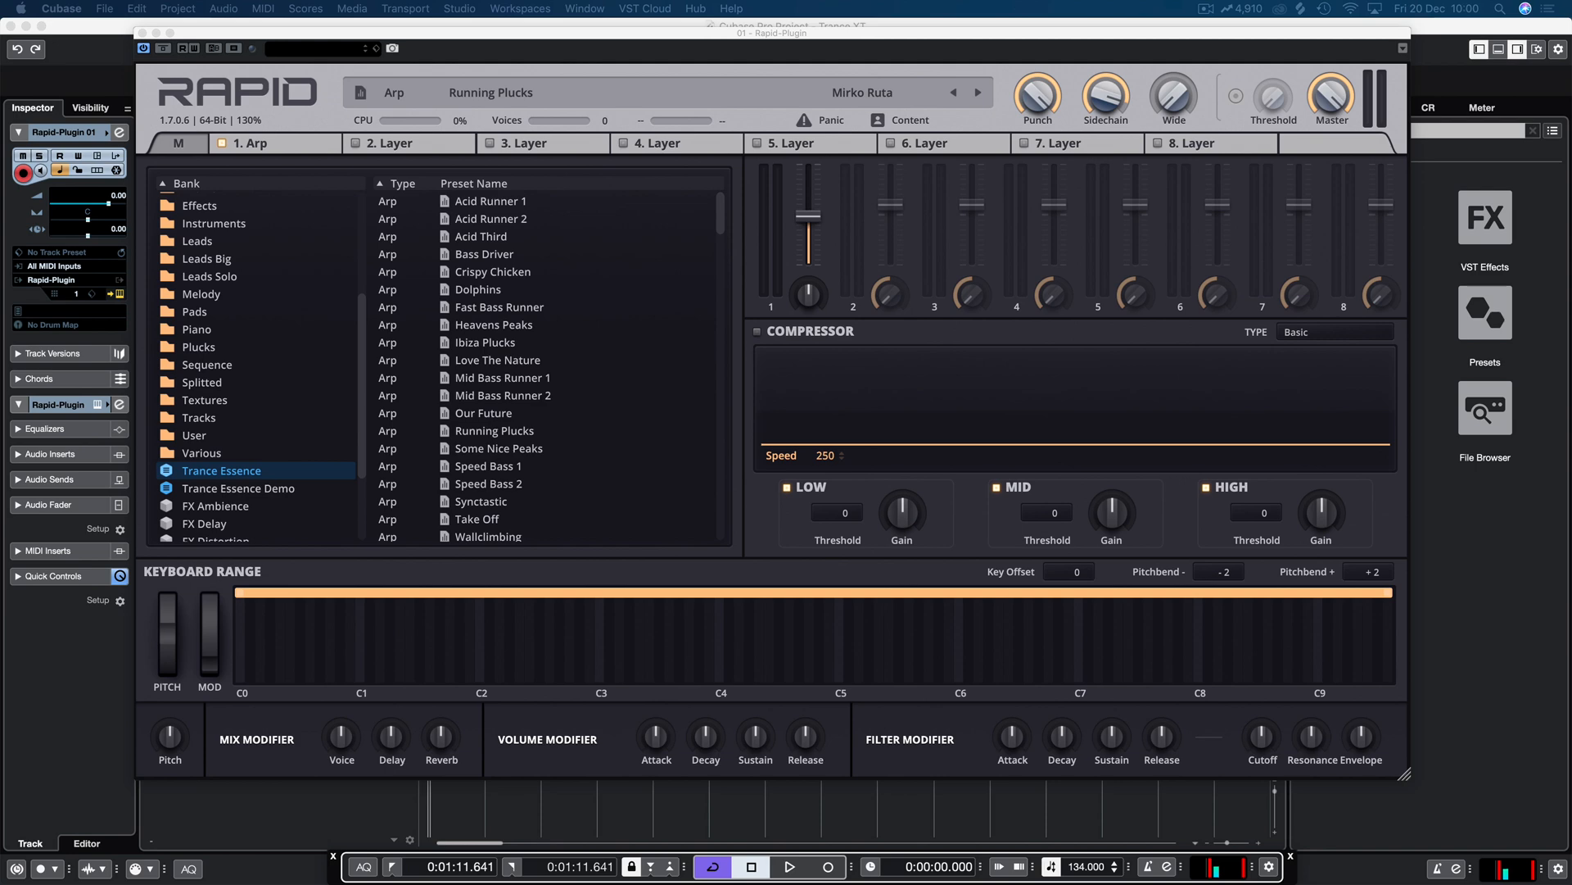
Step: Close the Rapid-Plugin window and bring the MixConsole fully into view
left_click_drag(1570, 141, 798, 129)
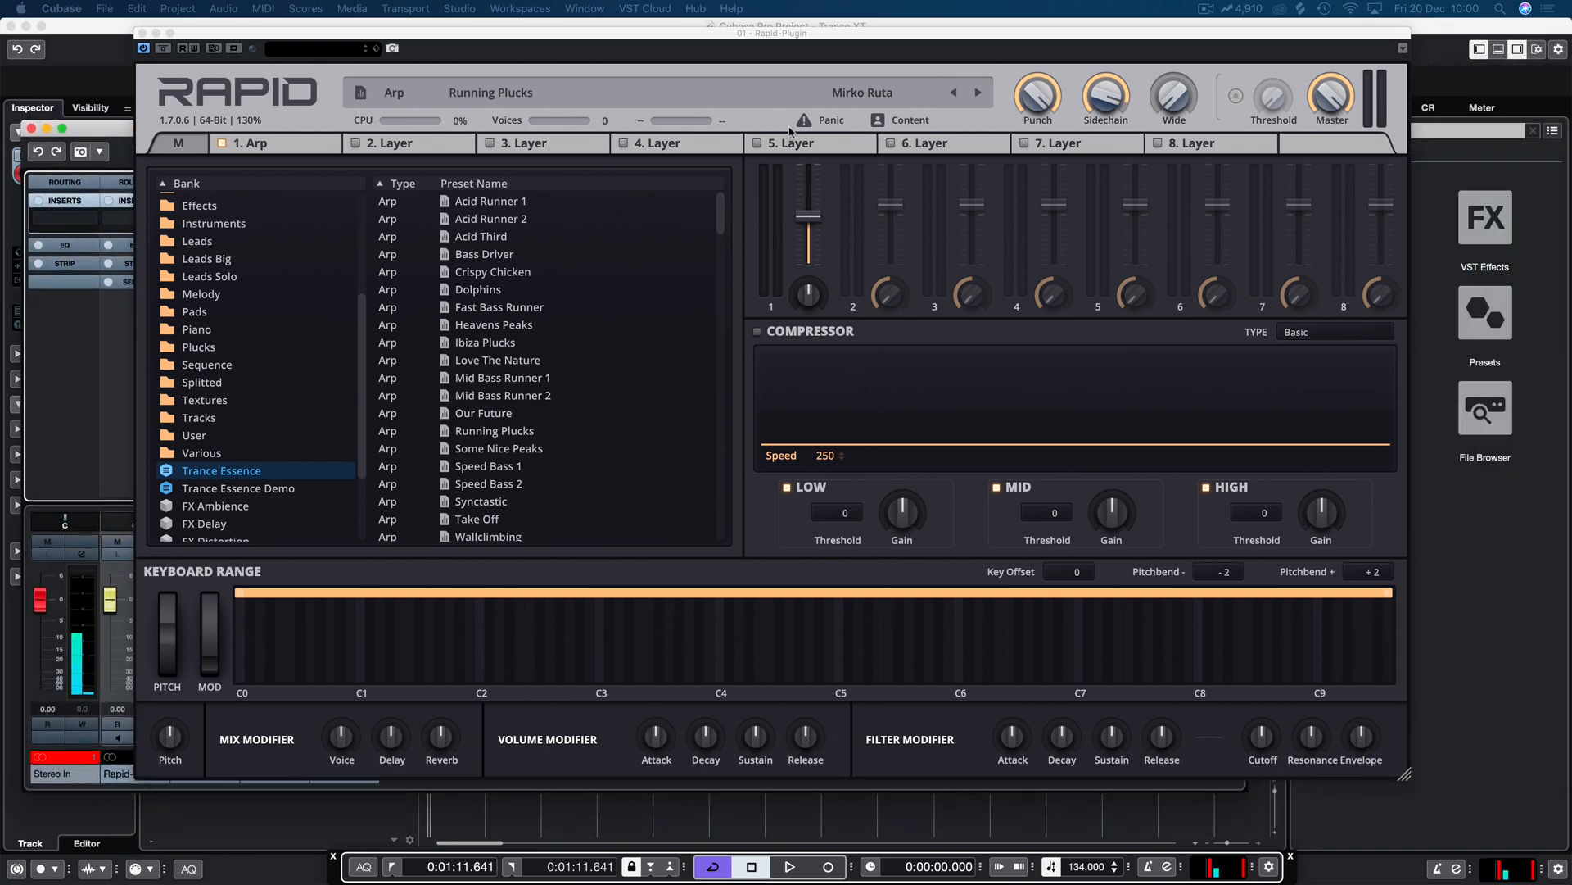
left_click(142, 34)
left_click_drag(201, 132, 307, 96)
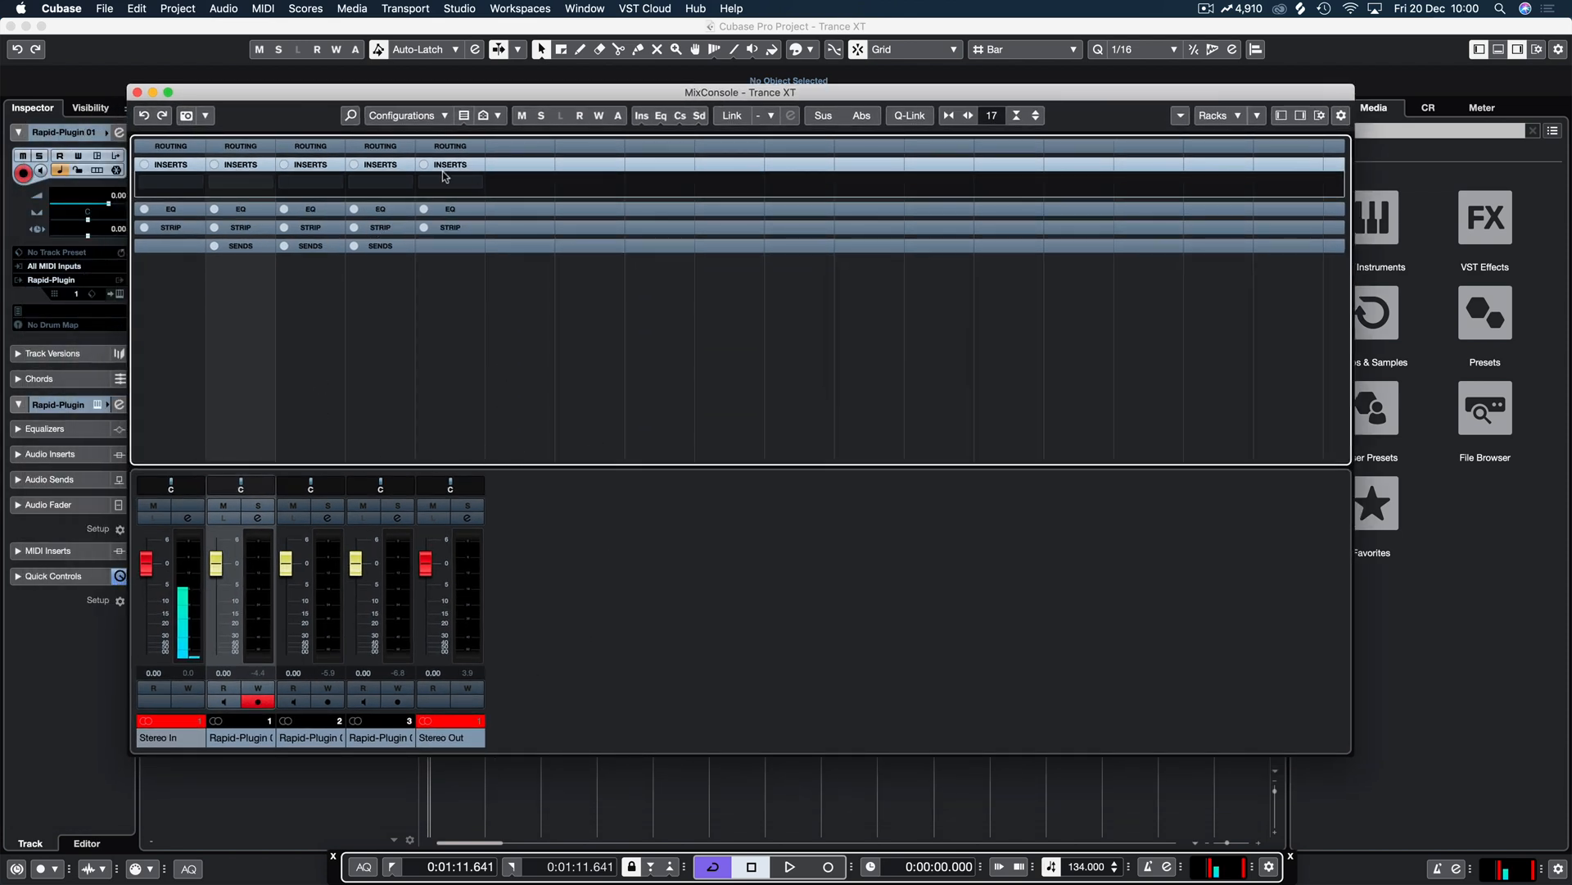
Step: Add the Pre rack to the MixConsole, expand it to inspect the filter, gain and phase controls, and close the mixer
left_click(252, 248)
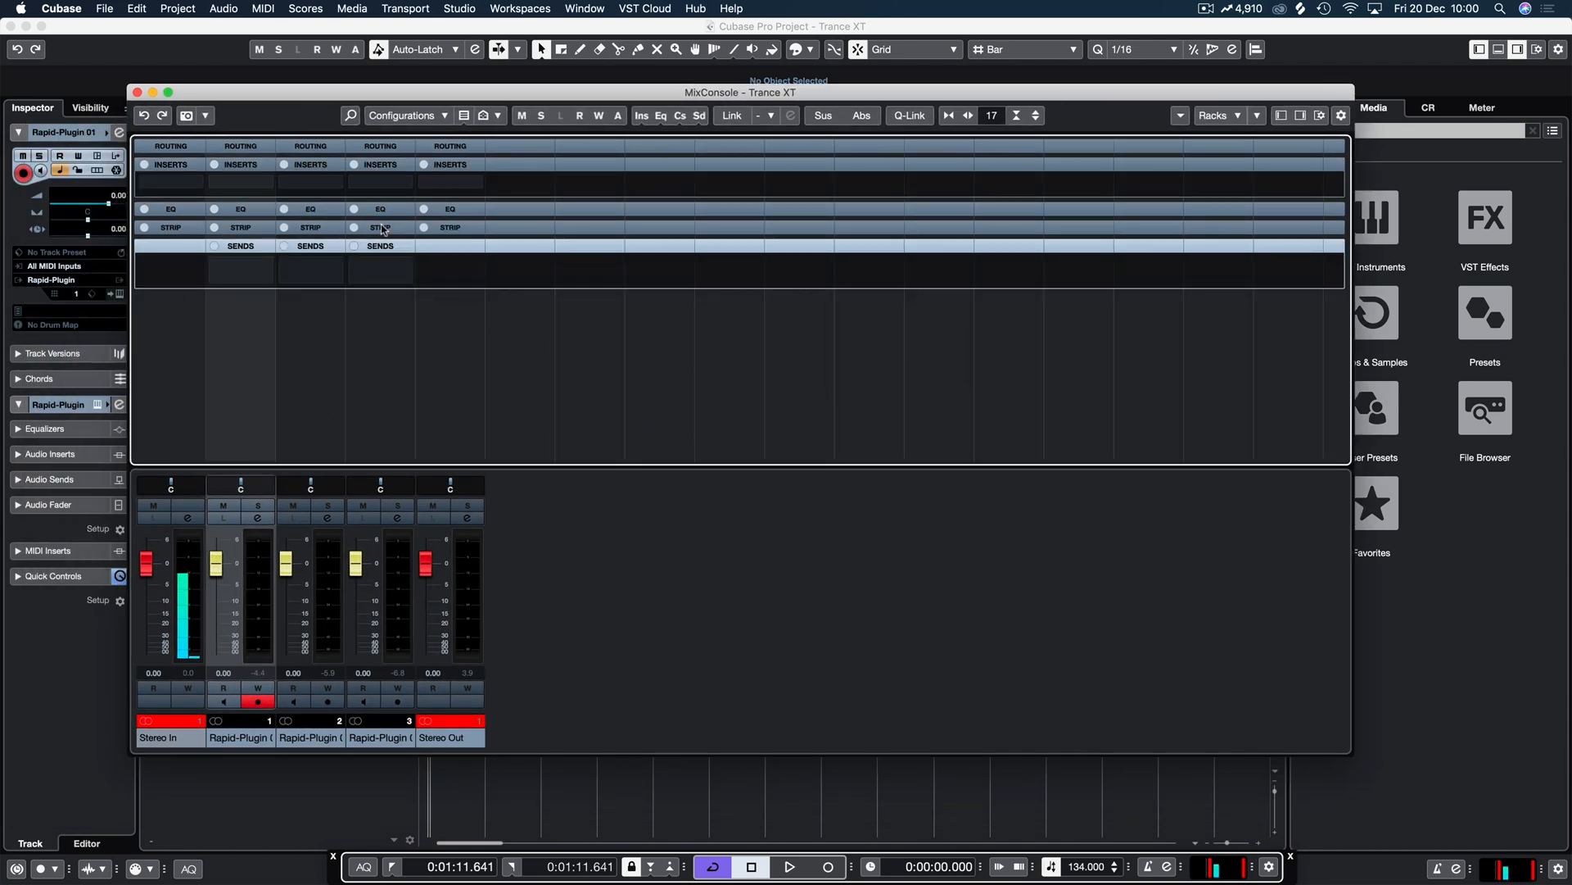
left_click(265, 211)
left_click(256, 147)
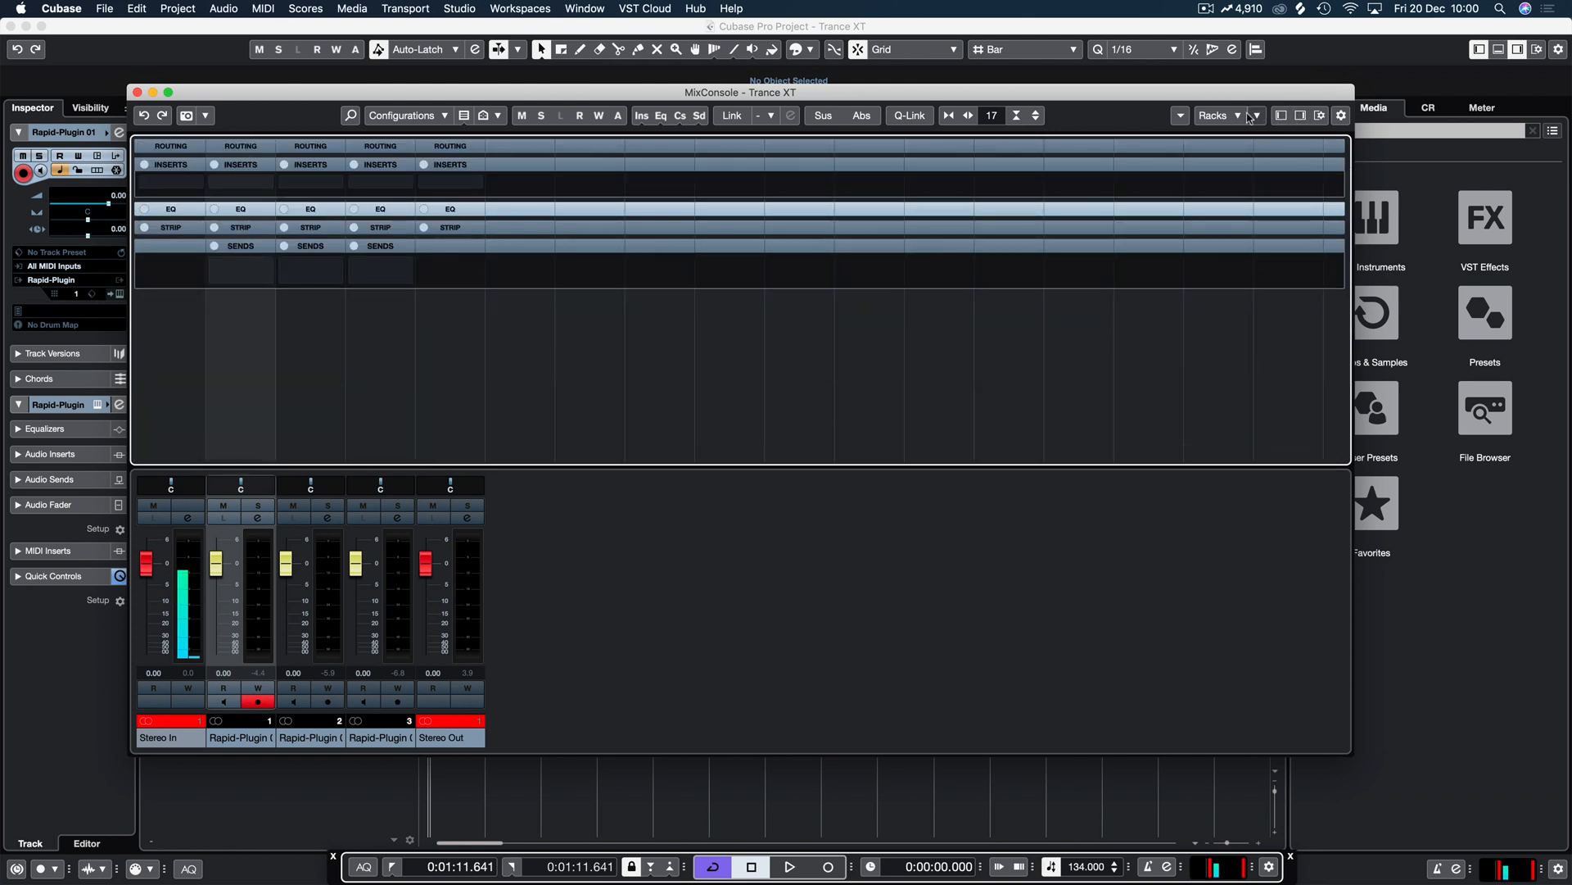
left_click(1215, 115)
left_click(1282, 198)
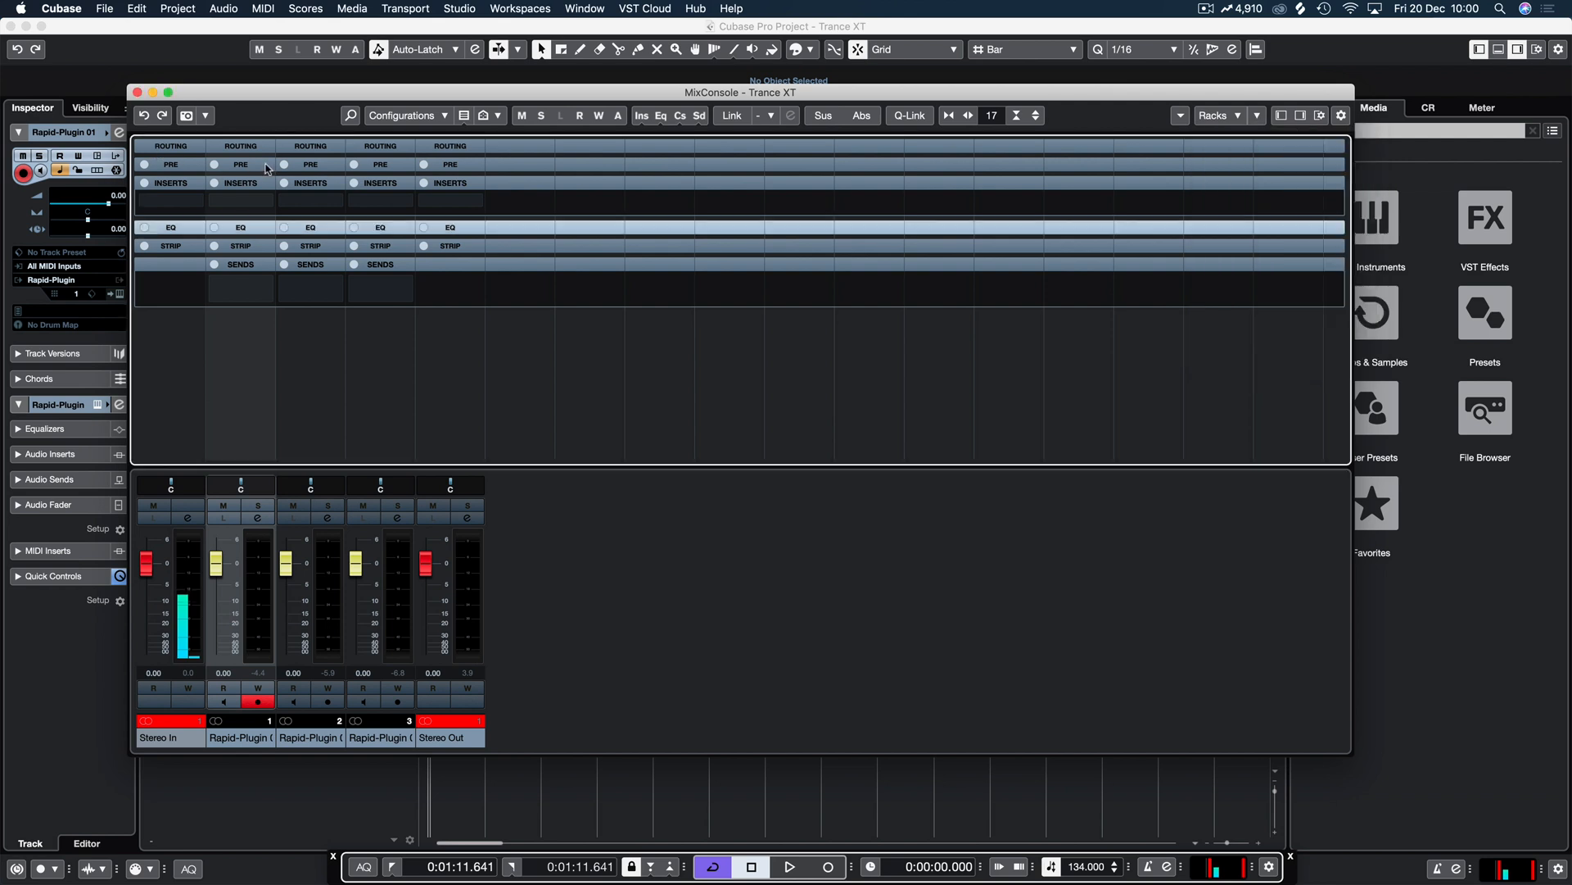
left_click(256, 166)
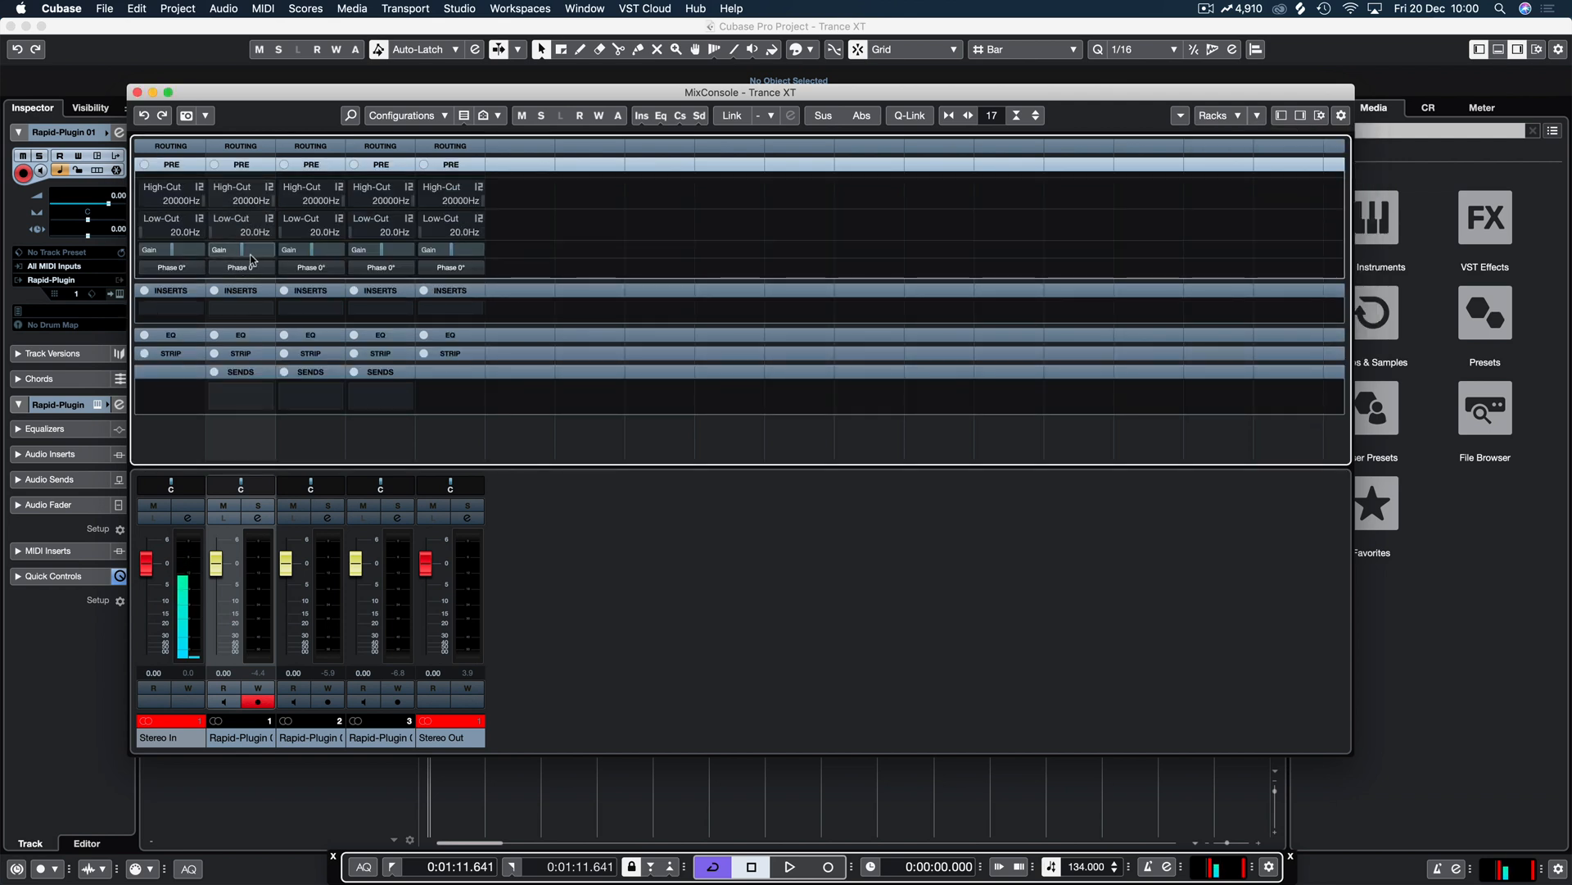
left_click(138, 91)
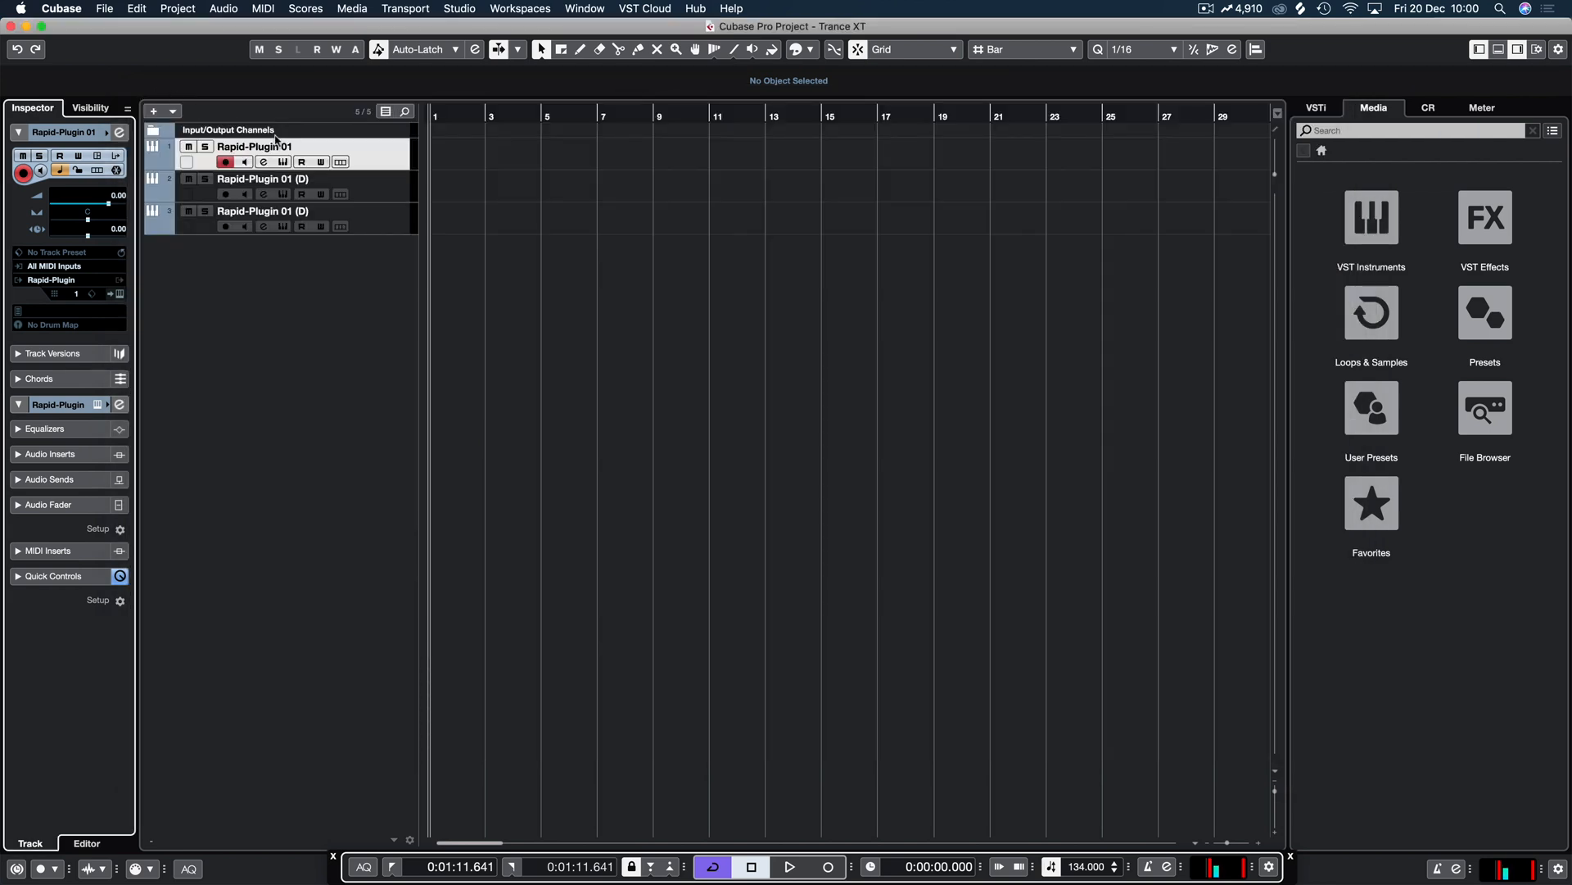
Step: Open the Rapid instrument of the first track, Rapid-Plugin 01, and reposition its window over the project
left_click(401, 149)
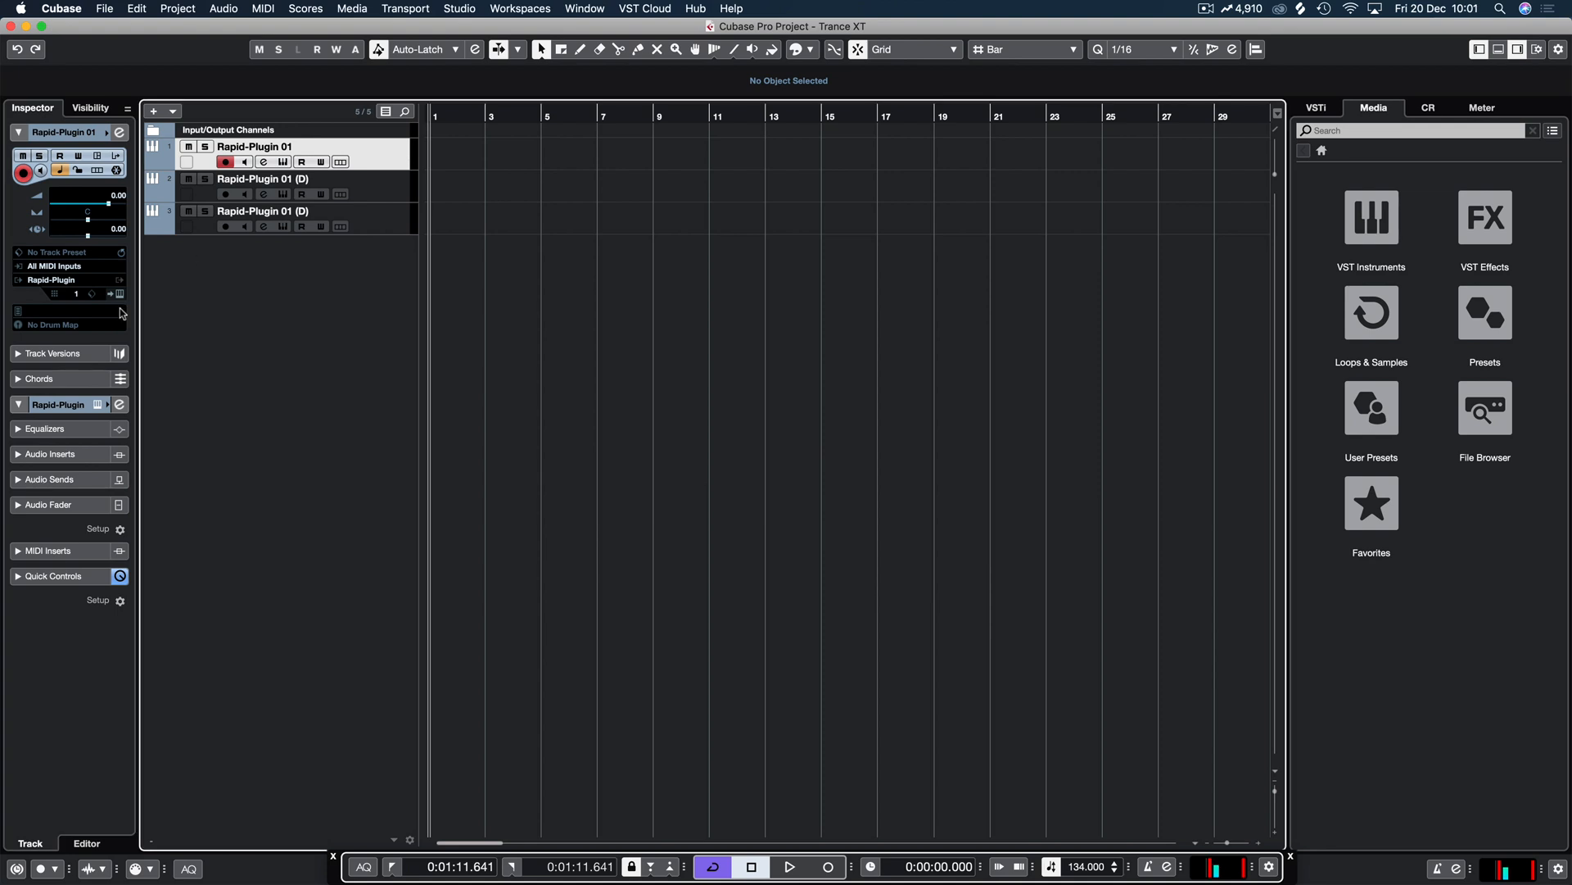
left_click(97, 405)
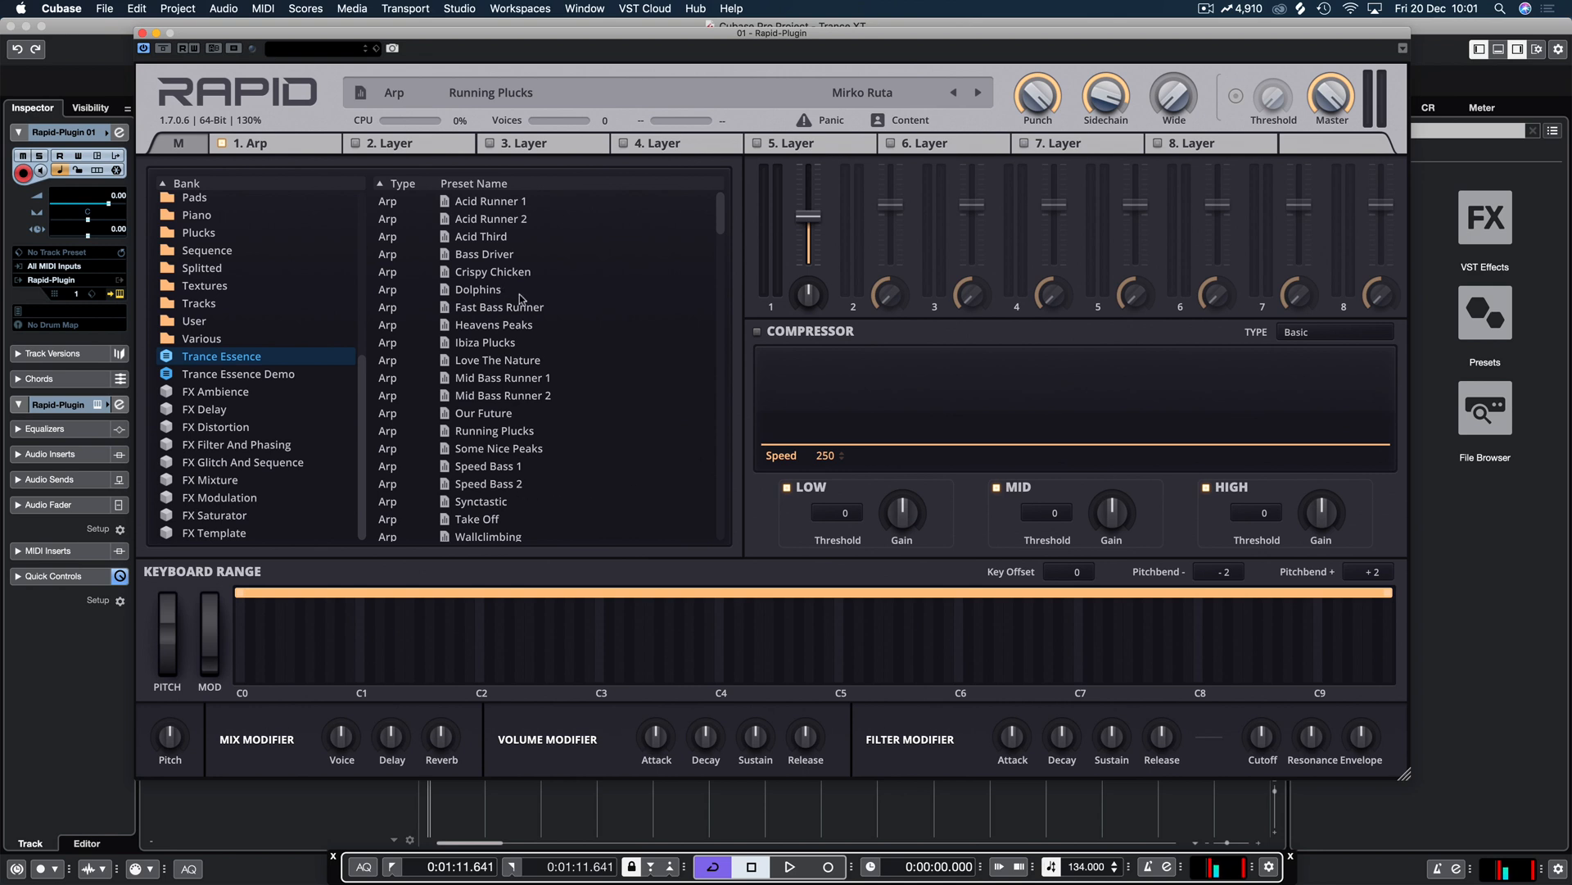
scroll(523, 299, "down", 5)
scroll(523, 299, "up", 5)
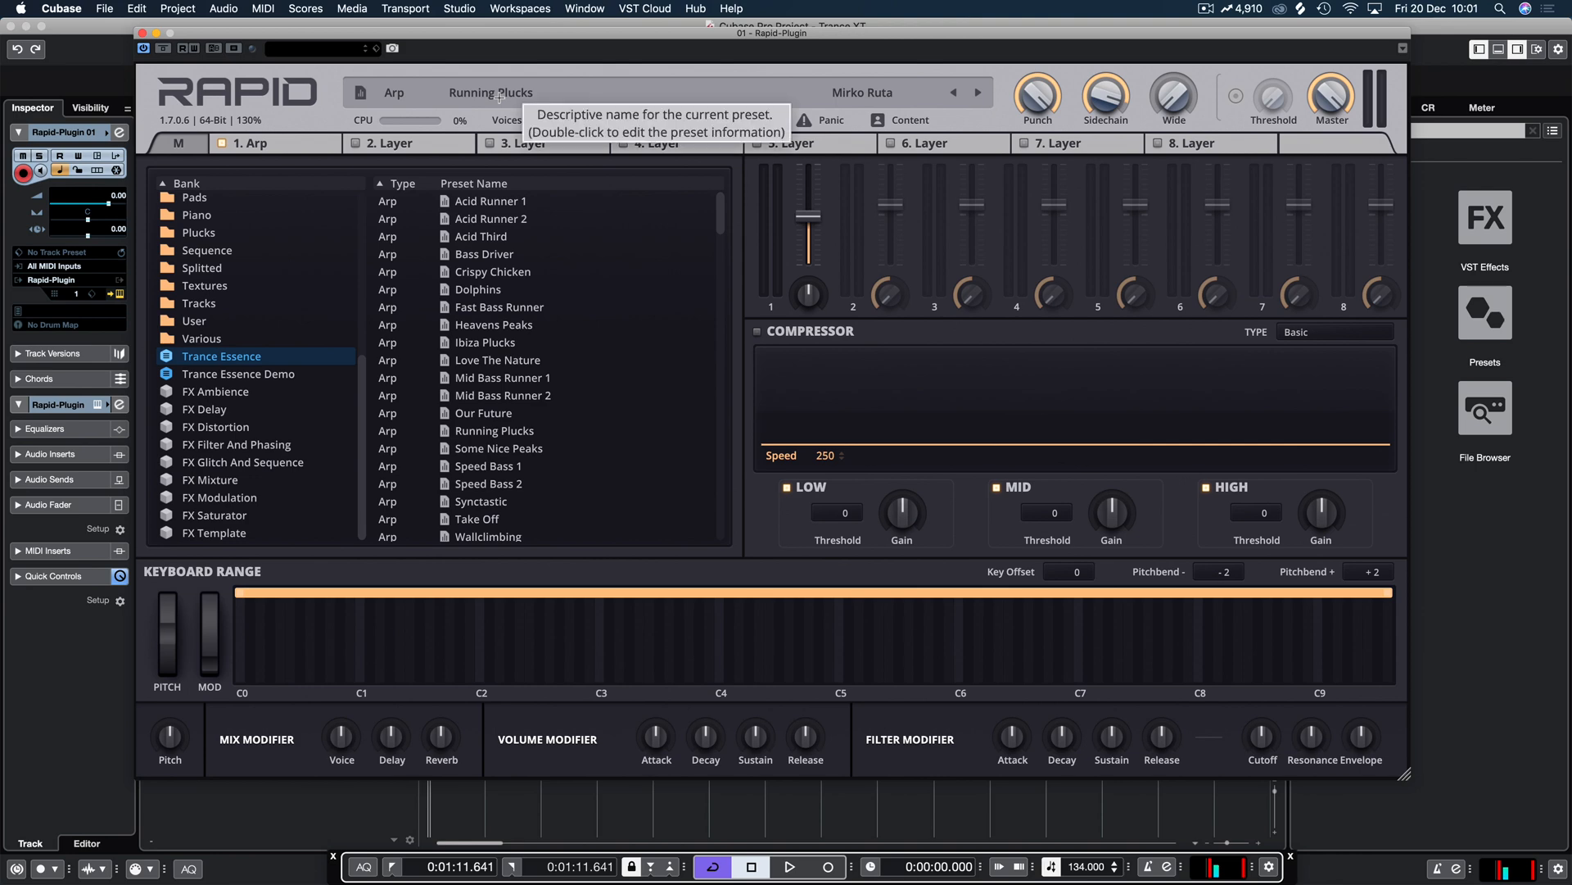
left_click_drag(214, 33, 675, 63)
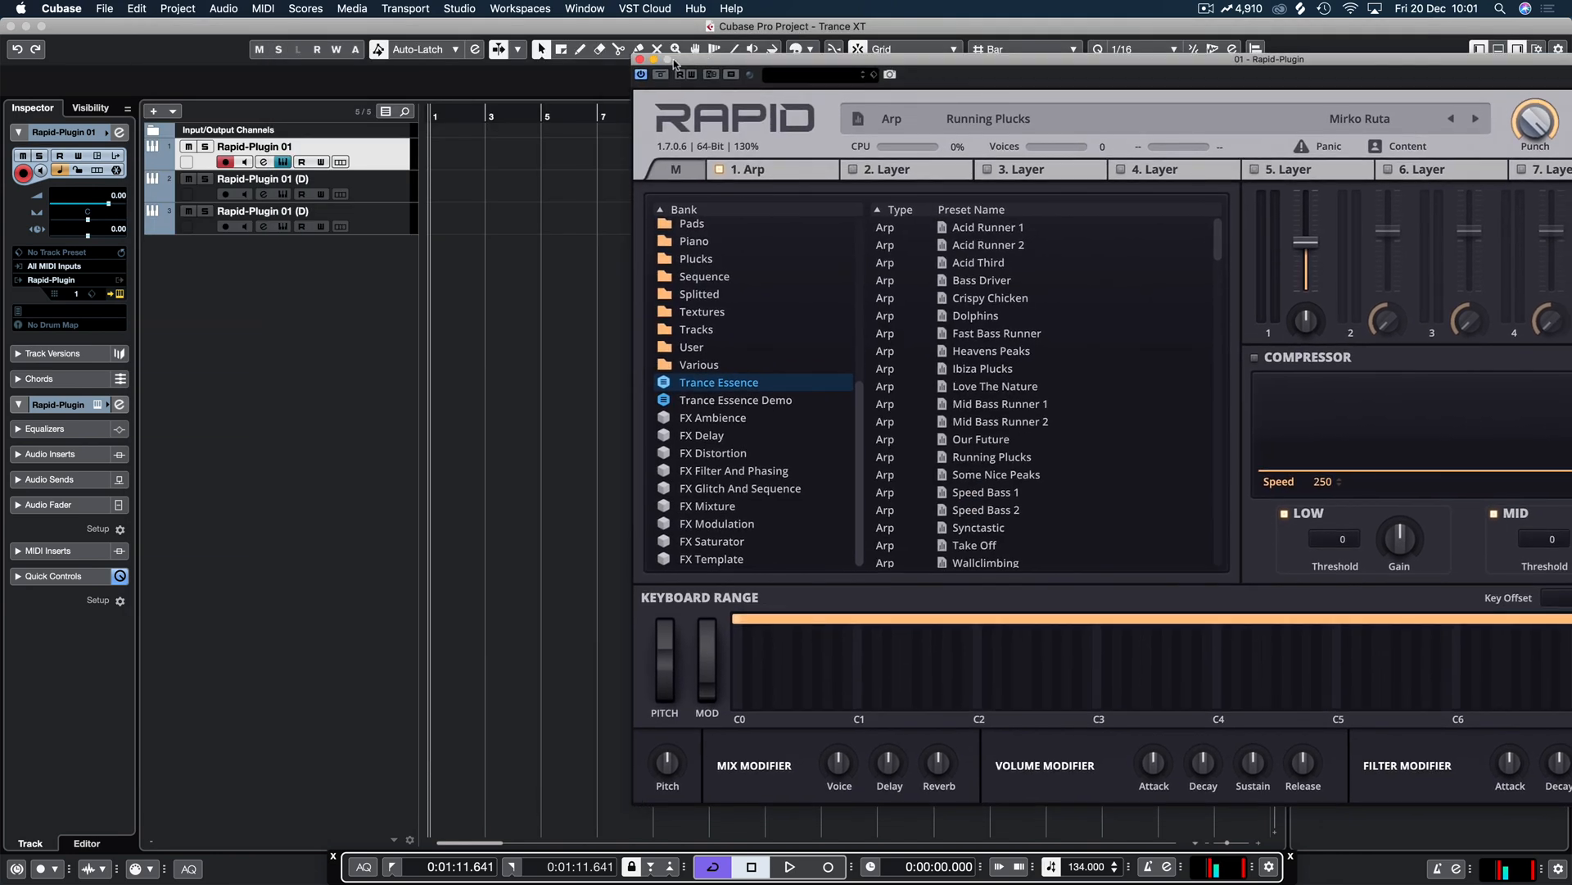
left_click_drag(956, 63, 502, 36)
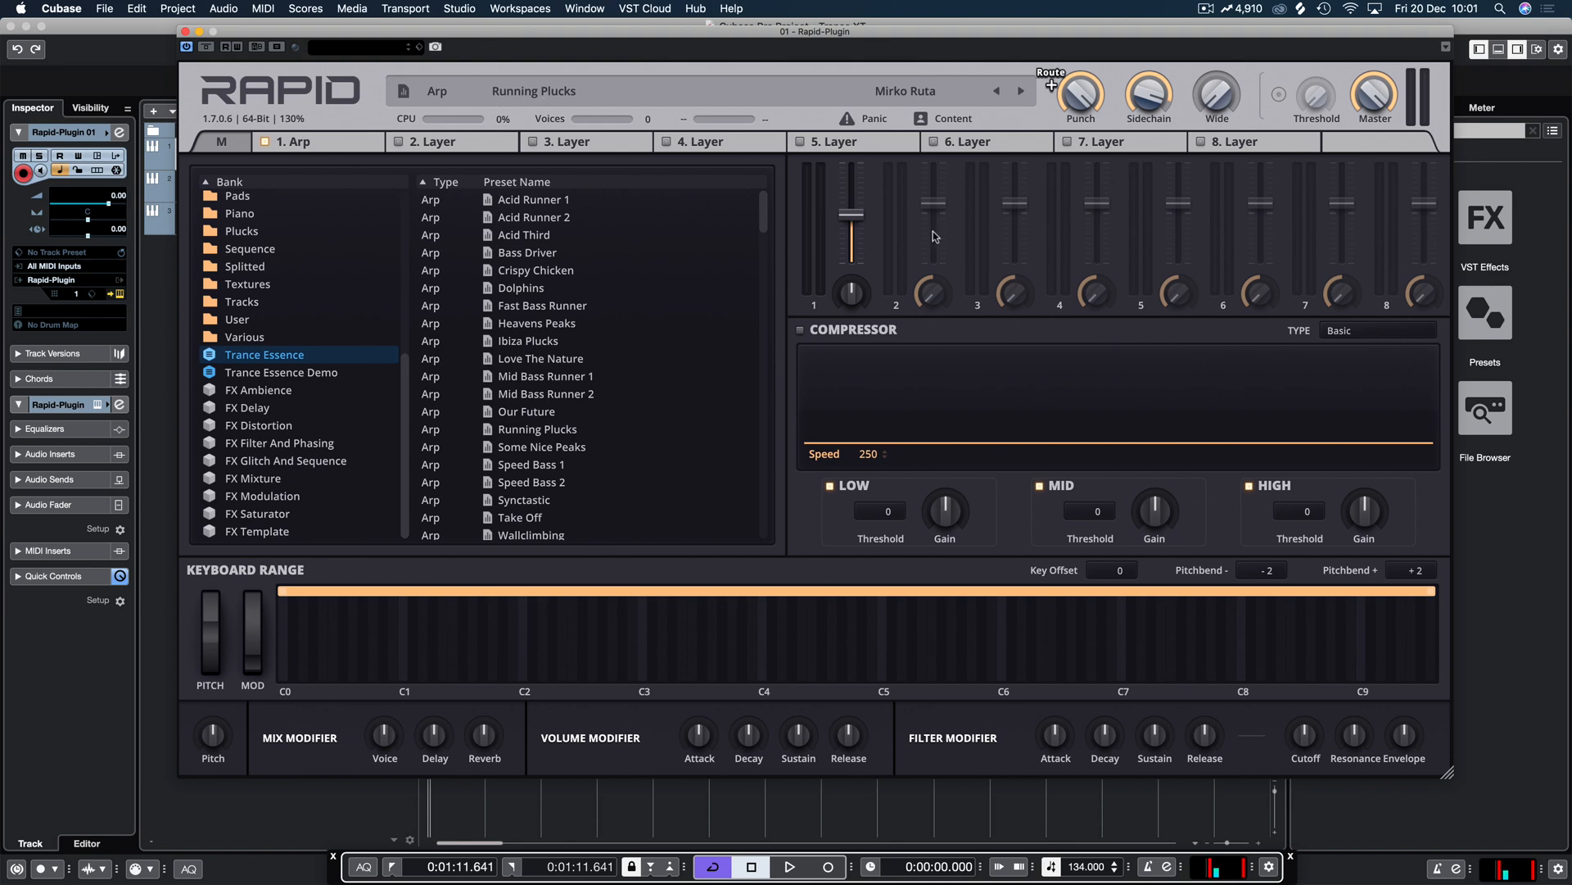
Step: Show the arpeggiator of the Arp layer and try out the macro knobs, leaving Wide at about its middle position
left_click(316, 141)
left_click(1400, 265)
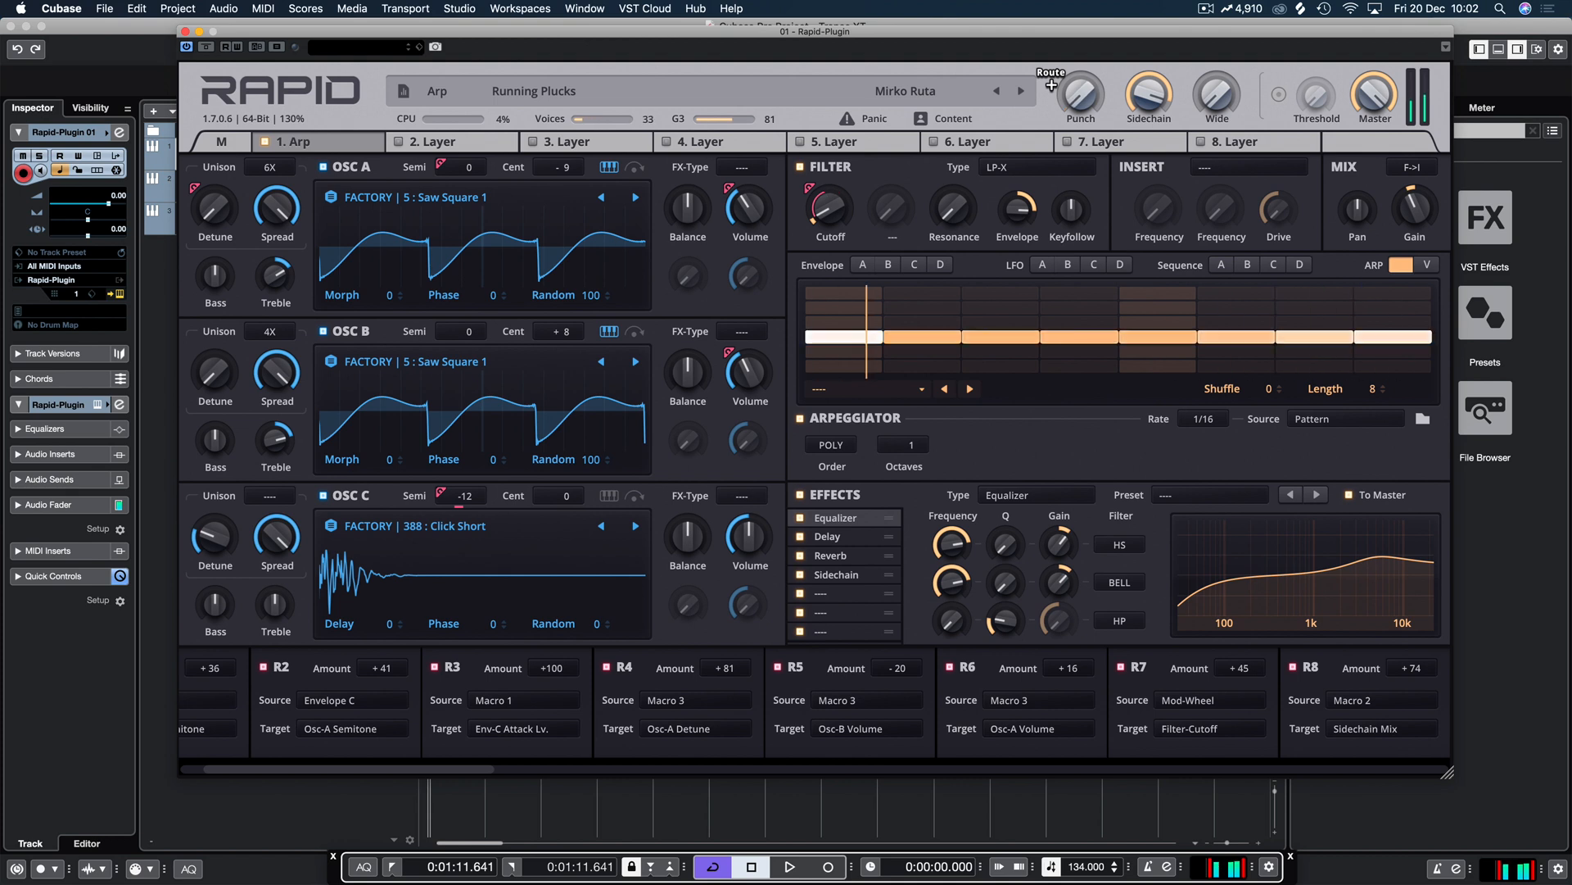
left_click_drag(1052, 84, 1133, 115)
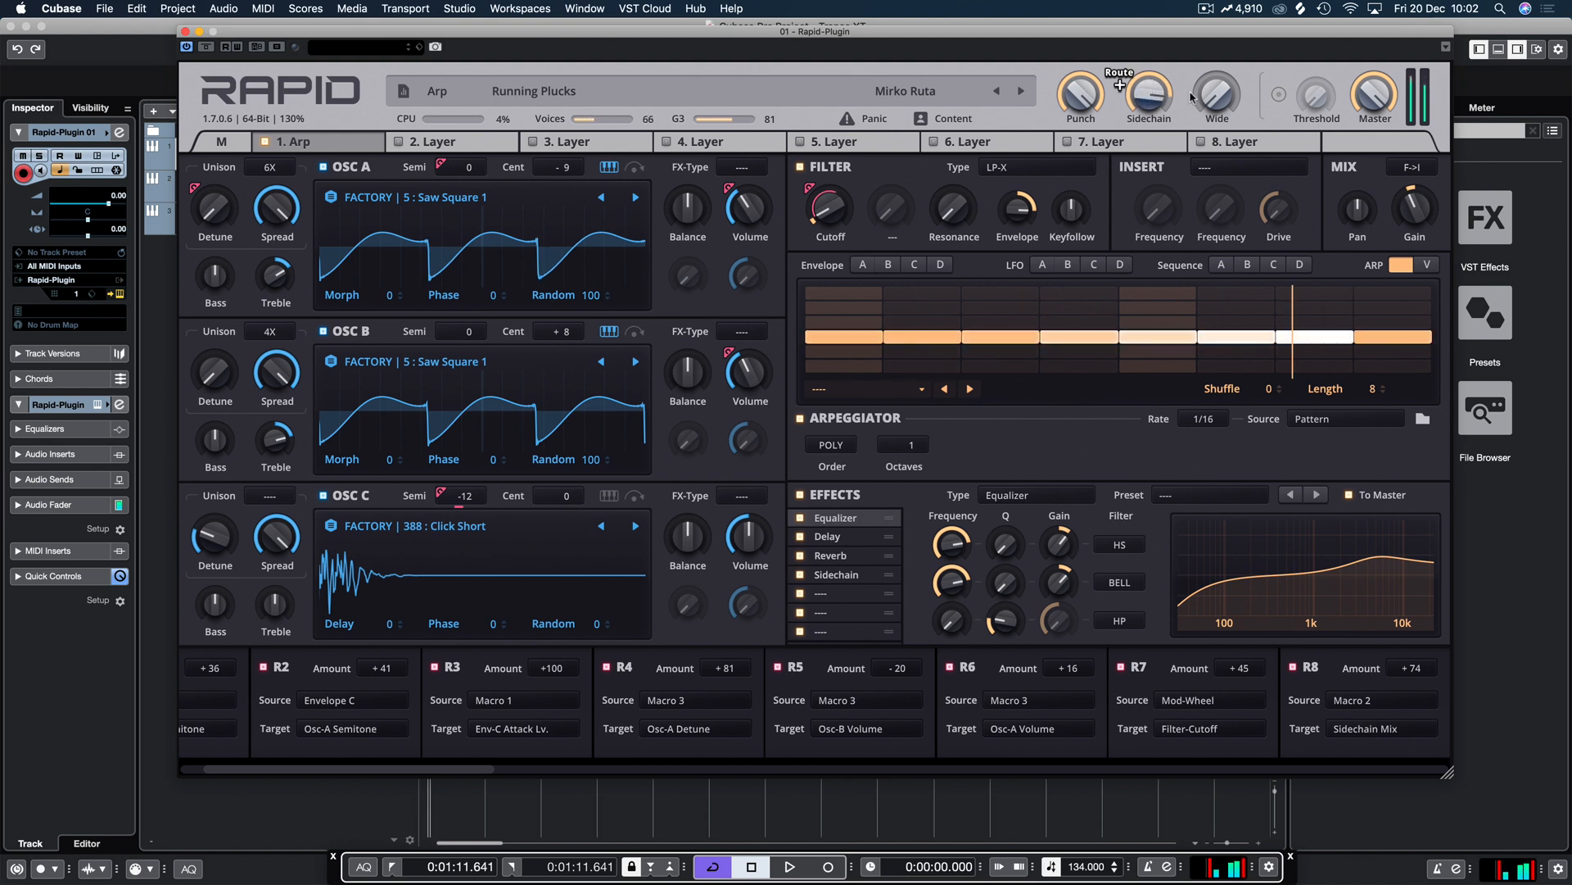
left_click_drag(1230, 108, 1229, 8)
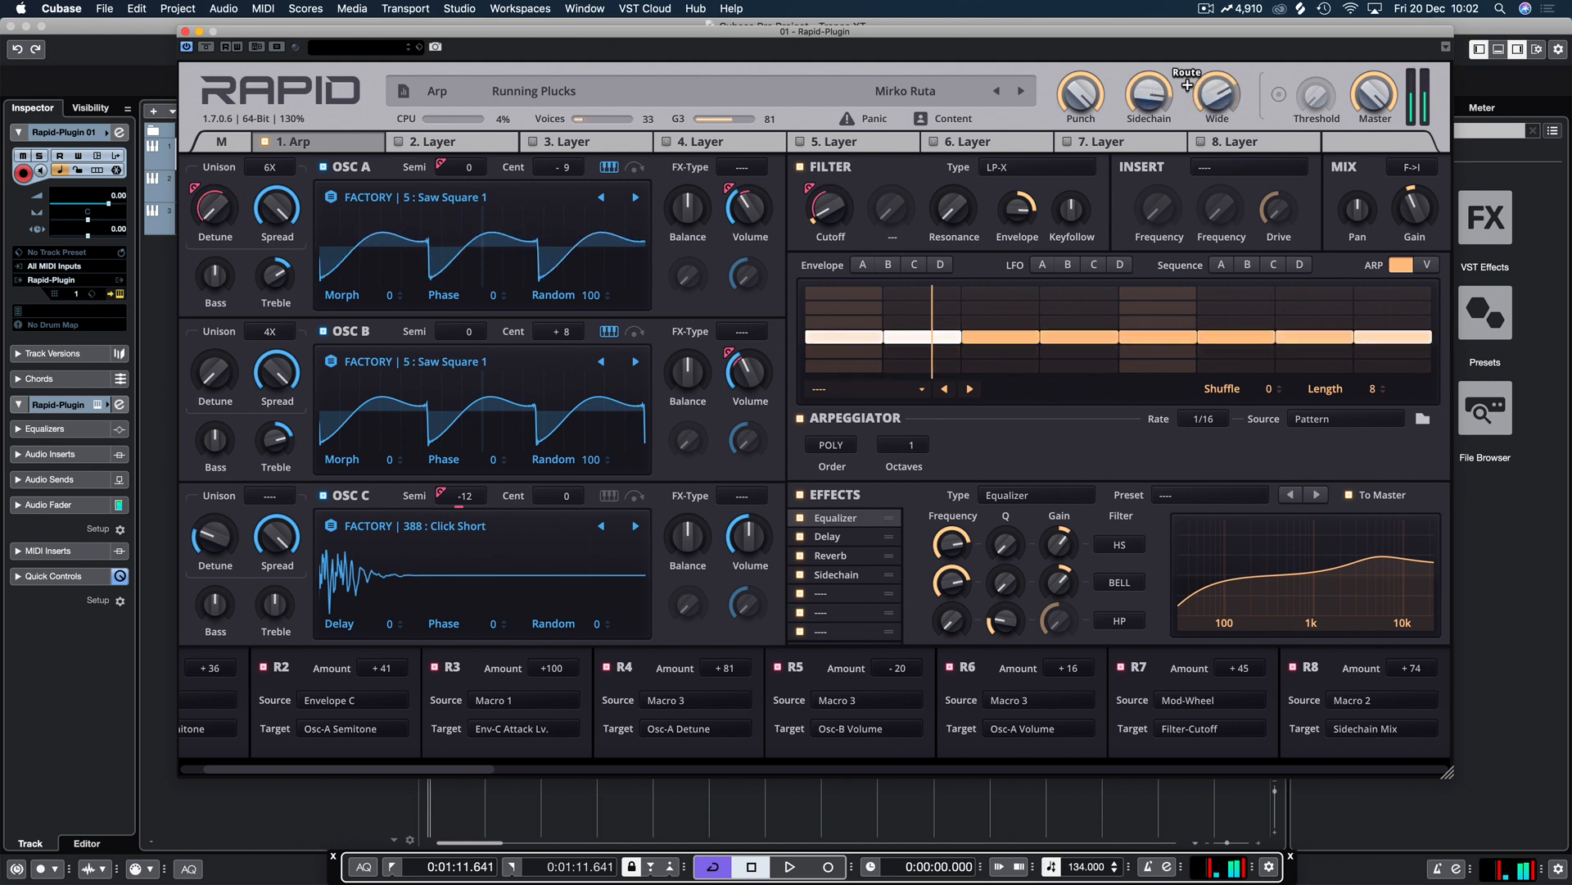
left_click_drag(1230, 108, 1230, 126)
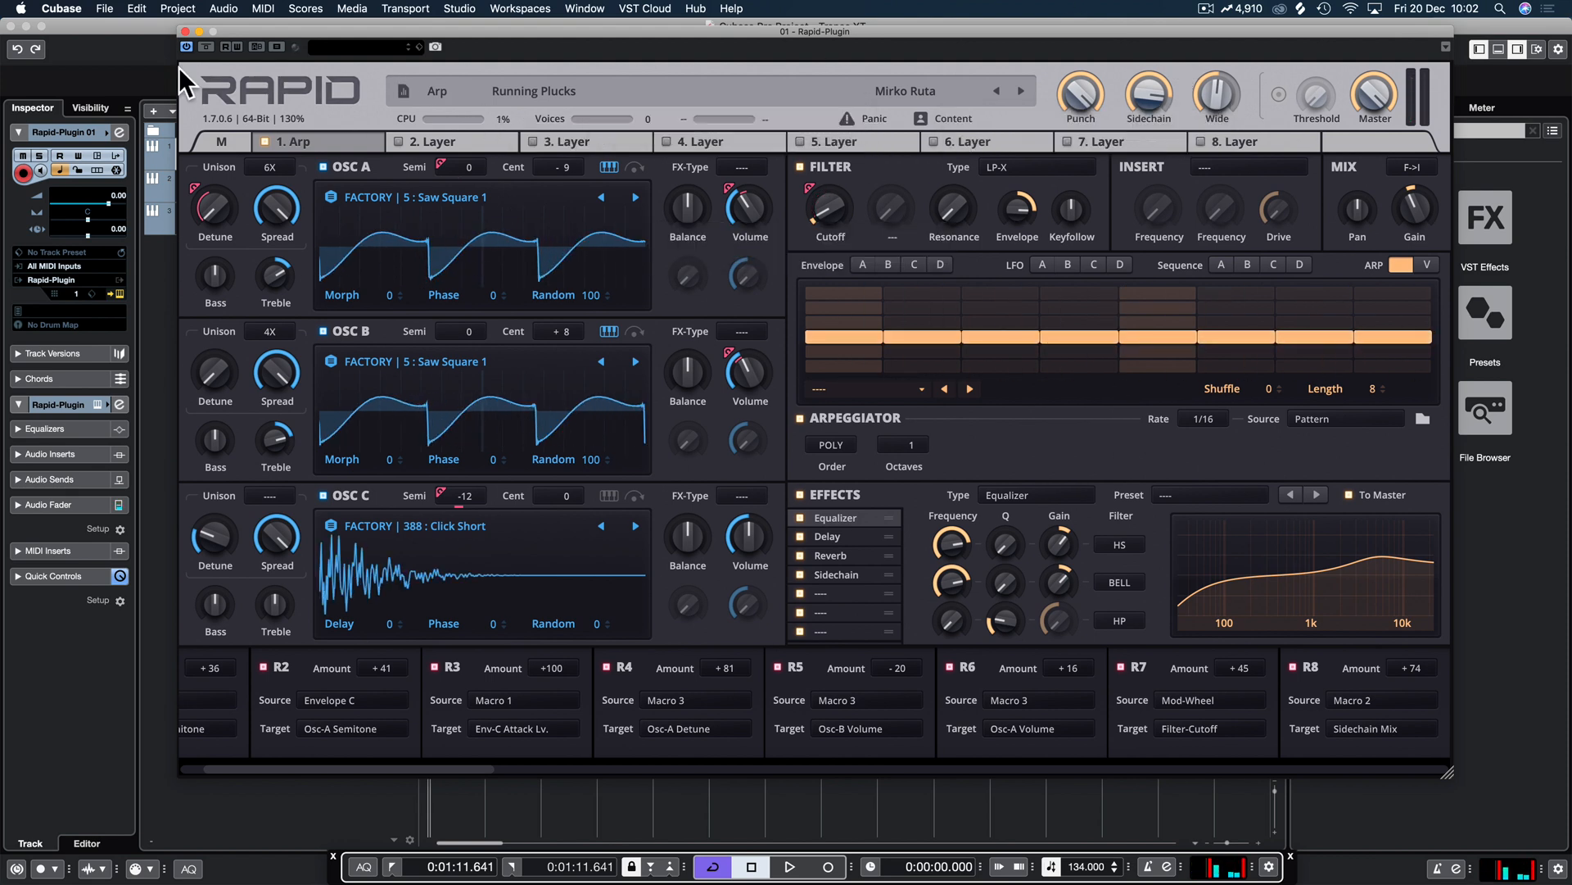
Step: Replace the open instrument window with that of the second track, Rapid-Plugin 01 (D), and move it up so it is unobstructed
left_click(184, 31)
left_click(379, 190)
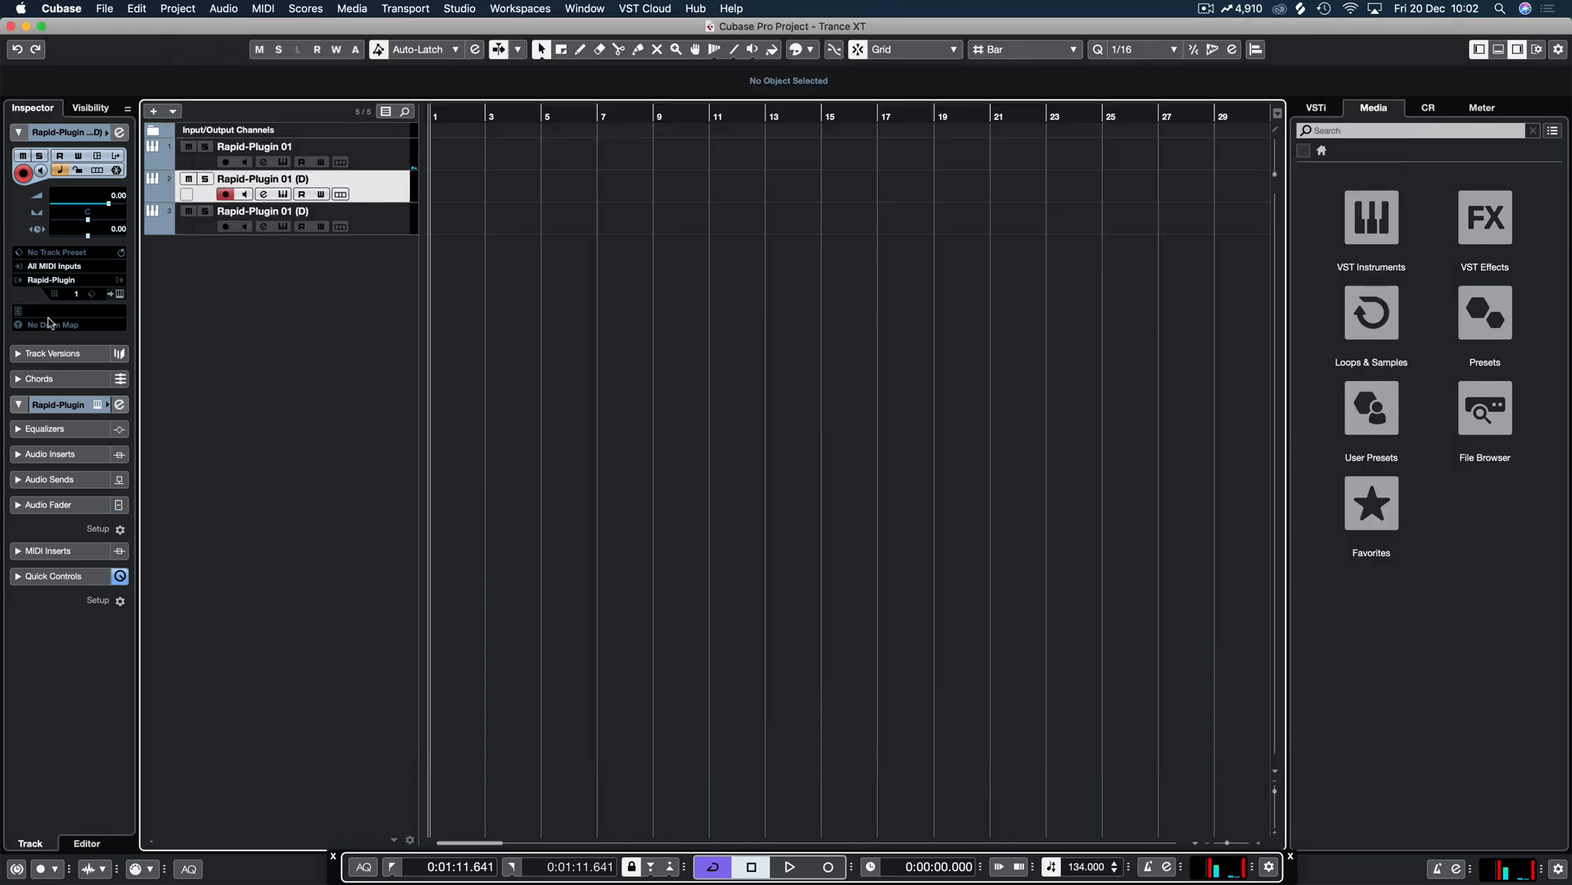
left_click(120, 293)
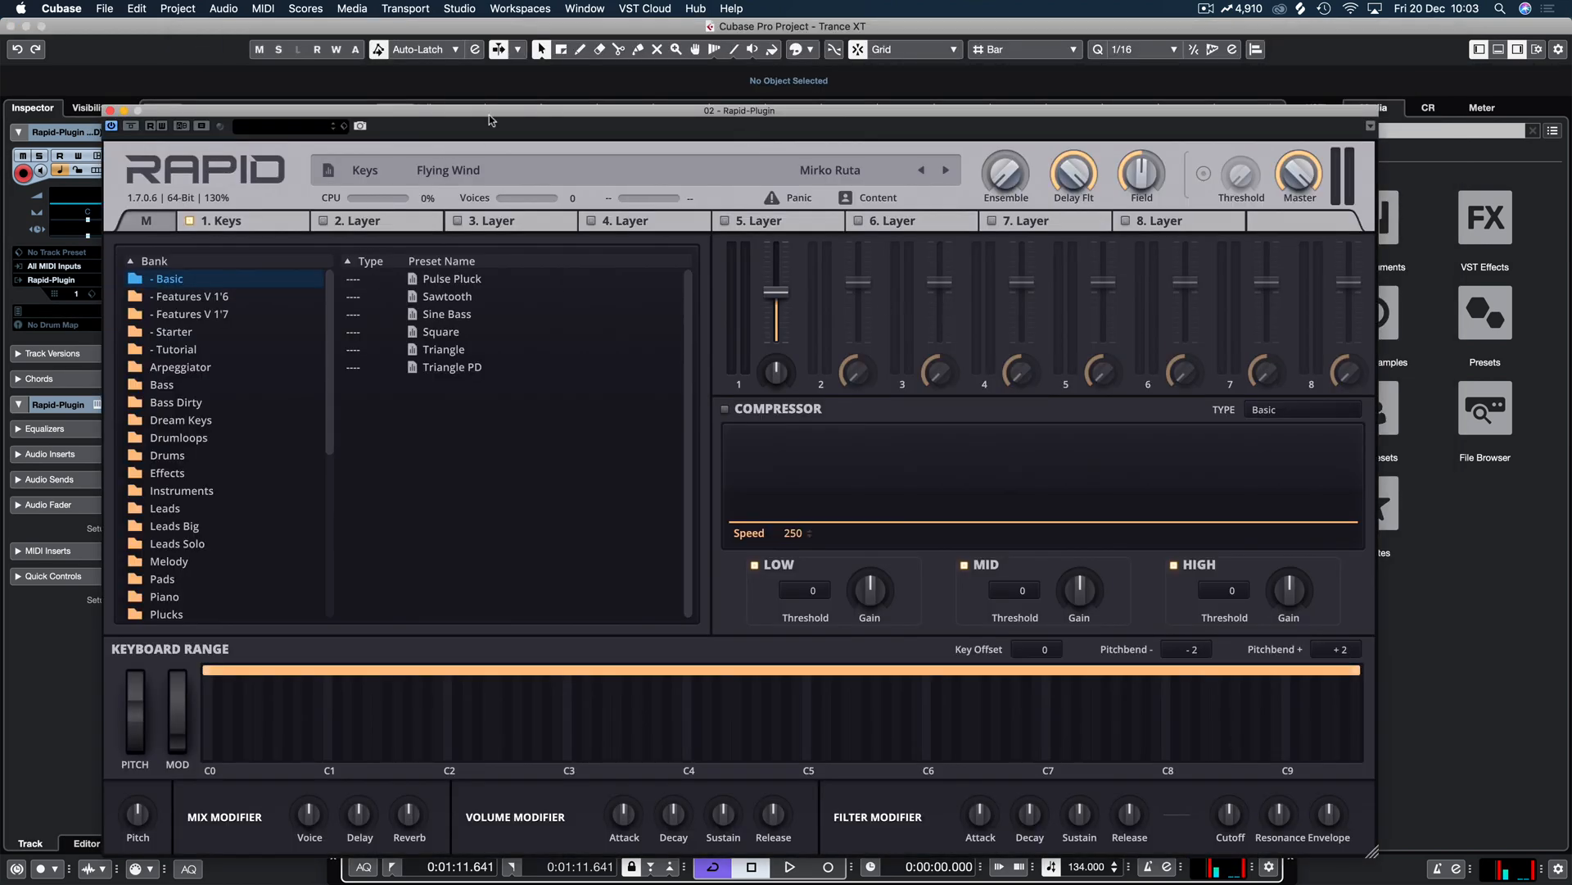
left_click_drag(503, 111, 519, 11)
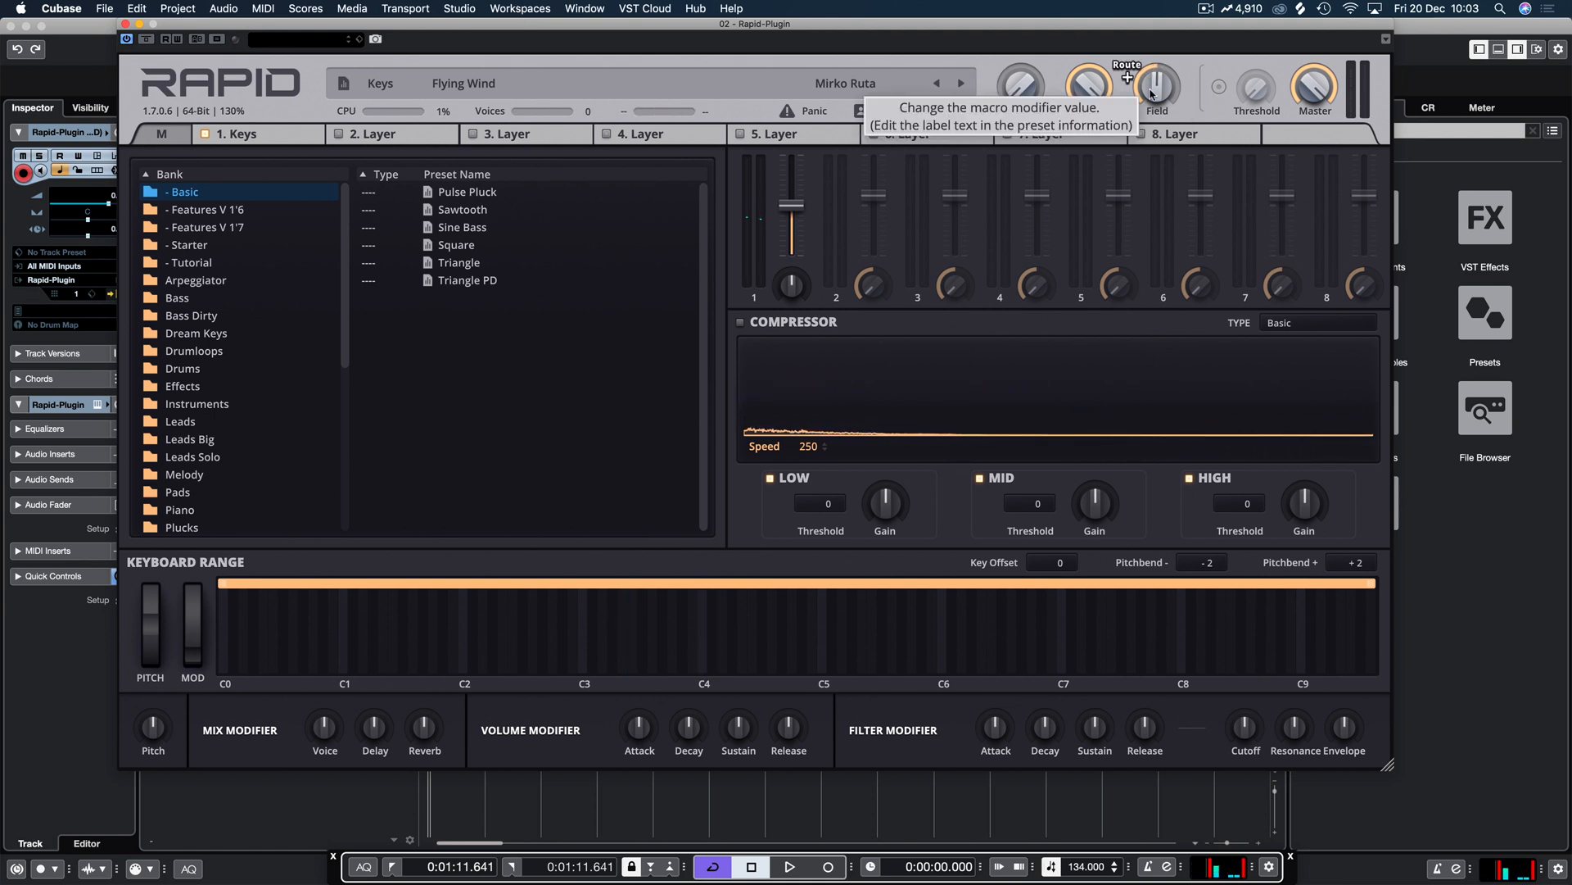
Step: Display the Keys layer of the Flying Wind preset and turn its Field macro up above the middle position
left_click(230, 134)
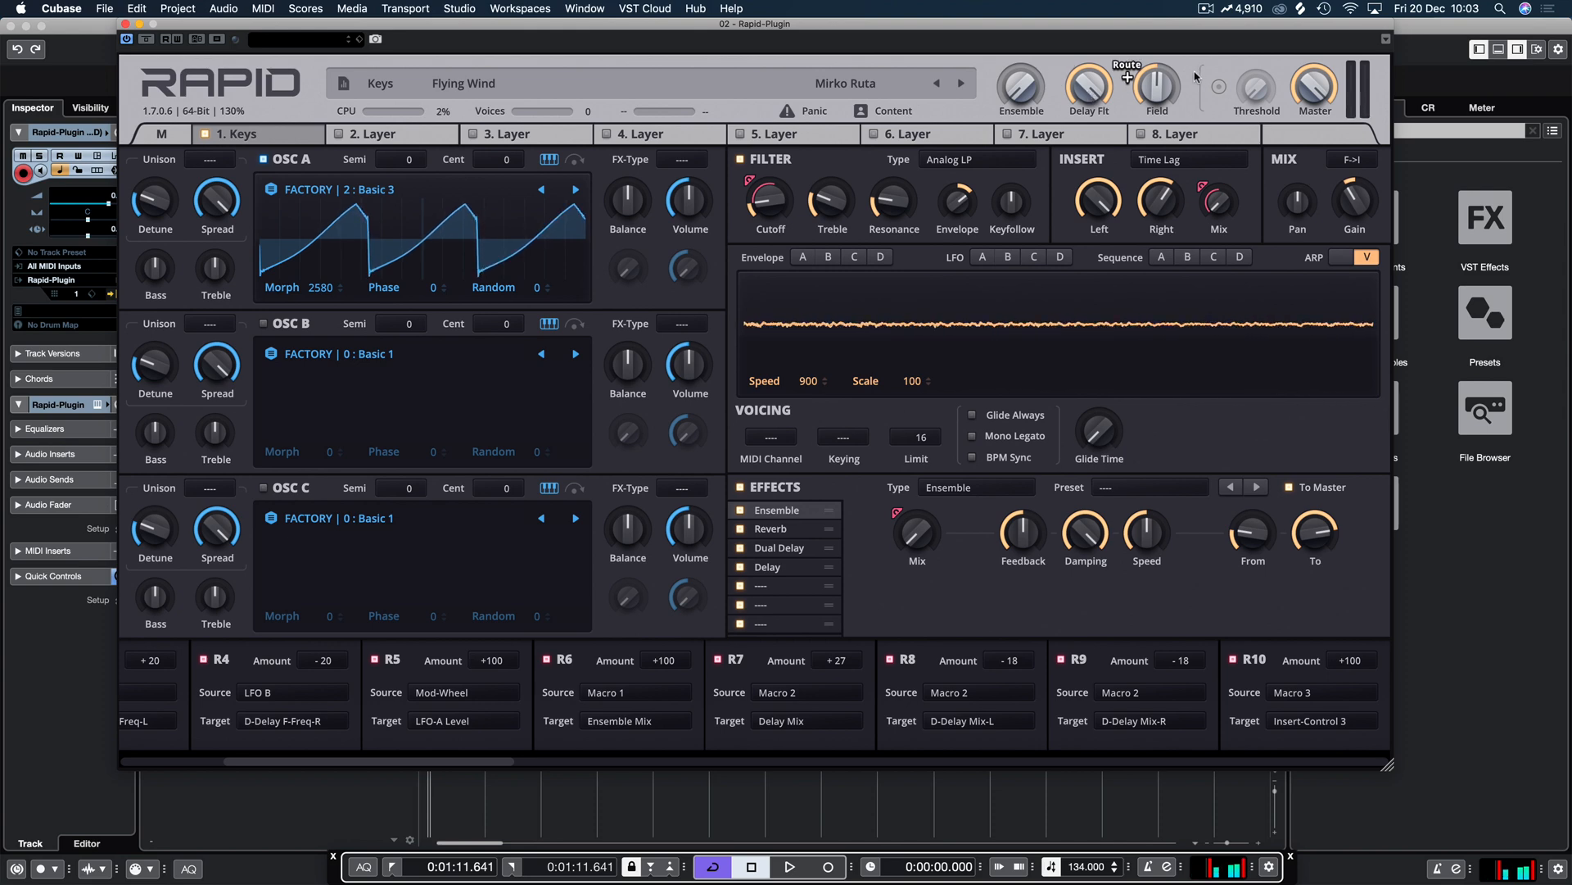
left_click_drag(1157, 92, 1157, 49)
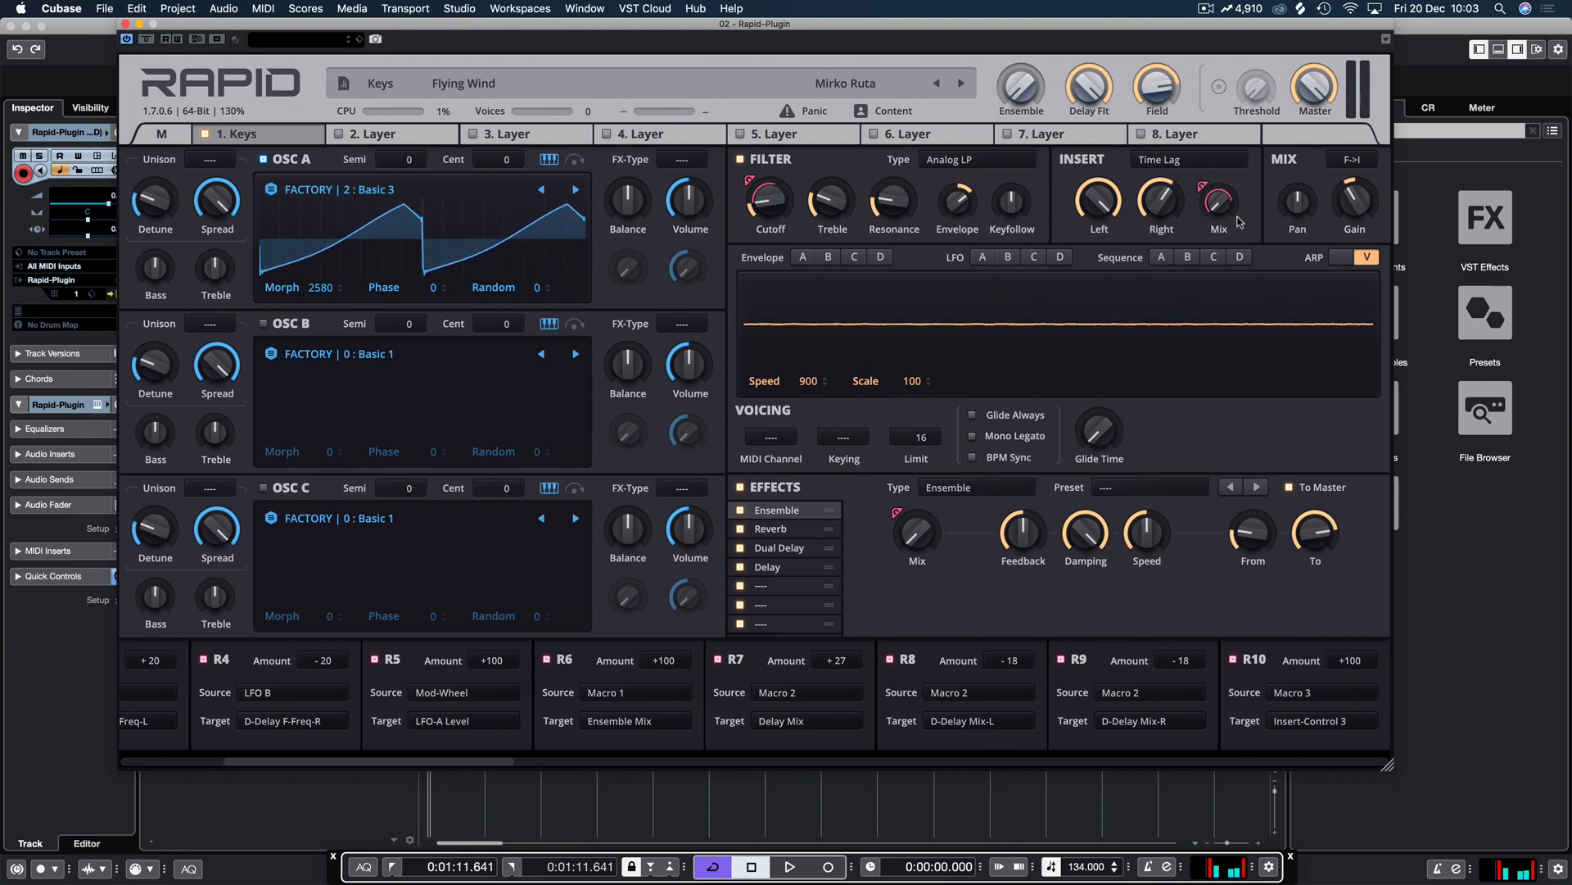
left_click_drag(1142, 88, 1141, 148)
left_click_drag(1130, 78, 1130, 70)
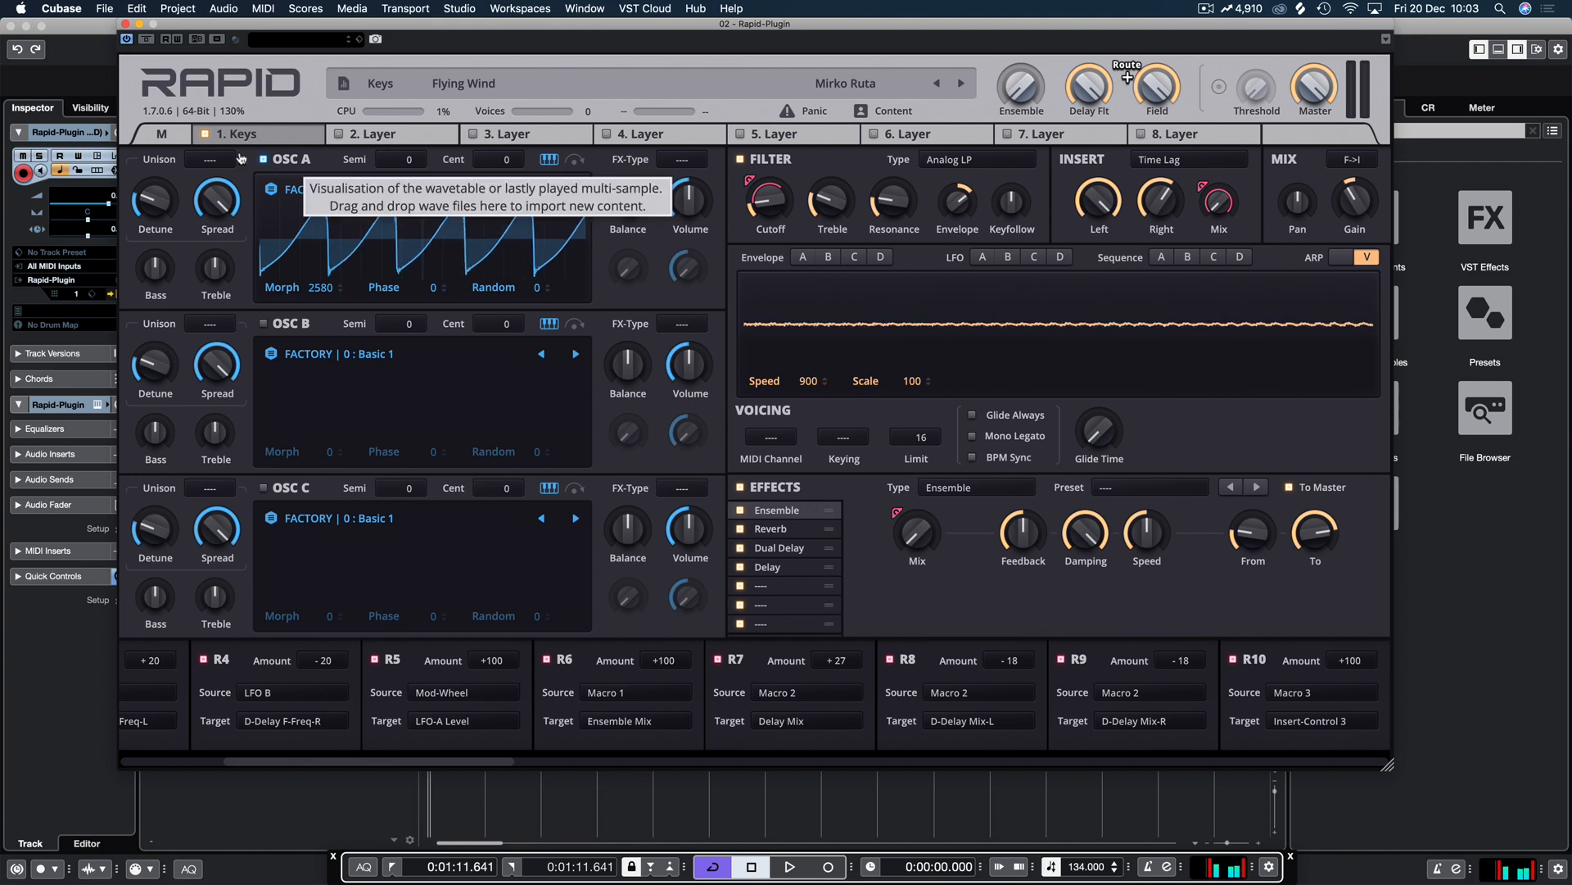
Step: Open the preset browser and look through the whole Trance Essence list, from the Arp presets to Woodwind and back
left_click(167, 135)
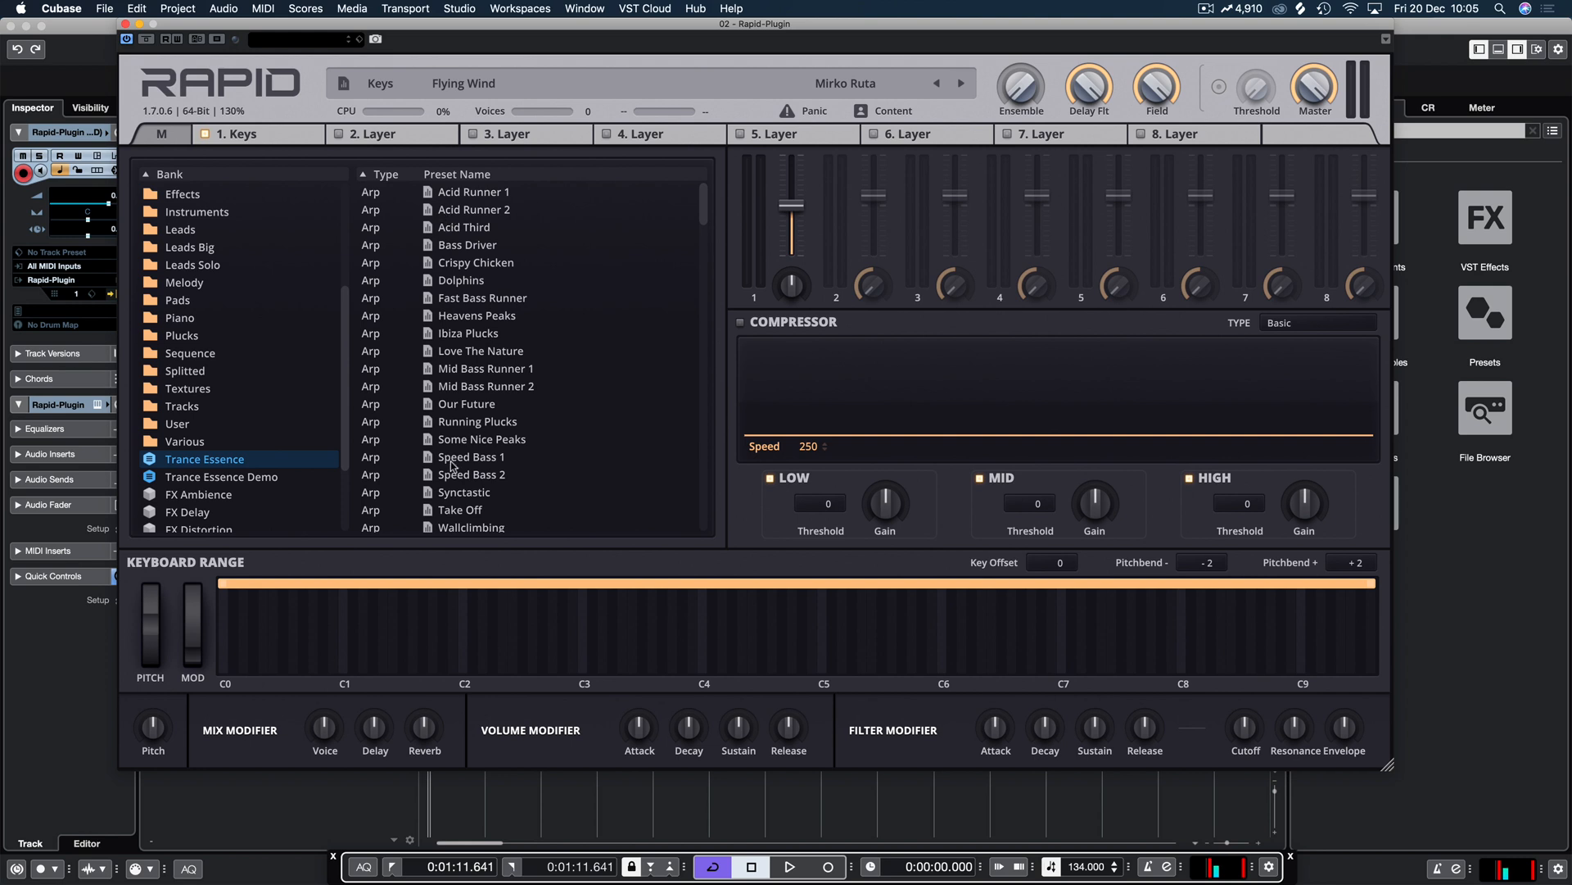
scroll(451, 465, "down", 10)
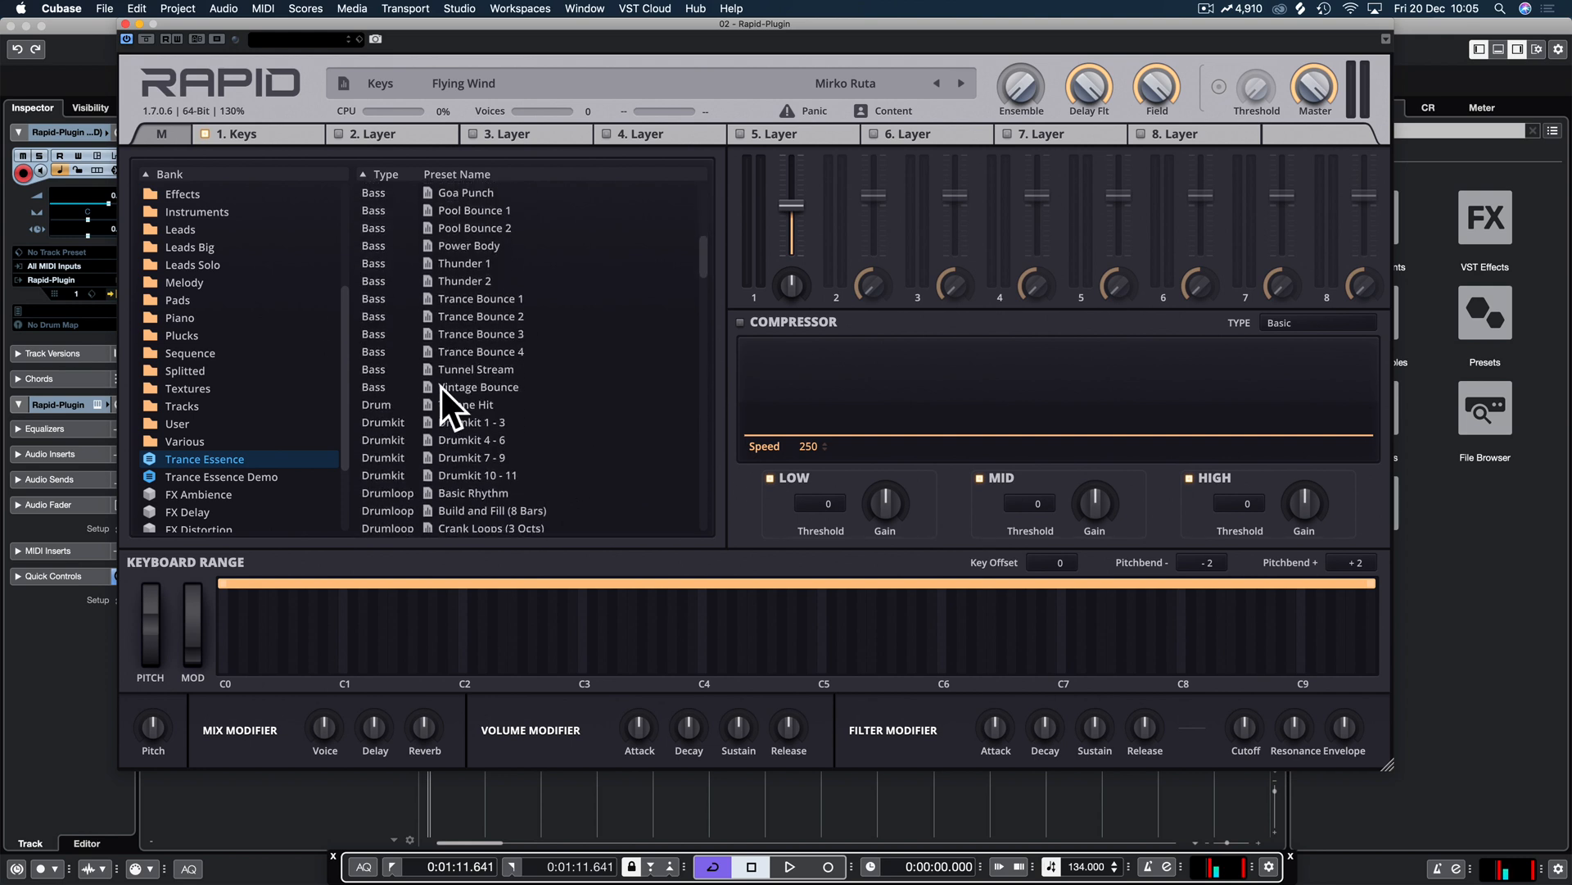
scroll(595, 421, "down", 20)
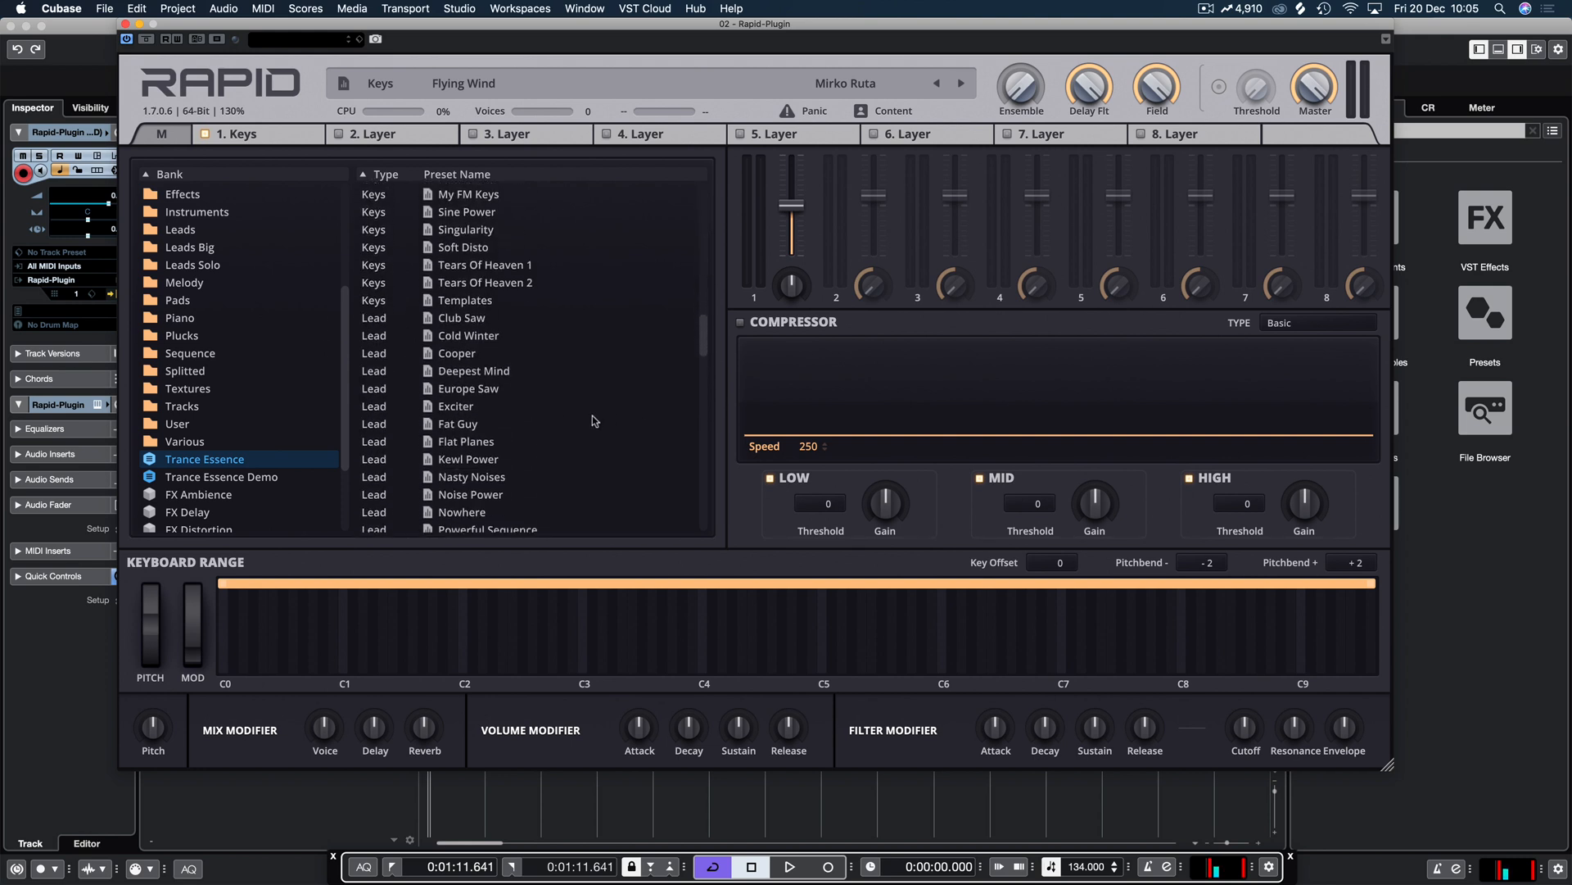
scroll(652, 356, "down", 10)
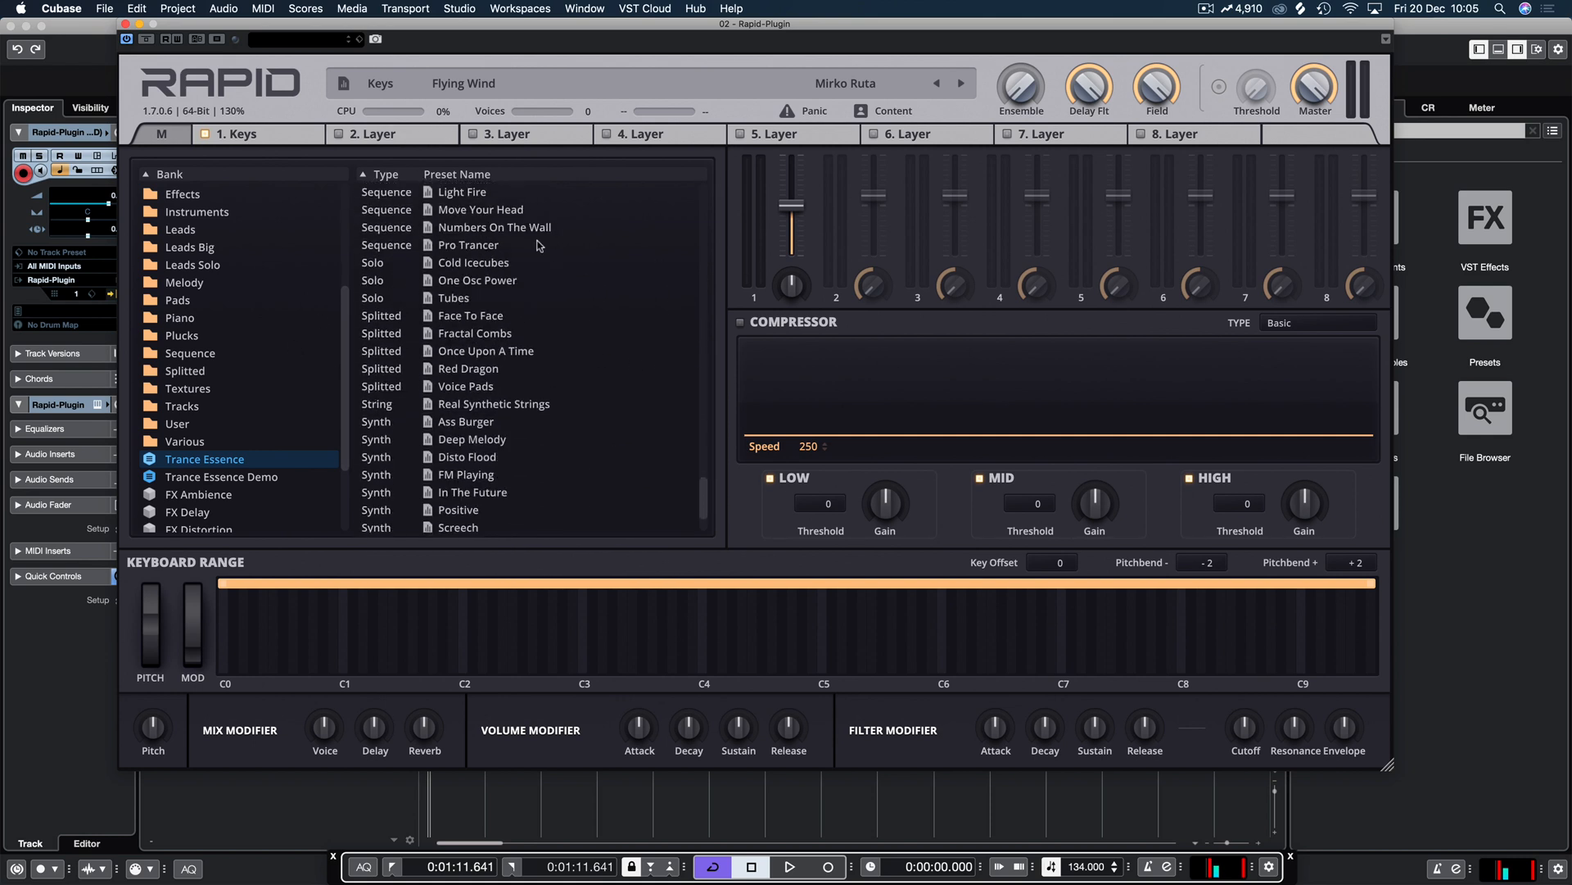
scroll(632, 403, "down", 2)
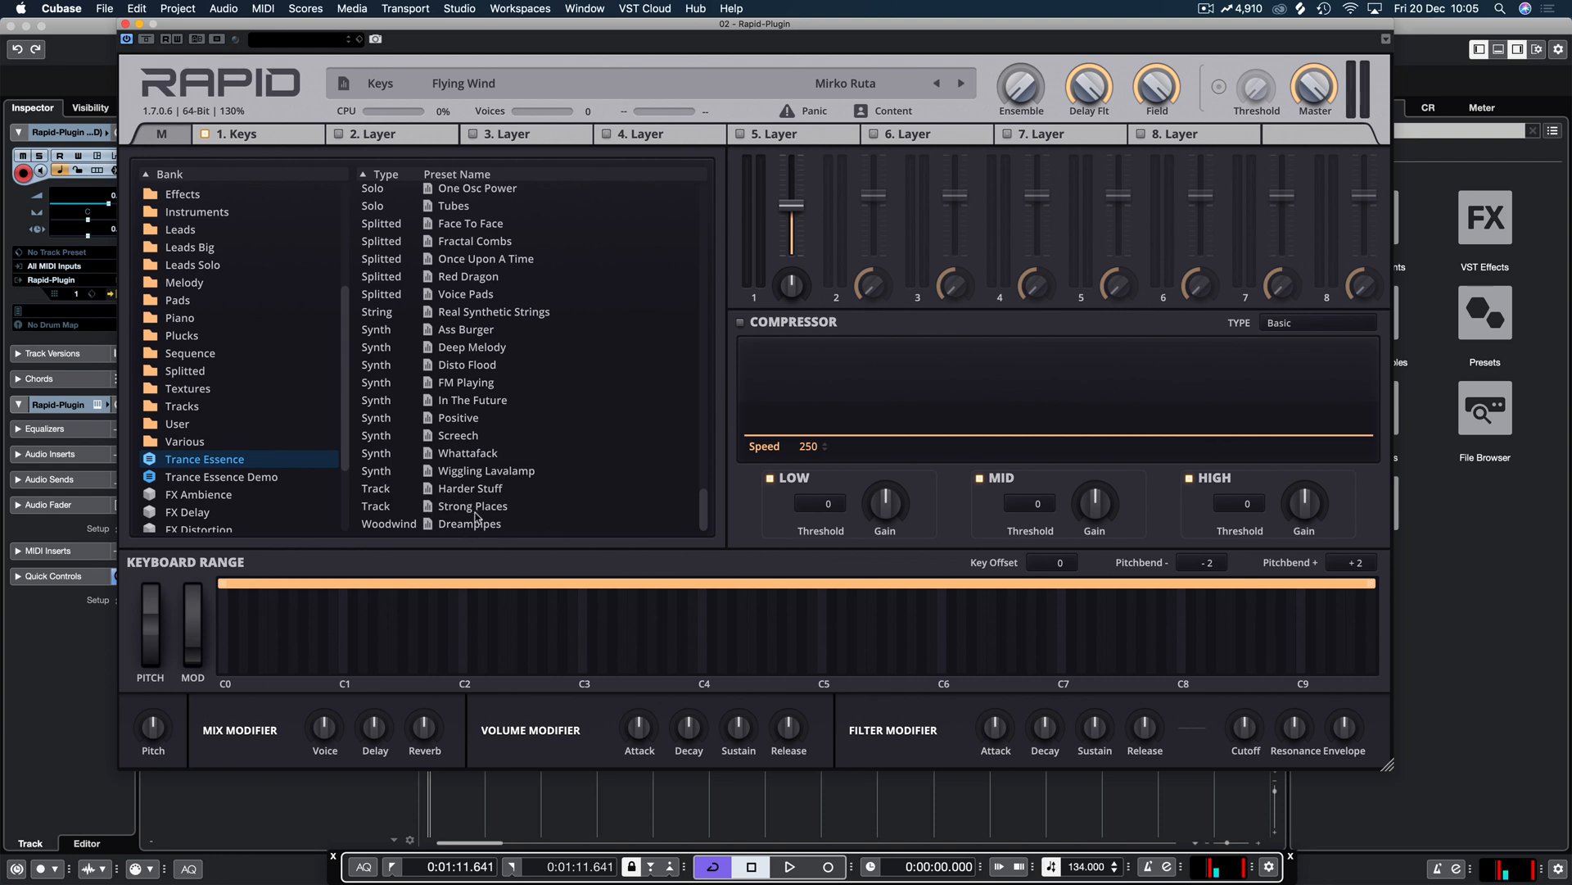
scroll(557, 491, "up", 20)
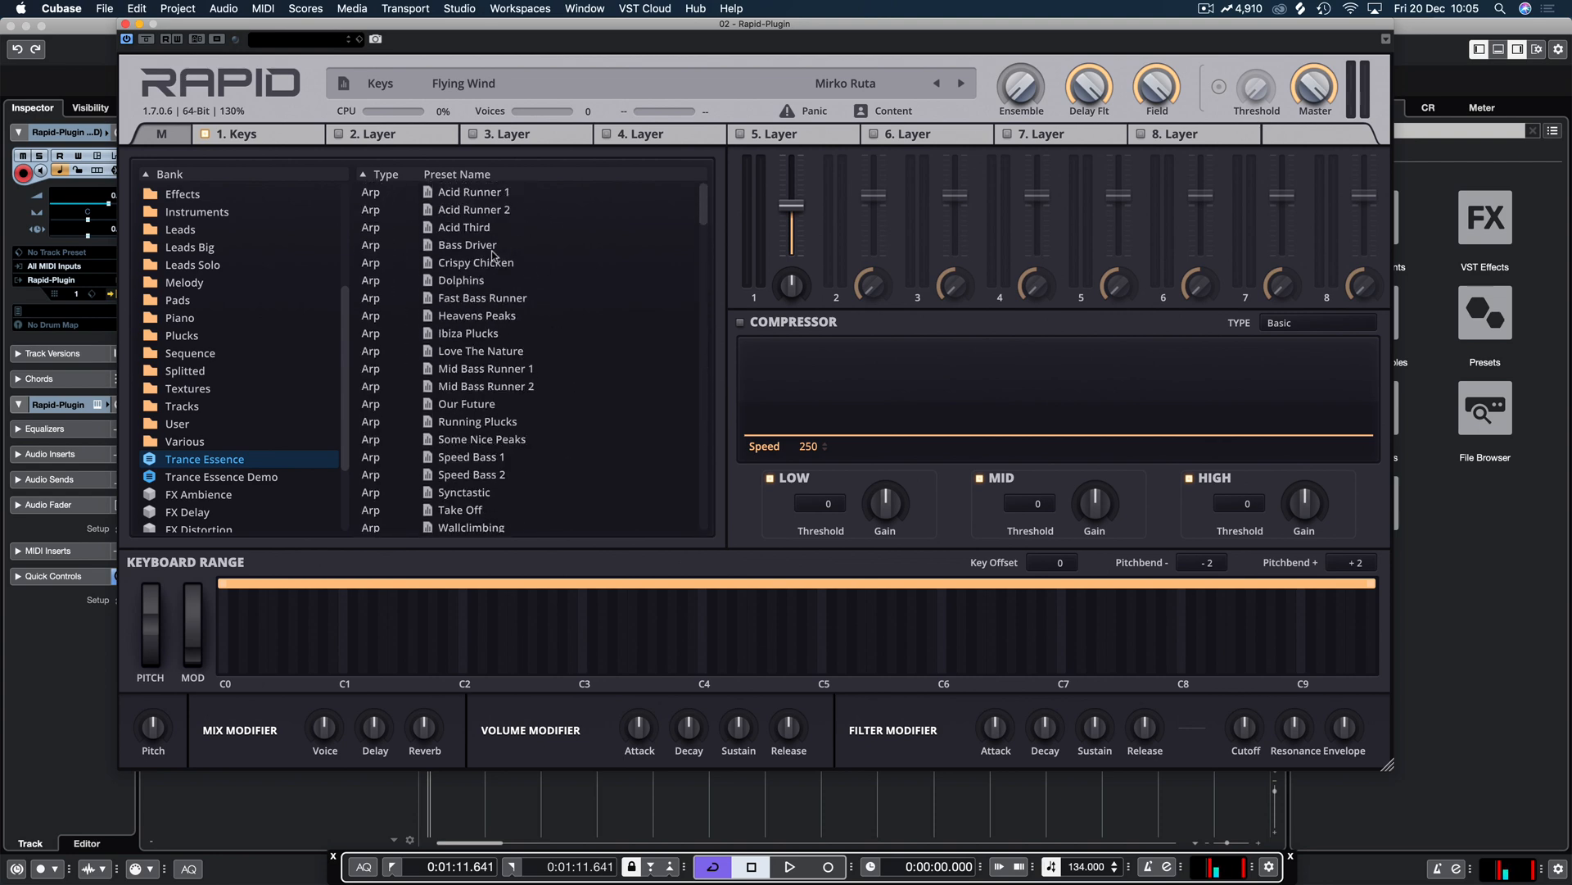
Step: Browse the Trance Essence bank down to the Pluck presets, load Timelapse and close the instrument window
scroll(496, 264, "down", 4)
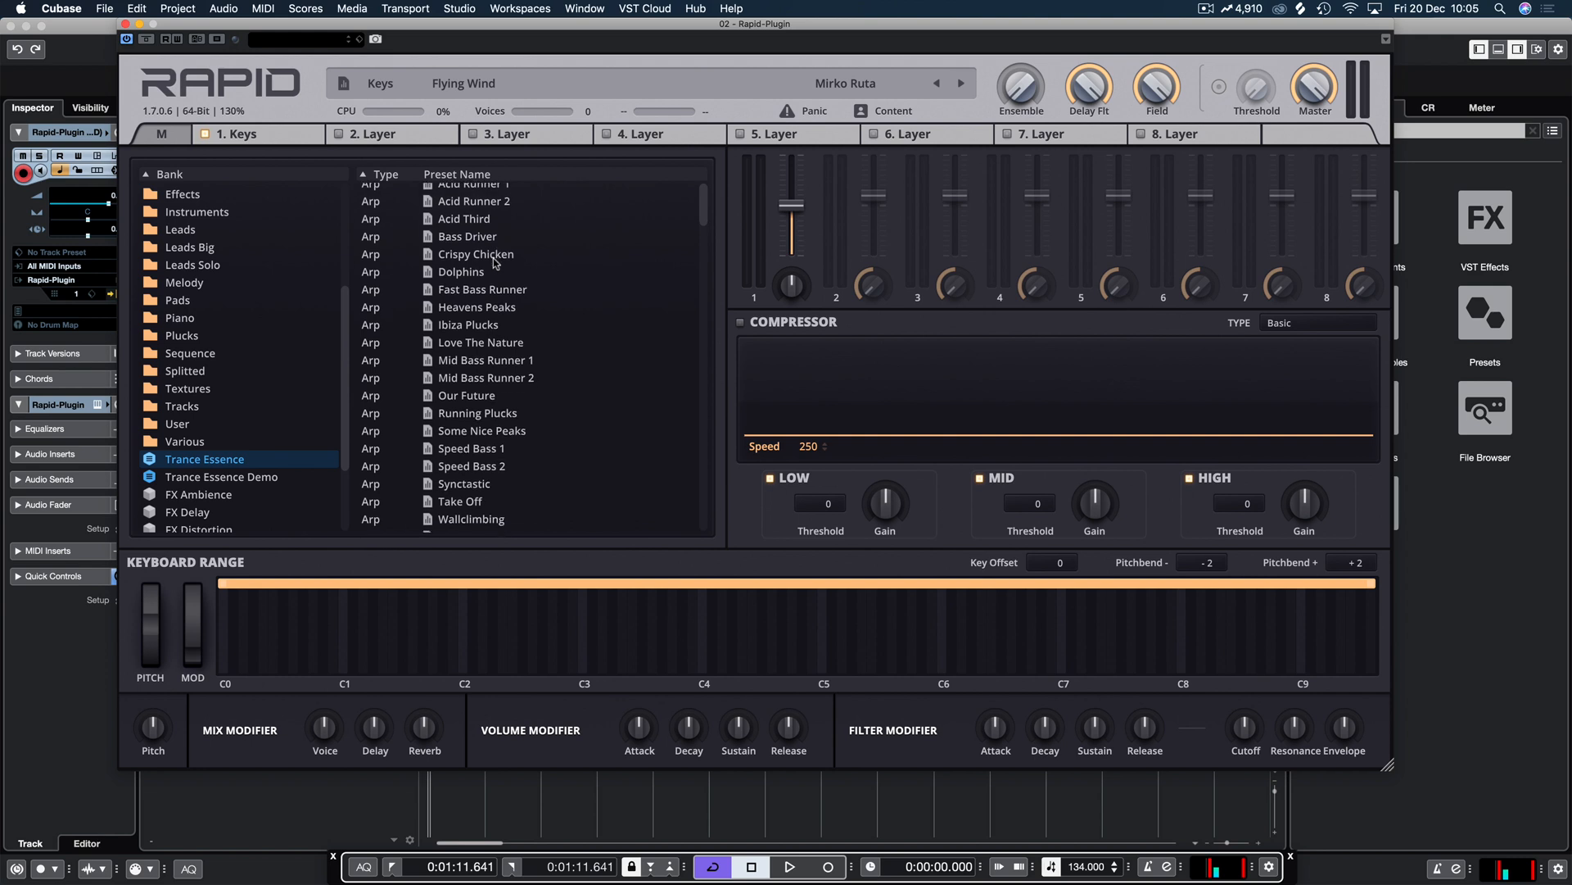
scroll(496, 264, "down", 5)
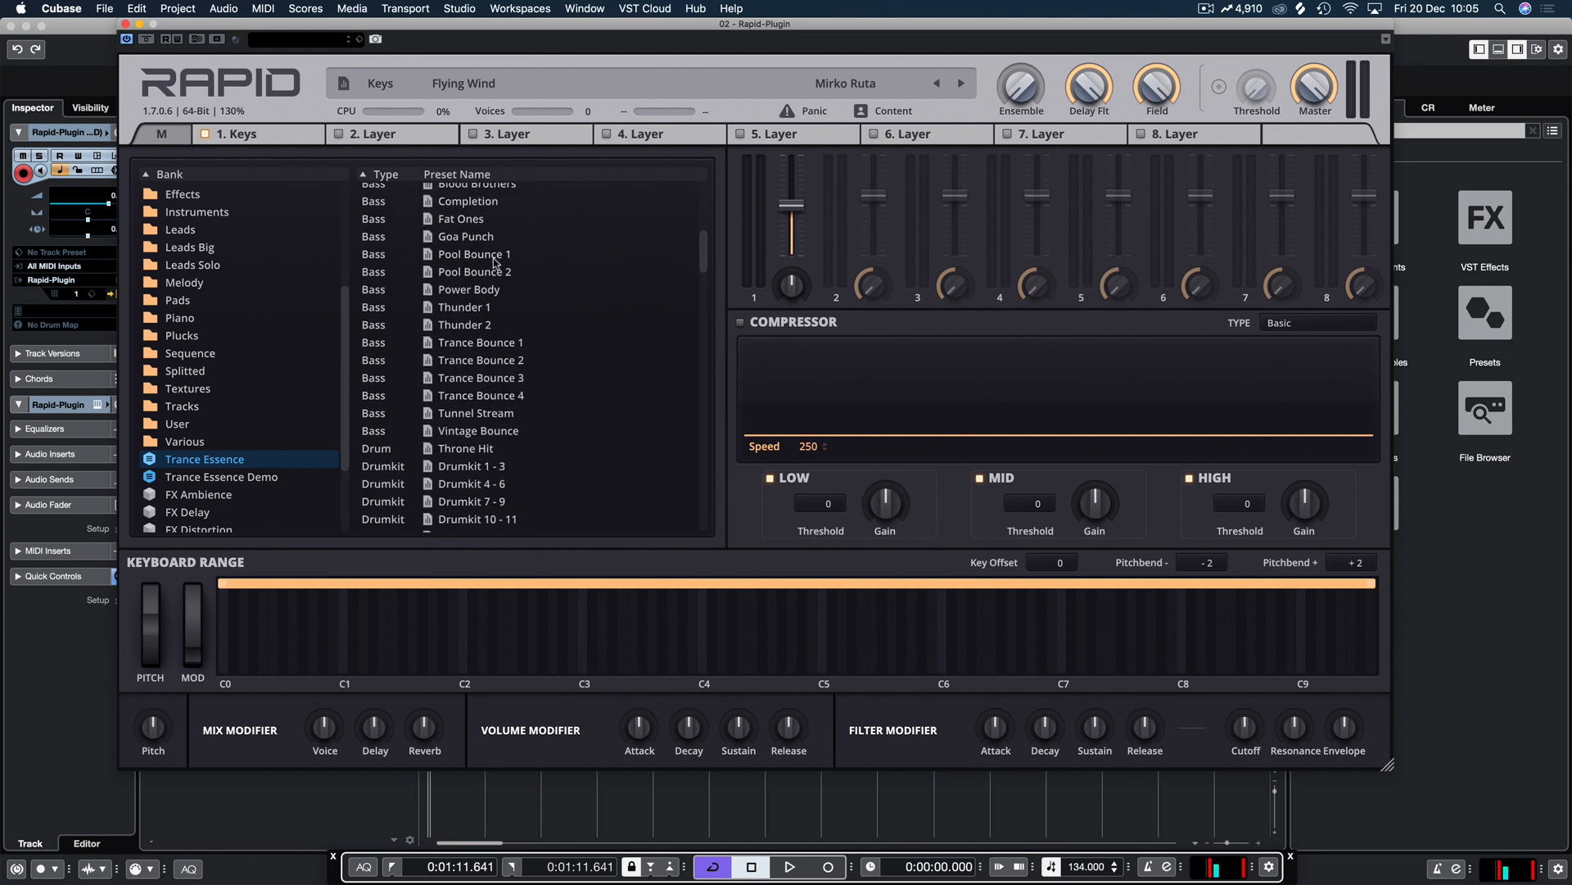
scroll(496, 264, "down", 8)
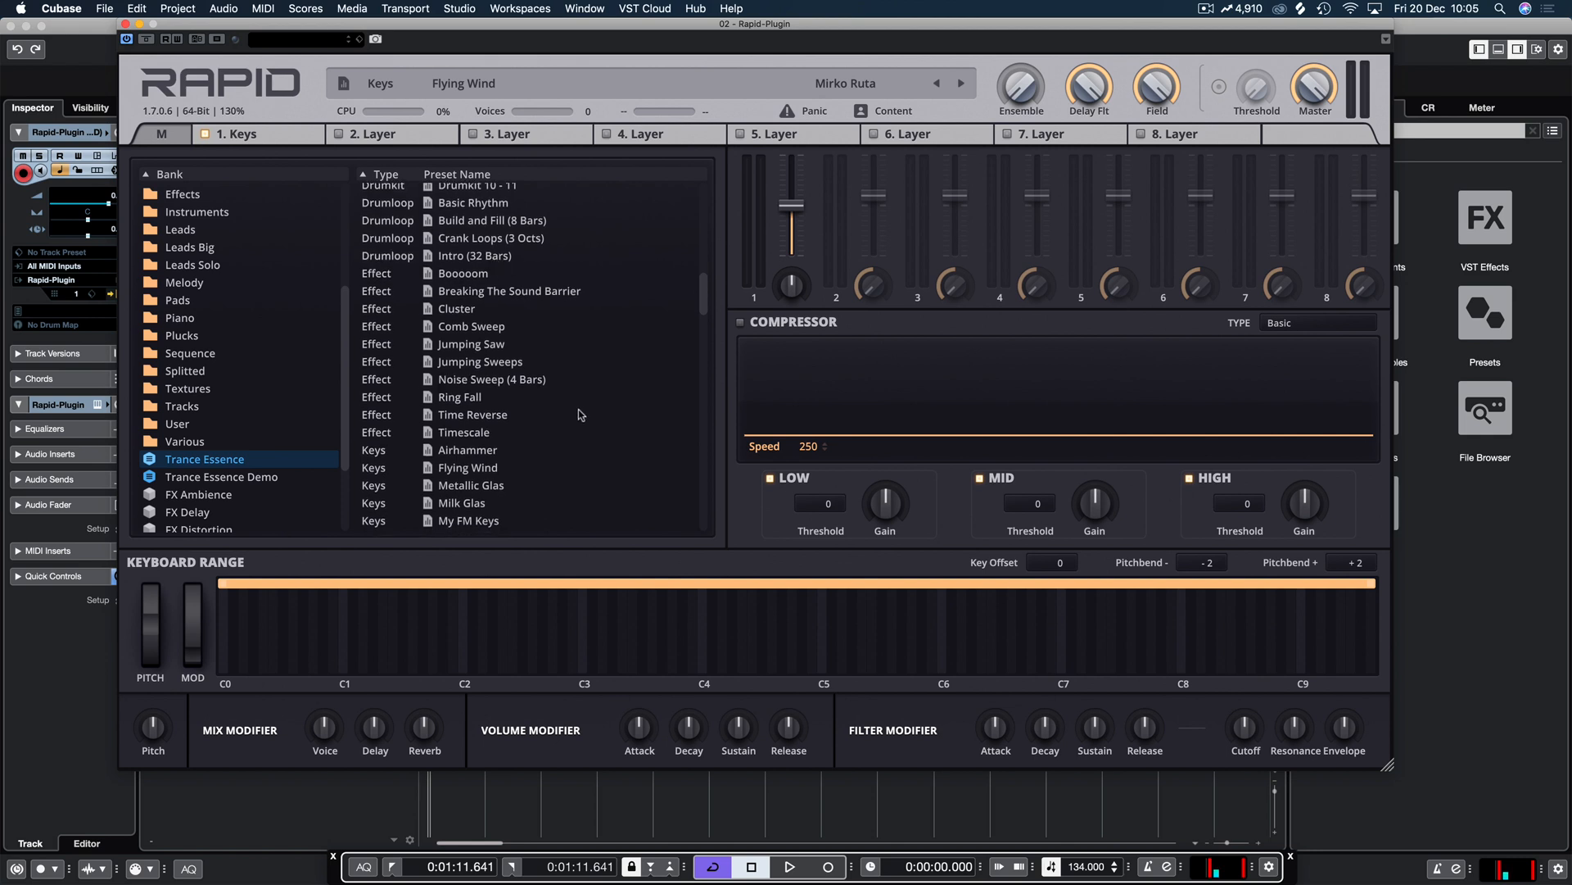
scroll(580, 414, "down", 8)
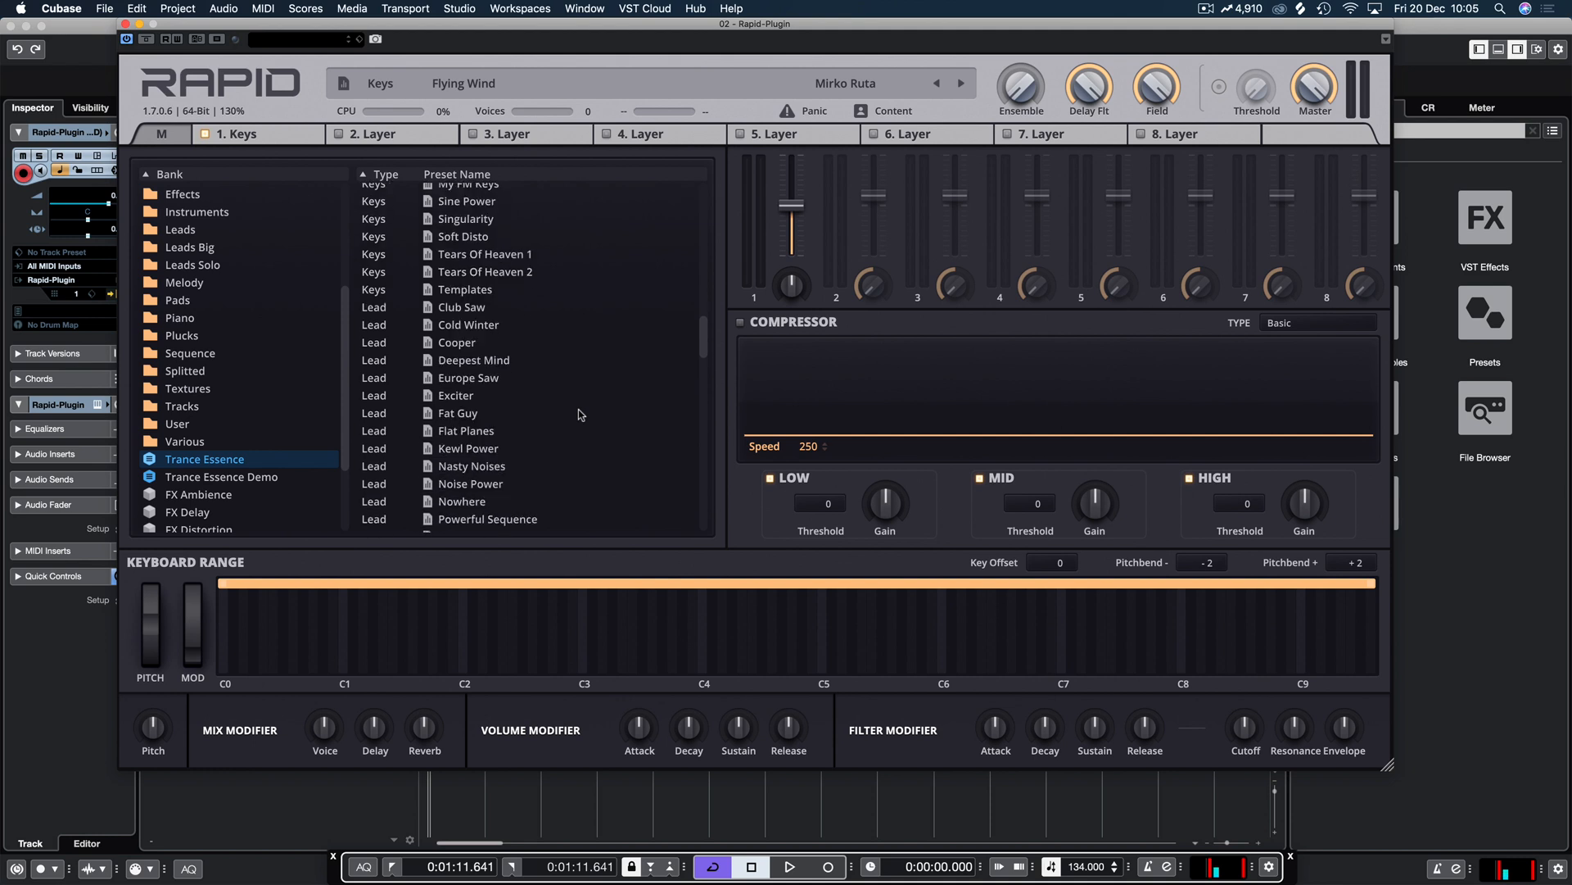
scroll(579, 413, "down", 5)
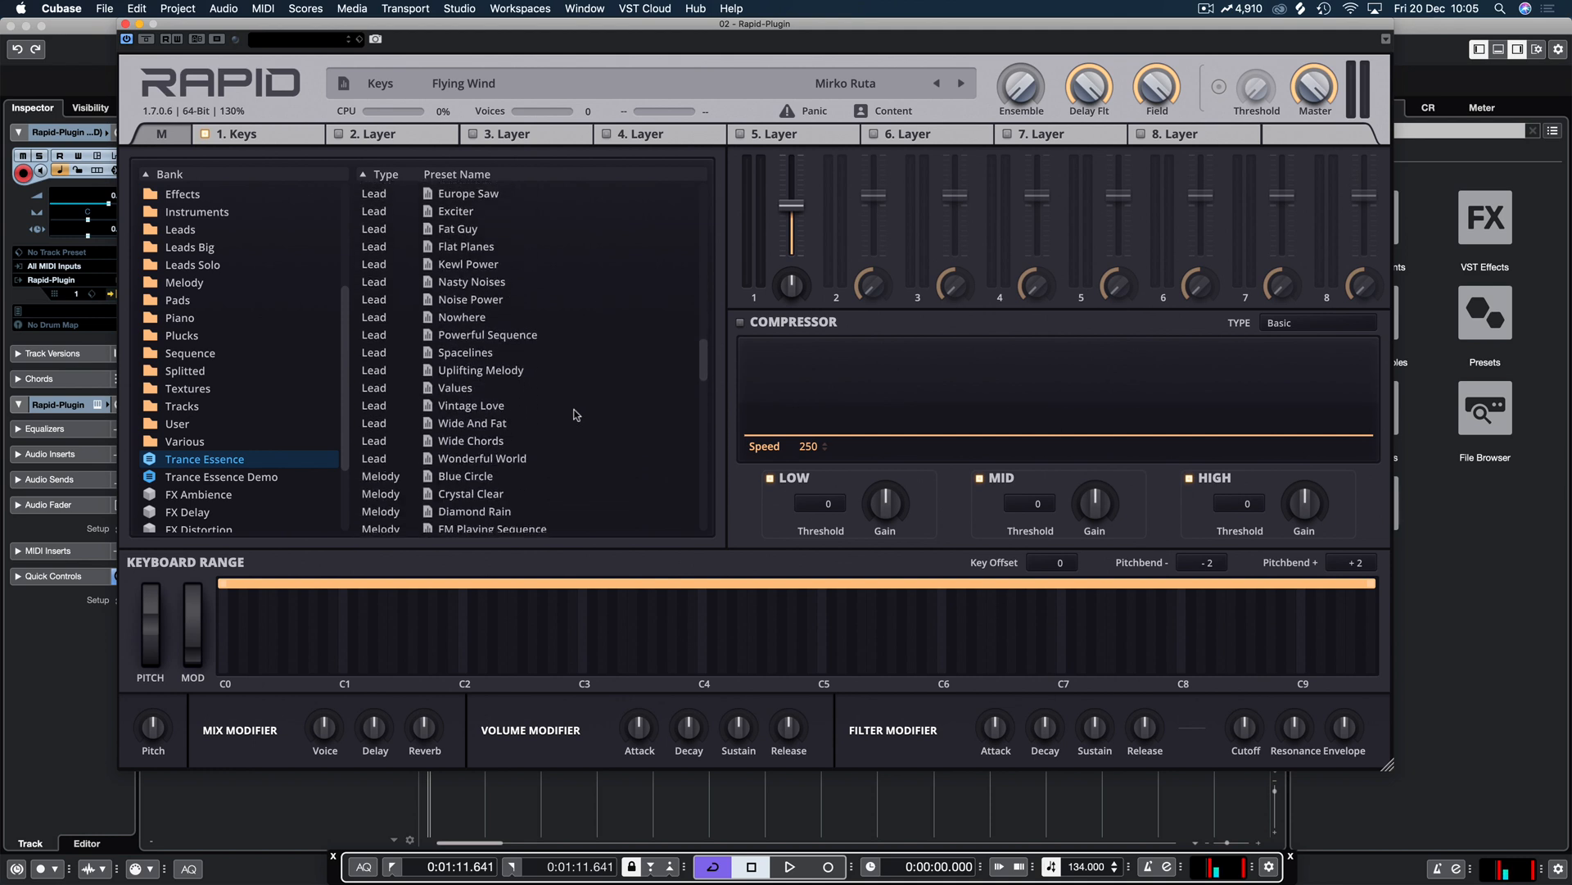
scroll(576, 414, "down", 6)
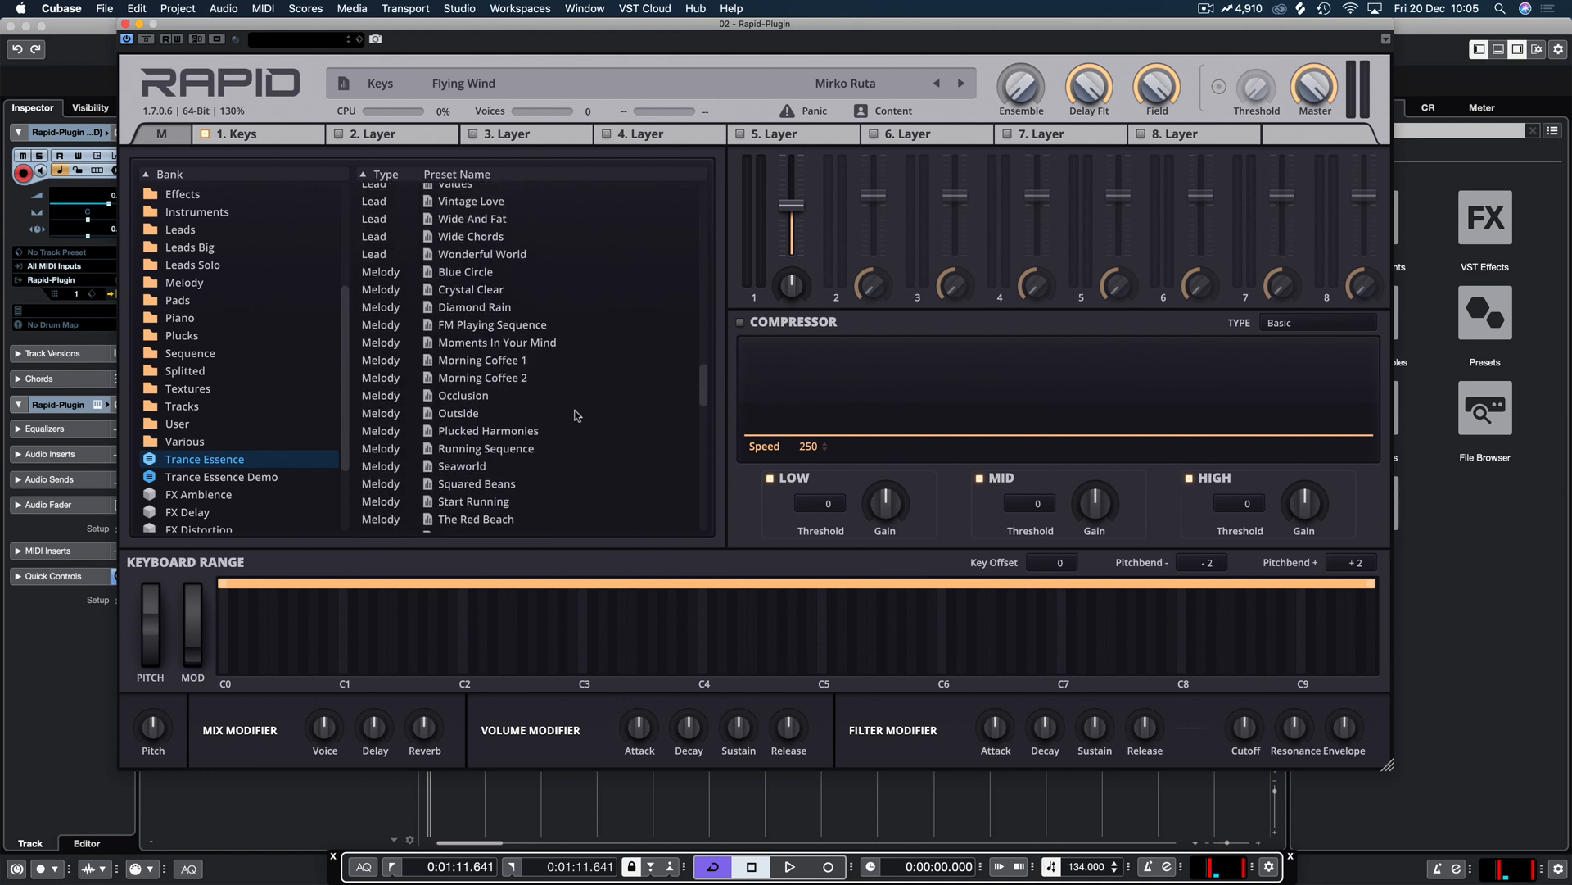
scroll(577, 415, "down", 4)
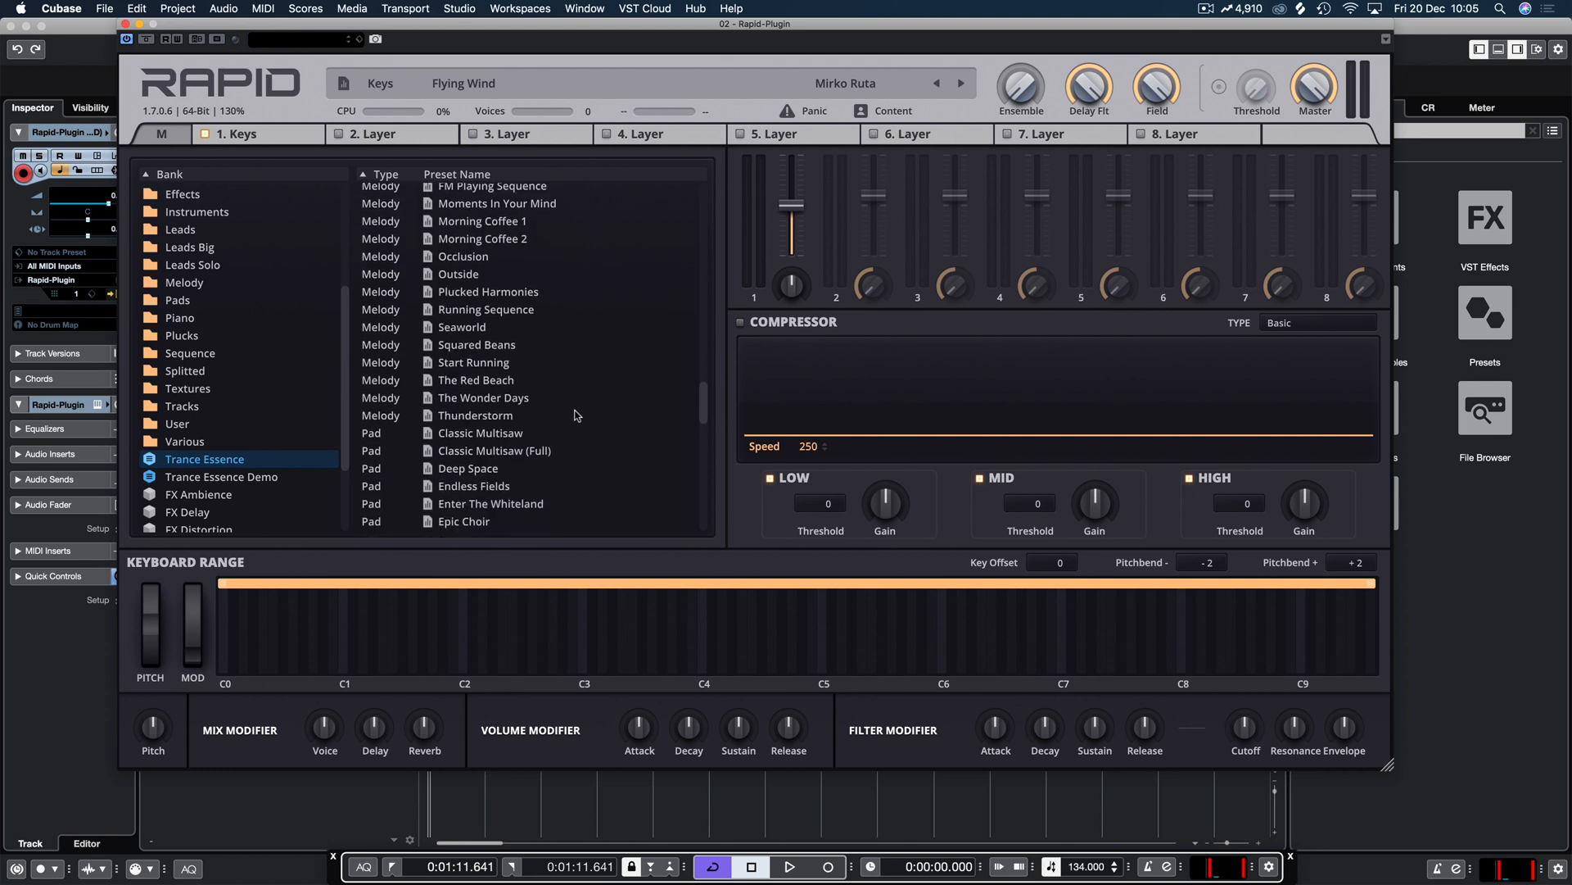
scroll(577, 415, "down", 10)
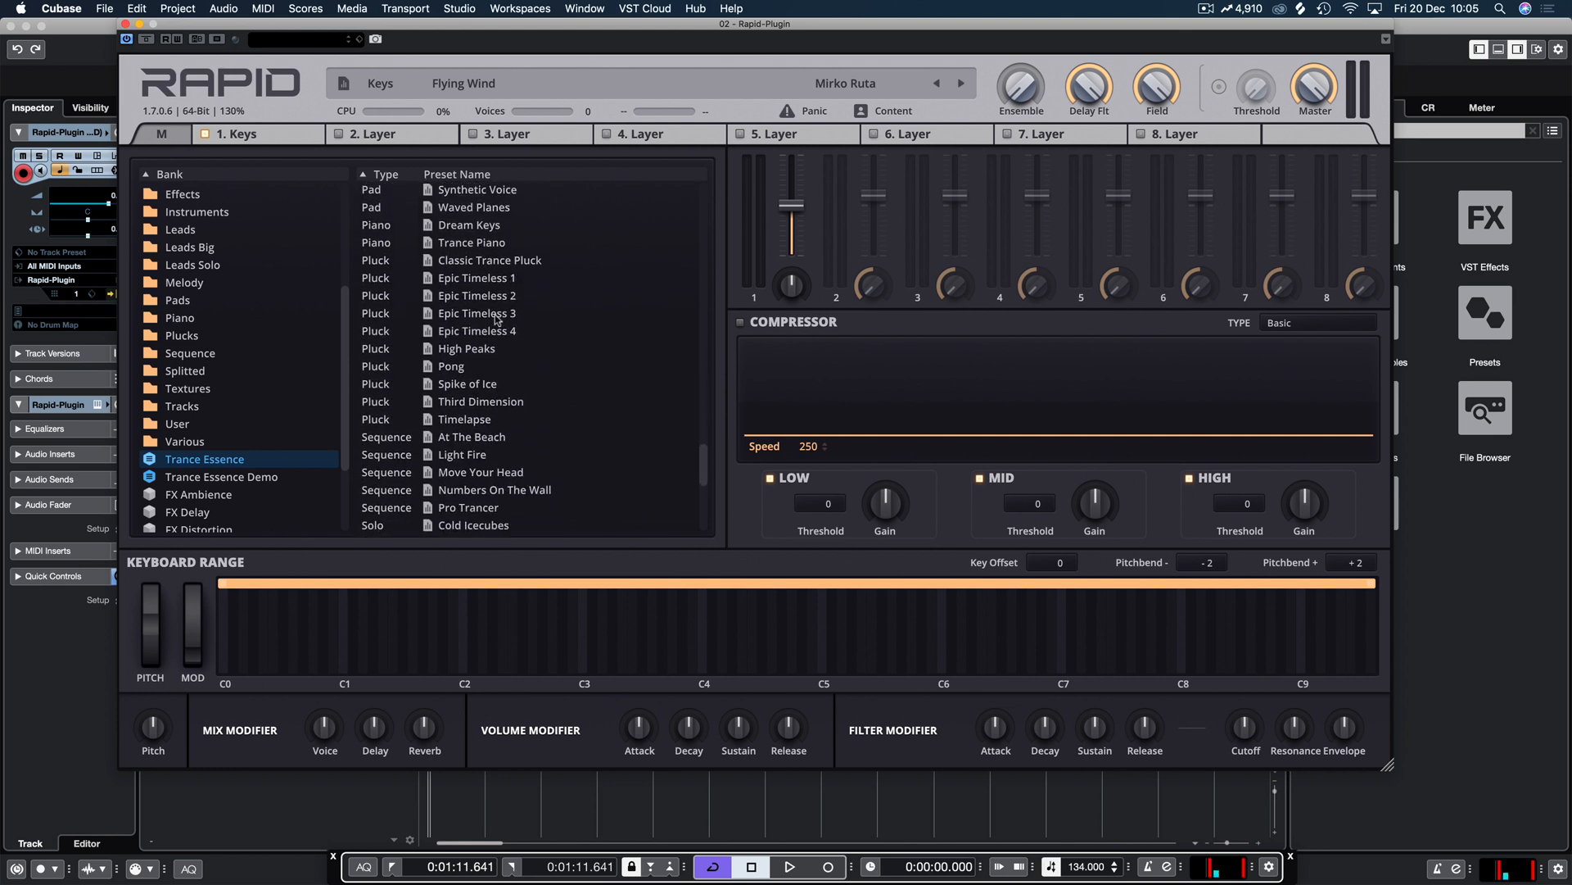
left_click(463, 421)
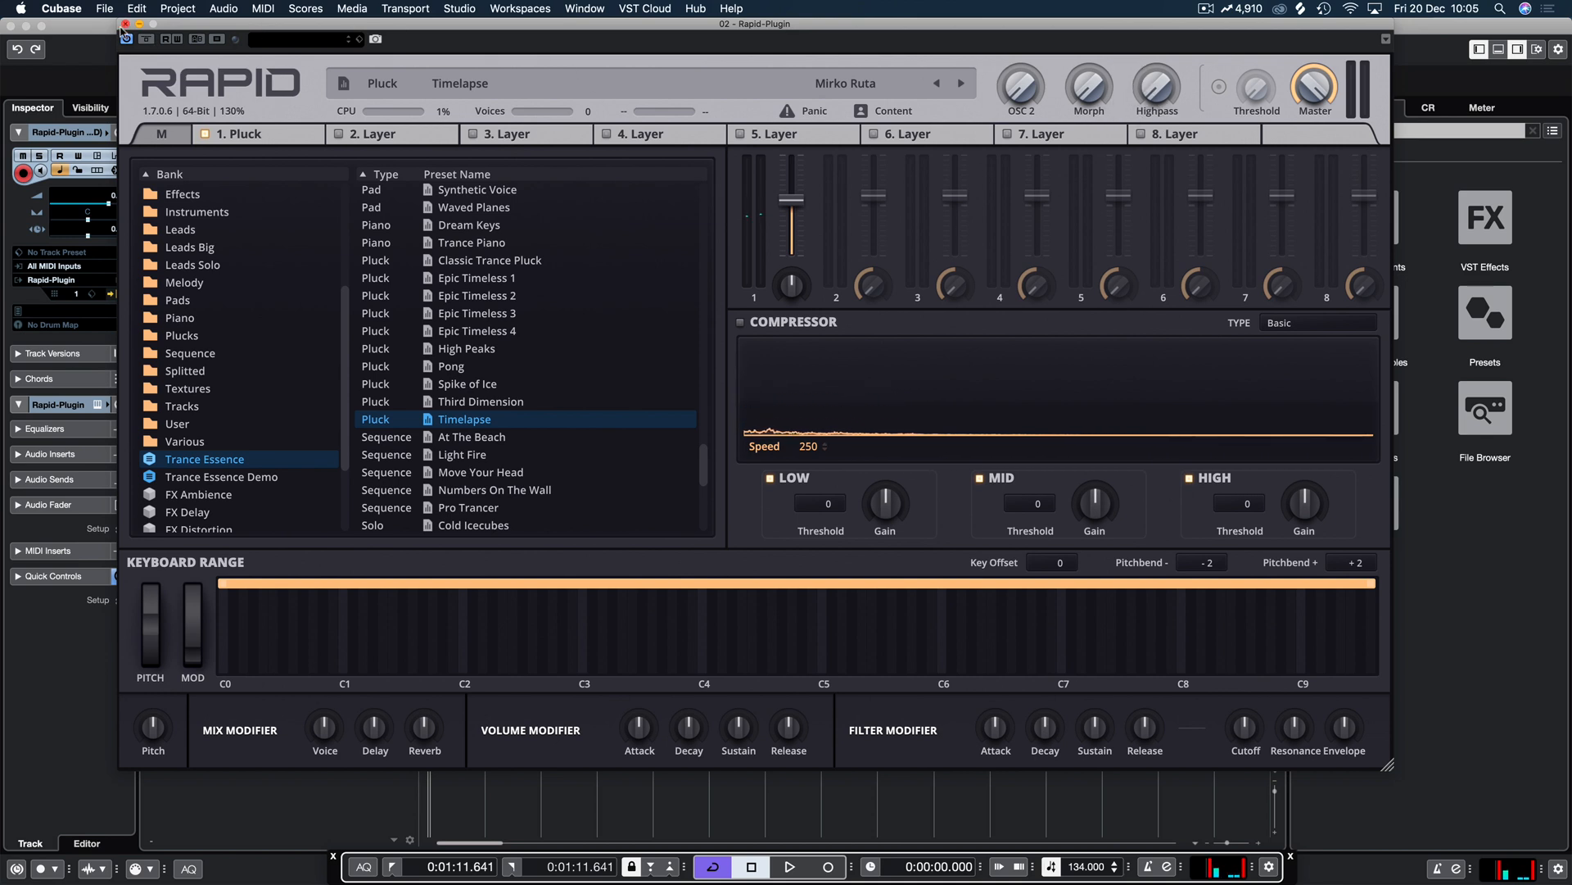
left_click(126, 25)
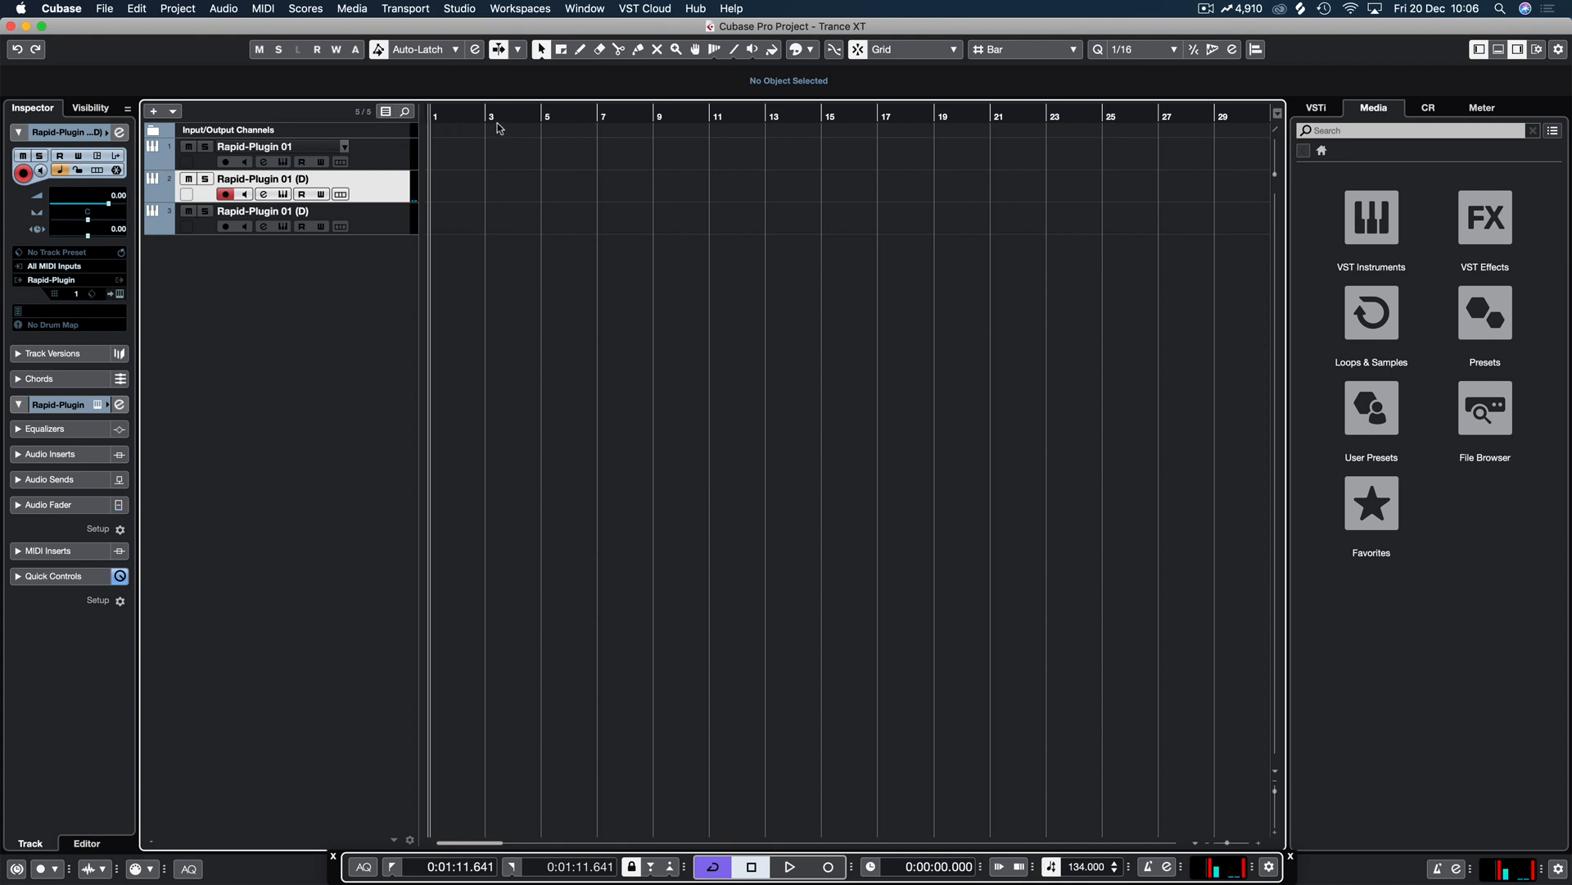
Step: Record a short trial take on the second track, Rapid-Plugin 01 (D), and stop
left_click(828, 866)
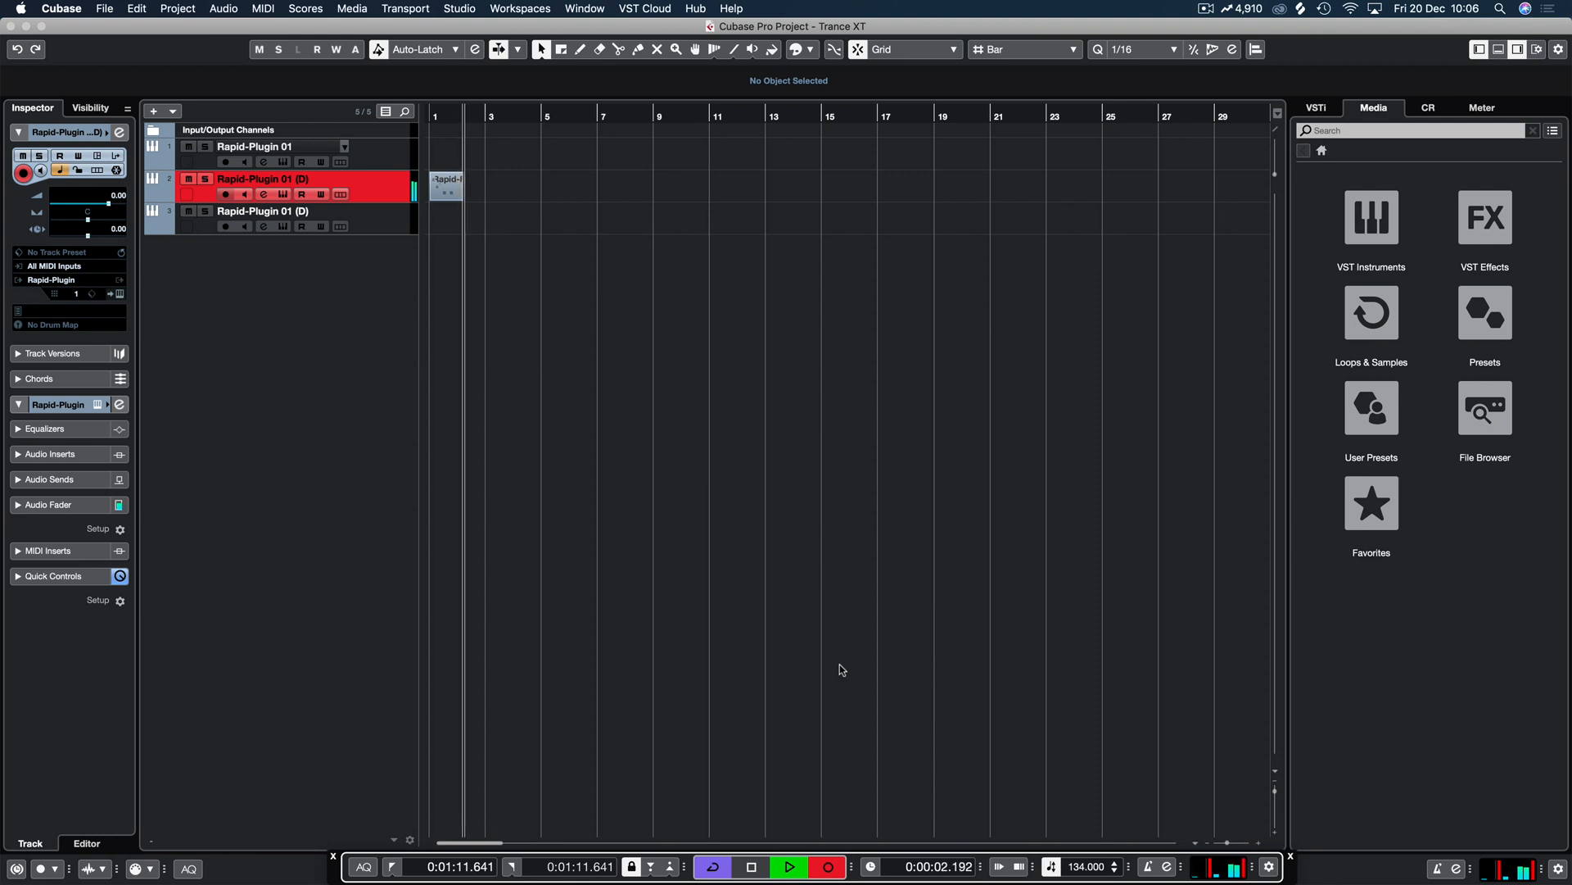
key("space")
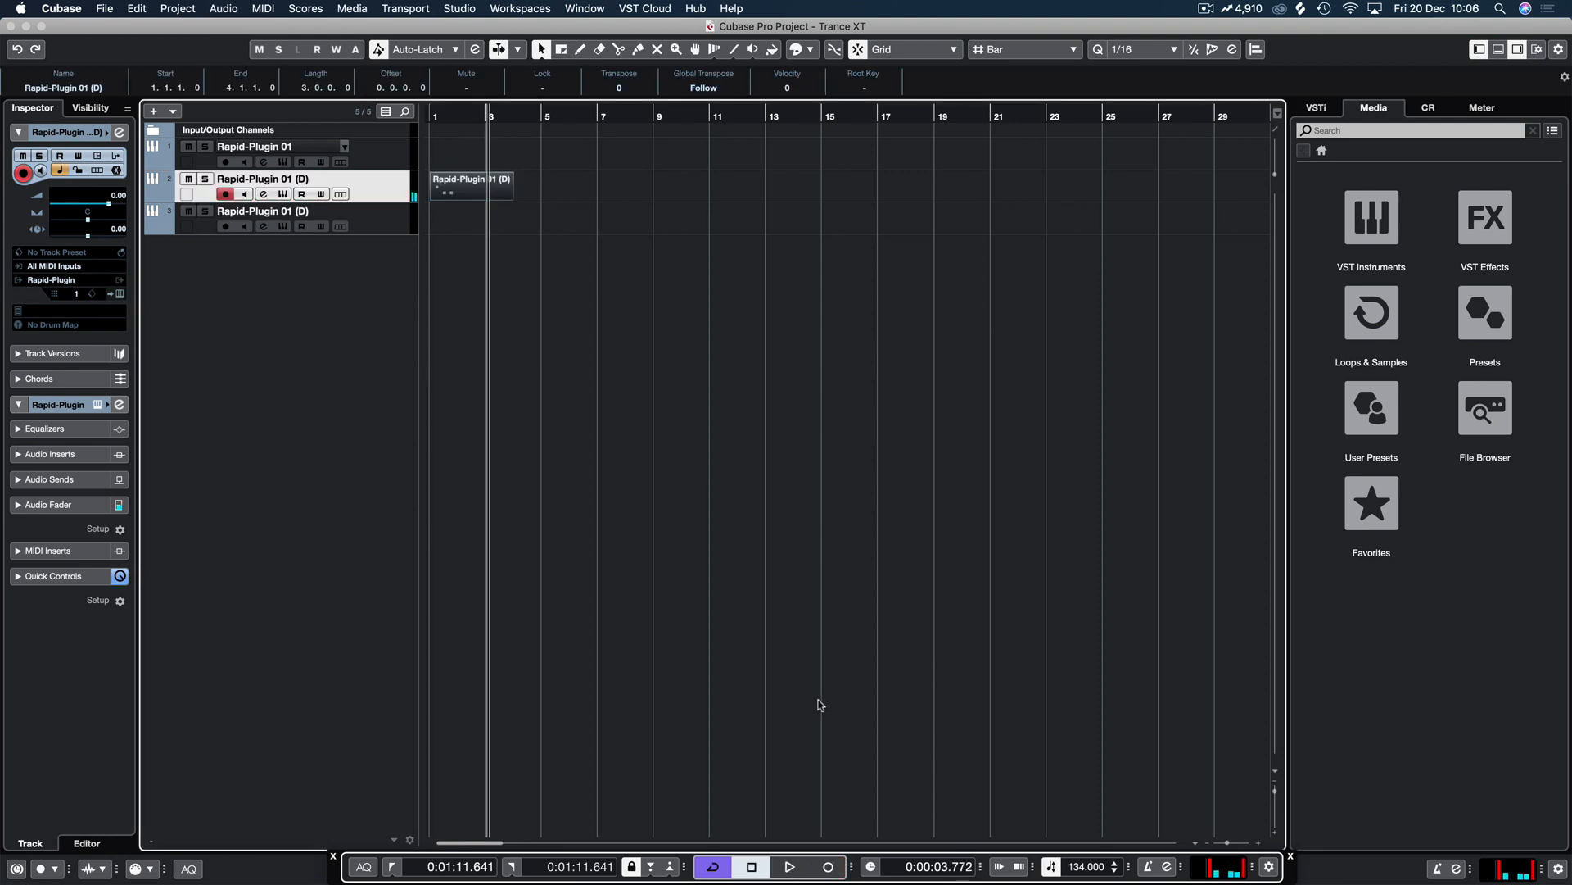
Step: Record a two-phrase melody on the second track from the project start to about bar 6
key("space")
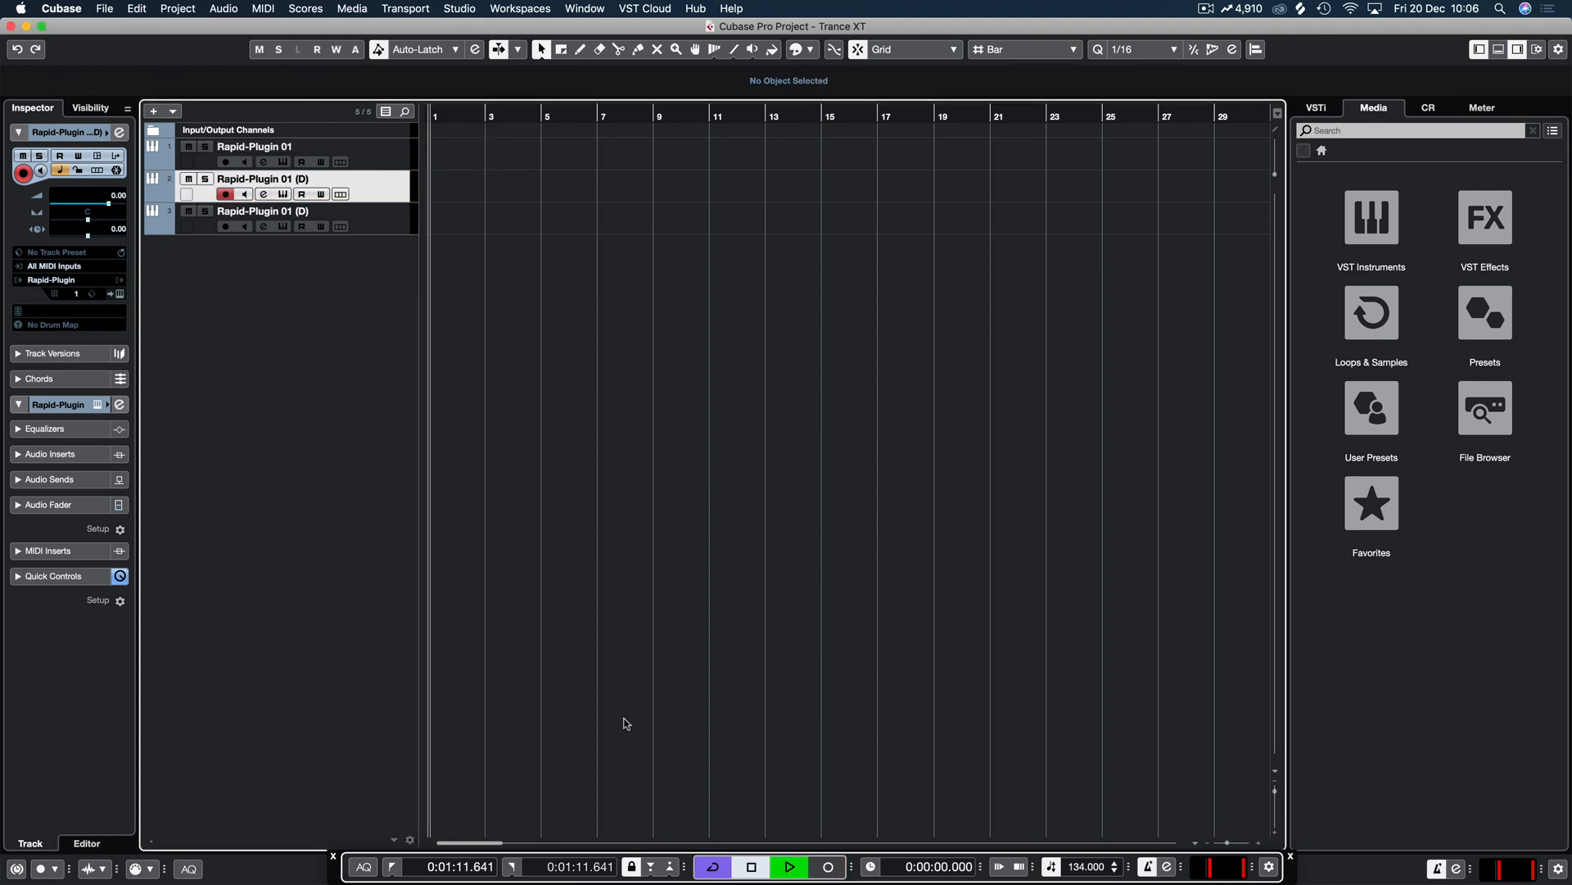
left_click(832, 868)
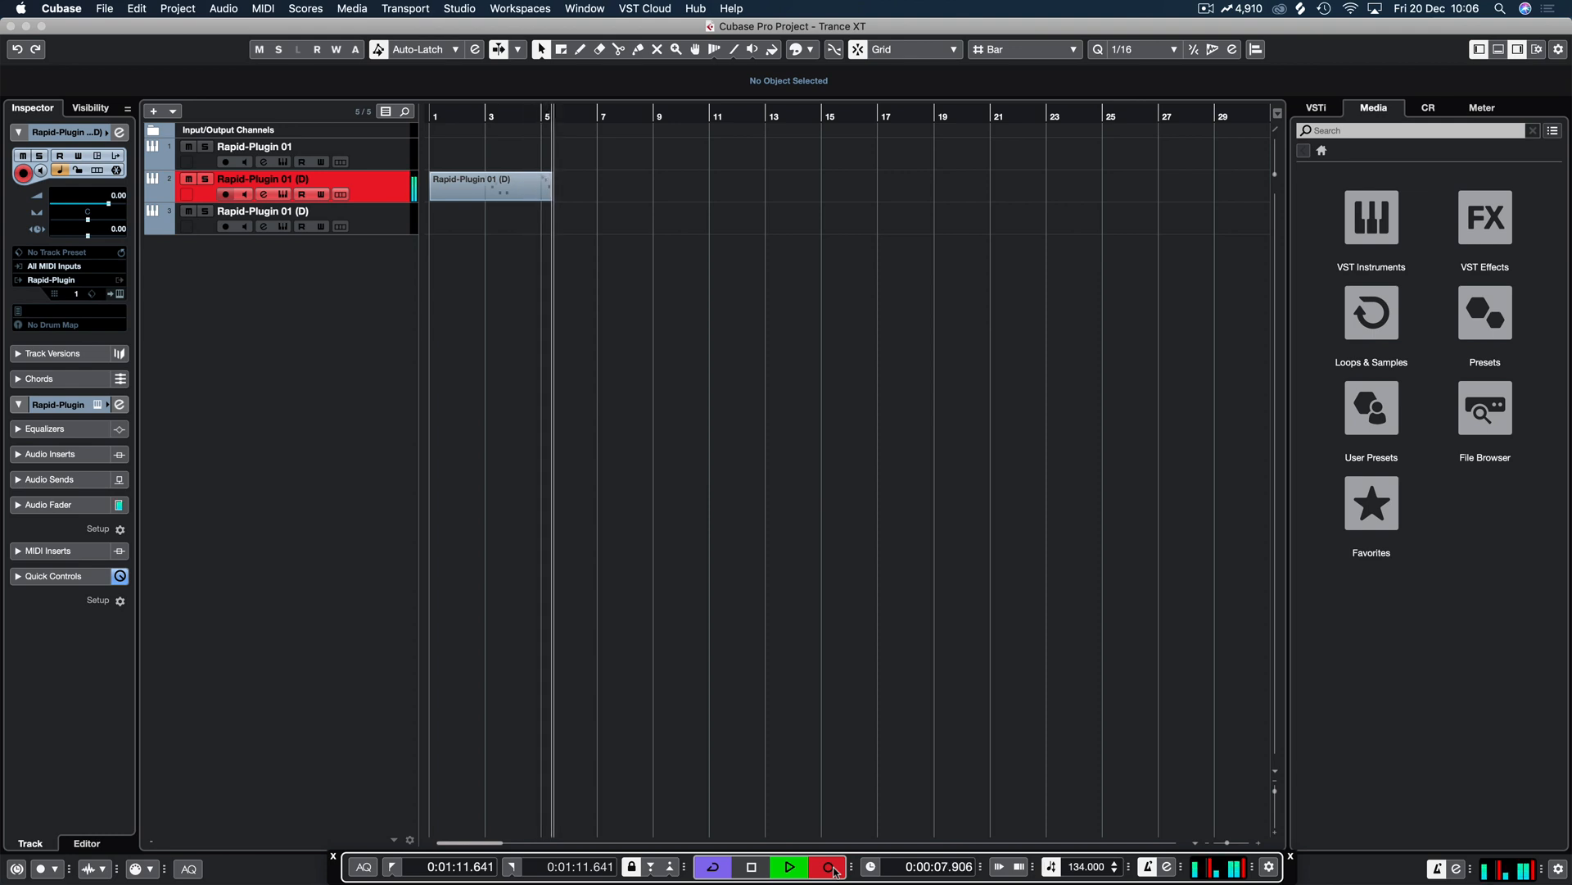
key("space")
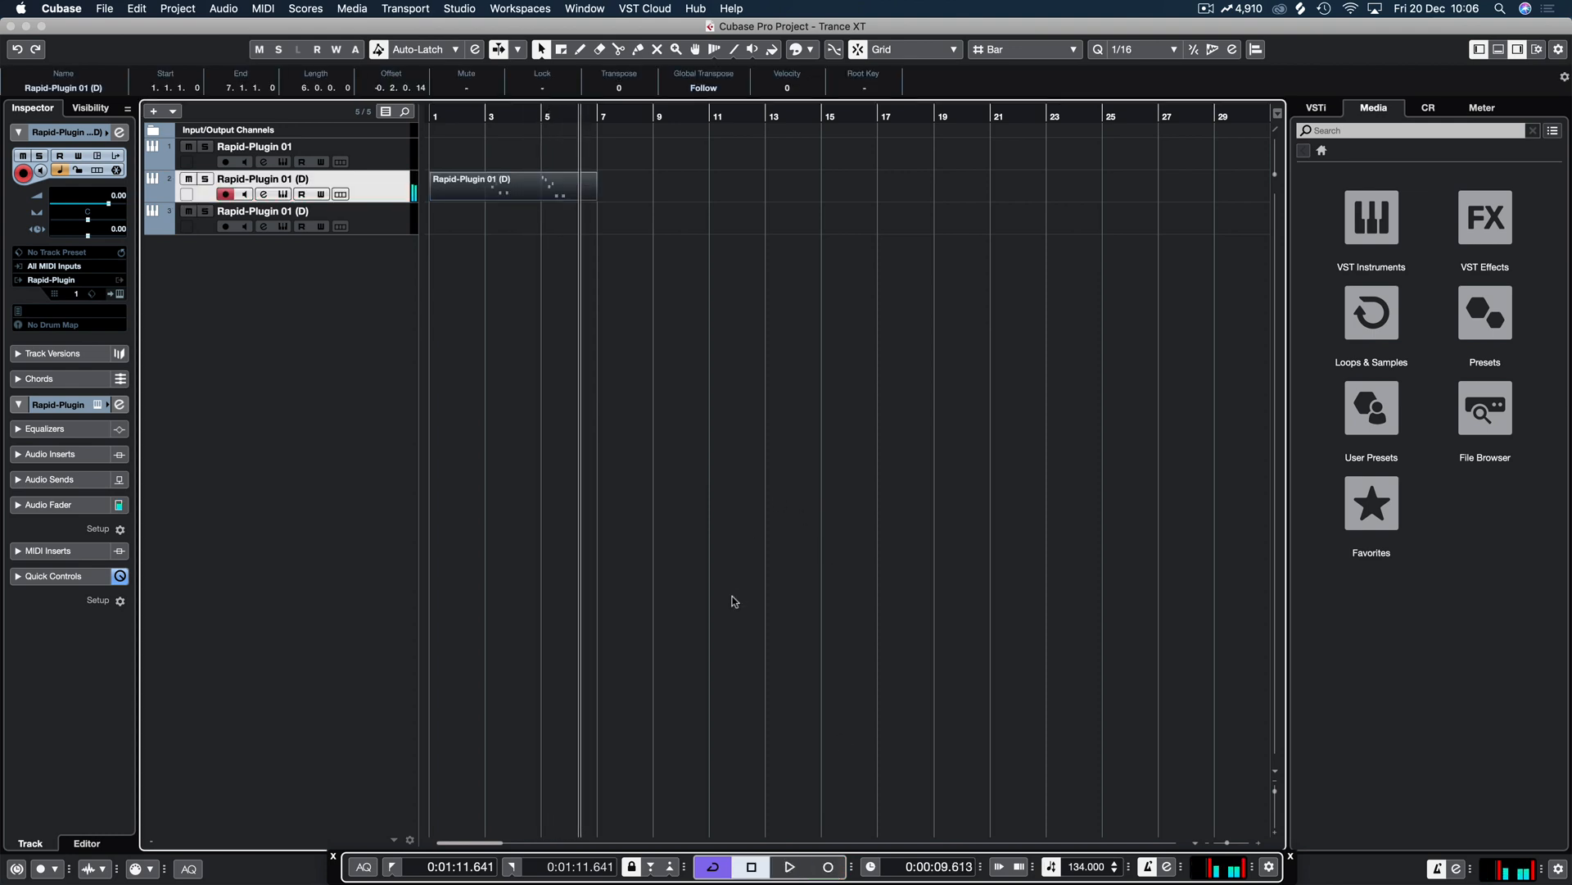
Step: Open the recorded part for note editing, quantize all notes to 1/16 and shift them so the first one starts at 3.1.3
double_click(534, 197)
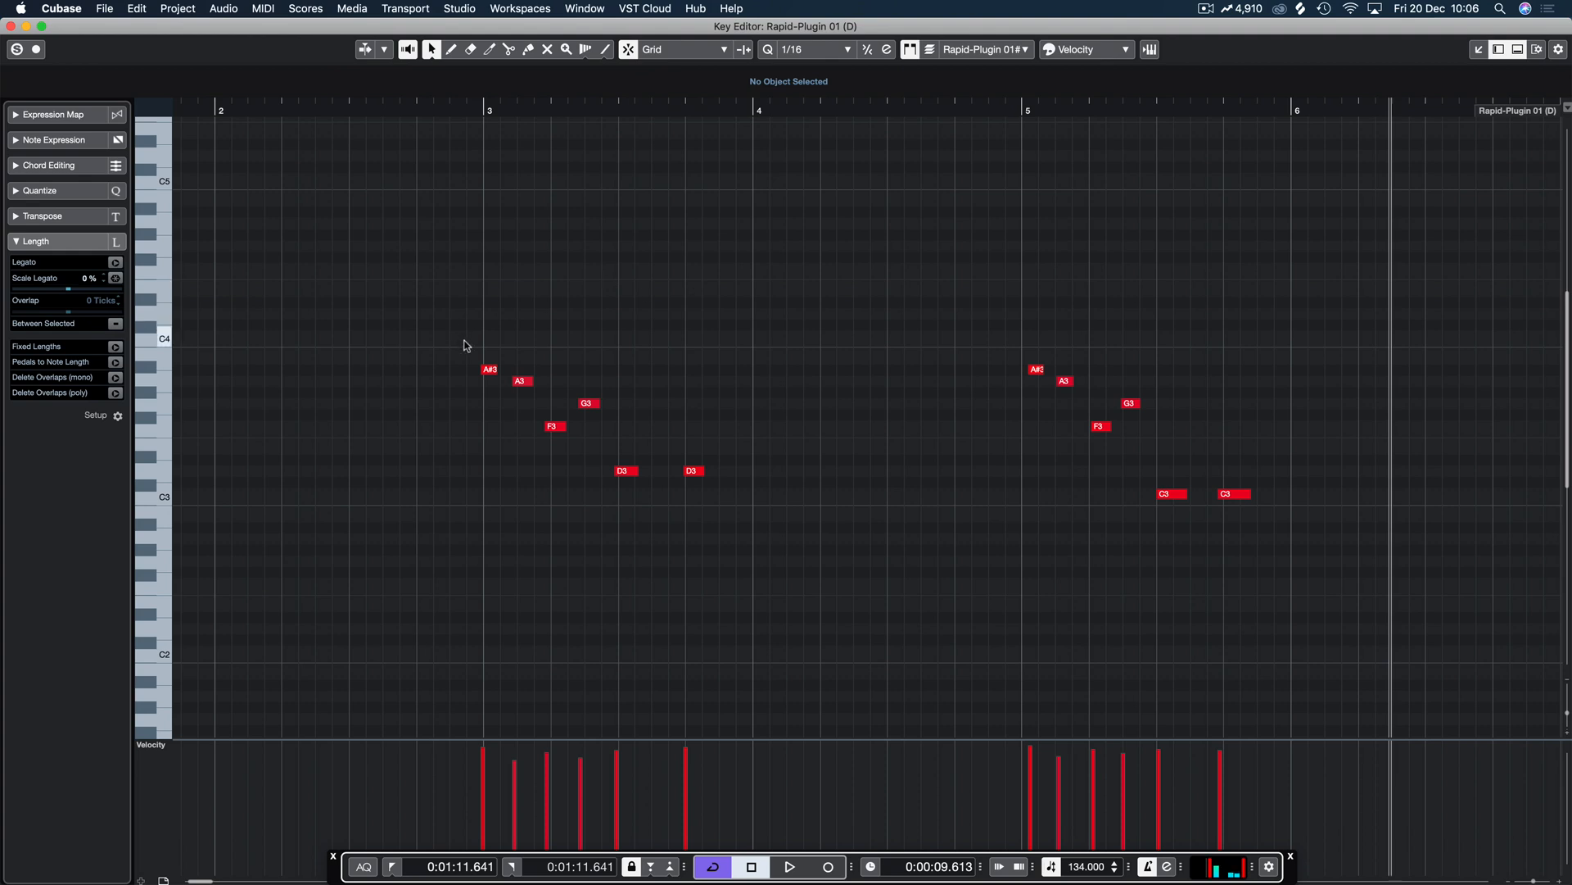
key("super+a")
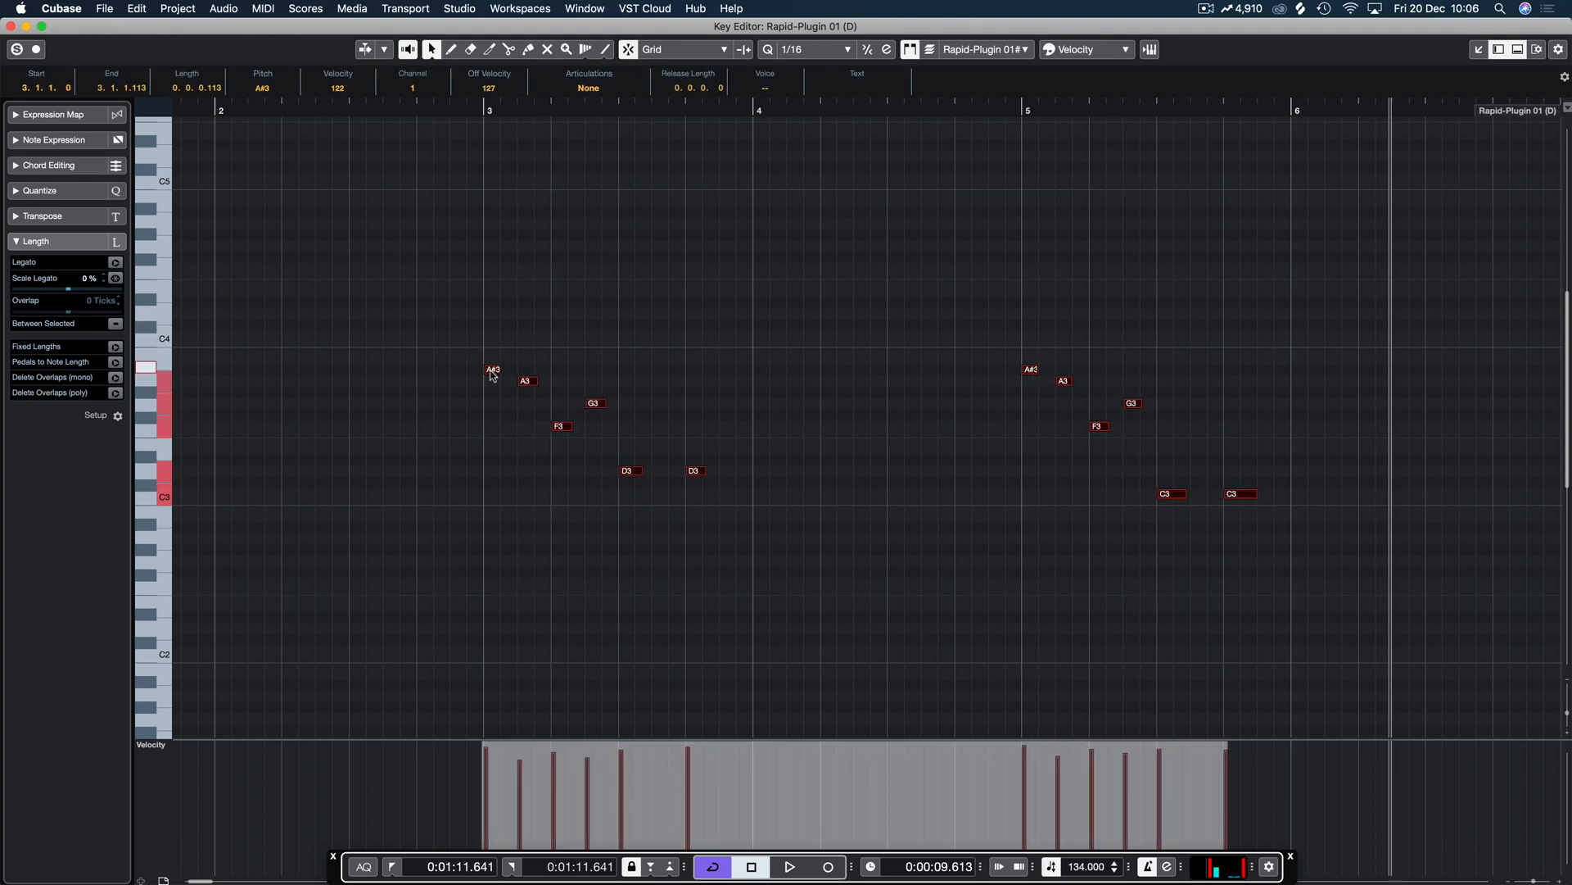
left_click_drag(490, 374, 528, 375)
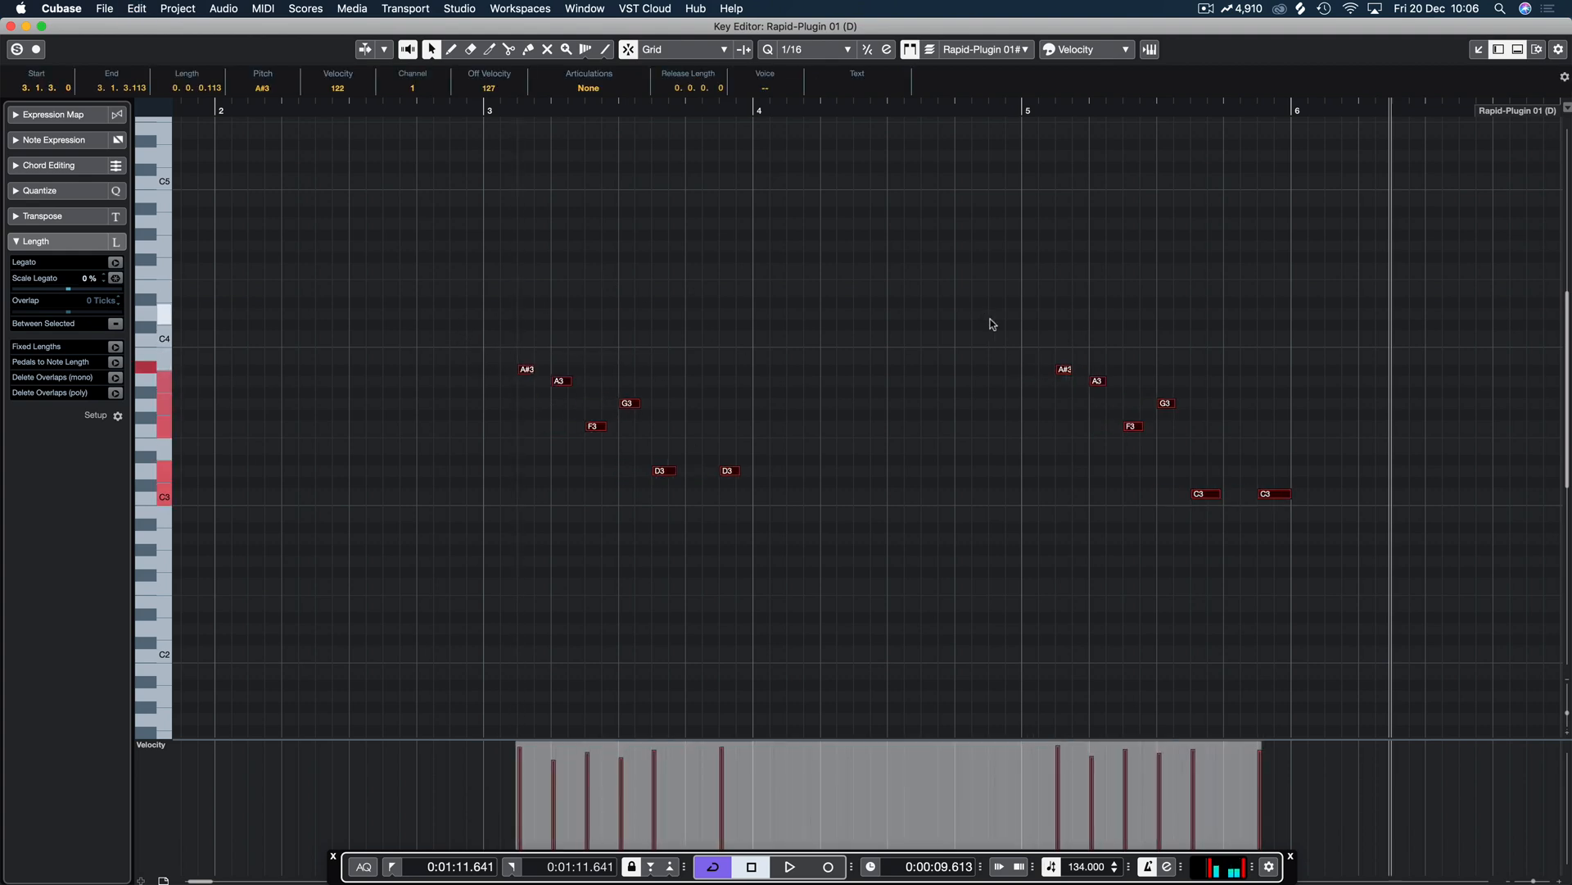
Step: Move the second phrase one bar earlier to start at 4.1.3, and give all notes a fixed 1/16 length
left_click_drag(991, 318, 1300, 571)
left_click_drag(1065, 375, 801, 366)
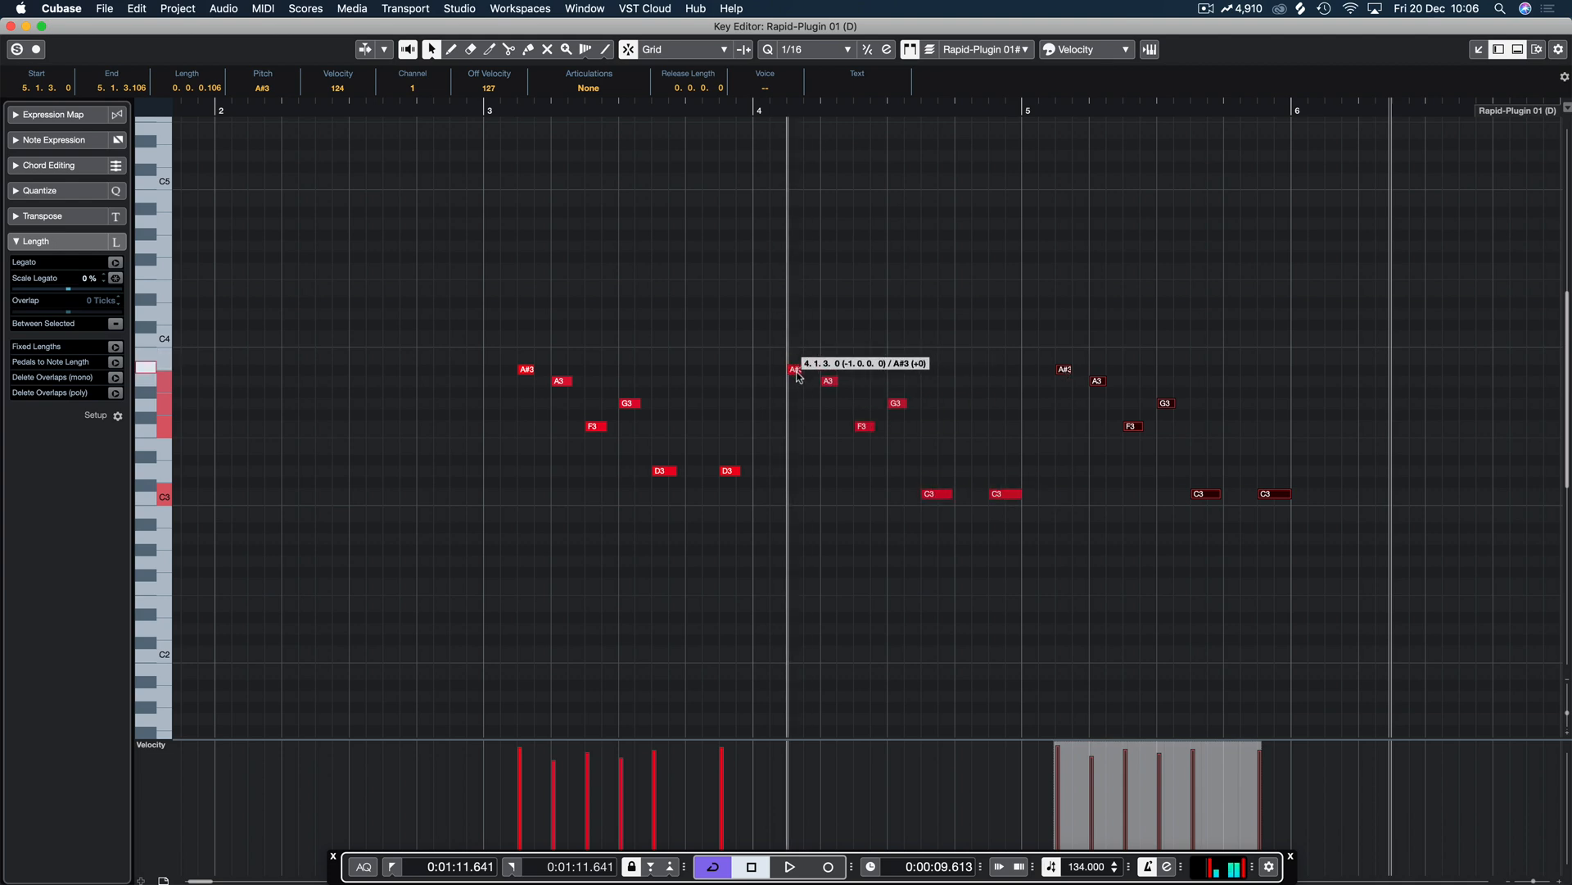
left_click_drag(1163, 285, 459, 581)
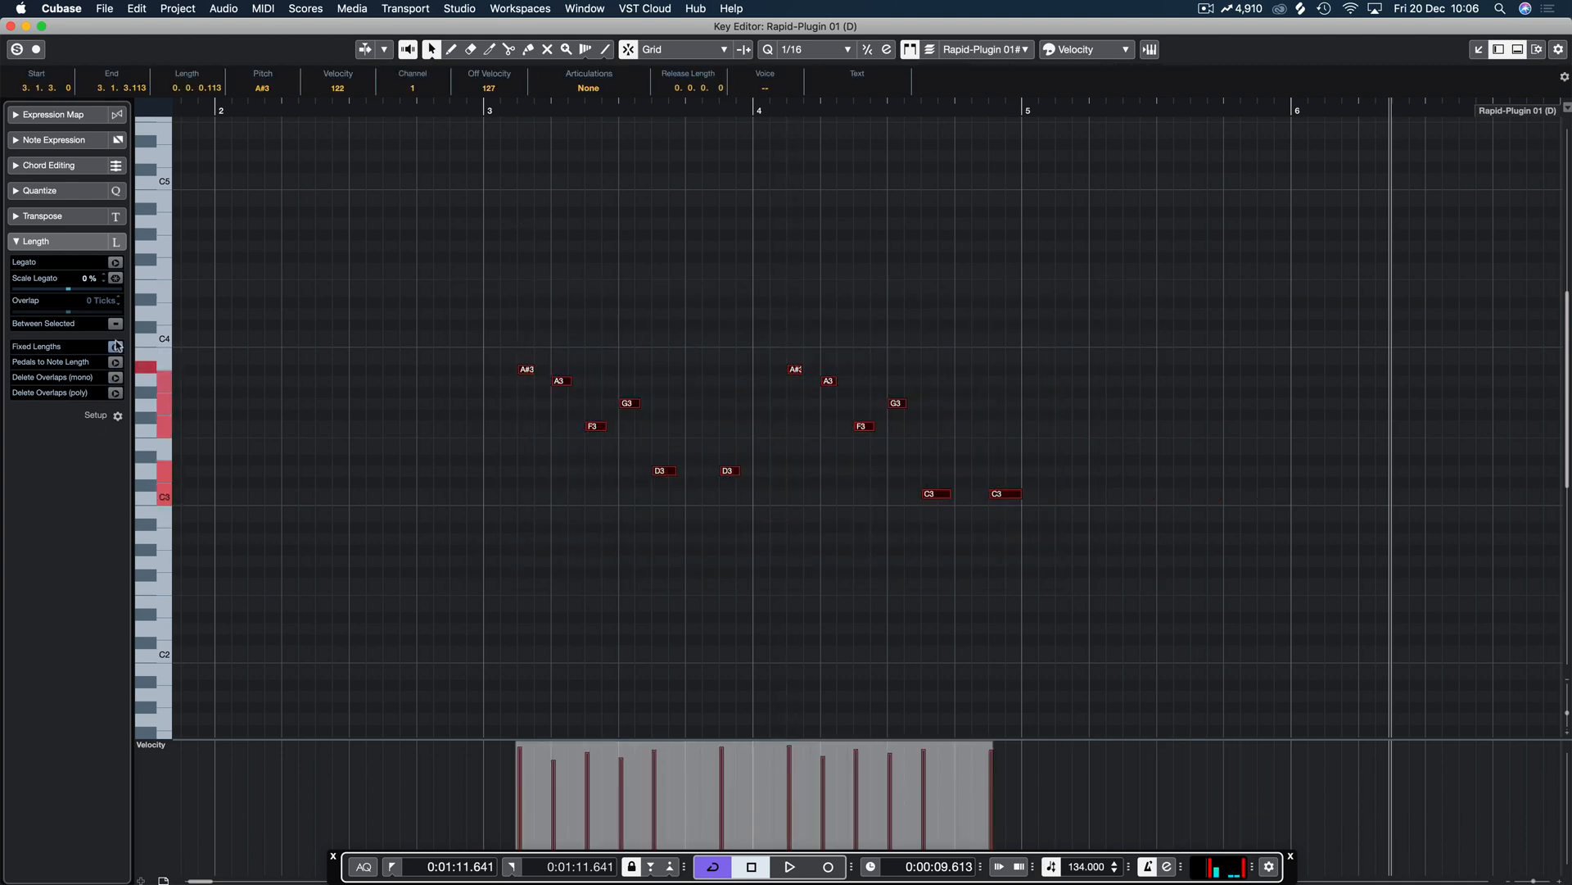
left_click(712, 644)
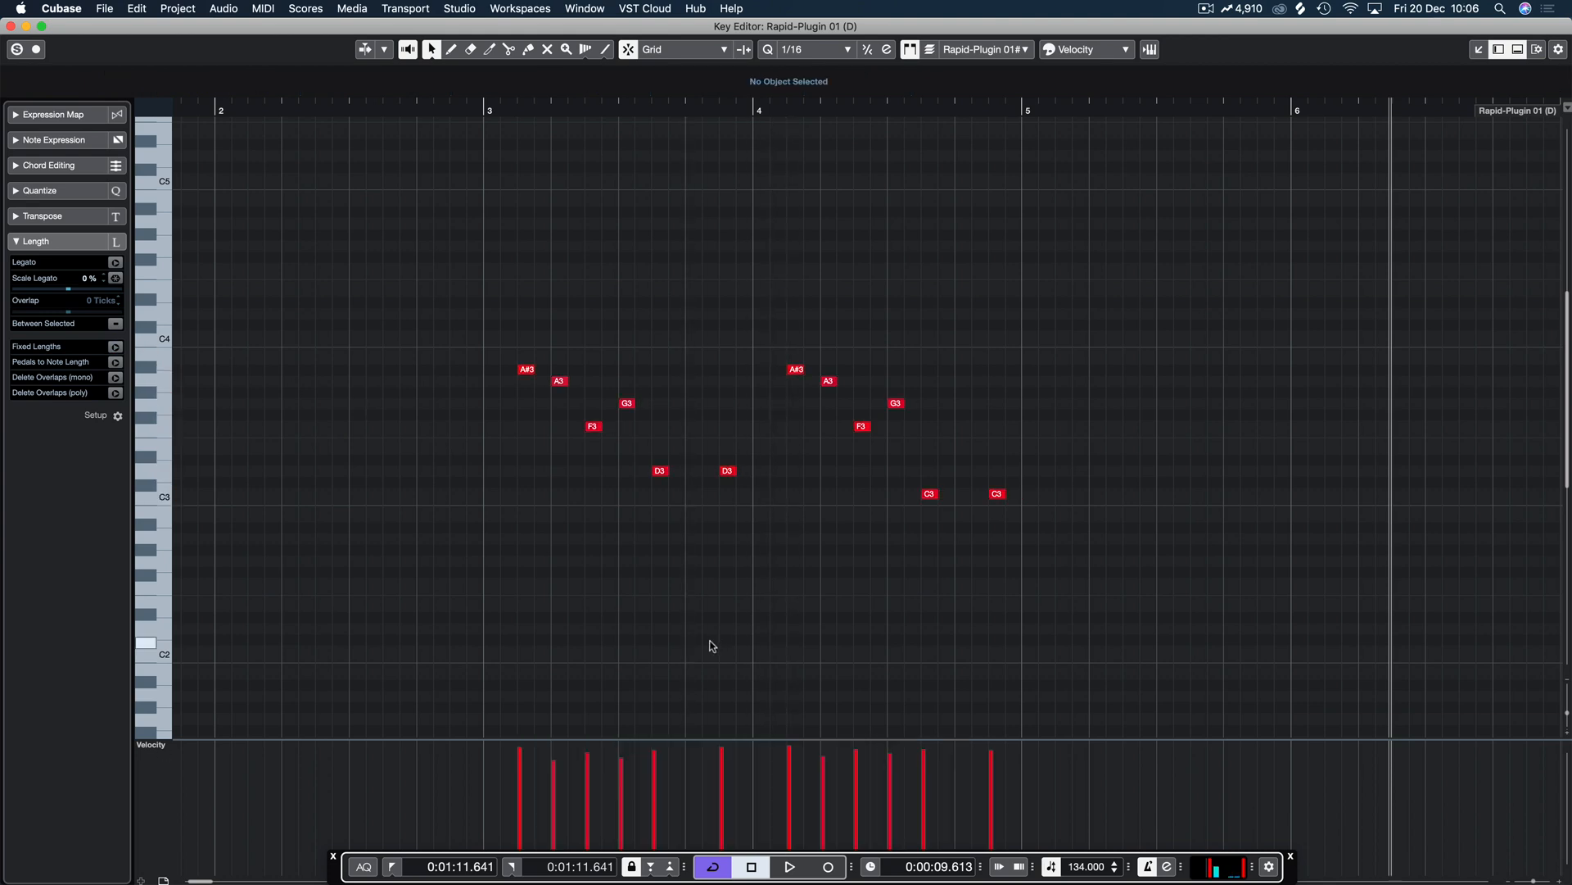
key("Return")
Step: Trim the part to the two bars containing the melody, move it to bar 1 and set the loop range around it
left_click_drag(594, 198, 528, 202)
mouse_move(434, 197)
left_mouse_down()
mouse_move(486, 196)
mouse_move(457, 188)
left_mouse_up()
key("p")
key("Home")
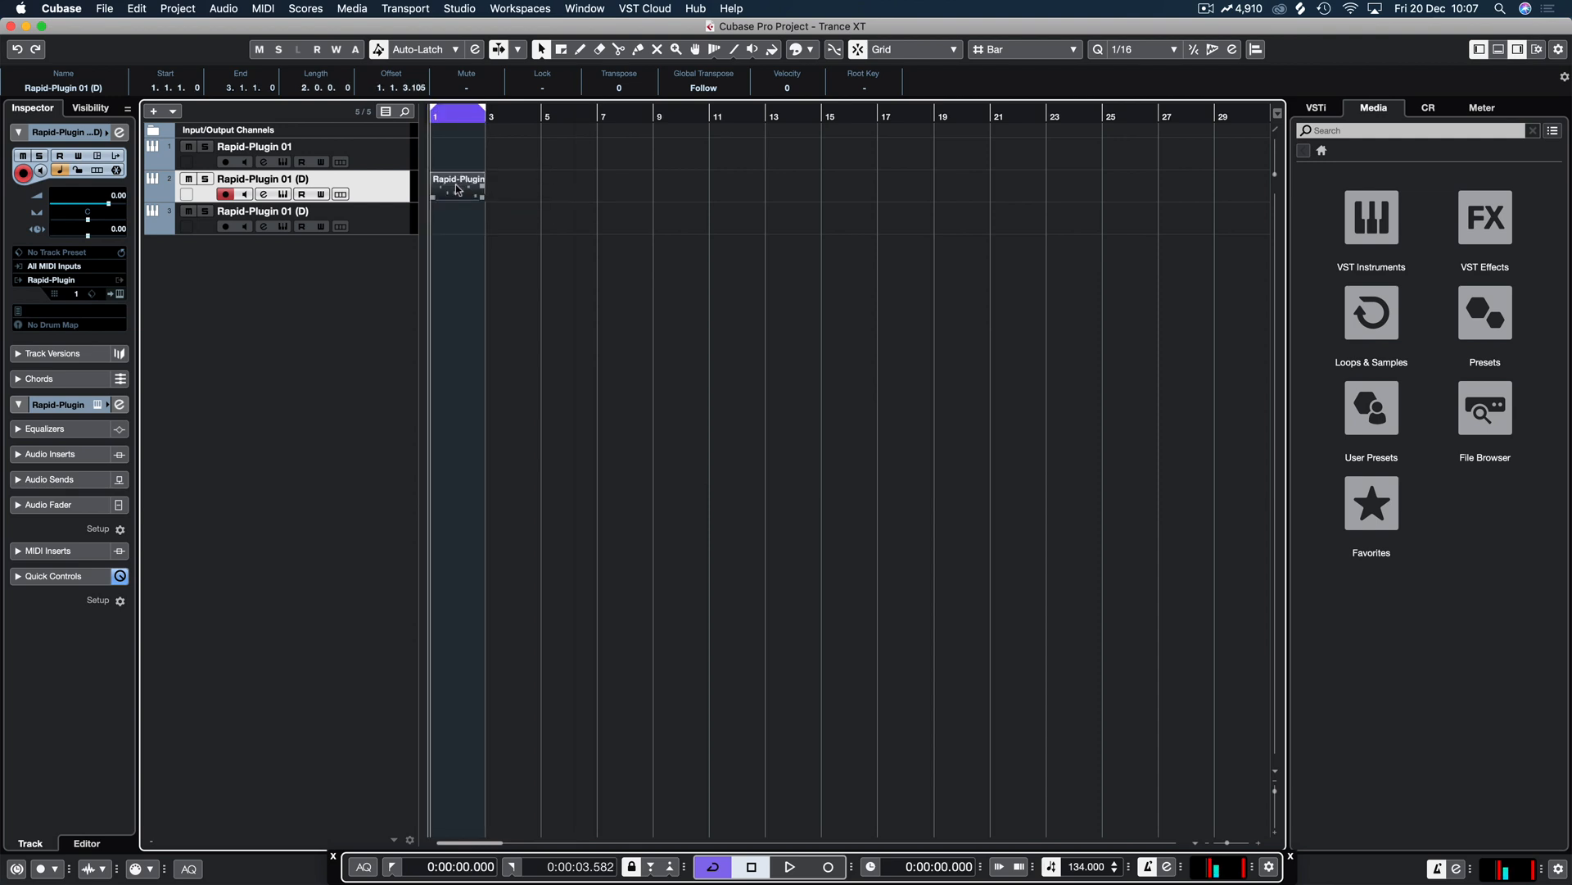
Step: Play the looped two-bar melody on the second track and stop playback
key("space")
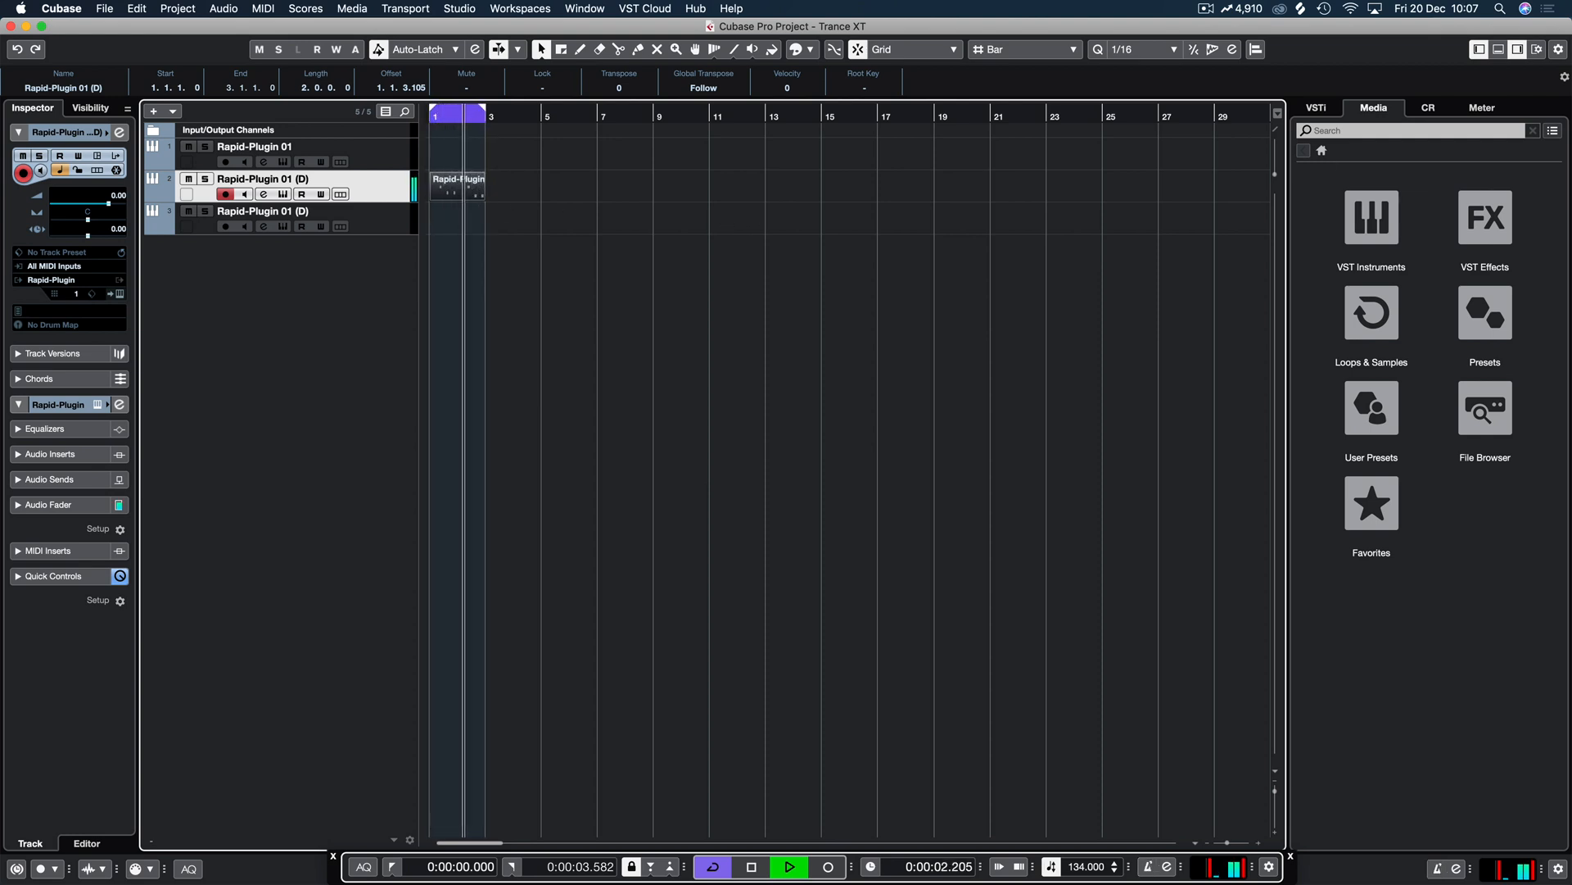
left_click(505, 330)
key("space")
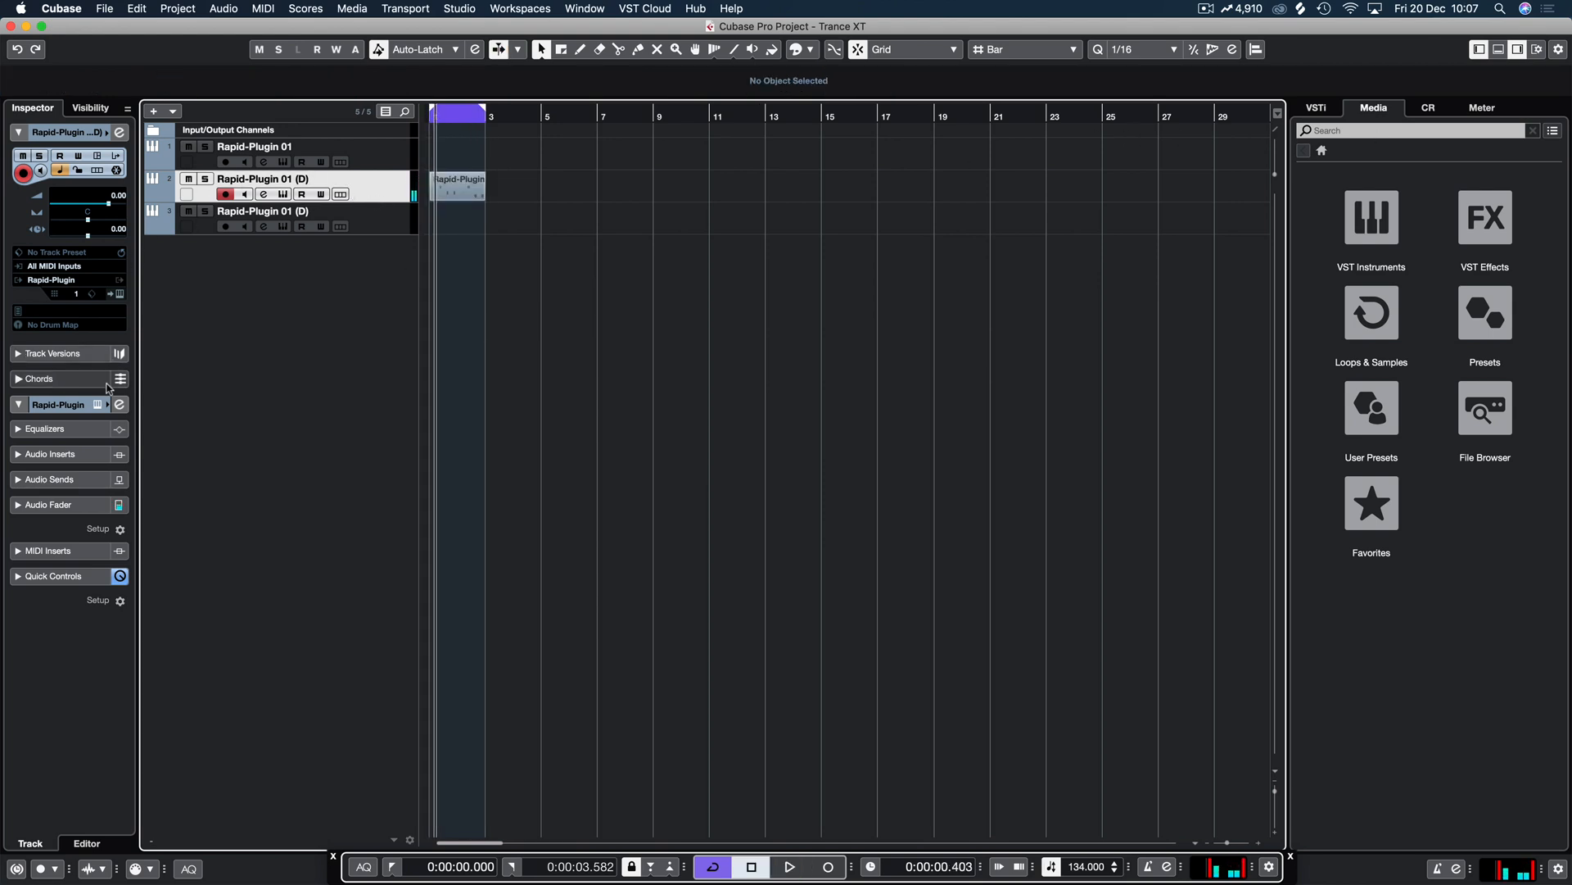
Step: Open the second track's Rapid instrument and play the loop while turning up the OSC 2 and Morph macros and trying out Highpass
left_click(97, 405)
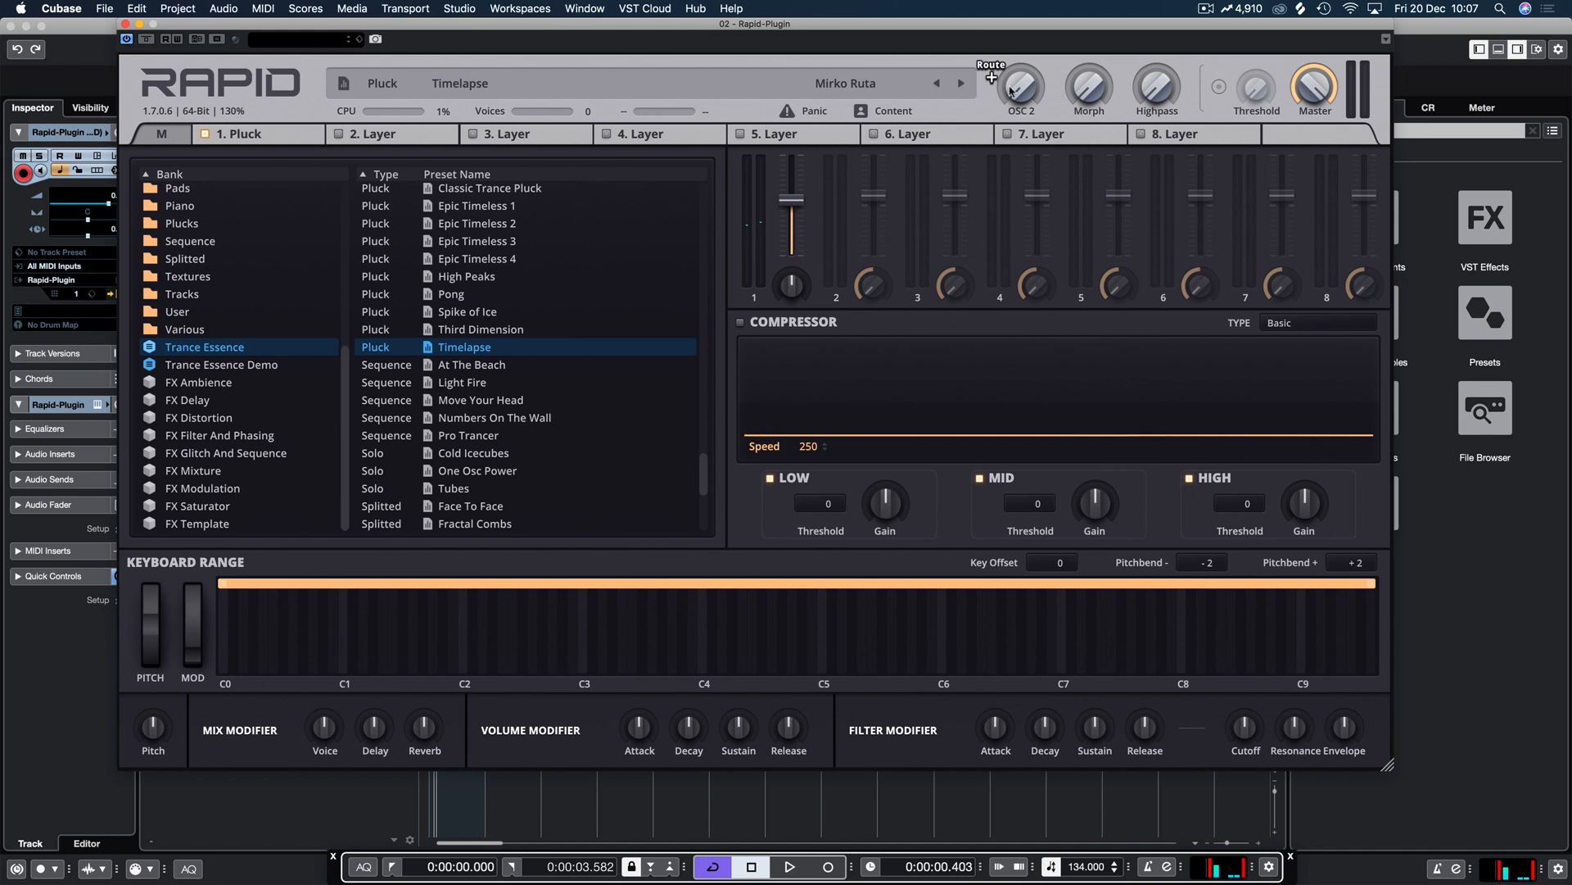
key("space")
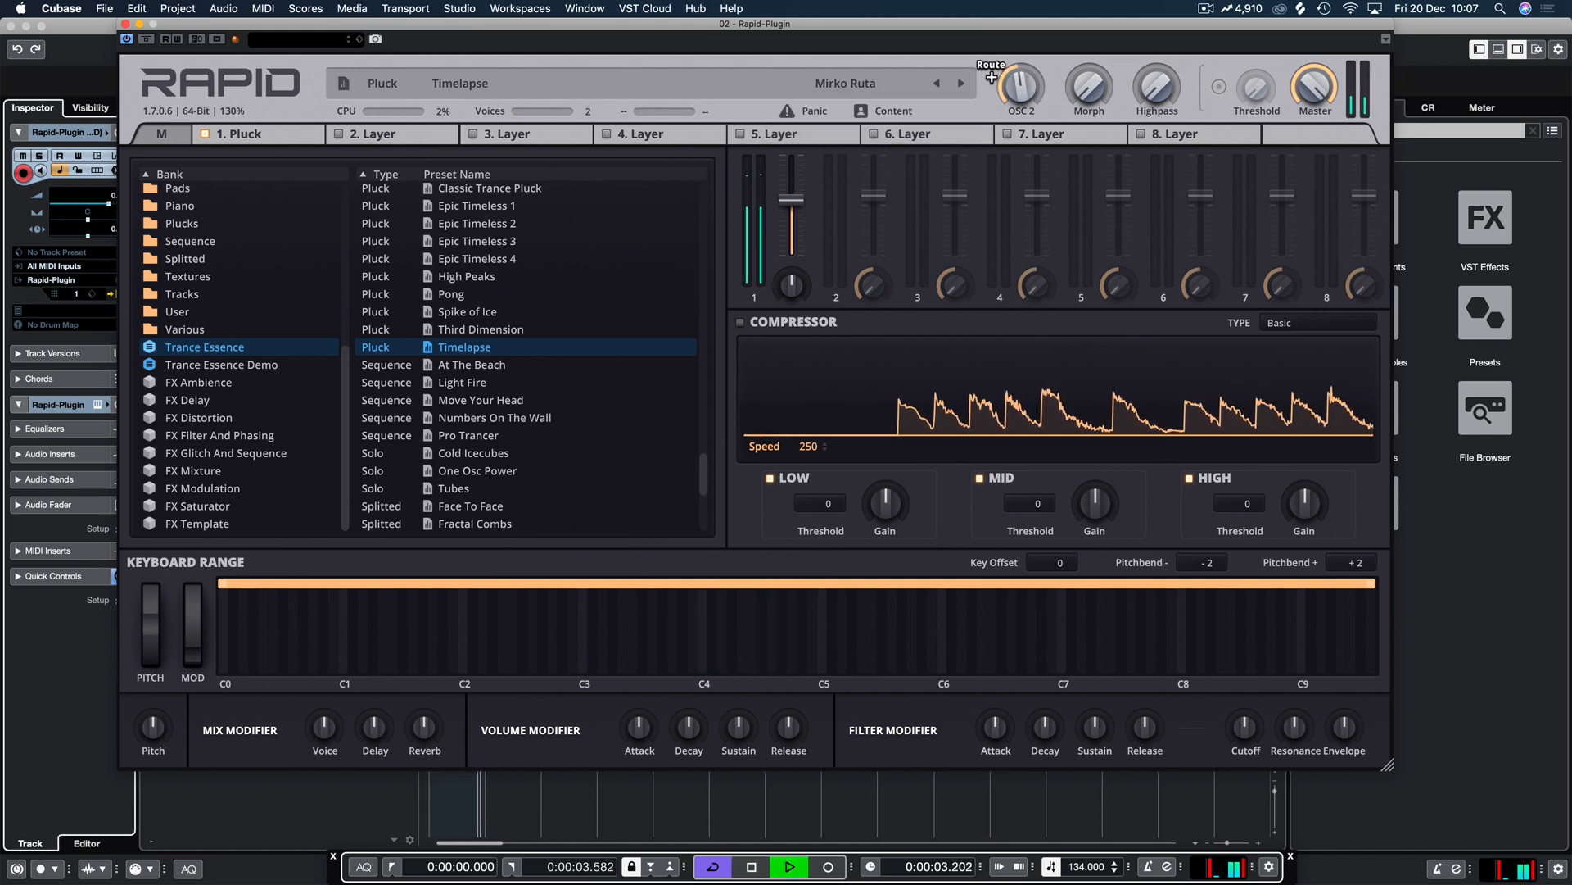
left_click_drag(1086, 98, 1086, 41)
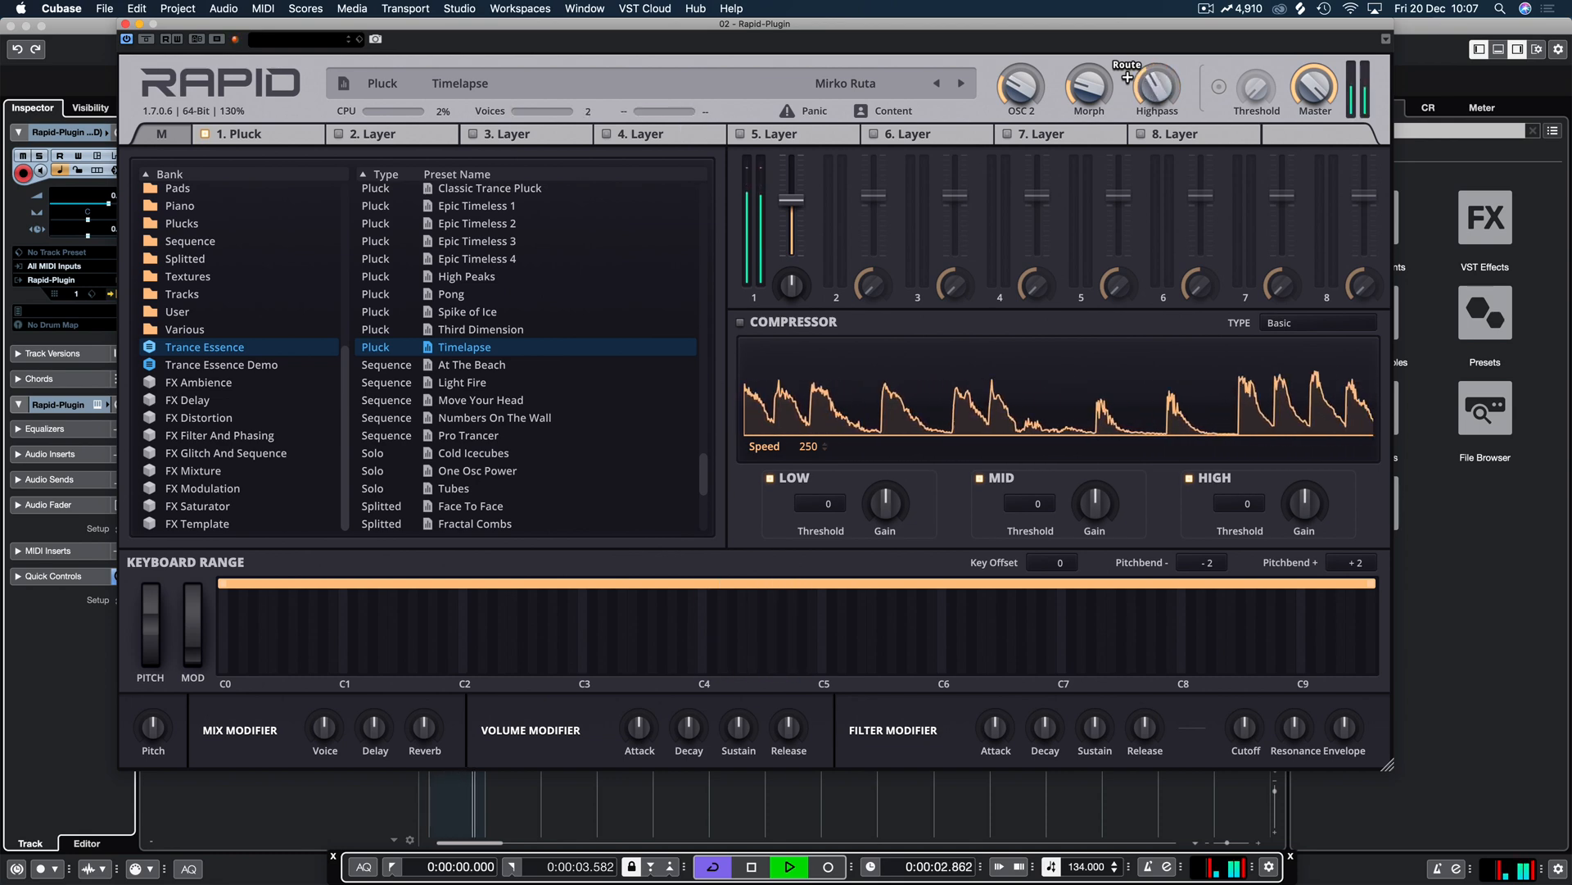
key("space")
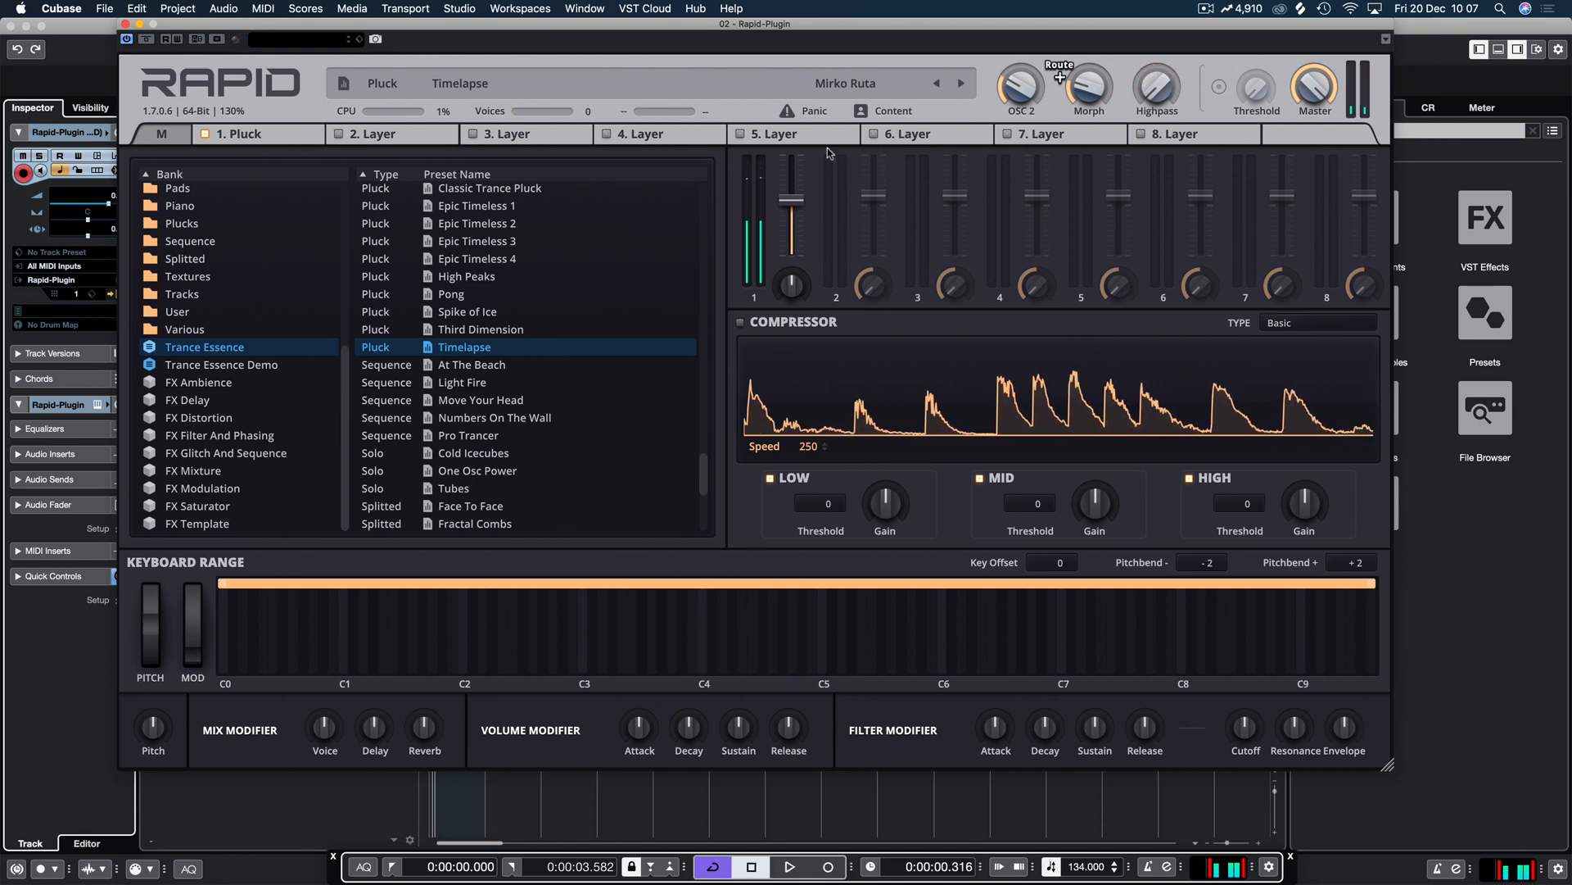
Step: Display the Pluck layer of the Timelapse preset
left_click(278, 138)
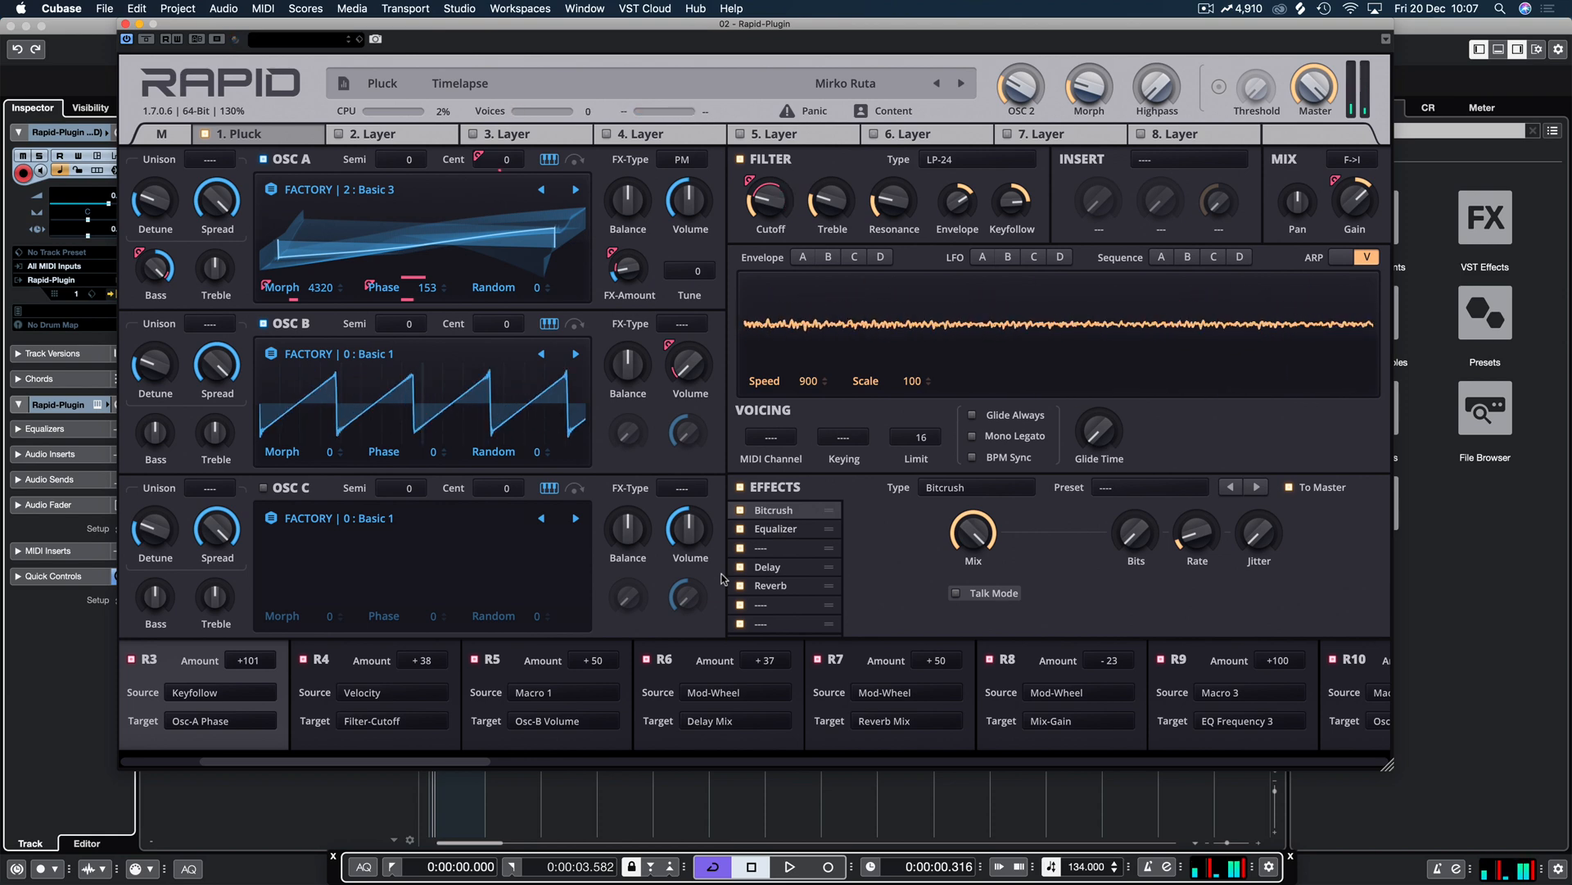
Step: Open the third track's Rapid instrument and display its Solo layer
left_click(125, 24)
key("Down")
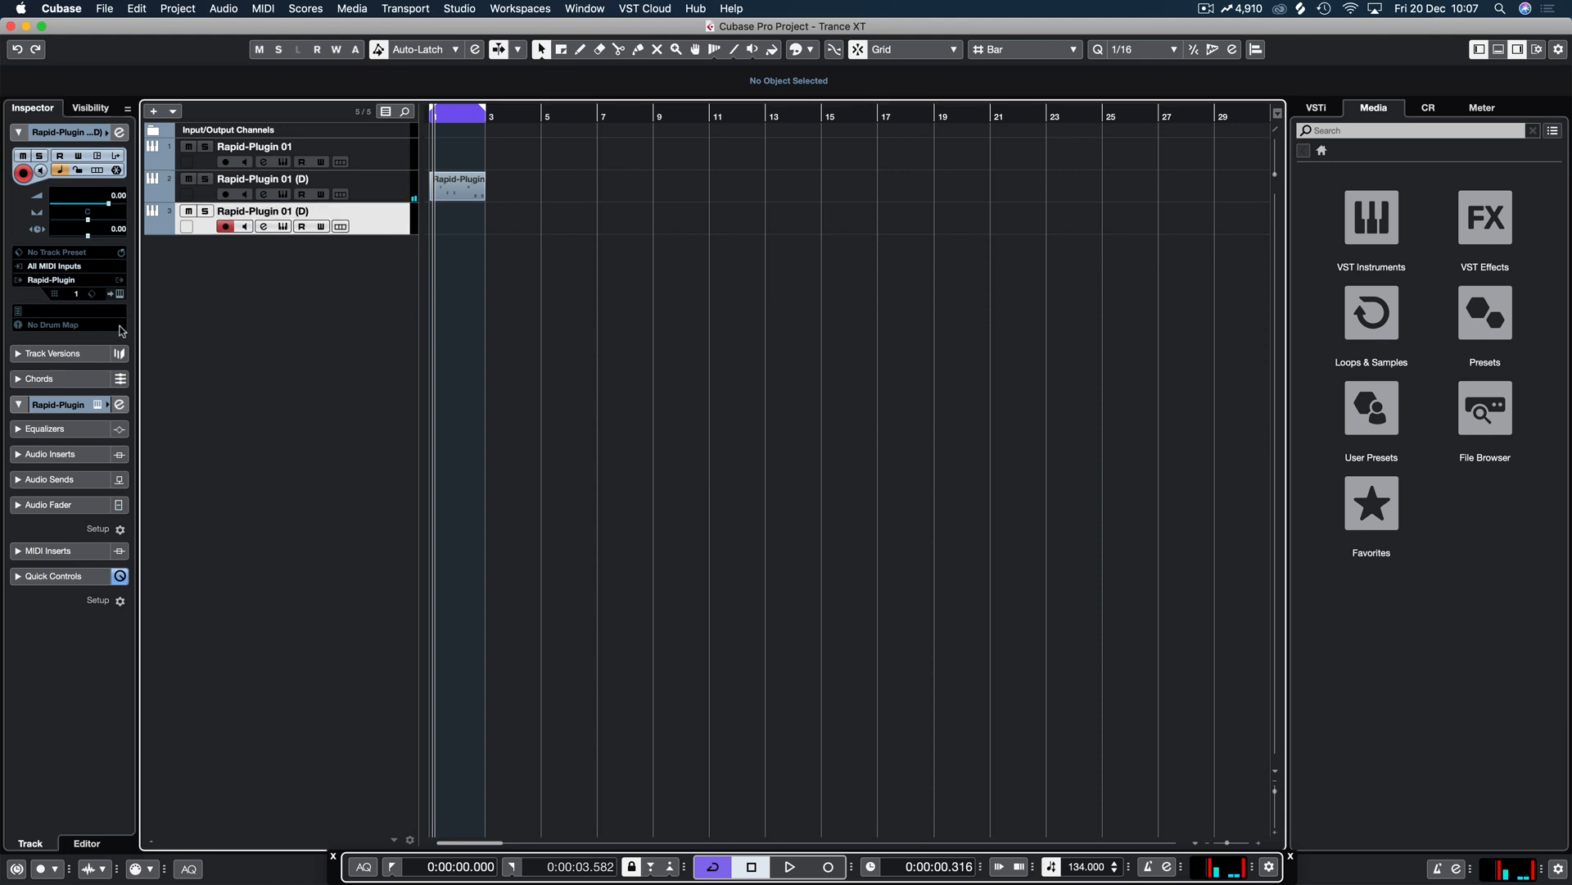
left_click(121, 295)
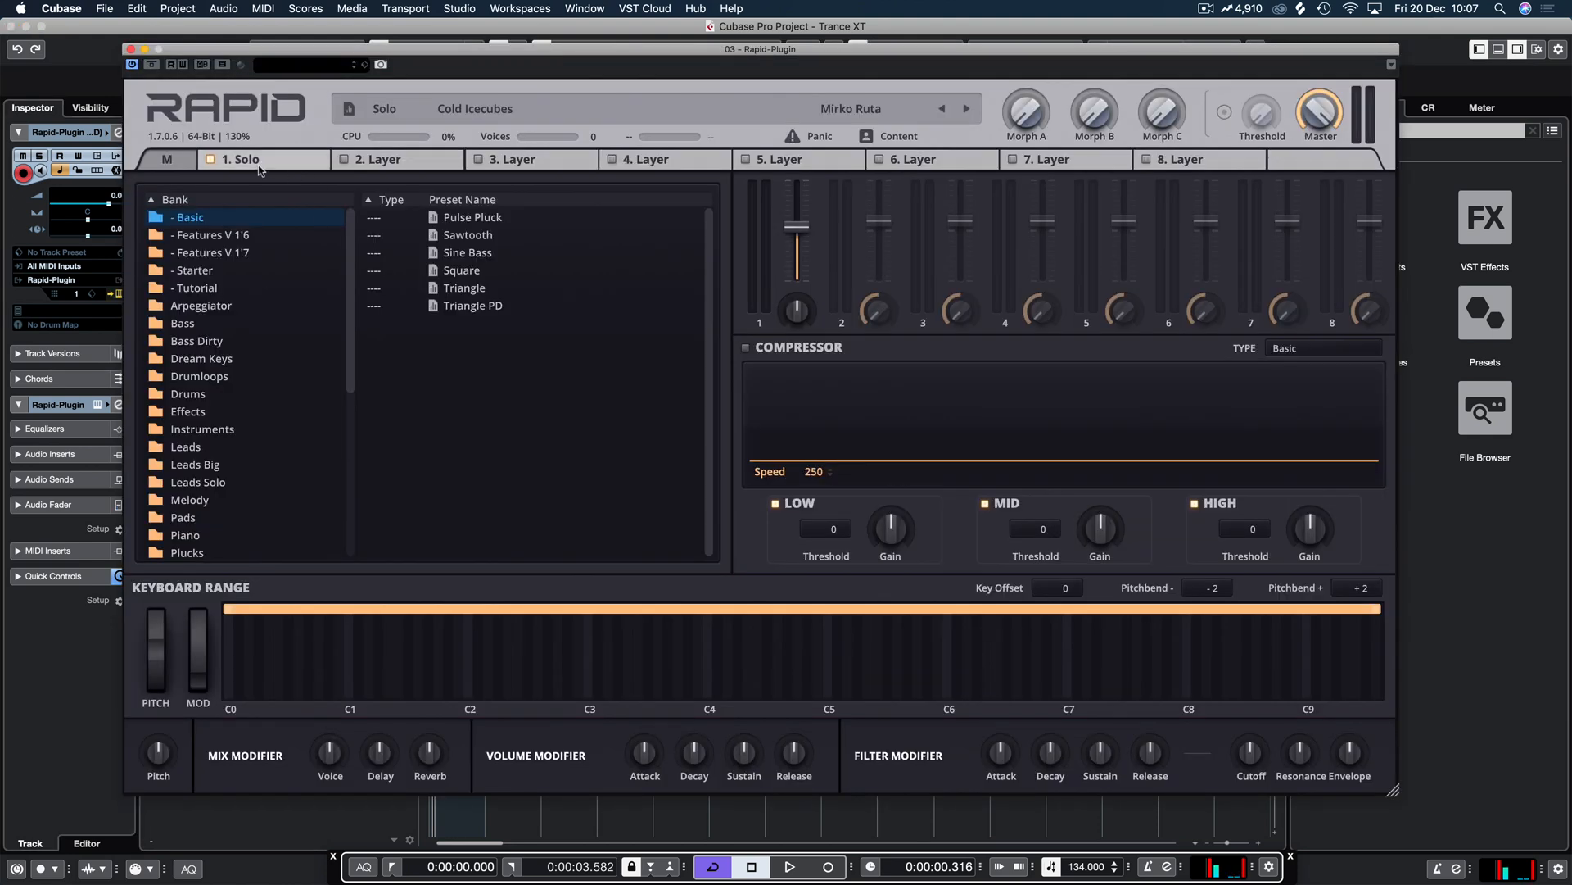
left_click(262, 164)
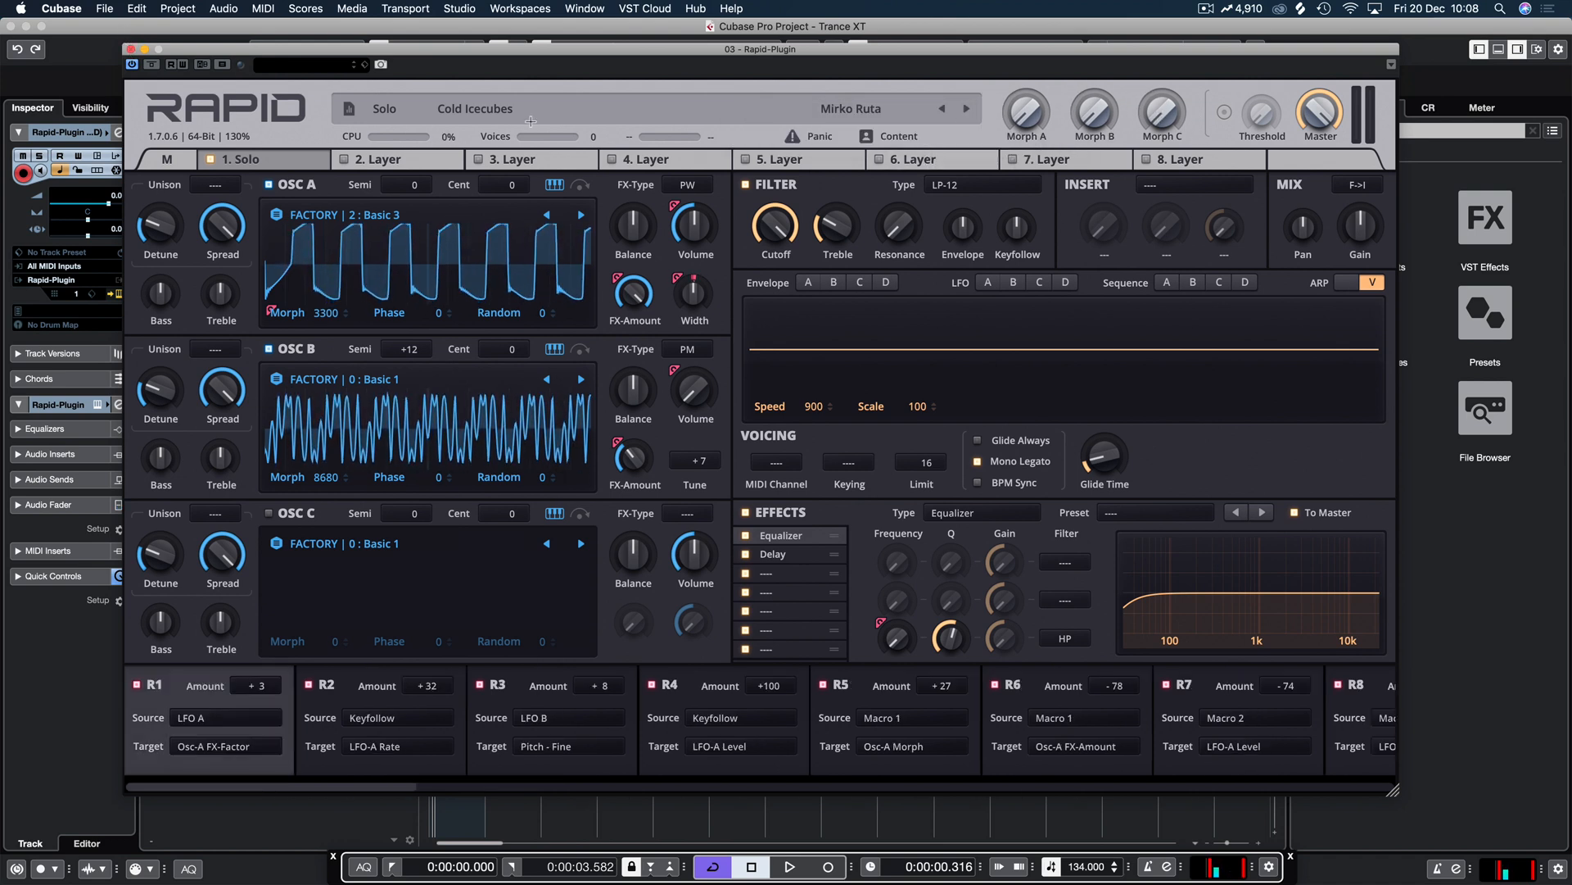
Step: Load the bass preset Blood Brothers from the Trance Essence bank into the third track's Rapid
left_click(351, 109)
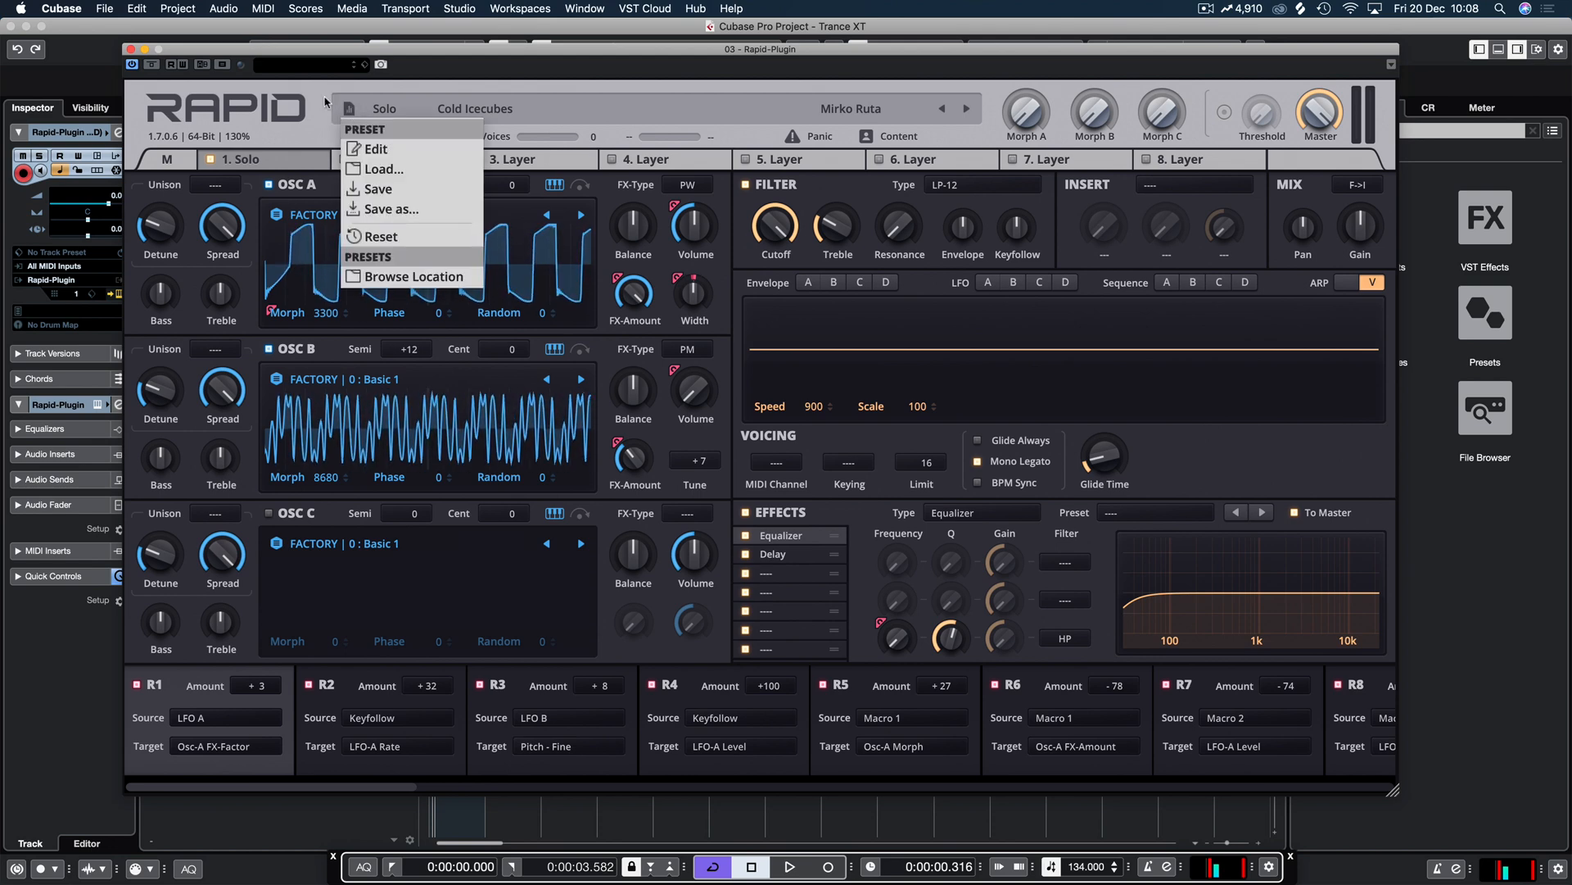
left_click(199, 172)
left_click(193, 163)
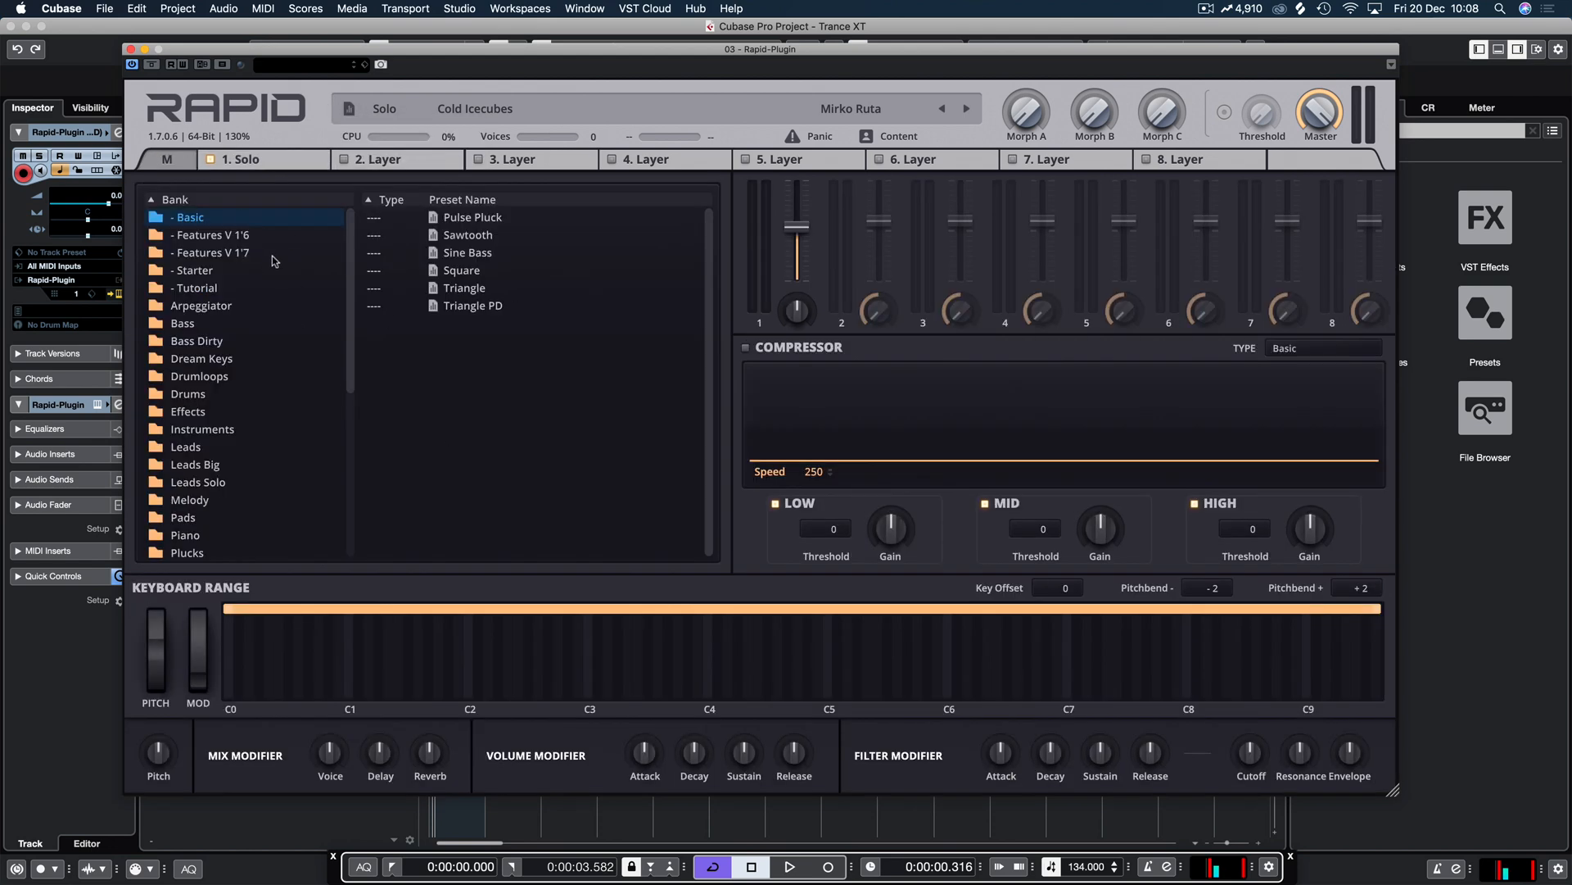
scroll(225, 299, "down", 5)
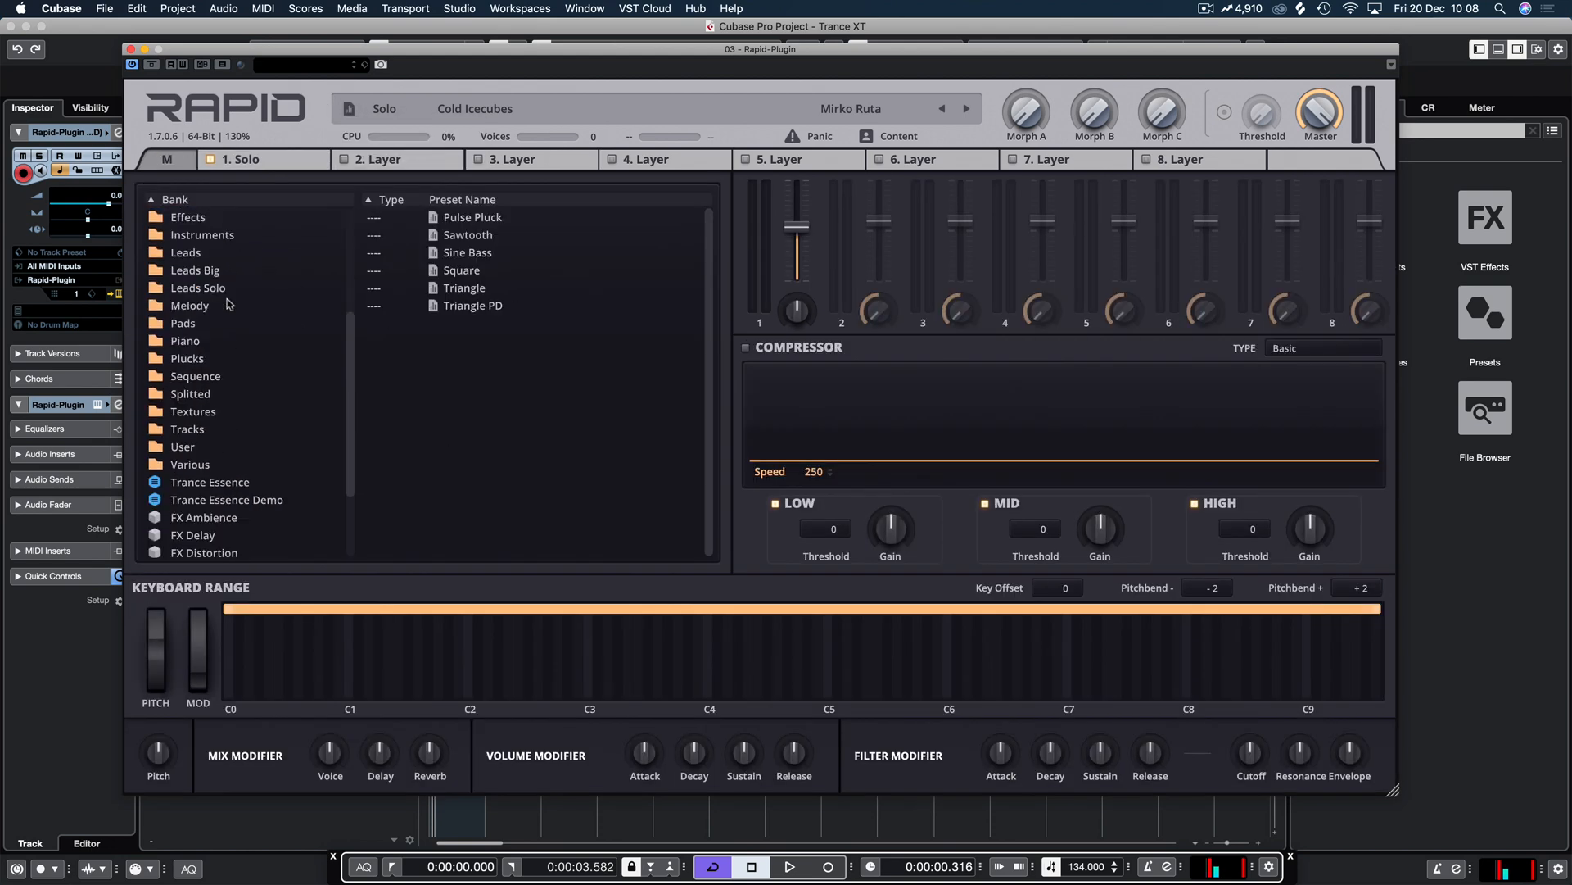
left_click(212, 483)
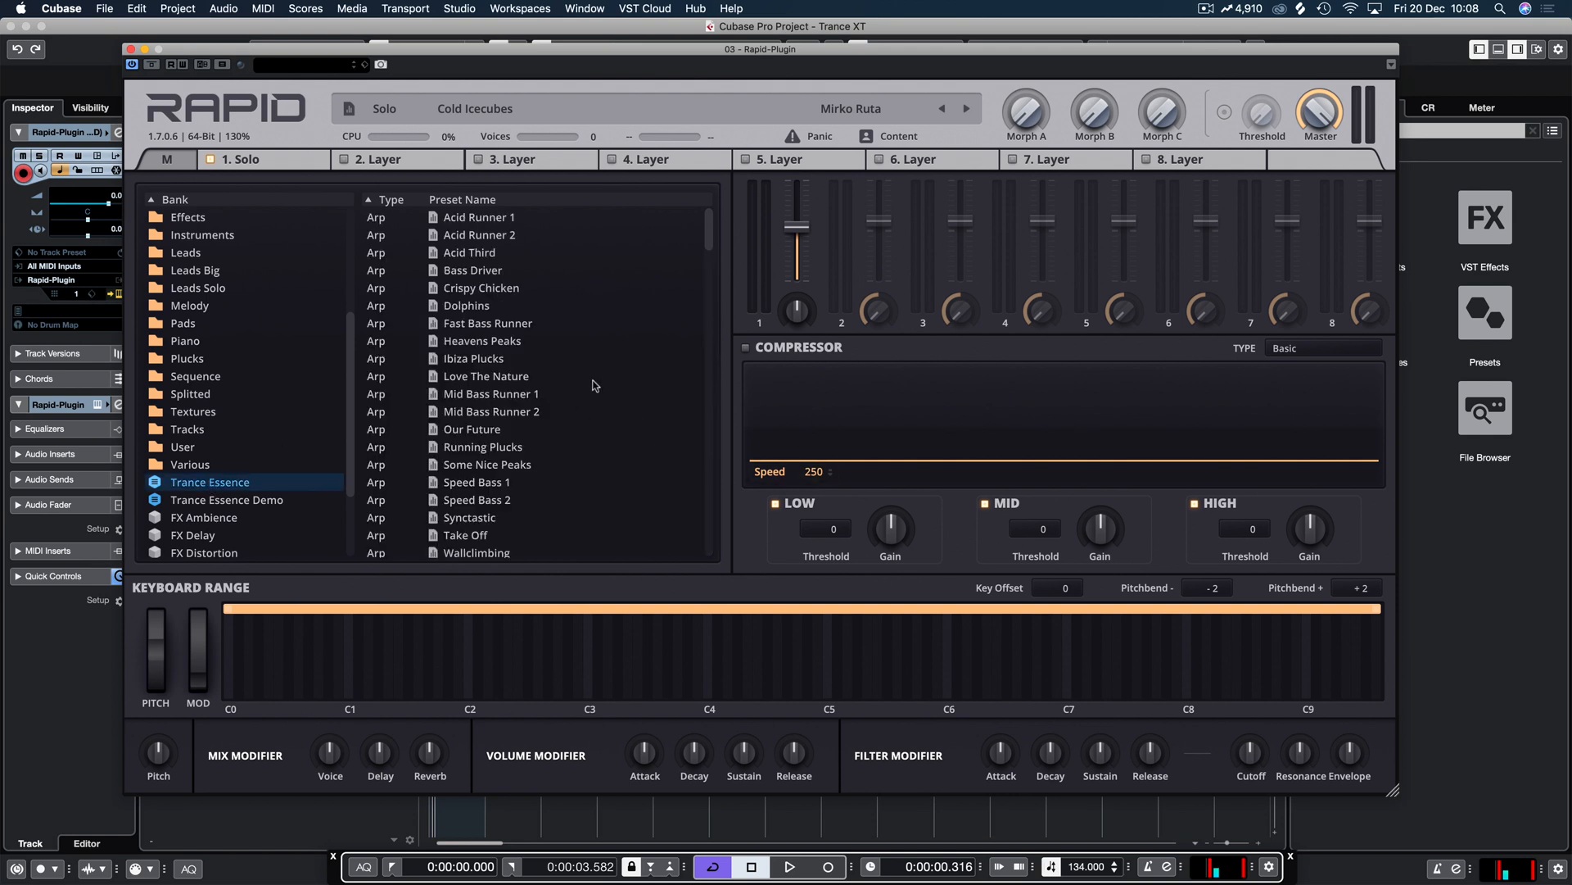
scroll(521, 382, "down", 5)
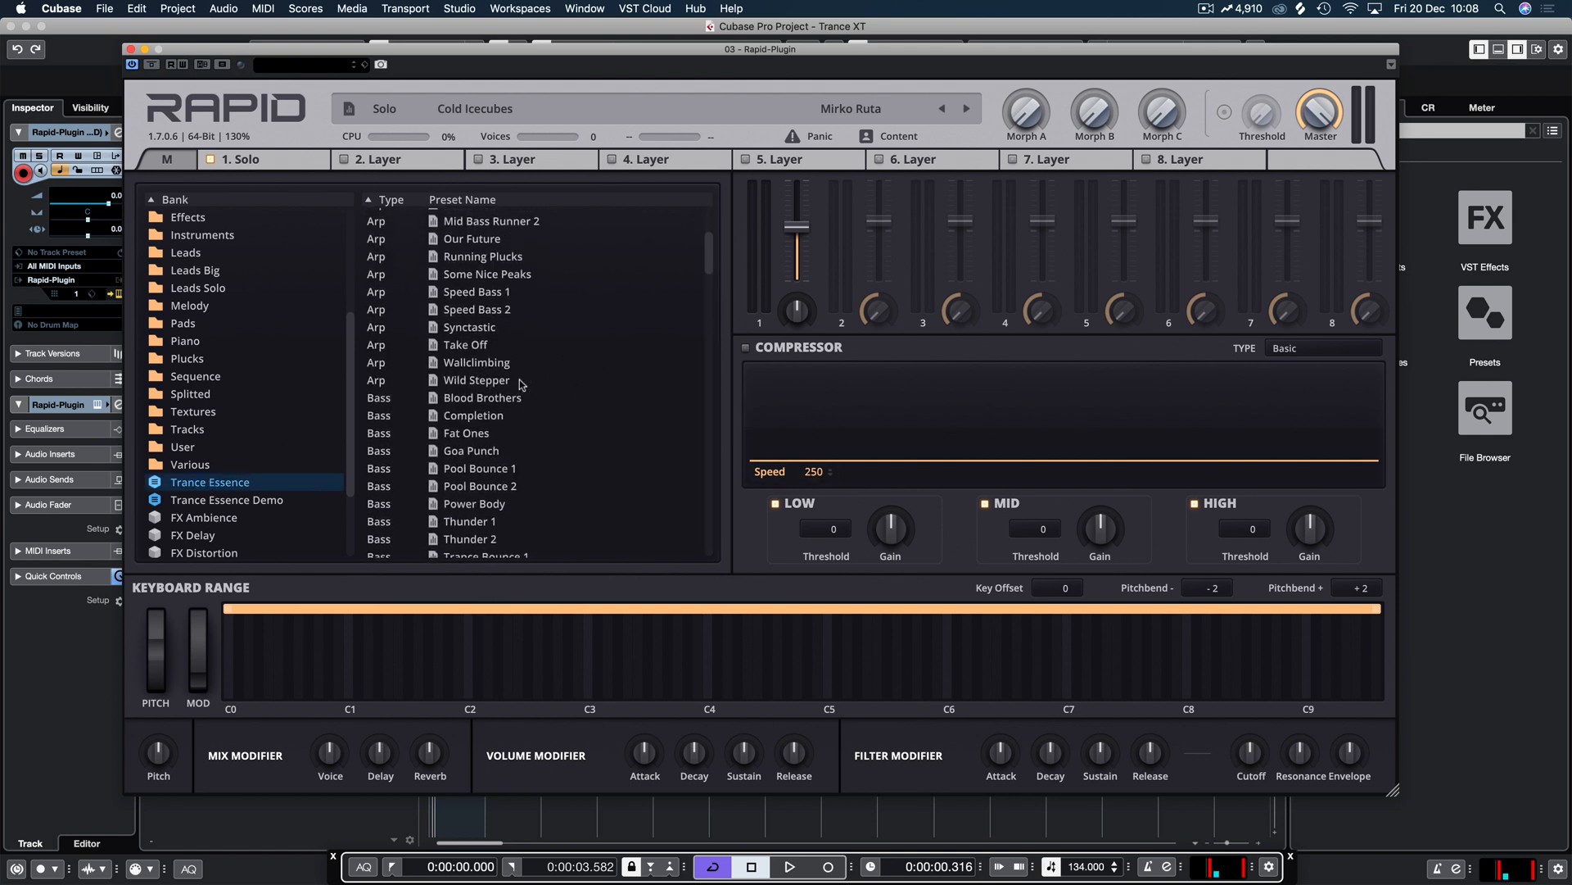
left_click(464, 363)
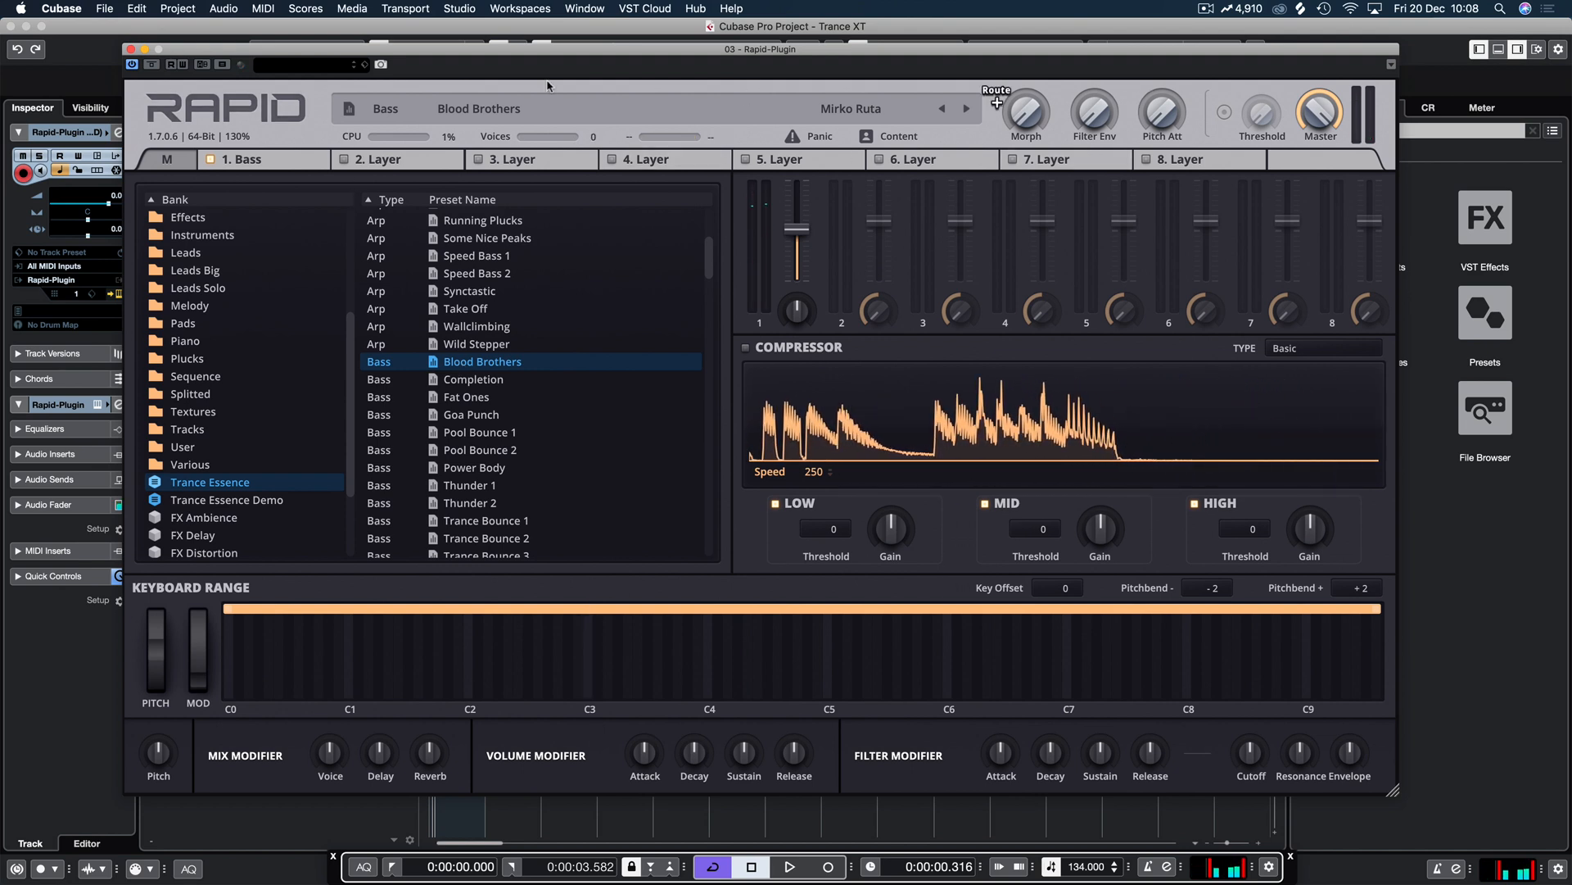
Step: Close the instrument window and duplicate the second track's melody part so that part and loop range span four bars
left_click(131, 49)
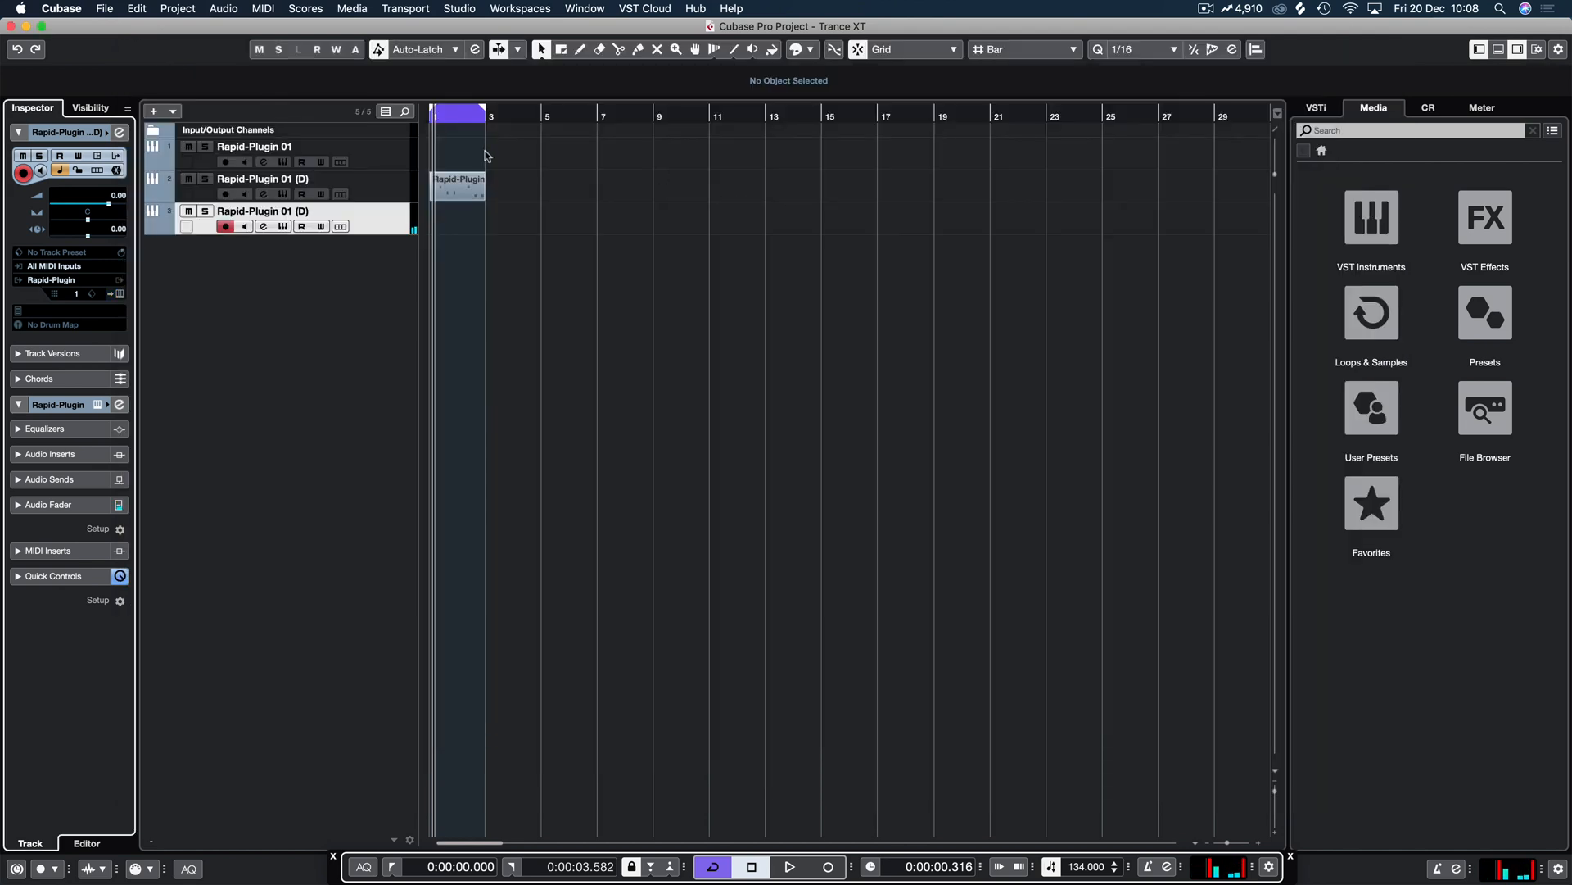
left_click(467, 190)
key("super+d")
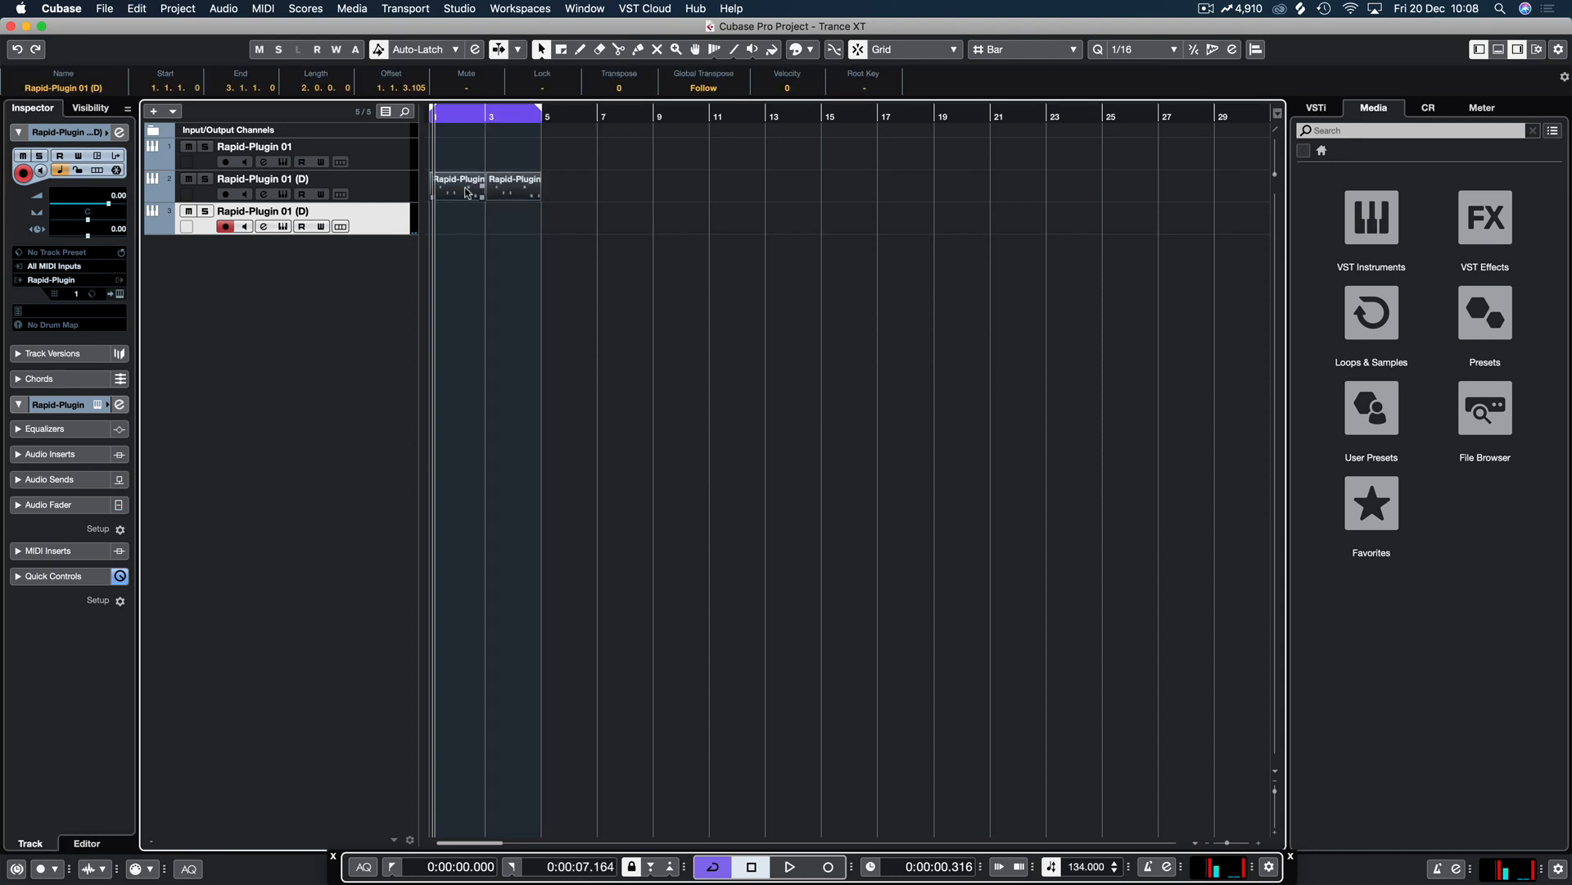
Step: Play along with the four-bar loop and record four bass notes, F2, C3, A#2 and D#2, on the third track
key("space")
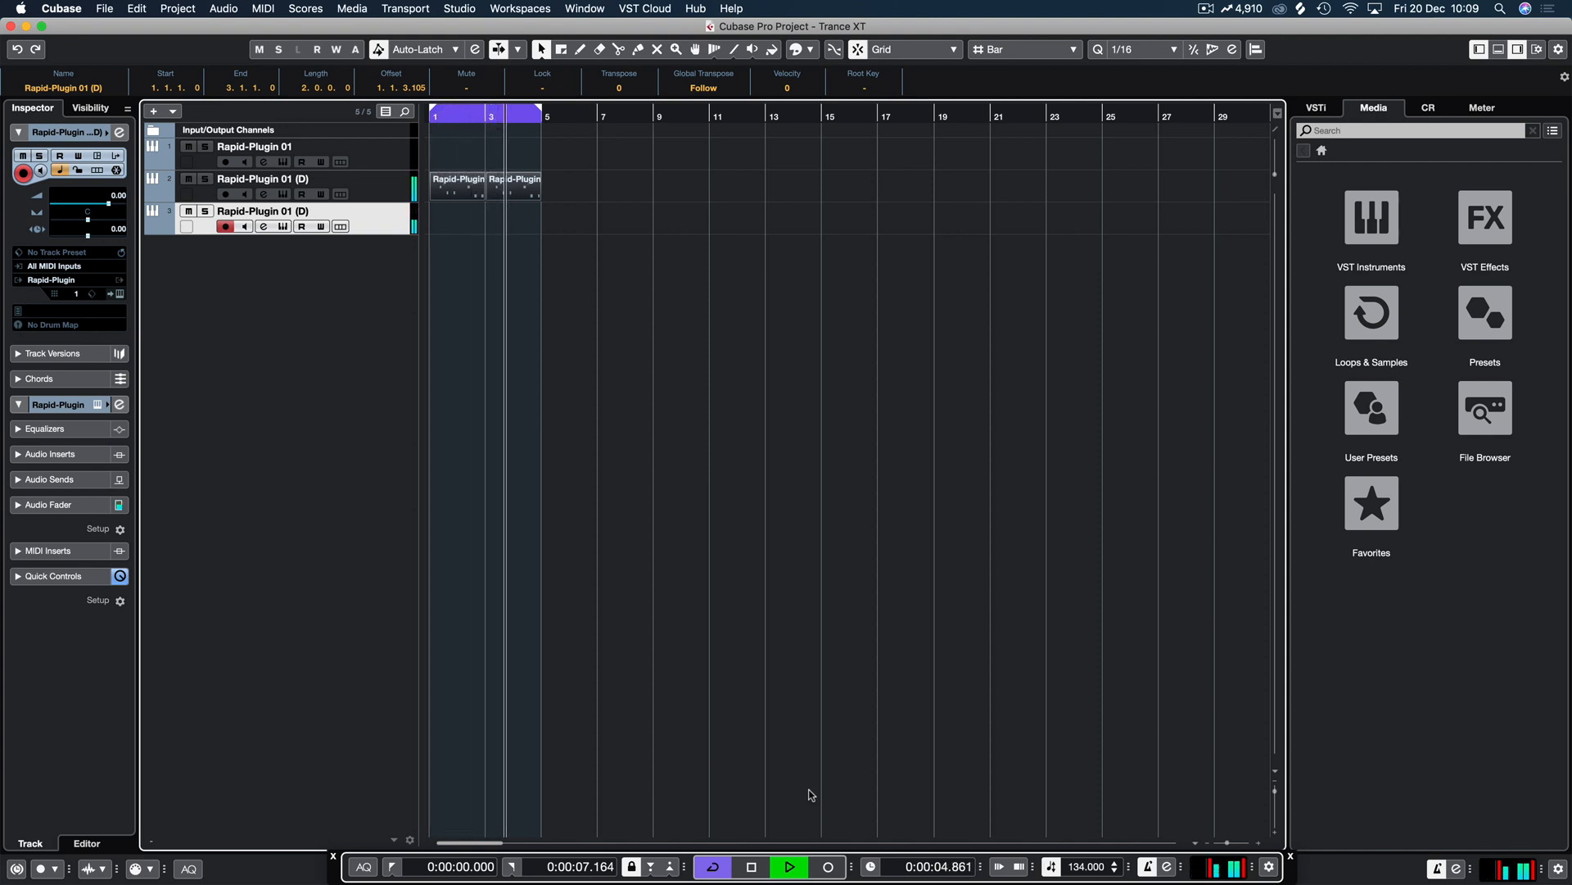
key("space")
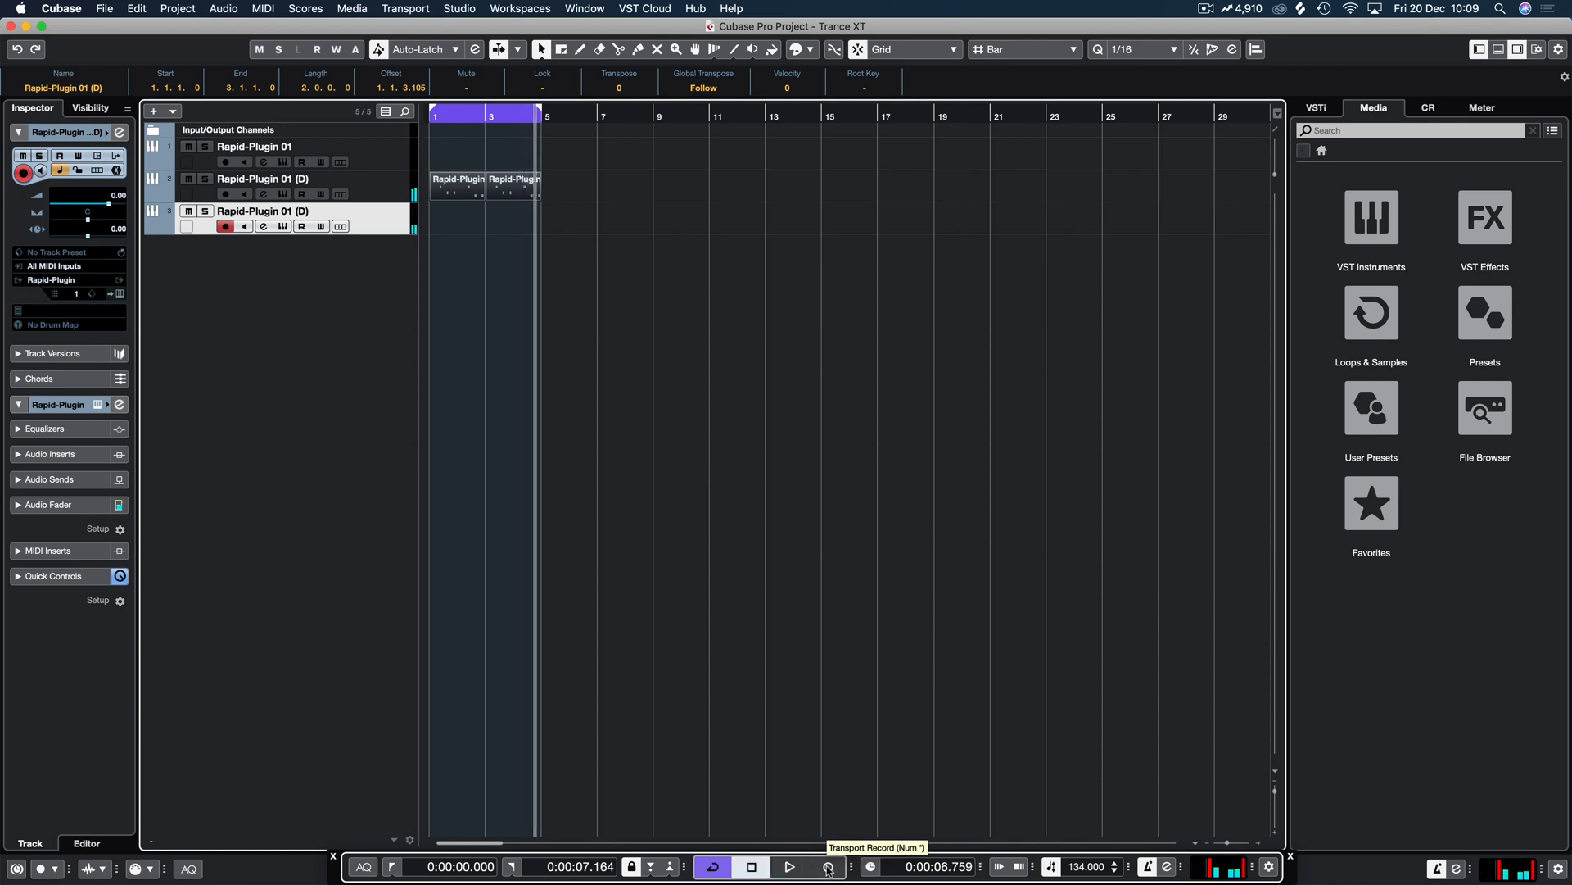
left_click(829, 866)
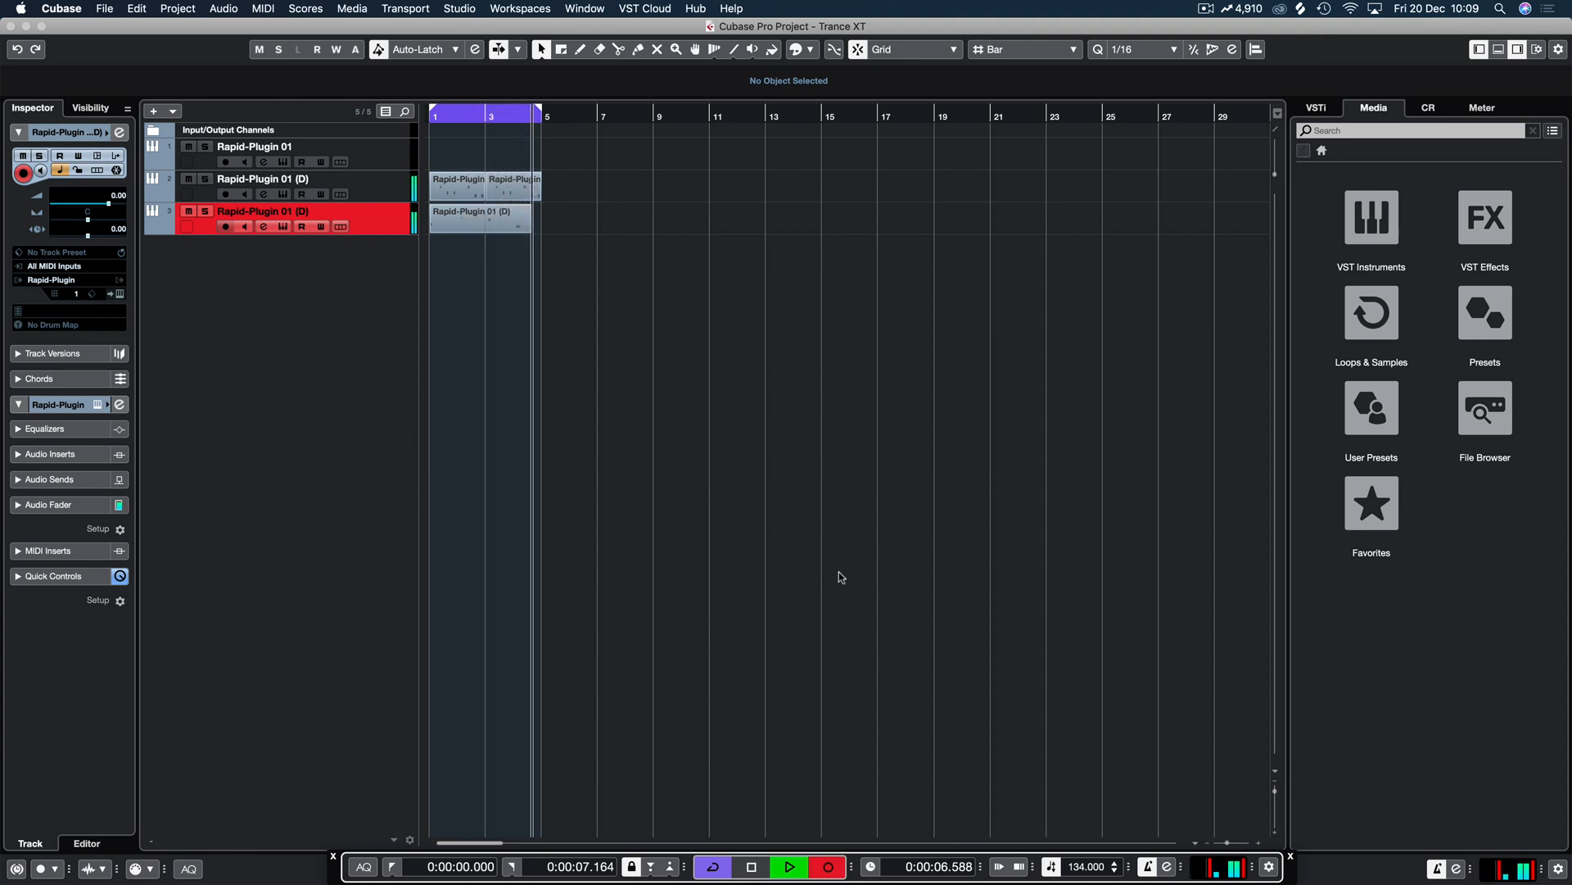
key("space")
Step: Shorten the recorded bass notes to sixteenths in the Key Editor and move the last three back to their bar starts
double_click(505, 217)
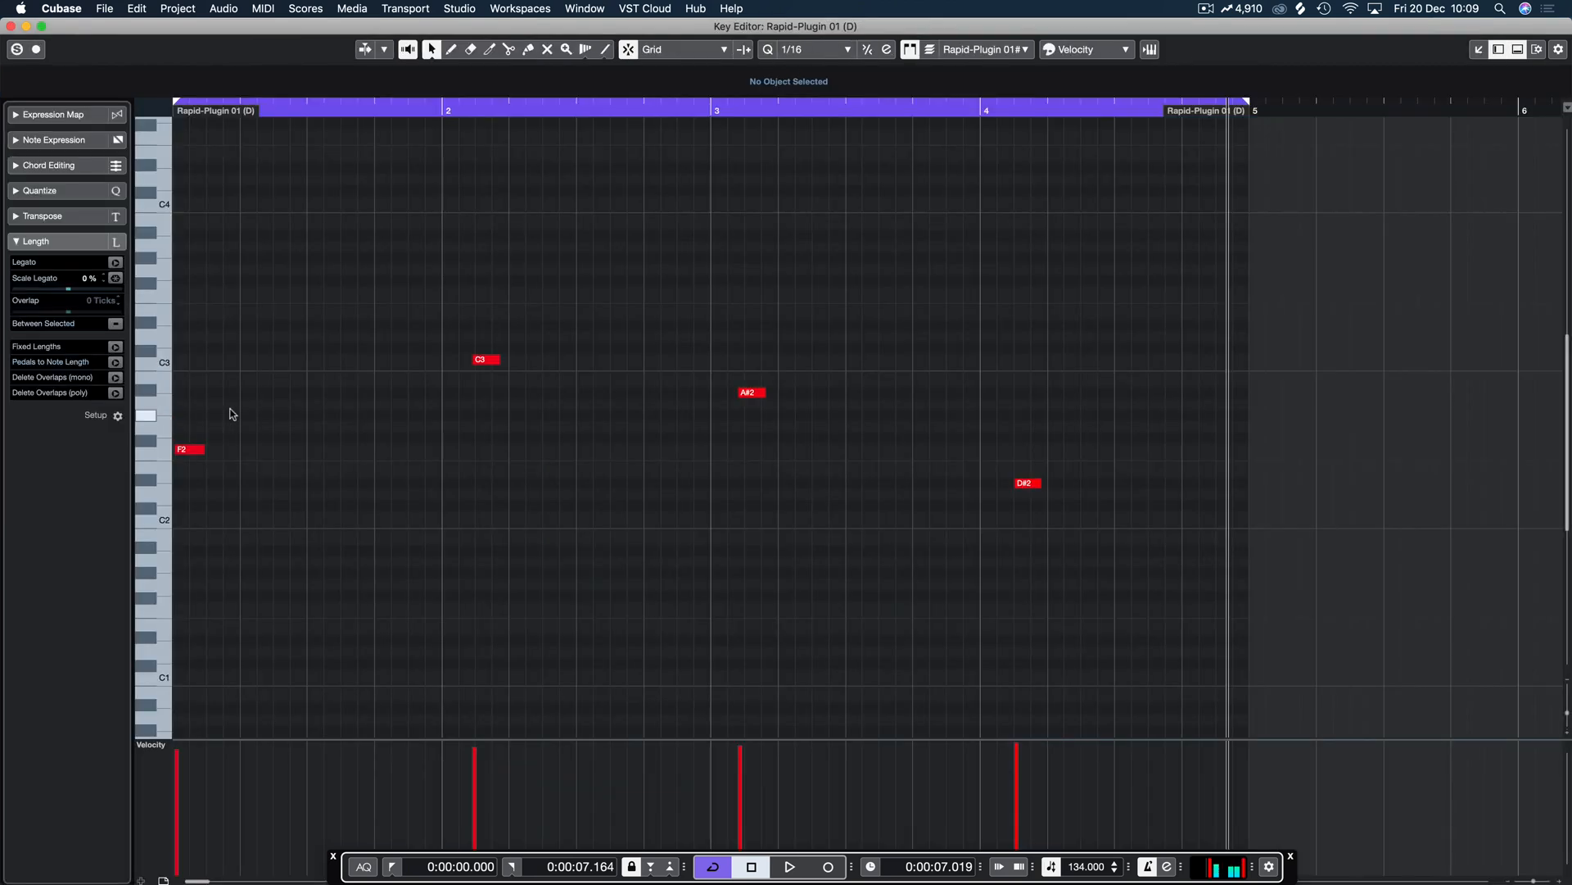
key("super+a")
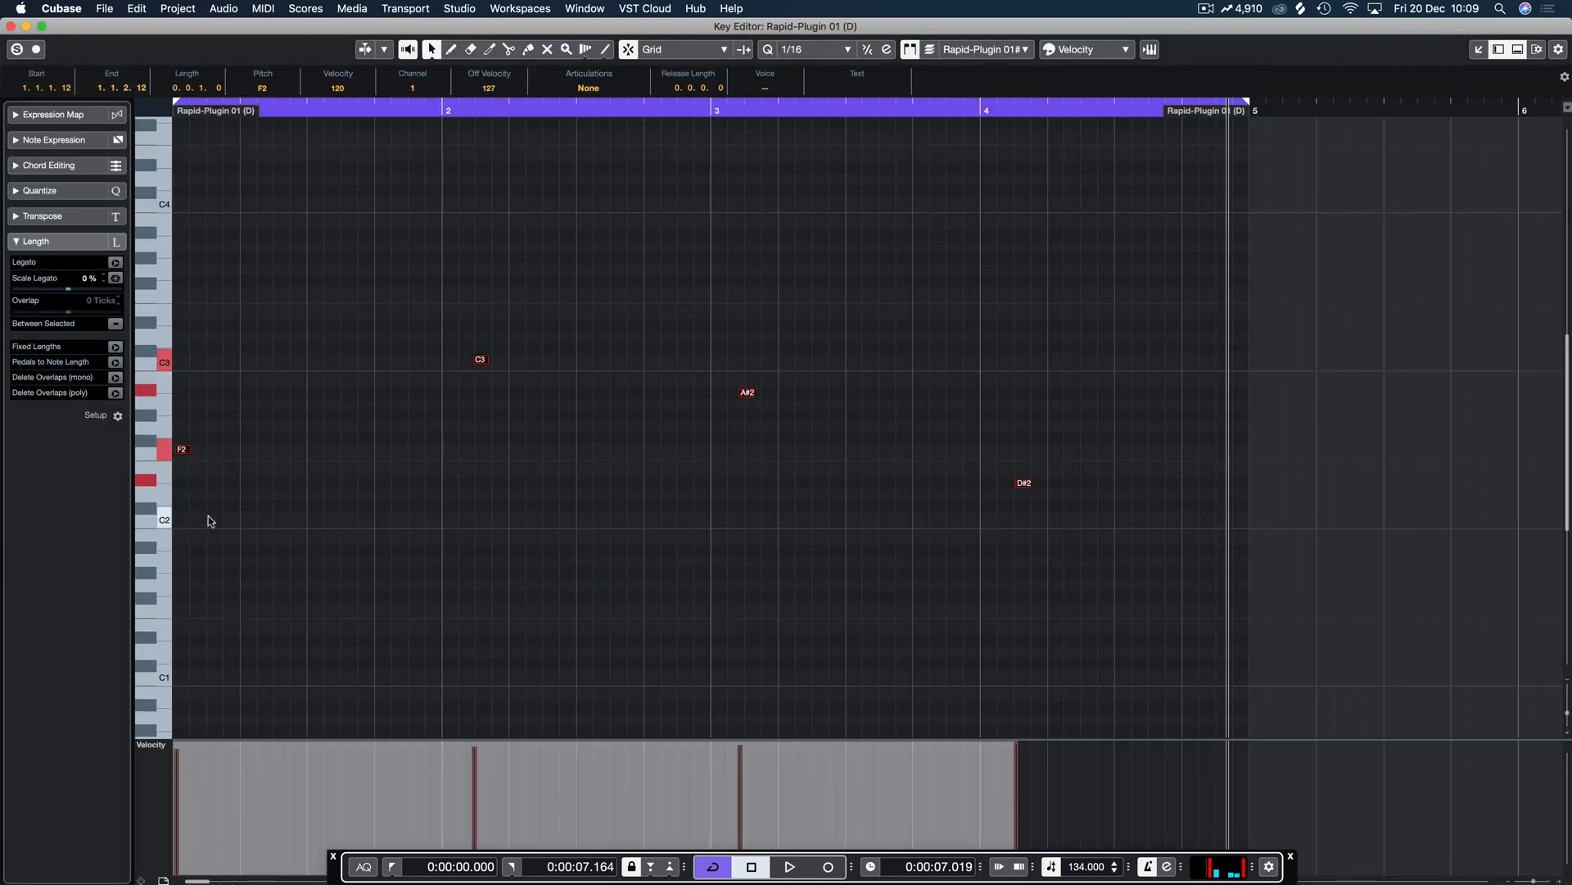
left_click(185, 424)
left_click_drag(433, 264, 1045, 548)
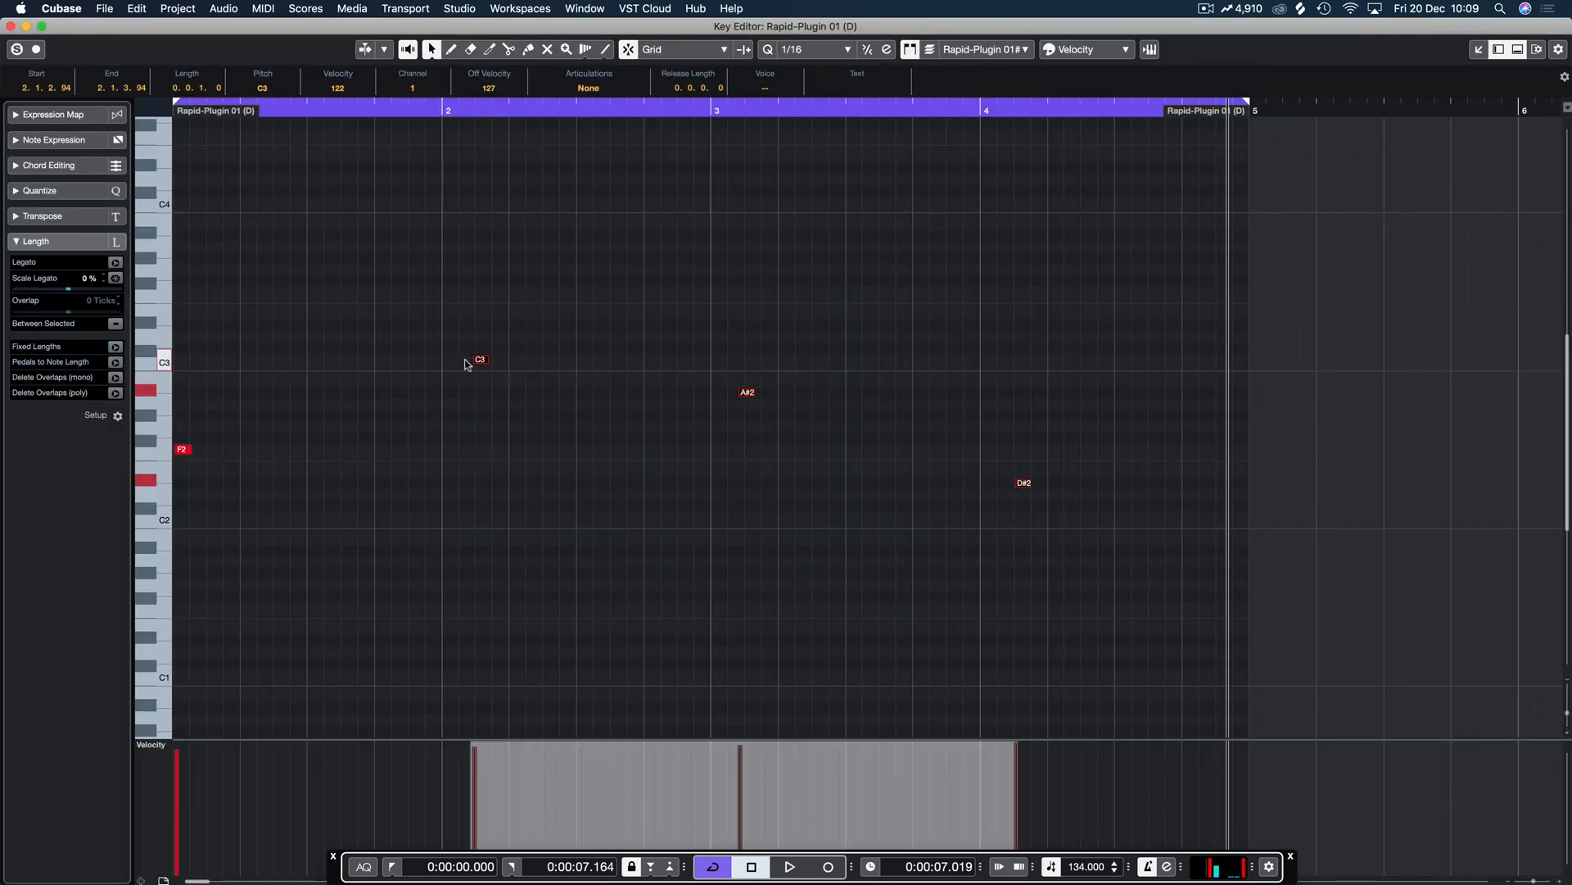
left_click_drag(476, 361, 446, 359)
Step: Shift and copy the bass notes to fill the last three sixteenths of every beat across all four bars
key("super+a")
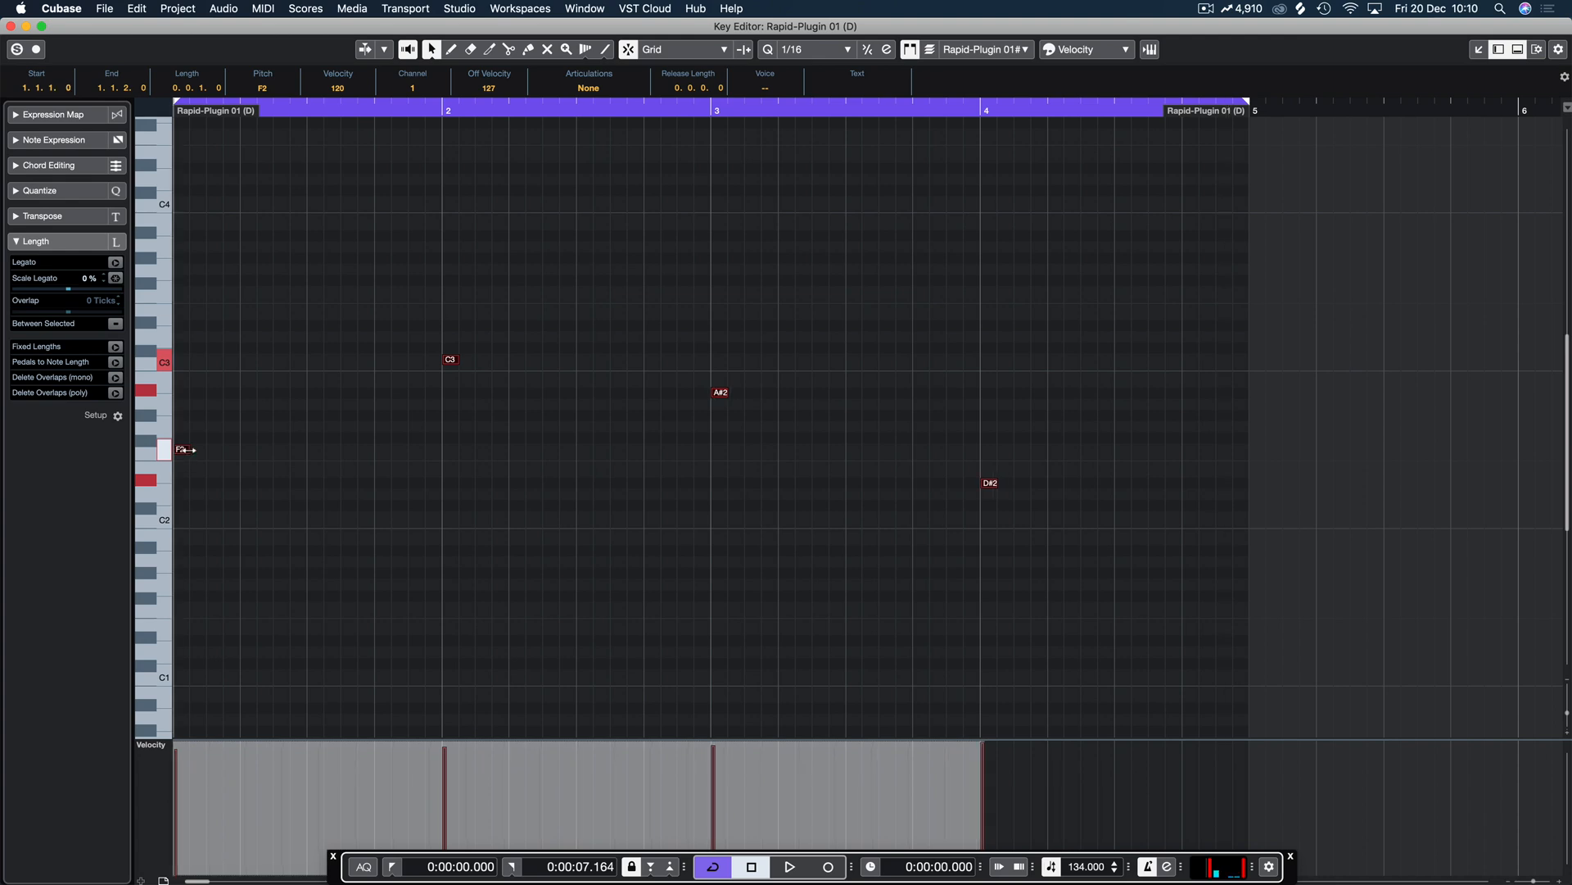
left_click_drag(184, 453, 232, 456)
left_click_drag(1145, 316, 189, 565)
left_click_drag(196, 456, 337, 455)
left_click_drag(338, 453, 407, 455)
Step: Shorten all bass notes to 97 ticks so that small gaps separate them
key("super+a")
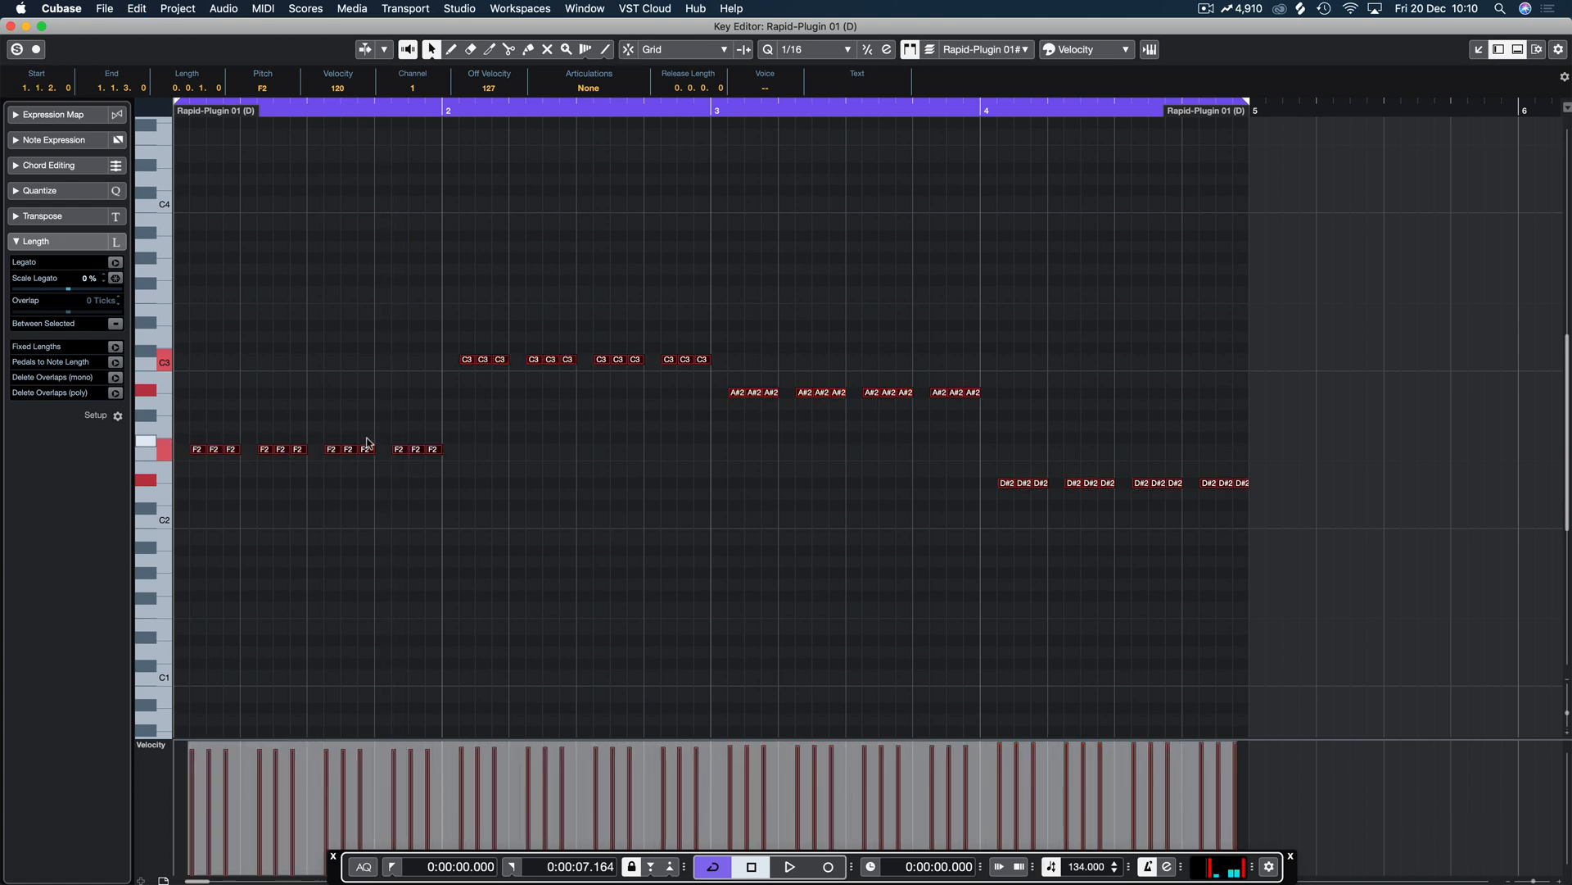
key("h")
key("h")
key("h")
key("h")
key("h")
key("h")
key("h")
key("h")
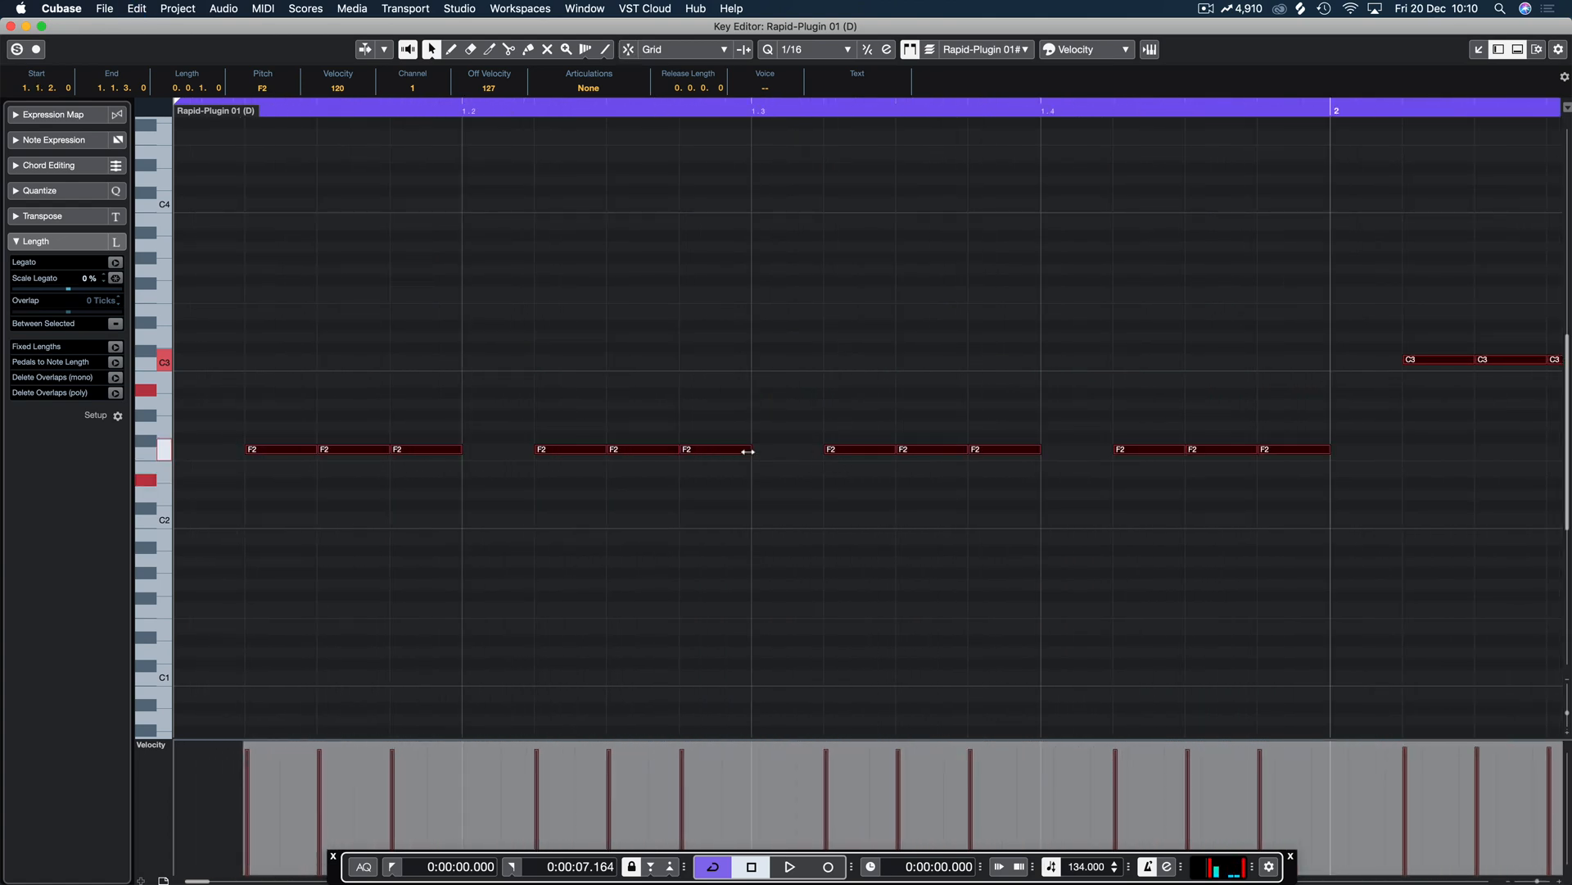
left_click_drag(747, 451, 734, 456)
left_click(740, 393)
Step: Solo the third track and listen to its bass part in the project and in the Key Editor
key("Return")
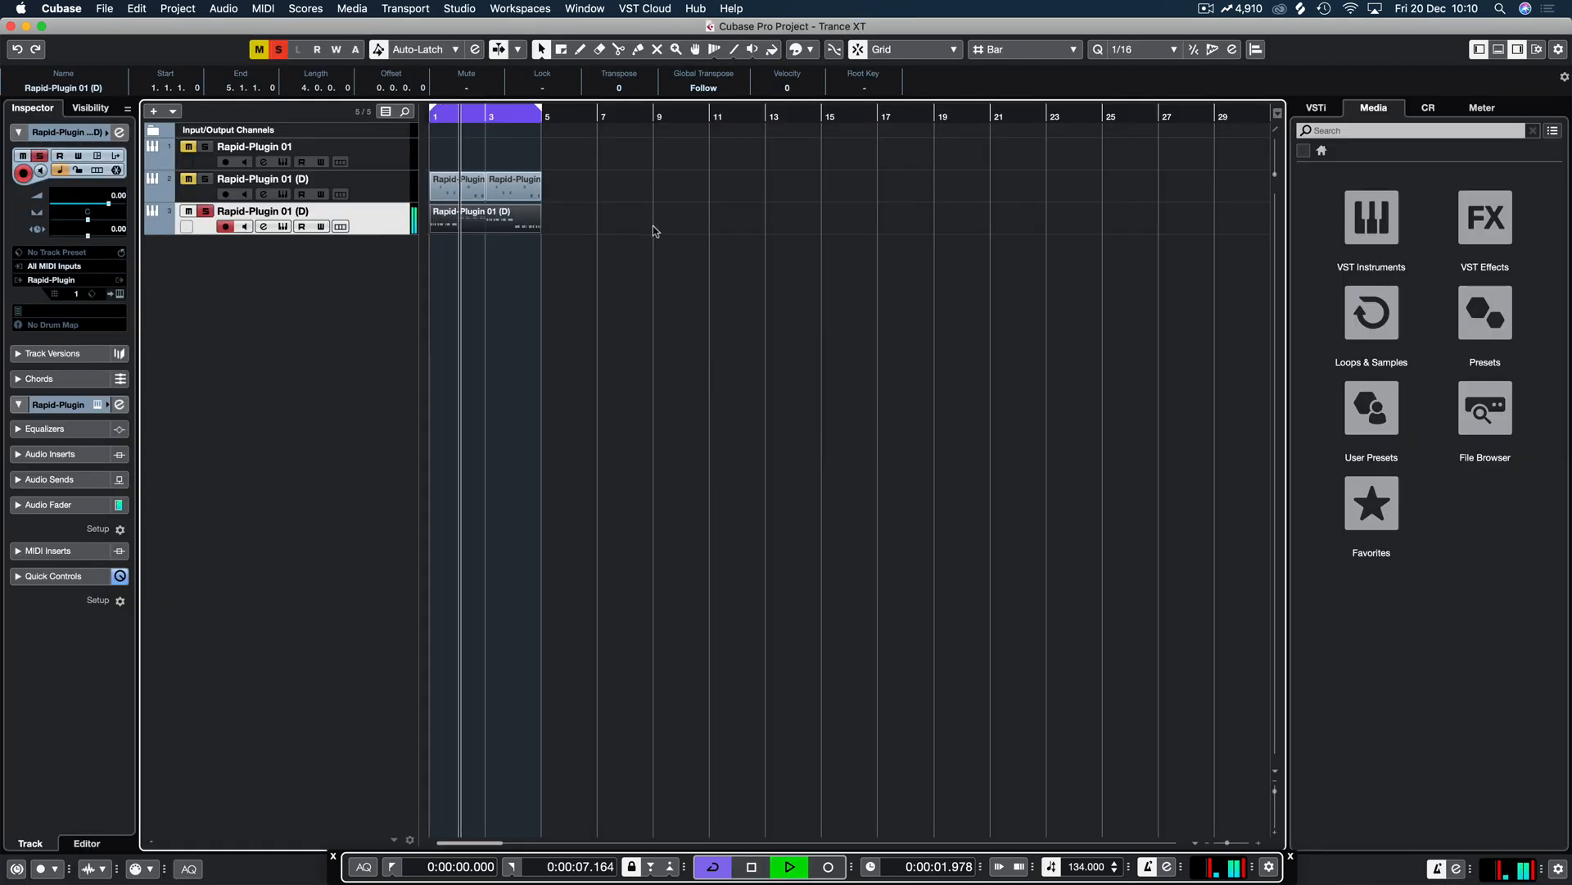
left_click(506, 221)
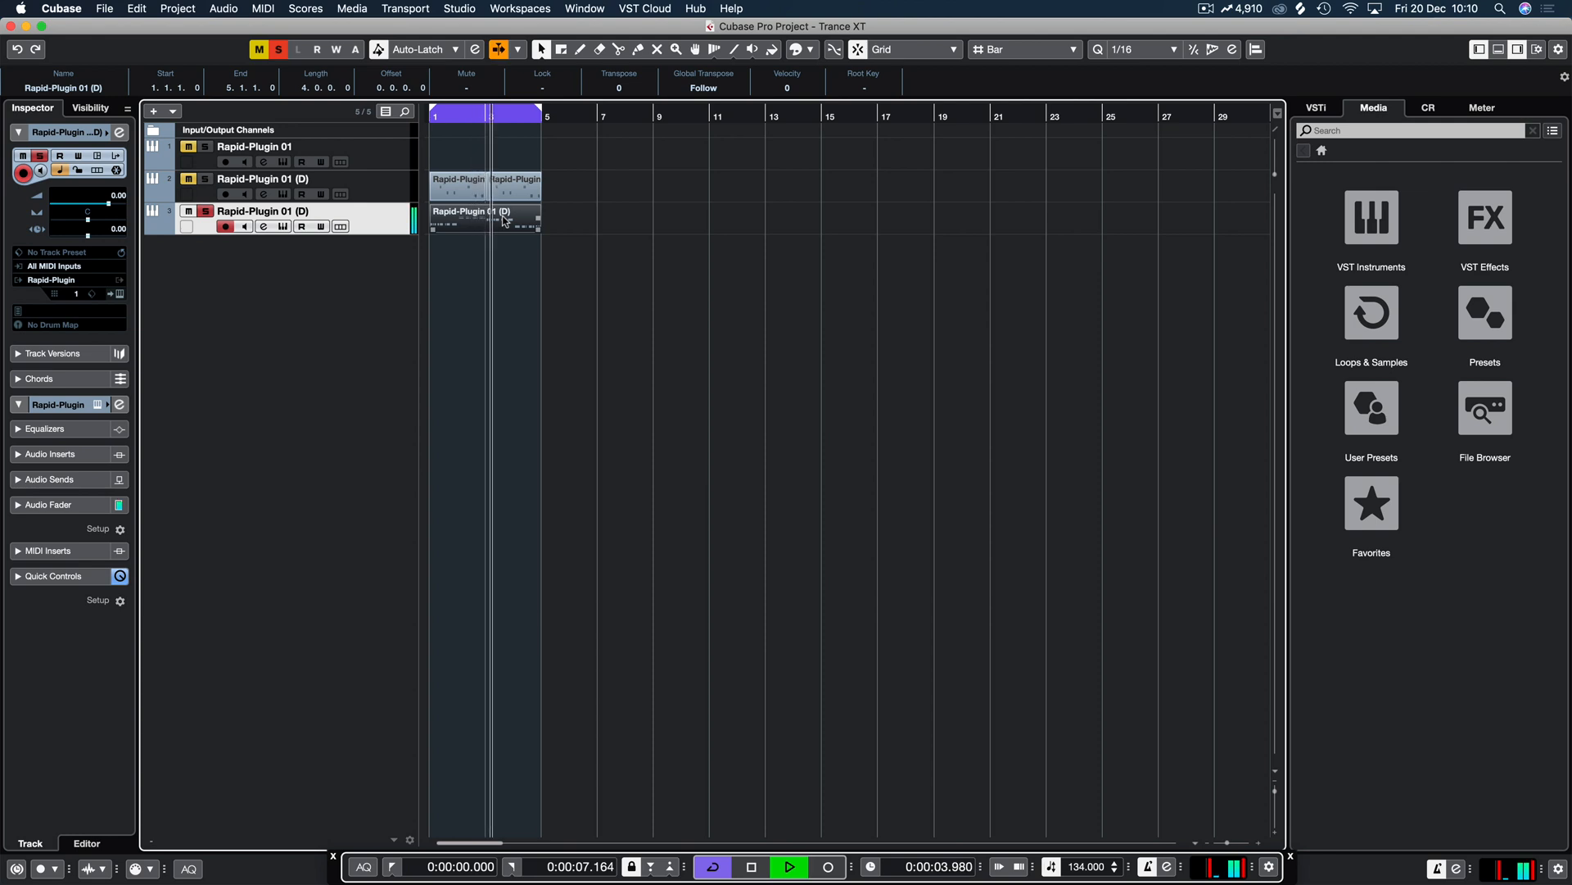
double_click(505, 221)
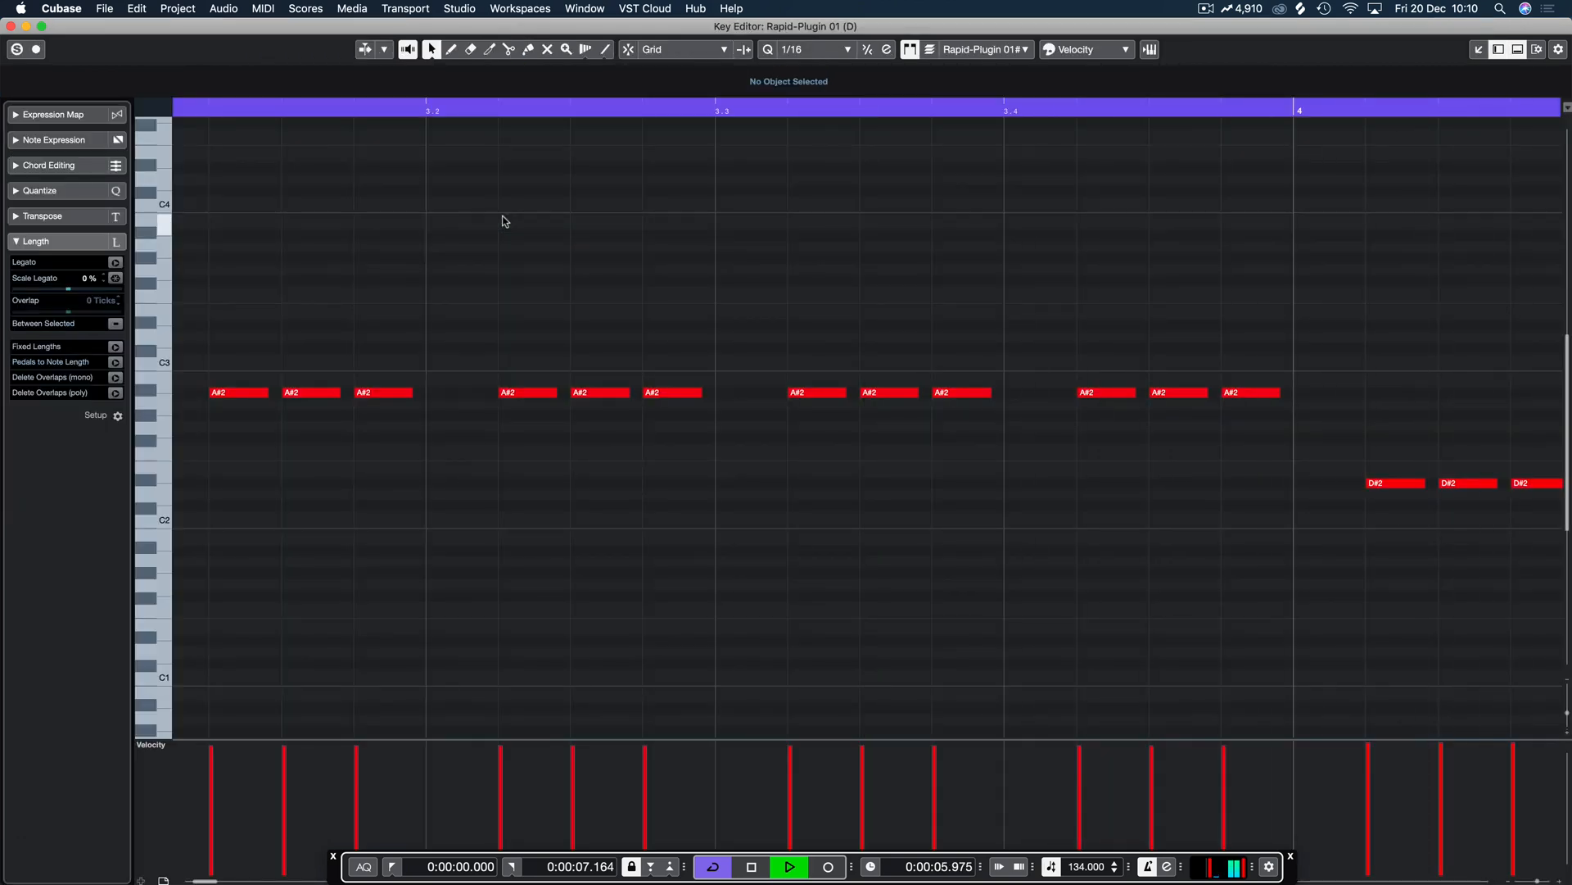
scroll(677, 319, "down", 10)
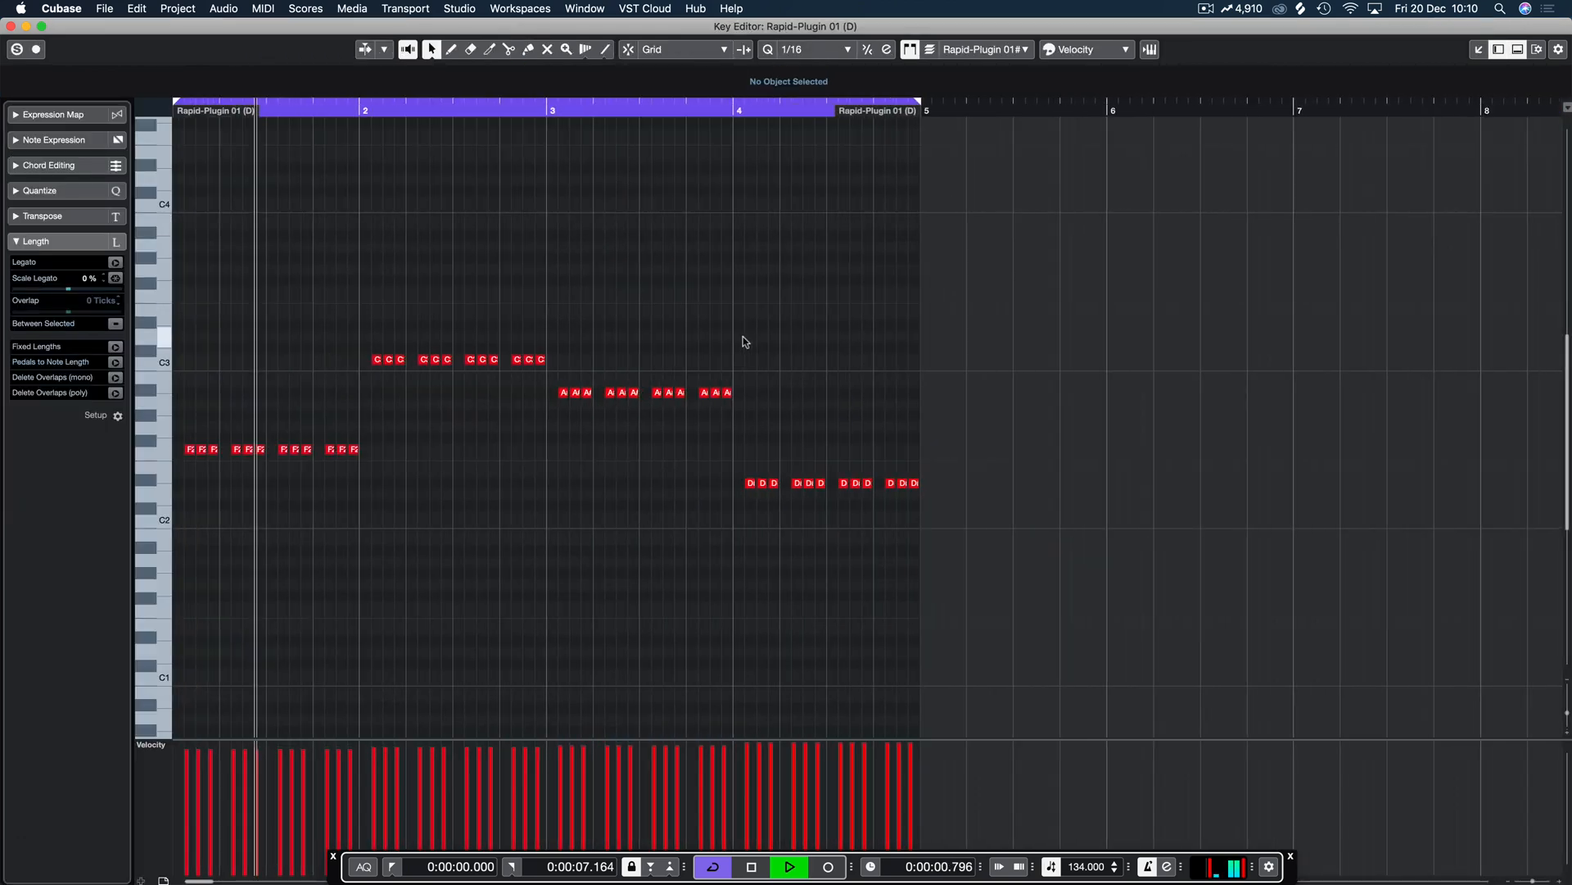
key("space")
Step: Try the second bar's bass notes an octave lower at C2 and move them back to C3
left_click_drag(778, 337, 352, 367)
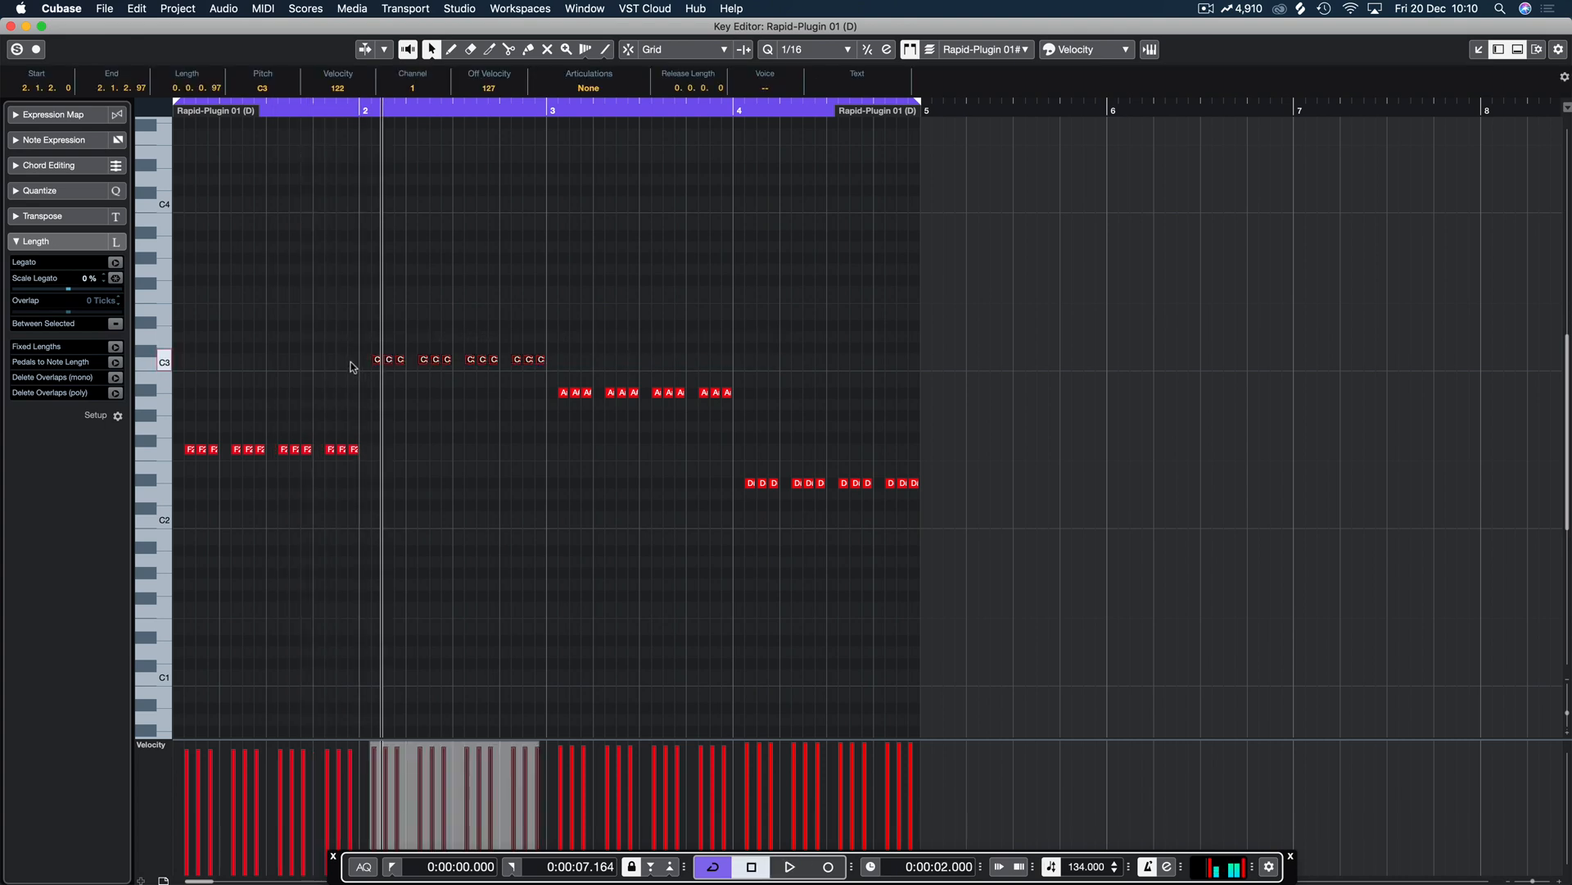
key("period")
key("space")
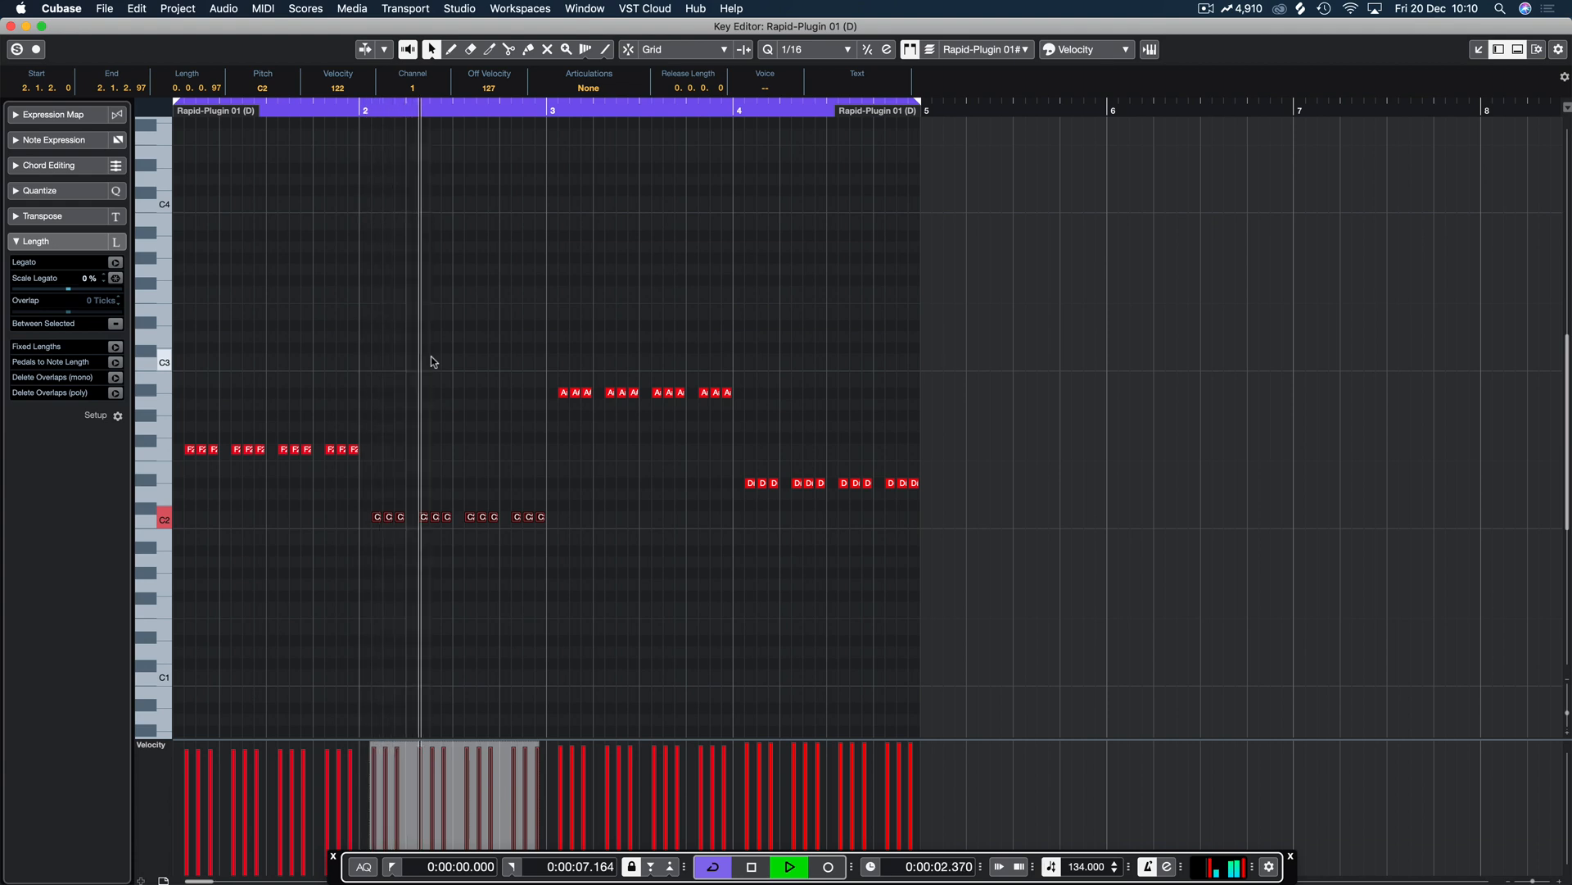
key("shift+Up")
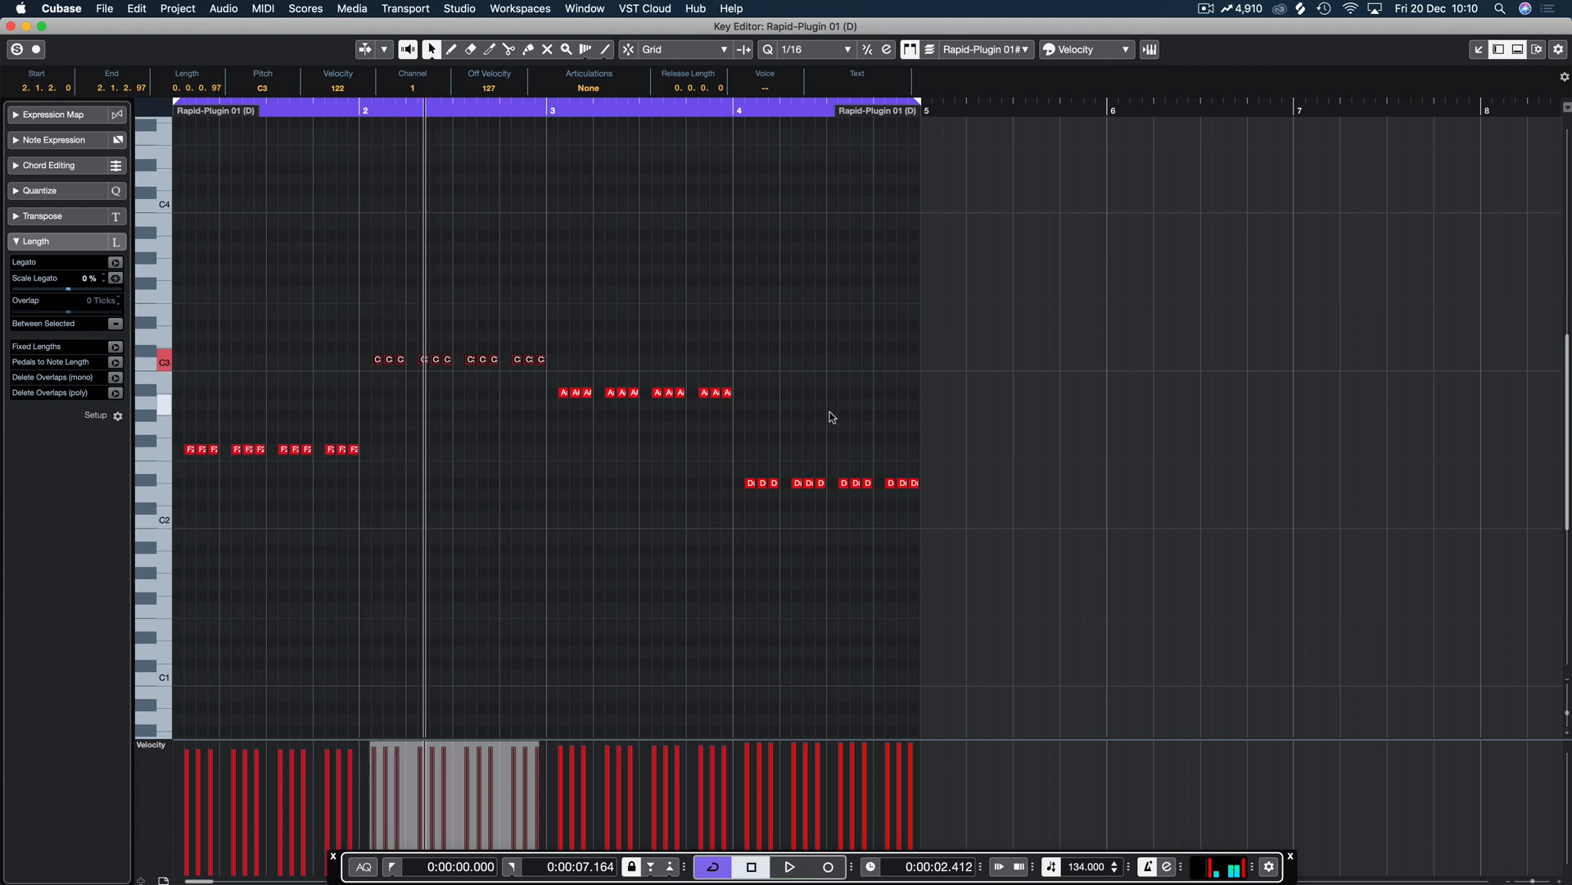
Step: Leave the Key Editor, turn off the third track's solo and mutes, and play the bass together with the melody
left_click_drag(1054, 455, 716, 496)
left_click(675, 219)
key("Return")
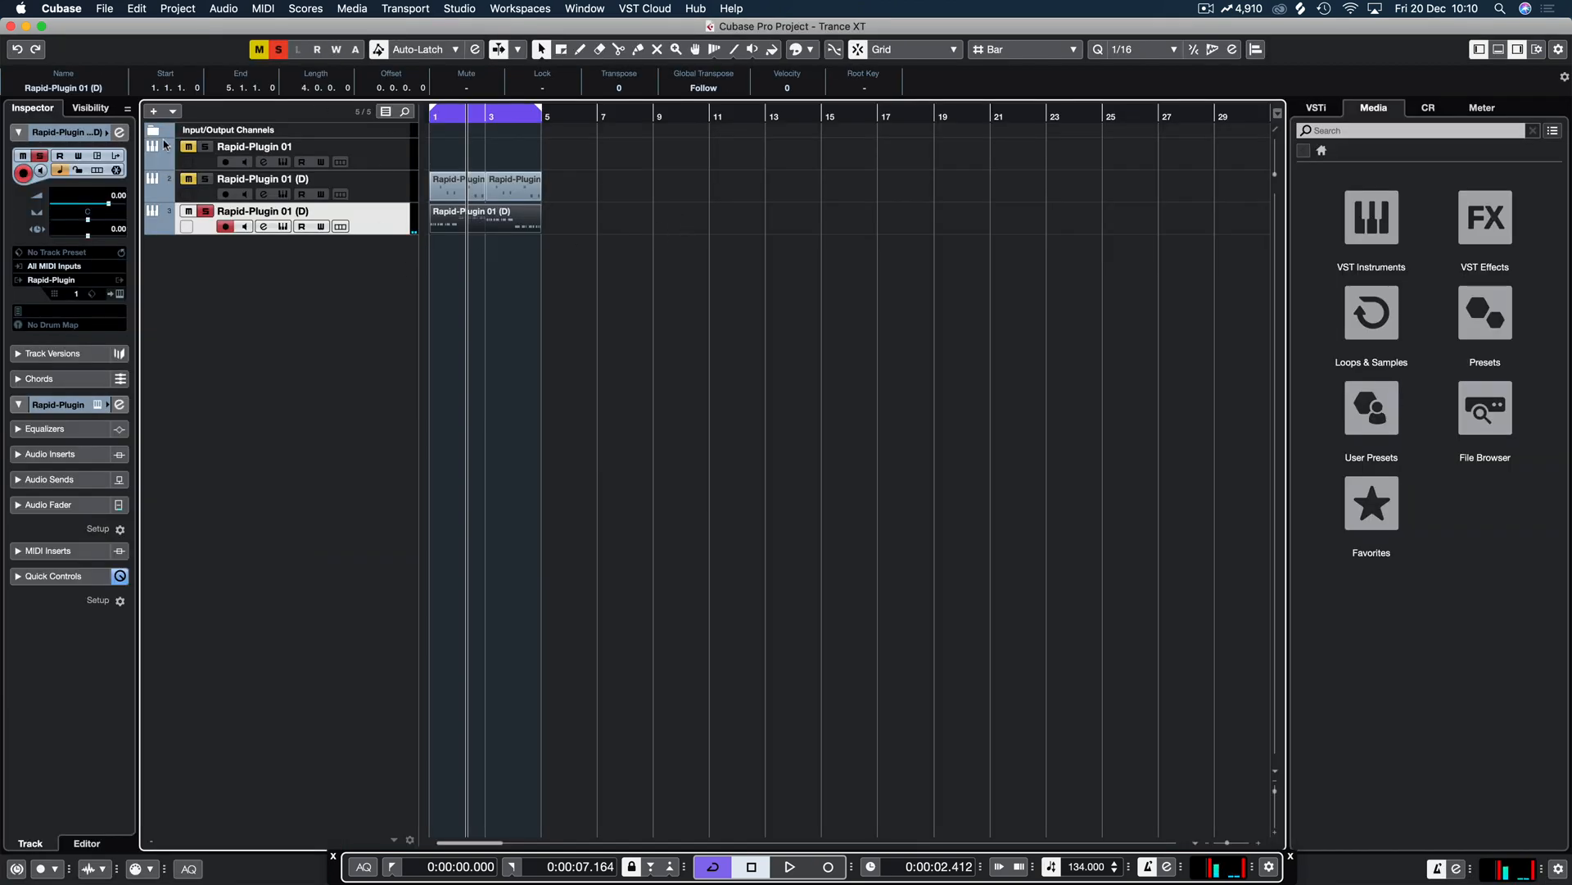
left_click(259, 49)
key("space")
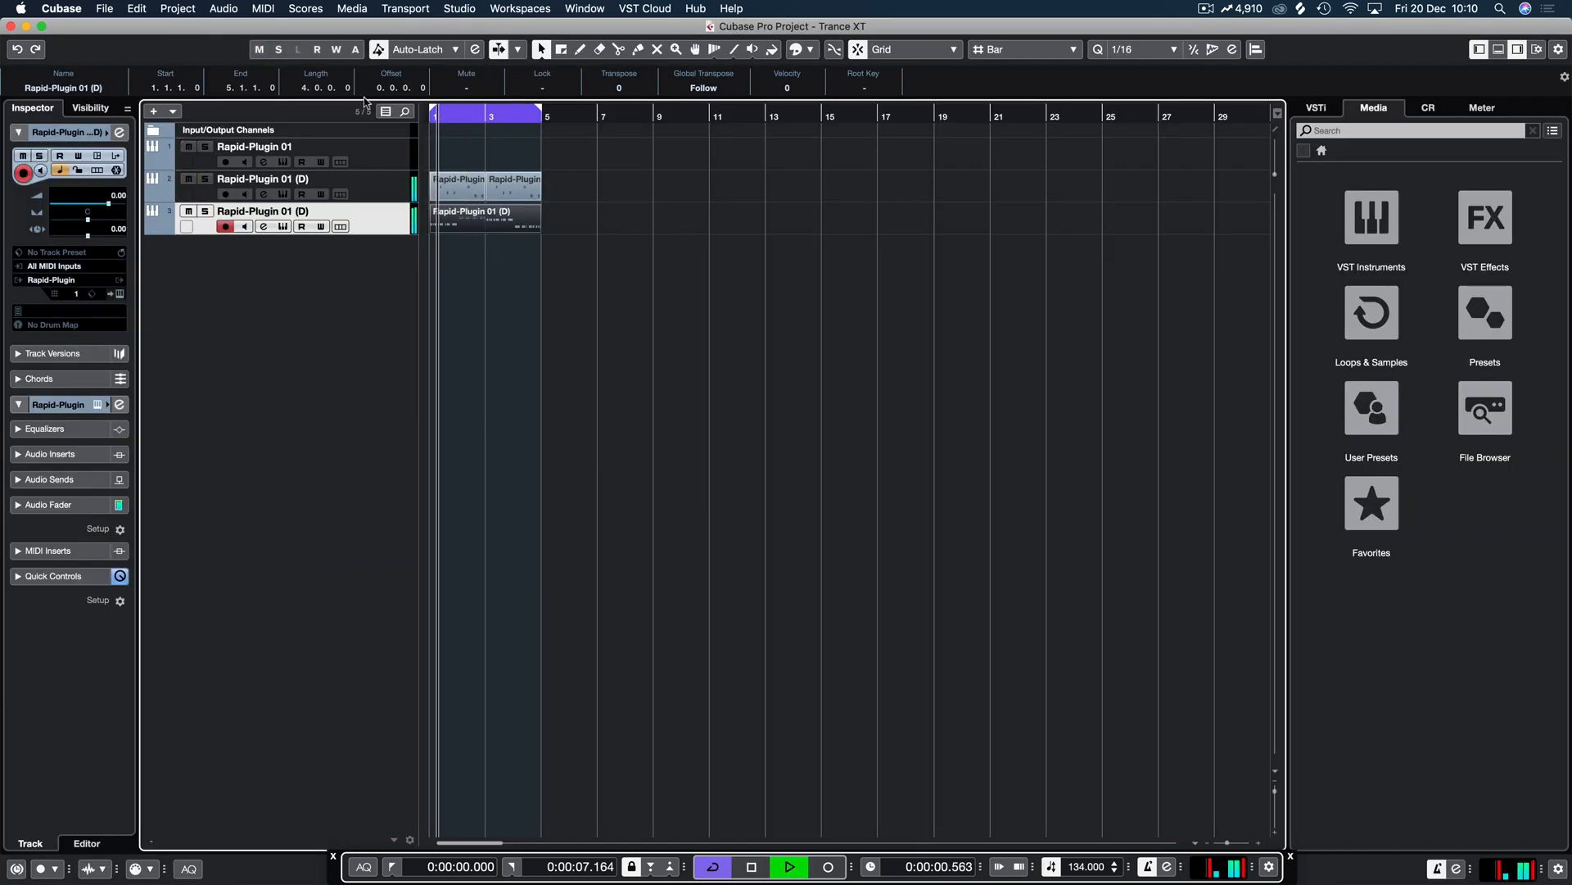
left_click(664, 378)
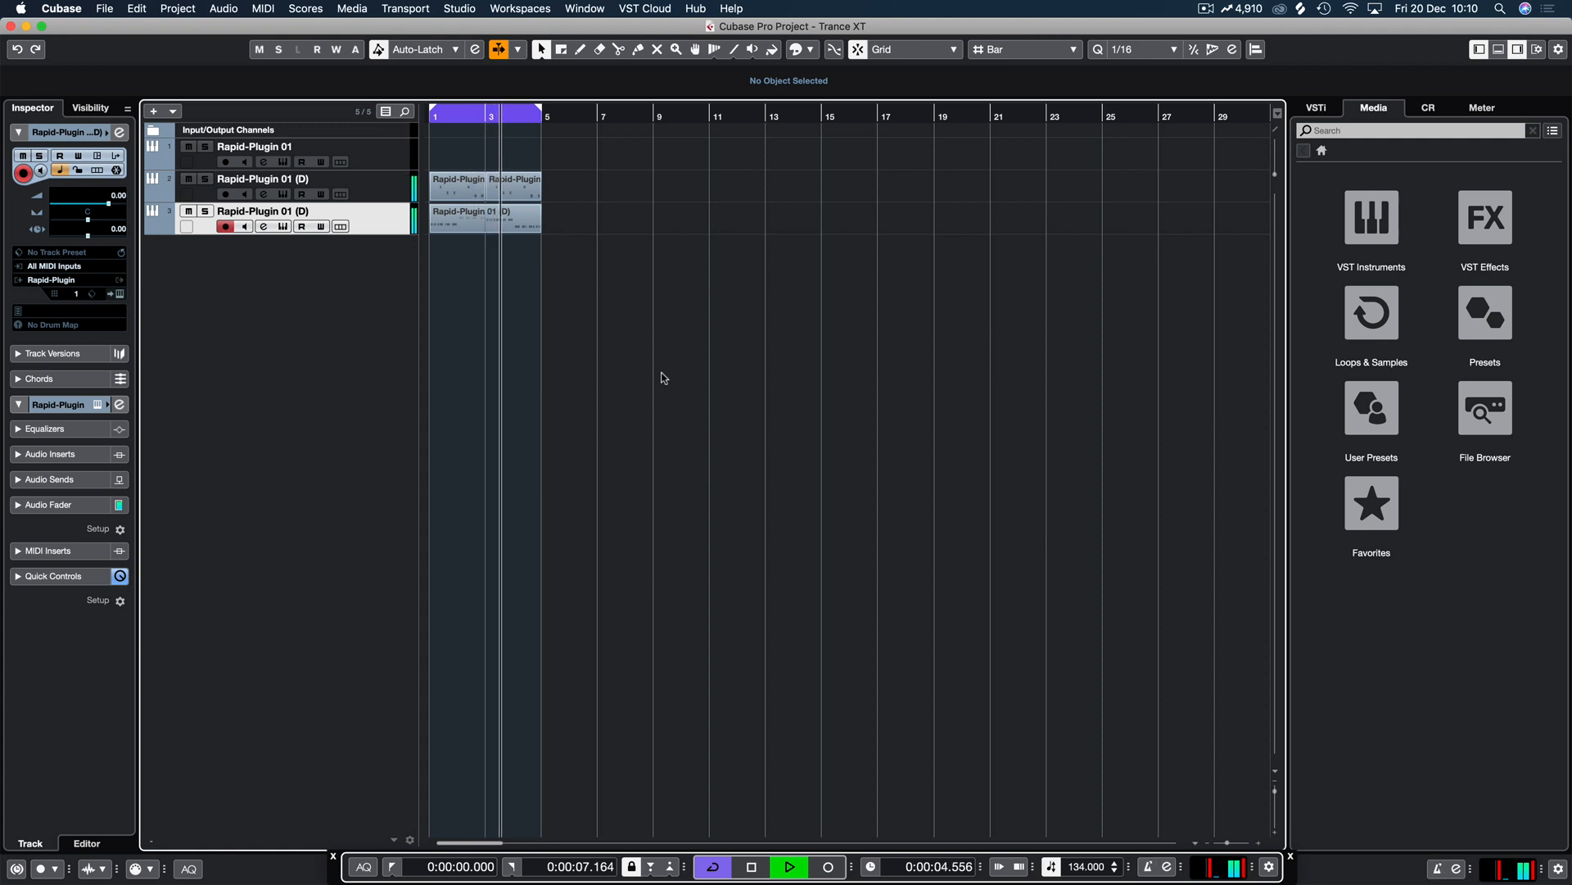
Step: Transpose the bass notes in bar 3 to D#2 and those in bar 4 to A#2, and play the result
double_click(486, 223)
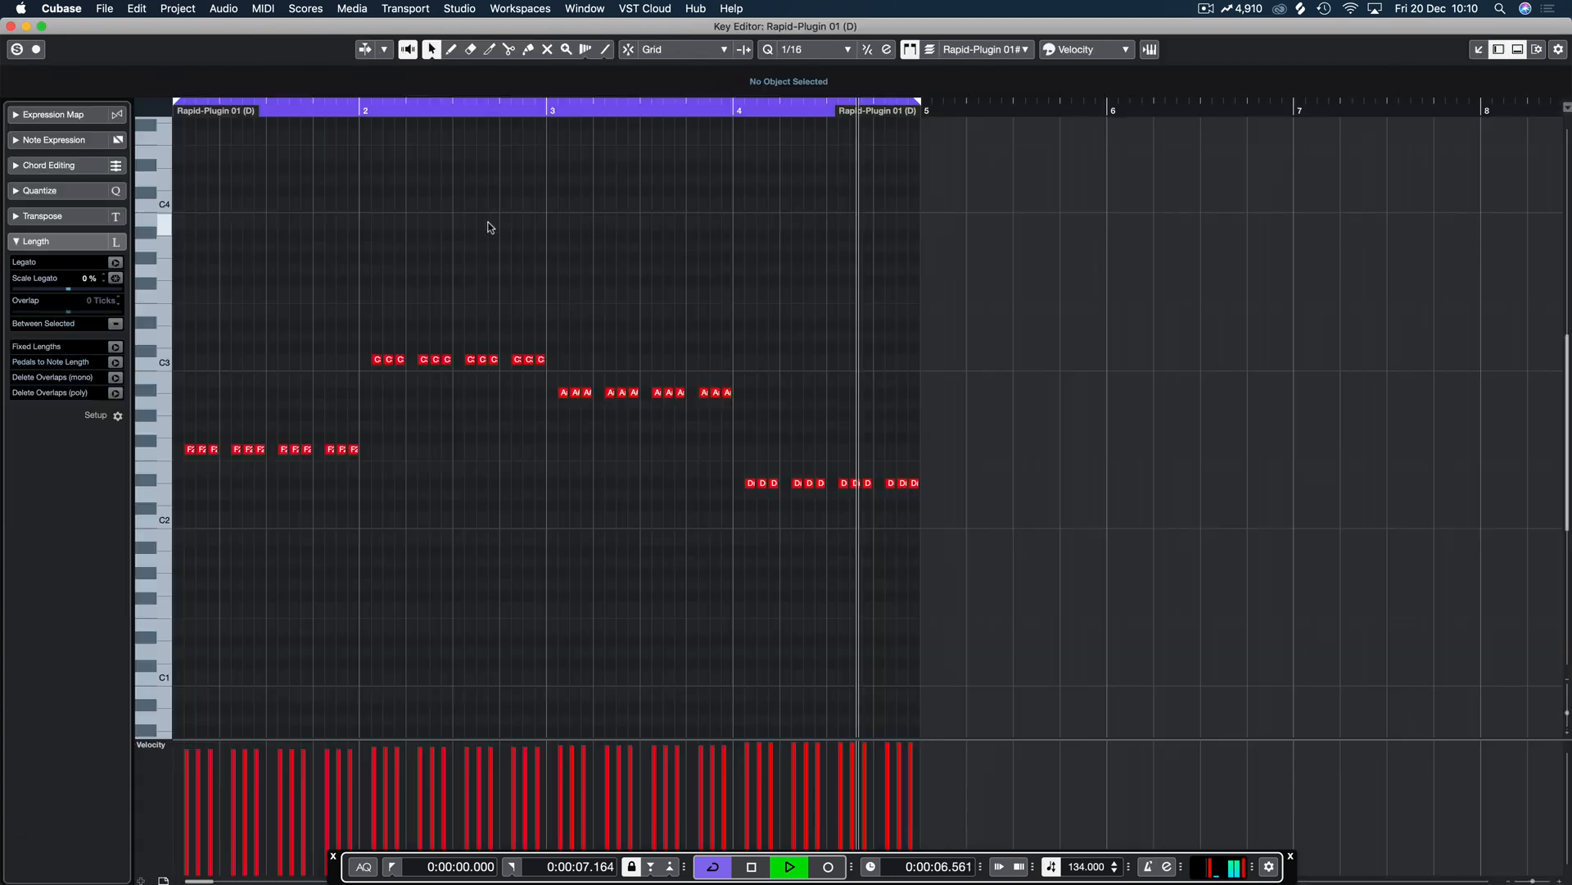
key("space")
left_click_drag(538, 409, 539, 398)
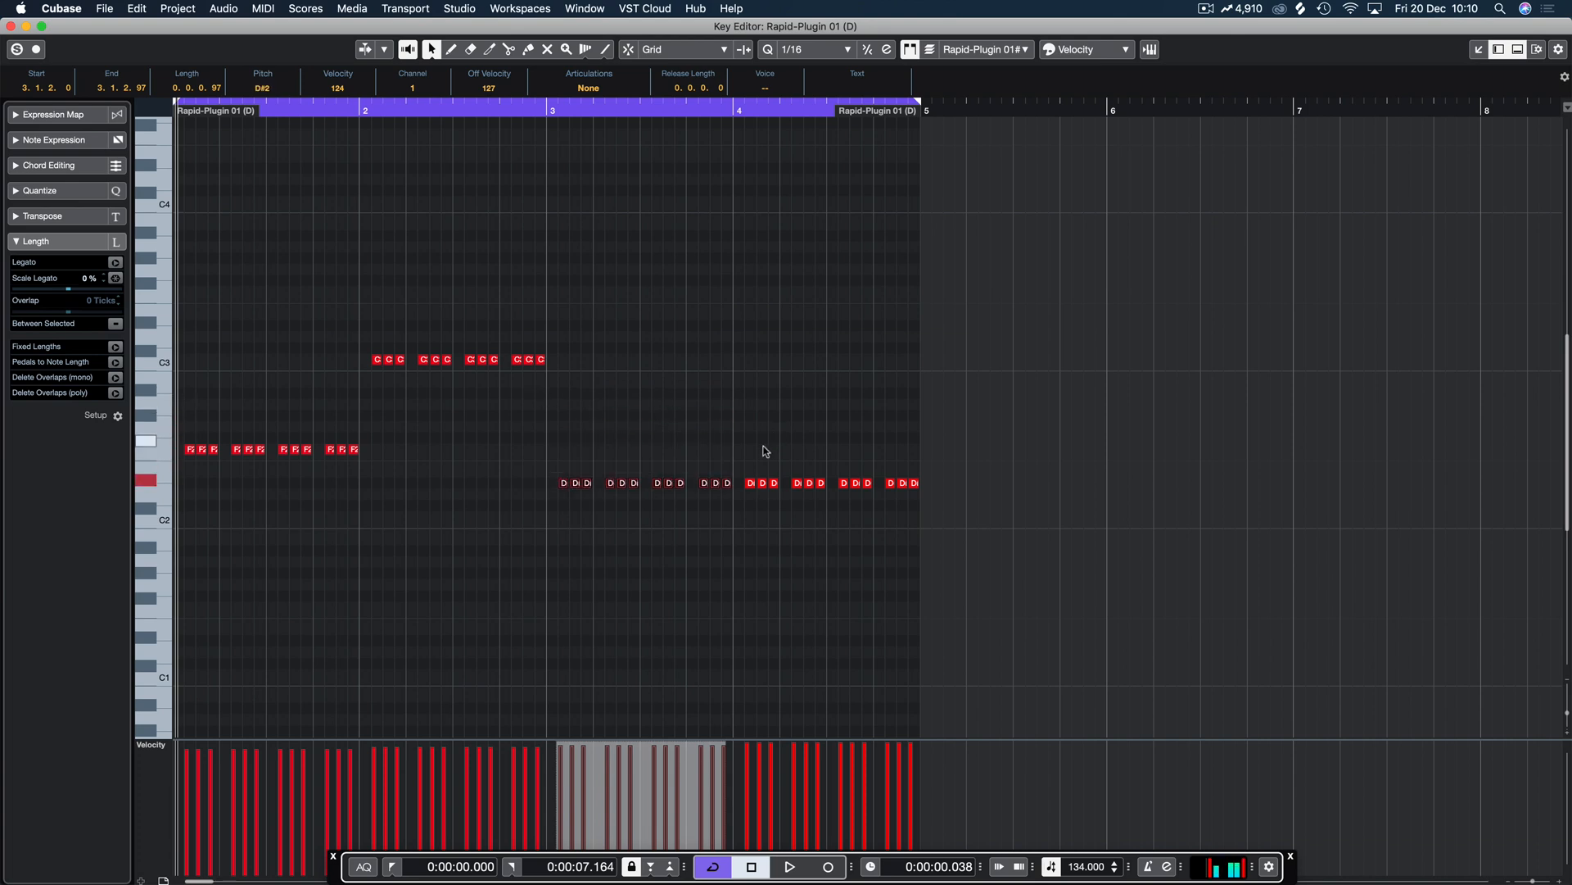
left_click_drag(745, 453, 1002, 538)
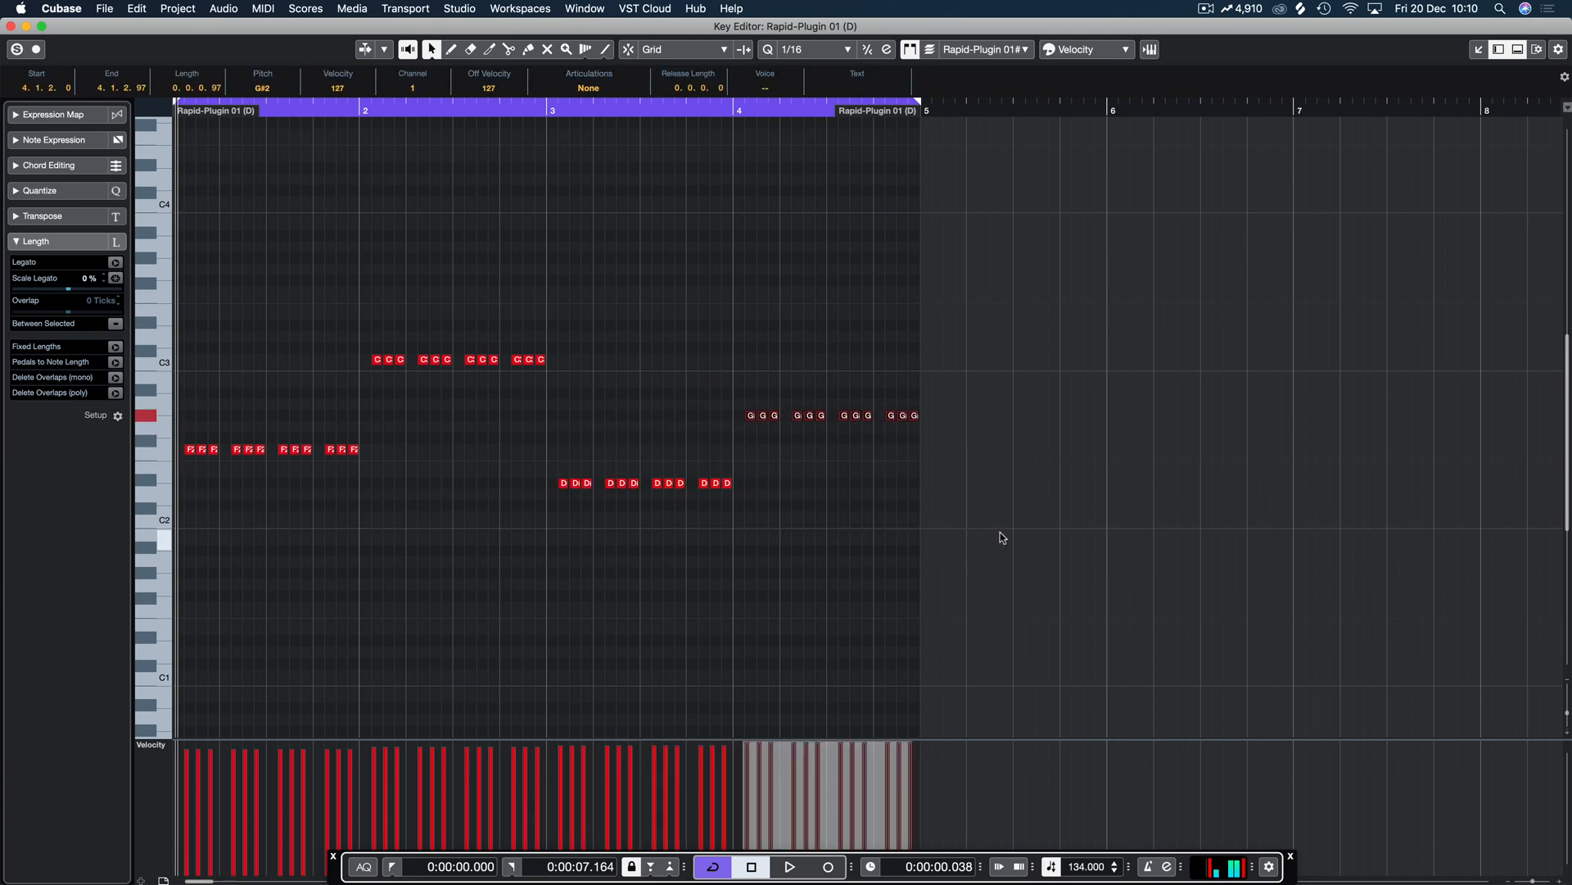
key("space")
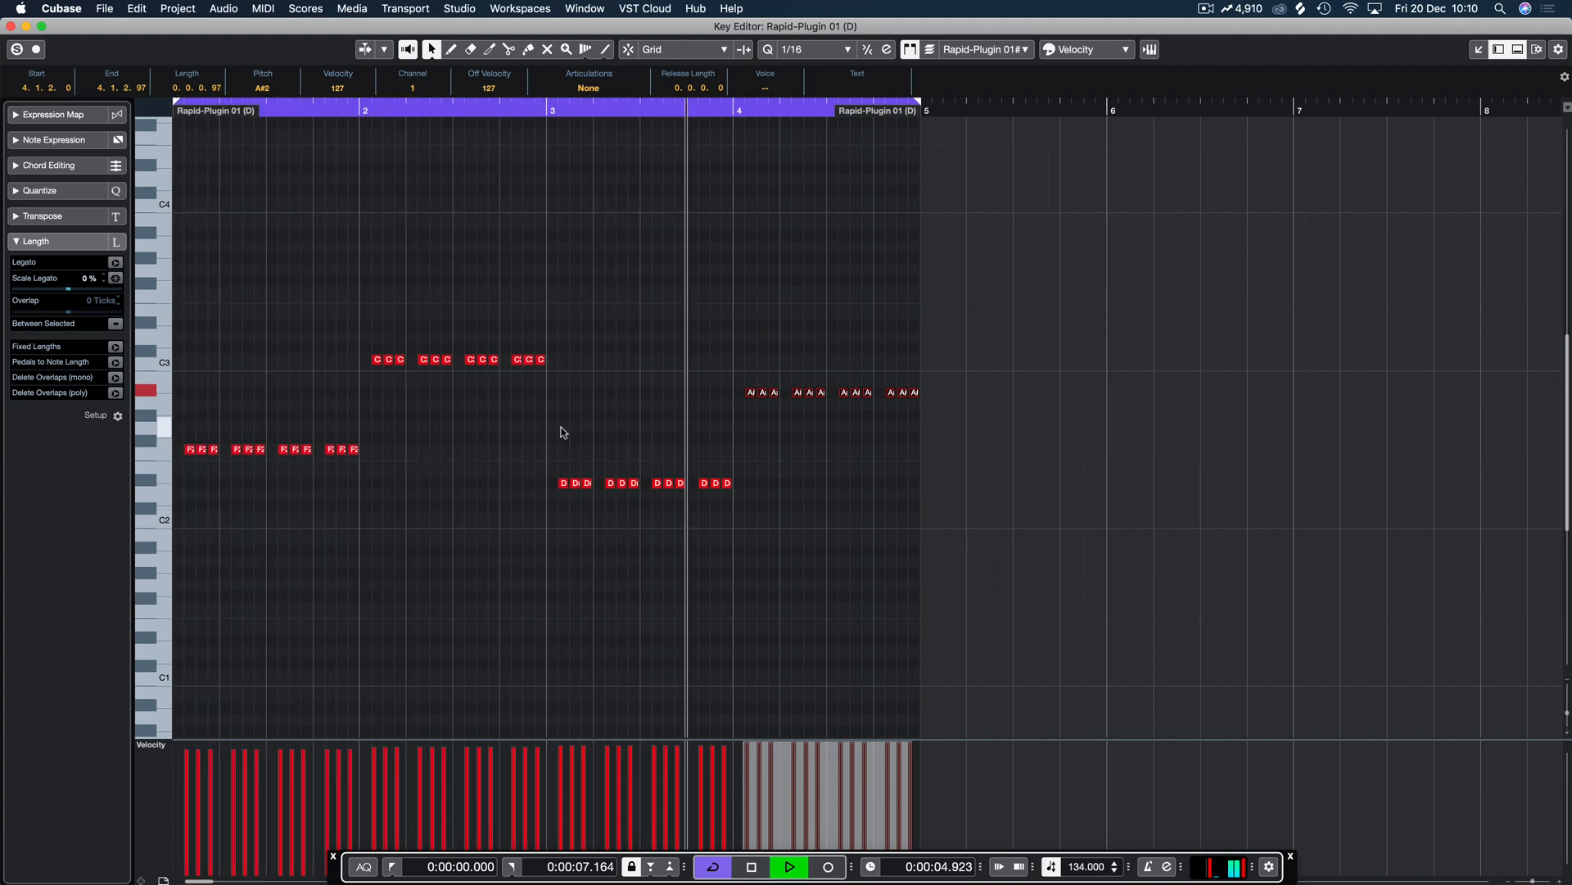
key("space")
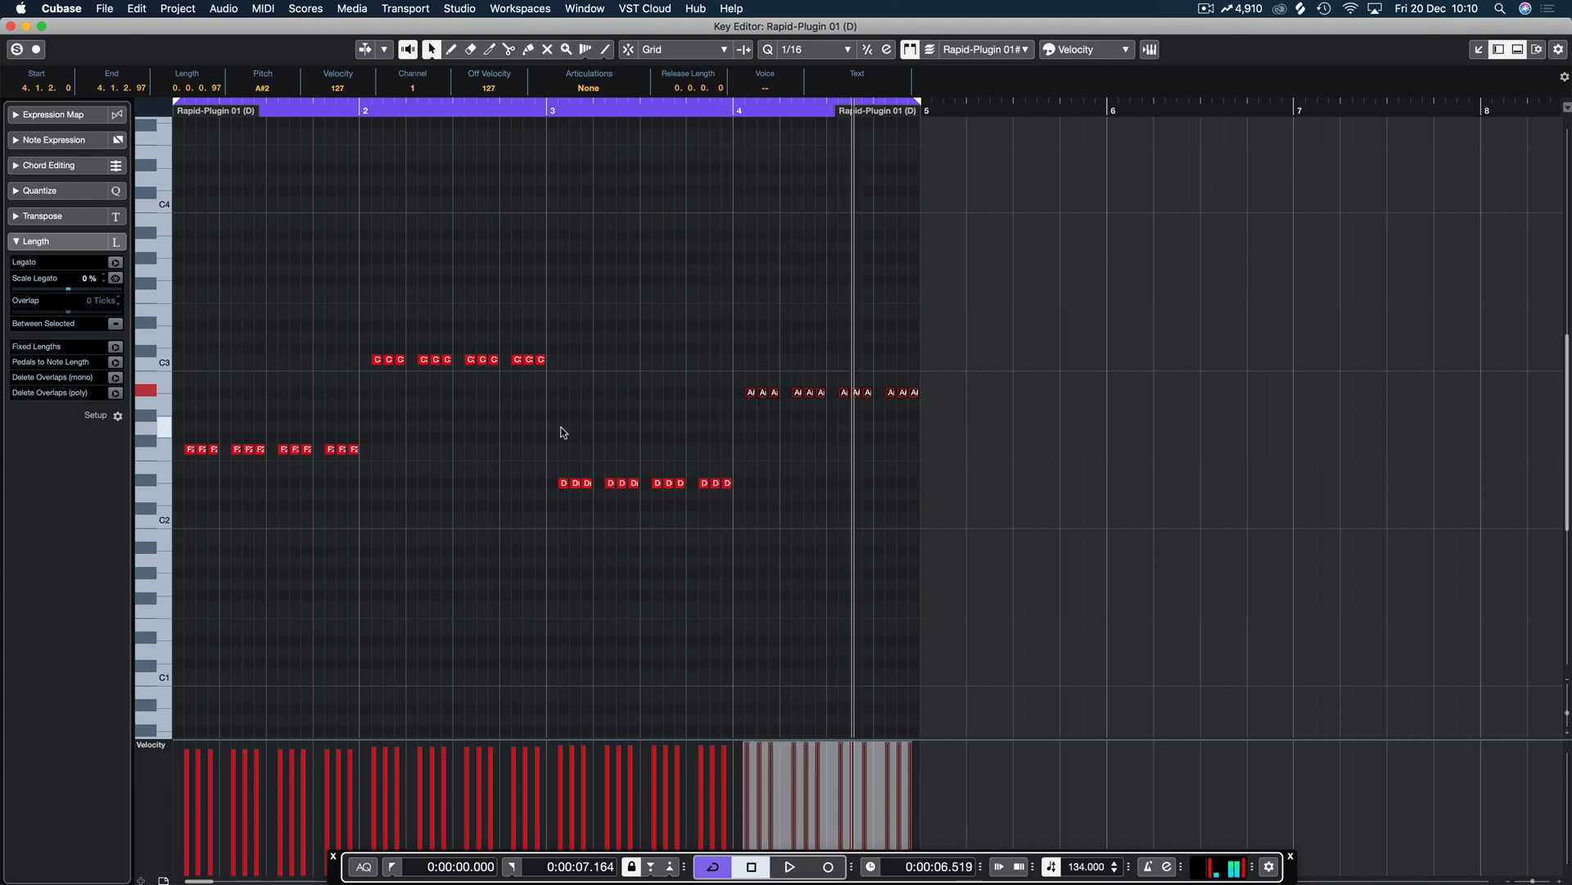
Step: Leave the Key Editor, shorten the loop to the first bar, and mute the melody track for playback
key("Return")
left_click_drag(487, 114, 454, 123)
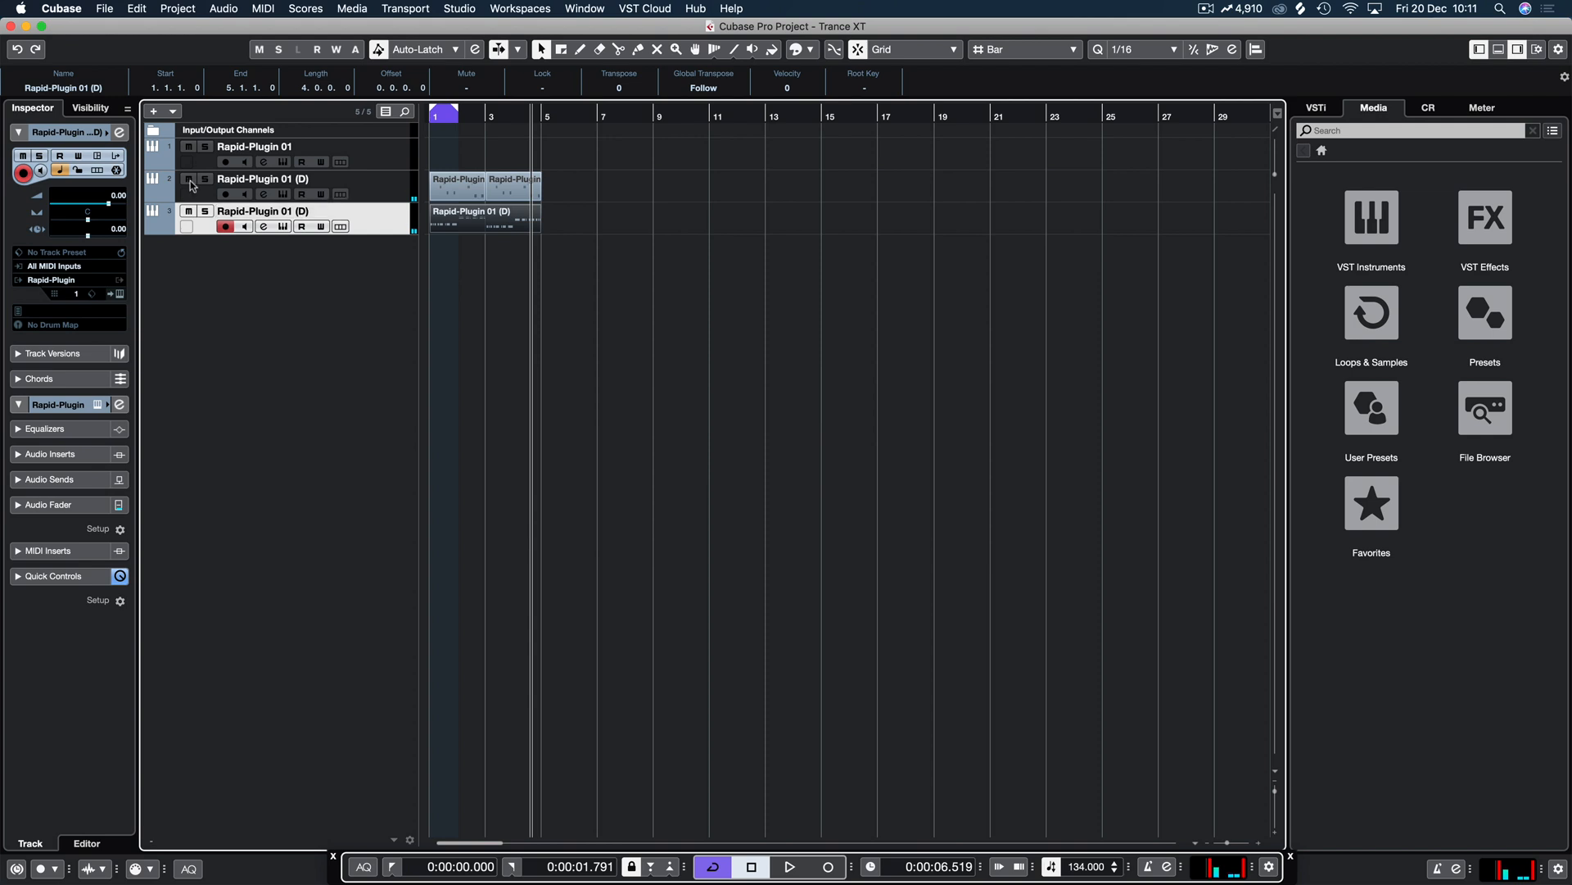
key("space")
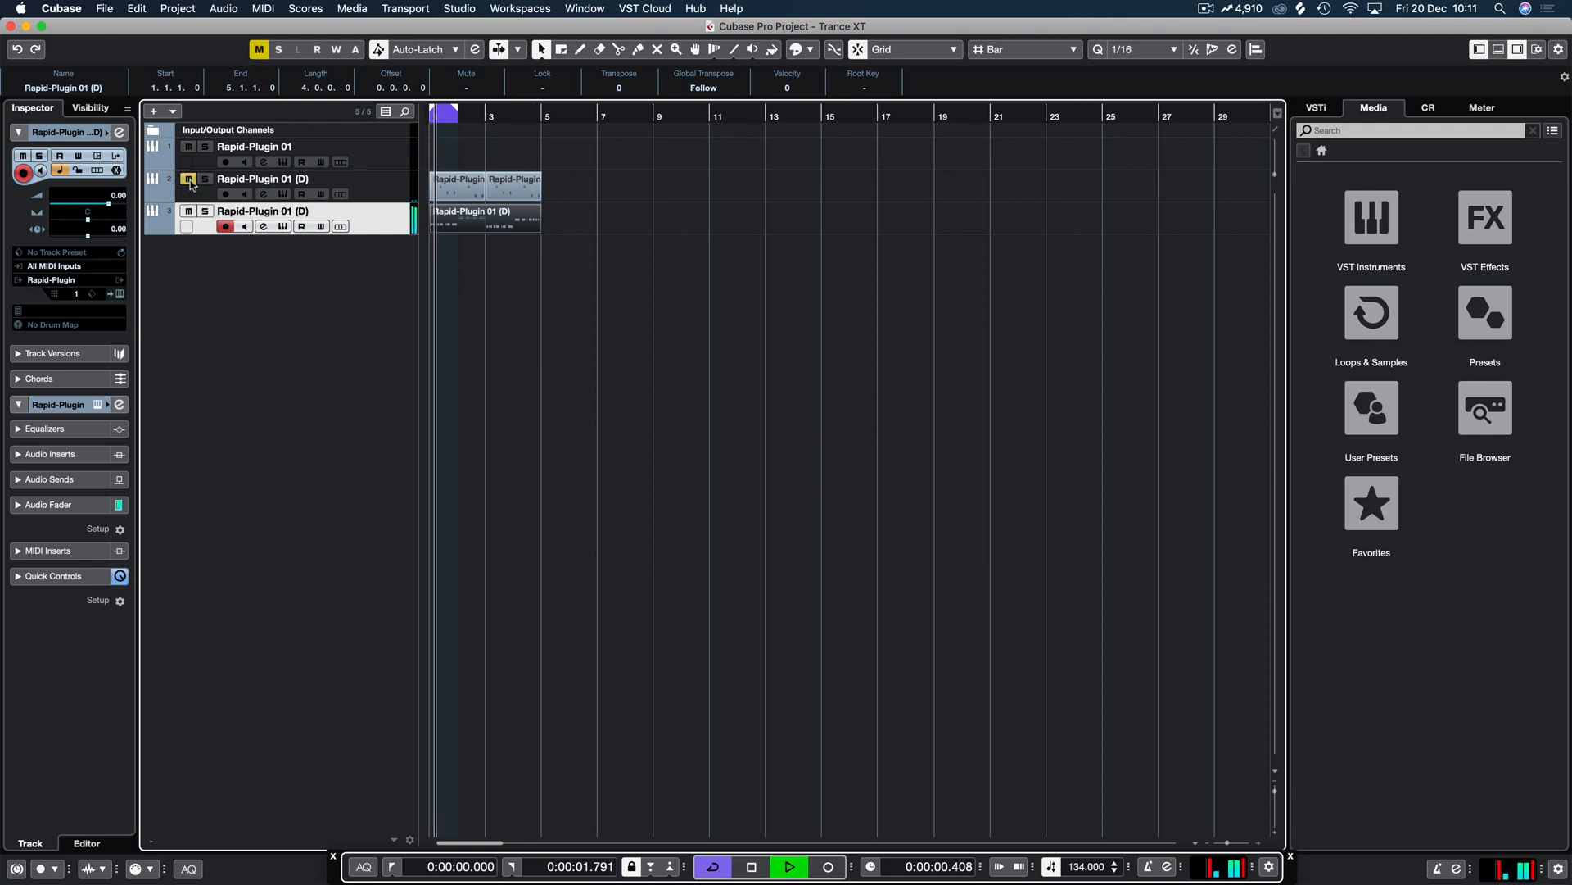
Step: Move the empty Rapid track below the melody and bass tracks
right_click(362, 290)
left_click(375, 159)
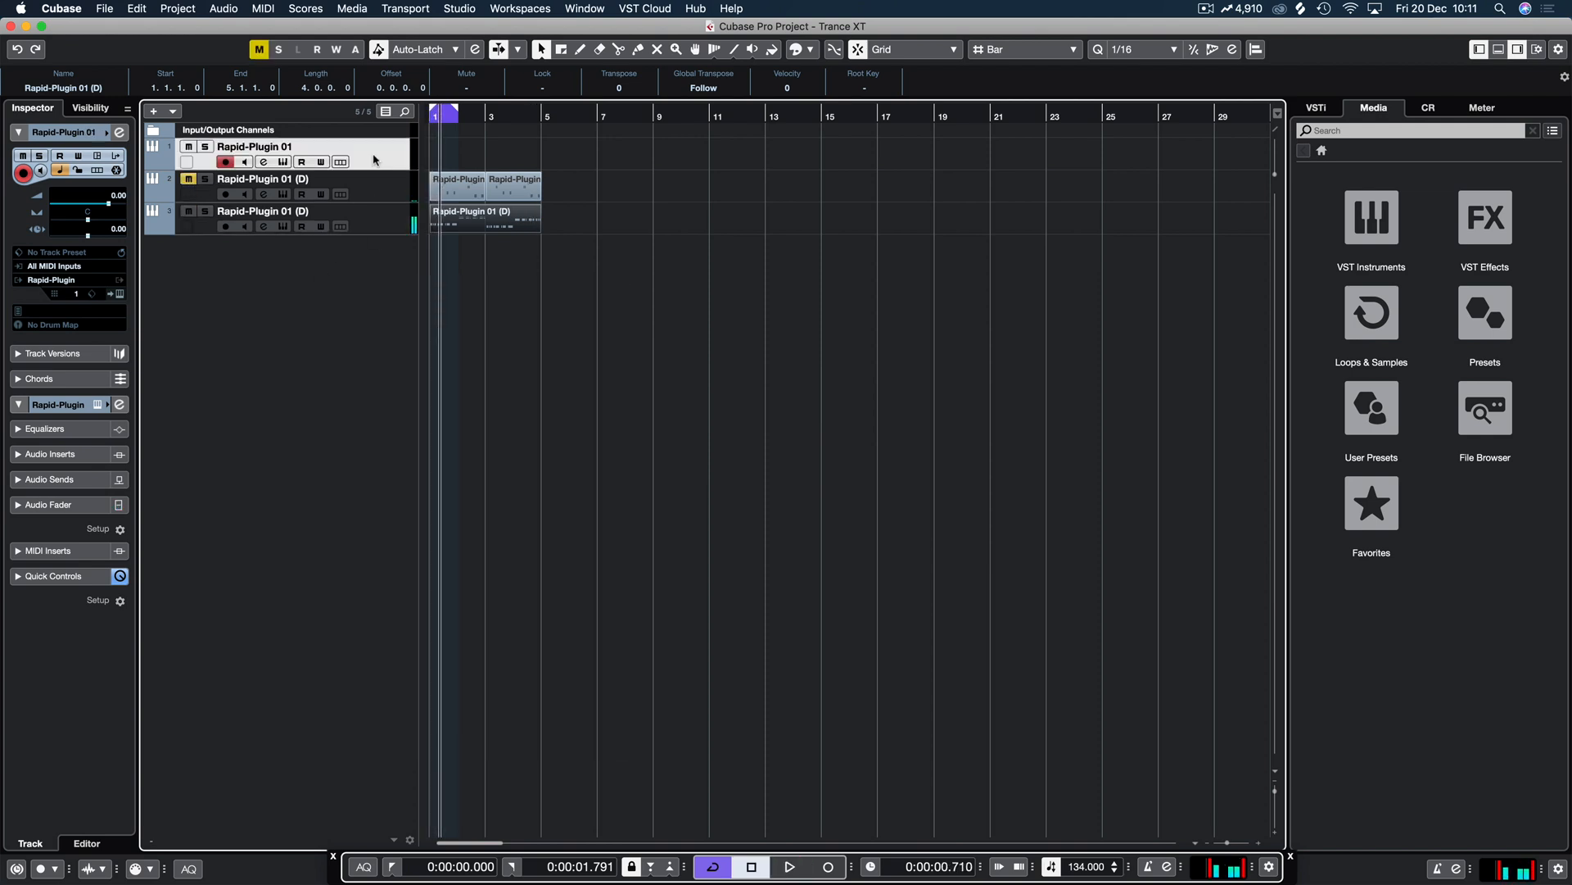
left_click_drag(376, 231, 375, 232)
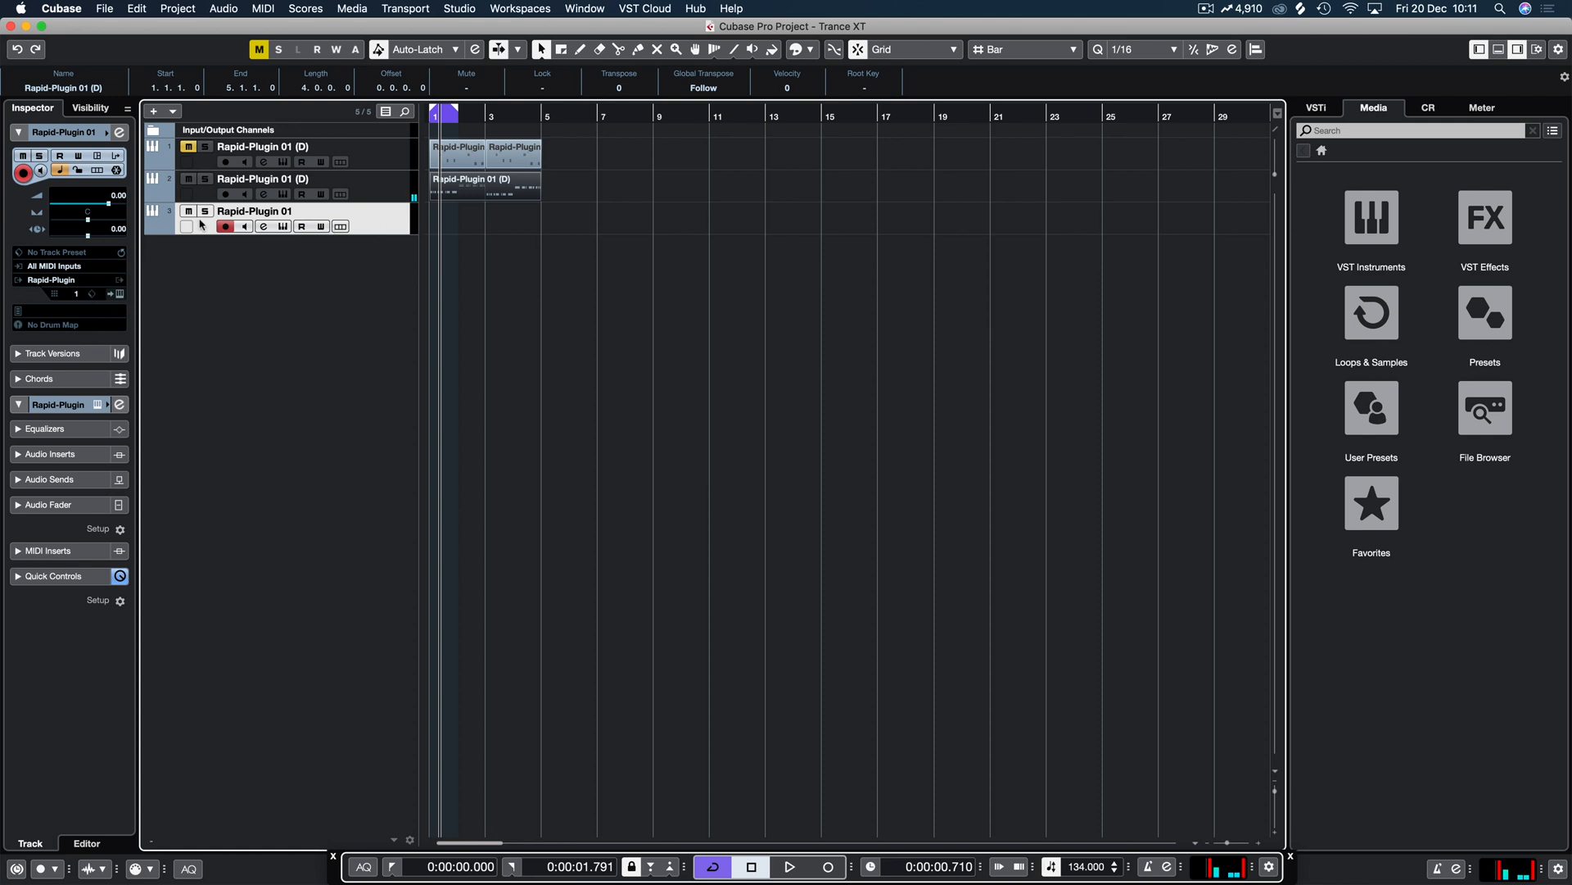
Step: Load the Trance Essence preset Drumkit 10 - 11 into the empty third track's Rapid instrument and close its window
left_click(99, 403)
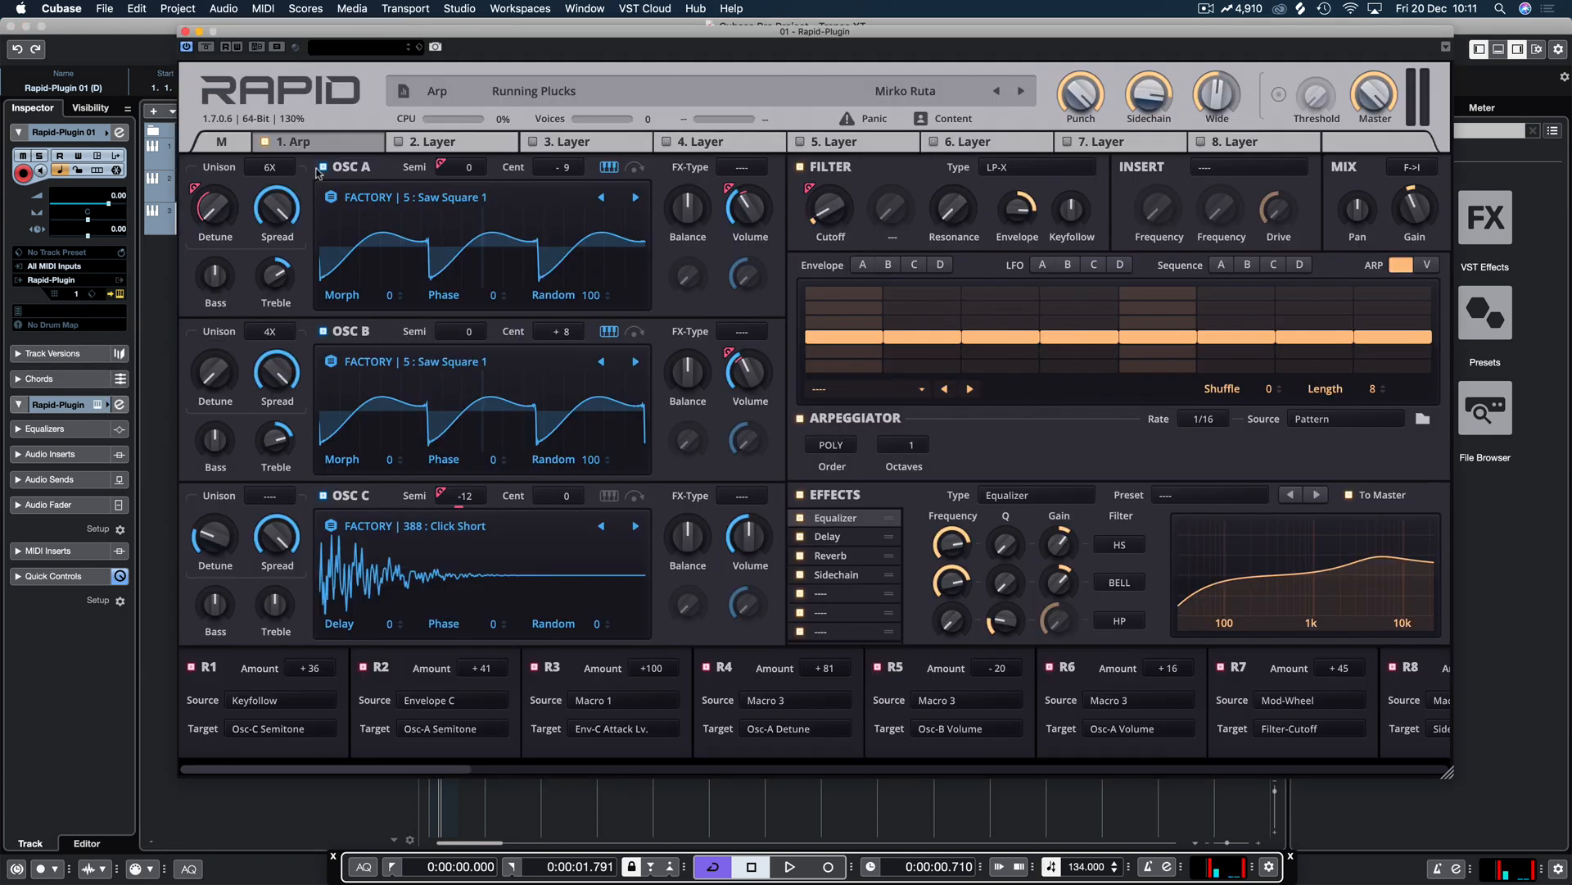
left_click(223, 143)
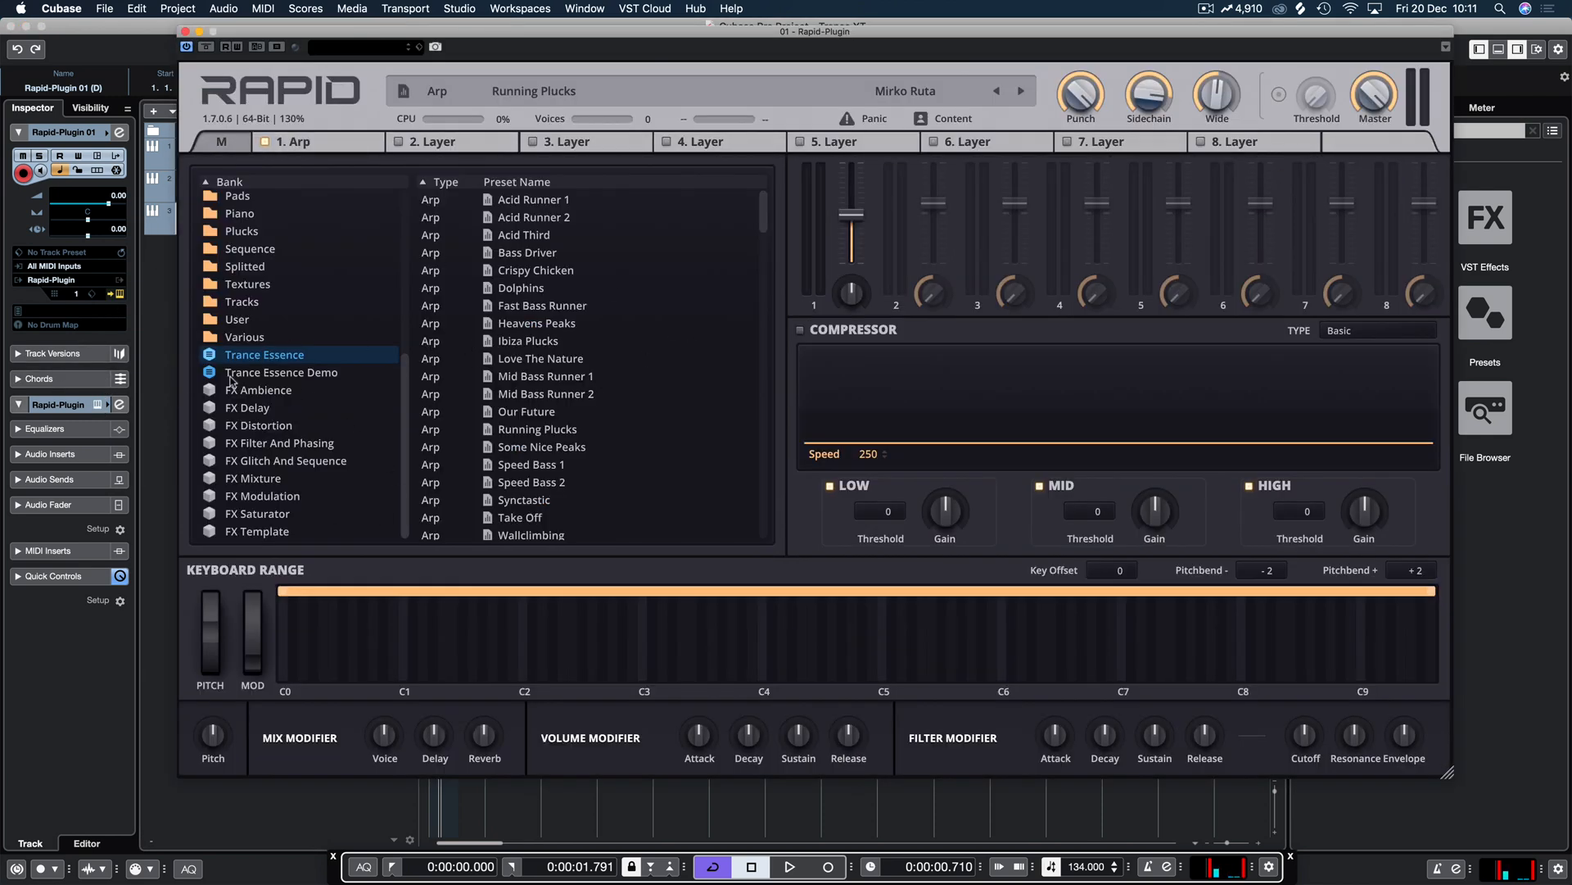
scroll(628, 358, "down", 15)
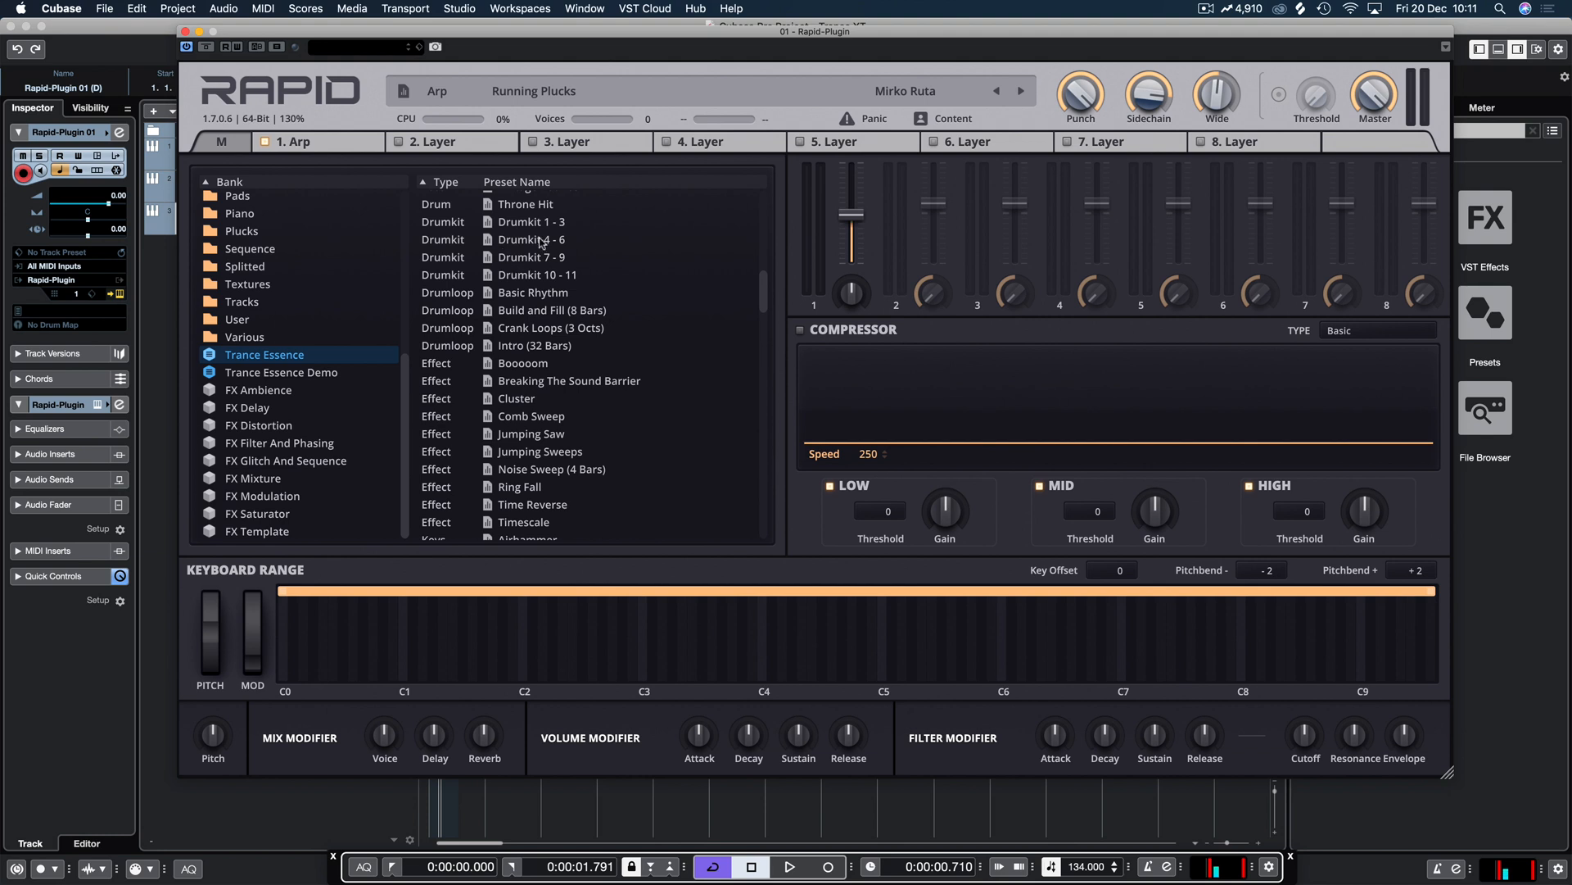
double_click(528, 276)
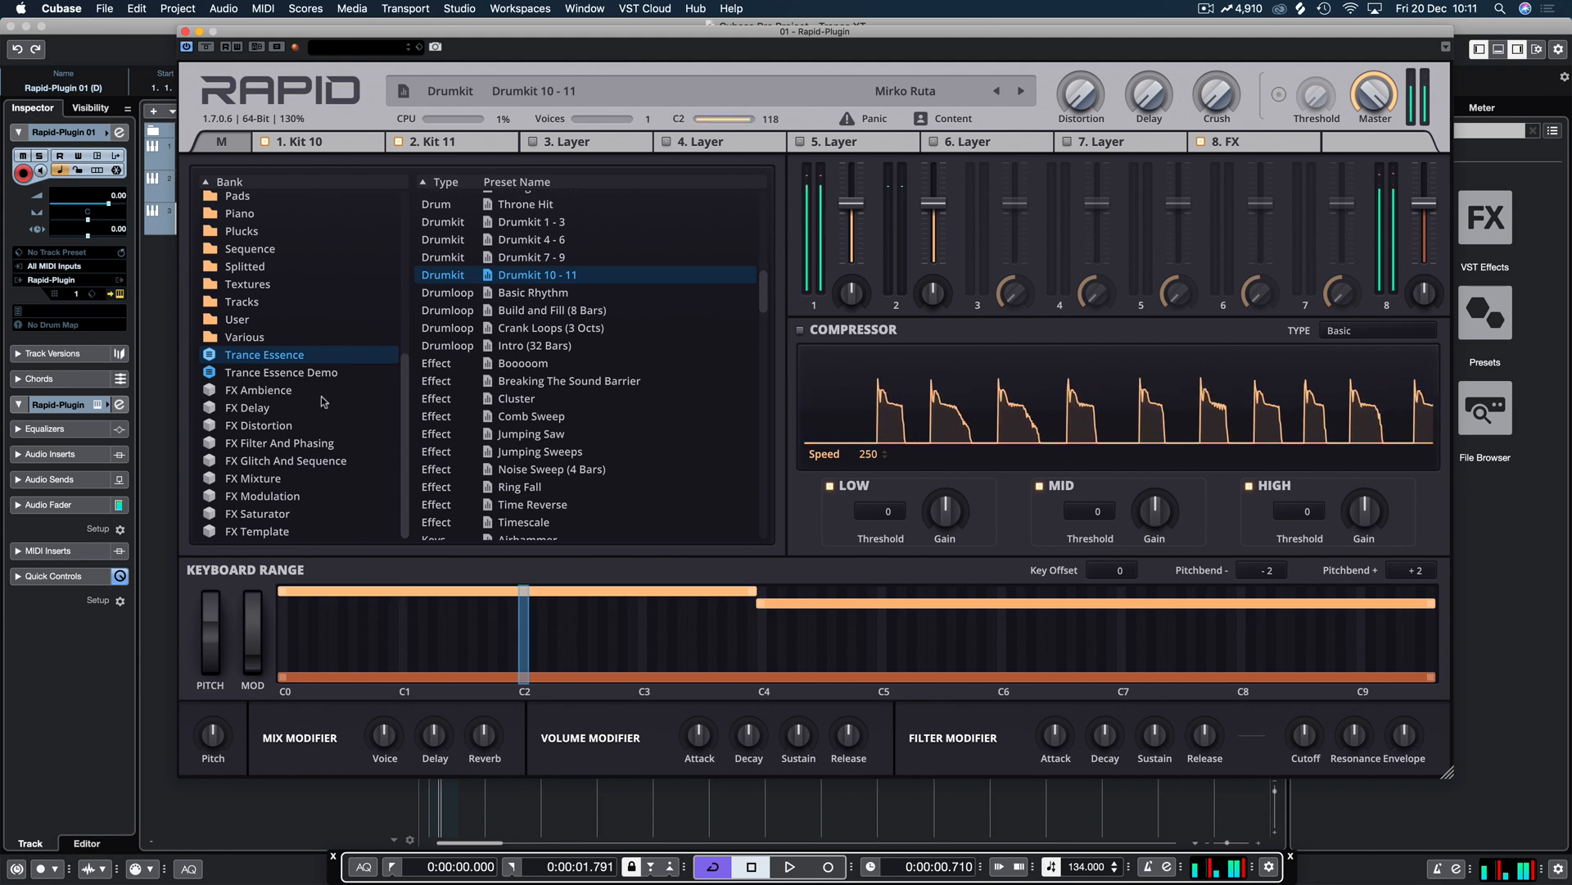
left_click(186, 32)
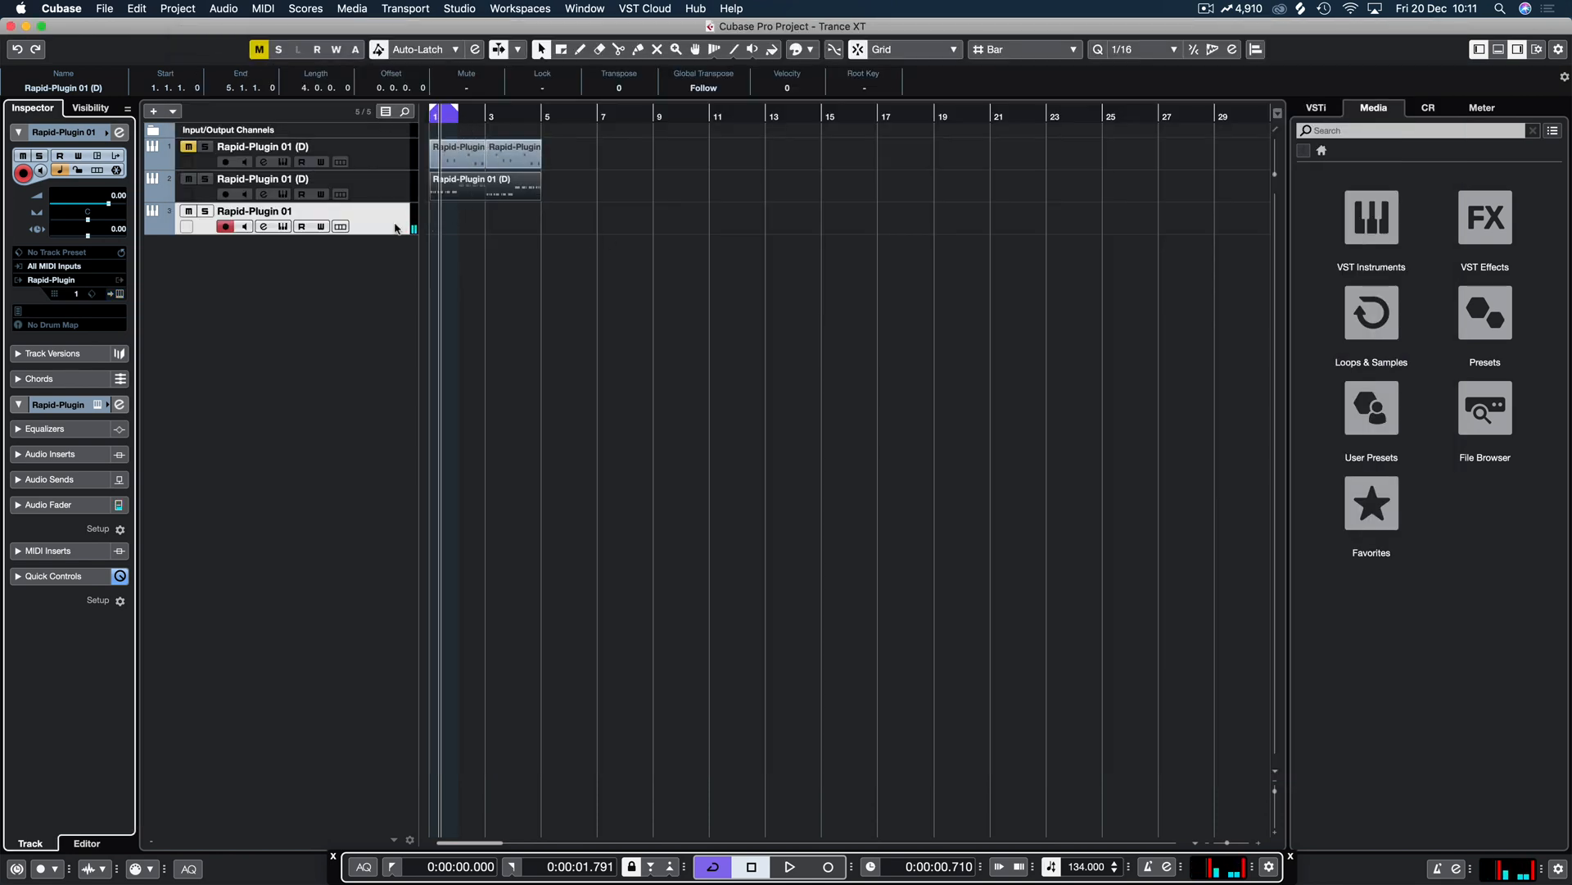
Step: Record C1 kick hits in bar 1 on the drum track with the metronome on, and open the part in the Key Editor
left_click(789, 867)
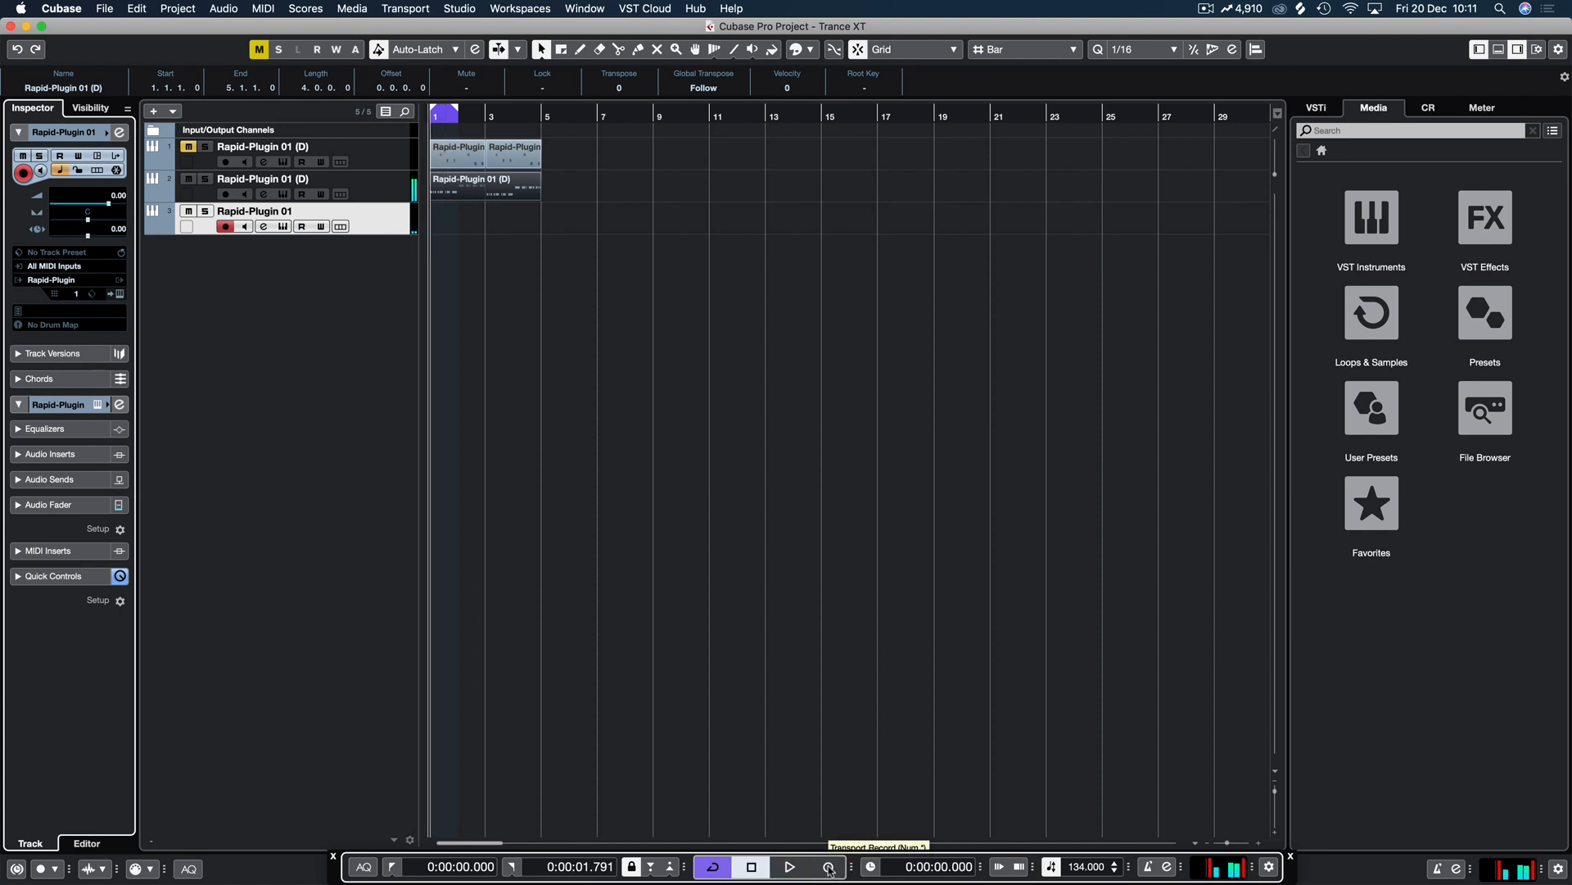
left_click(830, 866)
key("c")
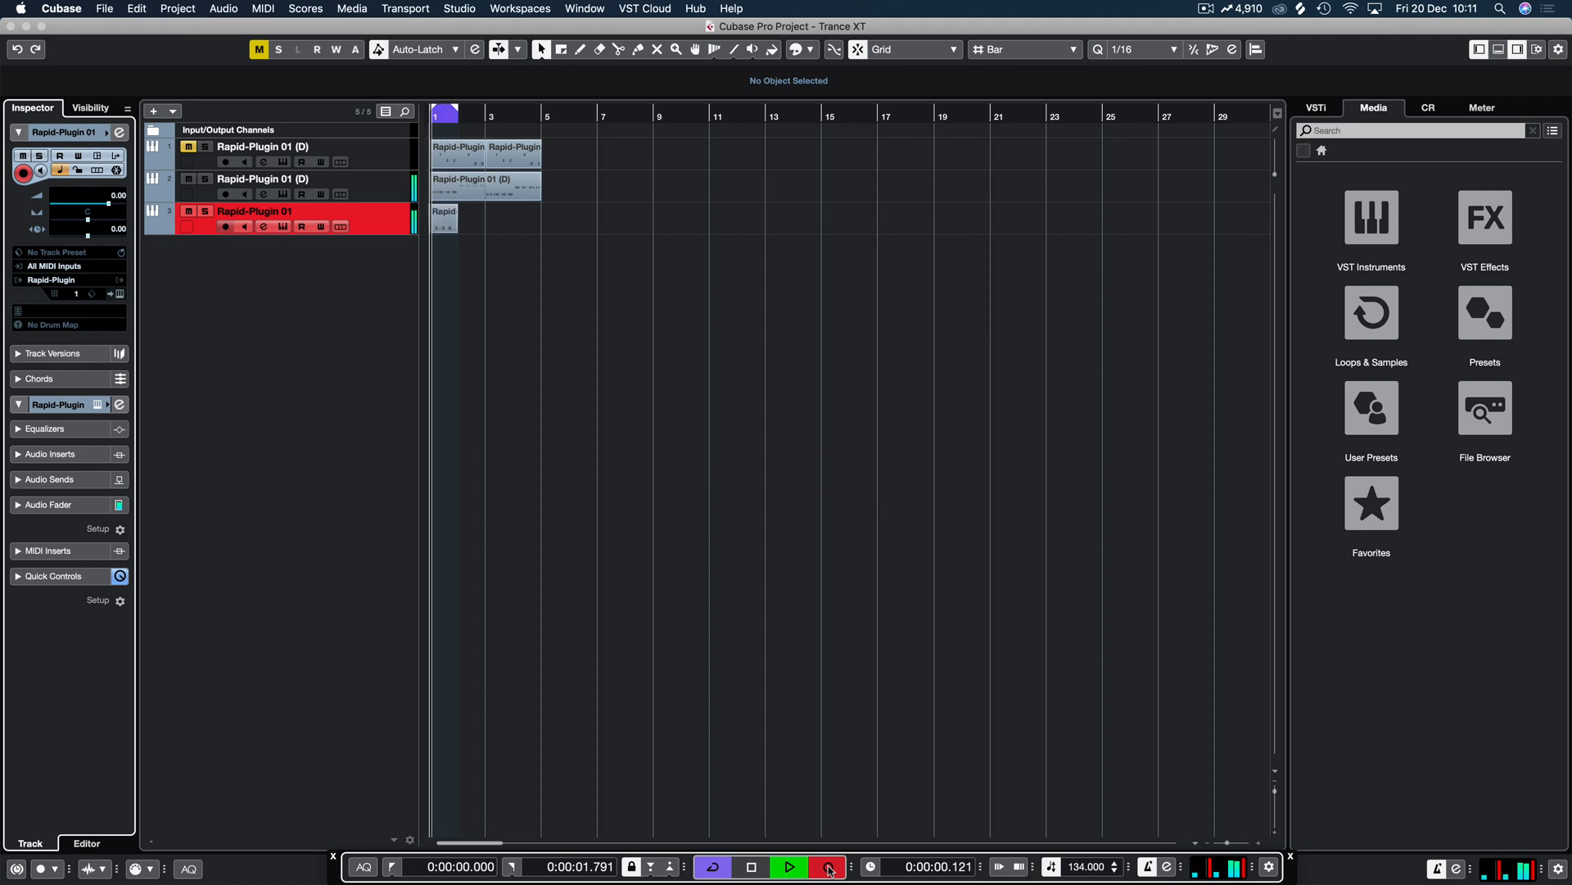
key("space")
key("Return")
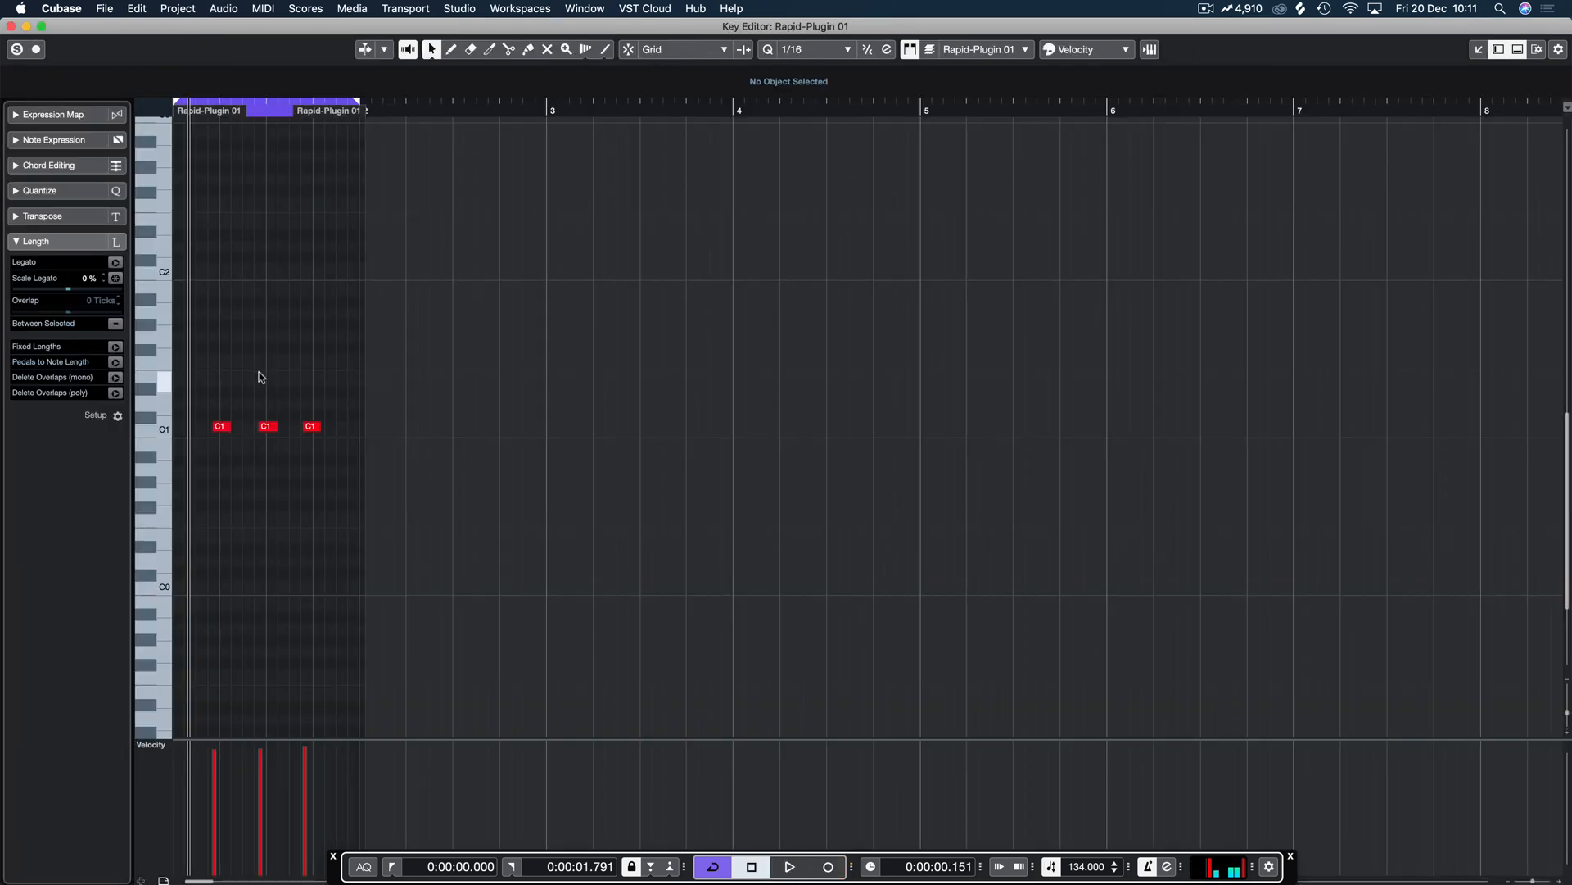
Step: Arrange four C1 kick notes on the four beats of bar 1 and return to the project
left_click_drag(221, 427, 188, 430)
left_click_drag(347, 398, 229, 426)
left_click(380, 355)
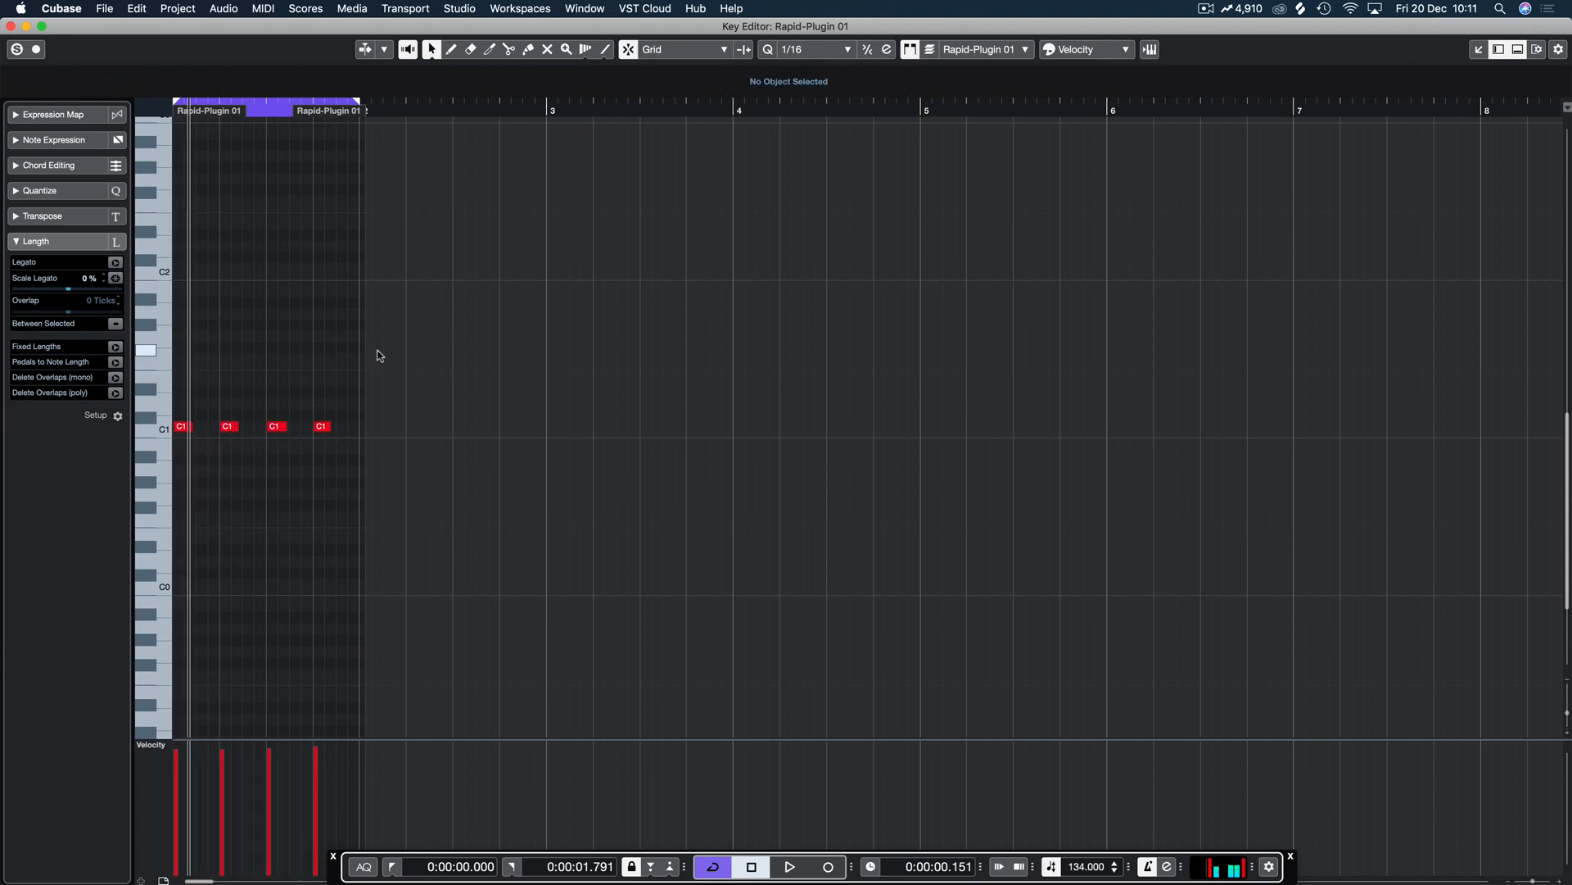
left_click_drag(360, 100, 345, 120)
key("Return")
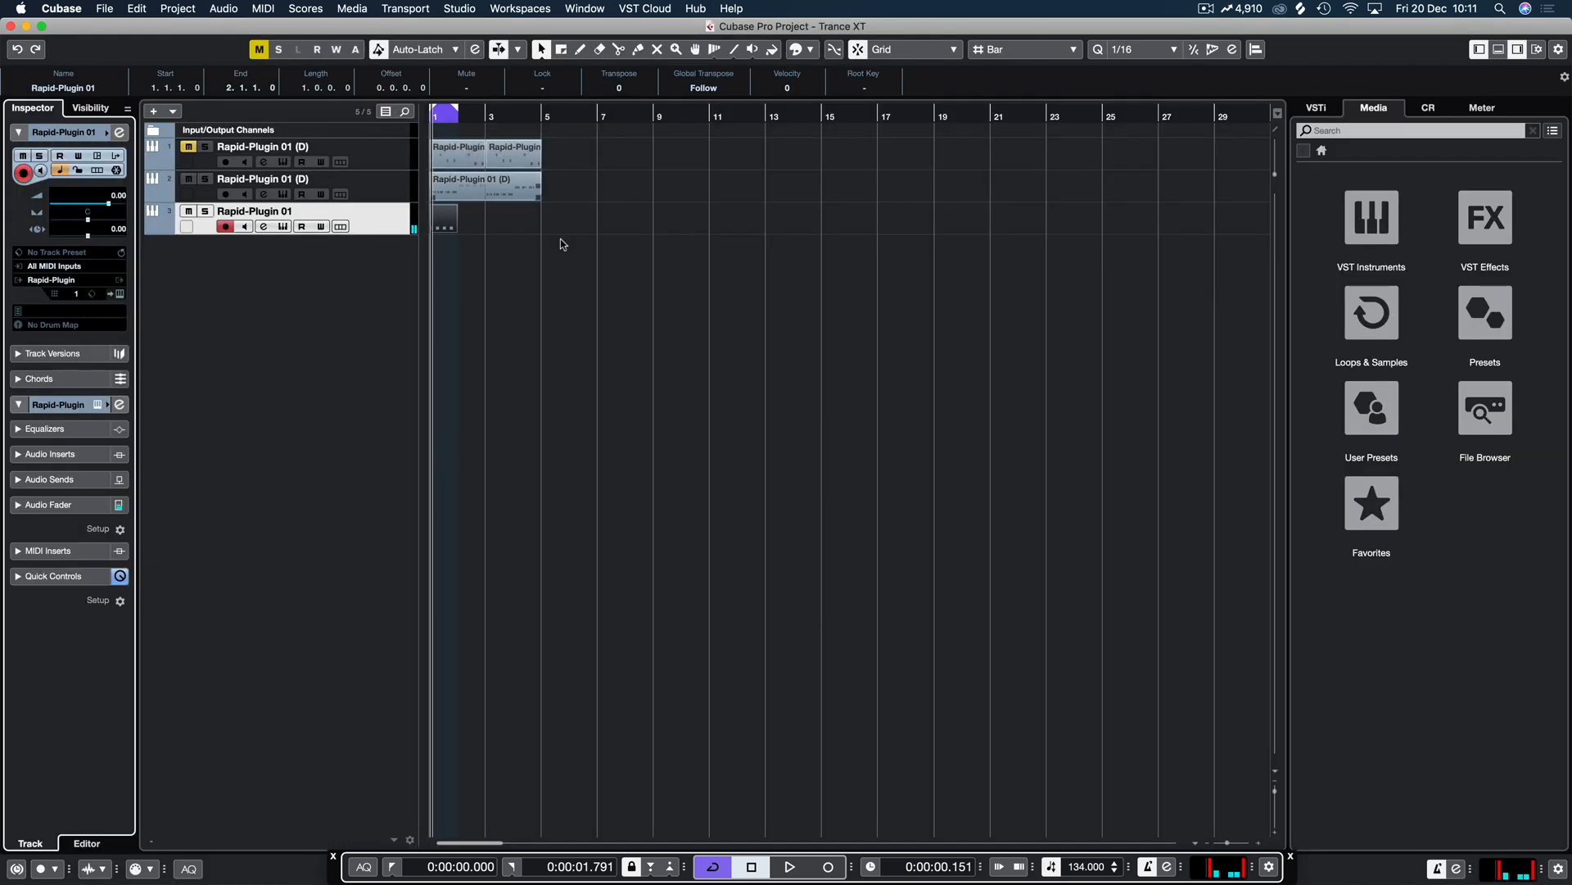
Step: Play the one-bar loop and duplicate the kick part three times to fill bars 1 to 4
left_click(434, 226)
key("space")
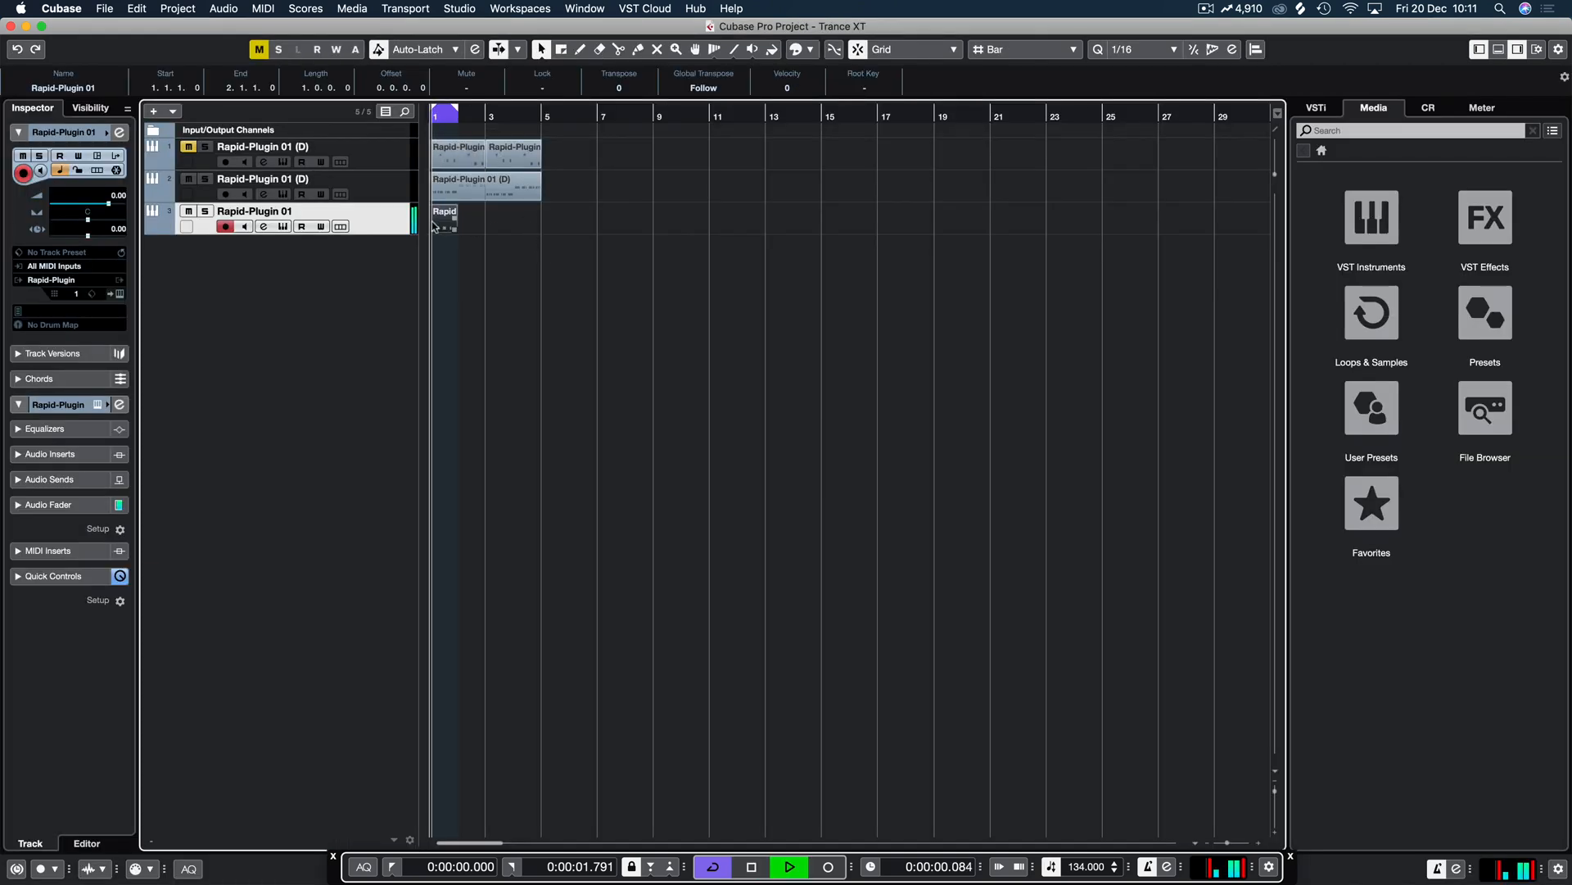
left_click(508, 220)
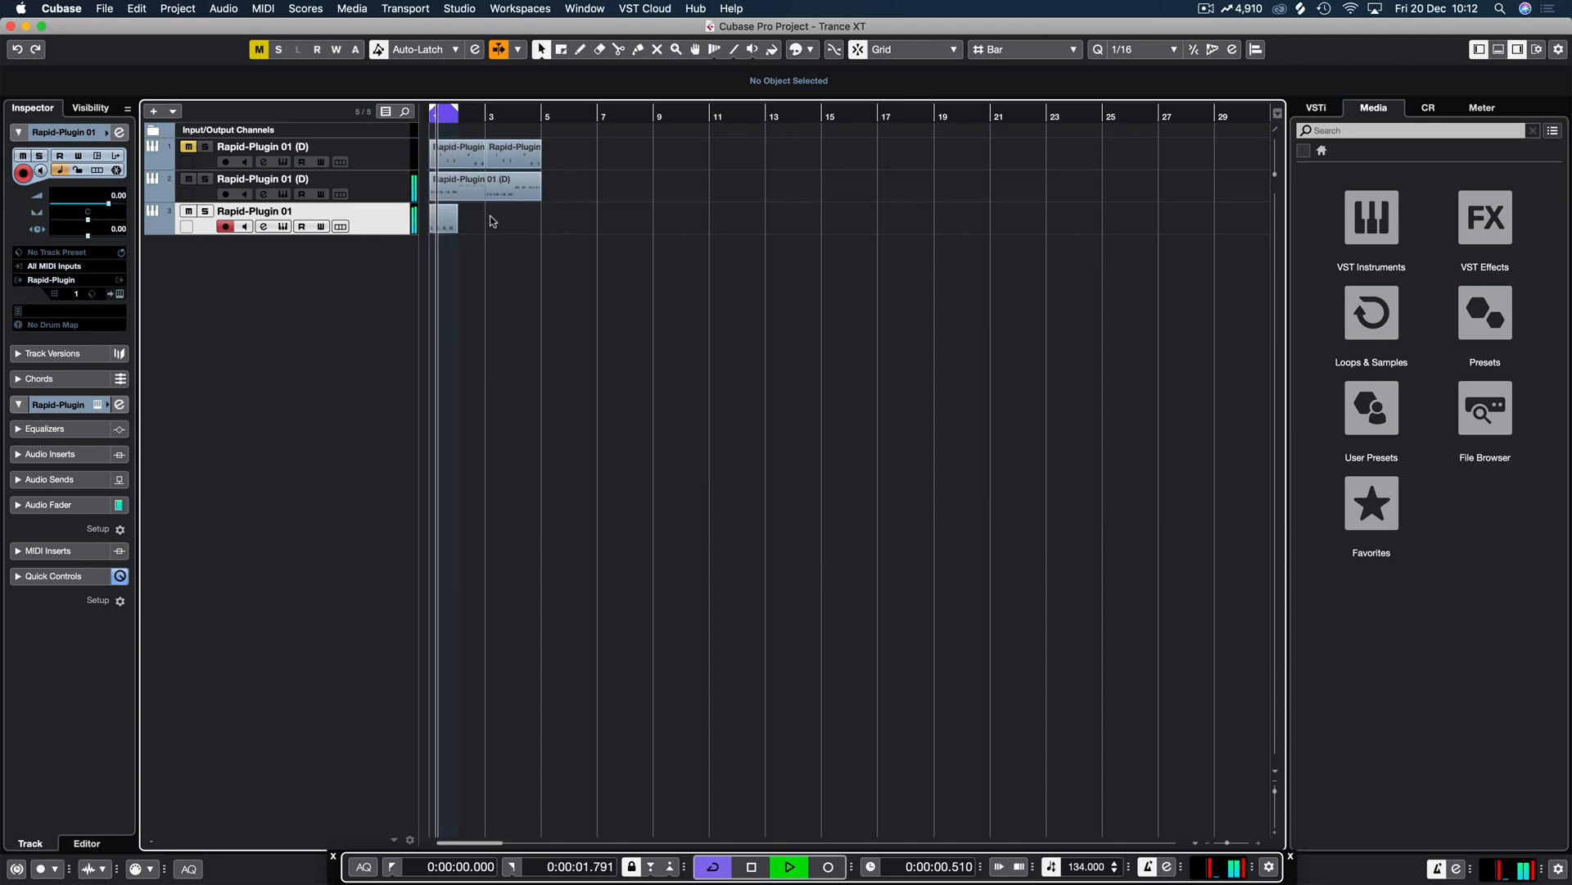
left_click(446, 220)
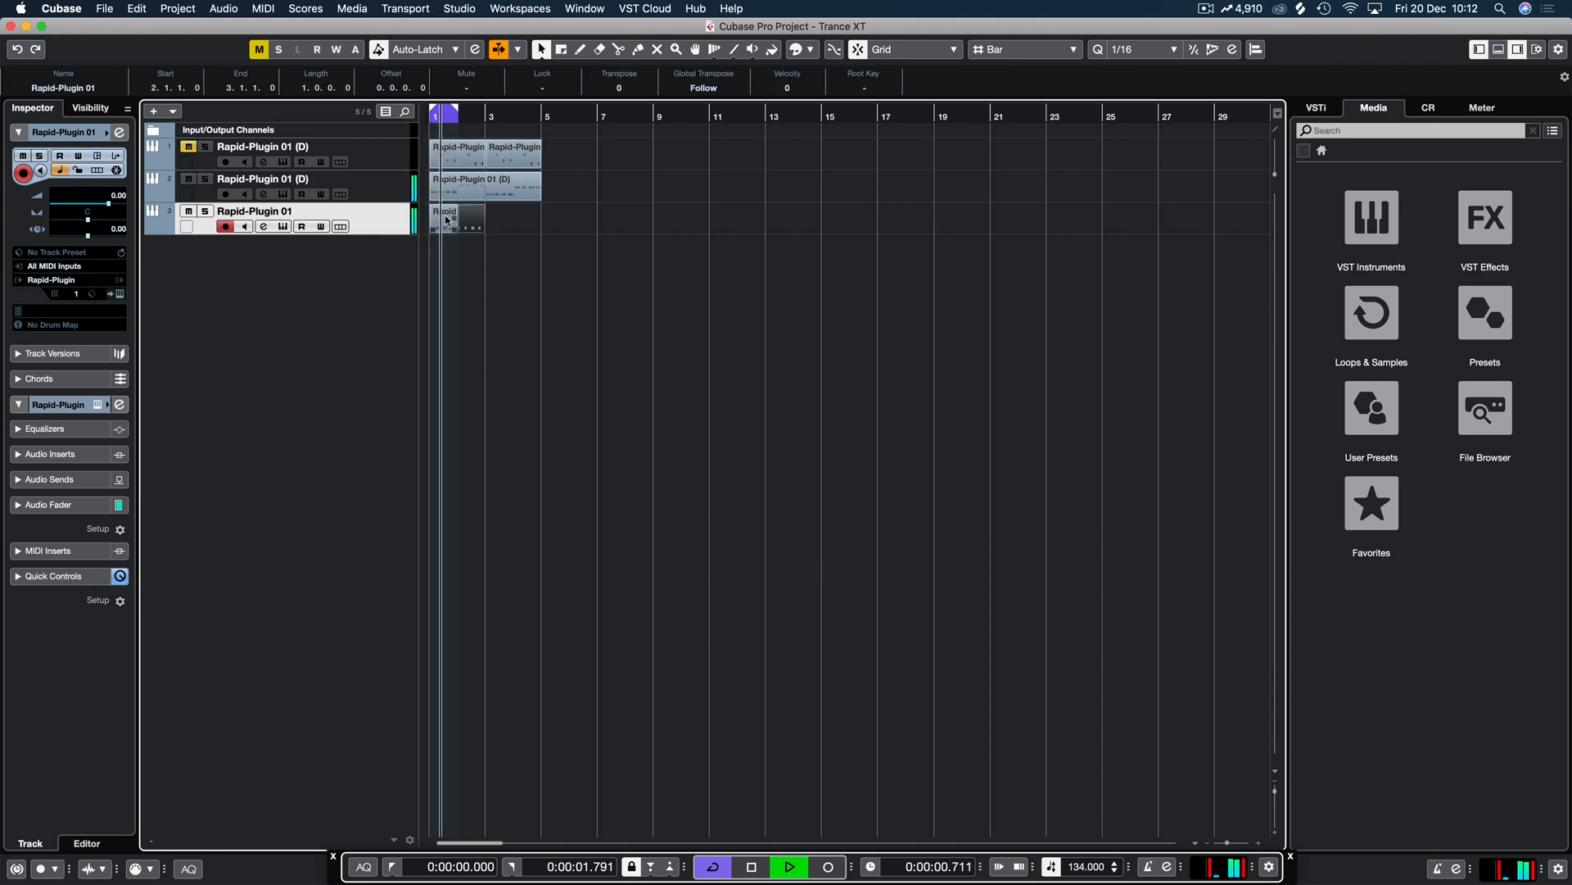
key("super+d")
key("super+d")
key("super+d")
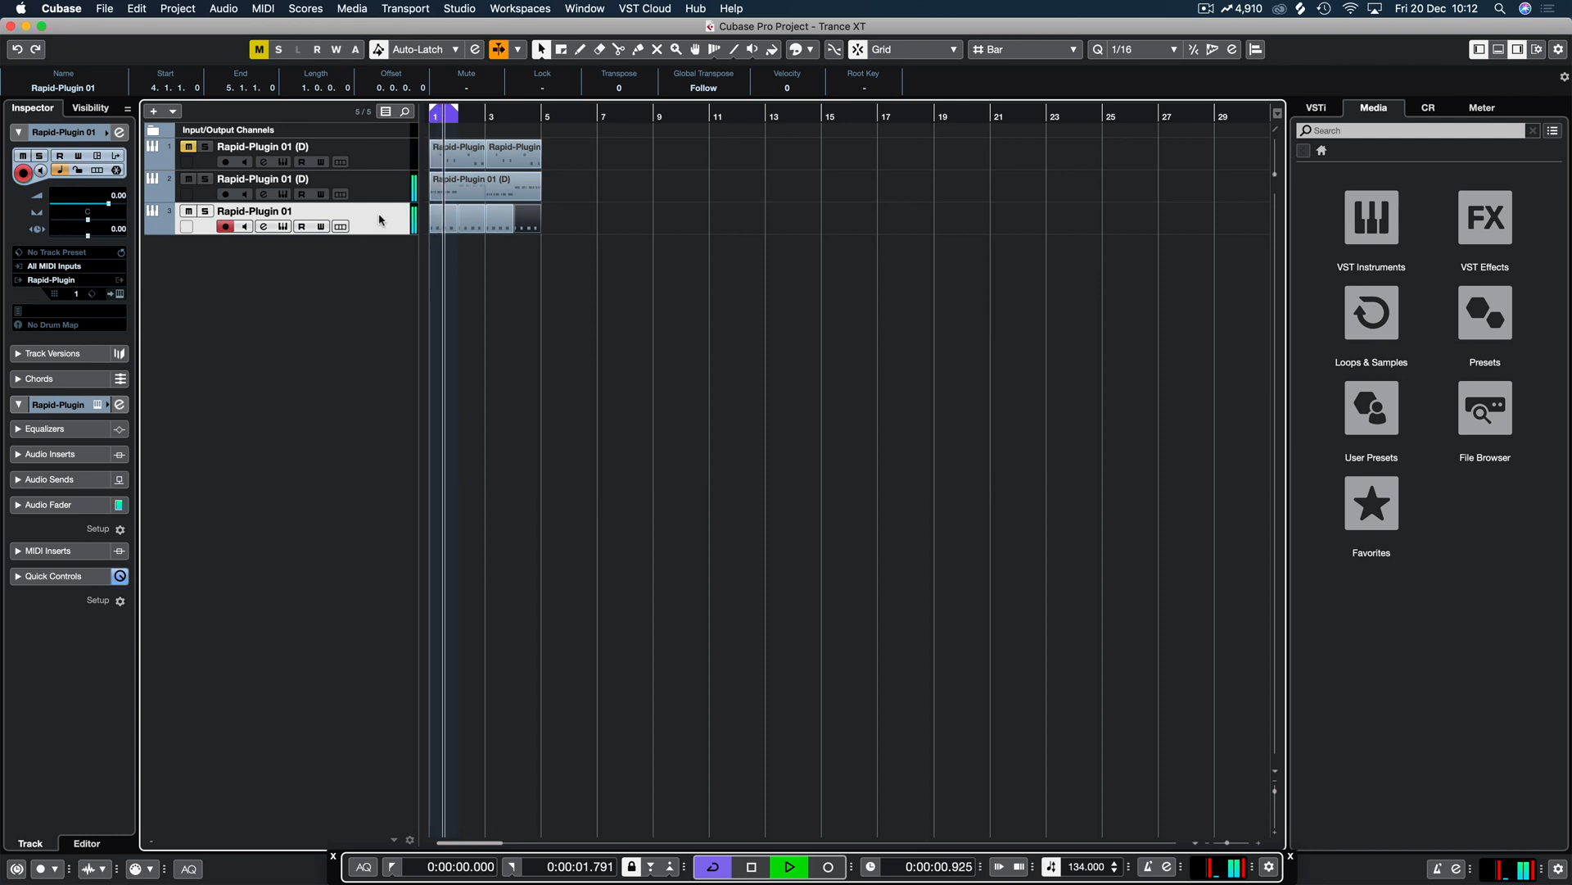
Step: Stop playback and add a Sidechain effect in the sixth effect slot of the bass track's Blood Brothers preset
left_click(393, 193)
key("space")
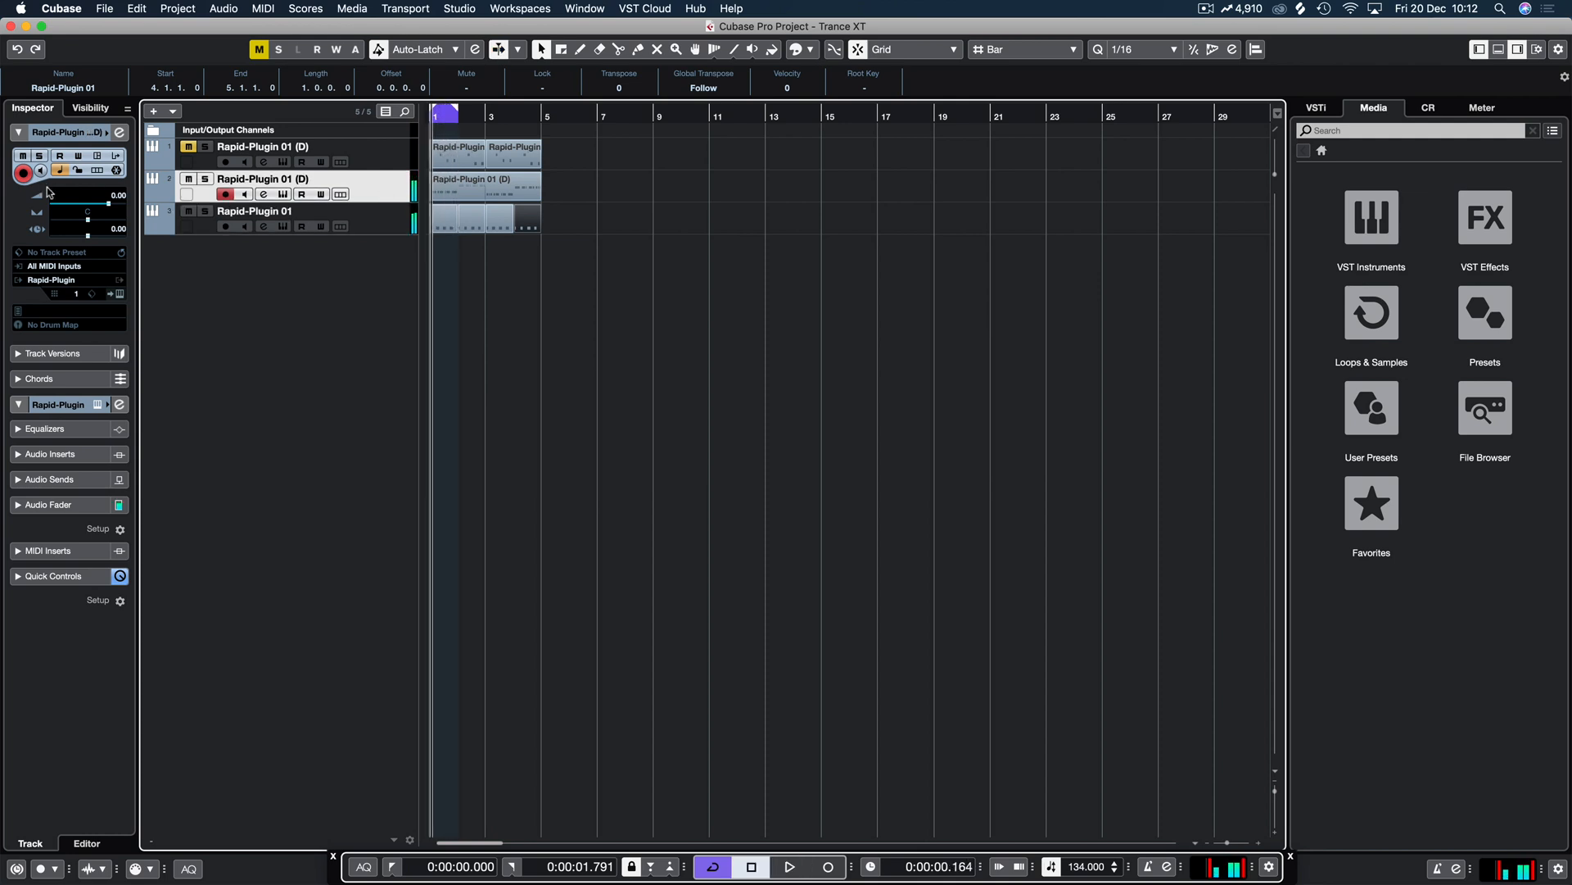
left_click(119, 295)
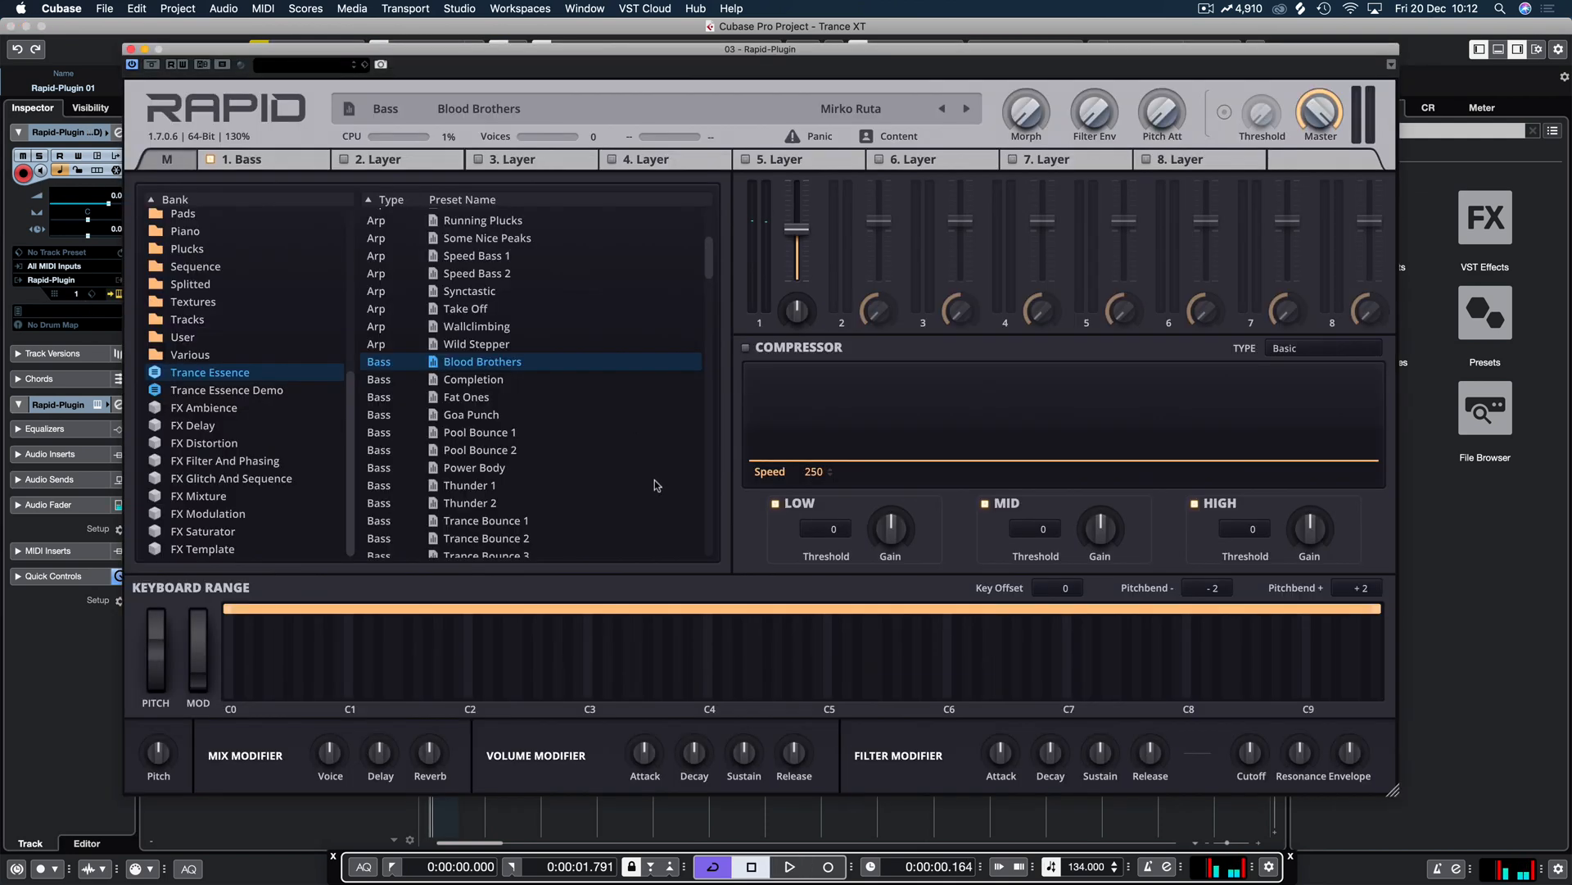
left_click(246, 159)
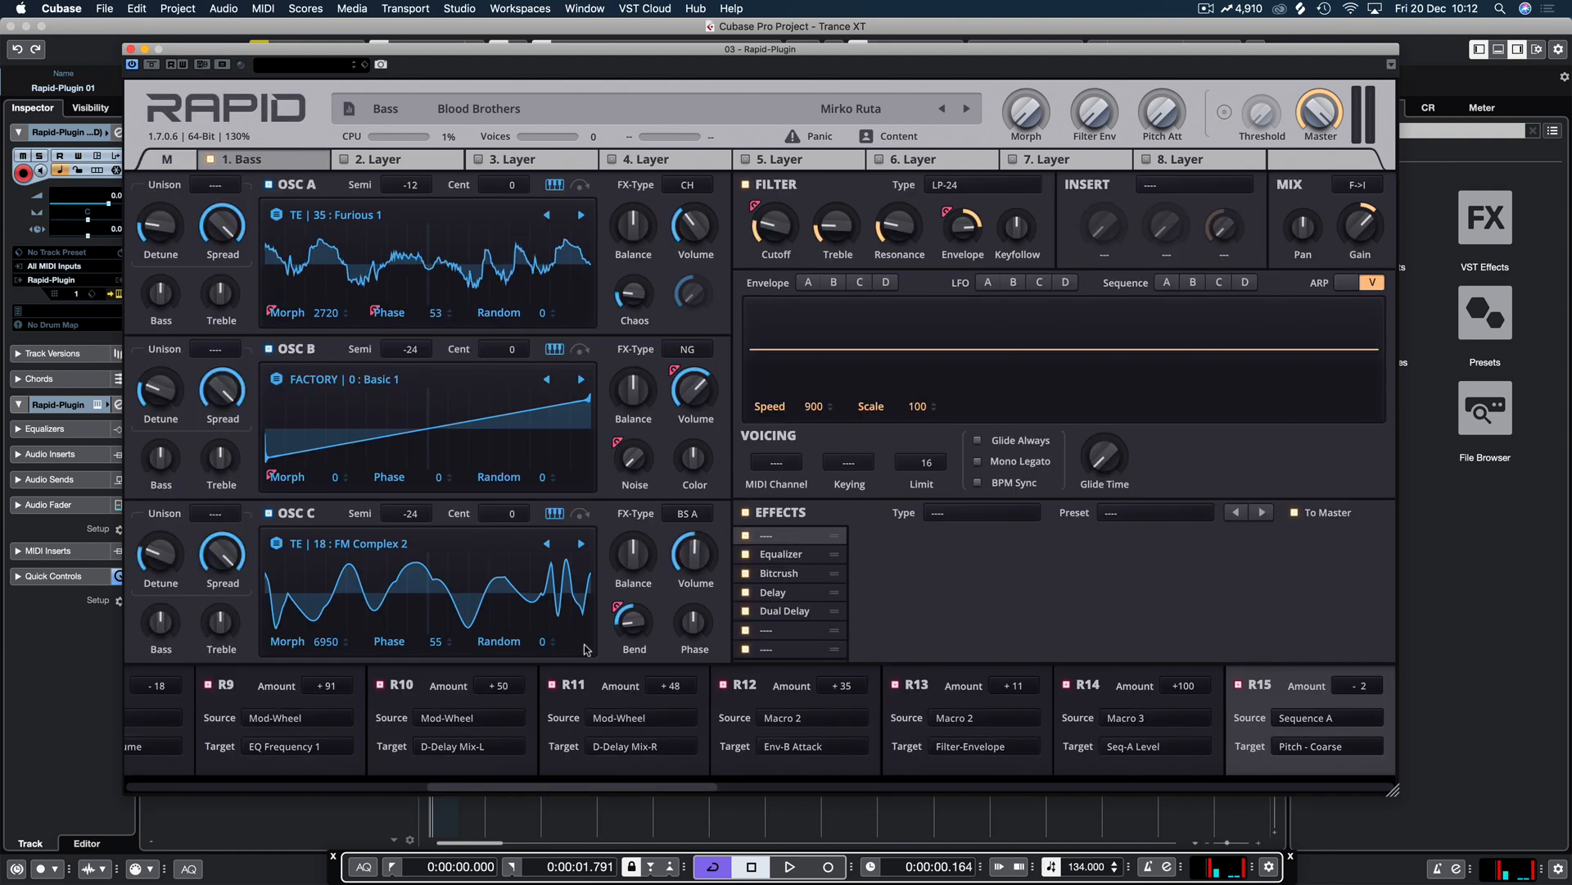
left_click(979, 512)
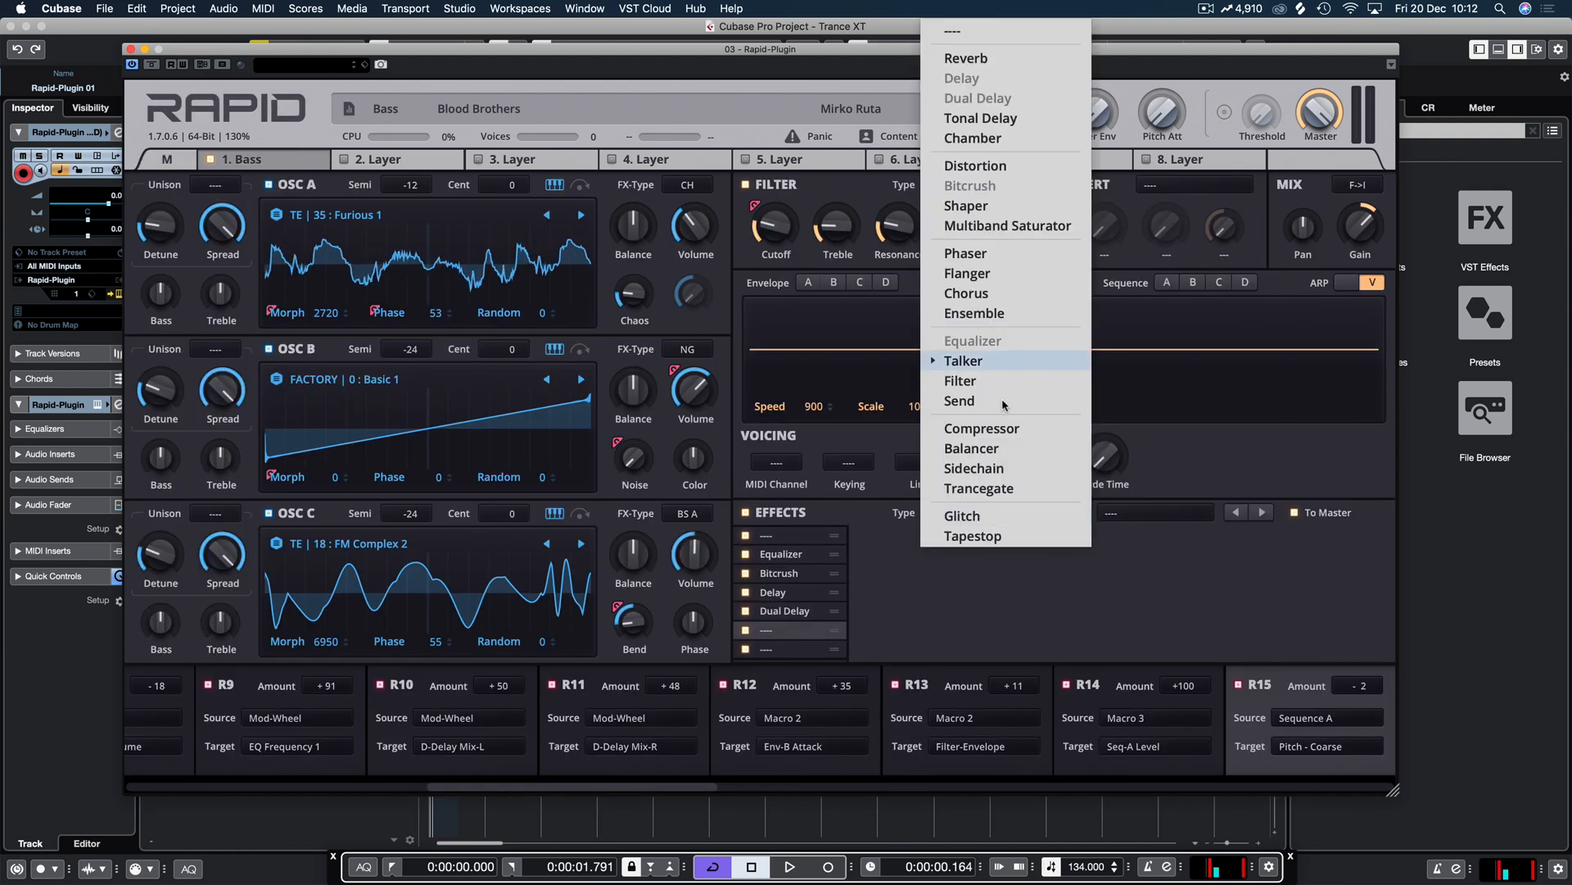
left_click(974, 467)
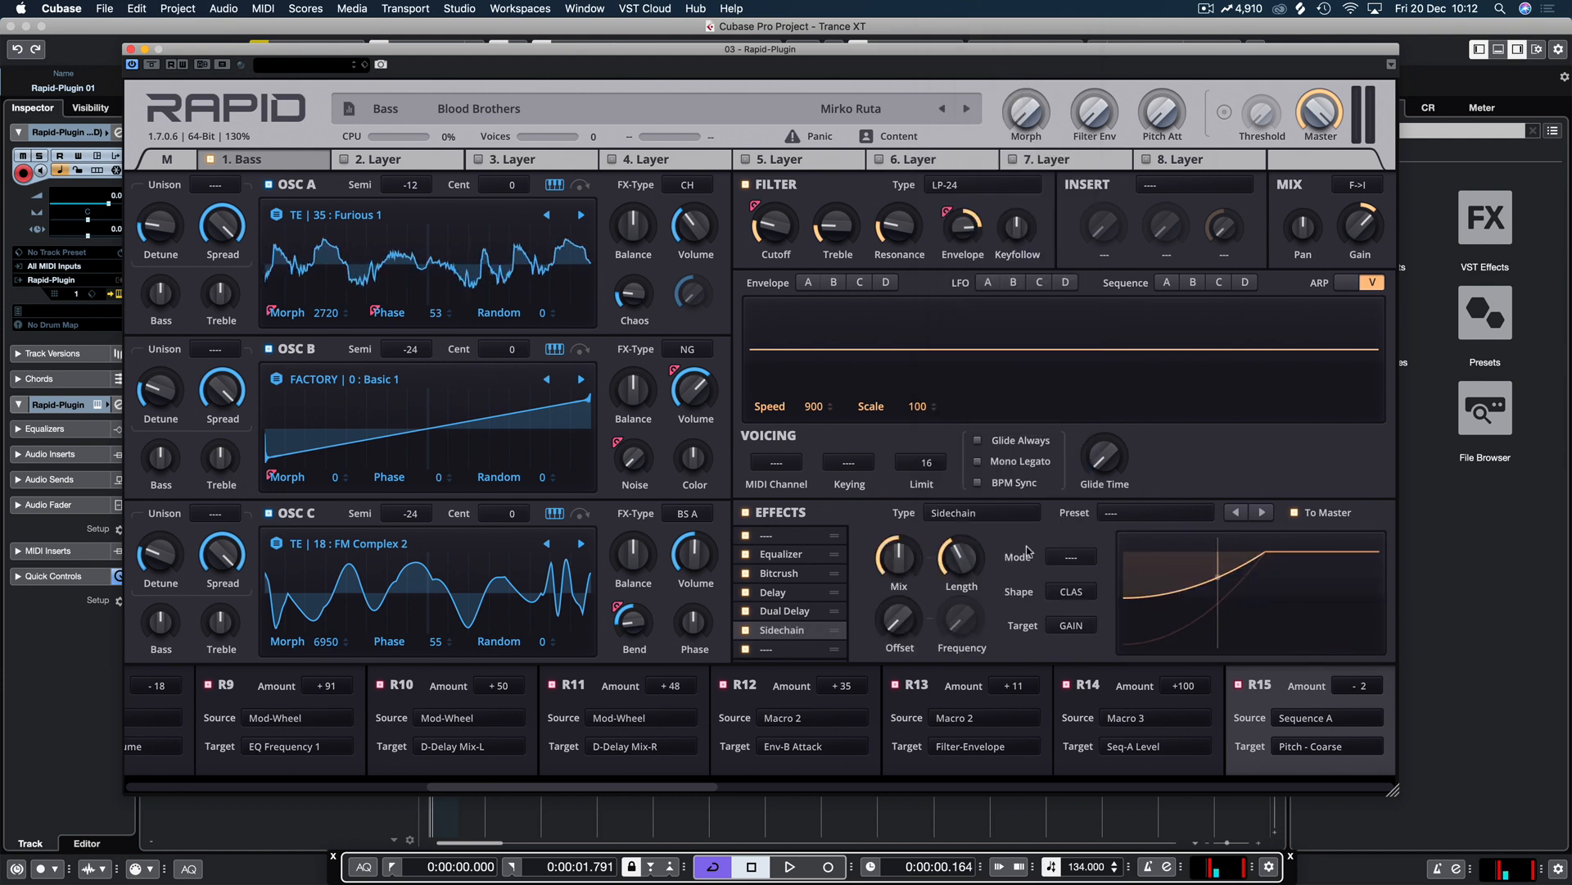
Step: Keep the Sidechain's retrigger mode at None, set its shape to Soft Curve, and view the curve target options
left_click(1093, 556)
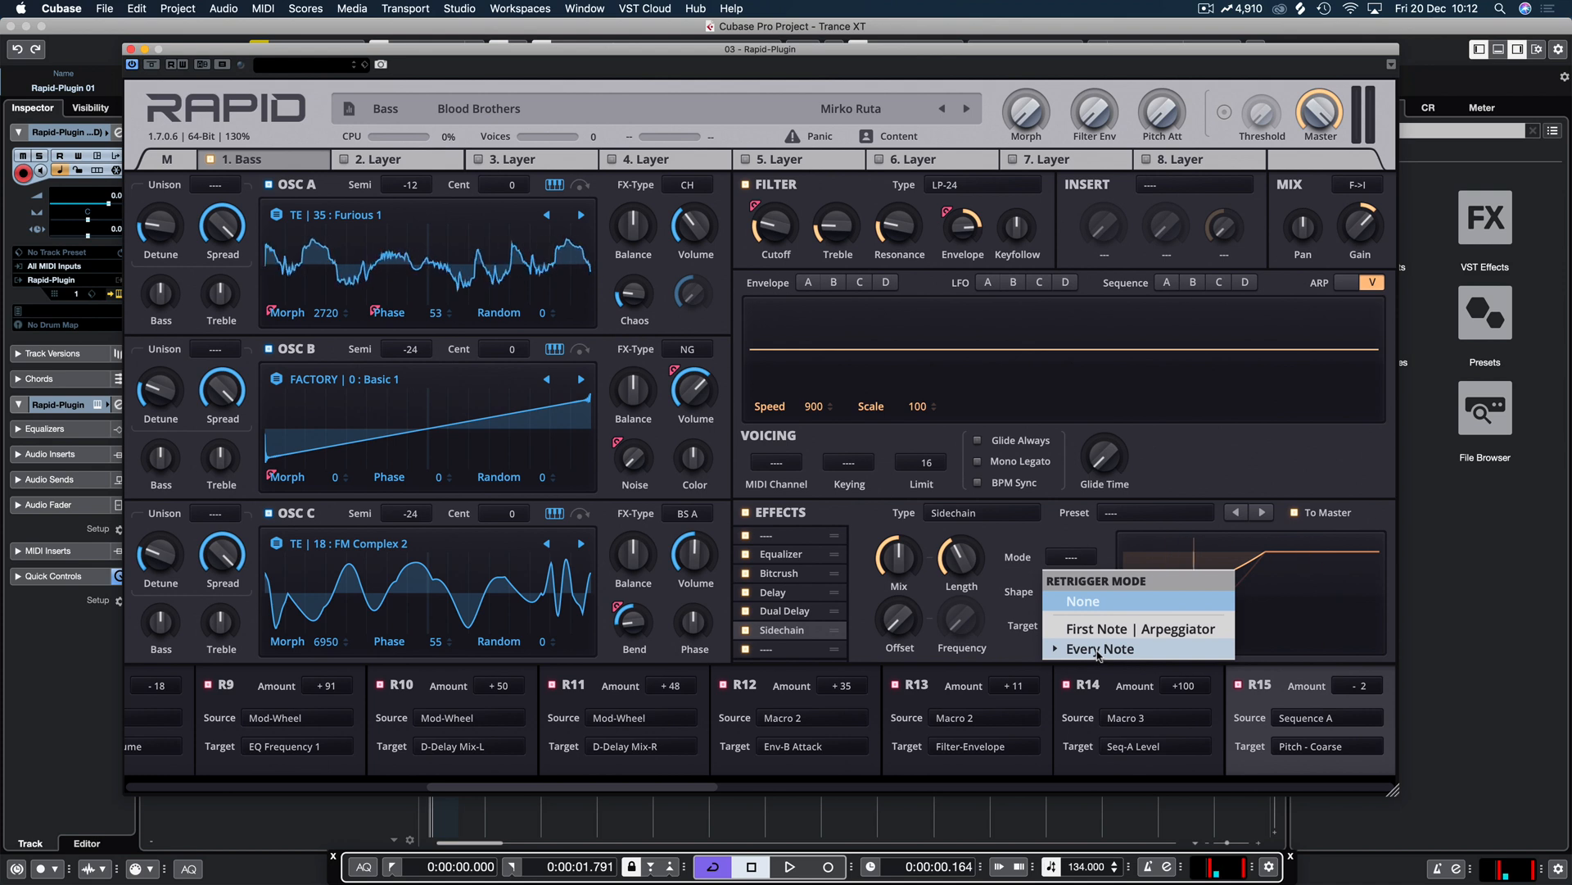
left_click(1082, 602)
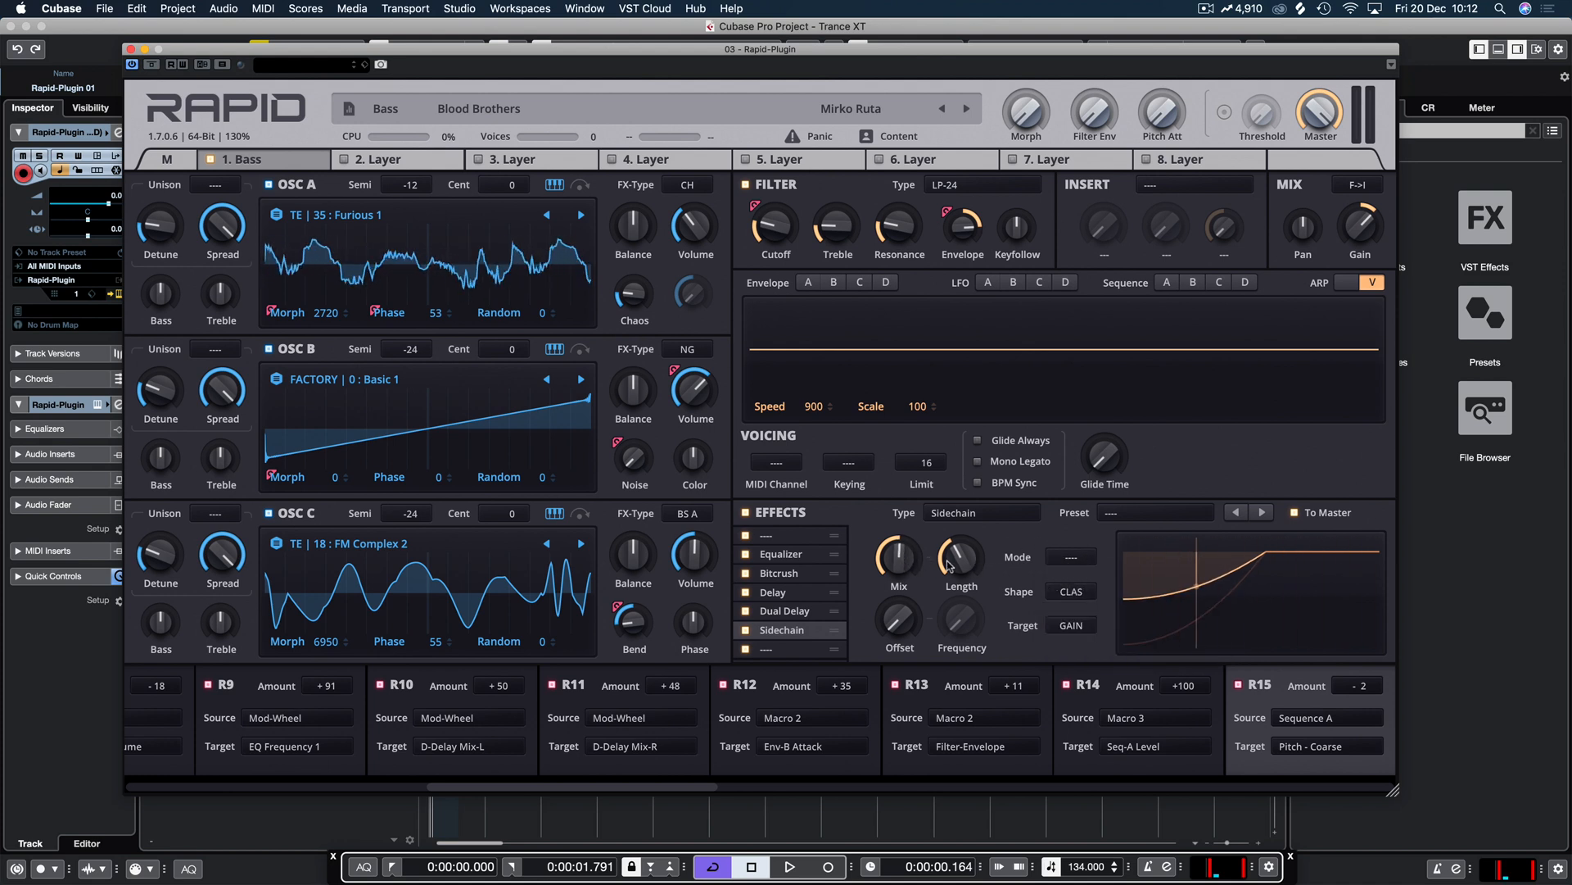
left_click(1080, 591)
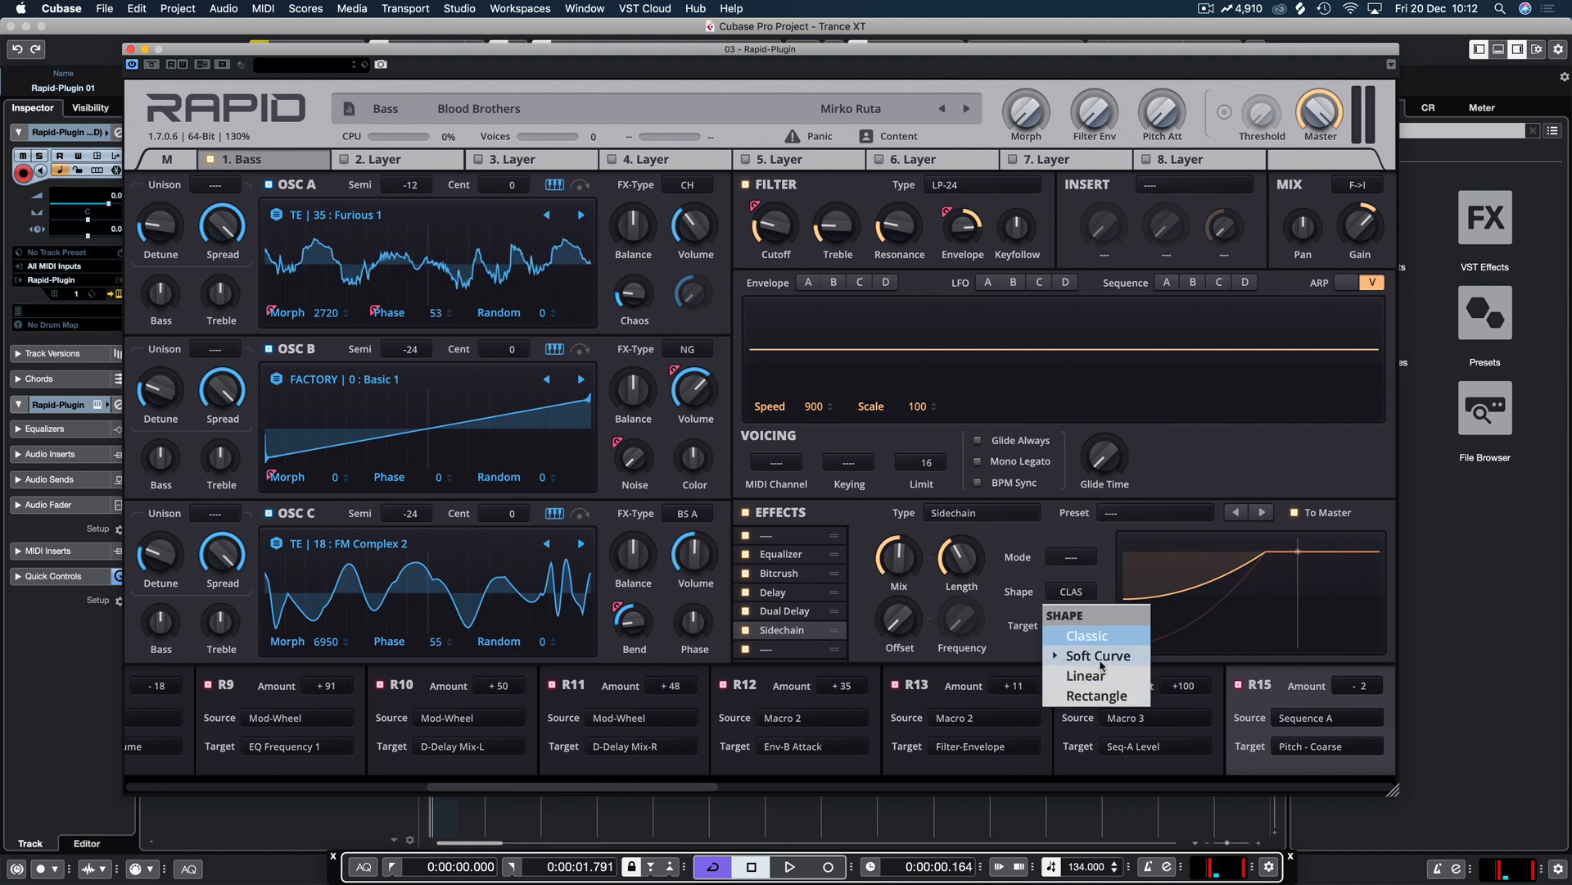
left_click(1101, 660)
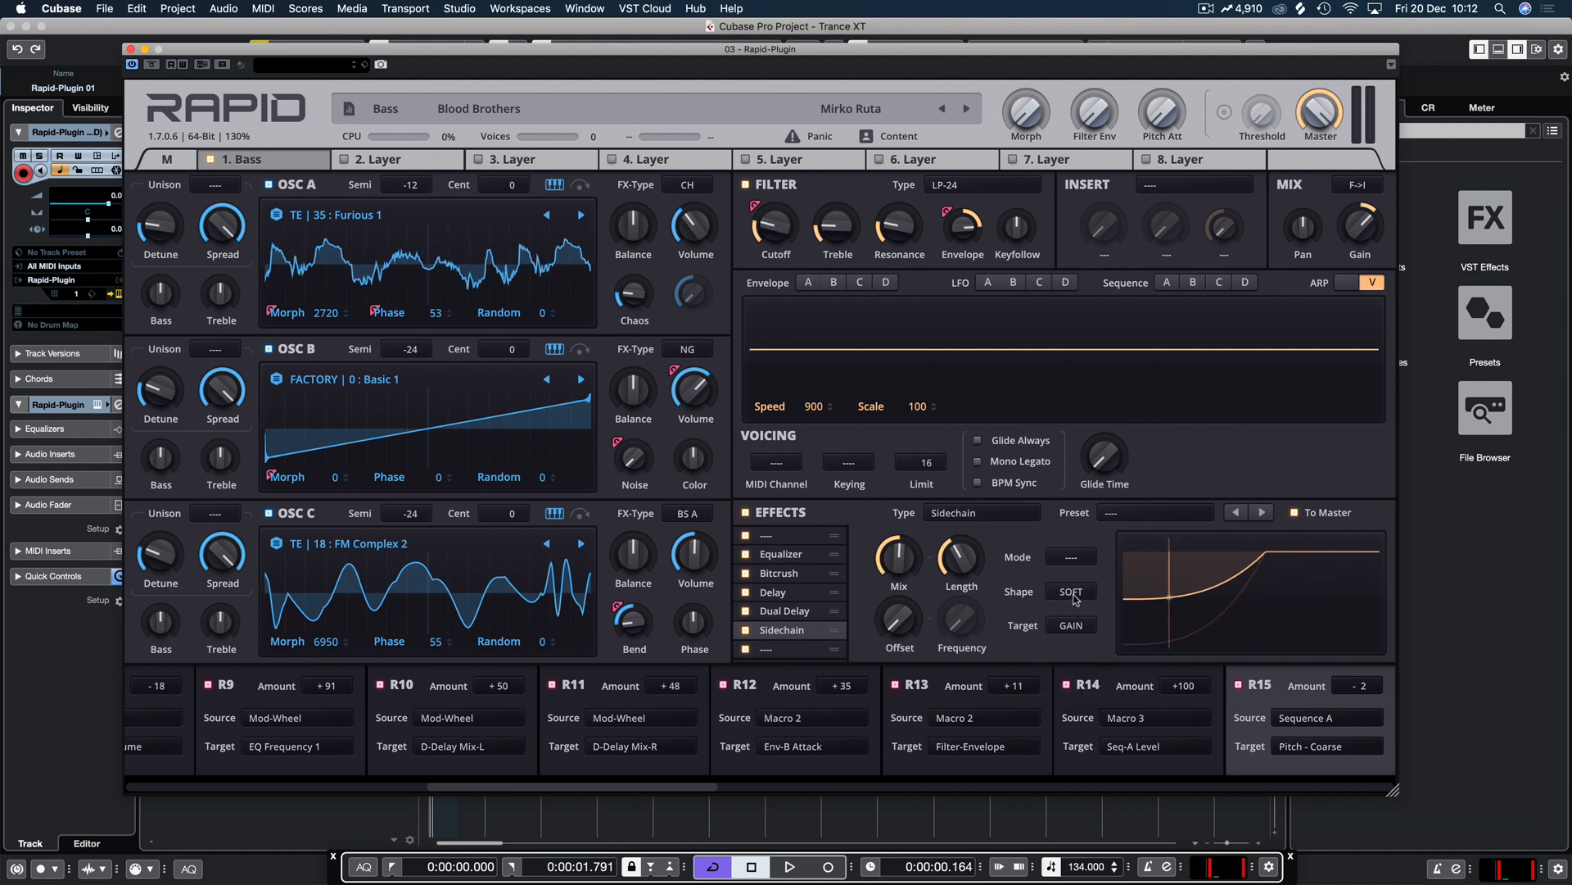
left_click(1071, 591)
left_click(1069, 609)
left_click(1071, 625)
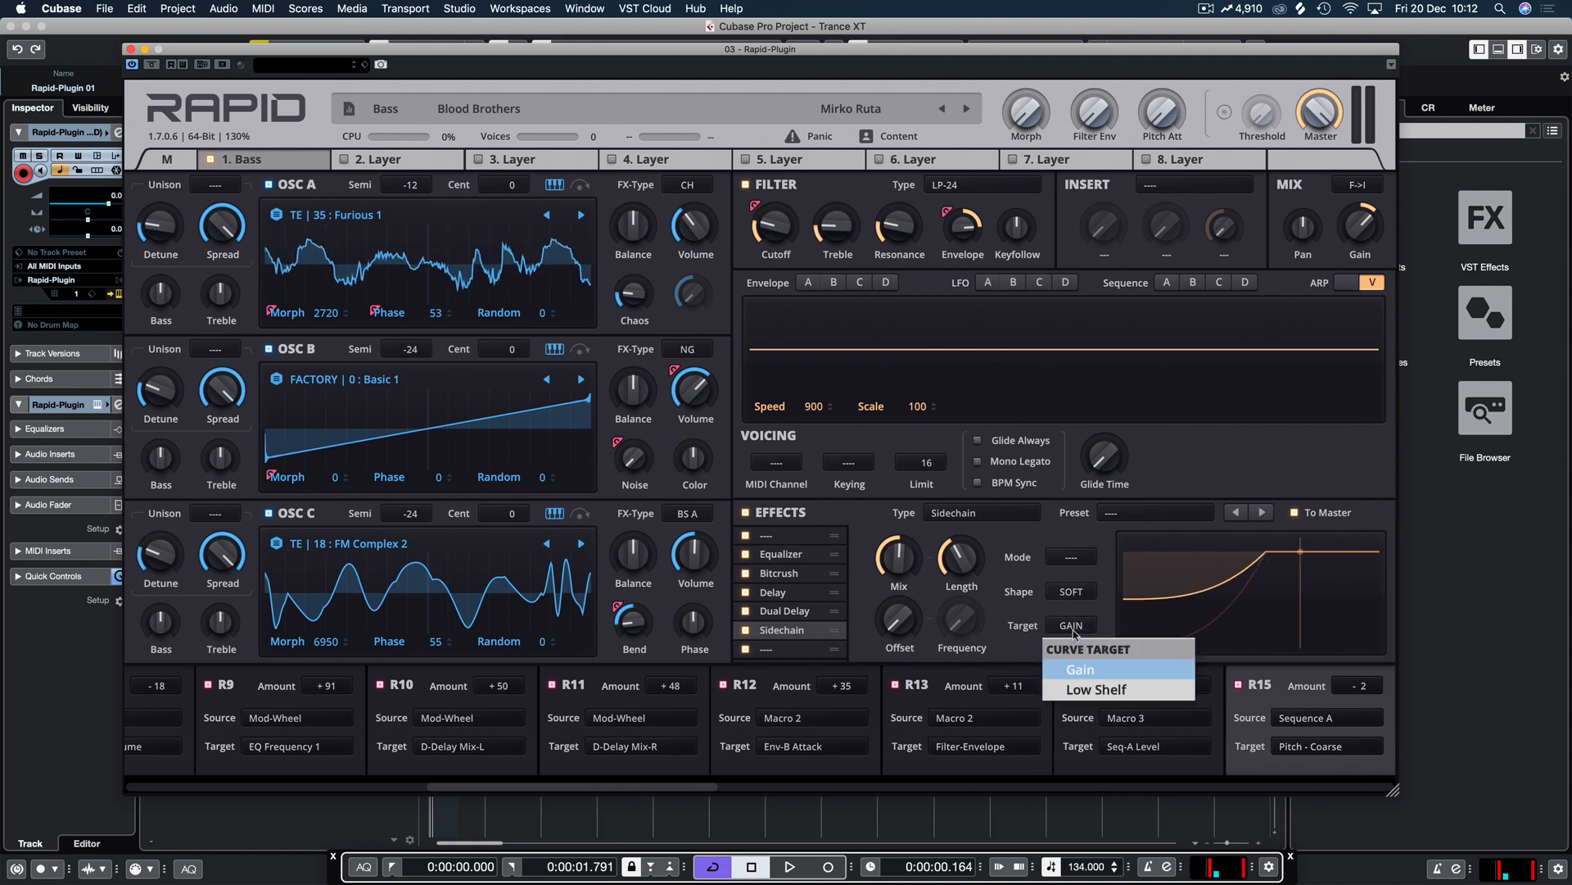
Step: Bypass the bass Sidechain effect, clear it from its slot, and close the instrument window
left_click(1055, 515)
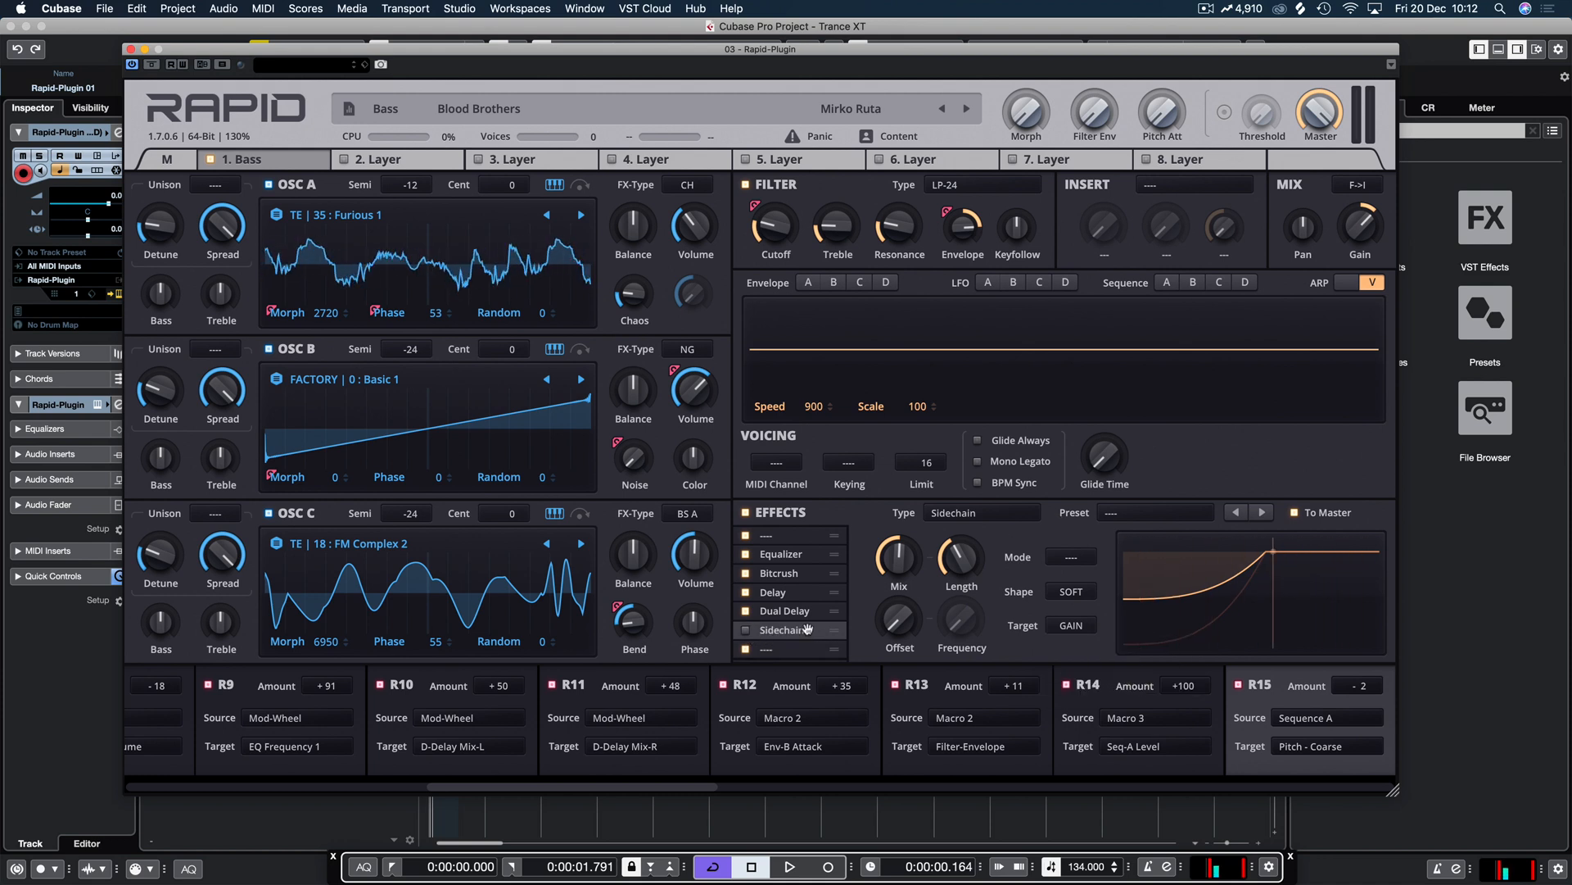
left_click(975, 514)
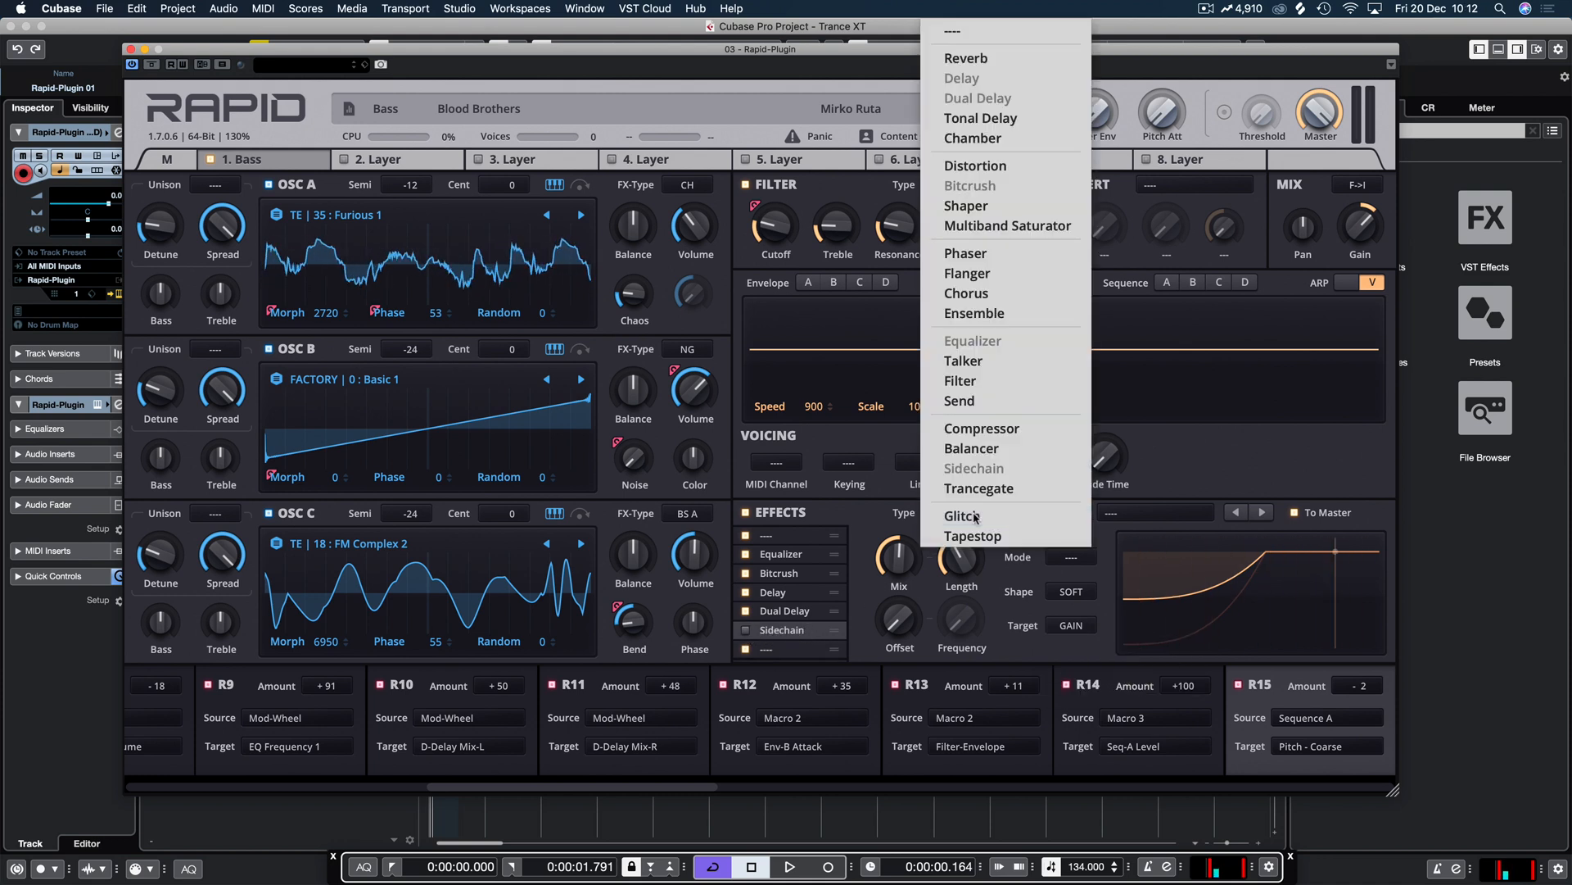
left_click(985, 32)
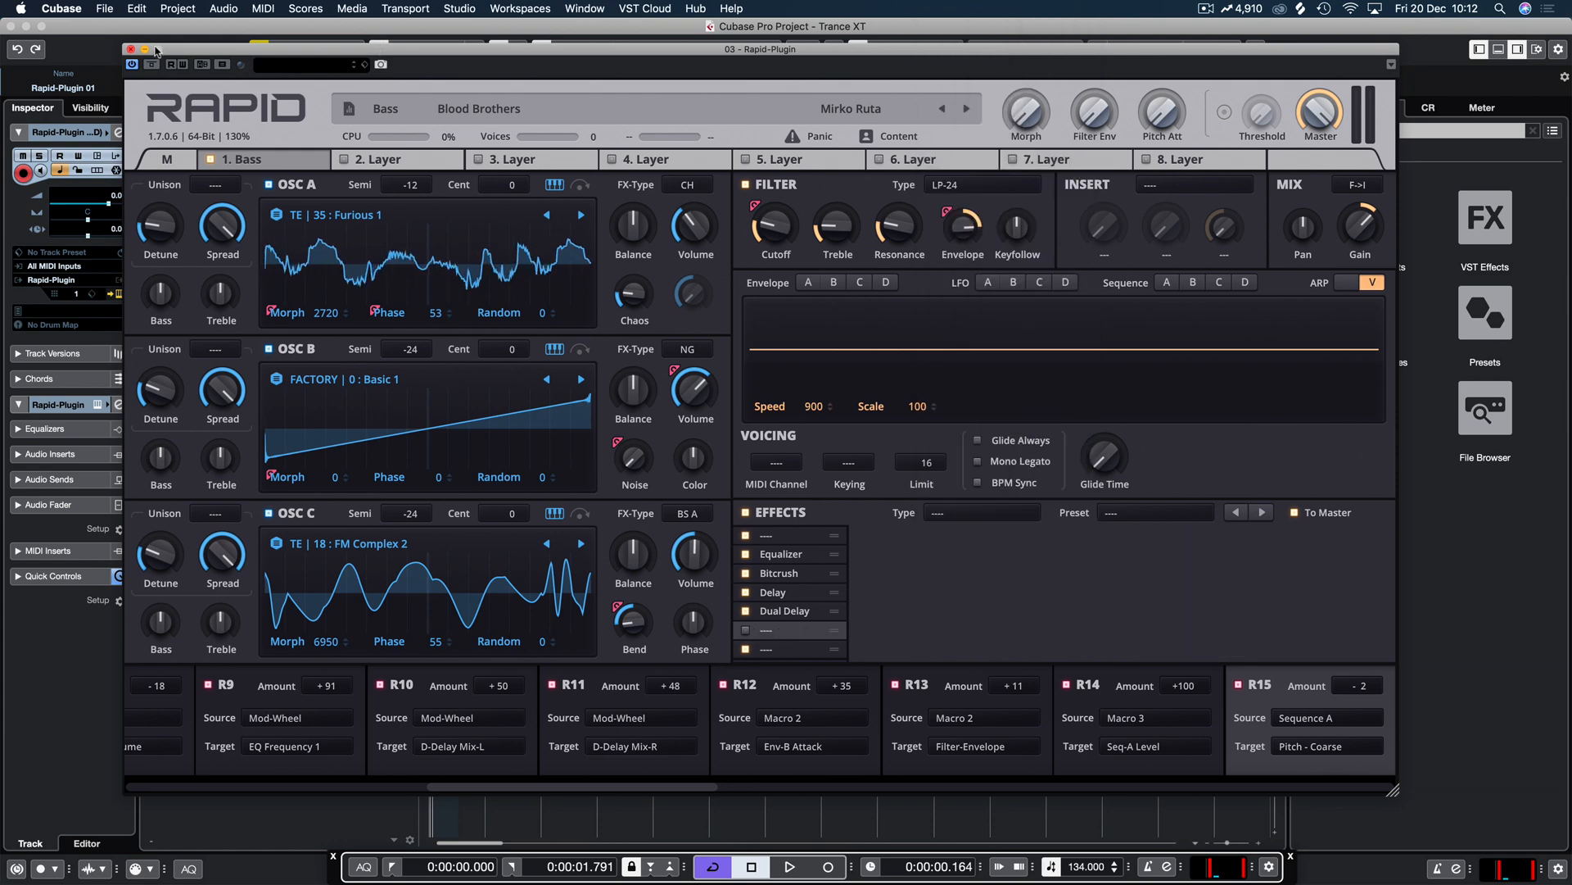
left_click(129, 49)
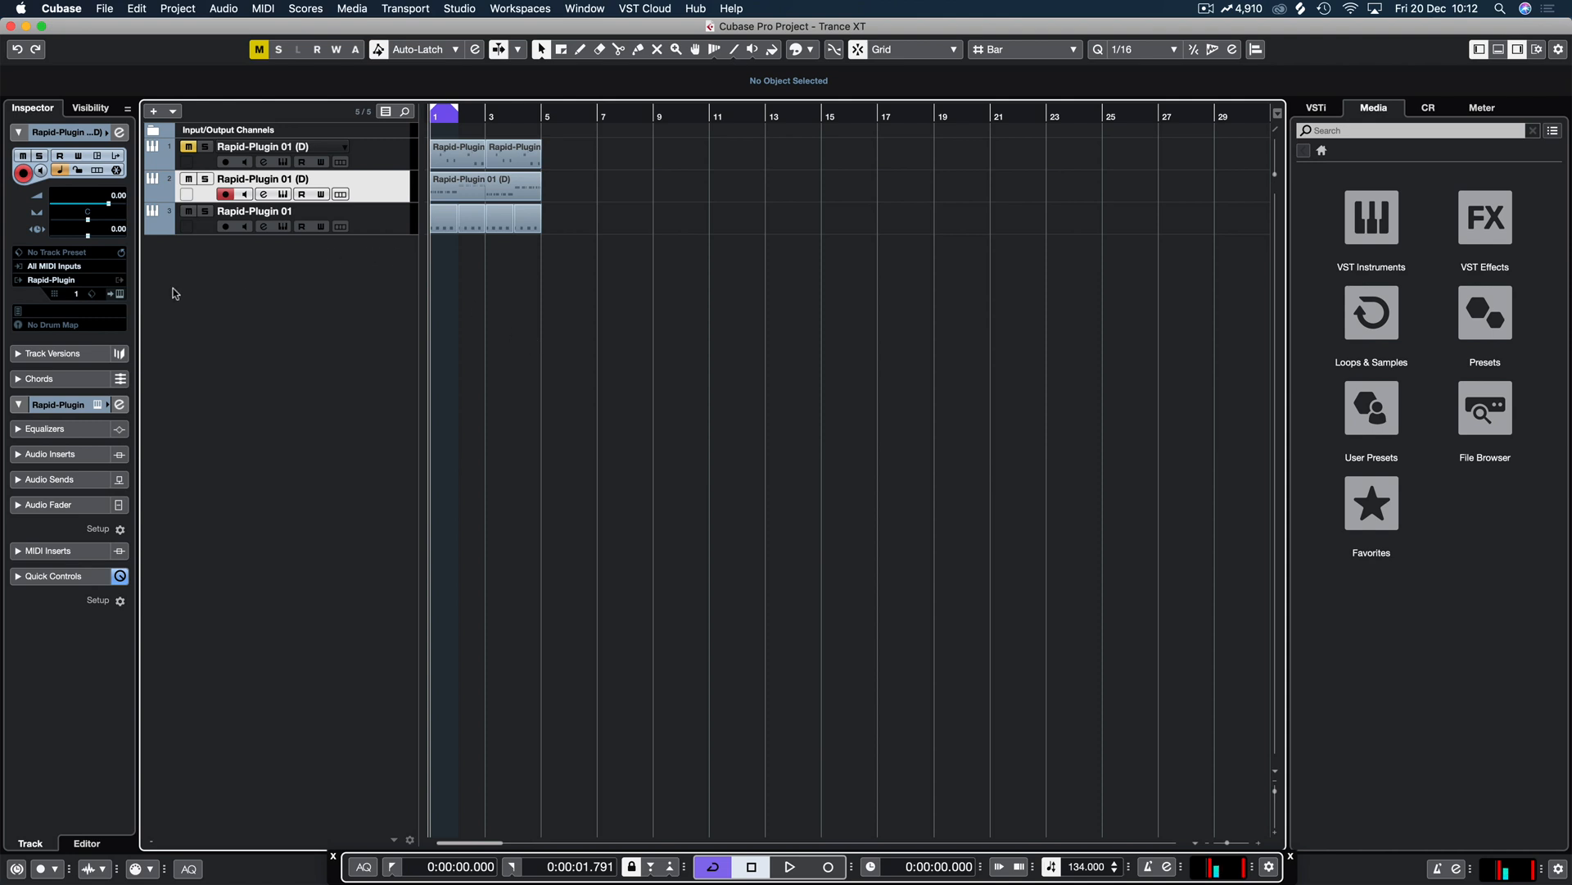
Step: Reopen the bass instrument, load Sidechain into the empty sixth effect slot, and apply its Classic preset
left_click(117, 293)
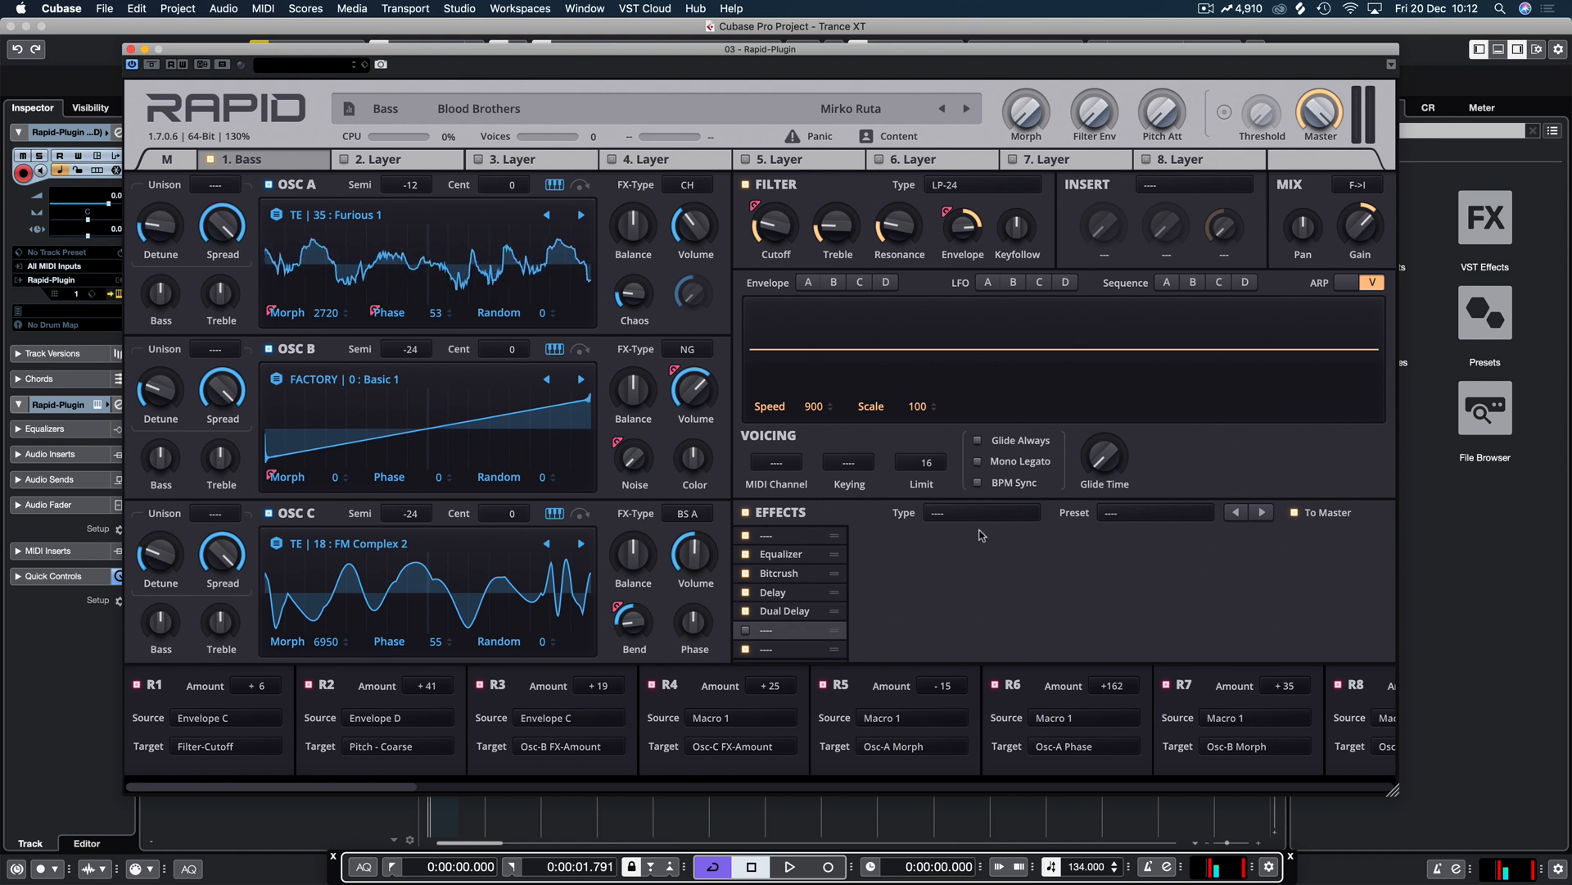
left_click(974, 513)
left_click(977, 474)
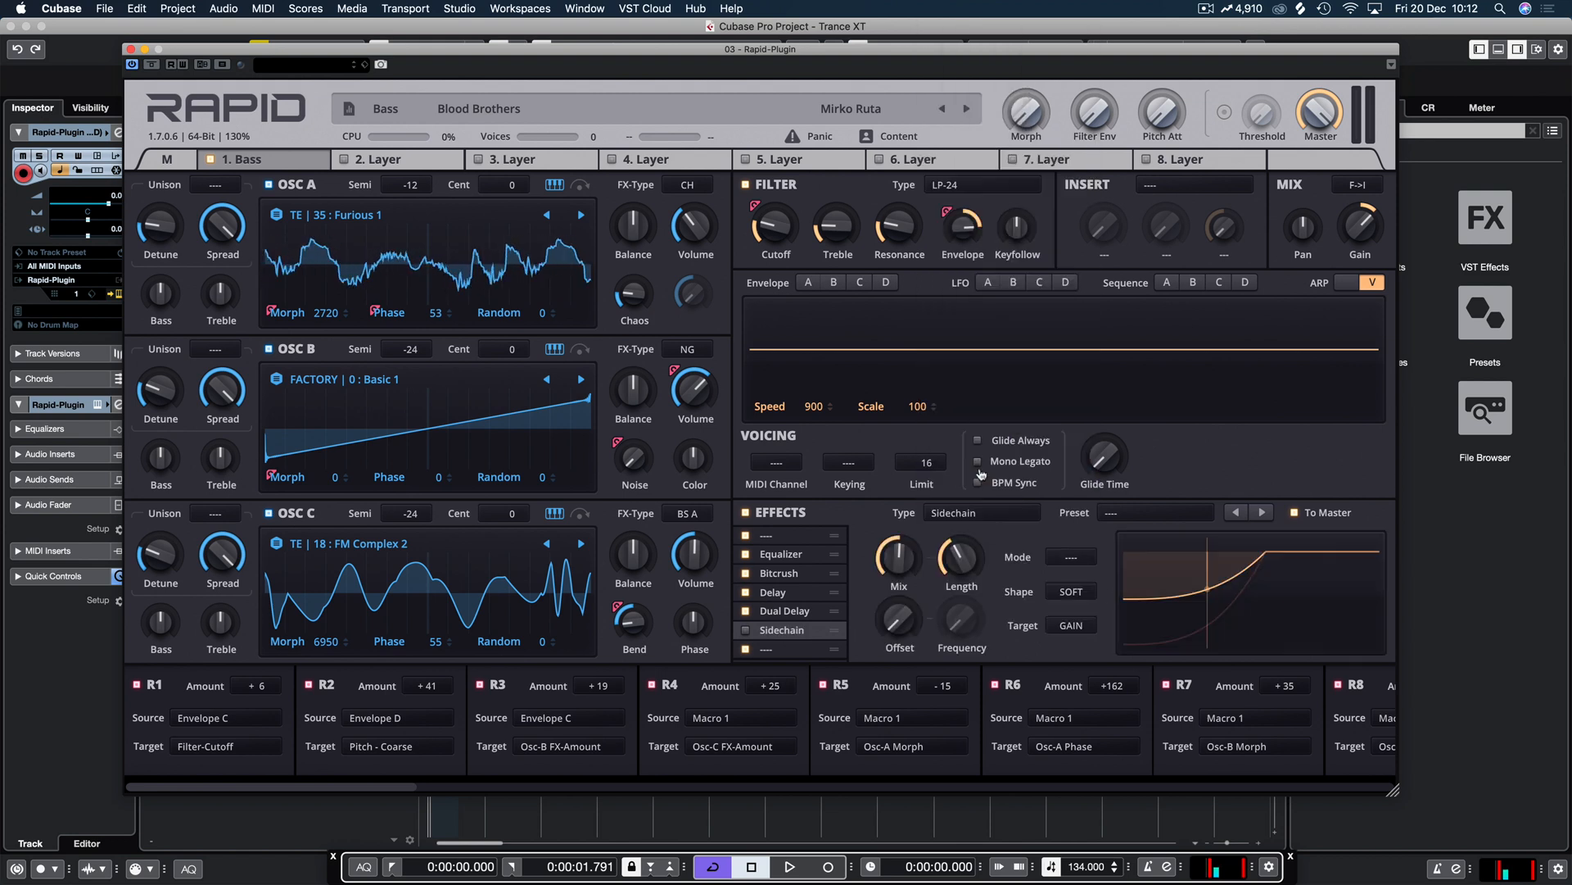
left_click(1147, 517)
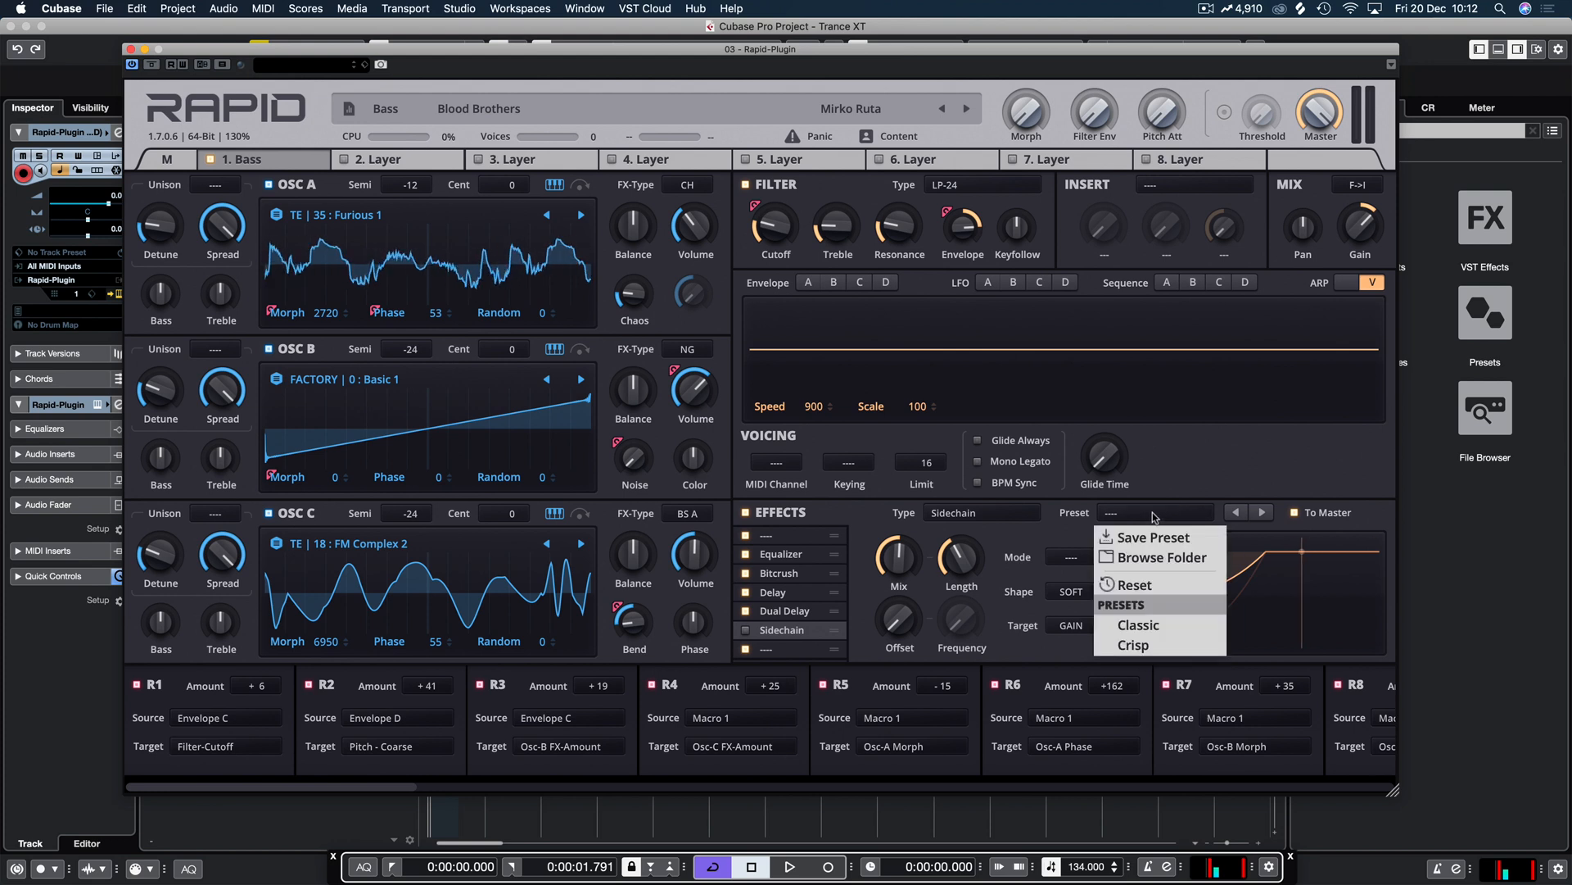
left_click(1137, 618)
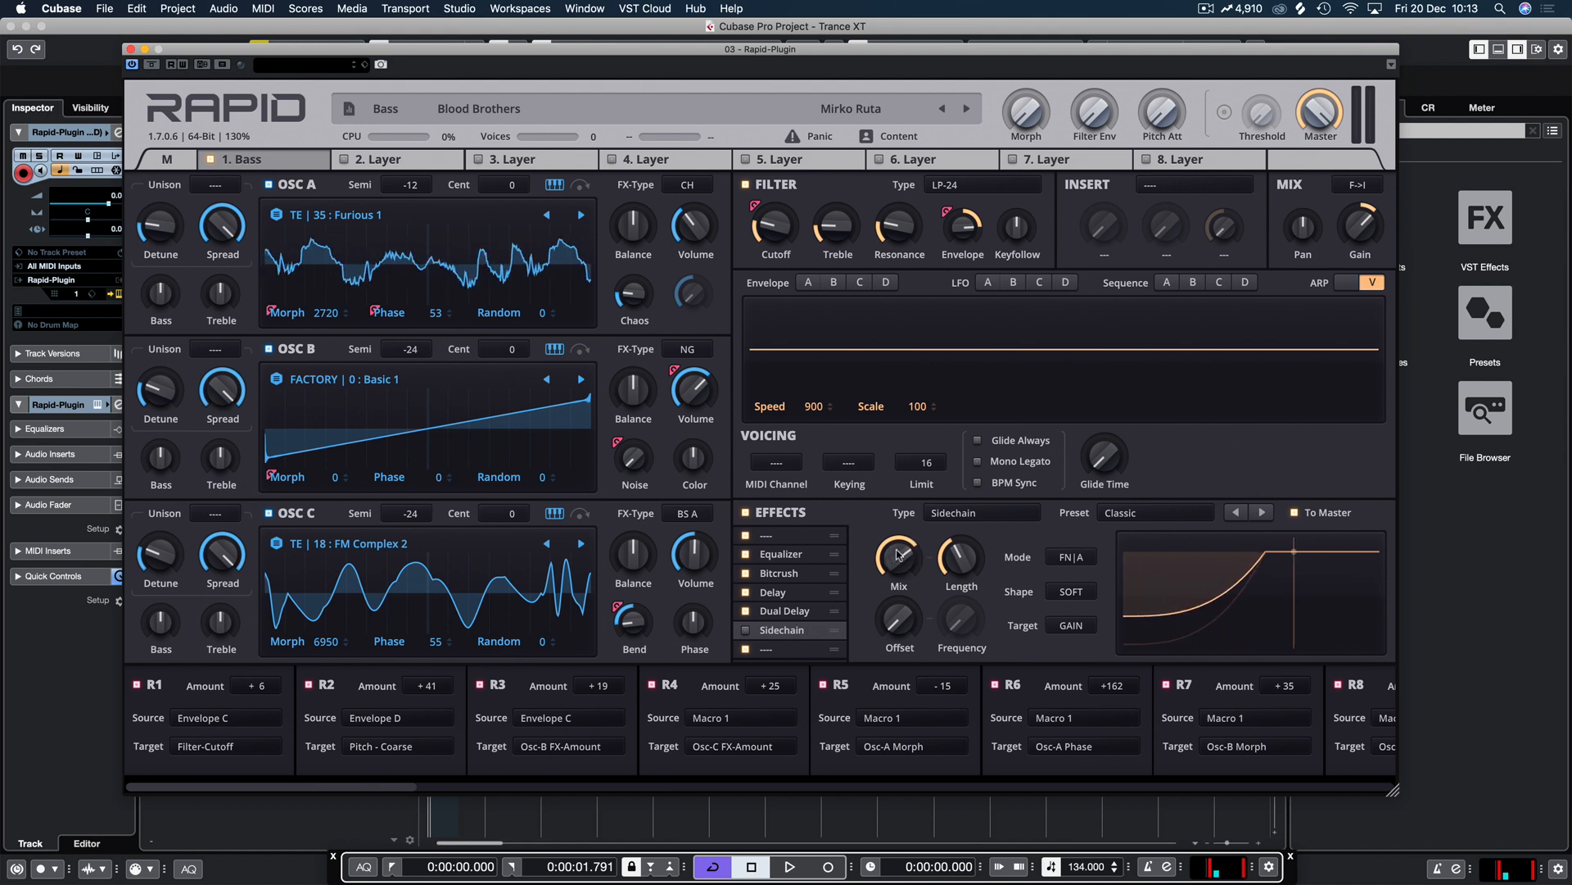
Step: Play the loop briefly, reduce the Sidechain mix slightly, and check its mode and target settings
key("space")
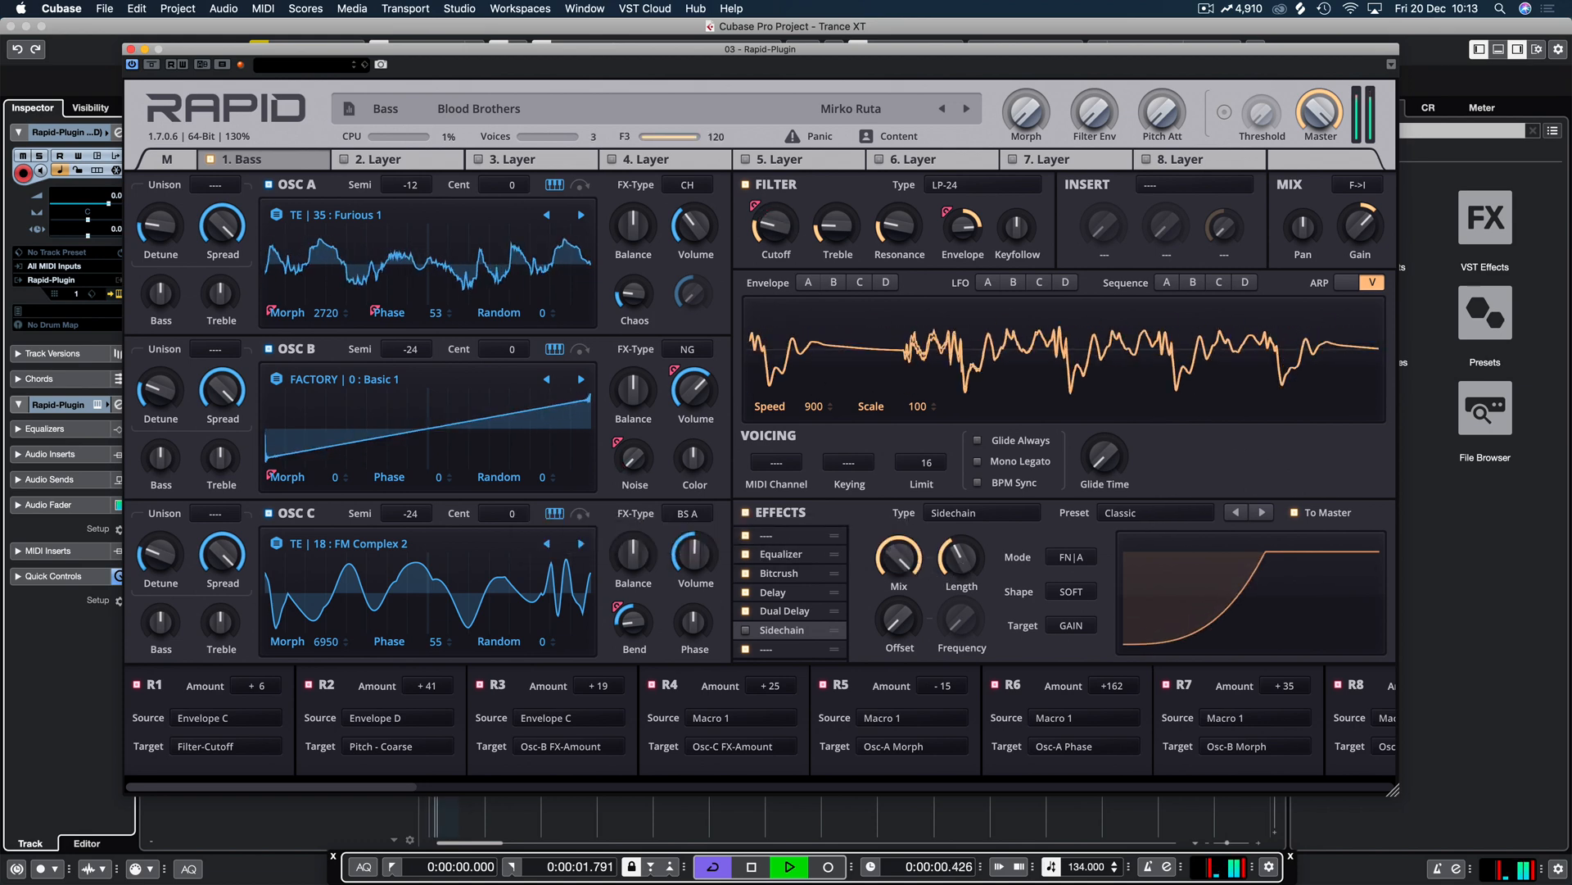
key("space")
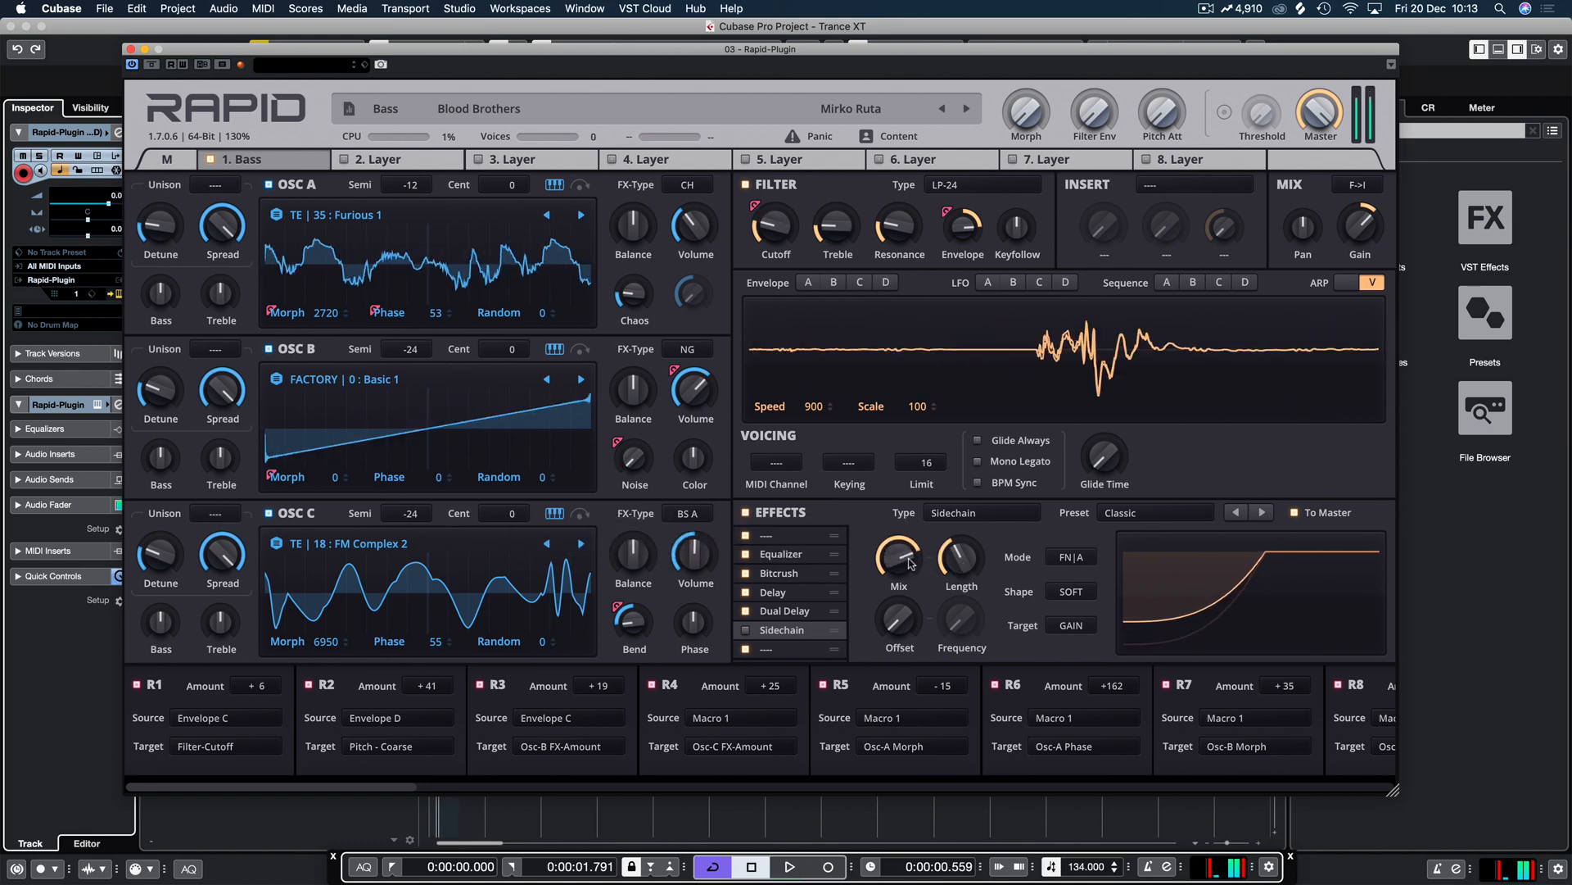
left_click(1074, 559)
left_click(1077, 630)
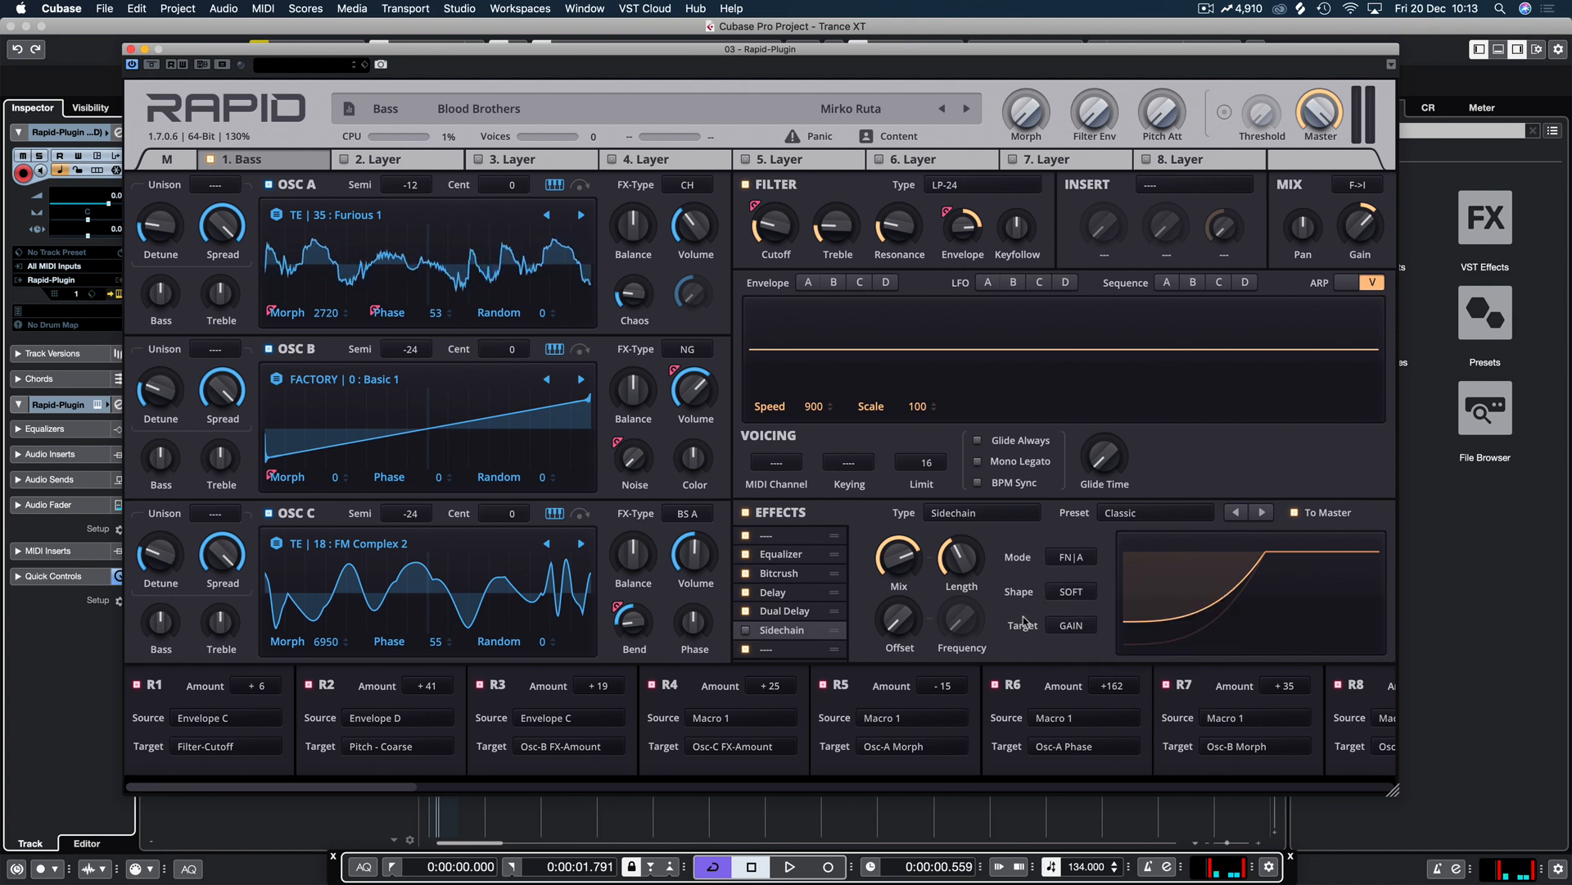
Step: Enable the bass Sidechain effect, audition the loop from the start, and close the instrument window
left_click(746, 631)
key("KP_Decimal")
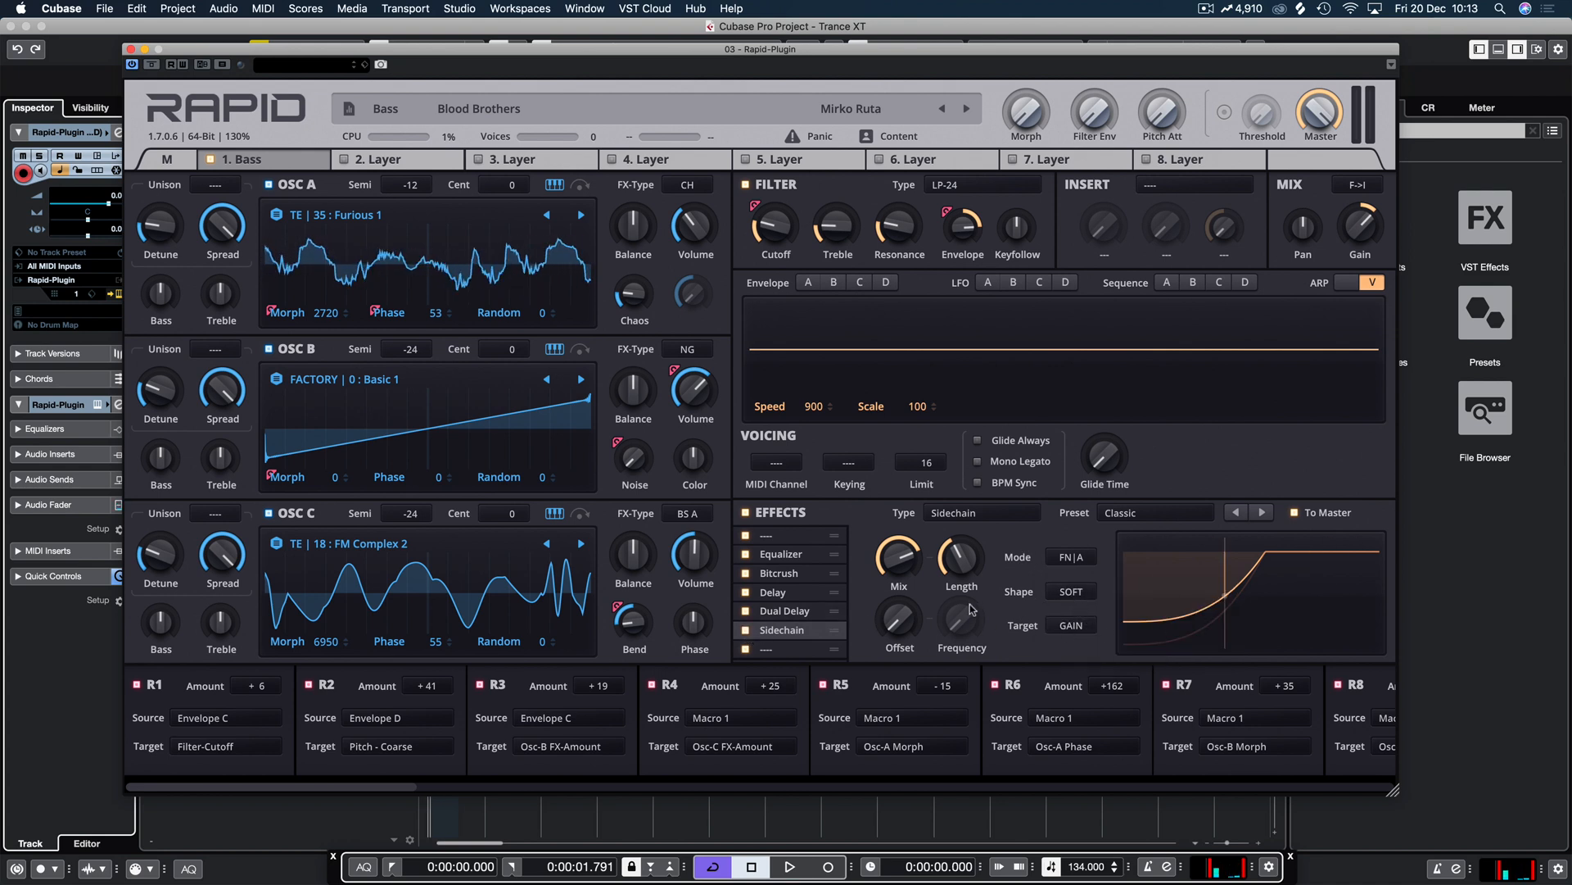
key("space")
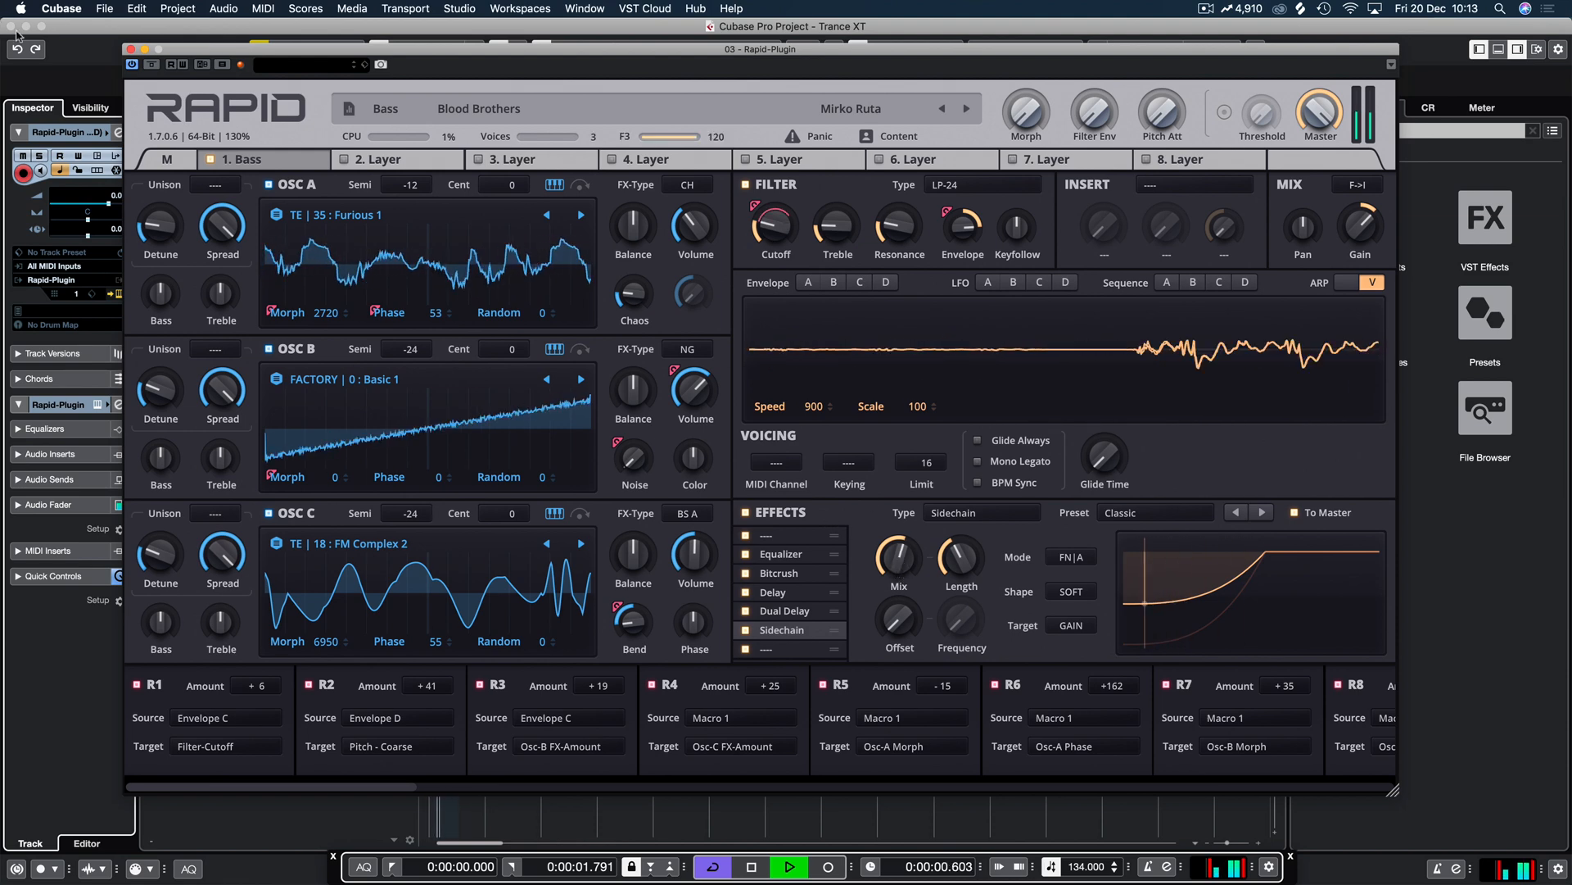
left_click(131, 49)
key("space")
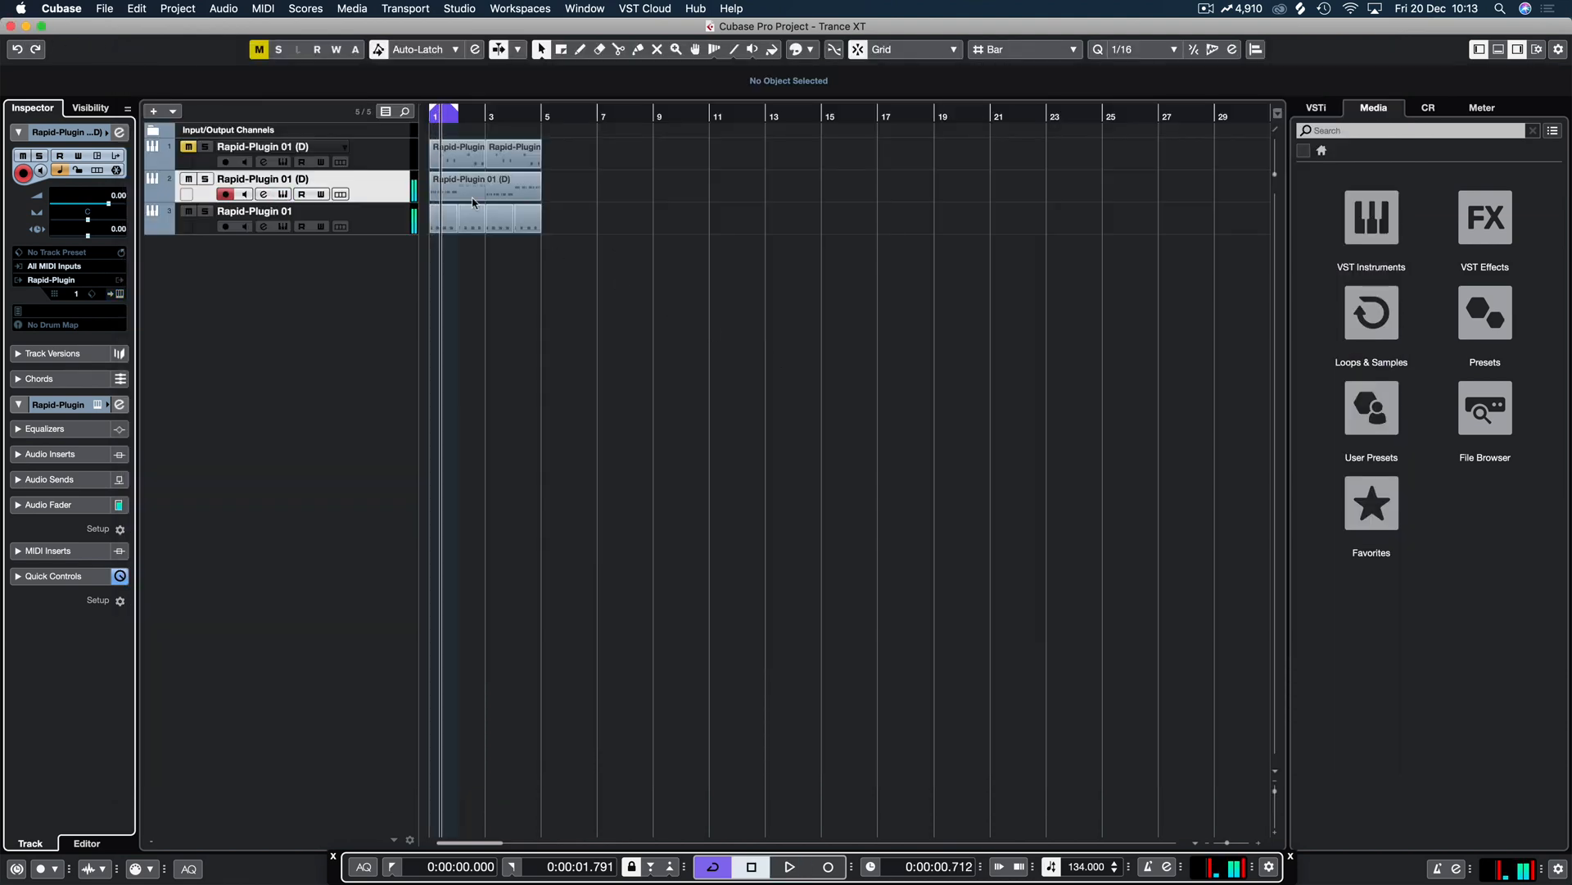
Step: Transpose all kick notes in bars 1 to 4 up one octave to C3 and play the loop
left_click(572, 226)
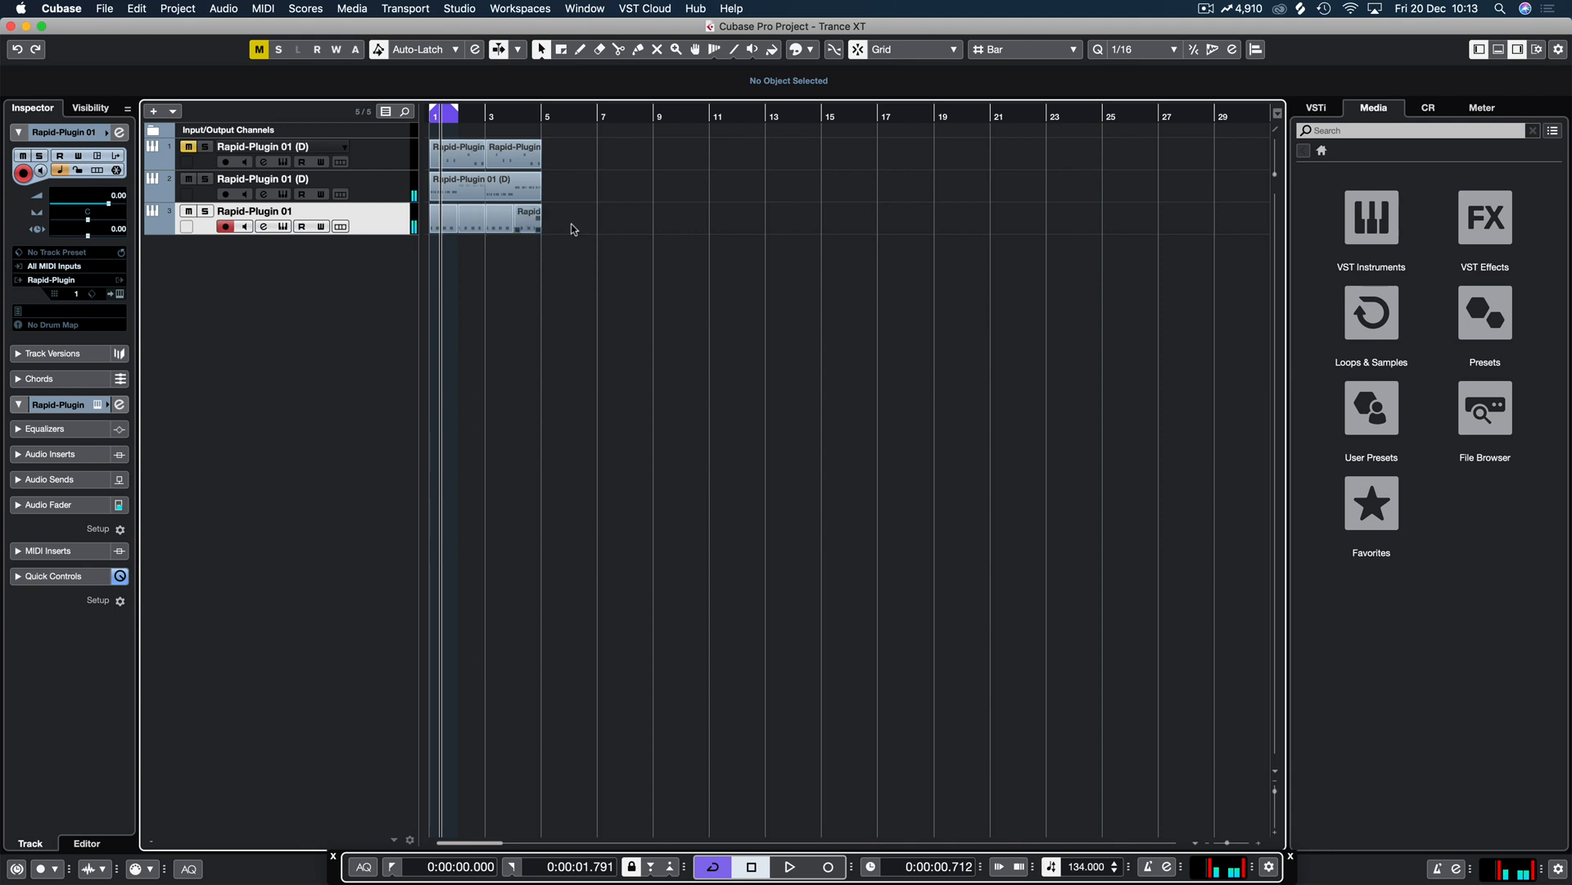
left_click(451, 226)
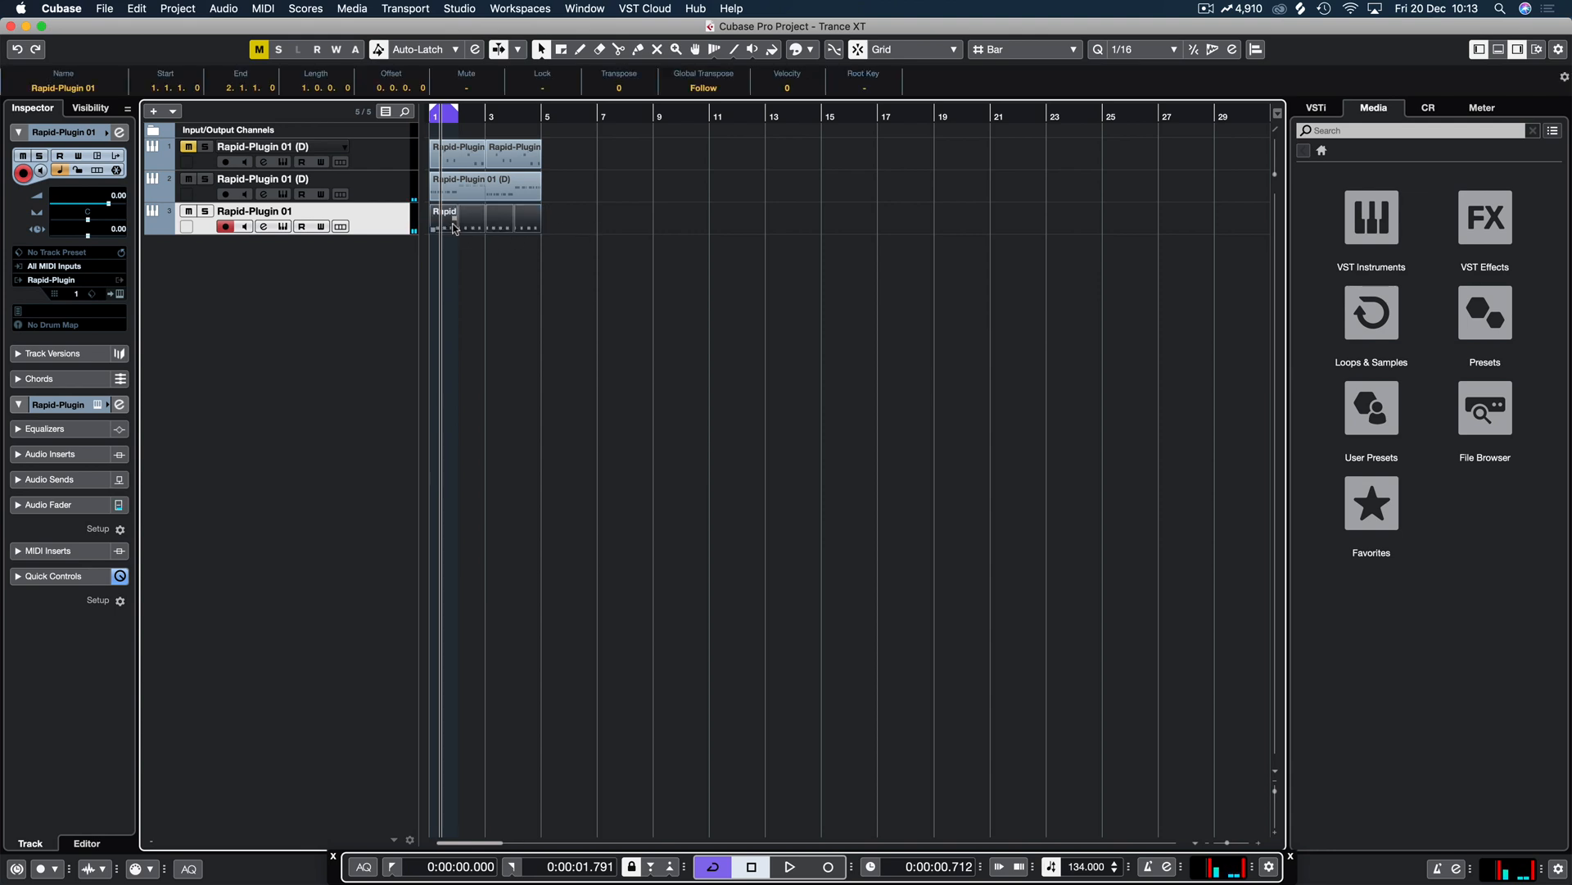
double_click(456, 228)
left_click(457, 224)
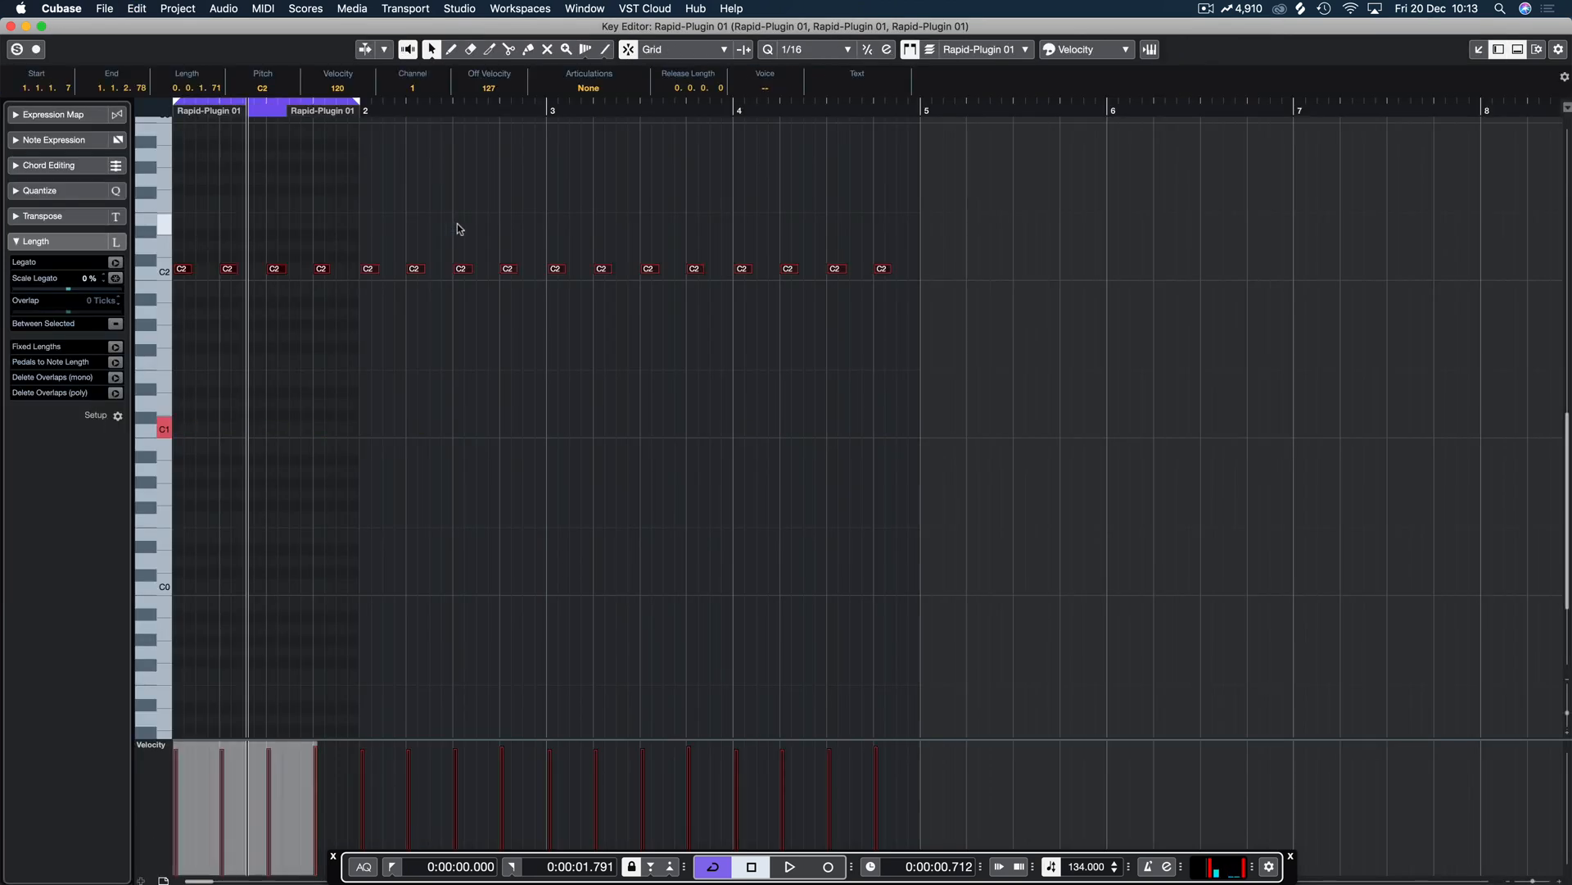
key("shift+Up")
key("space")
key("Return")
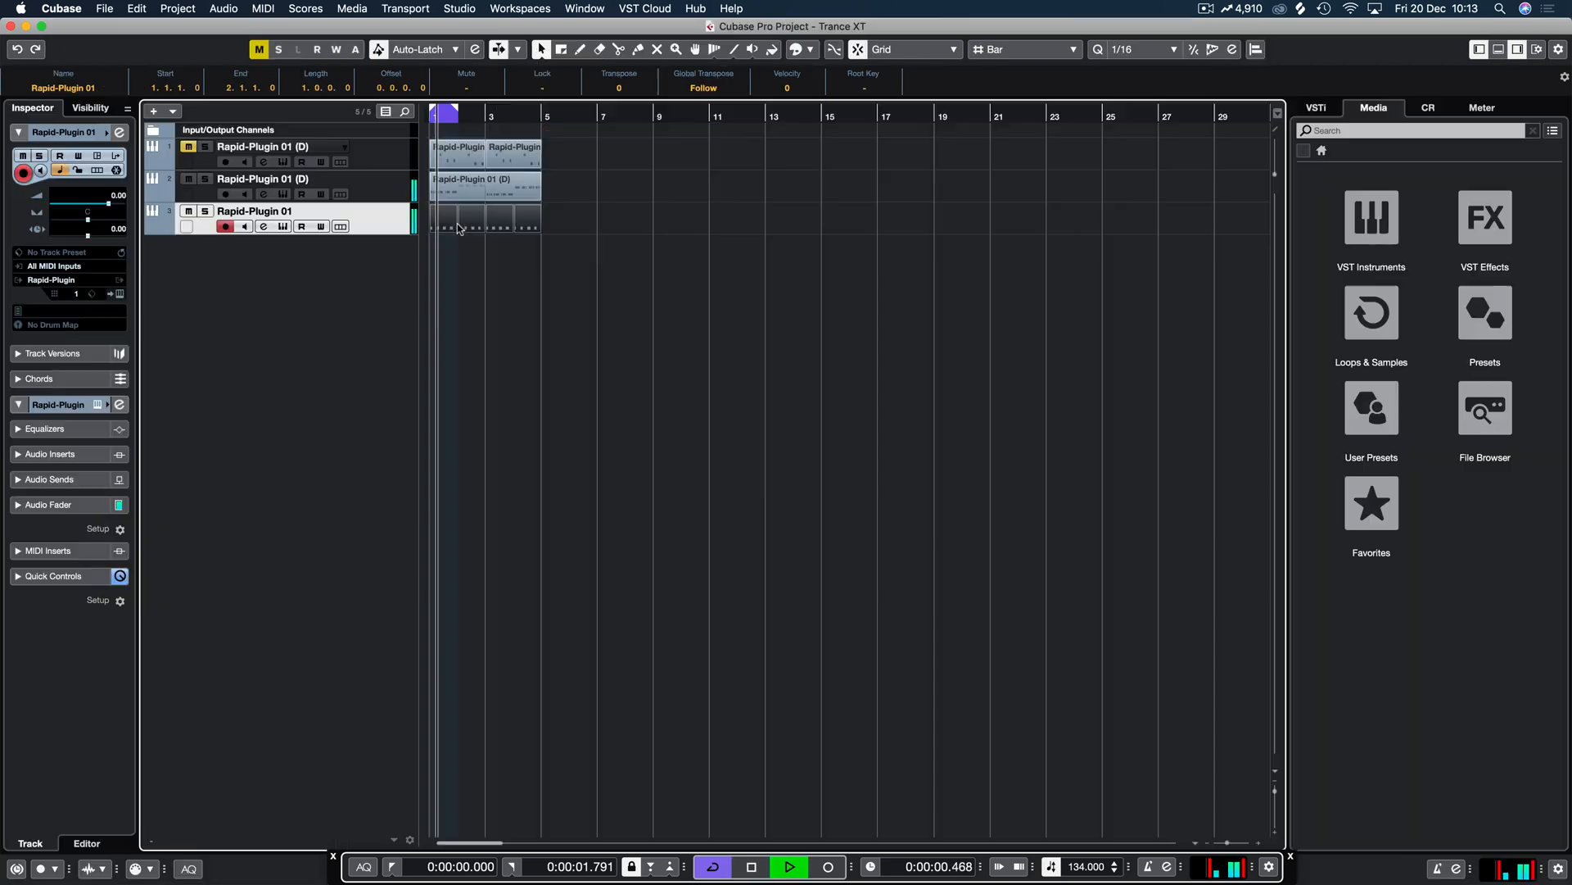
key("space")
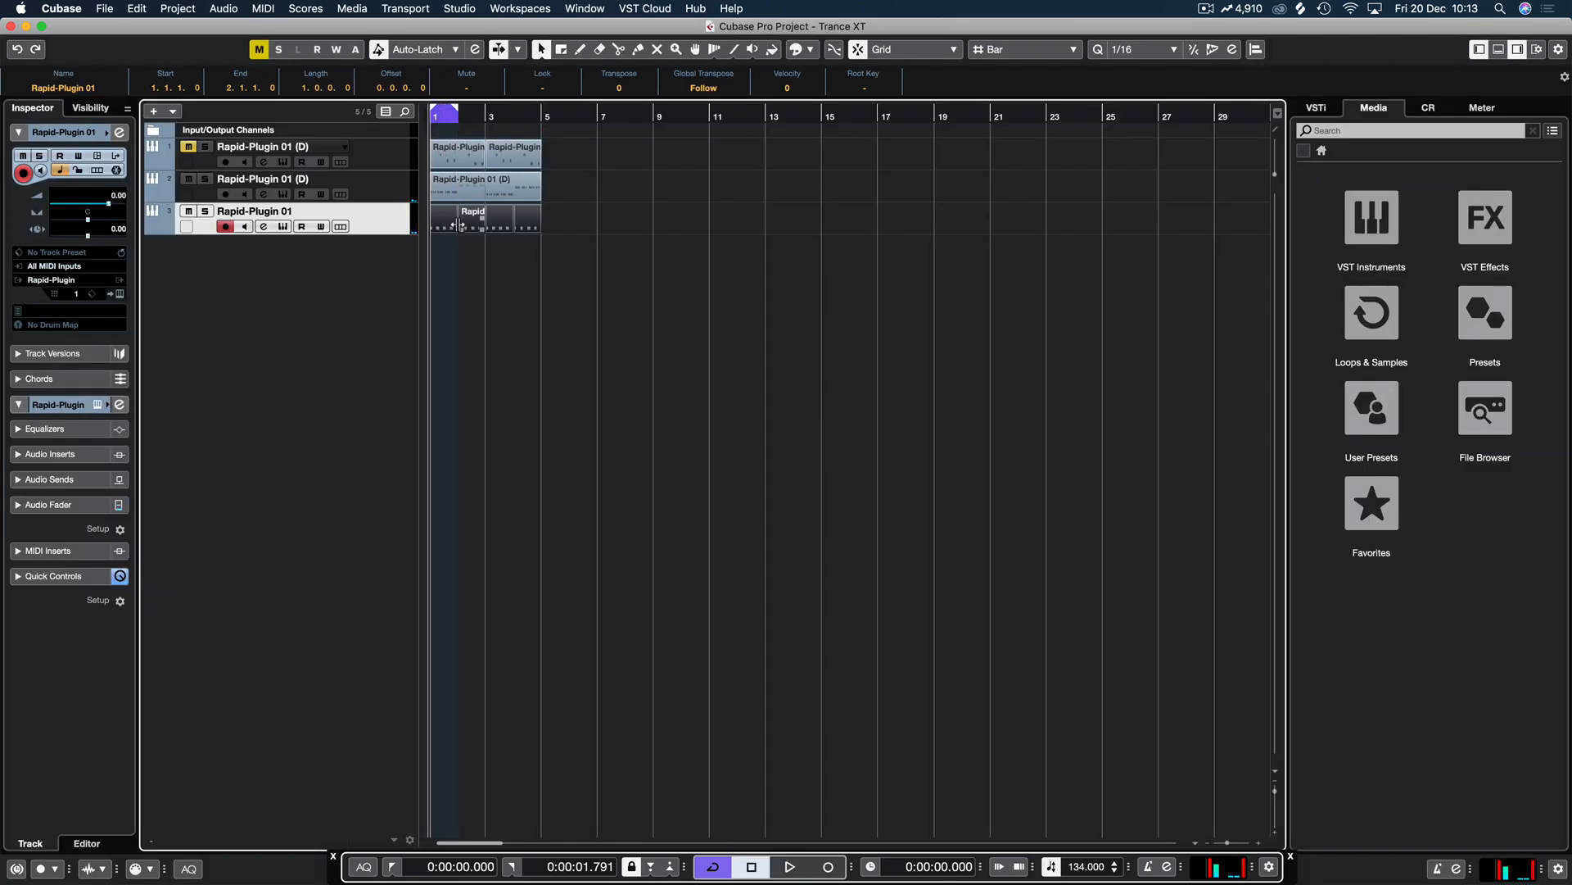
Step: Show the lanes of the kick track and copy the first bar's part from Lane 1 to Lane 2
left_click(448, 264)
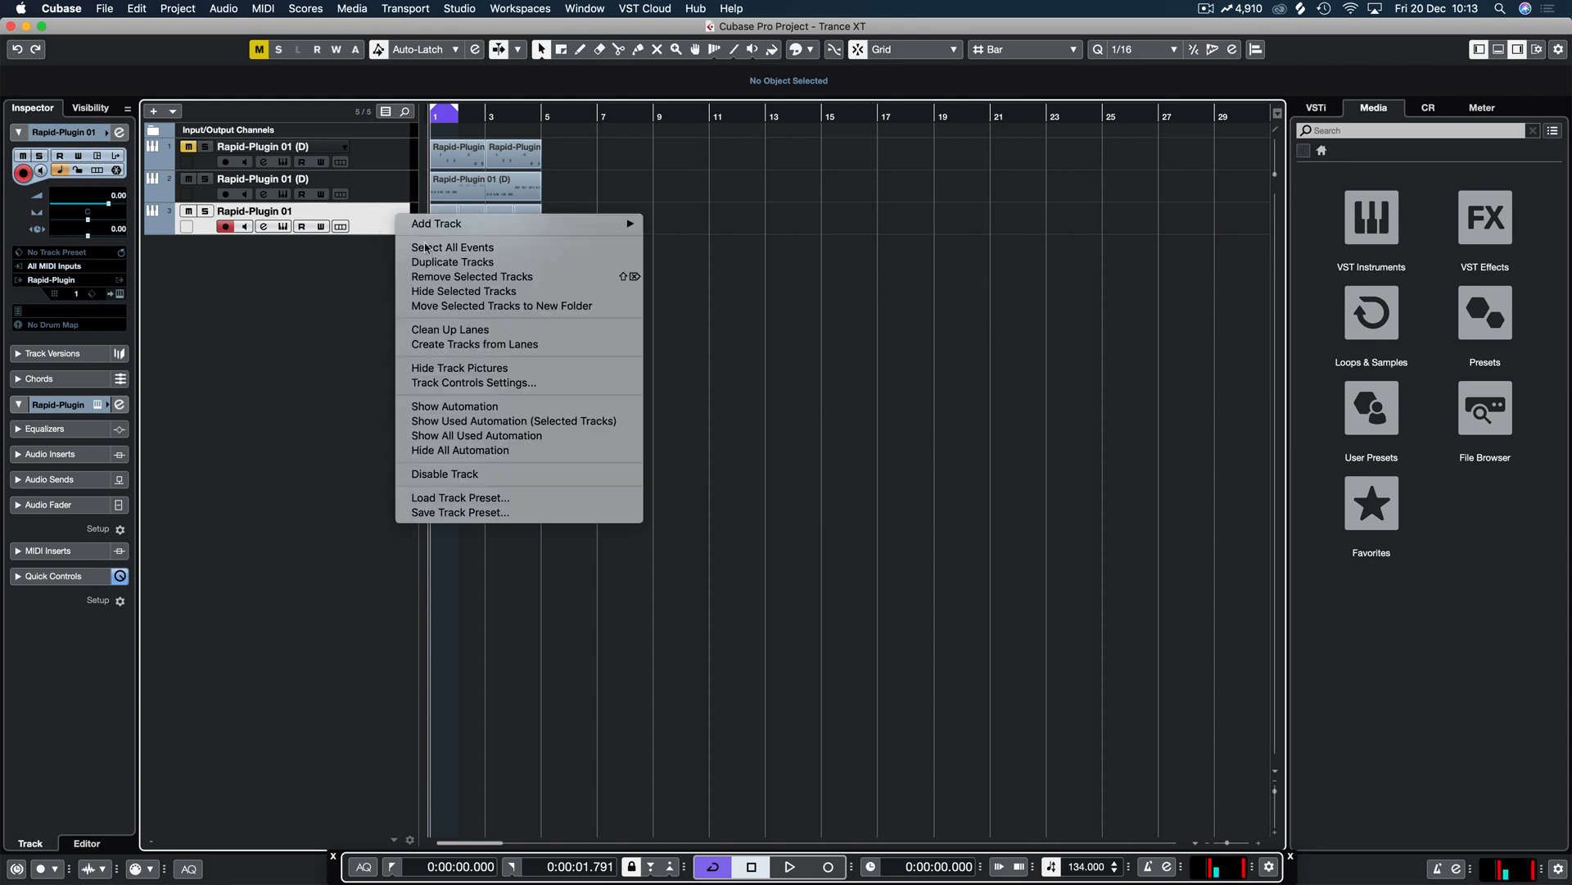
right_click(396, 216)
left_click(336, 272)
left_click(341, 226)
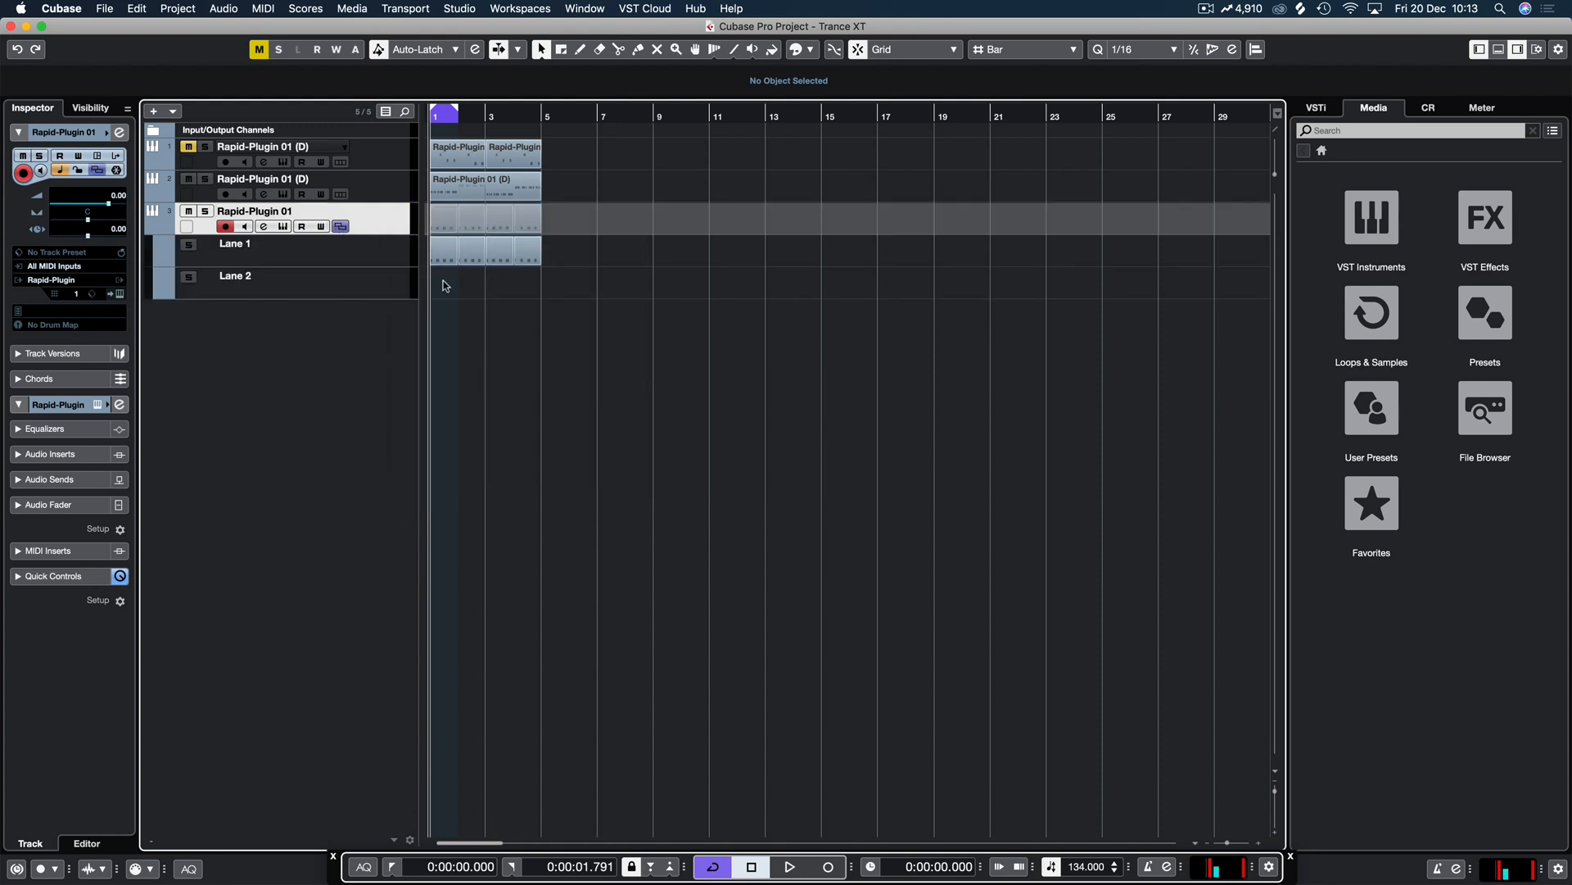
left_click_drag(442, 251, 443, 278)
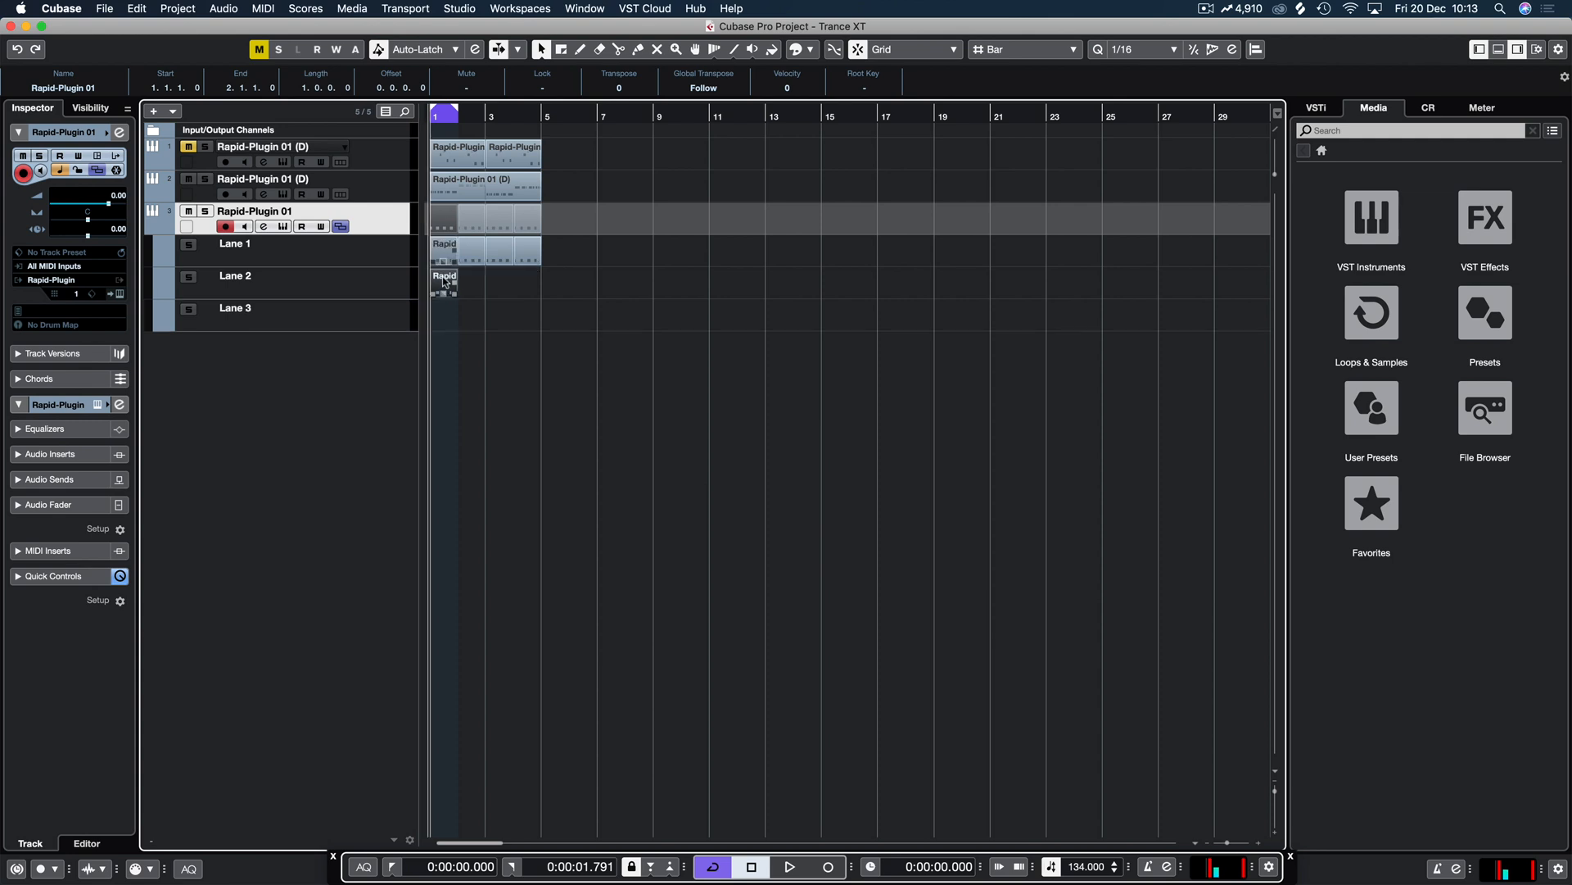
Step: Move the four notes of the Lane 2 part to D3 on the offbeats, starting at 1.1.3
double_click(445, 280)
left_click_drag(345, 403, 156, 470)
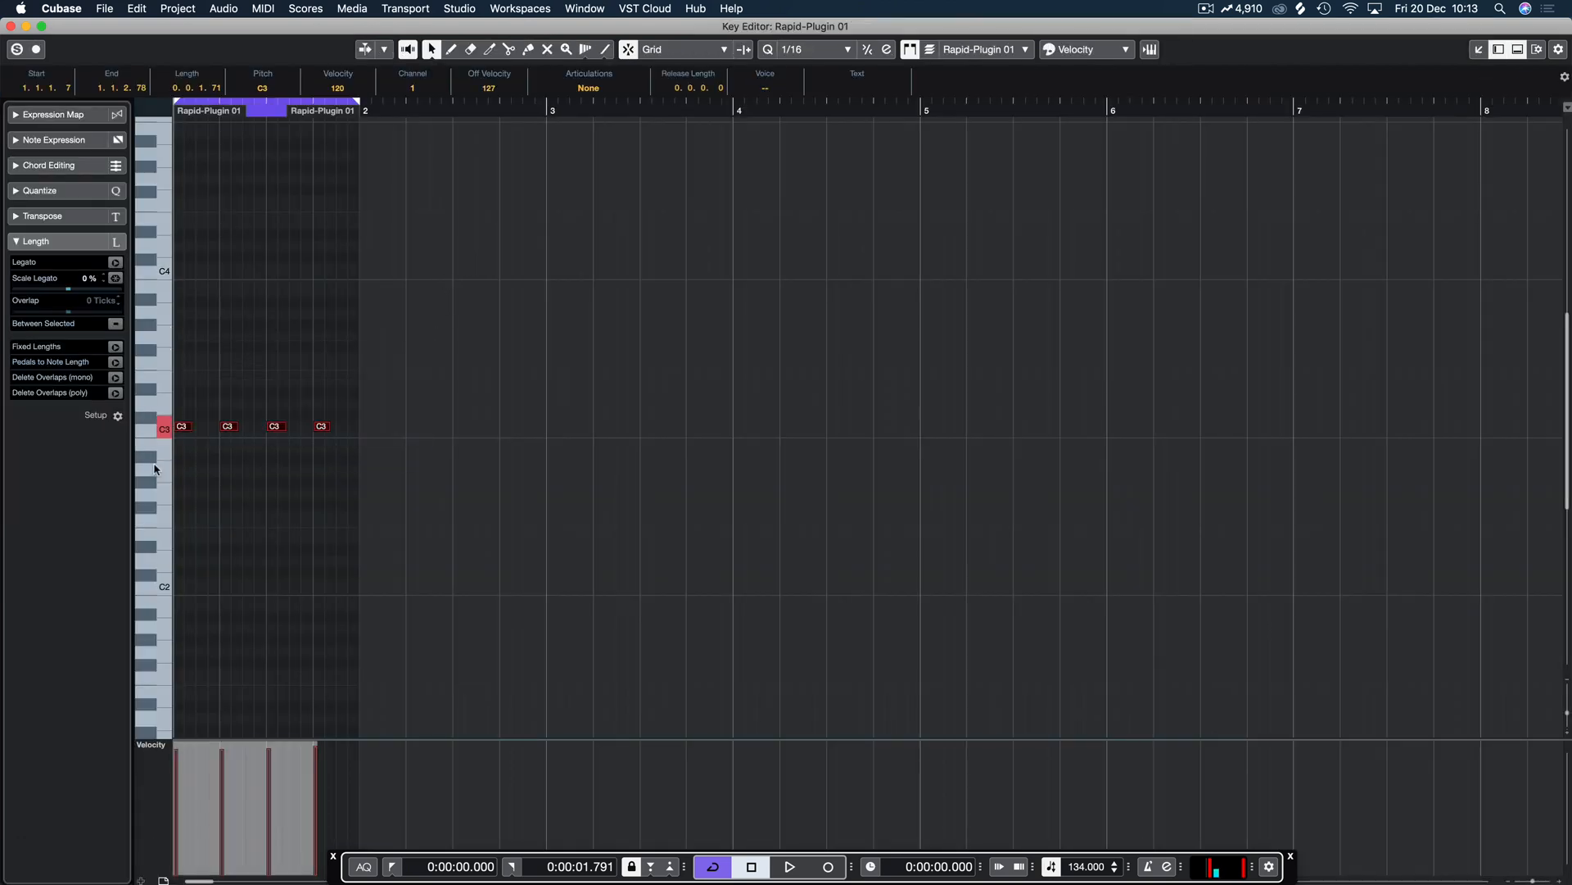
key("h")
key("h")
key("h")
key("h")
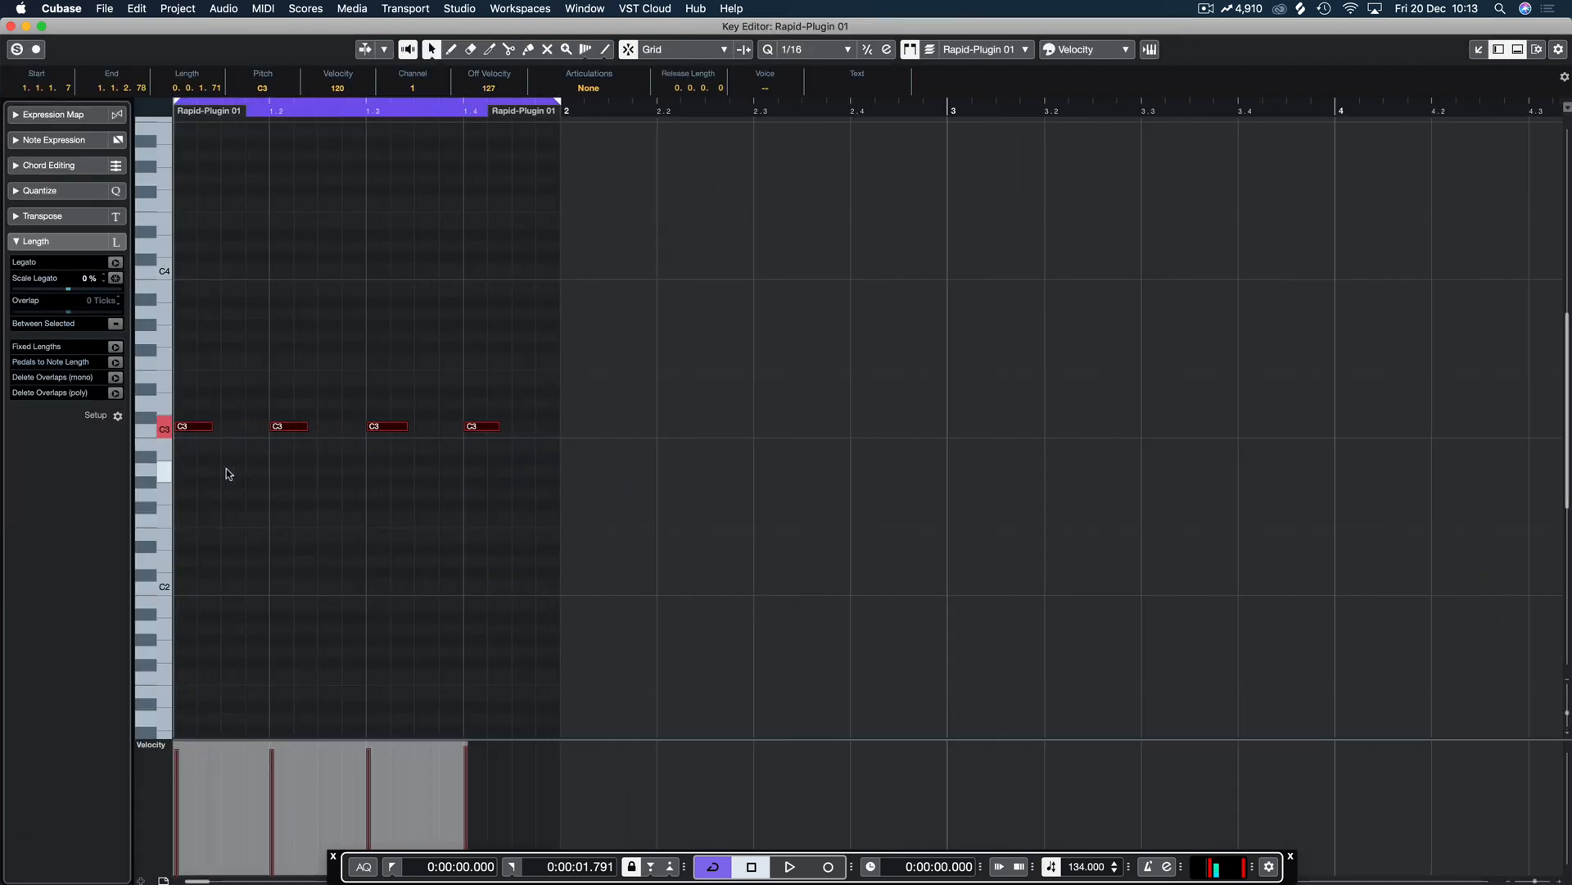
left_click_drag(195, 426, 244, 407)
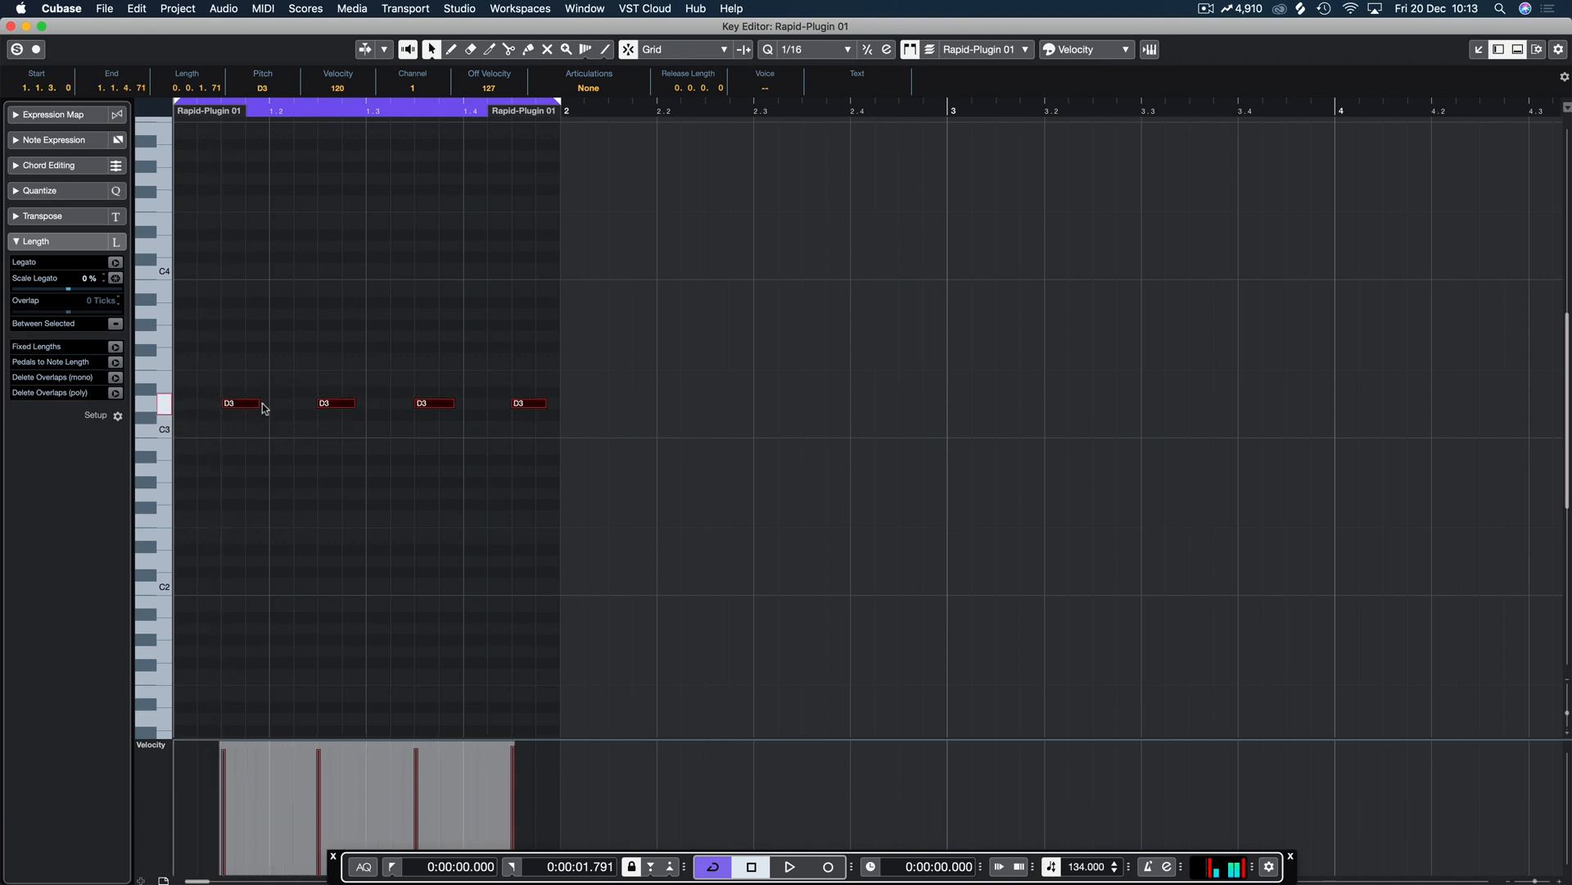
Step: Shorten the D3 notes to one sixteenth, place a copy directly after each, and audition the pattern
key("alt+d")
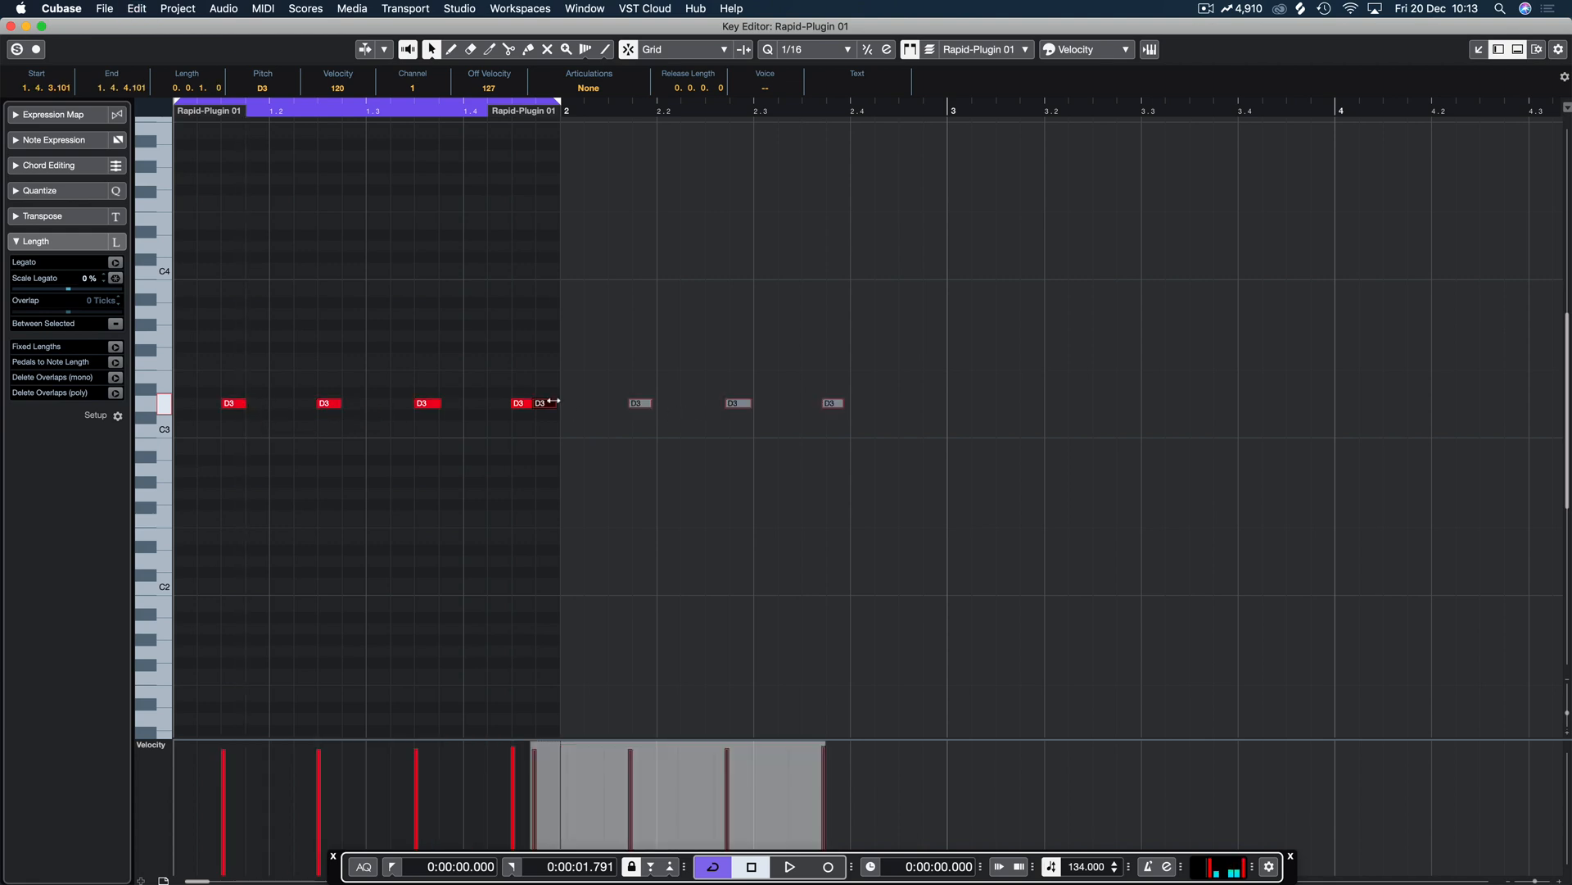
left_click_drag(399, 403, 263, 403)
left_click(283, 362)
key("space")
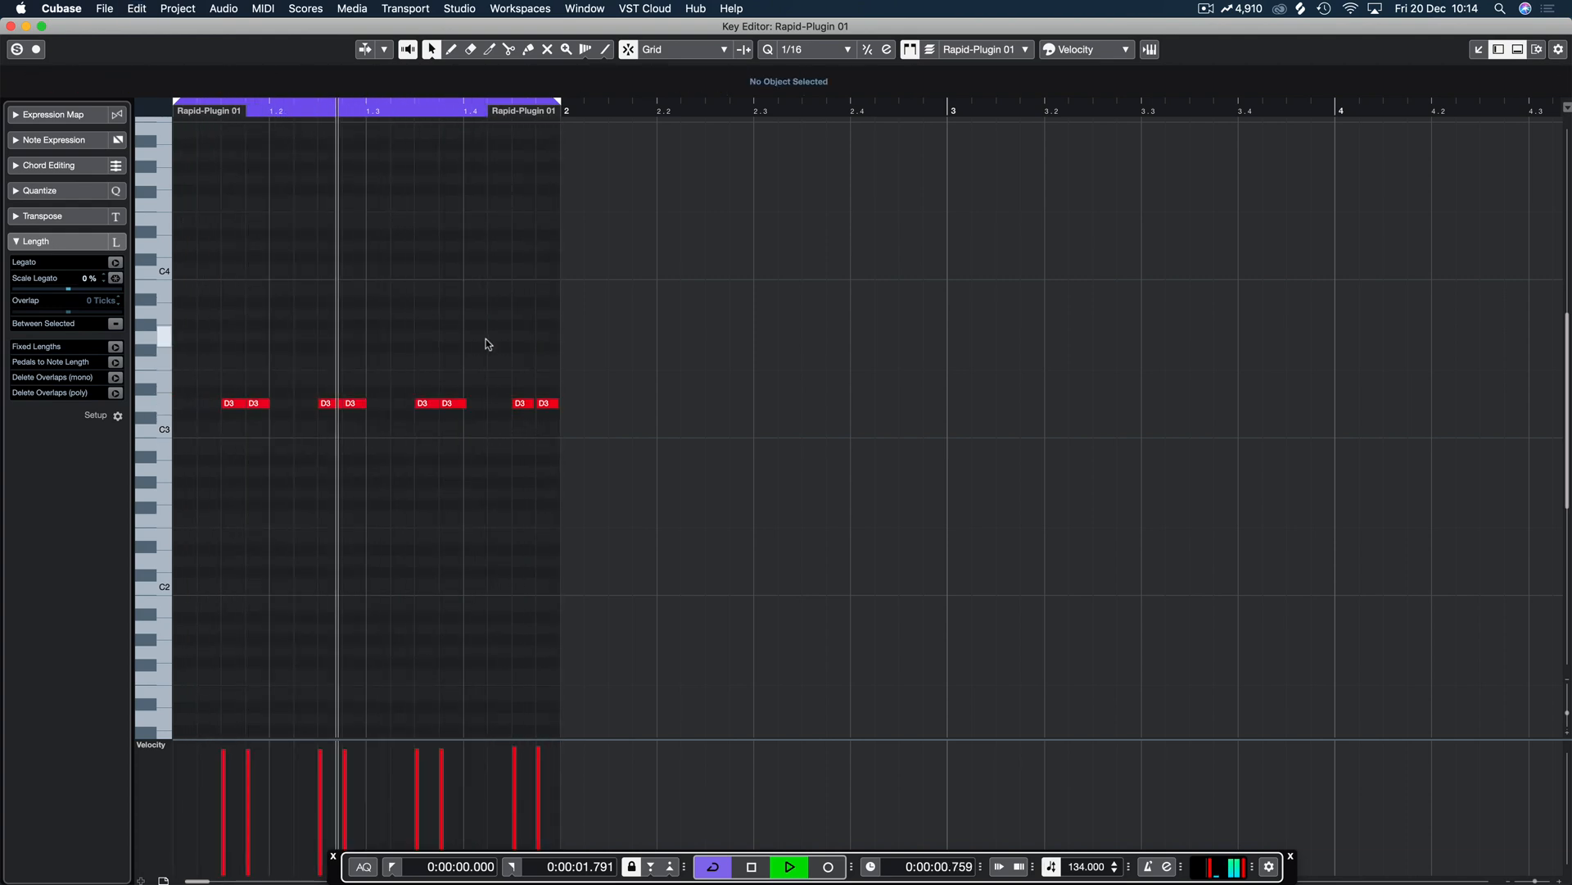
key("super+a")
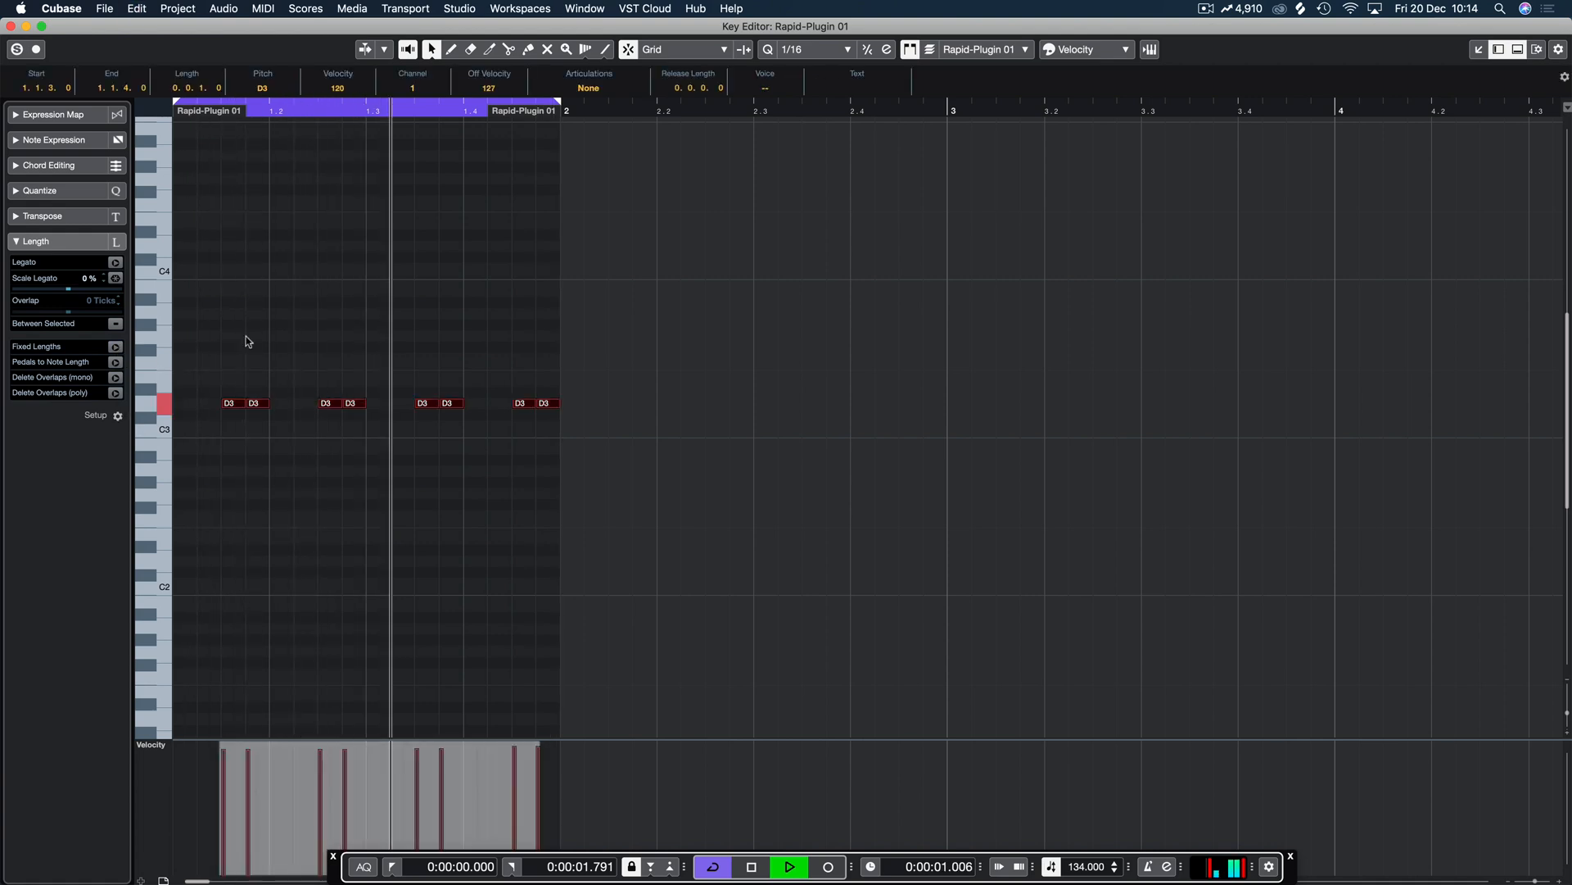
left_click(344, 333)
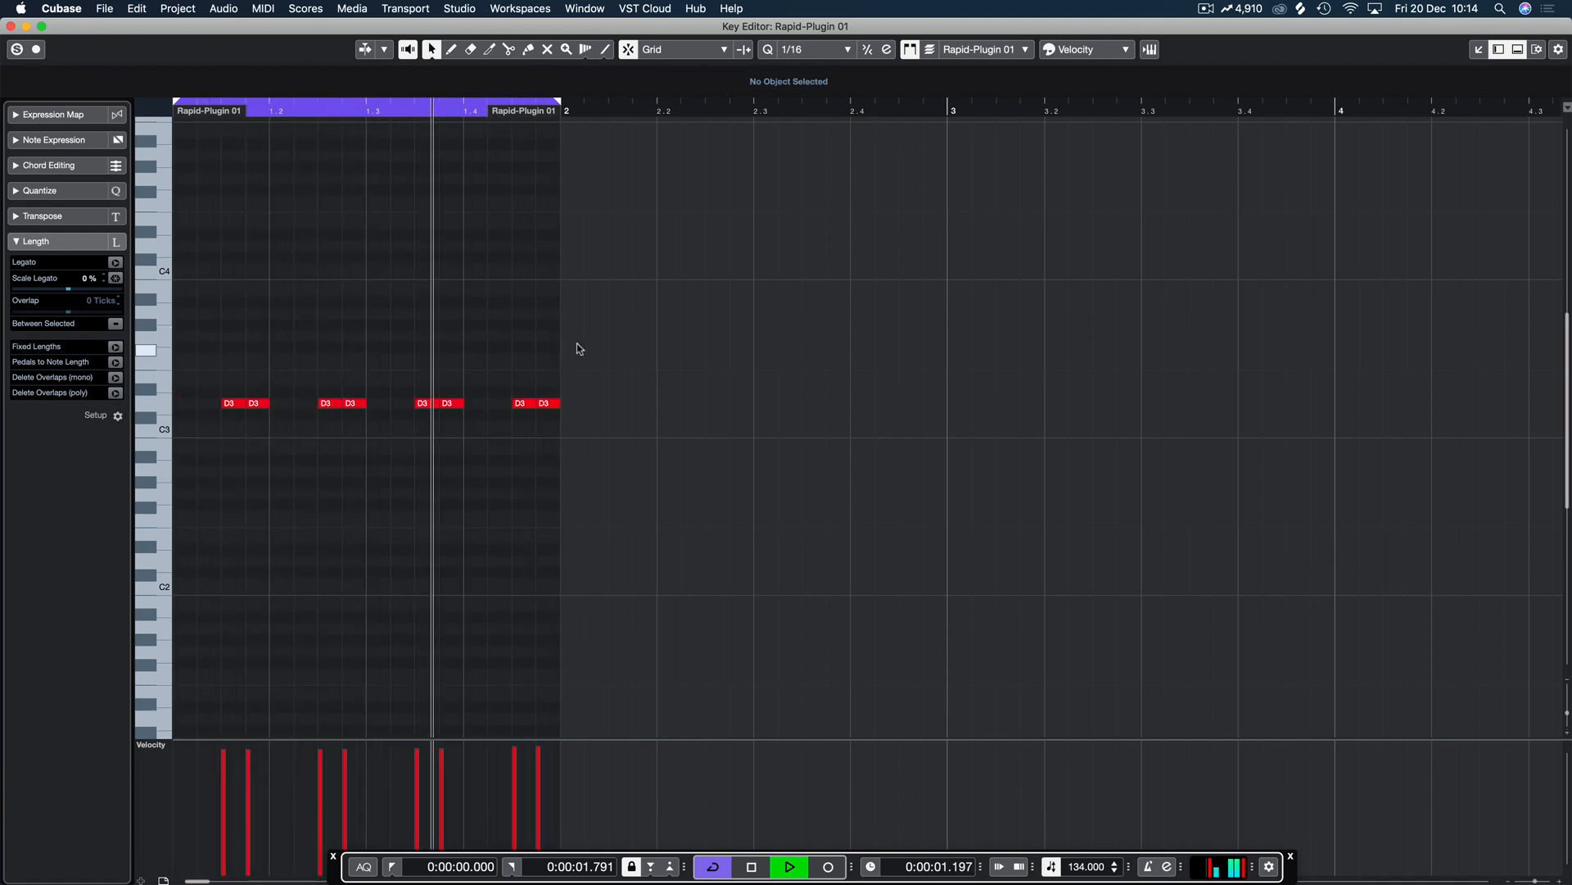
key("super+w")
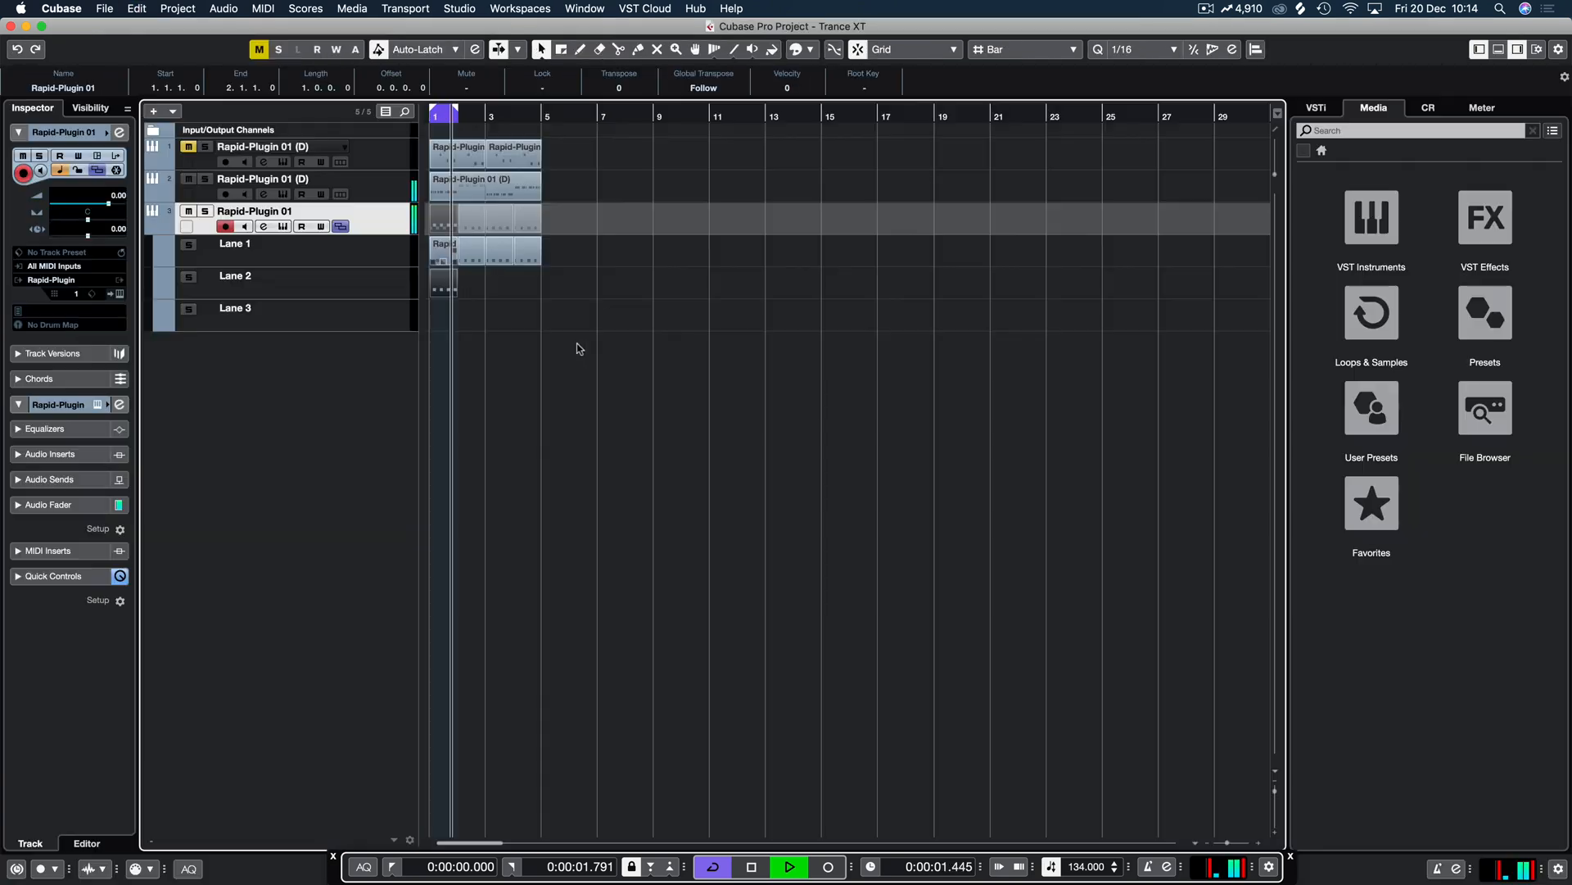
Step: Copy the first kick part to Lane 3, move its four notes to D#3 on the offbeats, and audition it
left_click_drag(449, 257, 446, 315)
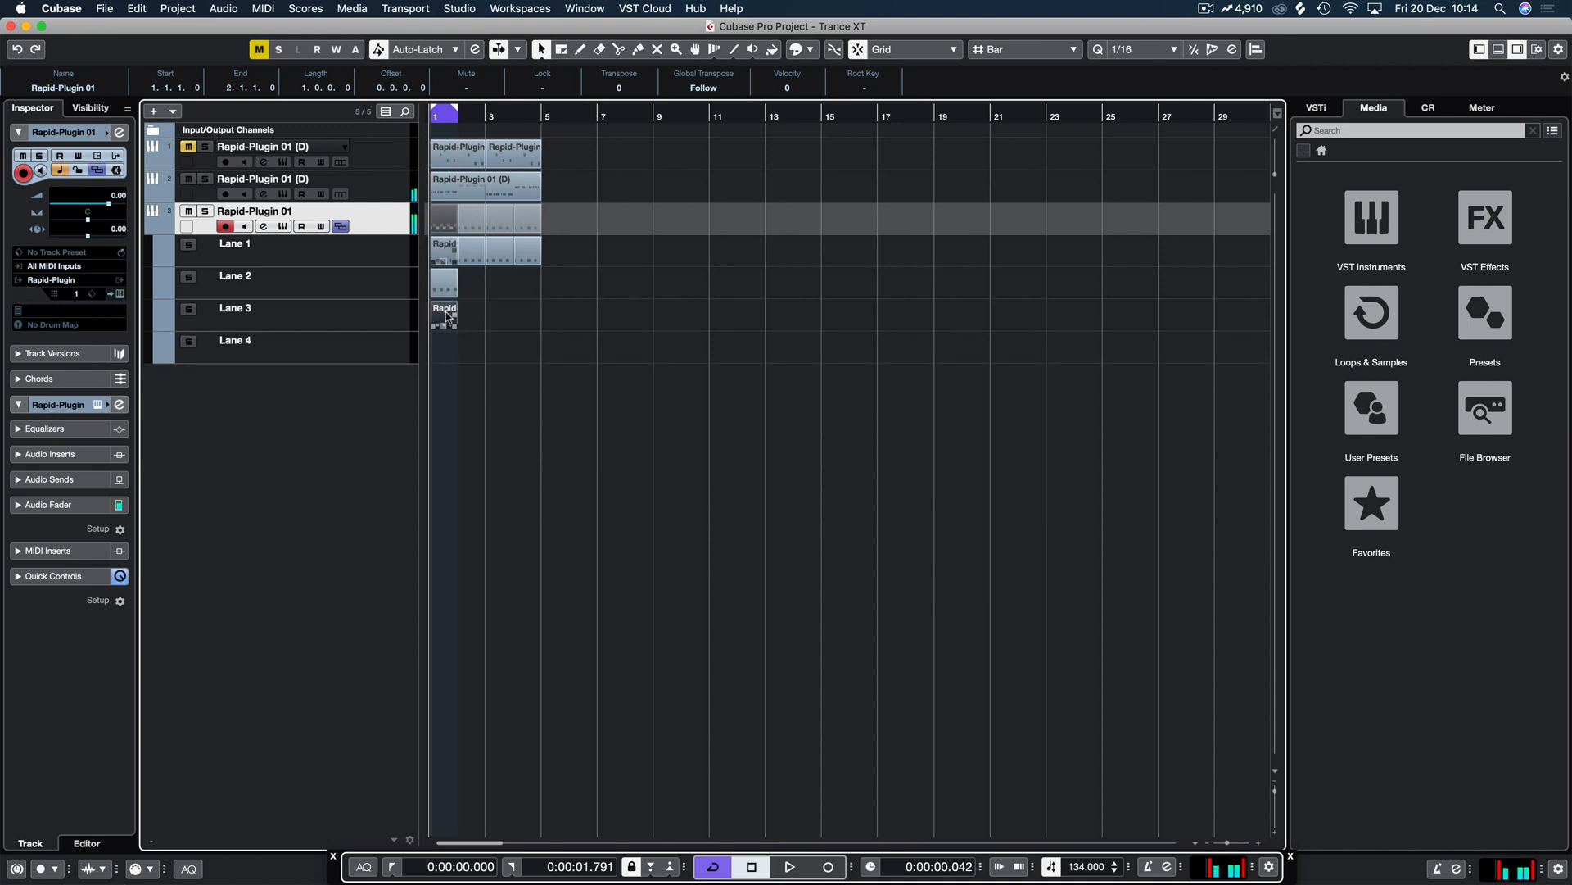
double_click(440, 323)
left_click_drag(538, 474, 249, 393)
left_click(258, 344)
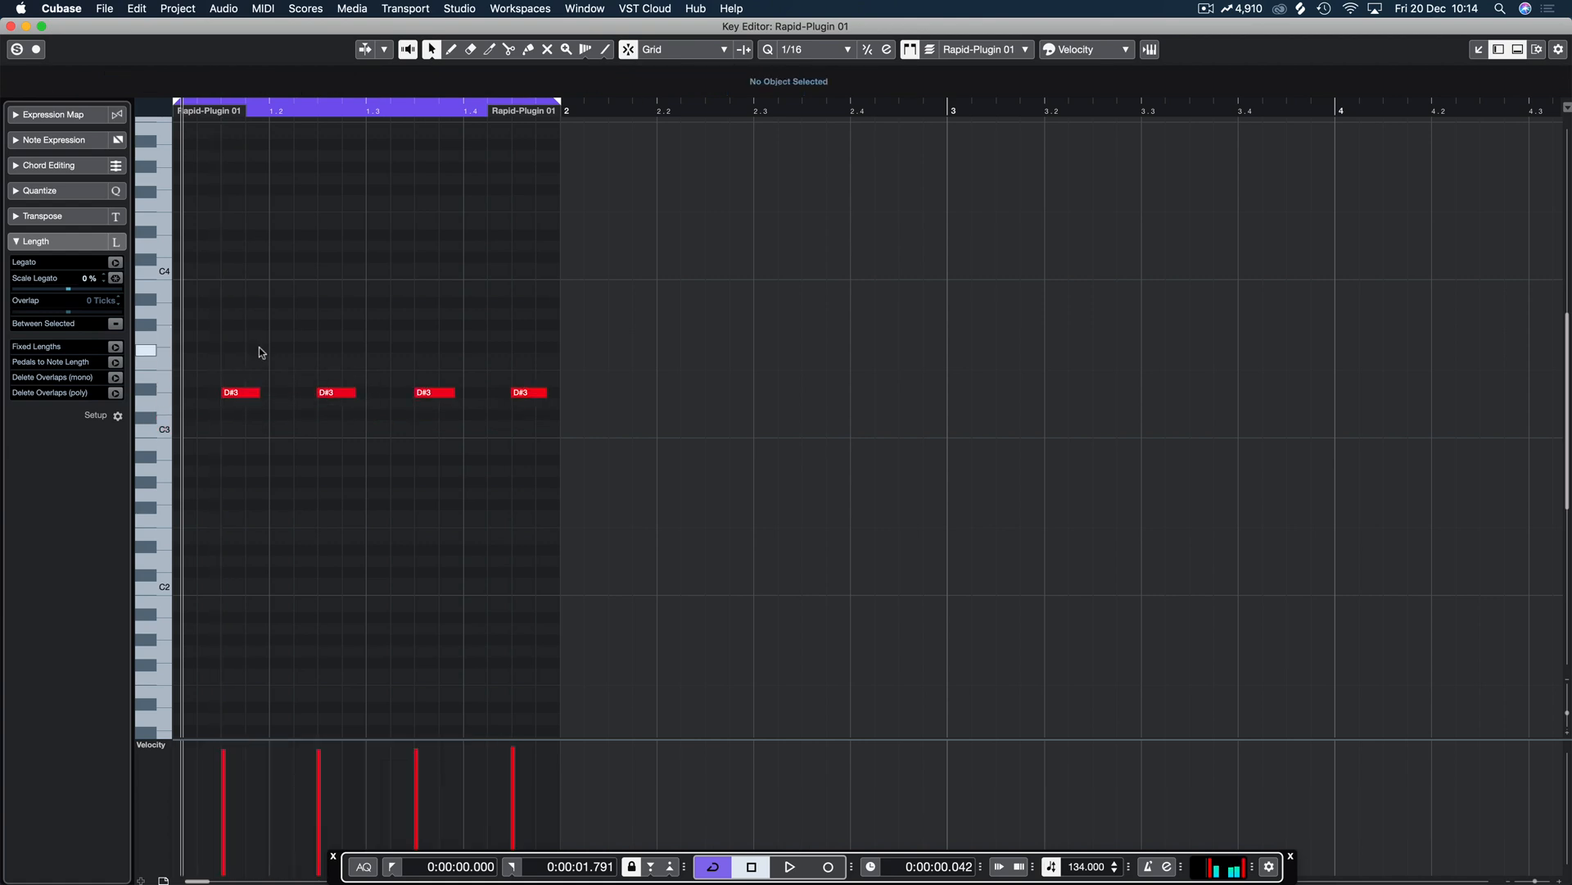
key("space")
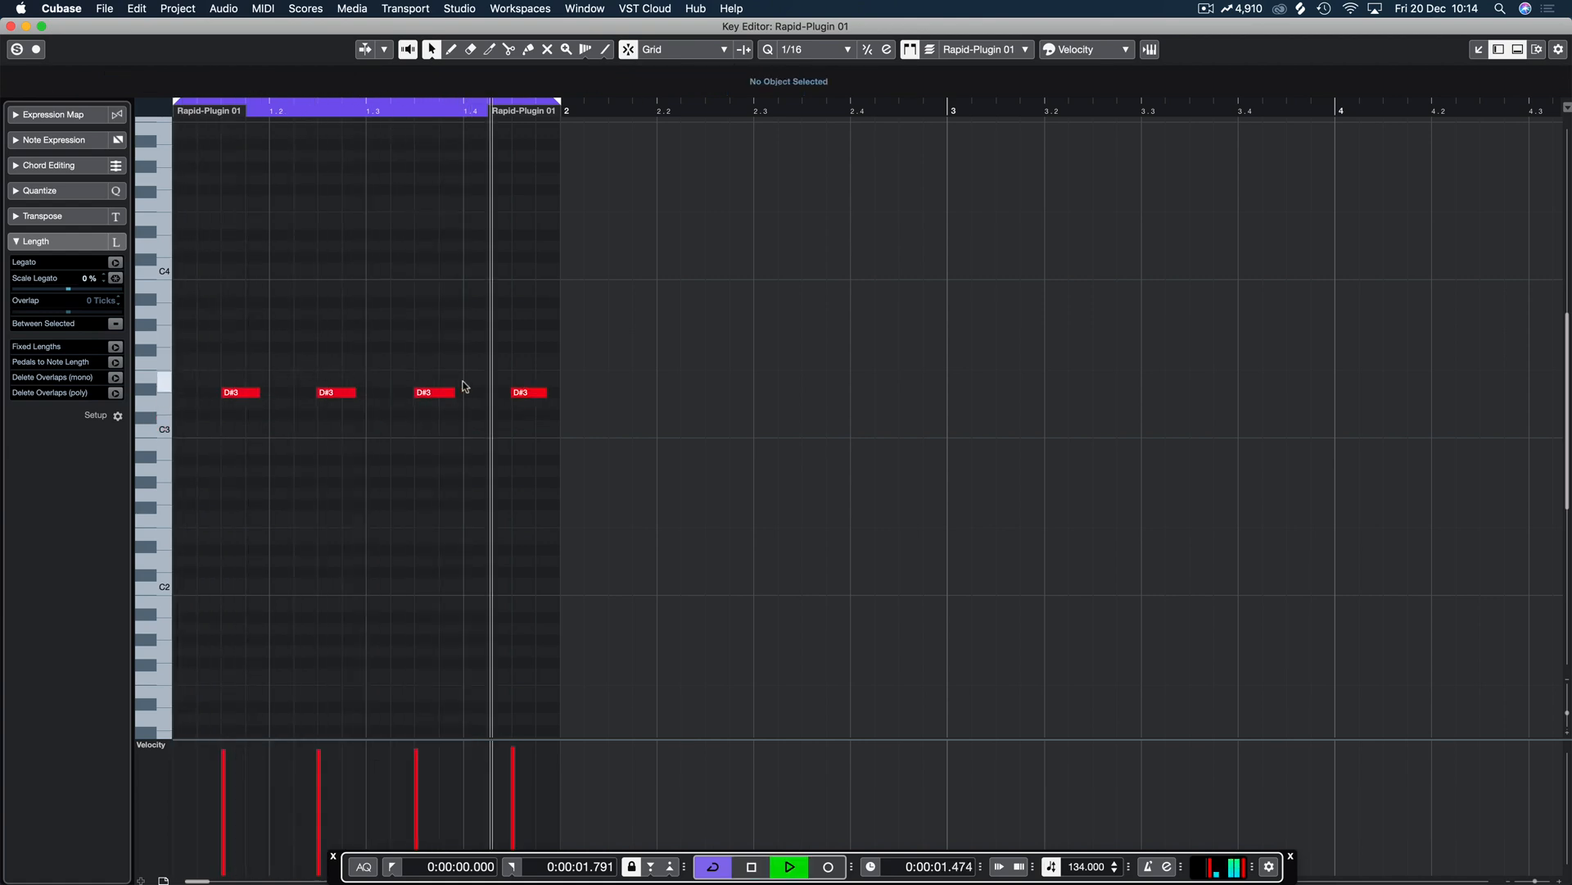
key("space")
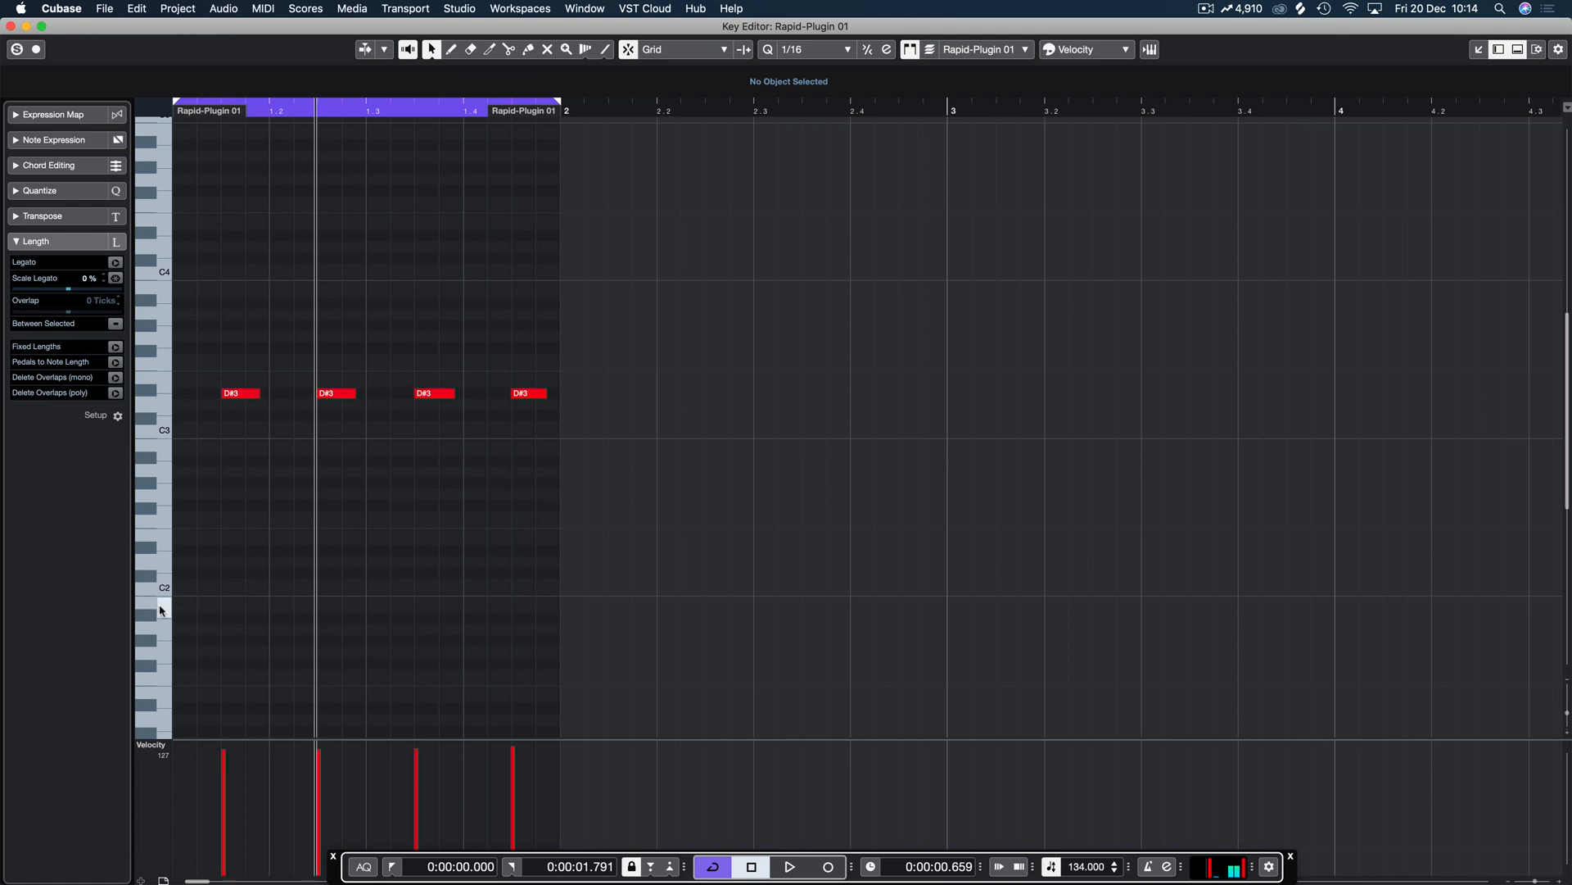
key("Return")
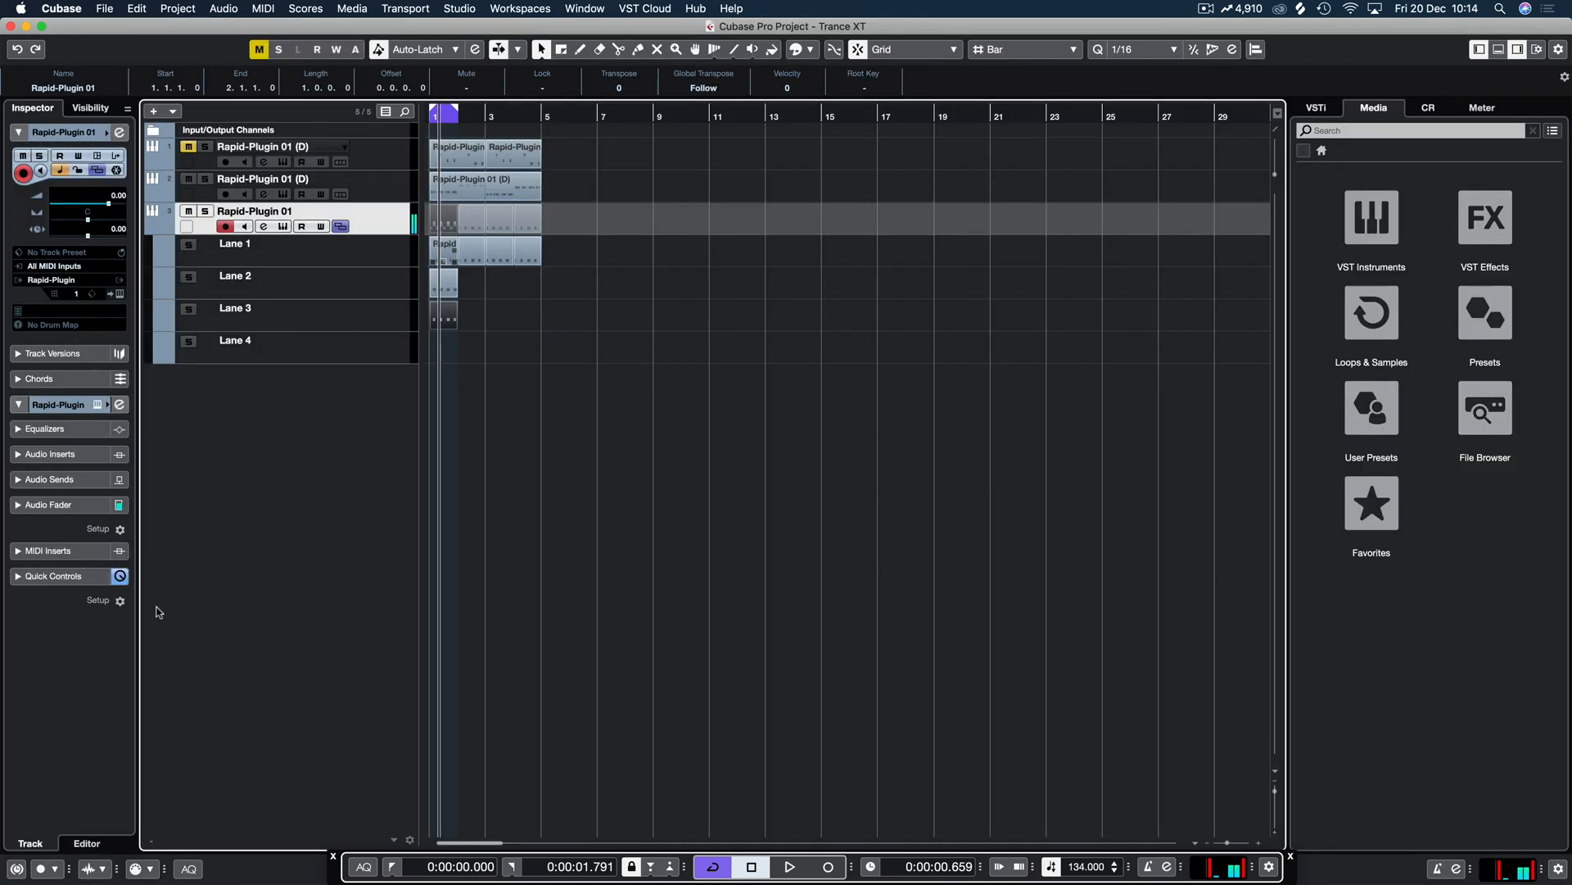
Step: Copy the Lane 3 part to Lane 4 and reduce it to a single lower note held through the bar
left_click_drag(445, 318, 444, 348)
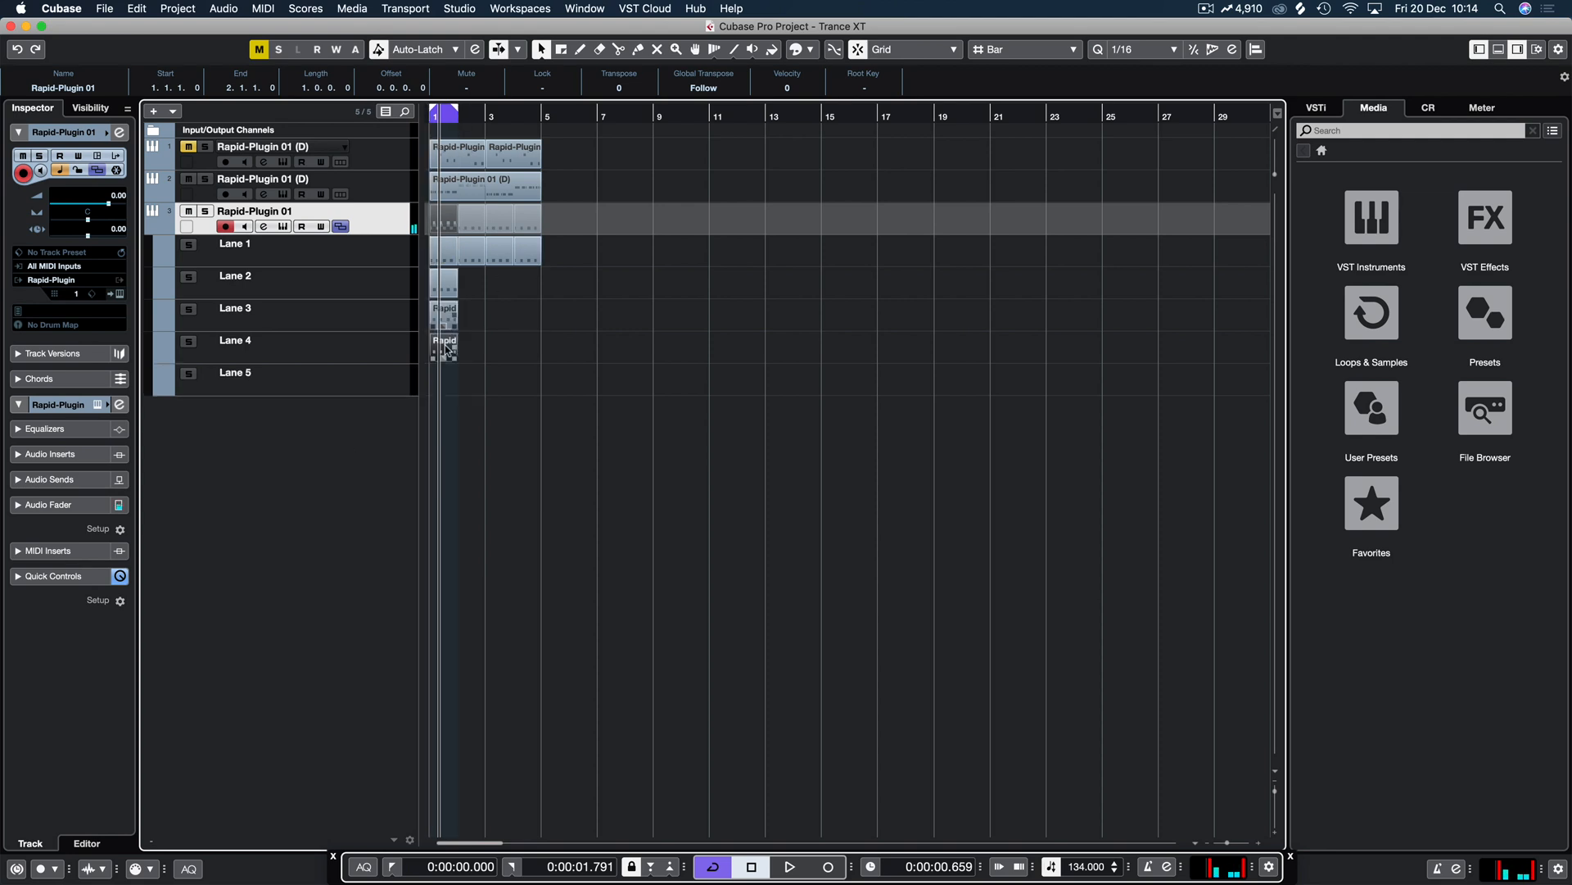
double_click(445, 347)
left_click_drag(572, 382, 340, 439)
key("Delete")
left_click_drag(239, 425, 199, 604)
left_click_drag(199, 648, 559, 647)
key("Escape")
Step: Change the selection tool's sizing mode, extend the Lane 4 part to two bars, and restore normal sizing
left_click(542, 50)
left_click(548, 92)
left_click_drag(471, 362, 485, 365)
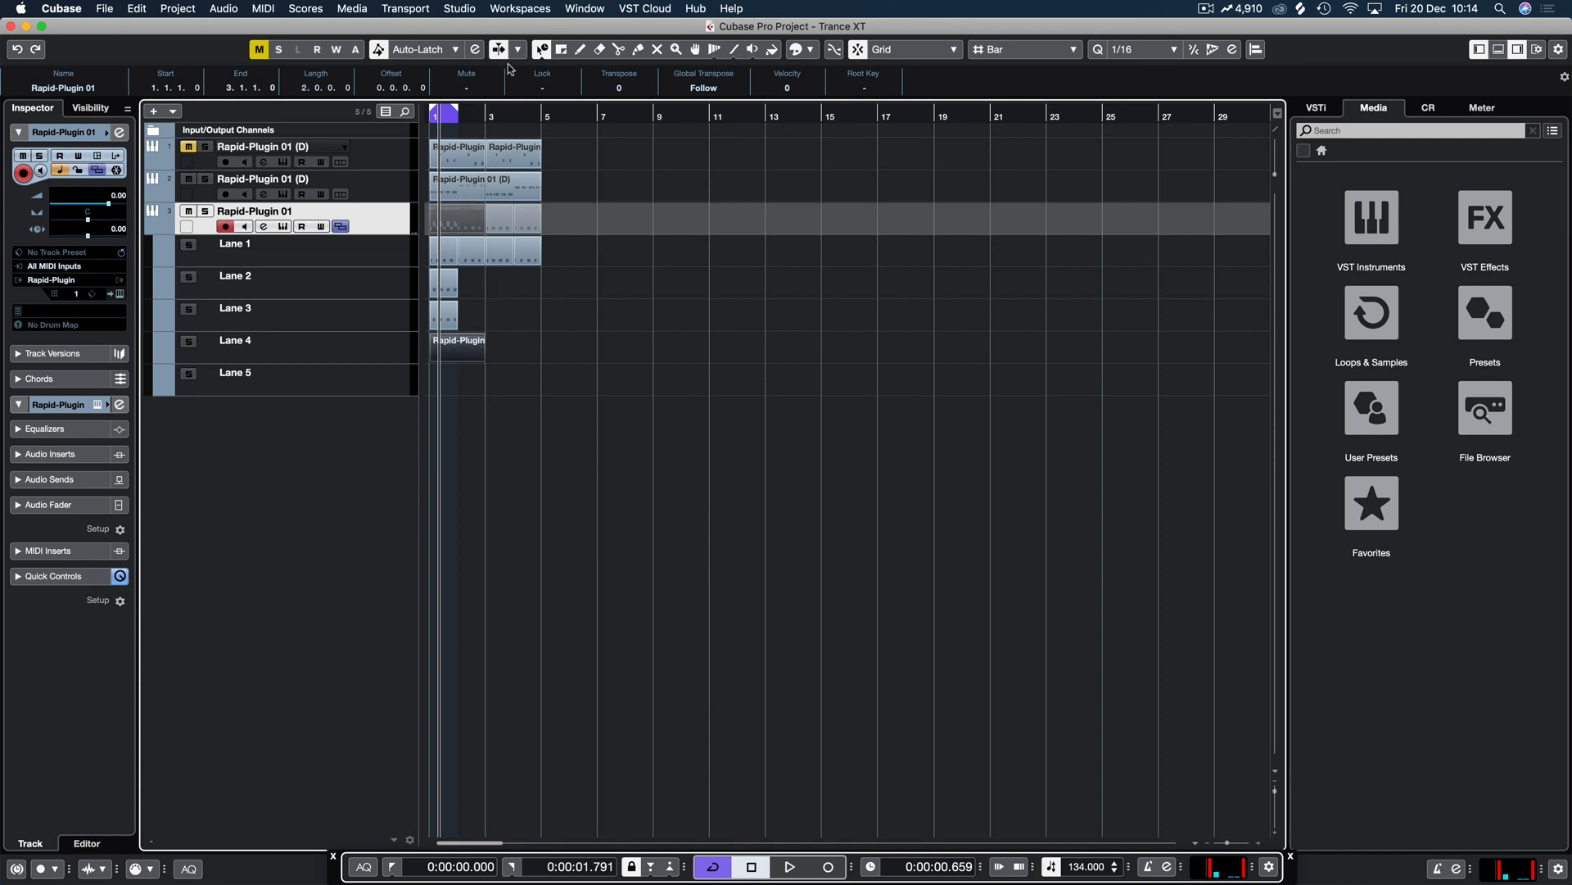
left_click(542, 52)
Step: Duplicate the Lane 2 and Lane 3 parts into bar 2 and play the loop
left_click_drag(479, 283, 443, 314)
key("super+d")
left_click(525, 355)
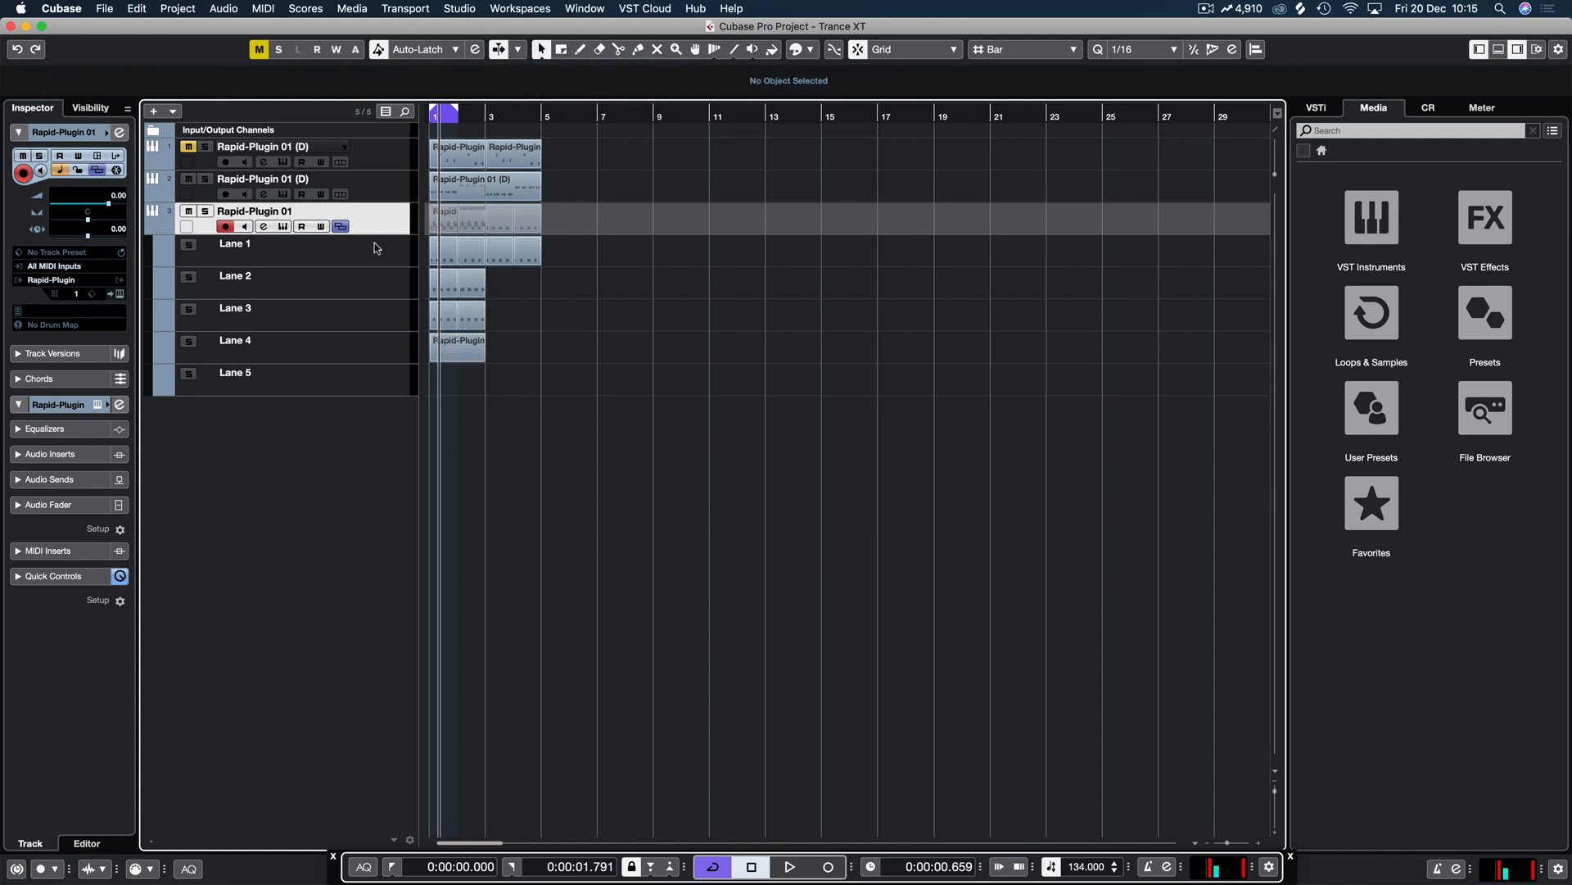
key("space")
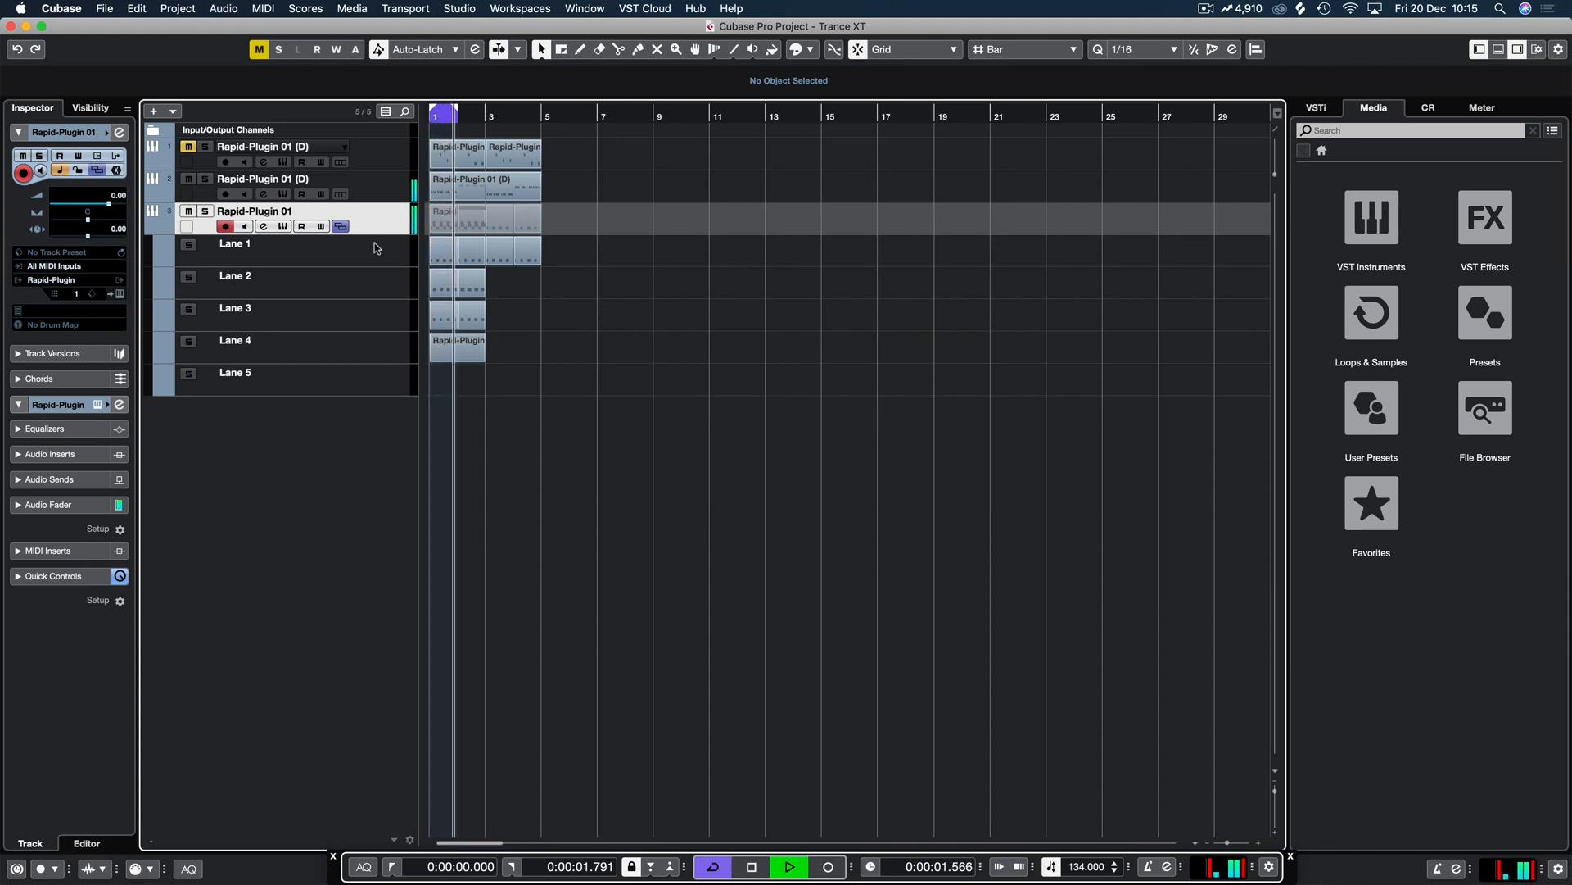
Step: Move the Lane 4 part to start at bar 4 and play the loop with the drum track soloed
key("space")
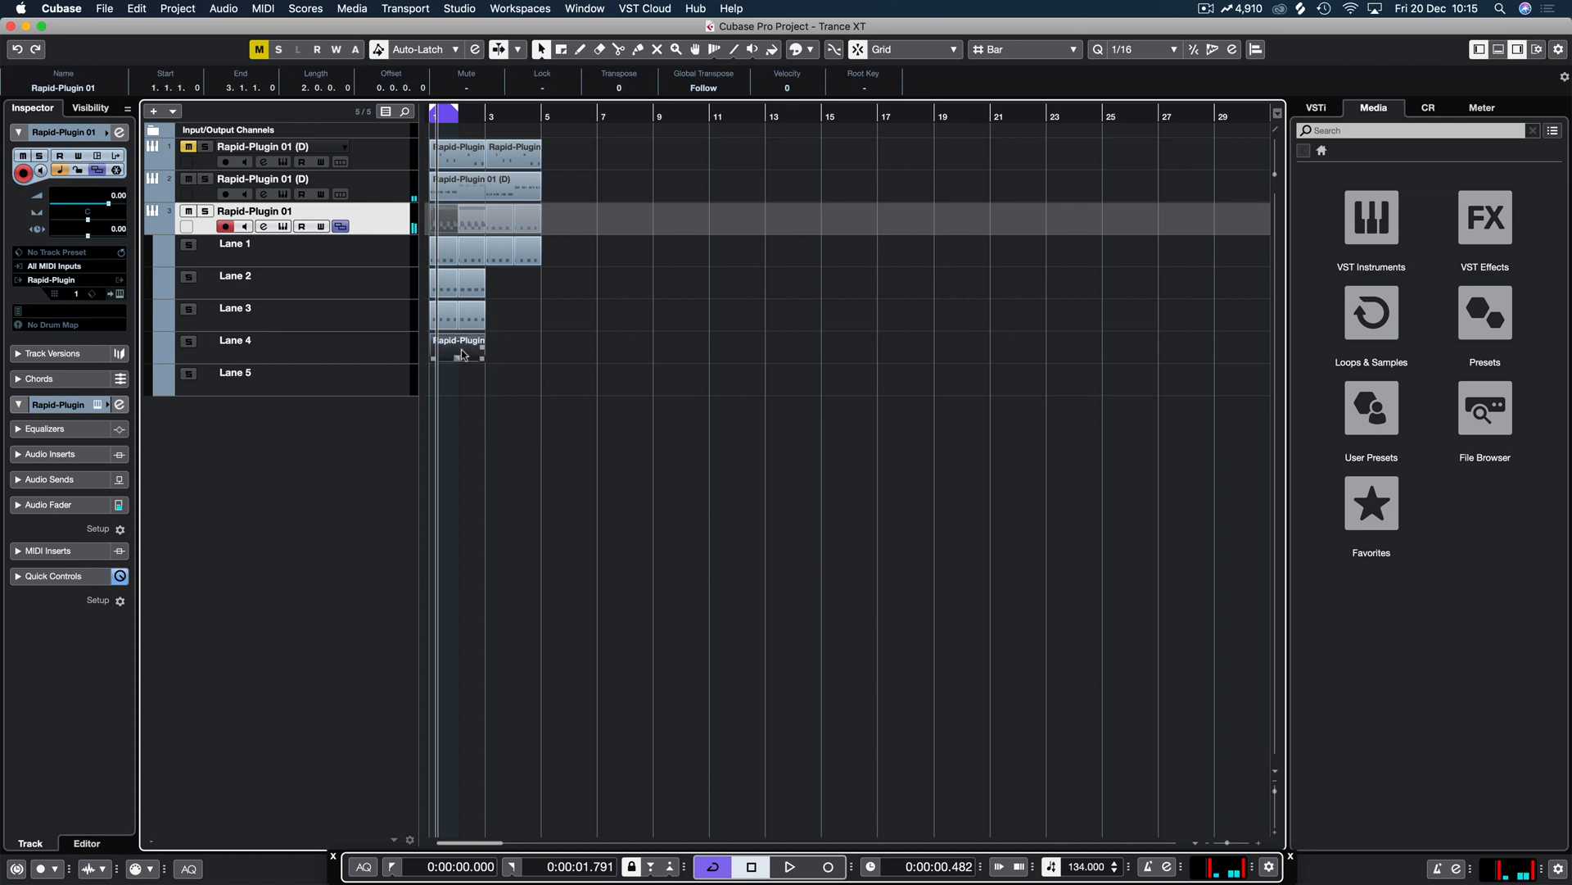
left_click_drag(471, 347, 556, 347)
key("space")
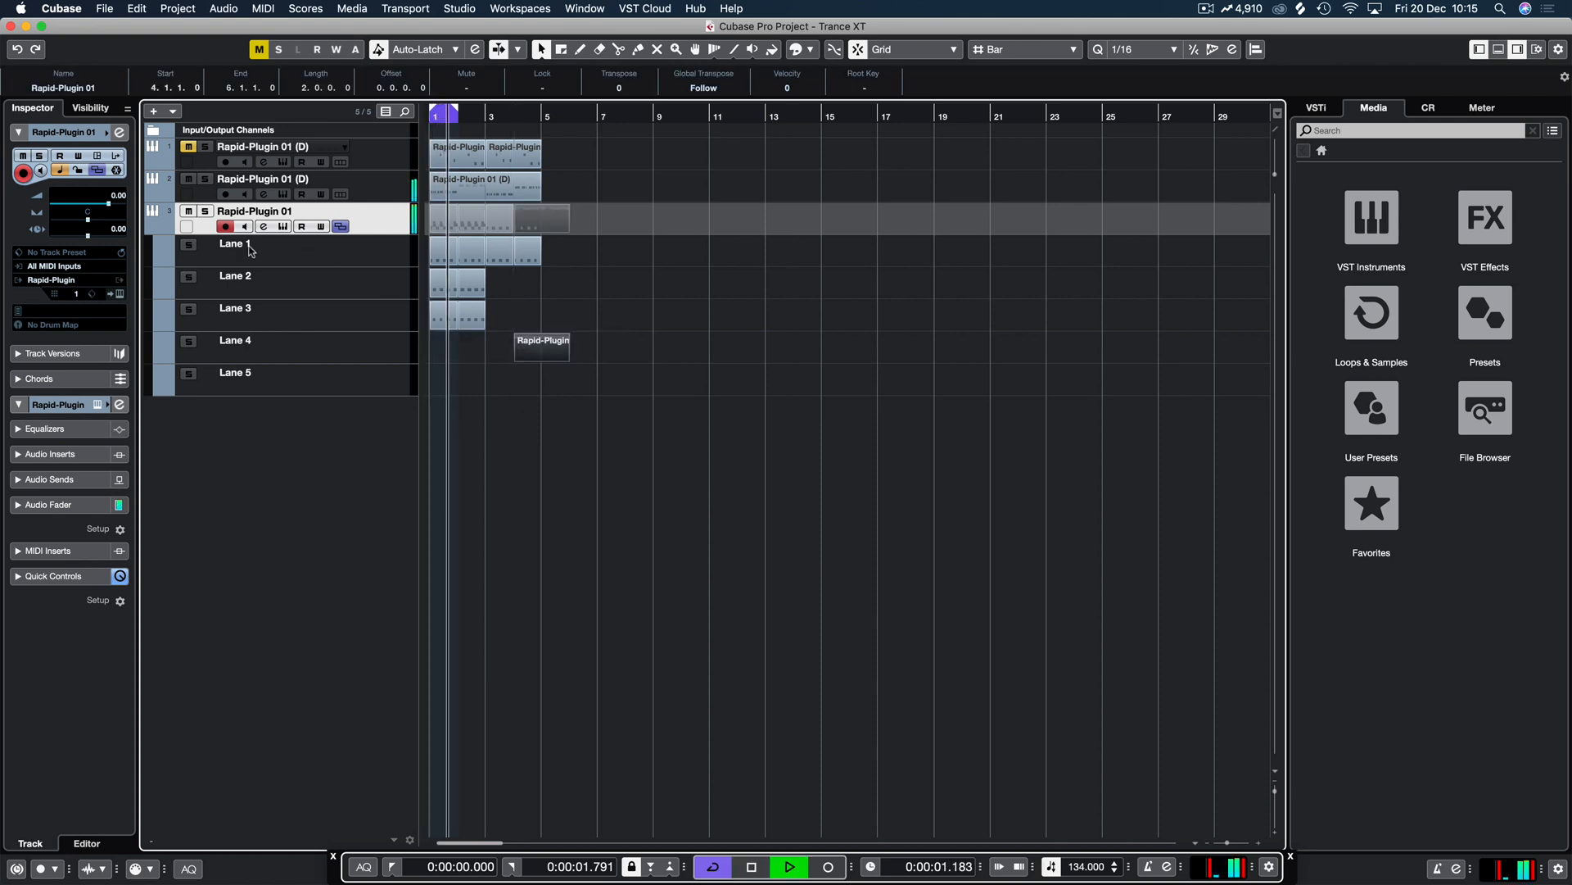
left_click(206, 212)
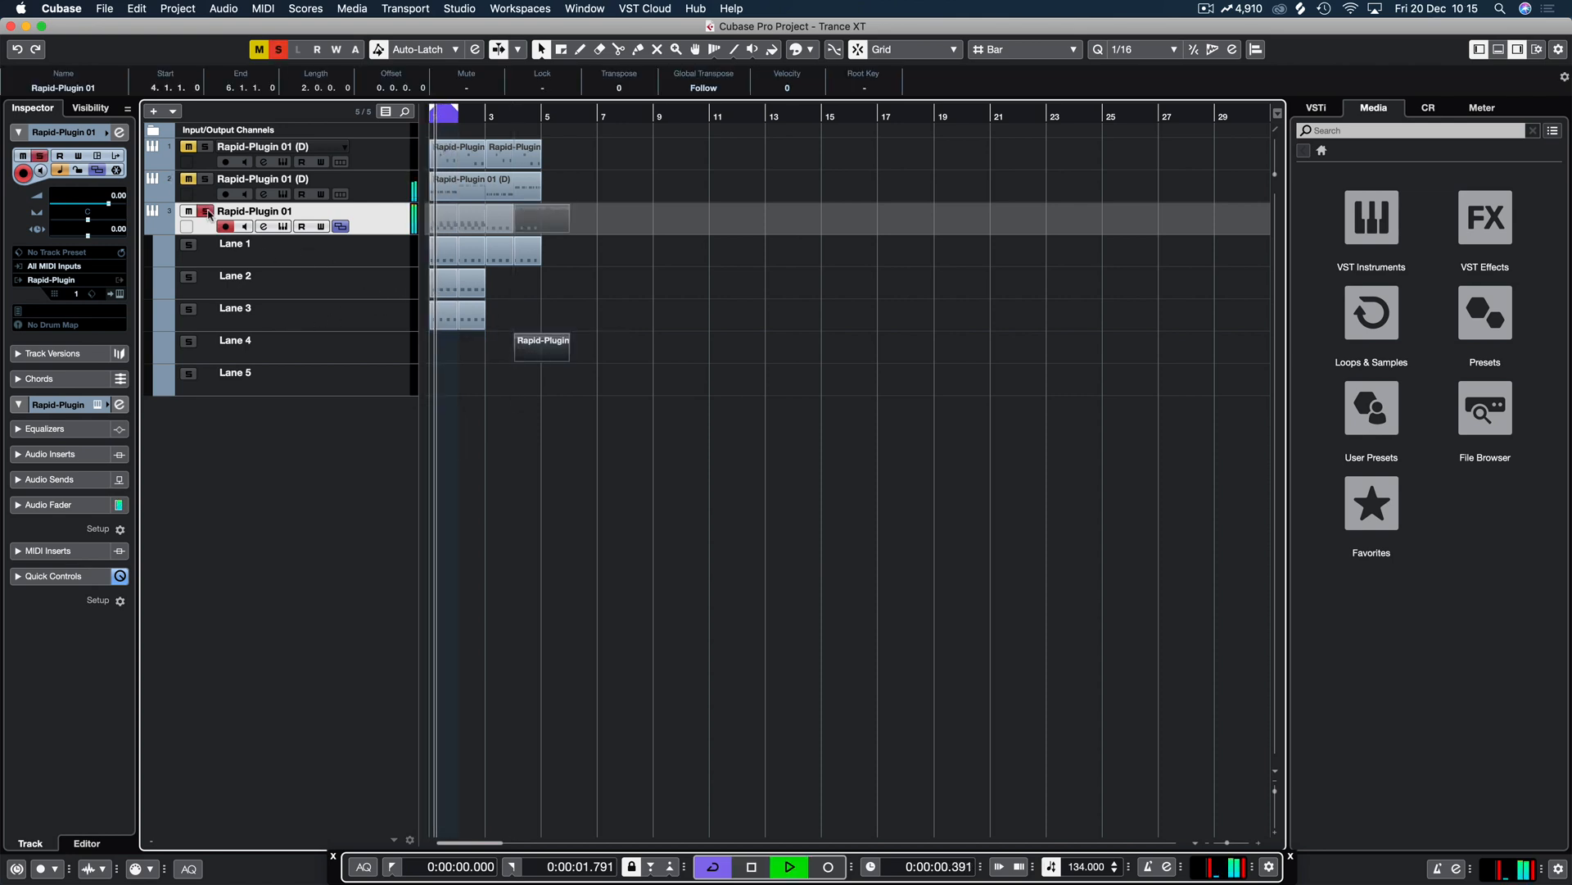
Step: Open the drum track's Rapid instrument, inspect the Kit 10 layer during playback, and close the instrument
left_click(97, 405)
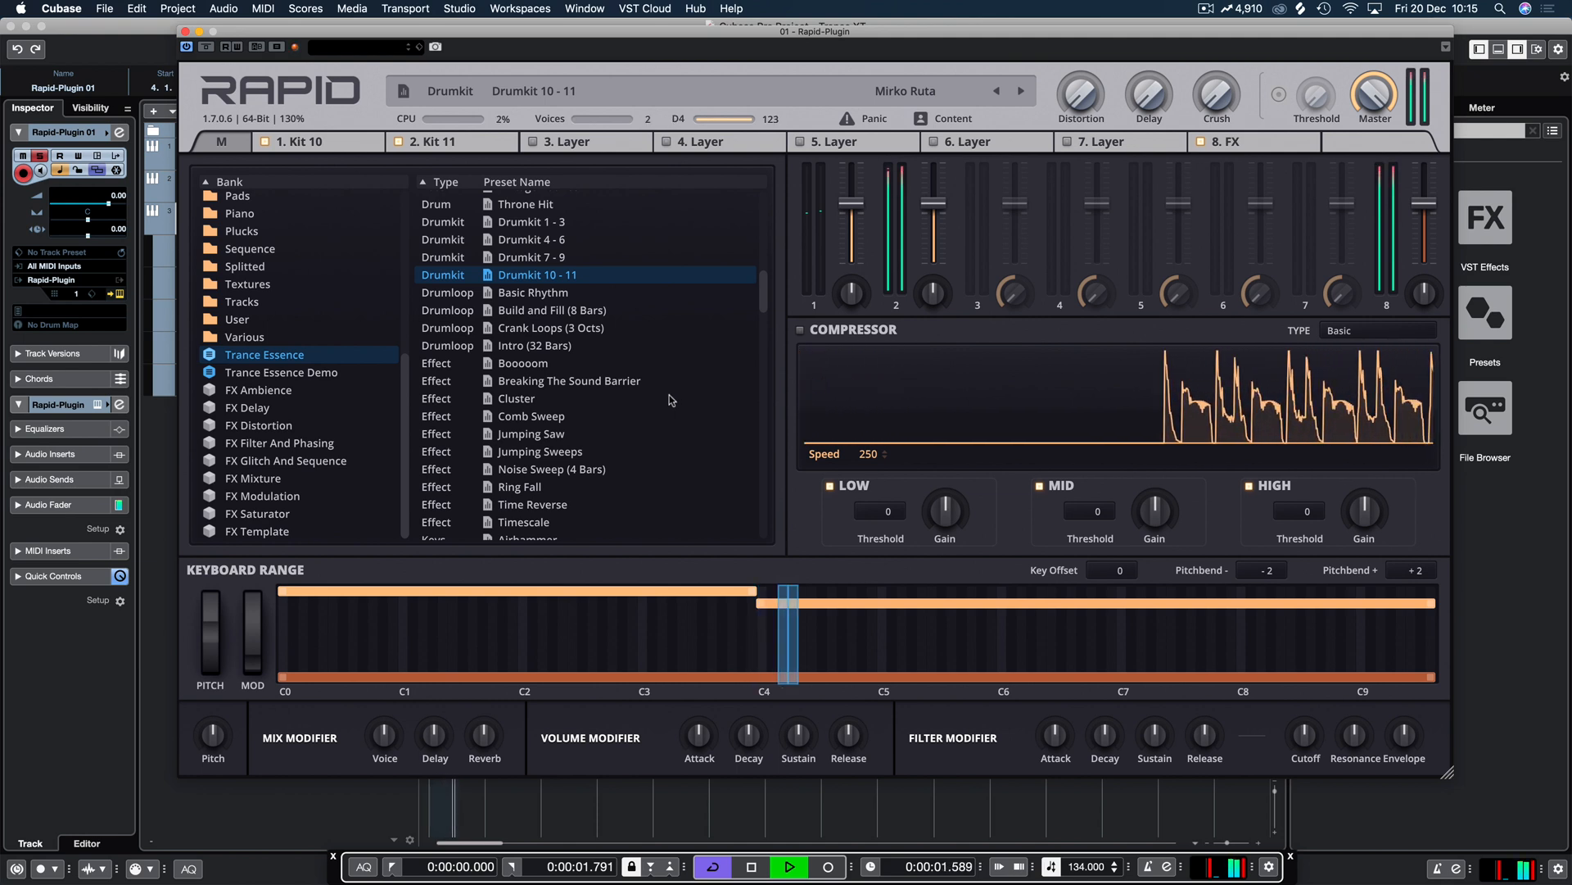
left_click(499, 147)
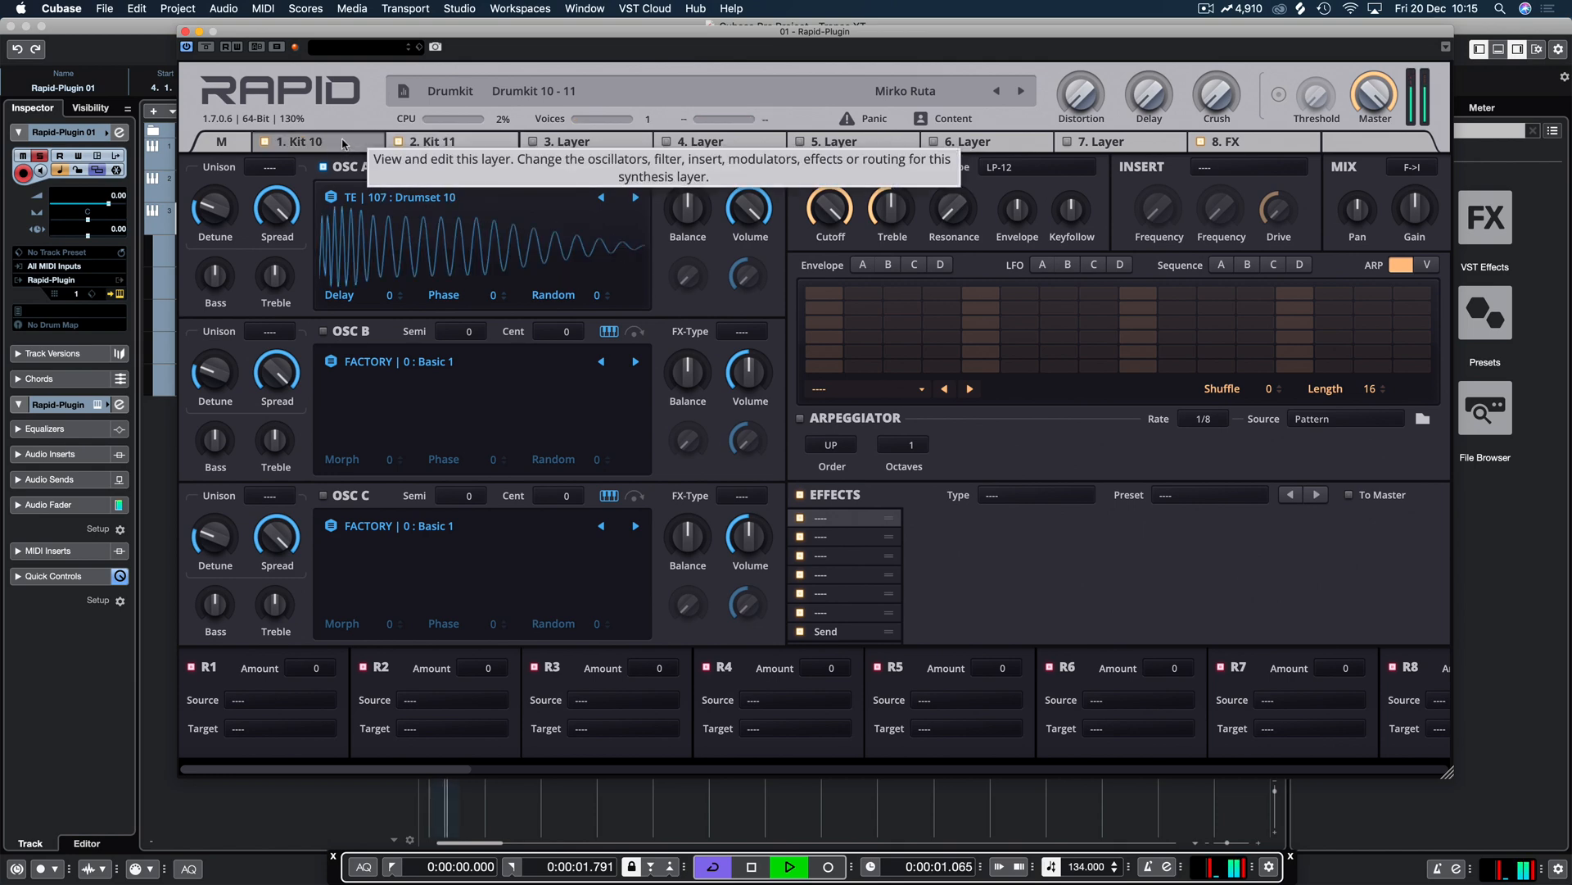
key("space")
left_click(186, 32)
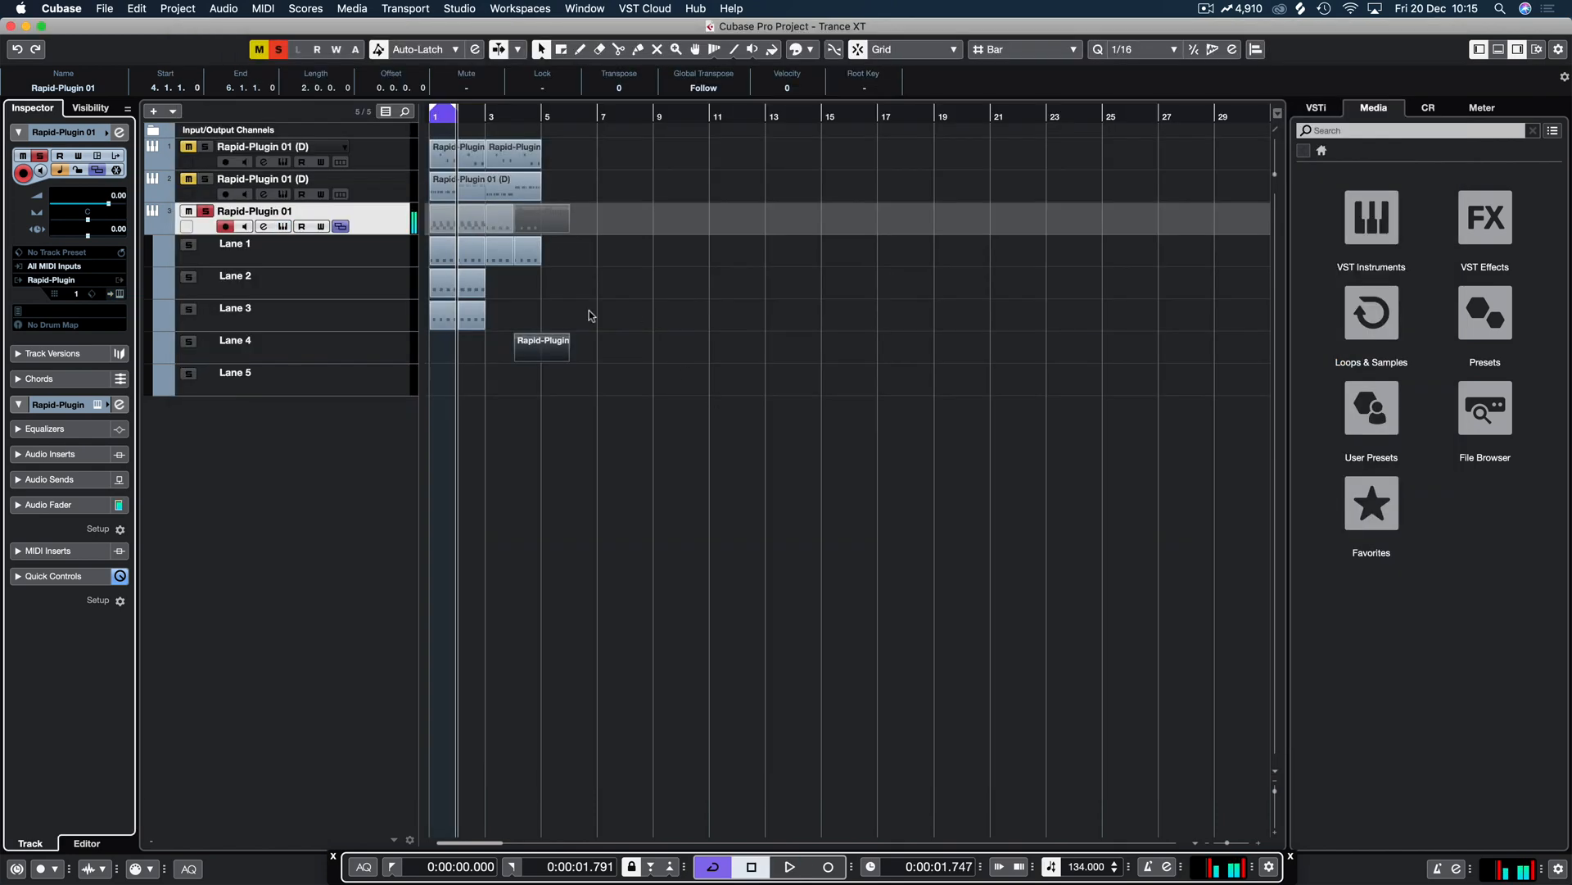
Step: Lower the velocities of the bar 1 D3 notes in Lane 2 to about 65 and play the loop
double_click(474, 289)
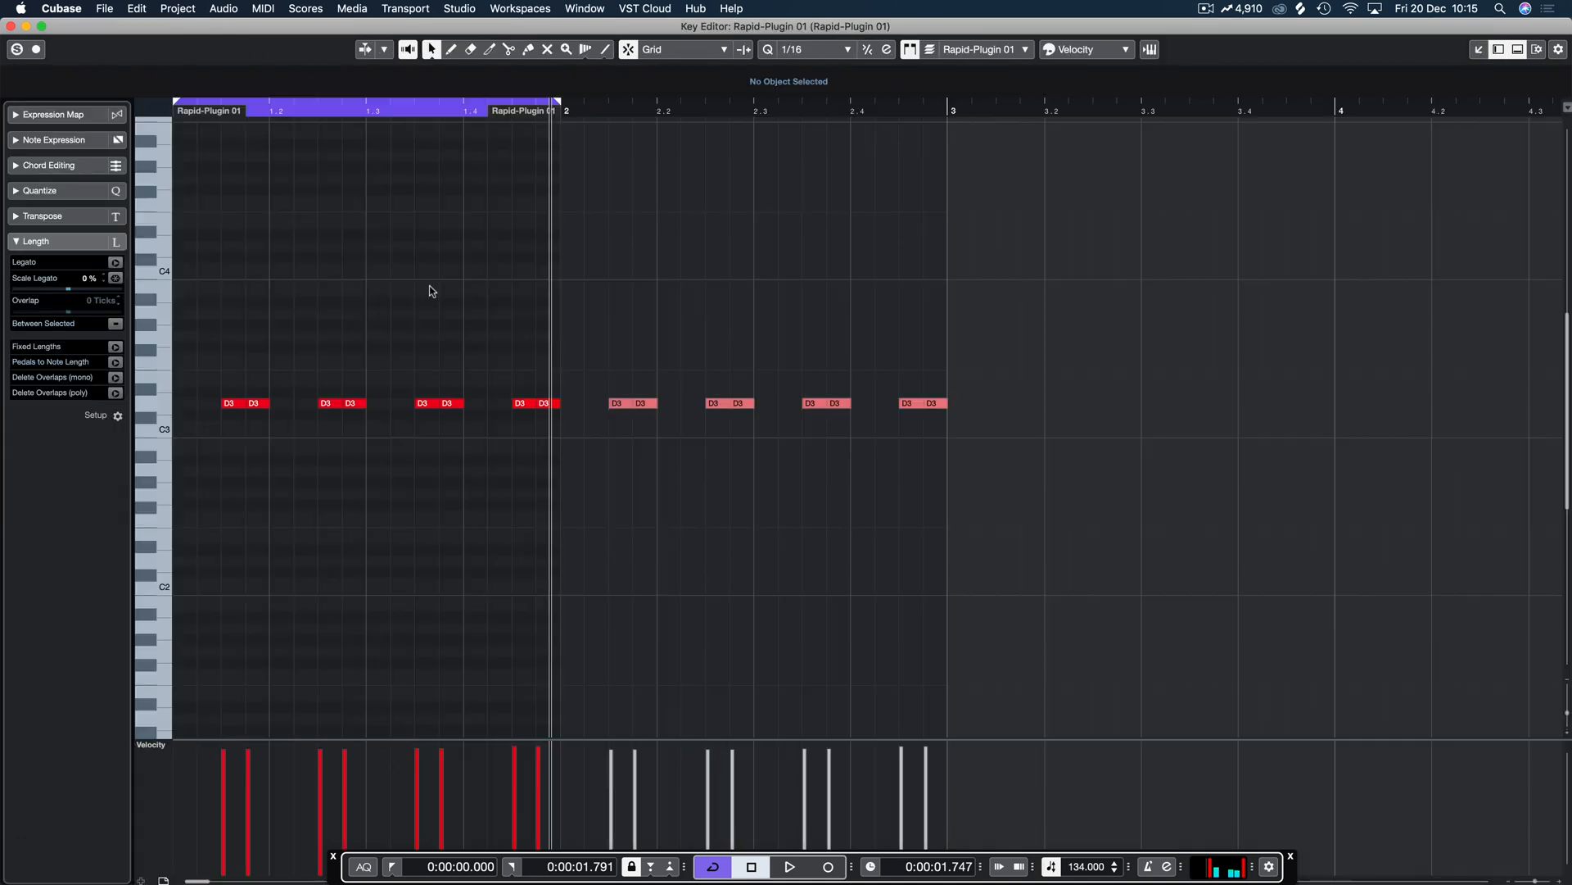
key("super+a")
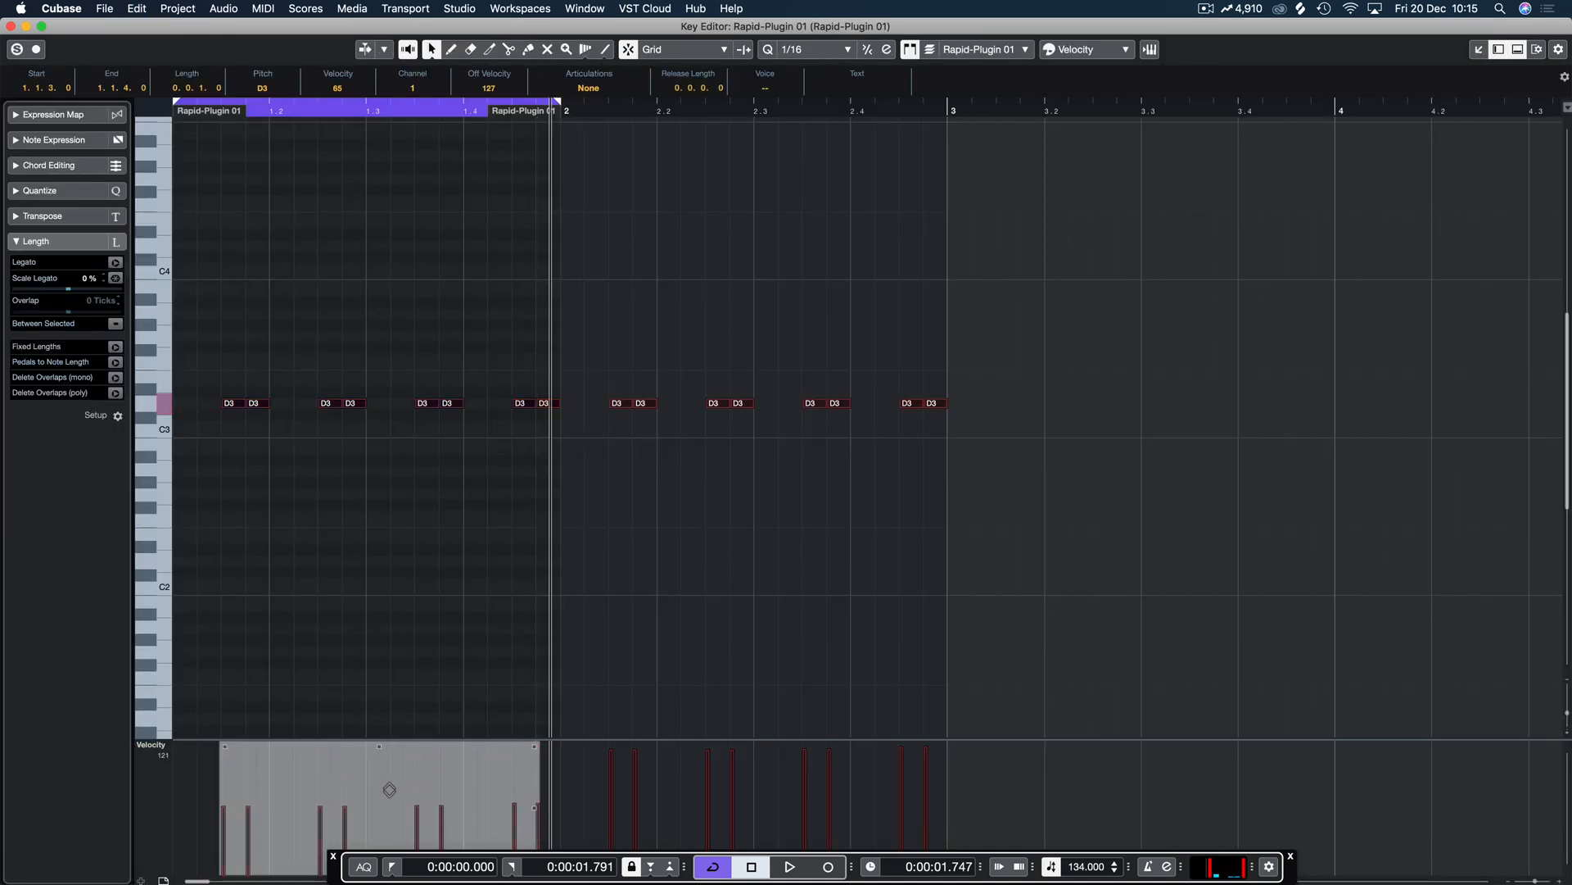
key("space")
key("Return")
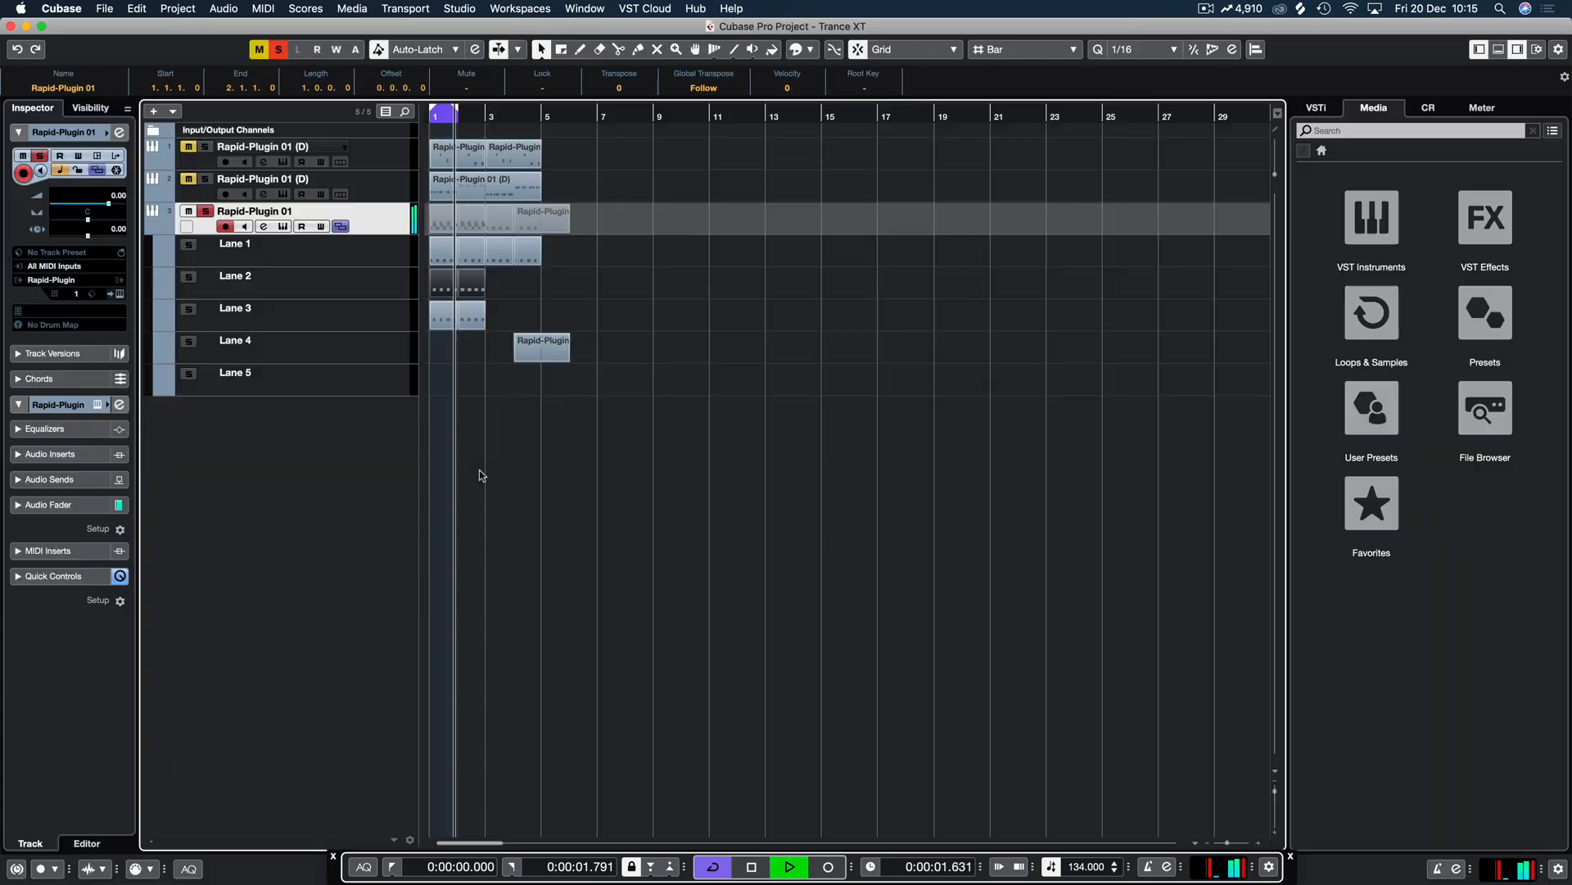
Step: Lower the velocities of the D#3 notes in Lane 3's first part to about 73
left_click(471, 295)
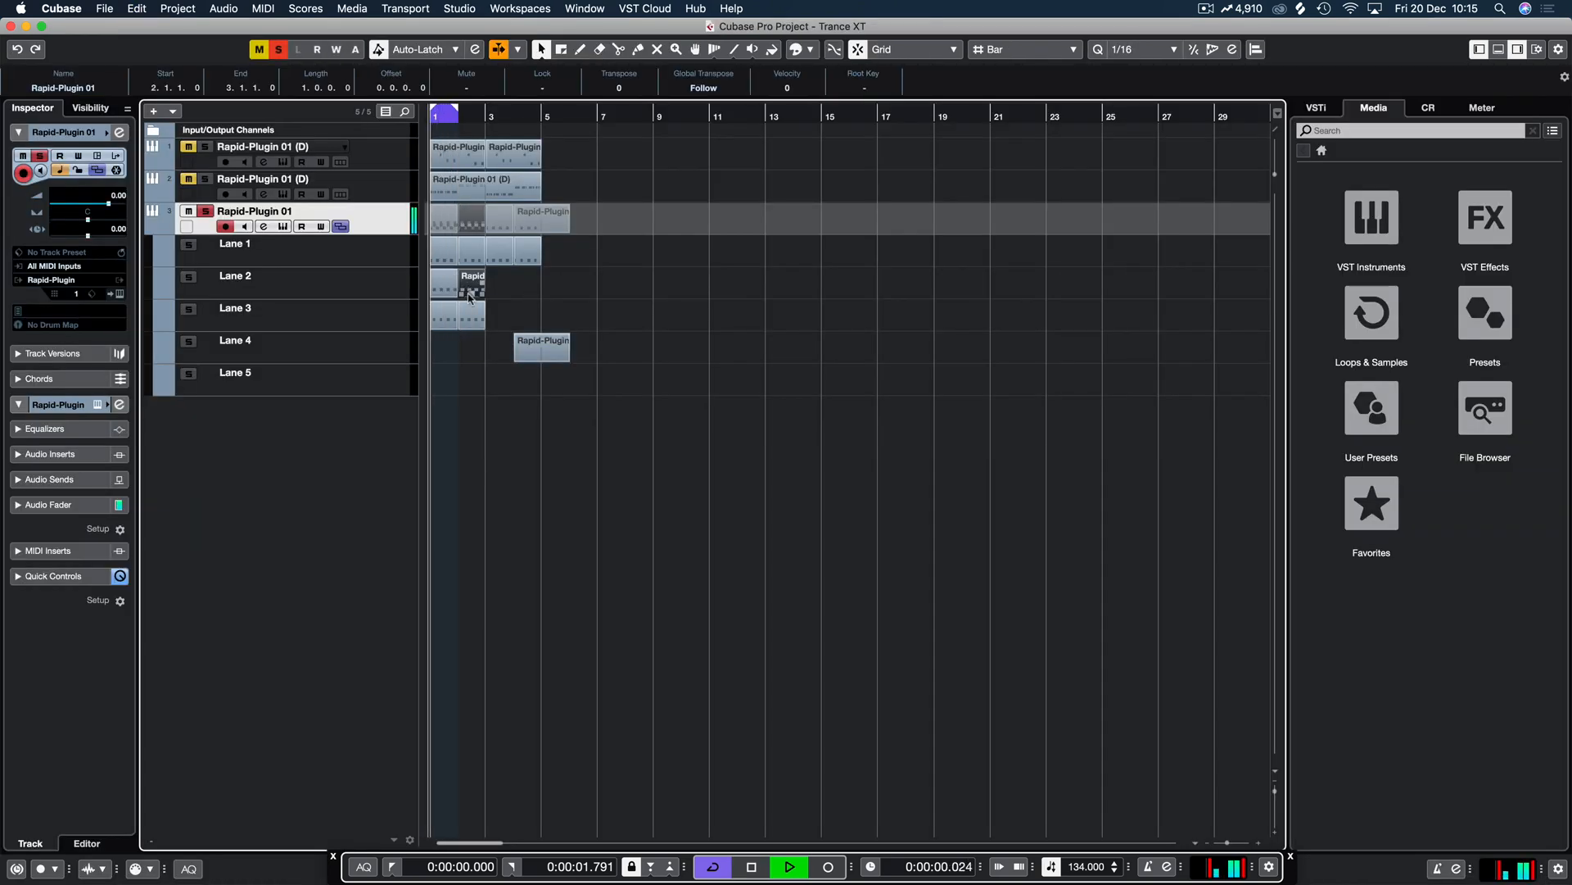
double_click(470, 296)
left_click_drag(573, 354, 222, 440)
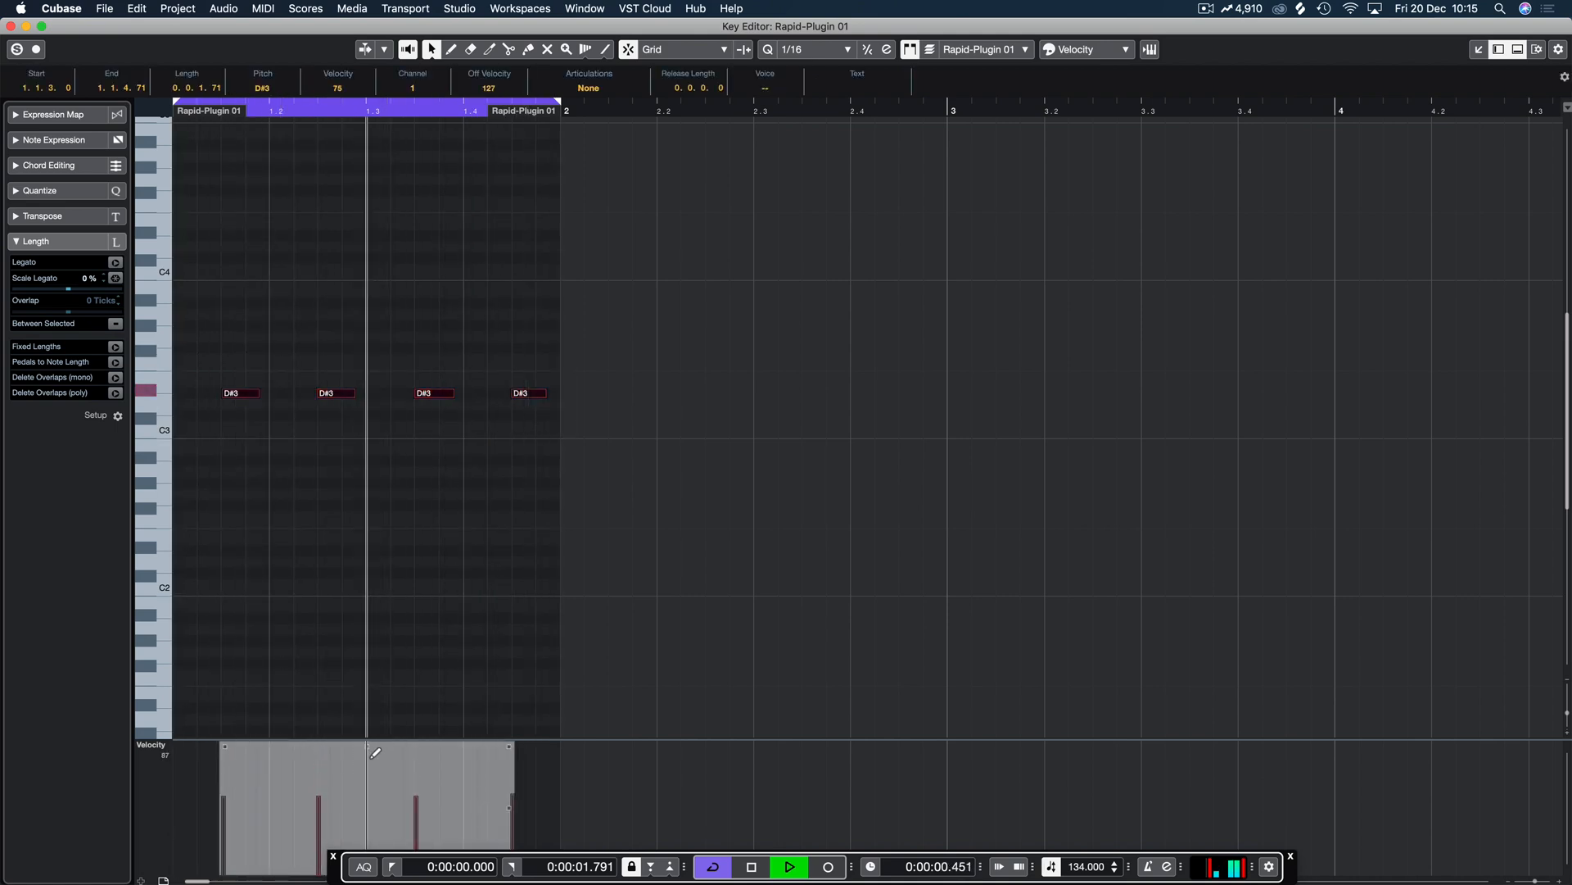
left_click(399, 629)
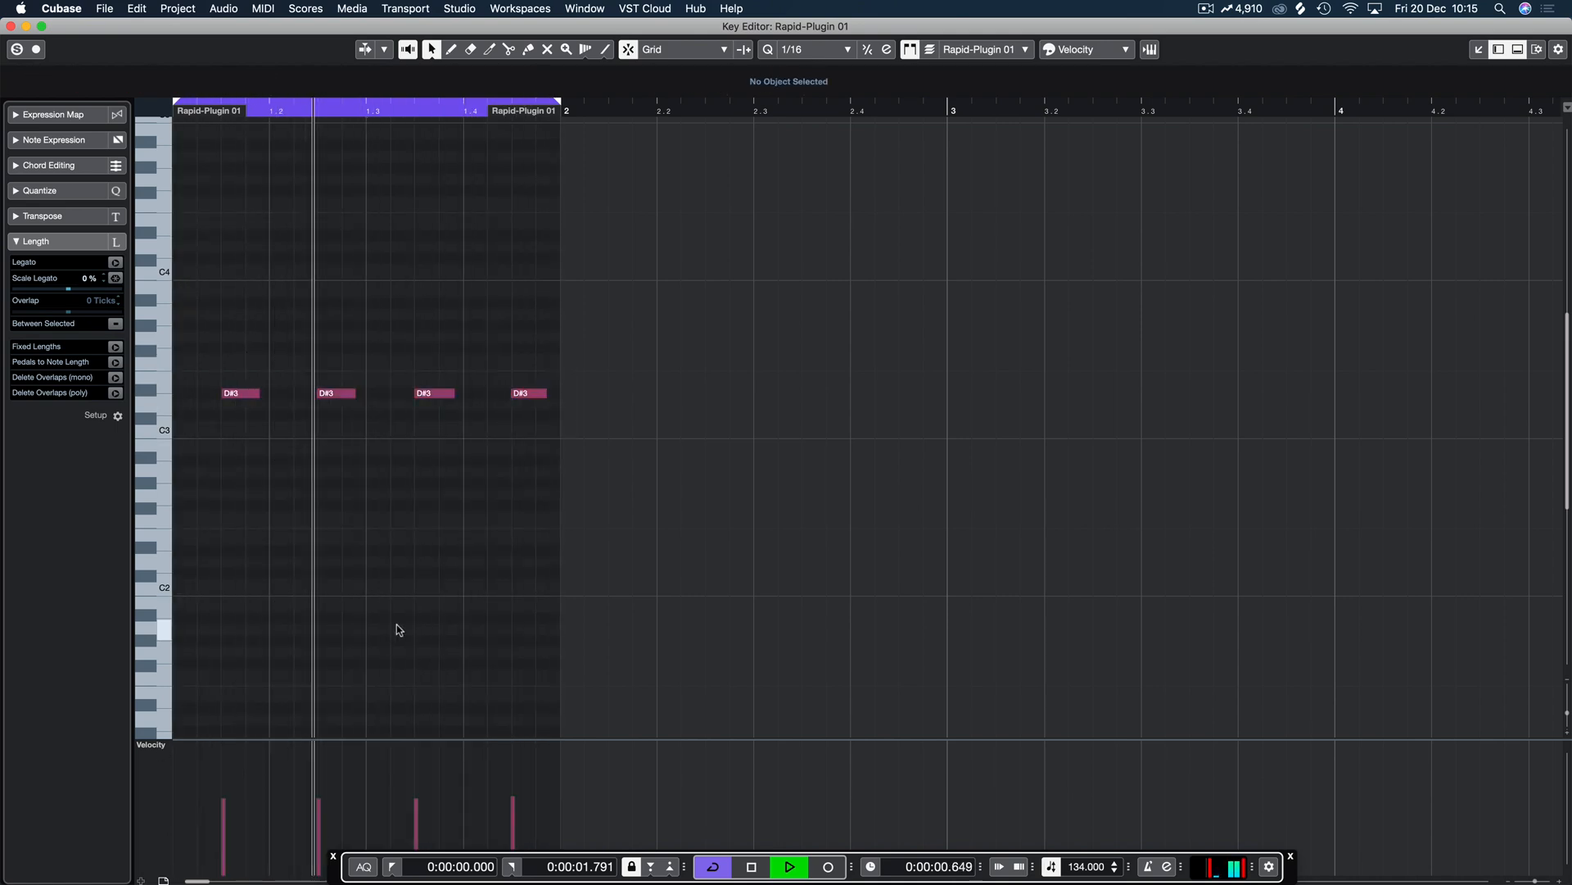
key("Return")
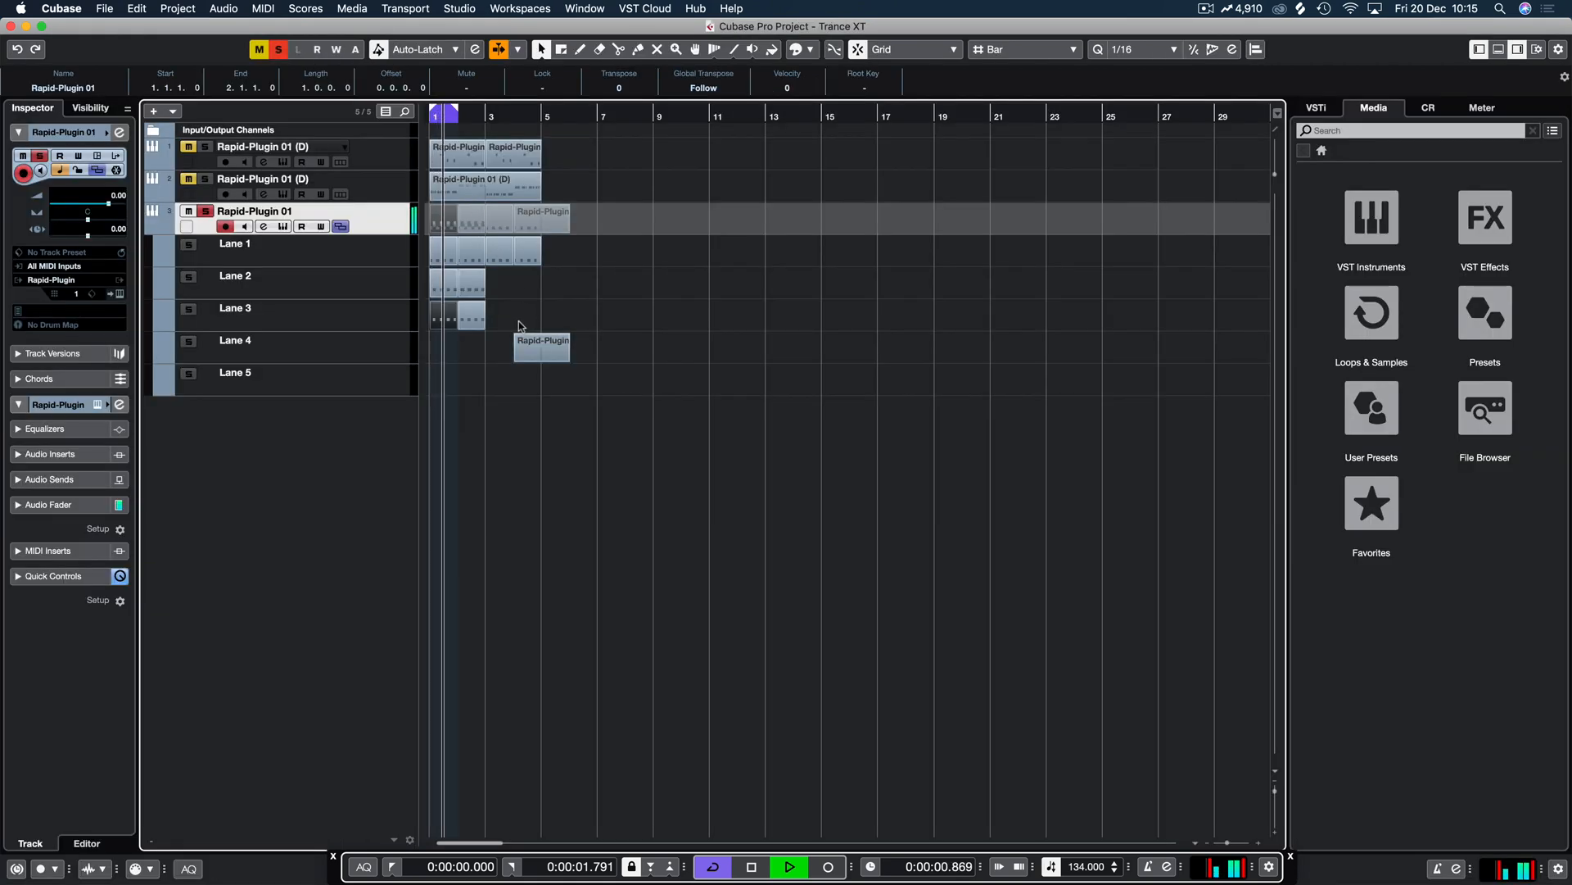
Step: Open the drum track's Rapid instrument and look through the effect types available for the Kit 10 and Kit 11 layers
left_click(461, 318)
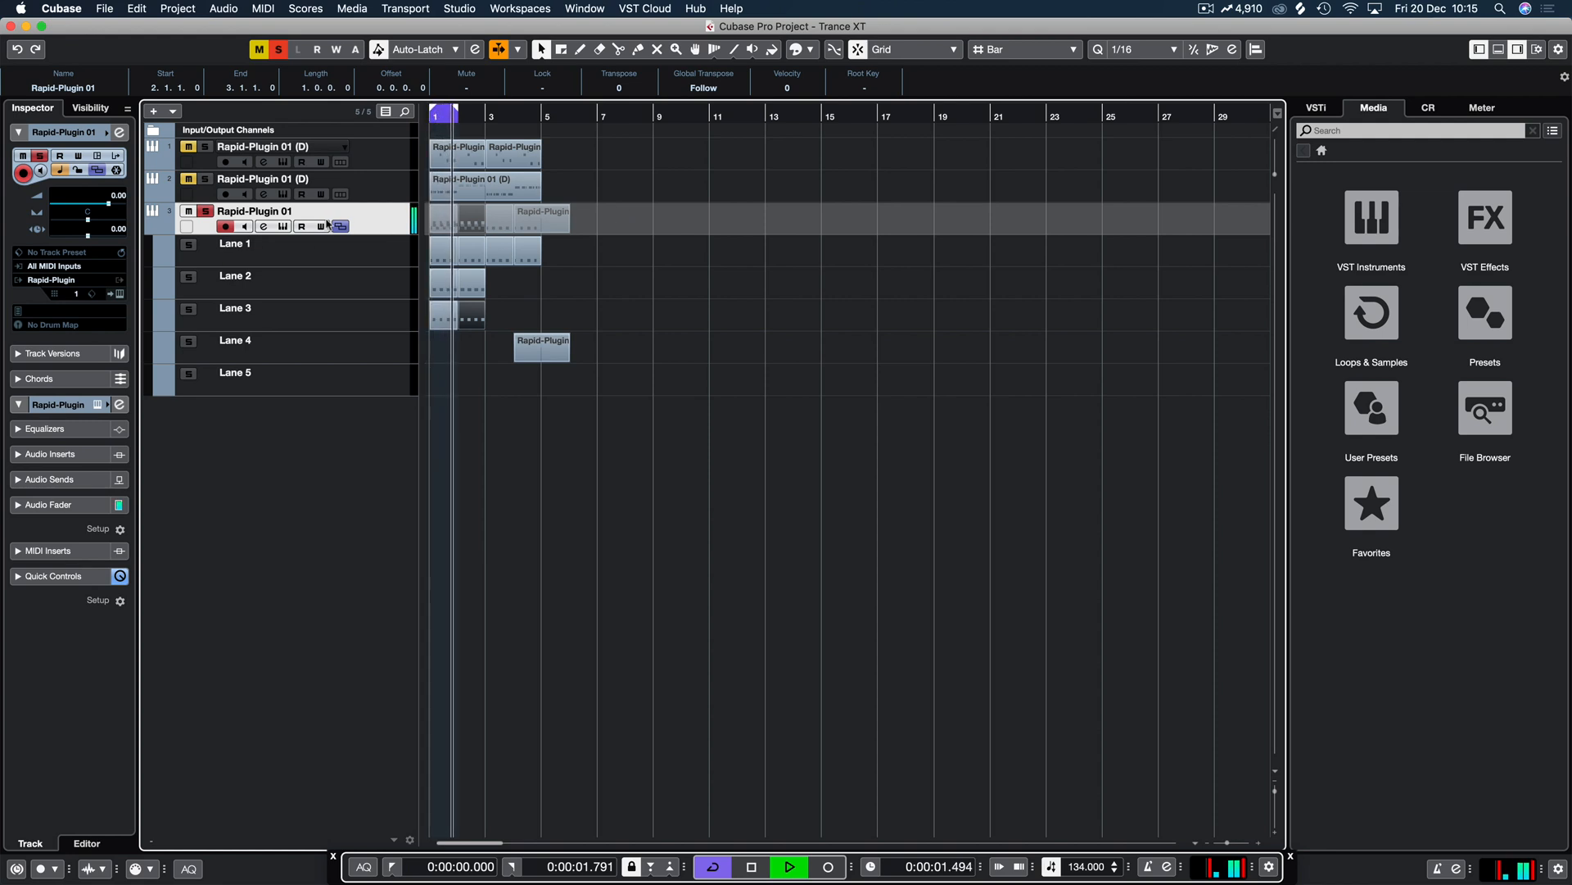
left_click(120, 404)
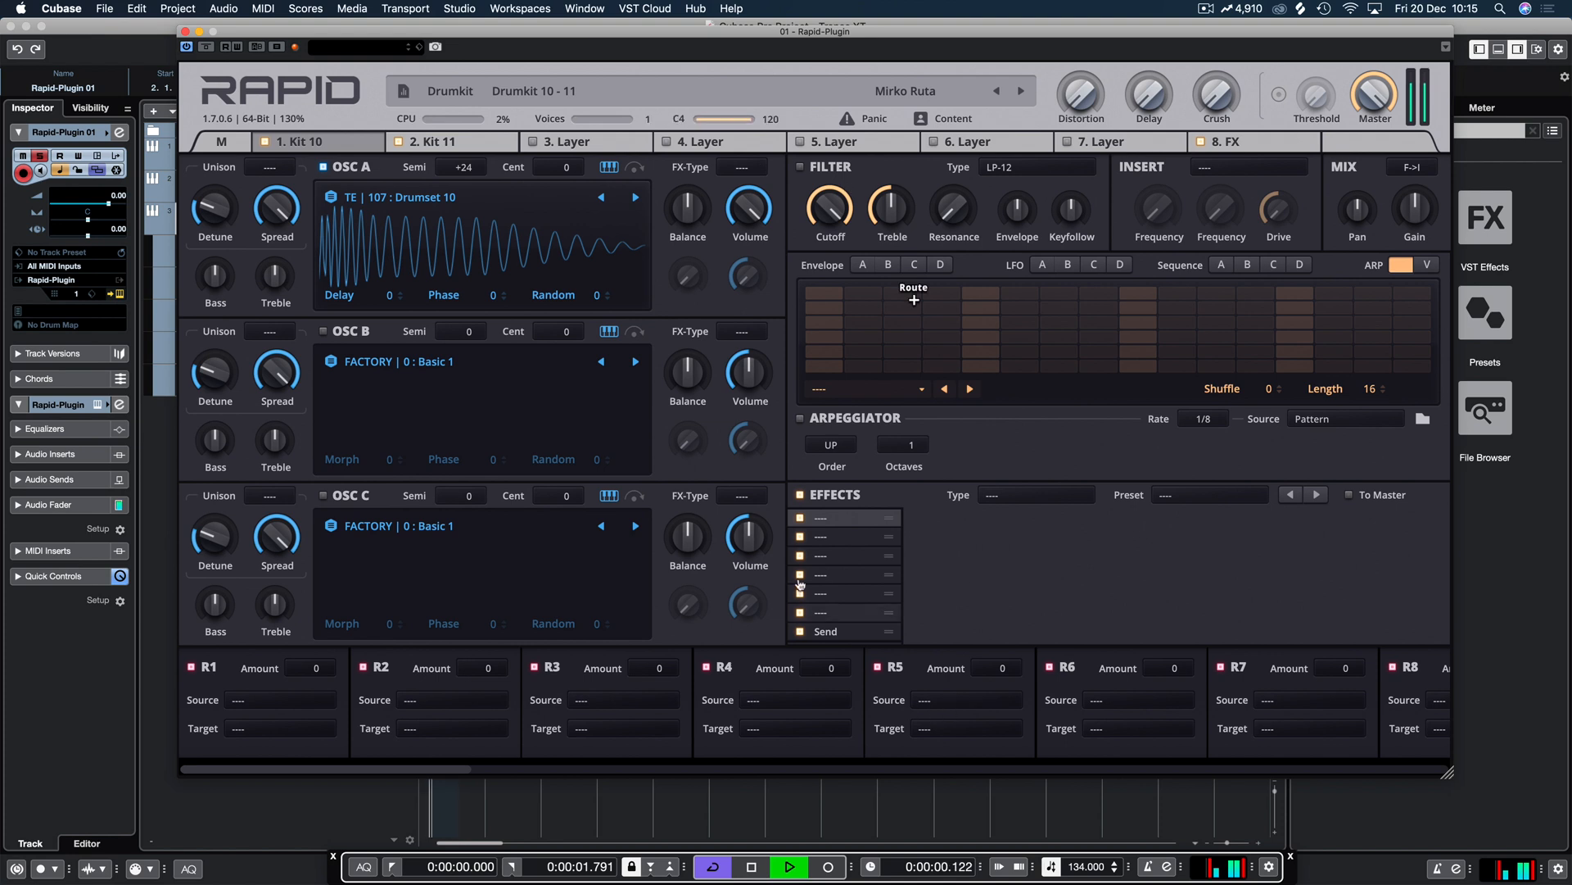
left_click(1058, 500)
left_click(998, 604)
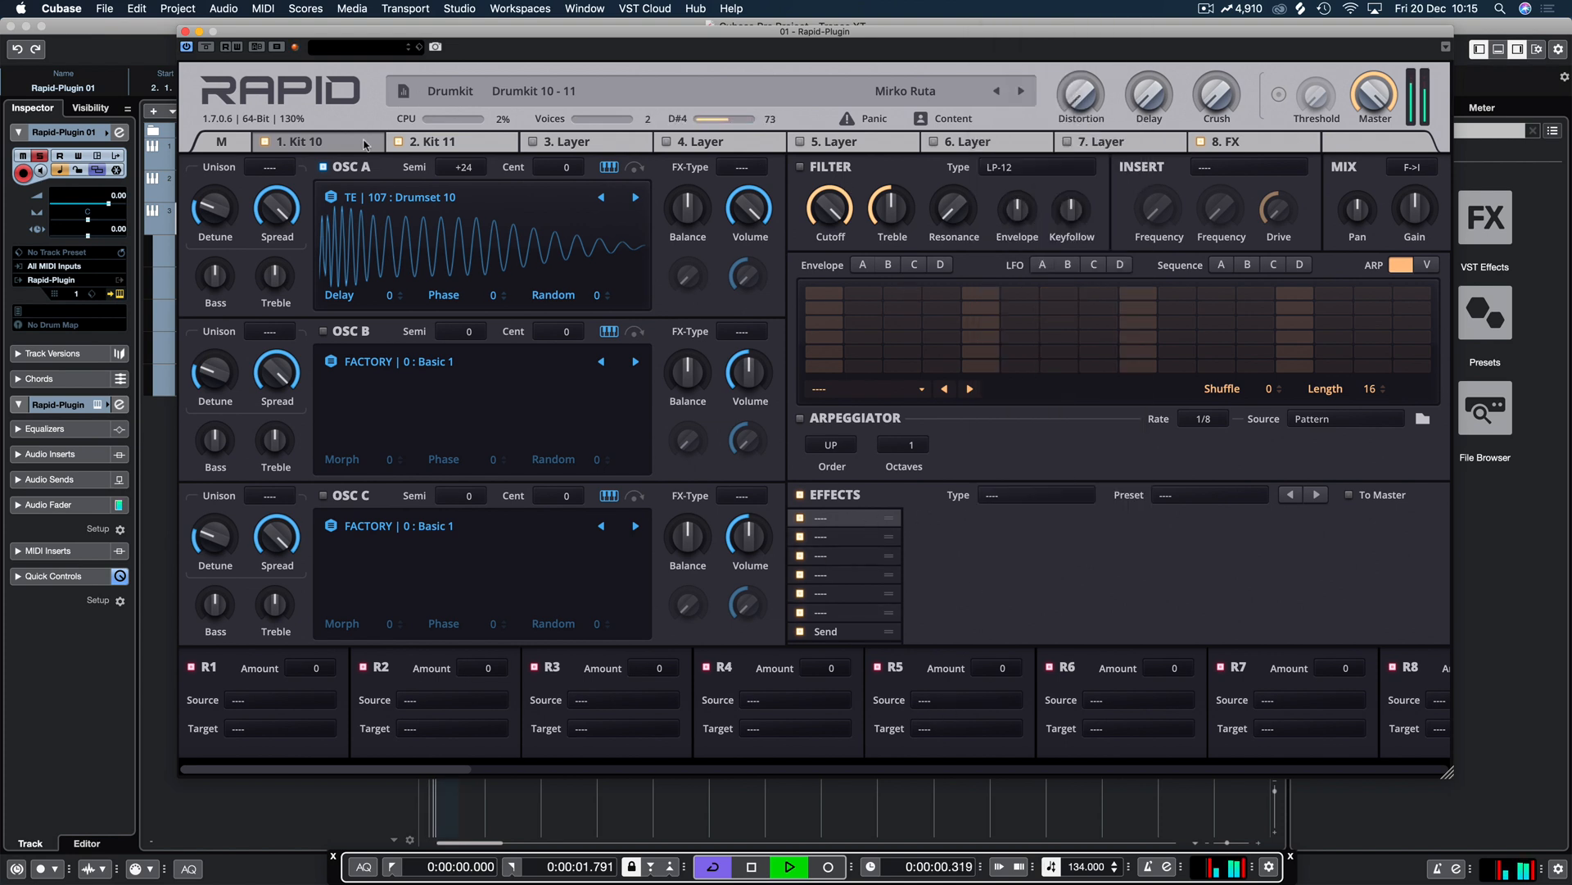
left_click(434, 141)
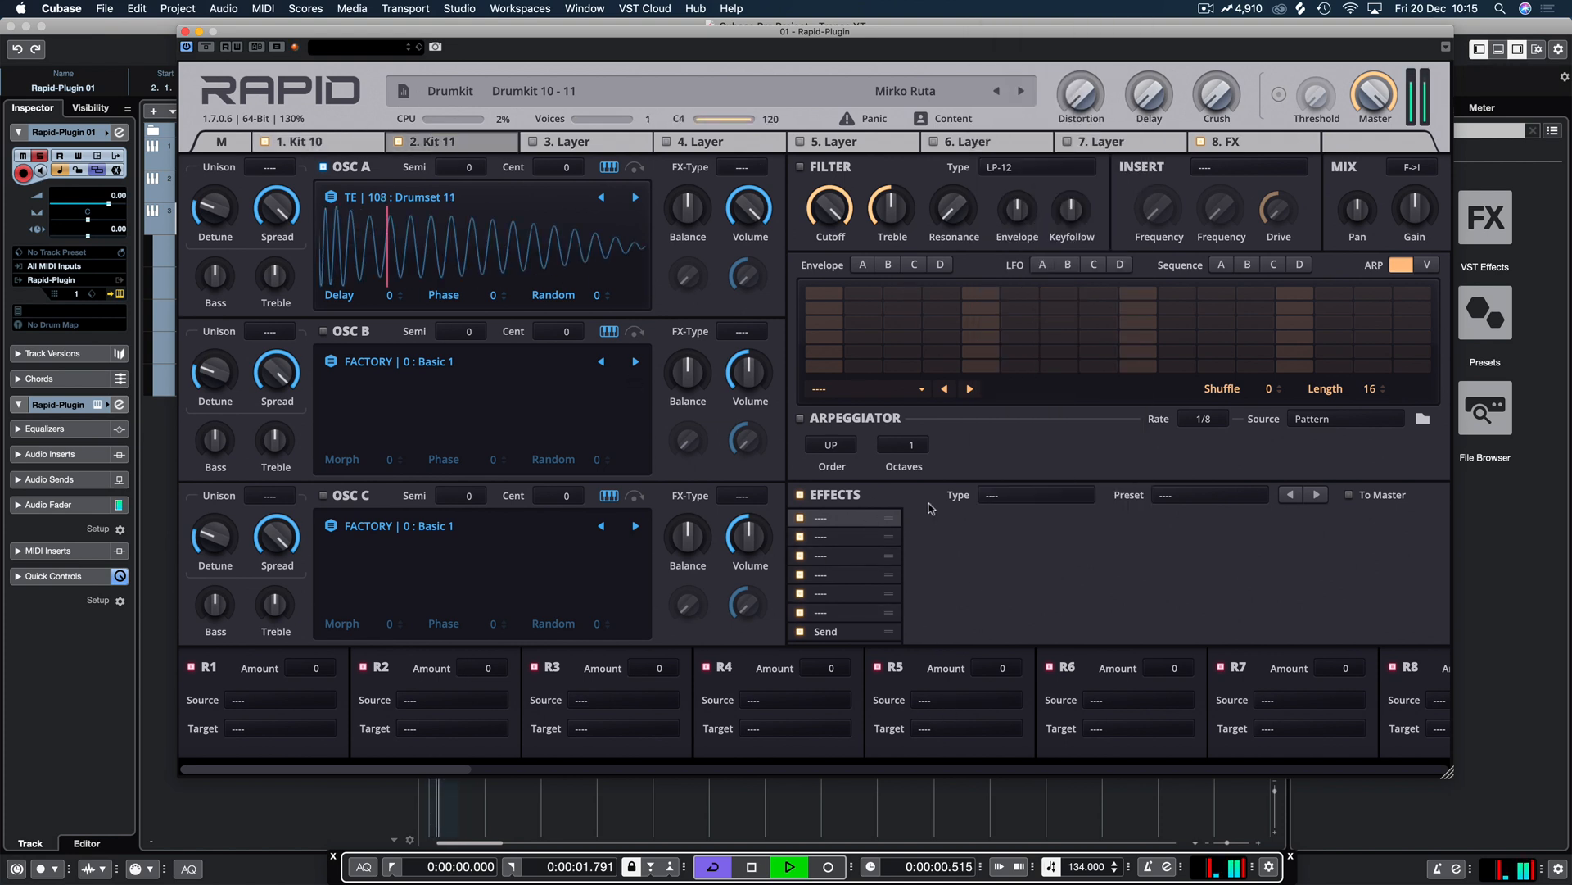
left_click(1028, 500)
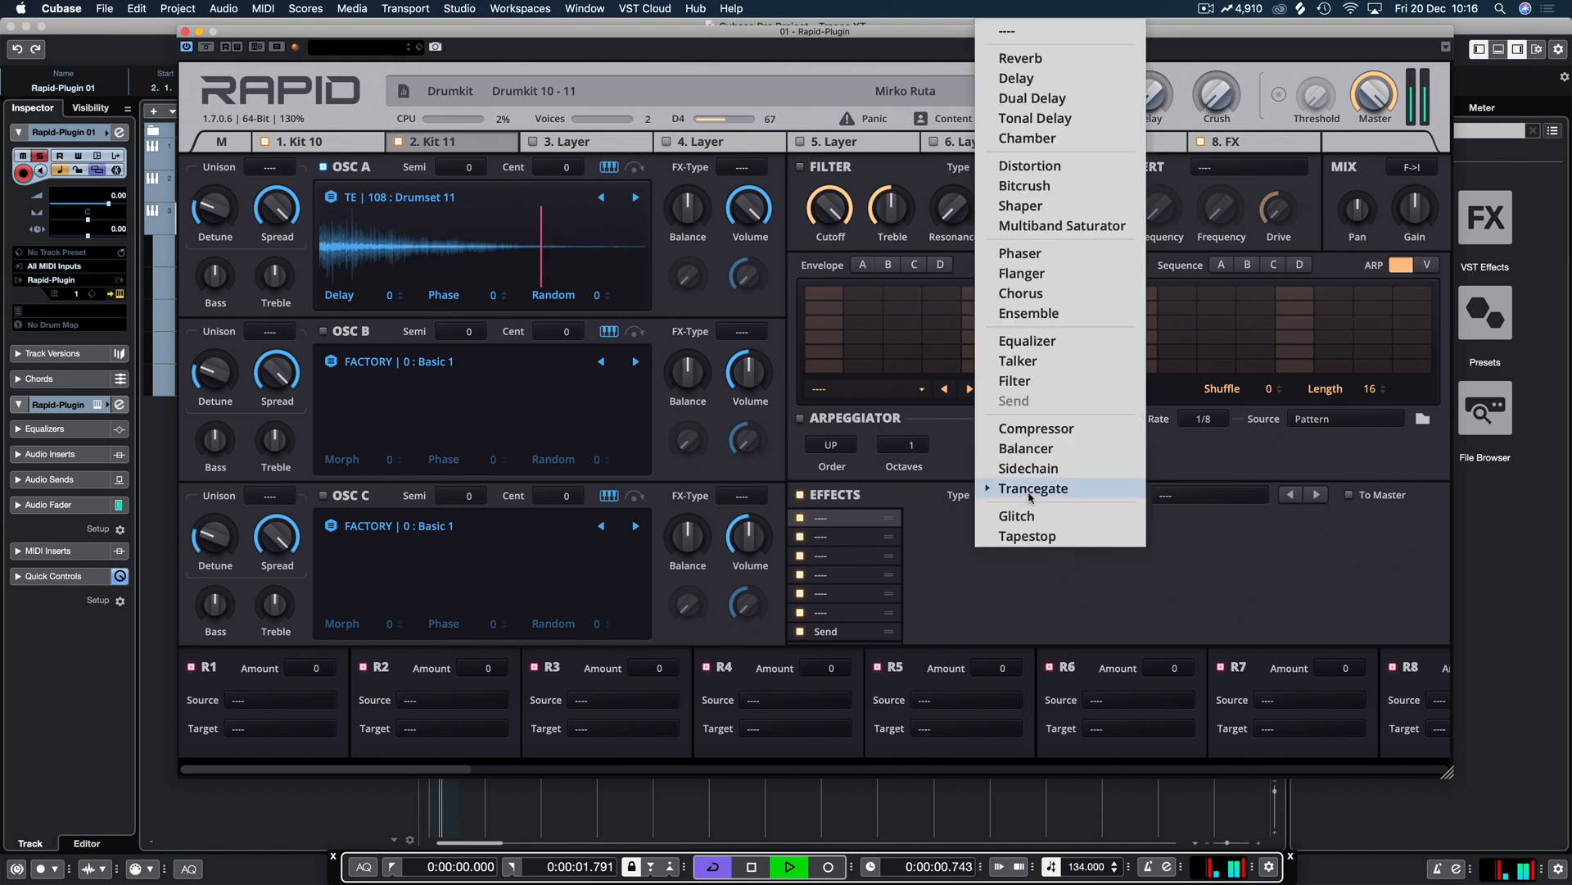
Step: Add an Equalizer to the second effect slot of the FX layer, boost its low-shelf gain slightly, and close Rapid
left_click(1145, 144)
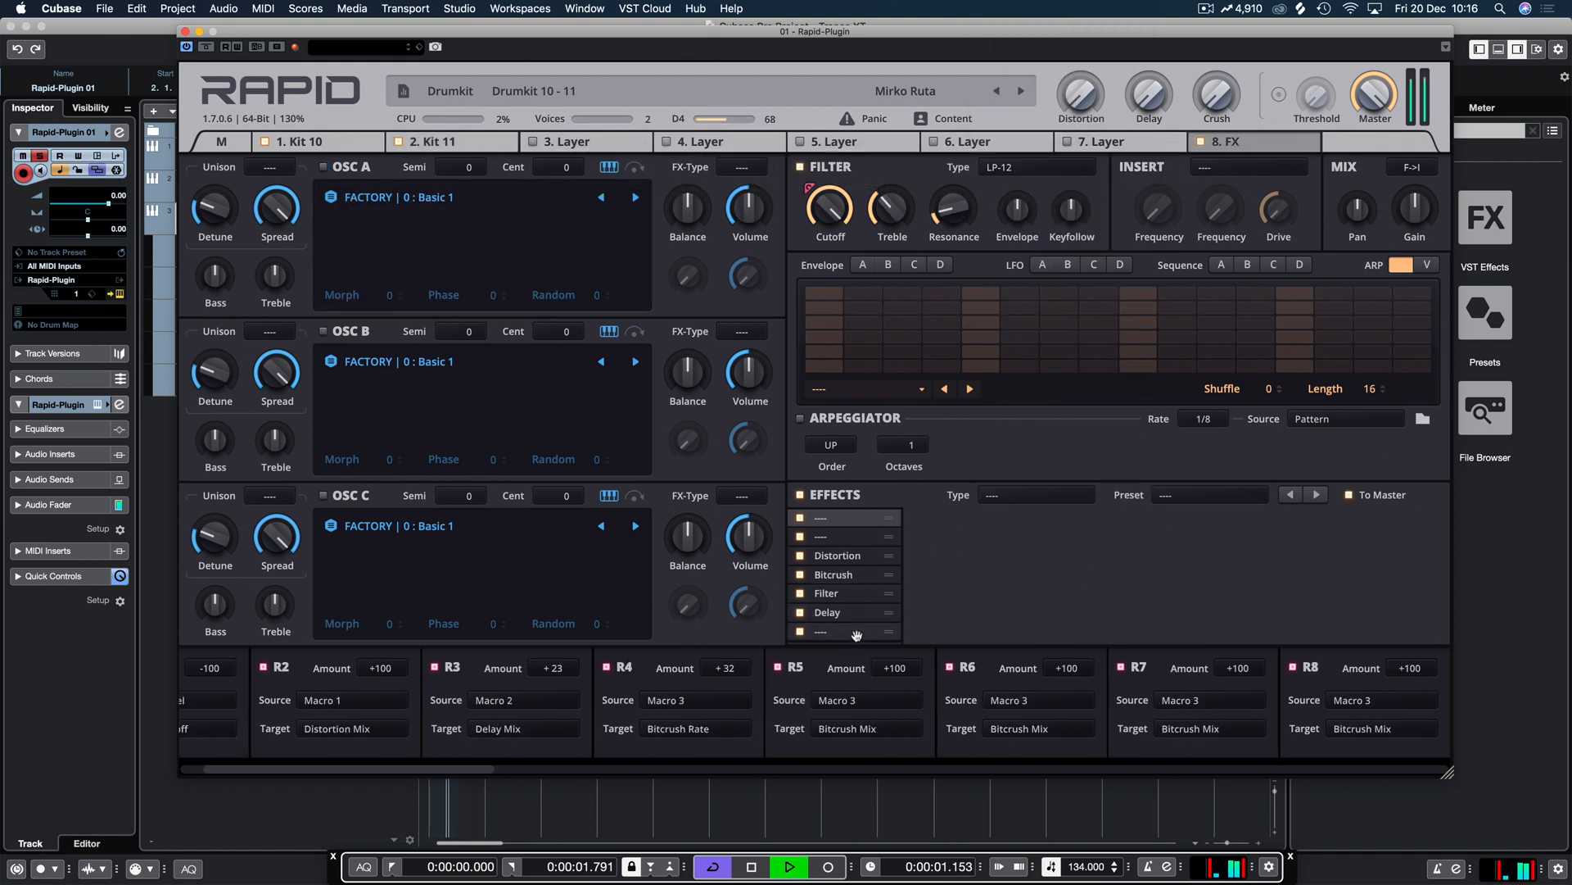
left_click(1061, 501)
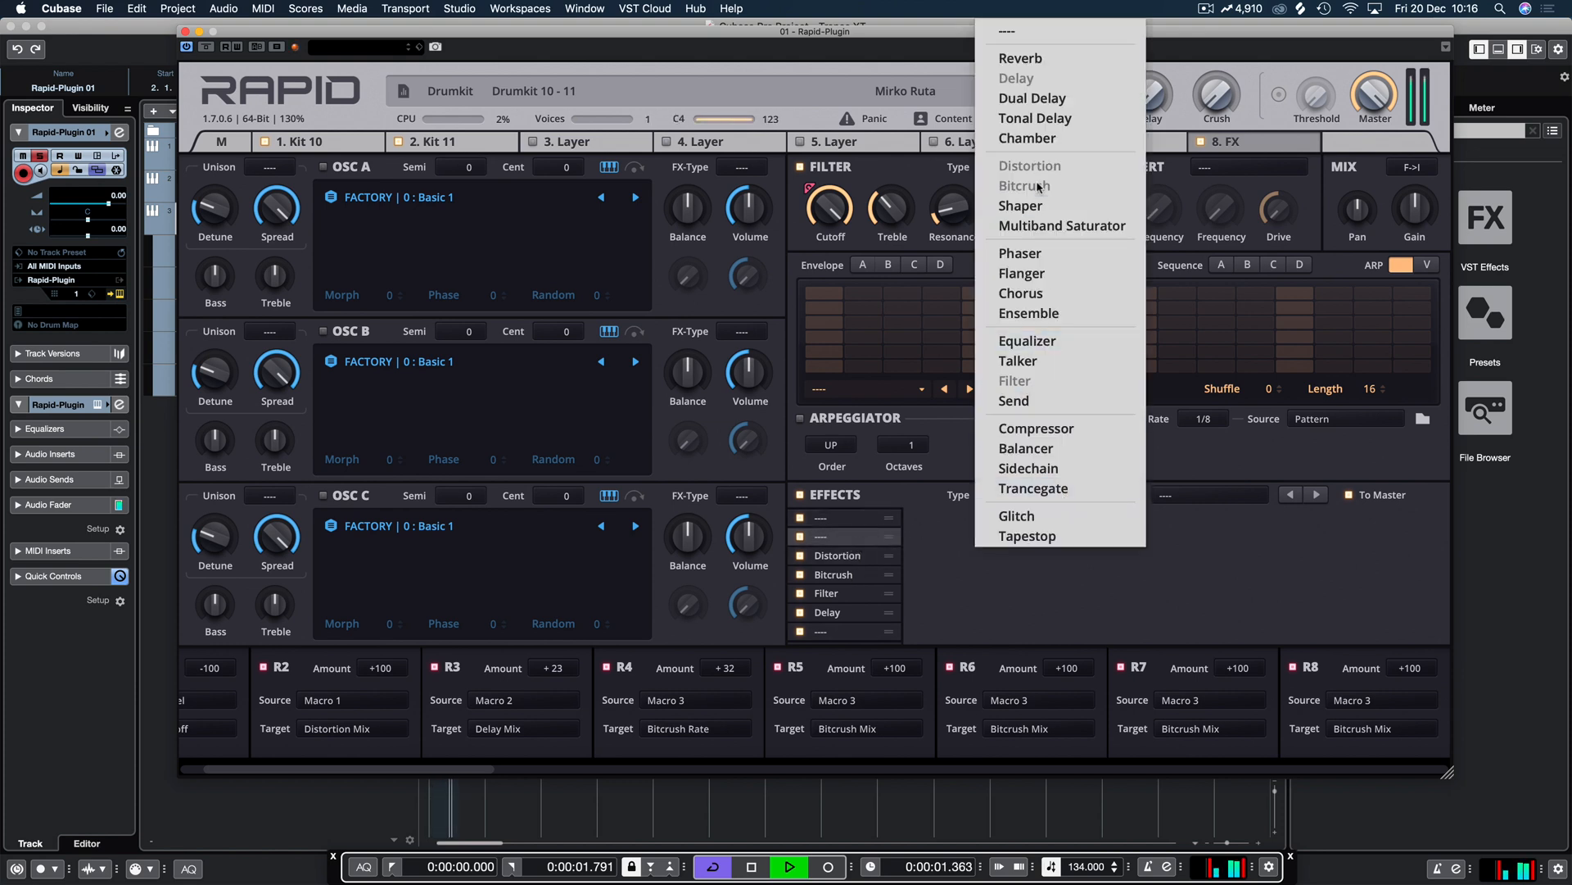
left_click(1027, 344)
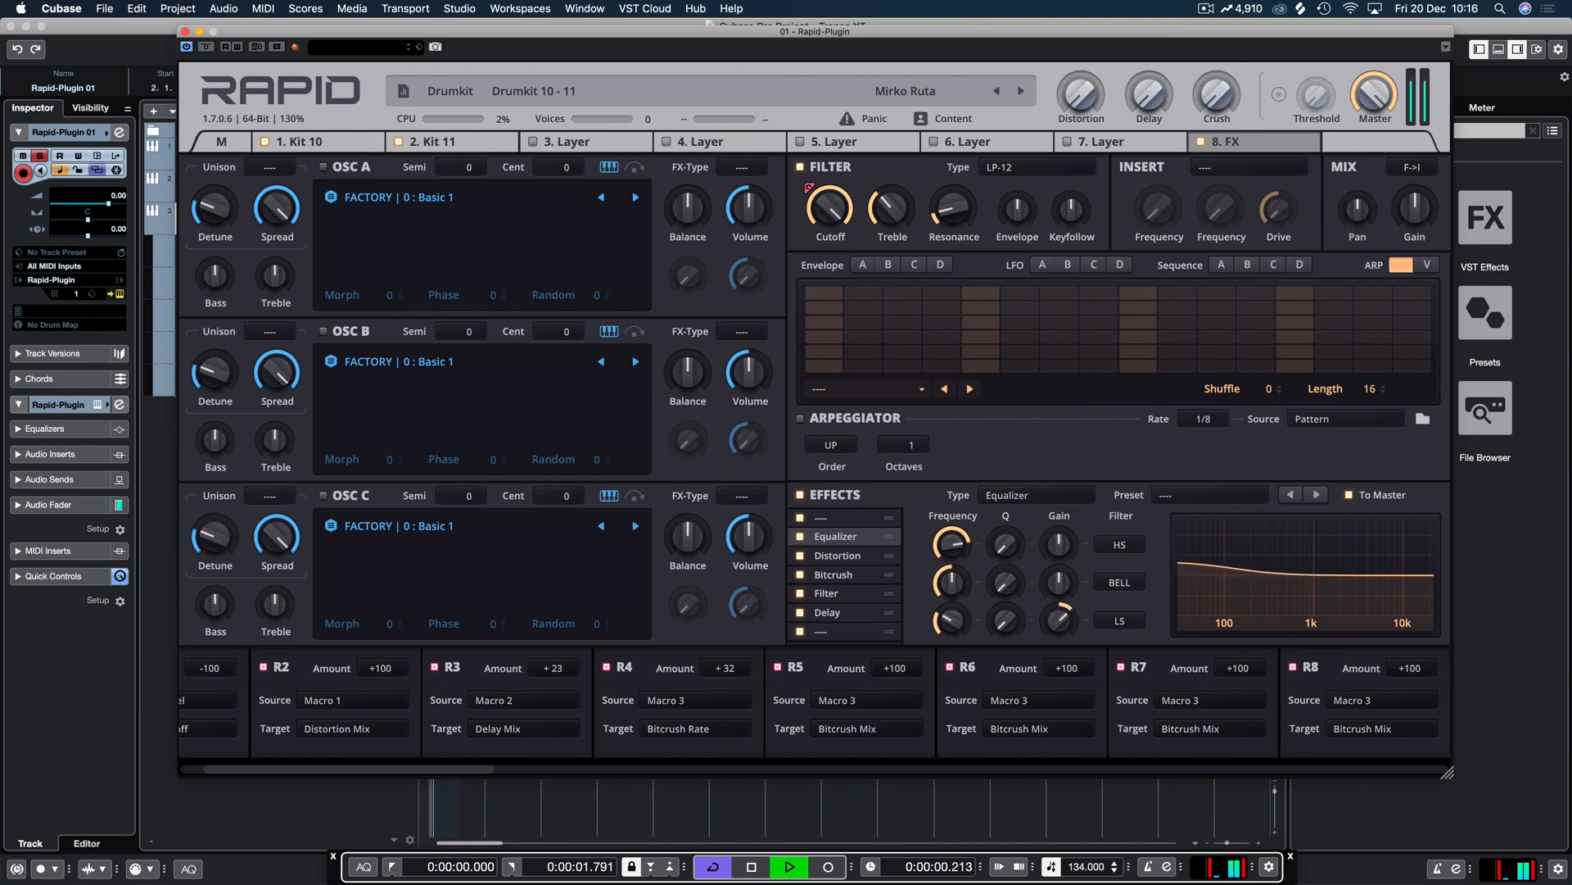
left_click(184, 31)
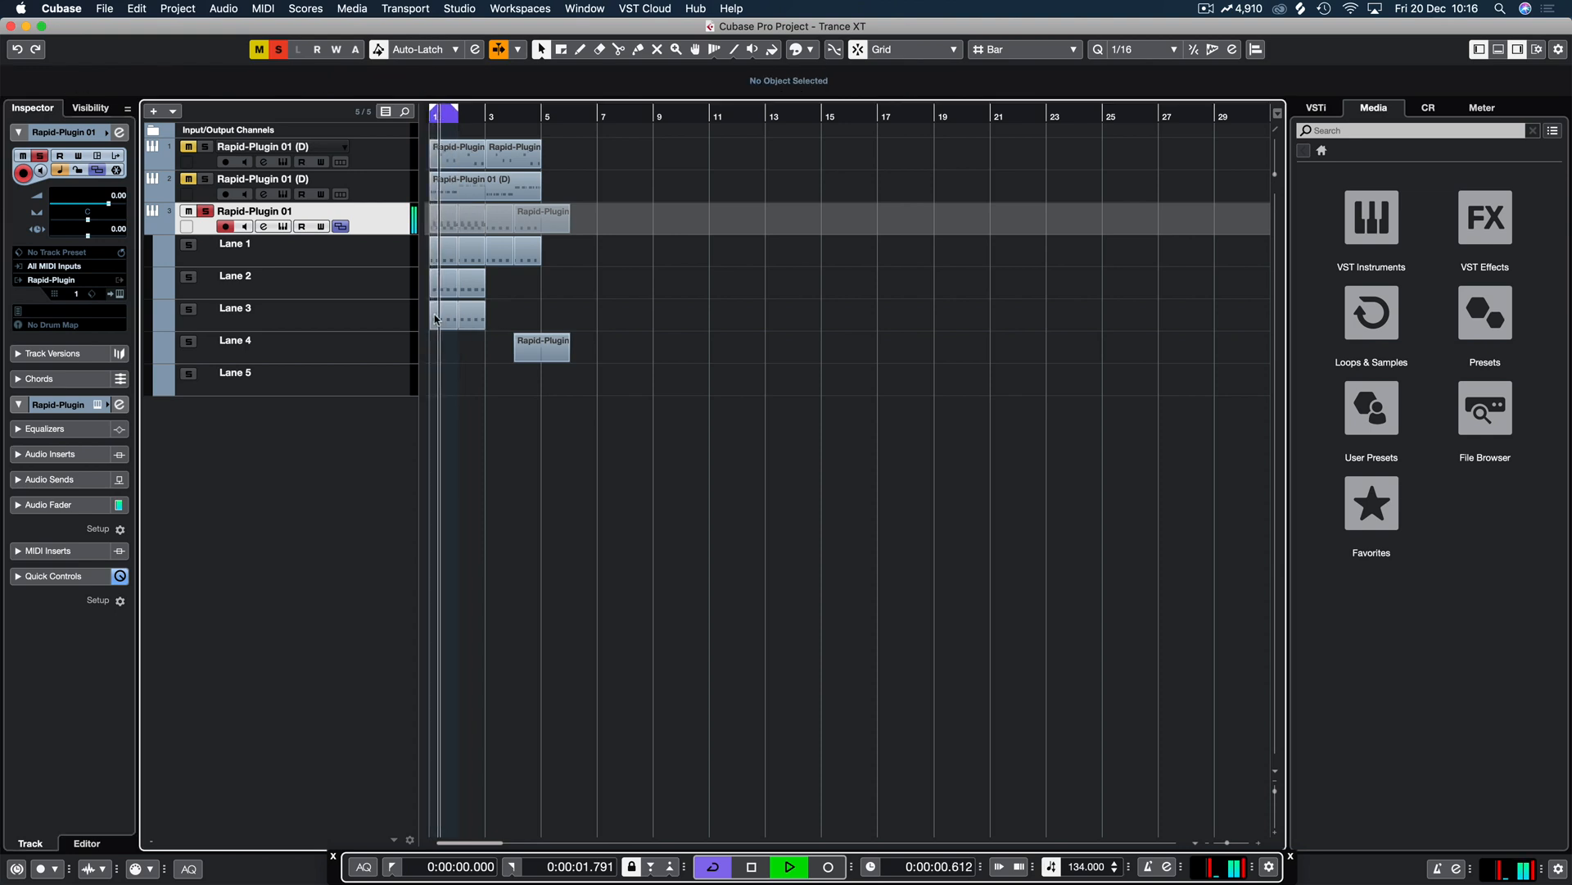
Step: Shorten the D#3 notes in both Lane 3 parts to one sixteenth, trying two sixteenths and undoing that
double_click(435, 319)
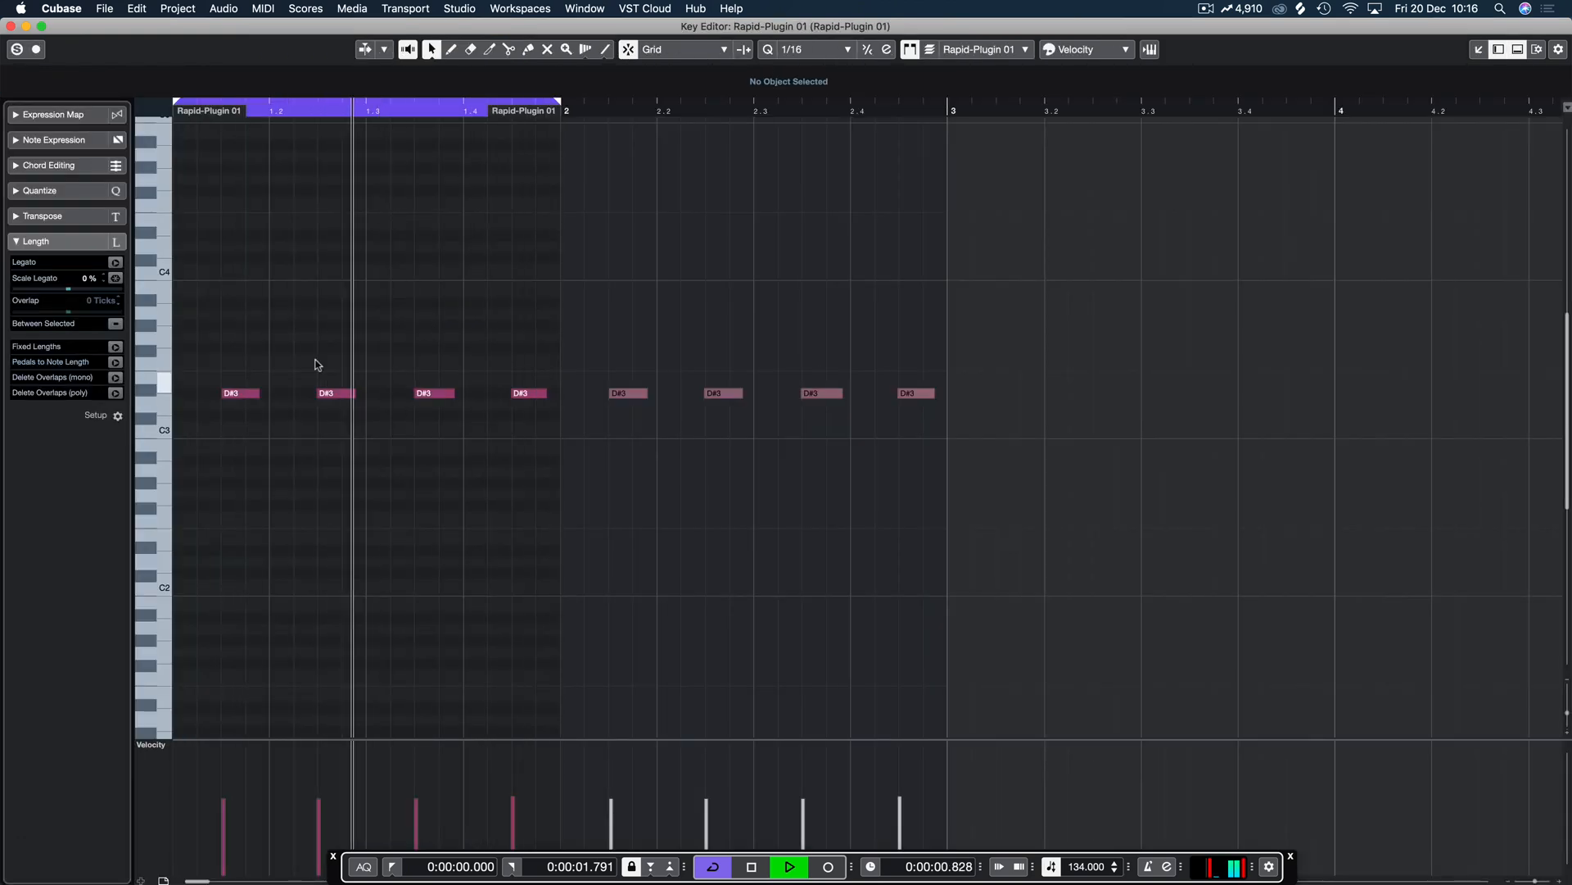
key("super+a")
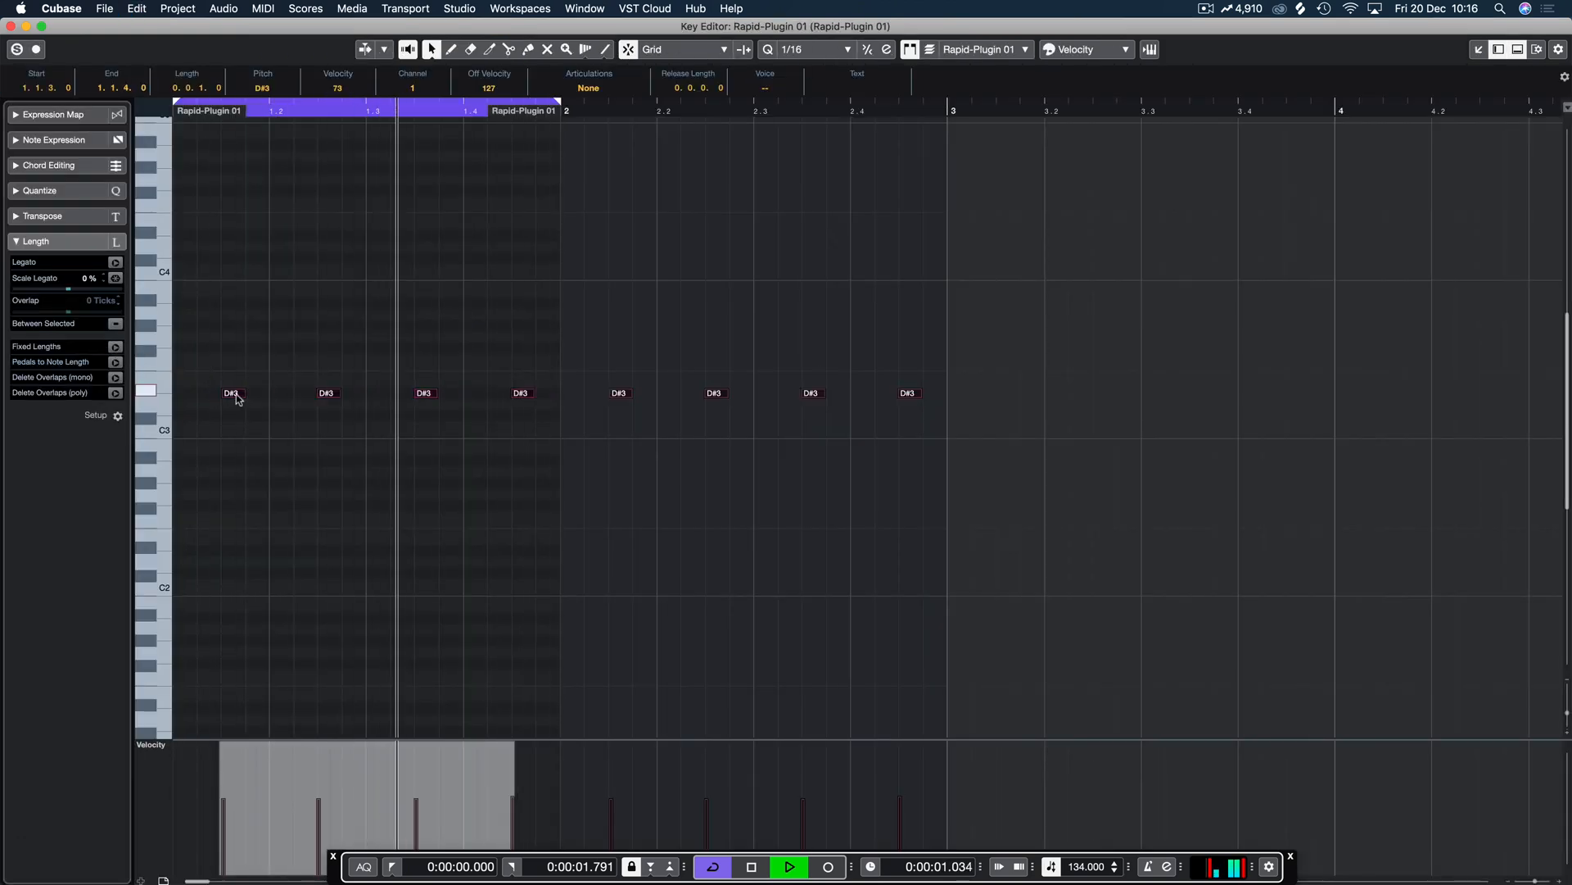
left_click_drag(238, 393, 264, 392)
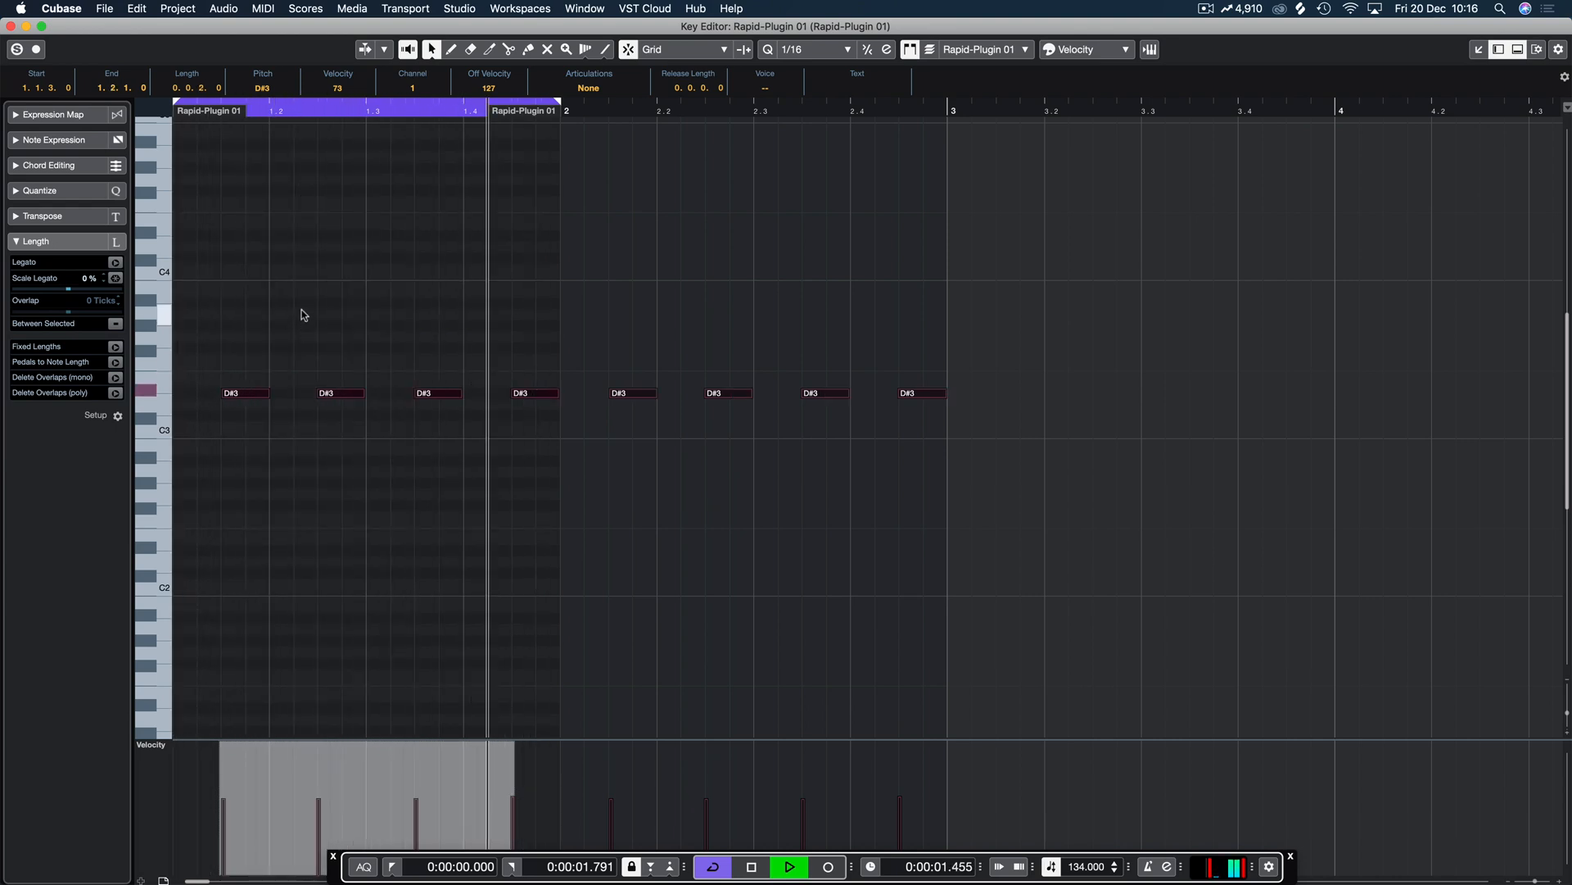
key("super+z")
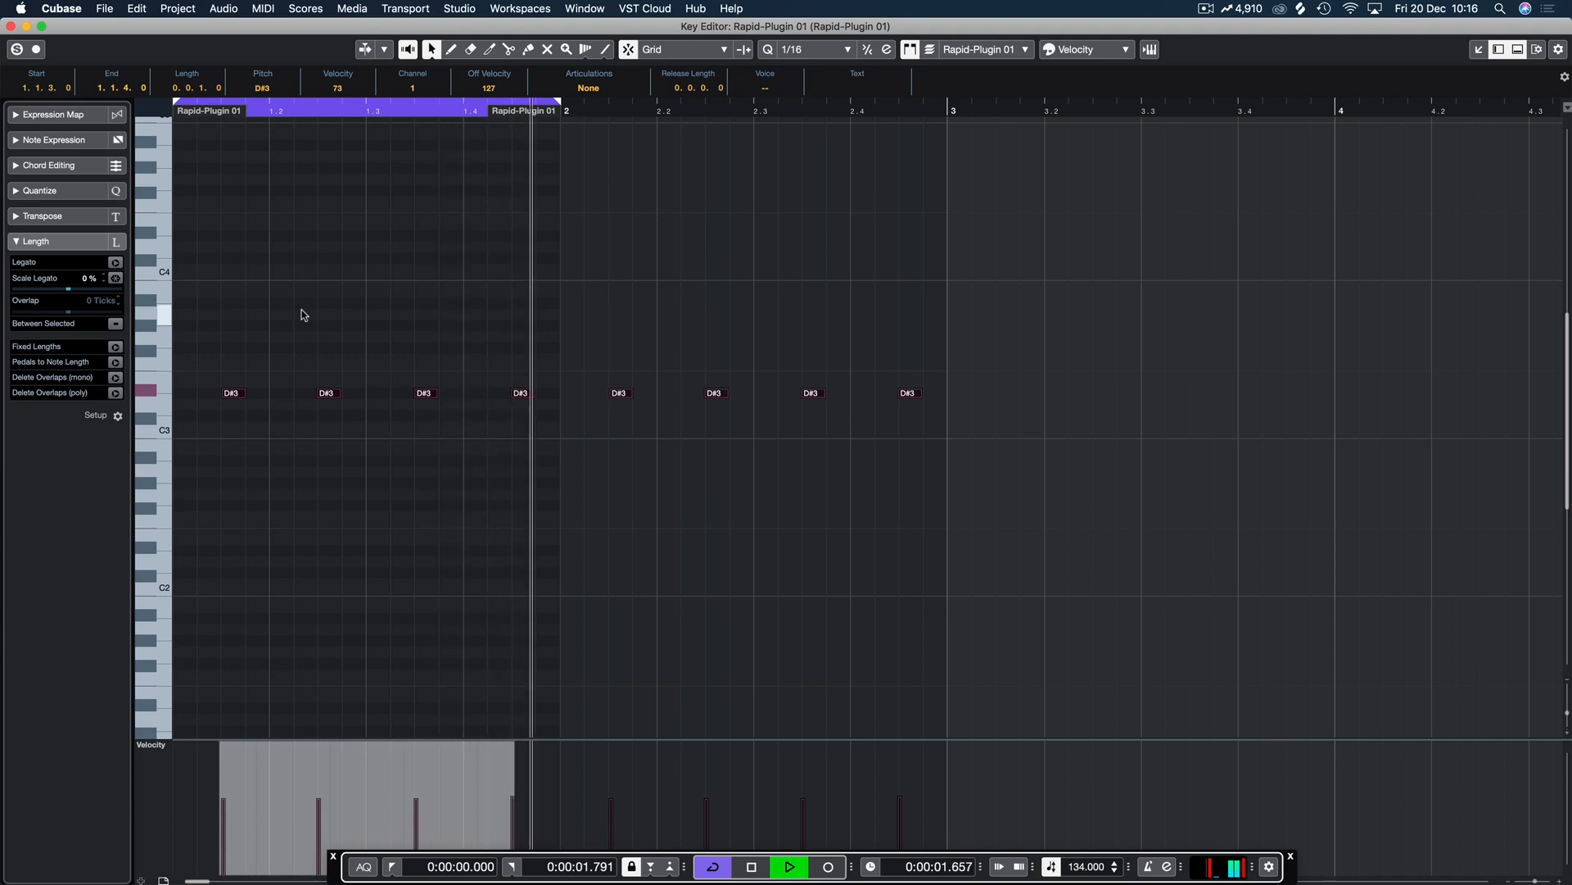
key("super+w")
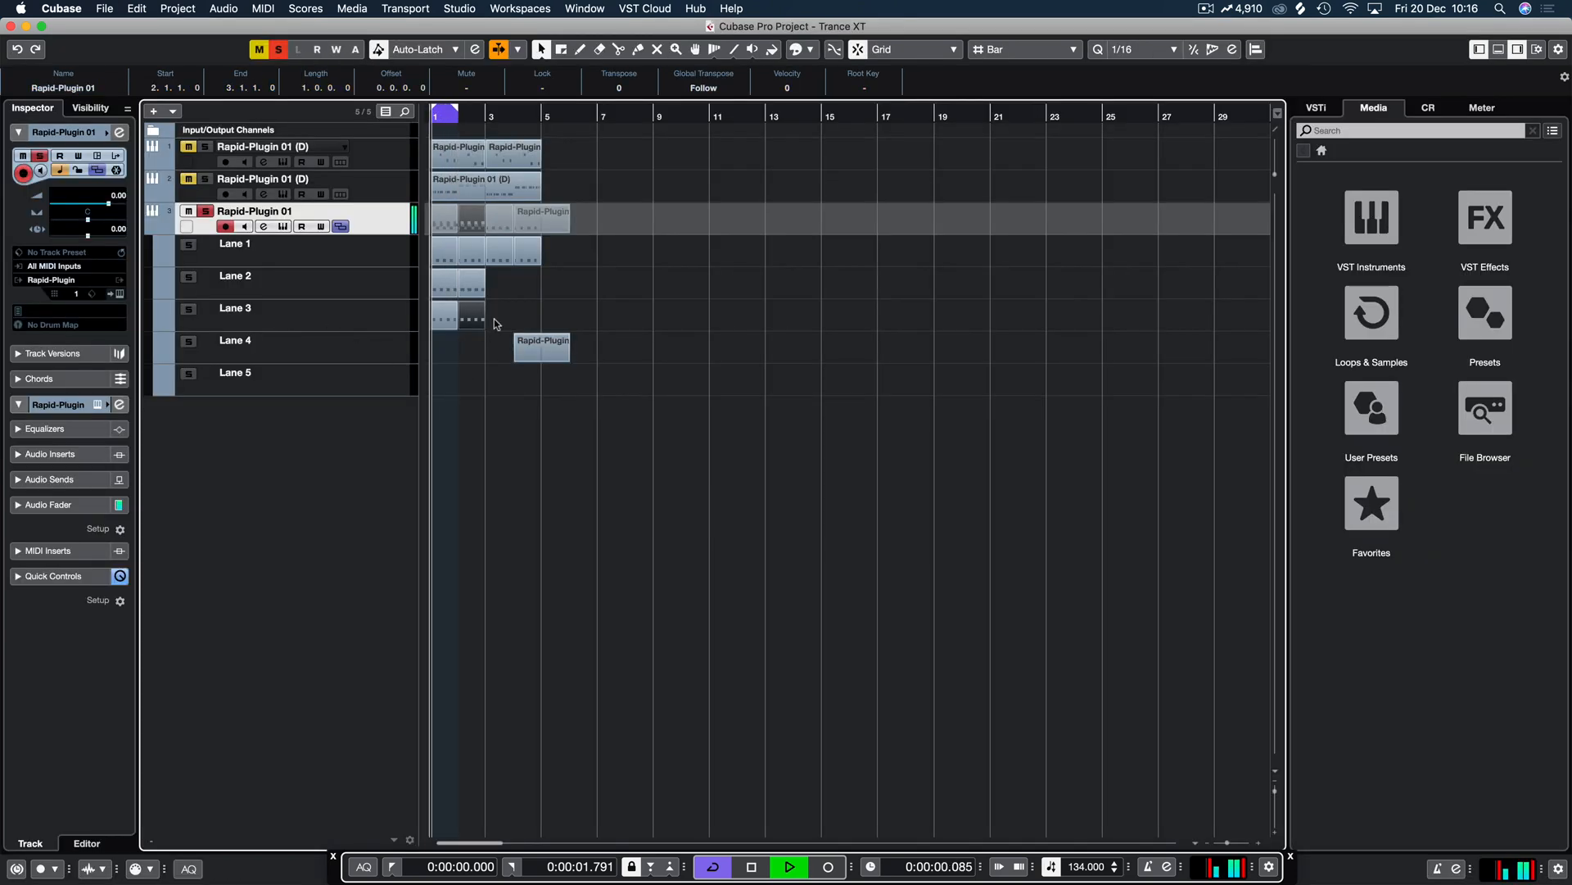
Step: Set the length of the four C3 kick notes in Lane 1's first part to two sixteenths
double_click(472, 318)
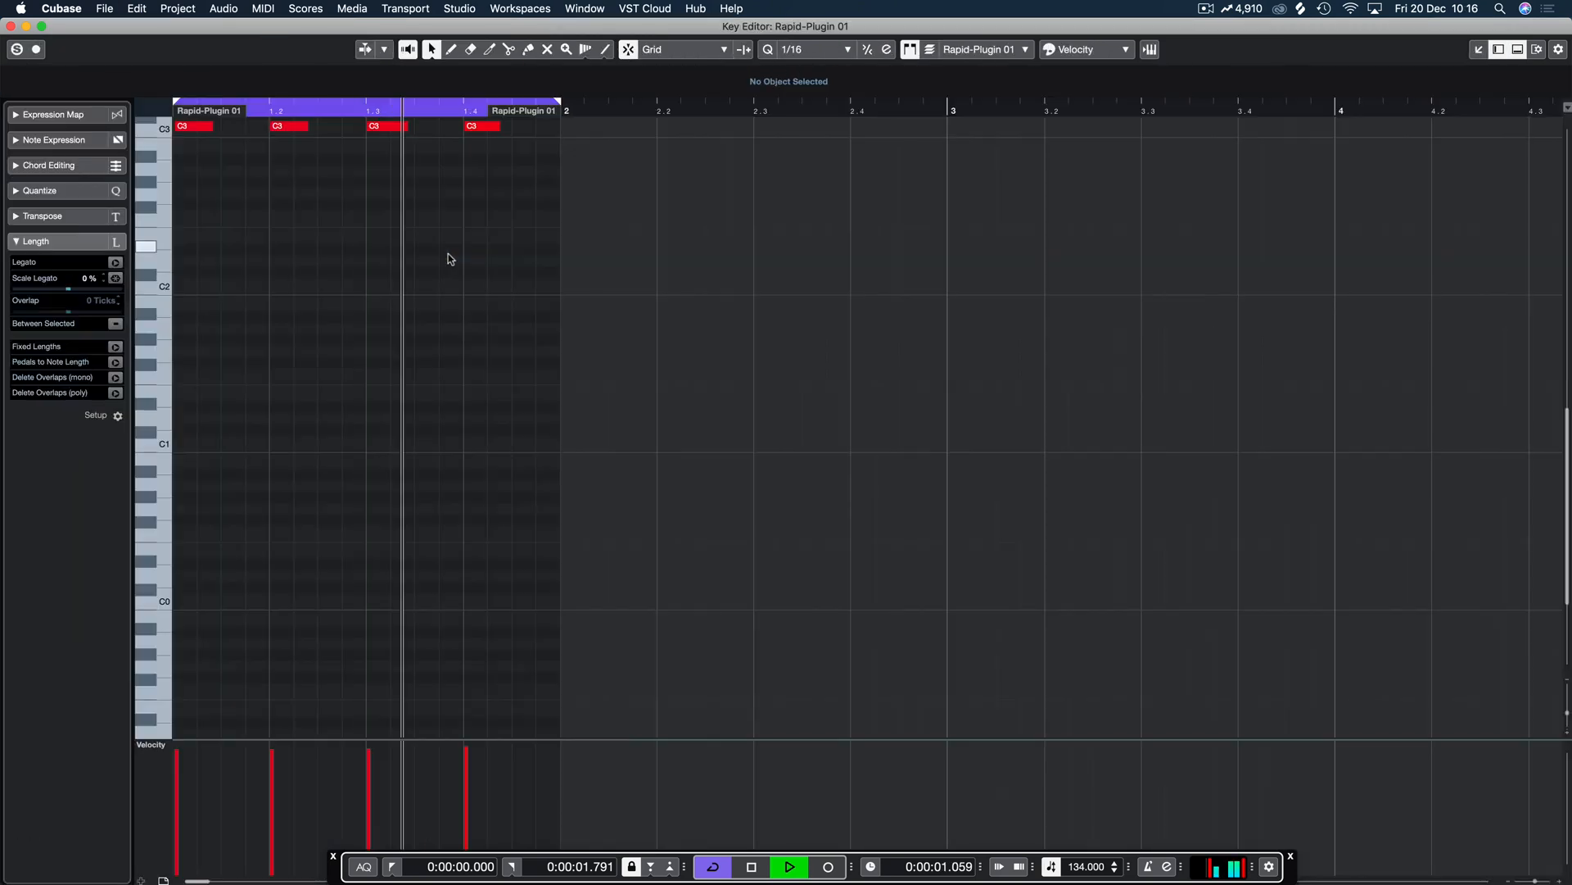
left_click(259, 112)
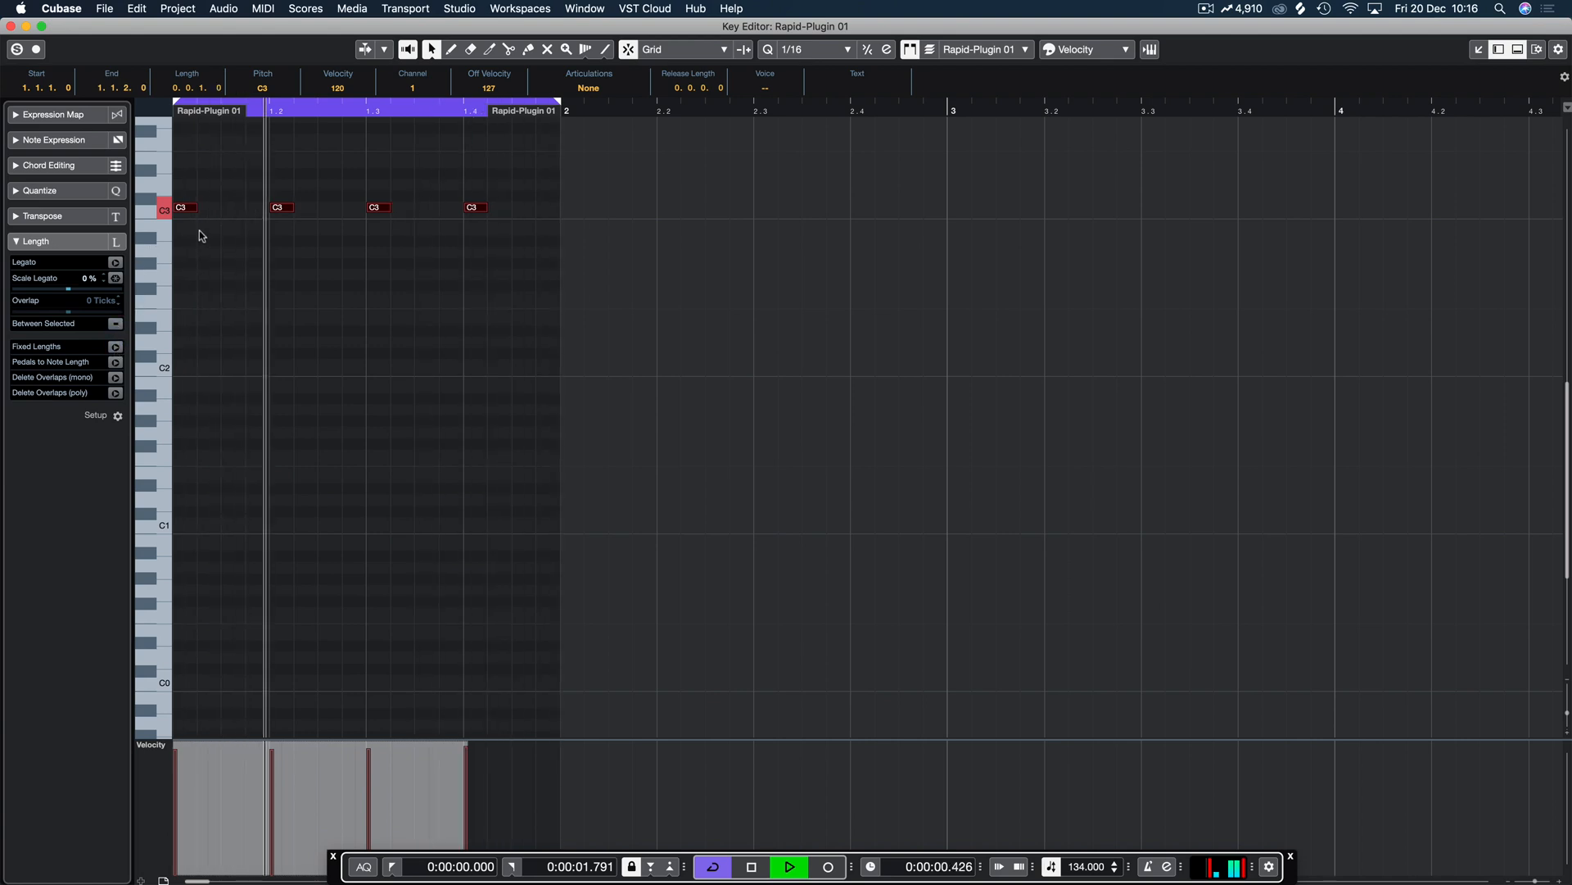
mouse_move(197, 208)
left_mouse_down()
mouse_move(245, 209)
mouse_move(221, 209)
left_mouse_up()
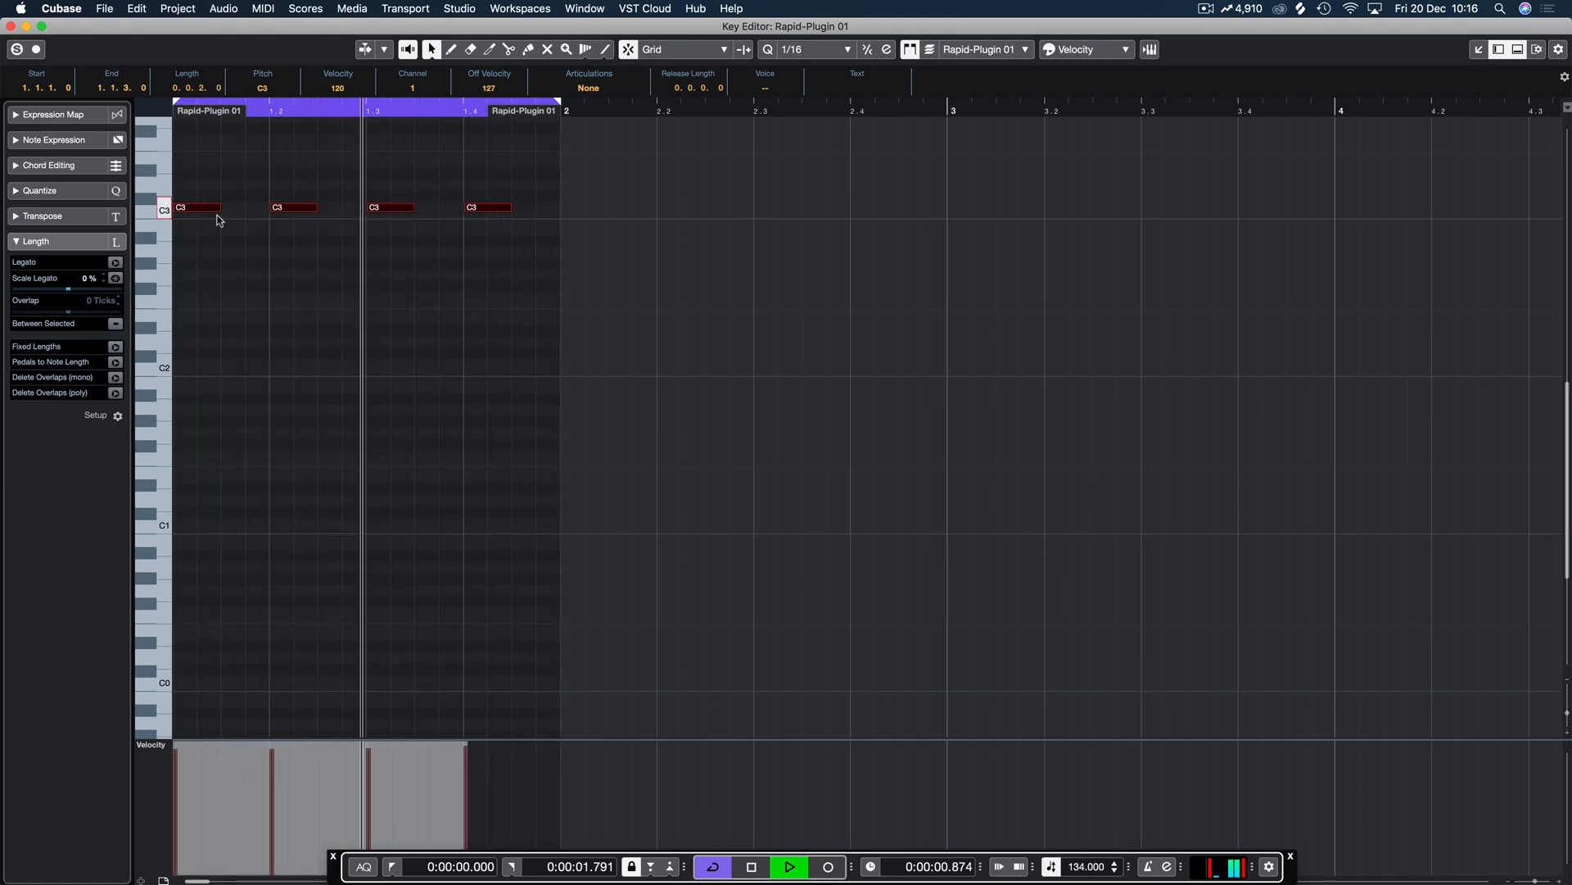
left_click(325, 171)
key("Return")
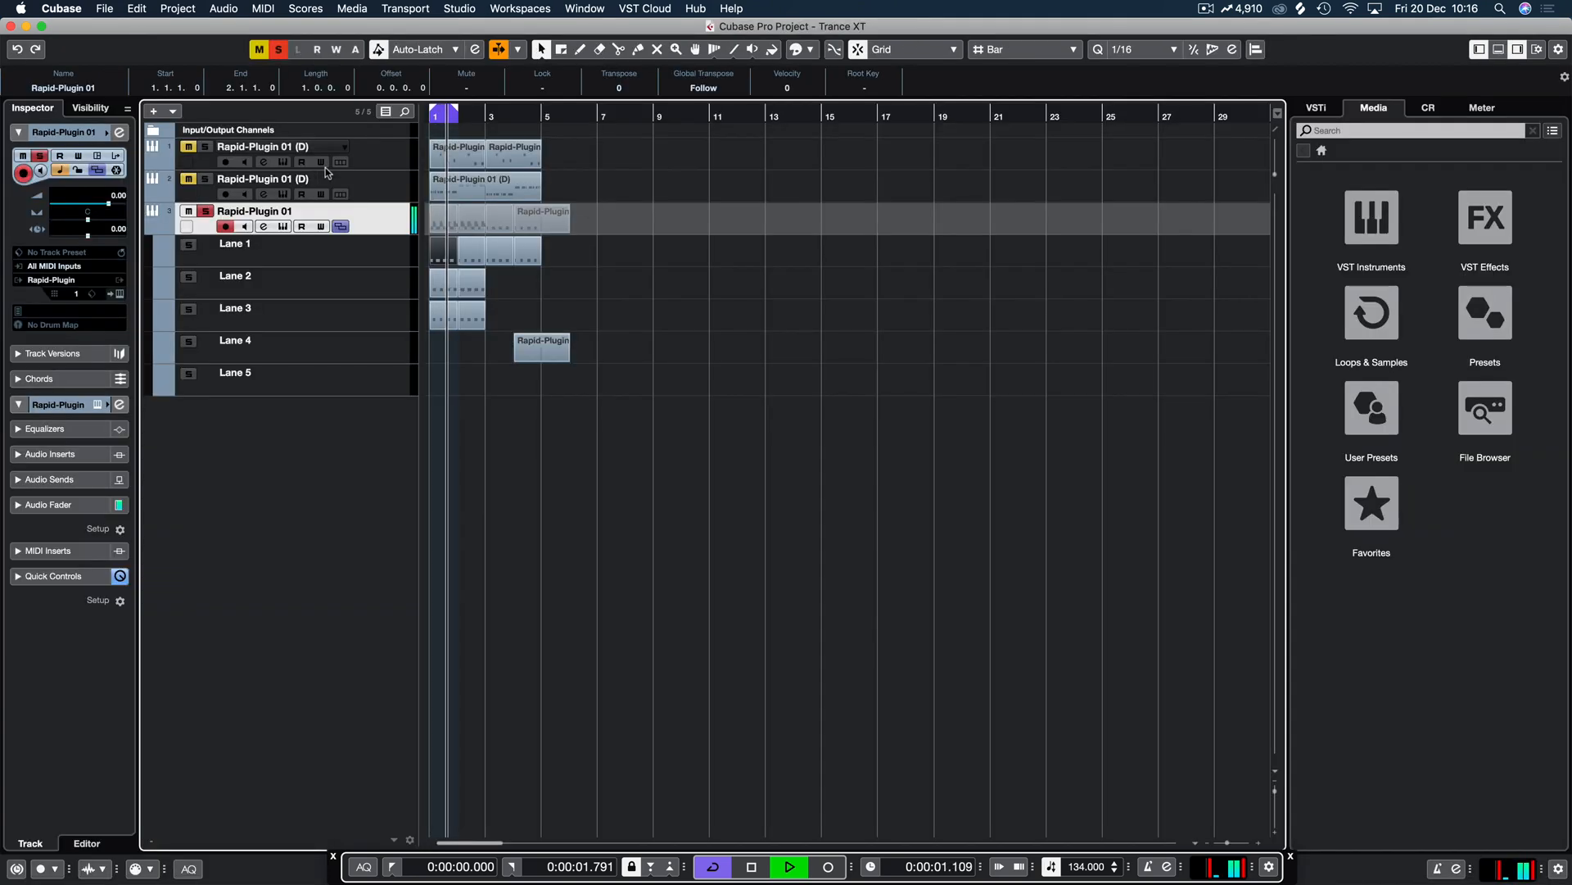
Step: Delete the old kick copies after bar 1 in Lane 1 and duplicate the edited first part into bar 2
key("space")
key("space")
left_click_drag(572, 251, 448, 252)
key("Delete")
key("space")
key("super+d")
key("super+d")
key("Delete")
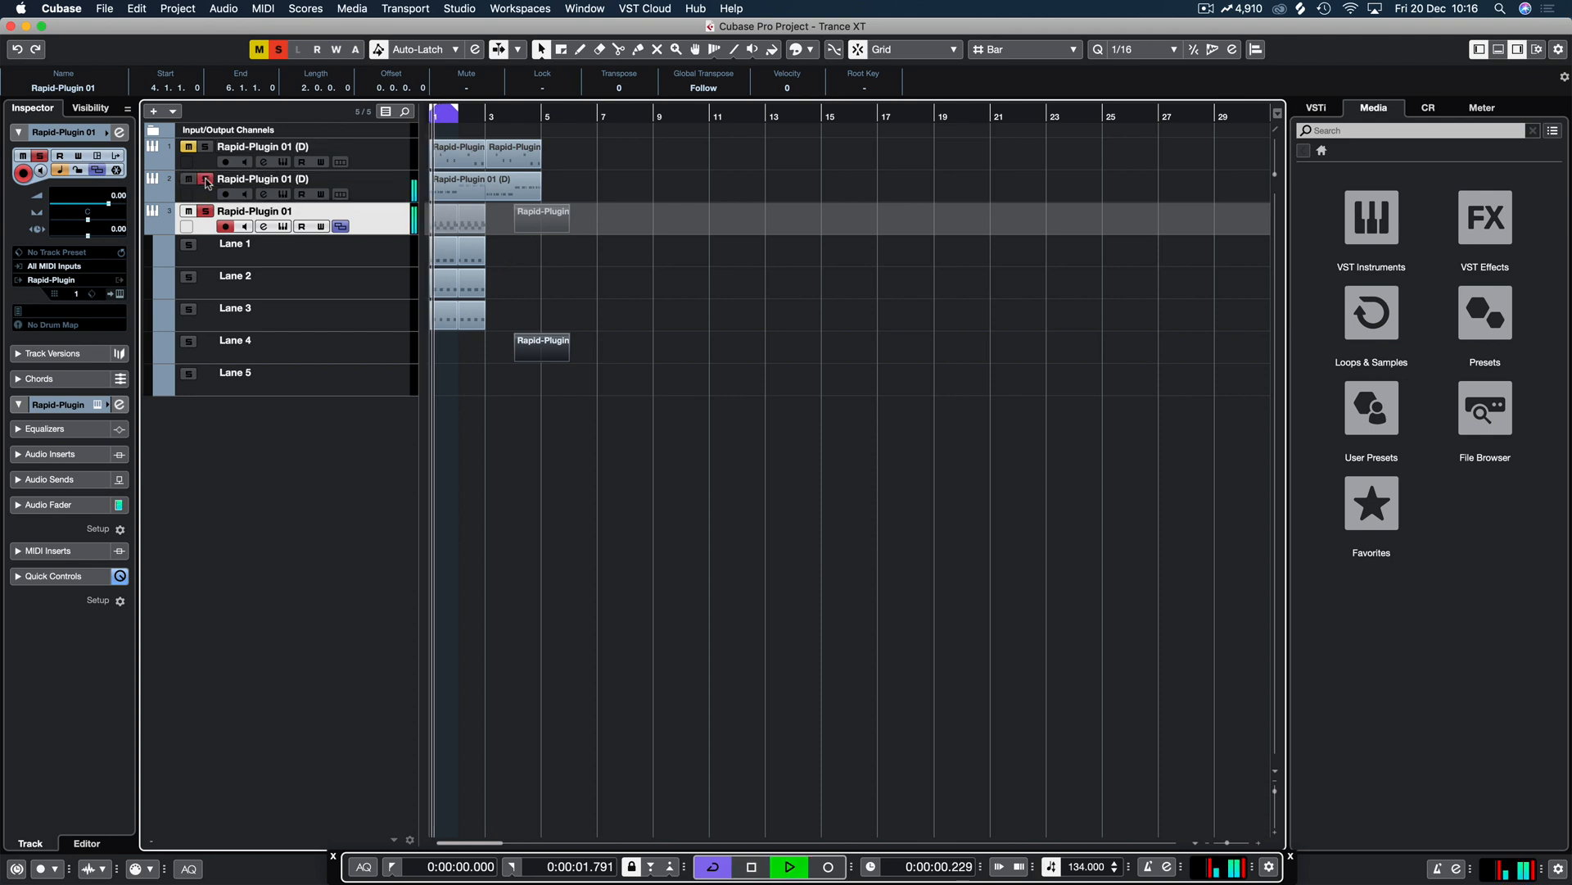
Step: Select the second Rapid track, clear the track solos, and stop playback
left_click(592, 278)
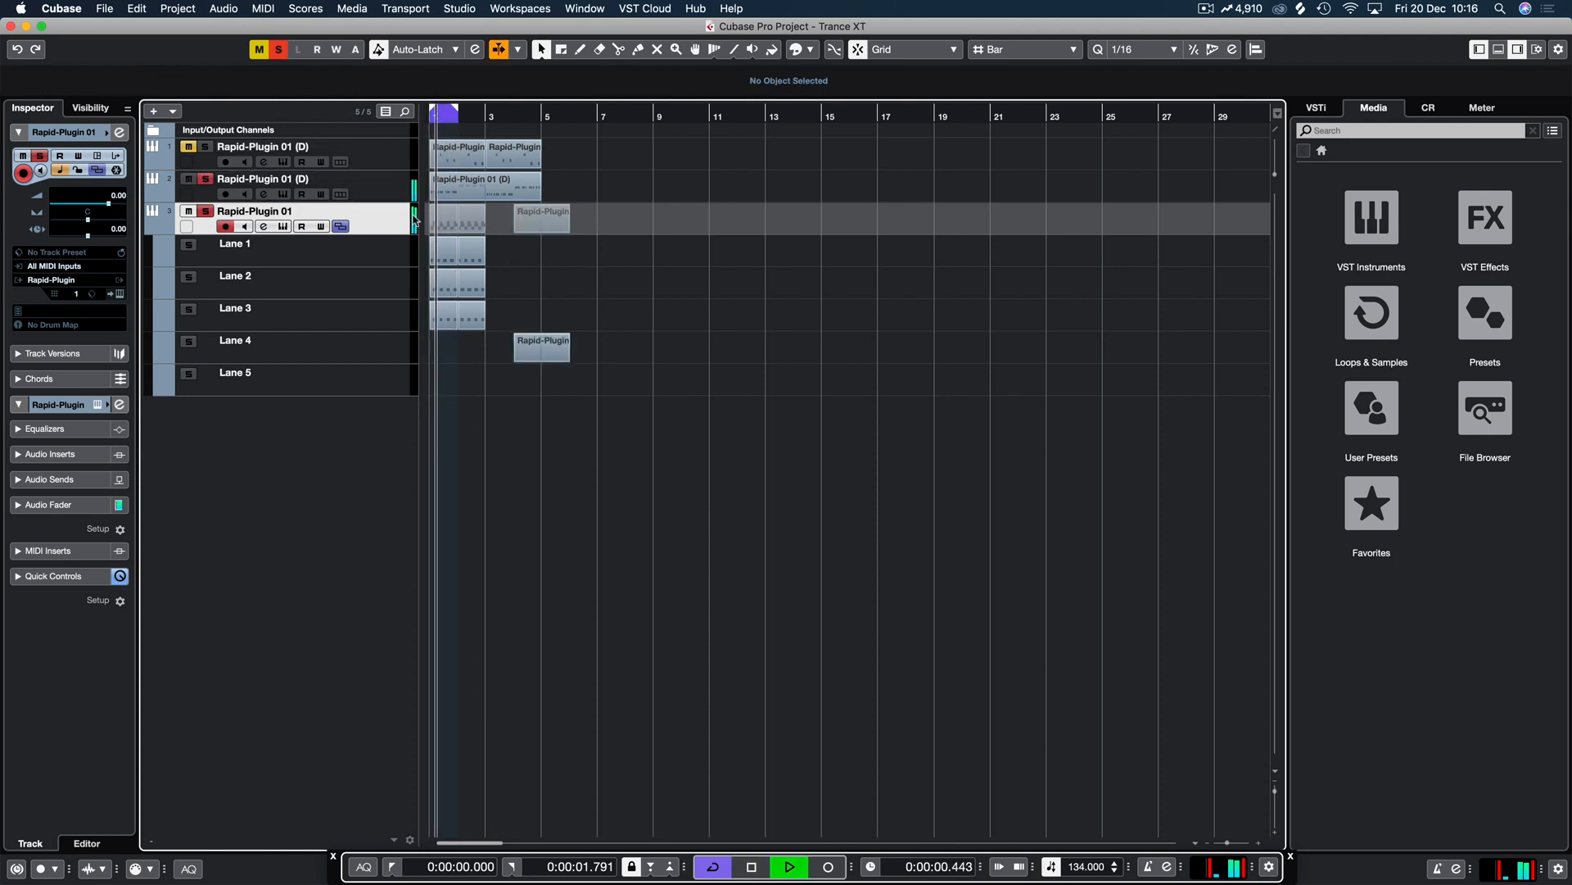
left_click(370, 197)
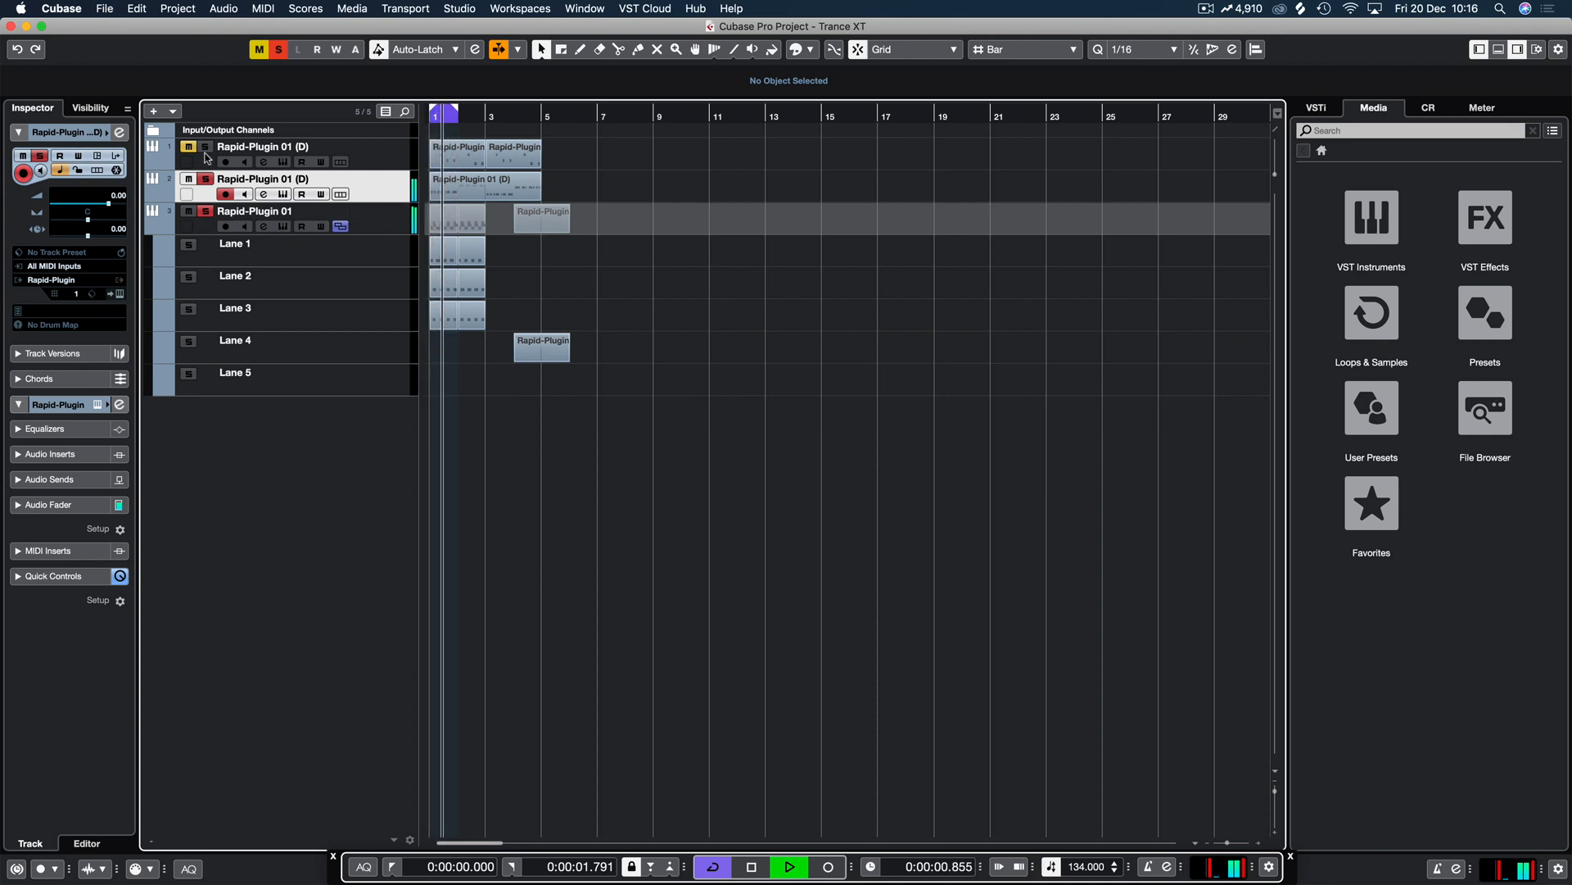
key("space")
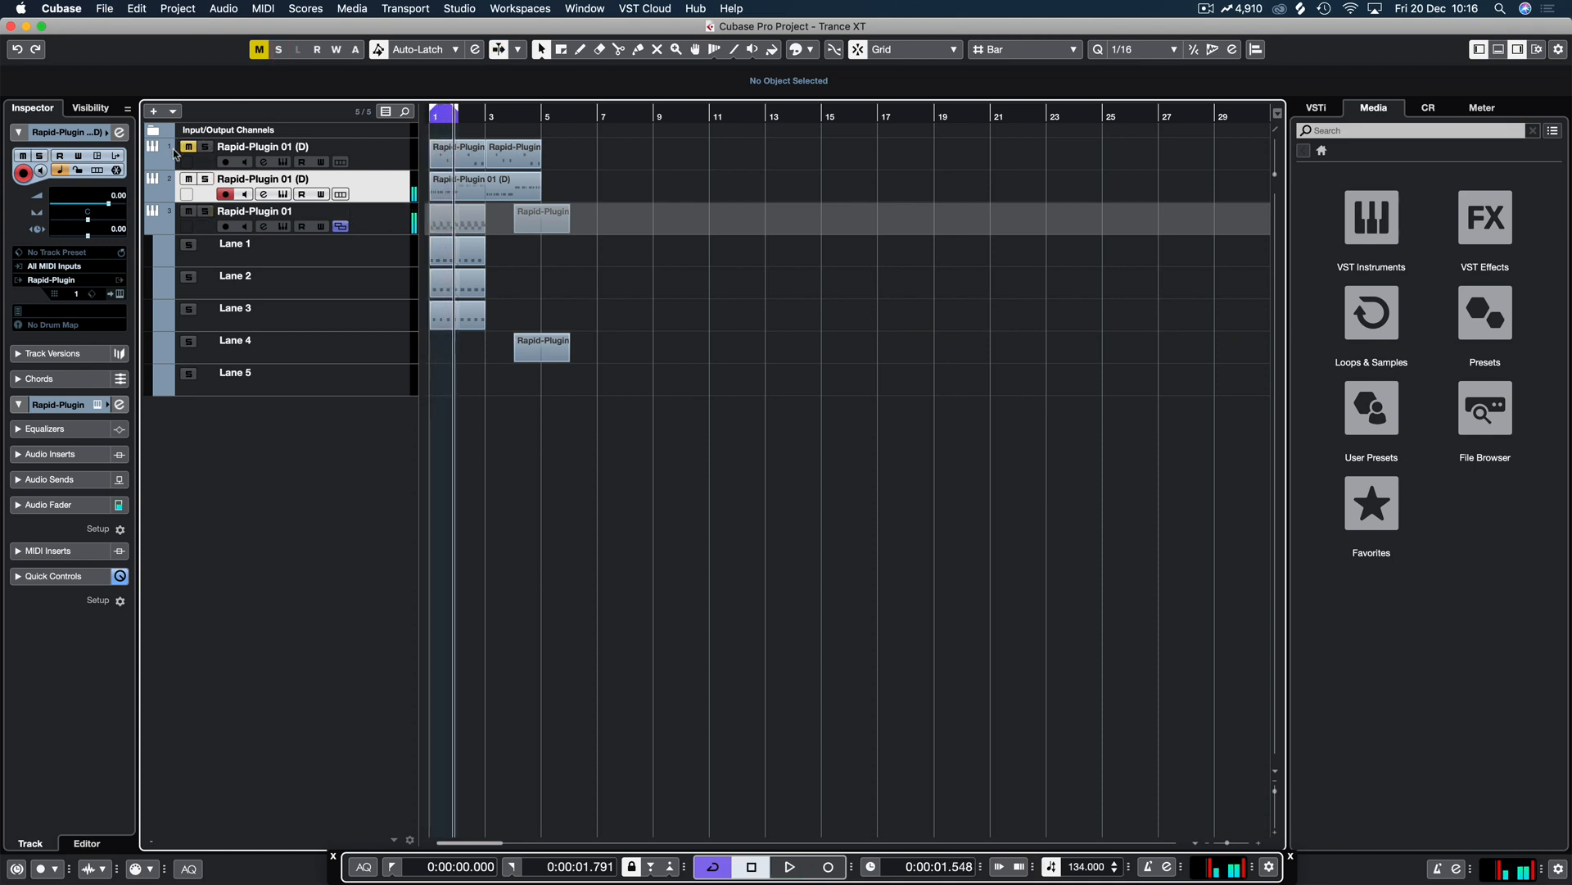
Step: Unmute the first Rapid track, make it the selected track, and play the loop with its pluck part included
left_click(189, 146)
left_click(373, 160)
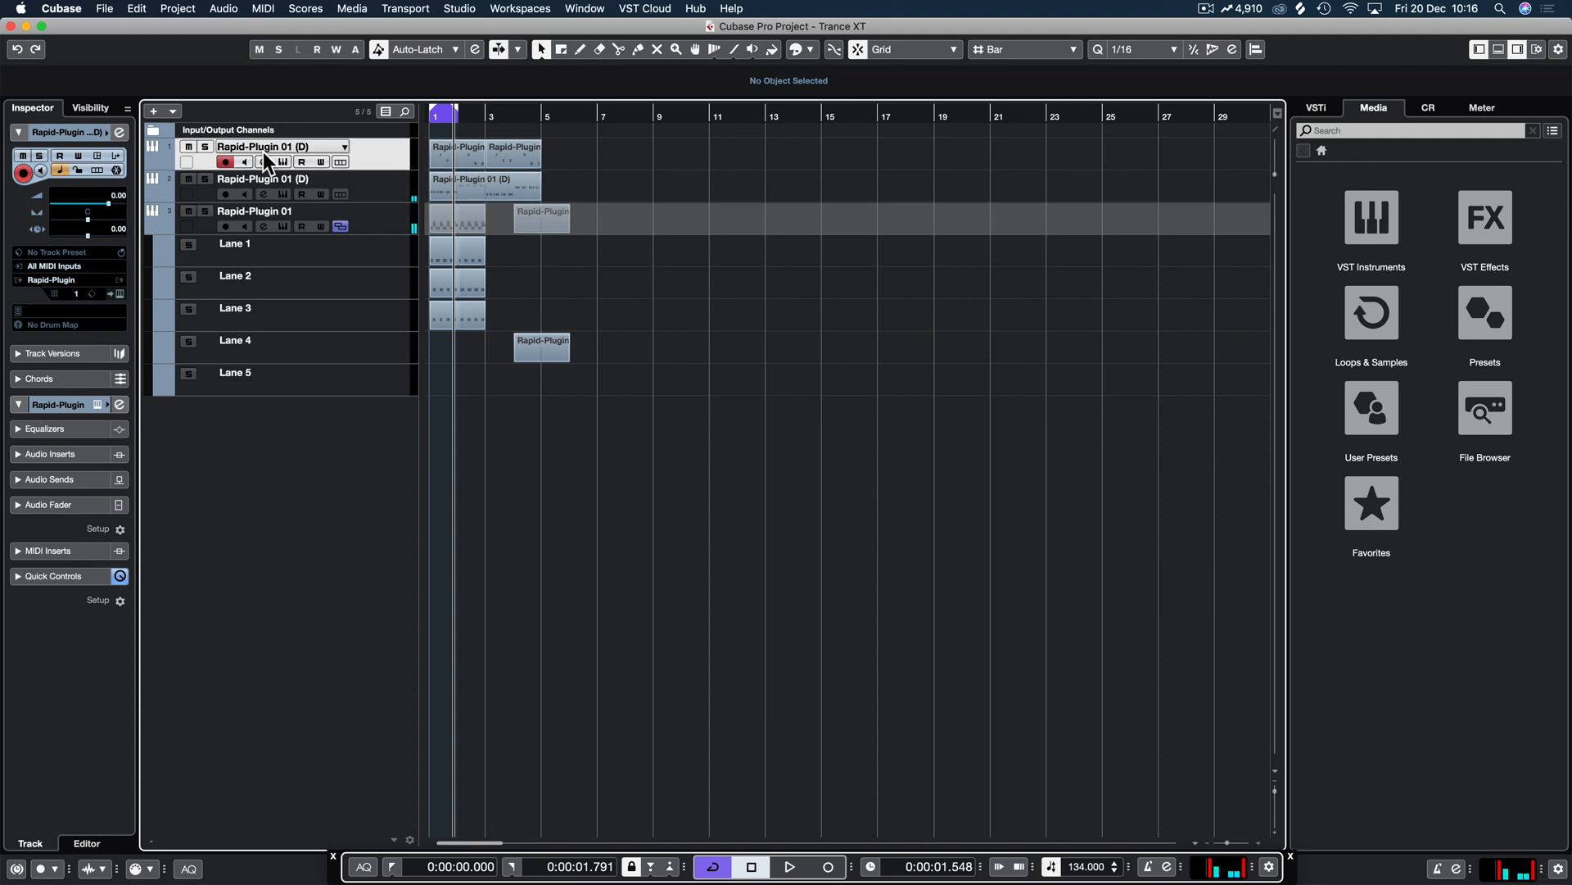
key("space")
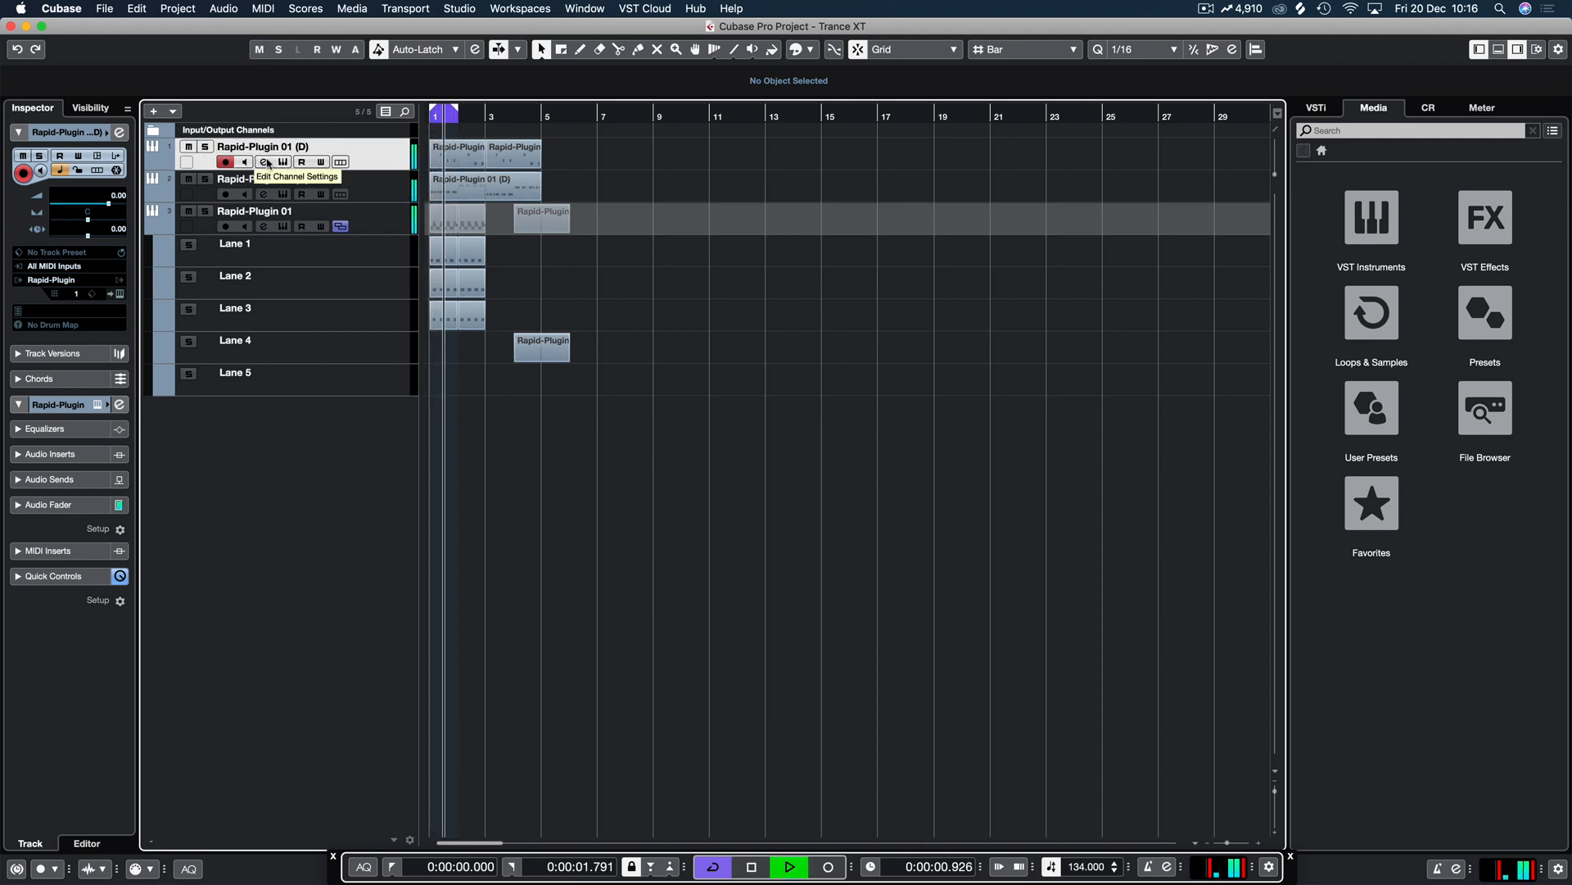
left_click(607, 159)
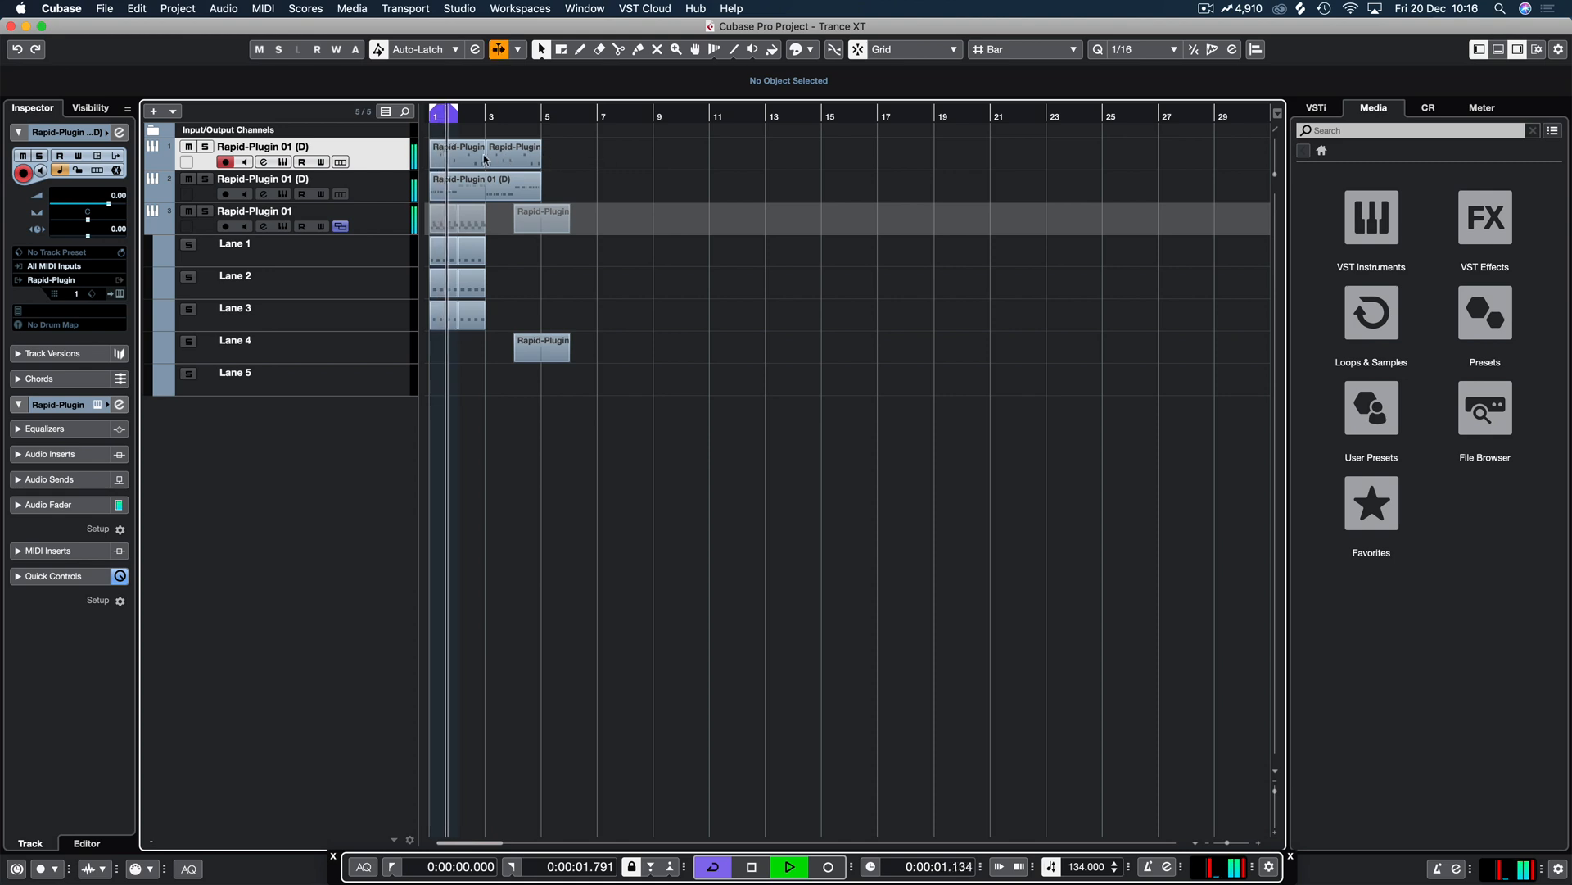
left_click(484, 160)
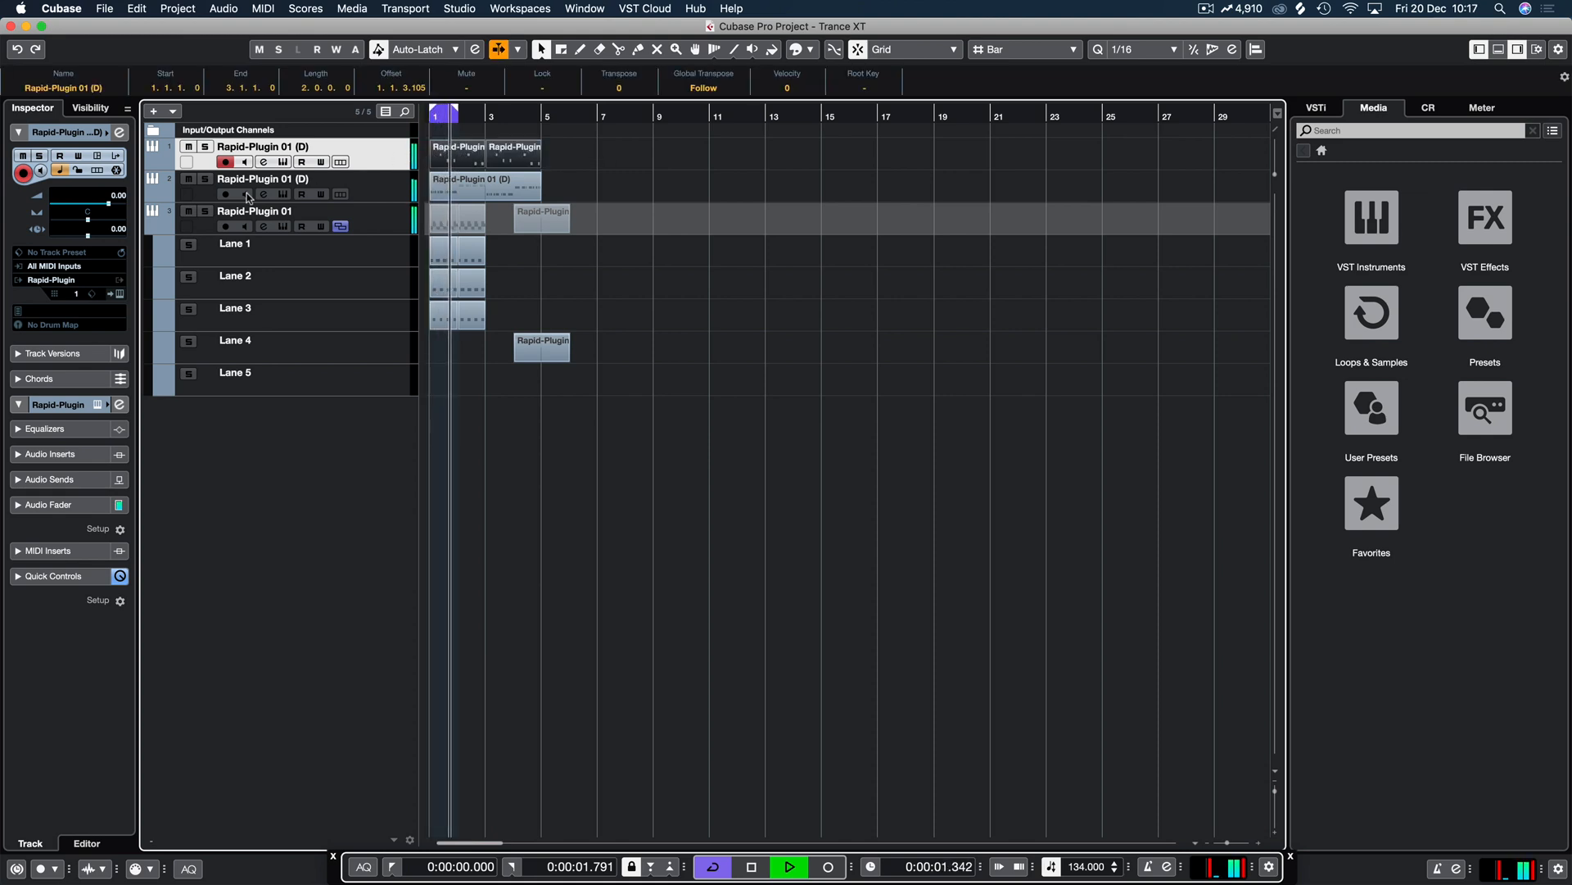
key("space")
Step: Open the first track's Rapid instrument and examine the Timelapse pluck's Reverb effect settings during loop playback
left_click(283, 163)
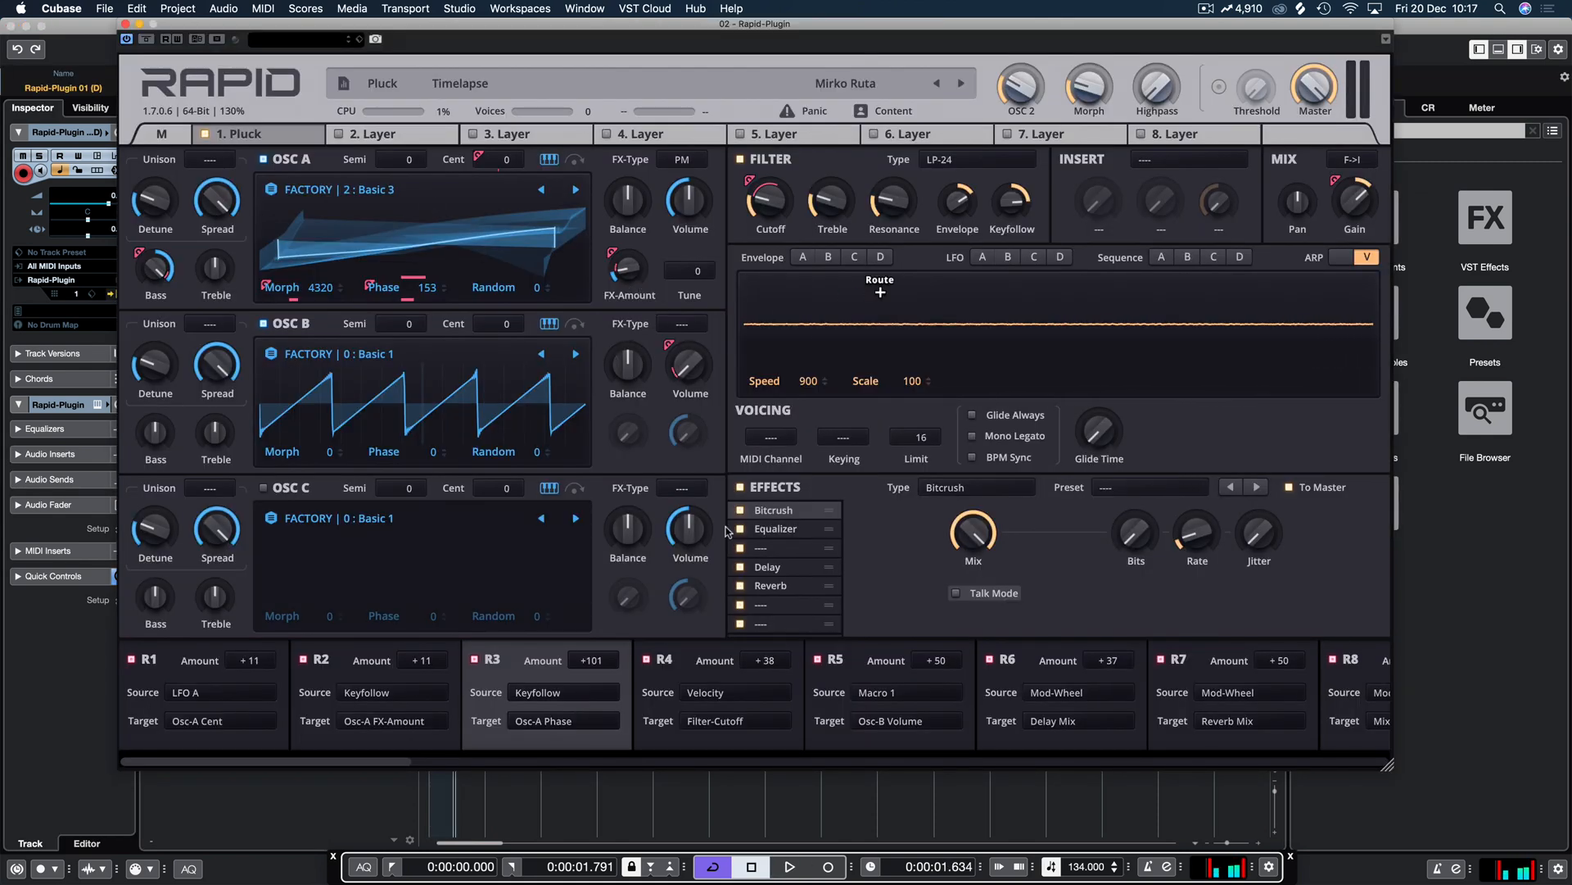
left_click(784, 588)
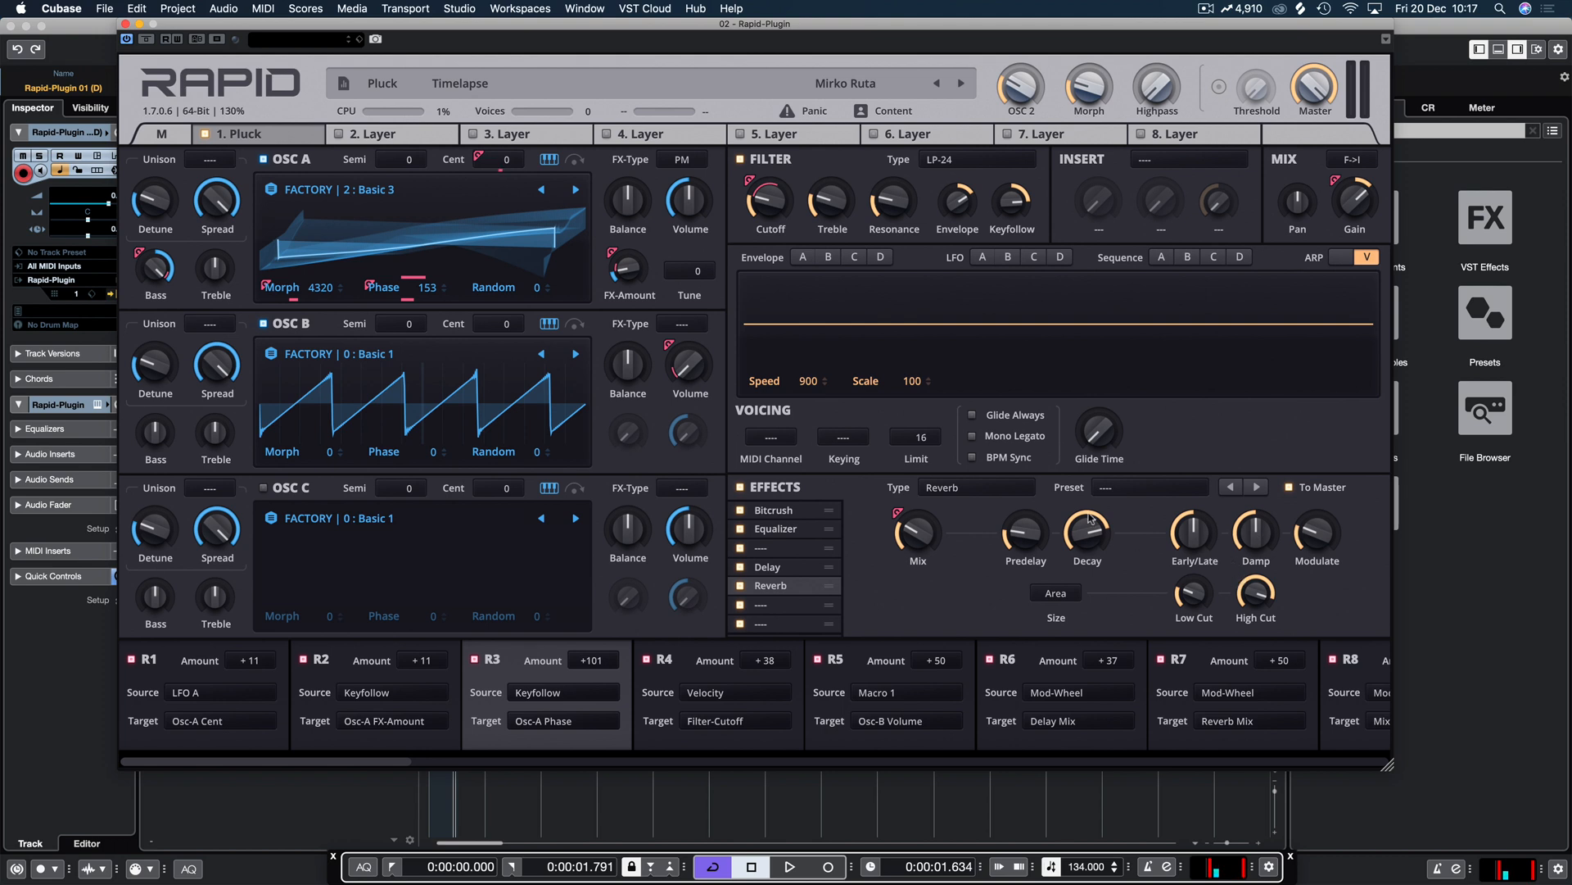
key("space")
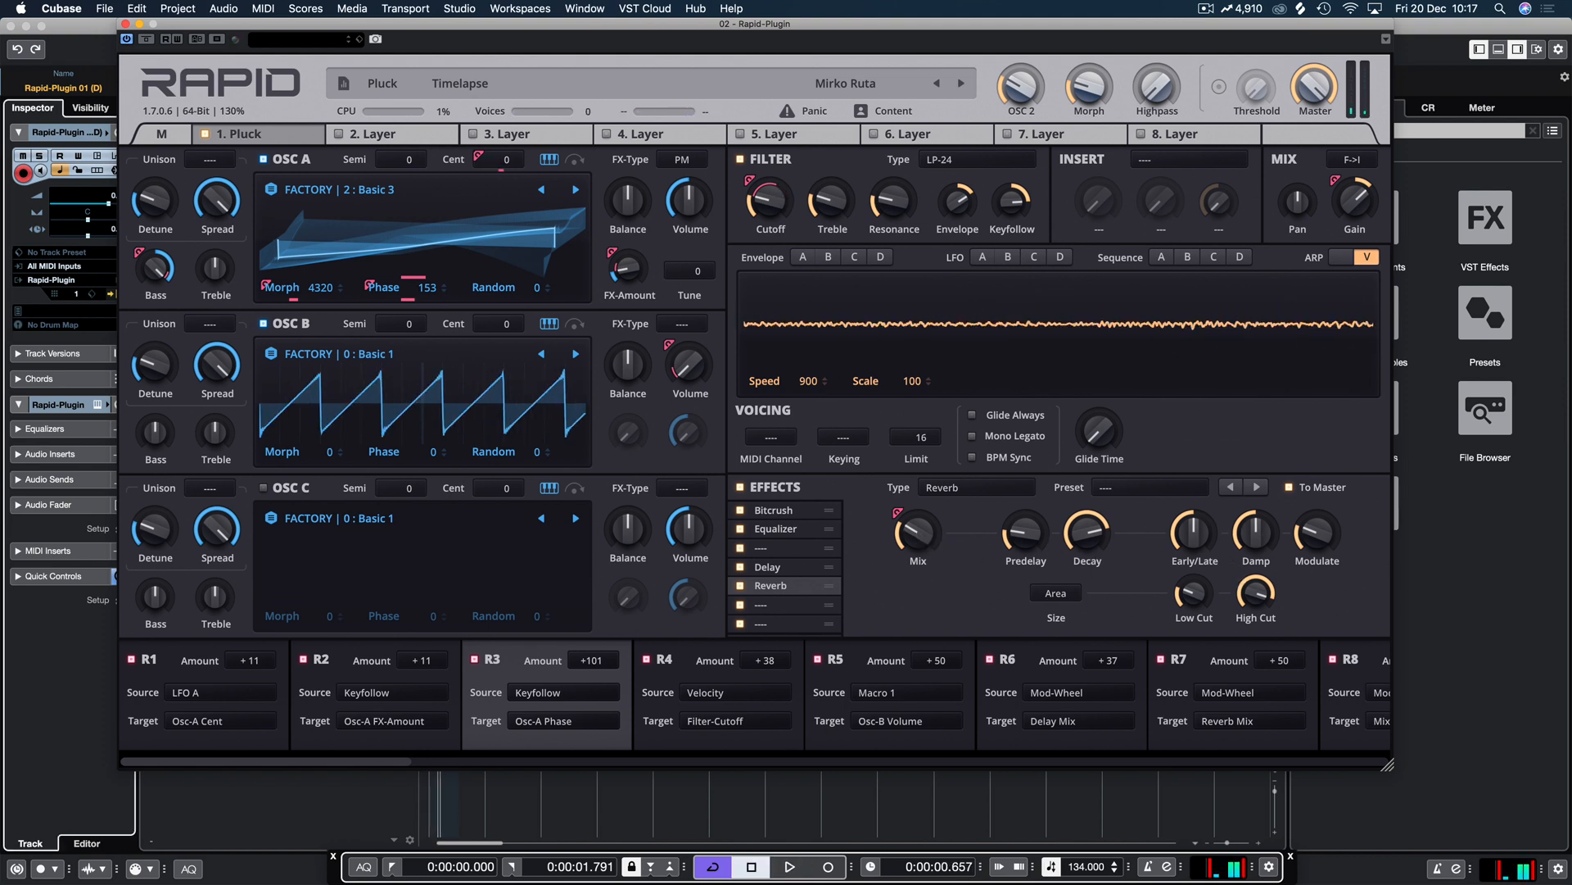
key("space")
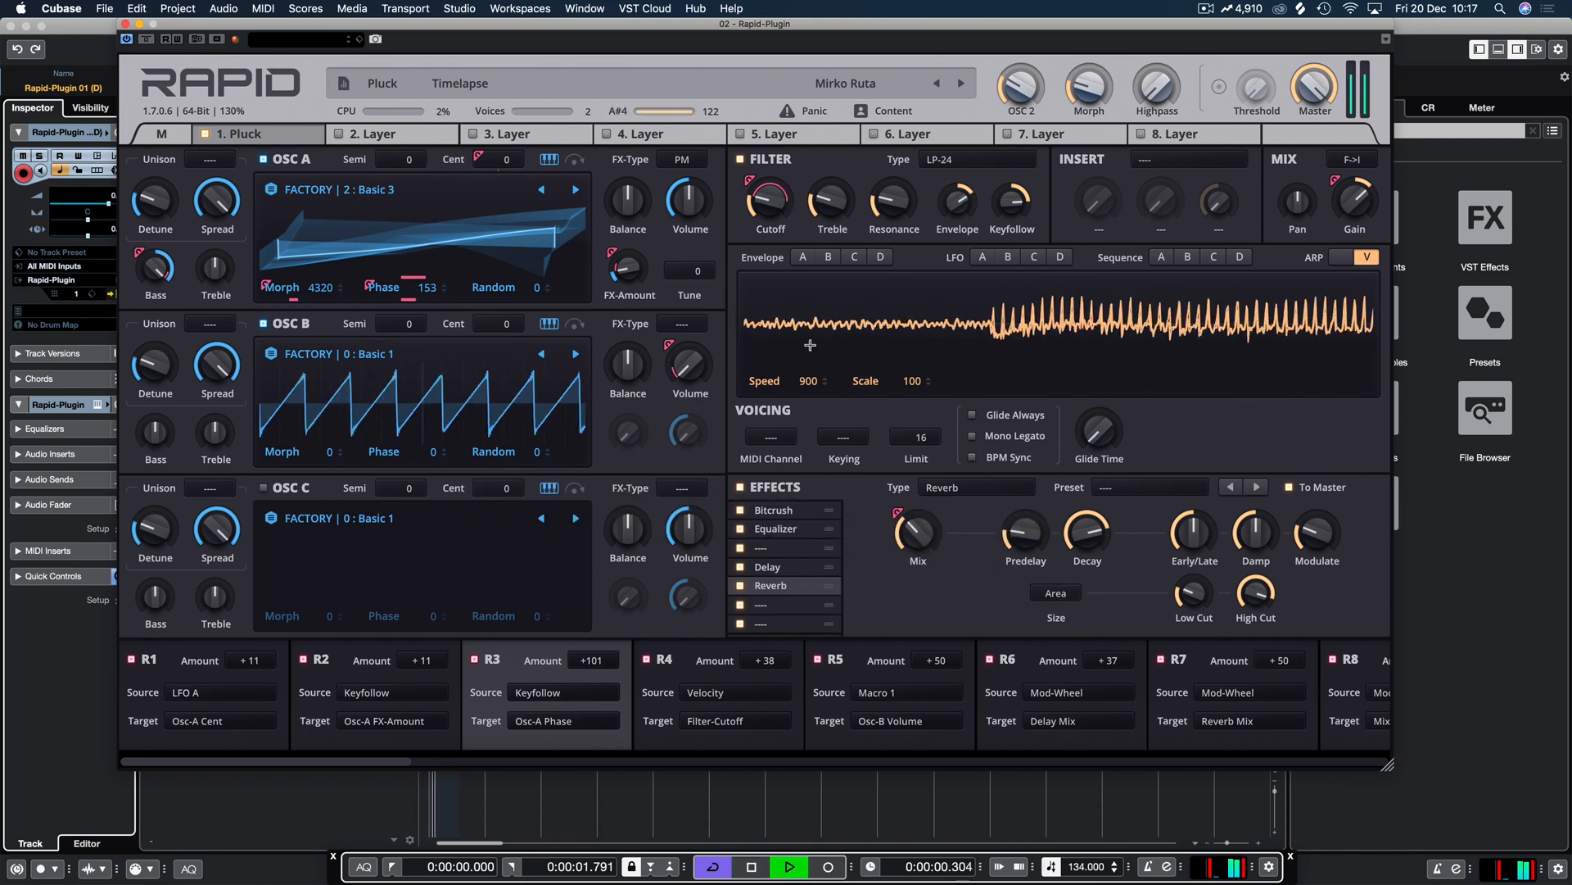
key("space")
Step: Add a Sidechain effect with the Classic preset in the empty effect slot below Reverb
left_click(799, 606)
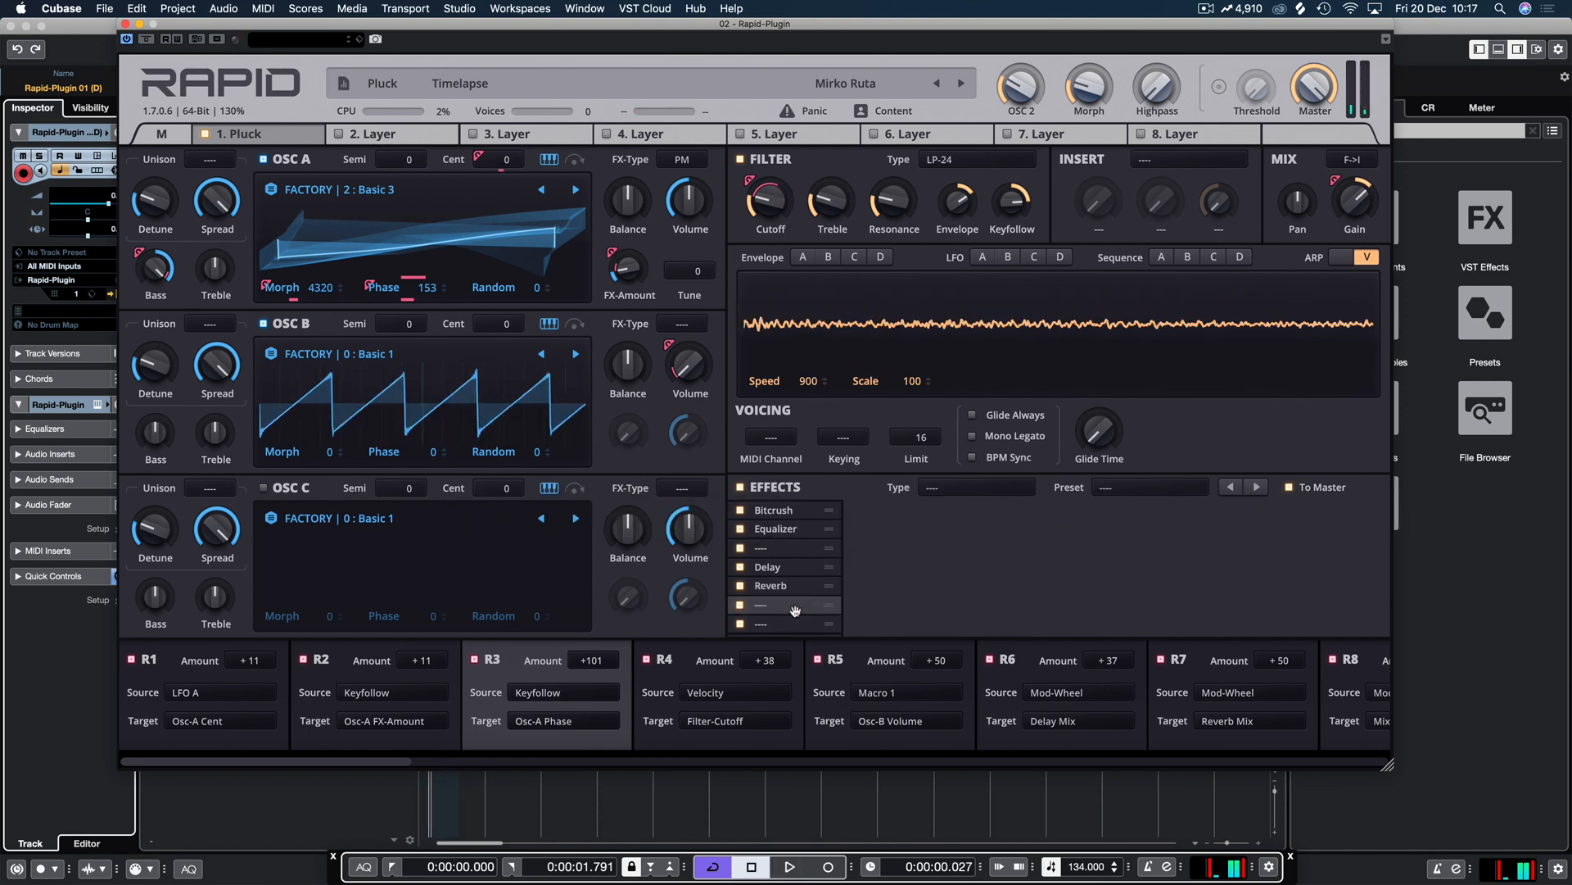
left_click(1006, 493)
left_click(1001, 566)
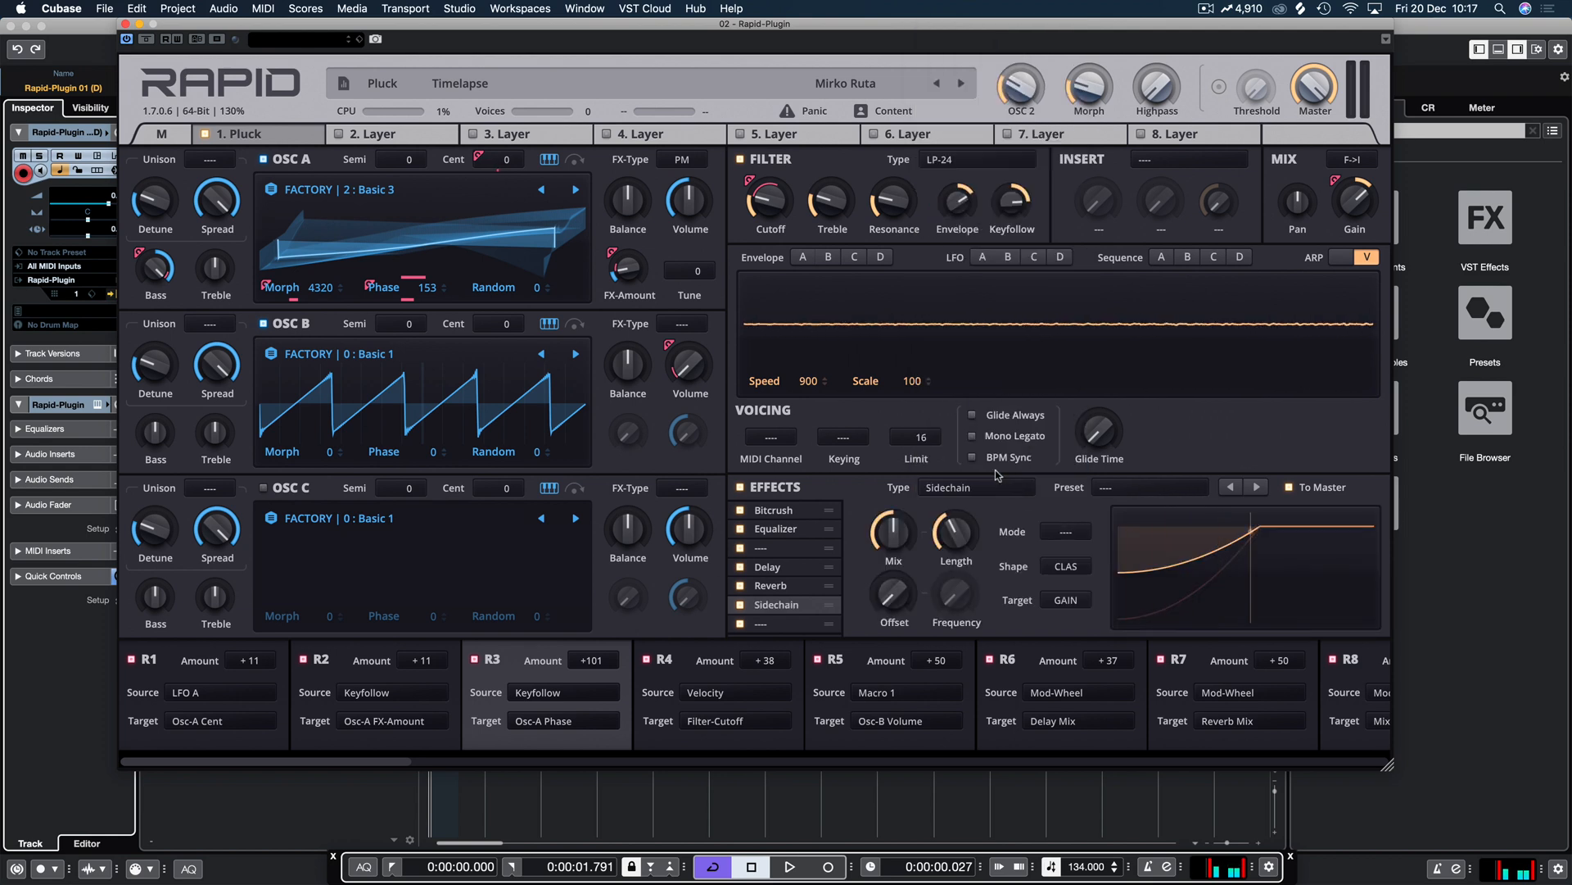
left_click(1136, 490)
left_click(1138, 603)
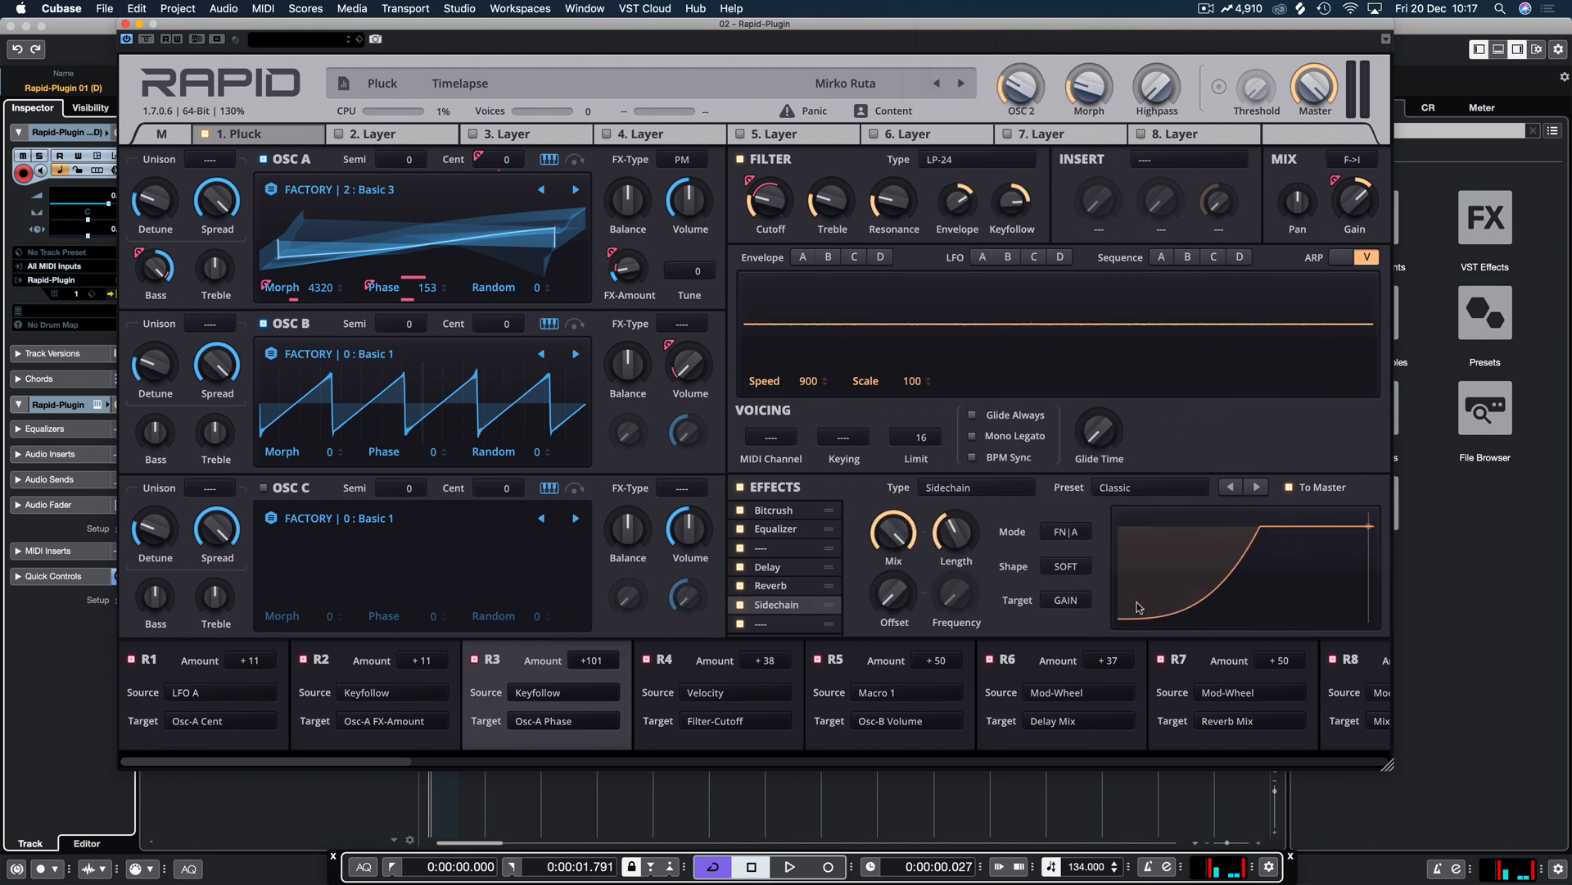
Step: Move the pluck's Sidechain effect above Delay, set its mix to about half during playback, and close the instrument
left_click_drag(894, 531, 894, 630)
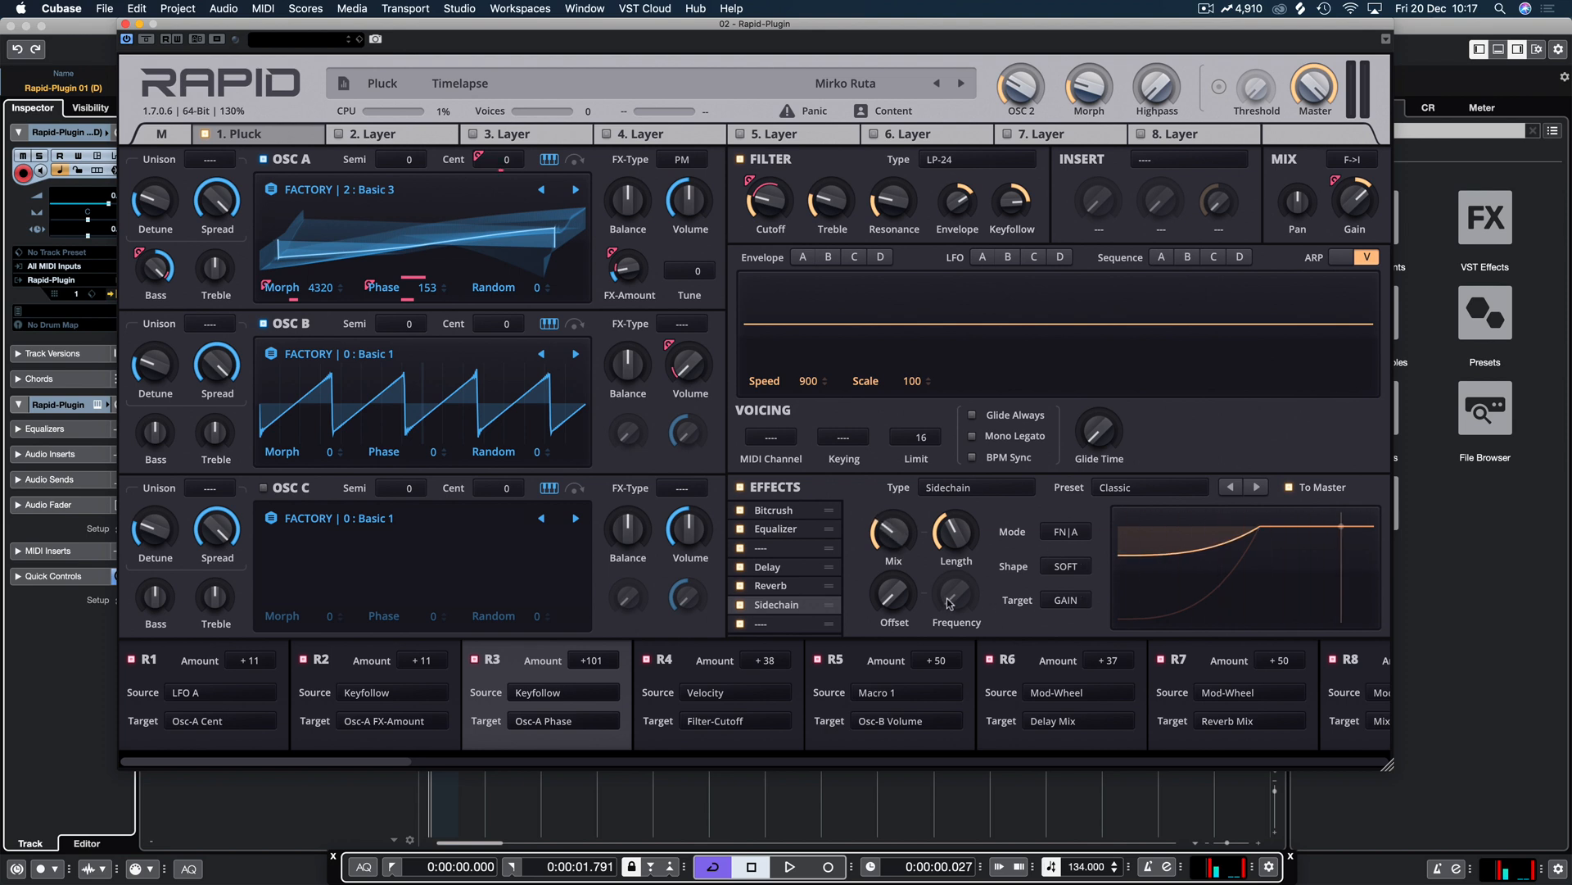
key("space")
left_click_drag(893, 532, 893, 442)
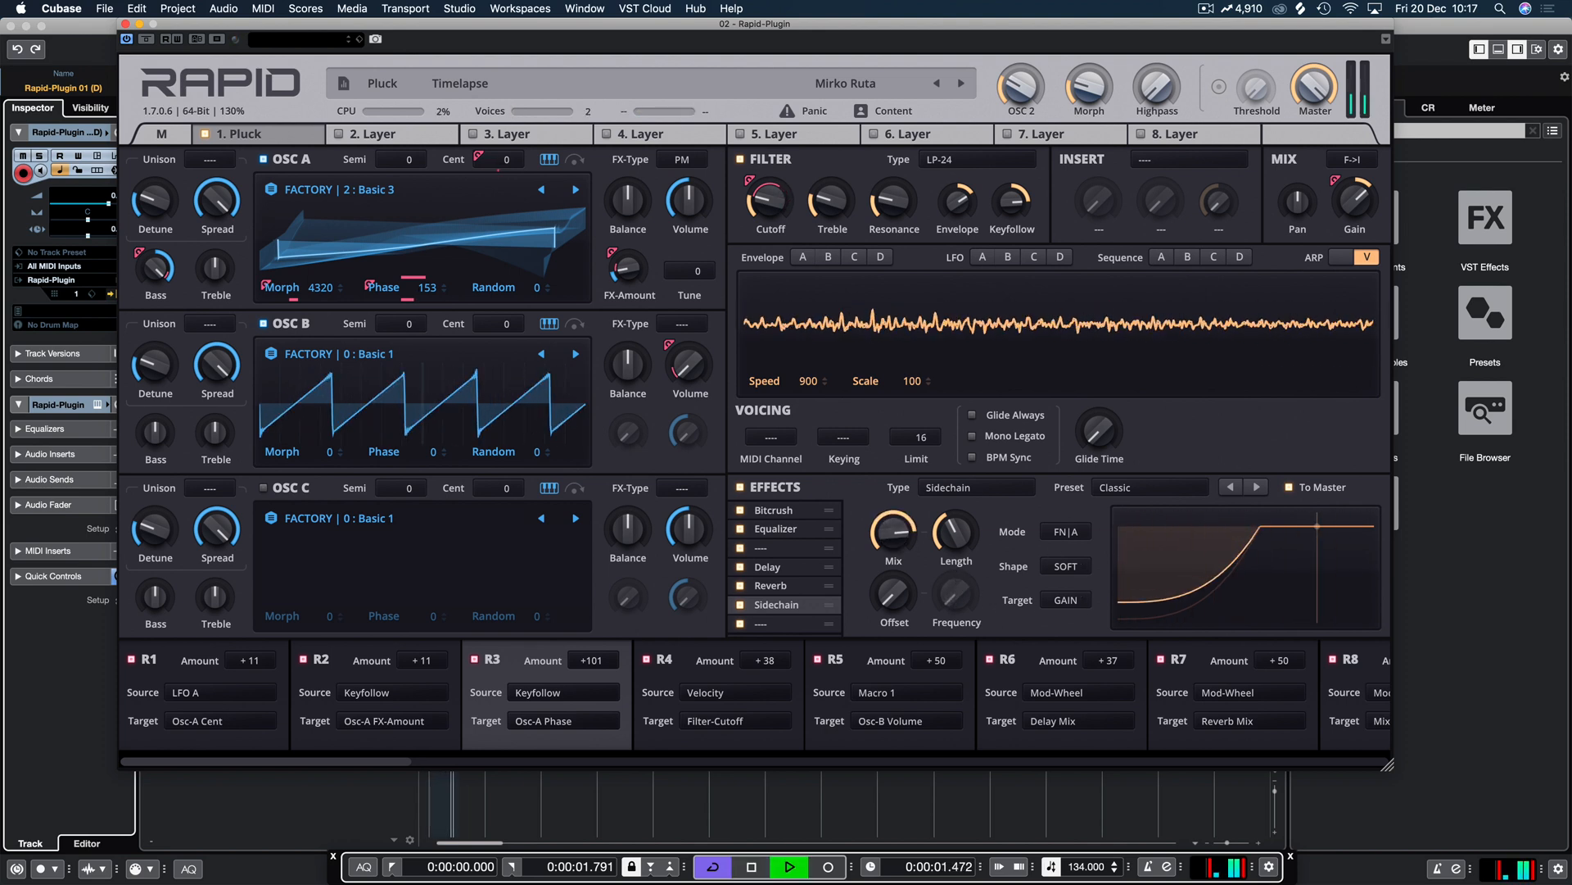
left_click_drag(894, 531, 894, 597)
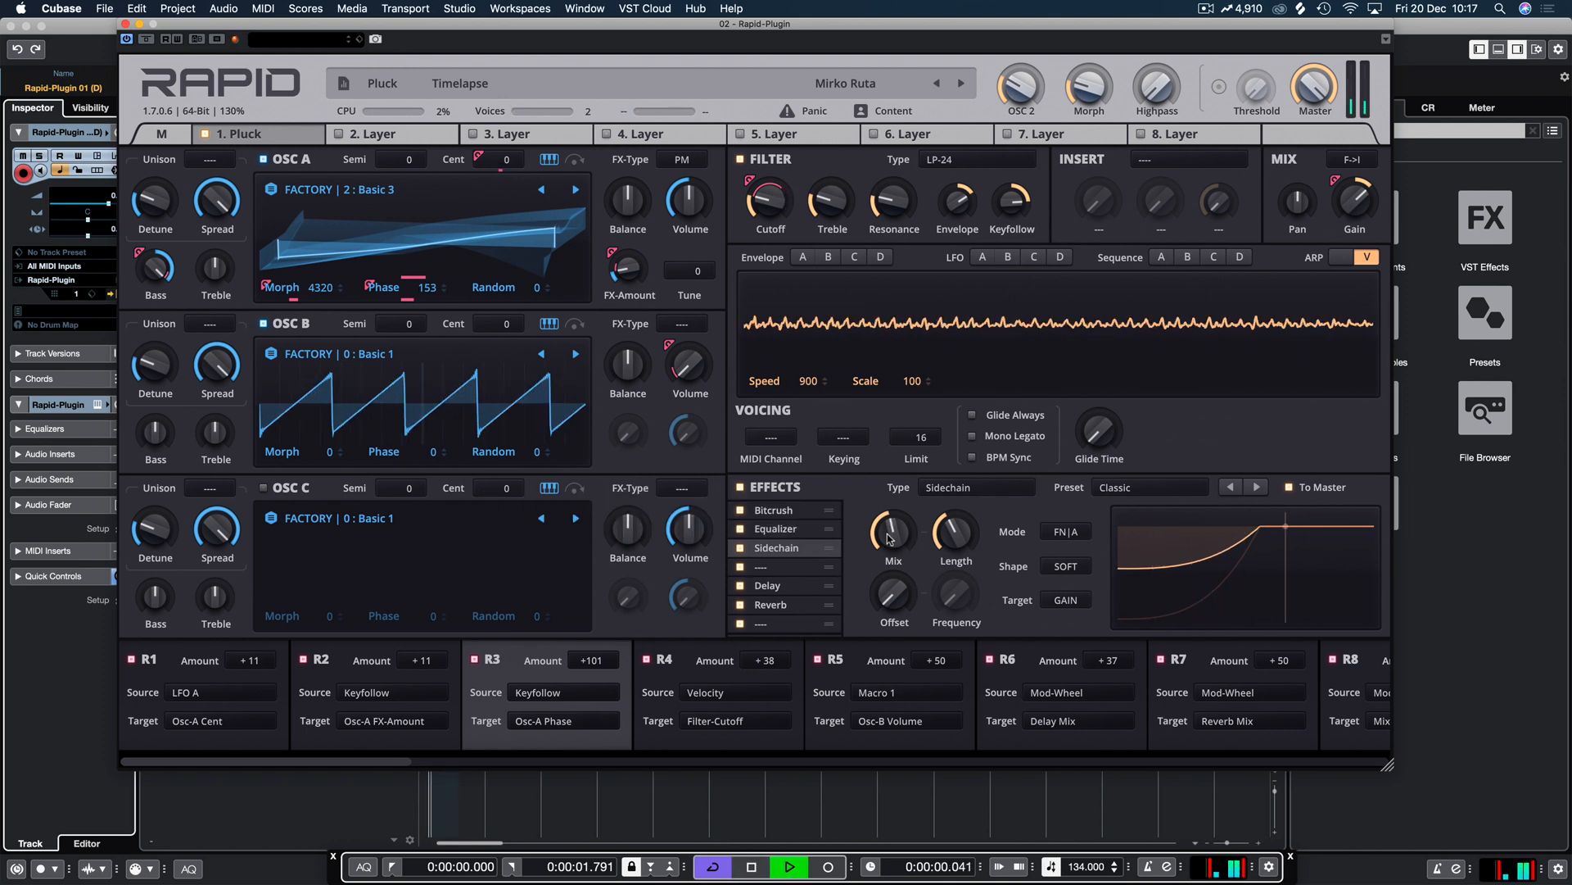
key("space")
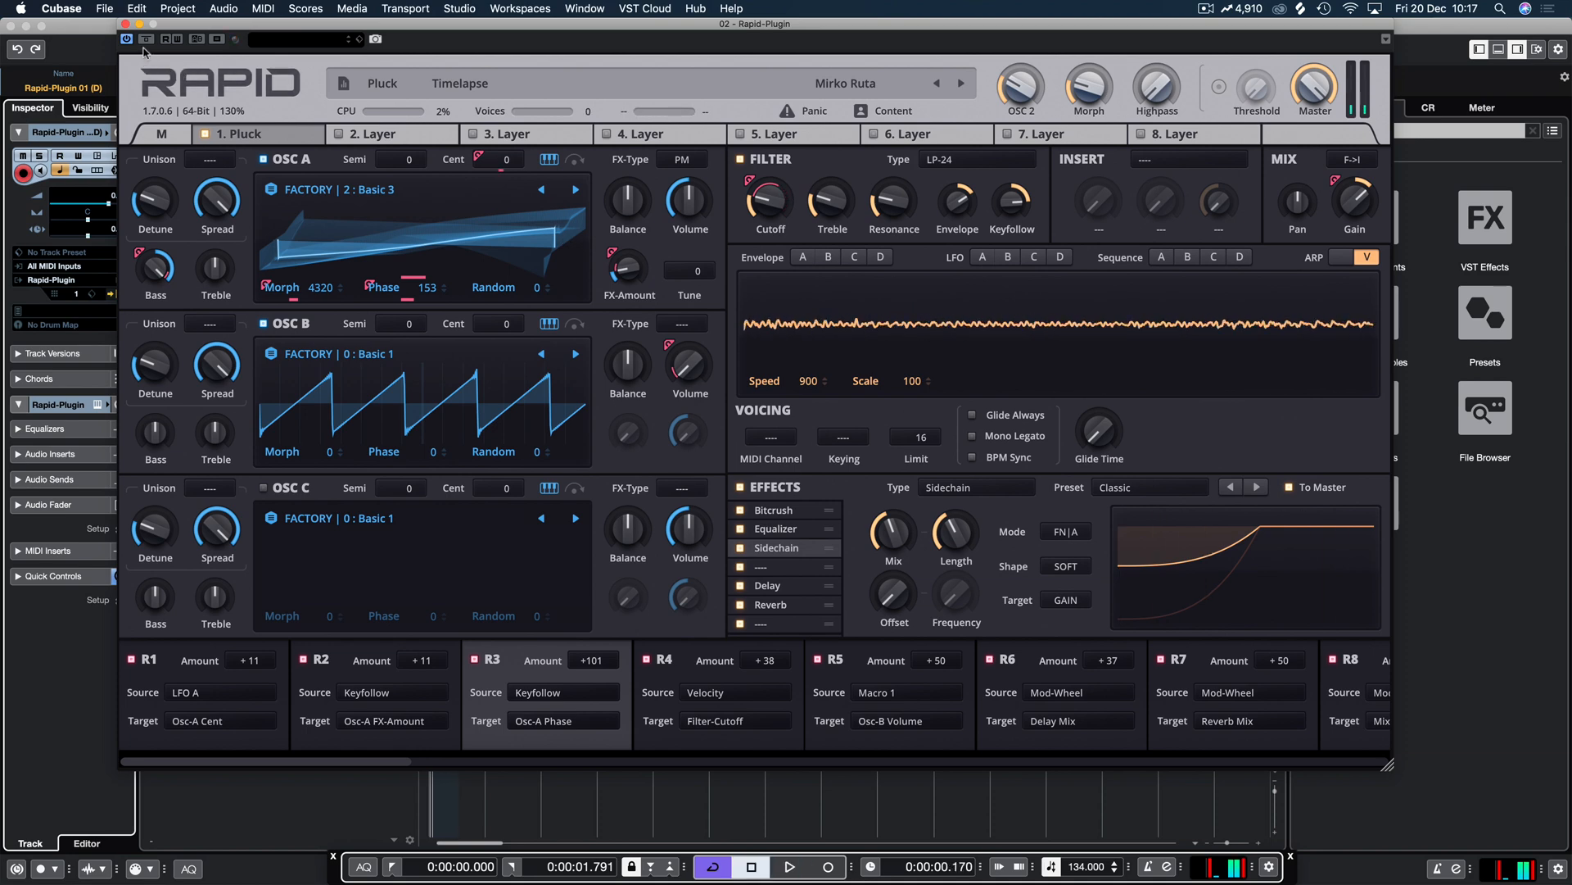
left_click(125, 25)
Step: Try shifting all the pluck notes two sixteenths earlier, play the result, undo the shift, and return to the project
double_click(476, 160)
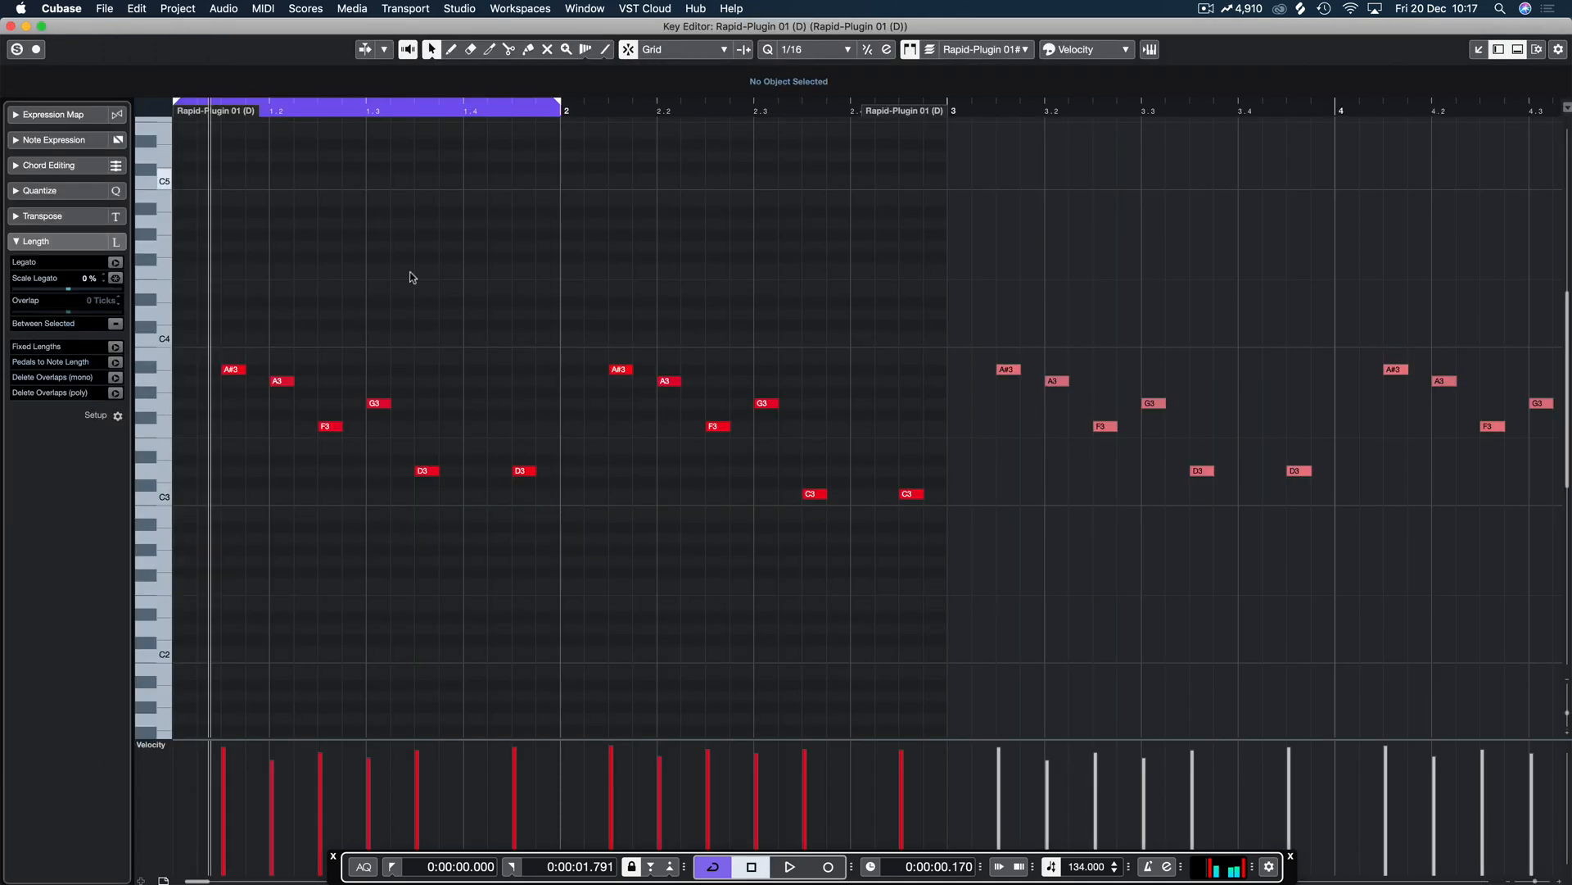
left_click_drag(232, 375, 185, 375)
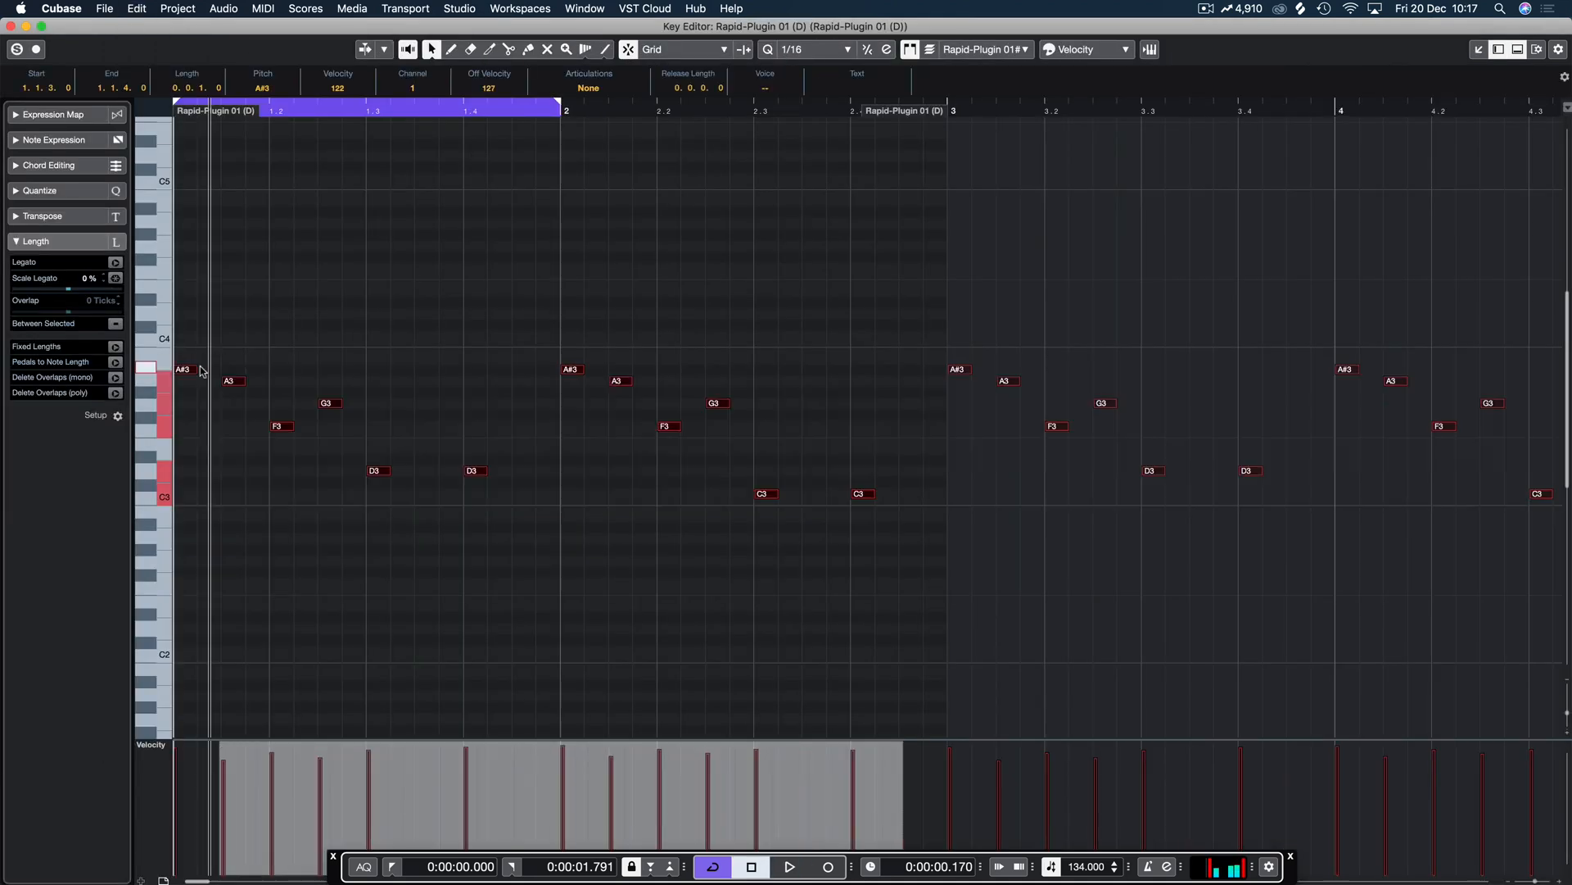
left_click(227, 329)
key("space")
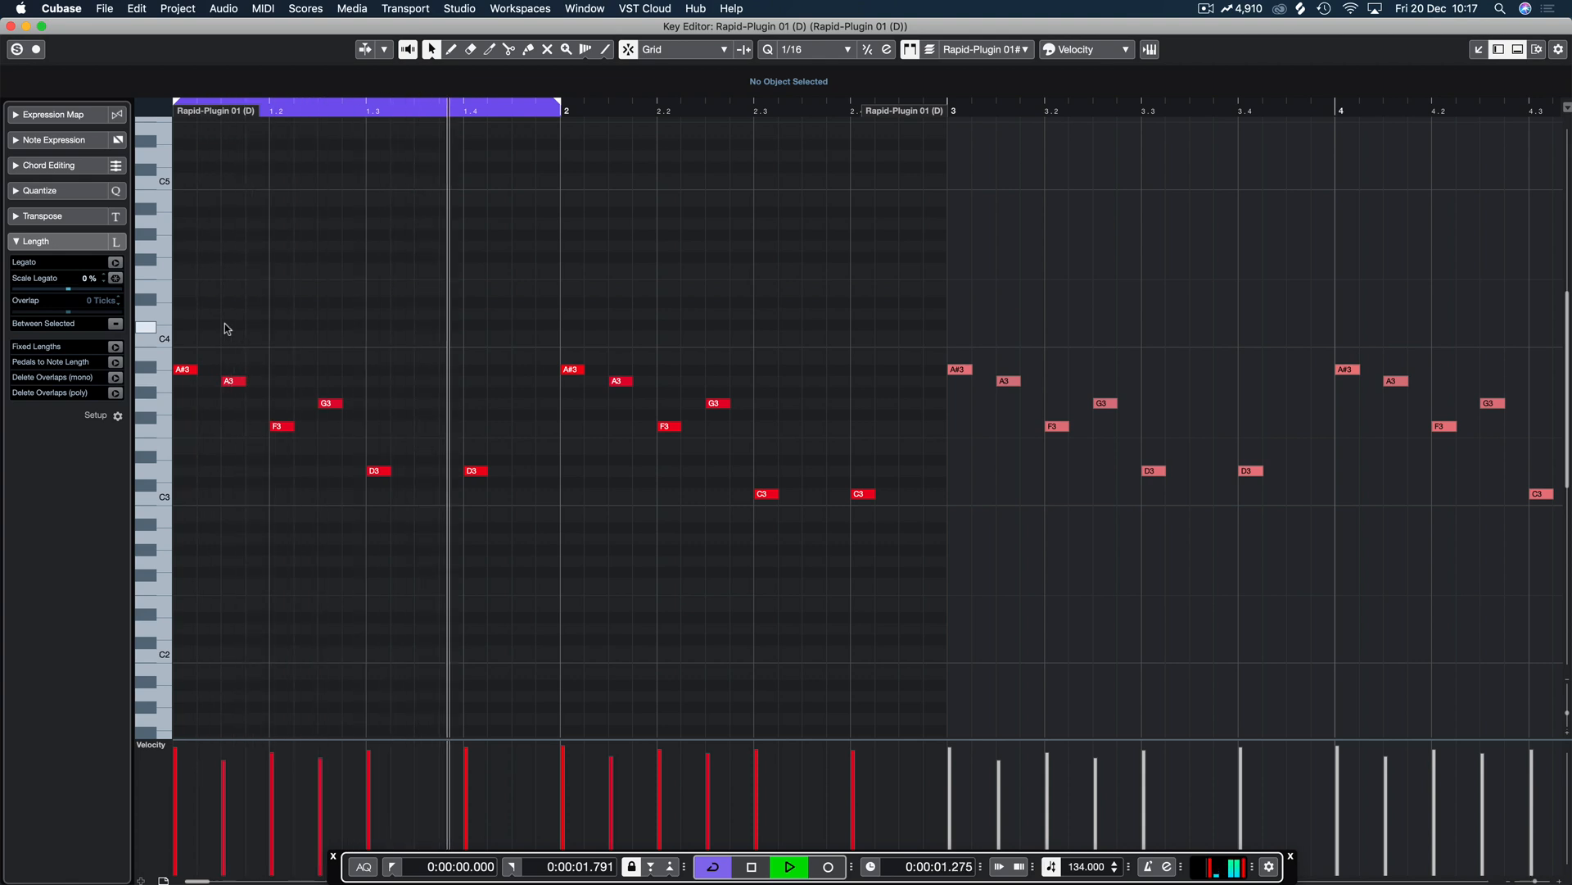
key("space")
key("super+z")
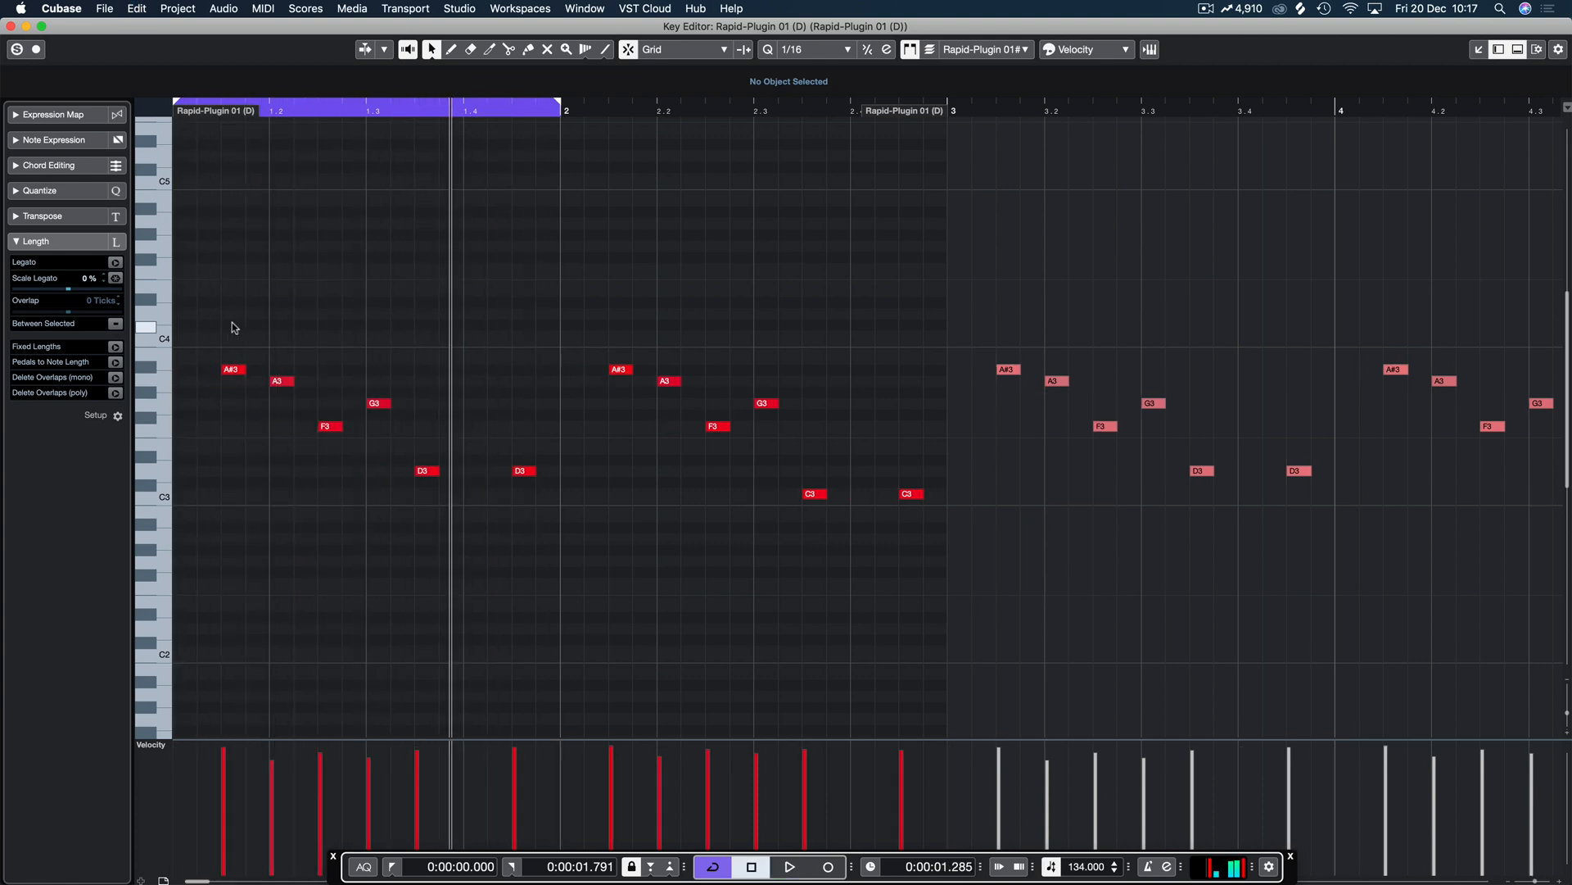
key("Return")
left_click(677, 257)
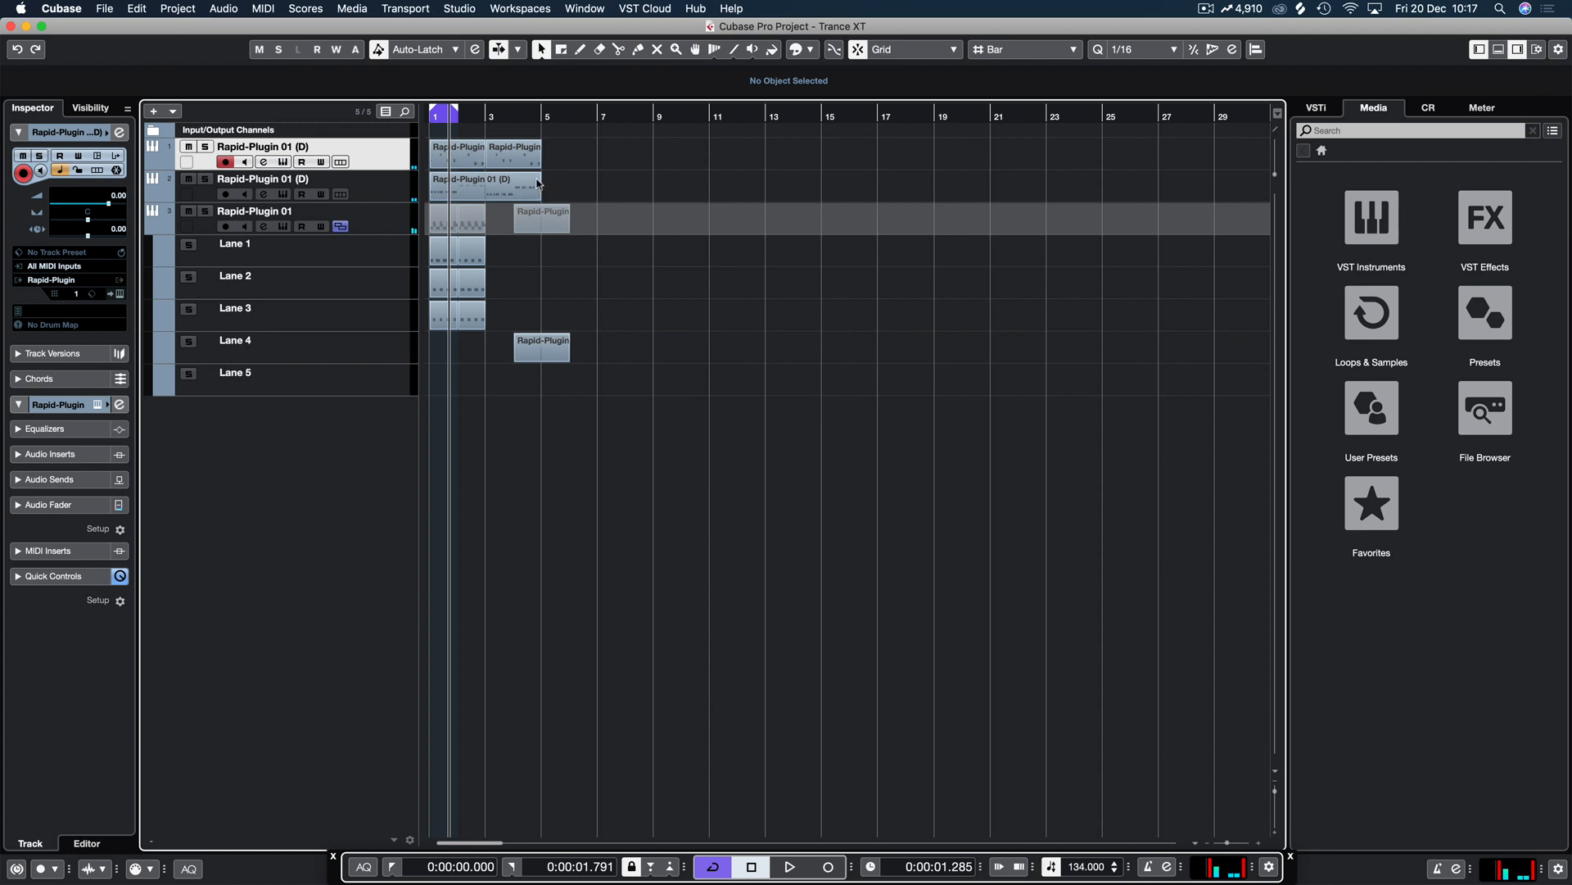
Step: Move the Lane 4 part to bar 7 and duplicate the Lane 1 to 3 drum parts into bars 3 and 4
left_click_drag(526, 355, 611, 355)
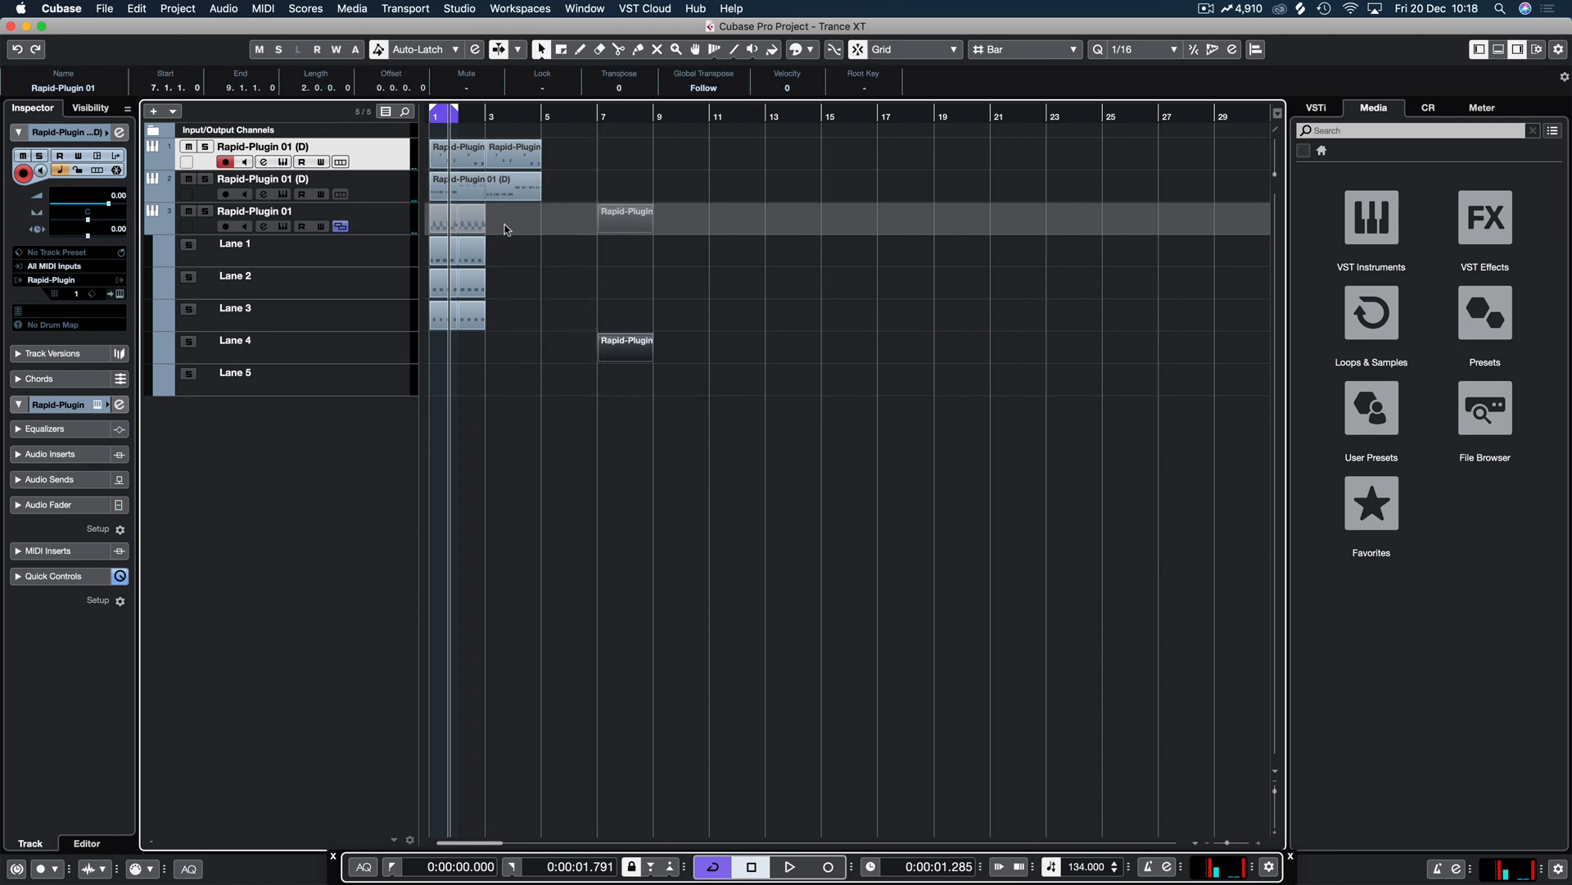
key("super+d")
left_click_drag(506, 230, 436, 214)
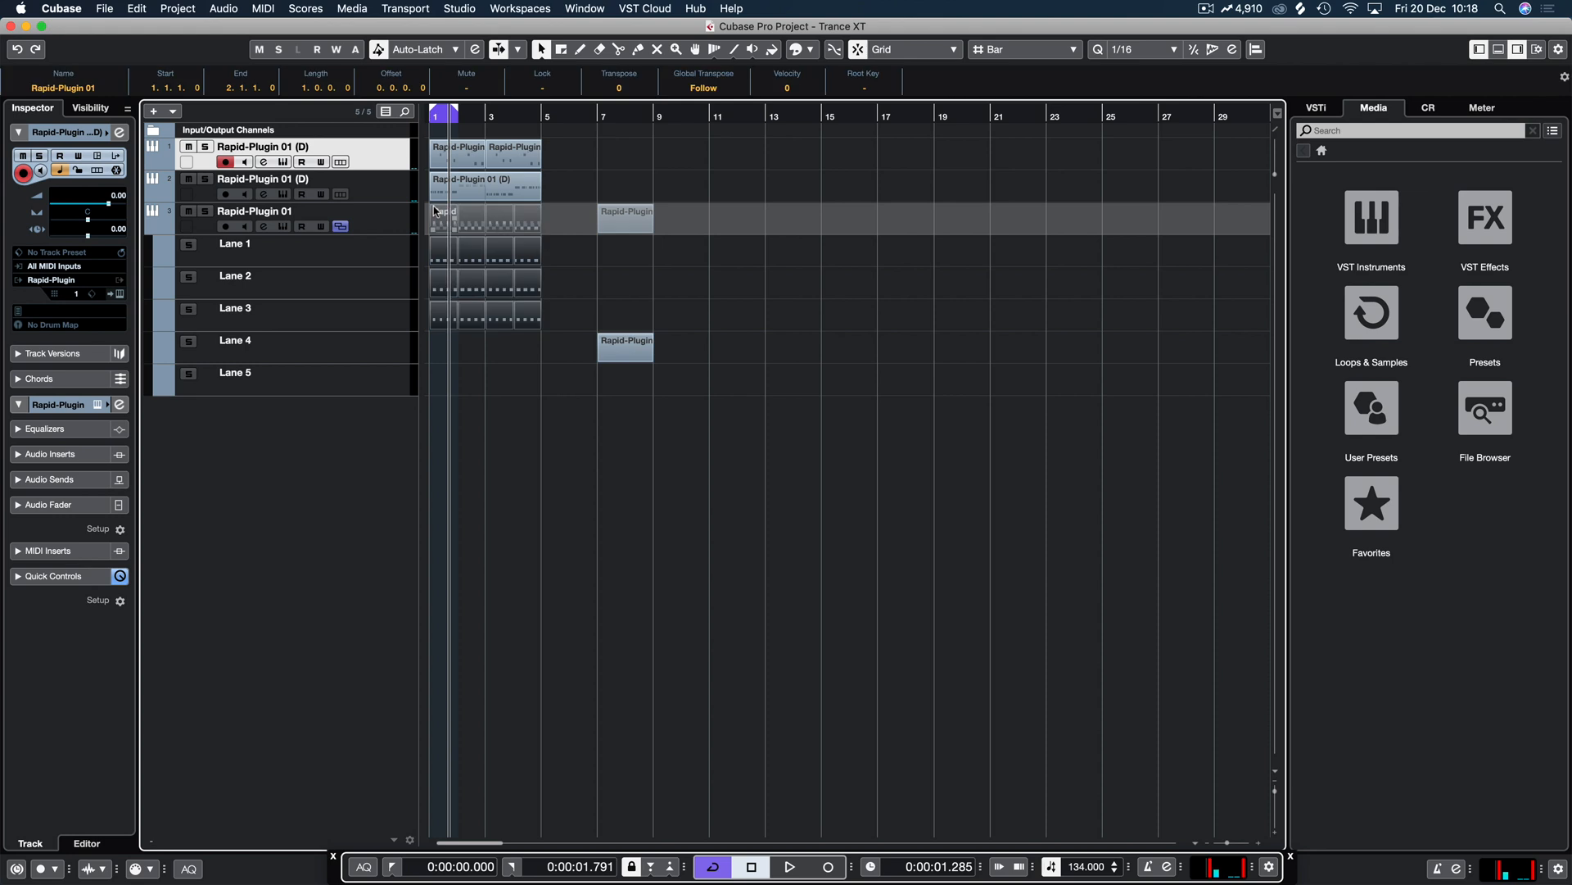
Step: Set the loop to bars 1 to 4, delete the leftover Lane 4 part at bar 7, and play the loop
key("shift+g")
left_click(529, 392)
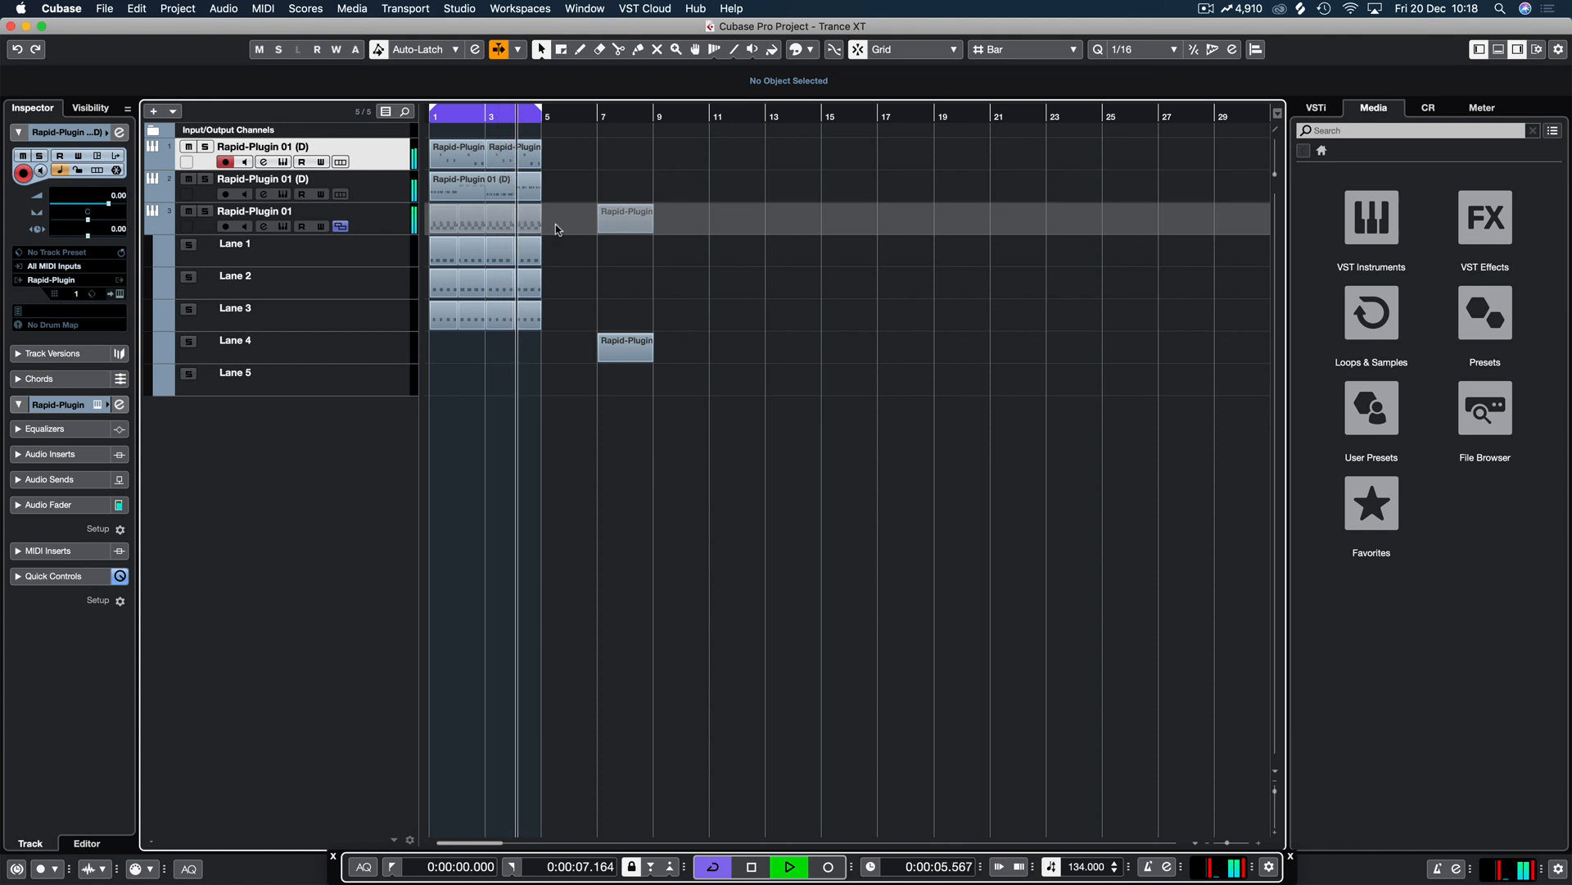
left_click(610, 218)
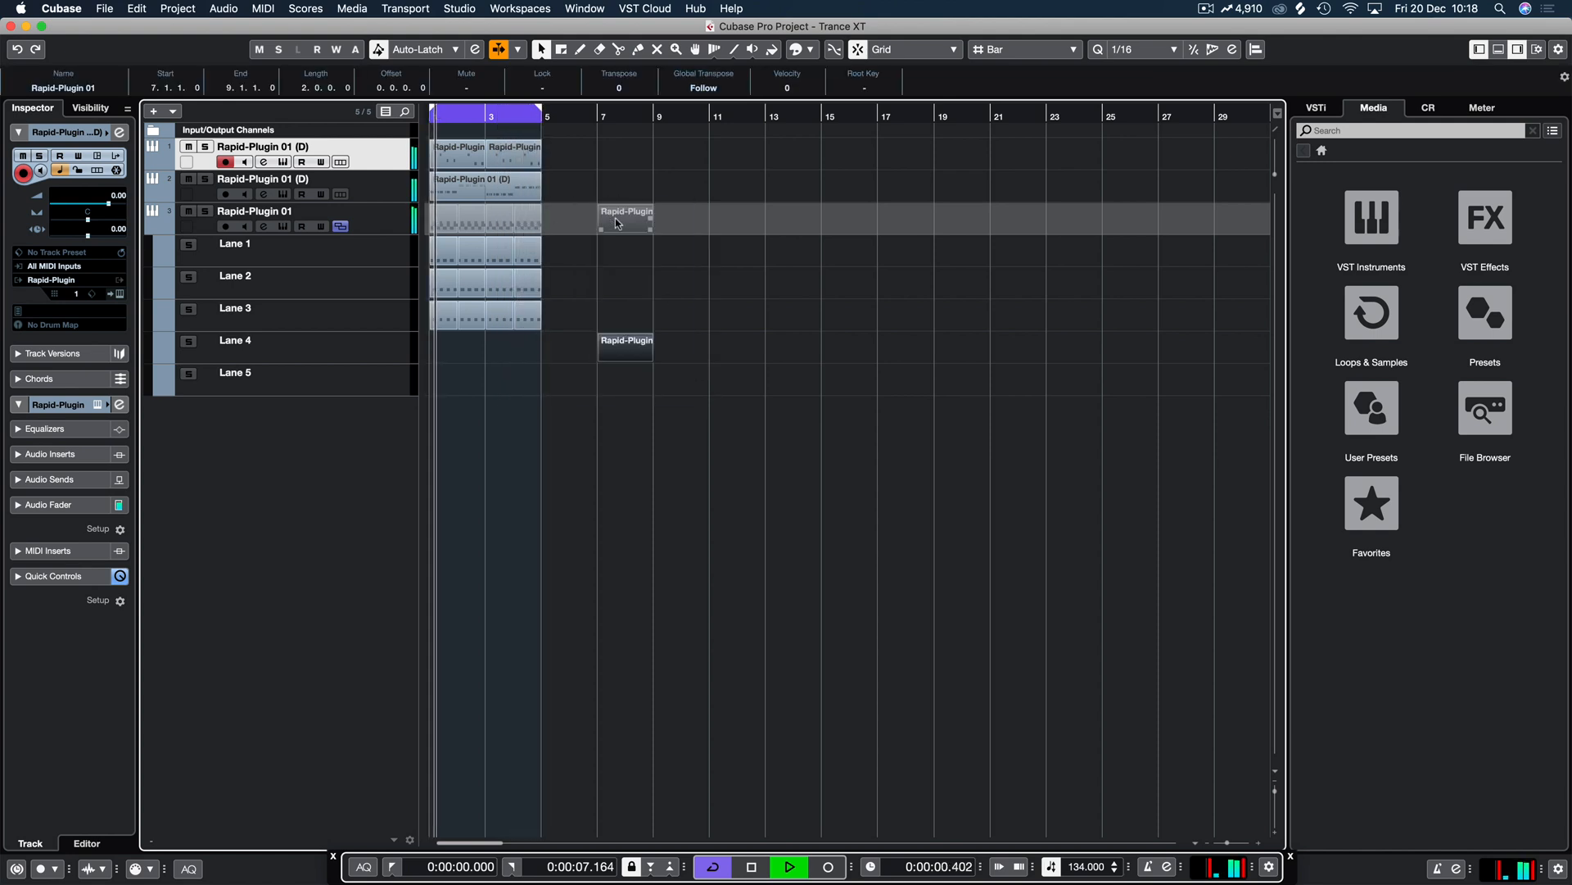
key("Delete")
key("z")
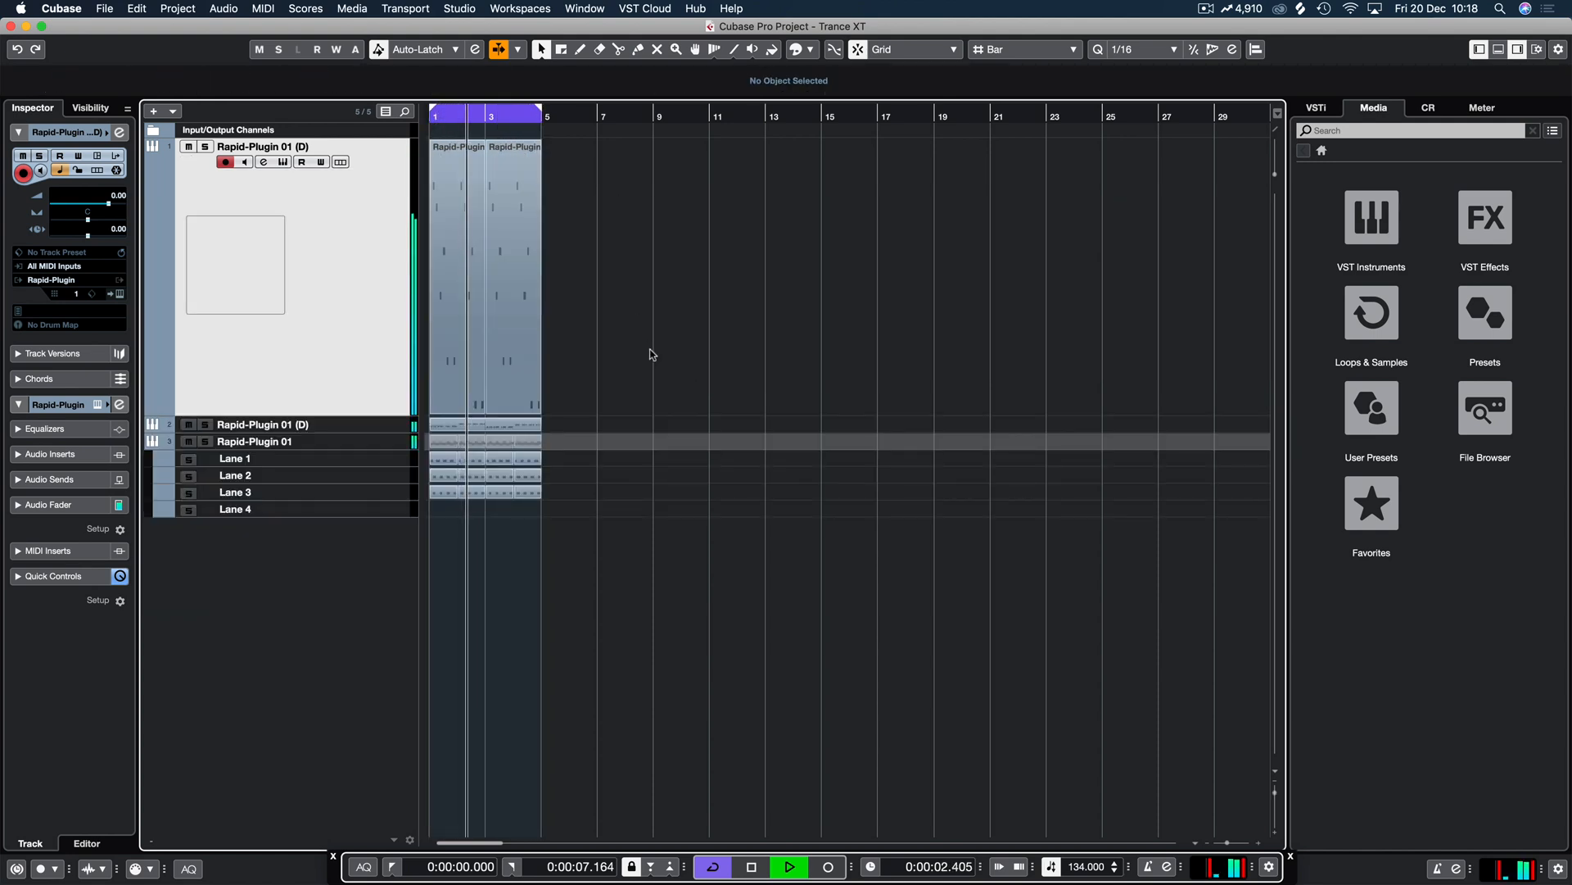
key("space")
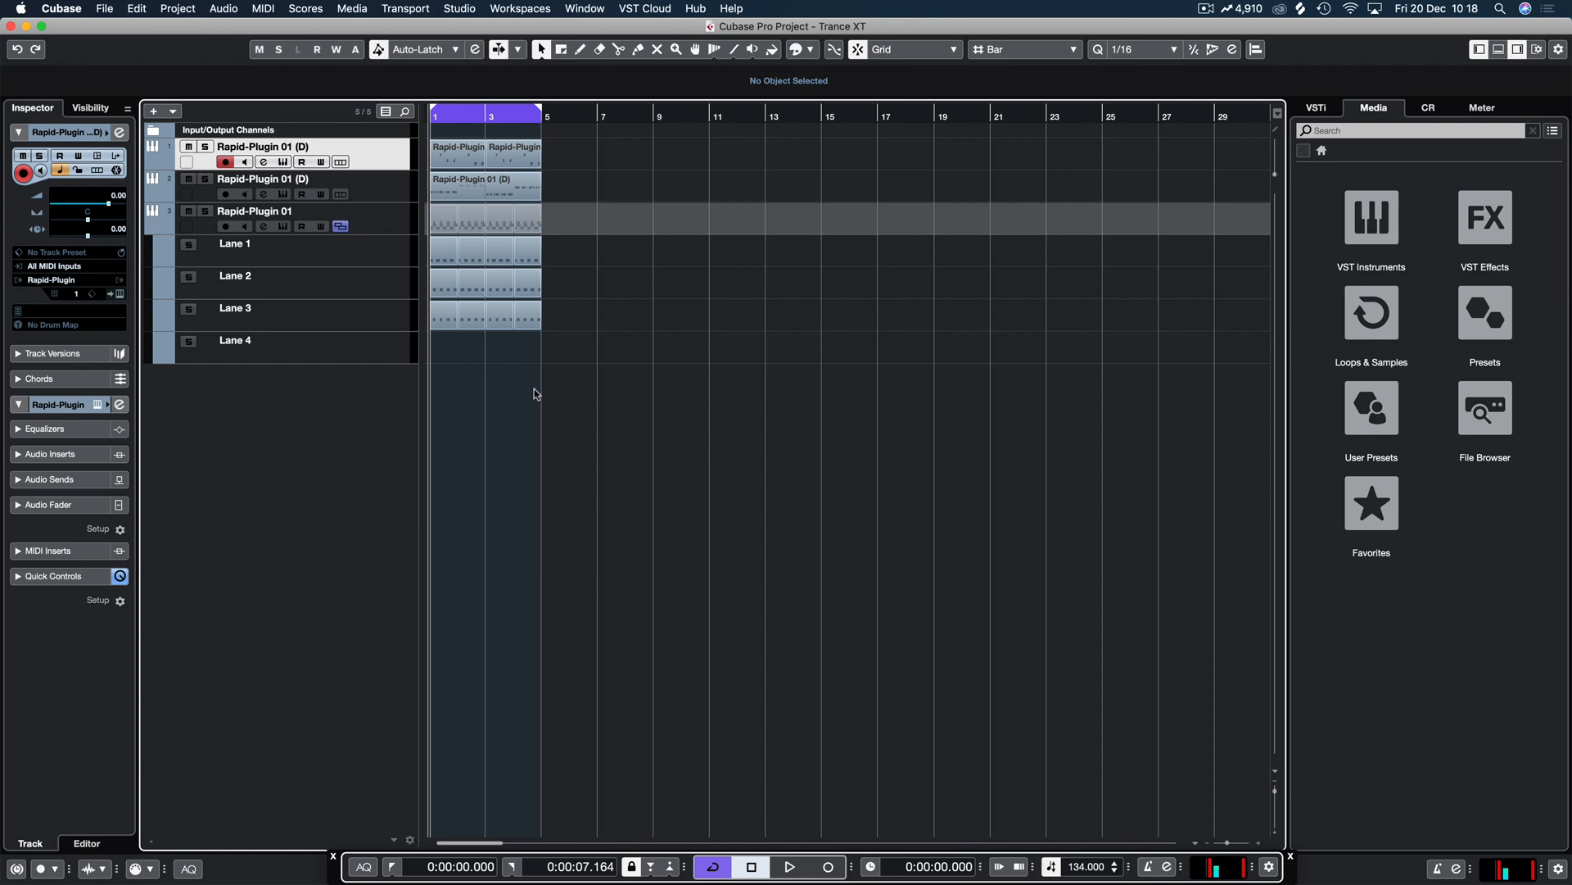
key("space")
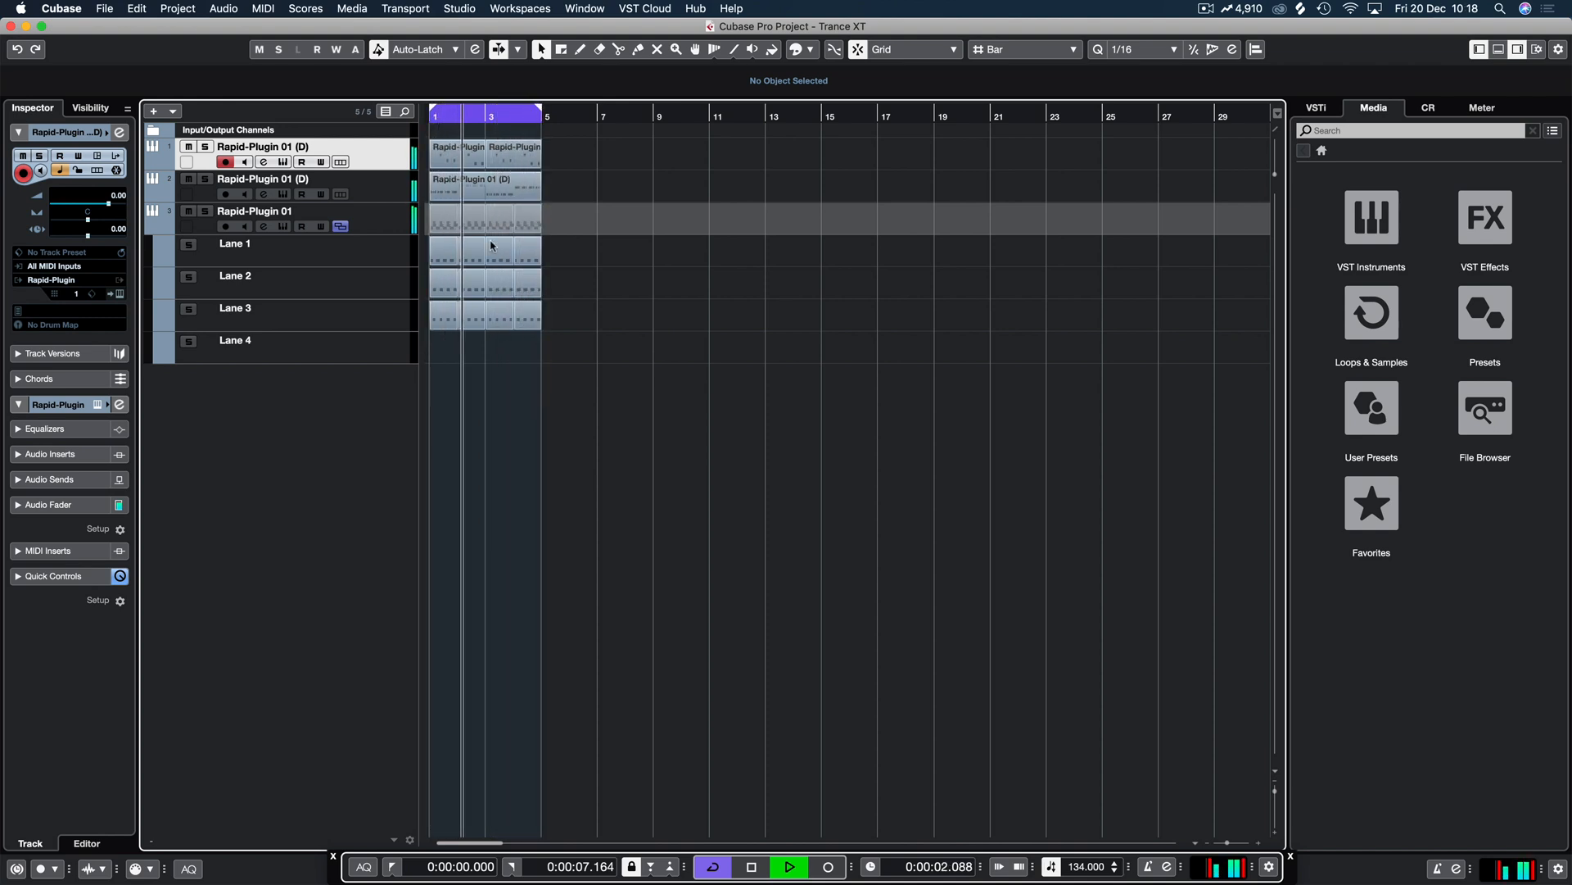
key("space")
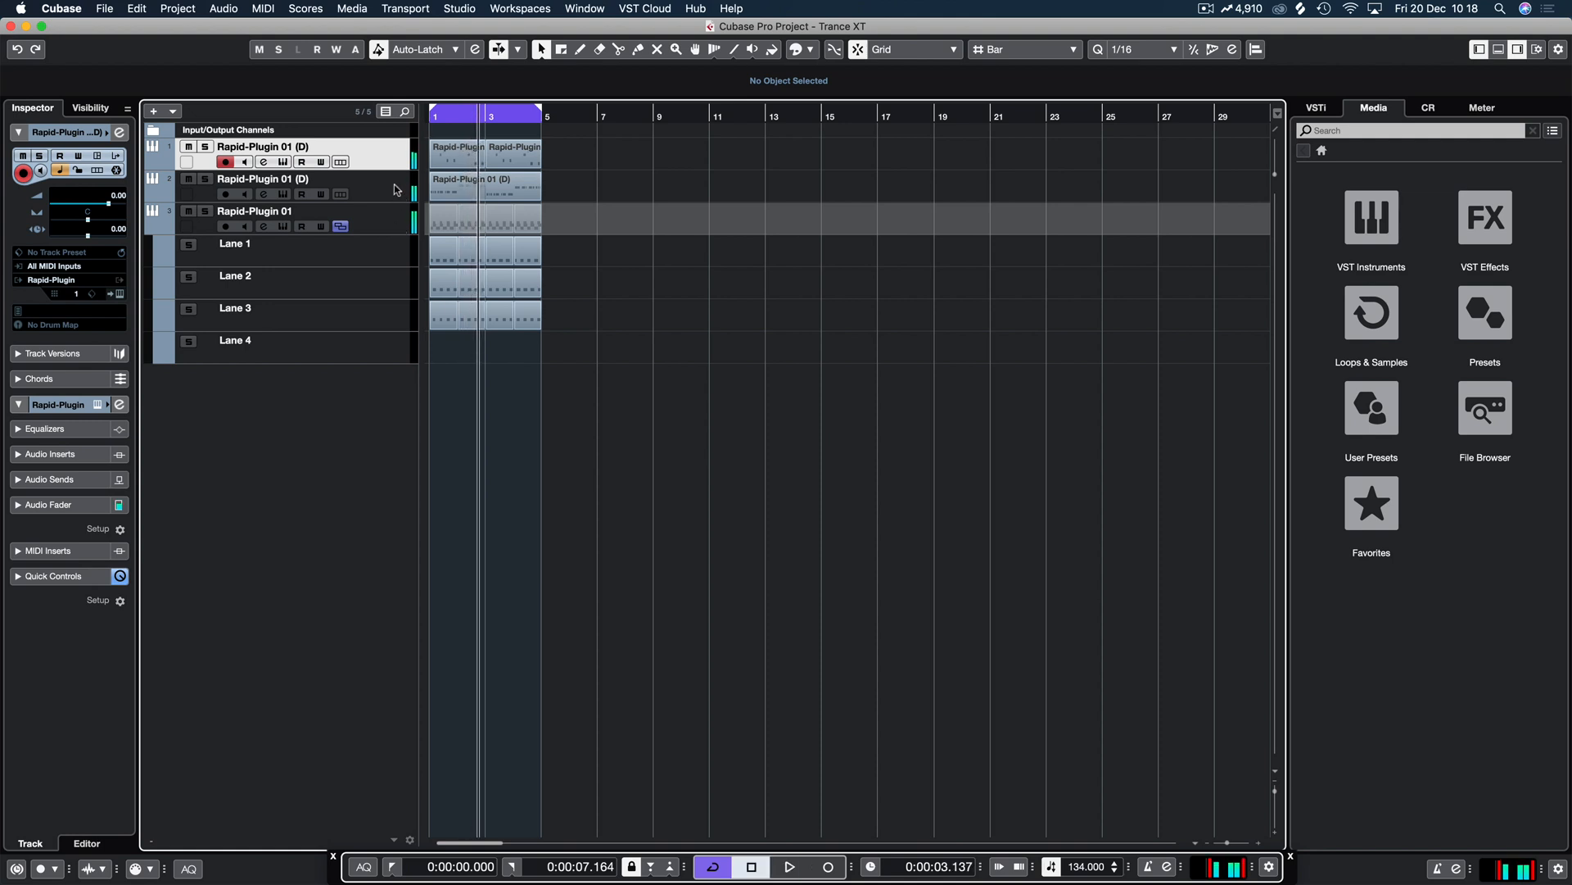
Step: Duplicate the second Rapid track with its part and open the copied part in the Key Editor
right_click(399, 183)
left_click(452, 230)
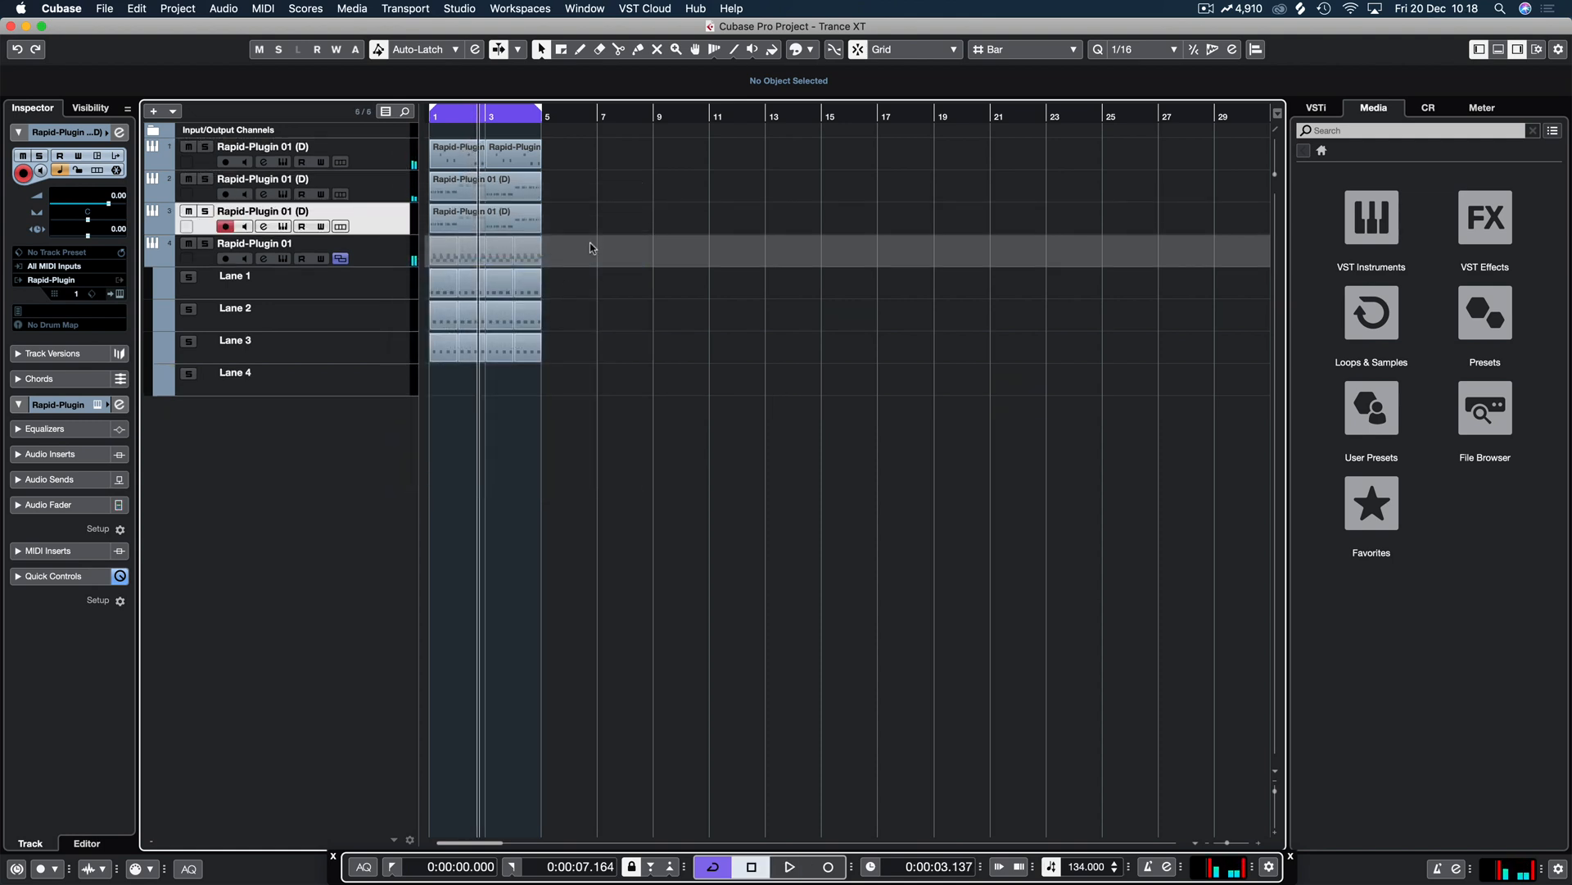
left_click(492, 223)
double_click(489, 224)
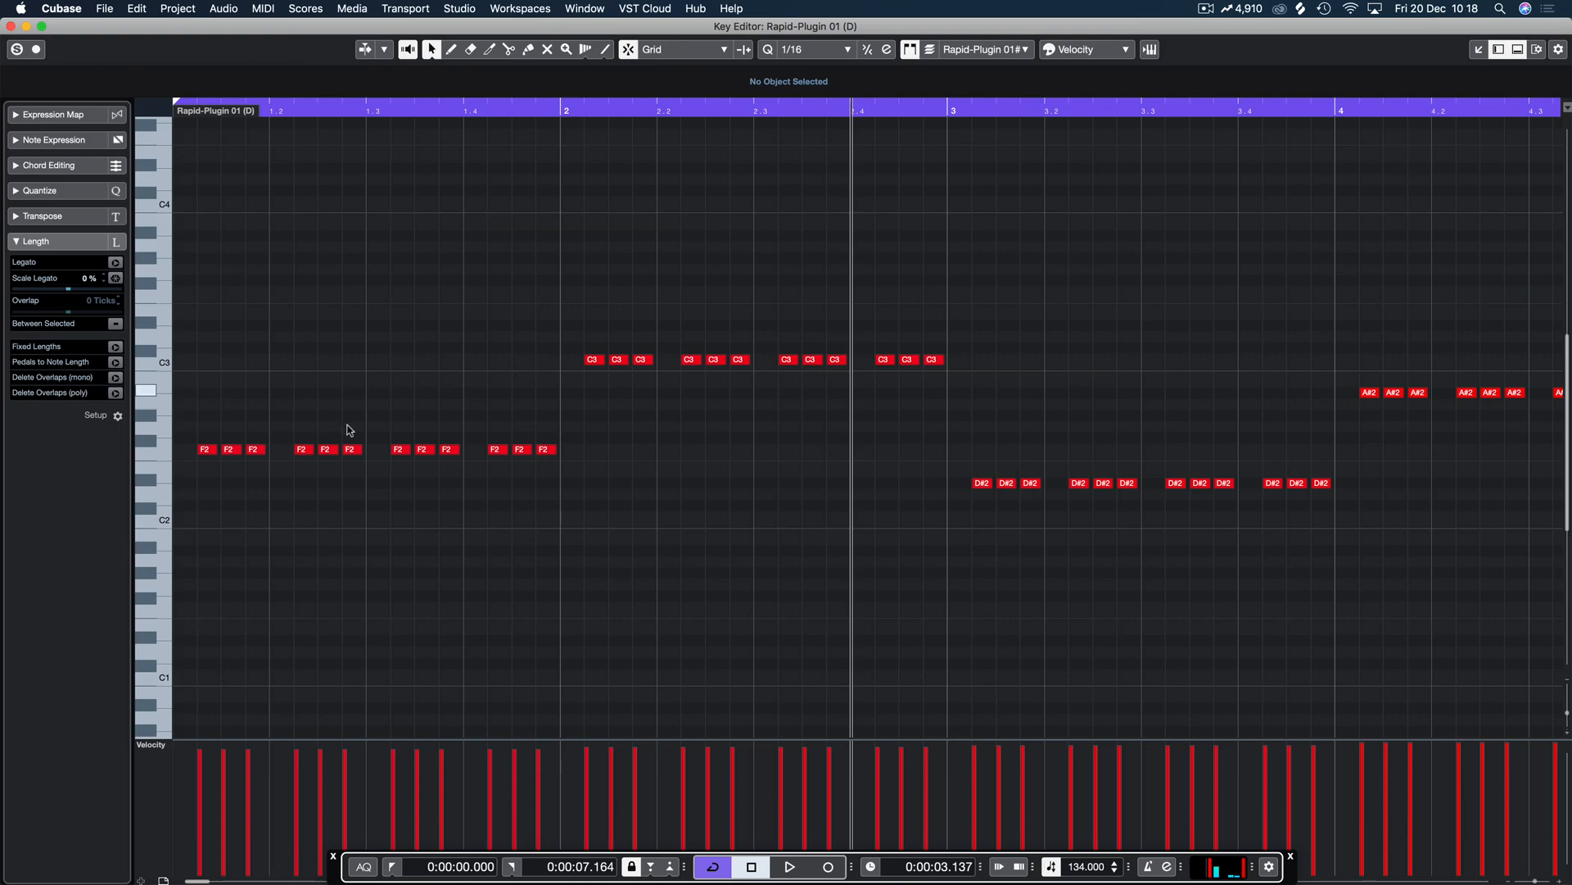
Step: Transpose six alternating F2 notes in bar 1, starting with the second, up one octave to F3
left_click(232, 447)
left_click(309, 444, "shift")
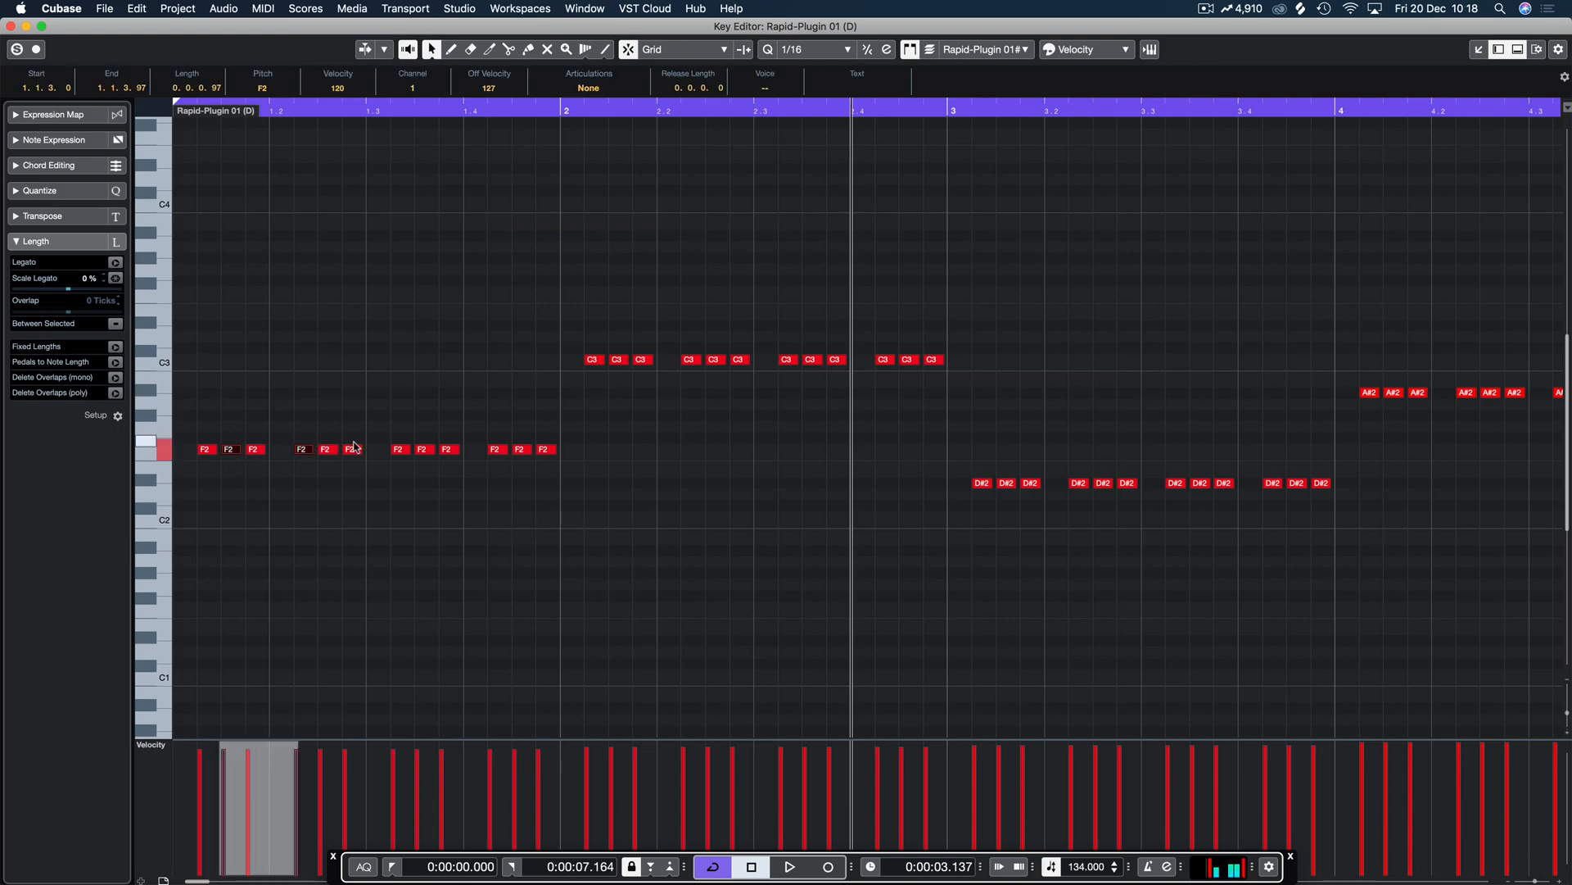
left_click(350, 446, "shift")
left_click(422, 448, "shift")
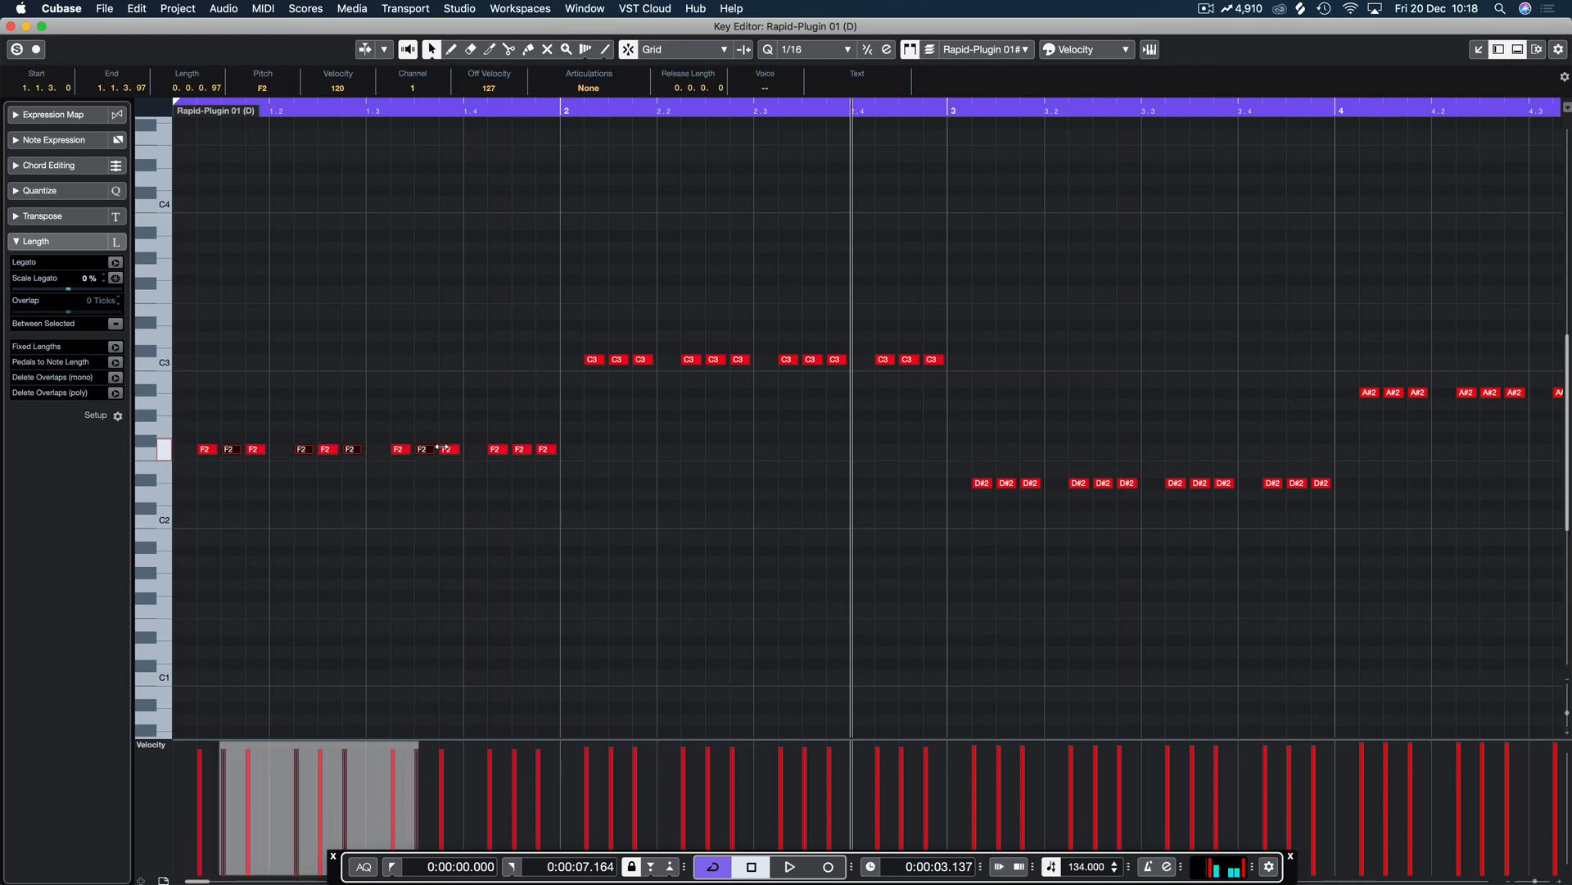
left_click(497, 449, "shift")
left_click(545, 449, "shift")
key("shift+Up")
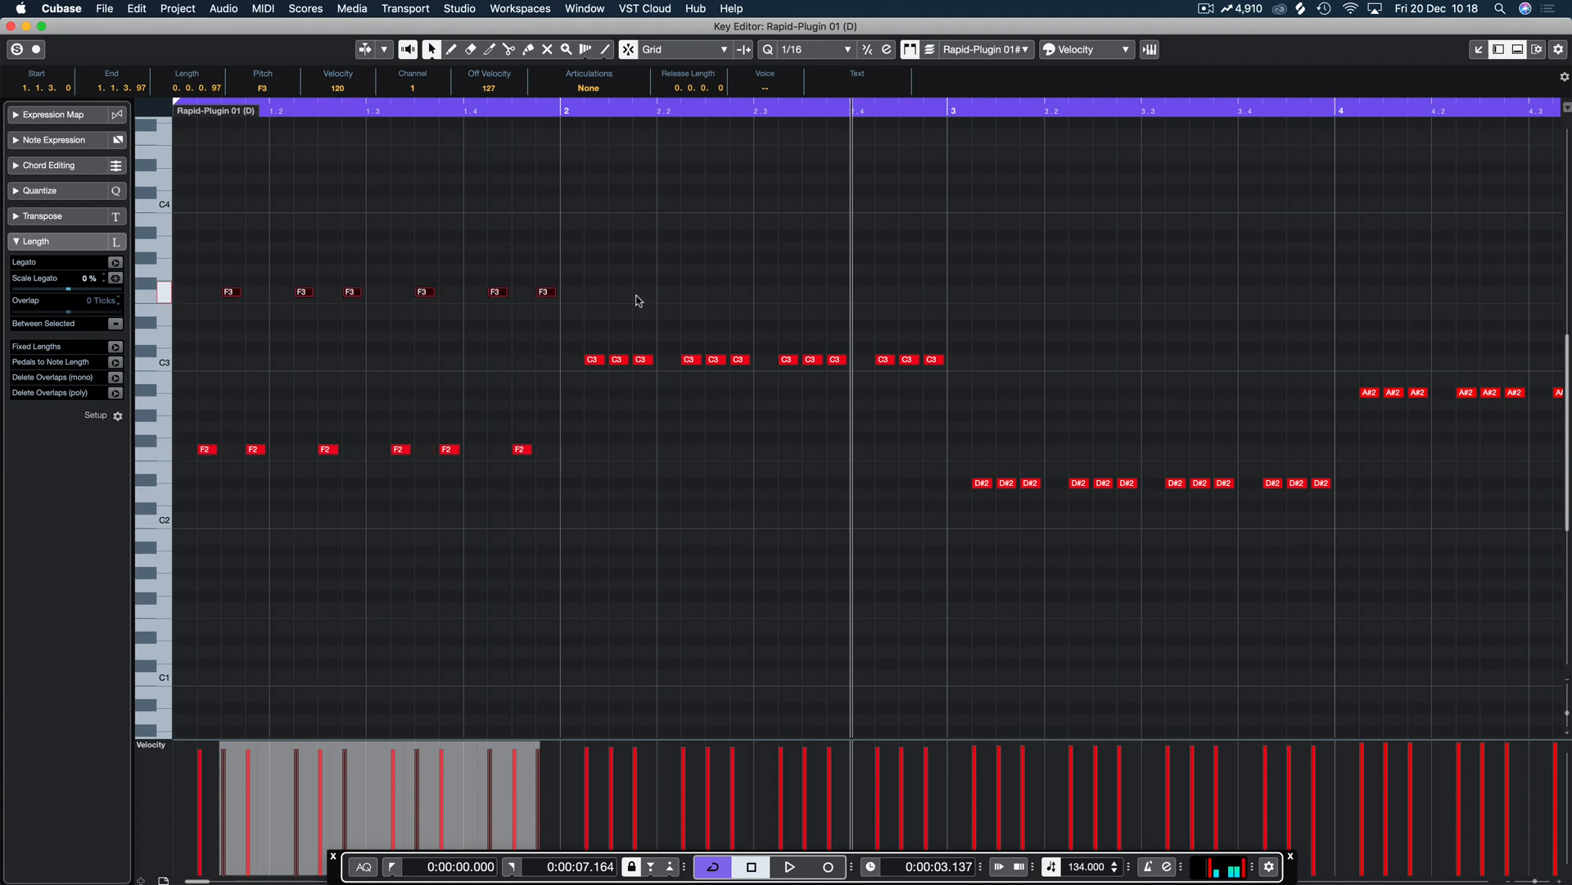
Step: Replace the C3 notes in bar 2 with a copy of bar 1's octave pattern transposed to C3 and C4
left_click_drag(553, 341, 1028, 379)
key("BackSpace")
left_click_drag(734, 222, 207, 463)
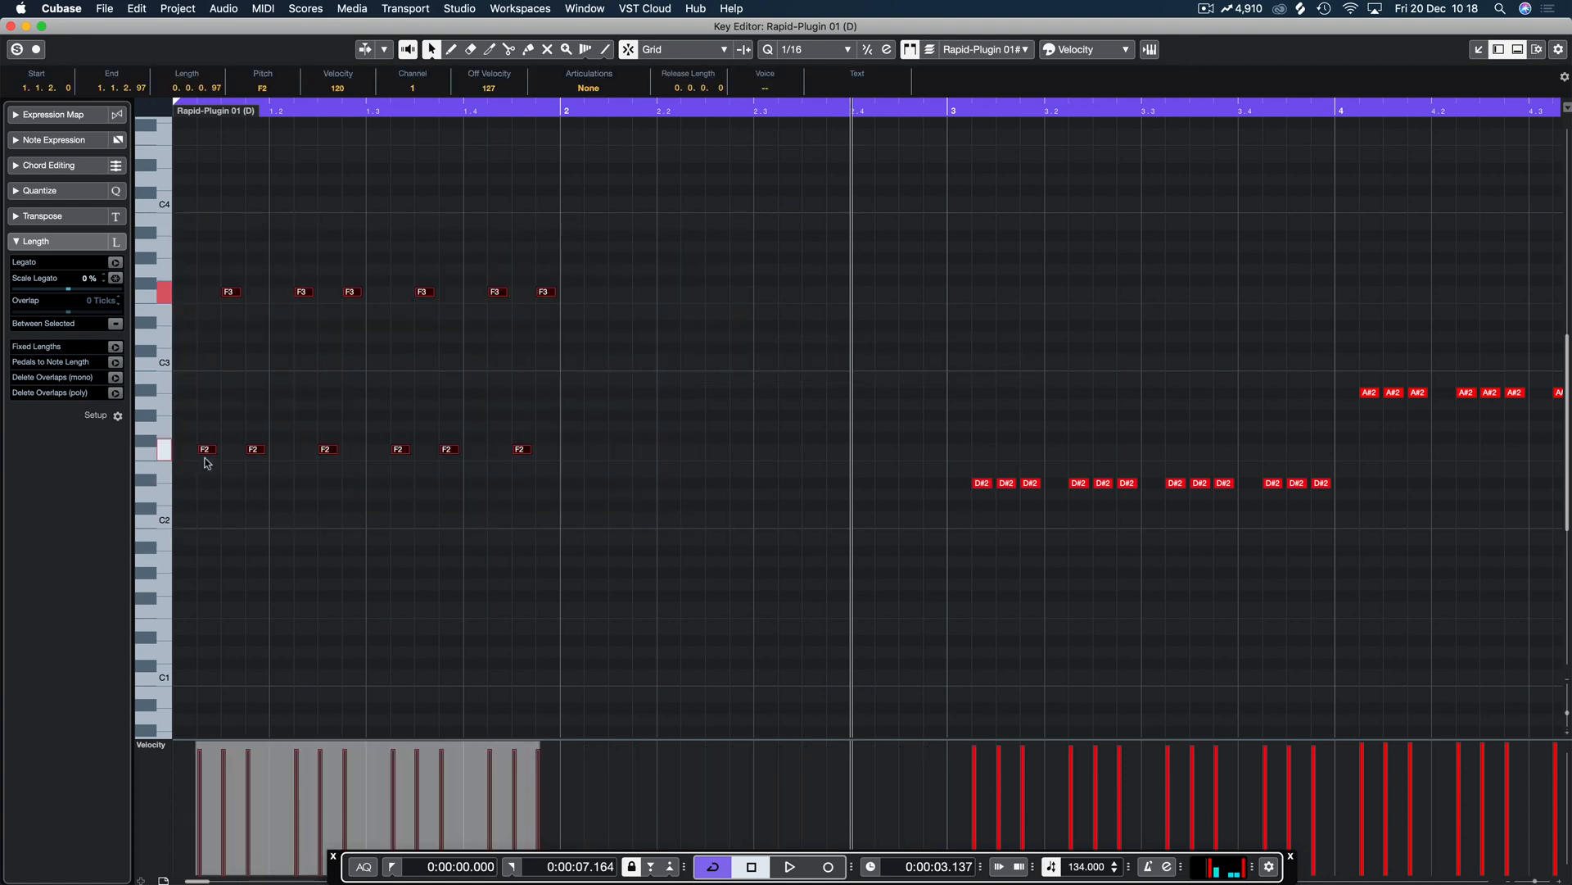
left_click_drag(344, 442, 733, 352)
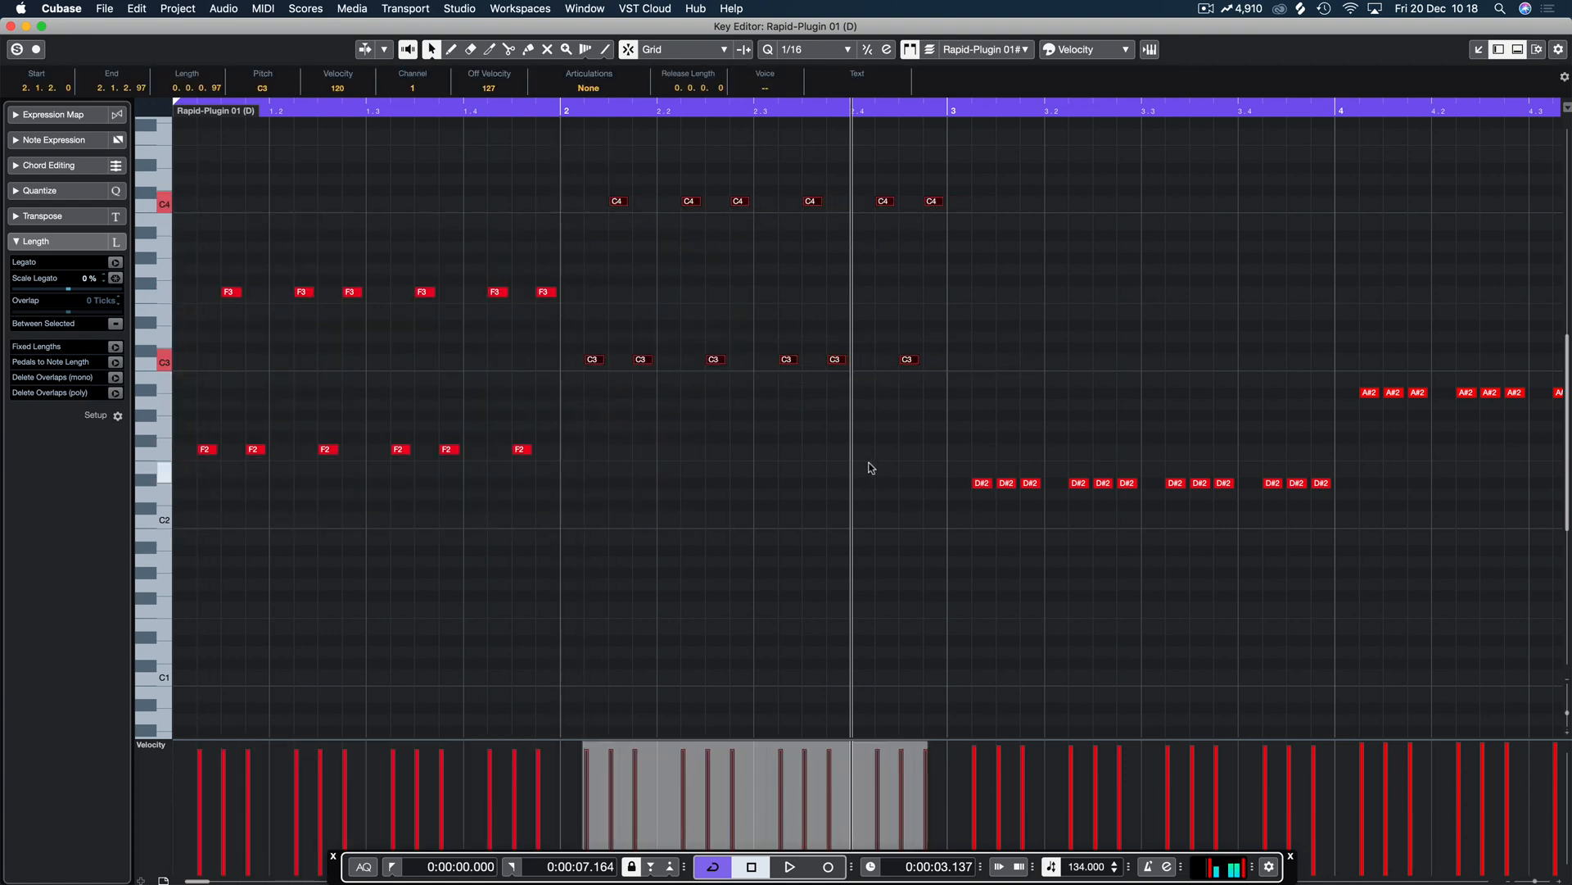
Step: Replace the D#2 notes in bar 3 with a copy of bar 2's octave pattern transposed to D#2 and D#3
left_click_drag(868, 464, 1360, 490)
key("BackSpace")
left_click_drag(1064, 166, 993, 489)
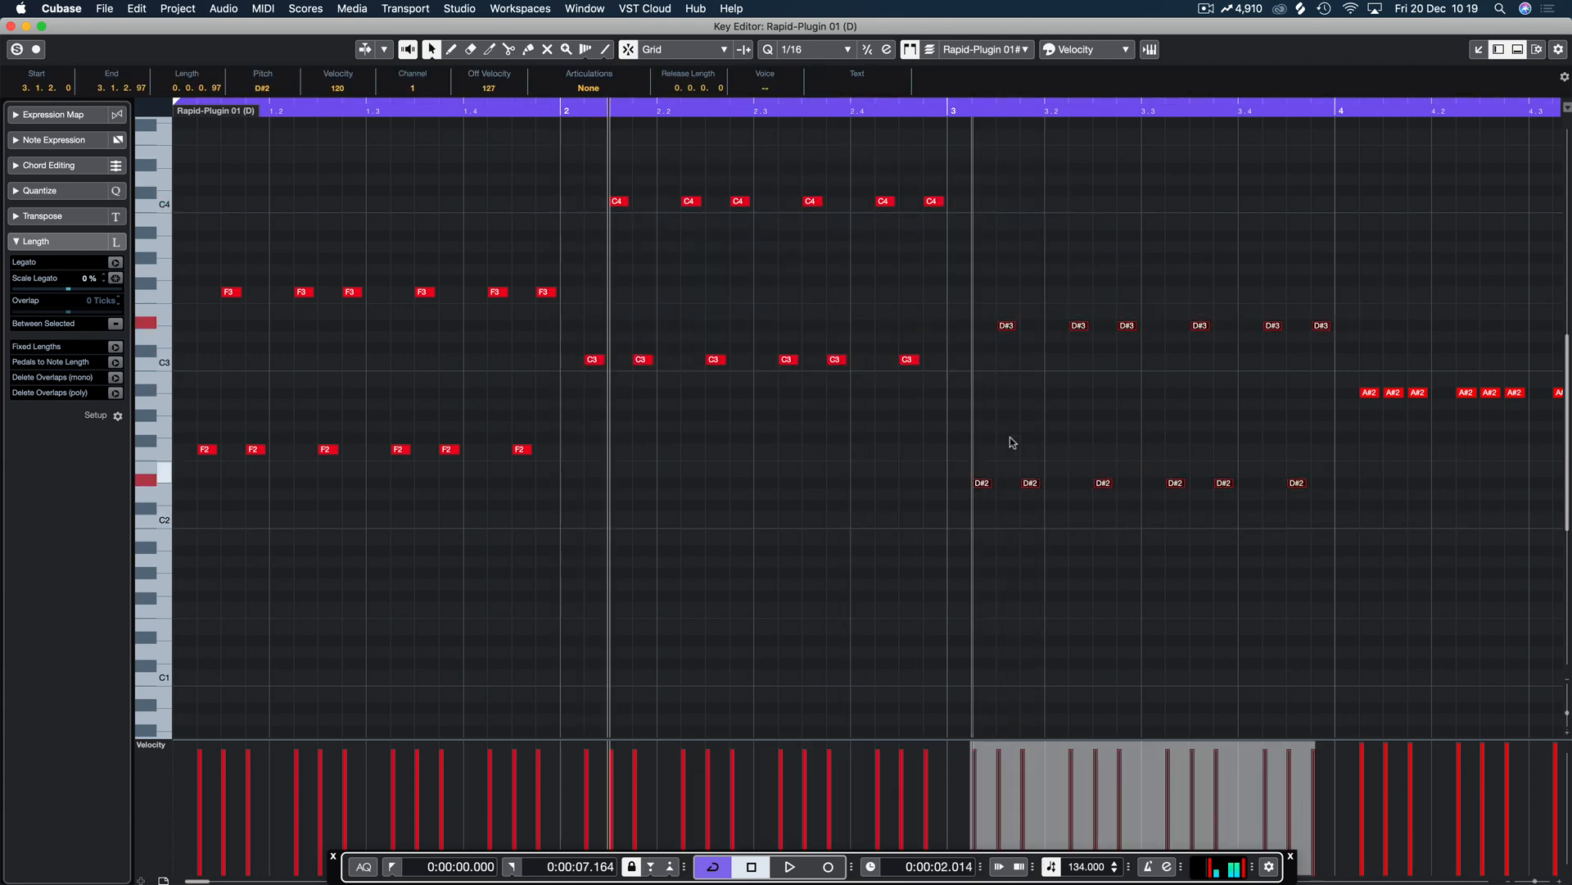
Step: Replace the A#2 notes in bar 4 with a copy of the octave pattern transposed to A#2 and A#3
scroll(1022, 421, "right", 5)
left_click_drag(1093, 354, 524, 423)
key("BackSpace")
left_click_drag(598, 256, 672, 395)
Step: Return to the arrangement and play the loop from the start with the duplicated octave-pattern track soloed
key("comma")
key("space")
key("Return")
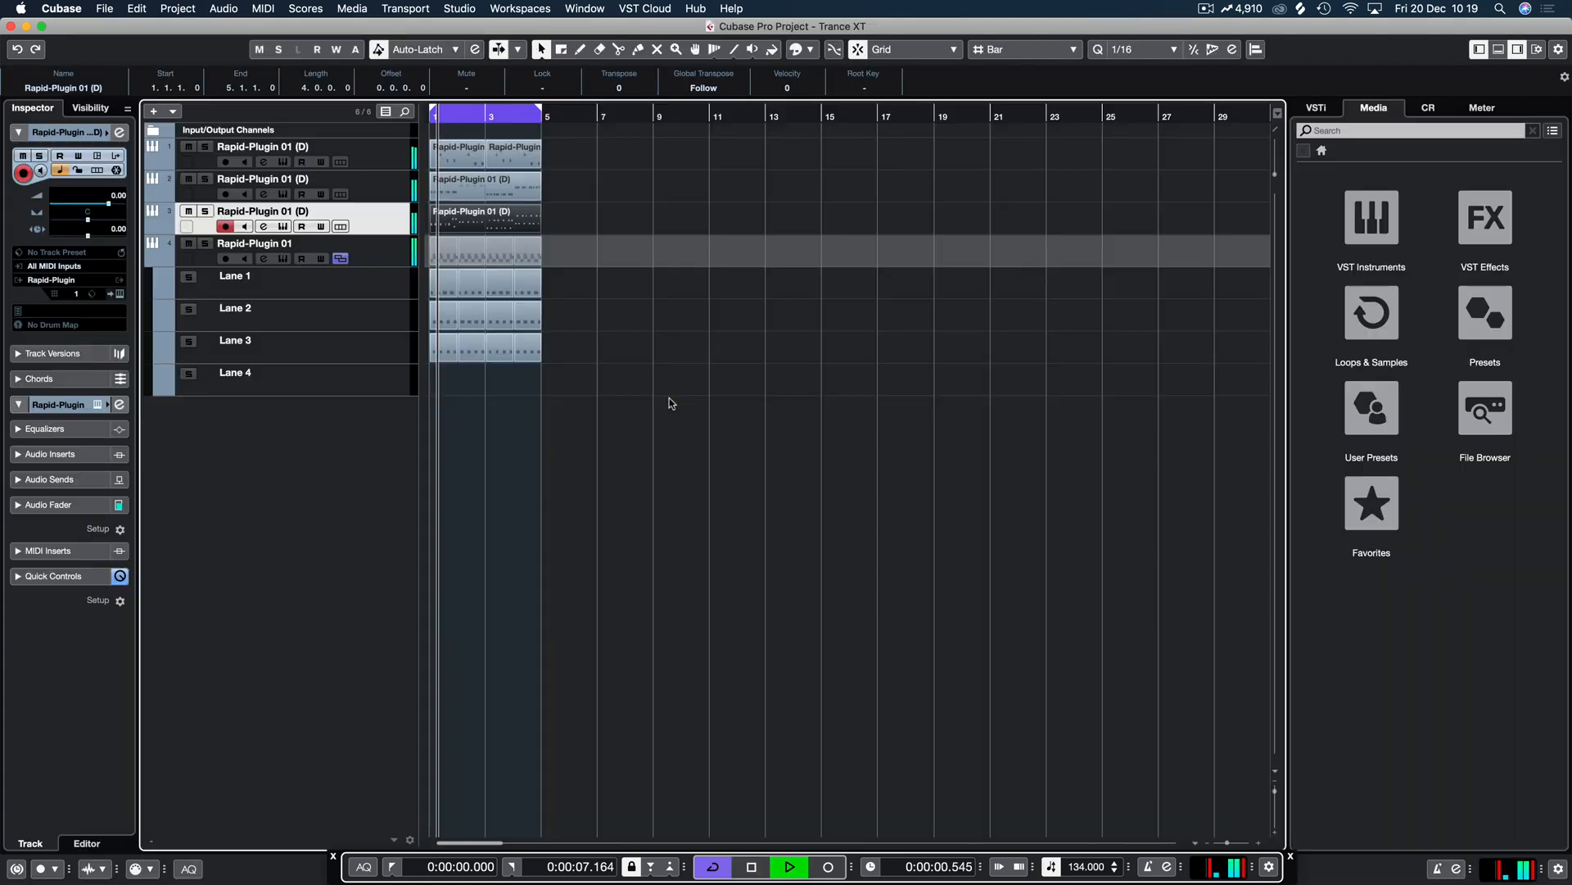
key("s")
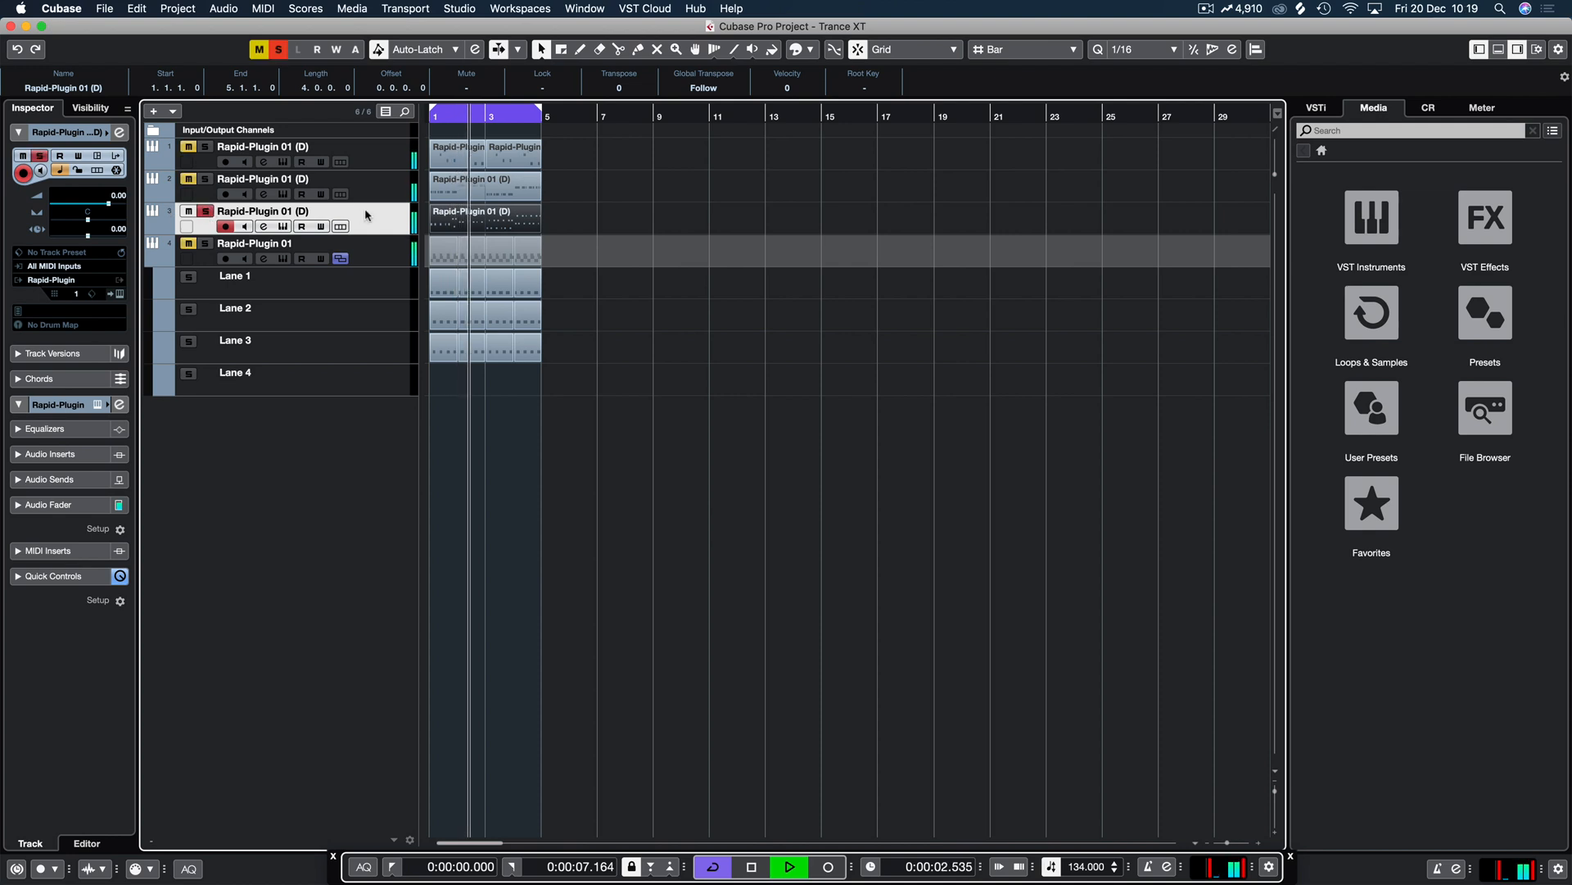
Step: Open the soloed track's Rapid instrument and load the bass preset Trance Bounce 1 from the Trance Essence bank
left_click(119, 294)
key("space")
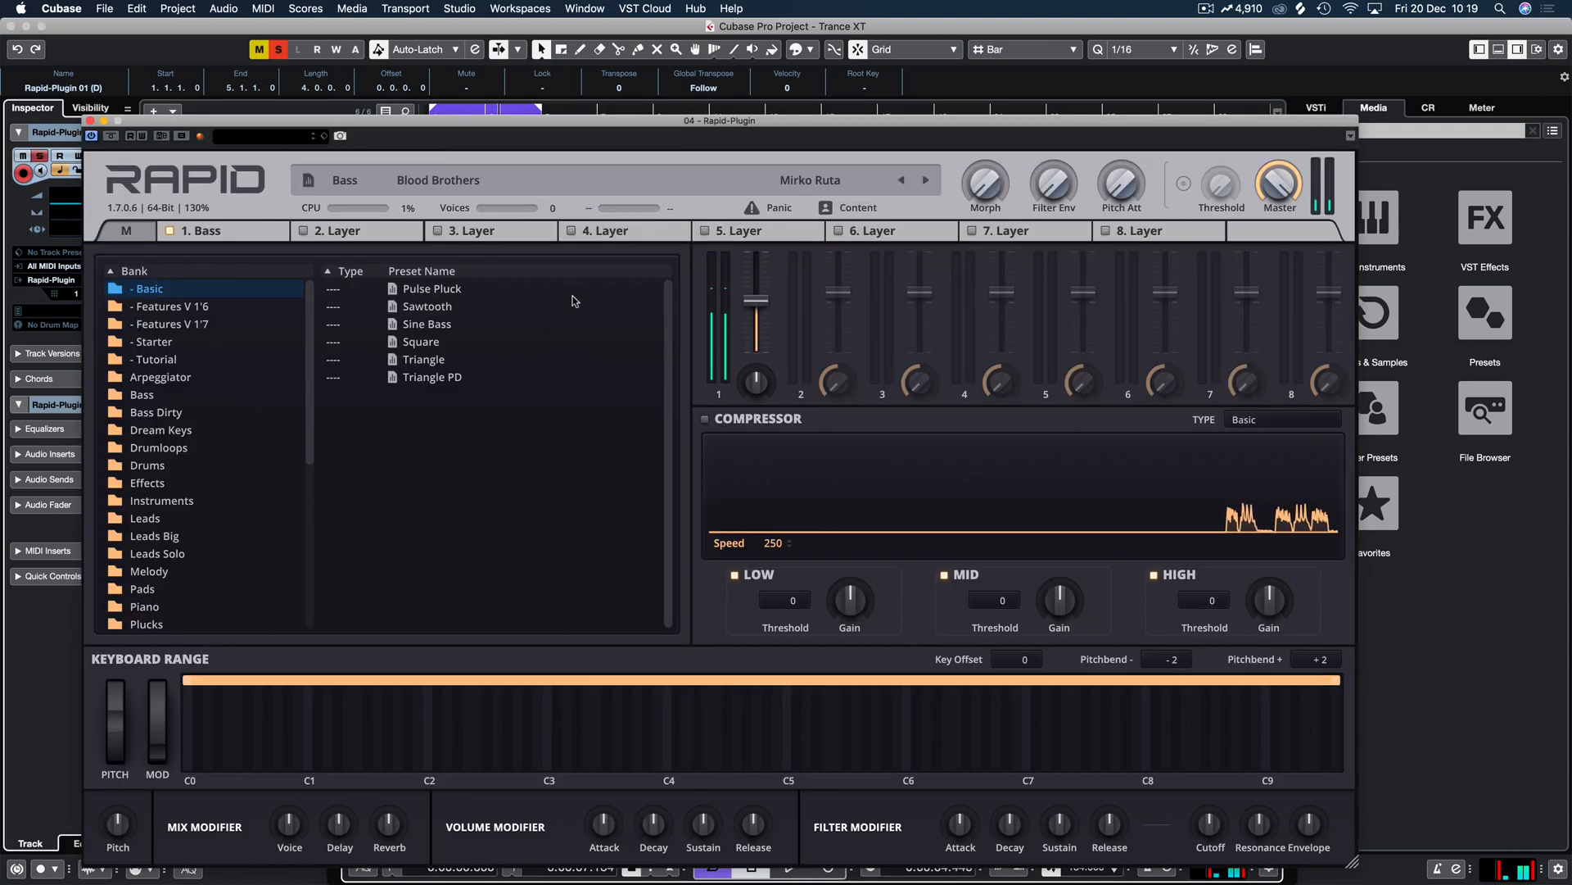
scroll(129, 436, "down", 8)
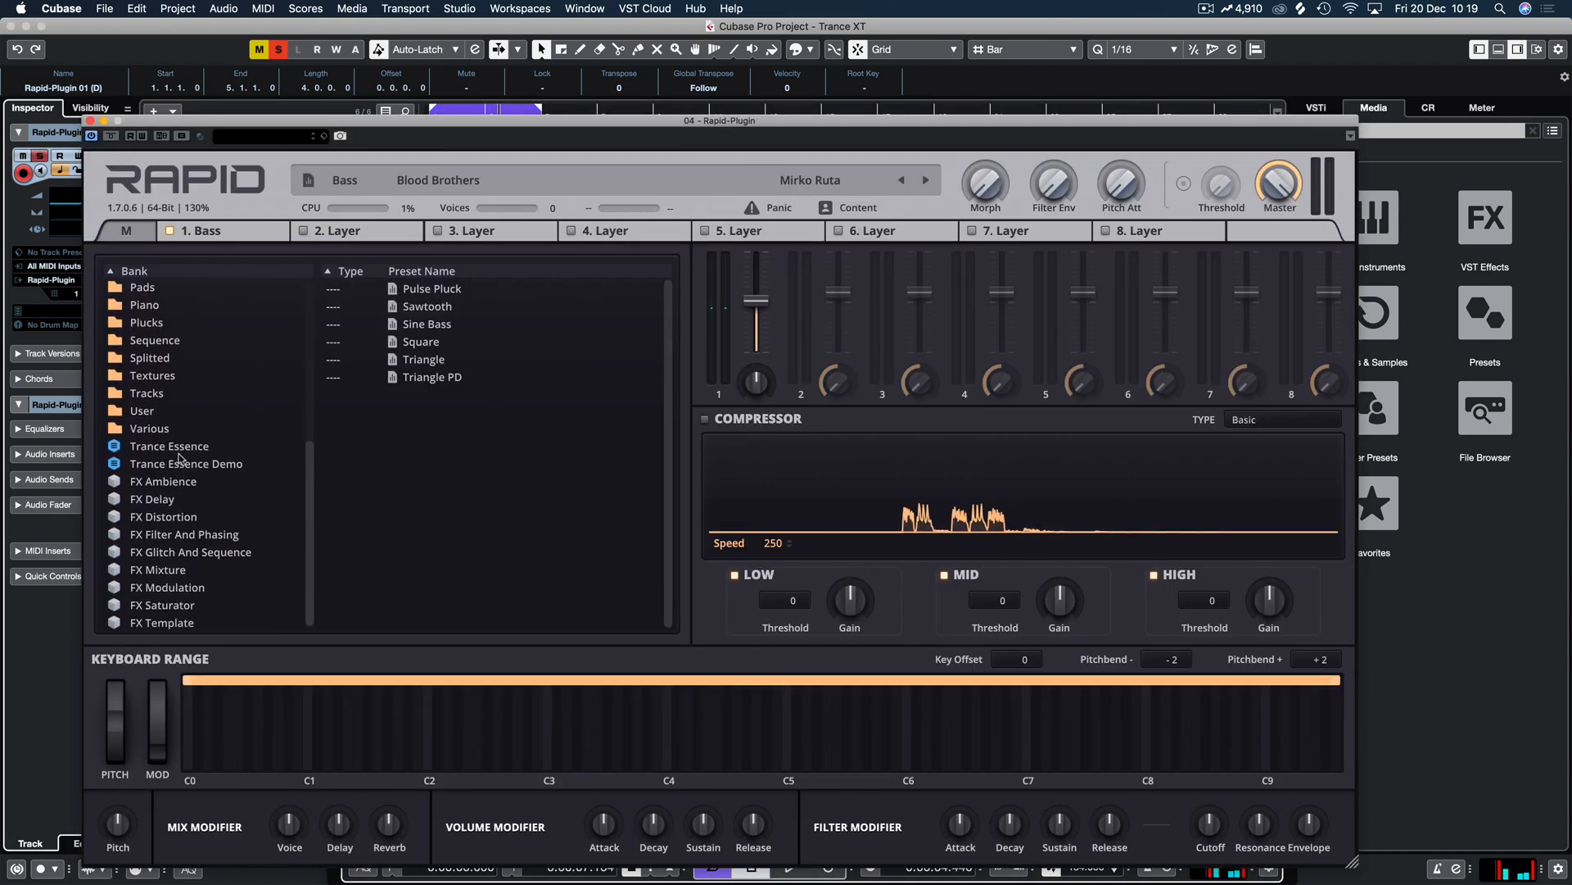
left_click(184, 447)
scroll(457, 514, "down", 10)
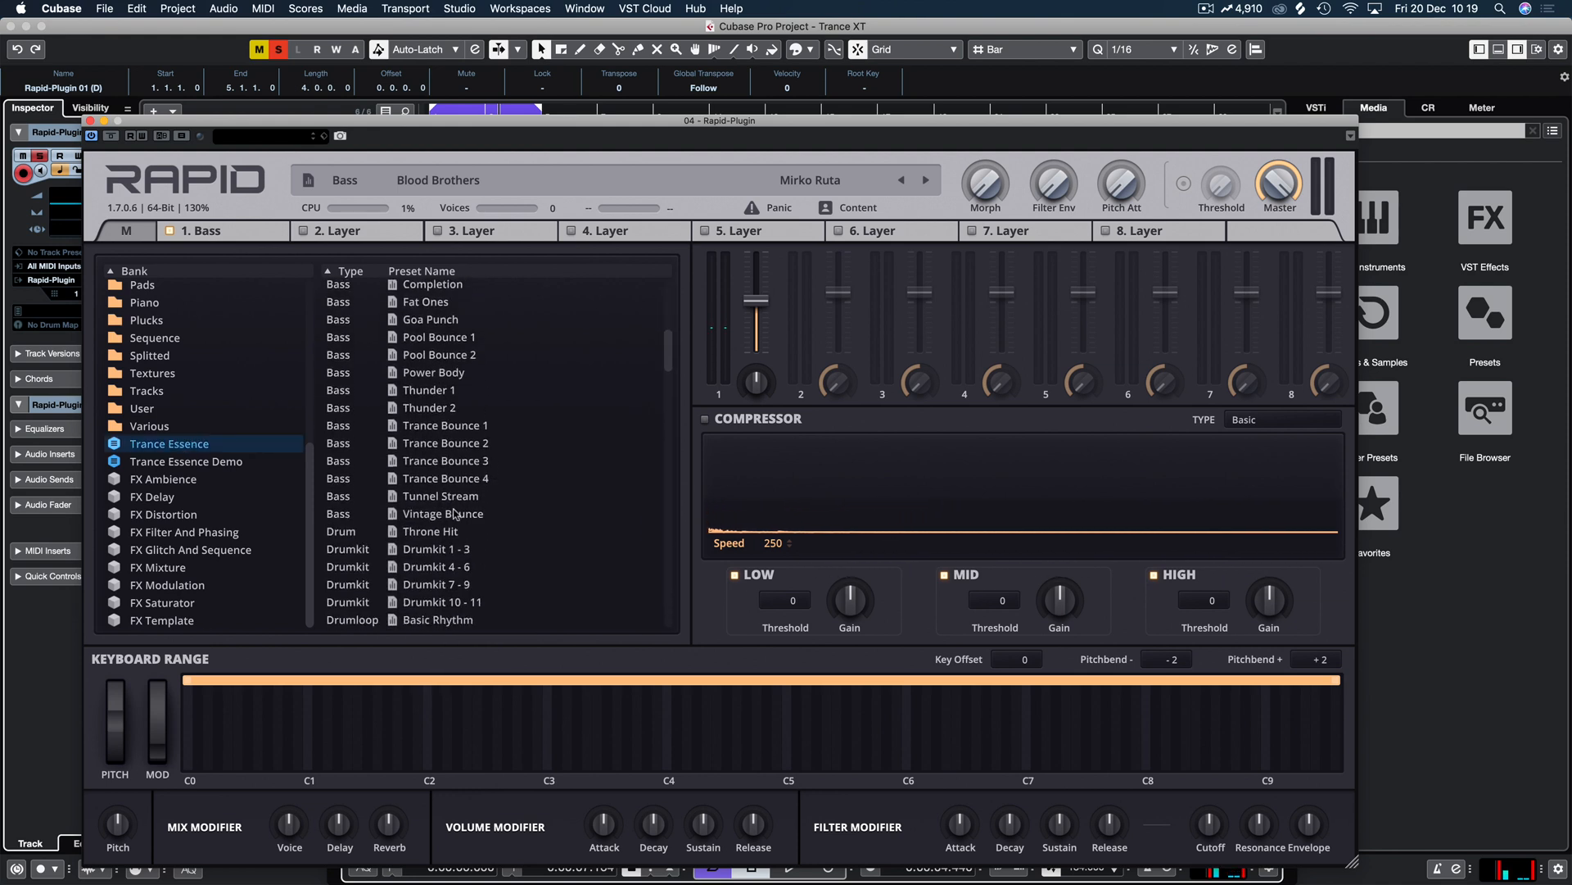
scroll(549, 485, "up", 3)
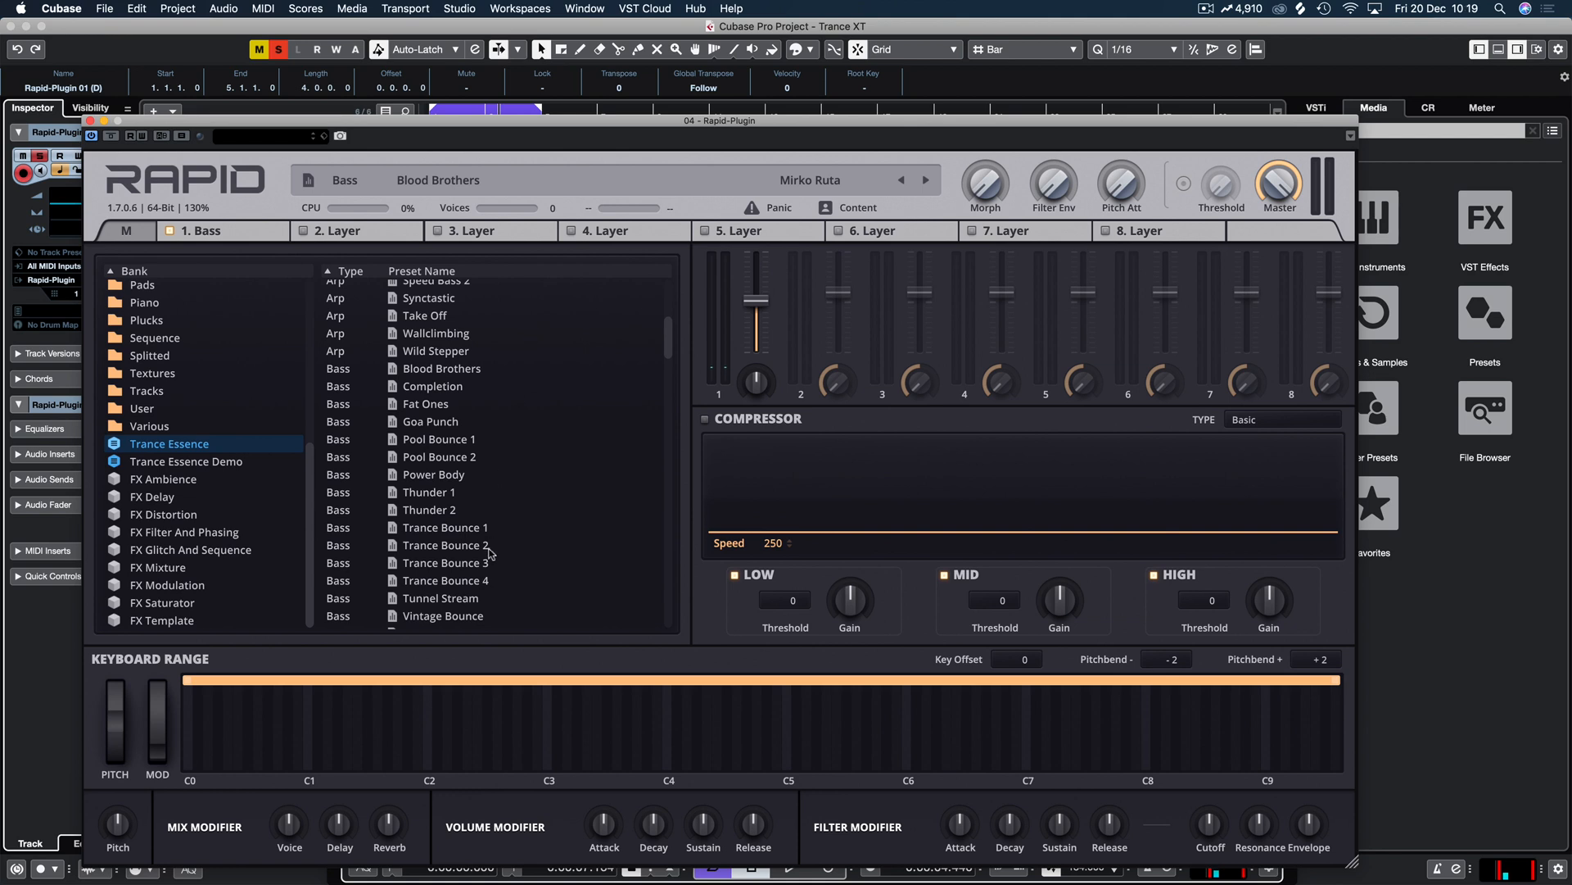
left_click(463, 528)
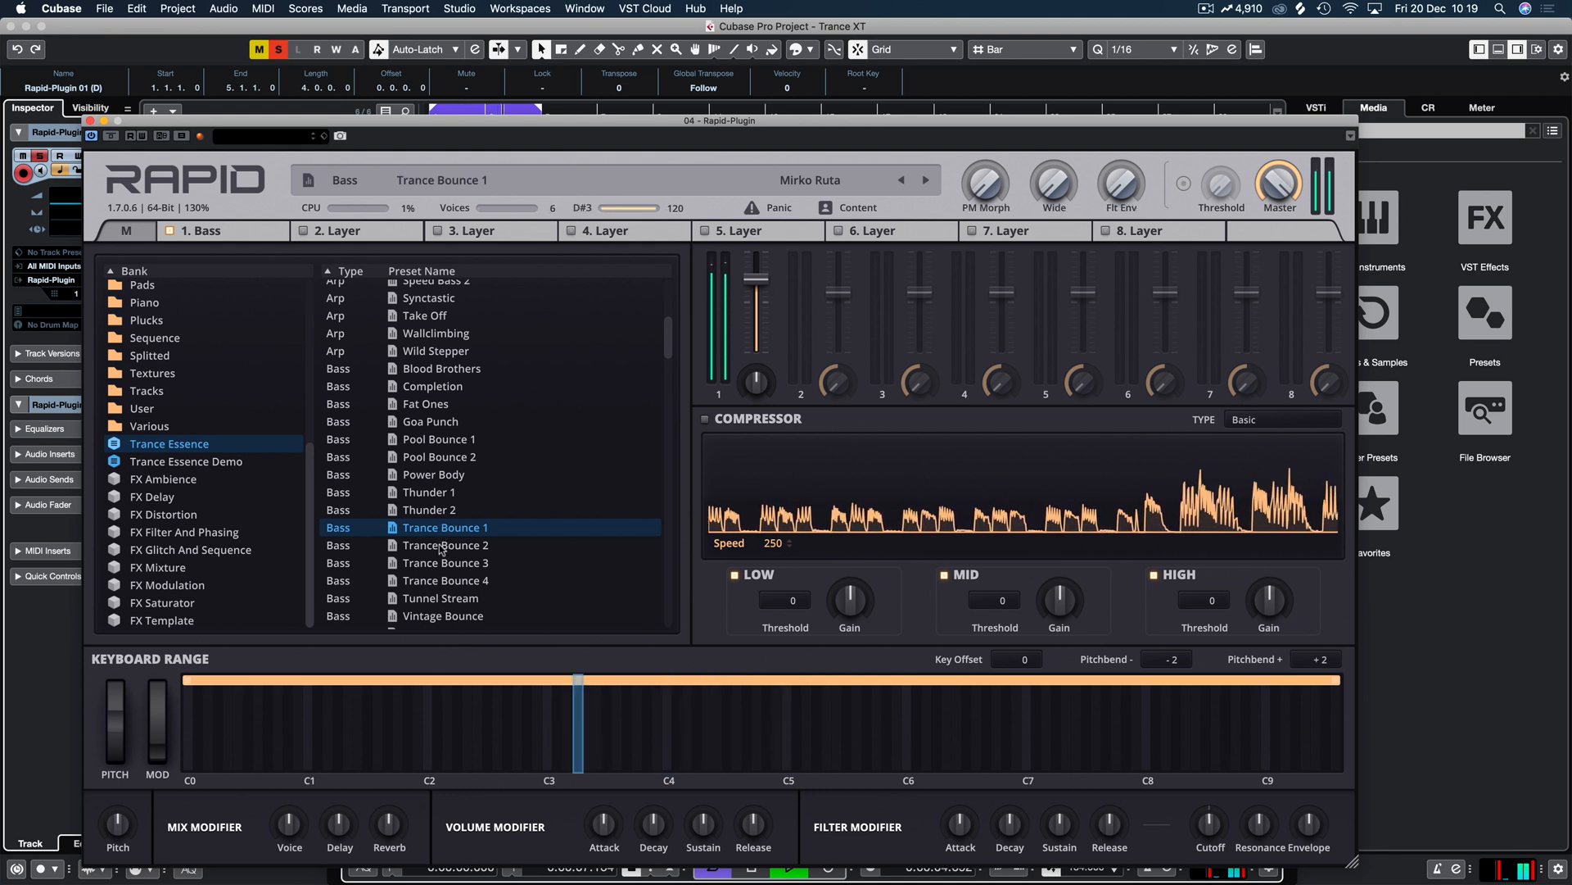
Step: Audition the bass presets Trance Bounce 2, 3 and 4, Tunnel Stream and Vintage Bounce
left_click(441, 546)
left_click(445, 565)
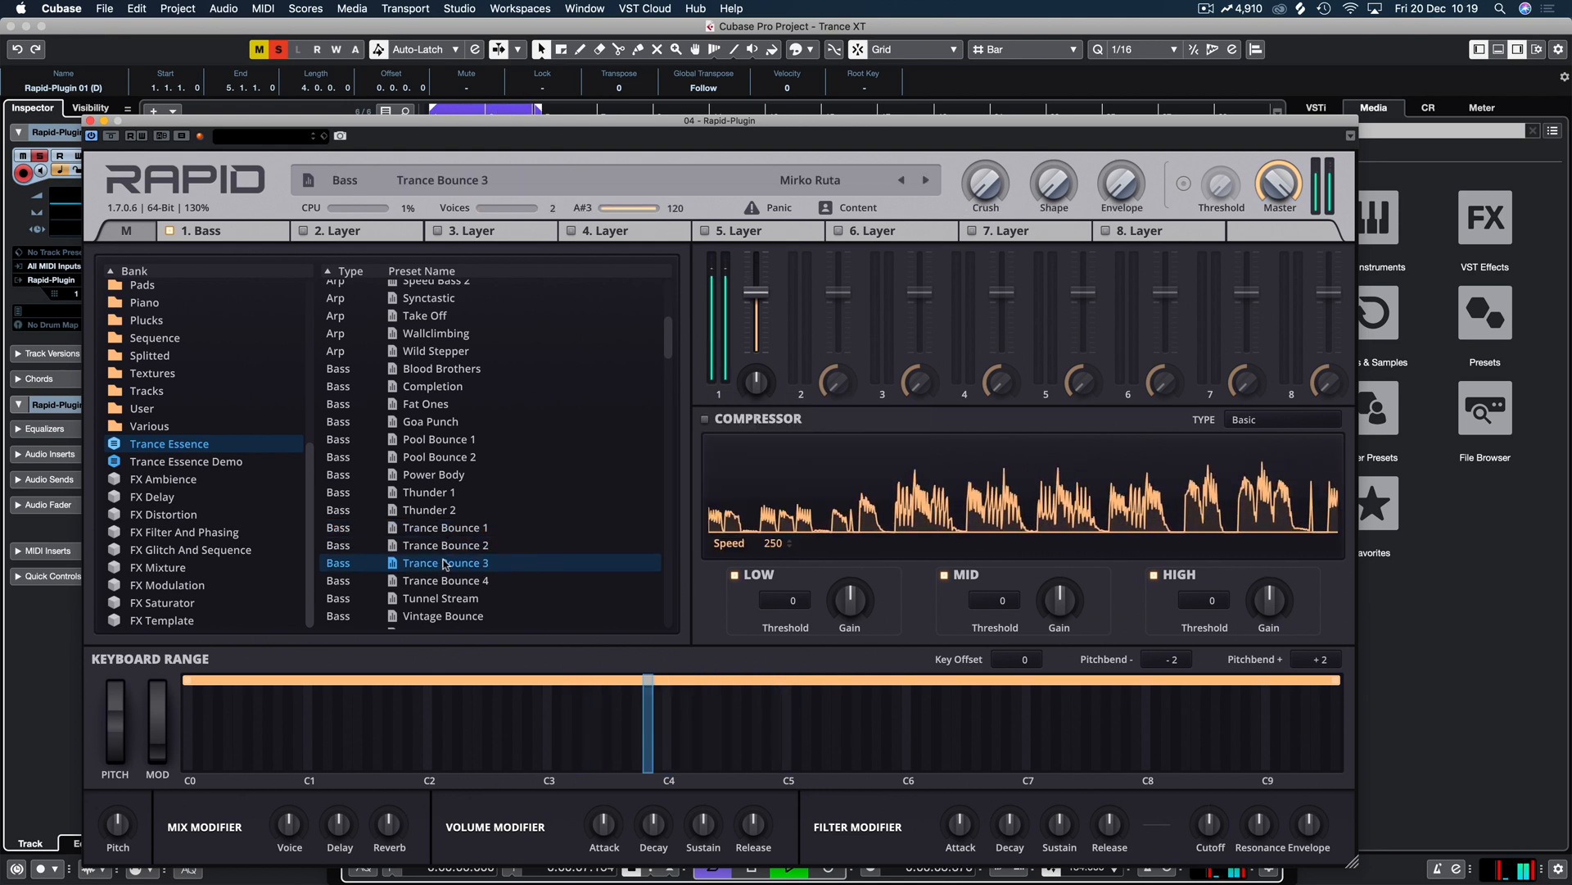
left_click(444, 581)
left_click(443, 599)
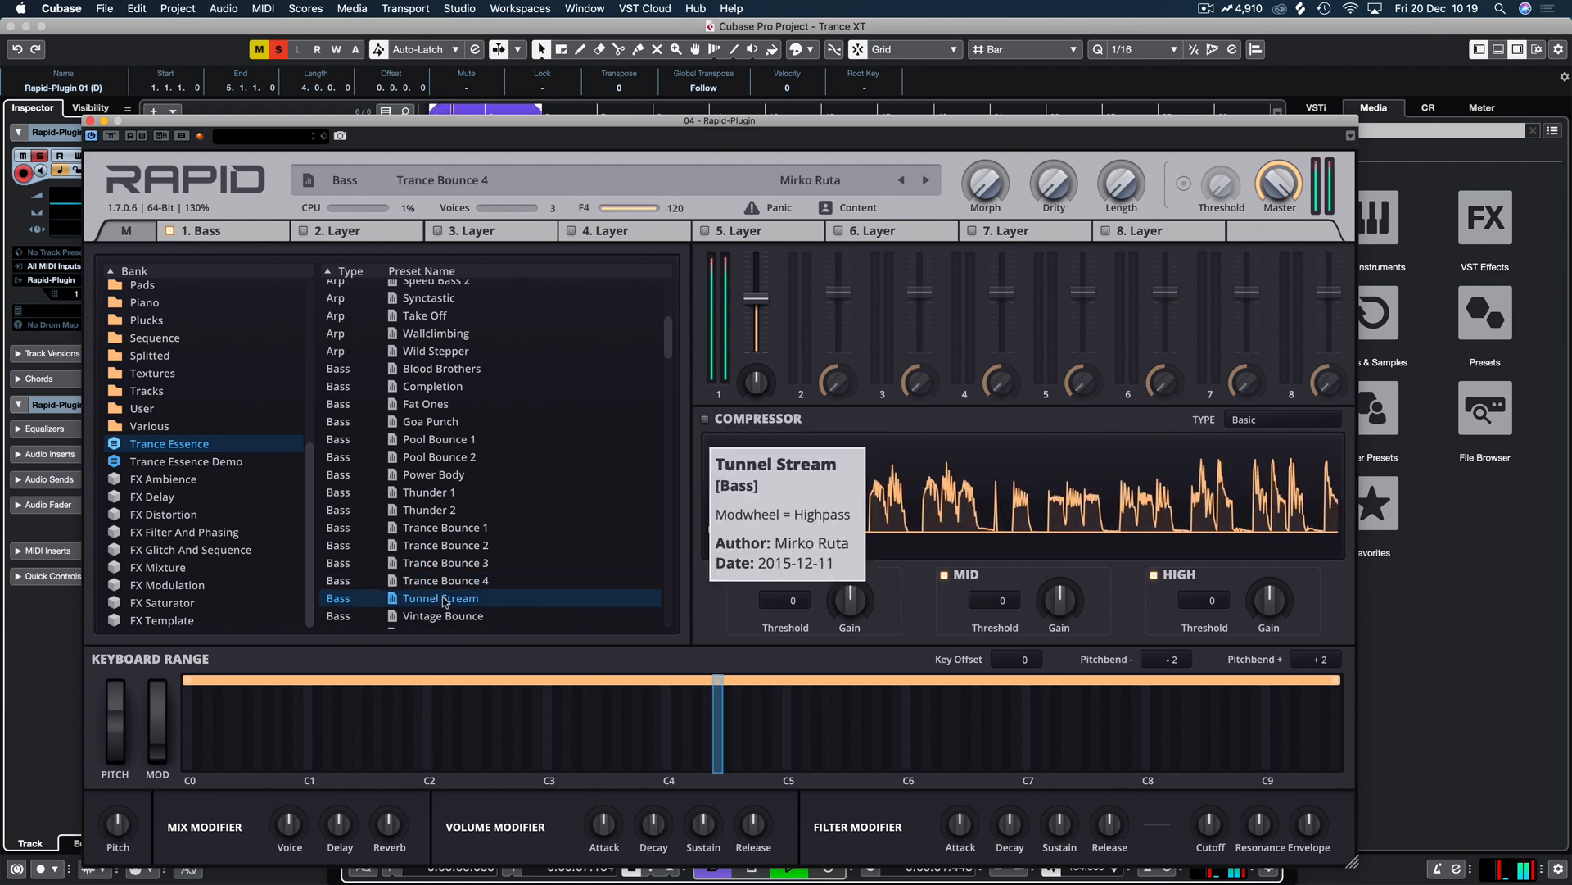
left_click(443, 616)
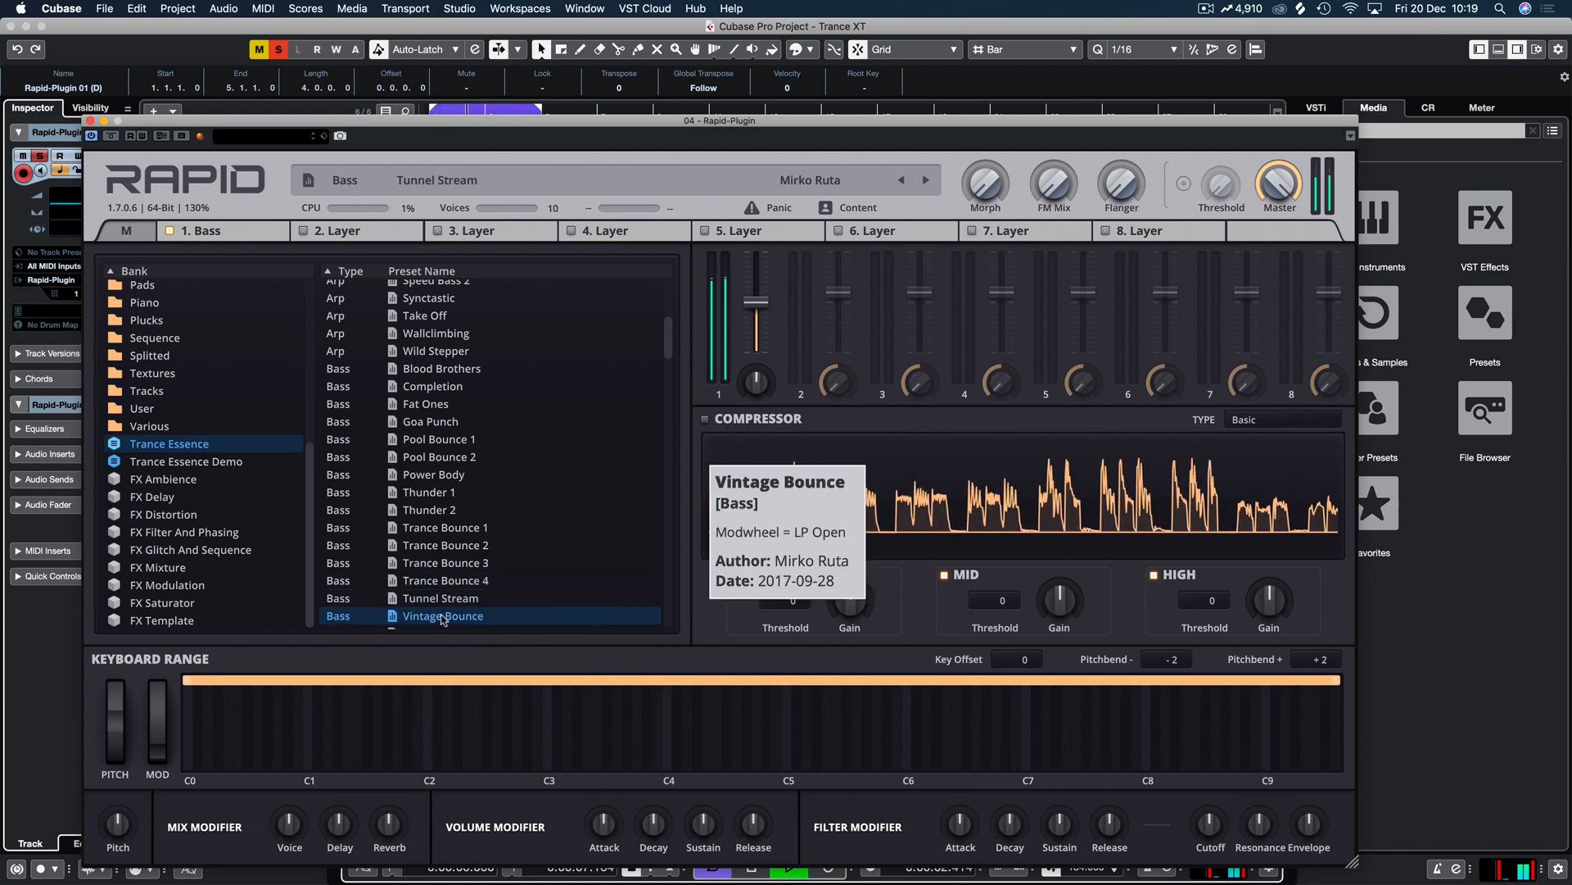
Step: Audition the bass presets Thunder 2, Power Body, Fat Ones and Completion on the octave pattern
left_click(435, 510)
left_click(435, 475)
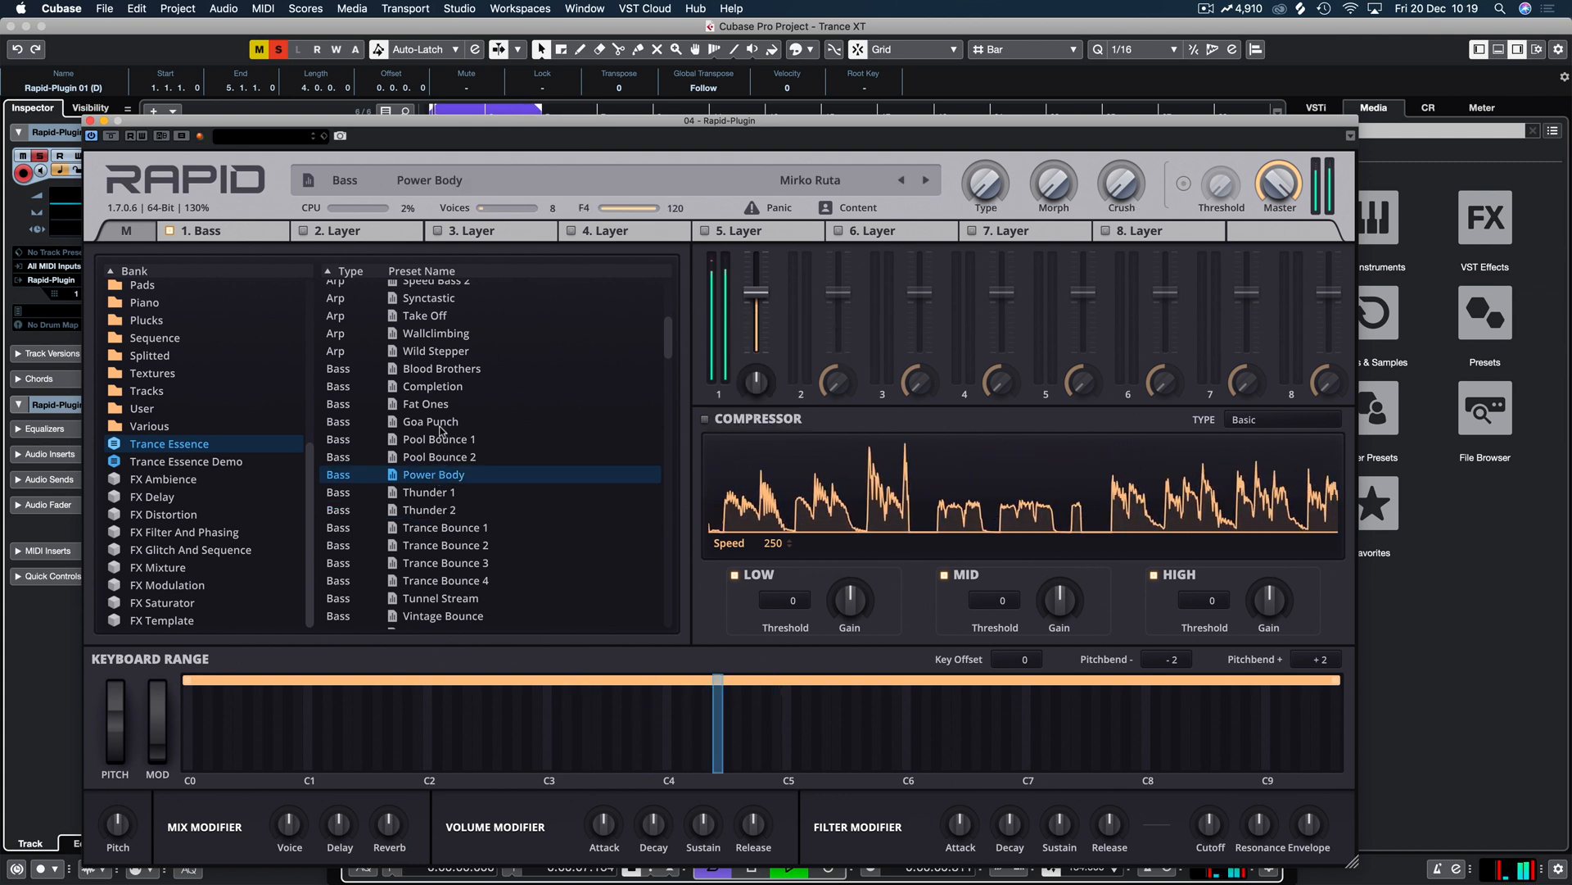
left_click(424, 405)
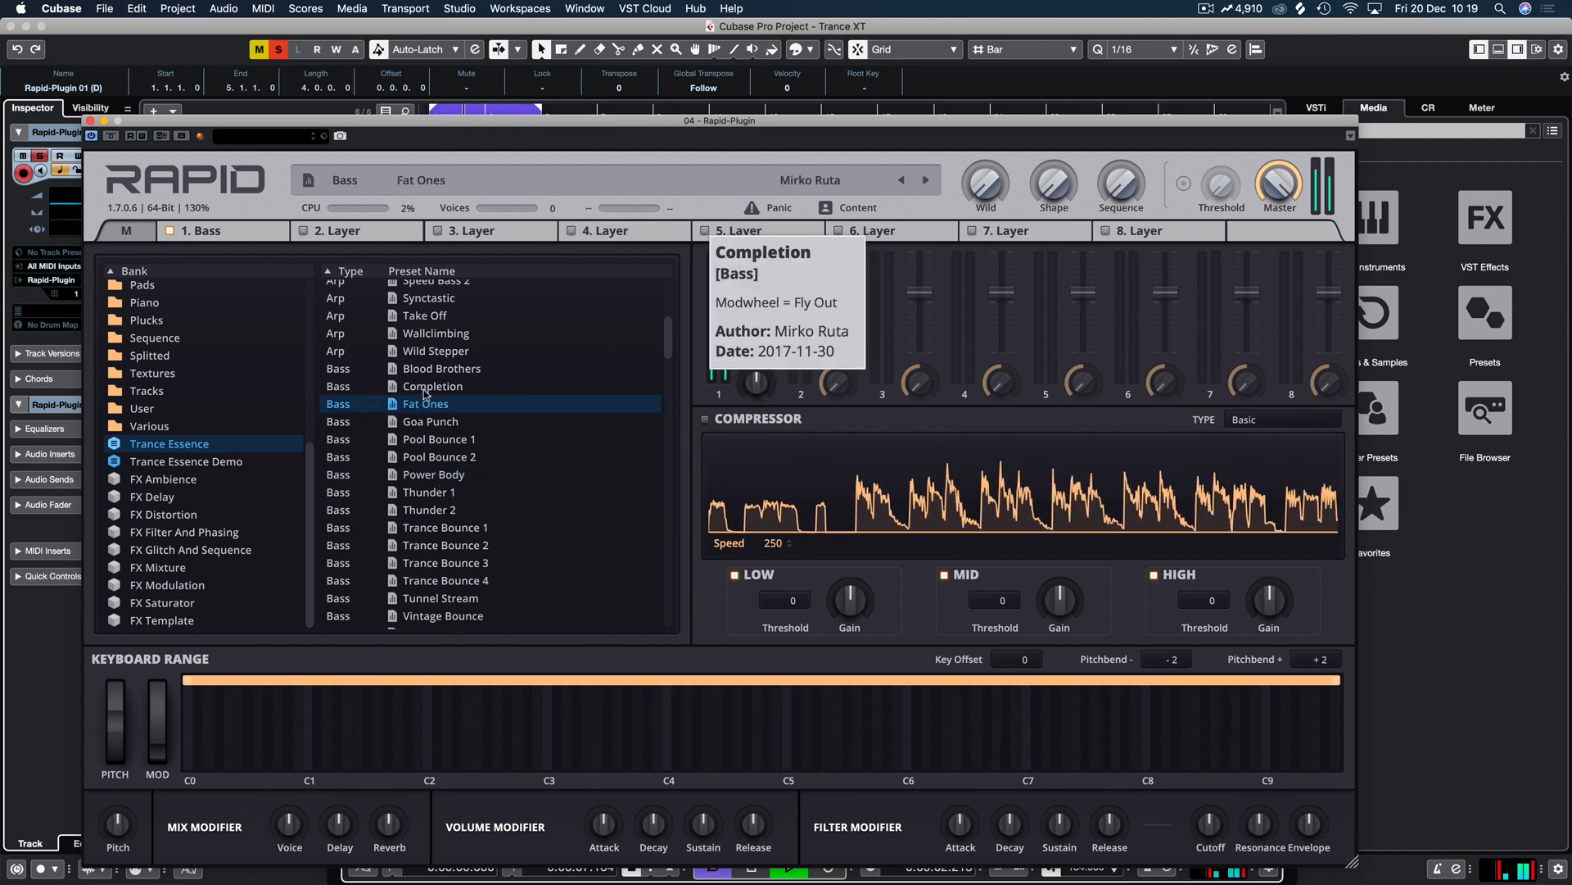
left_click(424, 390)
left_click(426, 405)
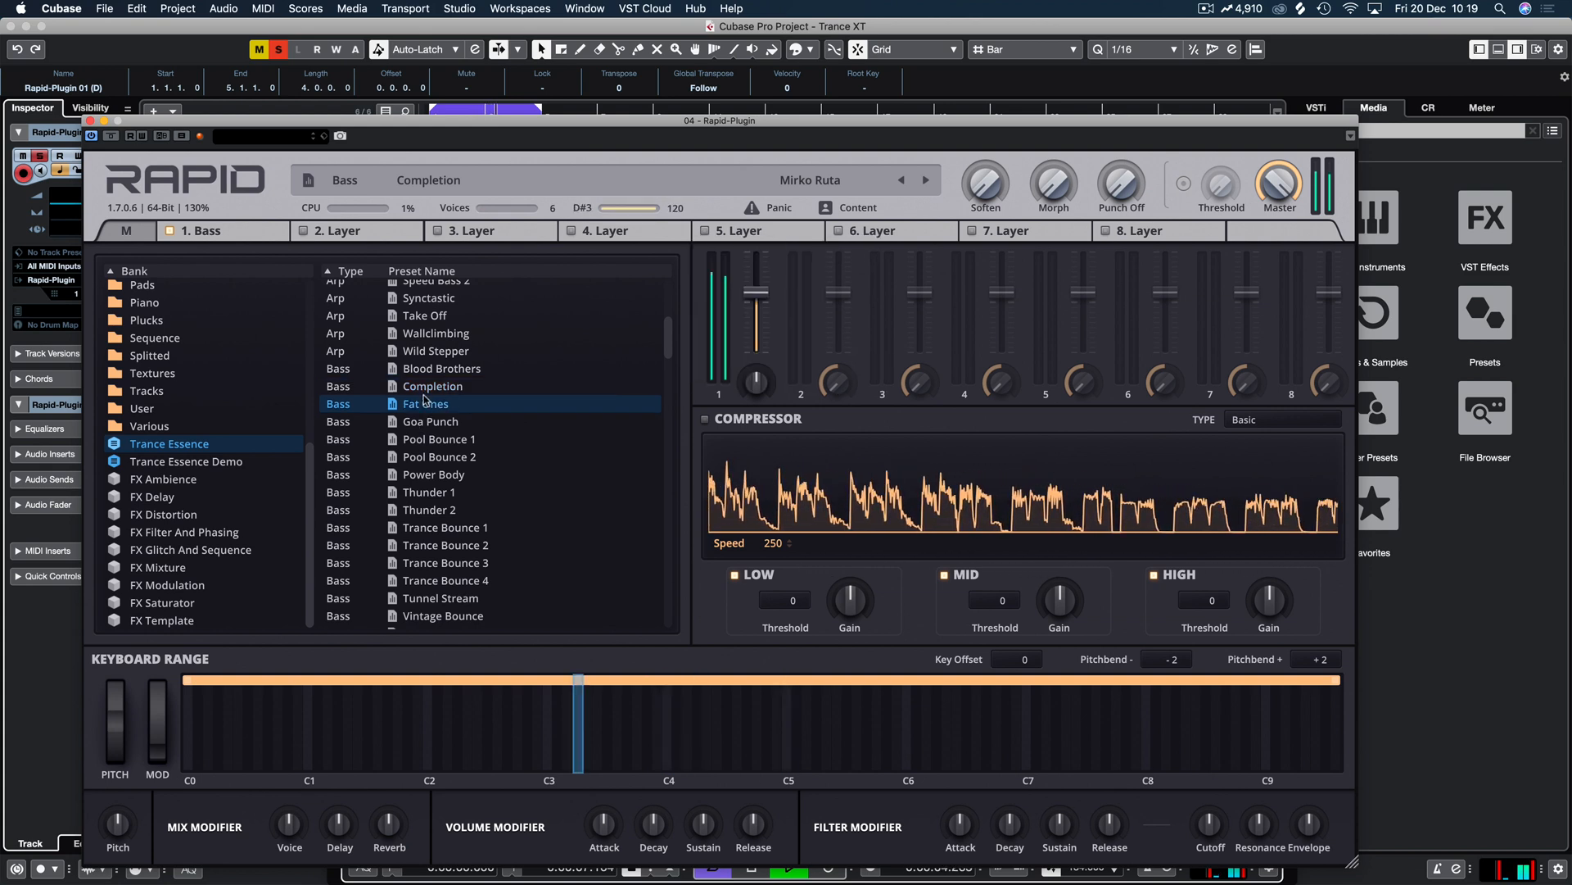
Step: Compare Vintage Bounce, Tunnel Stream and Trance Bounce 4 again, and settle on the Trance Bounce 1 preset
scroll(446, 408, "down", 3)
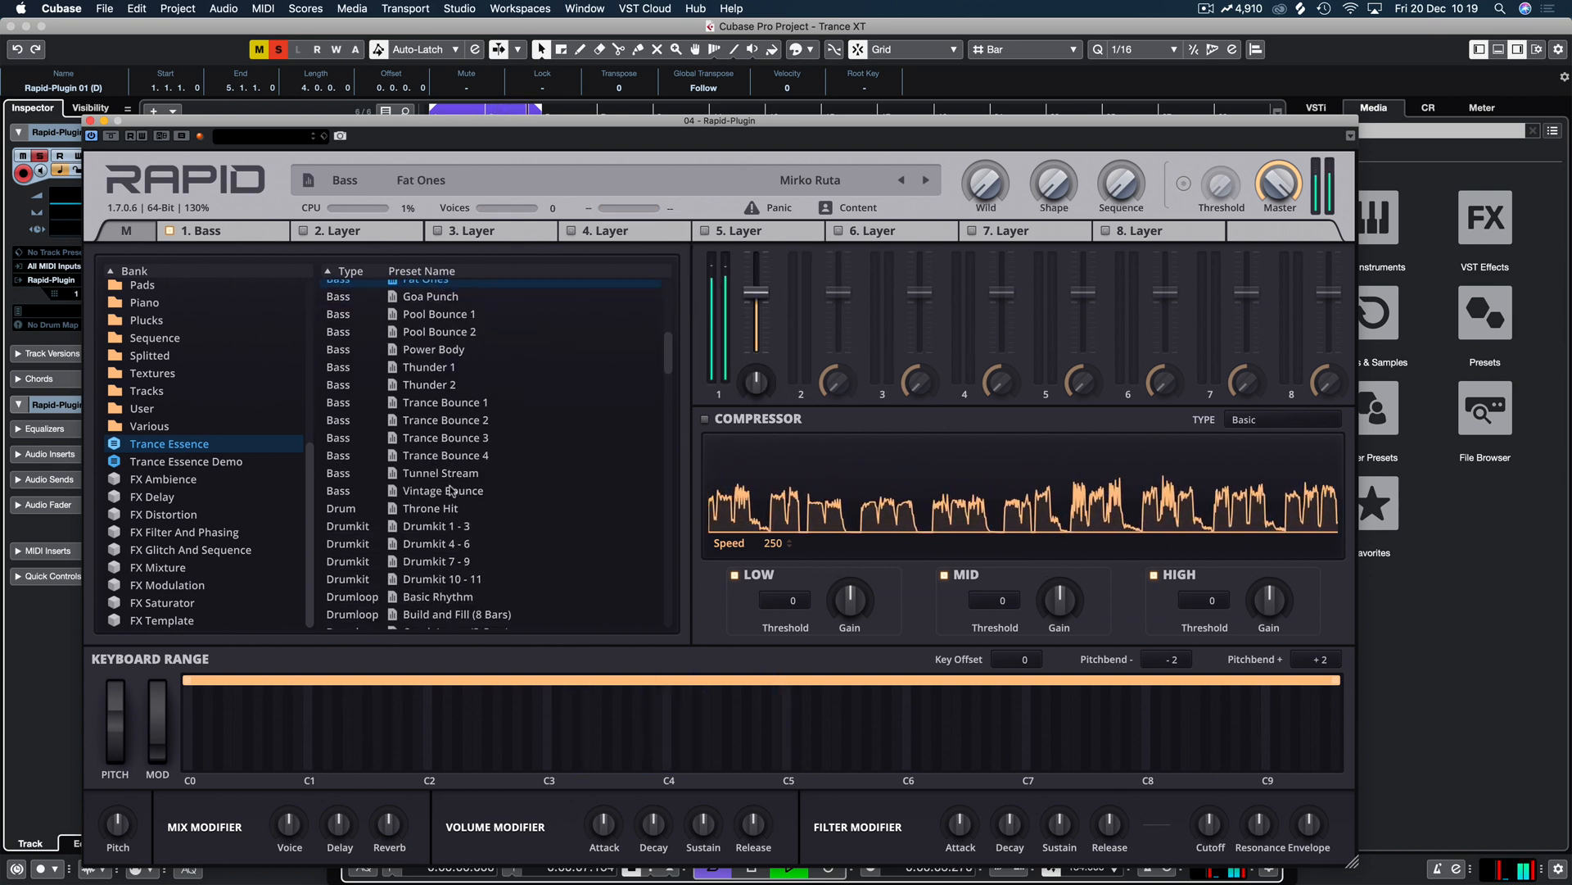
left_click(478, 491)
left_click(473, 476)
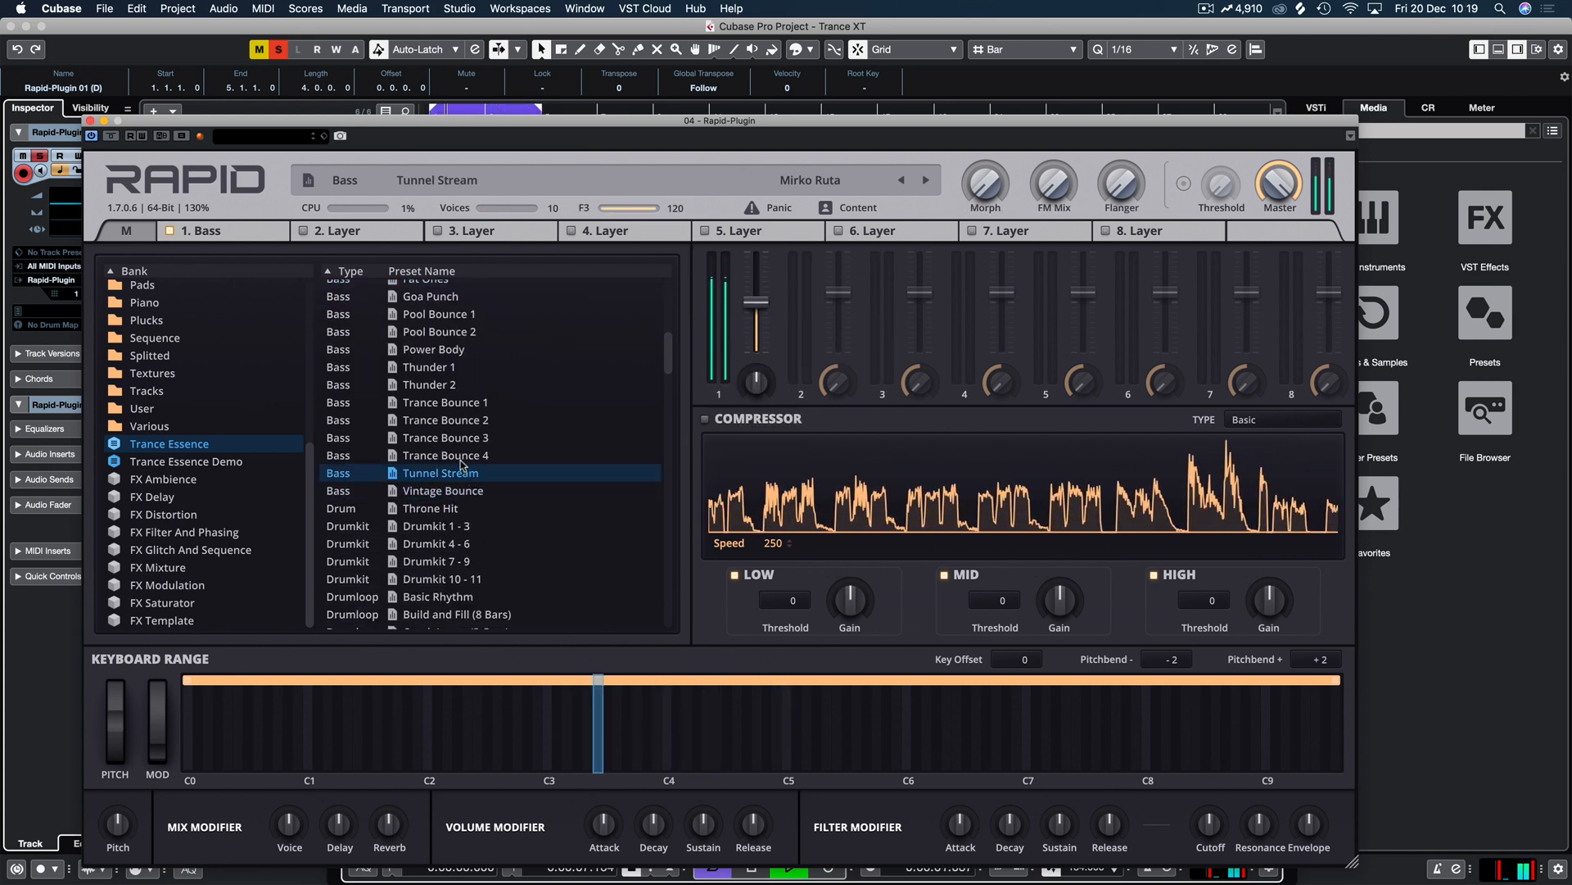
left_click(463, 455)
left_click(466, 402)
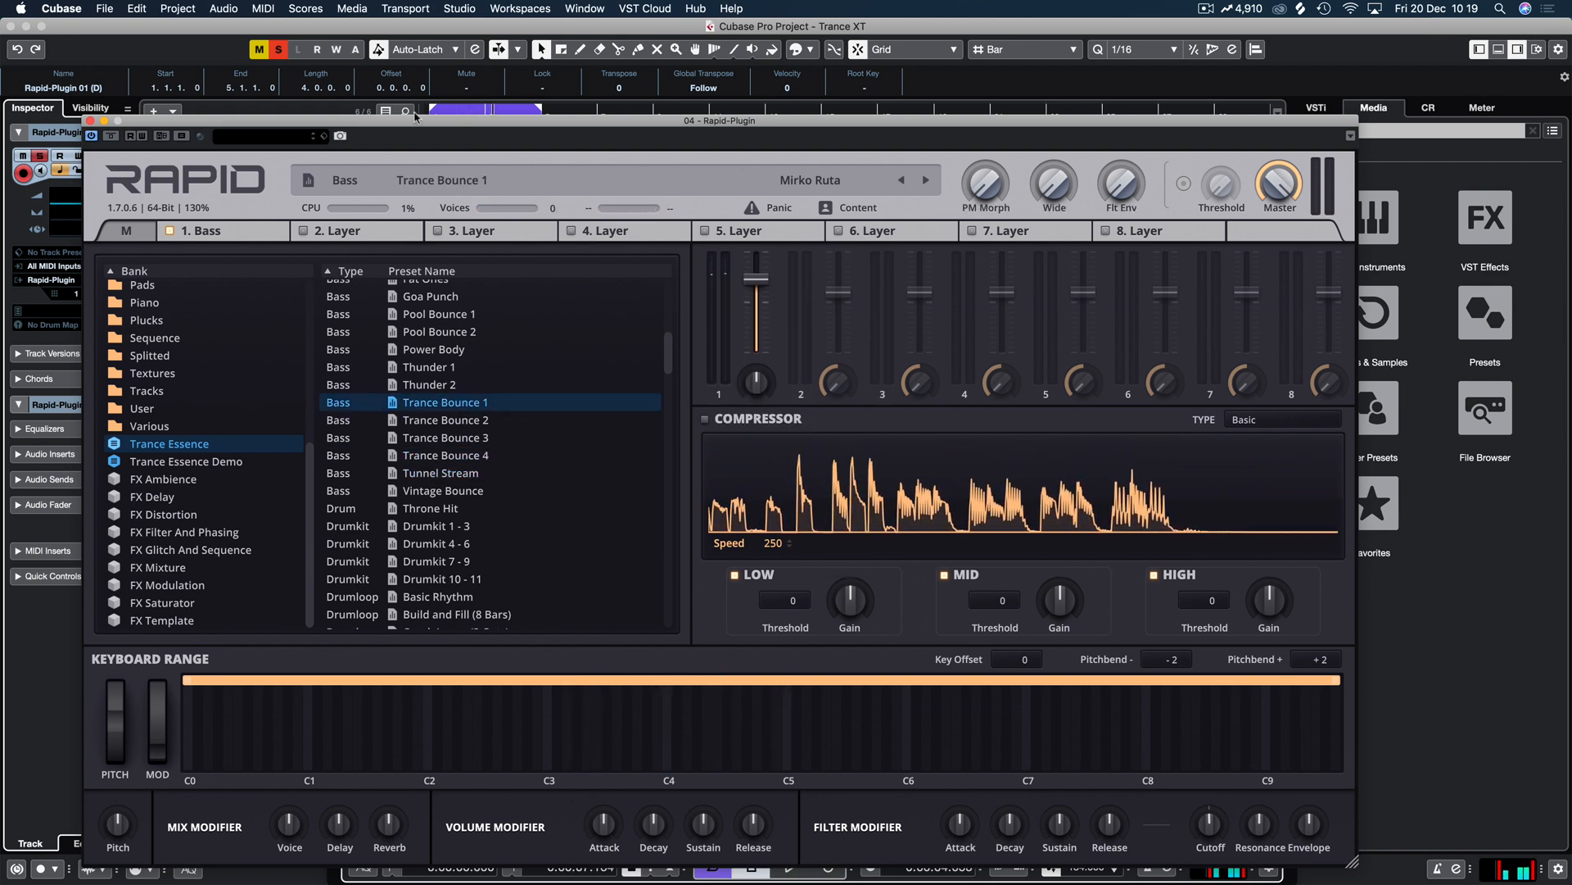
Step: Shape the Bass layer's Envelope A with zero sustain, a 145 ms decay, an attack slope of -11 and a decay slope of -31
left_click(275, 230)
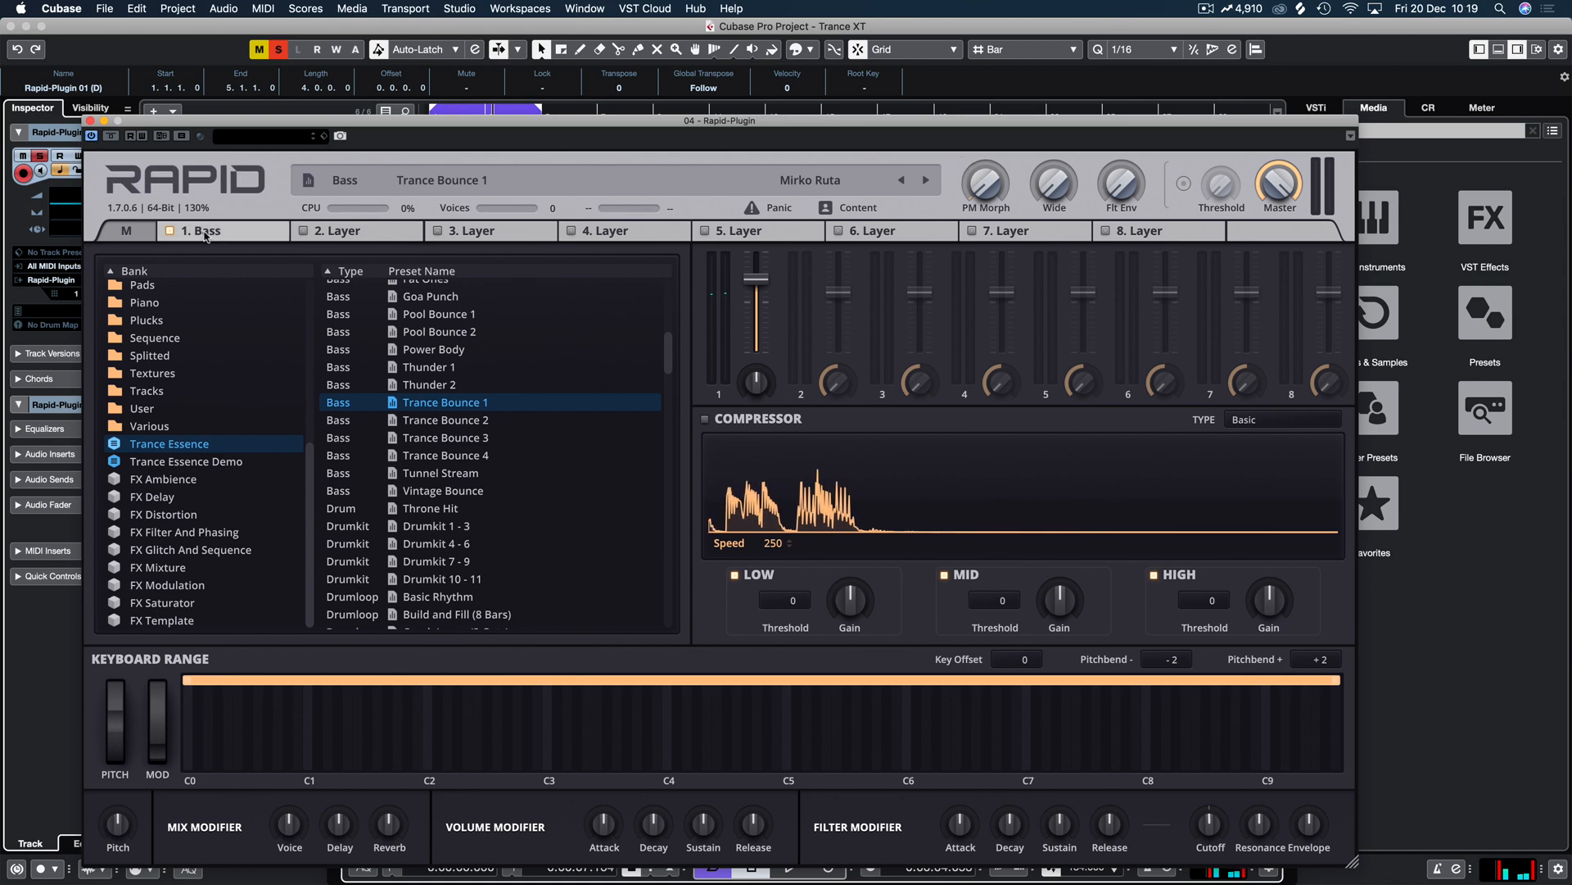
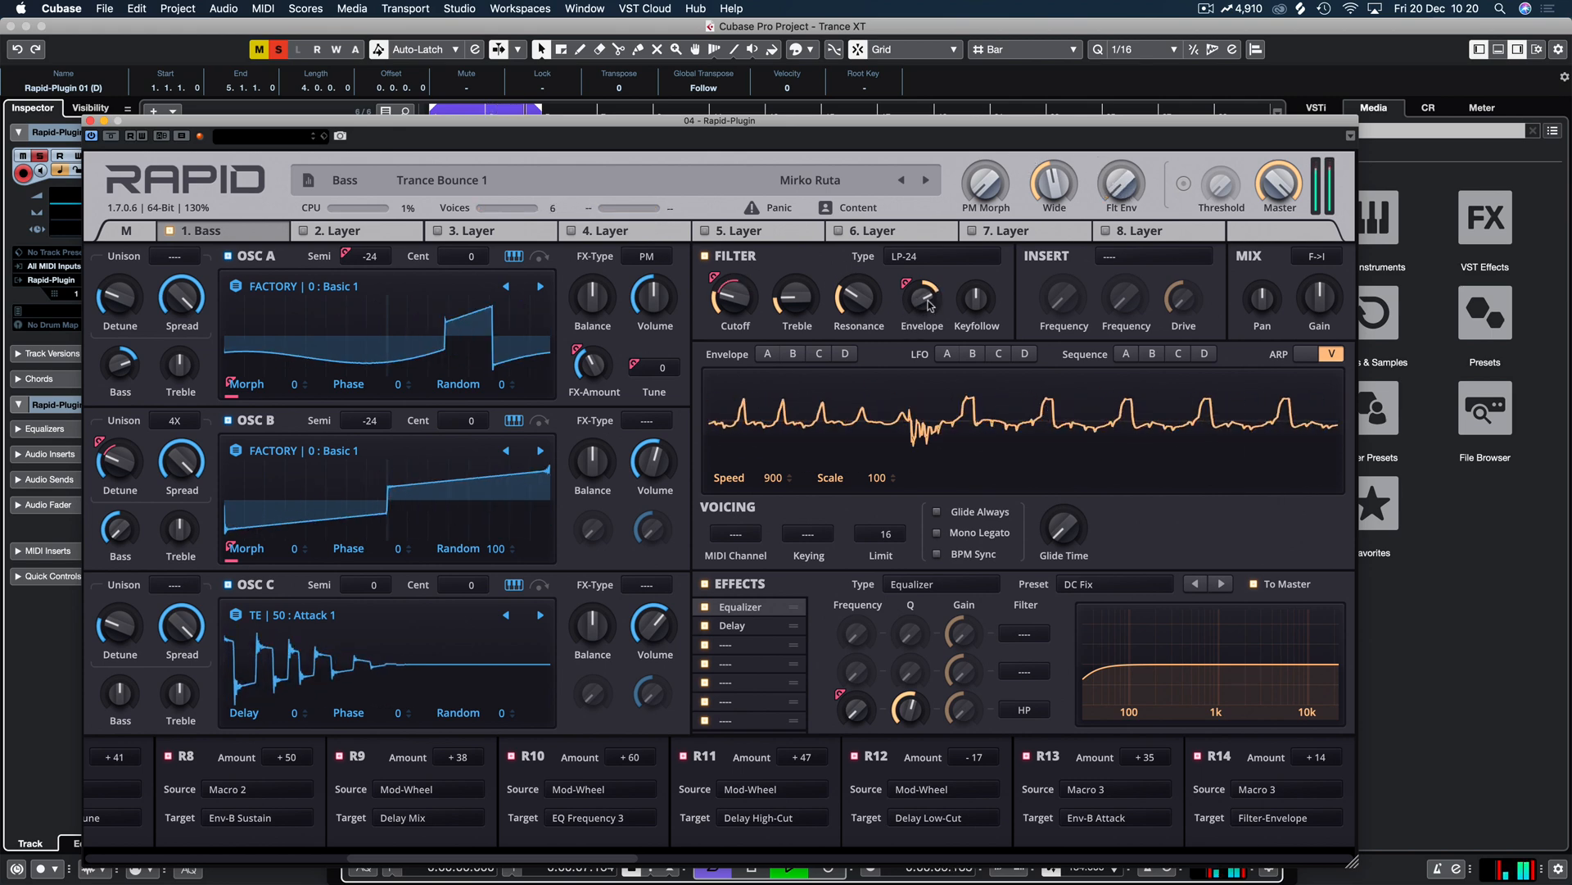
left_click(768, 354)
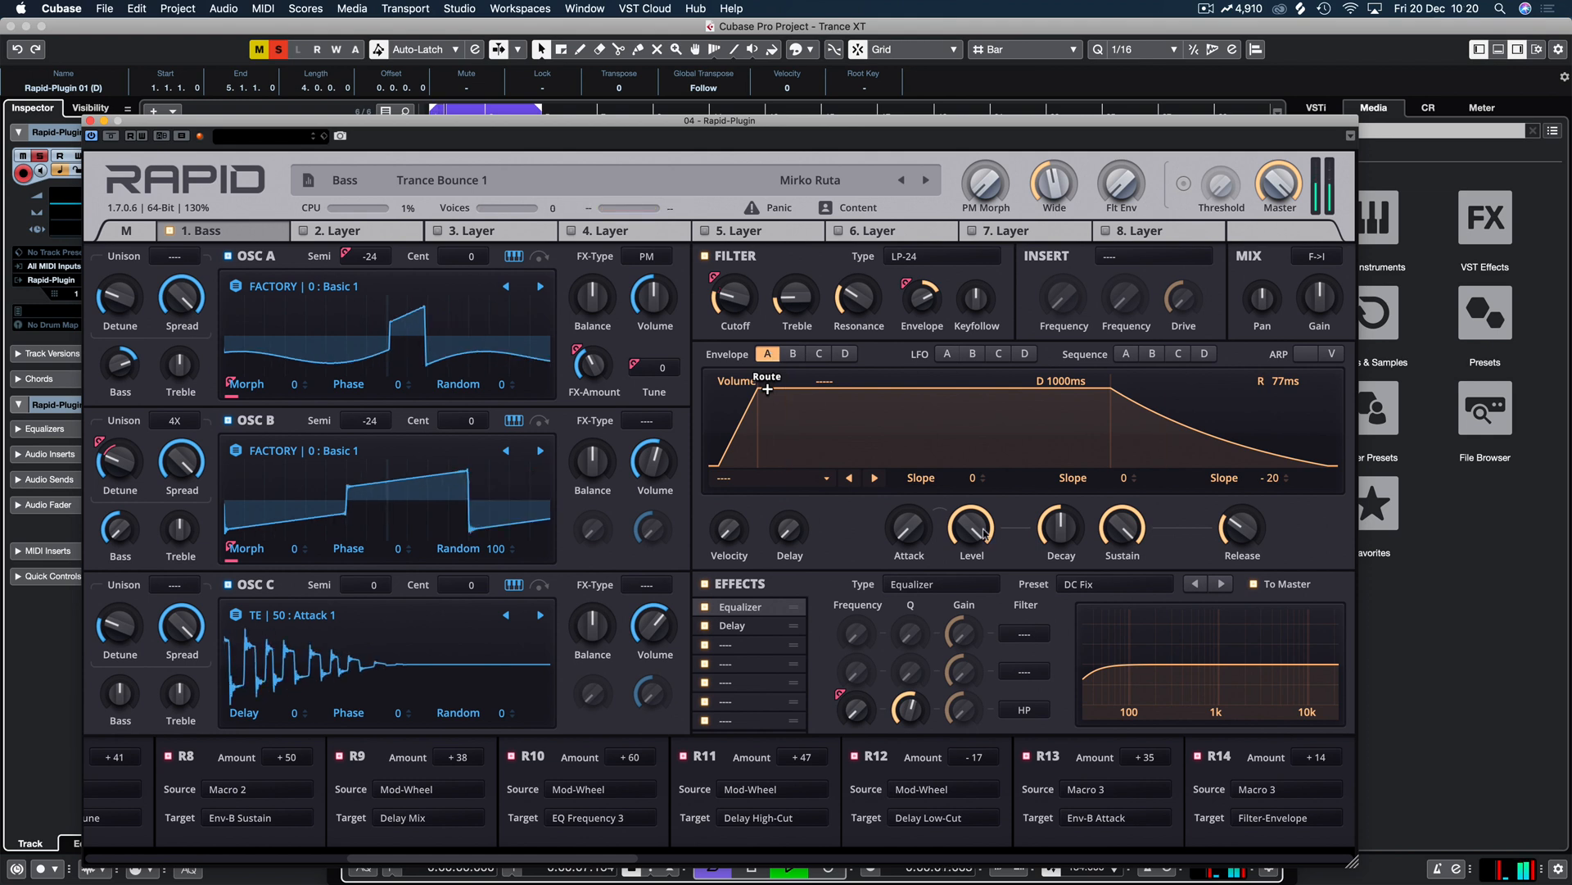
left_click_drag(1062, 528, 1062, 577)
left_click_drag(1122, 528, 1122, 643)
mouse_move(1061, 528)
left_mouse_down()
mouse_move(1062, 495)
mouse_move(1062, 516)
left_mouse_up()
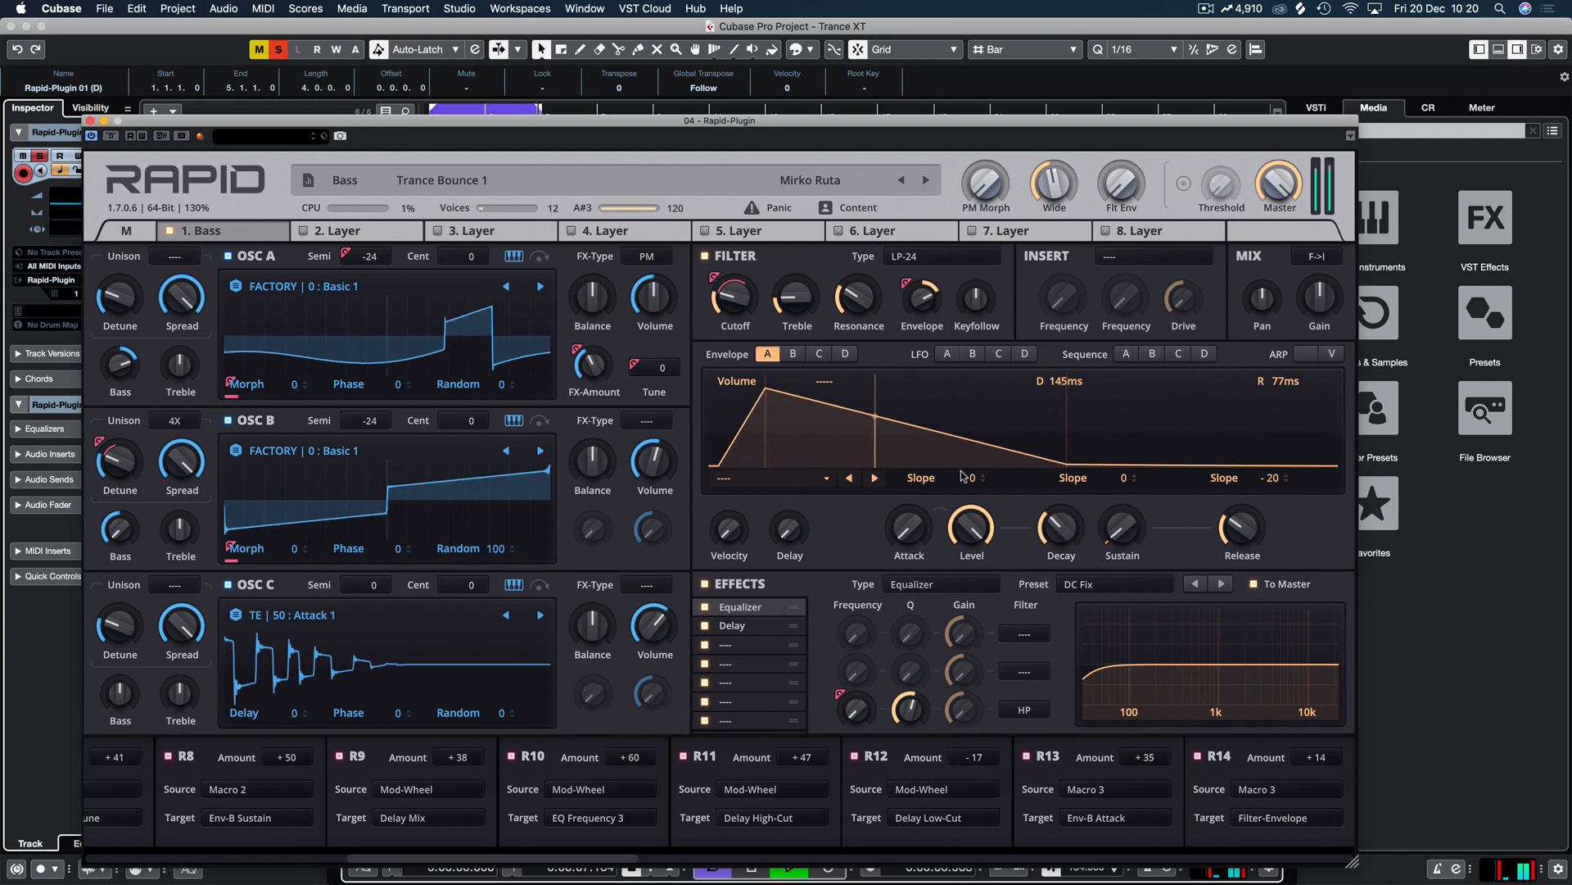
left_click_drag(965, 477, 967, 486)
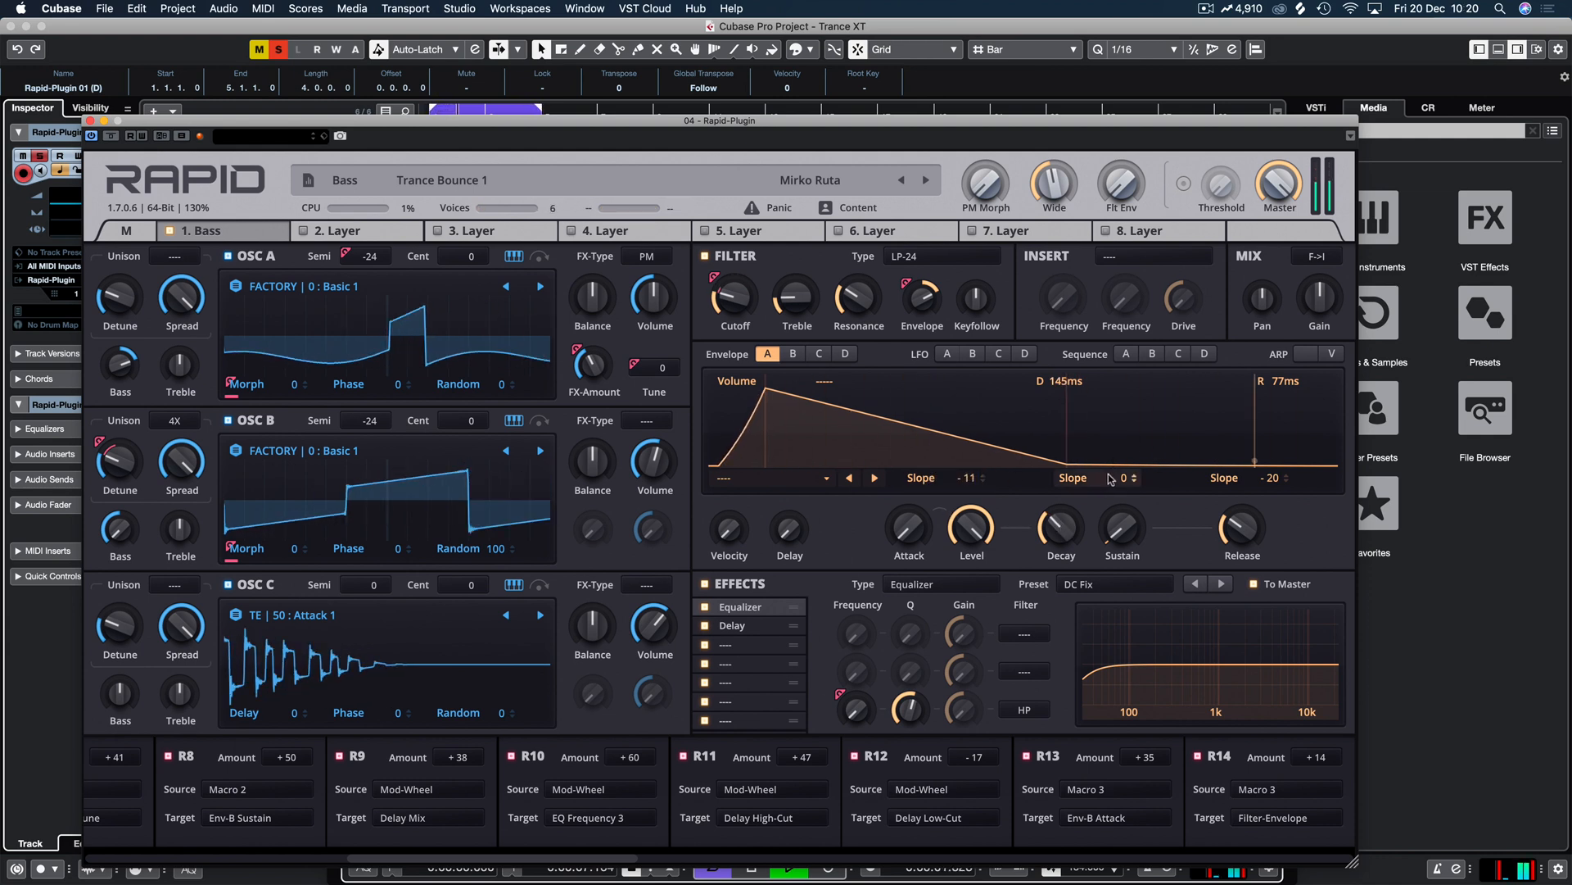
left_click_drag(1118, 477, 1118, 503)
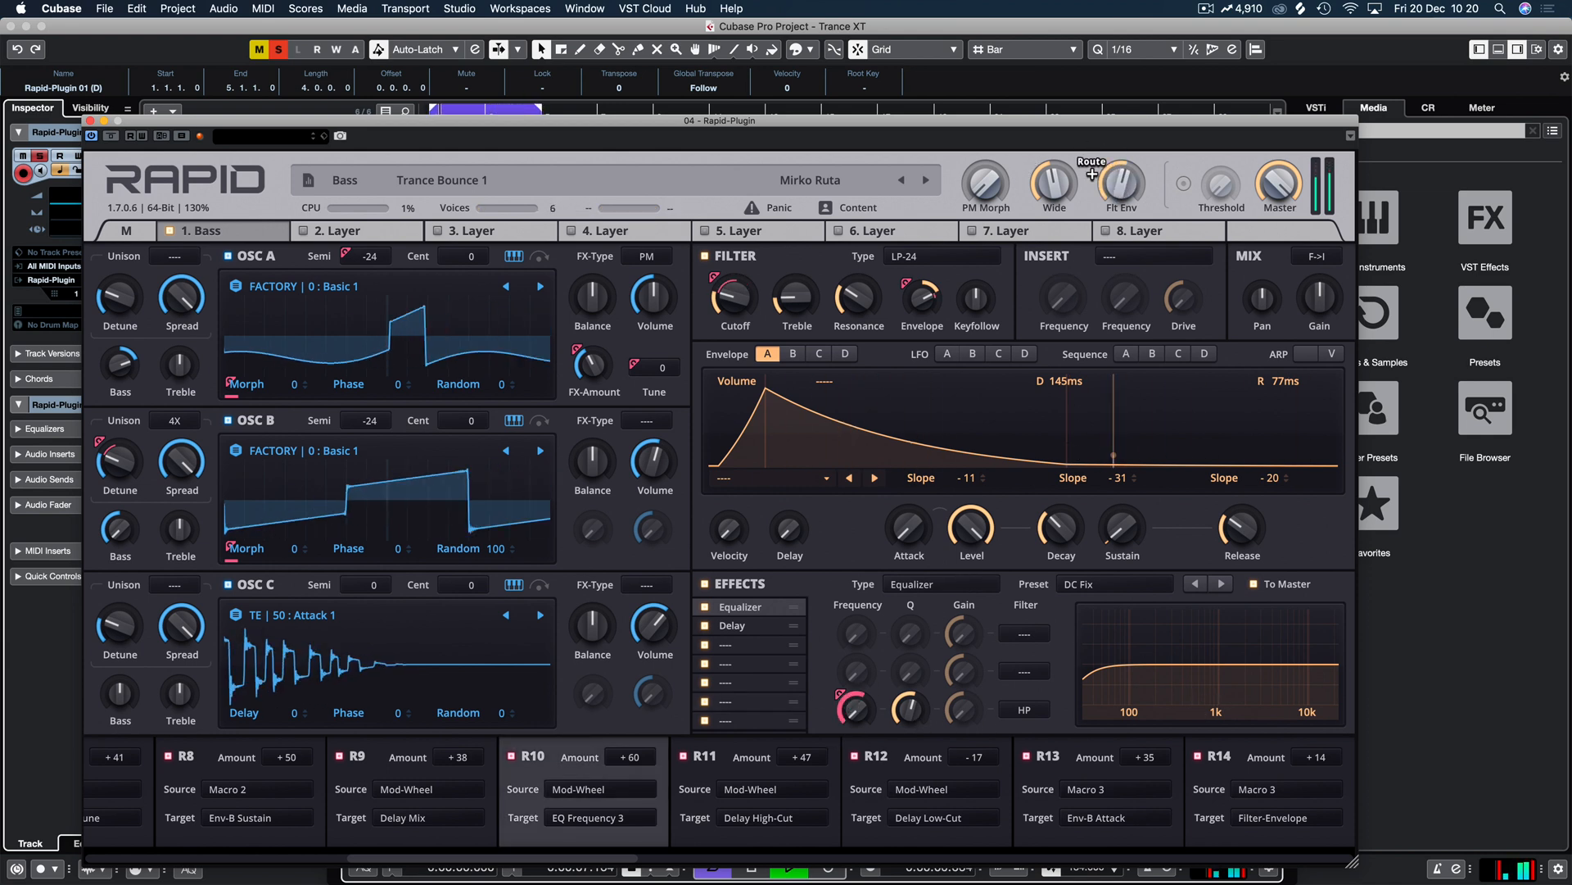
Step: Raise the frequency of the Equalizer's high-pass band in the Bass layer to thin out the low end
left_click_drag(1092, 174, 986, 360)
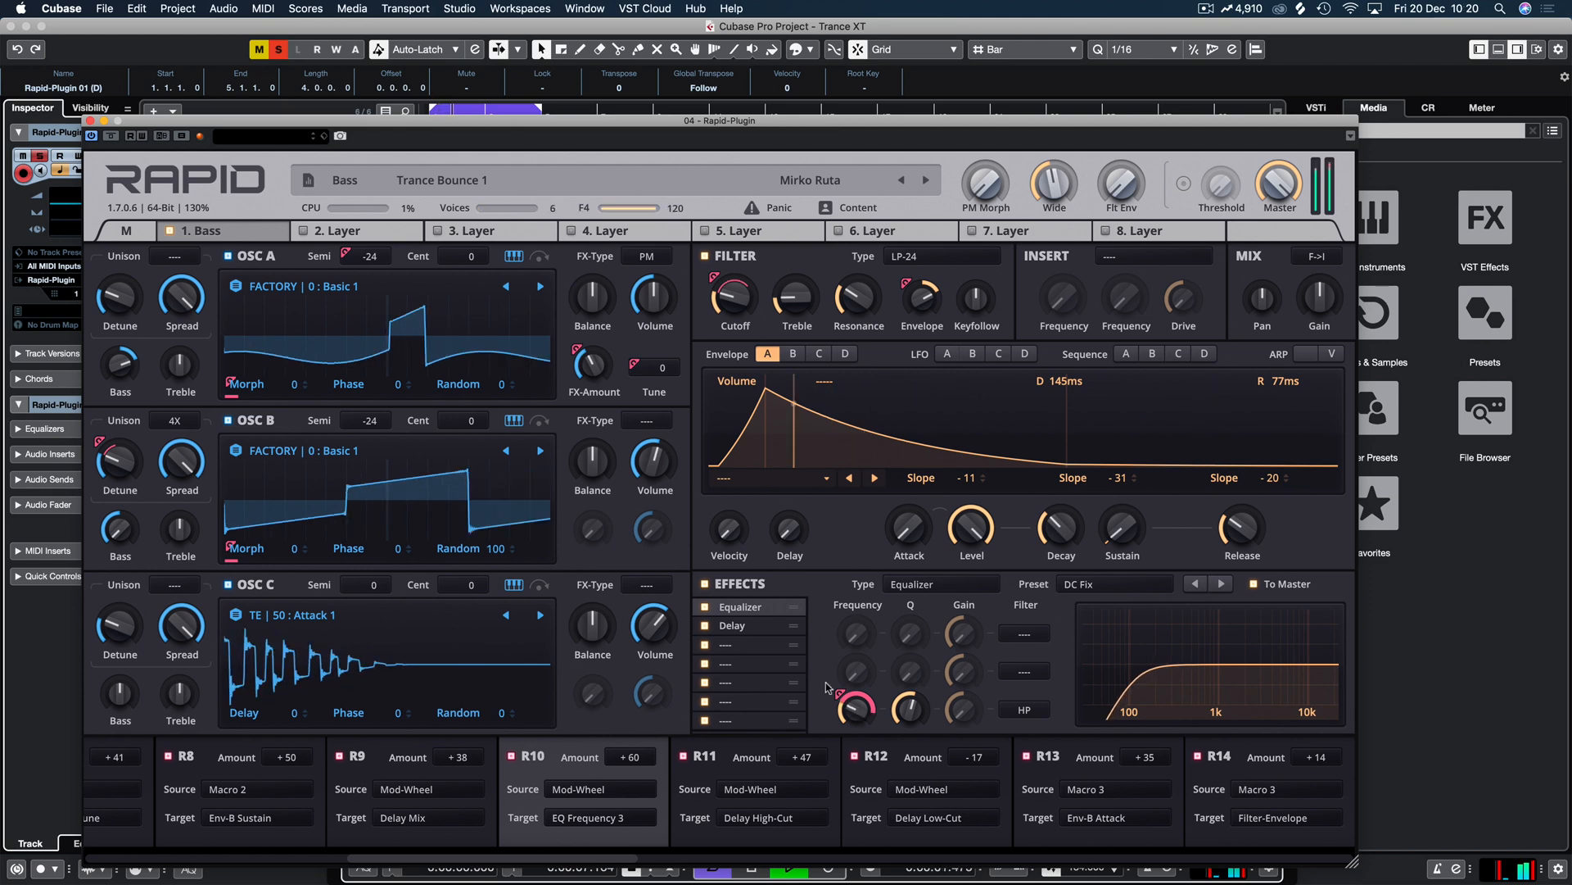
left_click(142, 233)
left_click(199, 232)
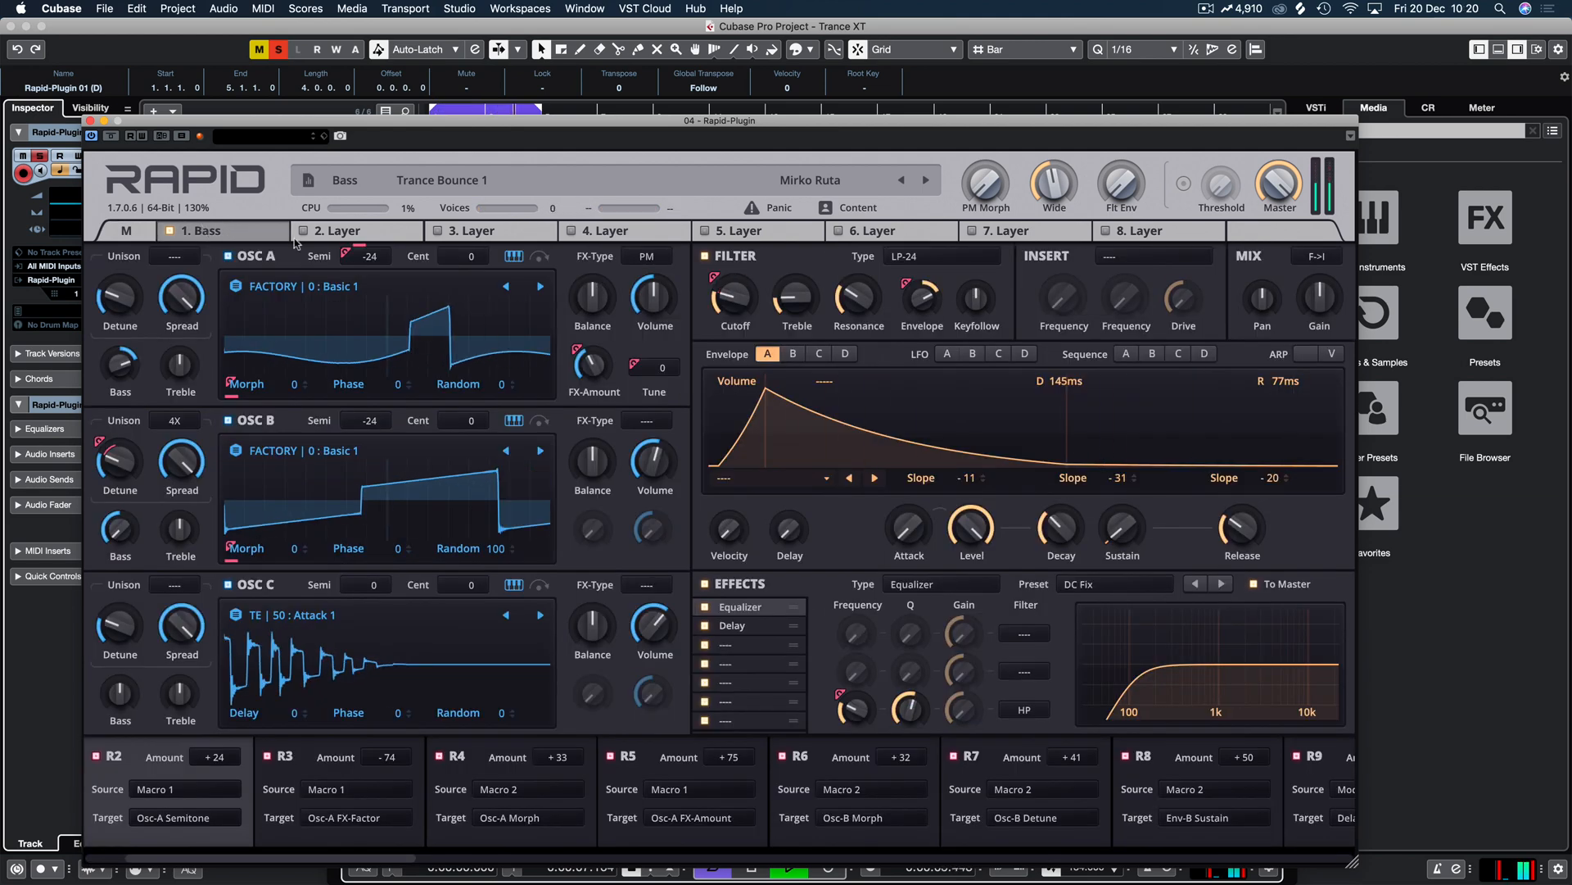
Step: Try the Ping Pong mode on the Bass layer's Delay effect and turn it off again
left_click(752, 629)
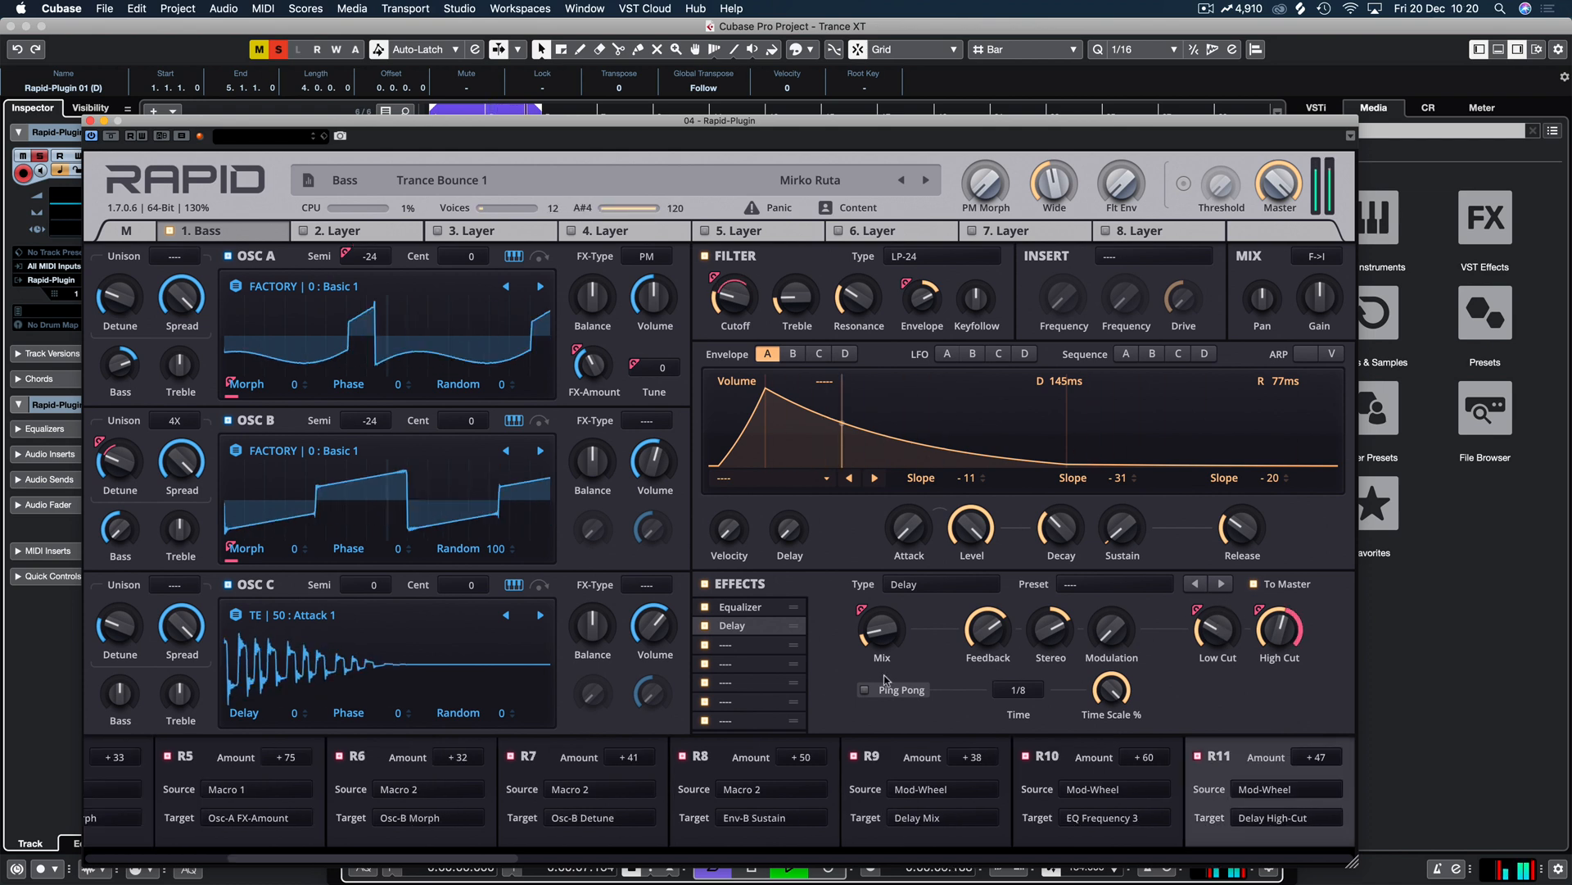
left_click(865, 694)
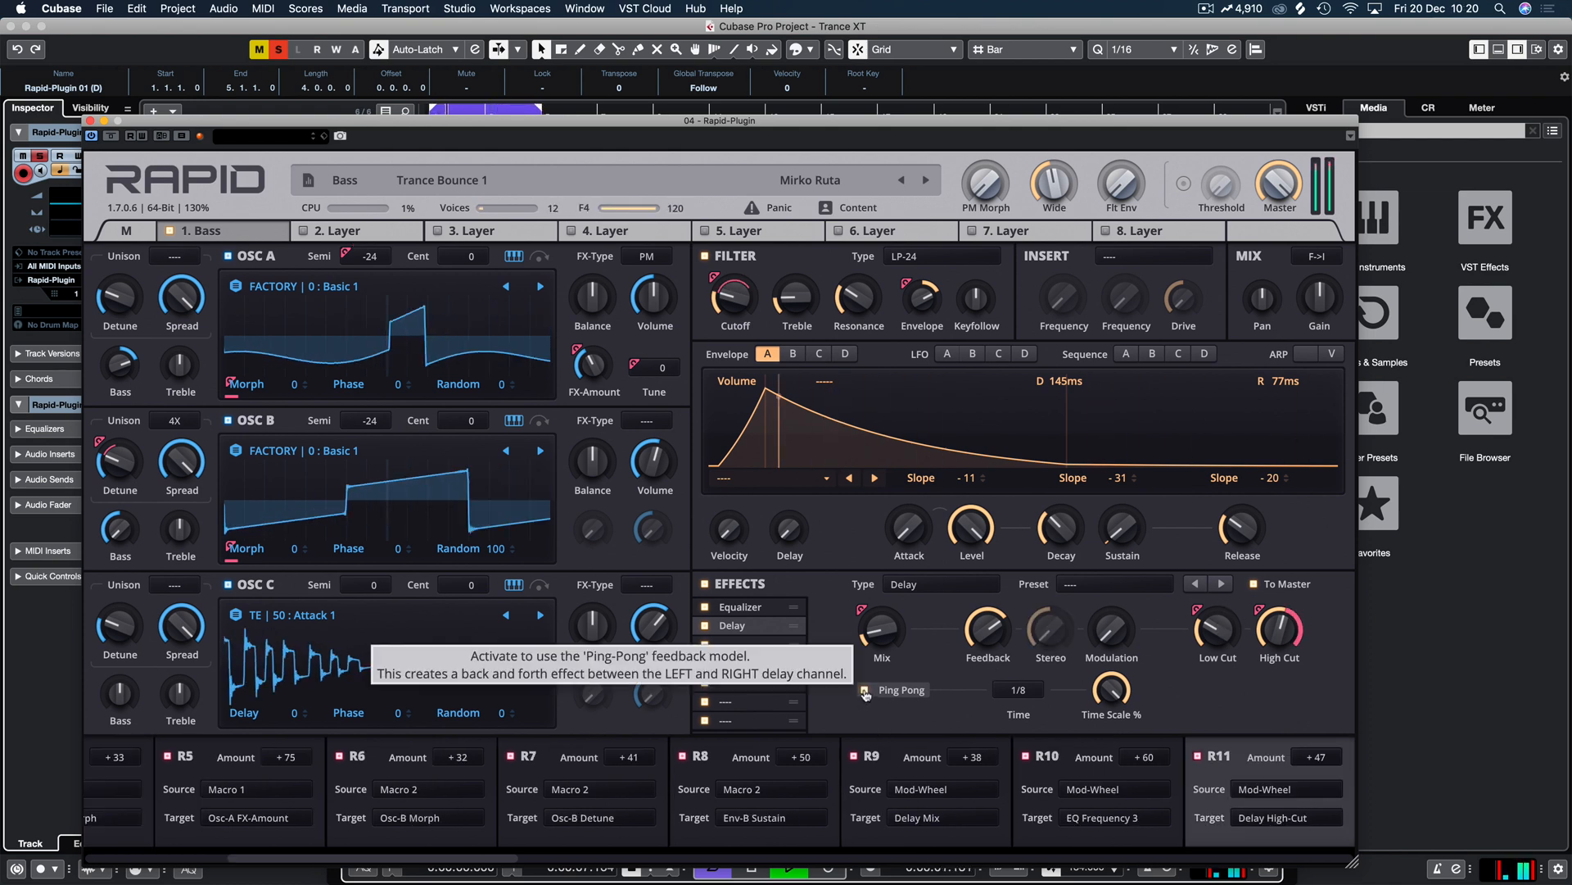
left_click(865, 693)
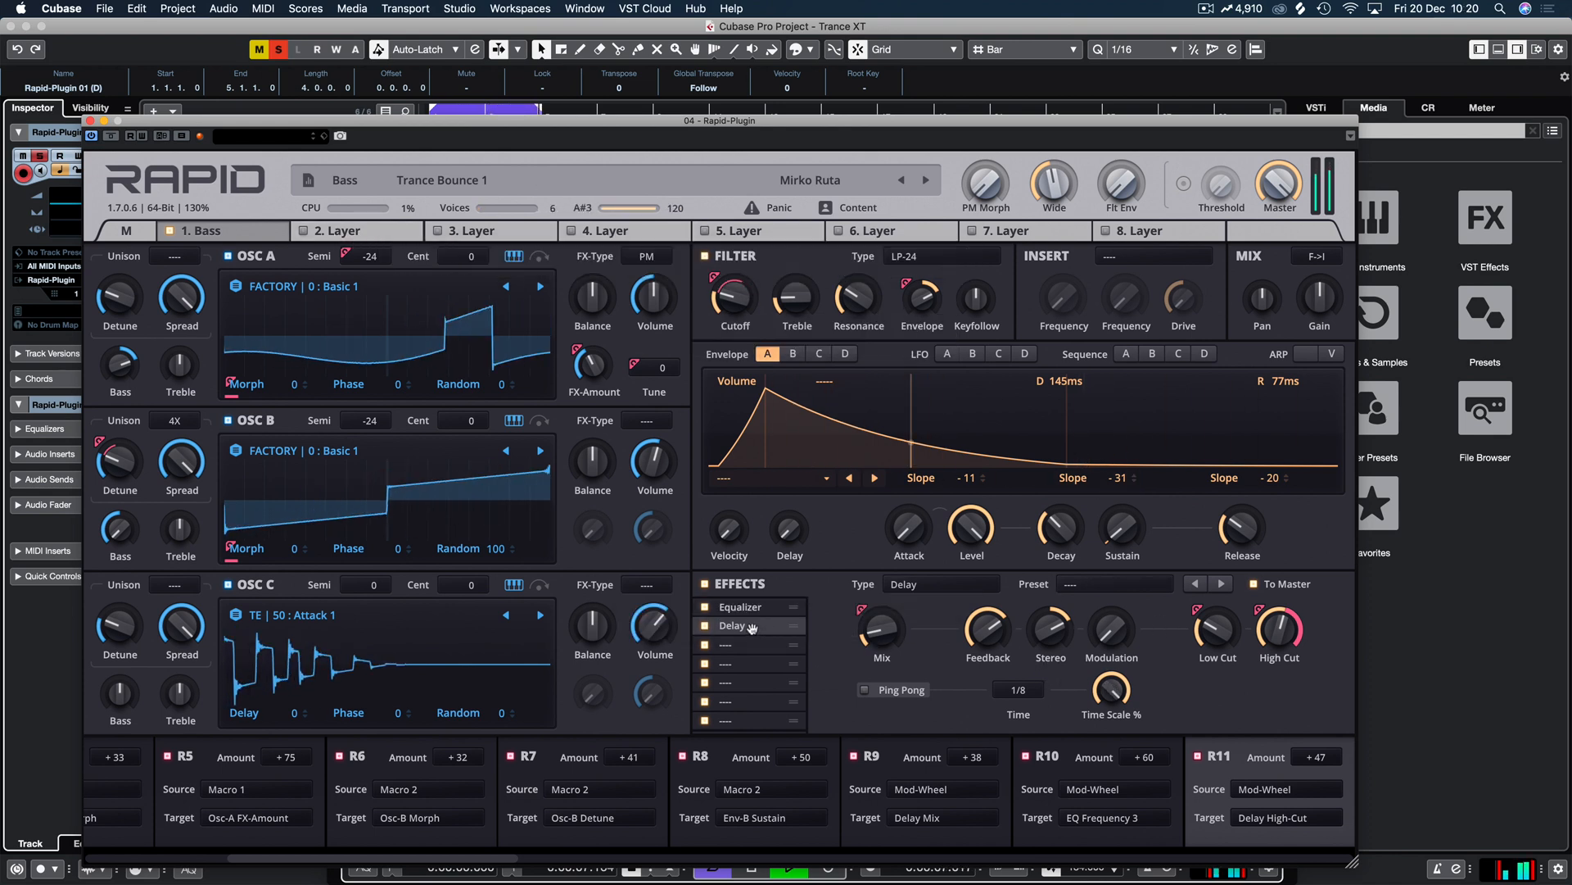
Step: Set the Equalizer's first band to High-Shelf with a treble boost, check it with the loop, and close the instrument
left_click(801, 606)
left_click(1024, 633)
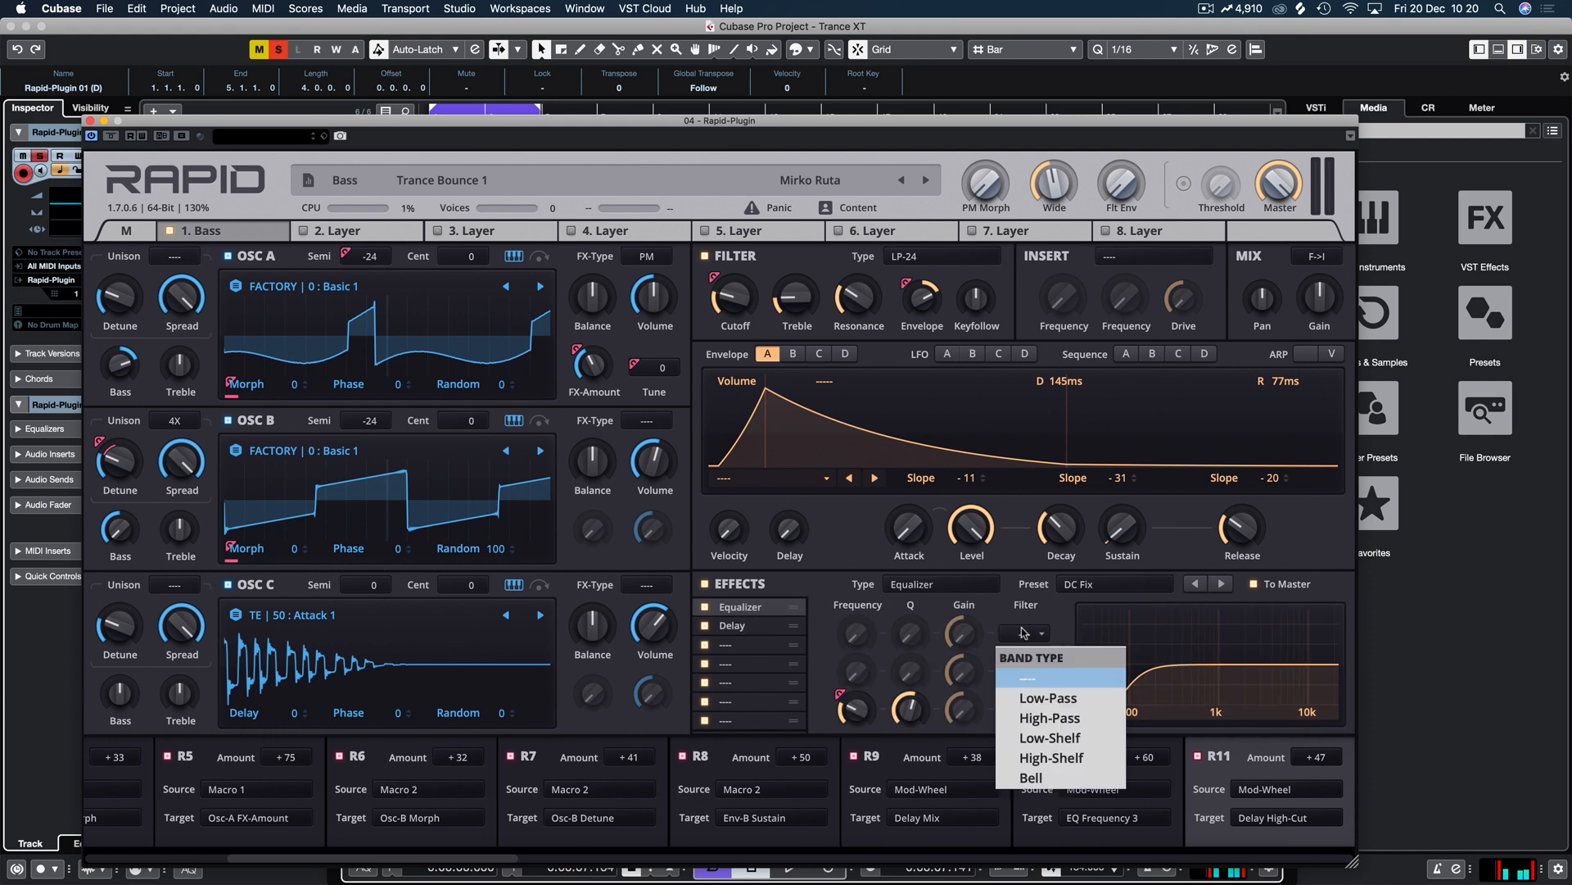
left_click(1075, 759)
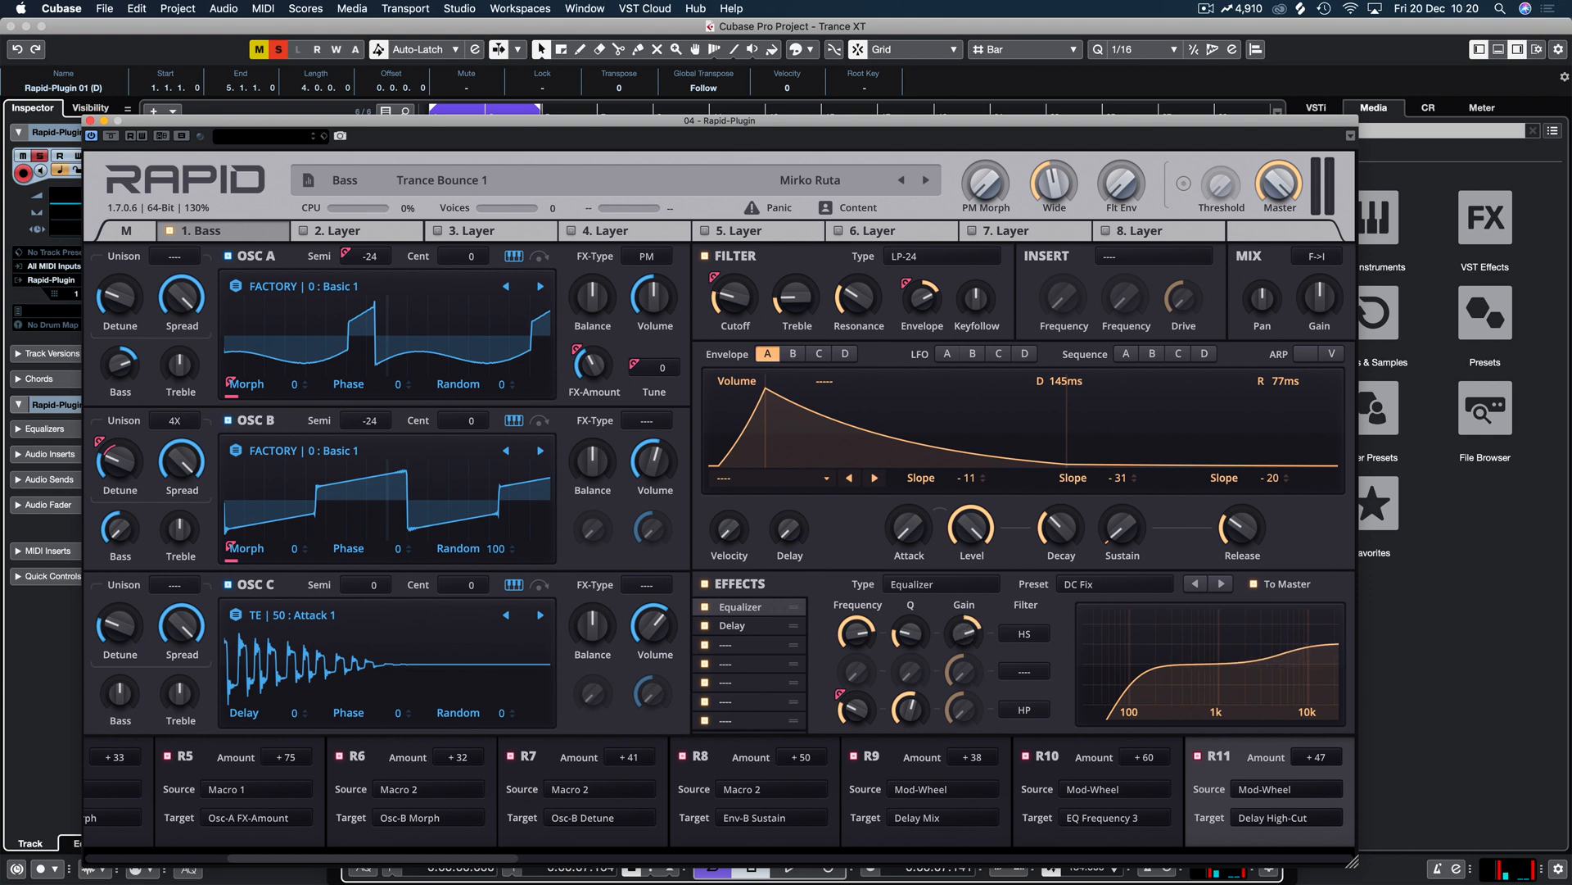
key("space")
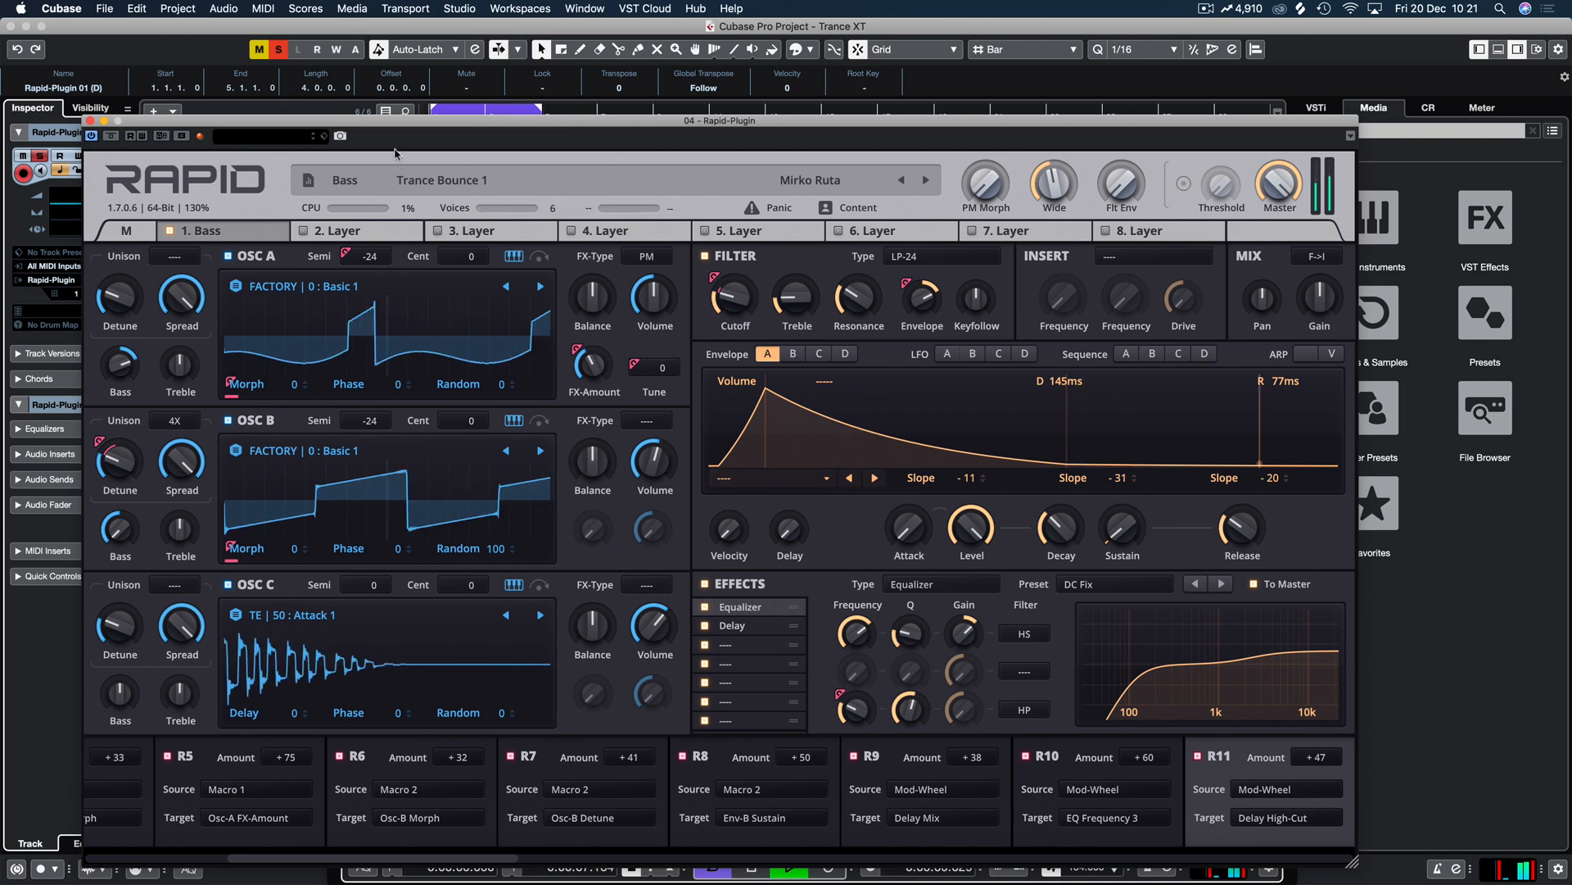
key("space")
left_click(89, 121)
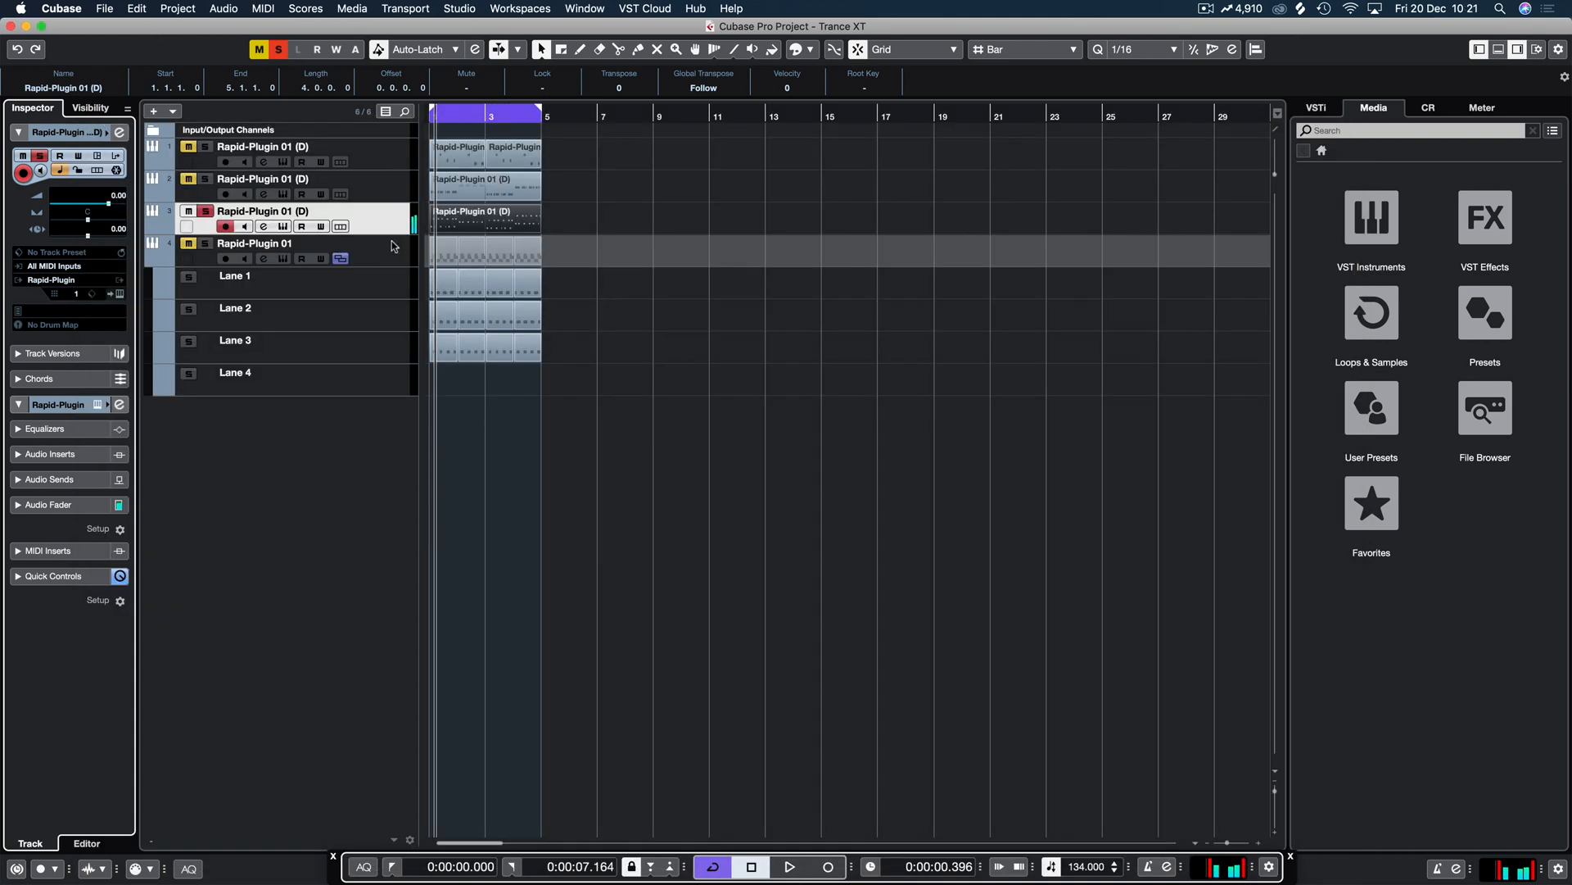
Step: Open the third track's instrument and add a Sidechain effect with the Classic preset in the Bass layer's last effect slot
left_click(99, 404)
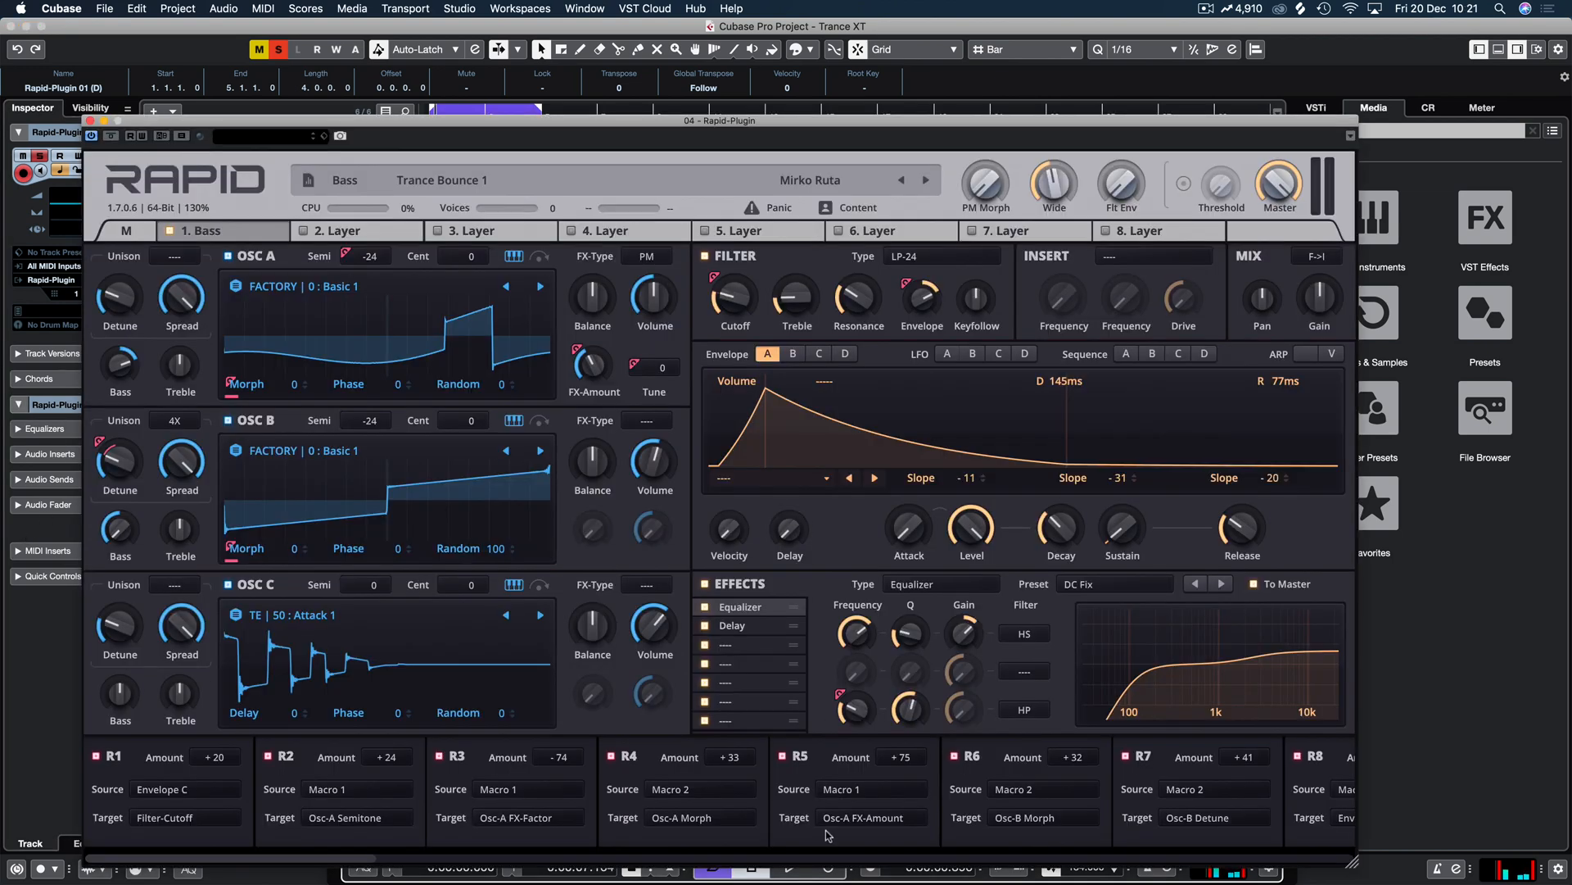
left_click(747, 722)
left_click(930, 588)
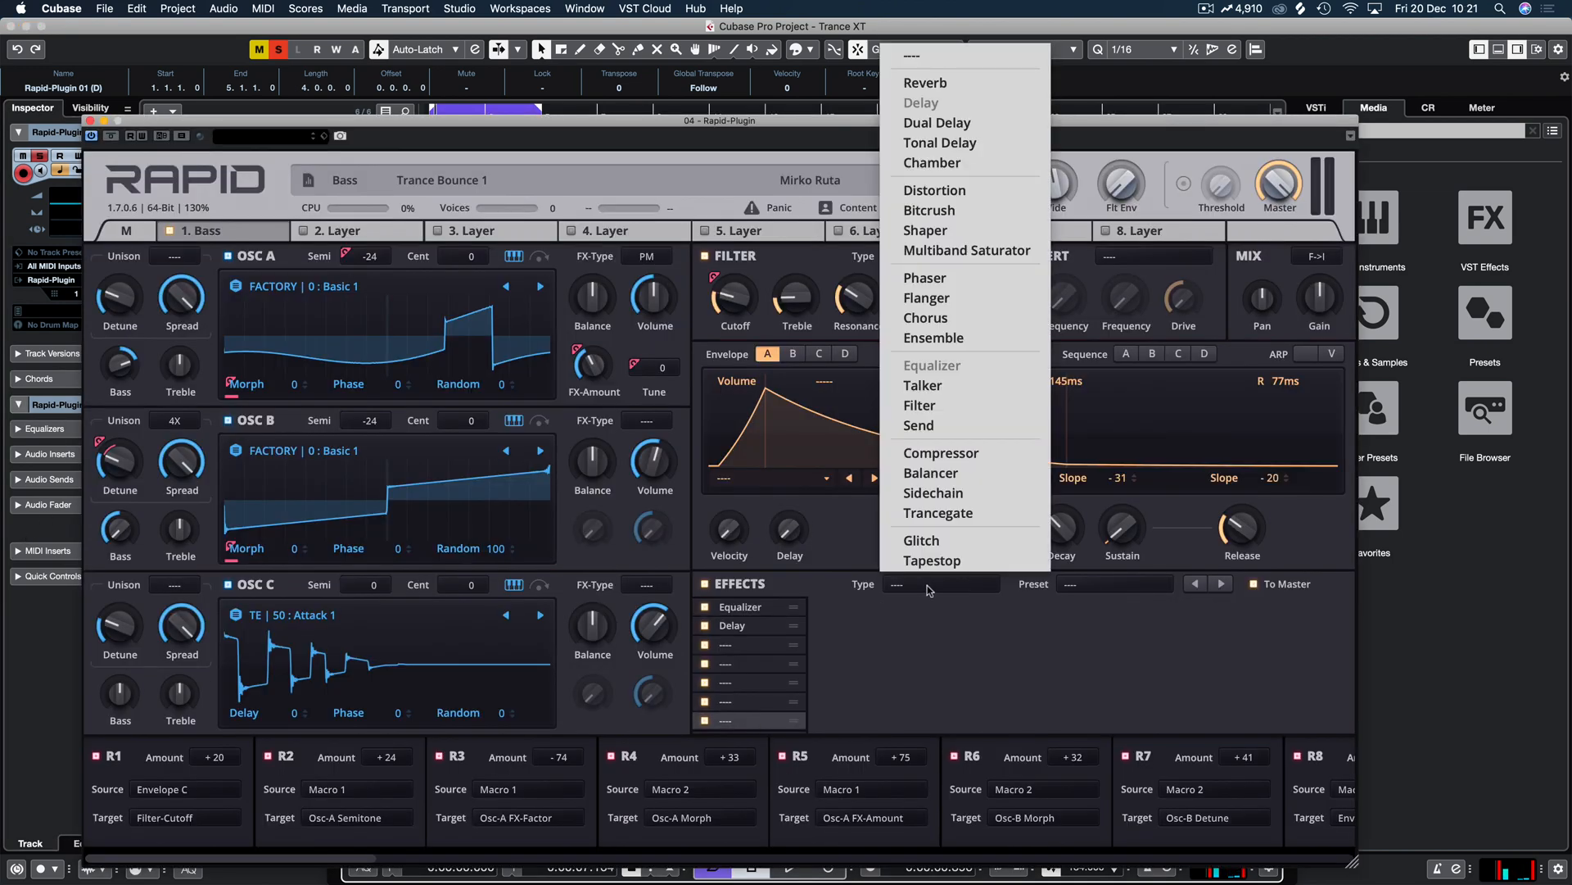
left_click(933, 492)
left_click(1106, 583)
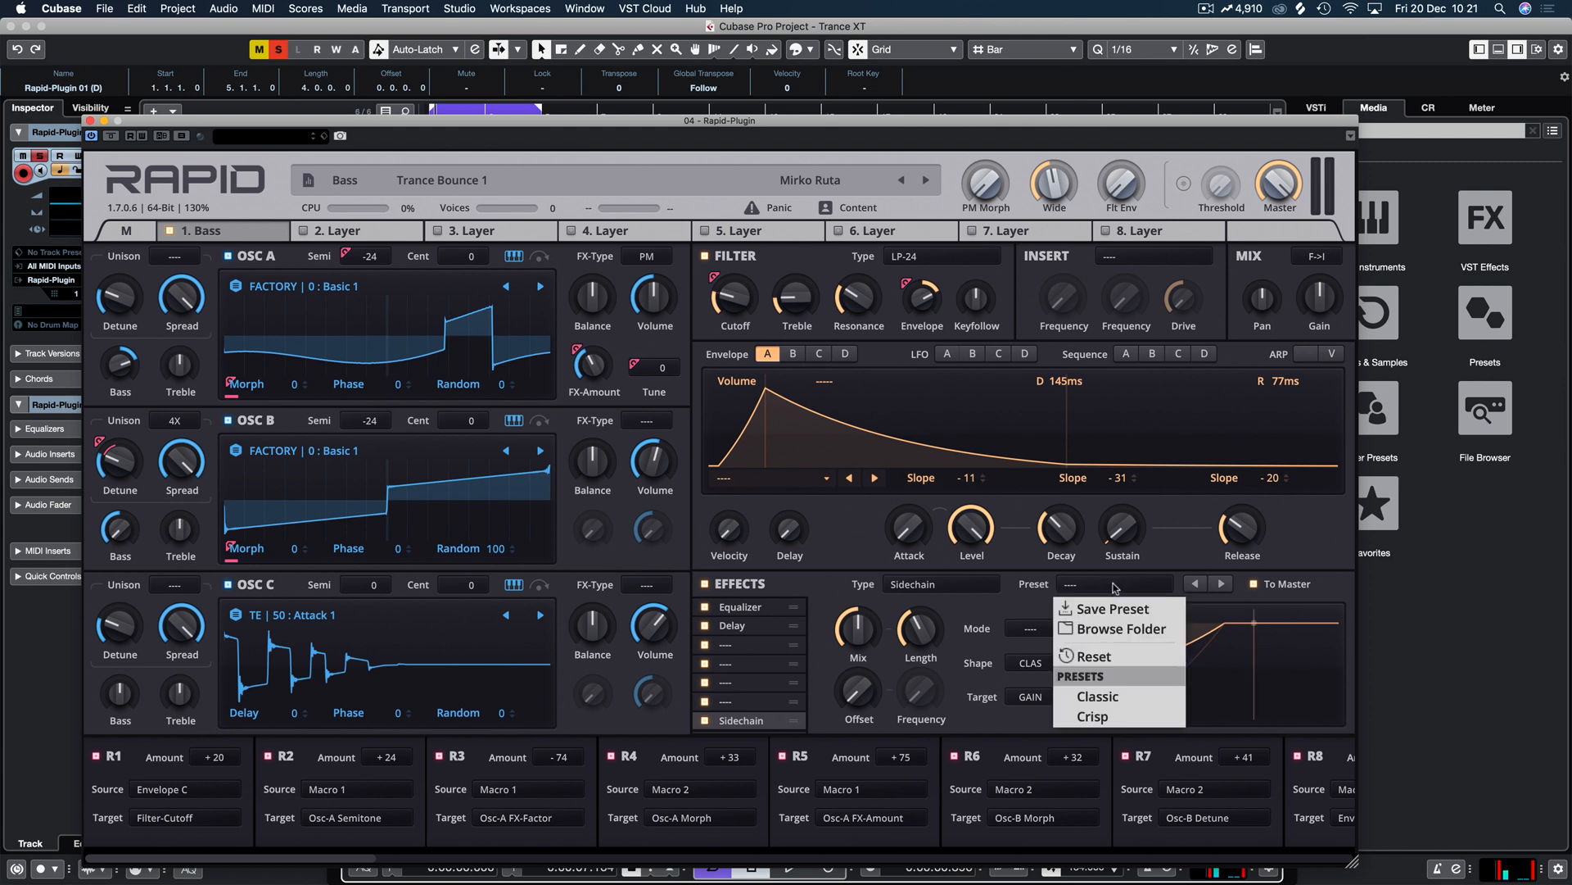
left_click(1111, 704)
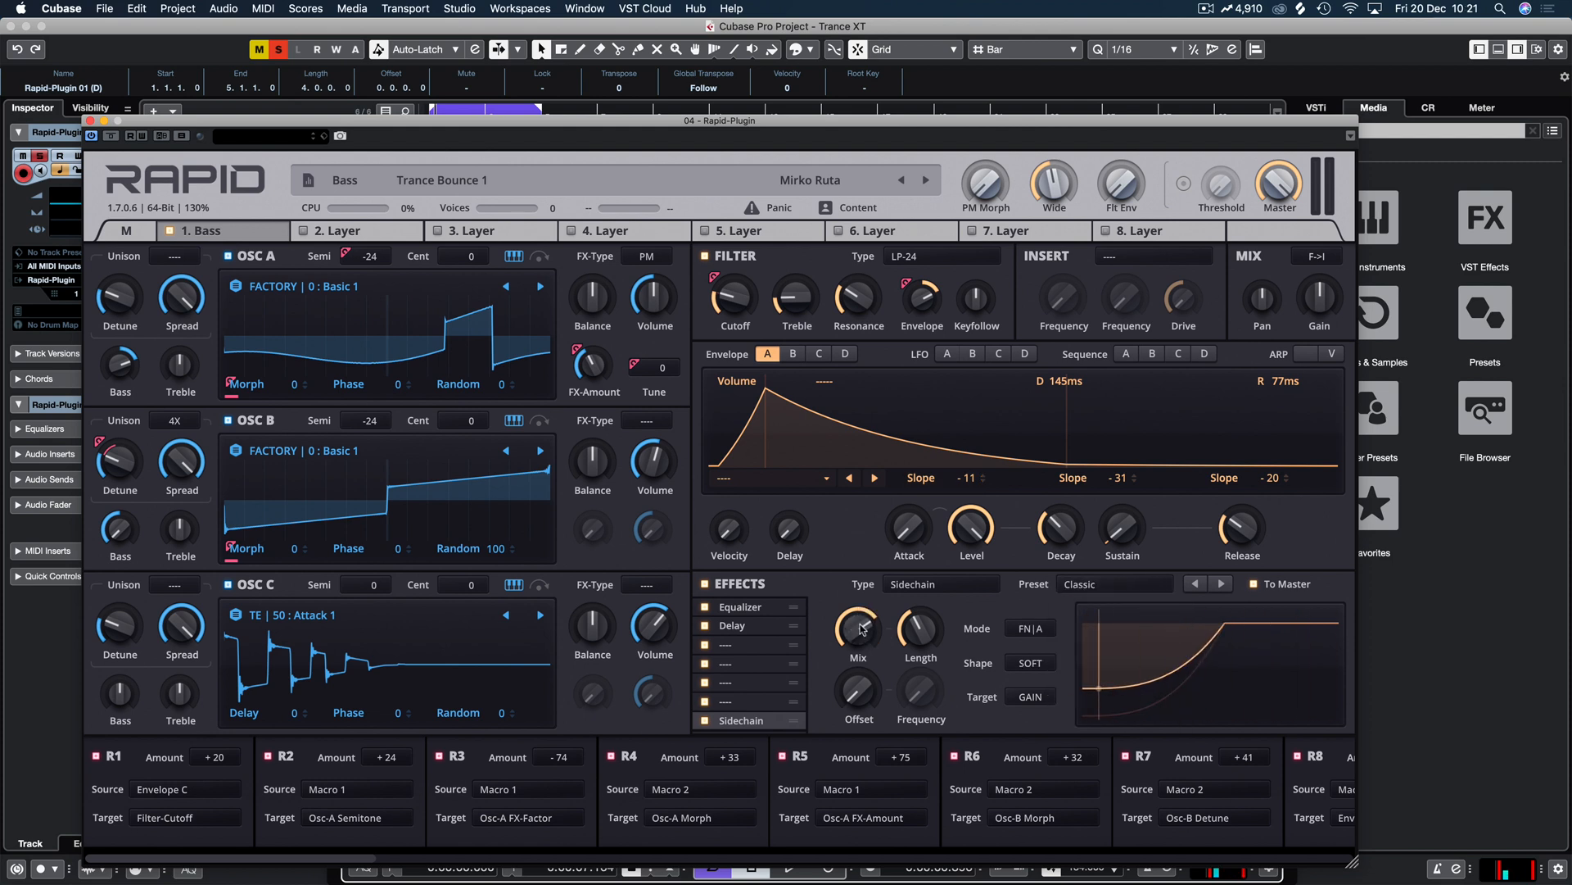
Step: Fine-tune the Sidechain effect's Mix and raise its Length slightly while the loop plays, and close the instrument
key("space")
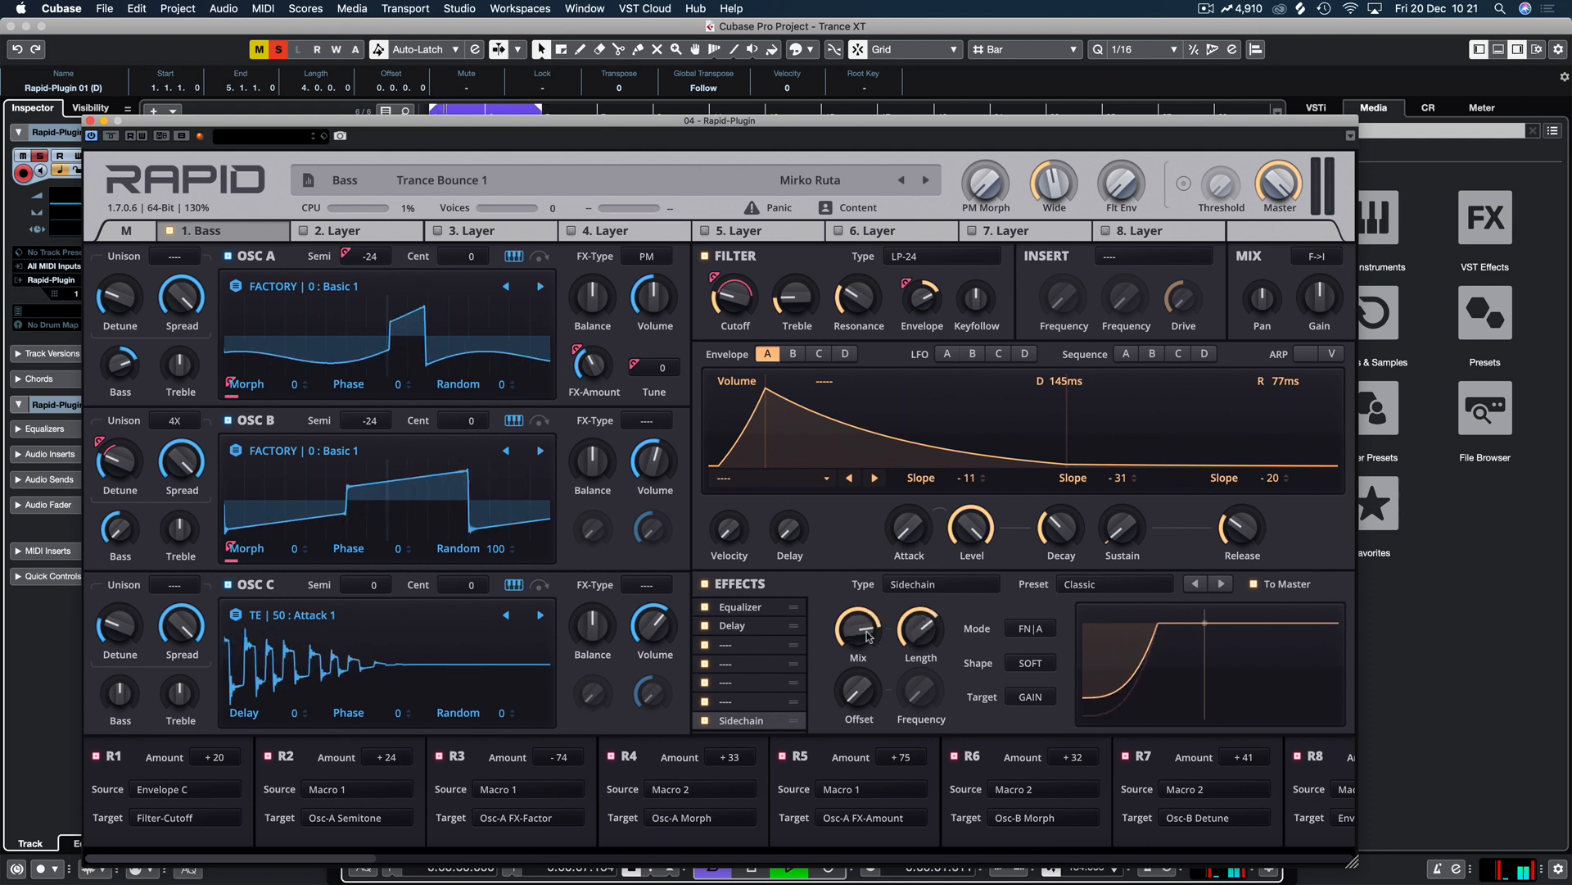
mouse_move(915, 637)
left_mouse_down()
mouse_move(915, 650)
mouse_move(856, 645)
mouse_move(919, 662)
mouse_move(911, 610)
left_mouse_up()
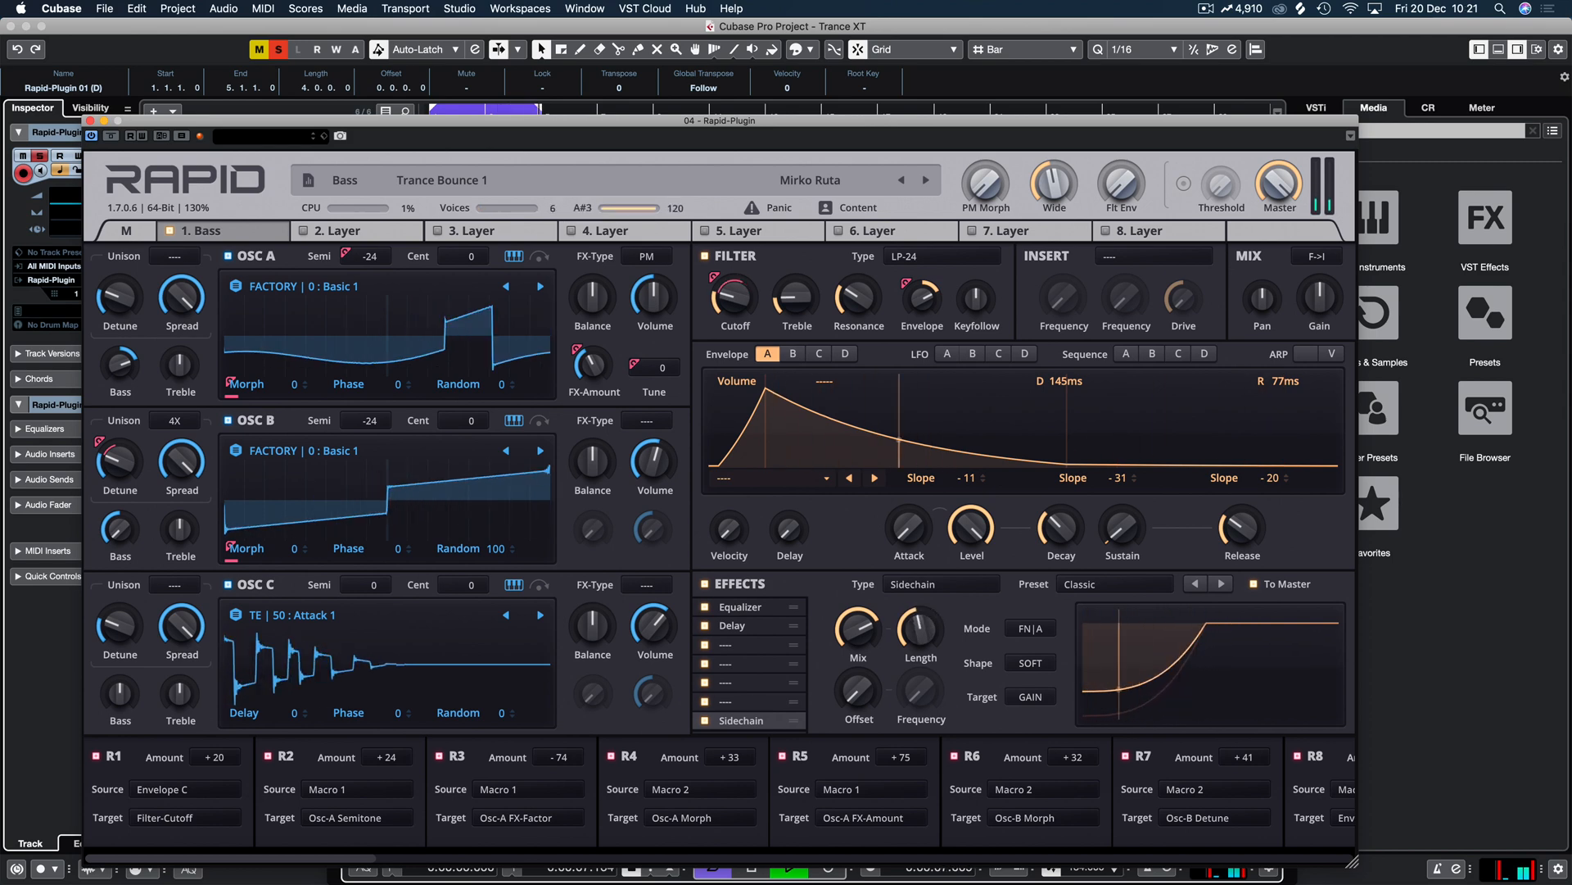
left_click(90, 120)
Step: Solo the second track together with the third and check their levels in the MixConsole
left_click(280, 50)
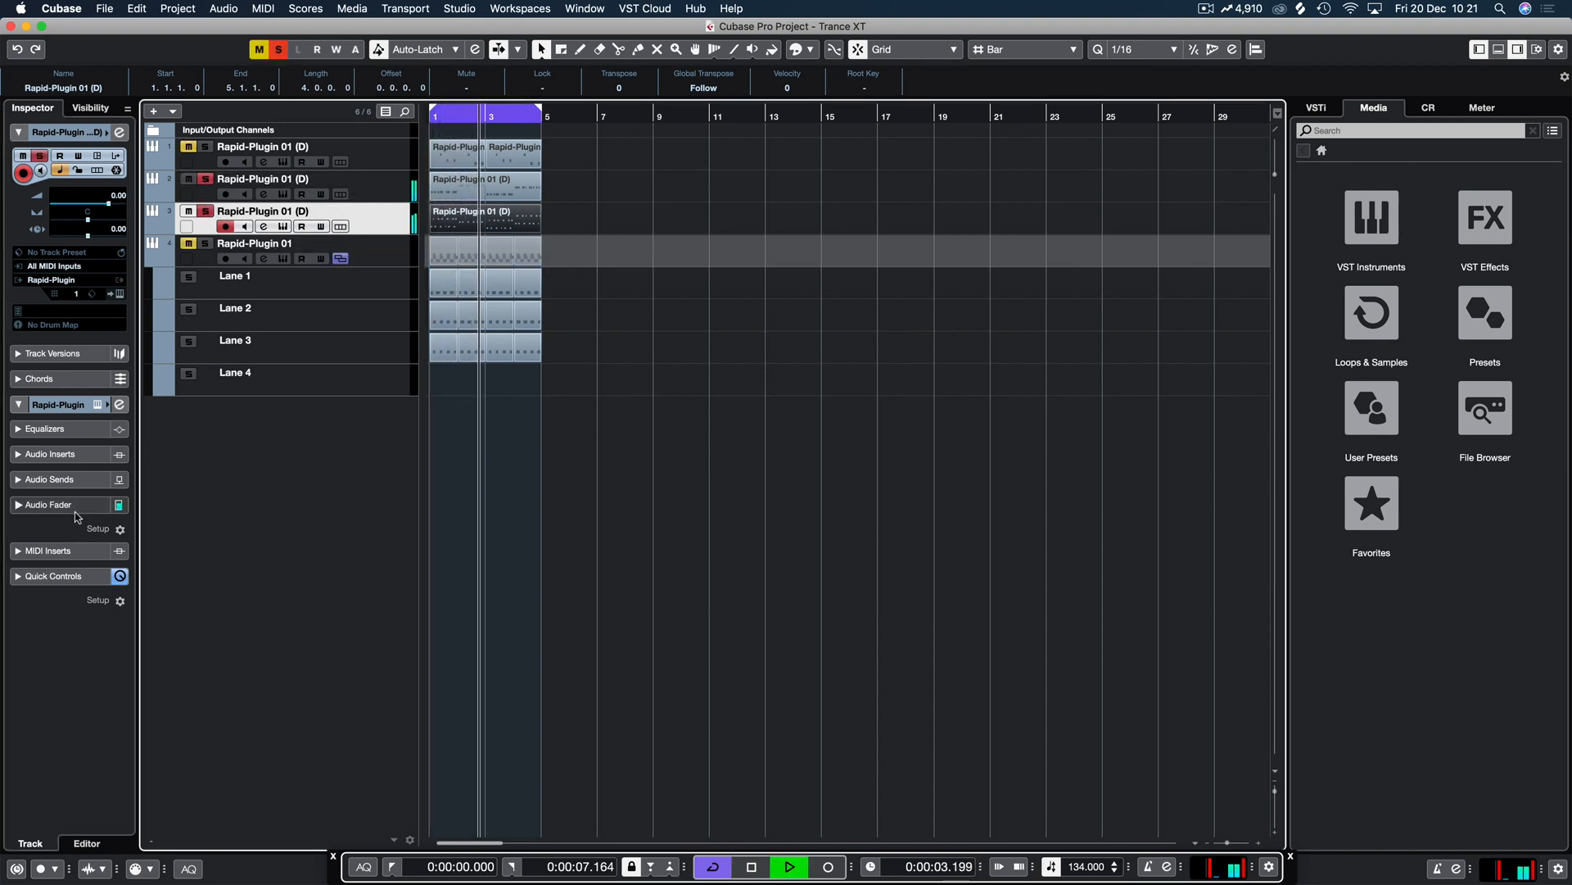
key("F3")
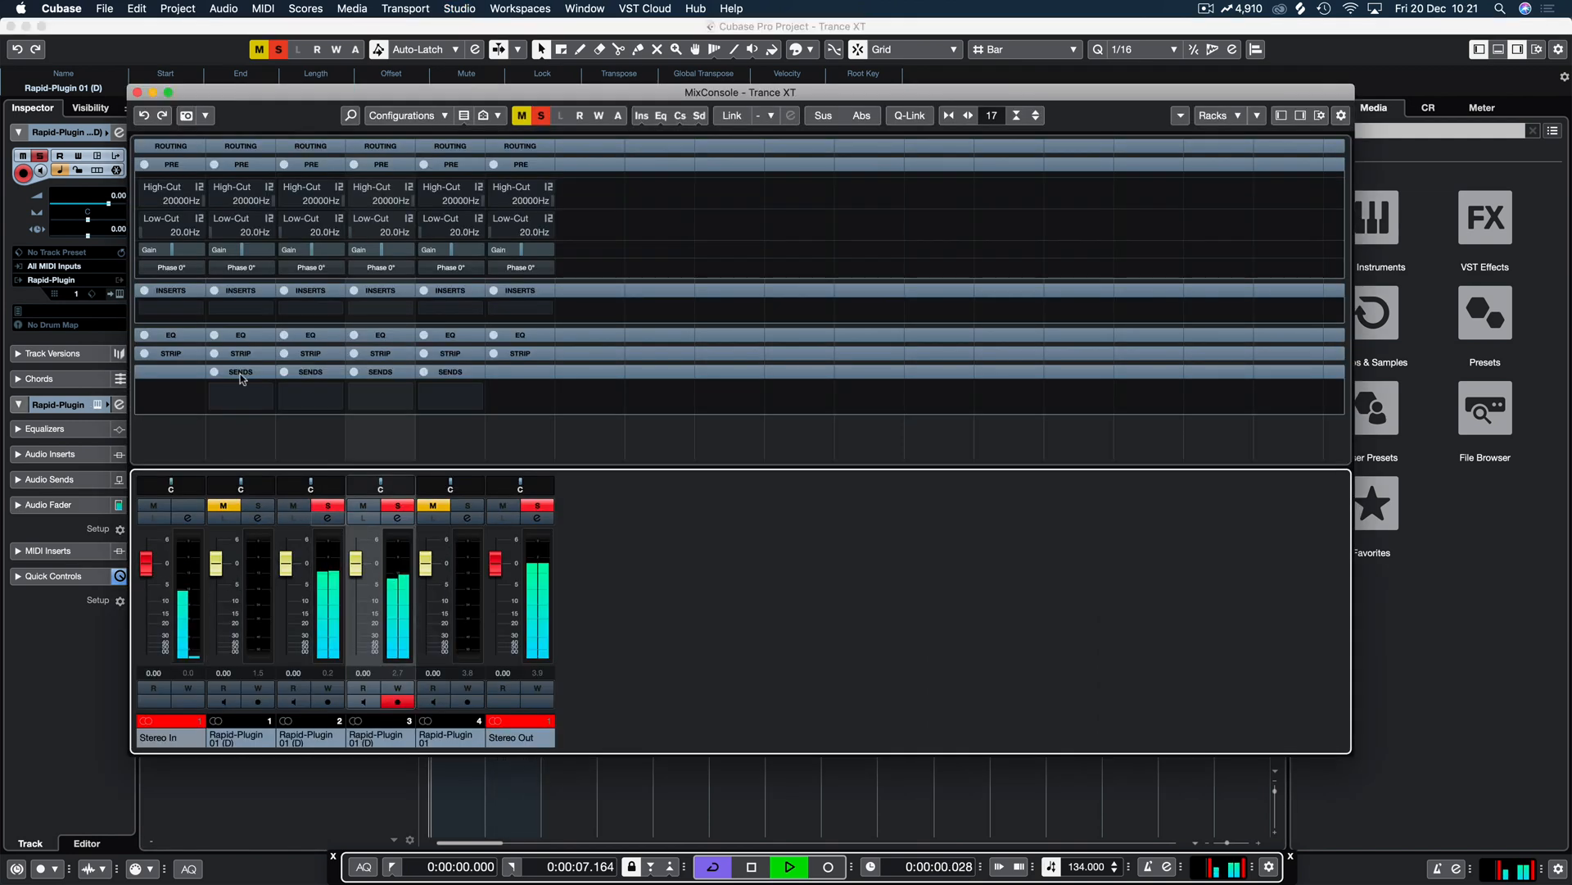
left_click(137, 91)
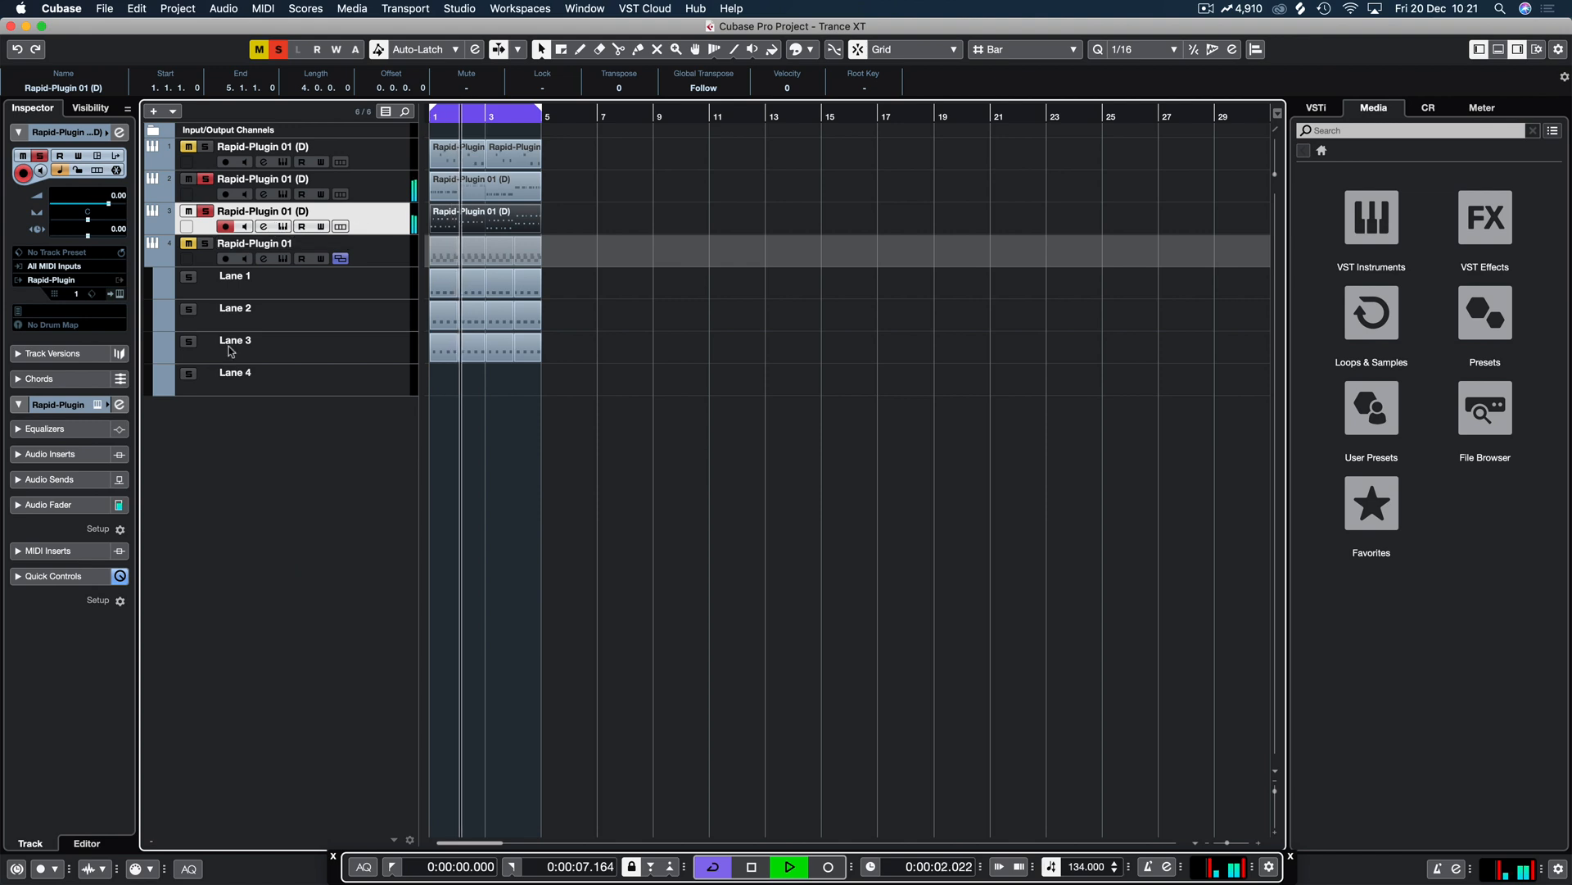
Step: Raise the Bass layer's volume in the third track's instrument mixer and return to the Bass layer's settings
left_click(279, 227)
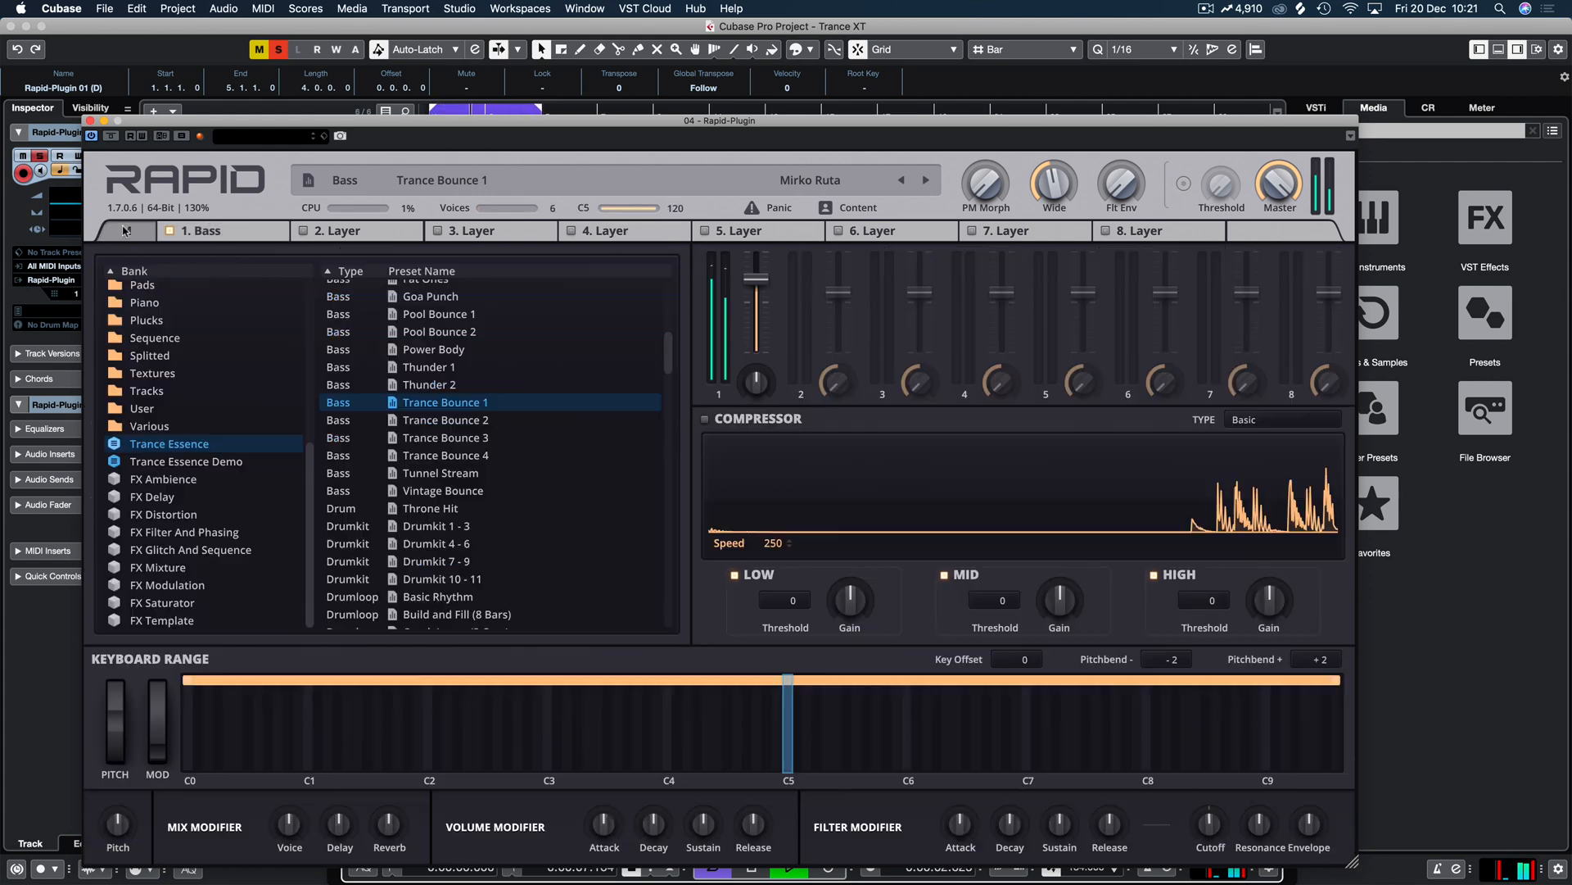
left_click(125, 231)
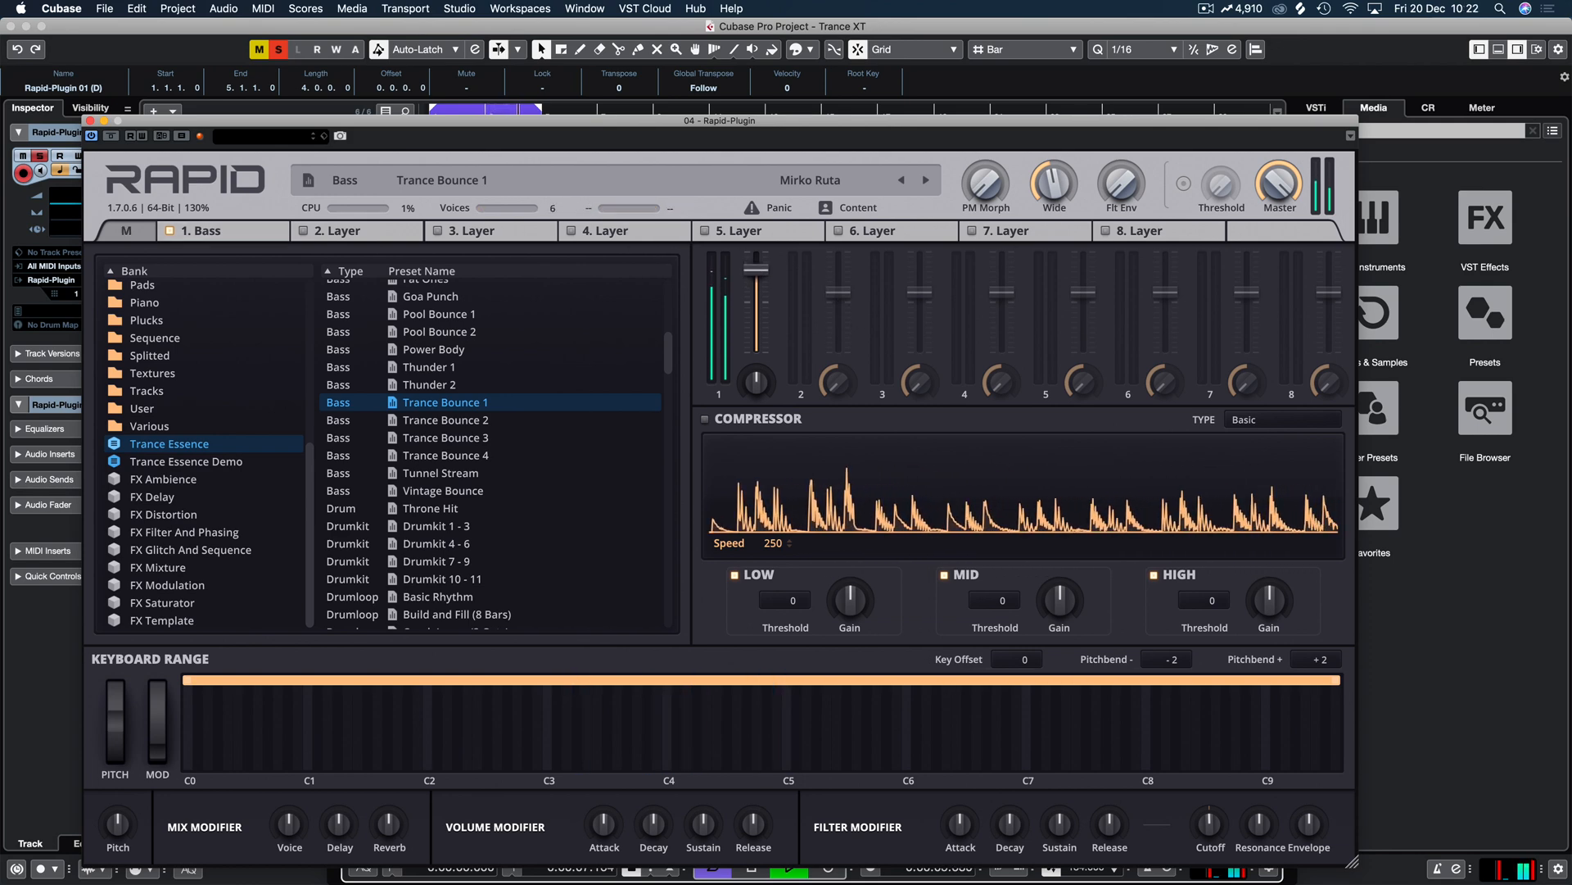
left_click(246, 232)
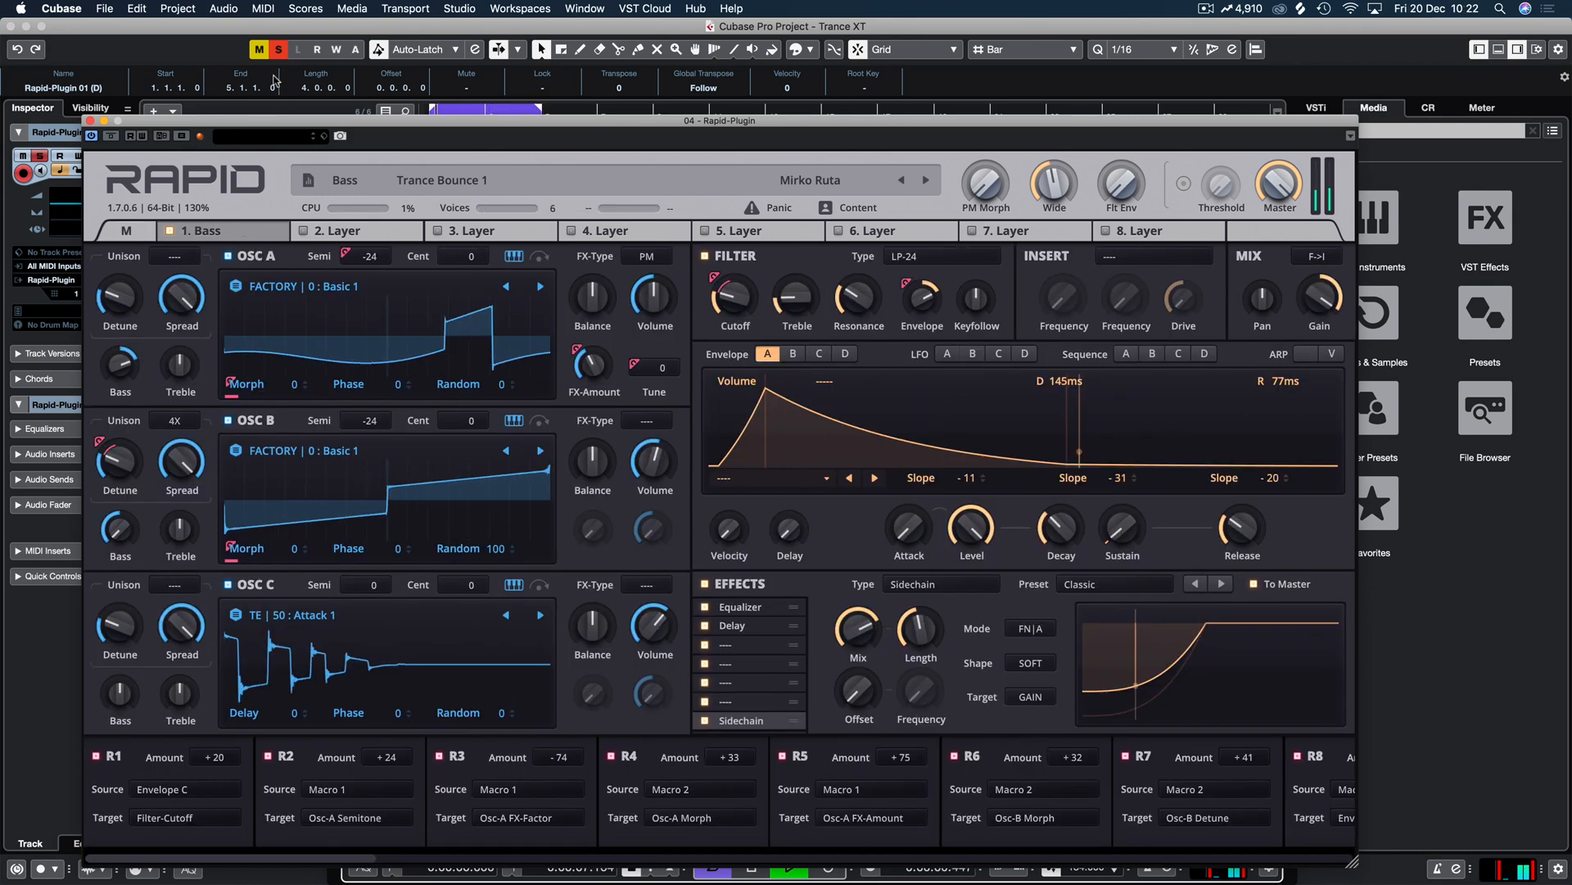
left_click_drag(275, 120, 447, 428)
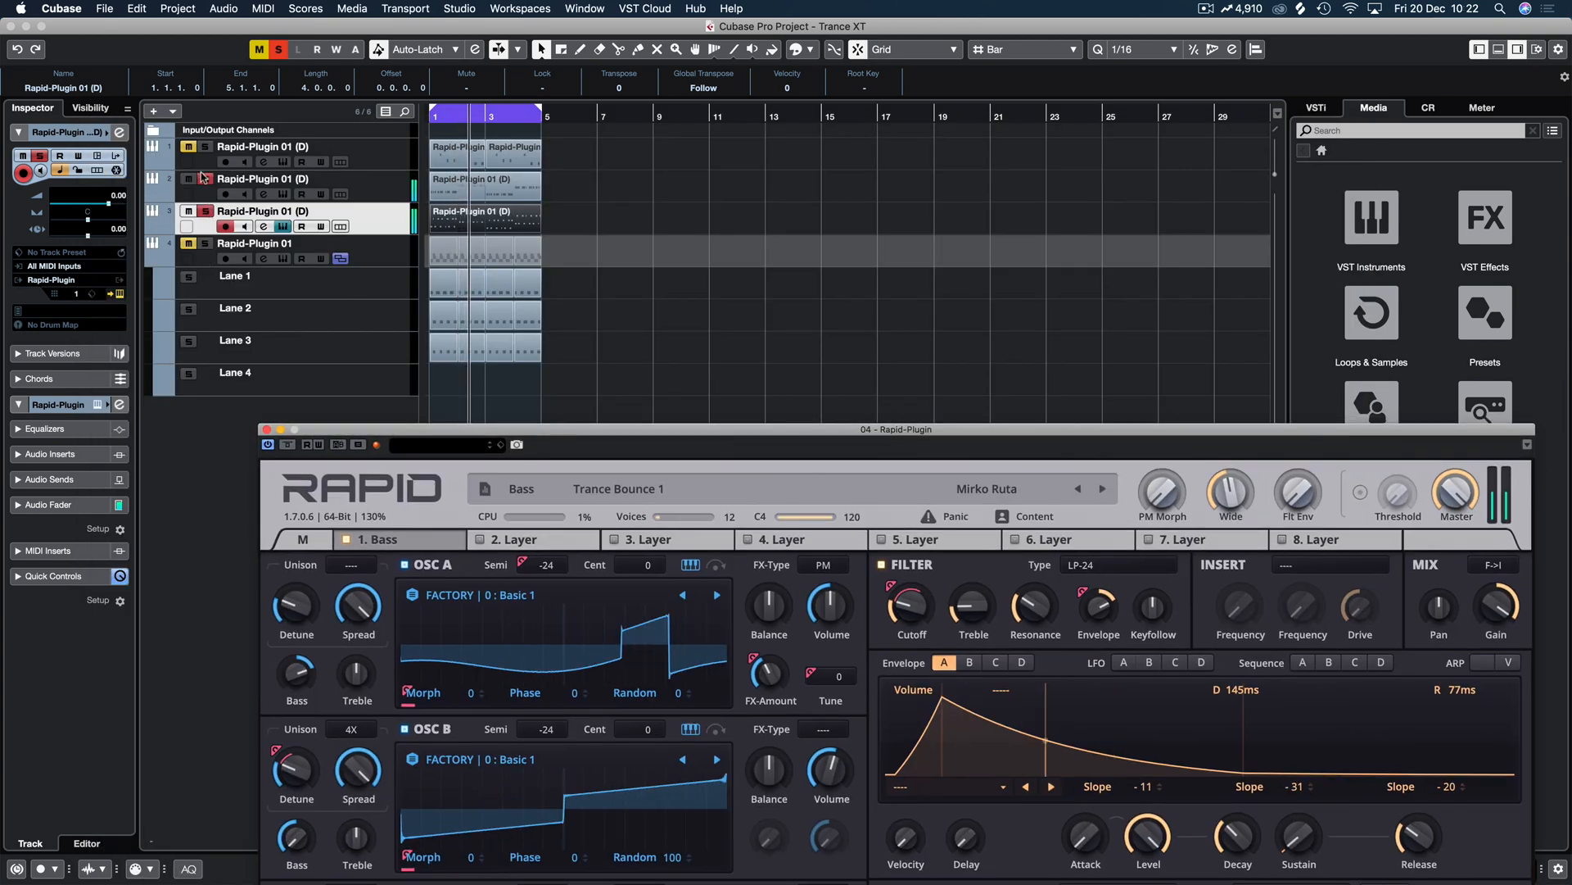
left_click_drag(690, 435, 545, 55)
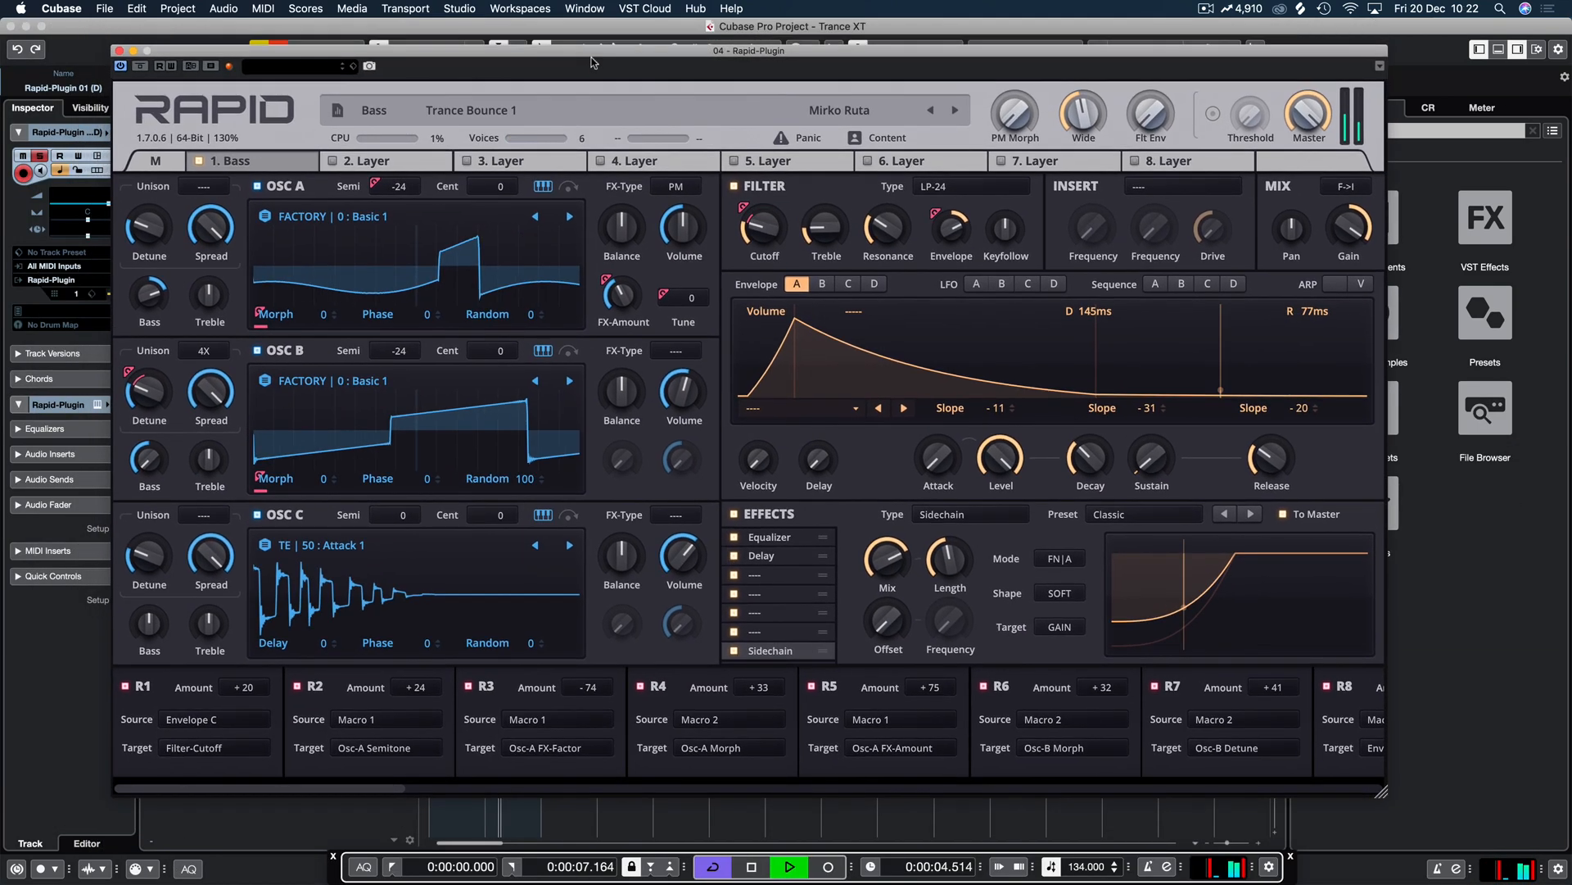
Step: Add a Distortion effect with the Bright preset in the Bass layer's third effect slot, raising Drive and lowering EQ Frequency and EQ Boost
left_click(778, 574)
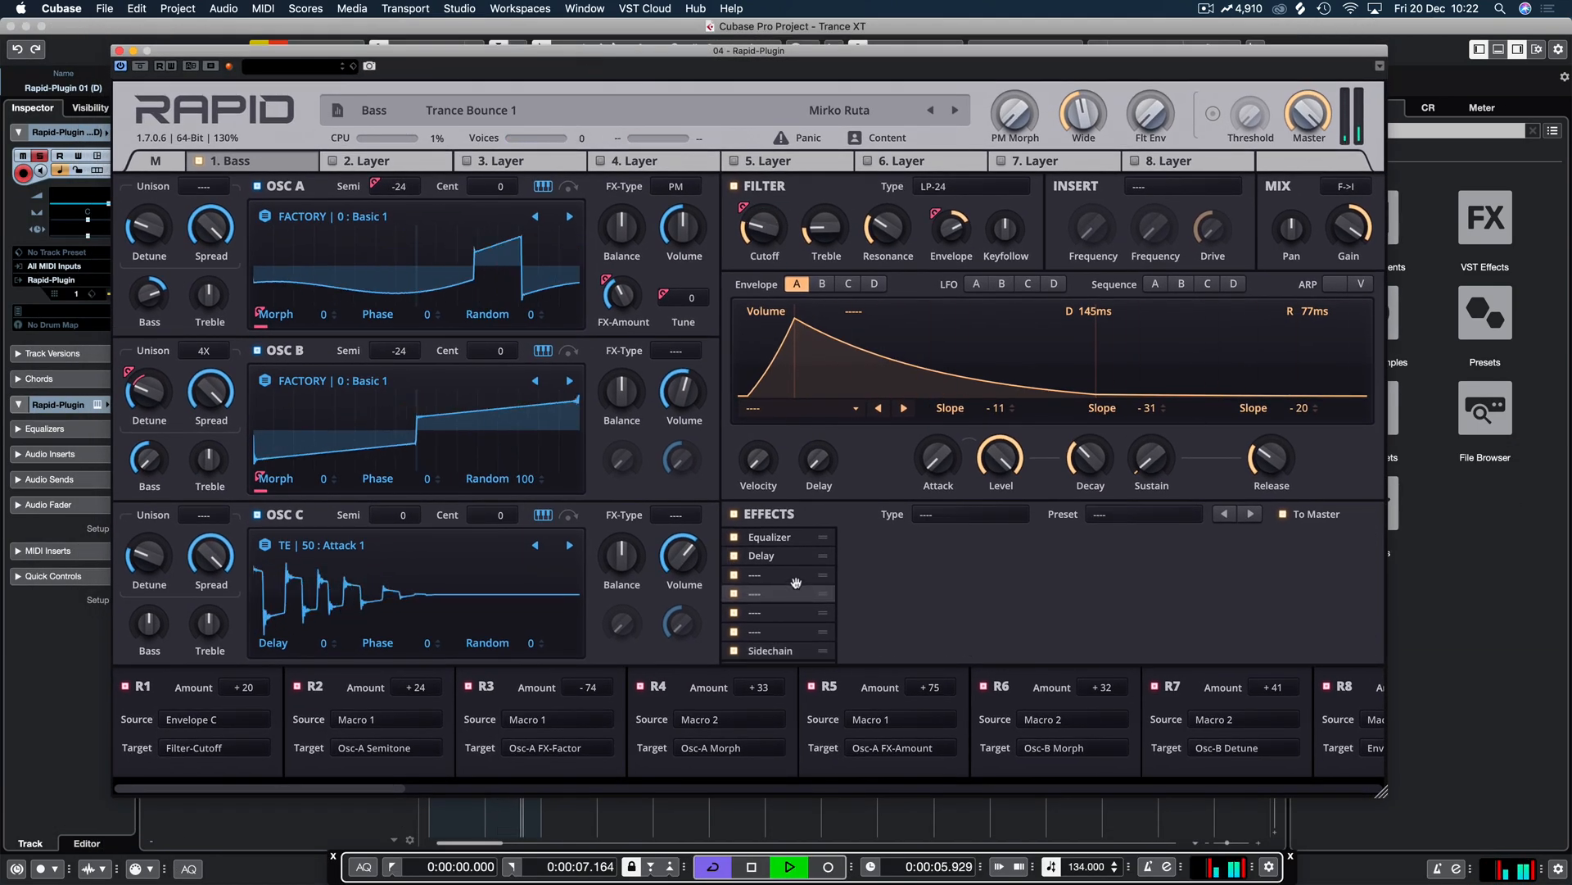
left_click(999, 514)
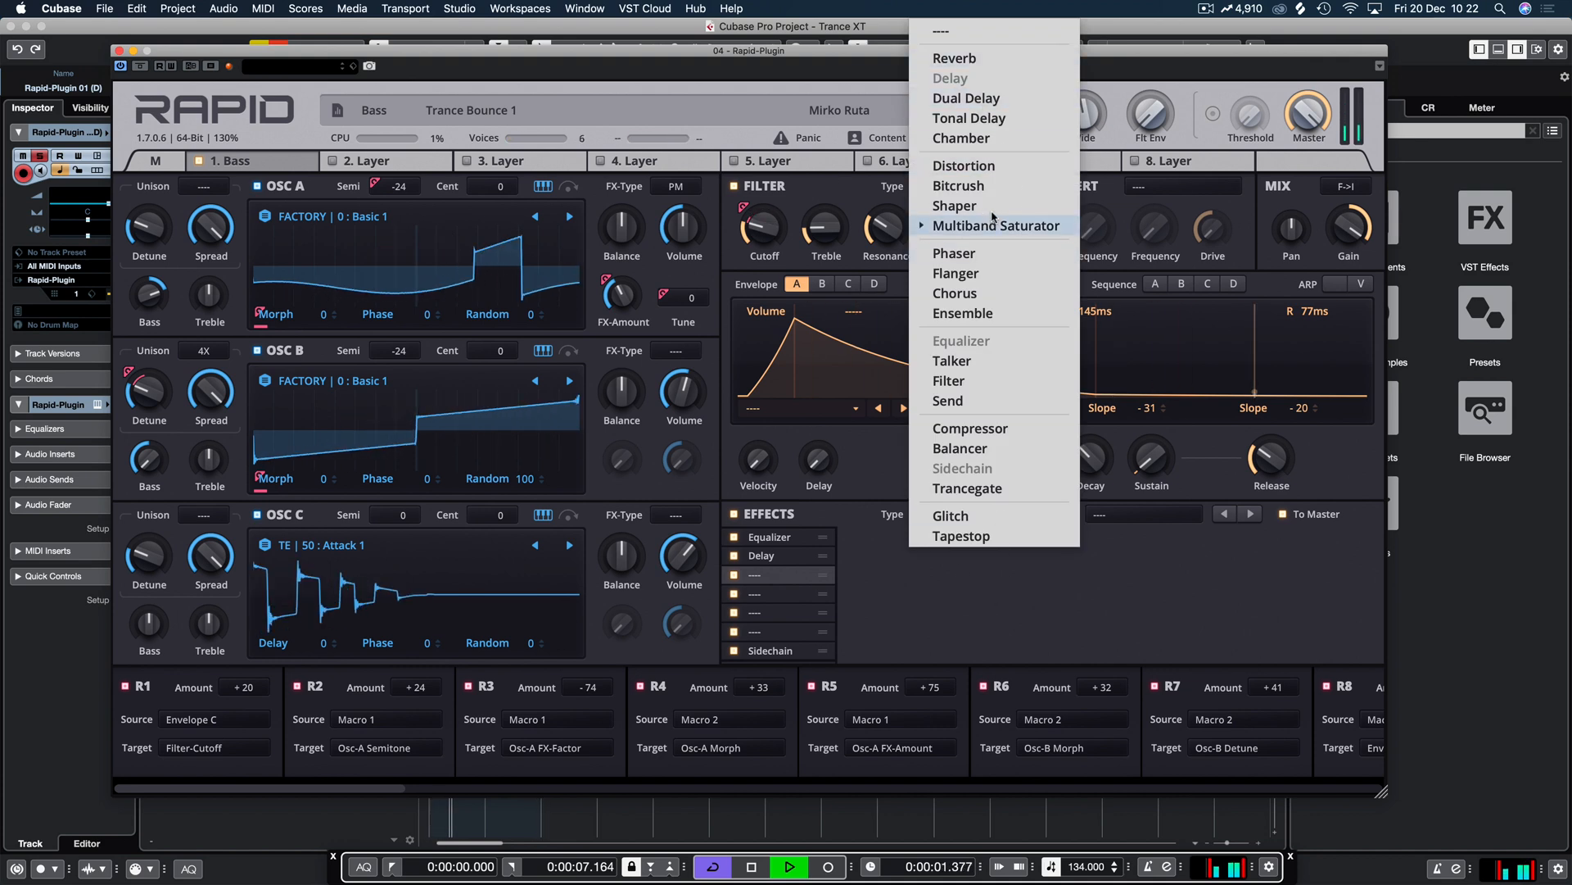
left_click(994, 169)
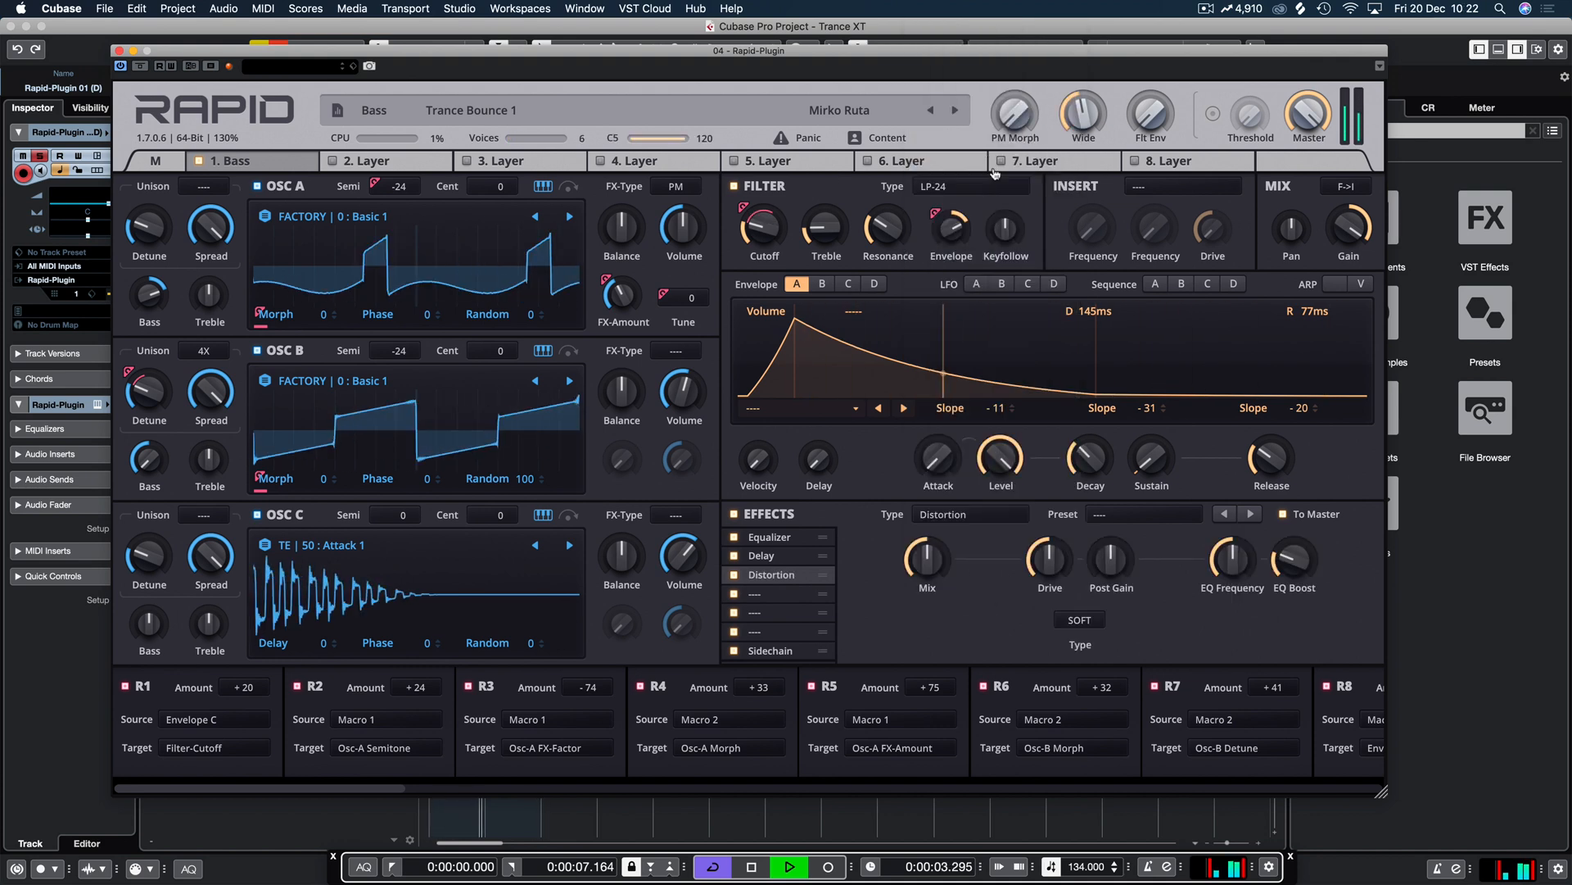
left_click(1144, 513)
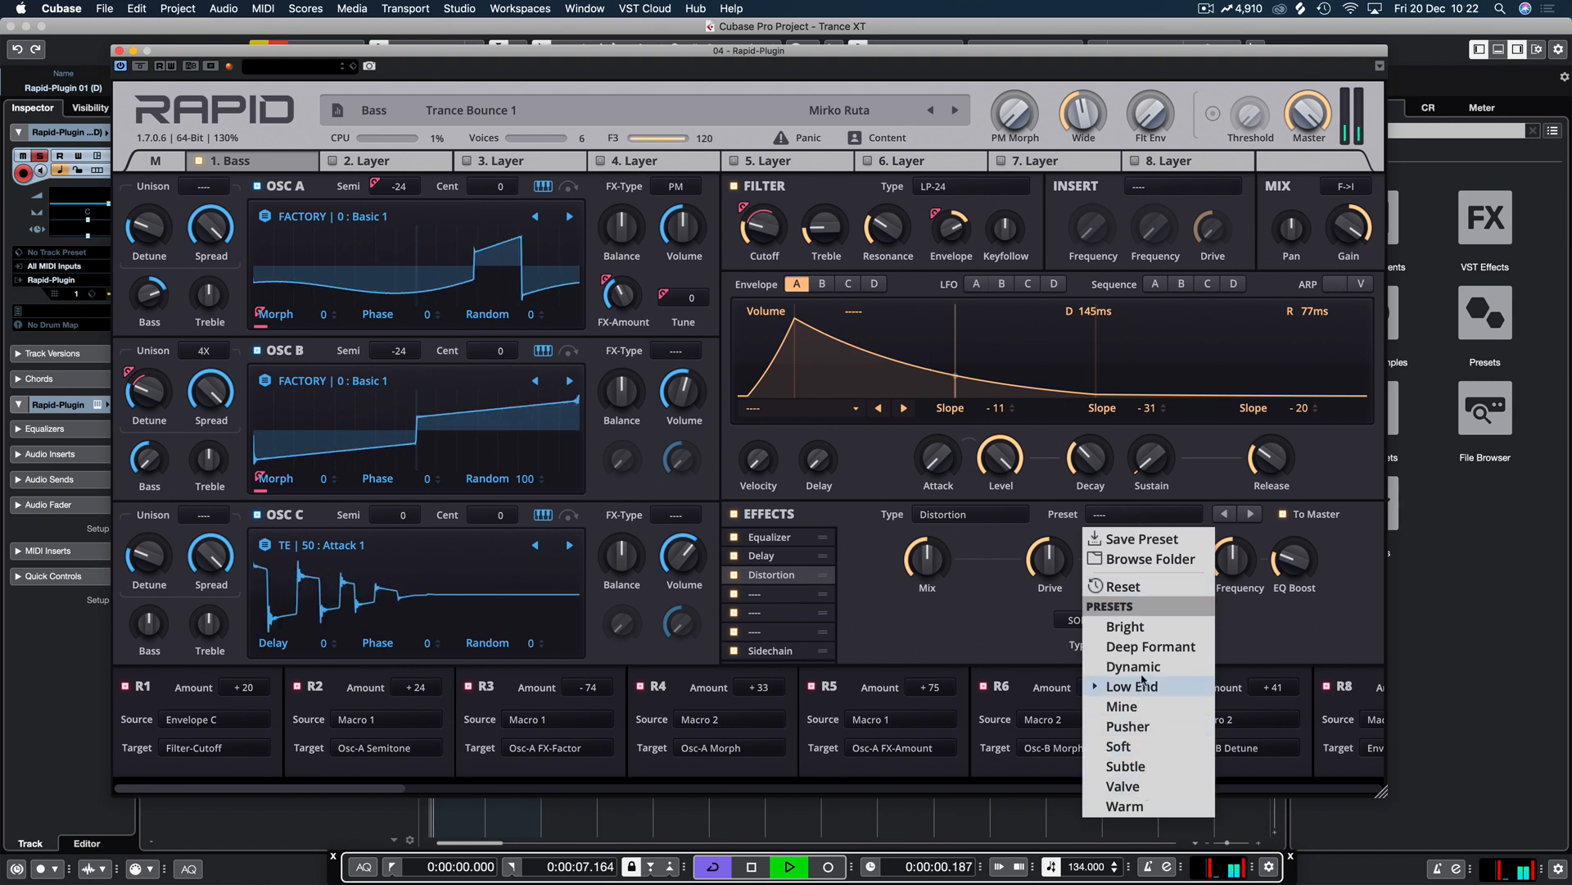
left_click(1142, 626)
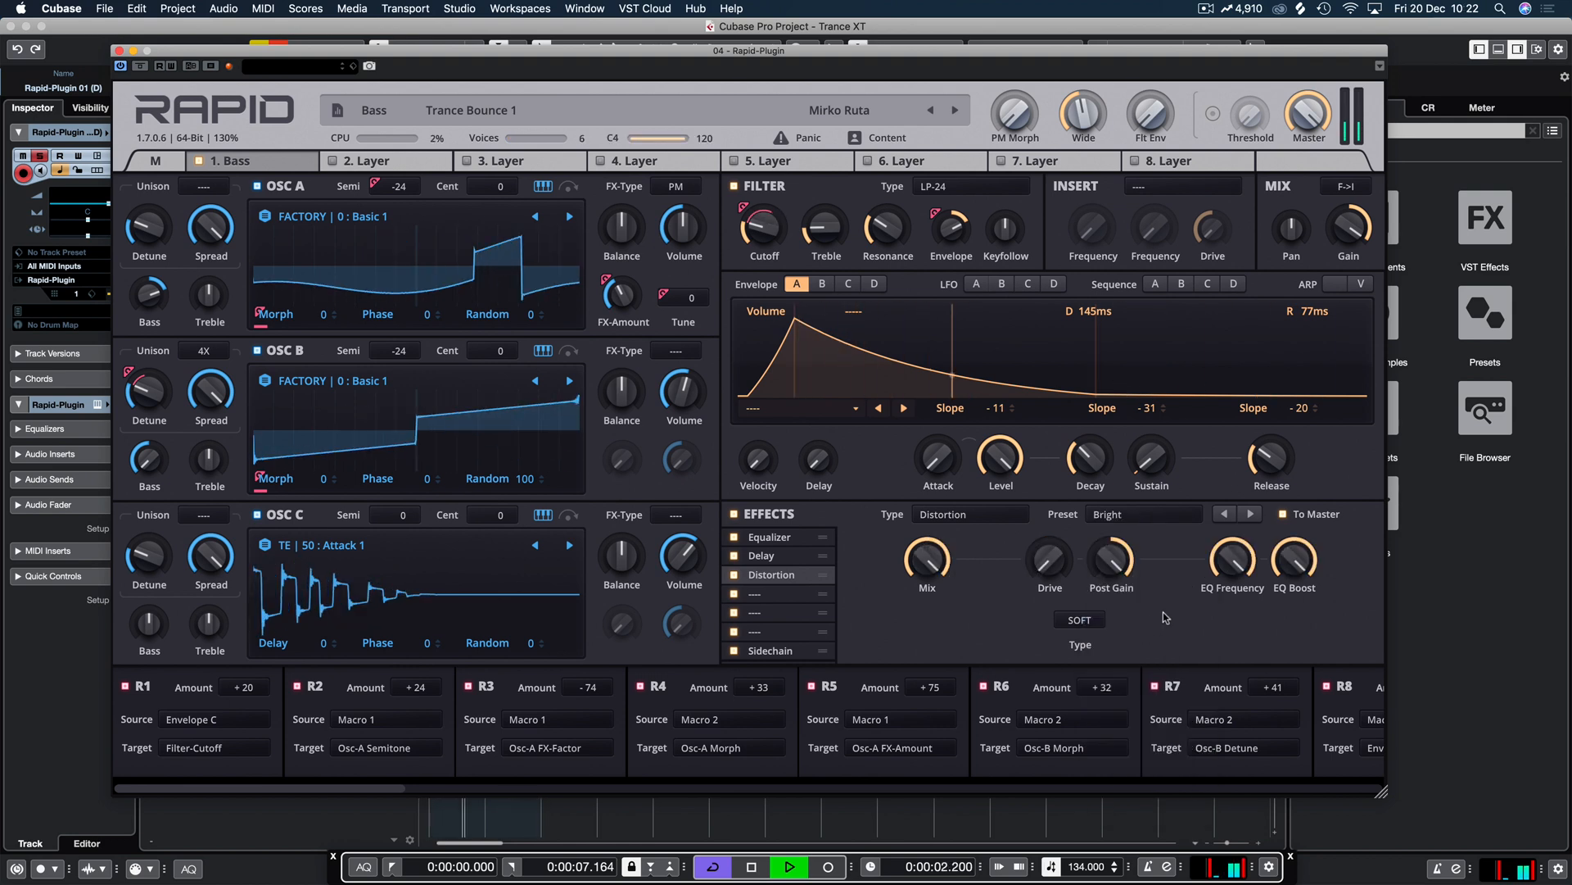
left_click_drag(1236, 573, 1236, 554)
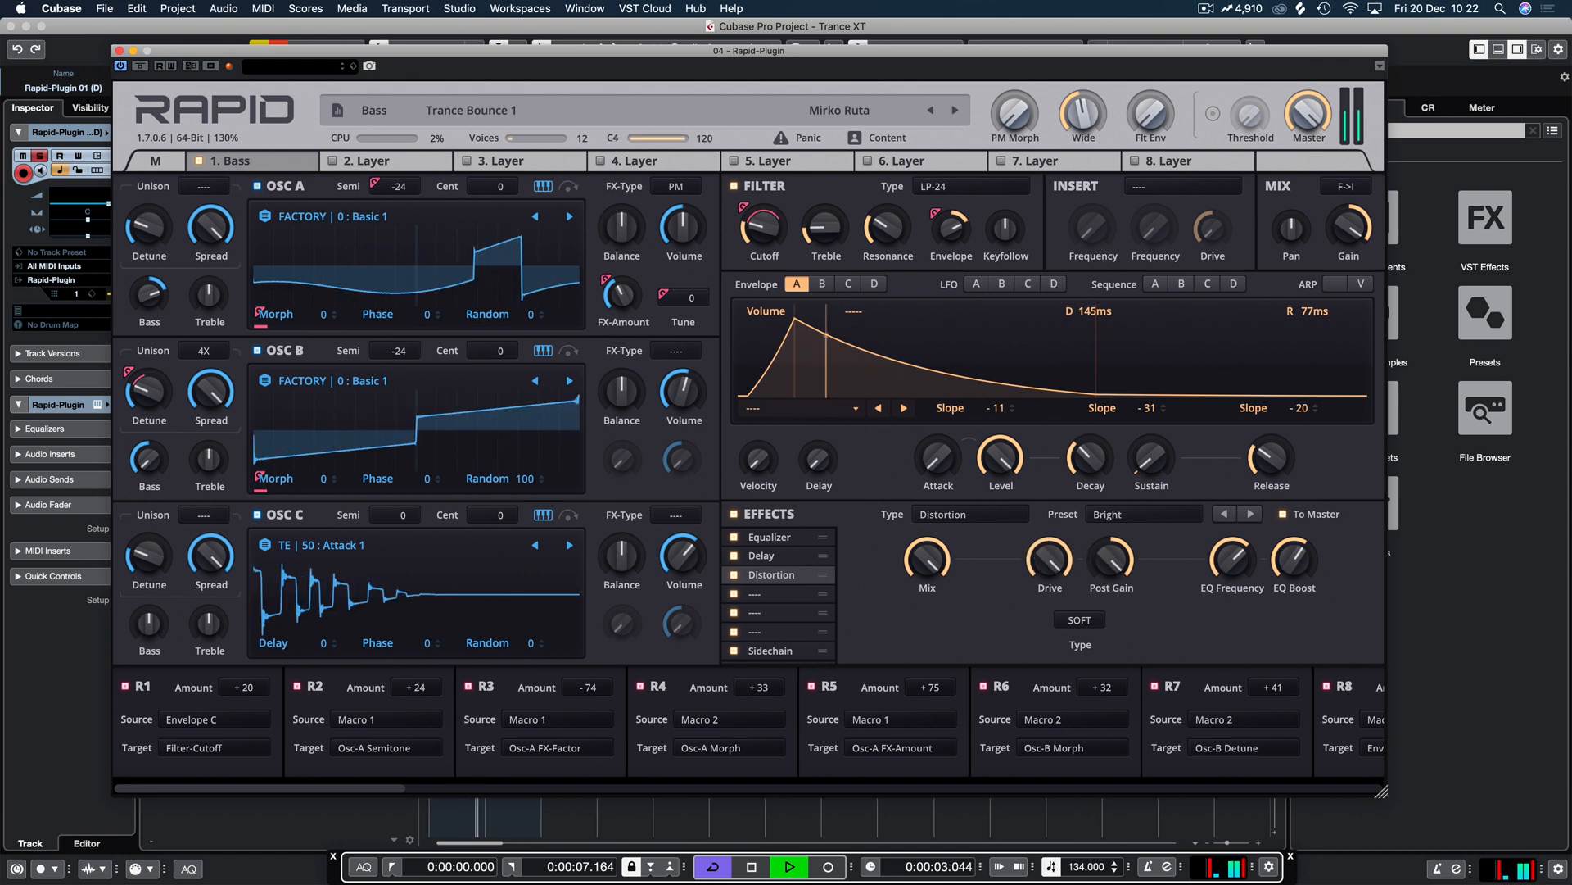
Step: Turn down the Drive of the bass patch's distortion effect and stop playback
left_click_drag(1049, 560, 1051, 603)
key("space")
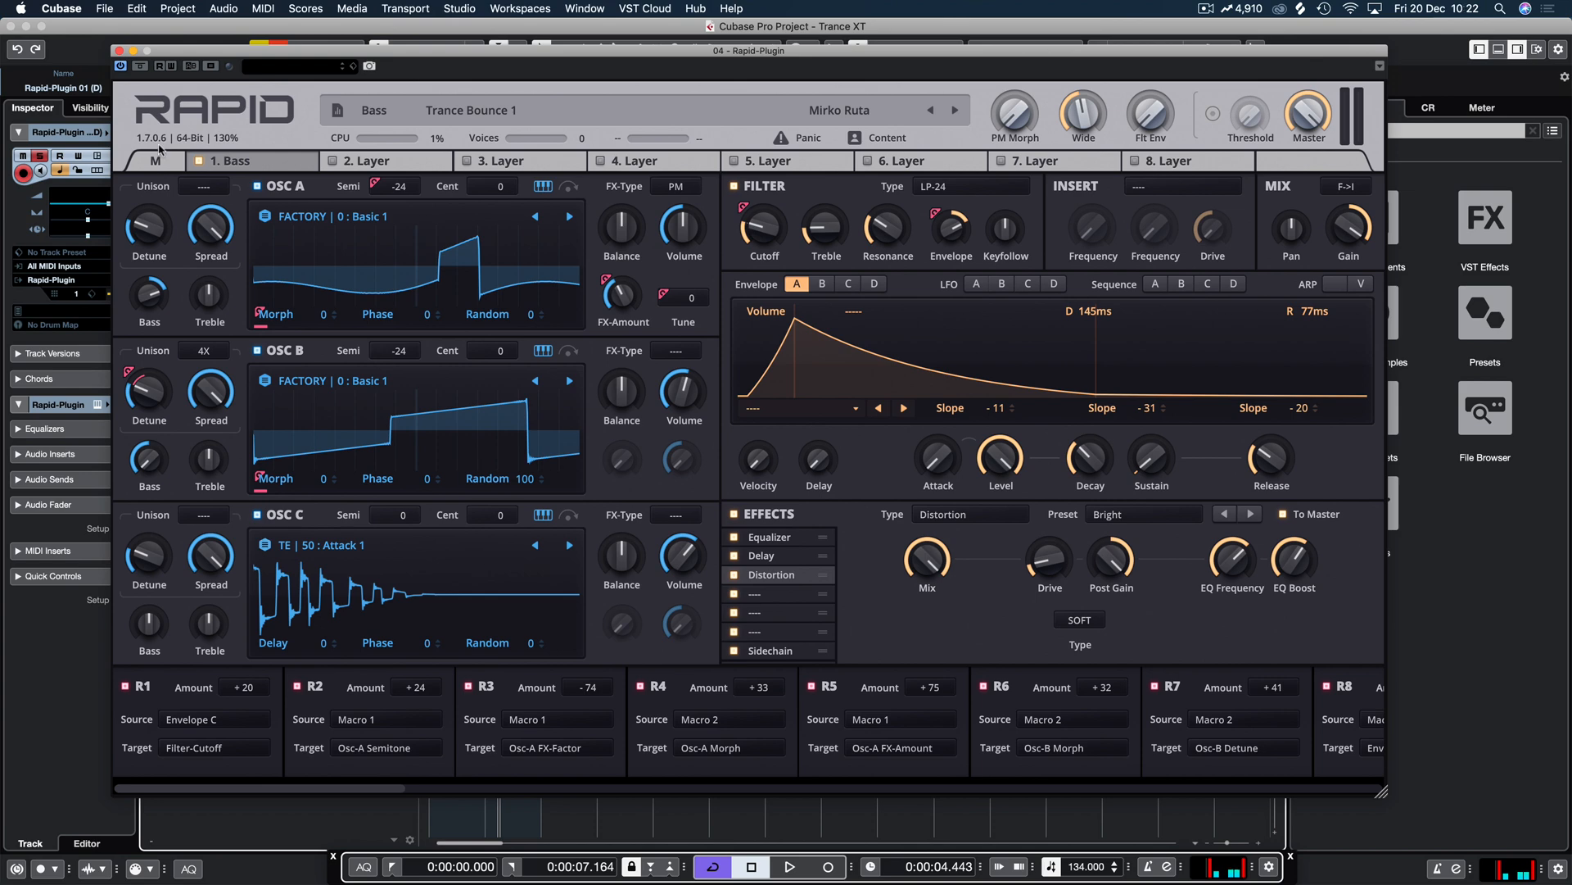
Step: Shorten the project's loop range to the first bar, keeping the synth window out of the ruler's way
left_click_drag(223, 56, 412, 154)
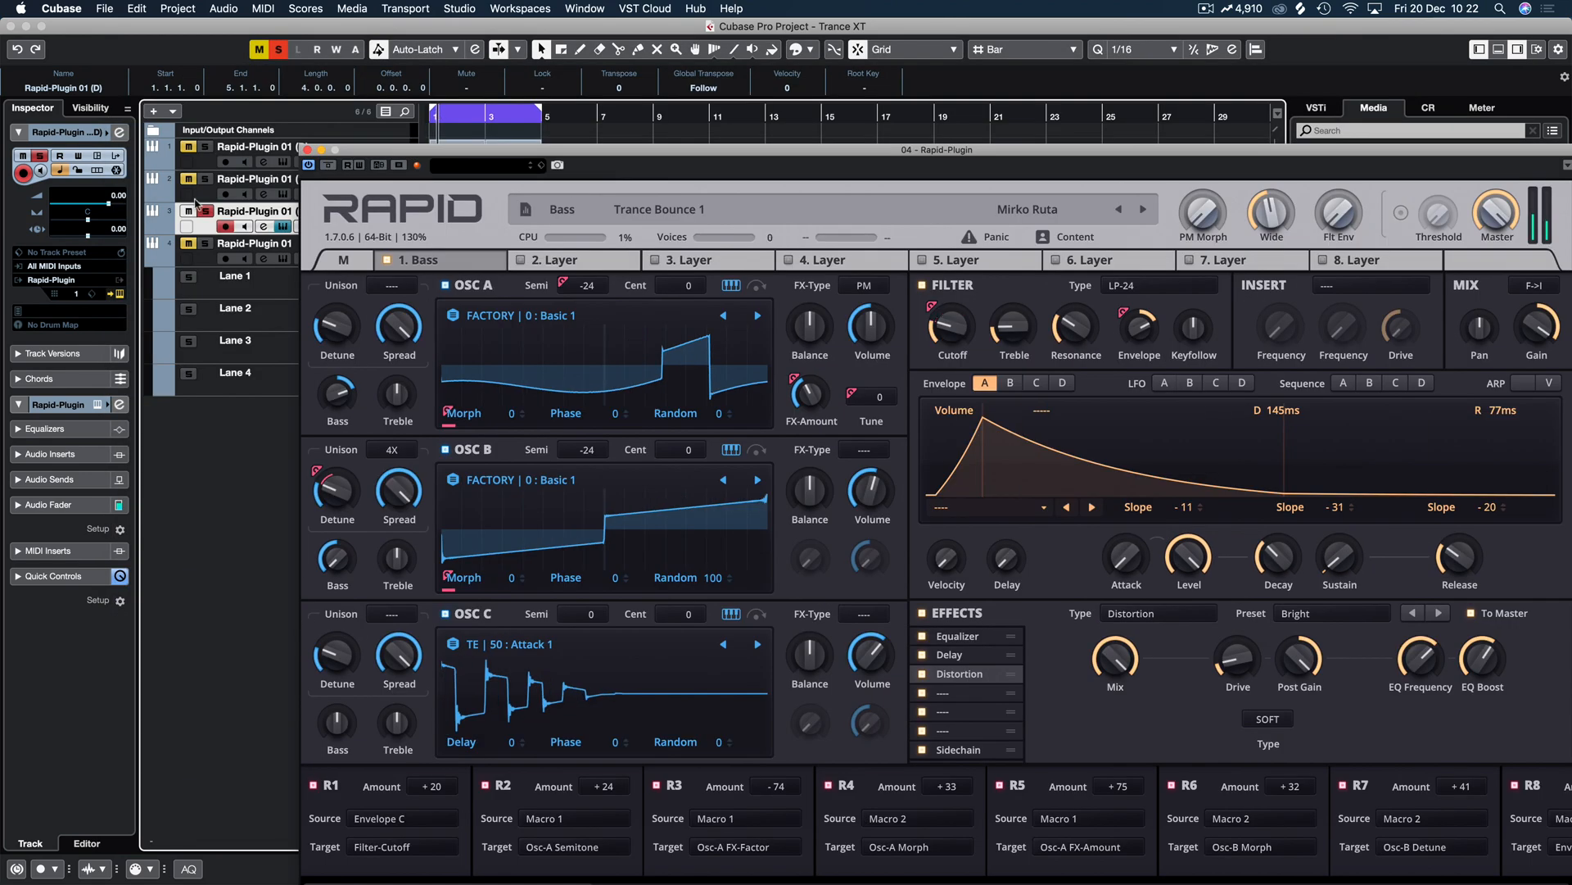
left_click(455, 117, "alt")
left_click_drag(509, 153, 376, 69)
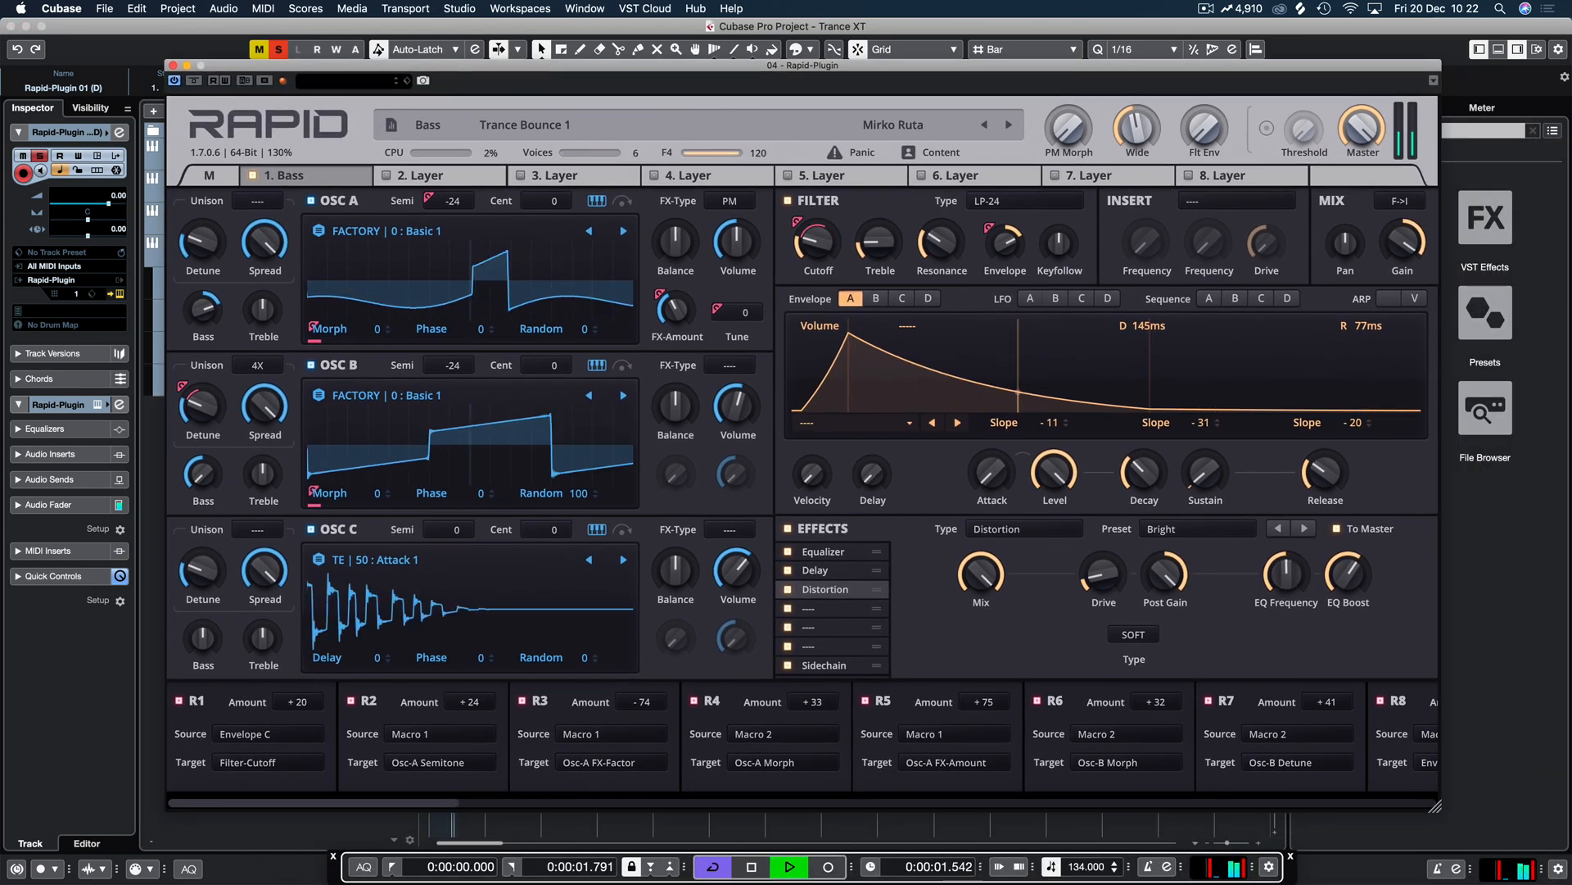
Step: Deactivate solo so the other tracks play along, and lower the distortion effect's EQ Frequency and EQ Boost
left_click(280, 49)
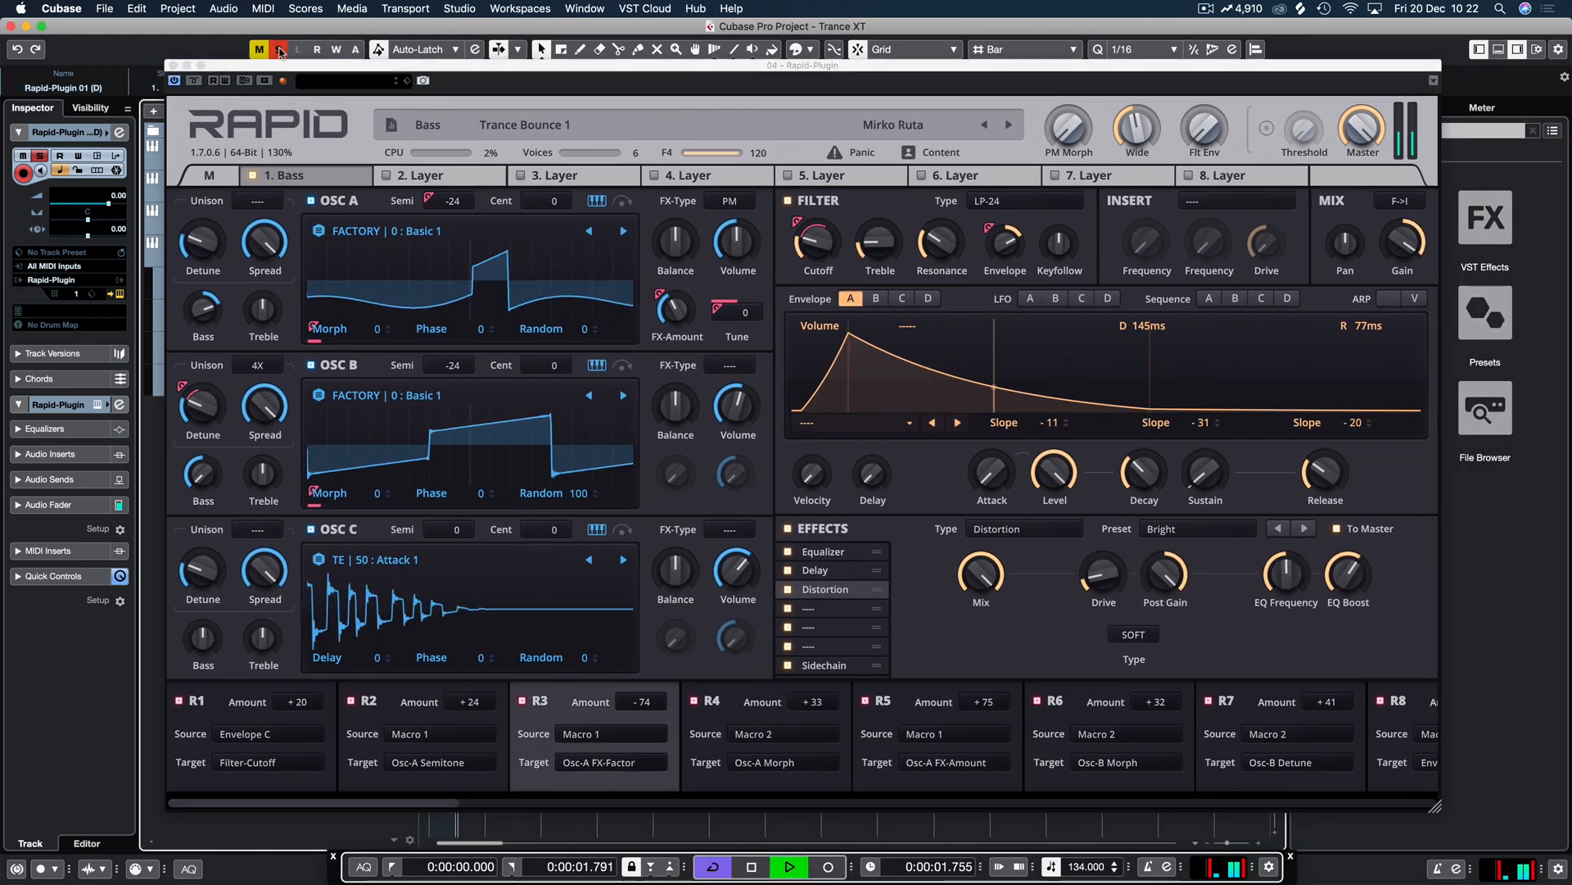
left_click_drag(1287, 576, 1287, 586)
left_click_drag(223, 88, 408, 103)
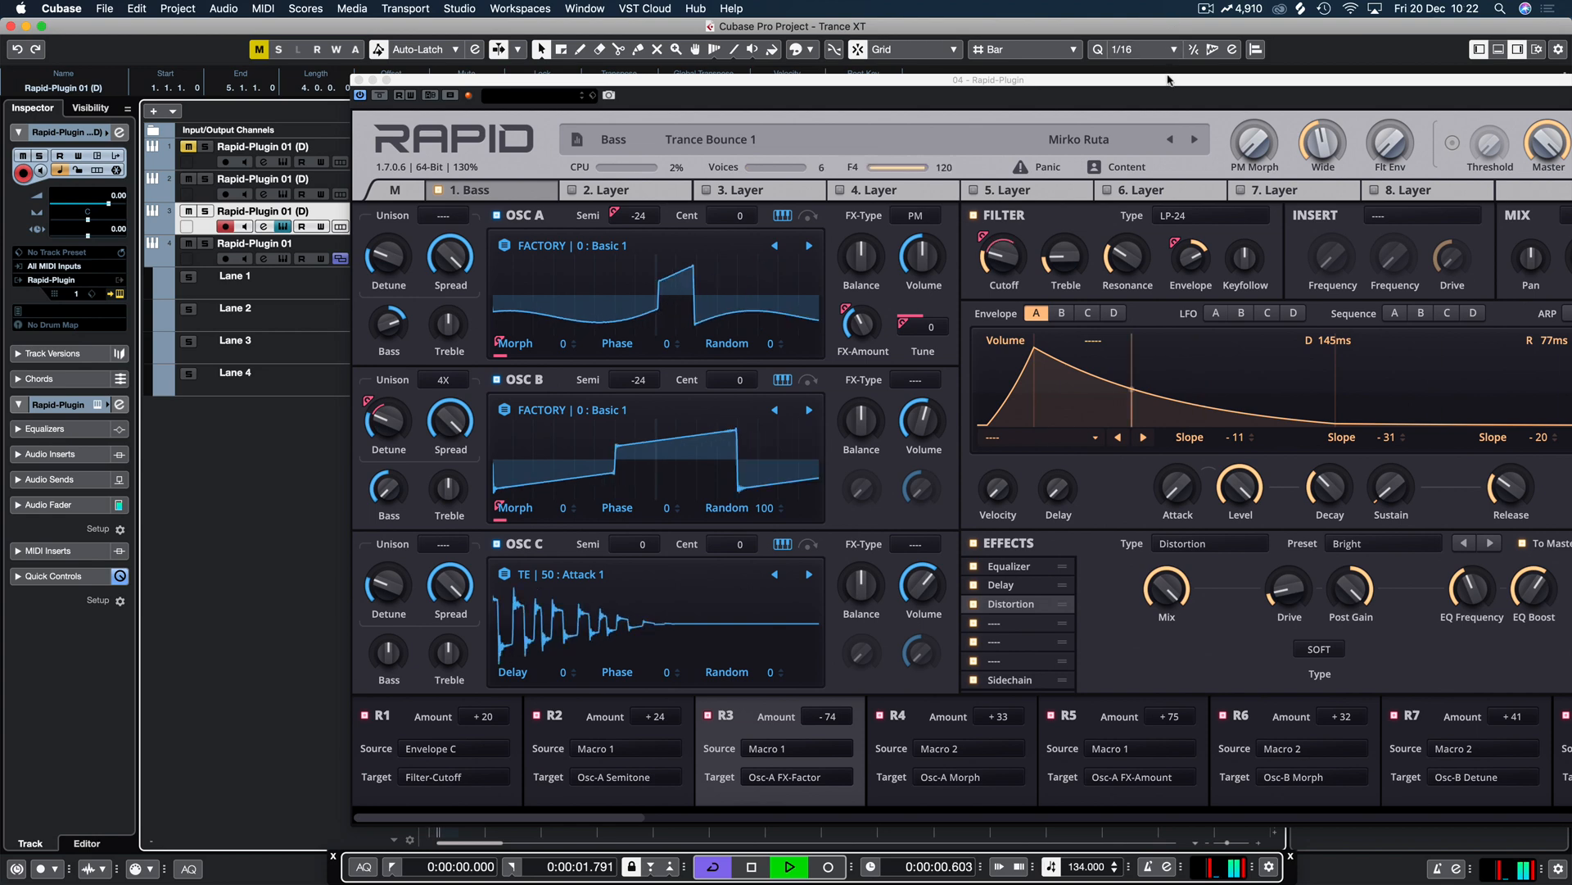
left_click_drag(1169, 80, 900, 39)
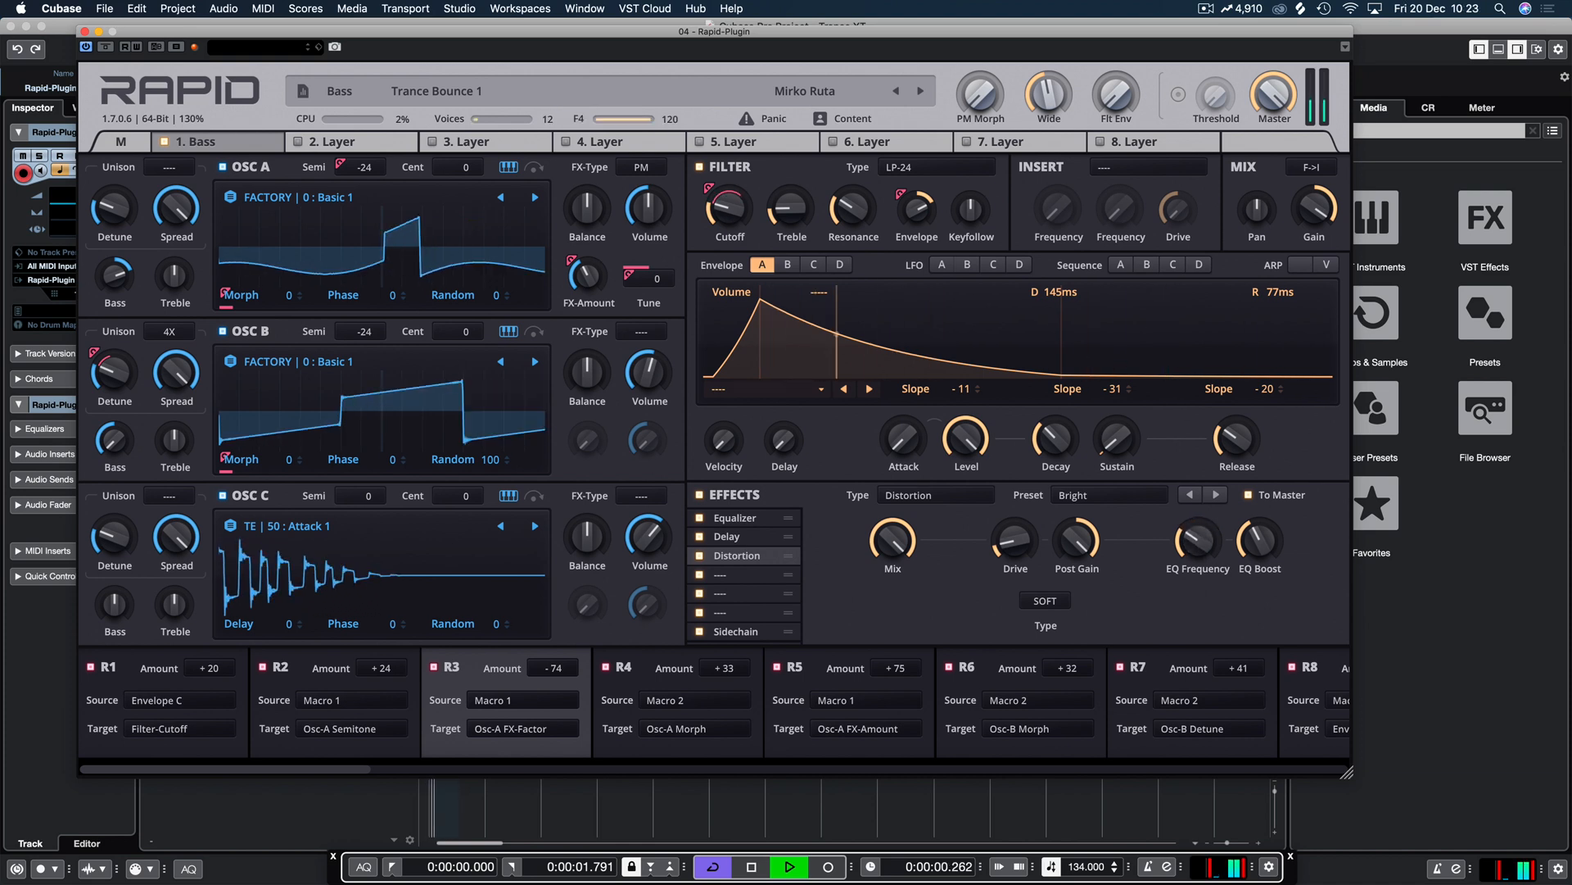
Step: Increase the Mix of the bass patch's sidechain effect, stop playback and close the synth window
left_click(793, 631)
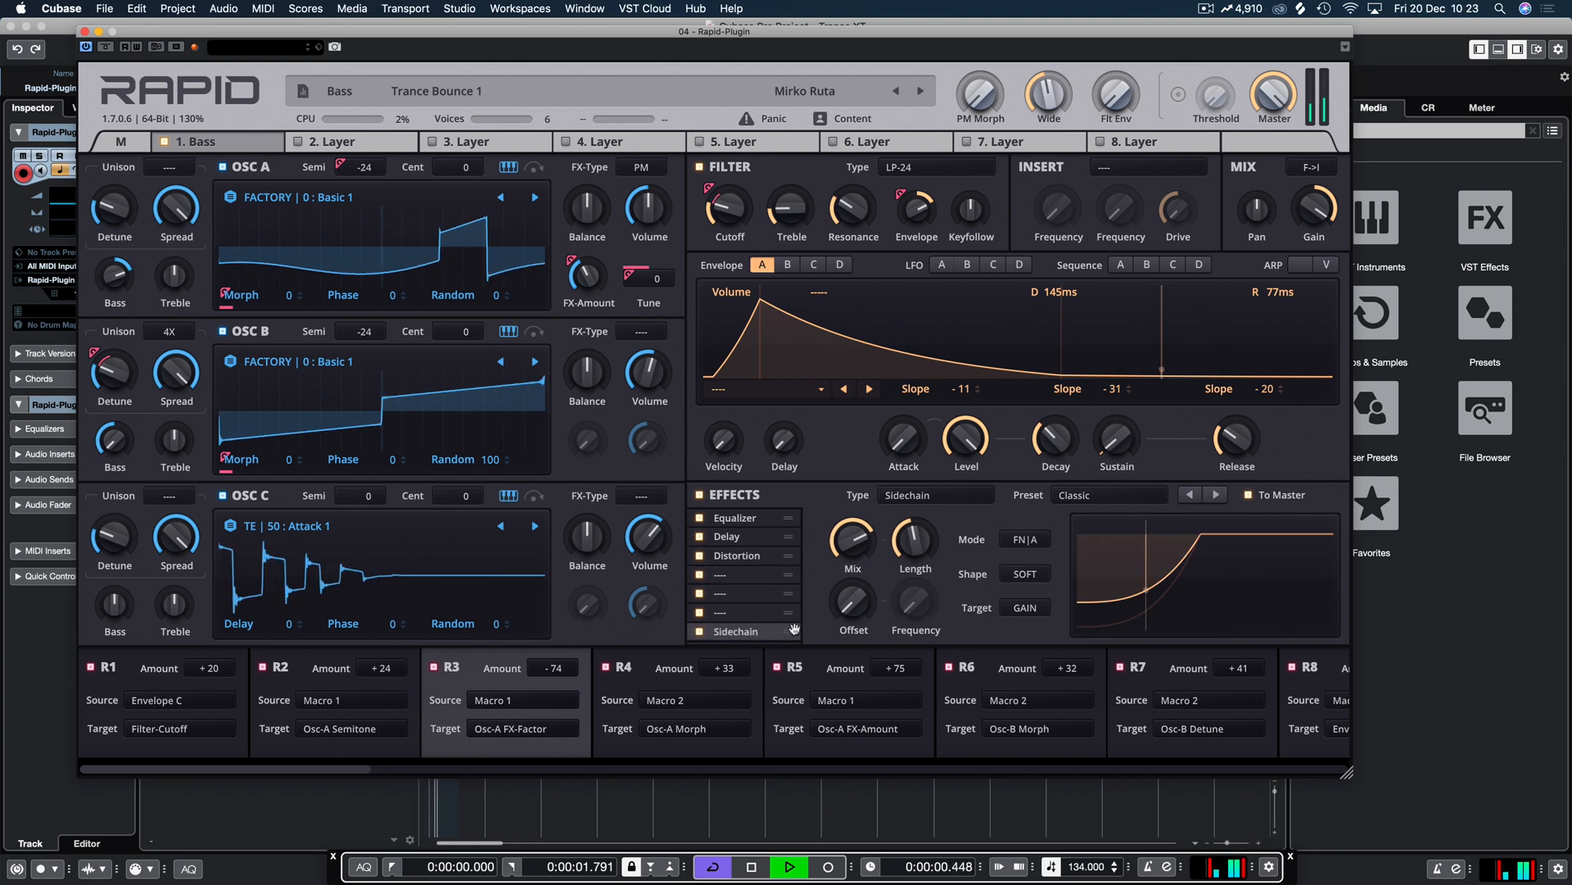
key("space")
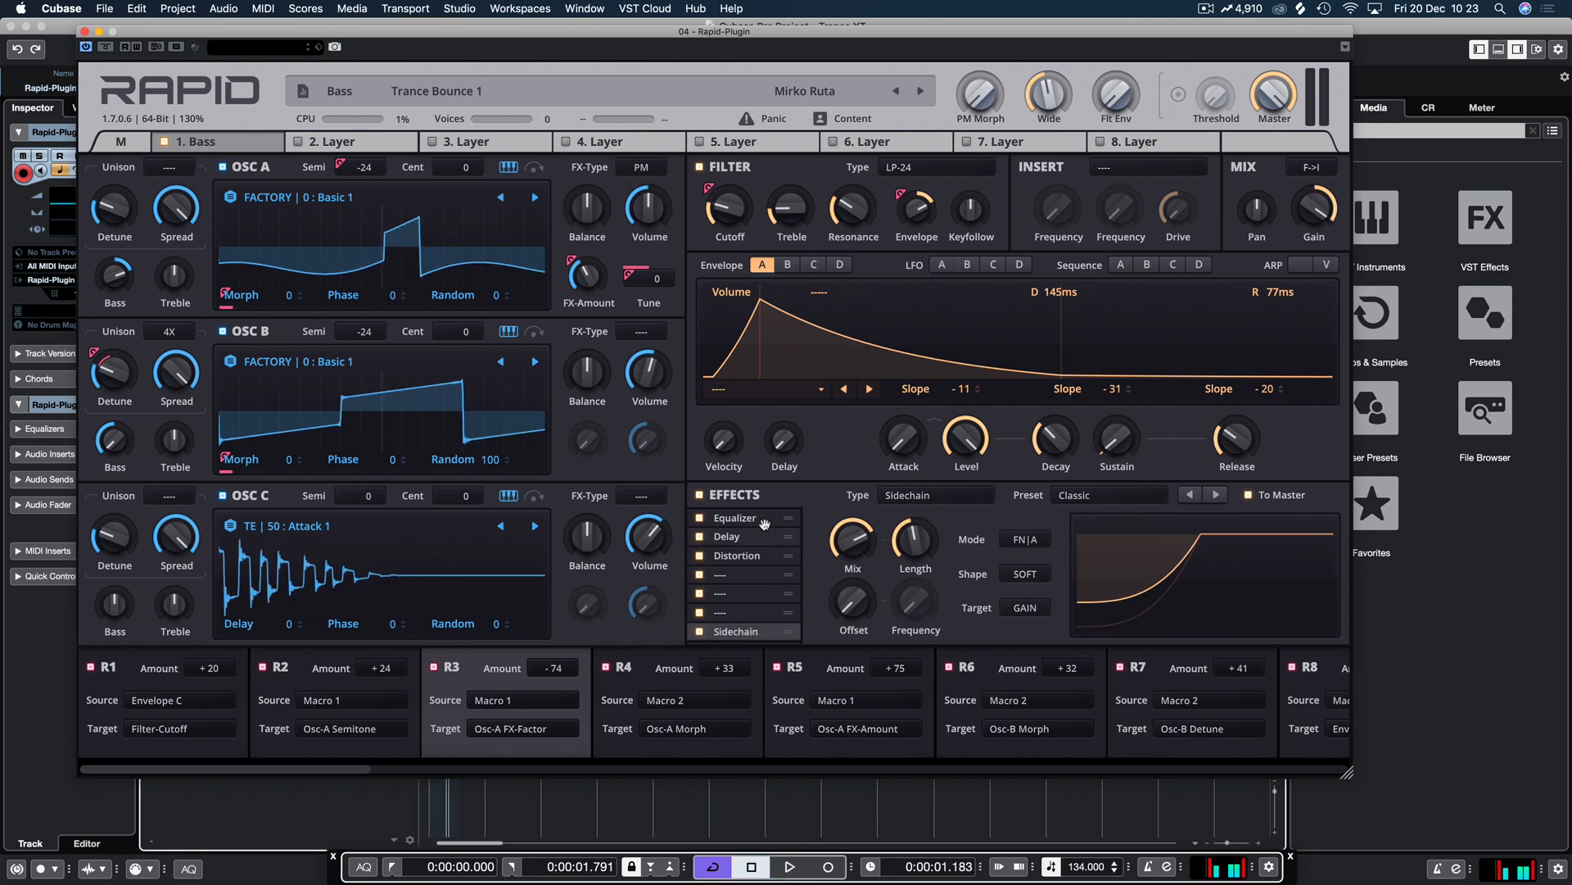
left_click(746, 556)
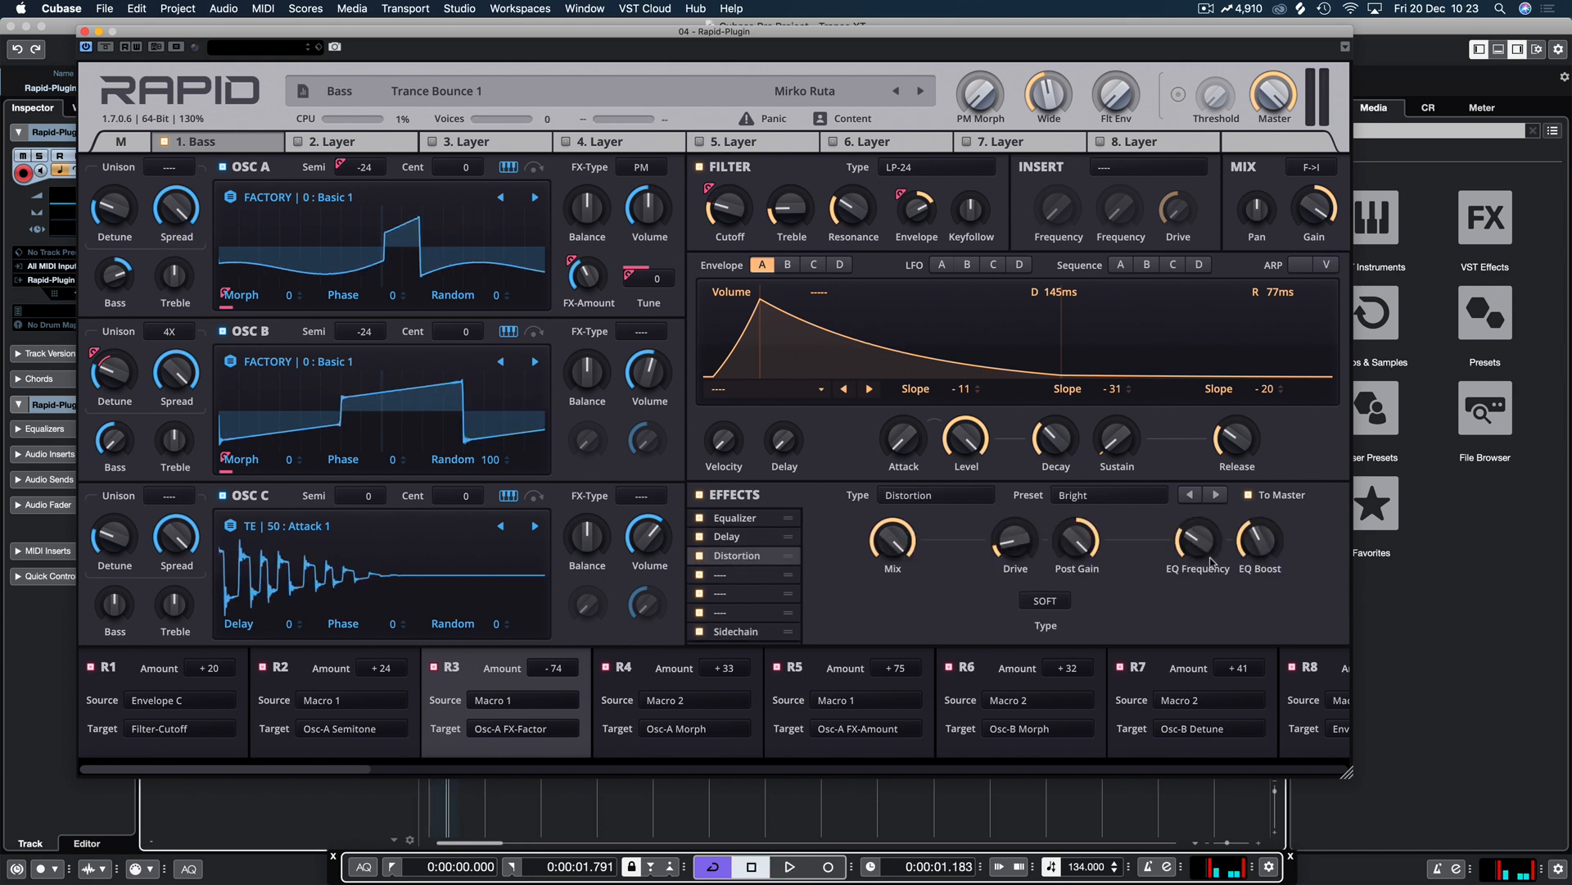
left_click(737, 632)
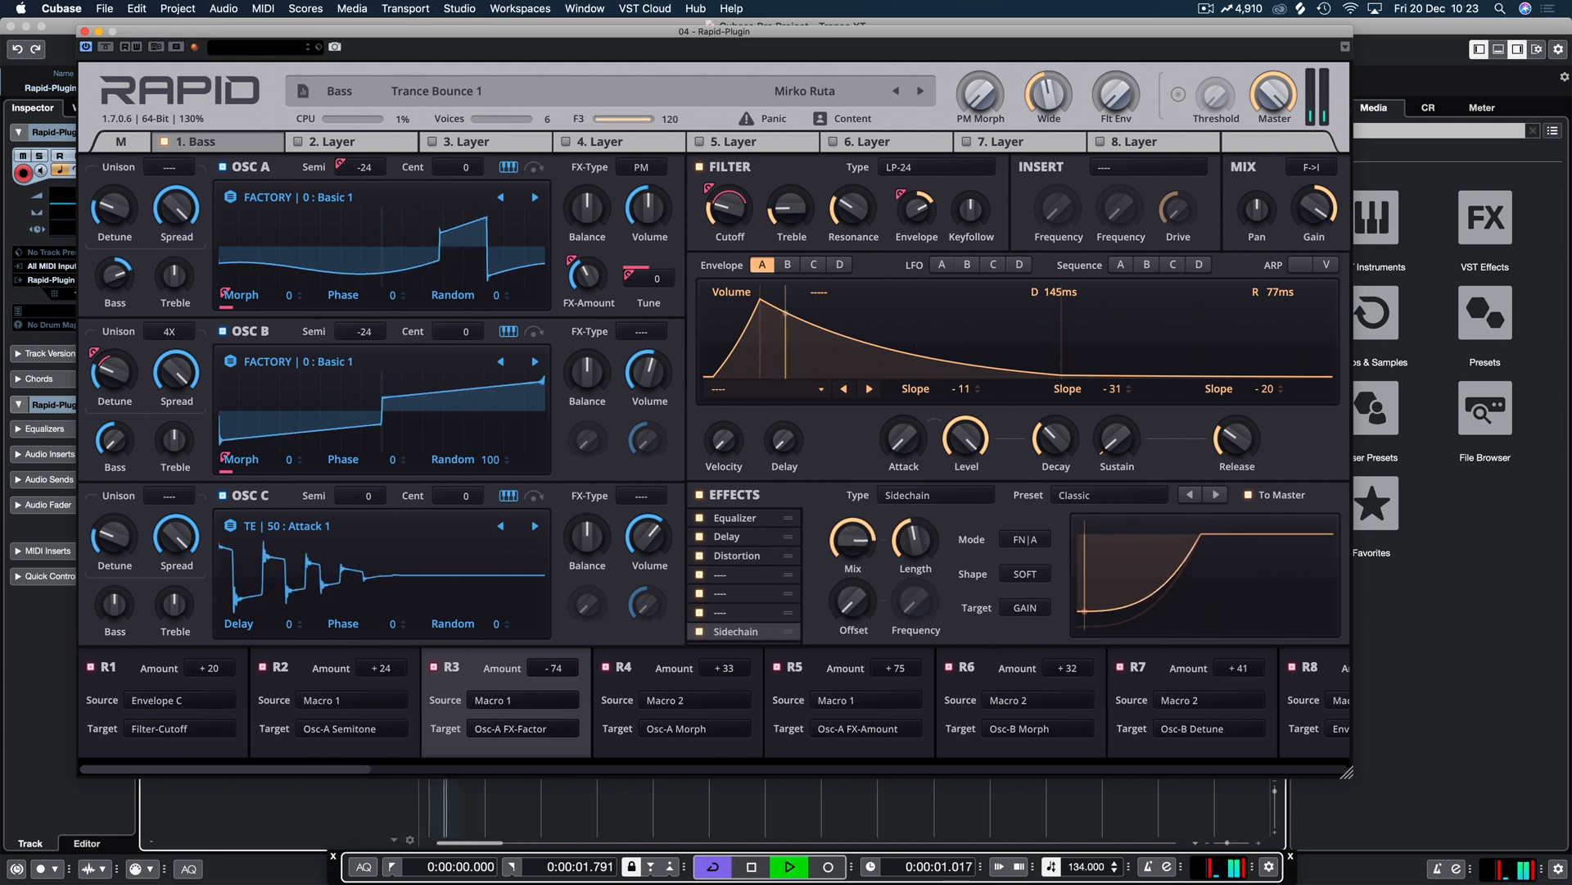
key("space")
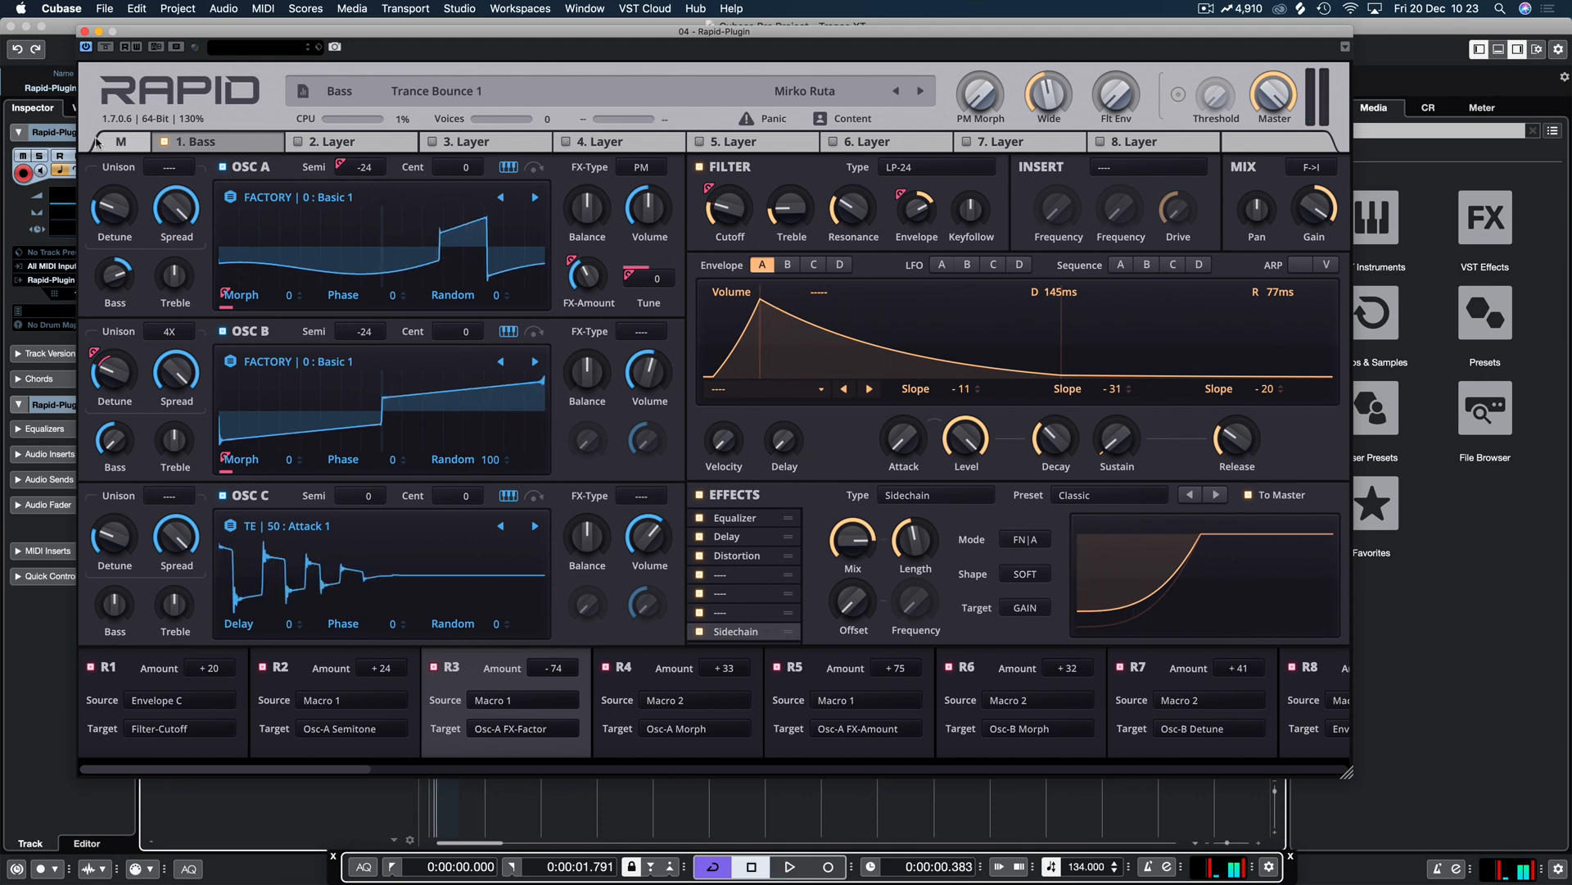
left_click(86, 31)
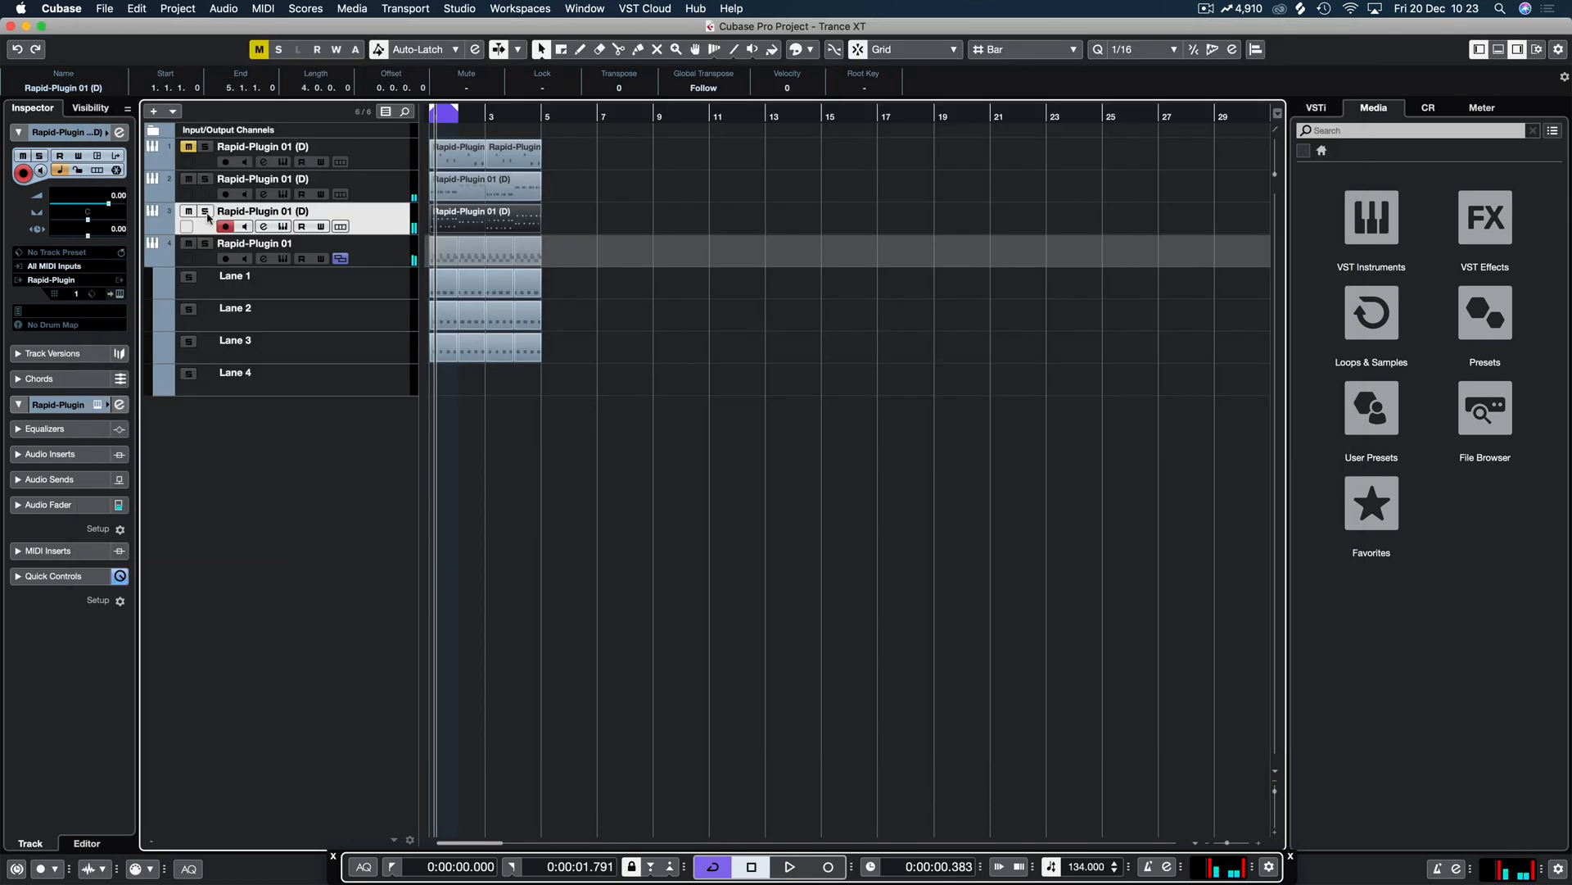
Step: Solo the third Rapid track during playback and shorten all notes of its MIDI part to 75 ticks
key("space")
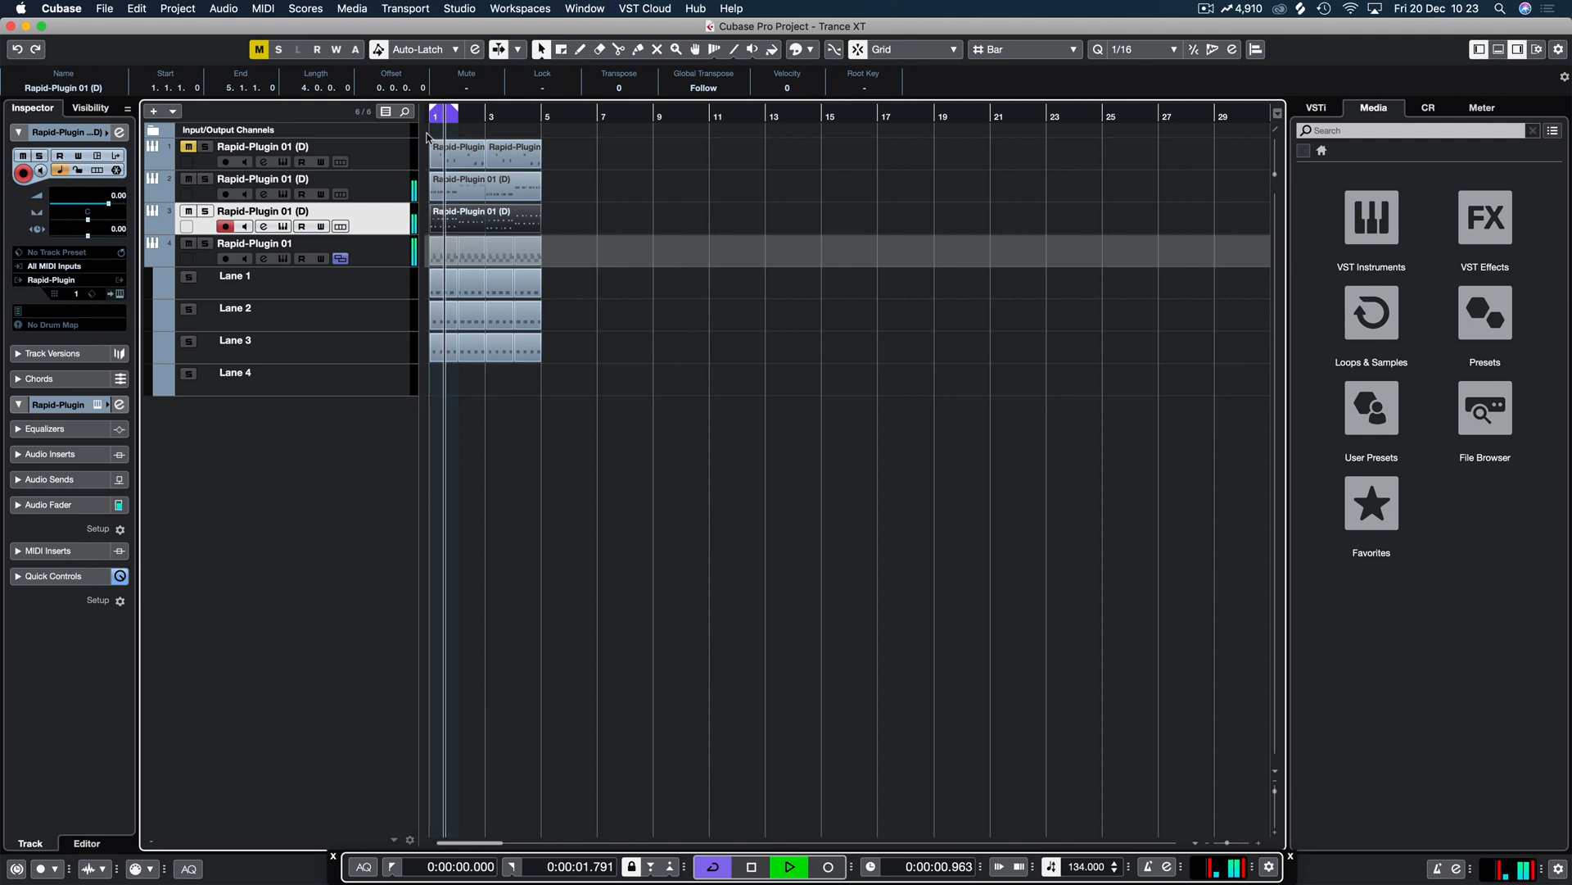
left_click(205, 210)
double_click(528, 217)
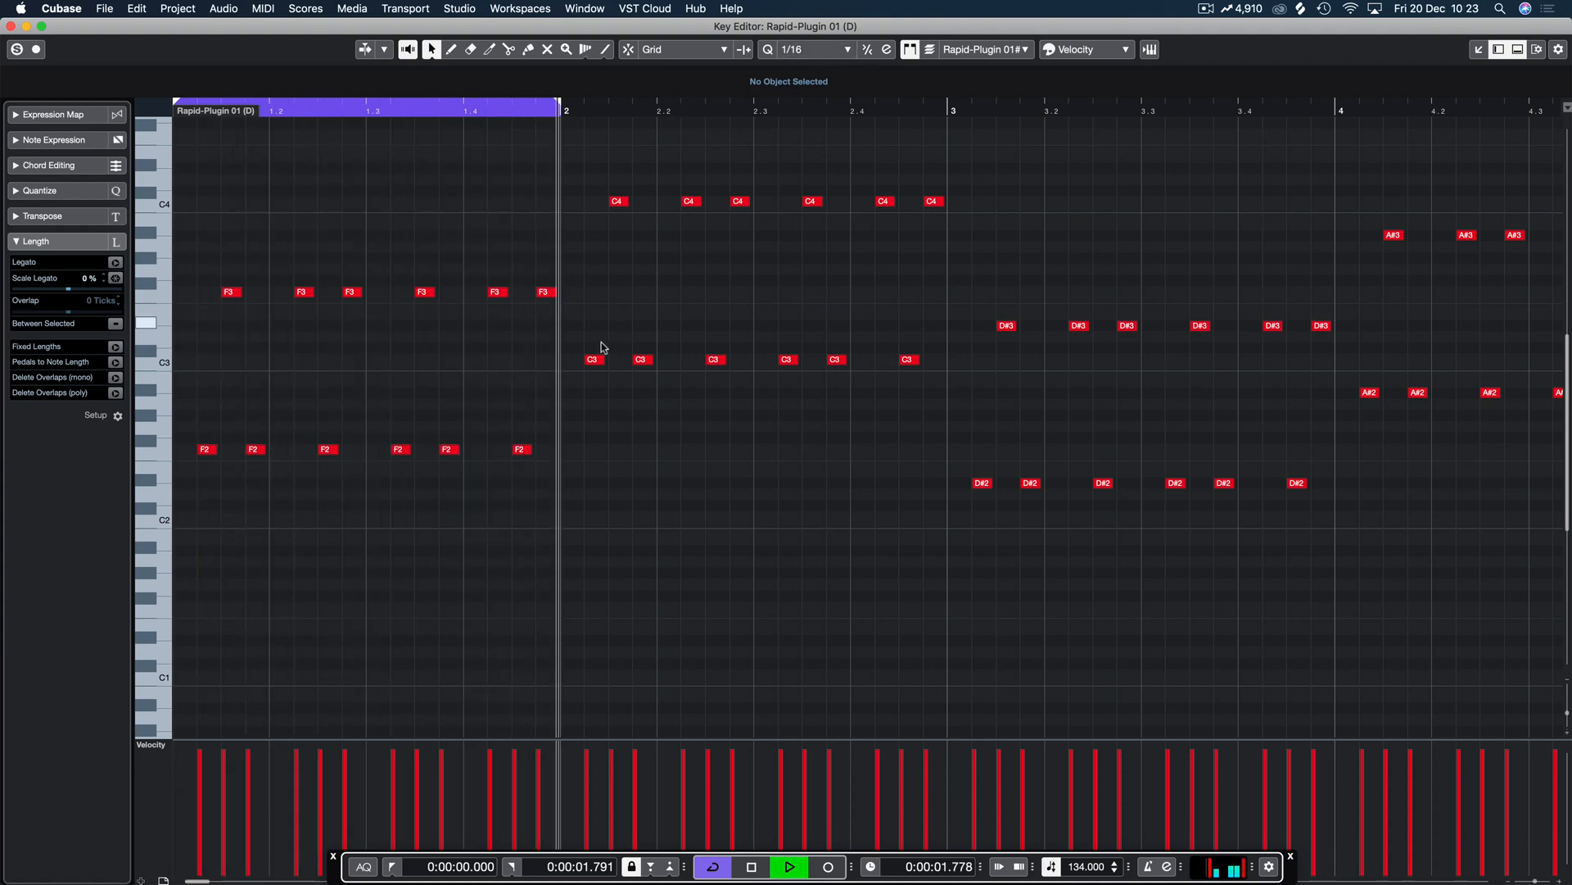
key("super+a")
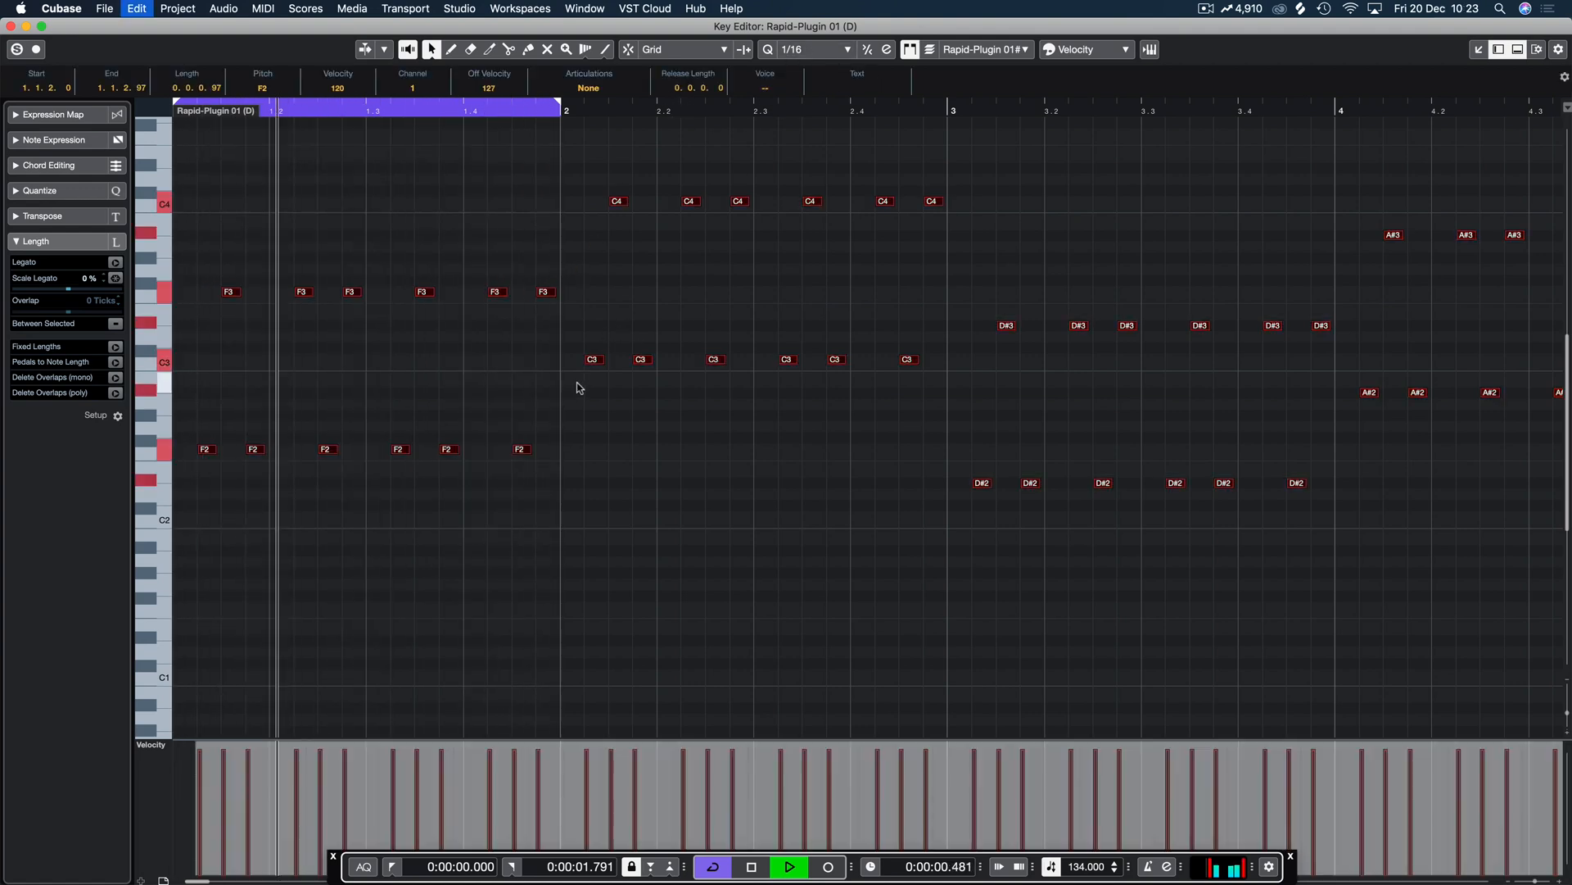
left_click_drag(558, 292, 549, 299)
left_click(567, 293)
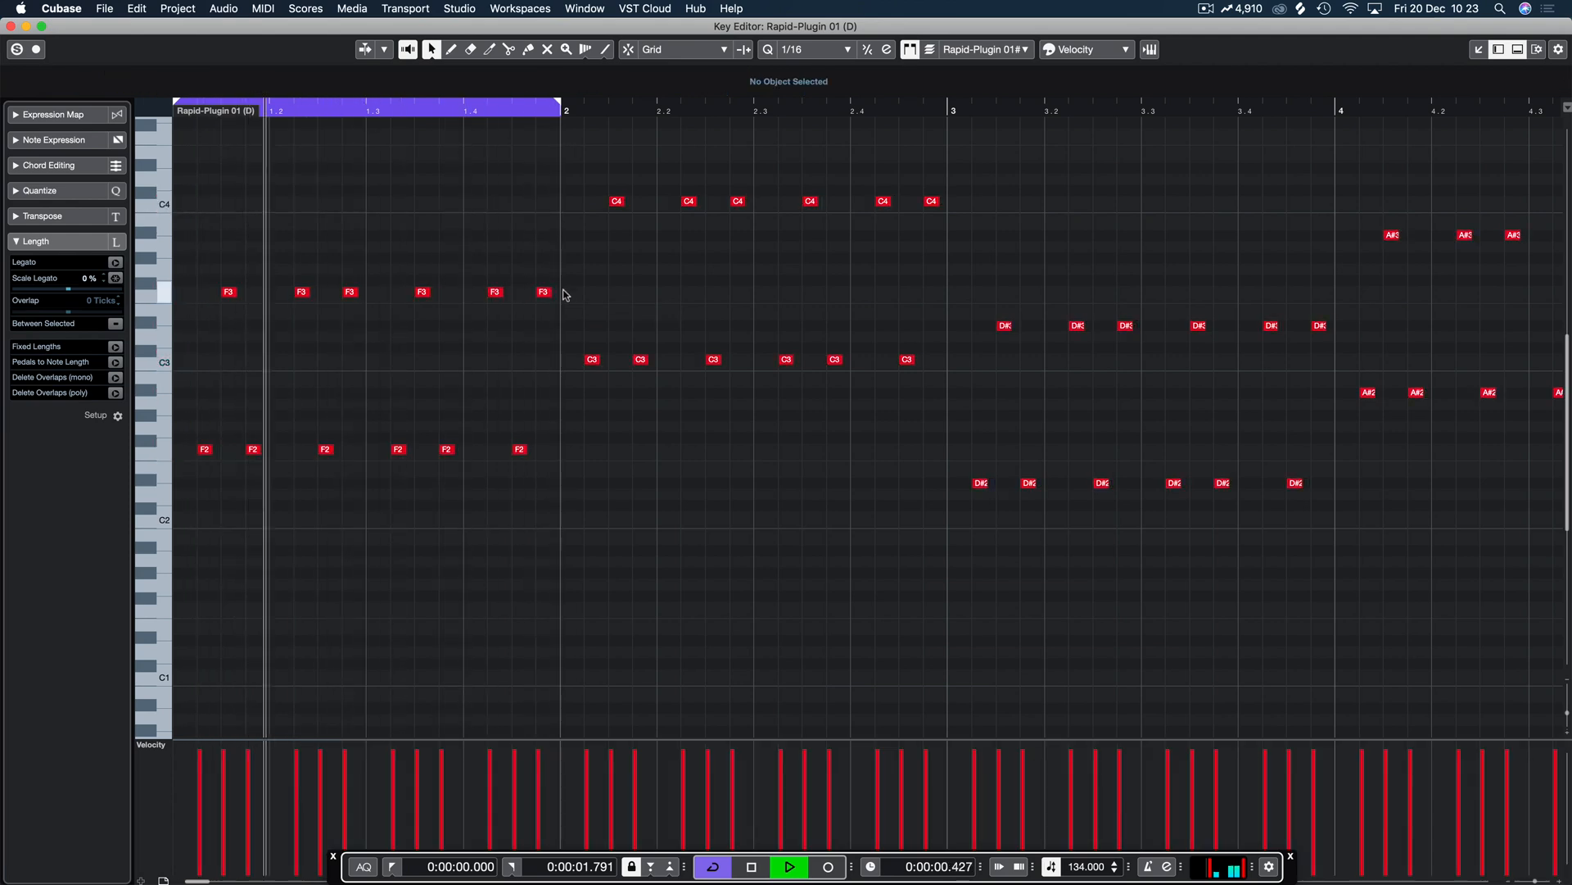
key("space")
Step: Transpose all notes of the third track's part up by octaves and audition it solo in the project window
key("super+a")
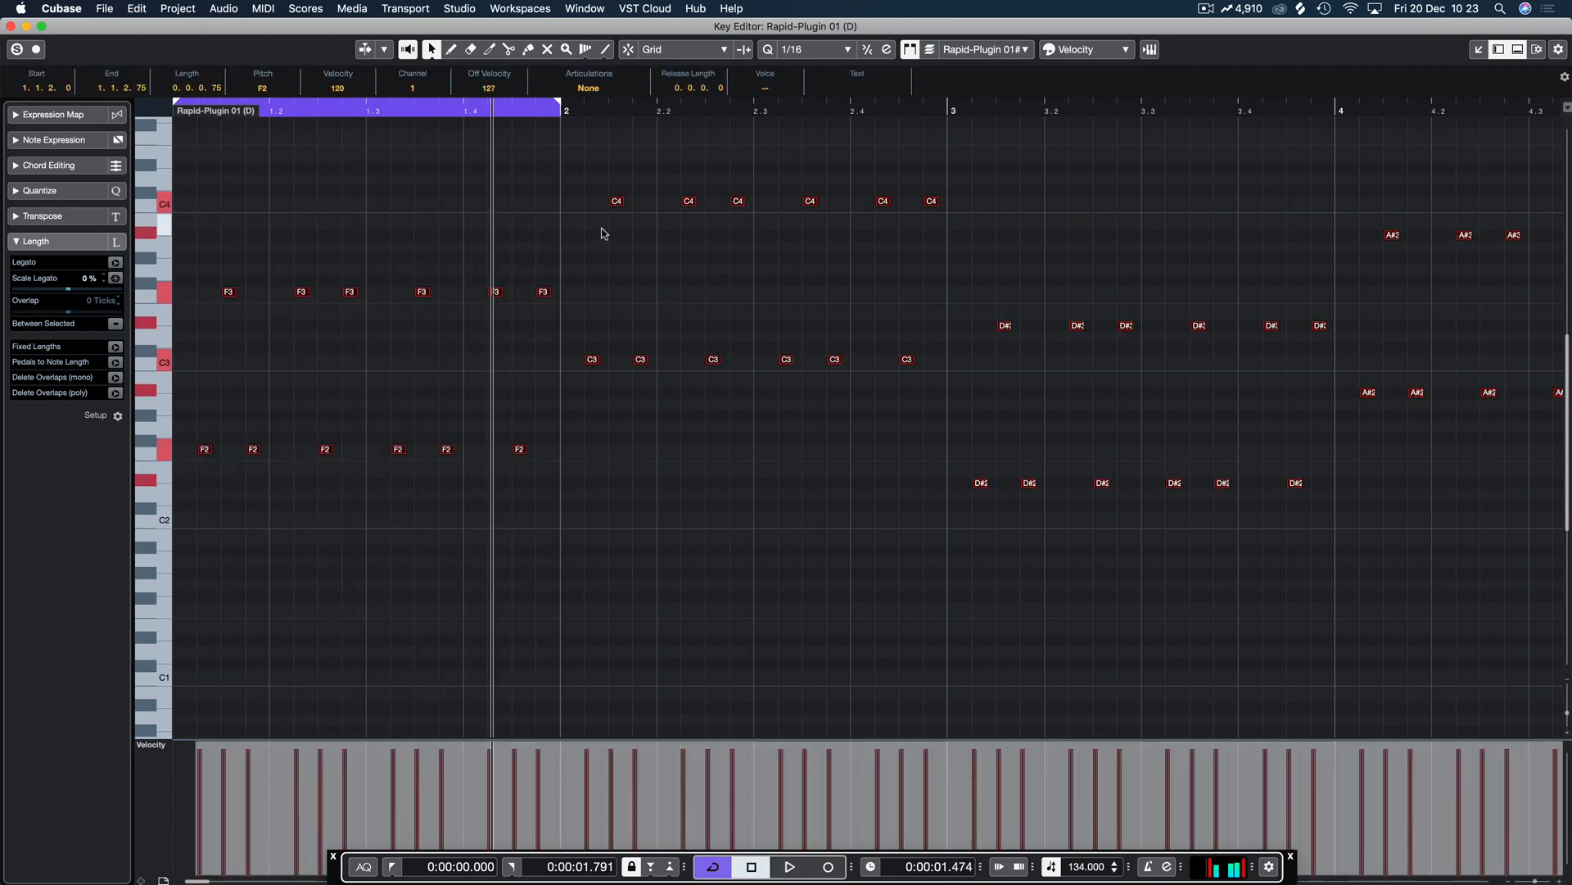
key("shift+Up")
key("space")
key("super+w")
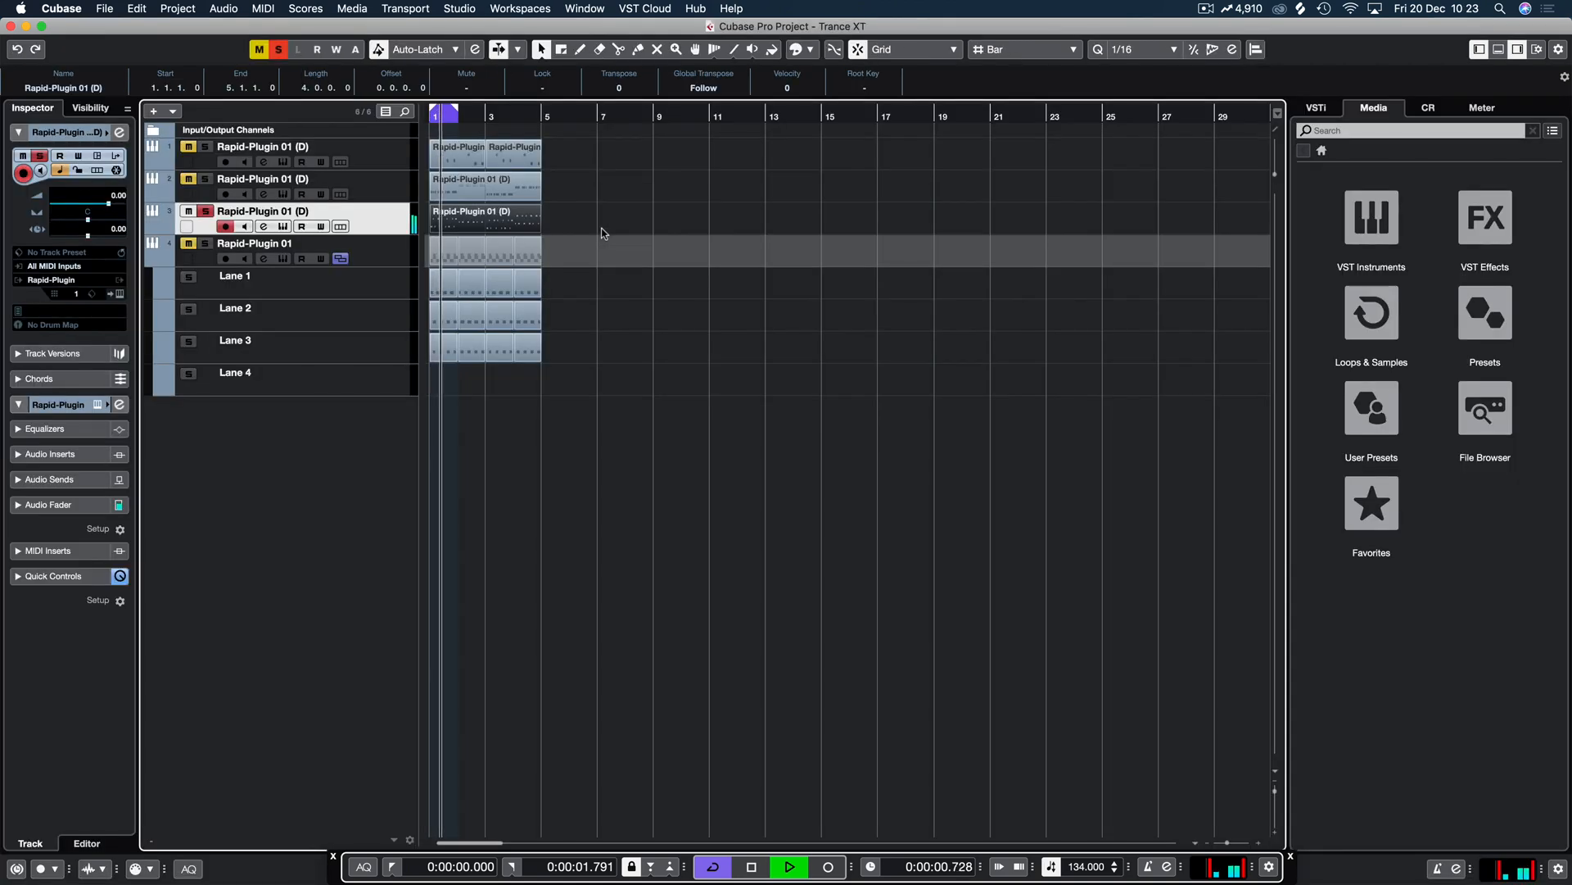
Step: Set the loop range to span the selected four-bar part and deactivate solo during playback
key("p")
key("space")
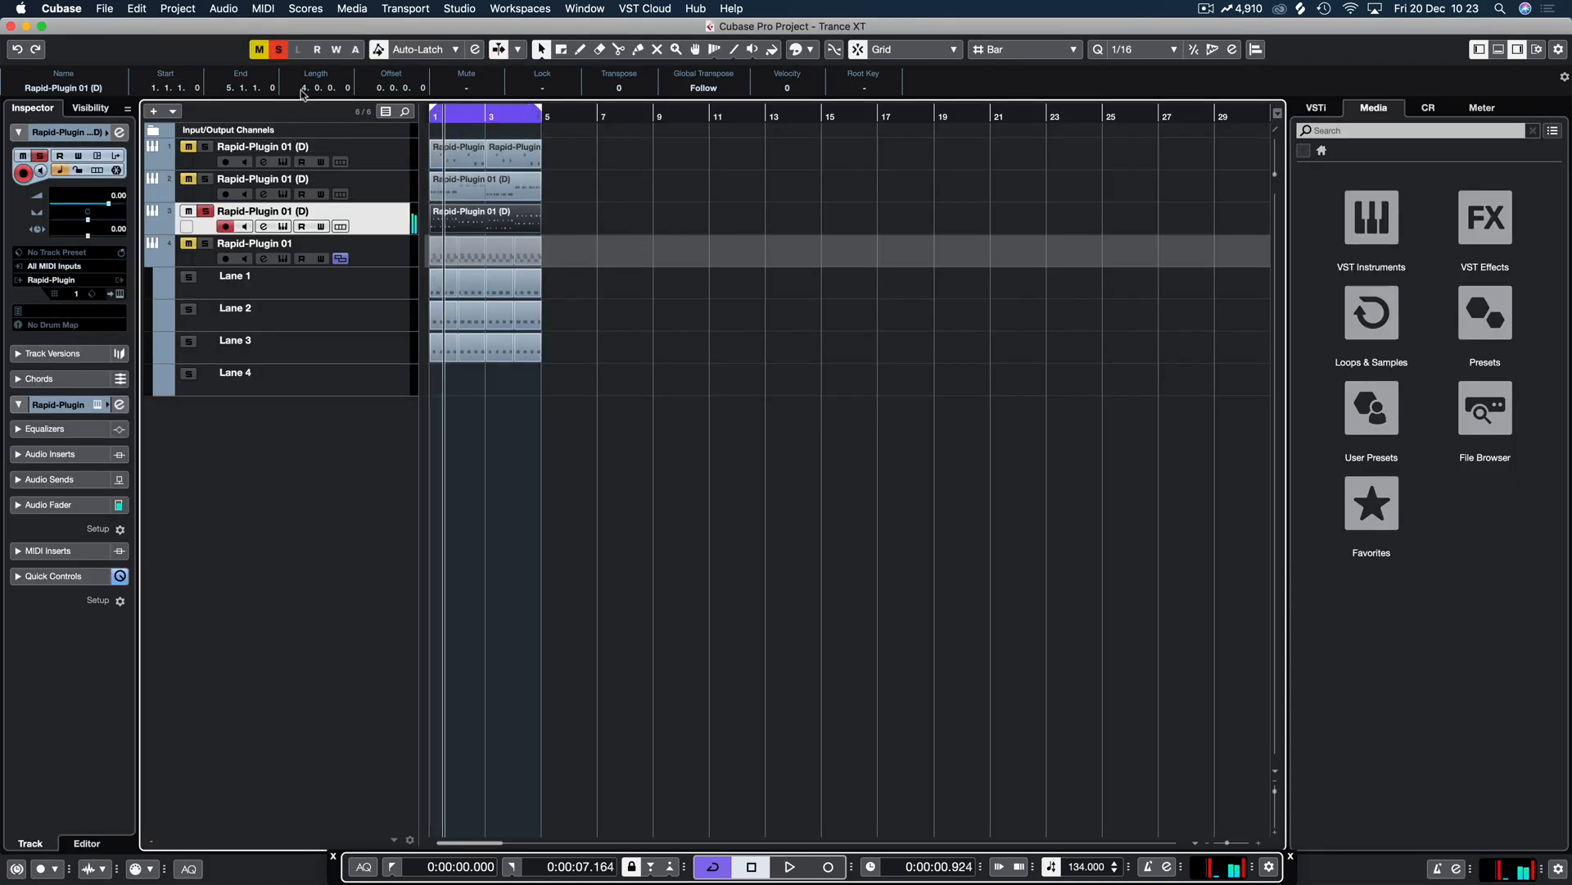
key("space")
left_click(277, 51)
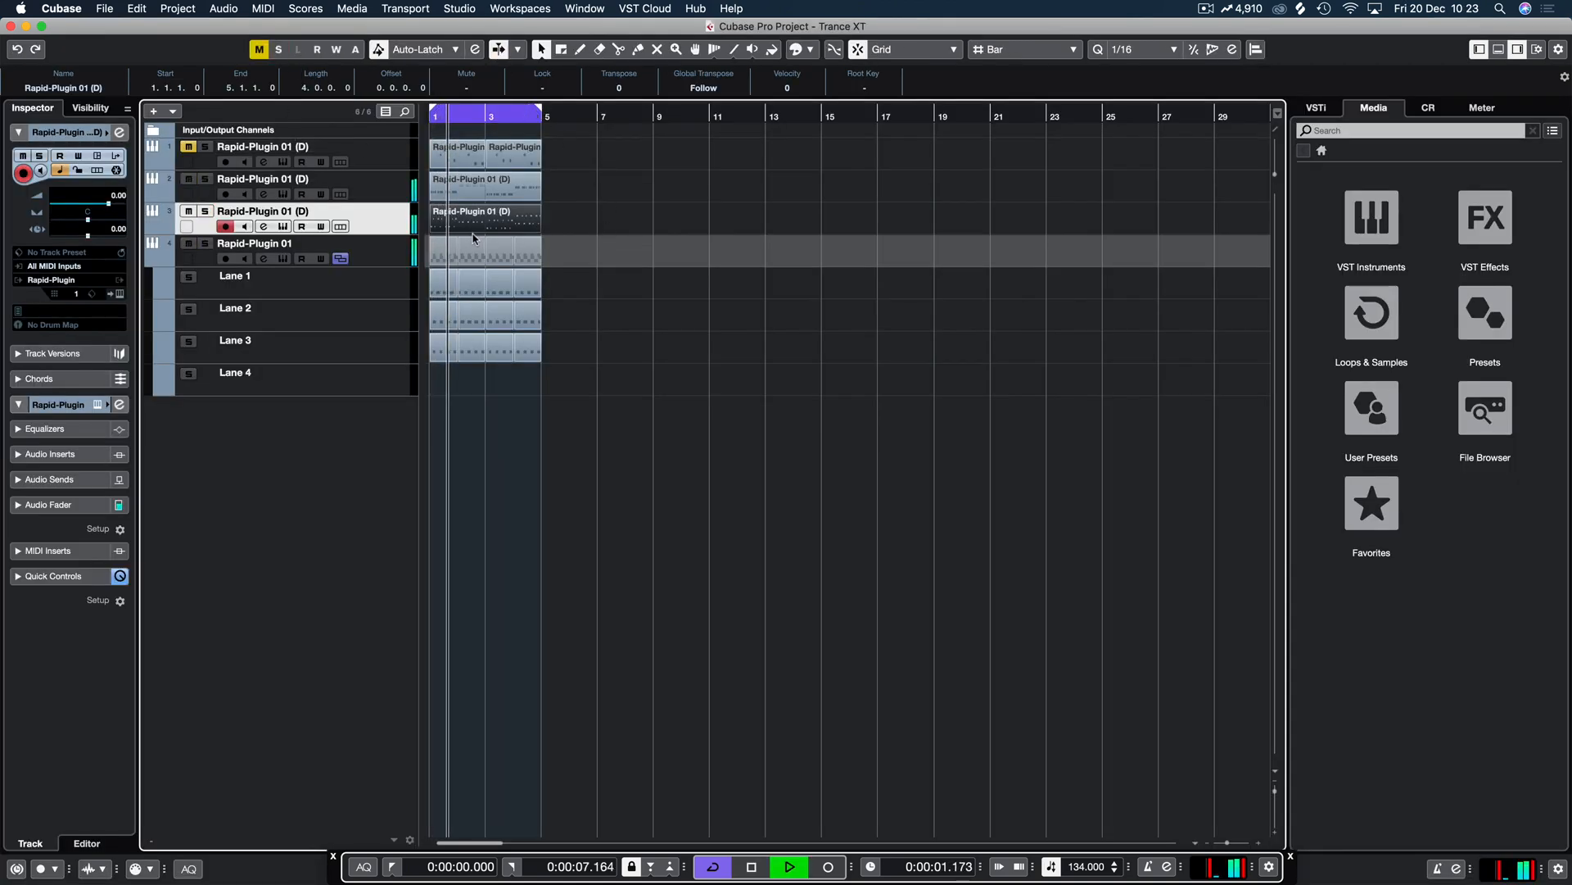
Step: Transpose all notes of the third track's part down one octave, close the editor and audition it briefly
double_click(478, 219)
key("super+a")
key("shift+Down")
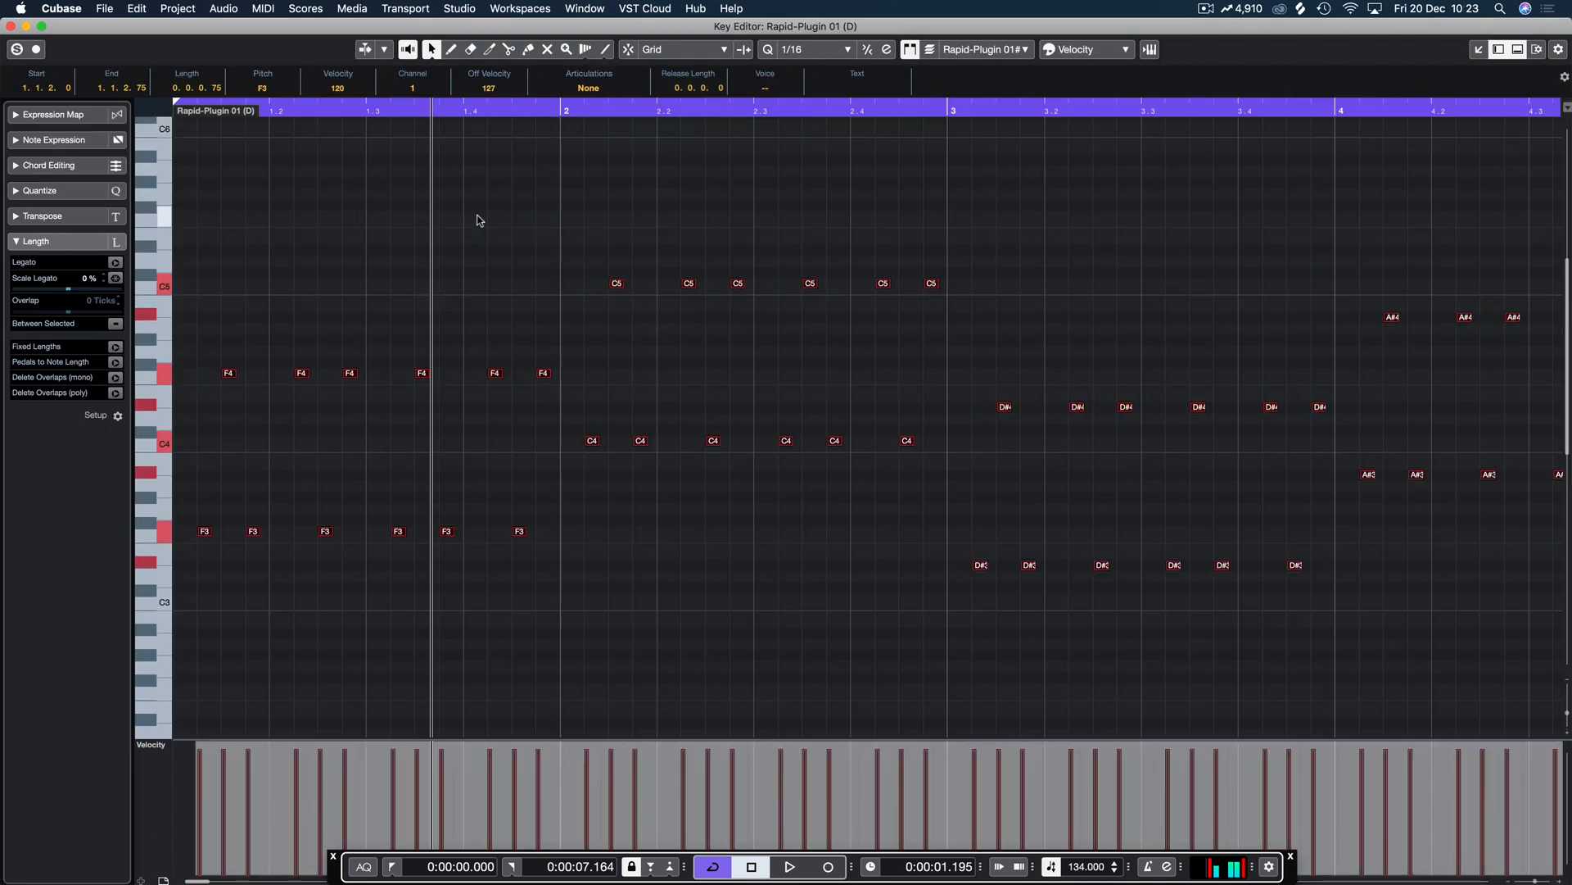
key("super+w")
key("period")
key("space")
key("space")
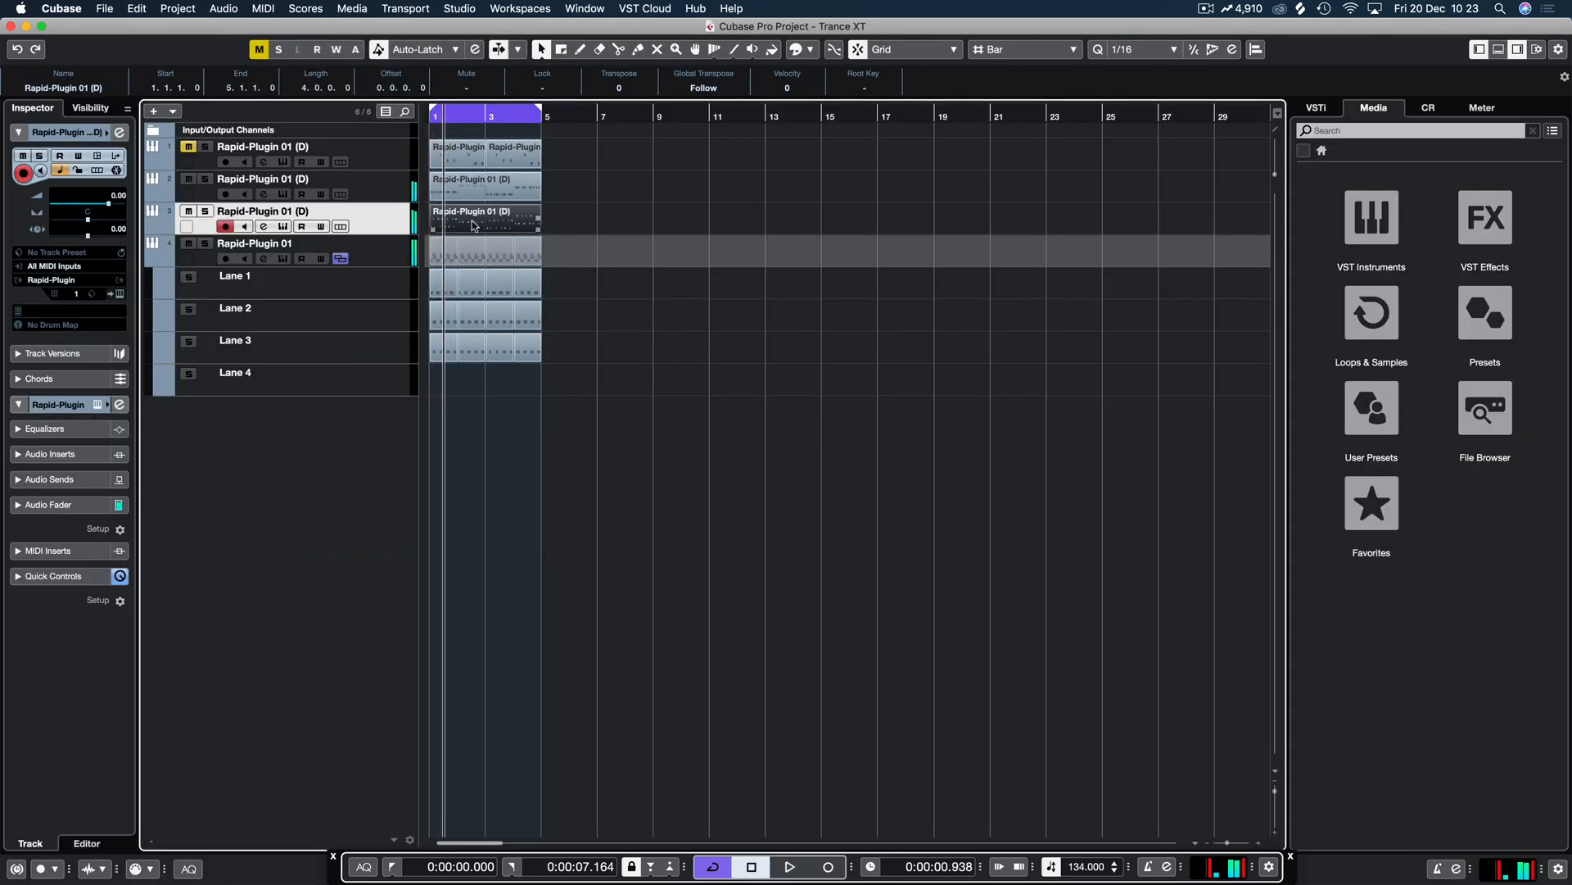
Step: Lower all of the third track's notes by another octave and play the loop with the other tracks
double_click(475, 220)
key("super+a")
key("shift+Down")
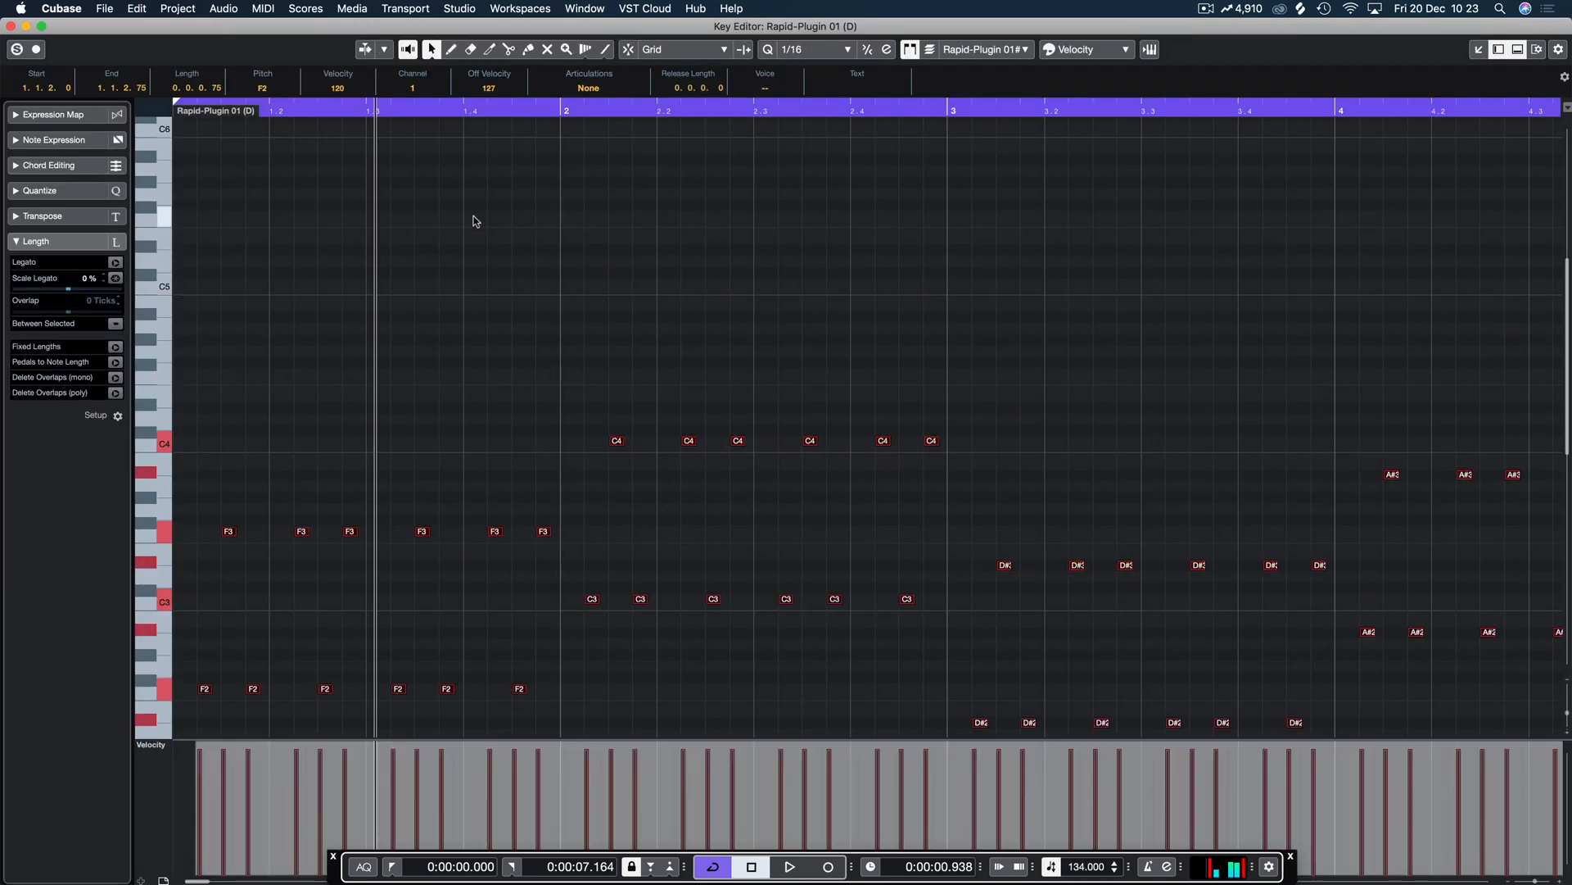
key("super+w")
key("period")
key("space")
left_click(568, 223)
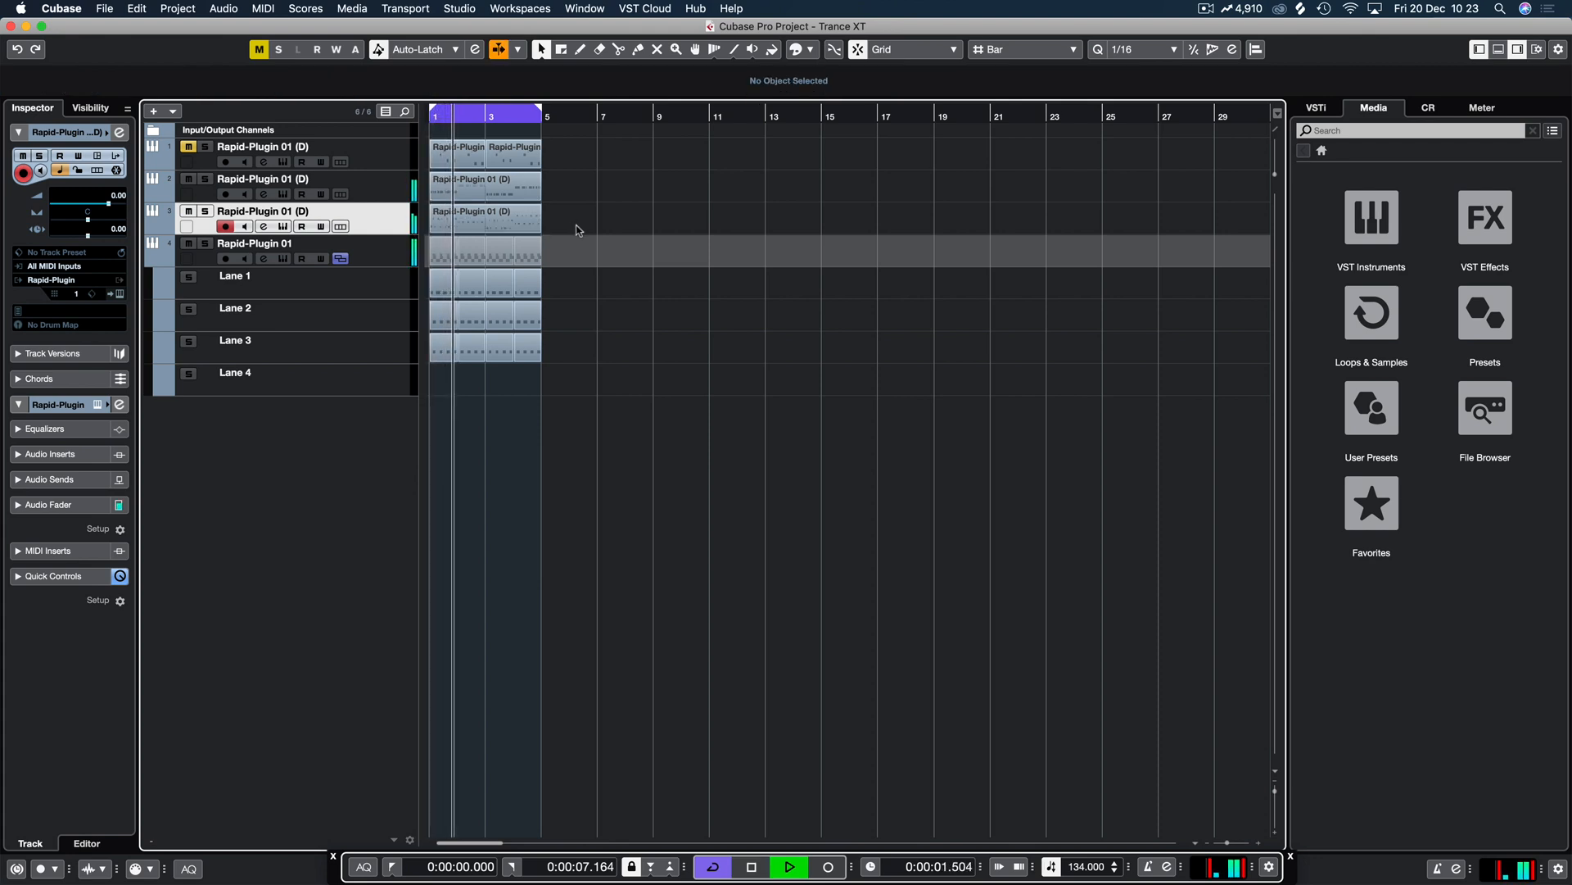
Step: Raise the D# notes in bar 3 of the third track's part by one octave during playback
double_click(502, 220)
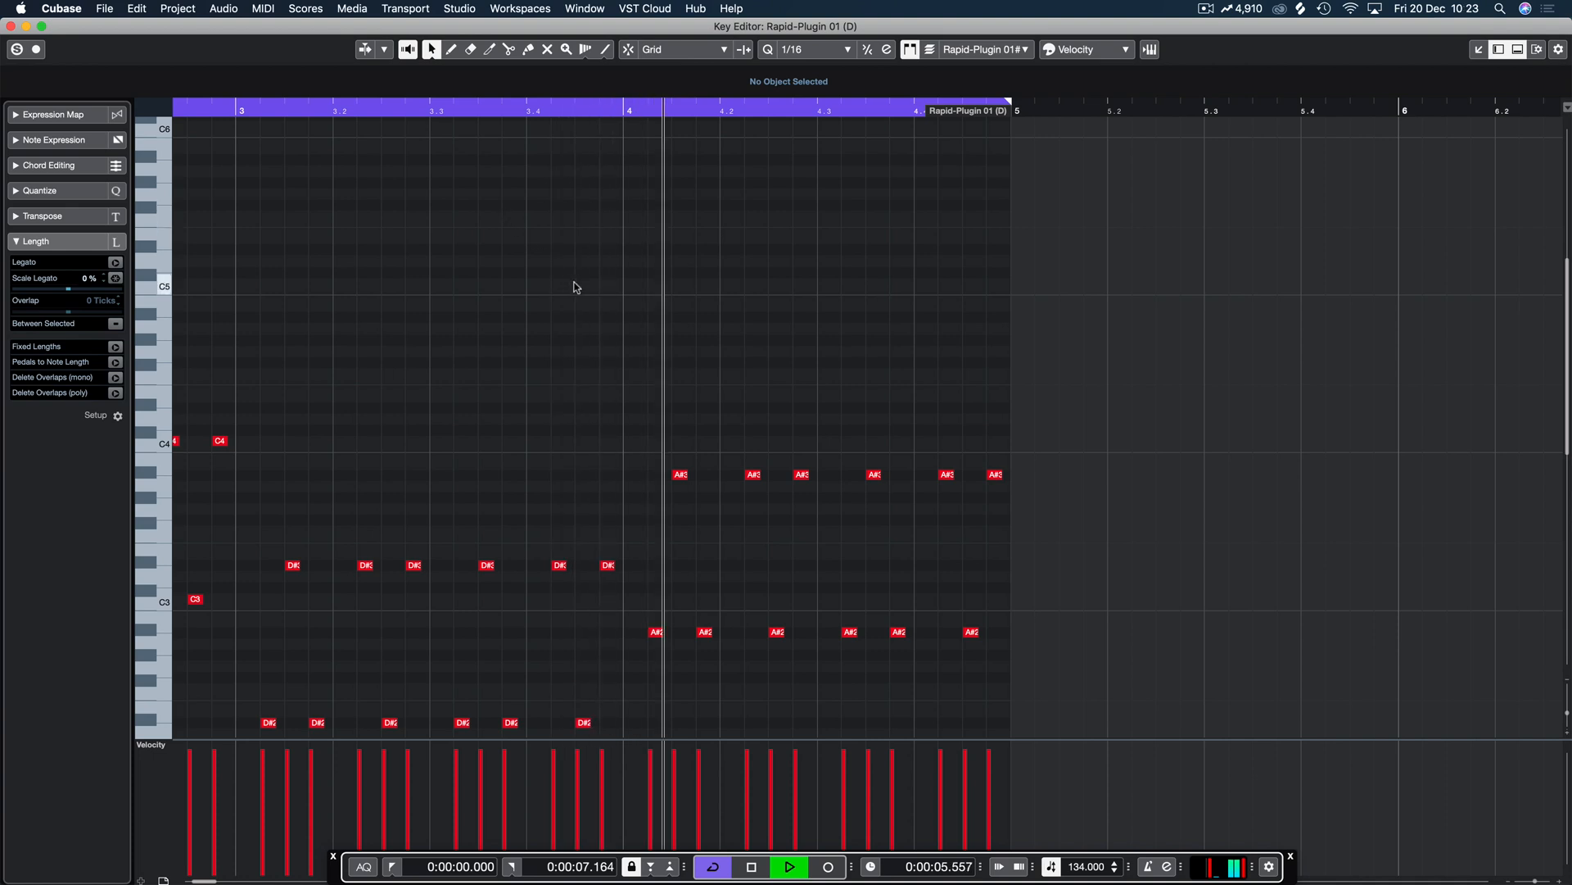
scroll(610, 401, "down", 3)
left_click_drag(611, 390, 264, 607)
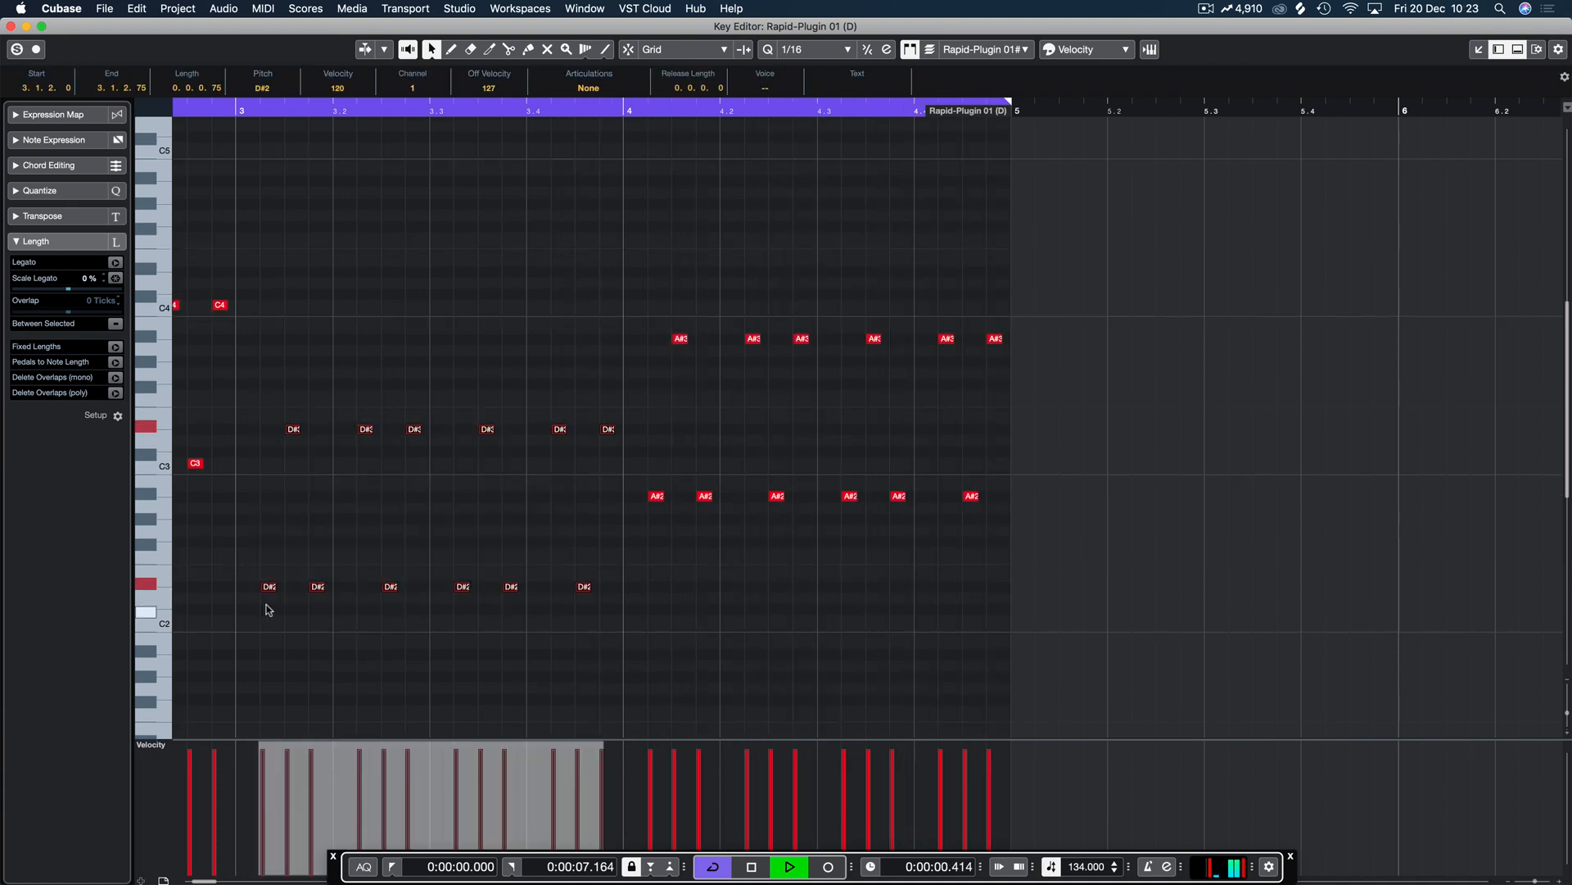
key("shift+Up")
key("g")
key("g")
key("g")
key("g")
key("g")
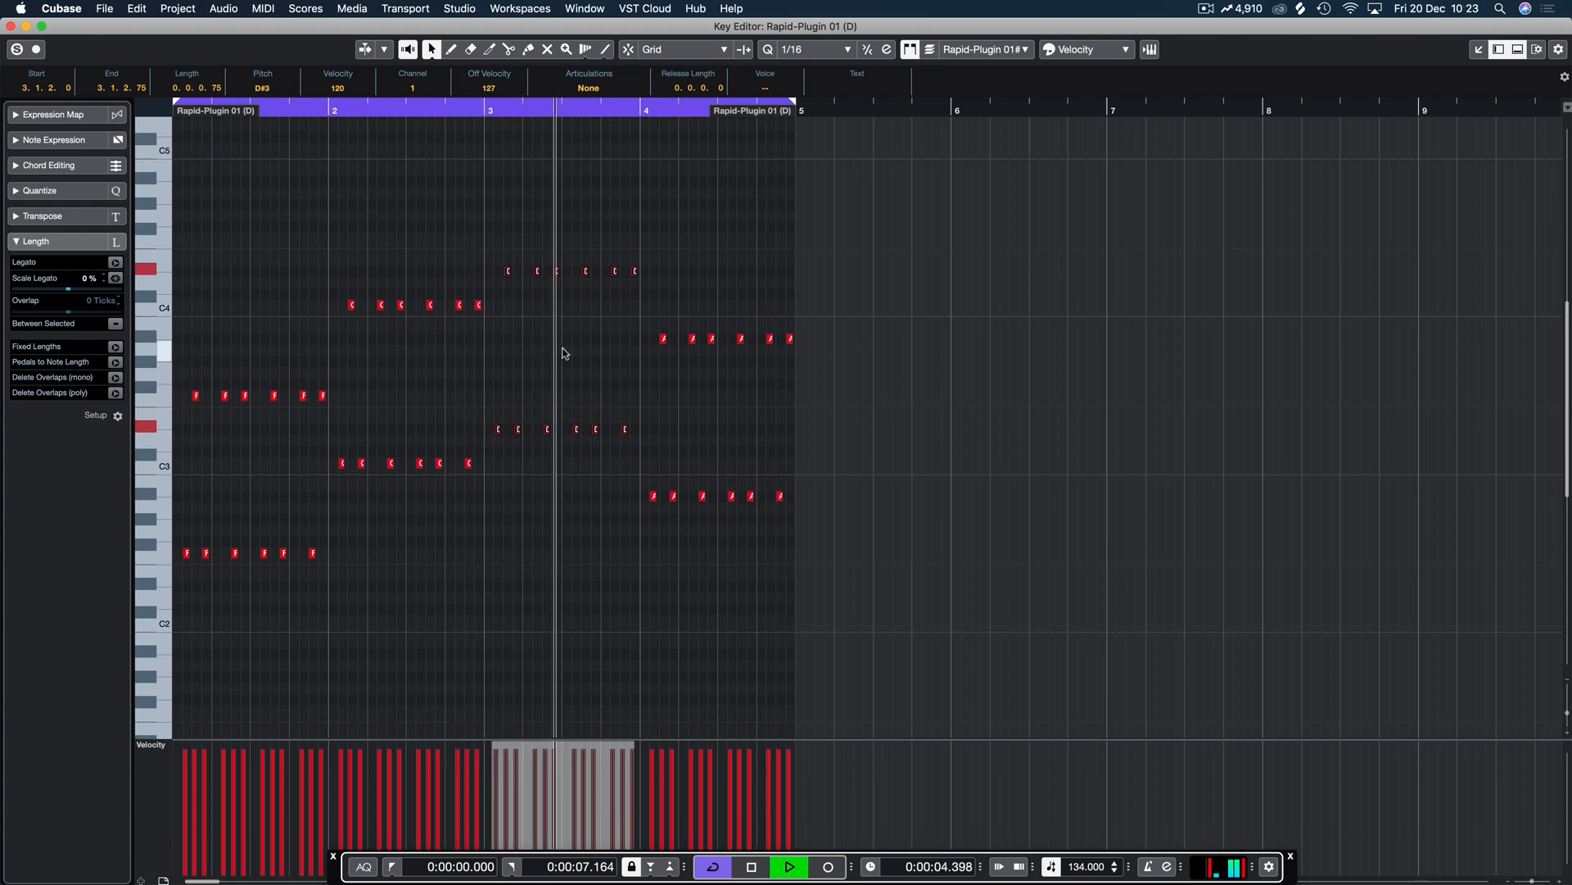
Step: Lower the selected bar 3 notes by one octave, close the editor and stop playback
key("shift+Down")
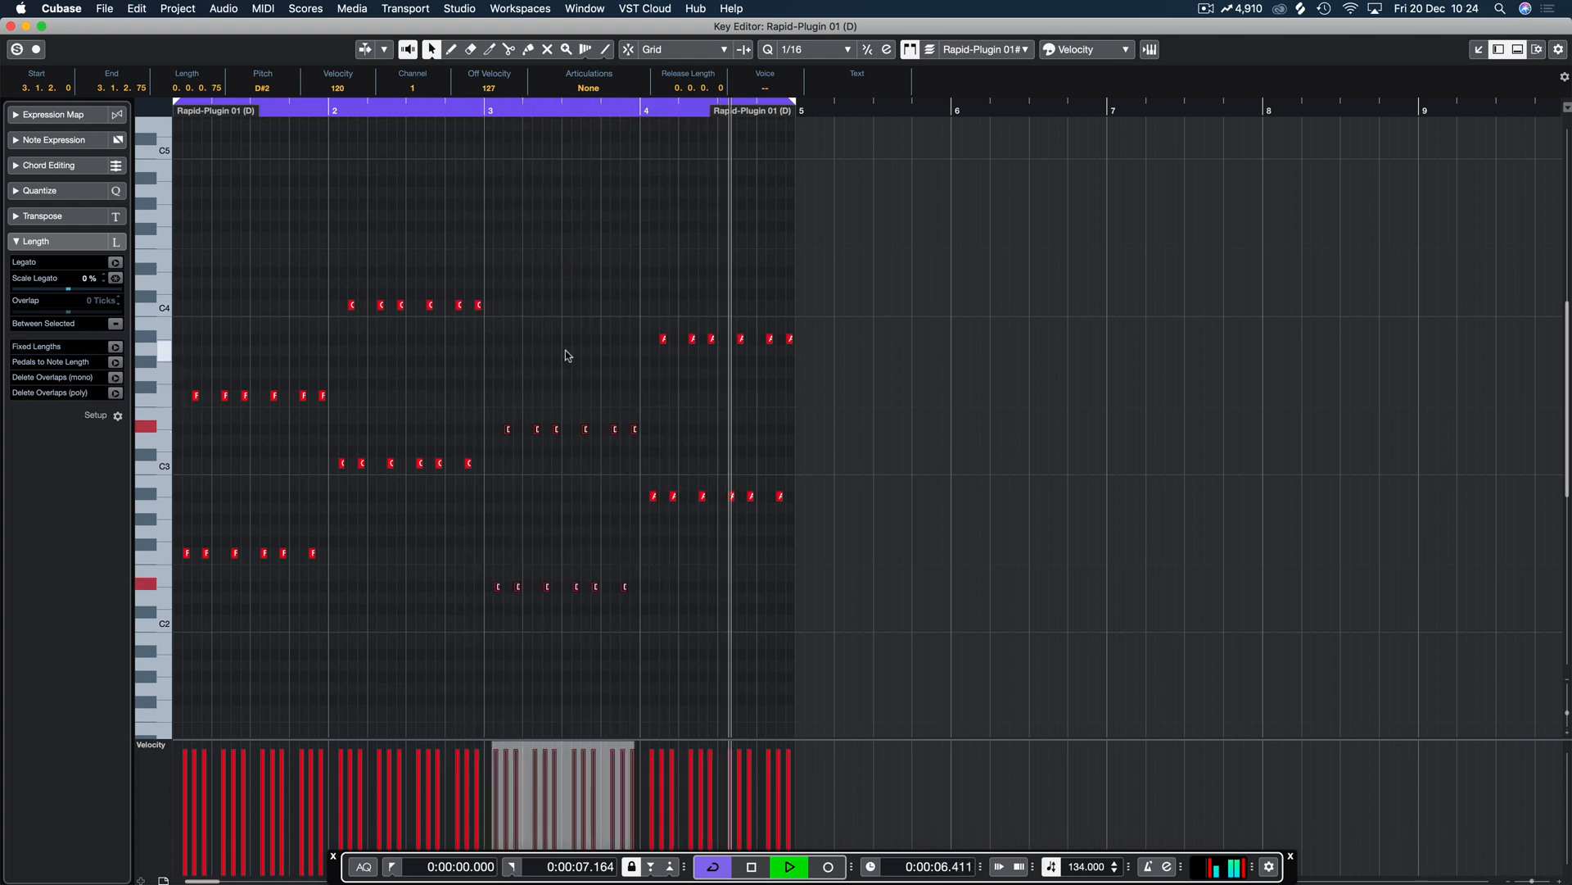
key("Return")
key("space")
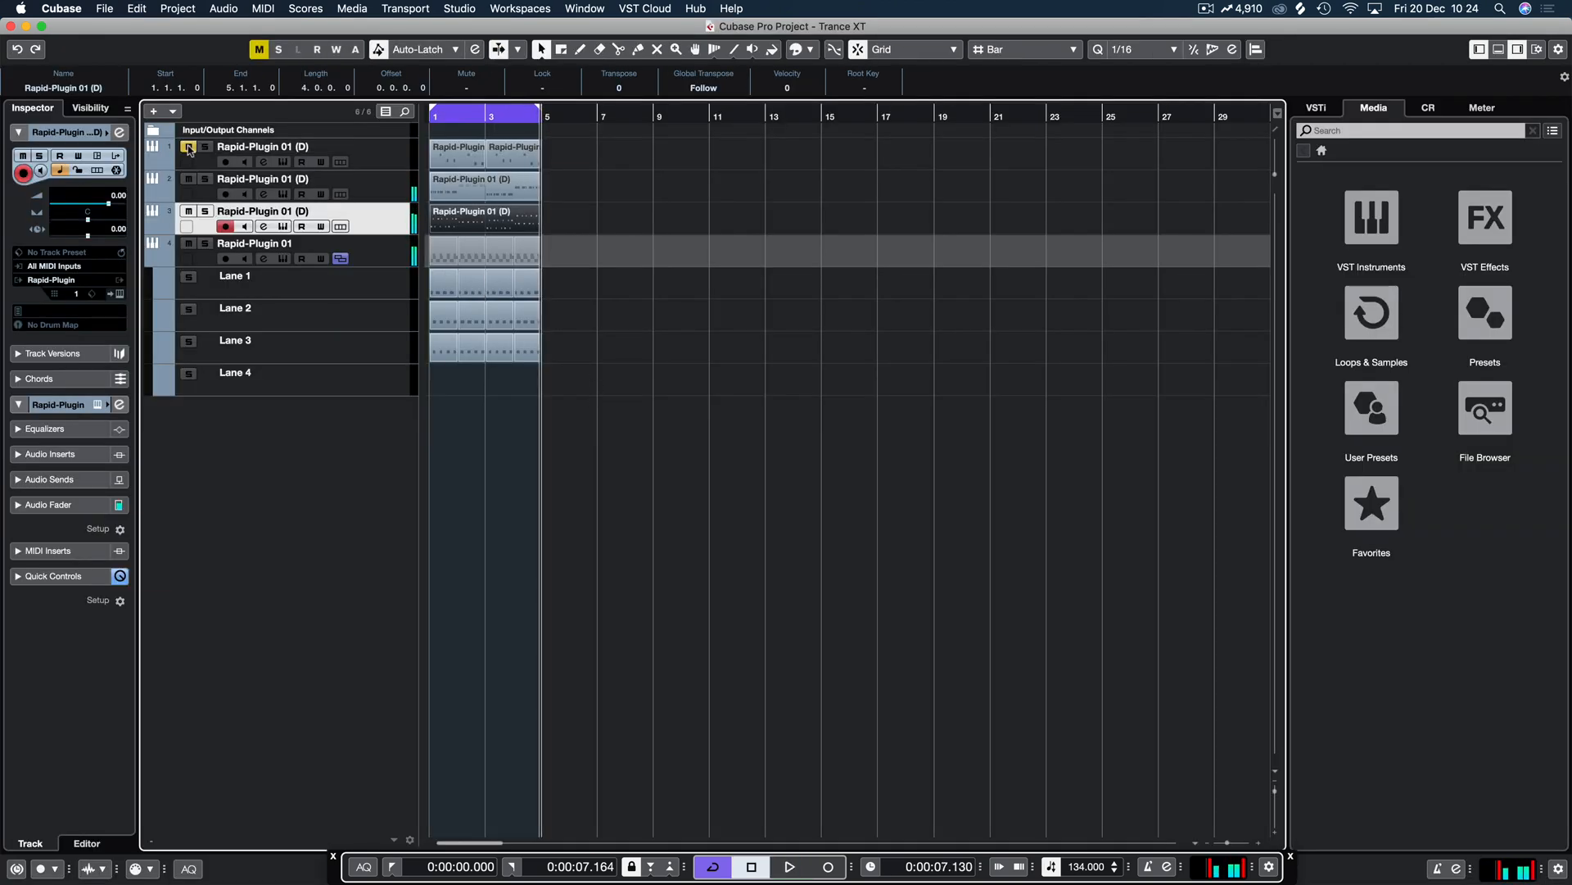
Step: Unmute the first Rapid track and play the loop with all tracks
left_click(680, 184)
key("space")
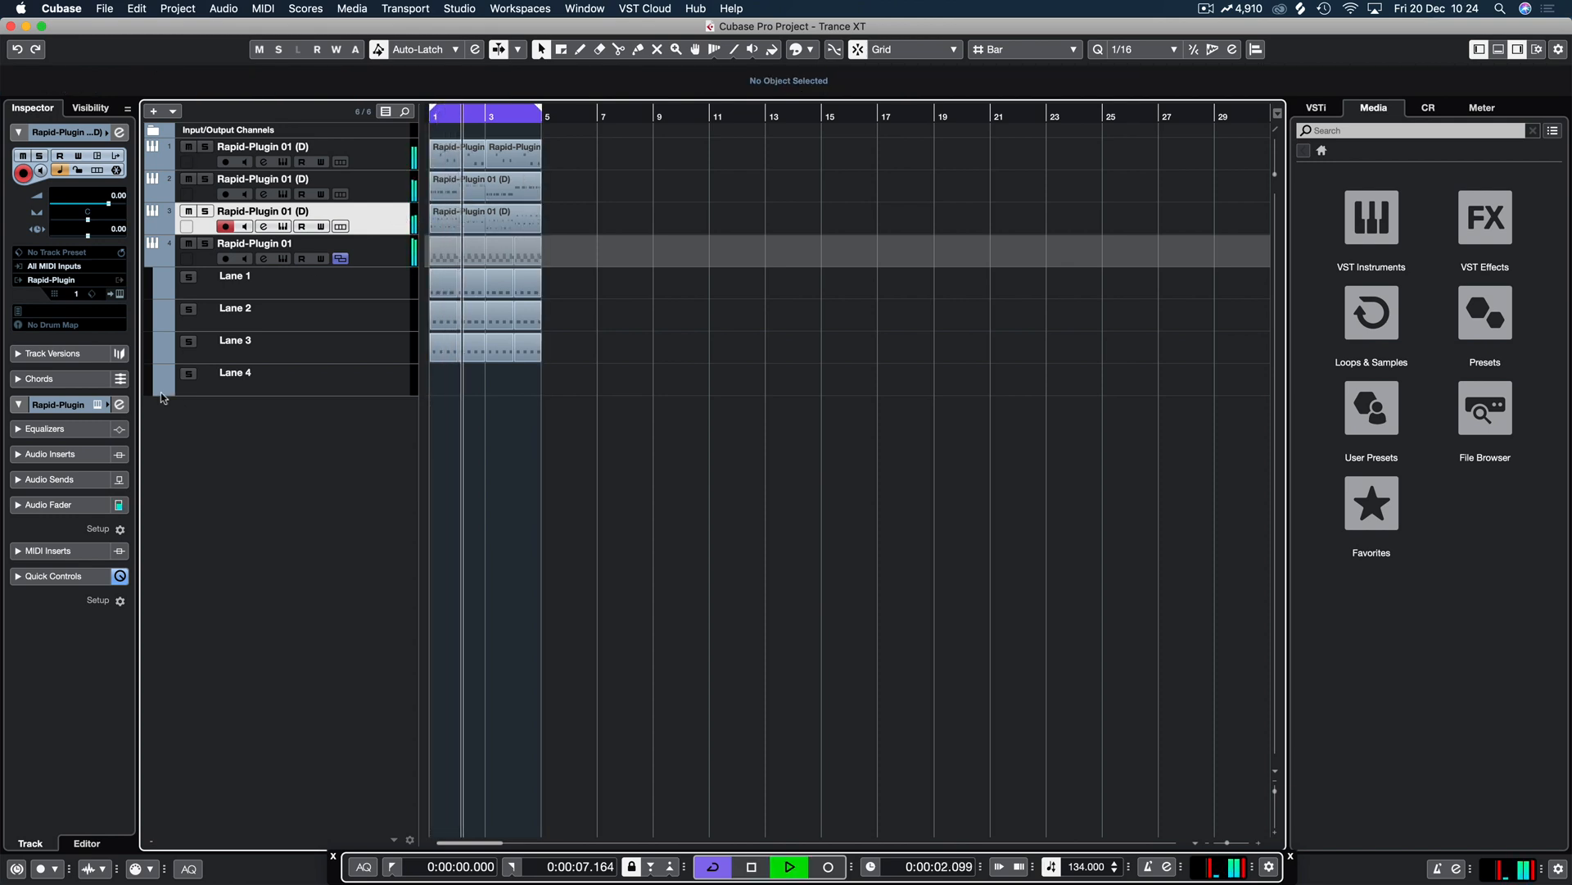
Step: Raise the EQ Frequency and EQ Boost of the third track's distortion effect in Rapid, and close the synth window
left_click(97, 403)
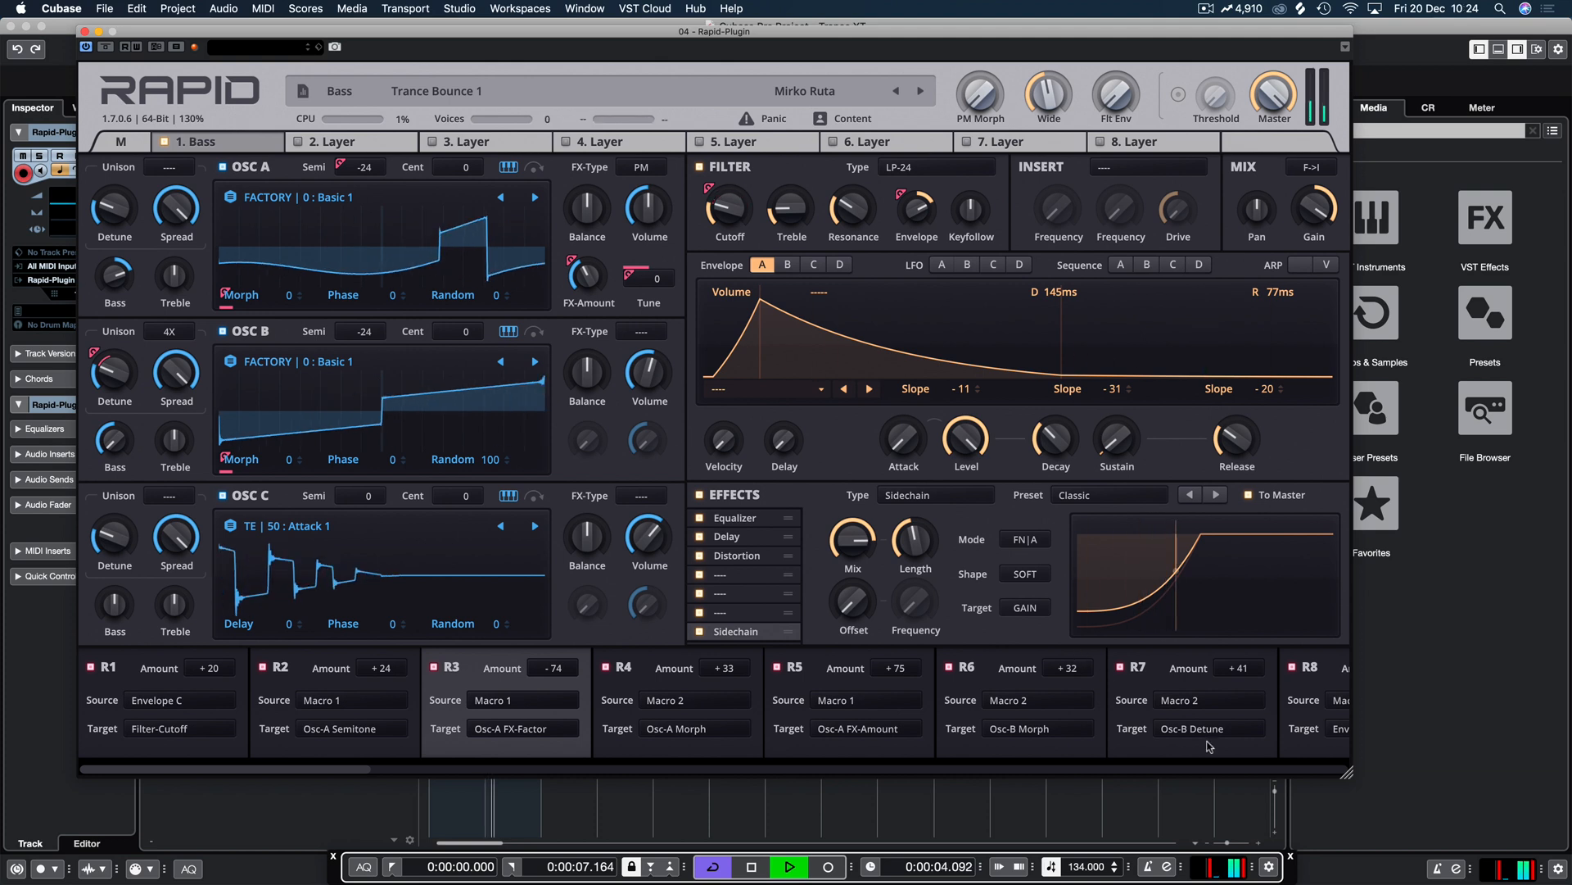
left_click(737, 555)
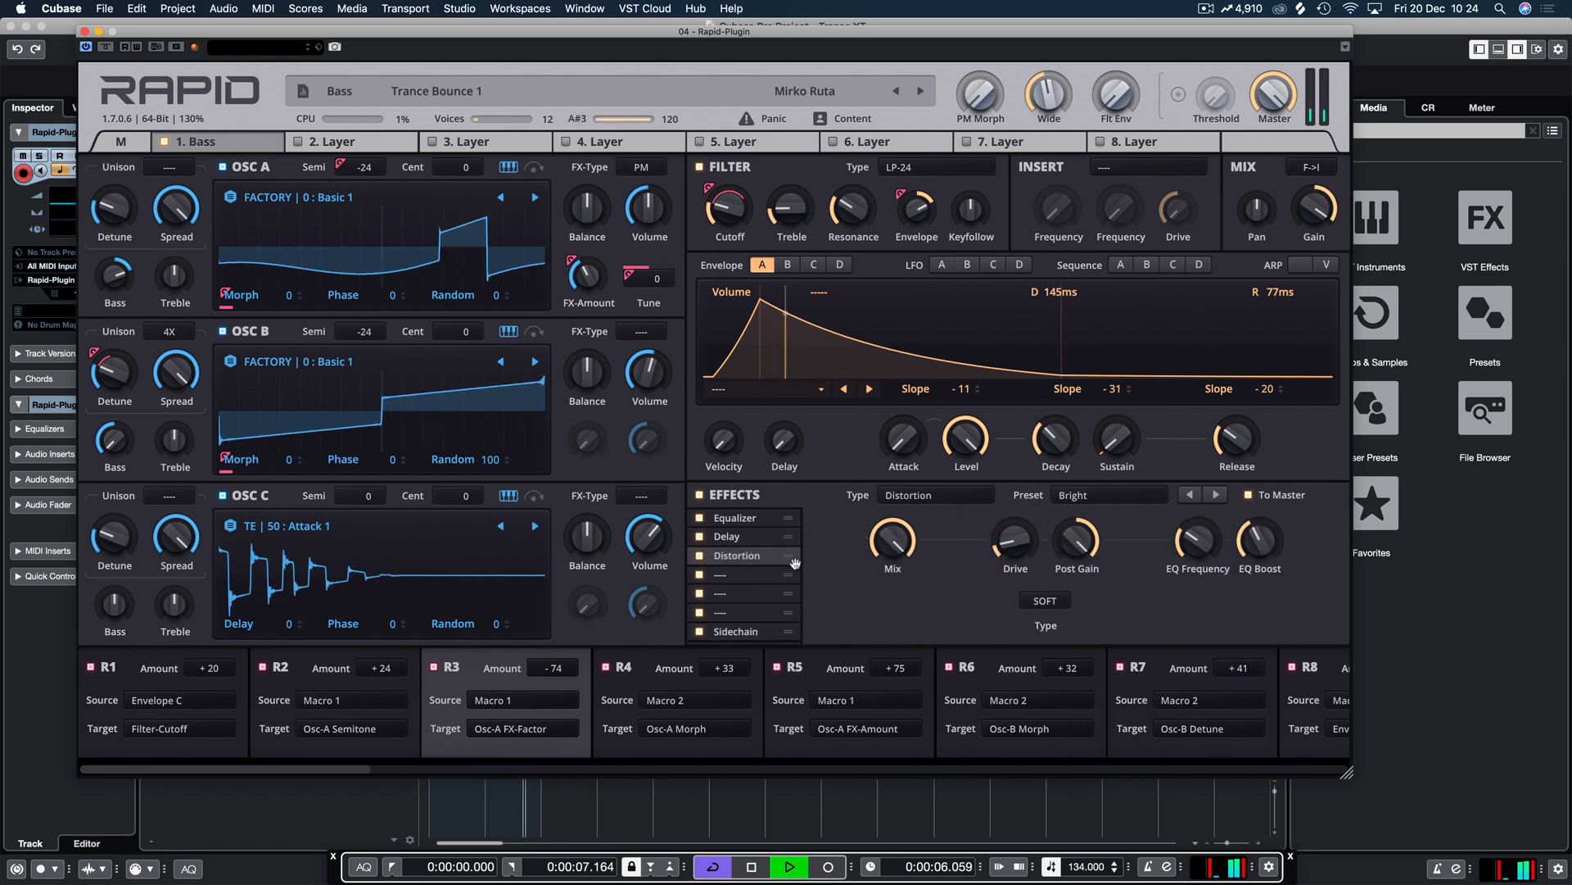
left_click_drag(1213, 545, 1213, 516)
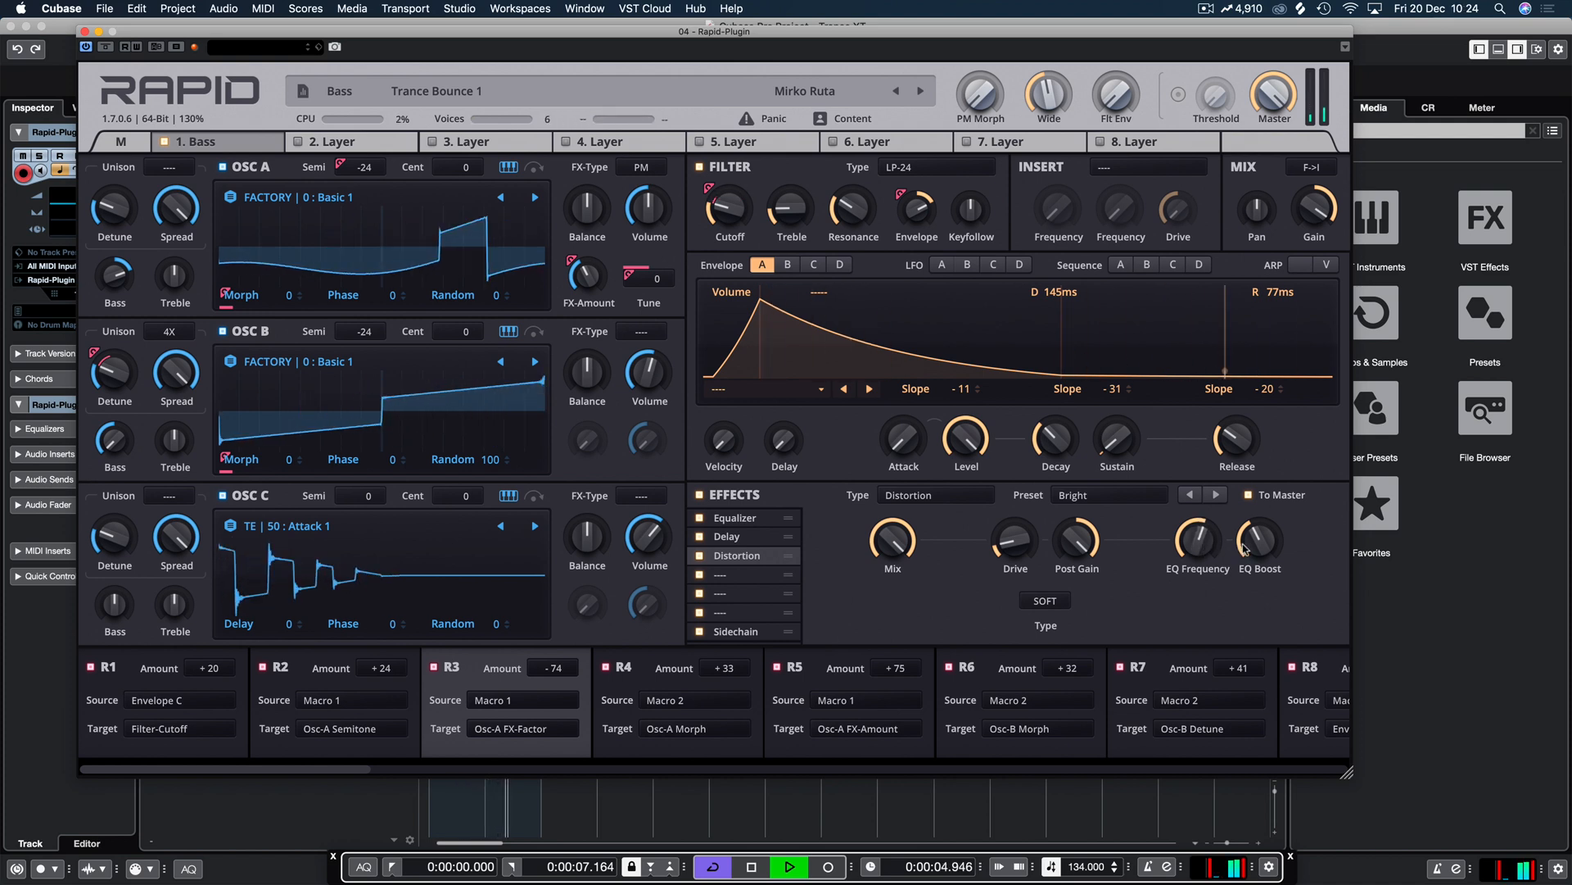
left_click_drag(1246, 550, 1245, 521)
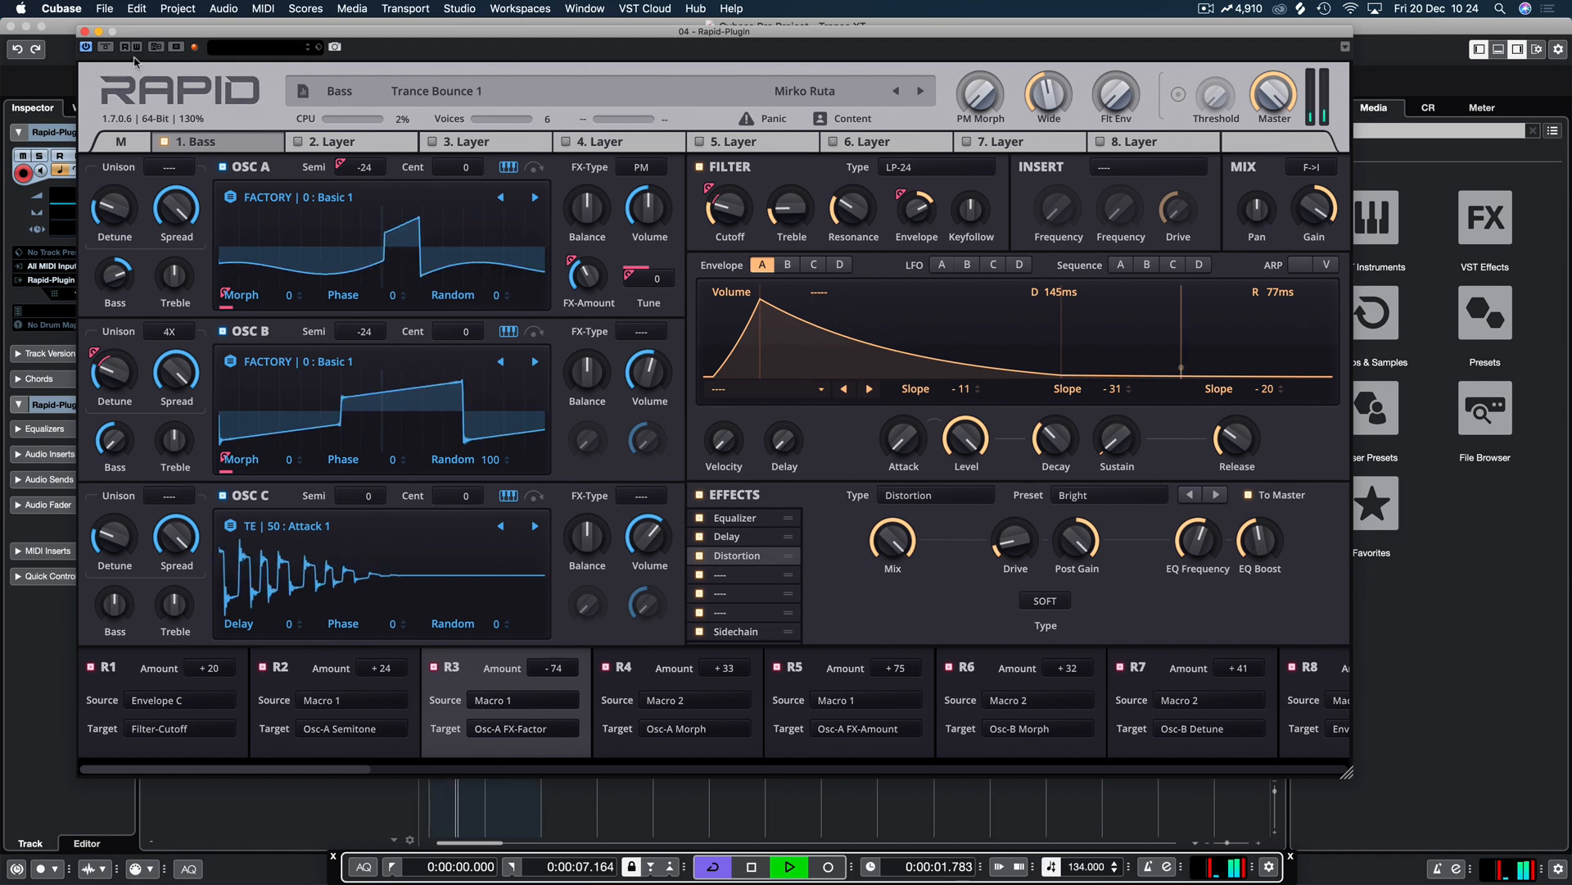
left_click(84, 31)
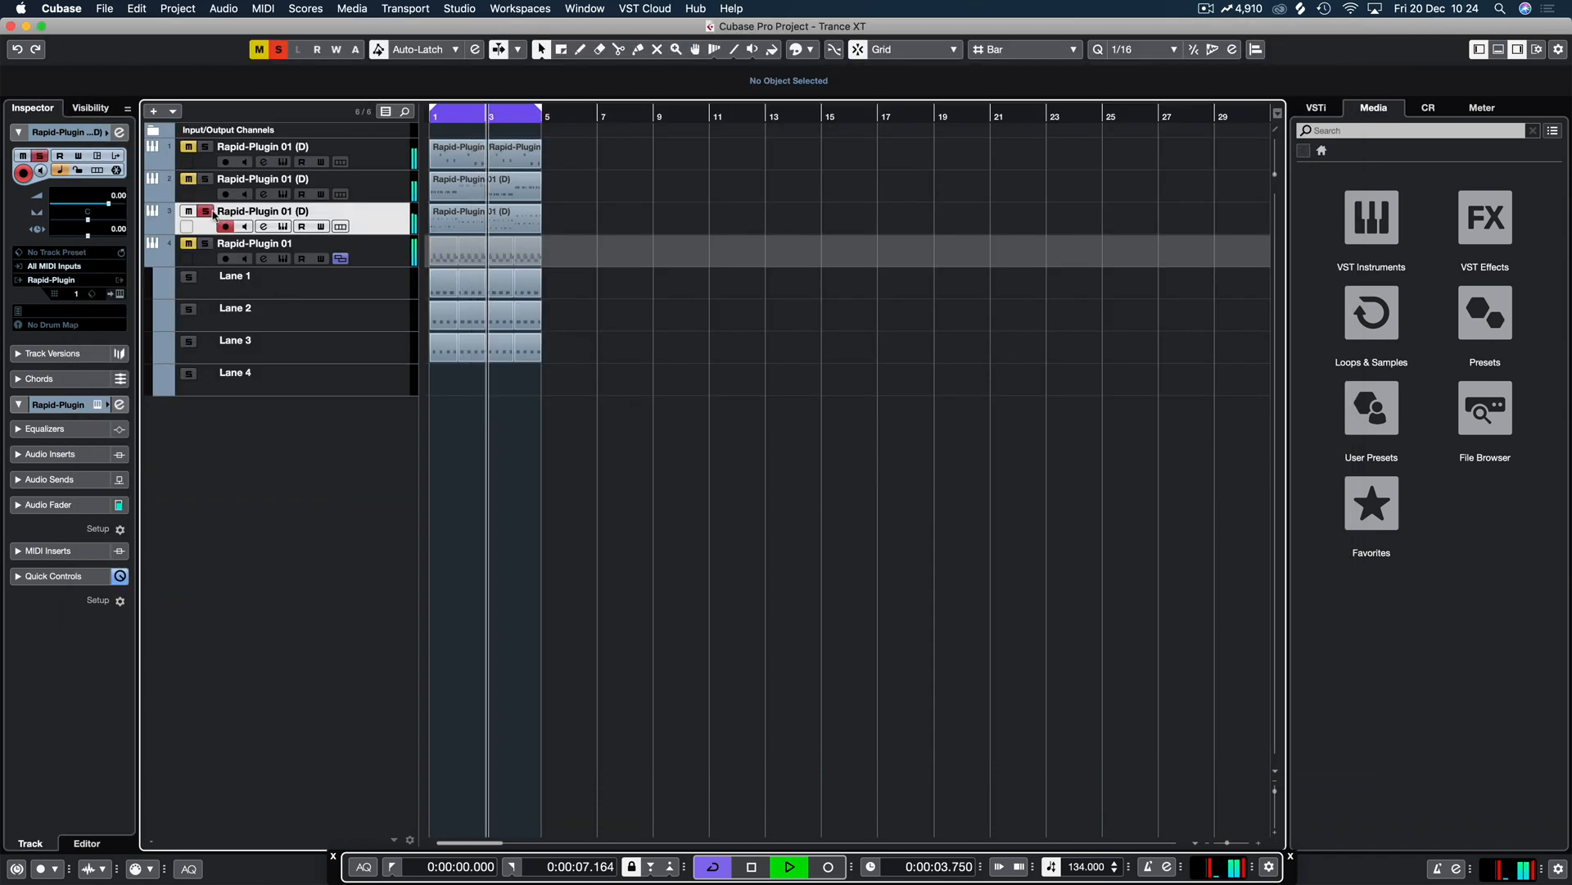
Step: Stop playback and rename the third track MID BASS
key("space")
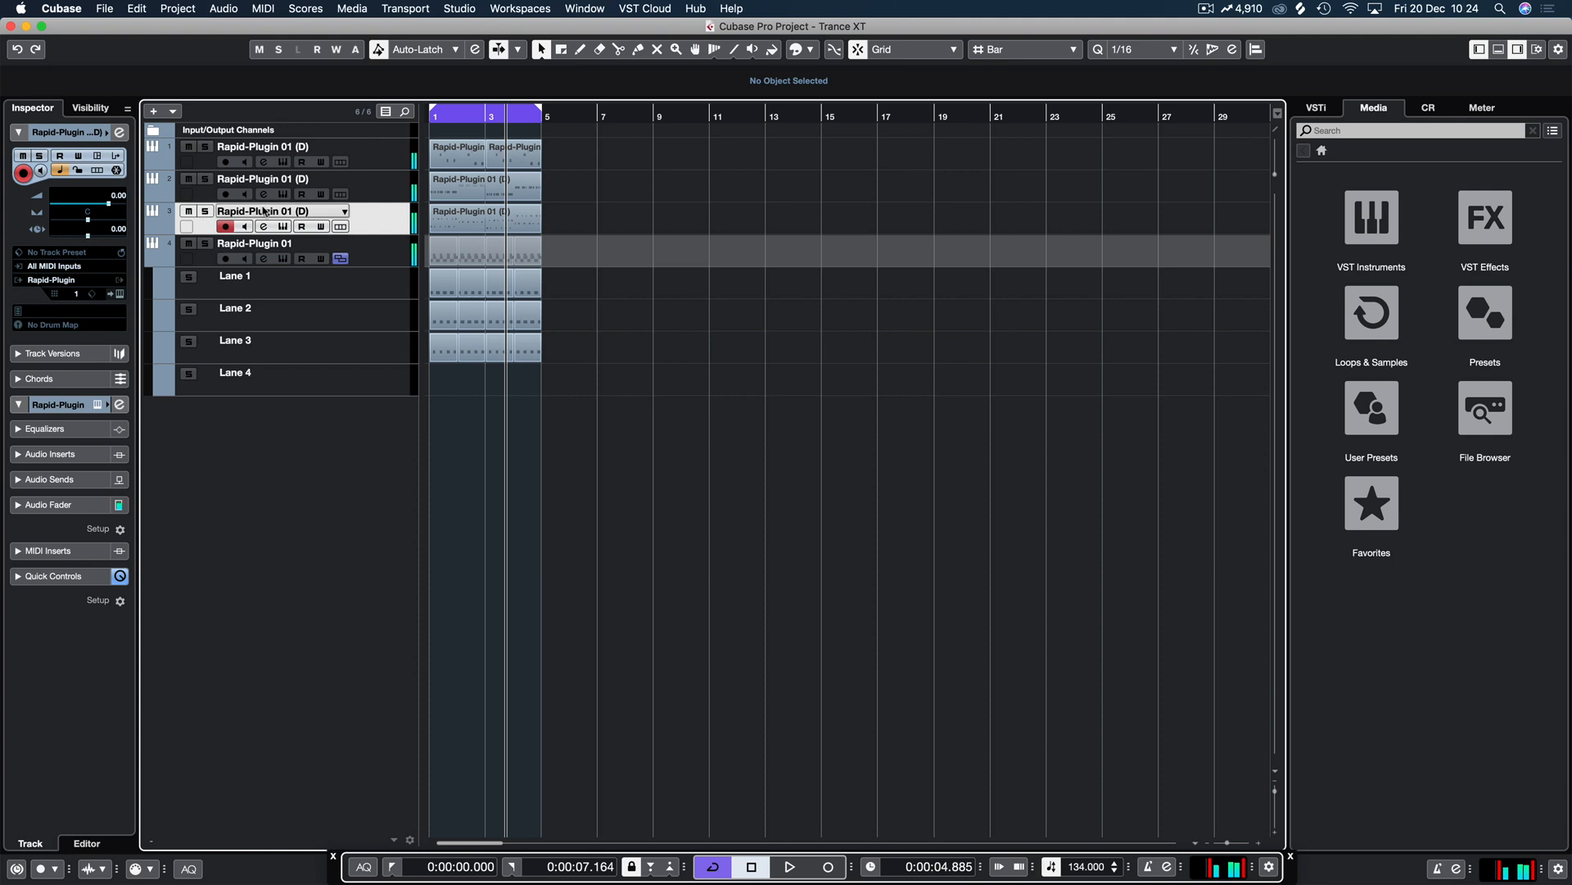
double_click(264, 212)
type("MID BA")
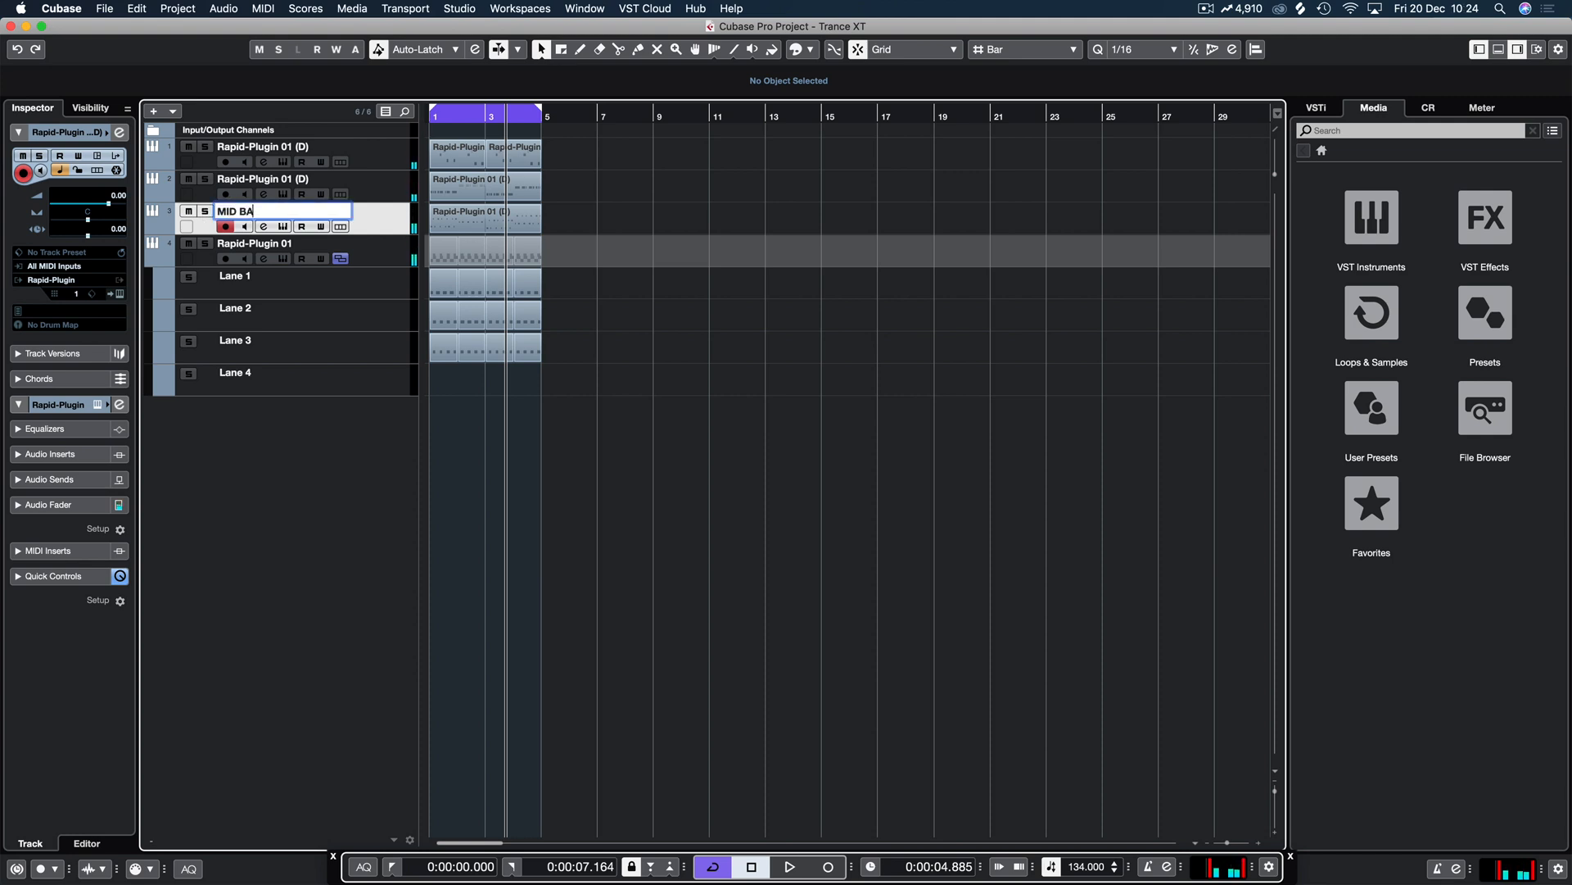
type("SS")
key("Return")
Step: Rename the second track ROLLING BASS
left_click(323, 181)
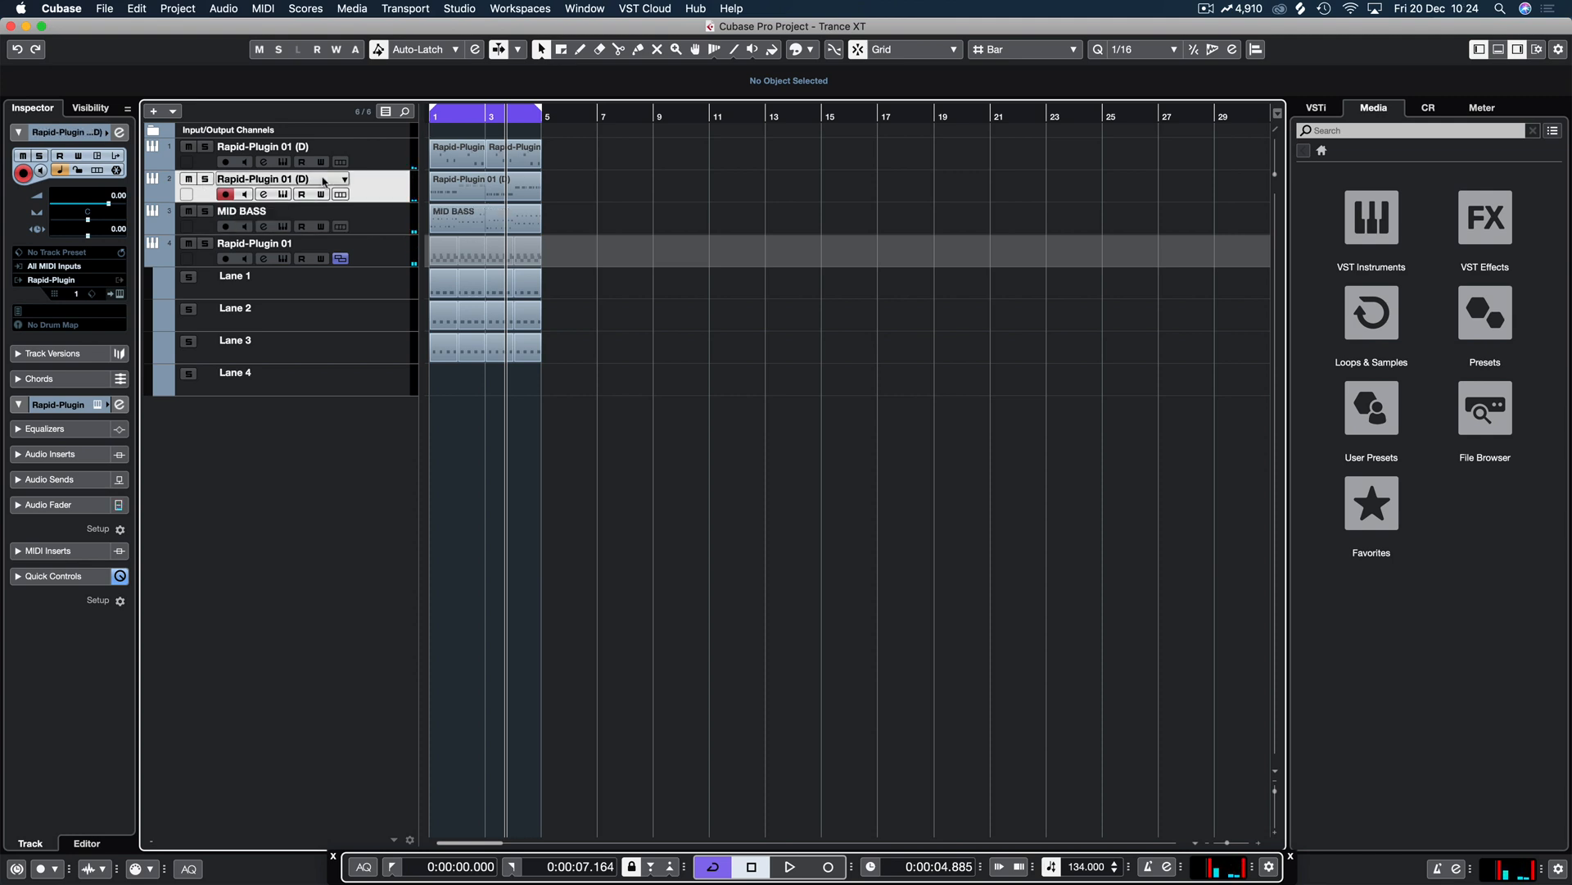
double_click(324, 180)
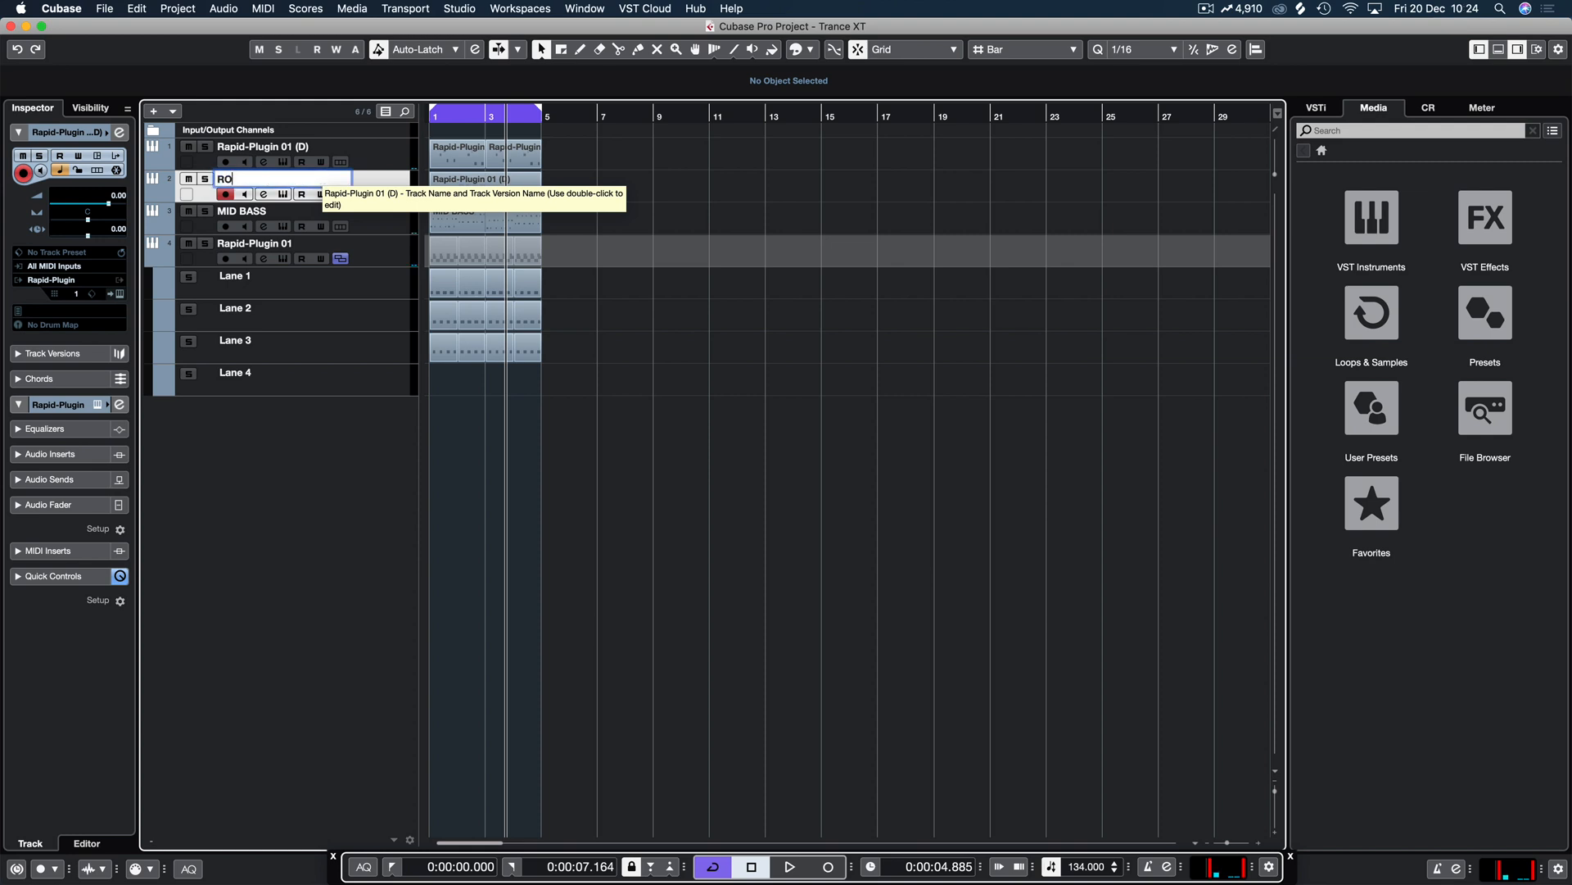
type("ROLLING BASS")
key("Return")
Step: Rename the first track MELODY 1
left_click(307, 150)
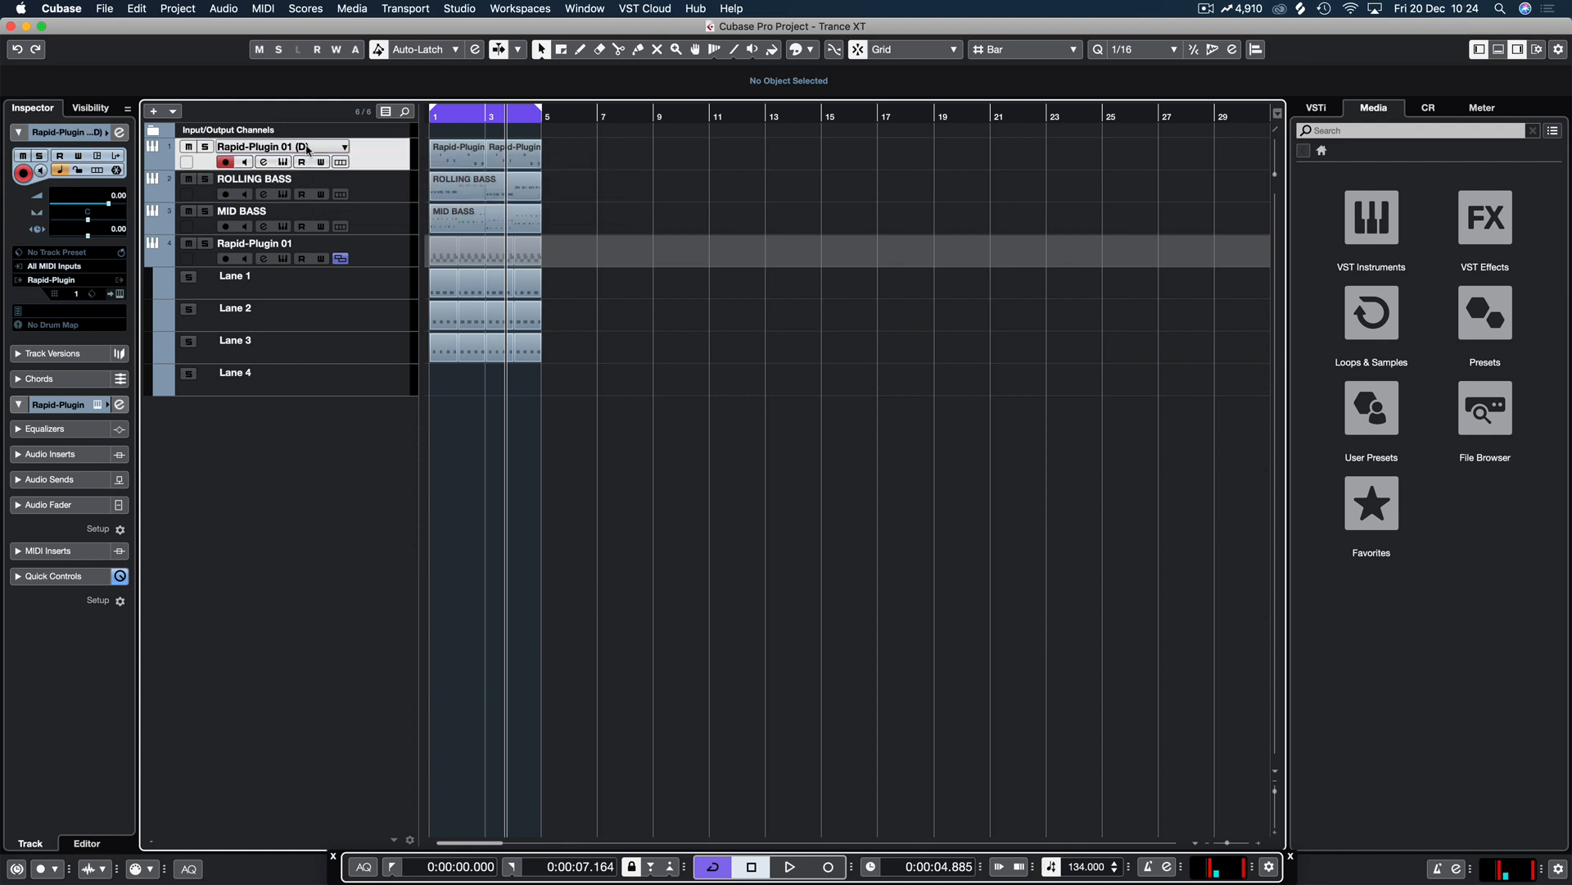
double_click(307, 150)
type("MELODY")
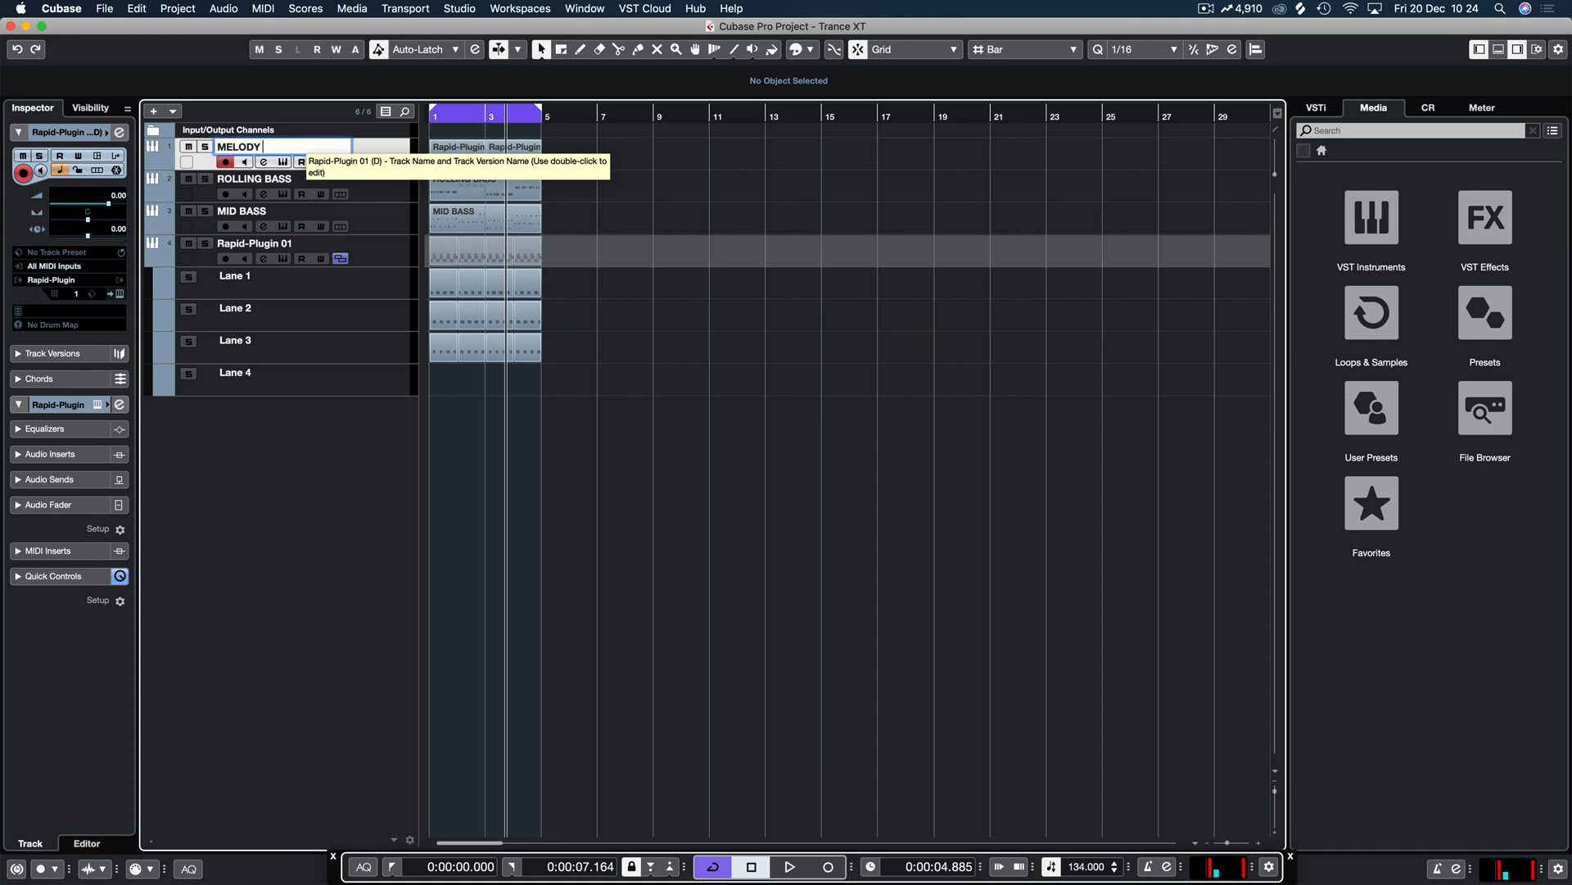
type(" 1")
key("Return")
Step: Rename the fourth track, which holds the lanes, DRUMS
left_click(263, 246)
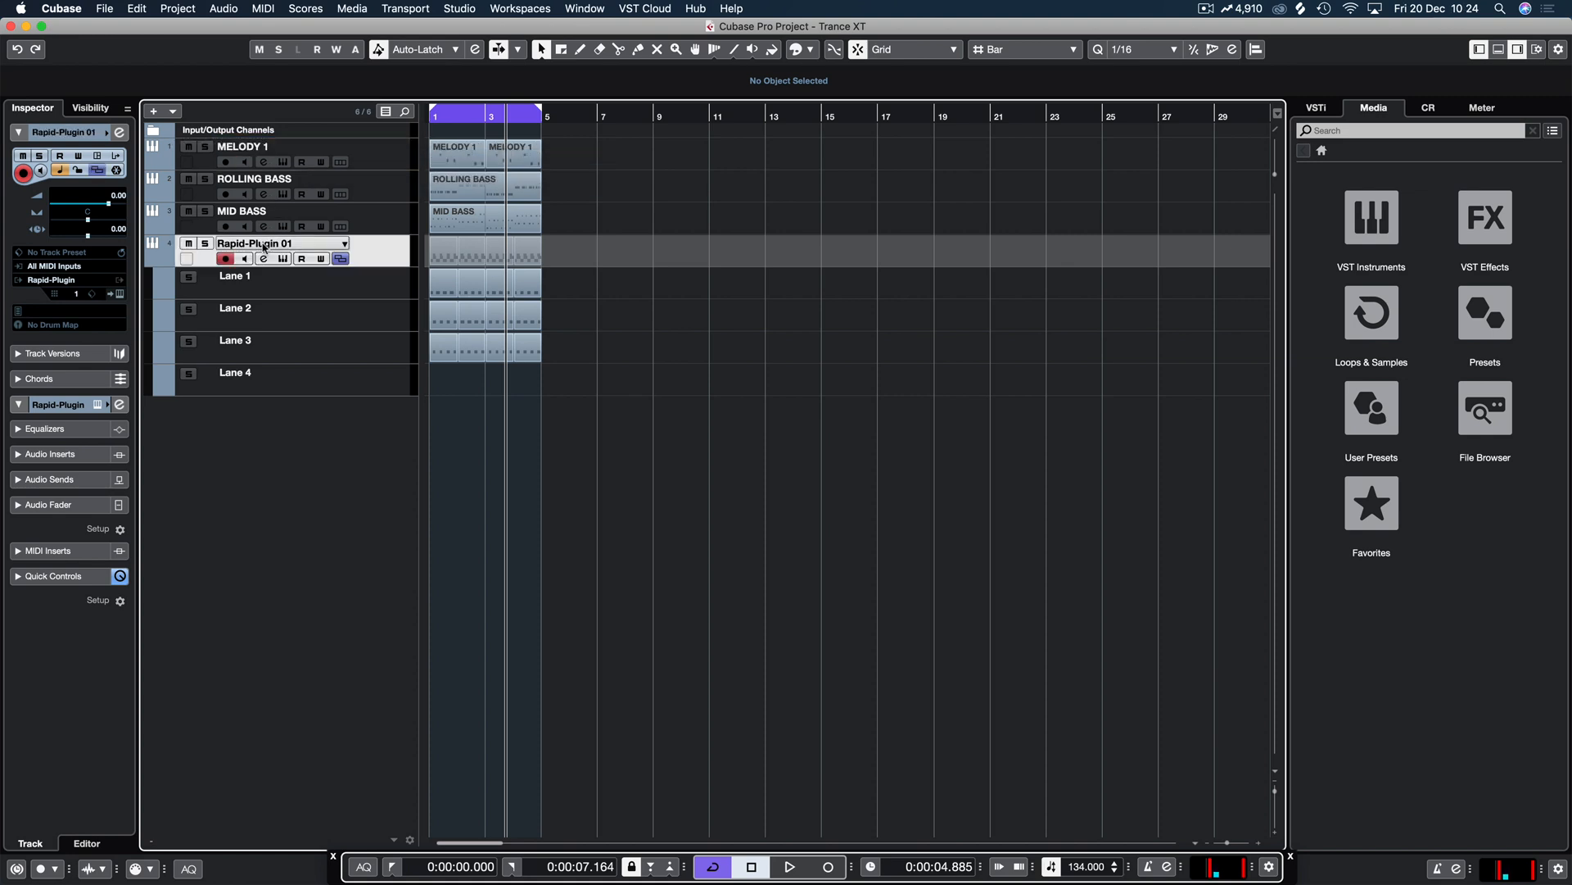
double_click(264, 245)
type("DRUMS")
key("Return")
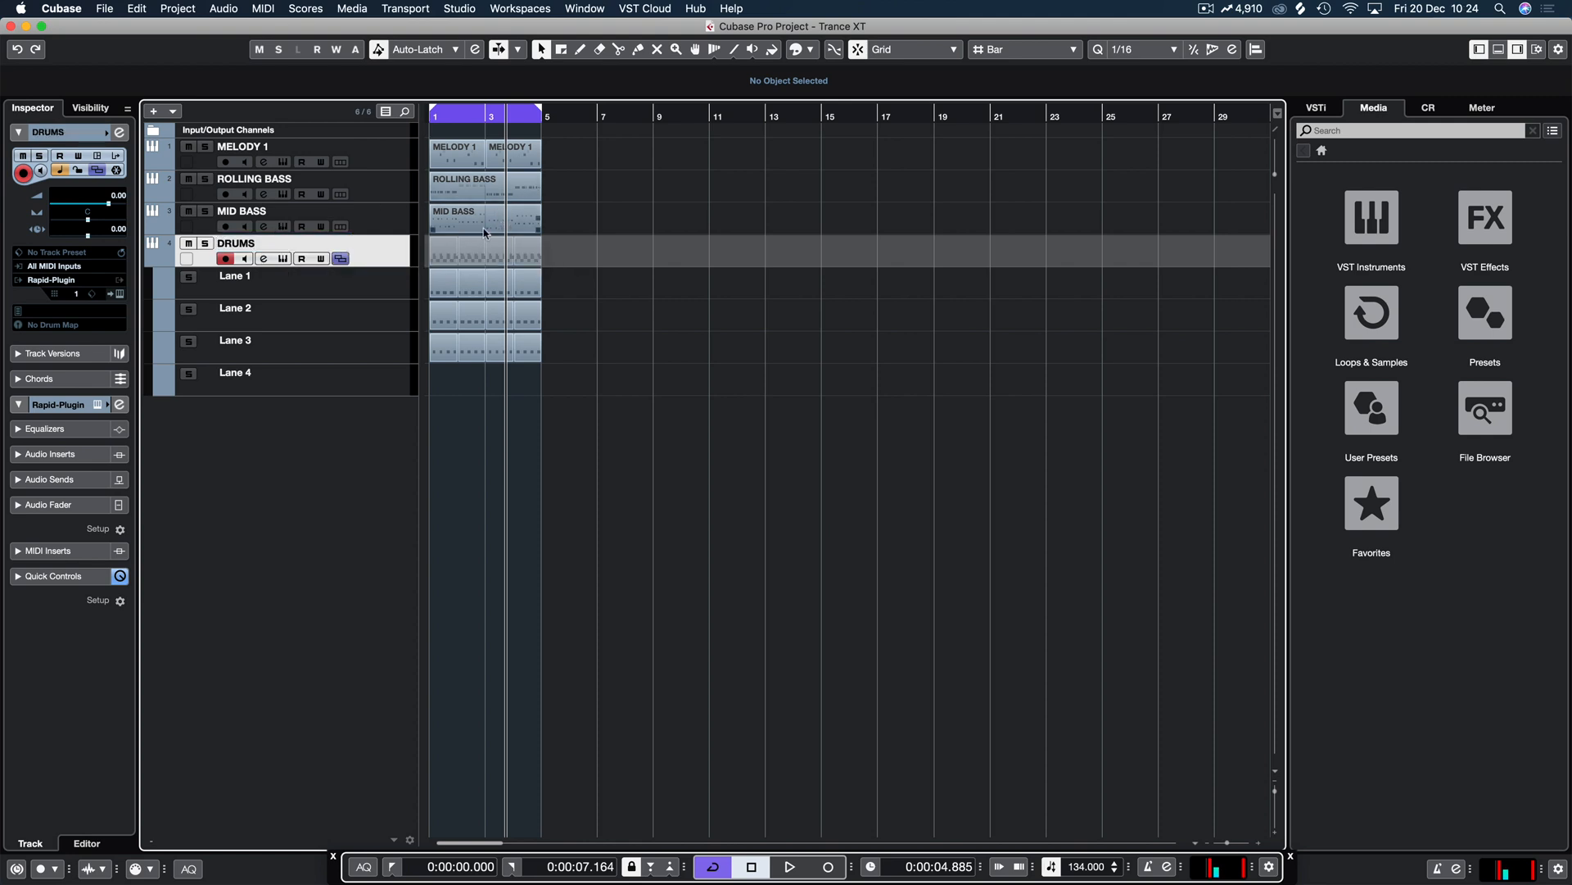
Step: Duplicate the MELODY 1 track and delete the second clip on the copy
left_click(382, 160)
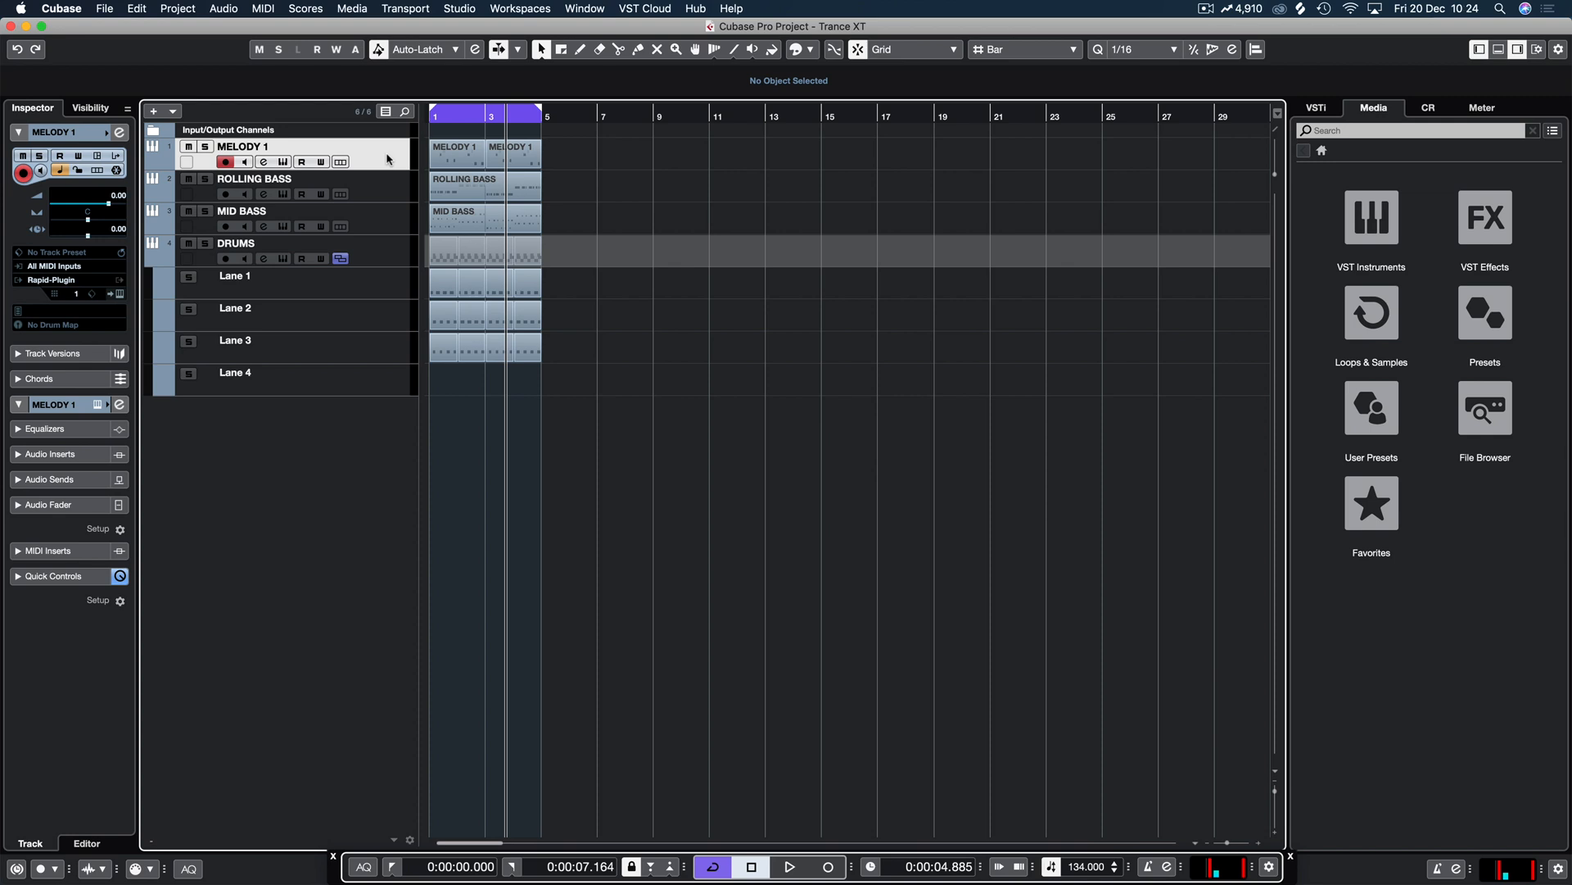
right_click(389, 160)
left_click(413, 201)
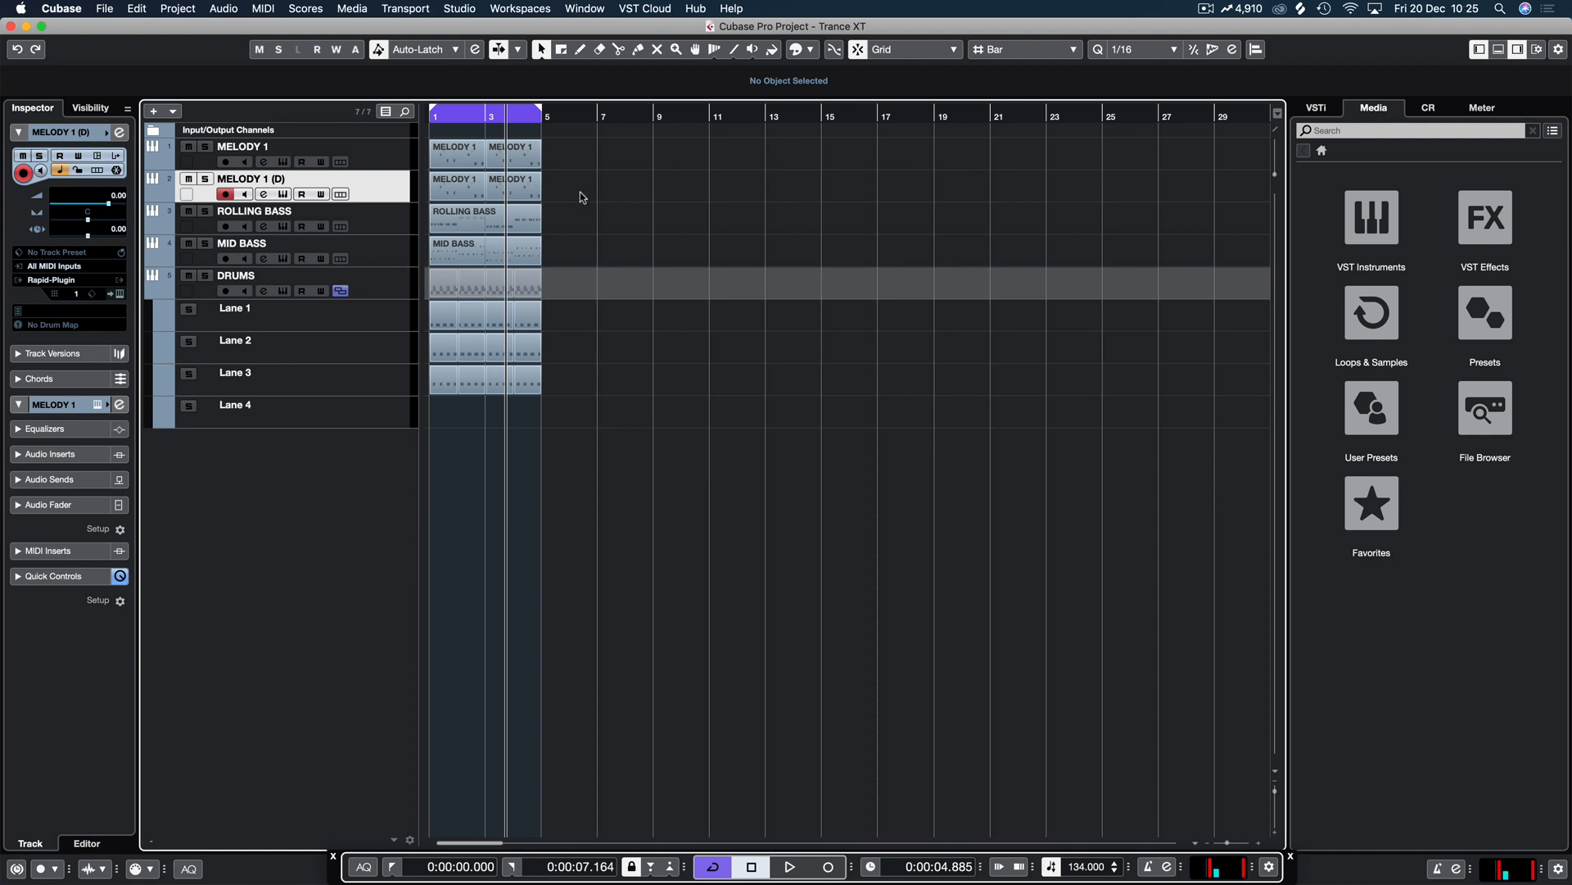
left_click_drag(587, 195, 472, 193)
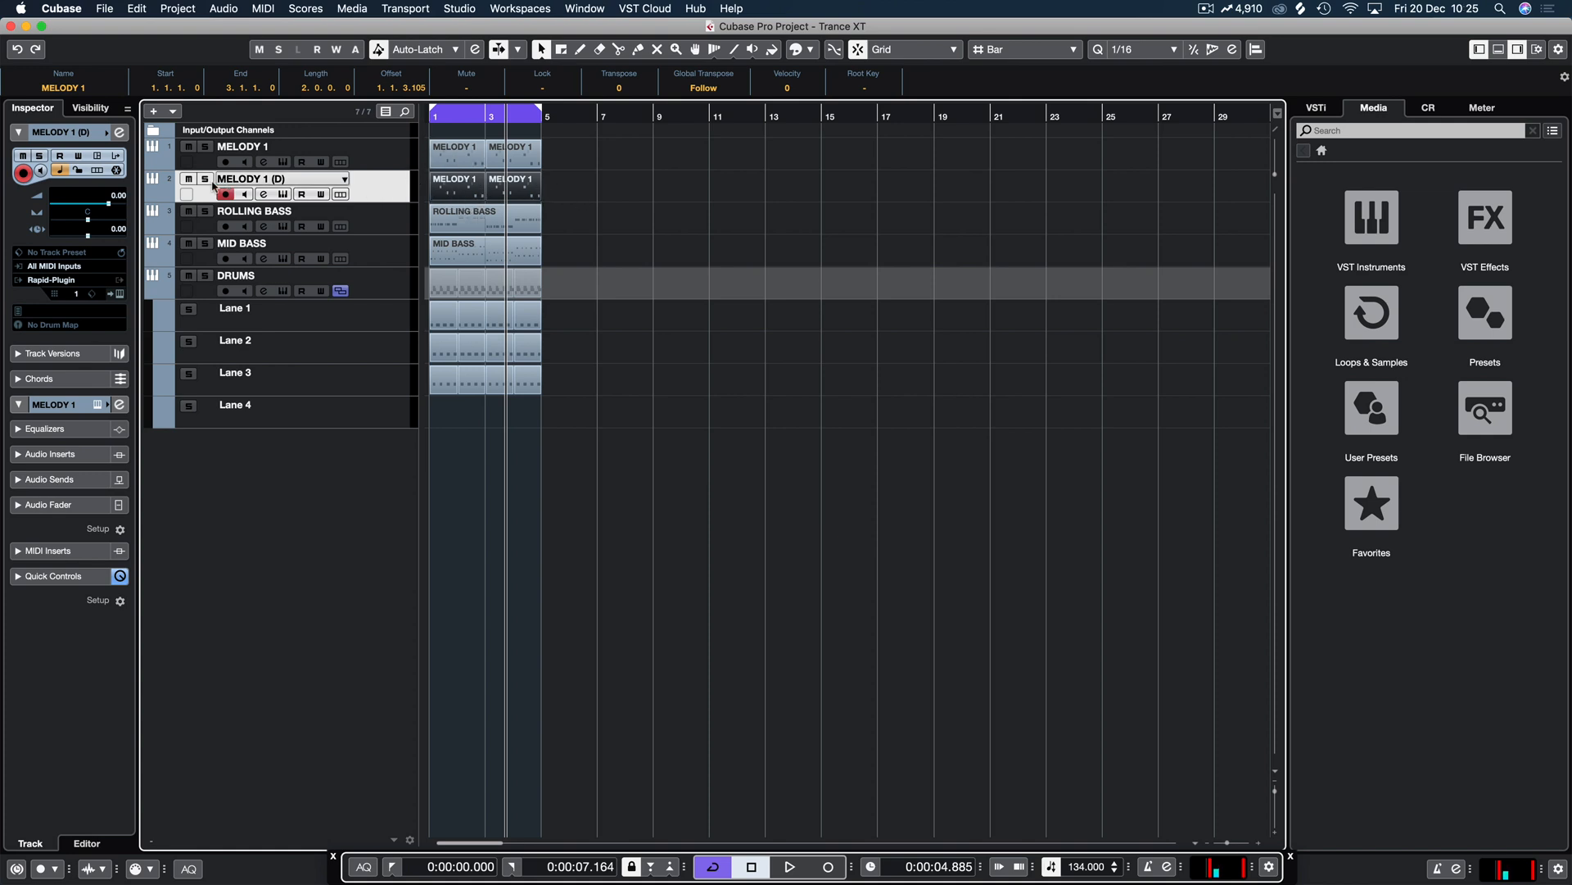
left_click(570, 183)
left_click(512, 185)
key("Delete")
Step: Open the remaining clip of the duplicated melody track and delete all its notes except the first one
double_click(467, 187)
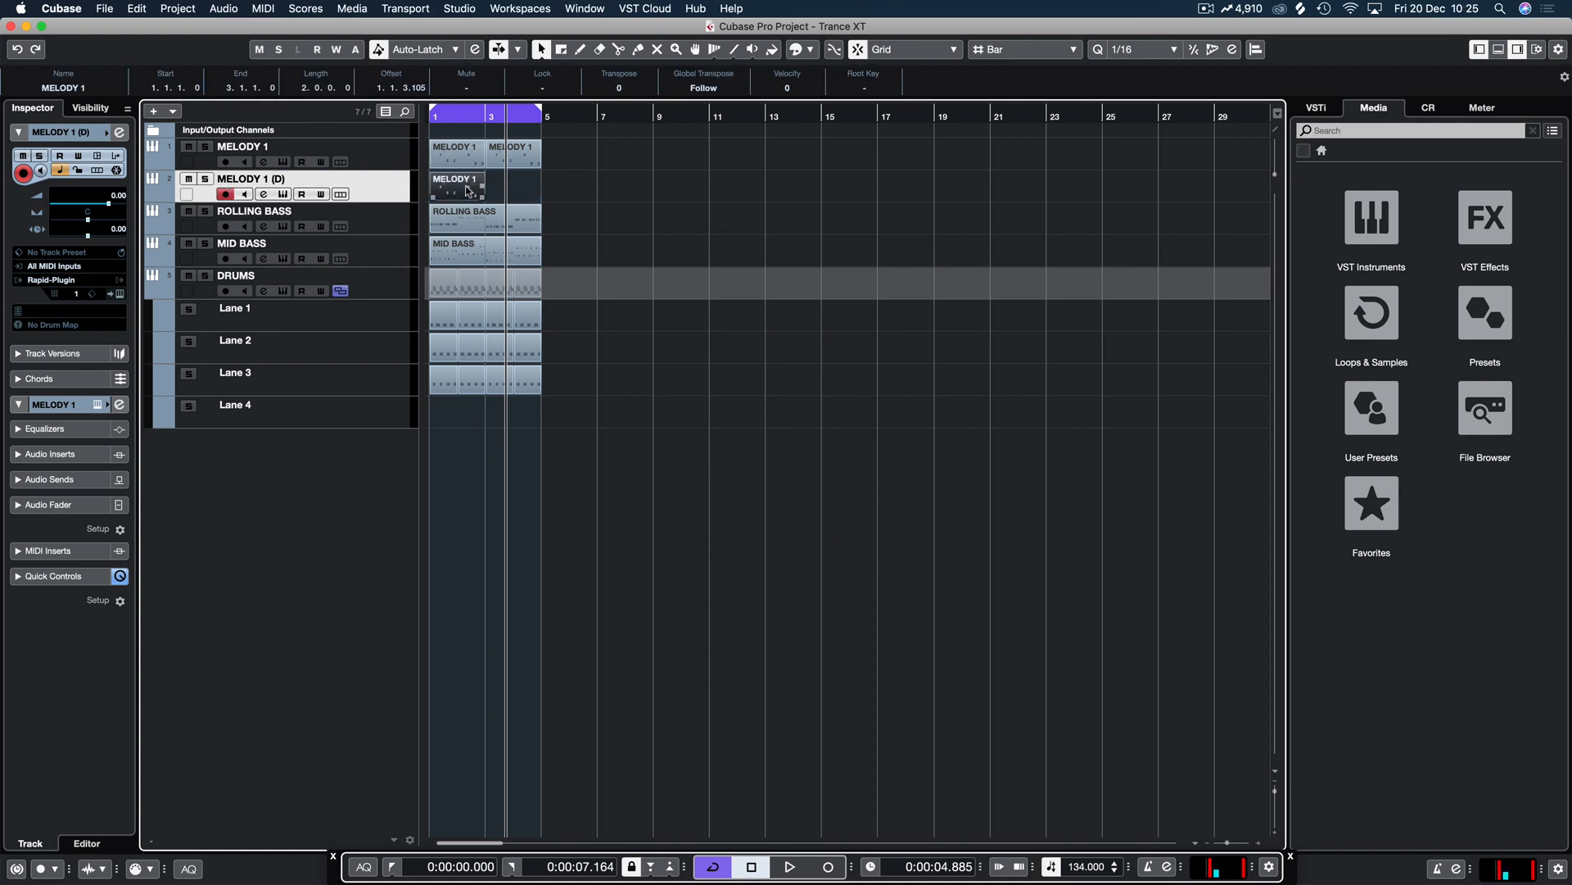
key("Return")
double_click(450, 187)
left_click_drag(189, 353, 629, 577)
key("Delete")
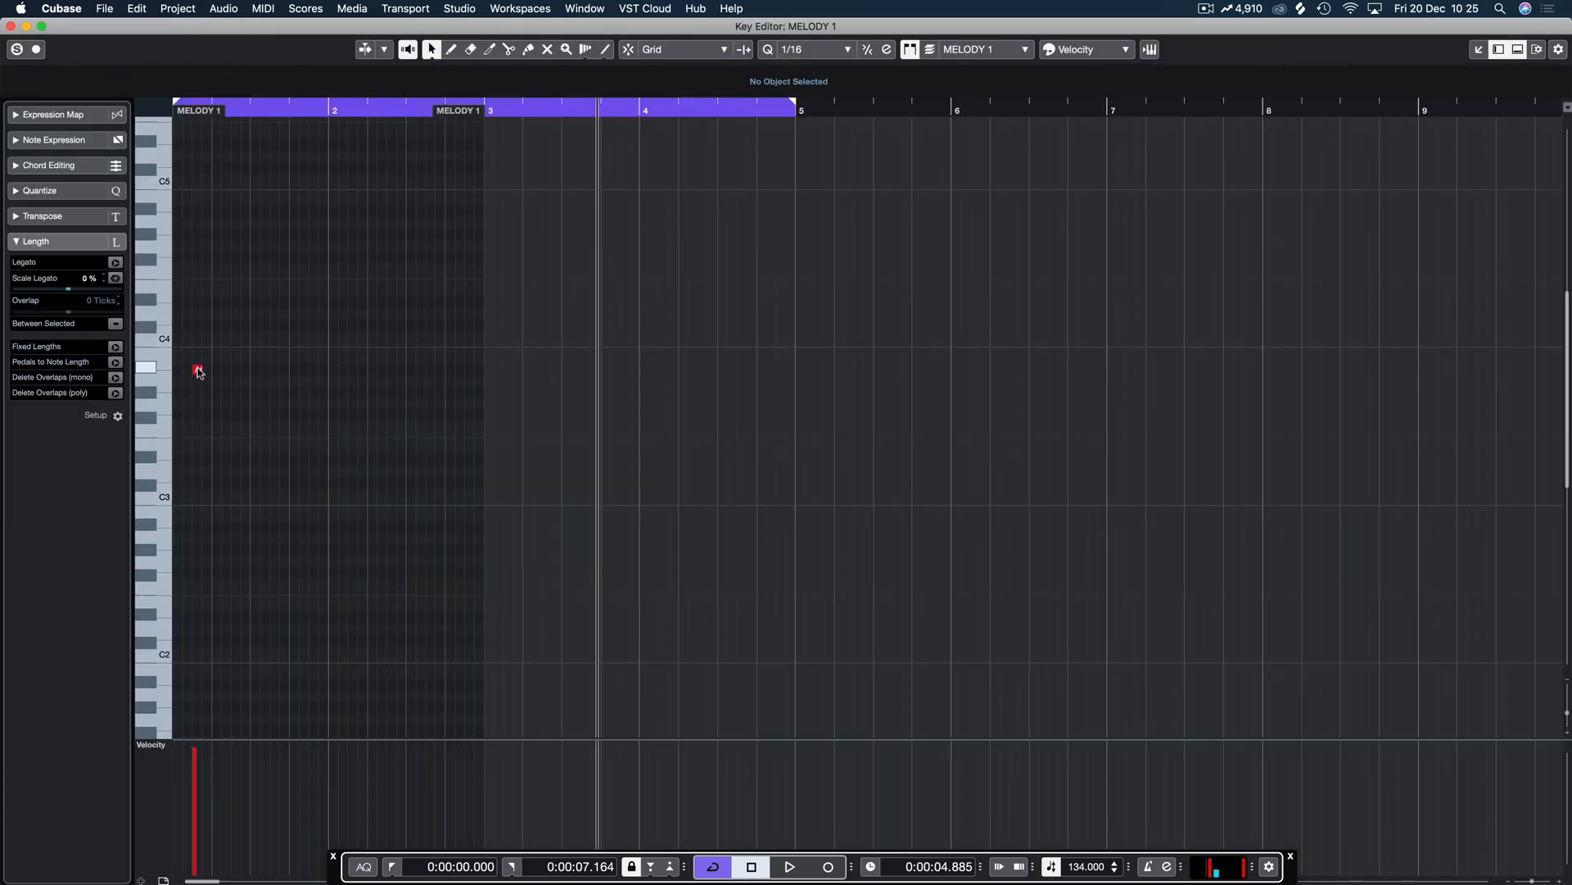
Step: Move the remaining note to F3 at the start of bar 1
left_click_drag(198, 373, 183, 430)
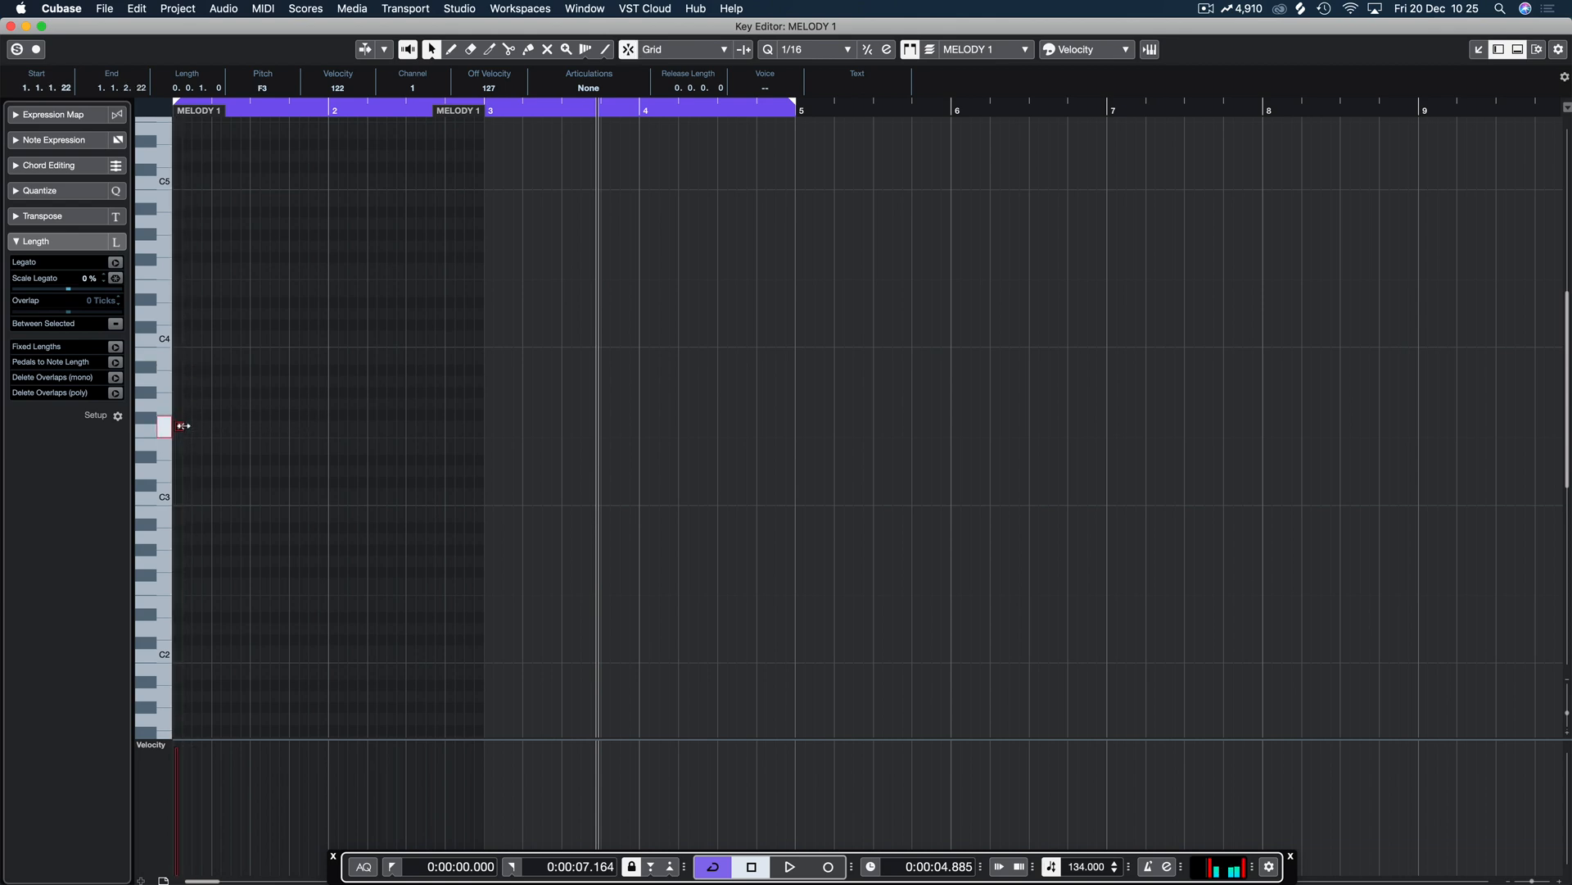
key("h")
key("h")
key("h")
key("h")
key("h")
key("h")
key("h")
key("h")
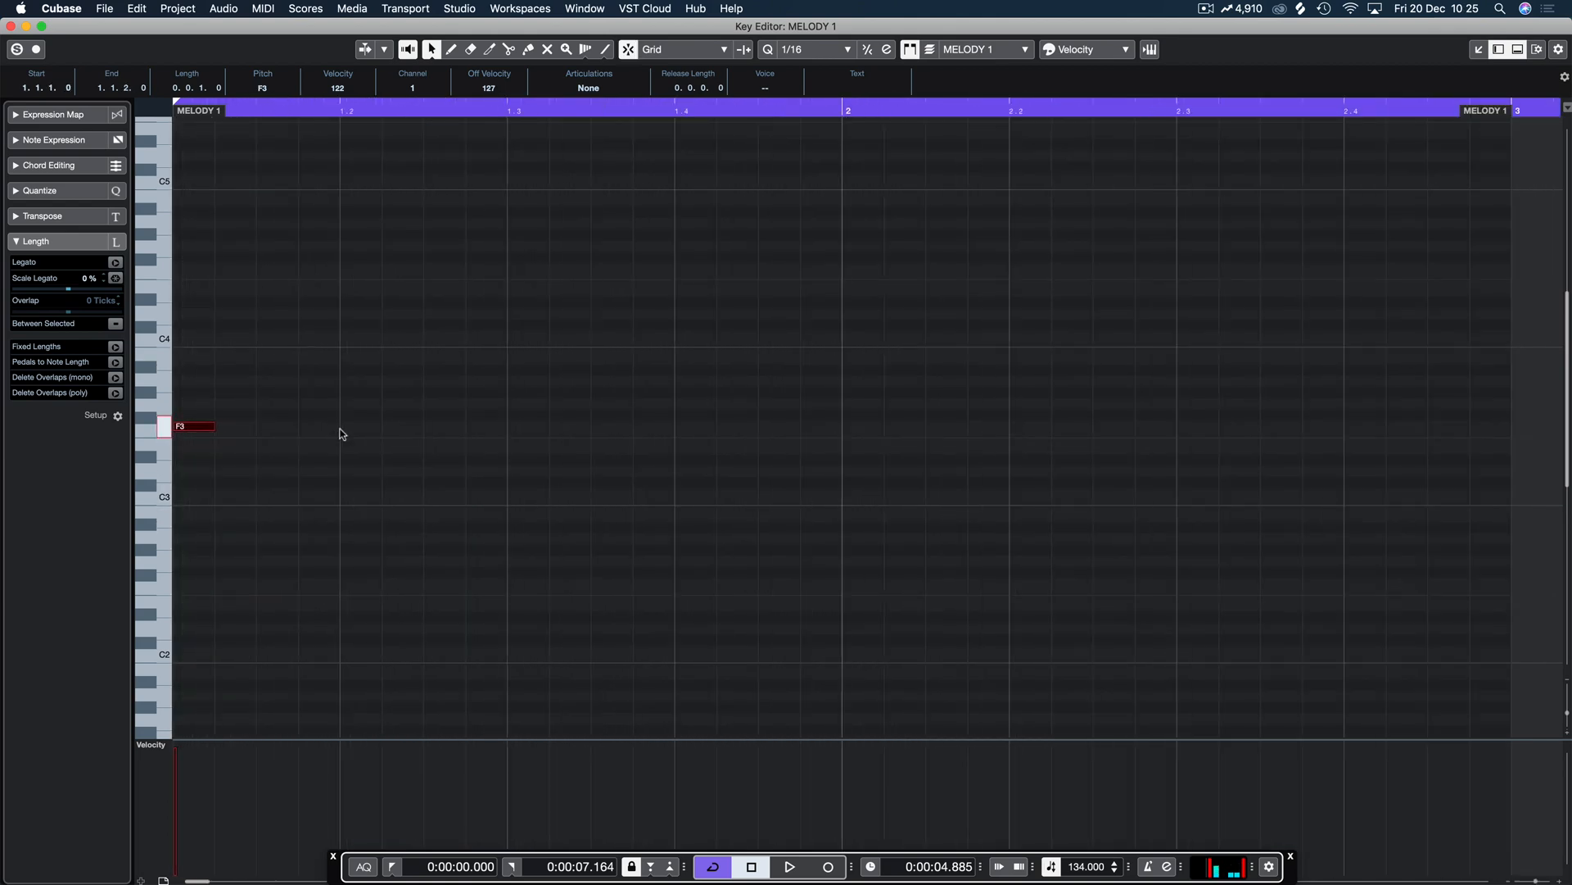
Step: Copy the F3 note upwards at the start of bar 1 and set the copy's pitch to A#3, auditioning the result
mouse_move(201, 425)
left_mouse_down()
mouse_move(205, 381)
mouse_move(191, 449)
left_mouse_up()
key("space")
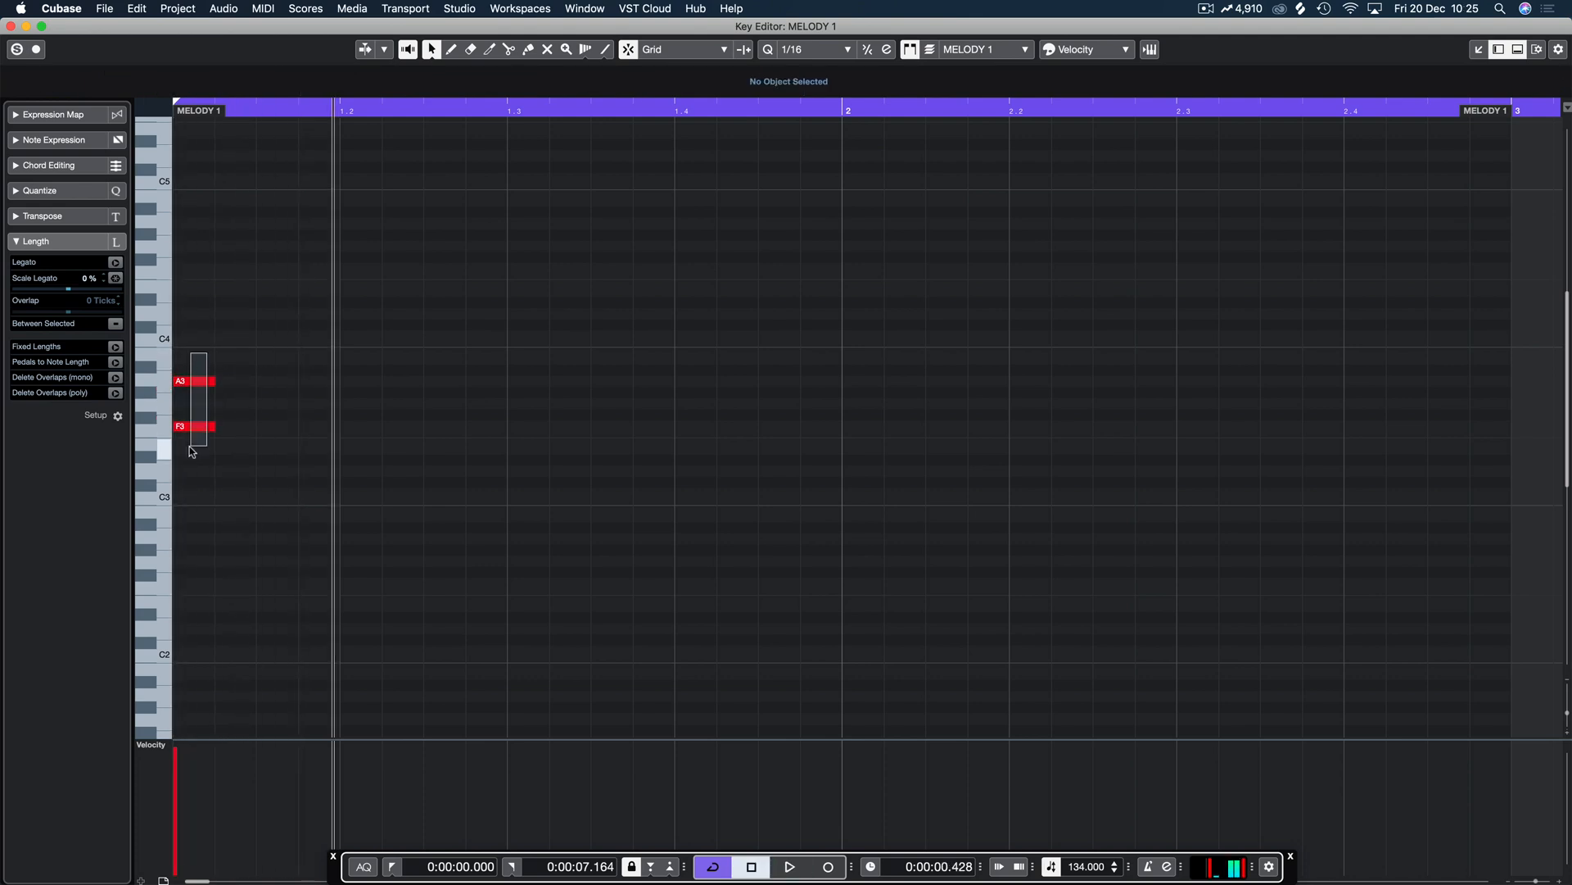
left_click_drag(198, 383, 194, 370)
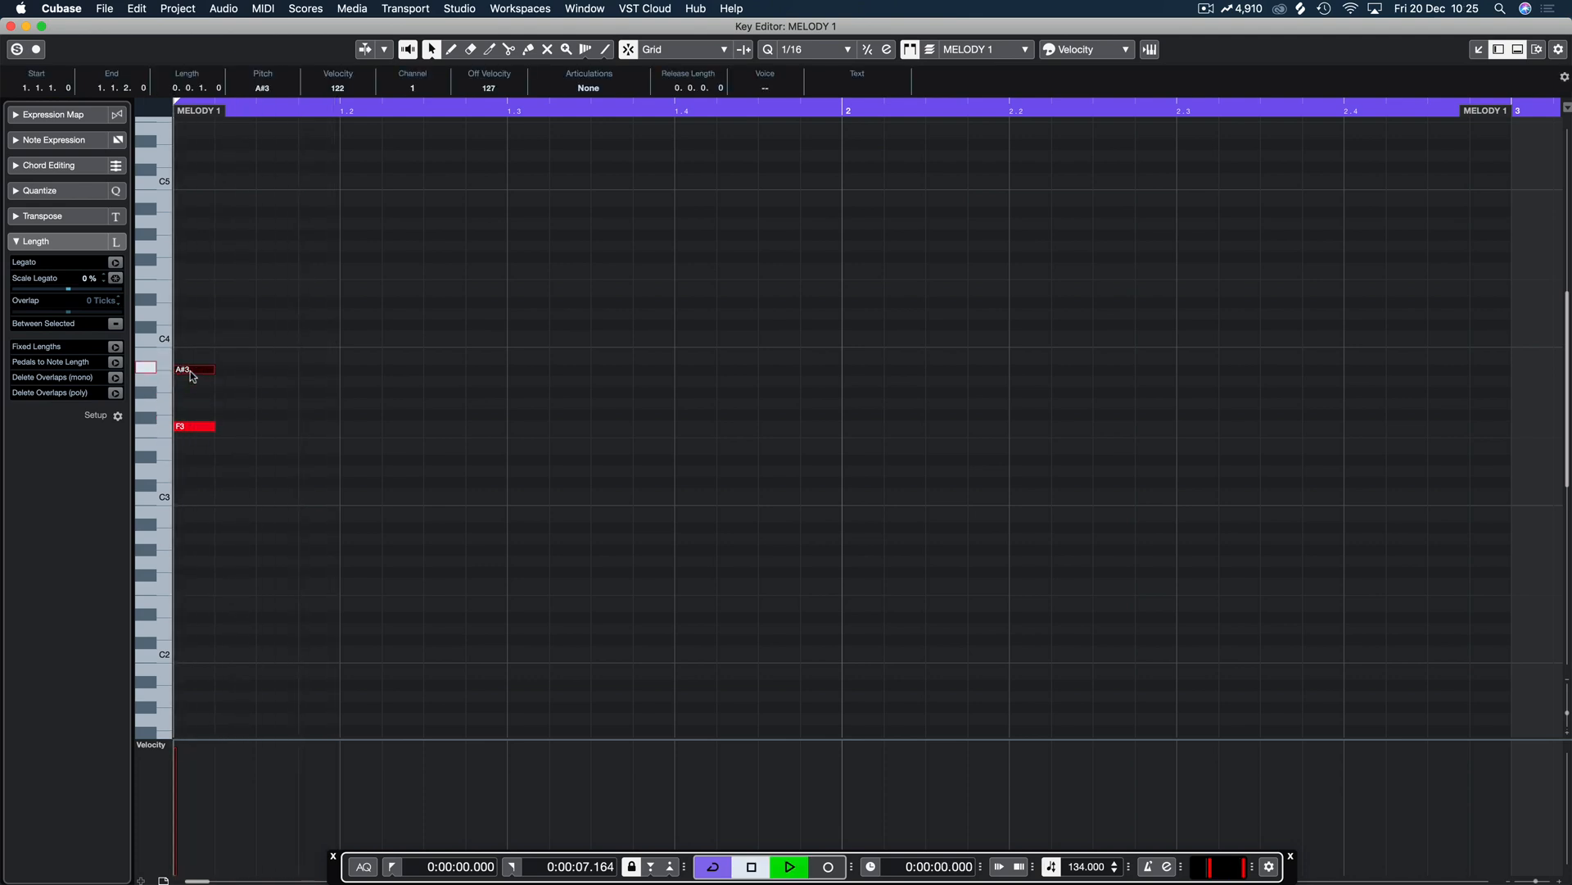
Step: Repeat the F3 and A#3 note pair six more times across bar 1 as an off-beat sixteenth-note rhythm
left_click(190, 427)
left_click_drag(254, 432, 492, 429)
left_click_drag(491, 429, 622, 431)
left_click_drag(623, 432, 836, 432)
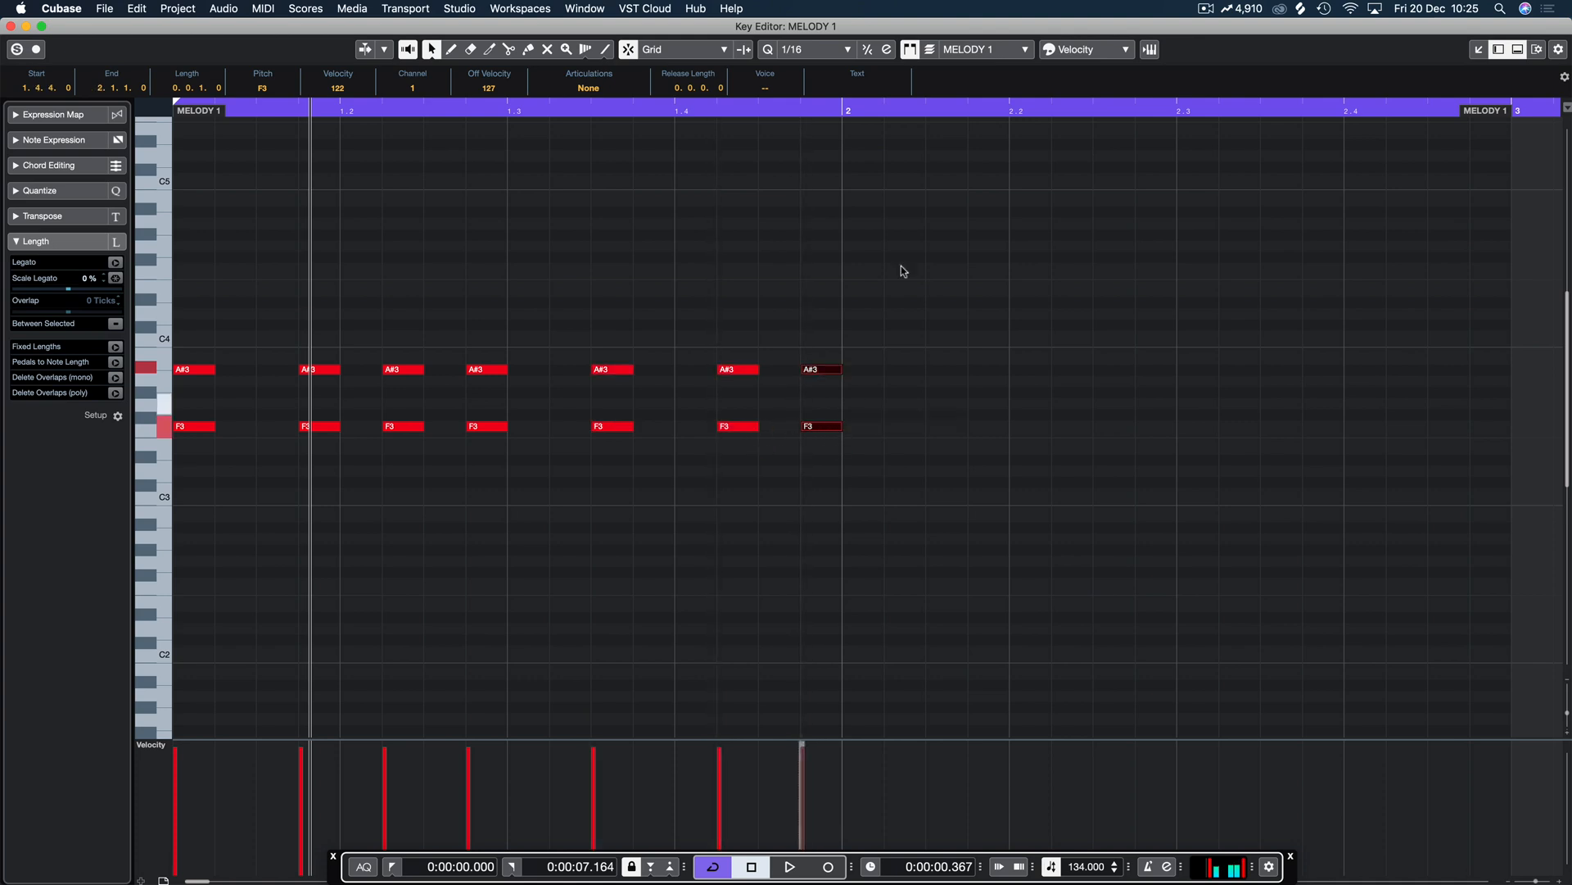
Step: End the loop range at bar 2, solo the duplicated melody track, start playback and reopen its clip for editing
left_click(852, 119, "alt")
key("Return")
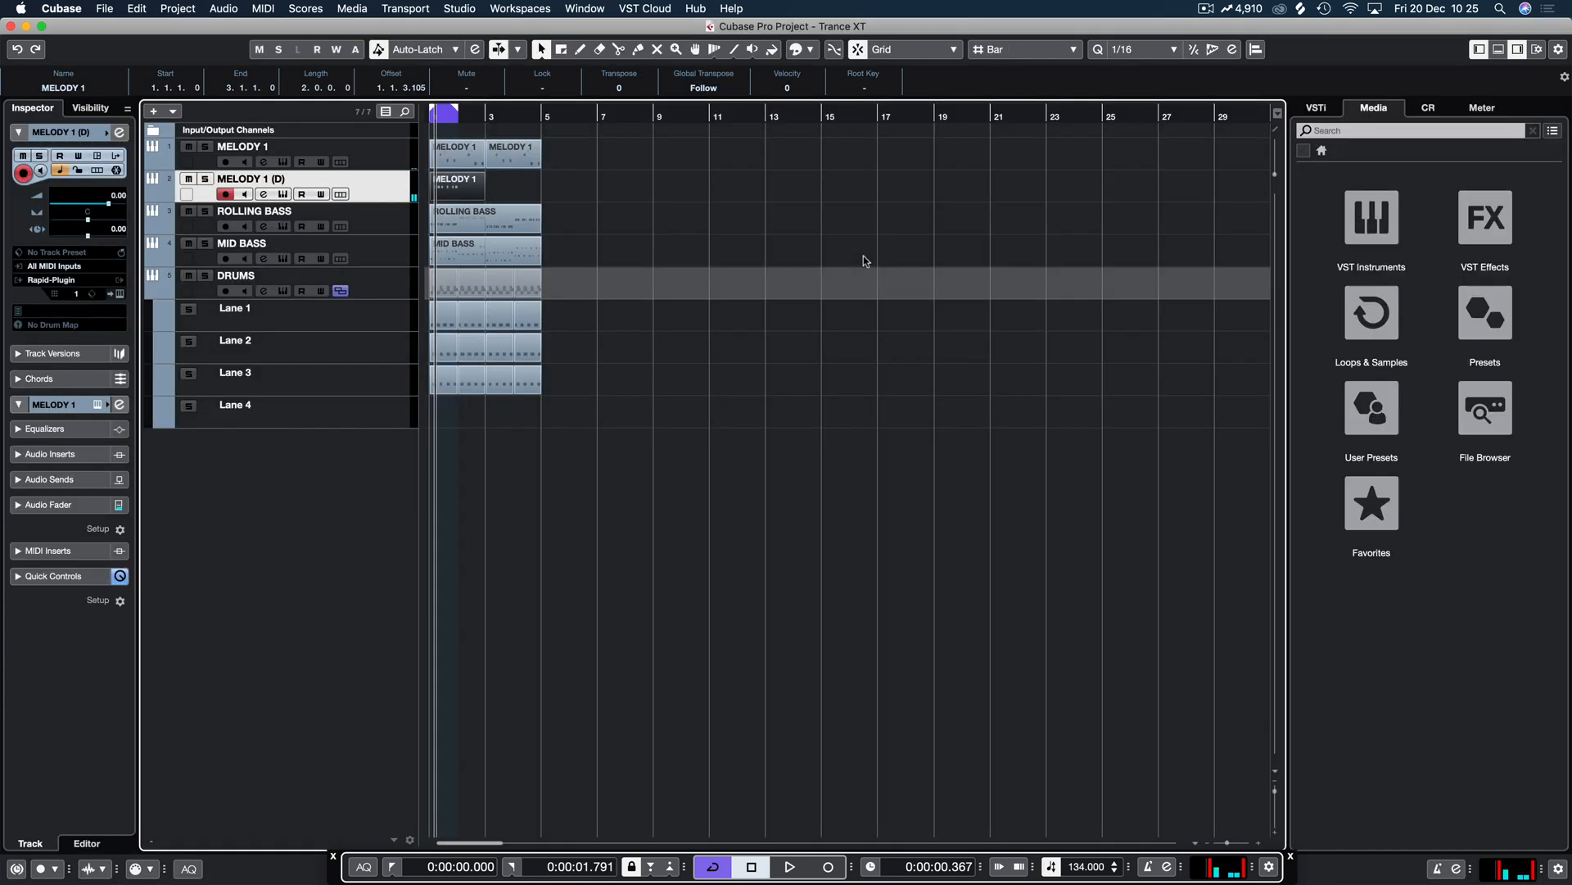
left_click(205, 181)
key("space")
key("Return")
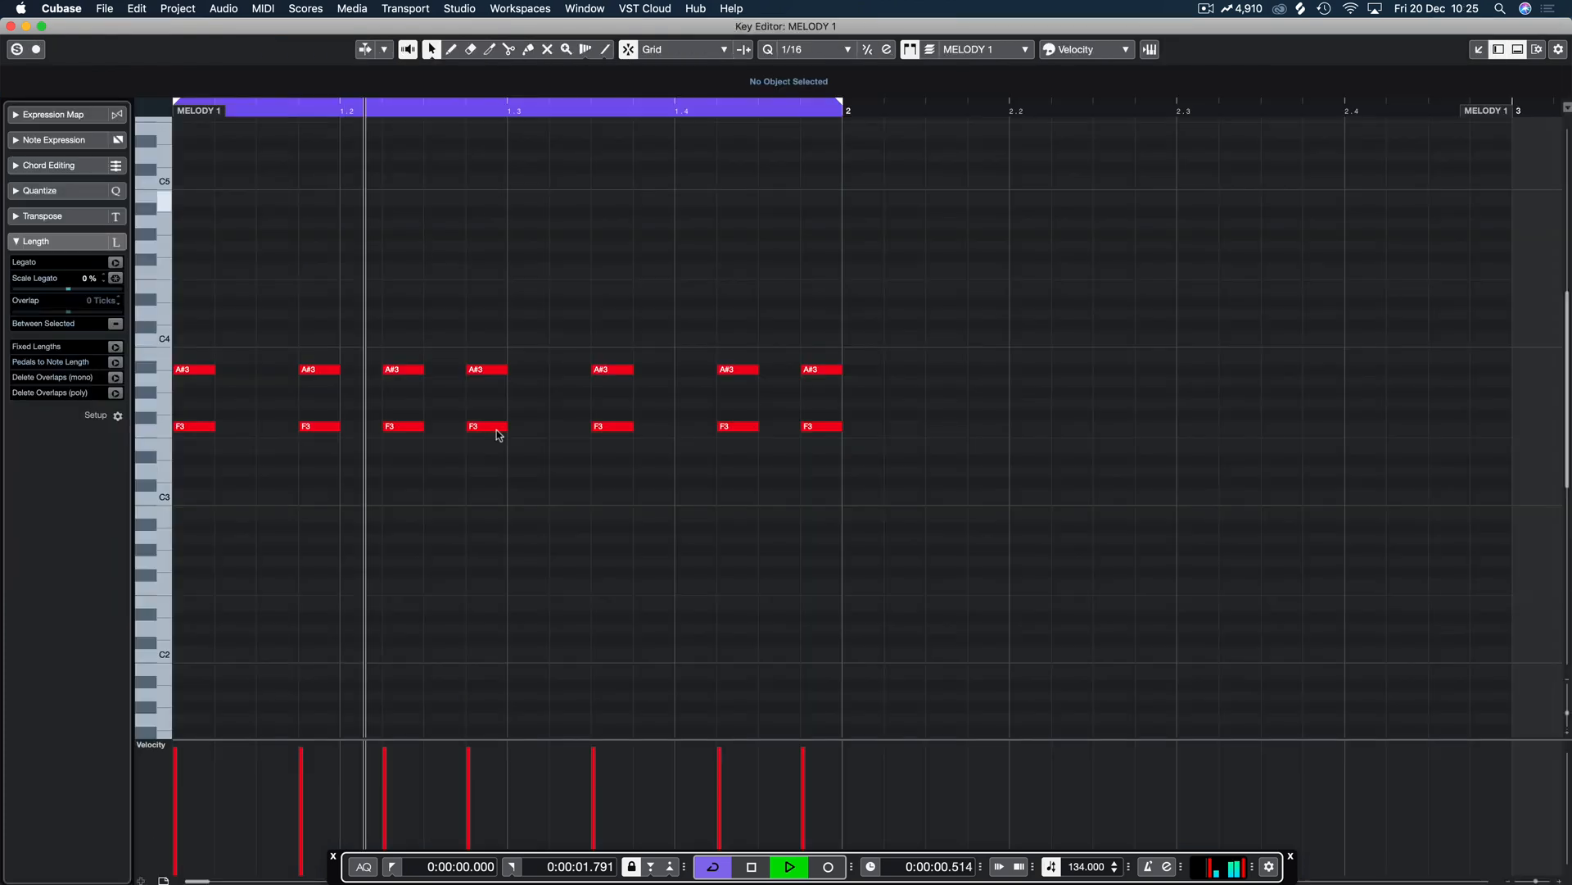
Step: Move the last two note pairs of bar 1 one sixteenth earlier and replay the loop
left_click_drag(850, 324, 694, 429)
key("space")
left_click(720, 326)
key("space")
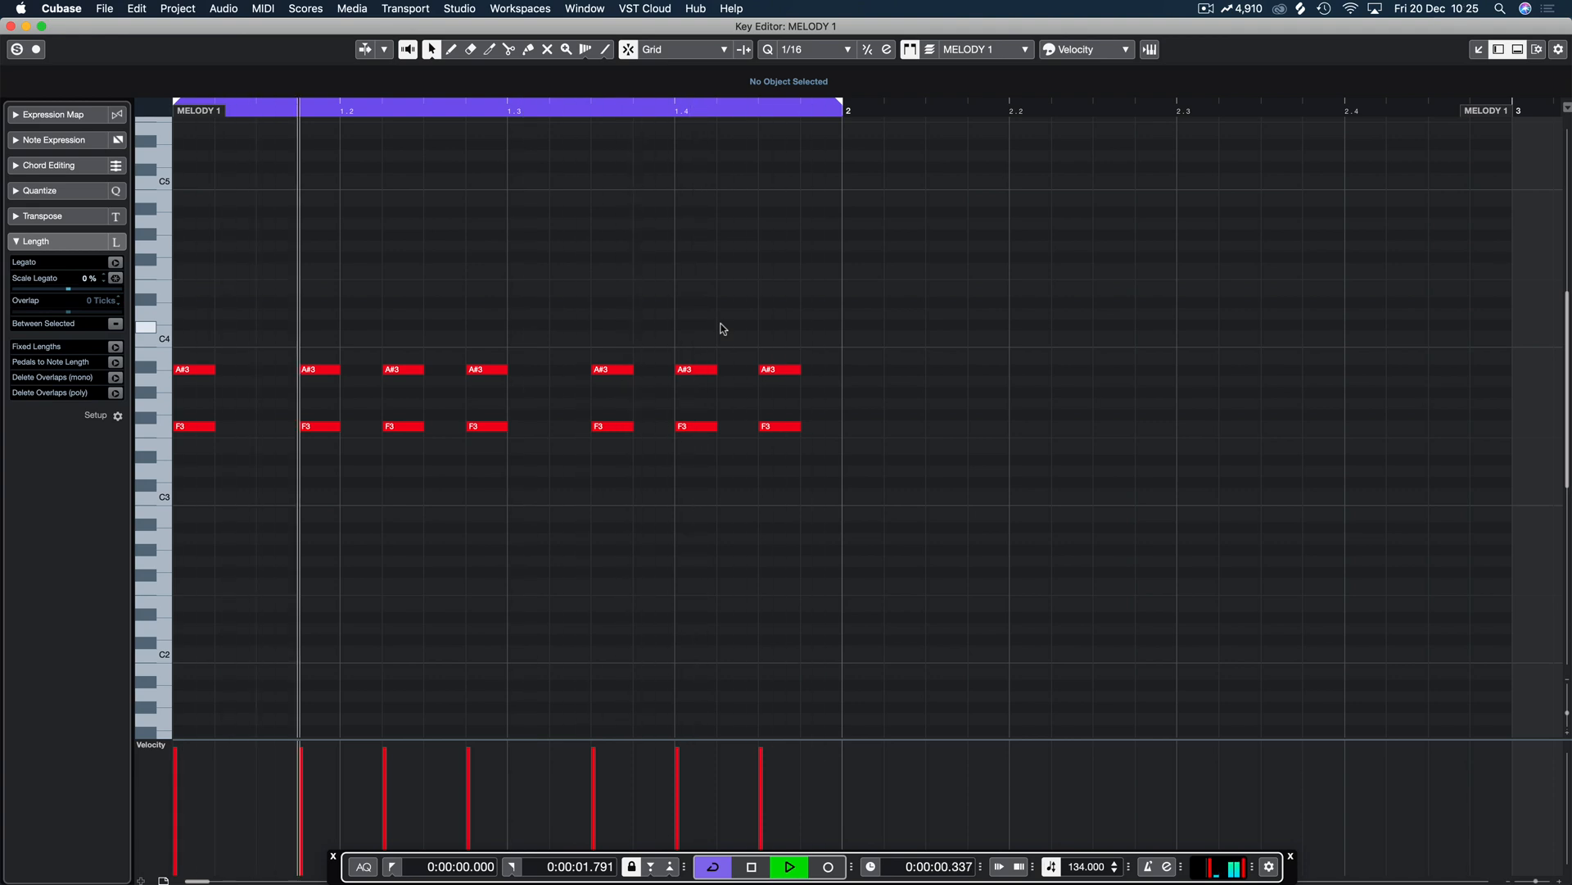
Step: Shorten the duplicated melody clip to one bar, then solo ROLLING BASS as well and play both together
key("Return")
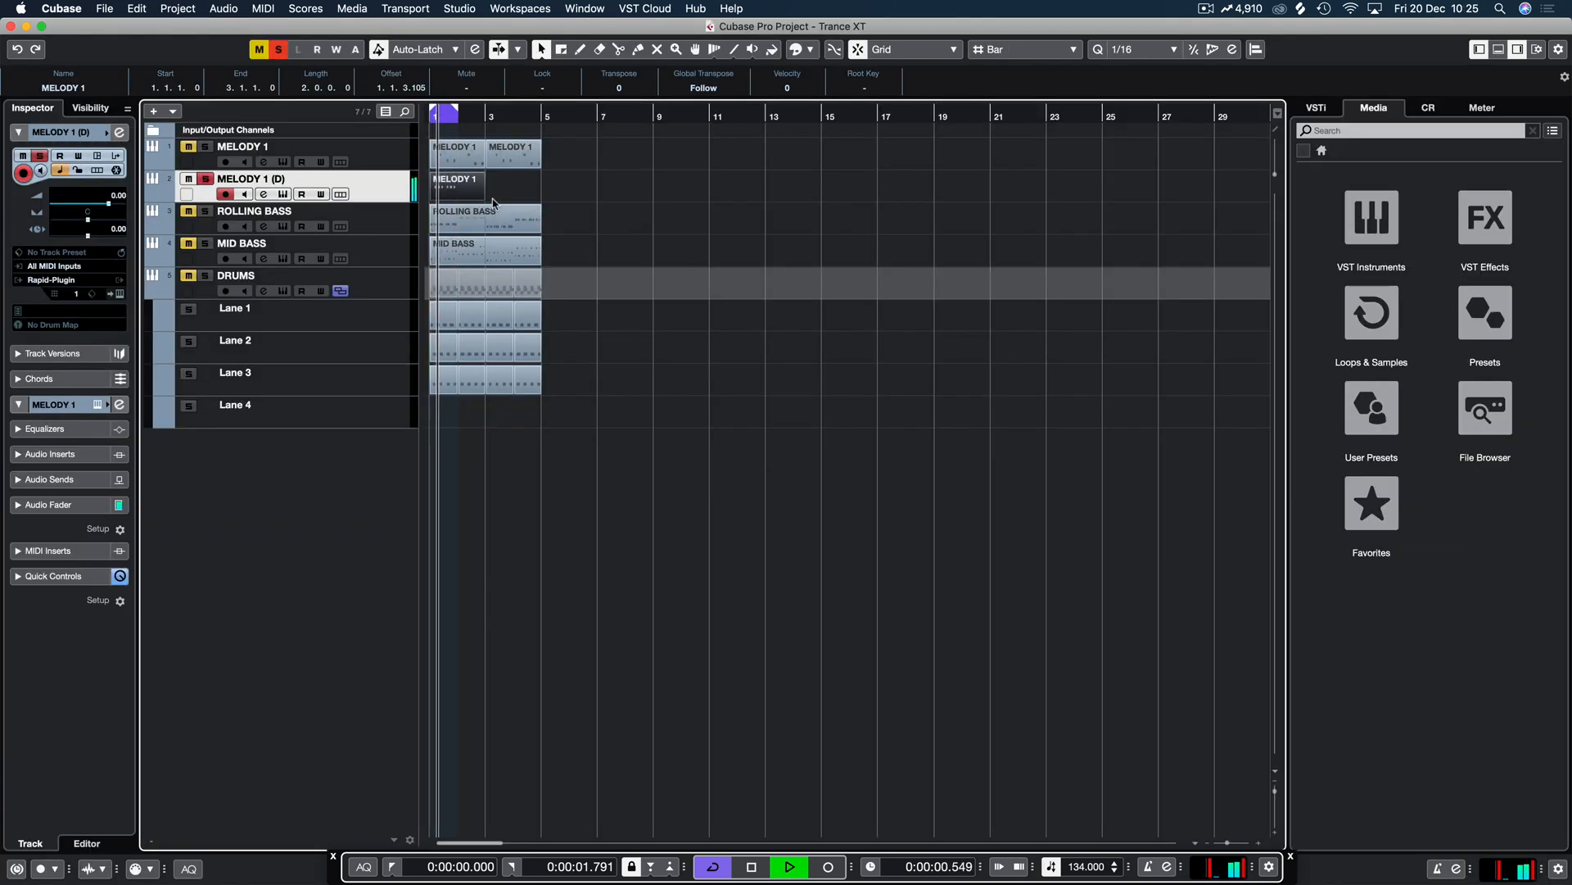
left_click_drag(484, 197, 451, 197)
key("space")
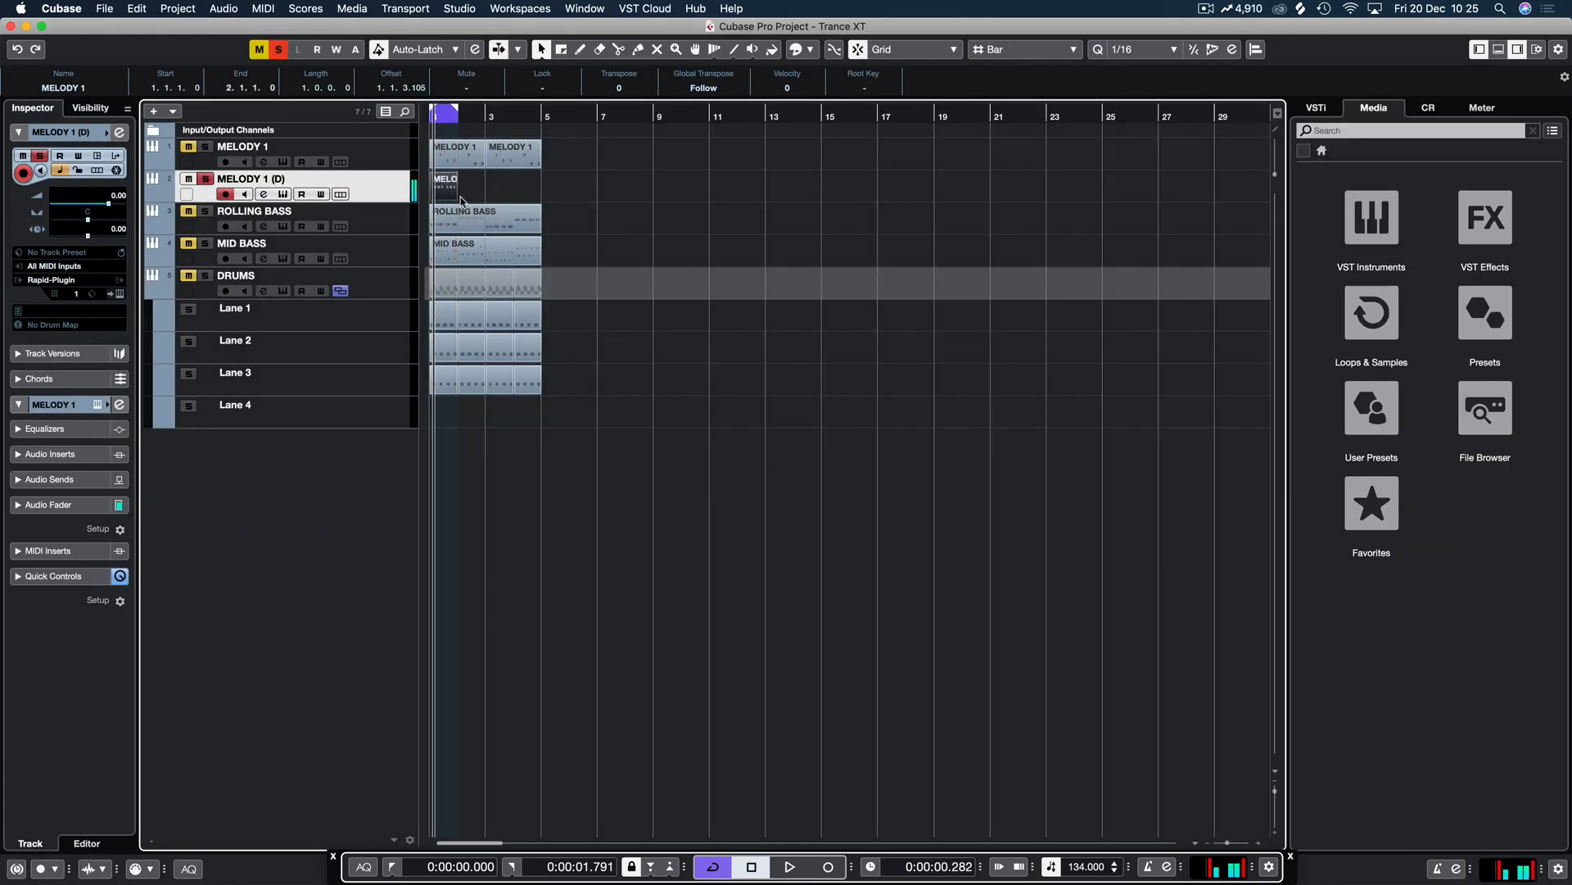
left_click(204, 211)
key("space")
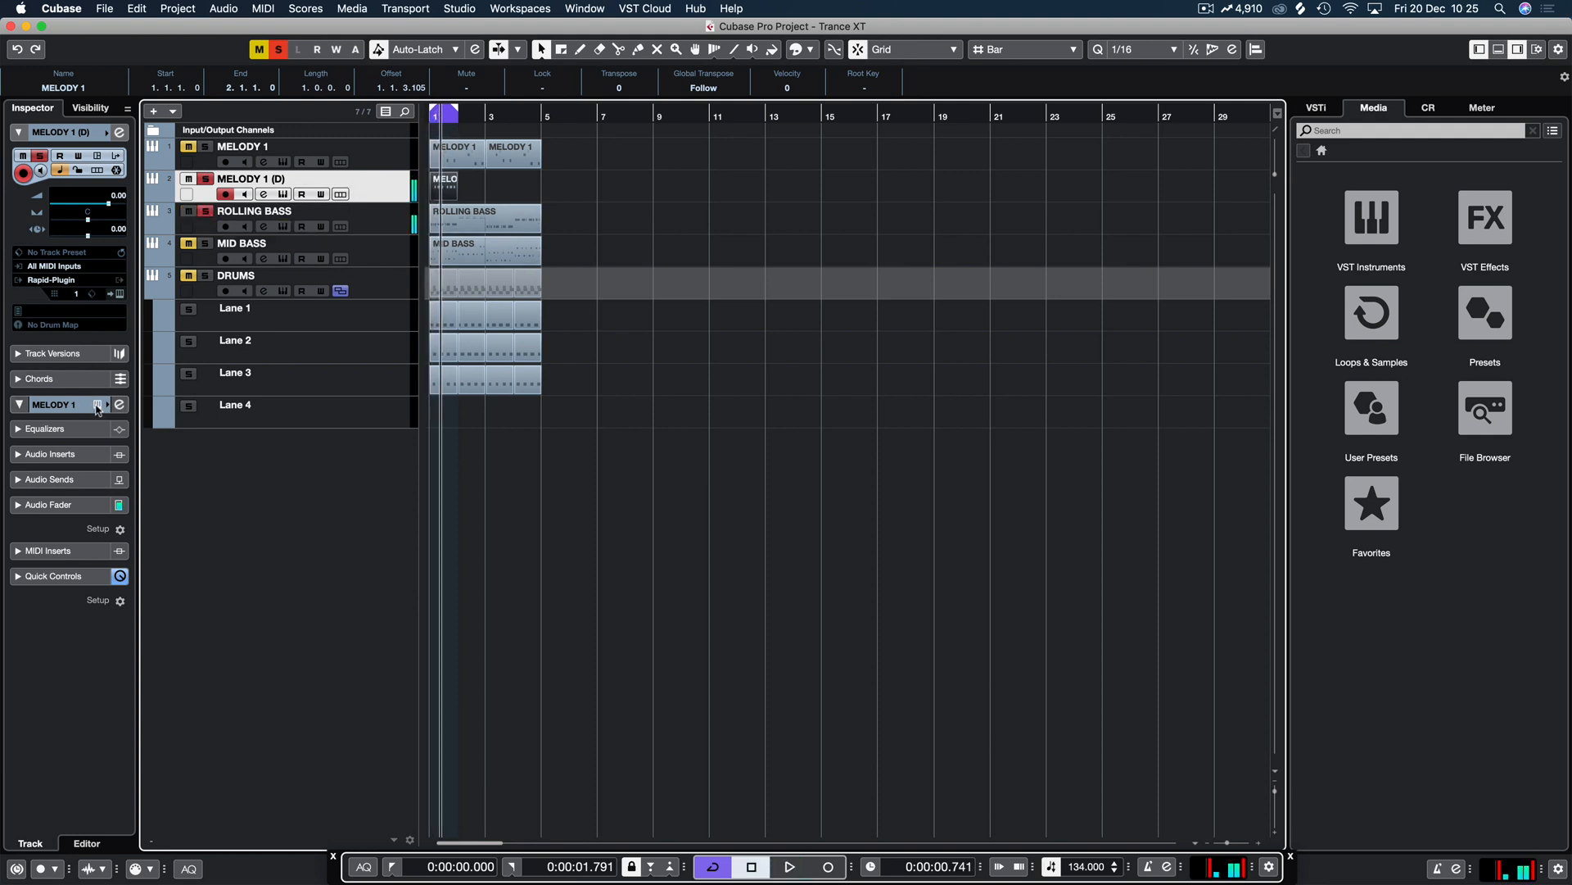
Step: Load the Airhammer Keys preset from Rapid's Trance Essence bank on the duplicated melody track and close the synth window
left_click(97, 406)
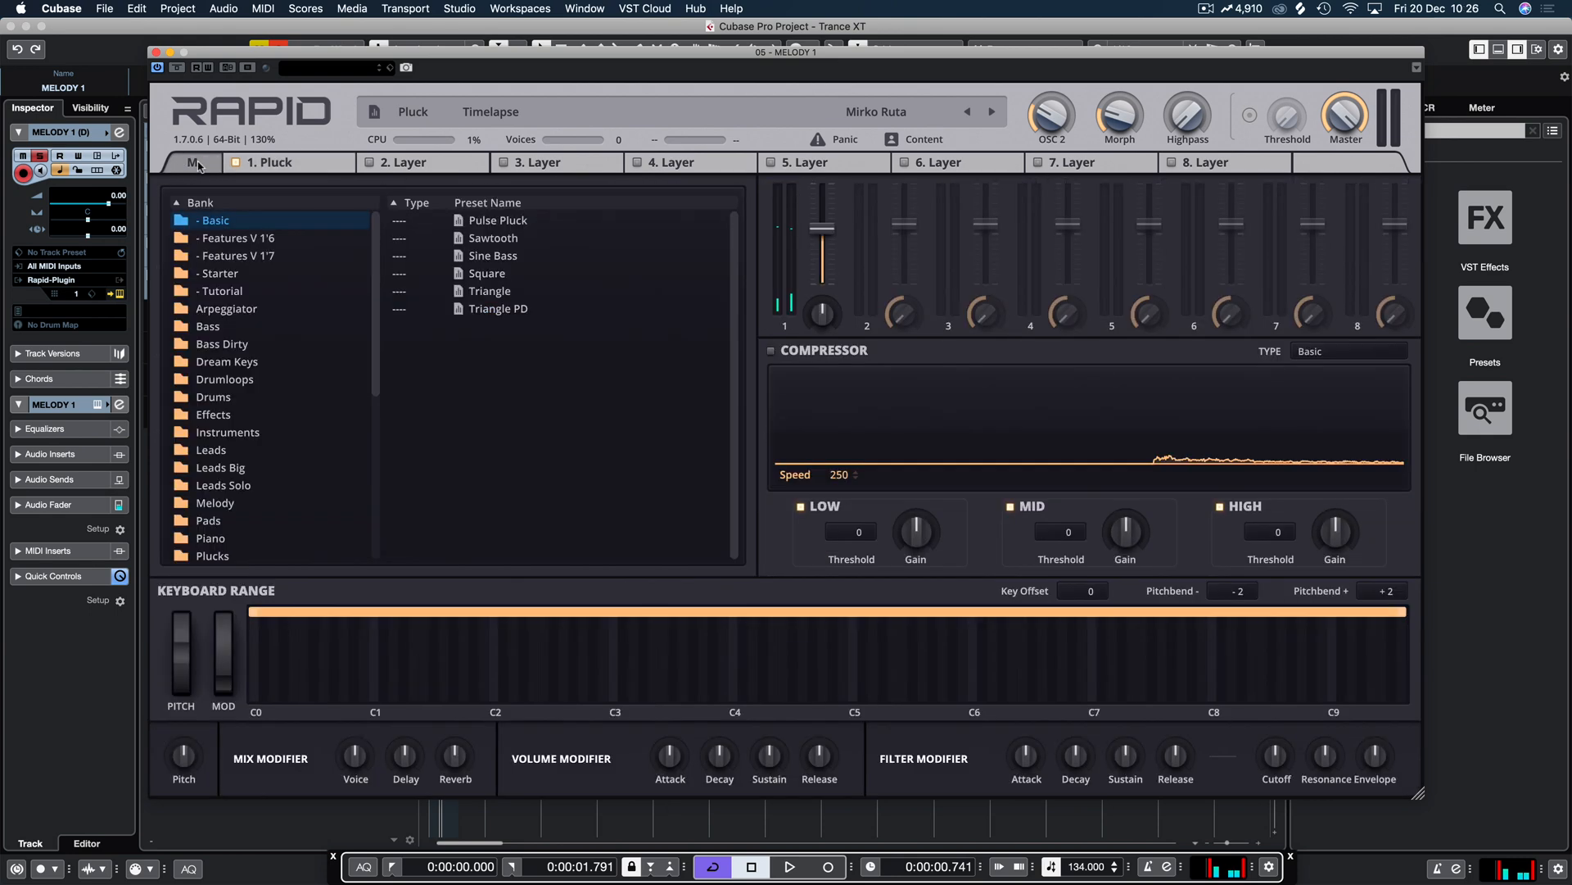
scroll(303, 445, "down", 5)
left_click(238, 536)
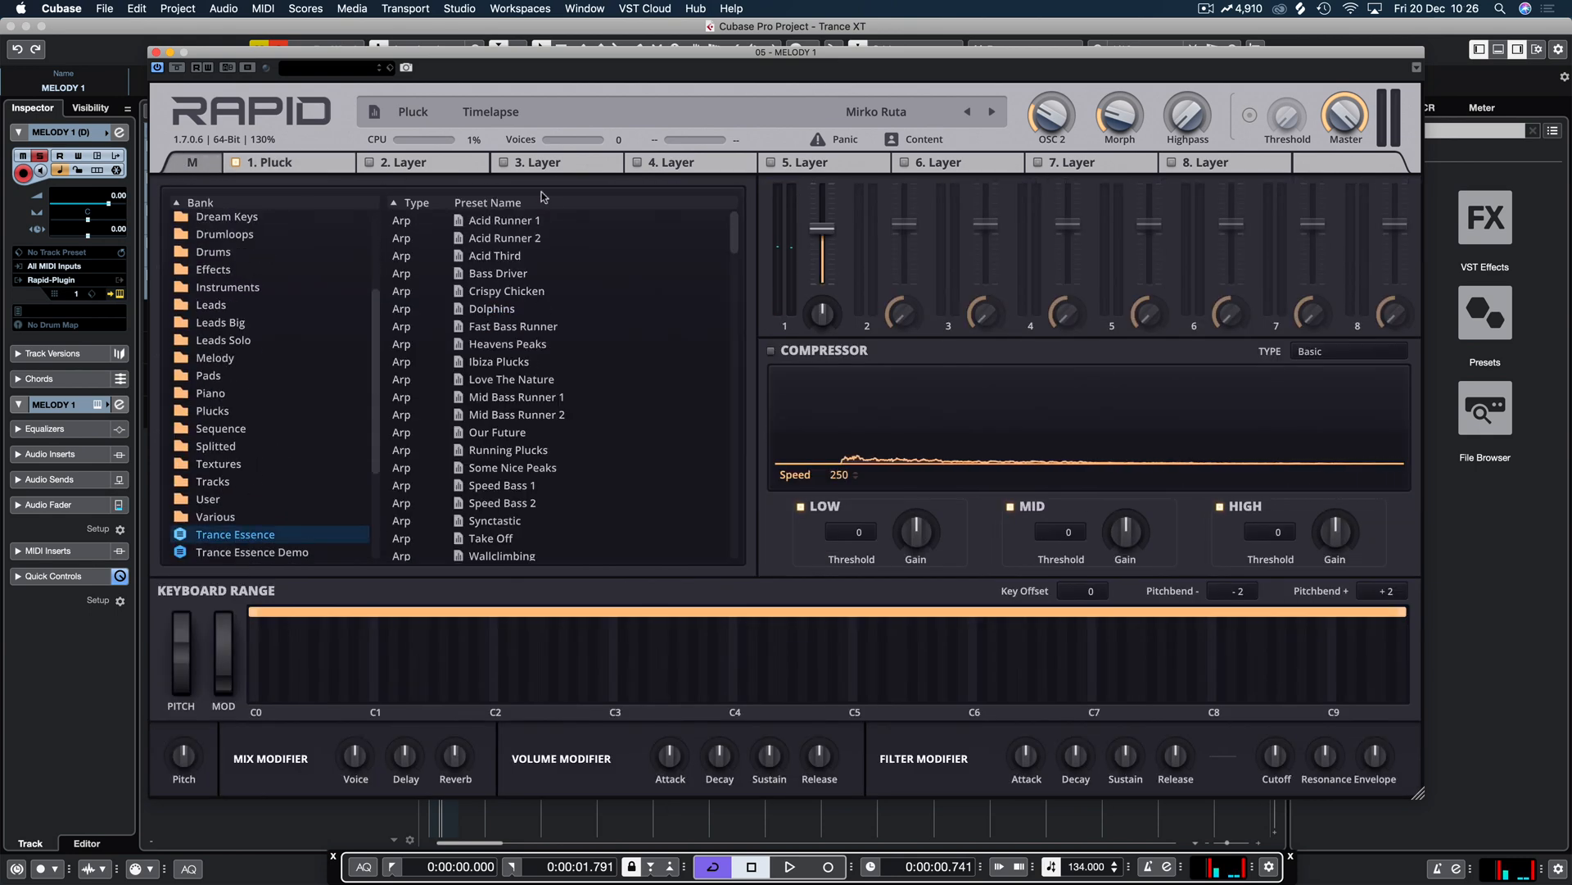
scroll(540, 358, "down", 15)
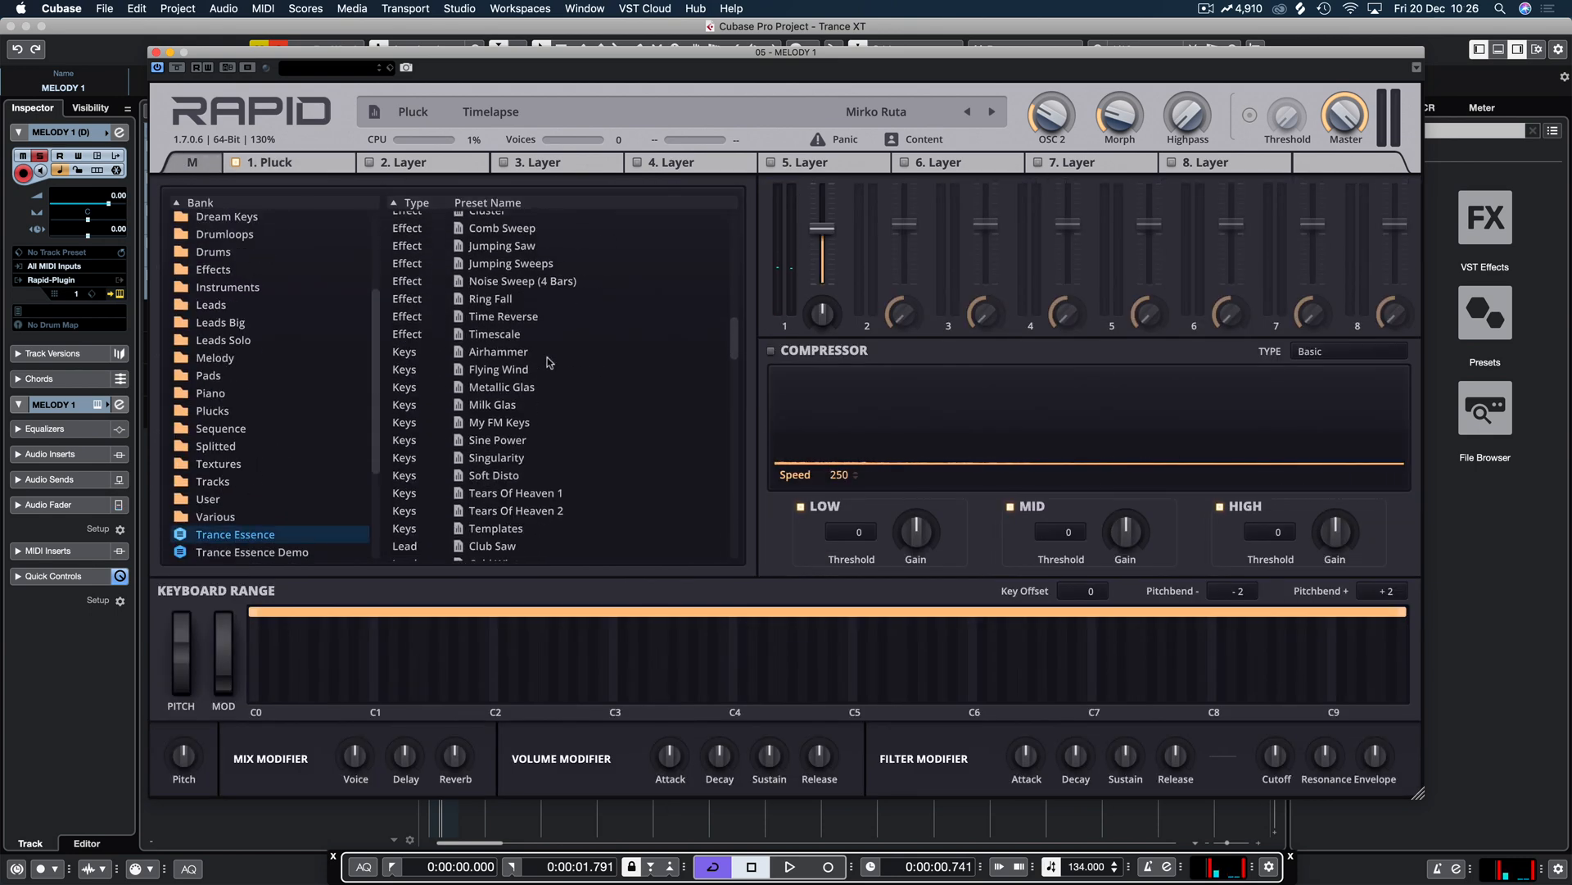
left_click(480, 356)
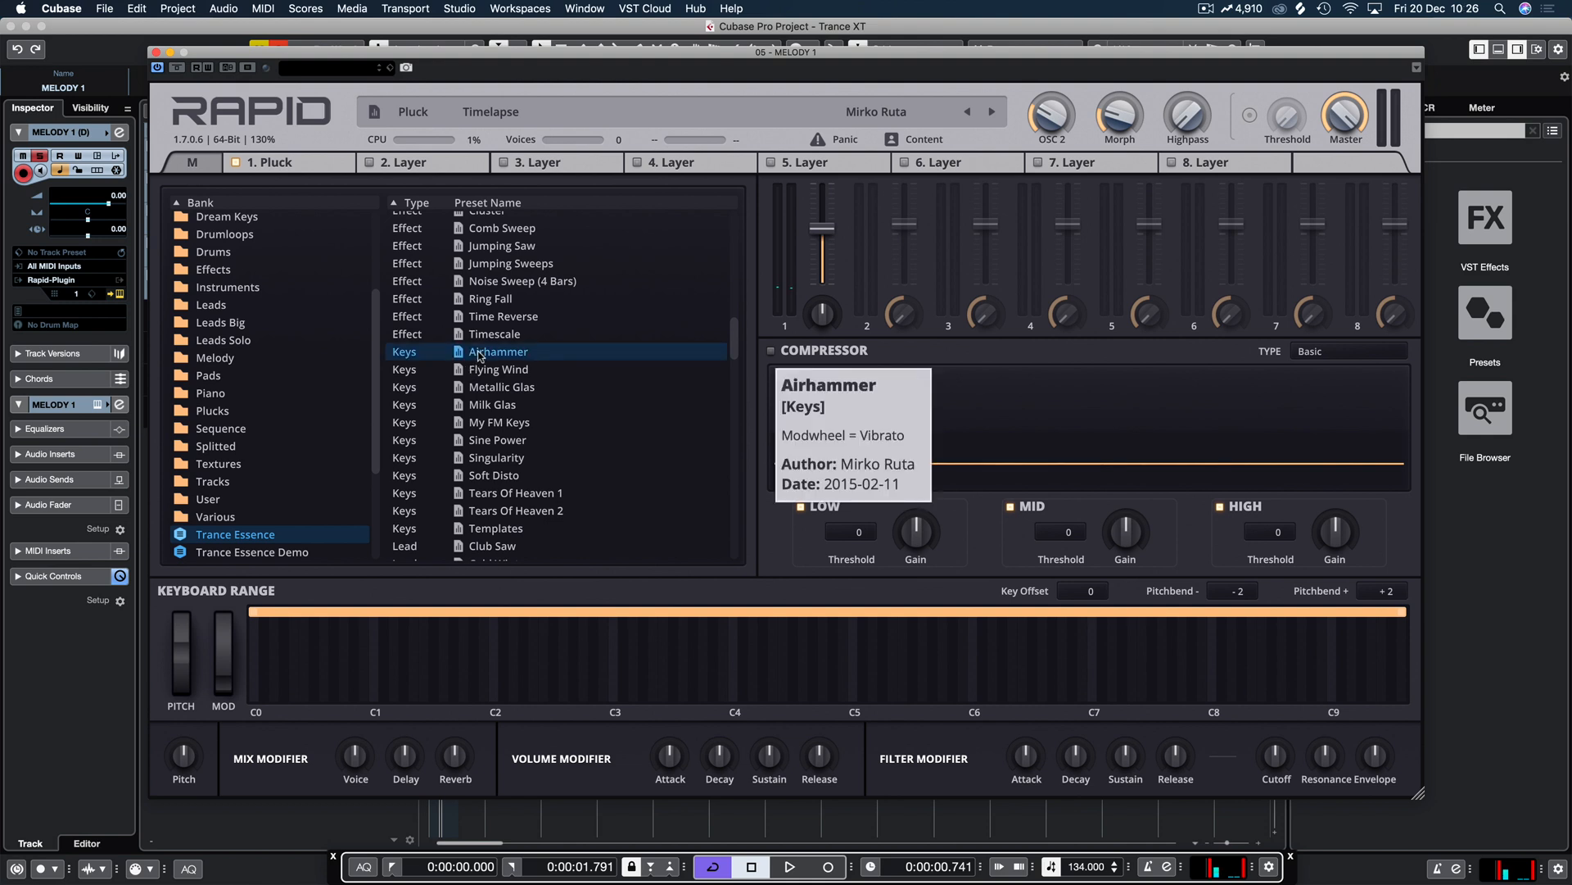
double_click(481, 355)
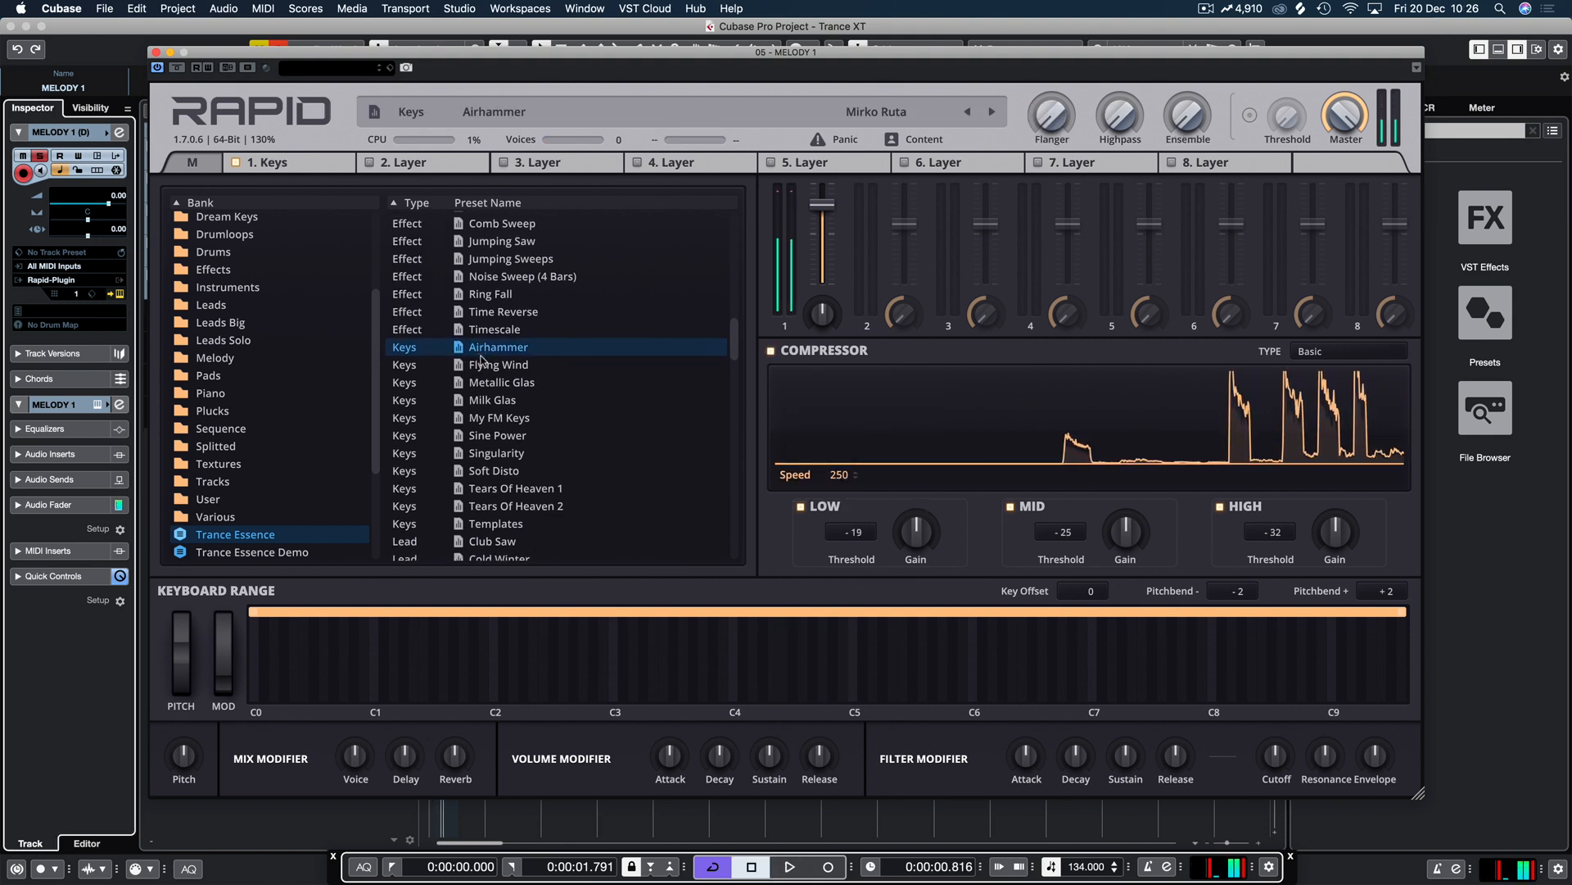
left_click(157, 52)
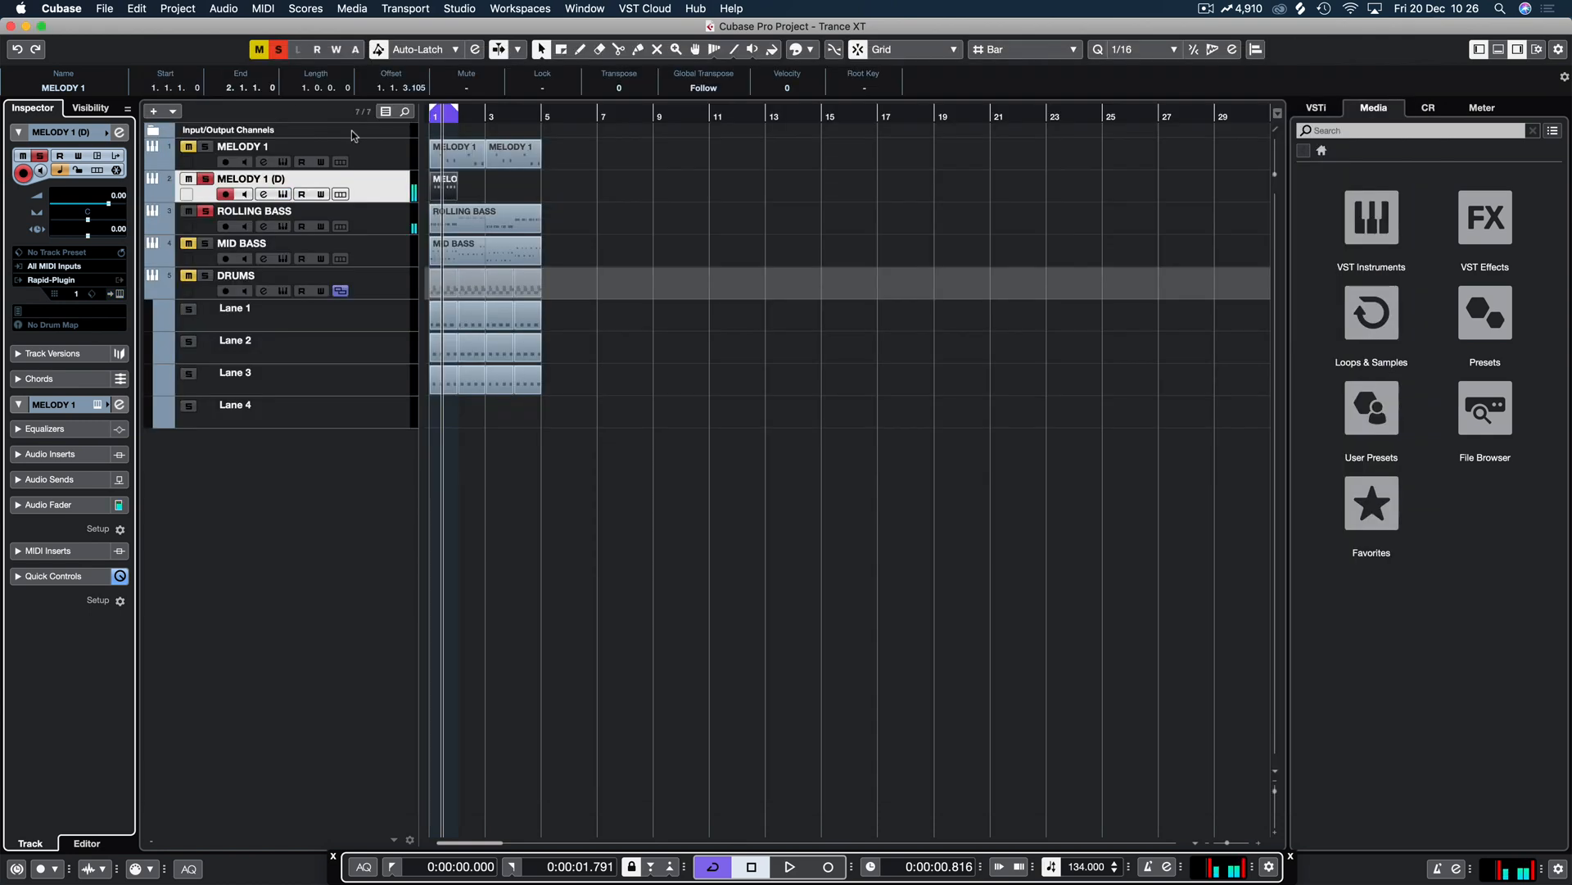
Step: Transpose all notes of the duplicated melody clip down one octave, start playback and close the editor
double_click(443, 187)
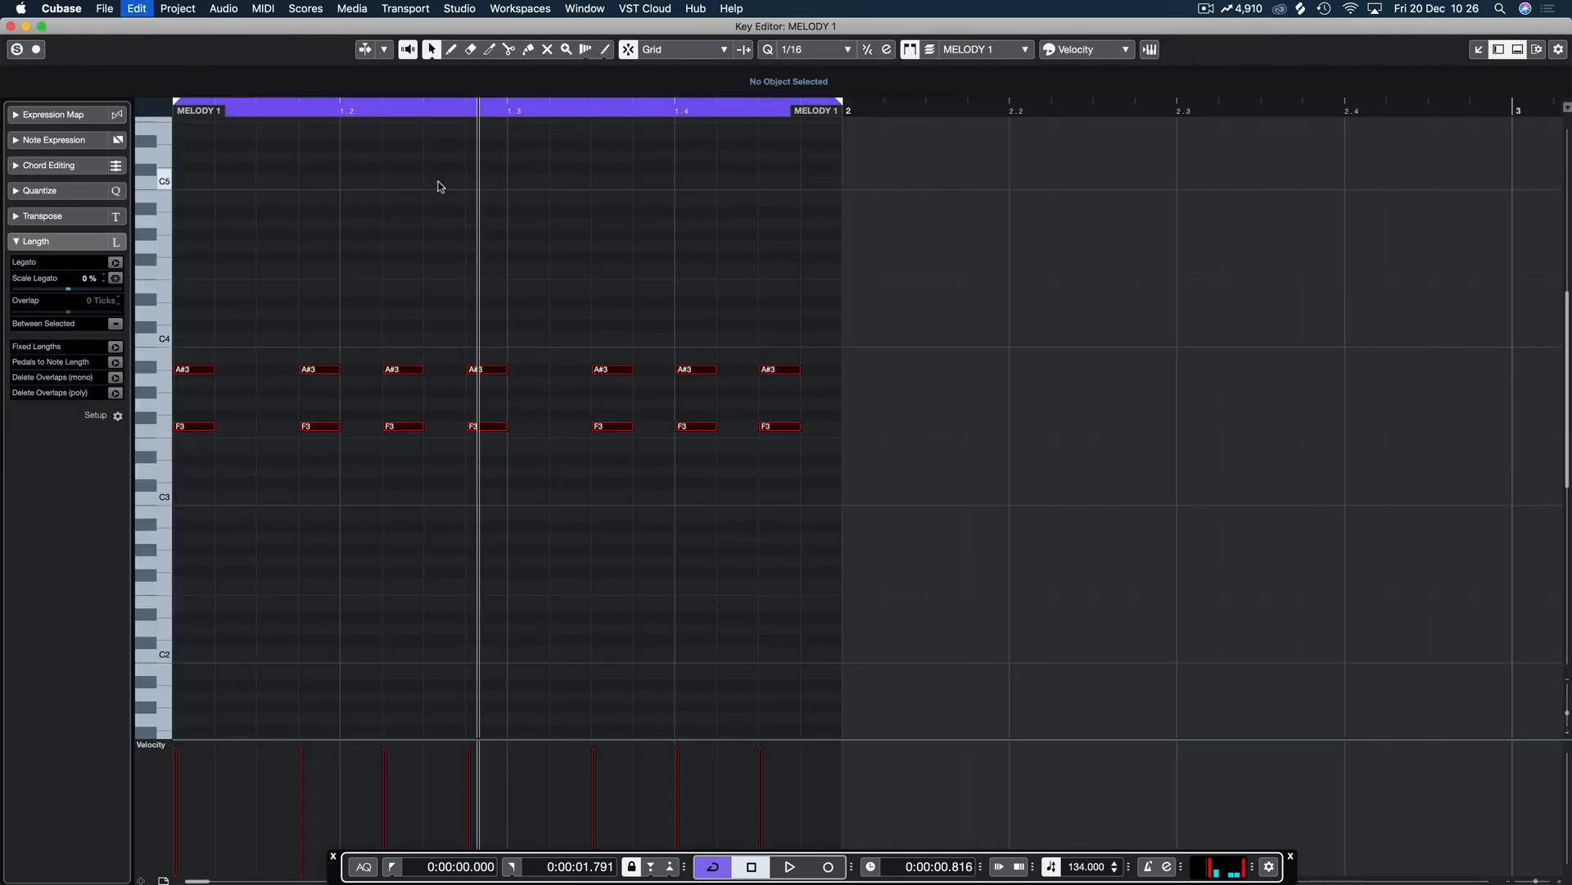
key("shift+Down")
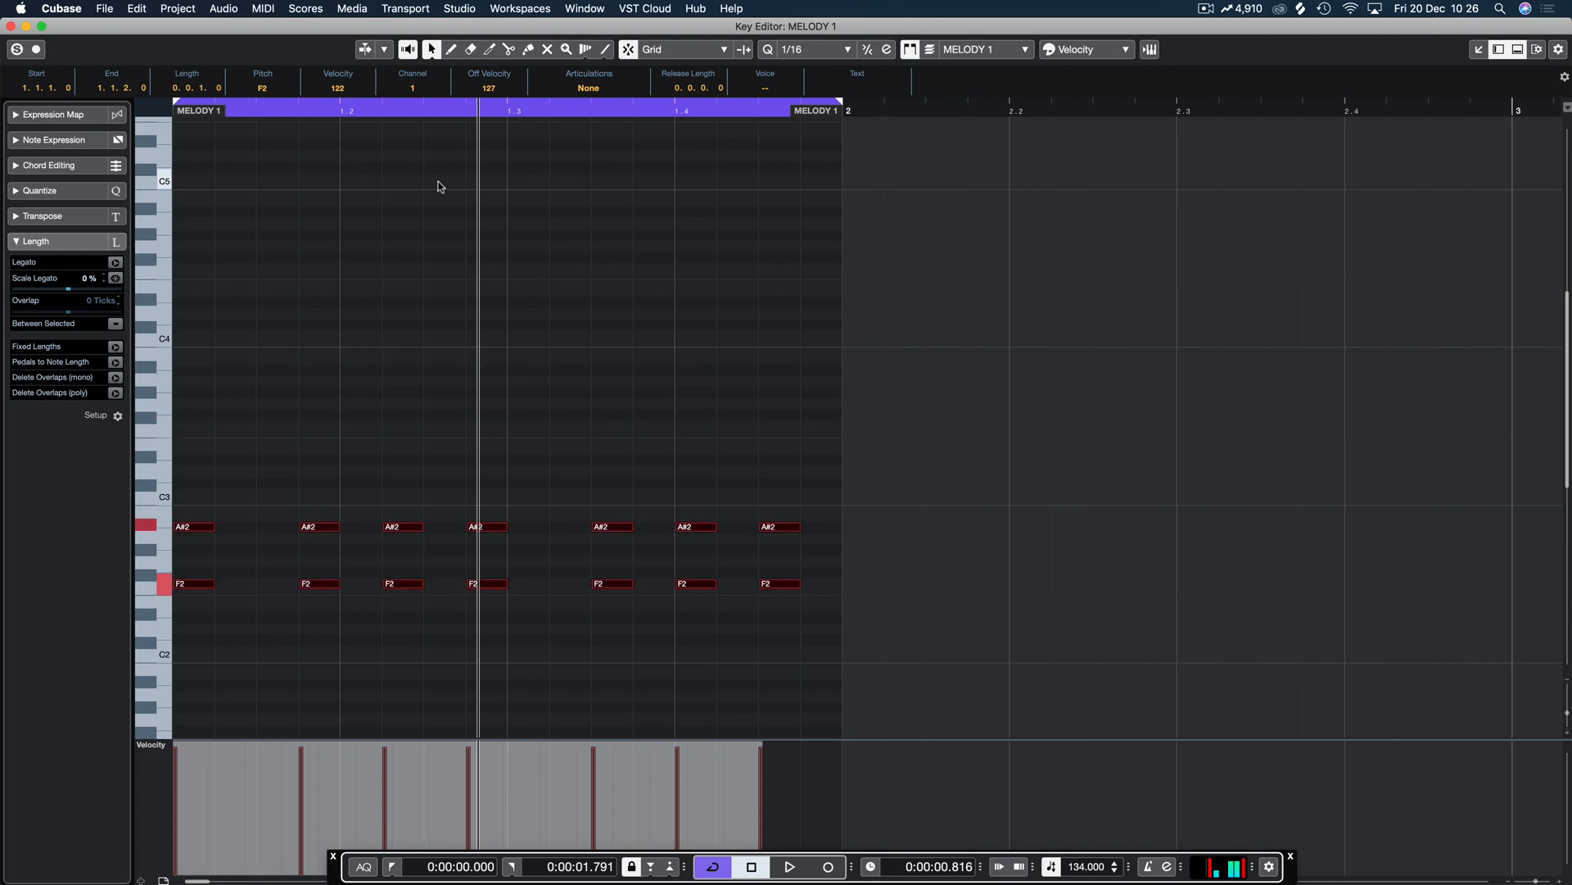
key("space")
key("Return")
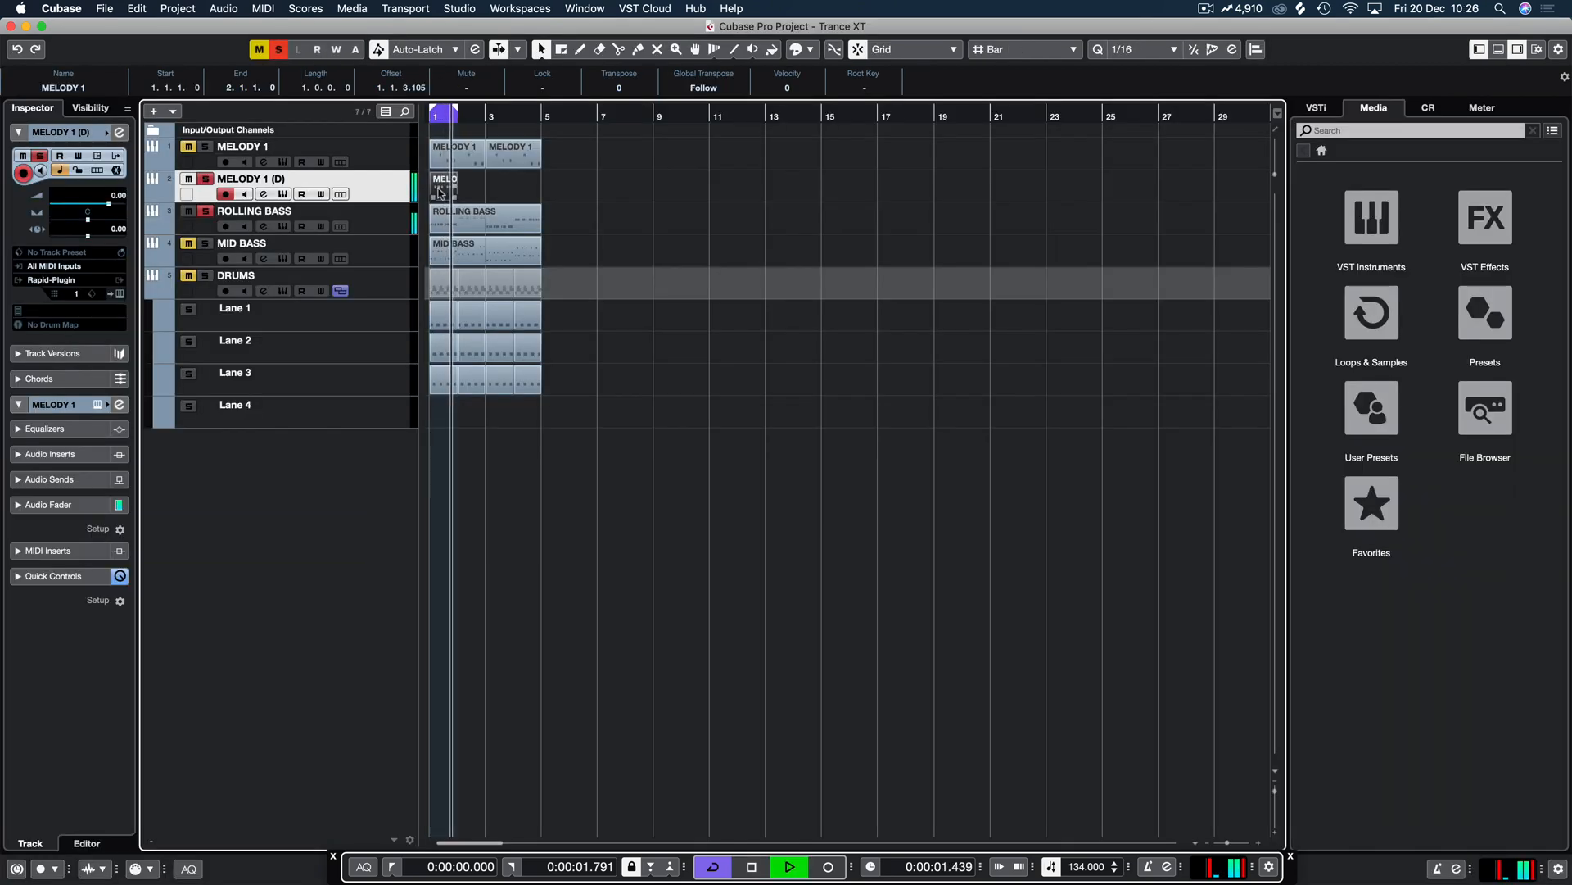
Step: Review the Airhammer preset in Rapid on the duplicated melody track while the loop plays, and close the synth window
left_click(96, 405)
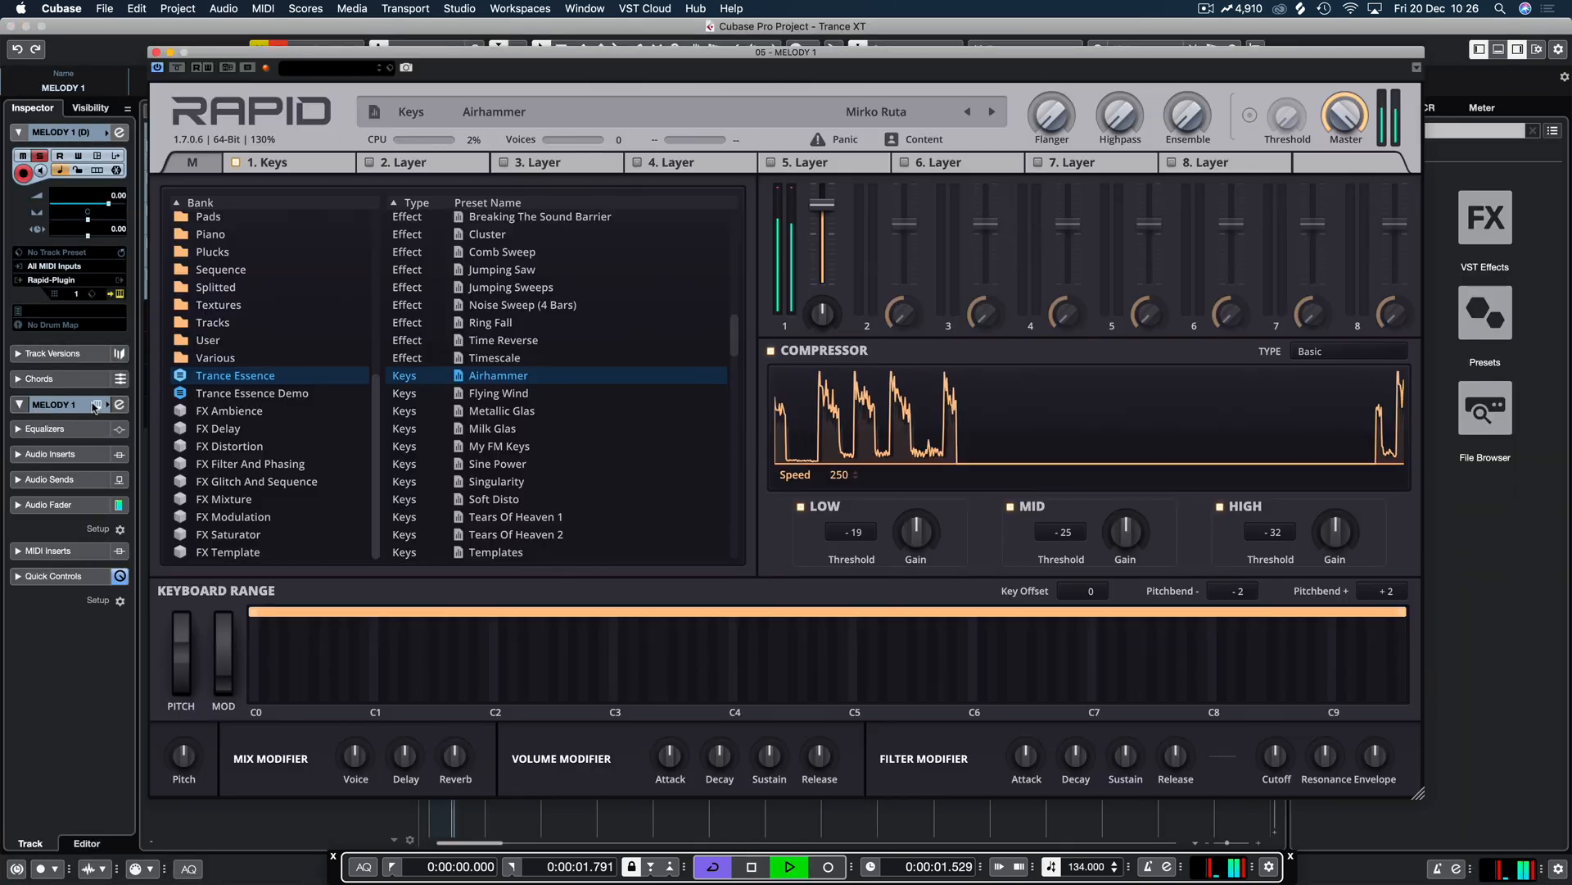
left_click_drag(604, 54, 508, 10)
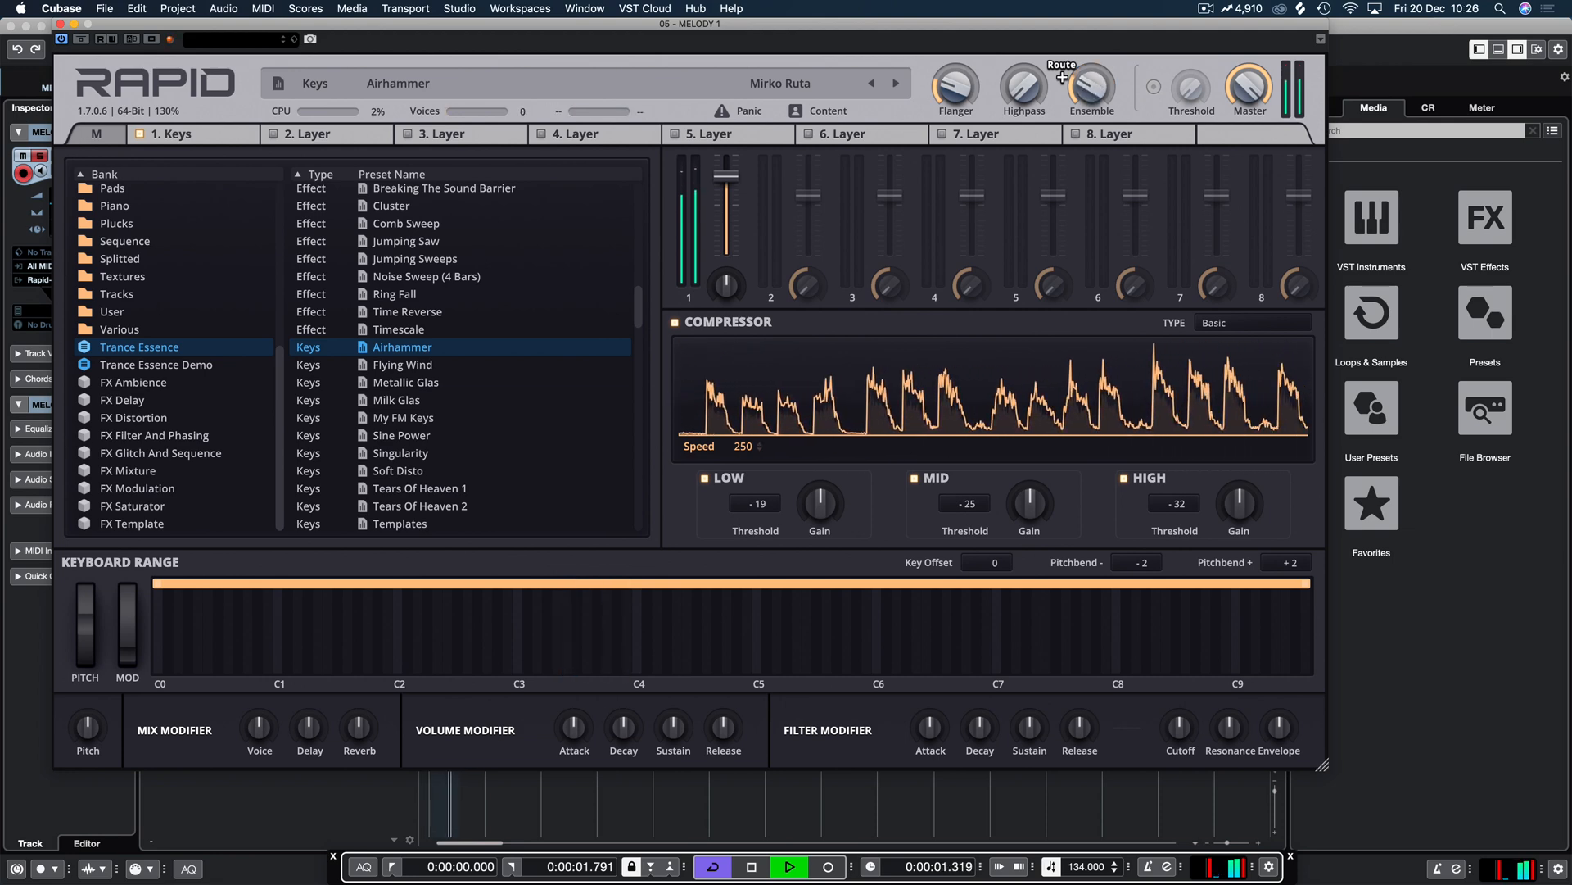
left_click(60, 25)
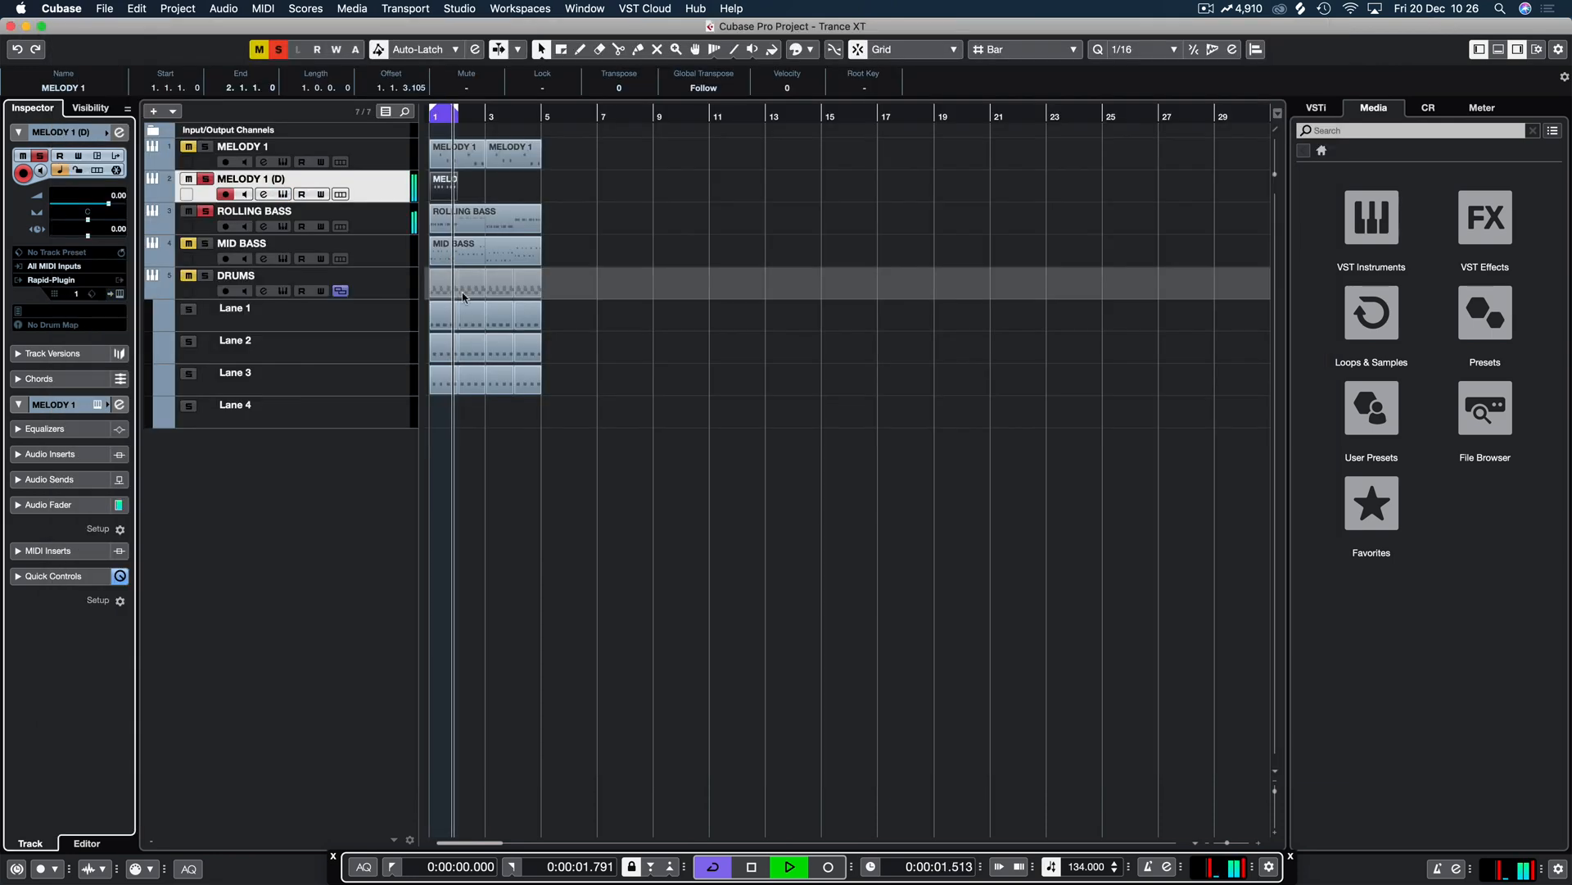
Step: Repeat the one-bar duplicated melody clip up to bar 5 and solo DRUMS along with the melody and rolling bass
left_click(188, 275)
left_click(204, 275)
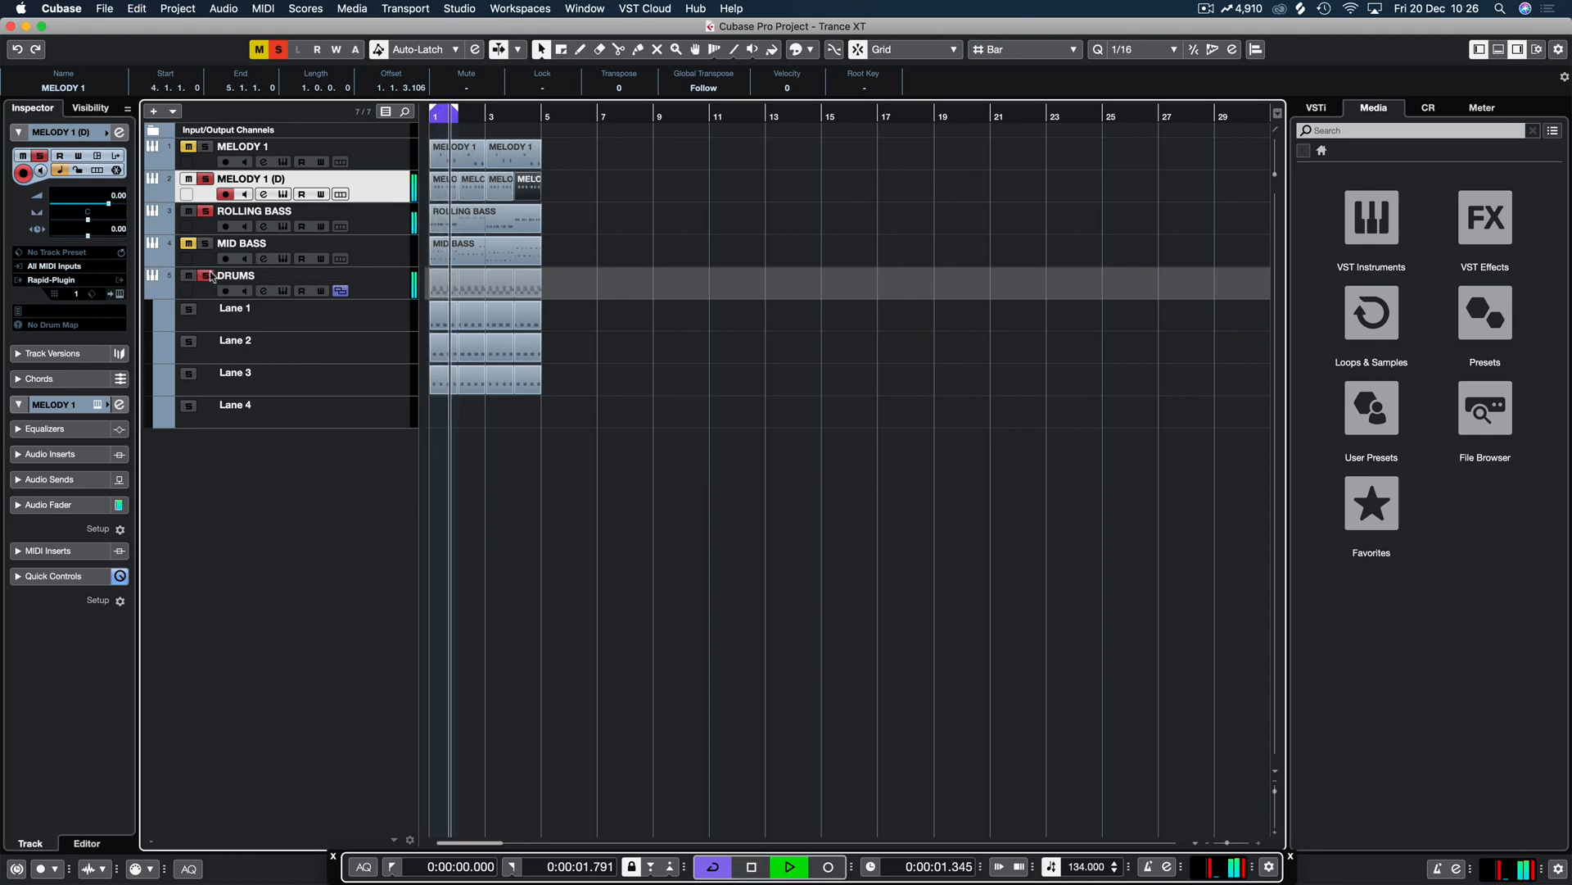
key("space")
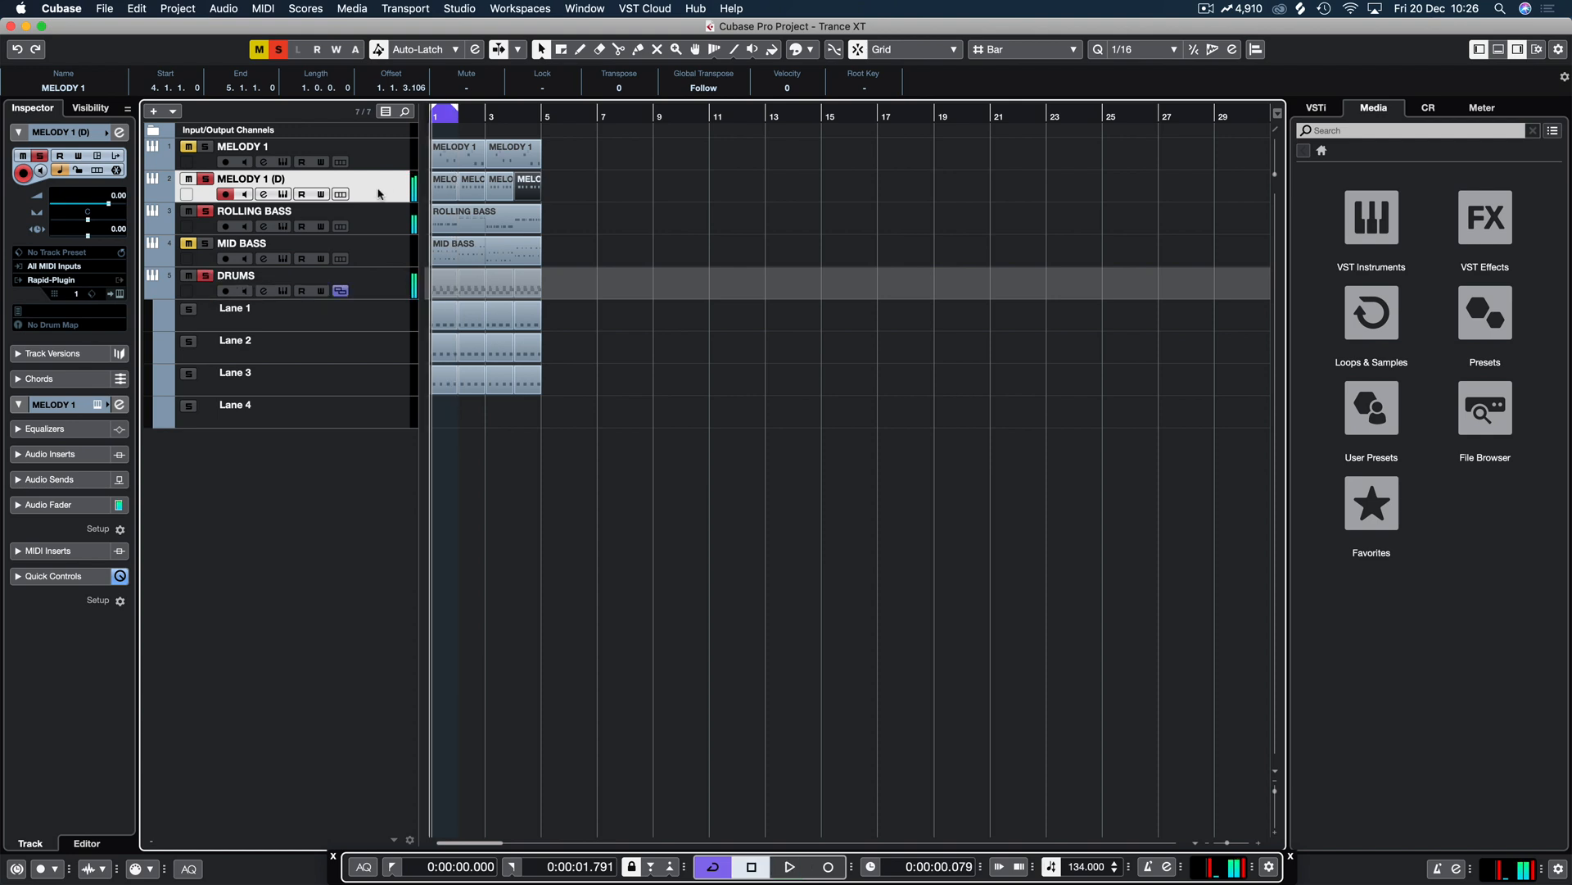
Step: Add a Sidechain effect with the Classic preset in the last effects slot of the Airhammer Keys layer
left_click(106, 295)
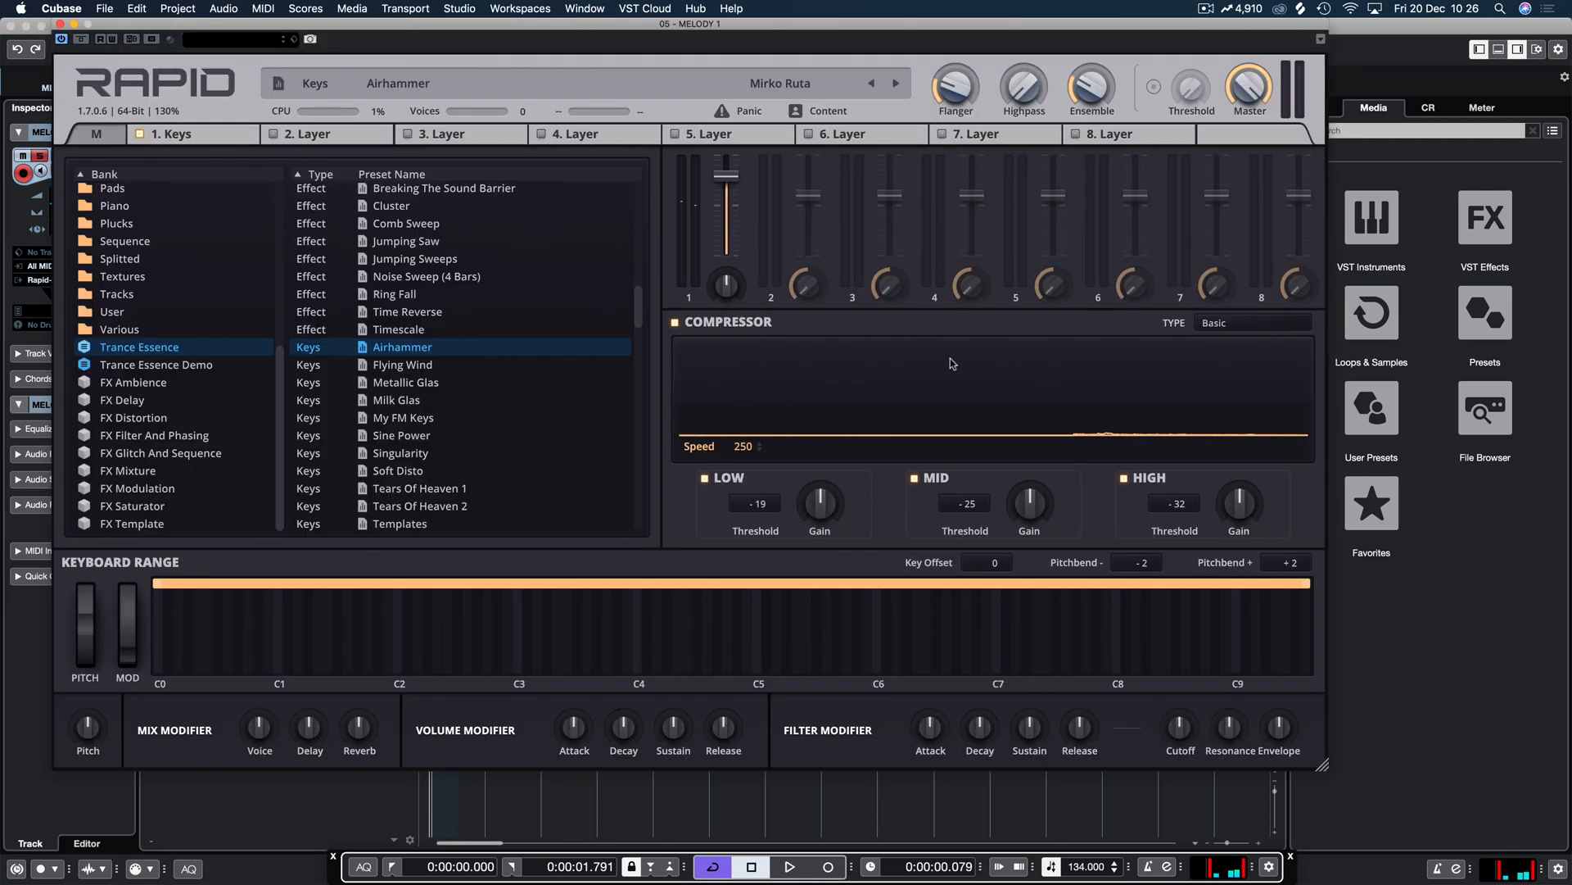
left_click(212, 136)
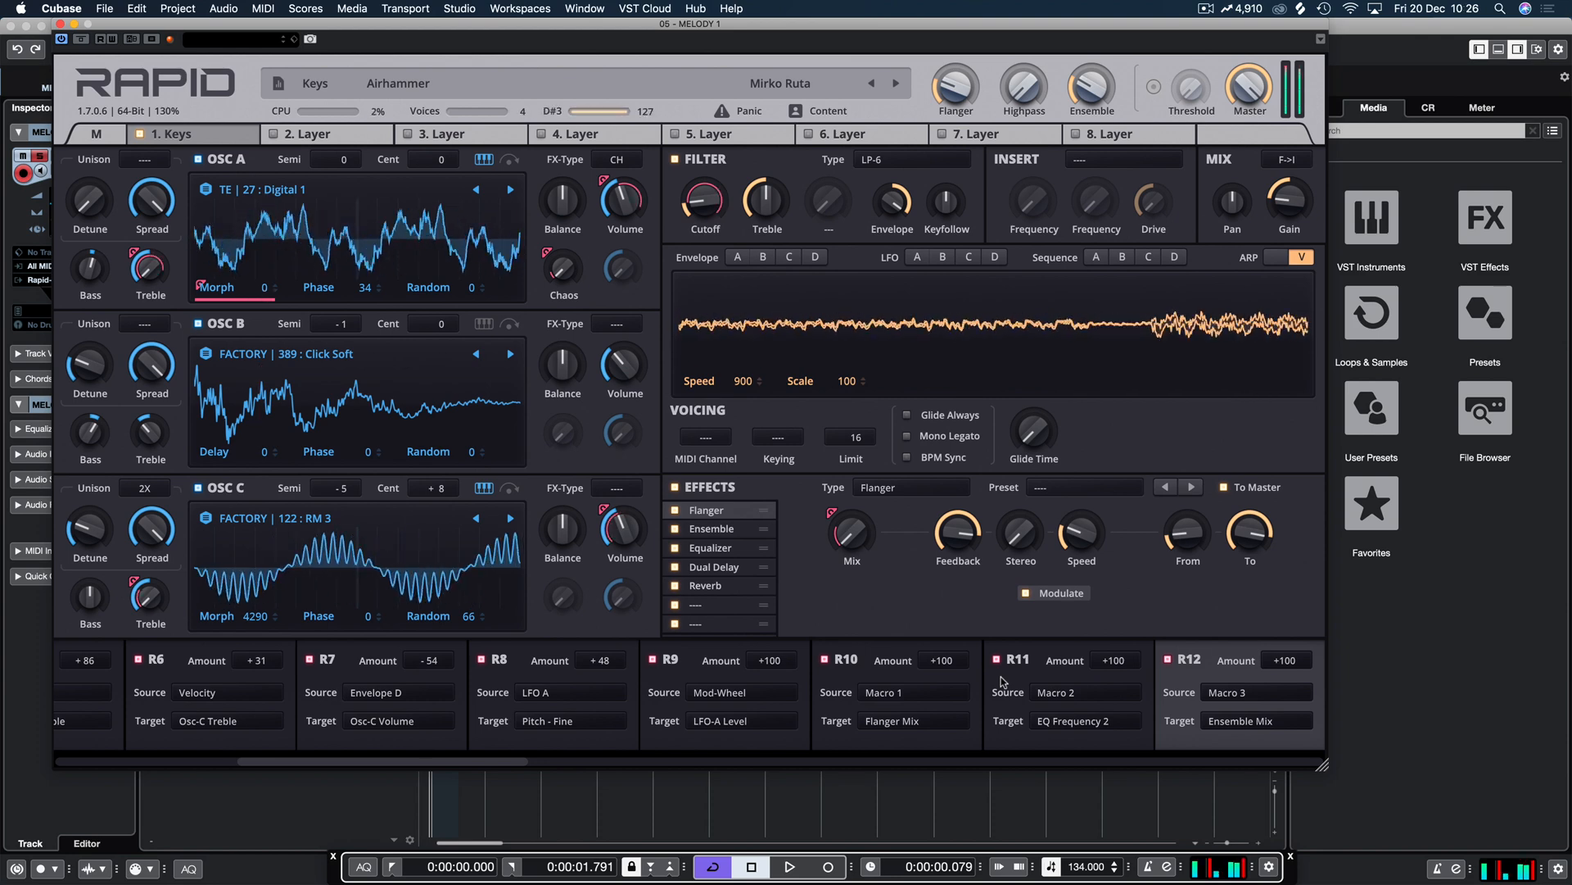
left_click(728, 619)
left_click(882, 487)
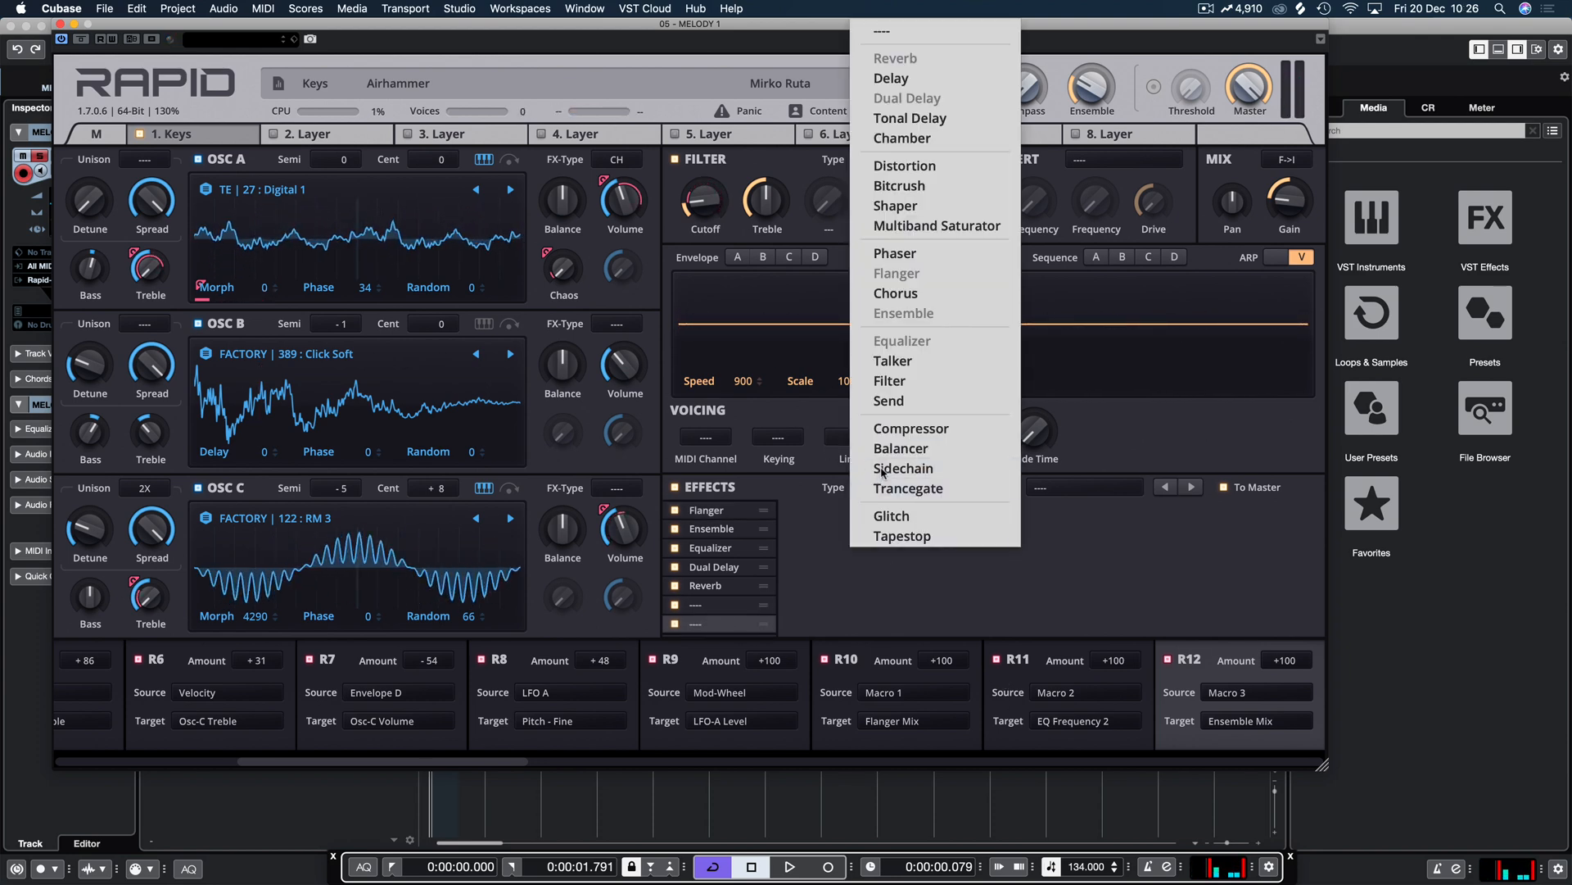
left_click(883, 470)
left_click(1085, 489)
left_click(1074, 597)
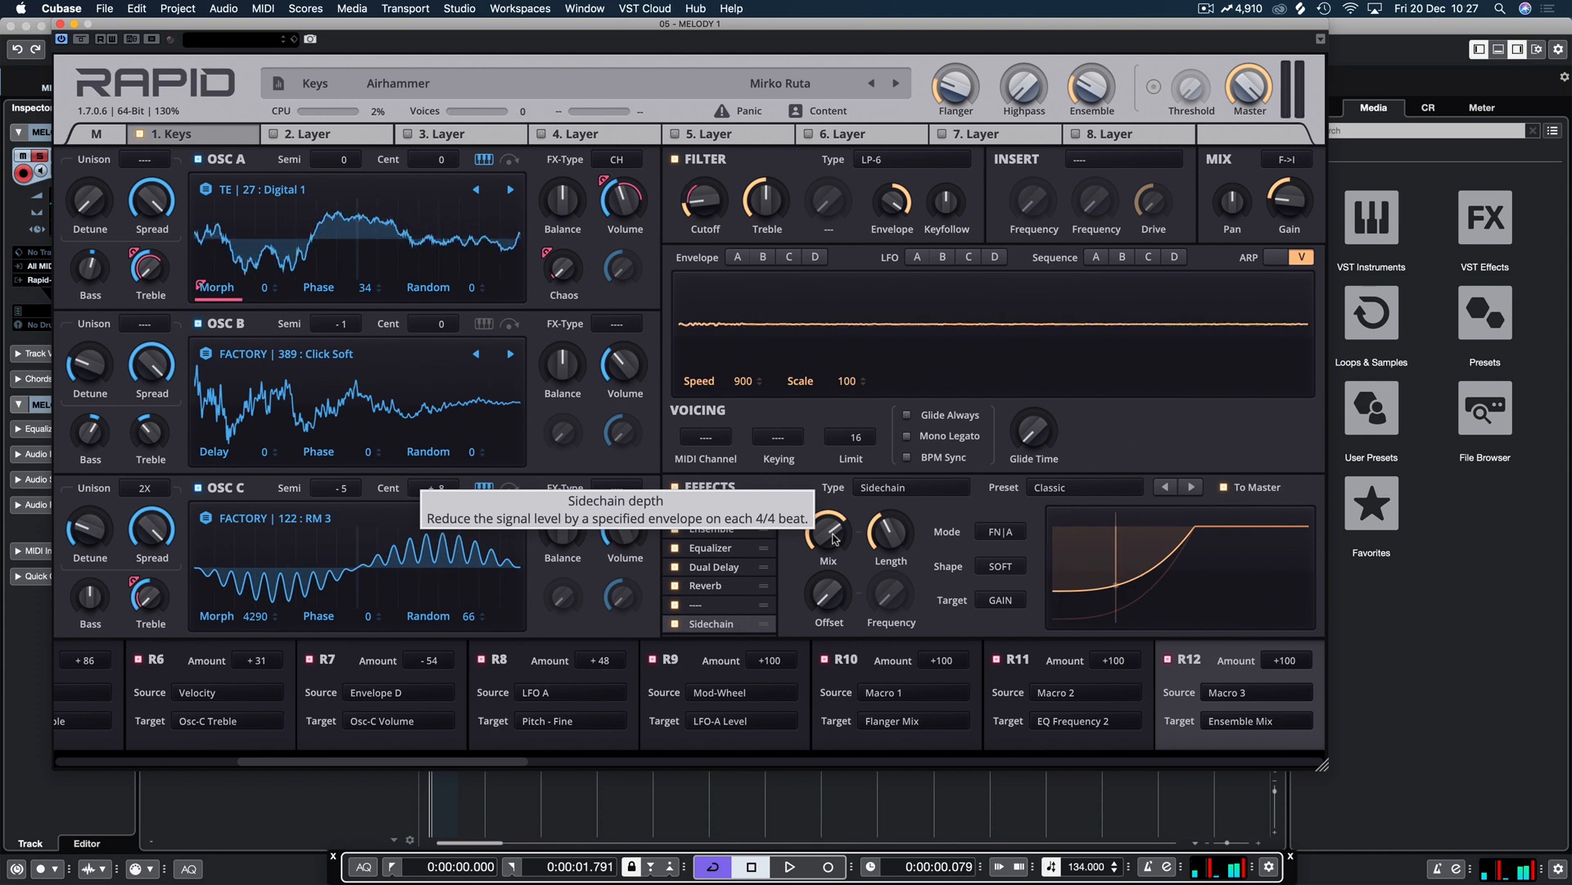
Step: Raise the Airhammer sidechain's Mix depth, close the synth window and start playback
left_click_drag(833, 538, 833, 522)
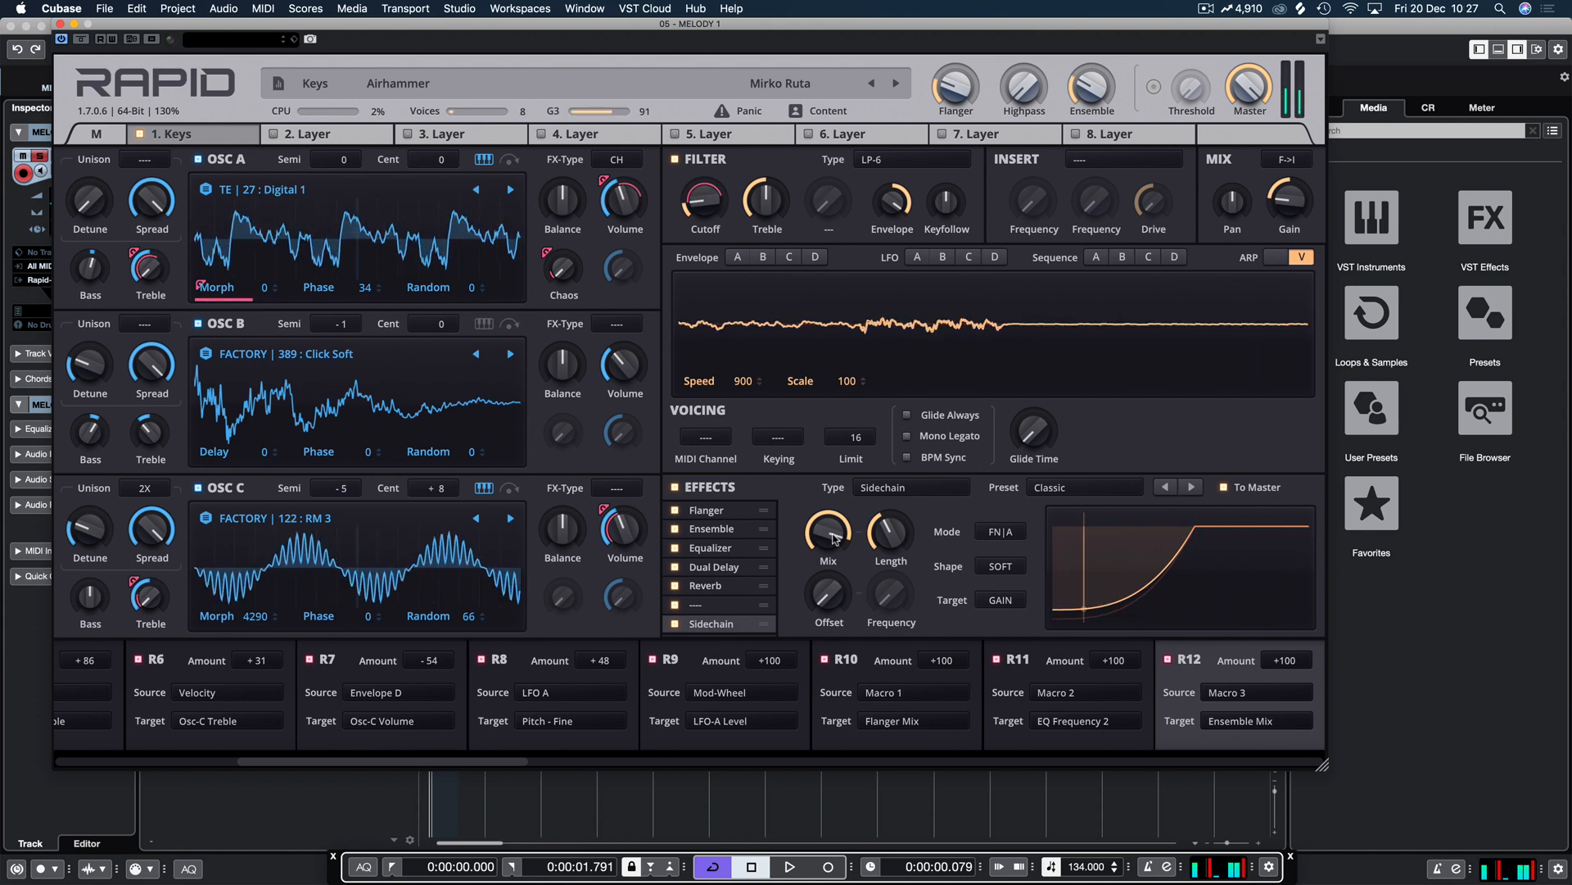
left_click(59, 27)
key("space")
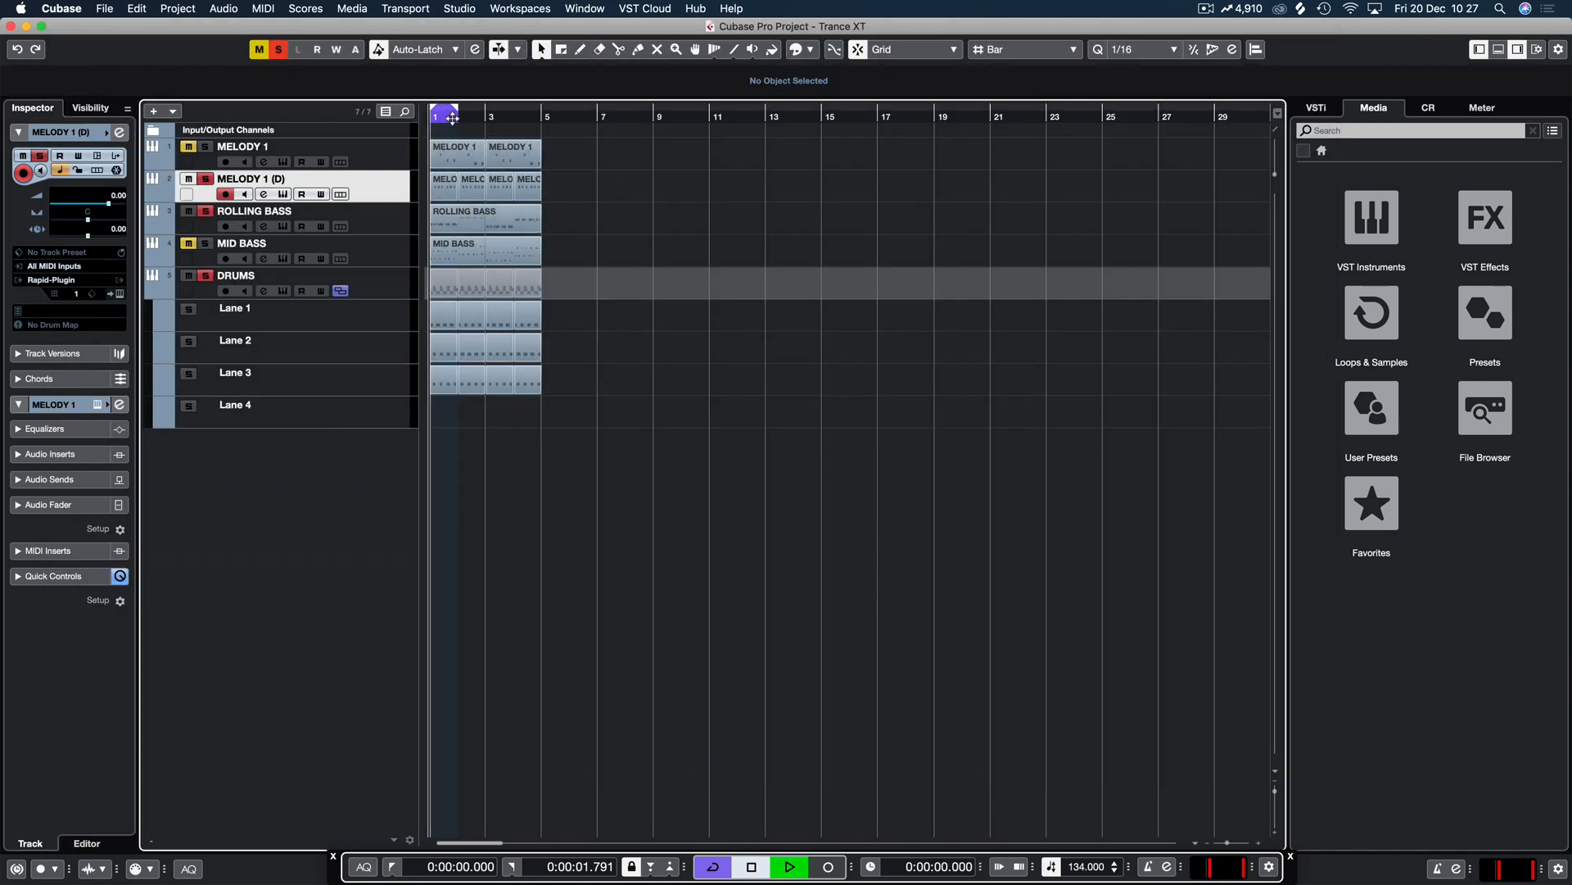
Step: Audition the ROLLING BASS sidechain at different Mix depths in its Rapid window, and close the window
left_click(336, 212)
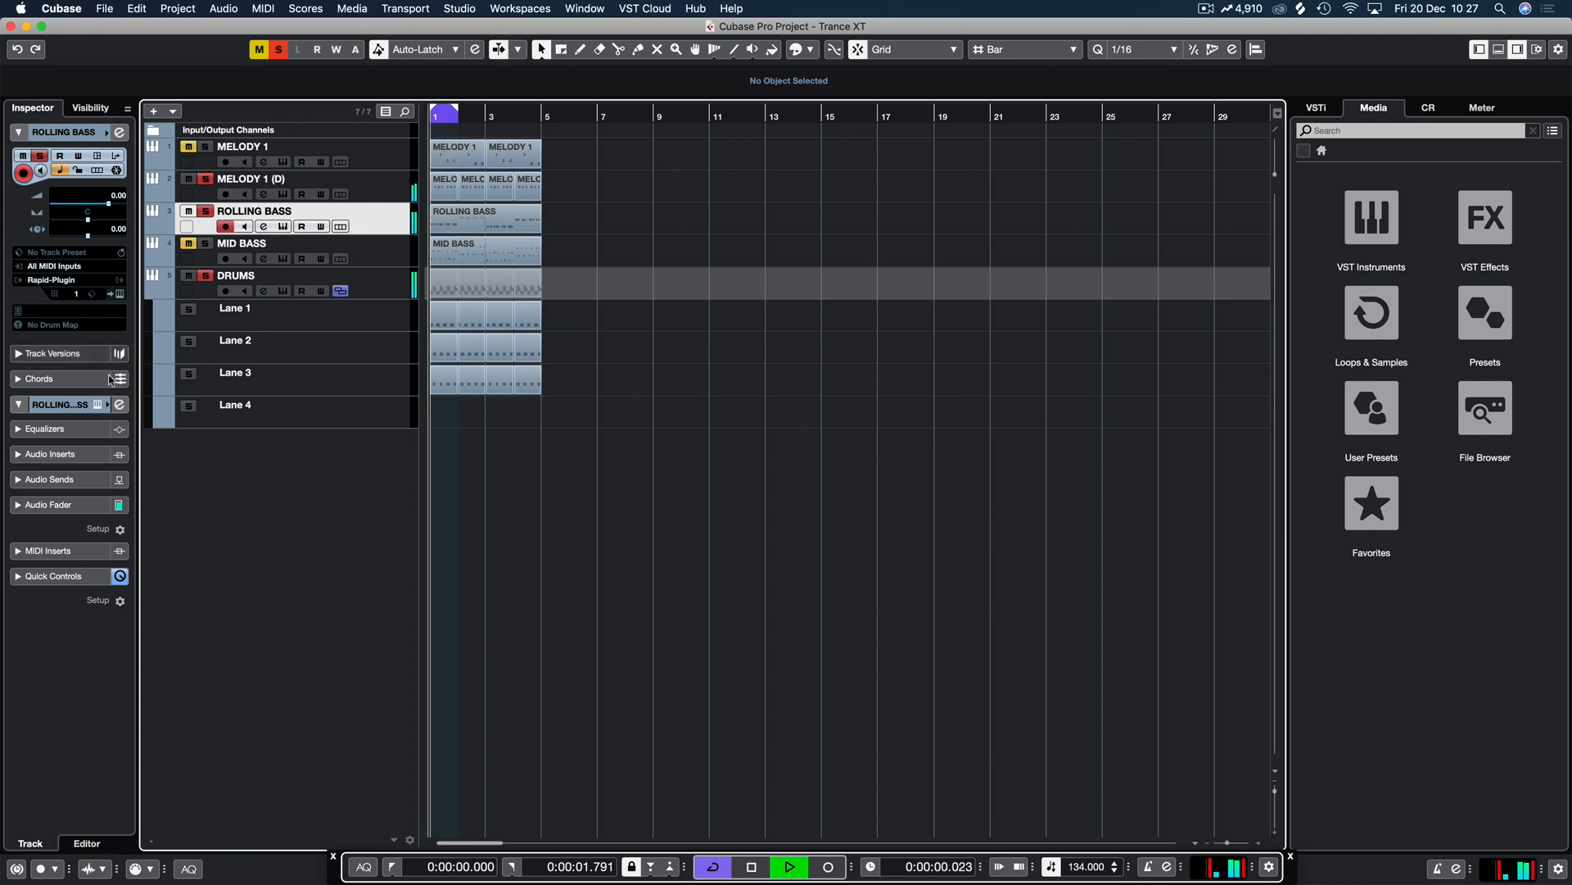
left_click(120, 405)
key("space")
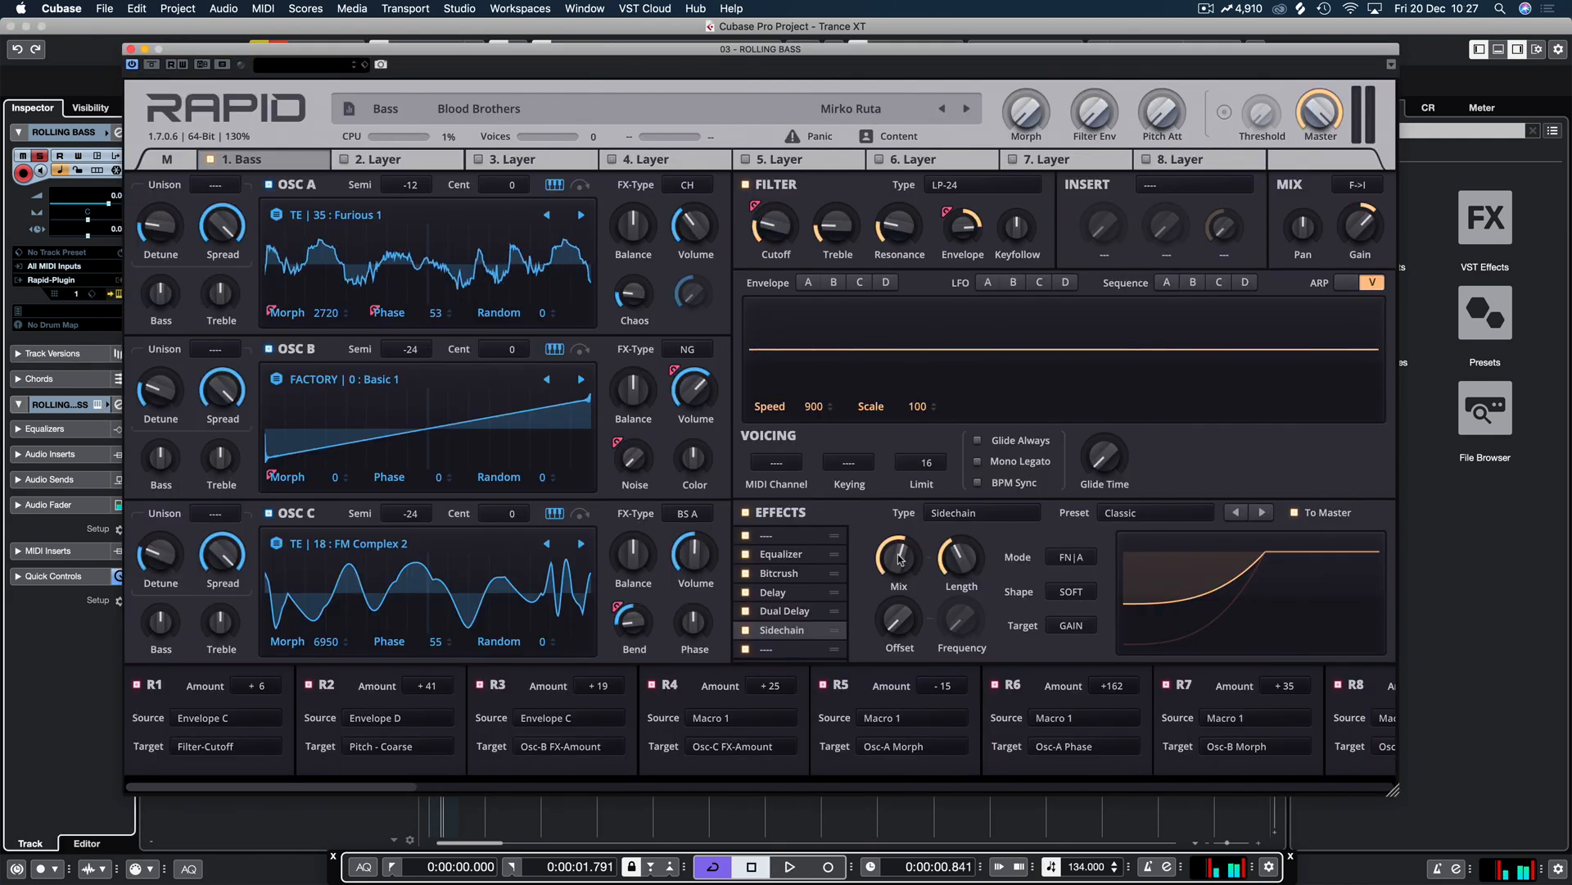
key("space")
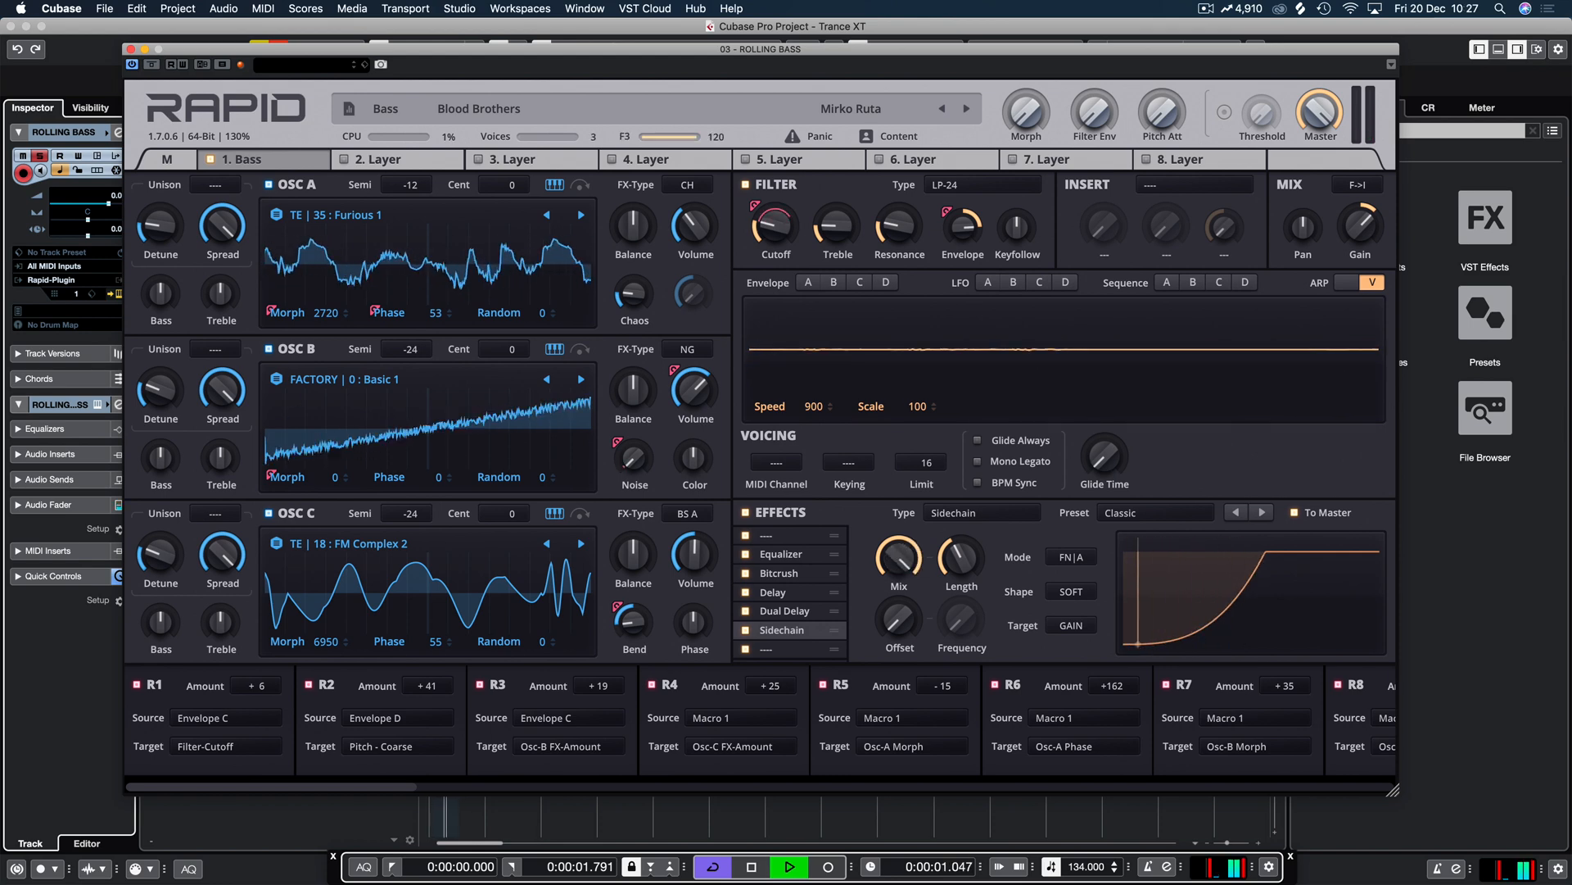
key("space")
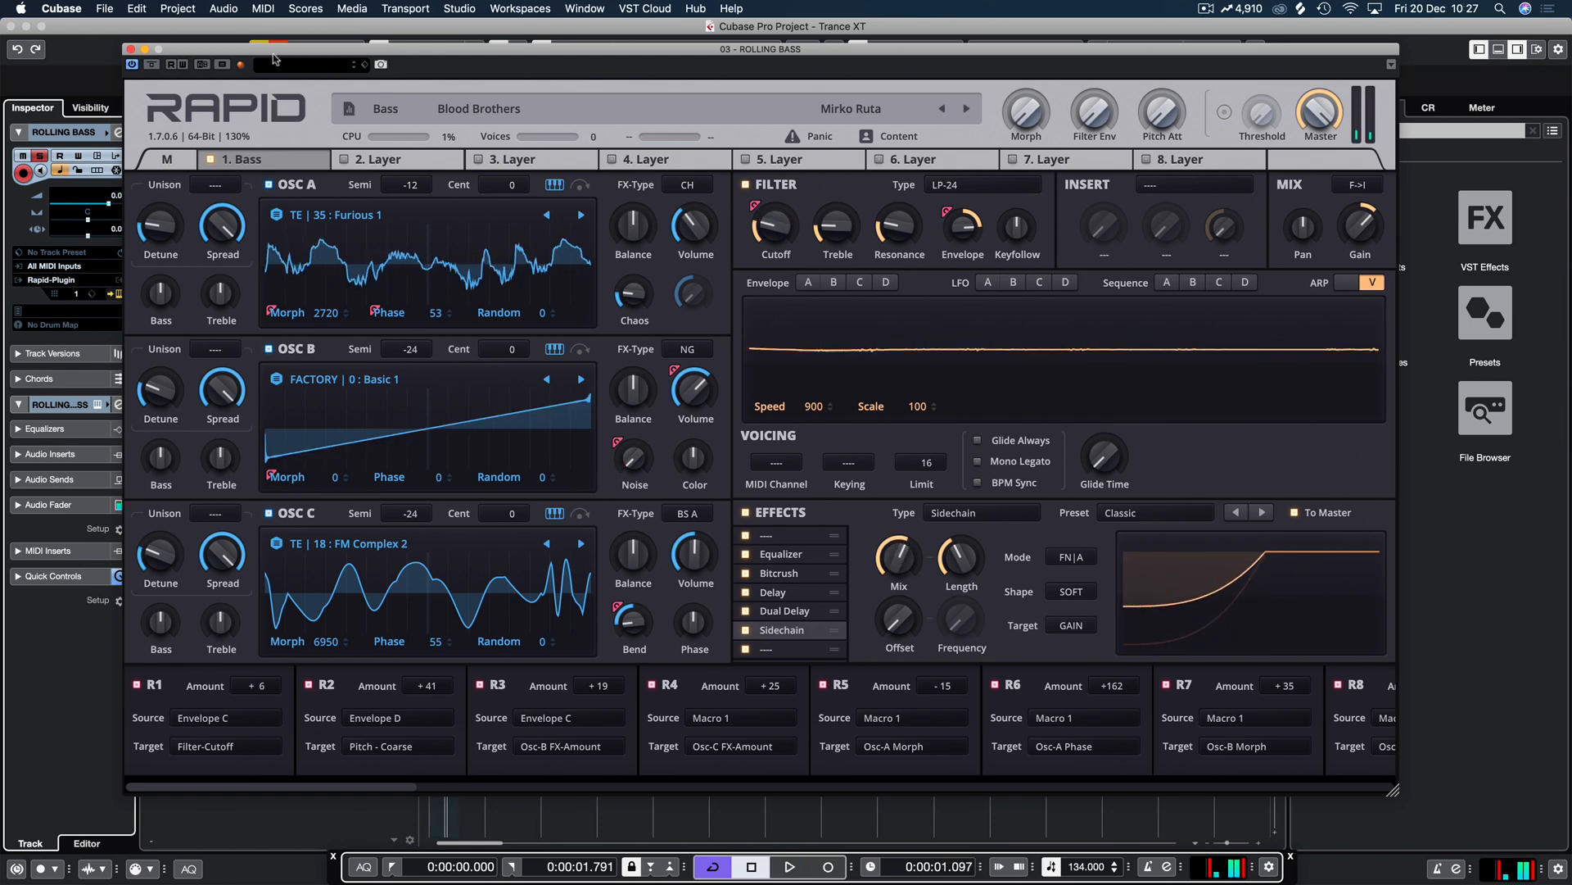
left_click(128, 49)
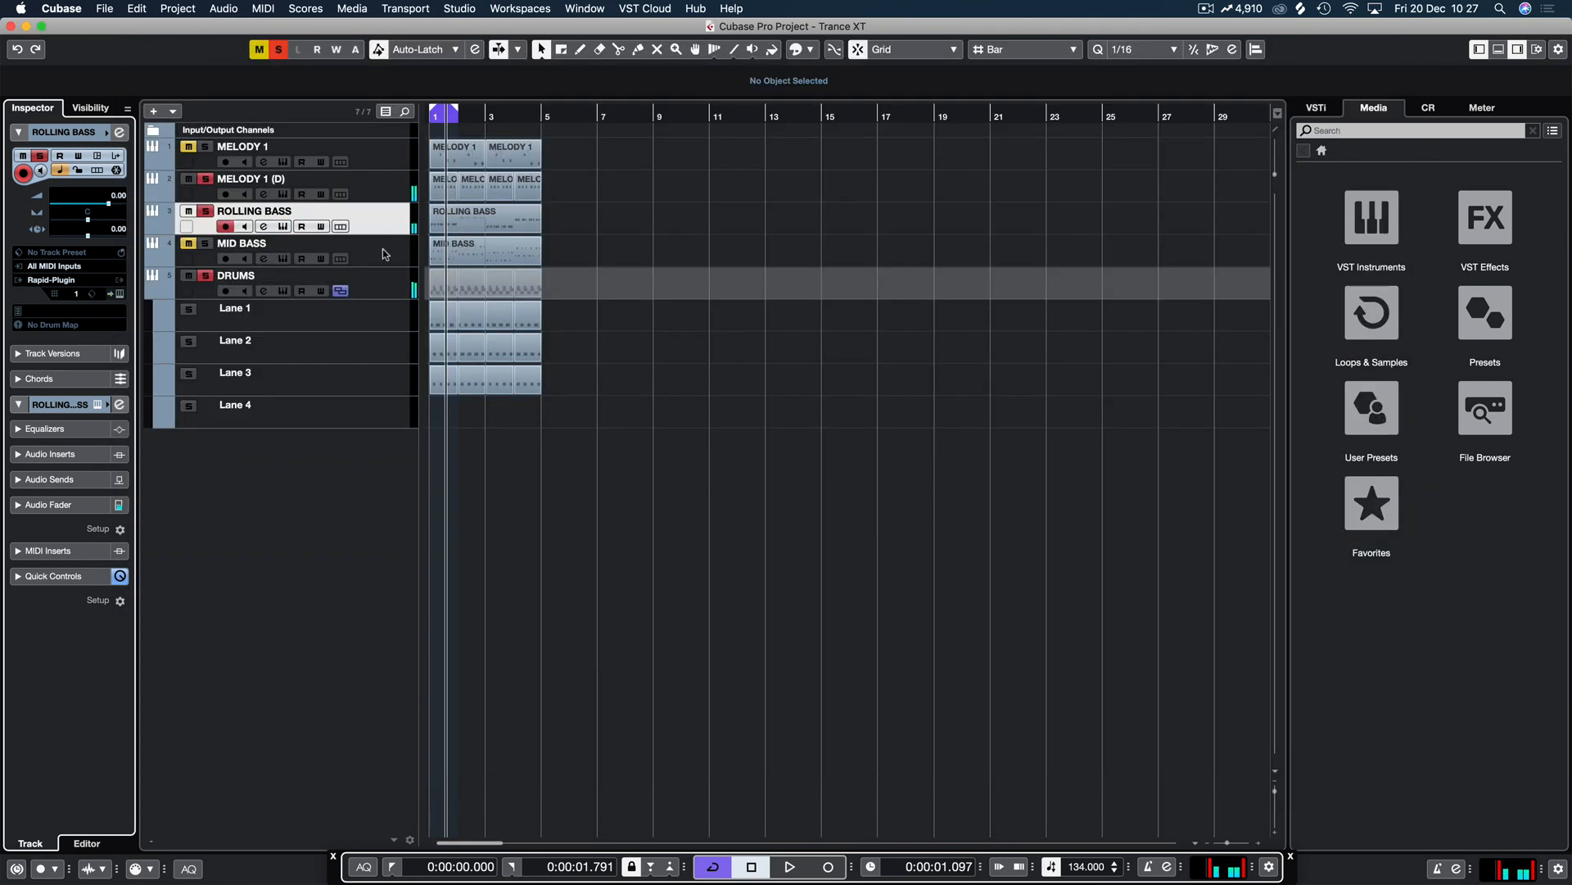
Step: Adjust the sidechain Mix and slightly shorten its Length in the duplicated melody track's Rapid synth while playing the loop
left_click(389, 188)
left_click(109, 293)
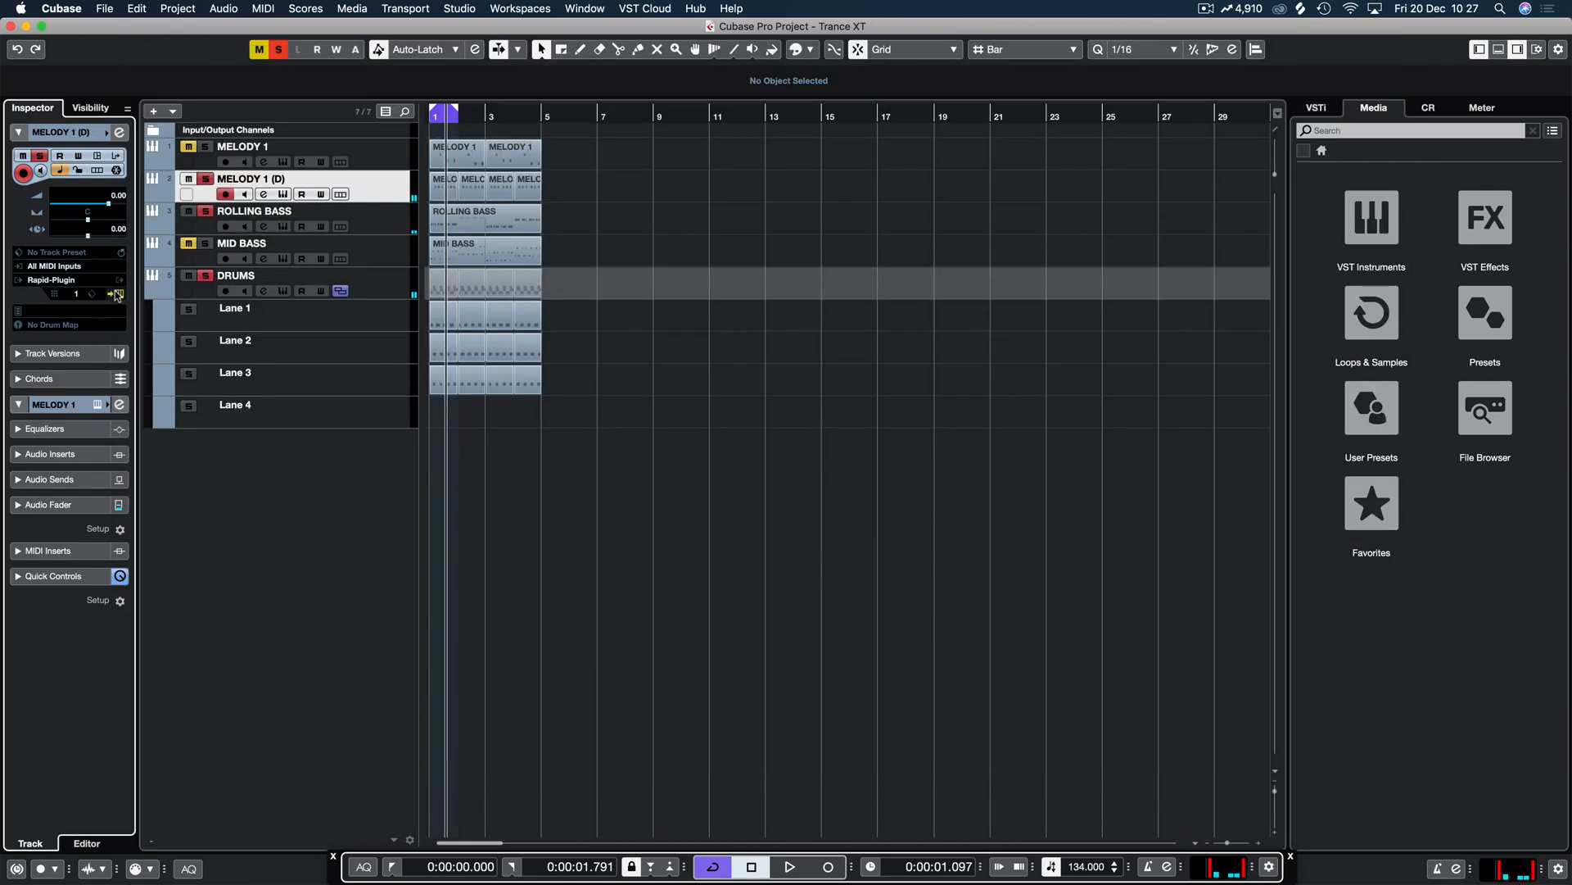
key("space")
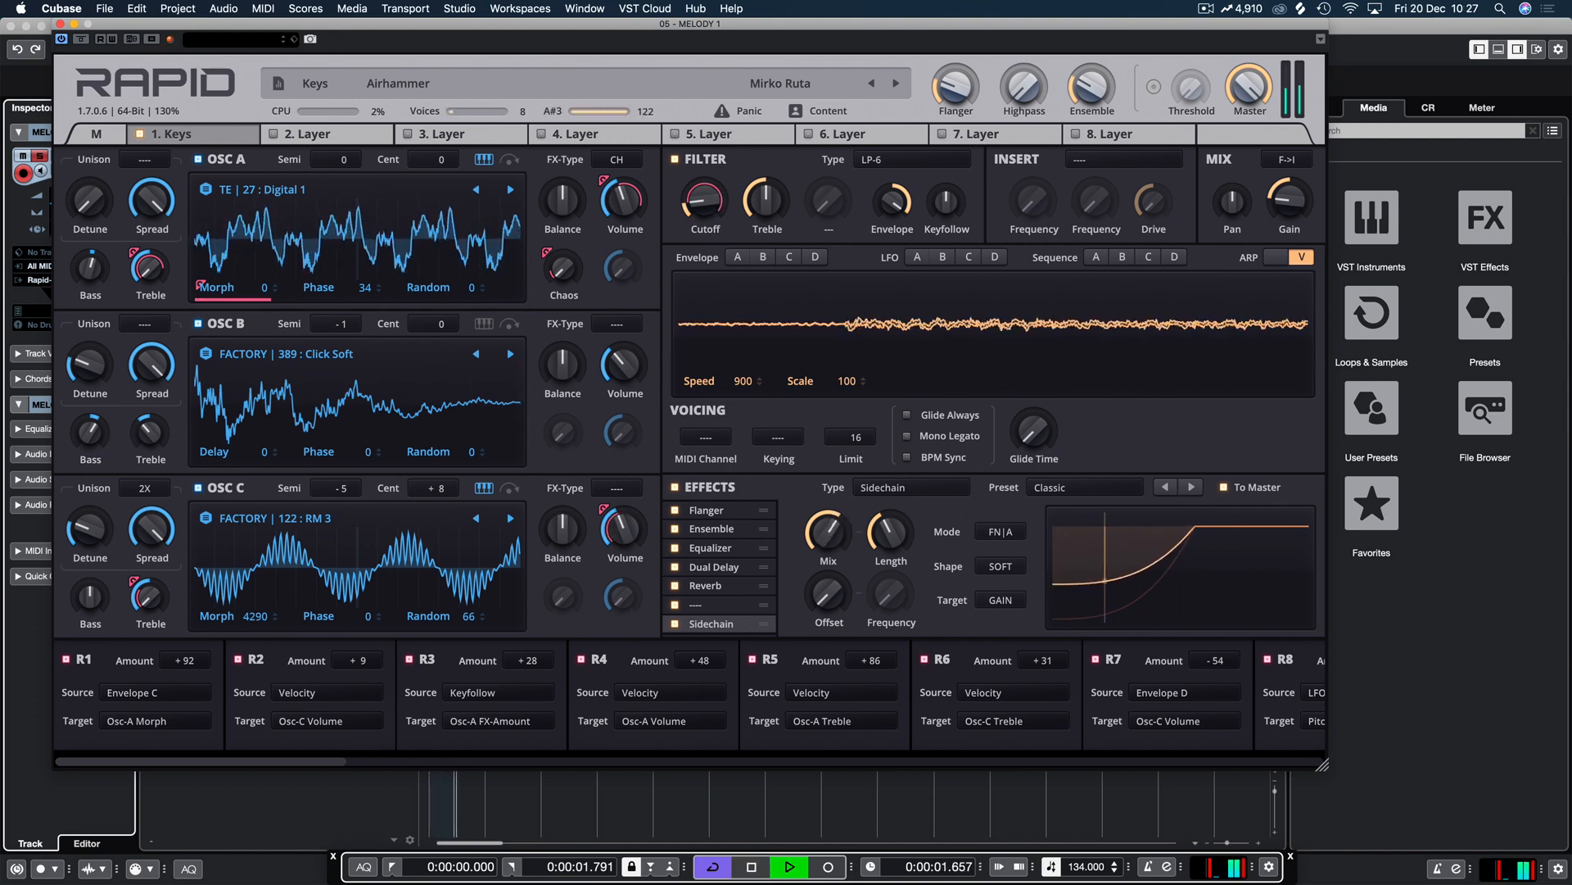
left_click_drag(895, 540, 840, 547)
key("space")
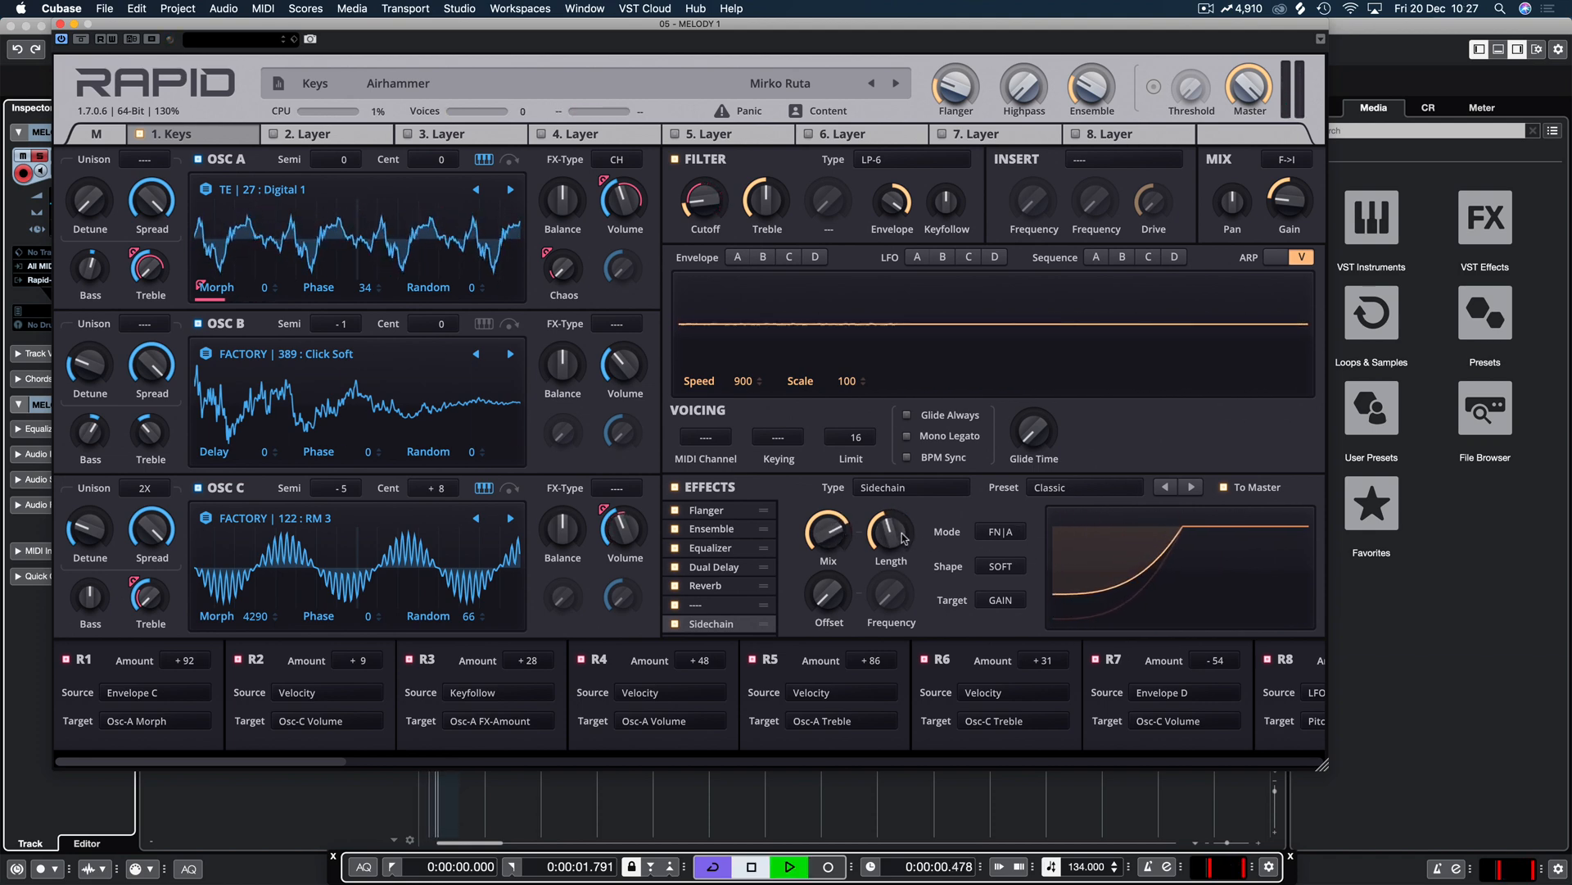
key("space")
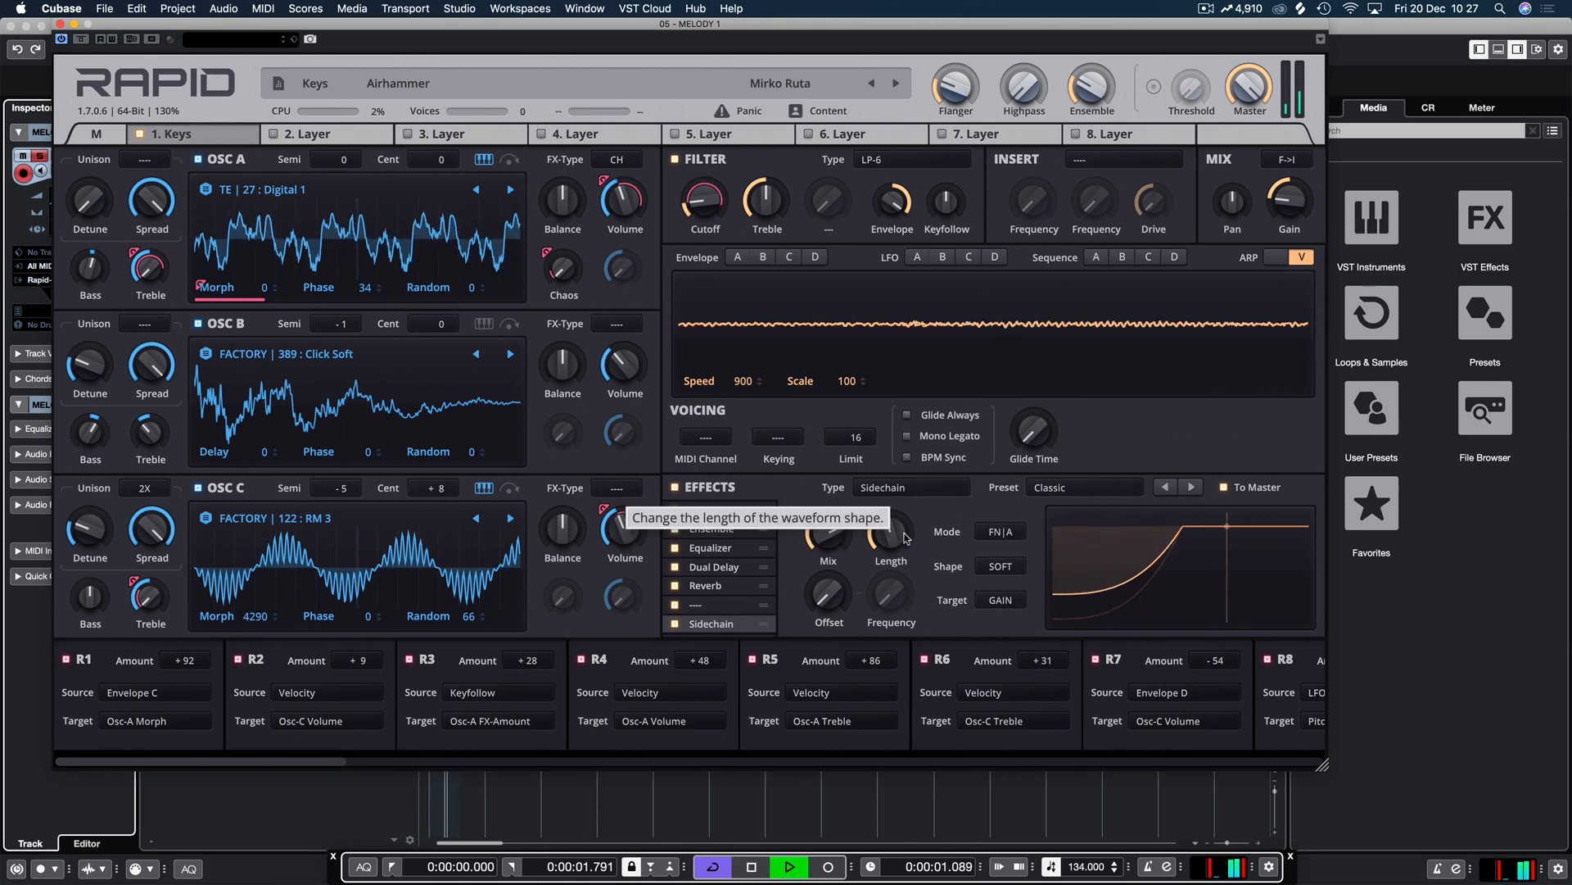
key("space")
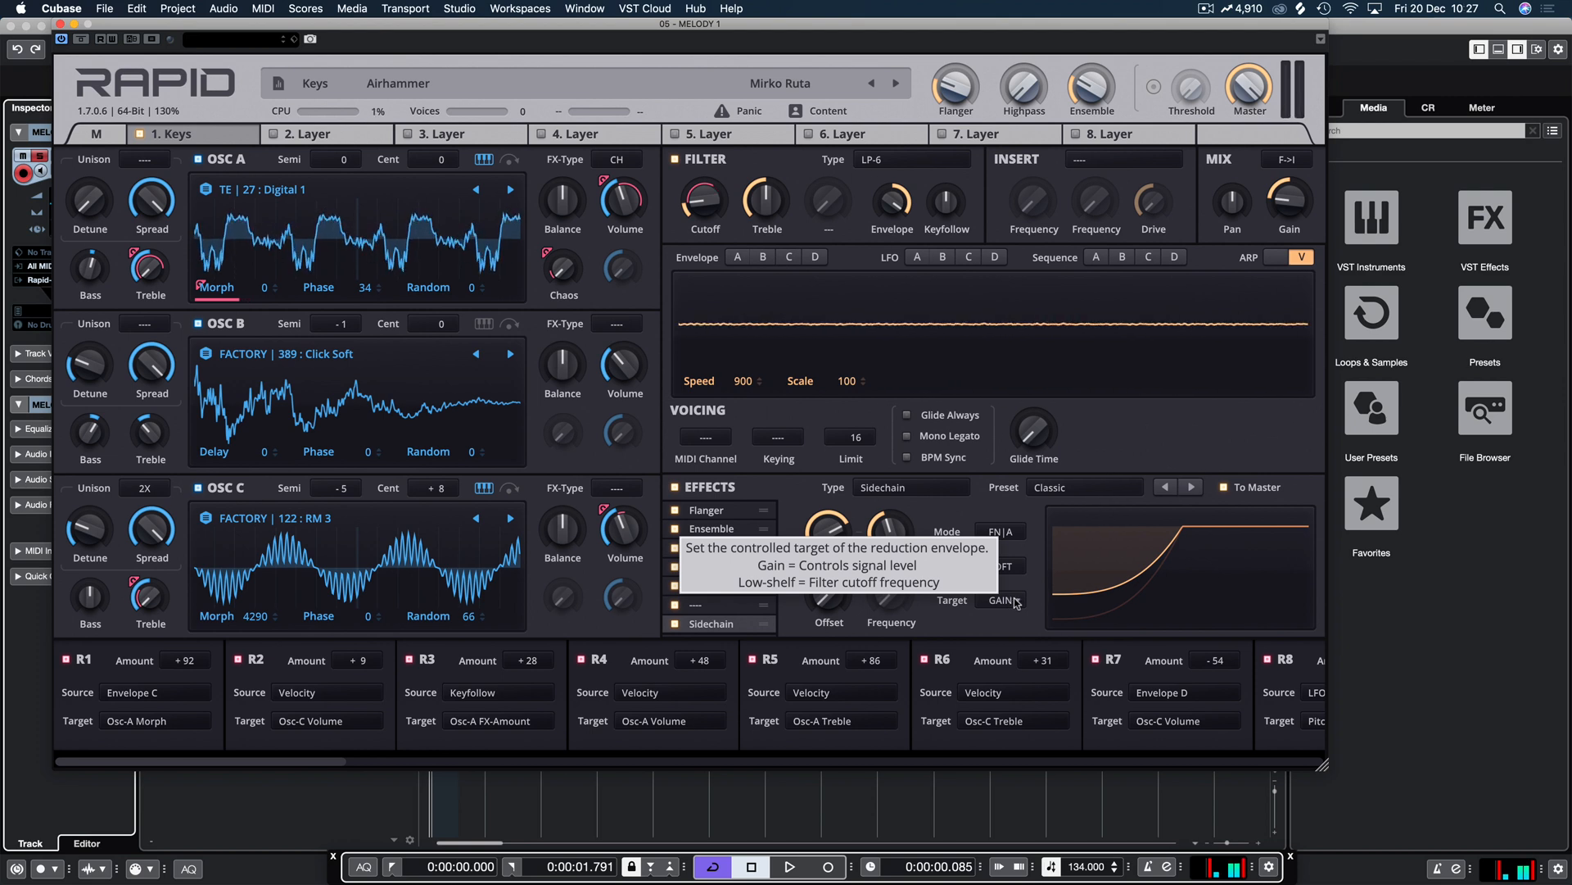
Step: Set the Airhammer sidechain's retrigger mode to None and raise its Mix while auditioning the loop
left_click(1006, 600)
left_click(958, 601)
left_click(1001, 567)
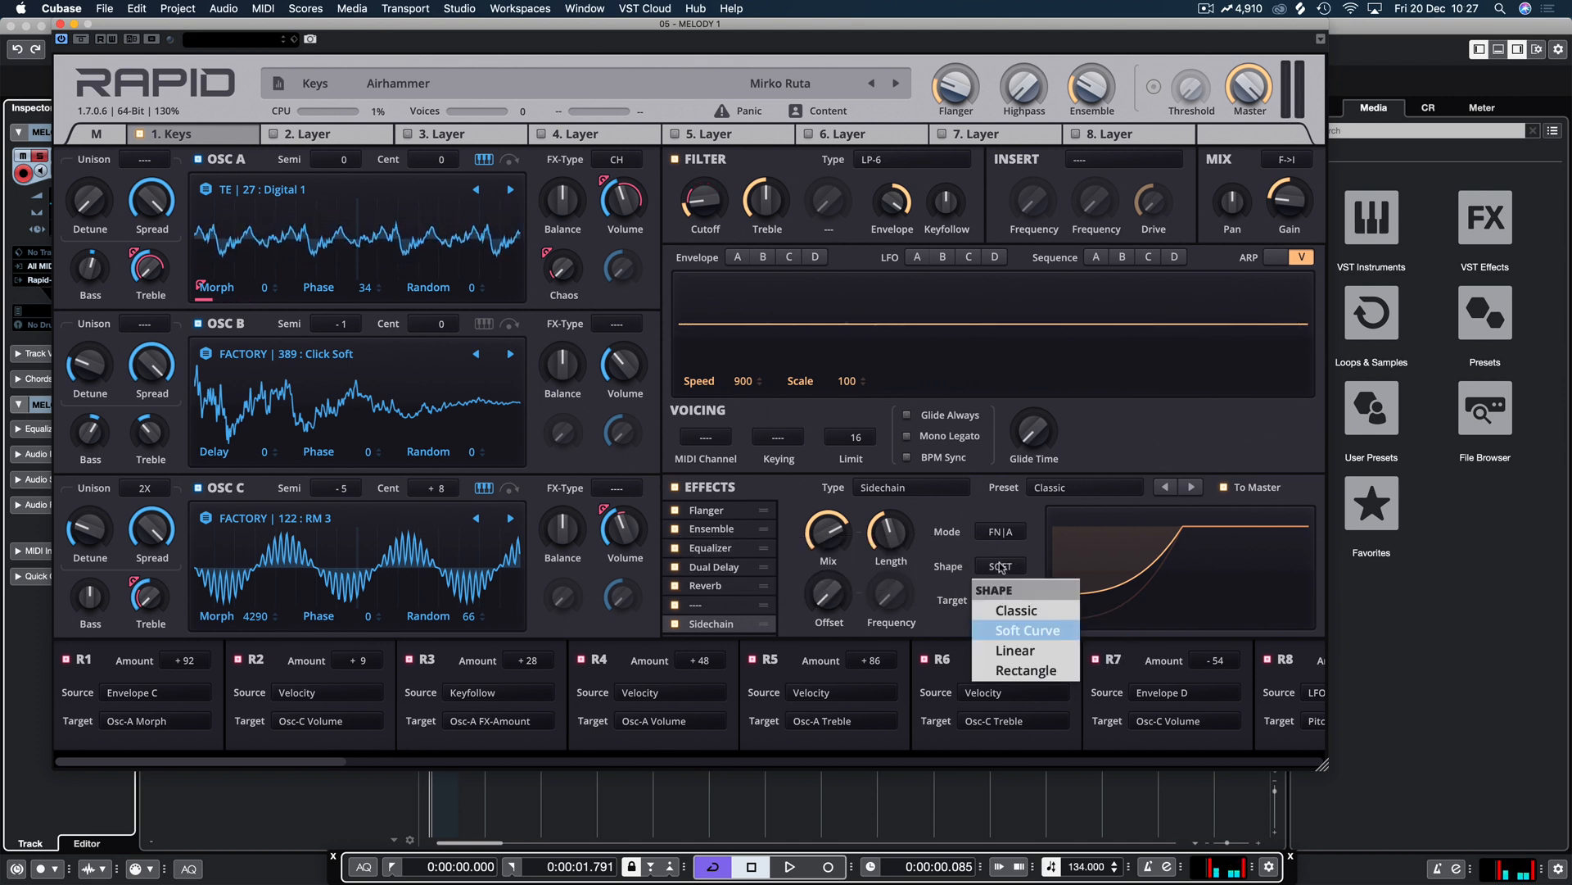
left_click(976, 565)
left_click(1000, 532)
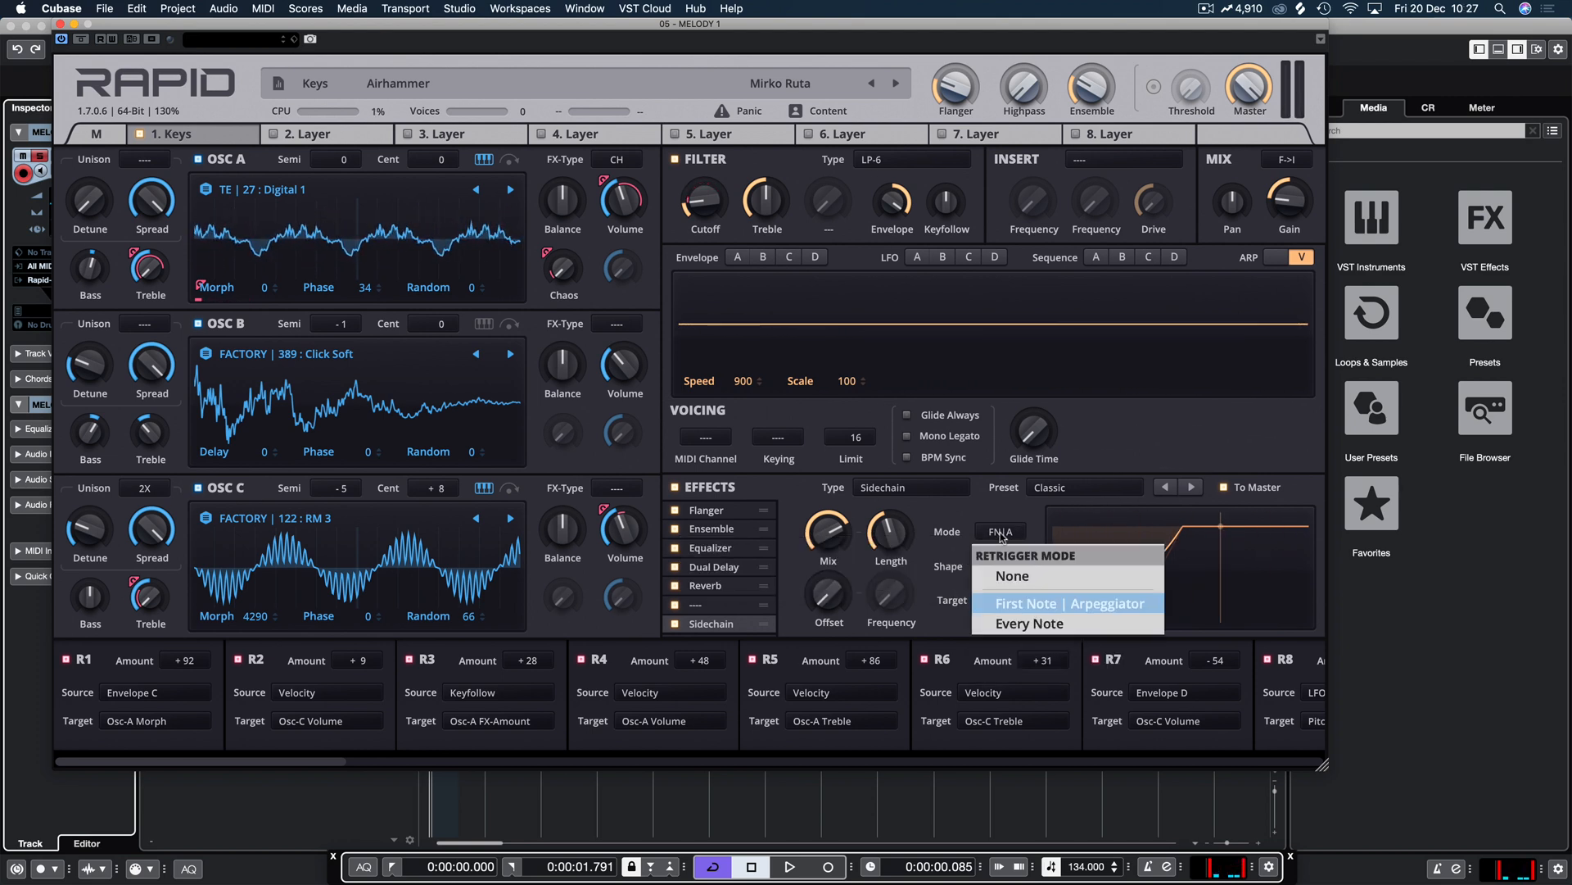
left_click(1013, 577)
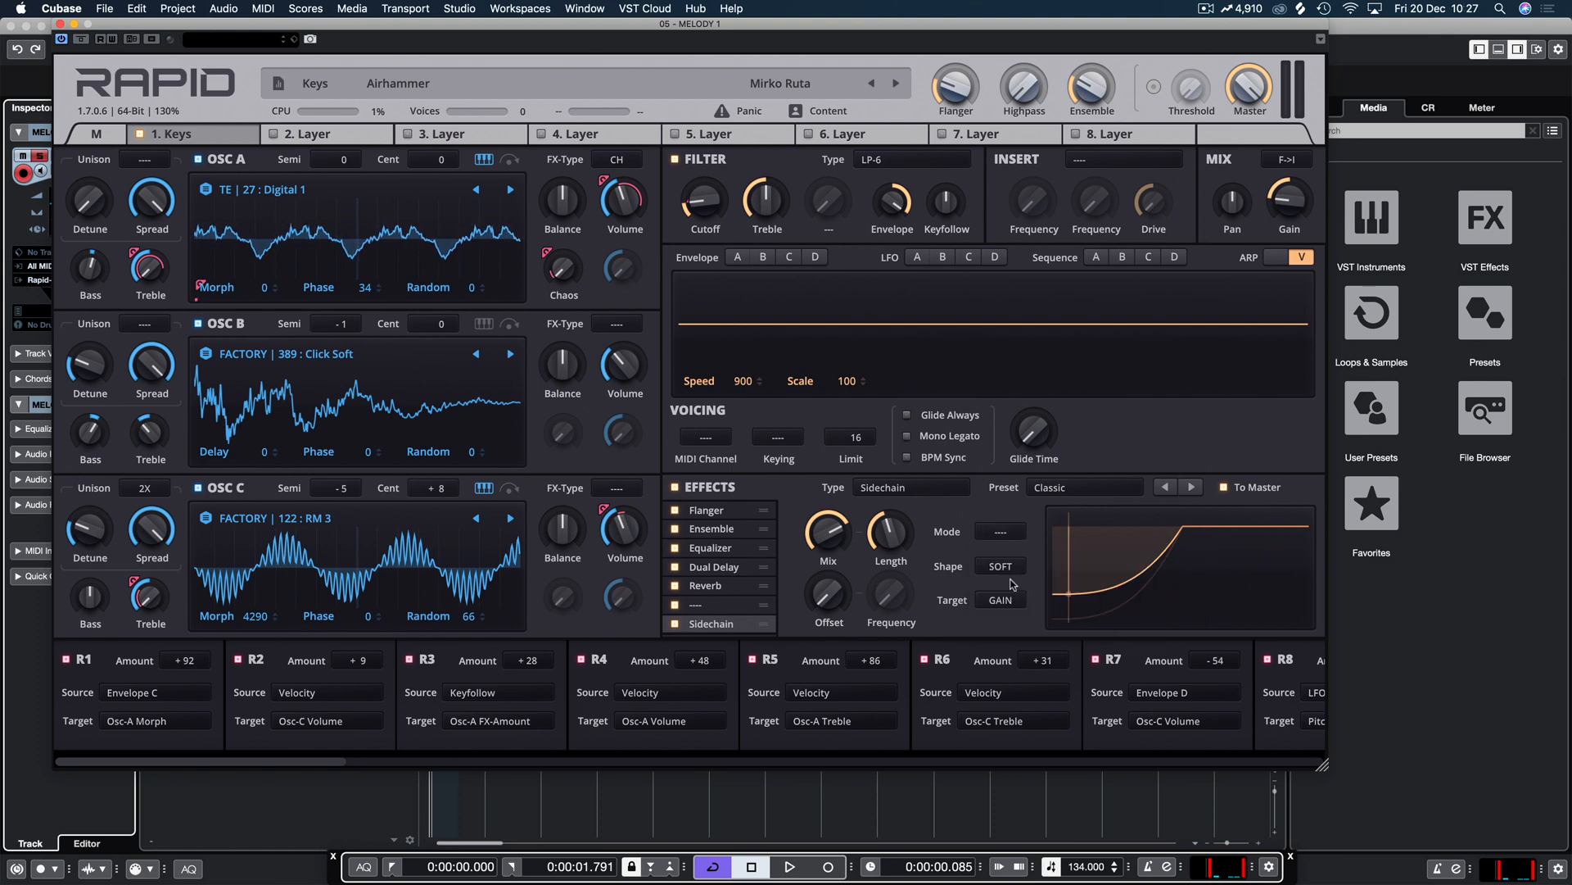
key("space")
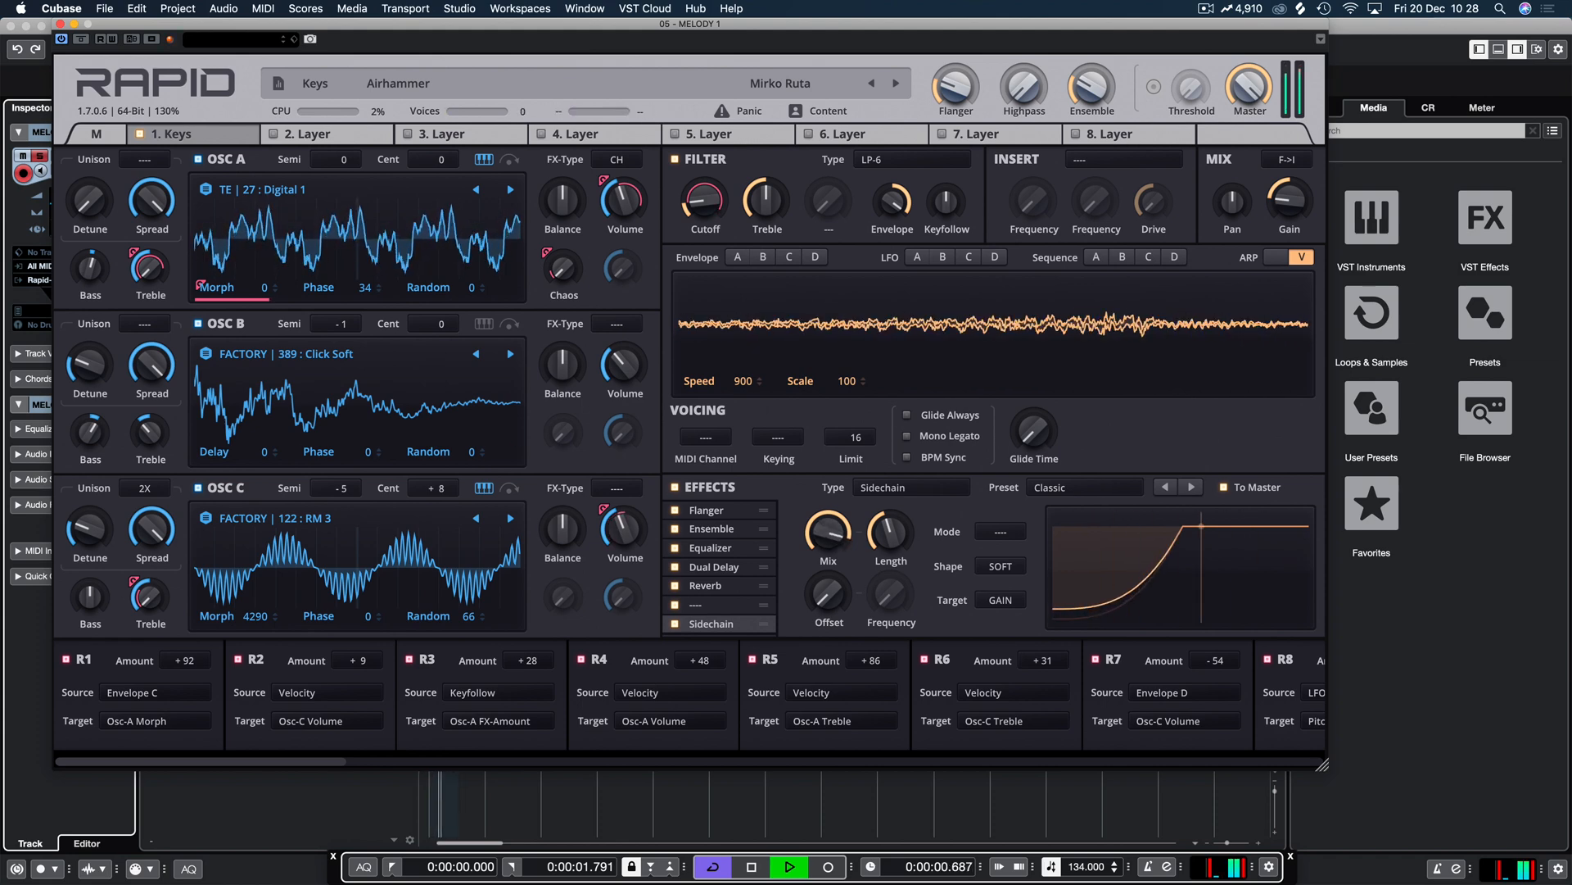
key("space")
left_click(58, 25)
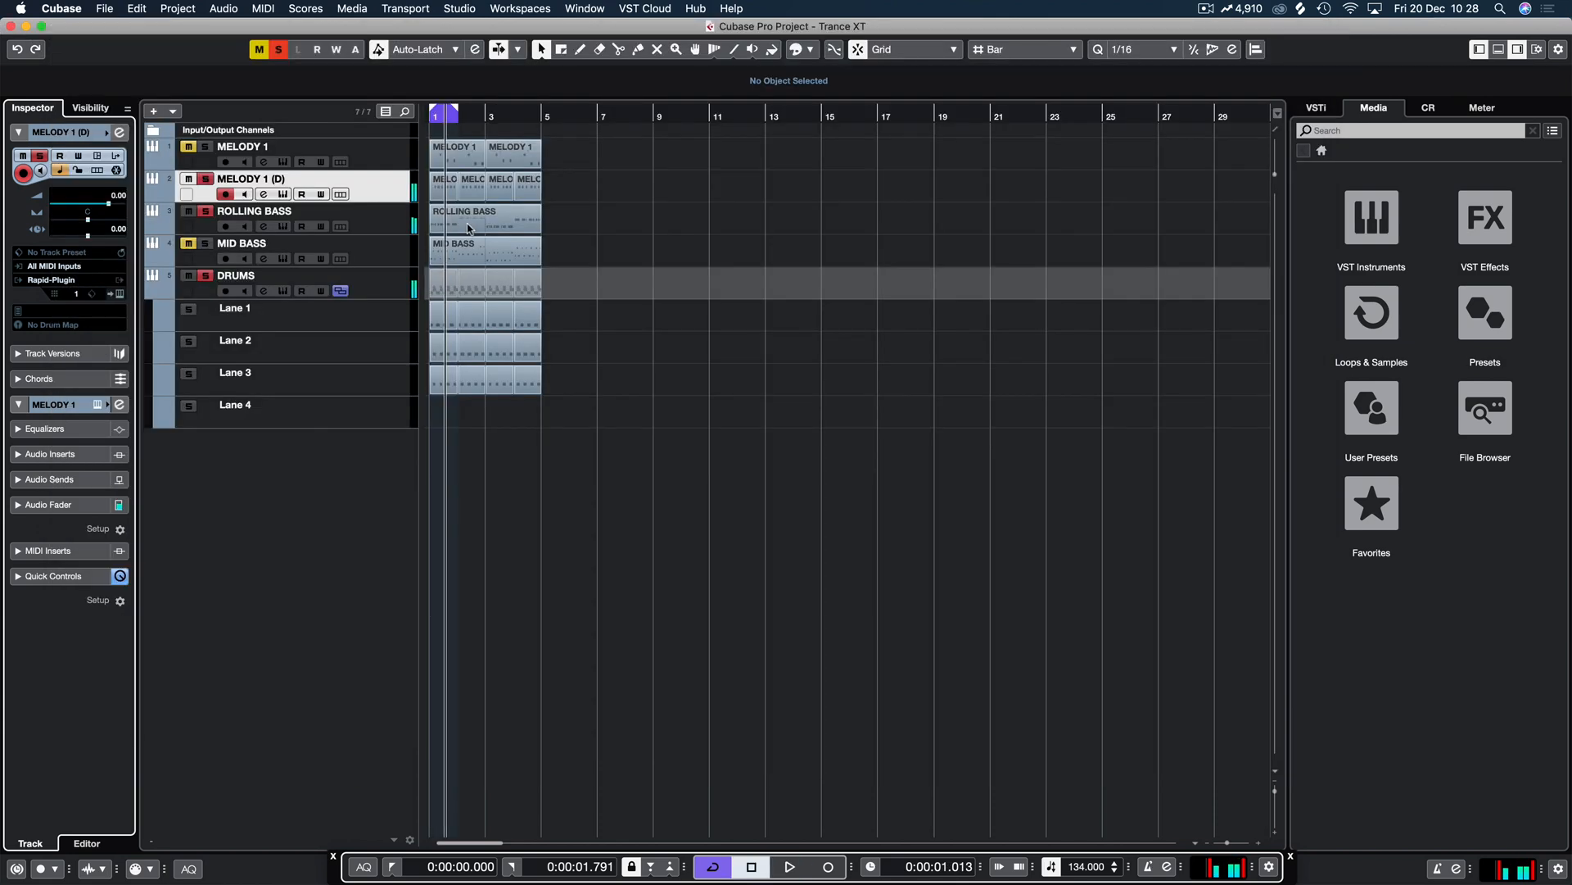
Step: Set the sidechain retrigger mode to None in the ROLLING BASS track's Rapid synth and replay the loop
left_click(403, 227)
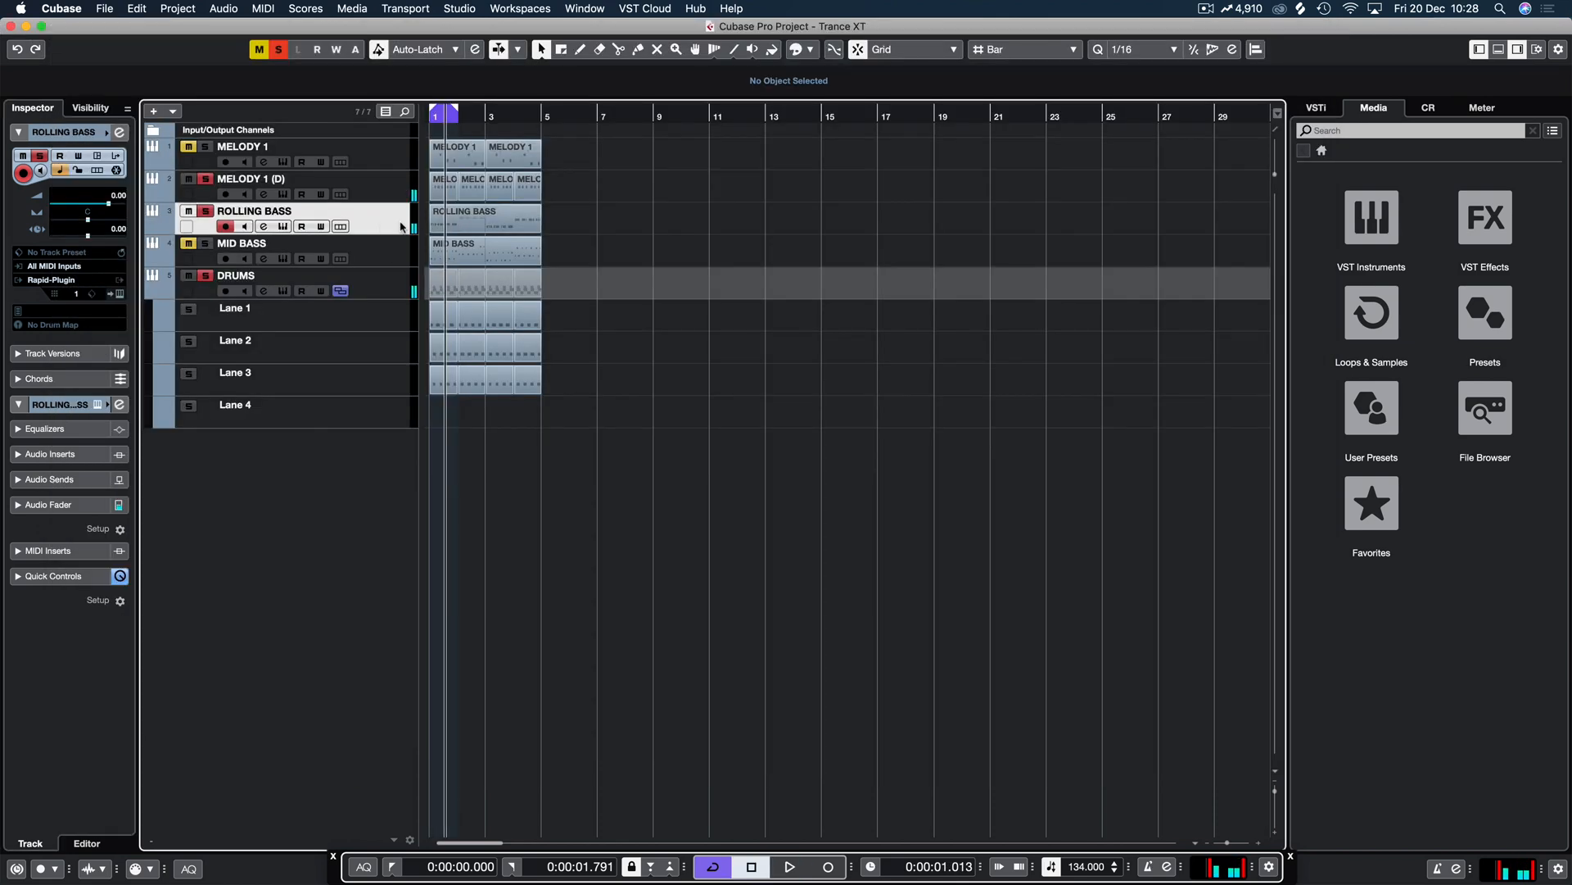
left_click(119, 293)
left_click(1073, 557)
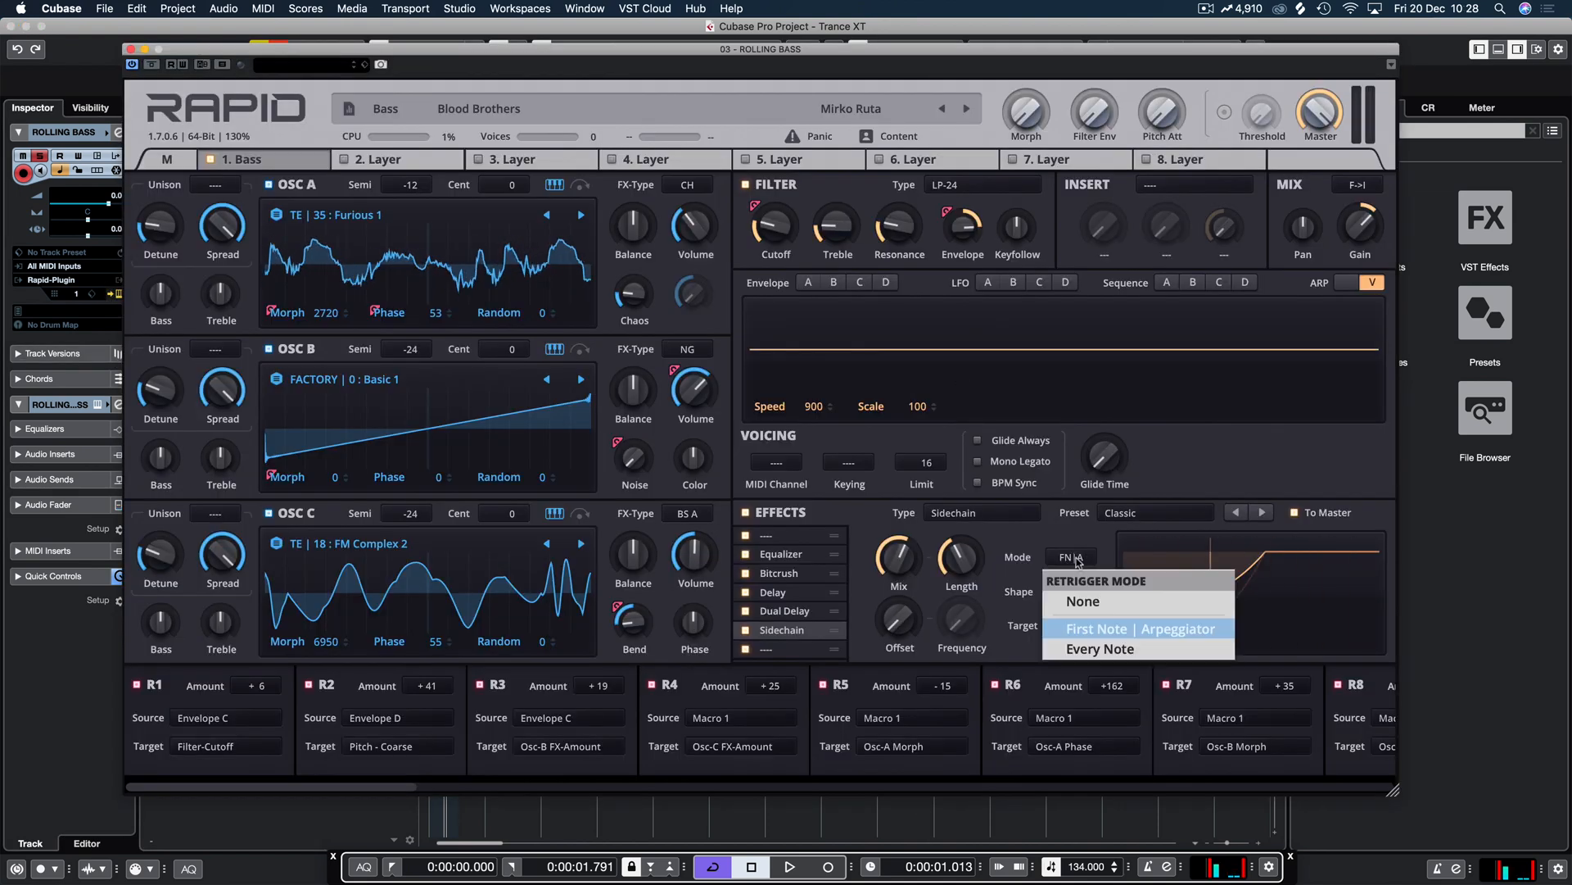
left_click(1093, 602)
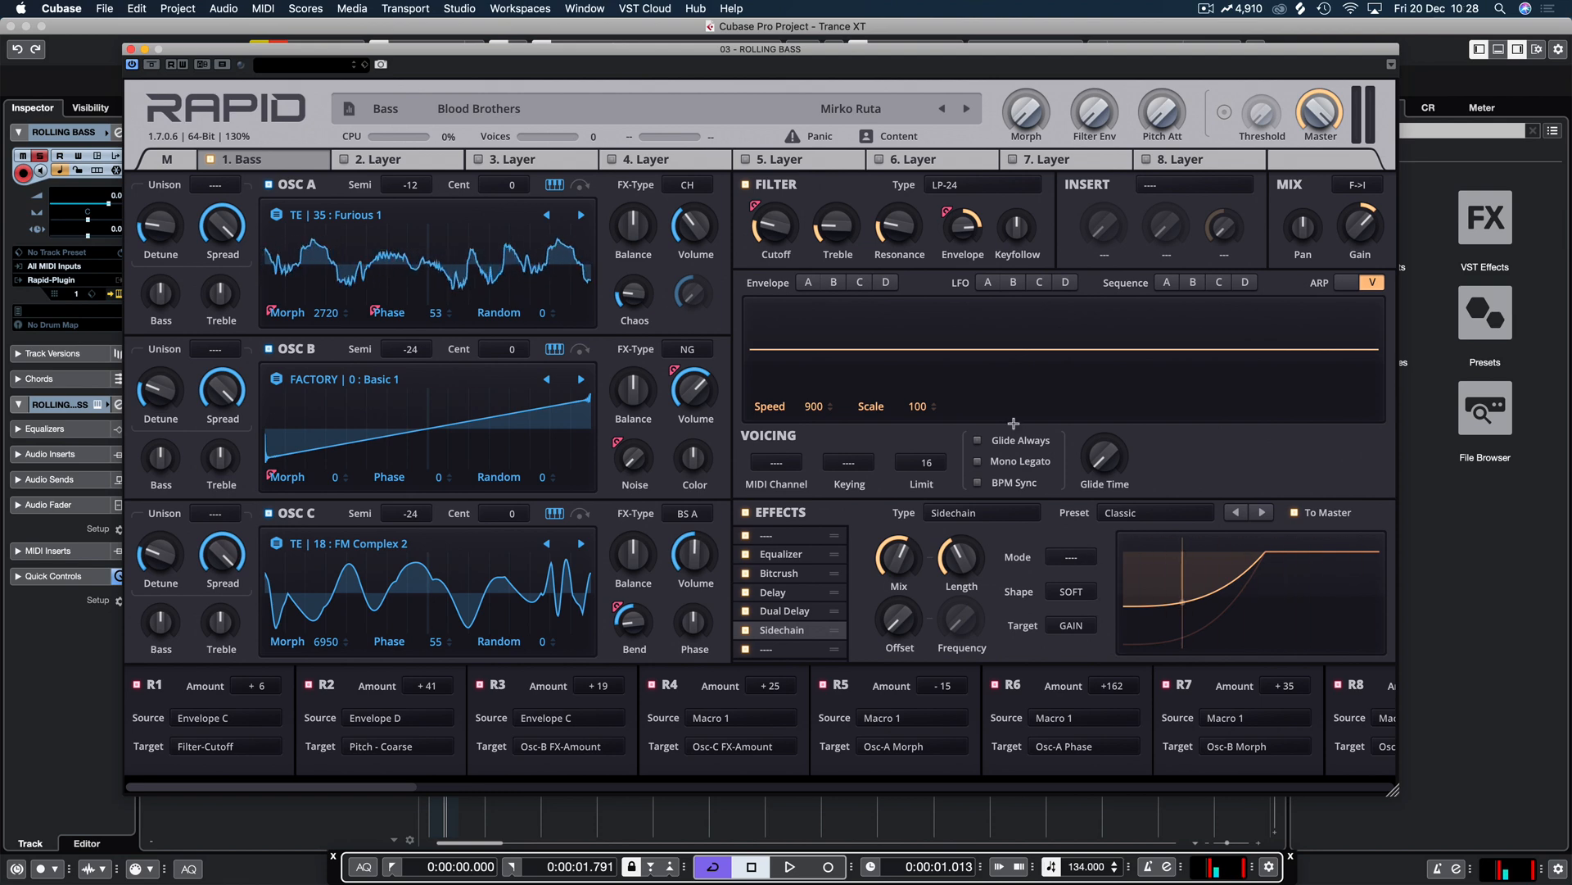
left_click(131, 50)
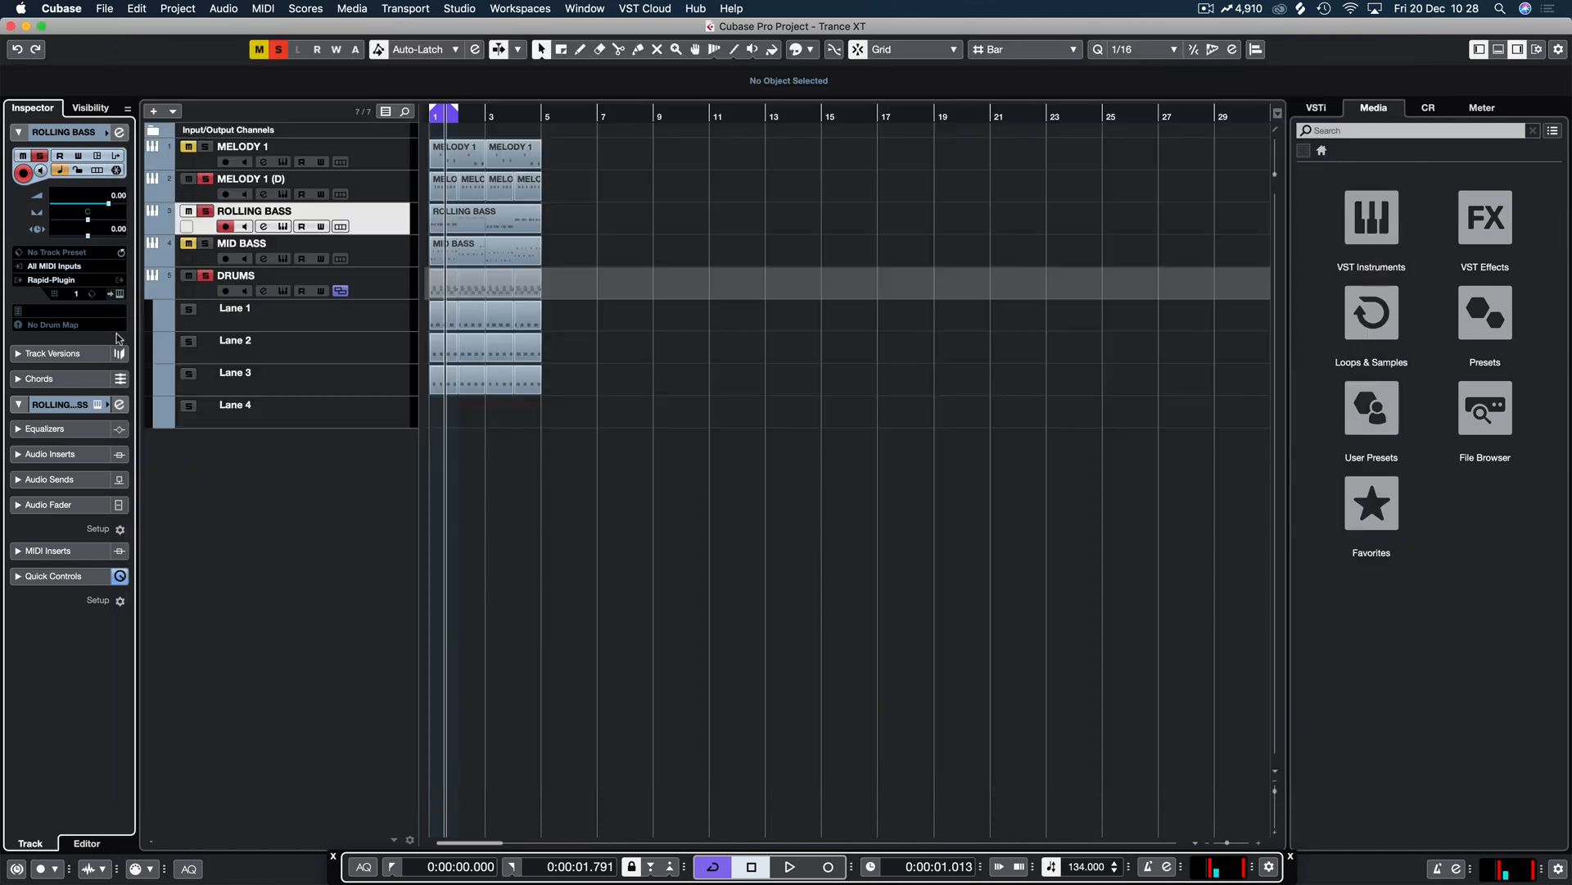
key("space")
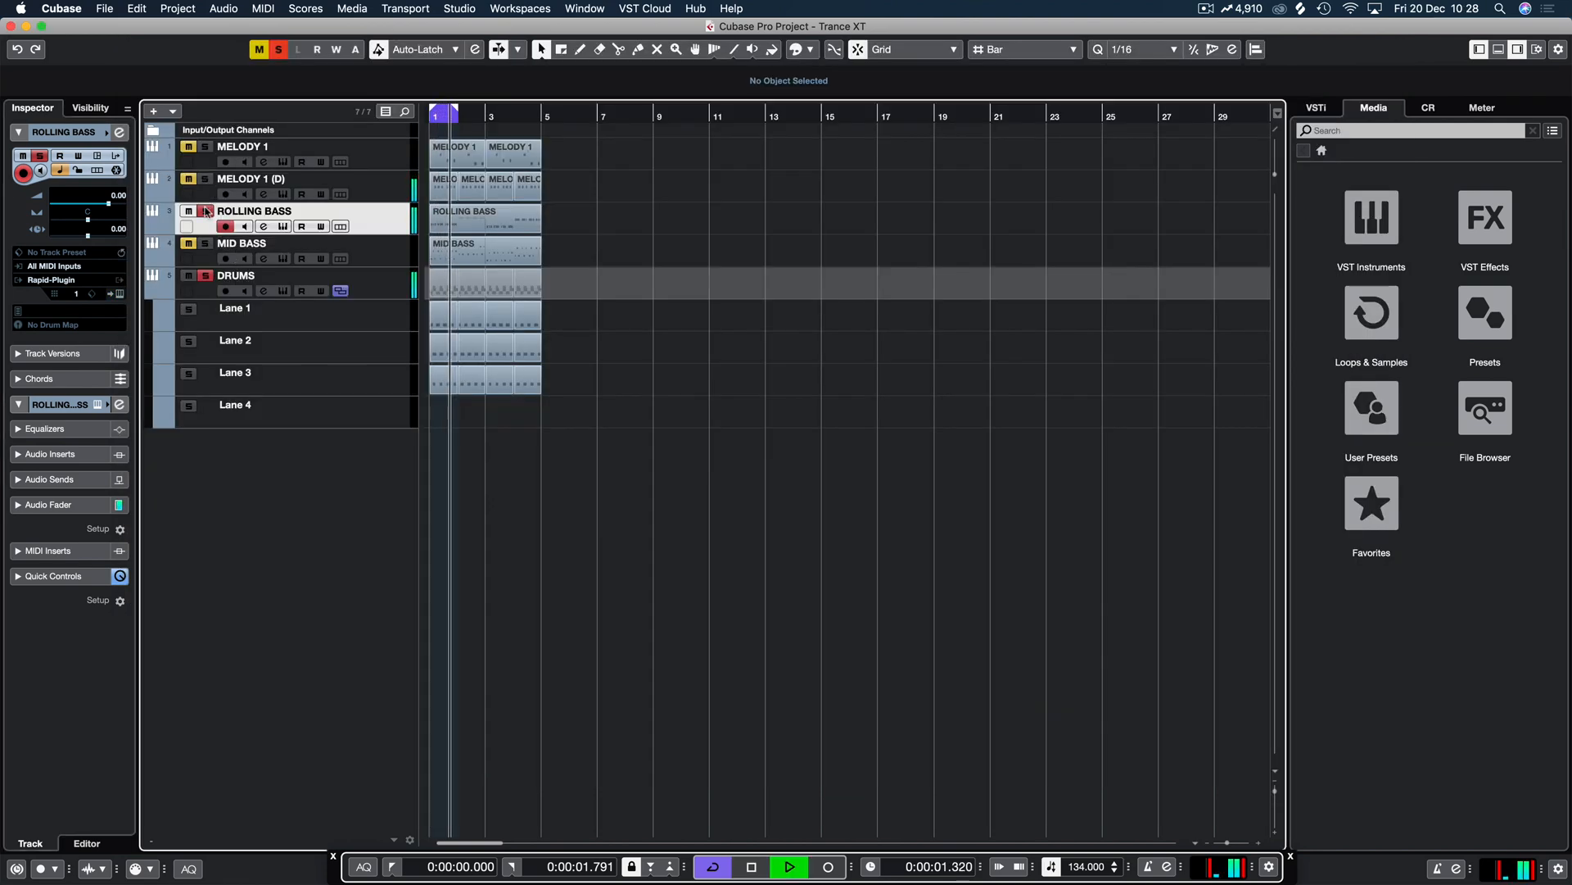
key("space")
Step: Mute MELODY 1 (D), solo MID BASS, and set its Rapid sidechain retrigger mode to None
left_click(207, 244)
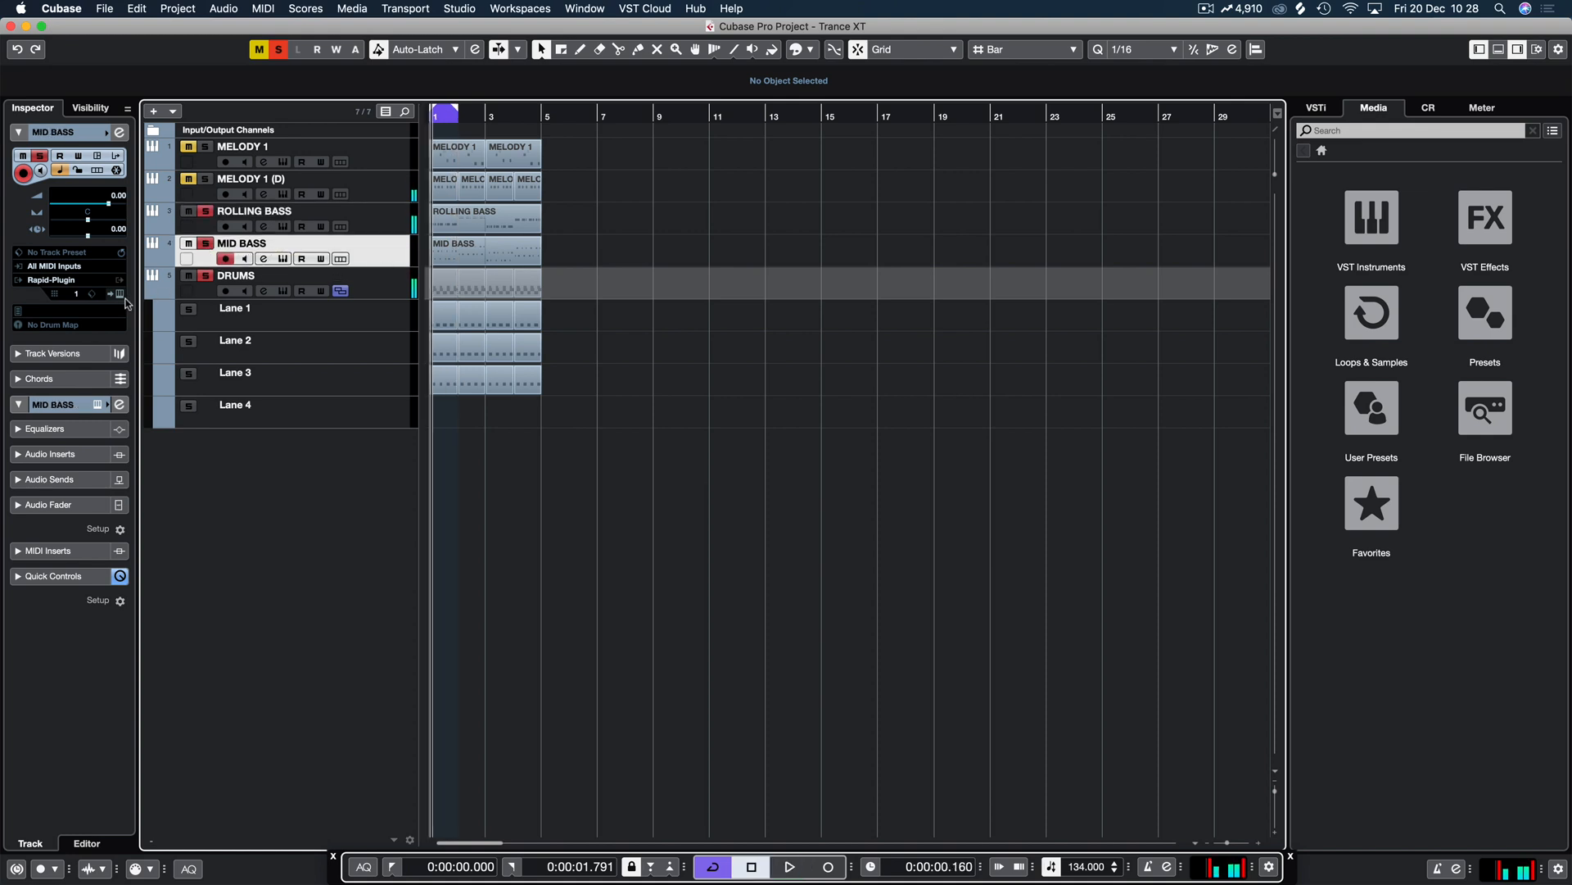
left_click(122, 295)
left_click(736, 632)
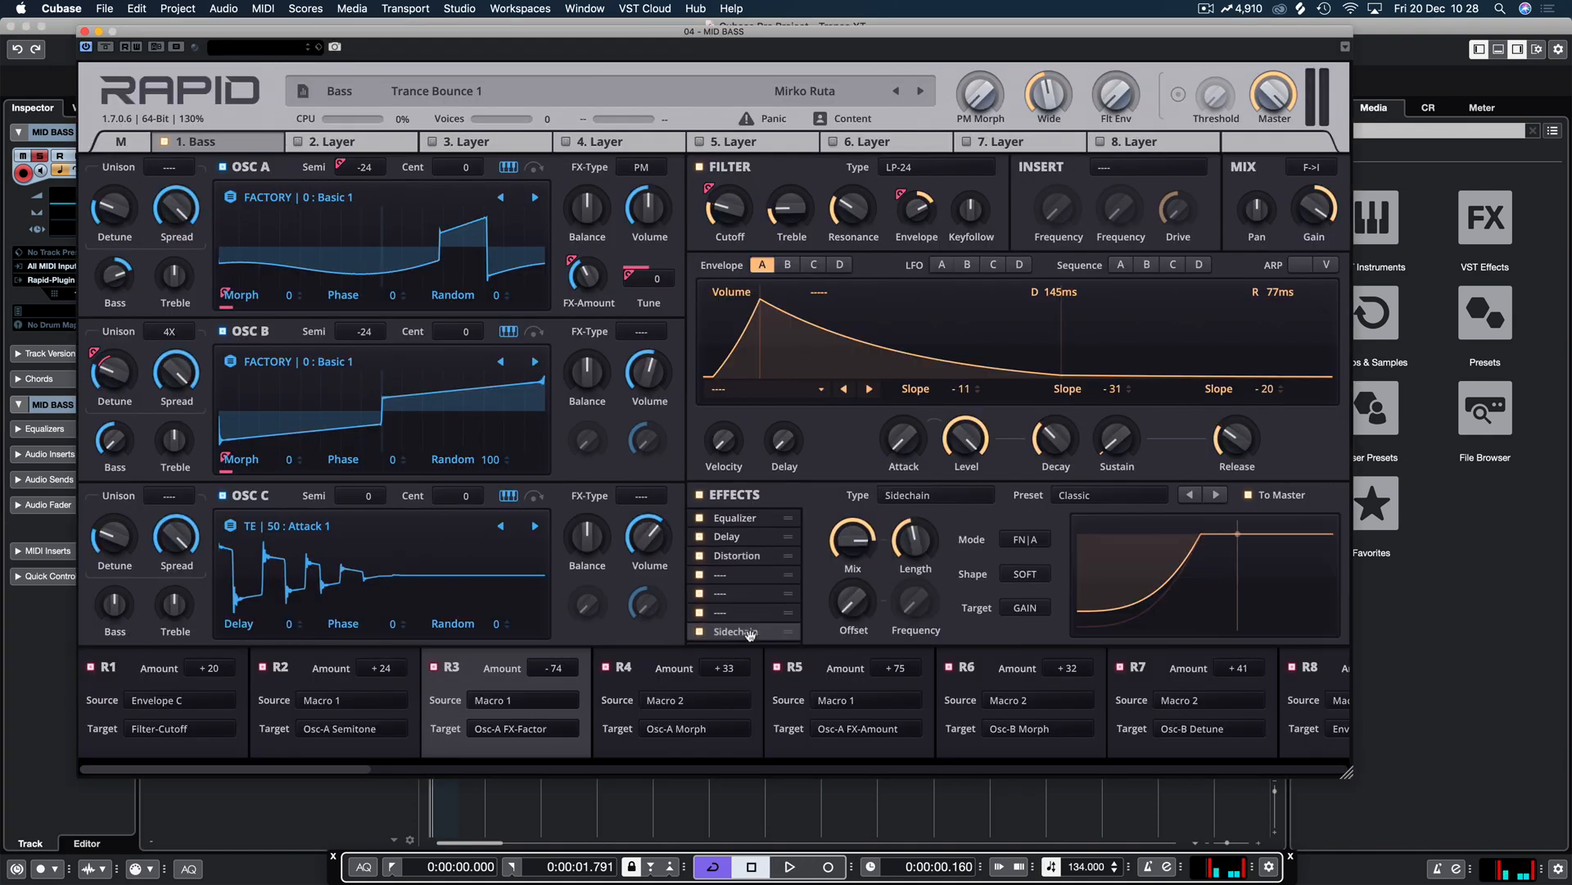
left_click(1036, 542)
left_click(1046, 610)
left_click(85, 32)
Step: Play the loop and raise the sidechain Mix in the MID BASS track's Rapid synth
key("space")
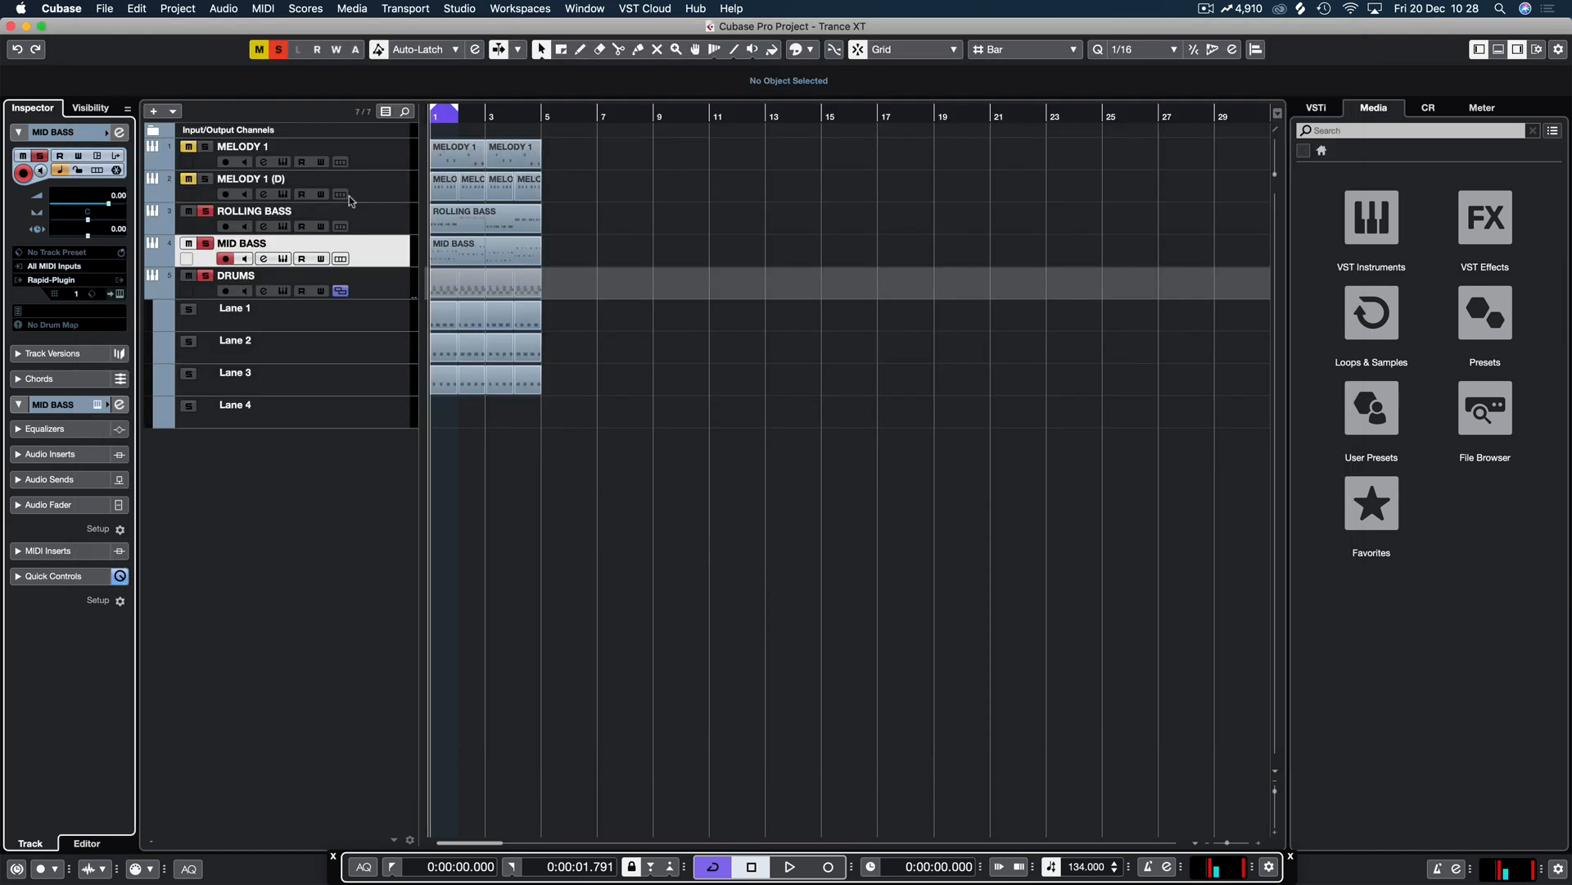
left_click(206, 276)
left_click(119, 294)
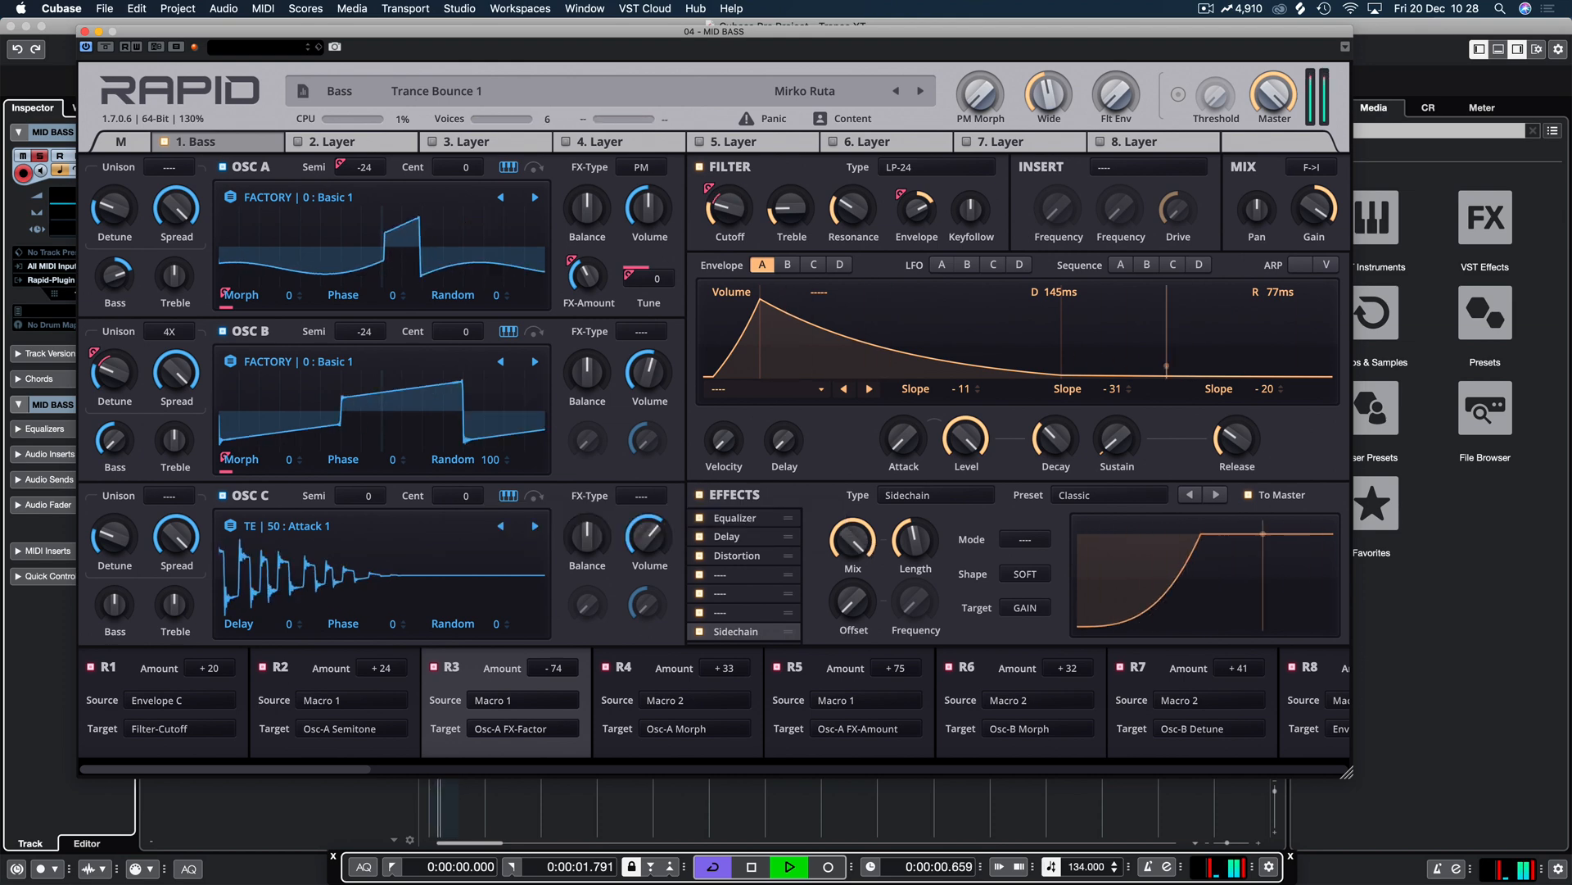
Step: Close the MID BASS synth and solo ROLLING BASS alongside MID BASS to hear both bass tracks together
left_click(84, 31)
left_click(205, 212)
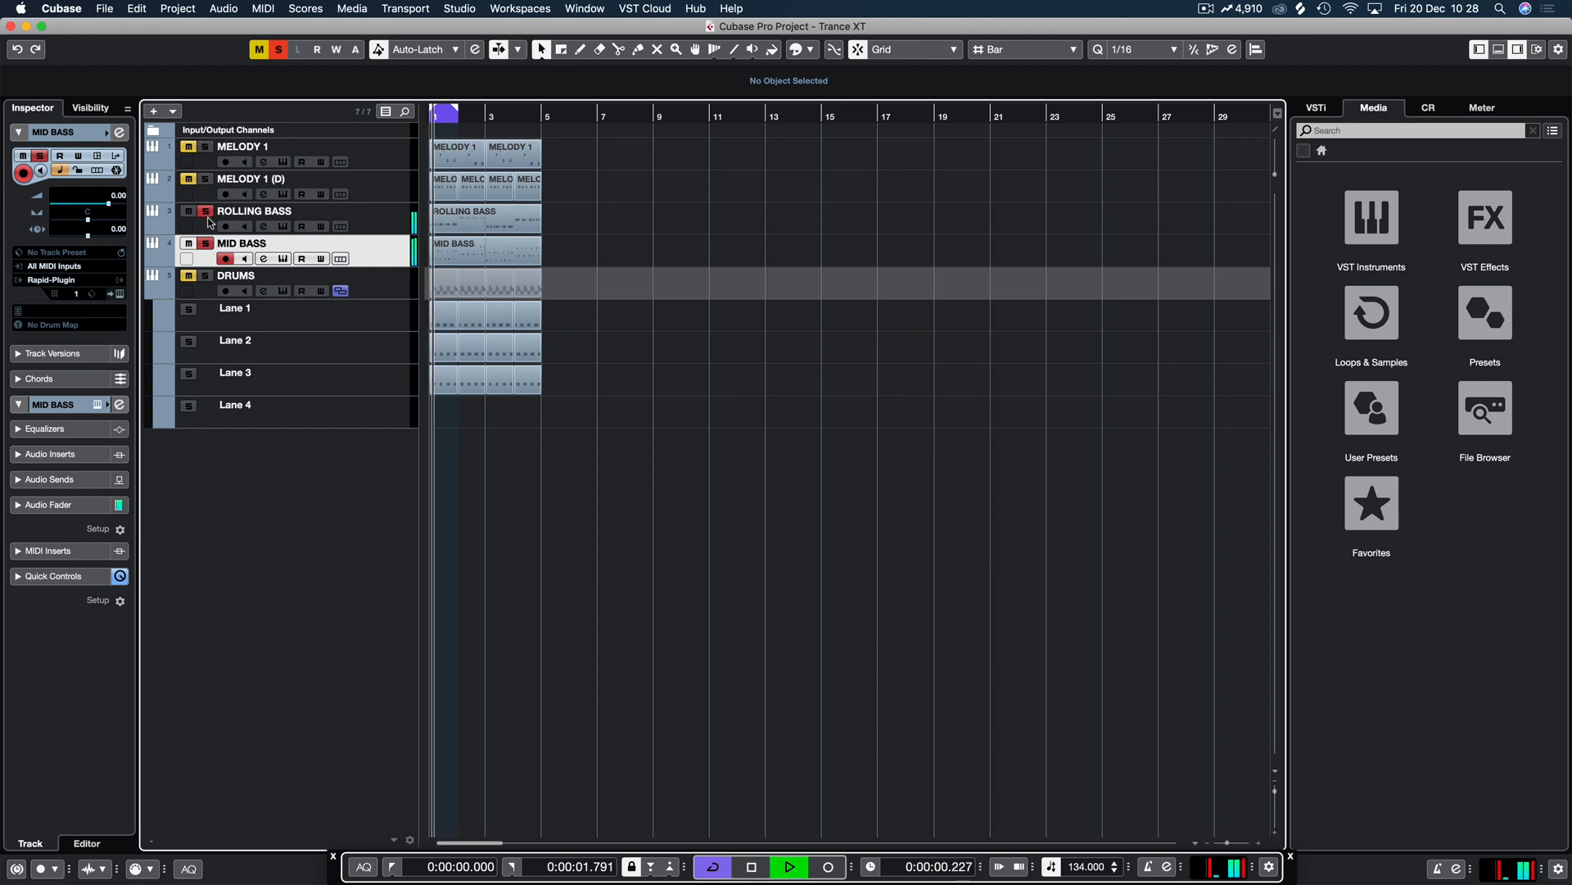
key("space")
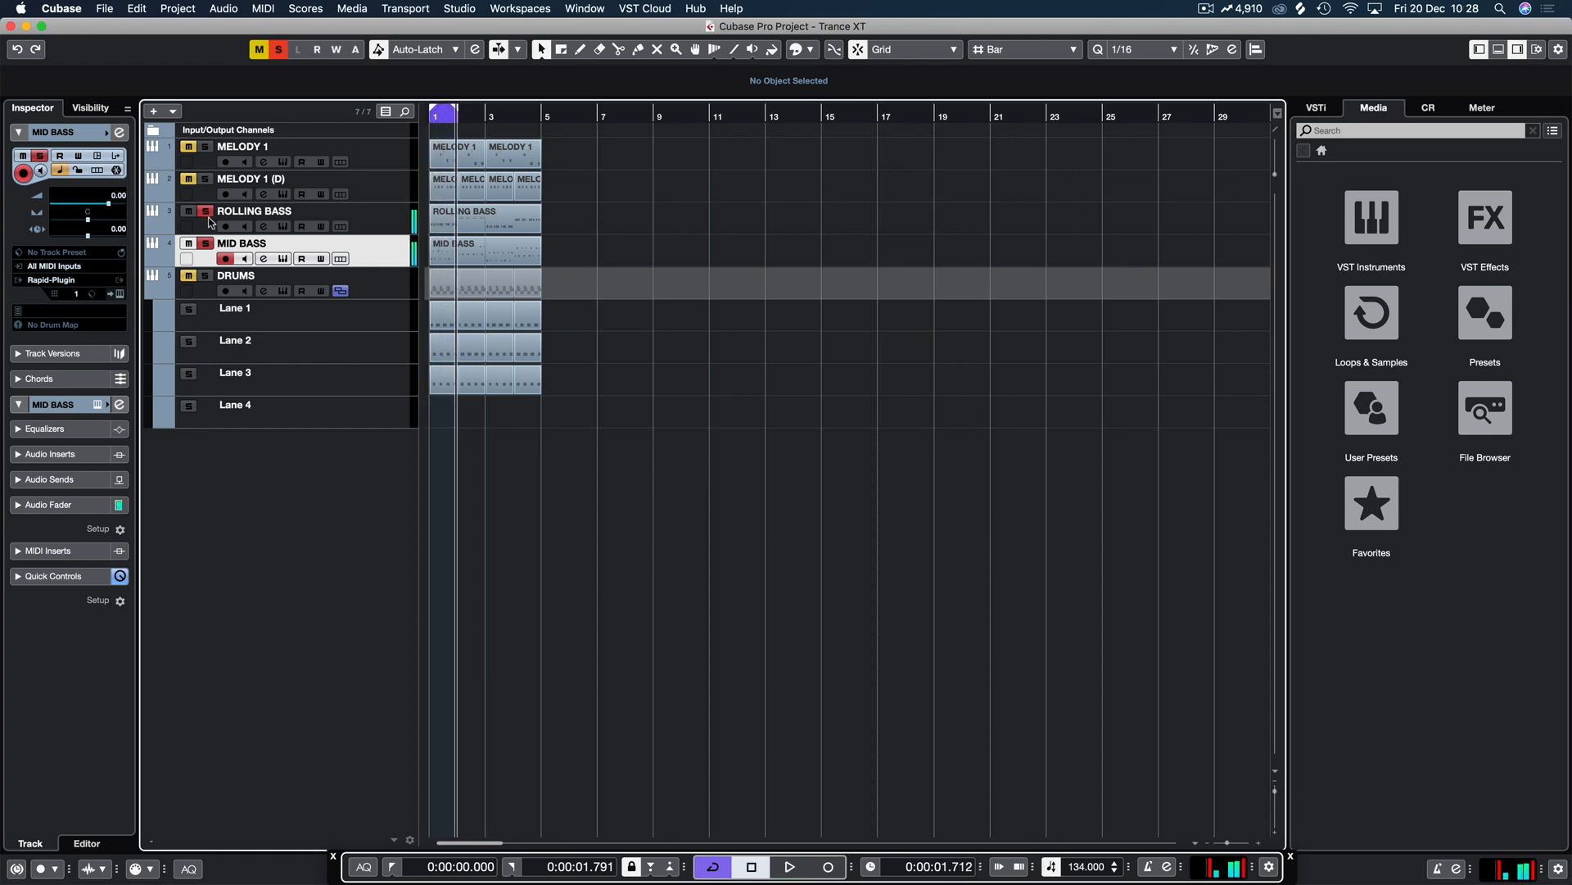
Step: Play the loop with the MID BASS Rapid synth open, lower its Bass layer's Gain, and check the Distortion effect
left_click(115, 294)
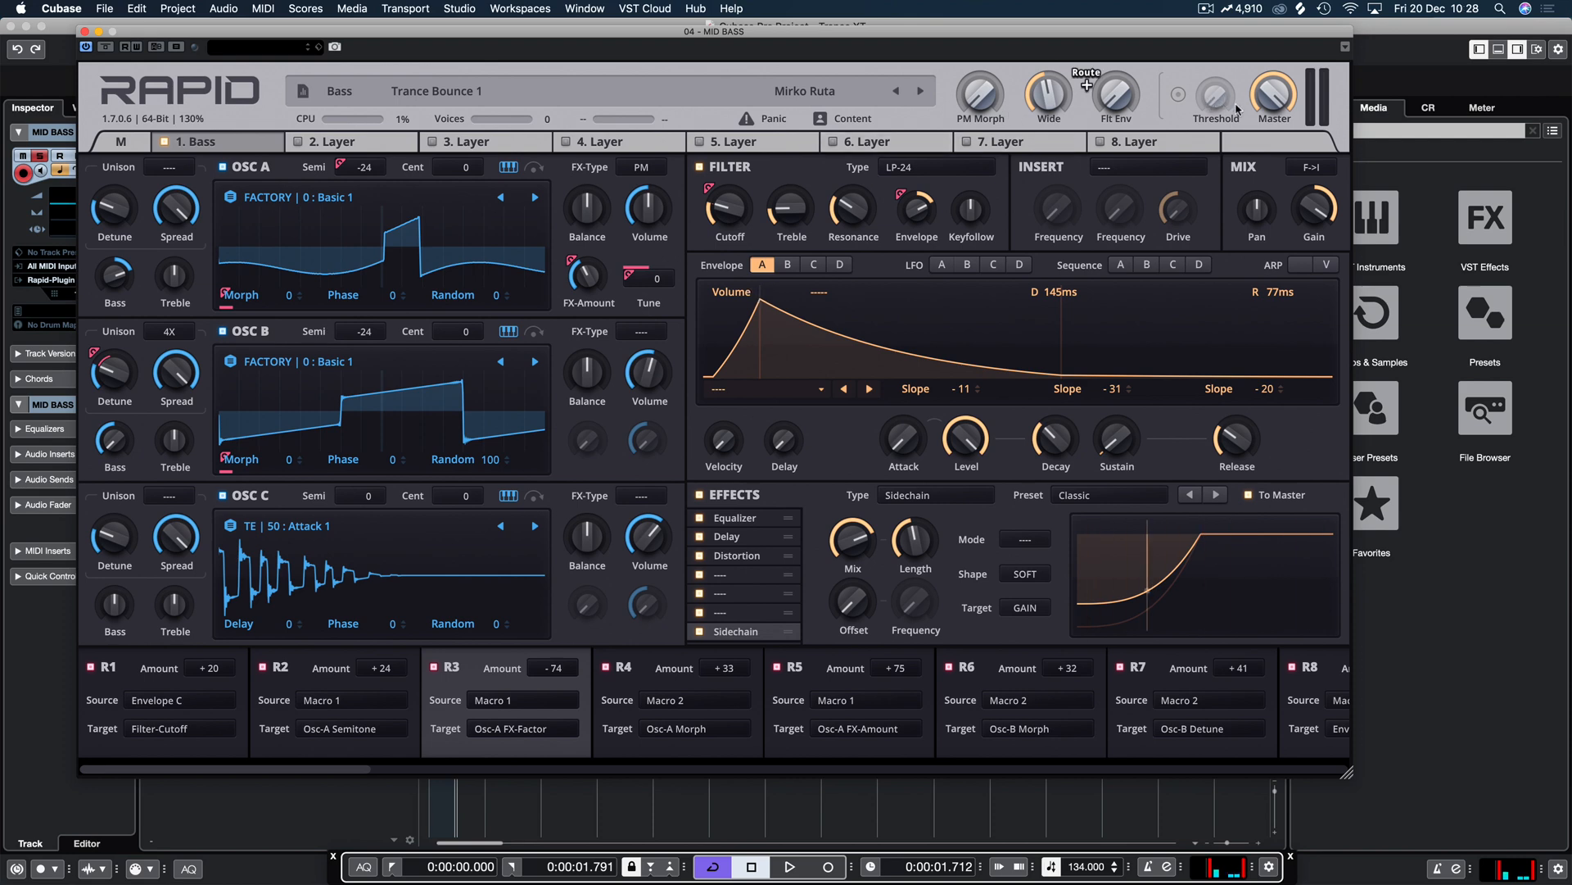
left_click(121, 142)
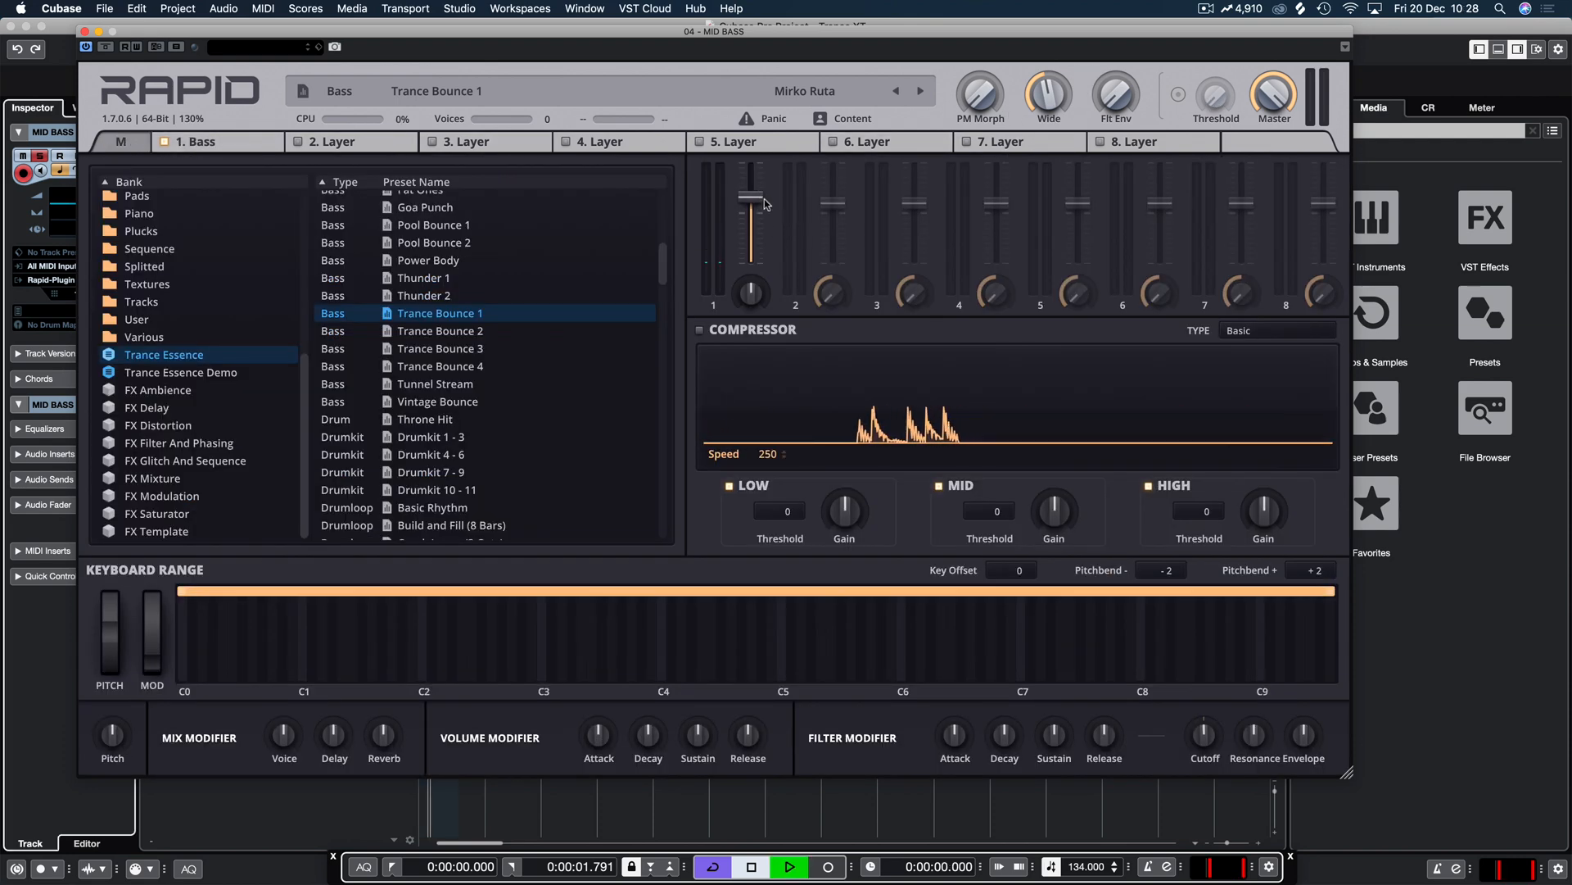
key("space")
left_click(213, 143)
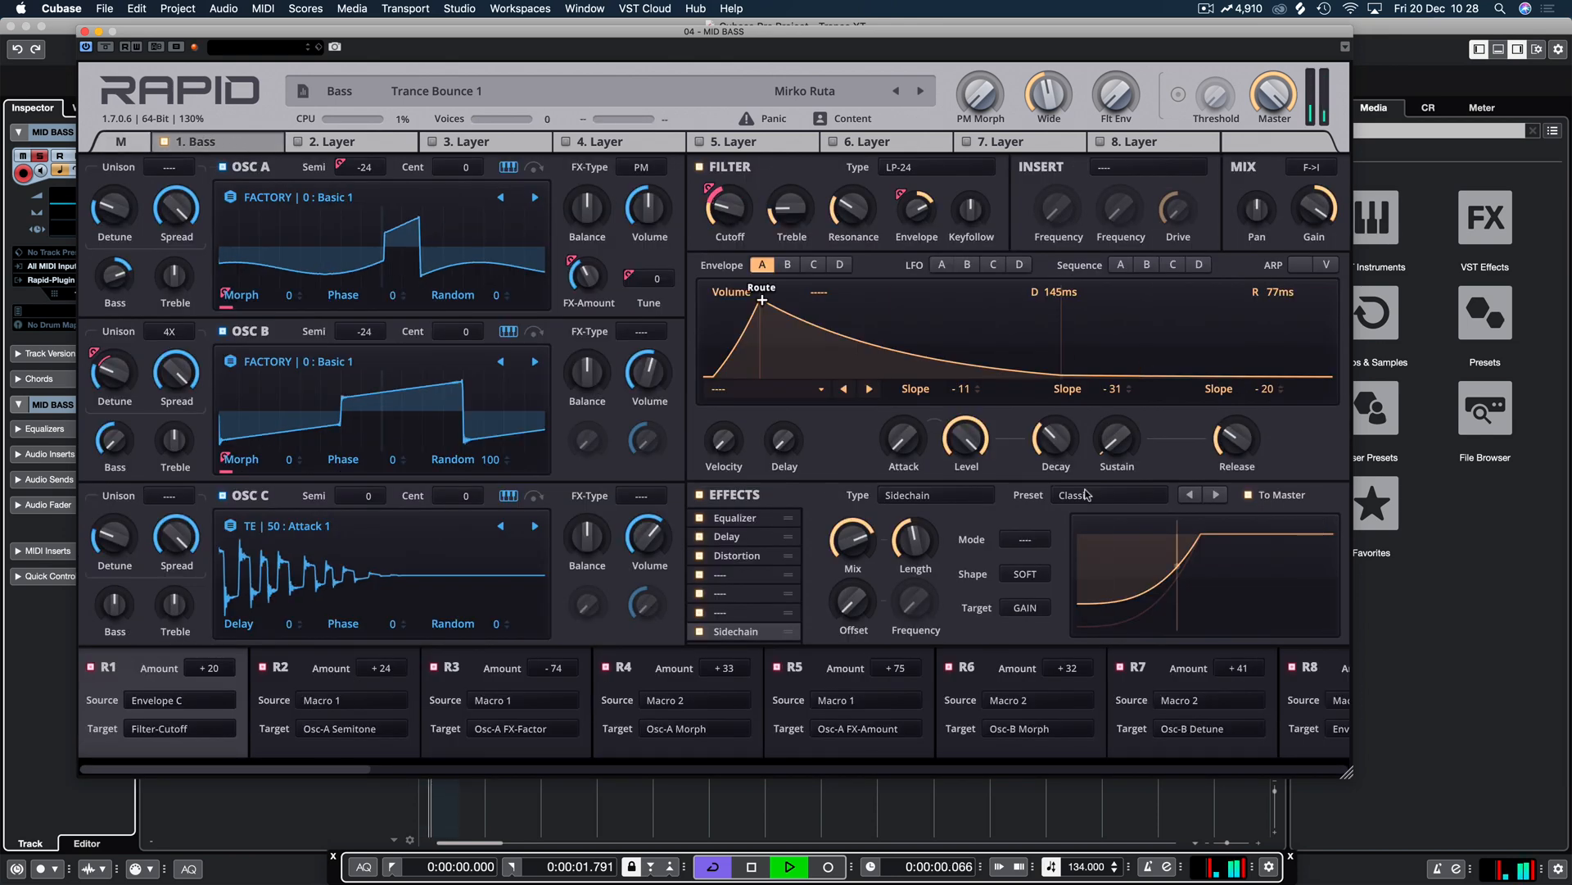
left_click(756, 556)
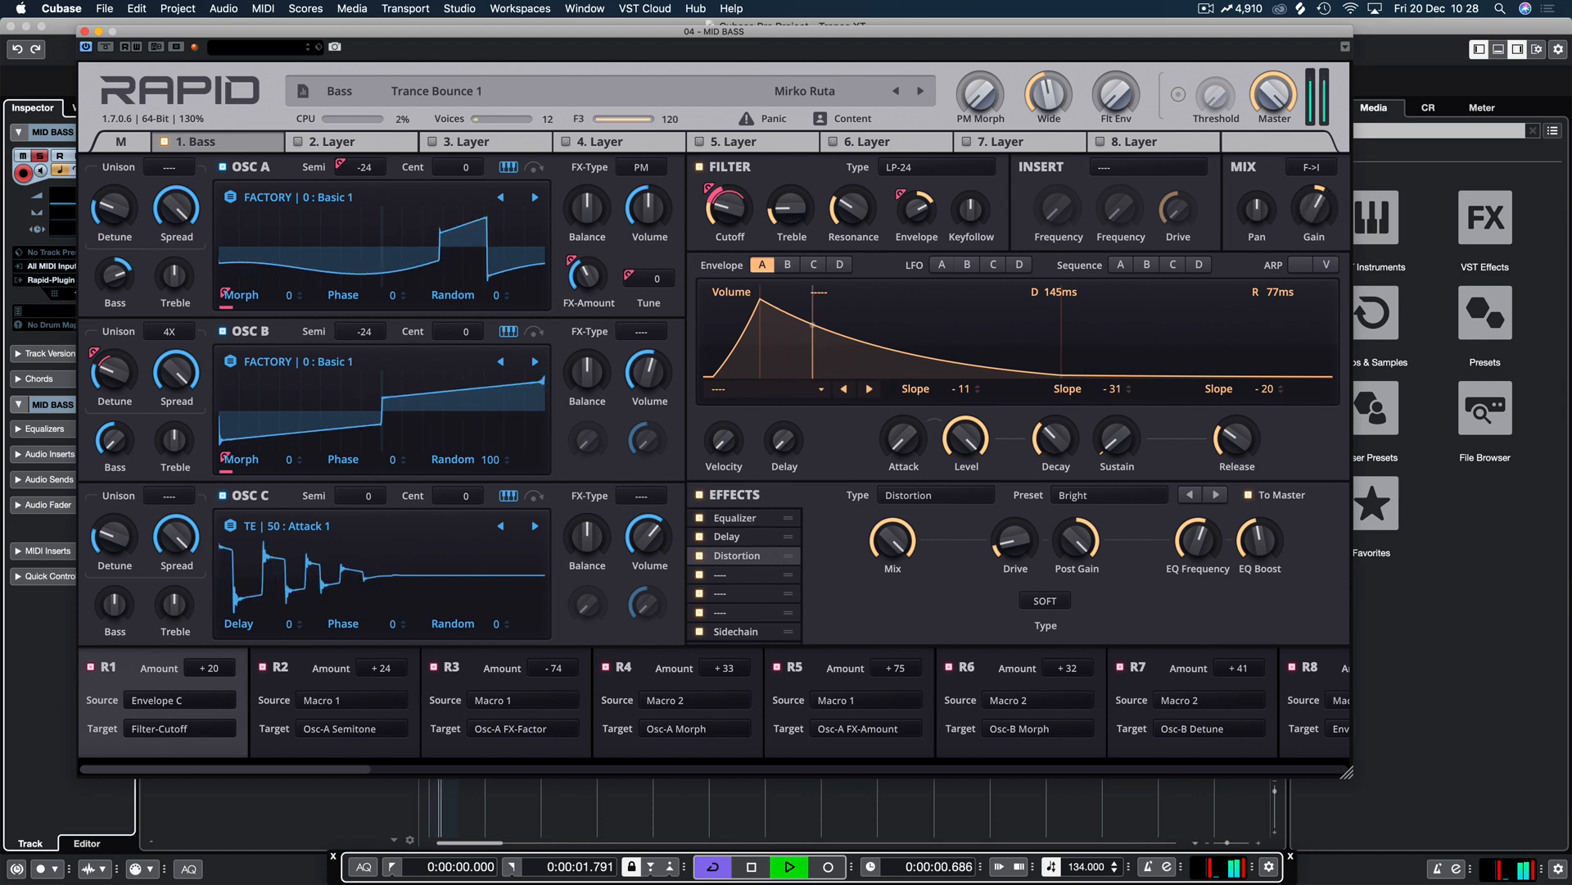
key("space")
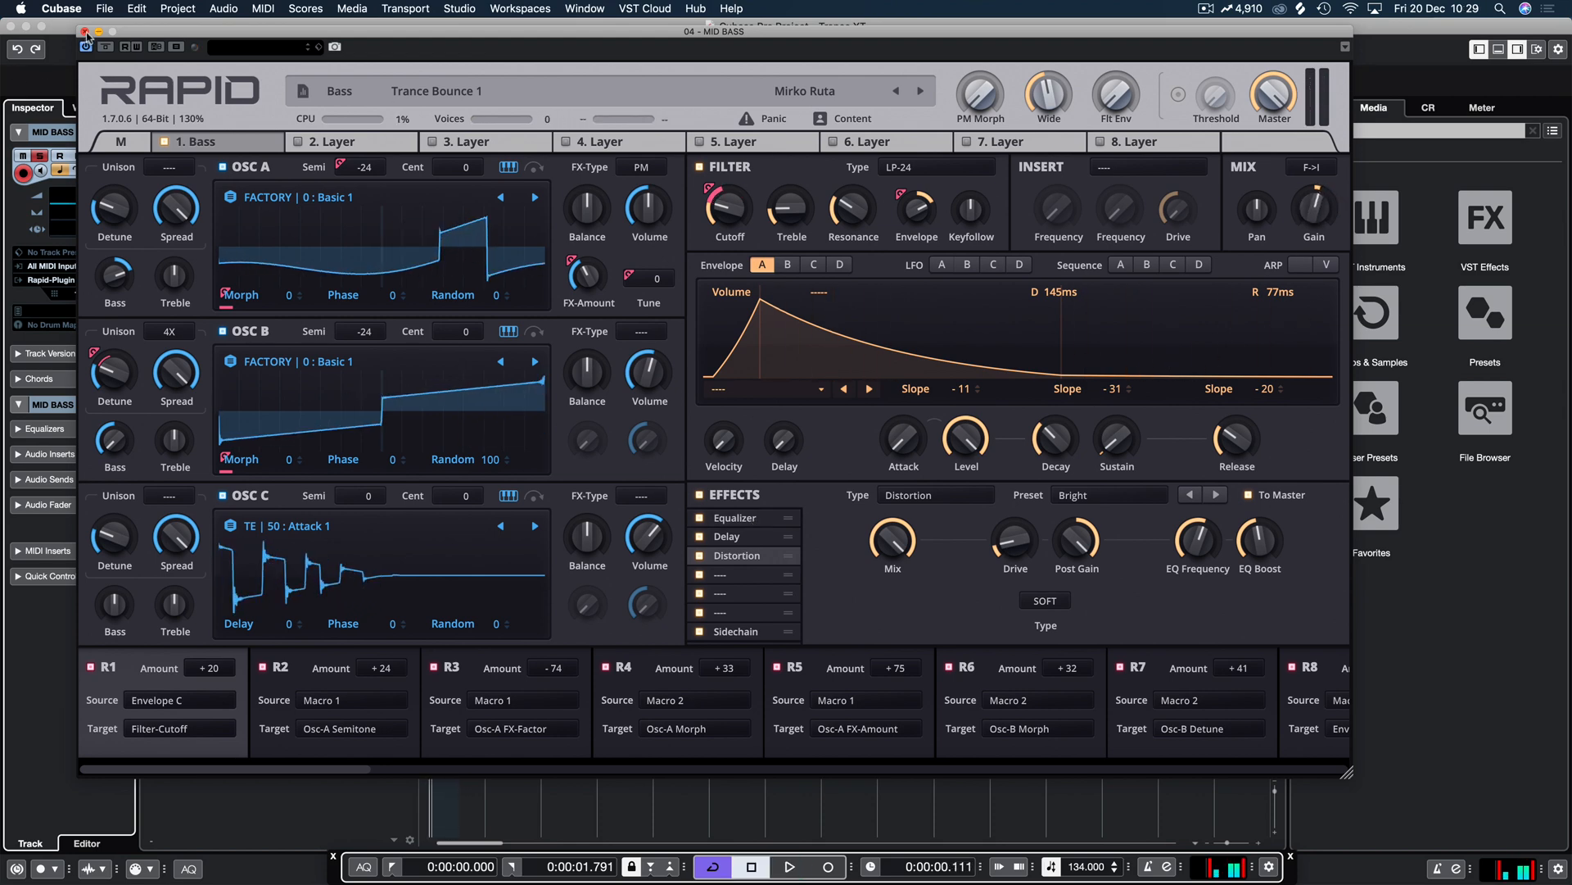
Step: Close the synth, clear all solos to hear the full loop, and solo MELODY 1 (D)
left_click(85, 32)
left_click(279, 49)
key("space")
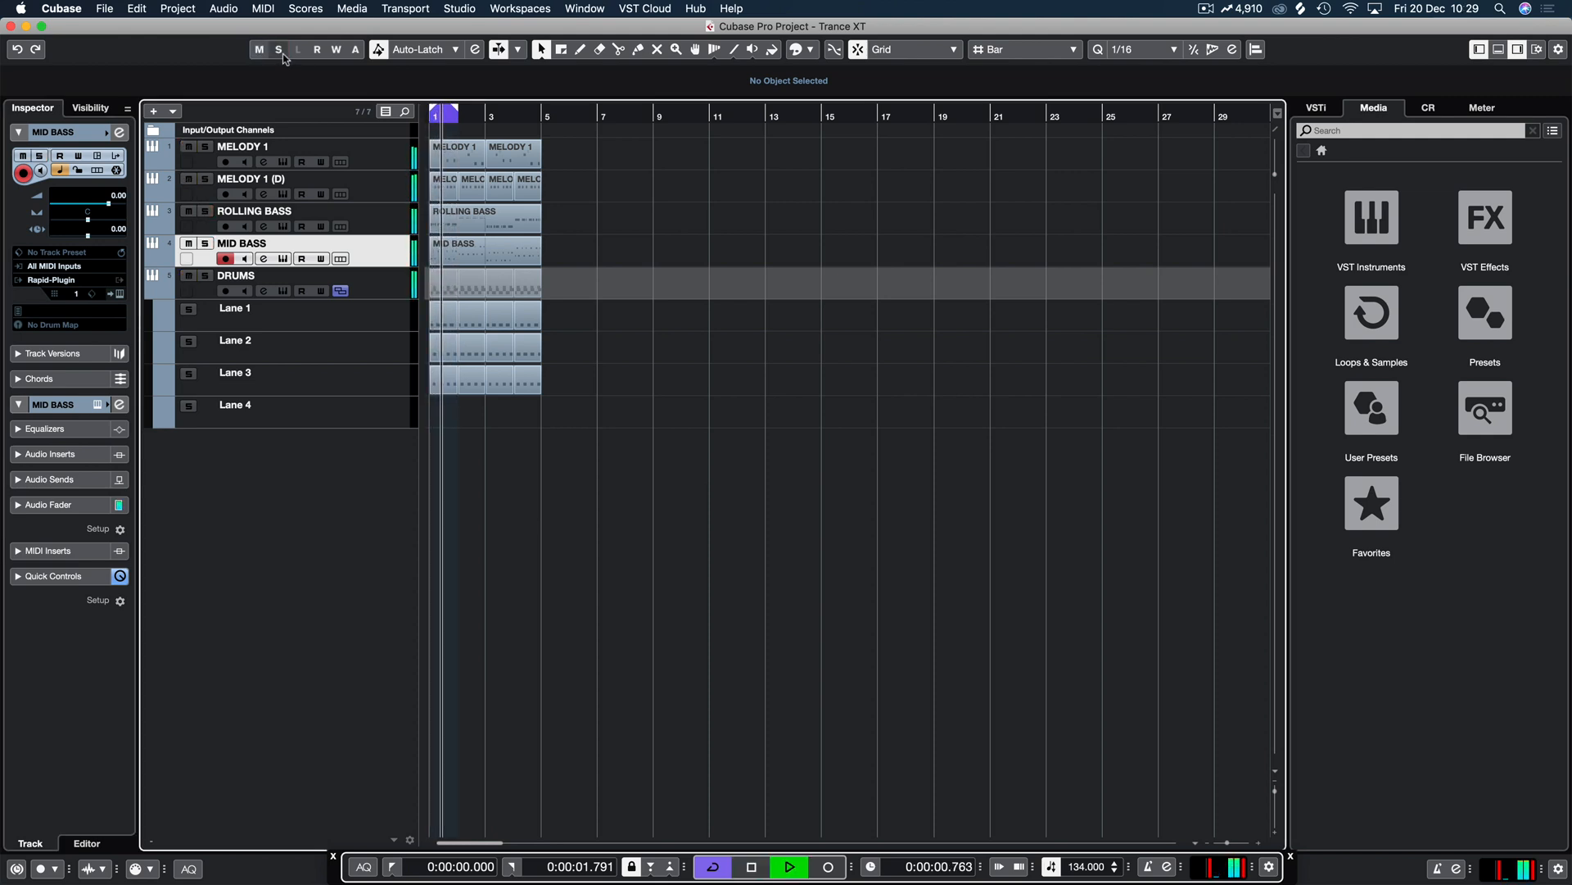
left_click(205, 180)
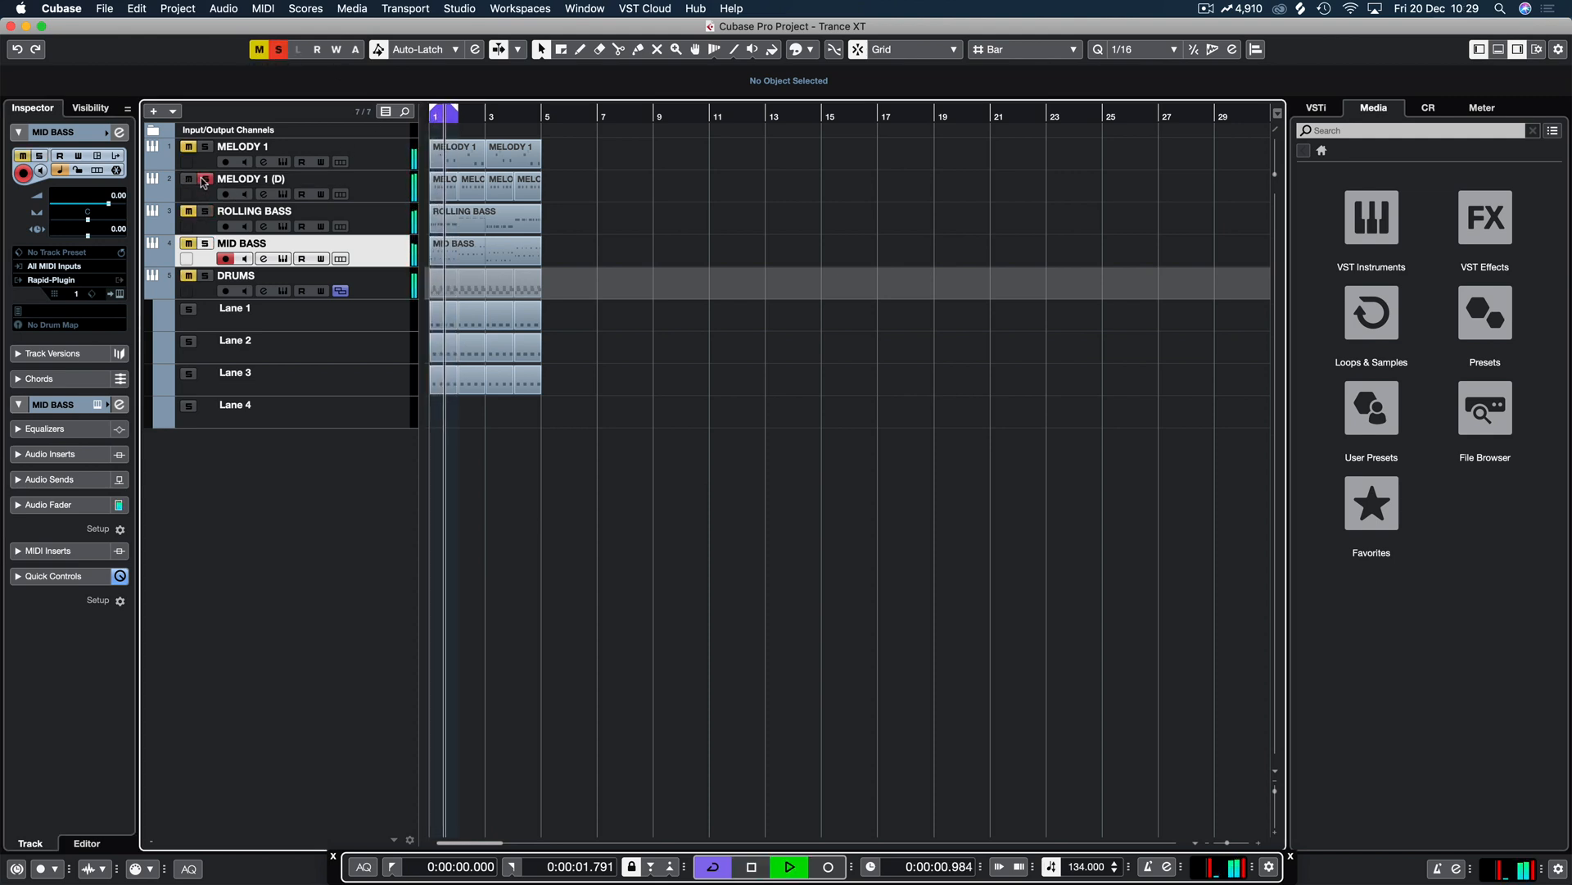
Step: Shift all parts to bar 5 and fill bars 1 to 4 of MELODY 1 (D) with copies of its one-bar part
key("super+a")
mouse_move(444, 163)
left_mouse_down()
mouse_move(553, 163)
mouse_move(497, 190)
mouse_move(443, 183)
left_mouse_up()
key("space")
left_click(524, 164)
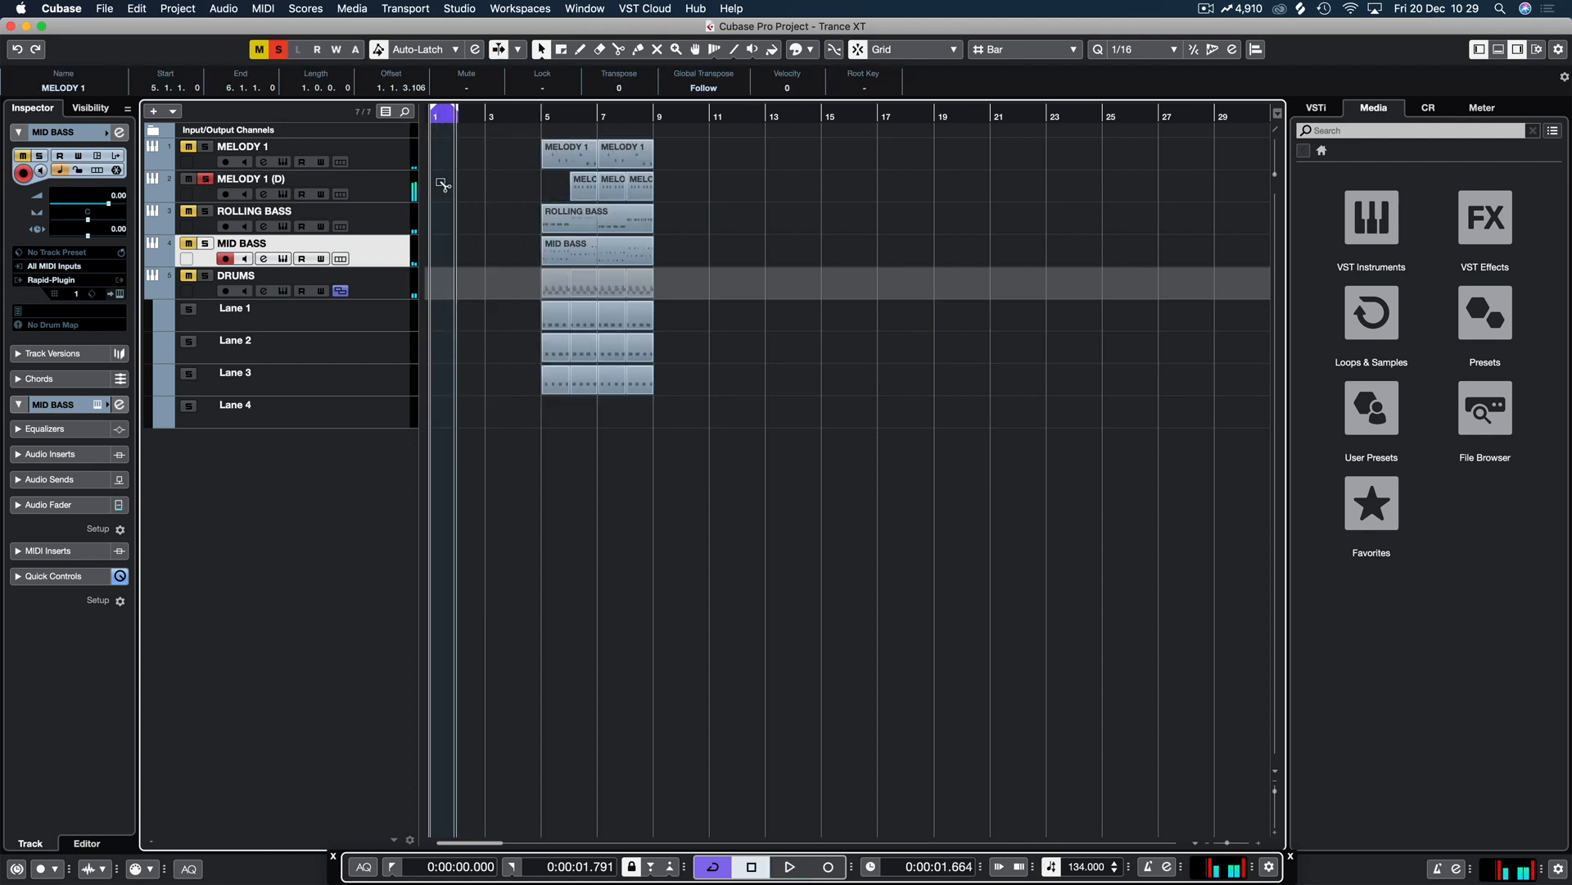
key("super+d")
key("super+d")
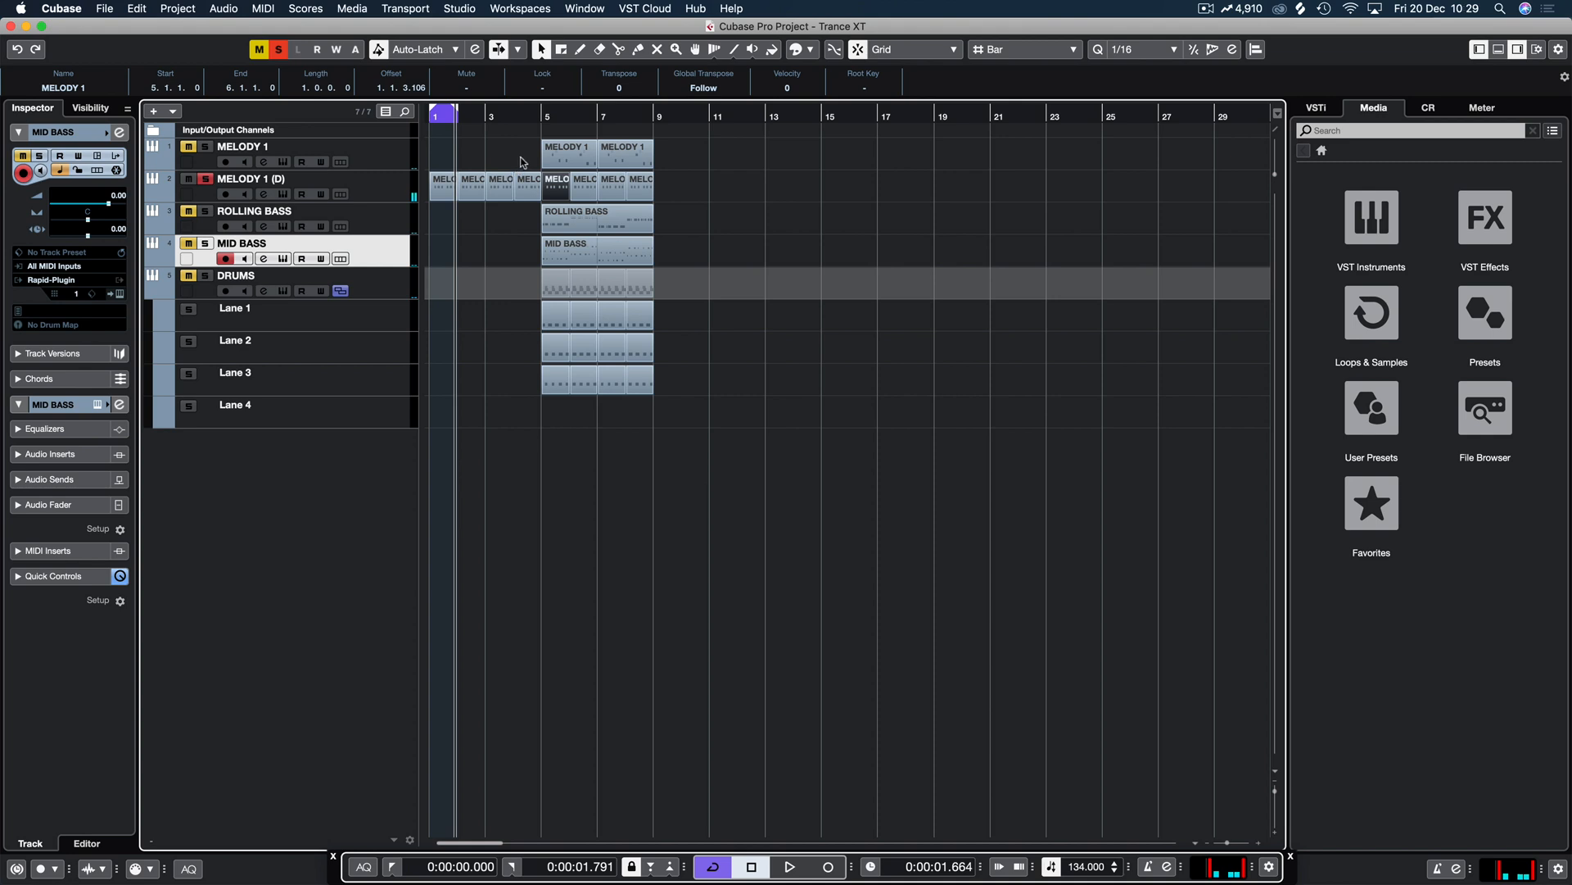
Step: Set the loop range to bars 1 and 2 and copy the one-bar DRUMS Lane 1 part into both bars
key("p")
key("space")
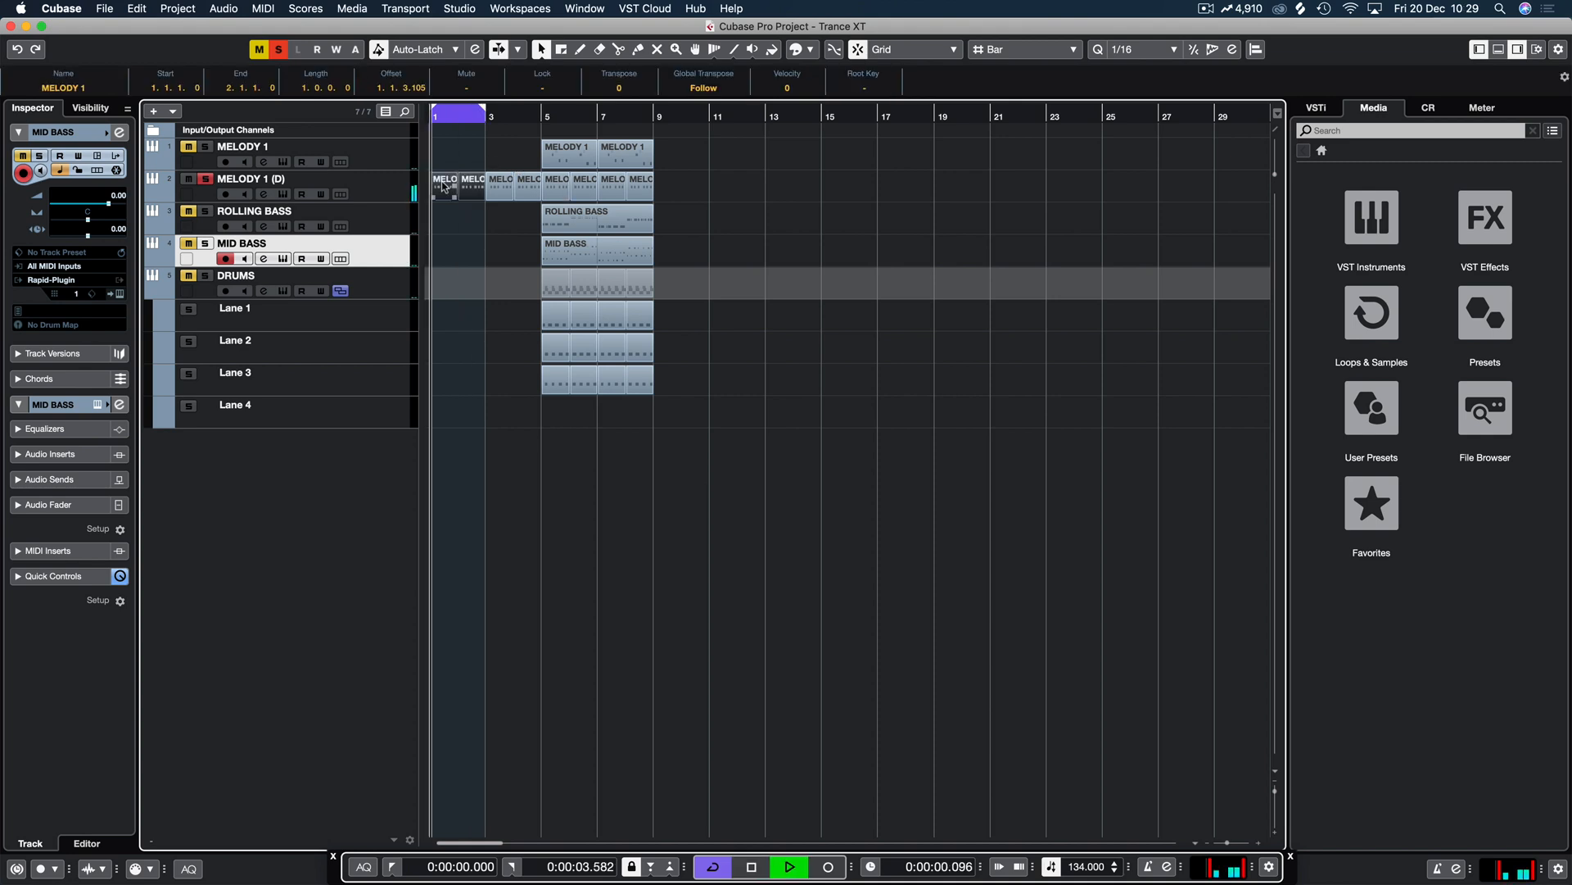
left_click_drag(548, 289, 440, 317)
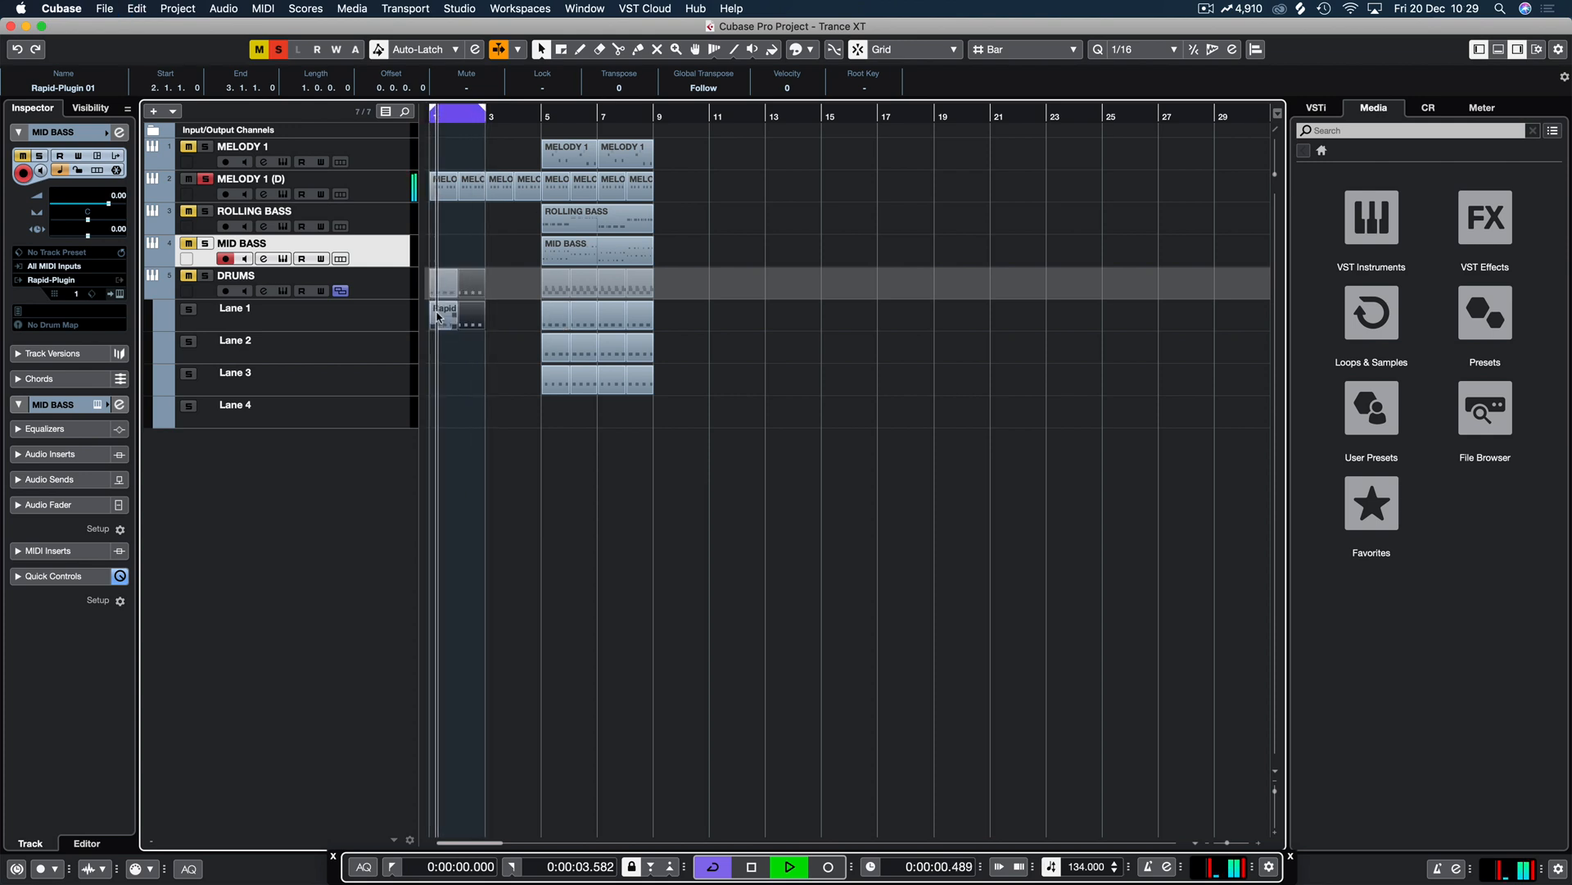
key("super+d")
key("space")
key("space")
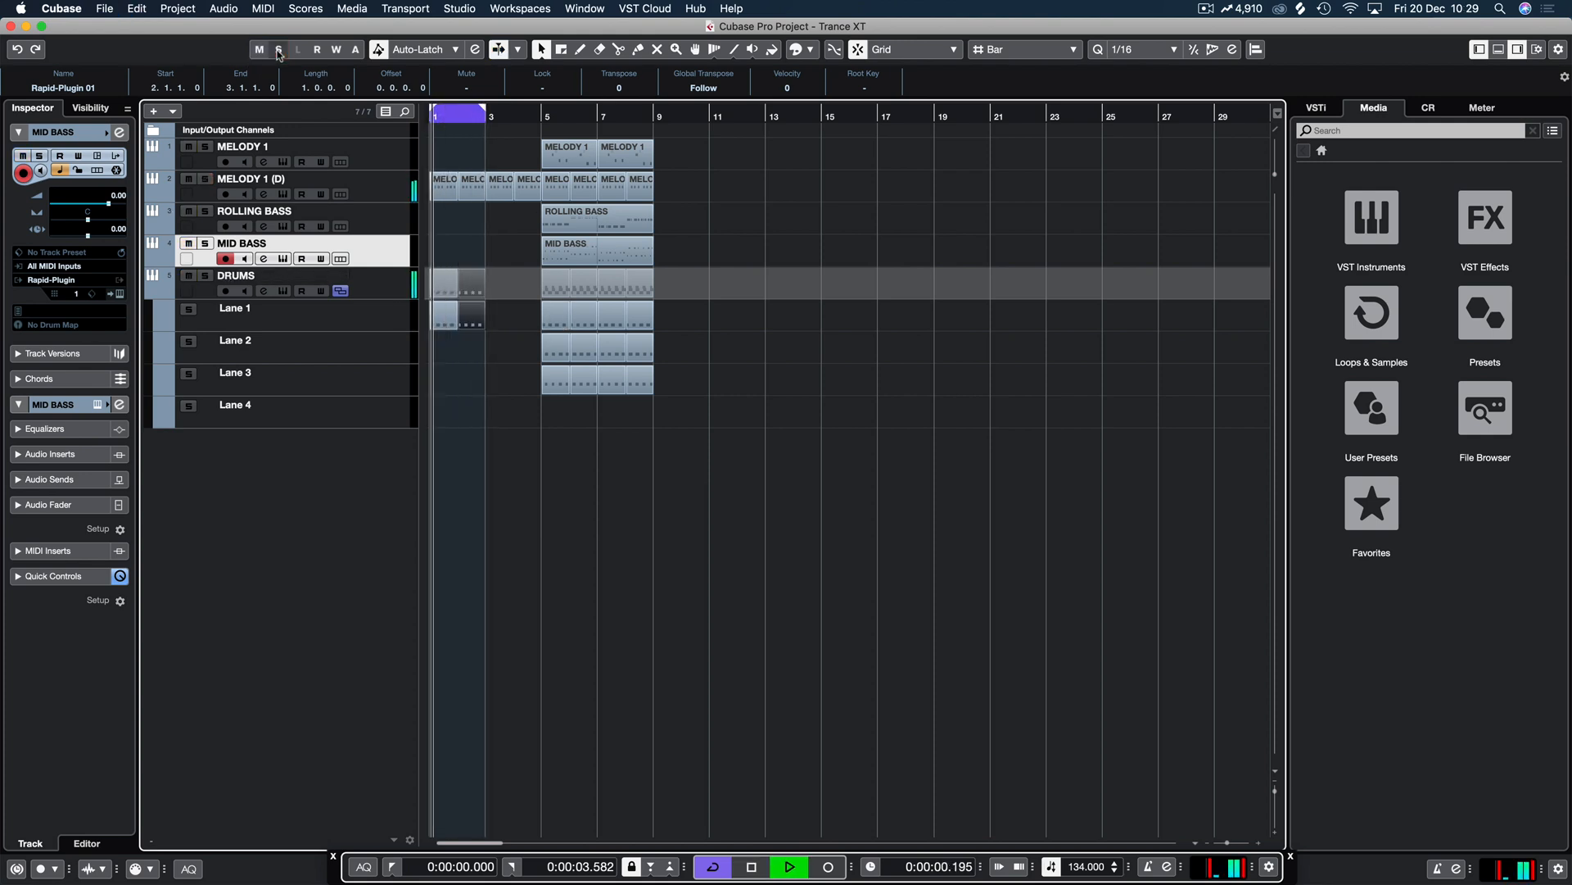
Step: Clear the solos and lower the MELODY 1 (D) channel fader to -3.71 in the MixConsole while playing the loop
left_click(279, 53)
left_click(450, 227)
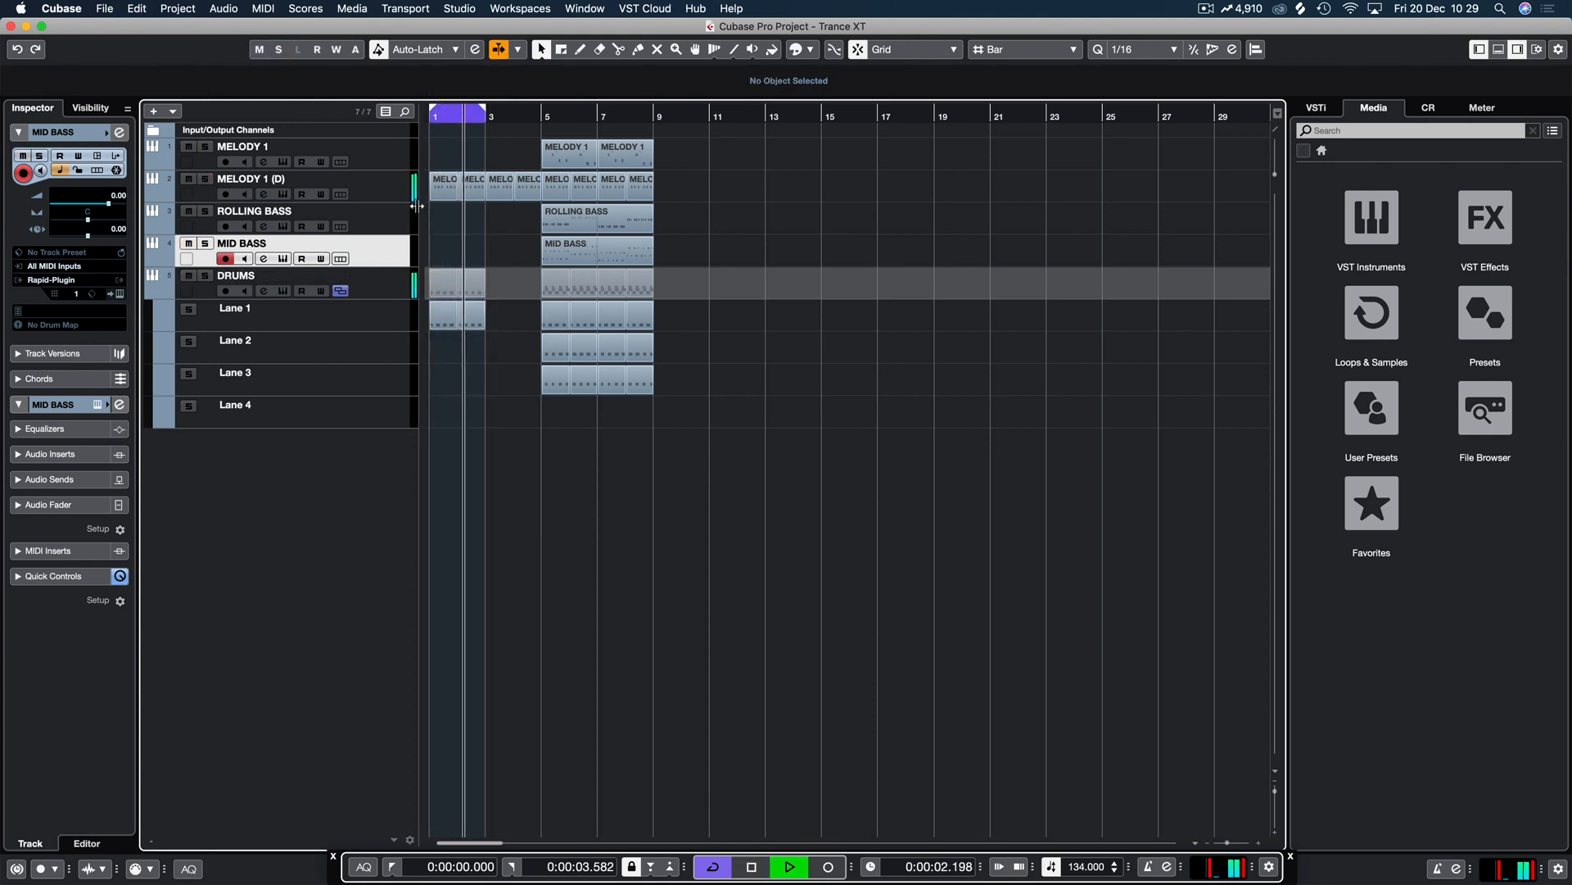
left_click(369, 186)
key("F3")
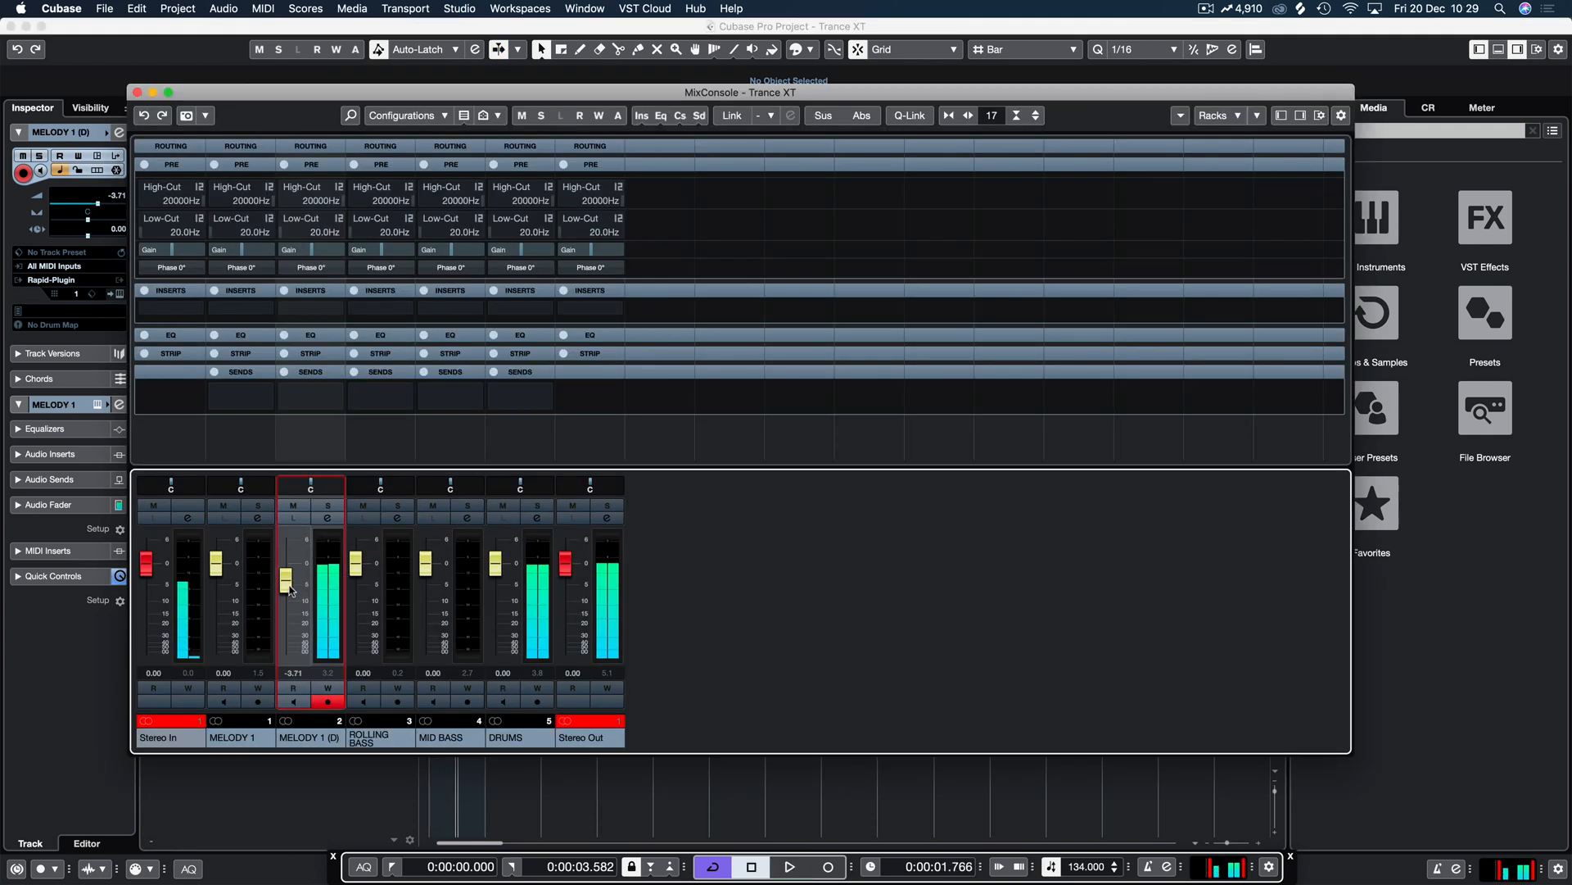
key("space")
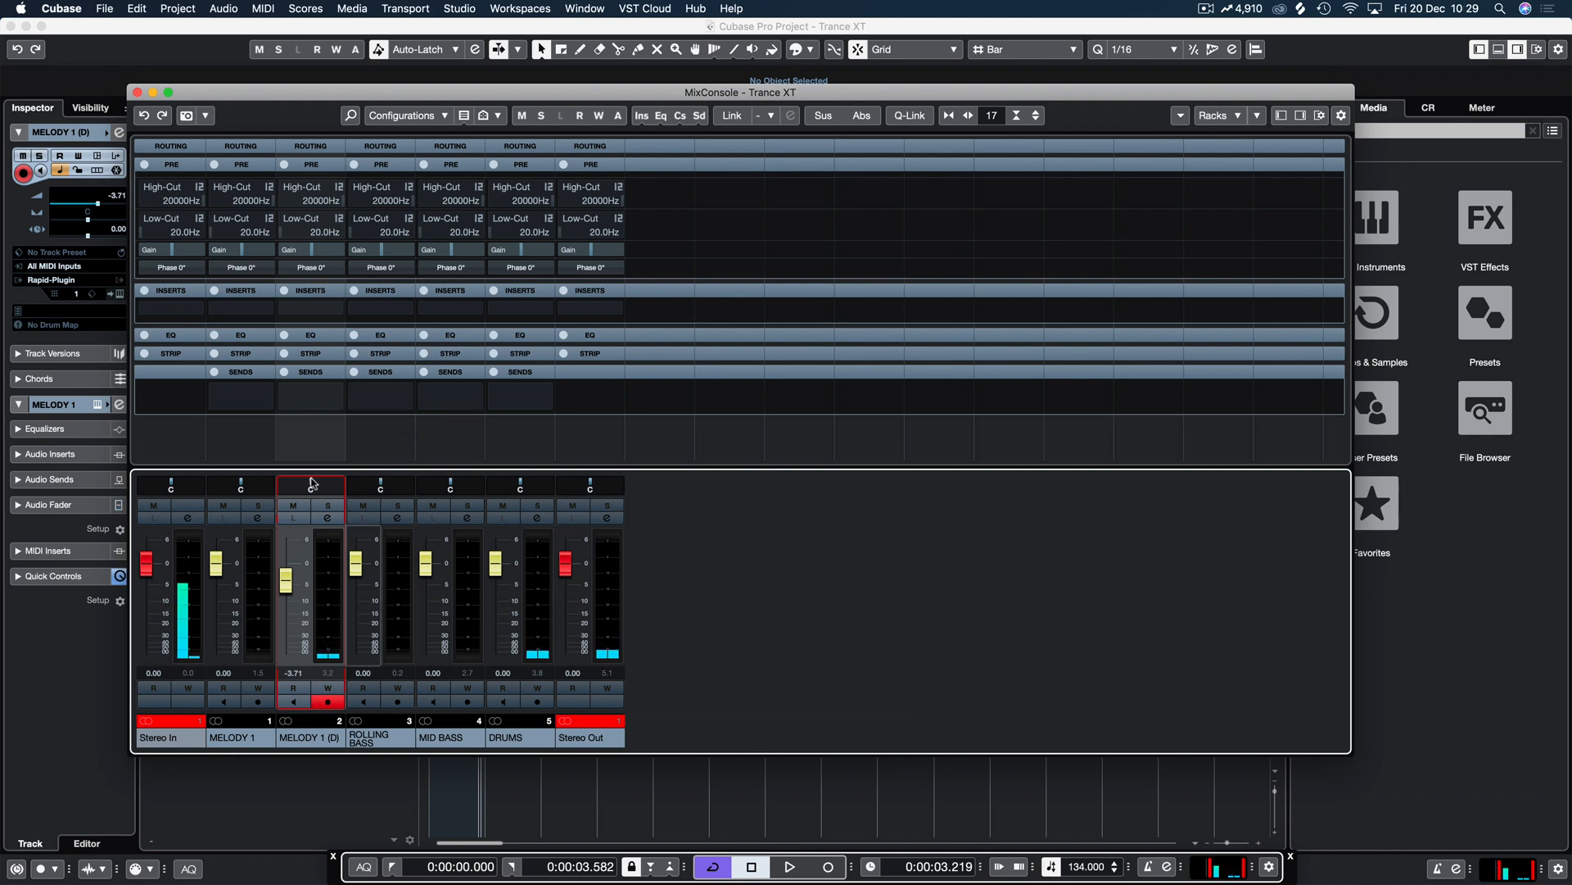
left_click(136, 92)
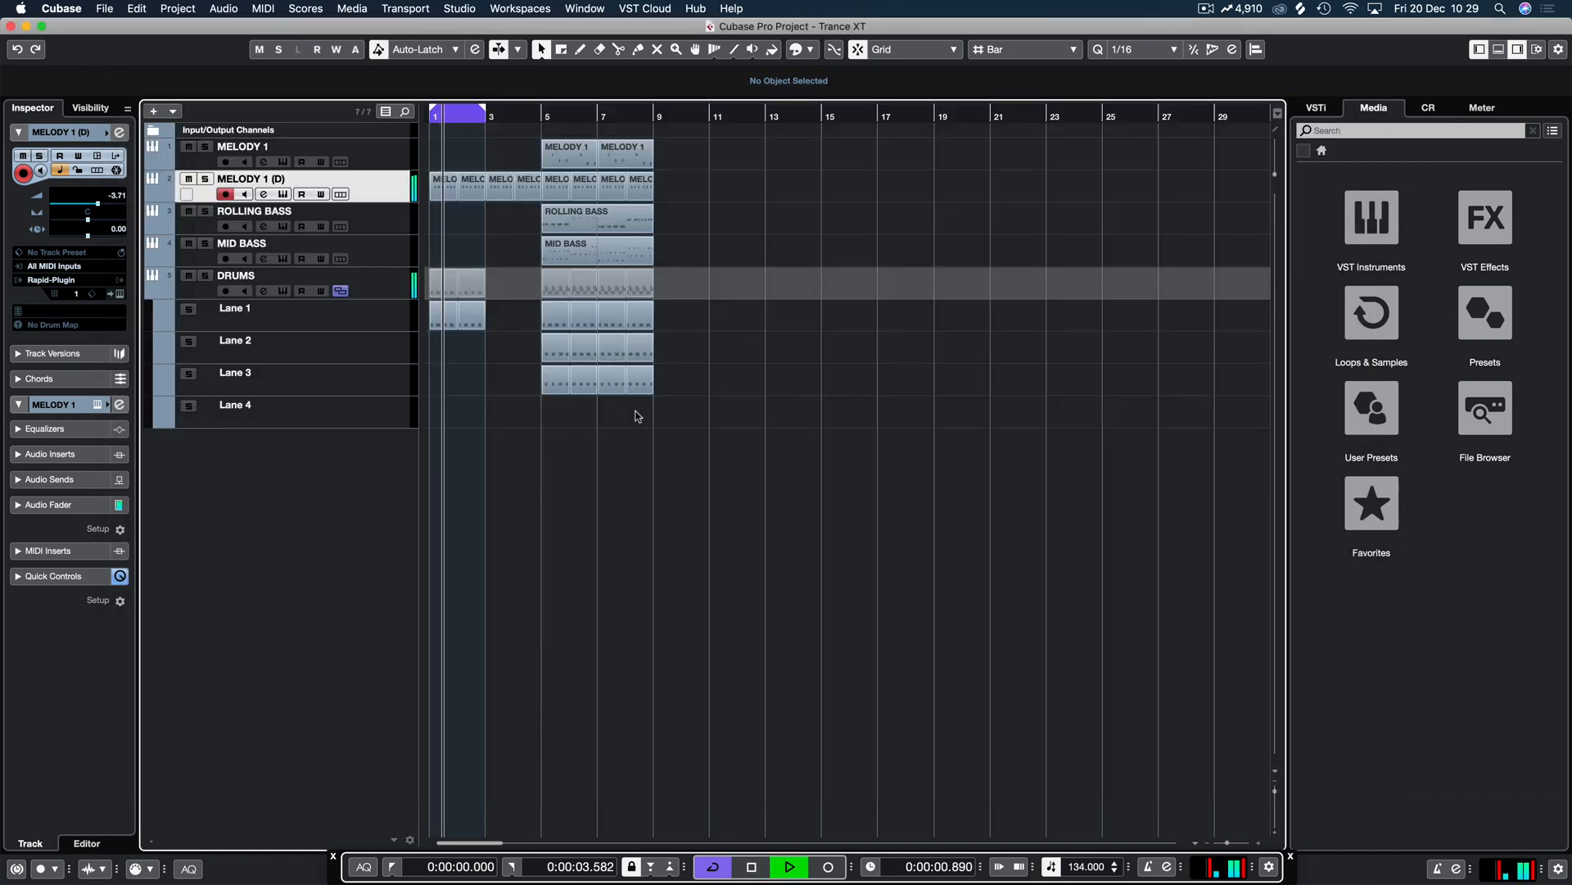
Step: Move the original arrangement's parts on all tracks from bar 5 to bar 12
left_click(391, 221)
left_click(556, 218)
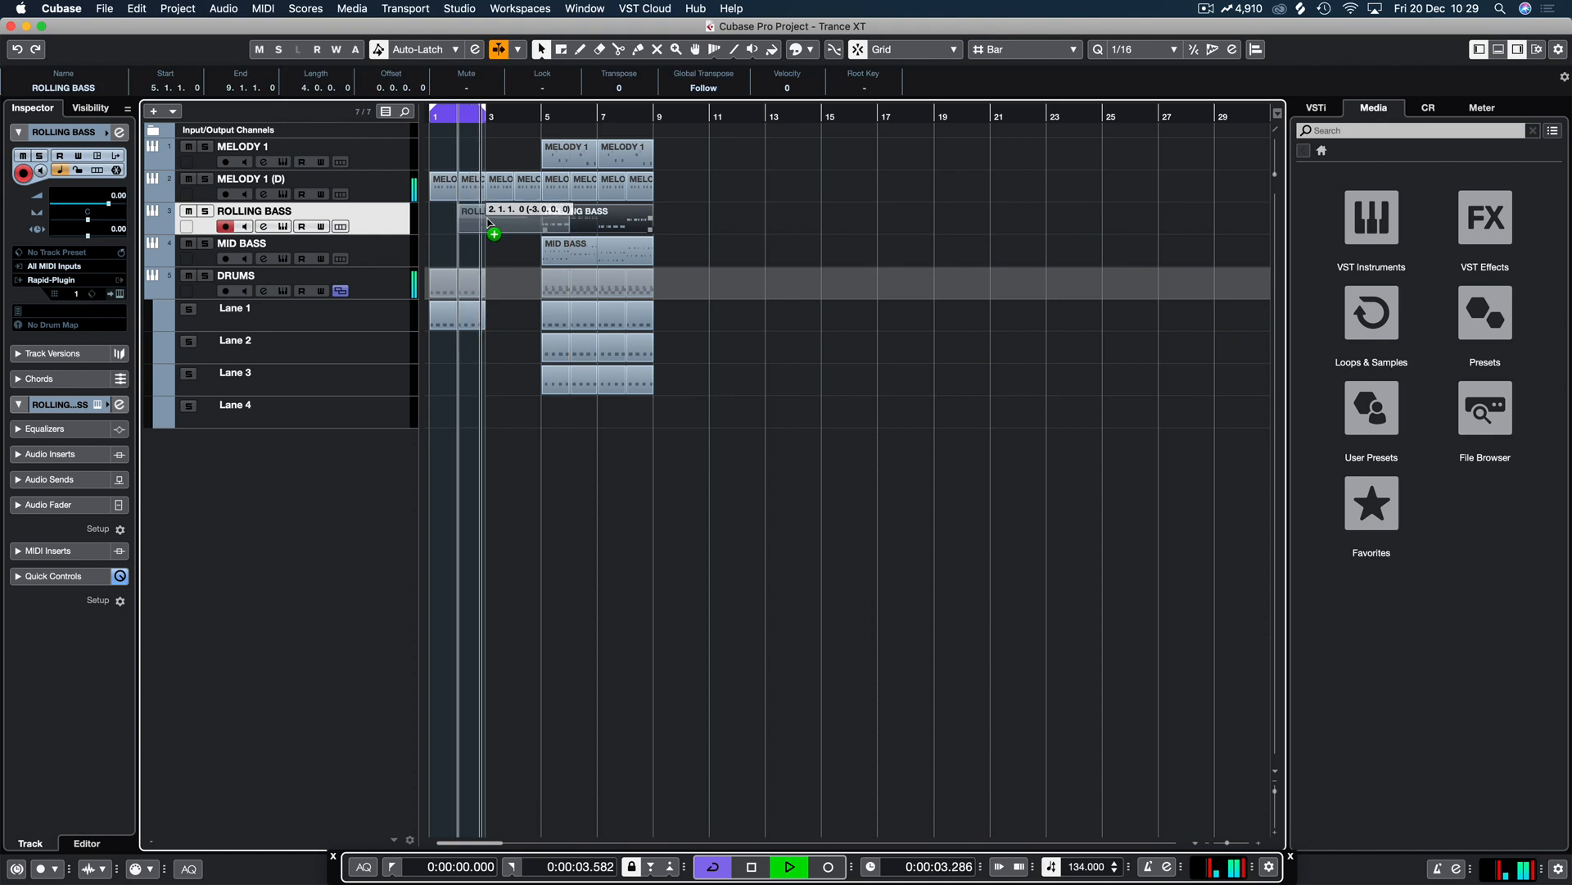
left_click_drag(725, 139, 752, 387)
left_click(692, 388)
key("space")
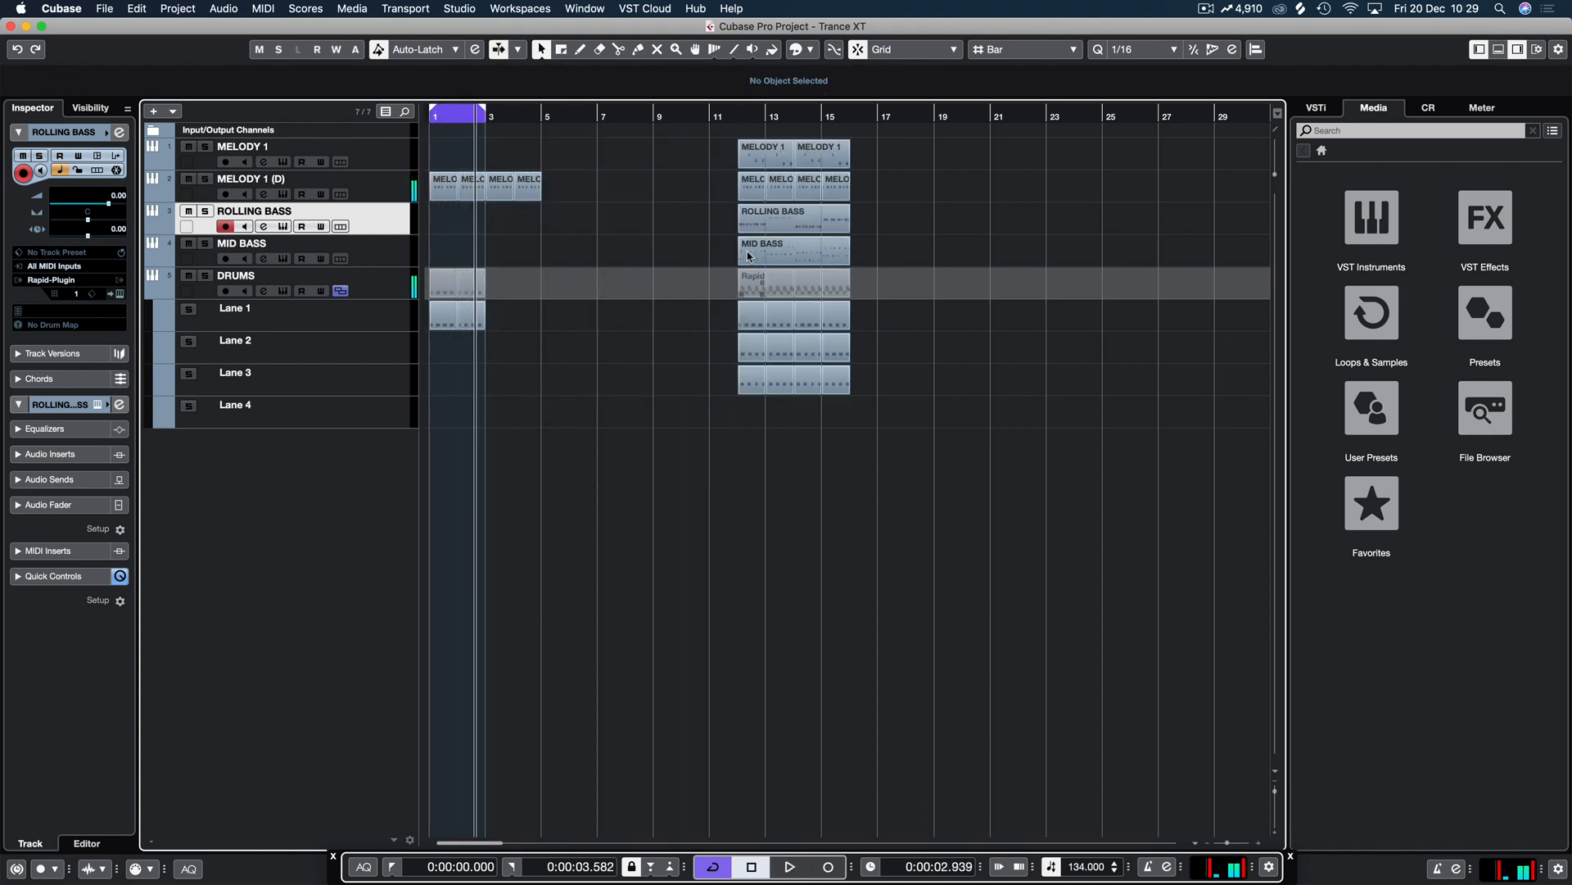
Step: Add an A3 note at 2.4.2 and an A#3 note at 2.4.4 to the bar 2 part of MELODY 1 (D)
double_click(470, 190)
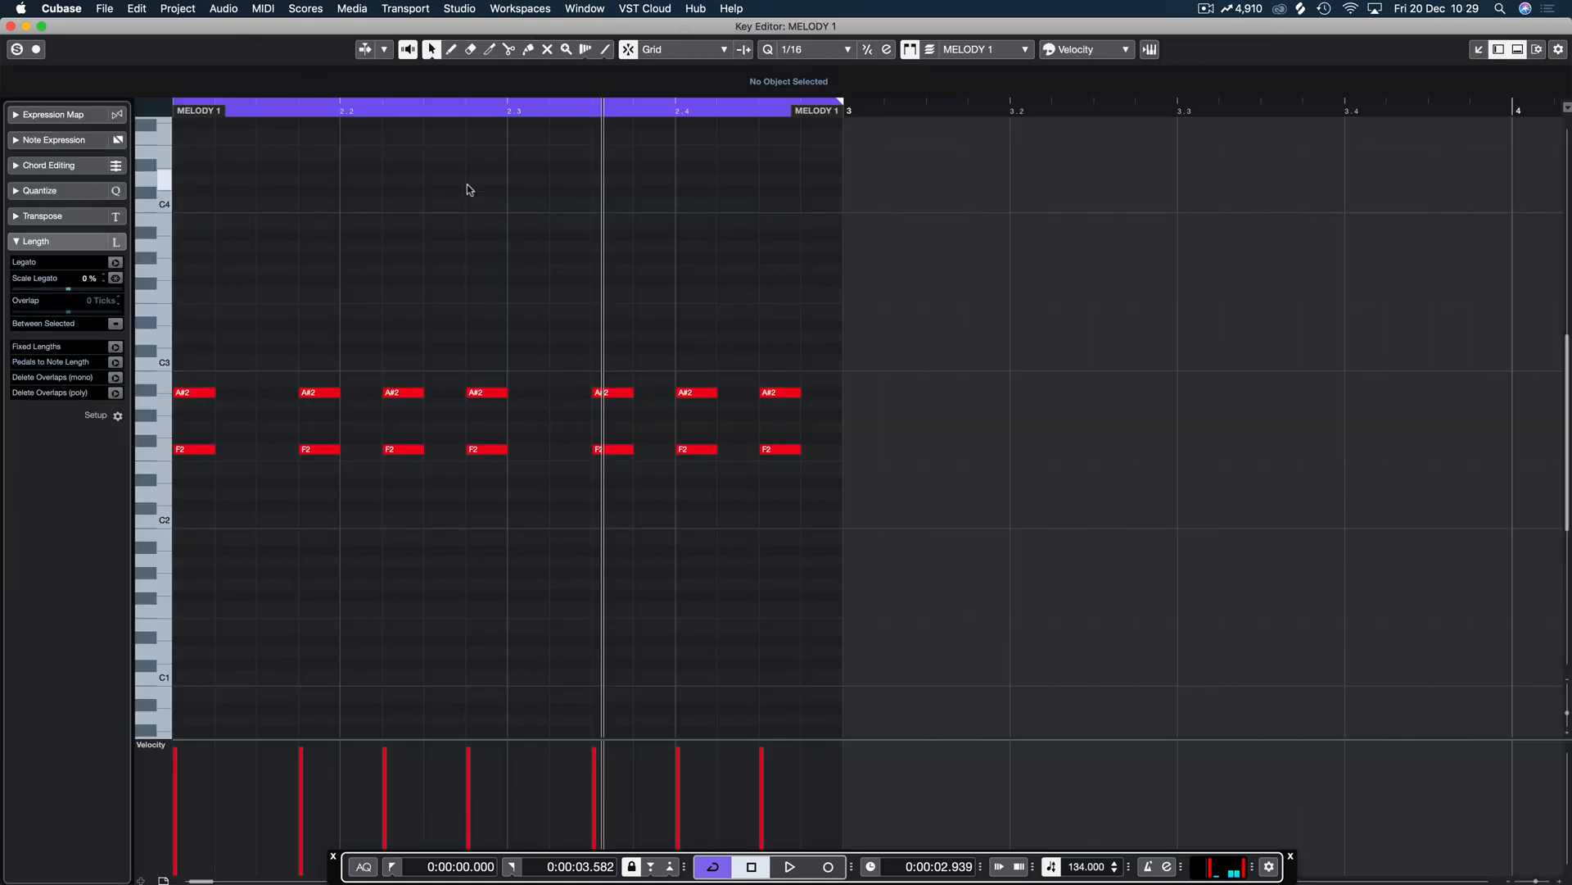
left_click_drag(826, 325, 808, 396)
key("space")
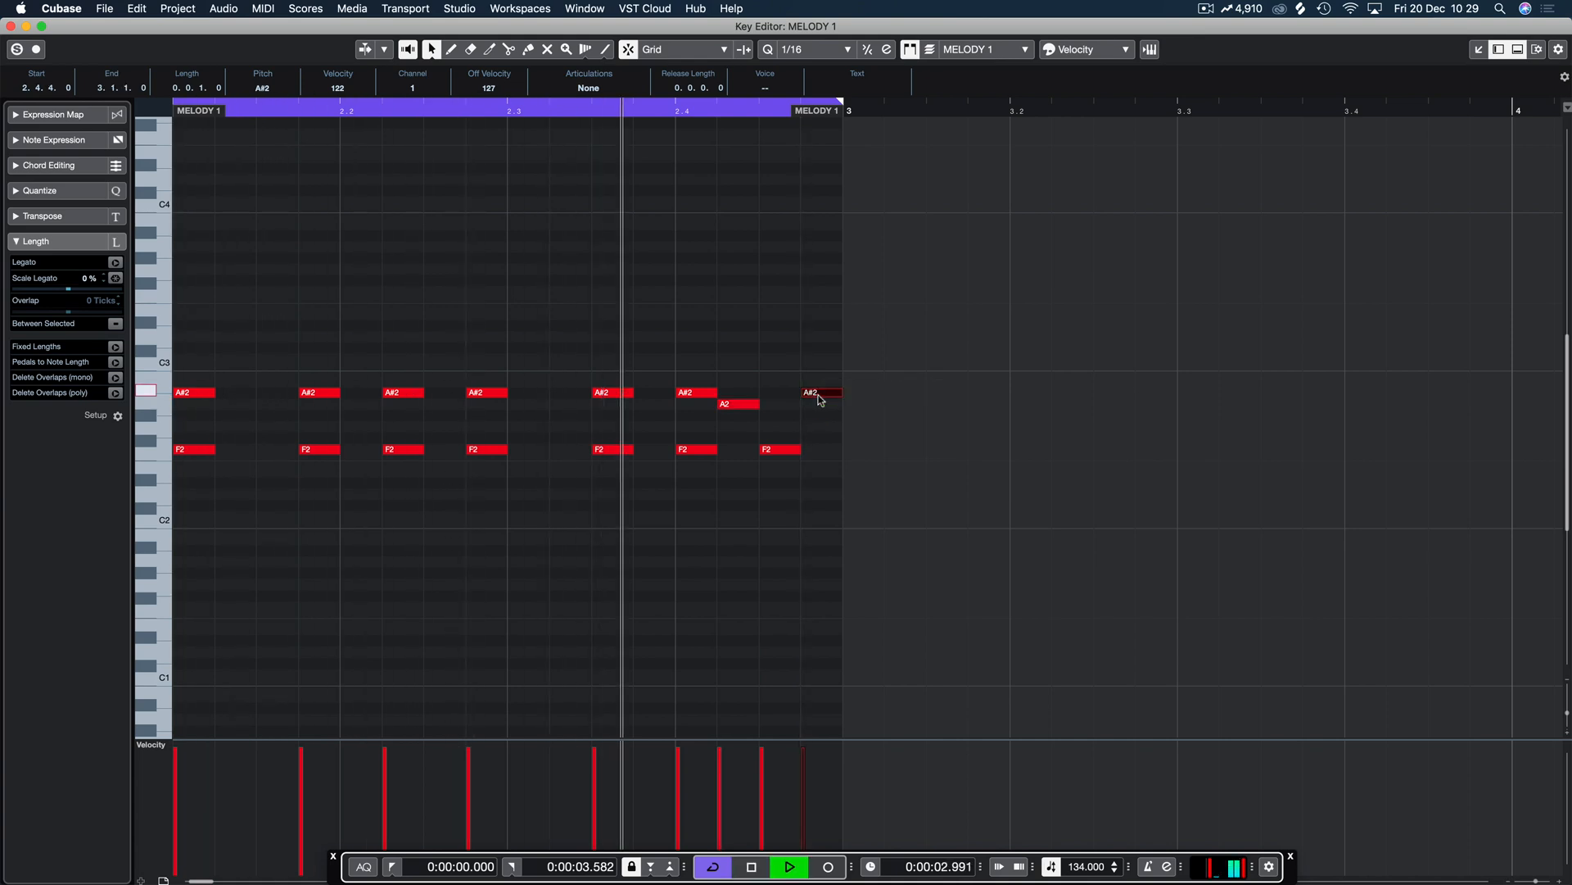
key("space")
left_click_drag(832, 376, 780, 405)
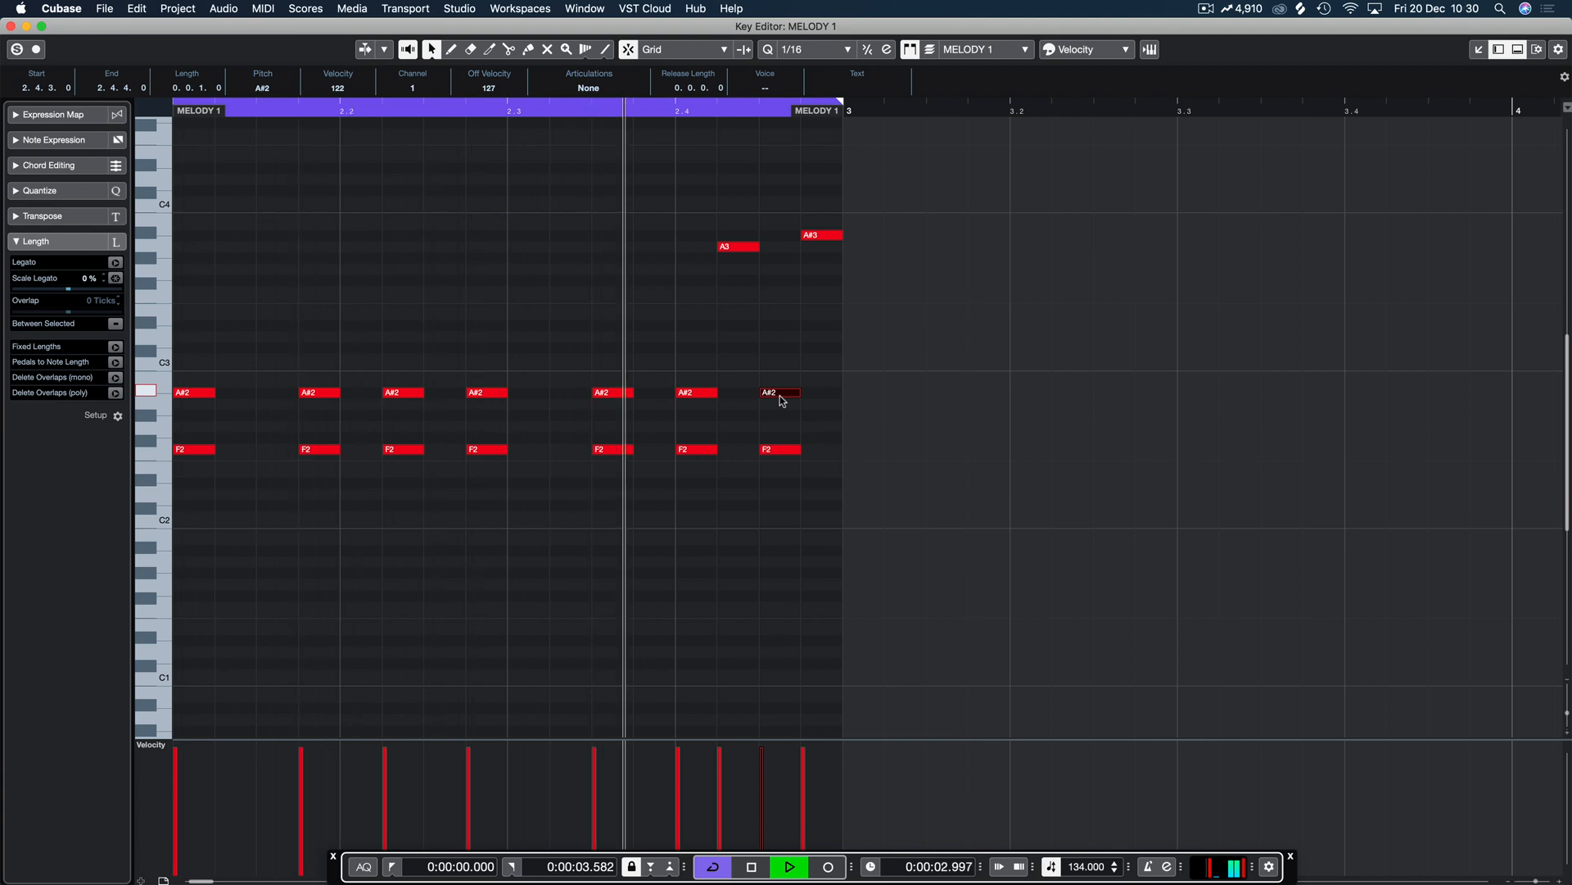
key("Return")
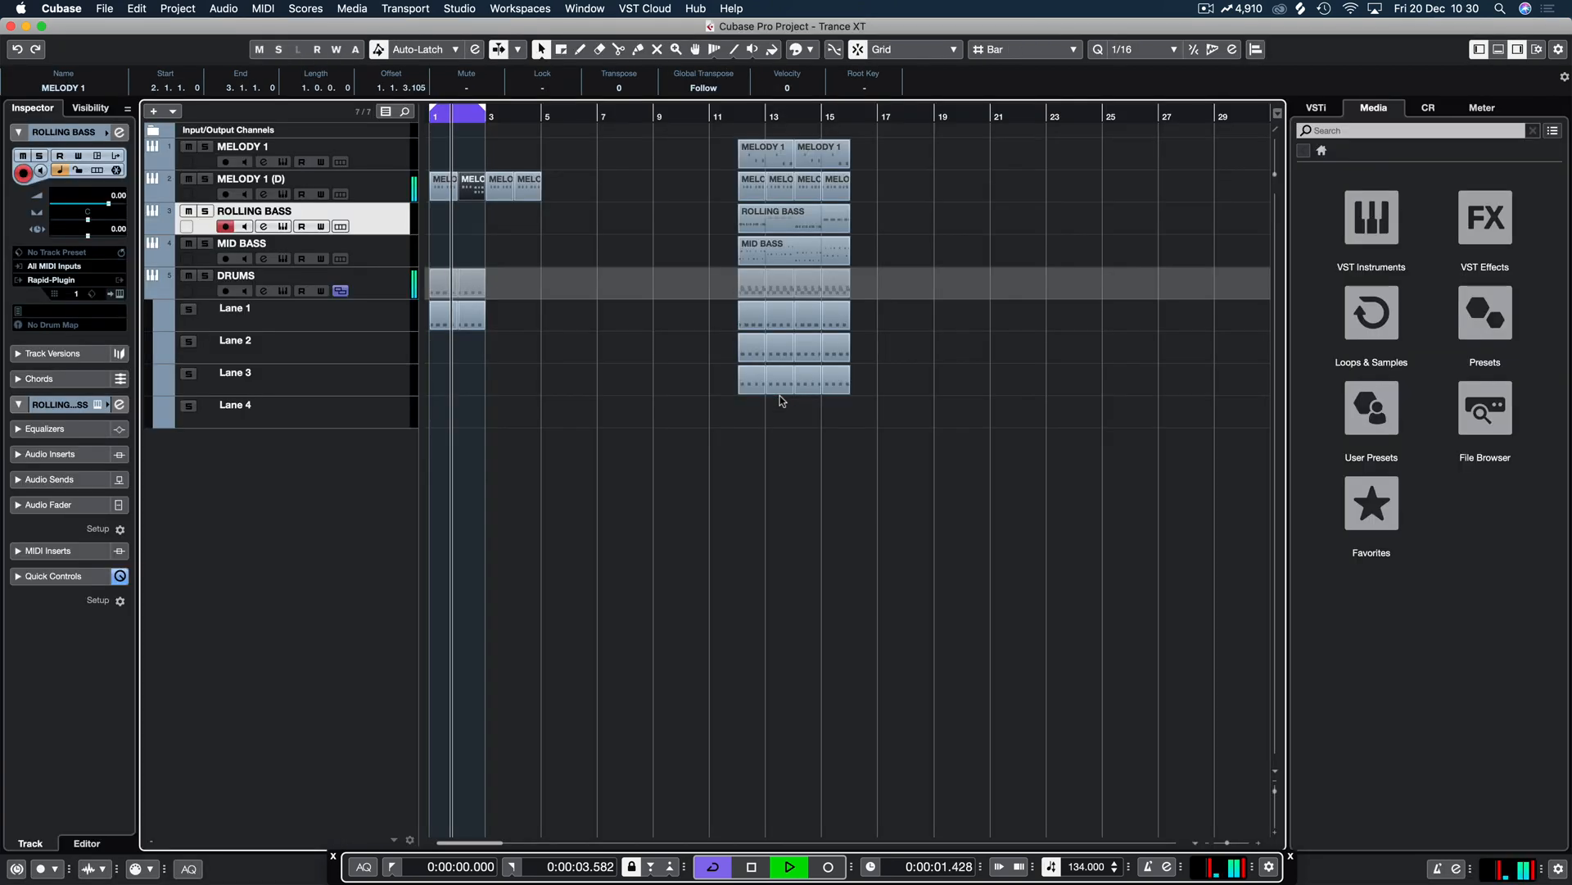
Step: Replace bars 3 and 4 with duplicates of the melody and drum parts from bars 1 and 2, and loop all four bars
left_click_drag(572, 171, 419, 334)
key("BackSpace")
key("super+d")
key("space")
left_click_drag(568, 160, 413, 355)
key("comma")
Step: Copy one-bar ROLLING BASS and MID BASS parts to bar 1 and duplicate each through bar 4
left_click_drag(829, 219, 467, 238)
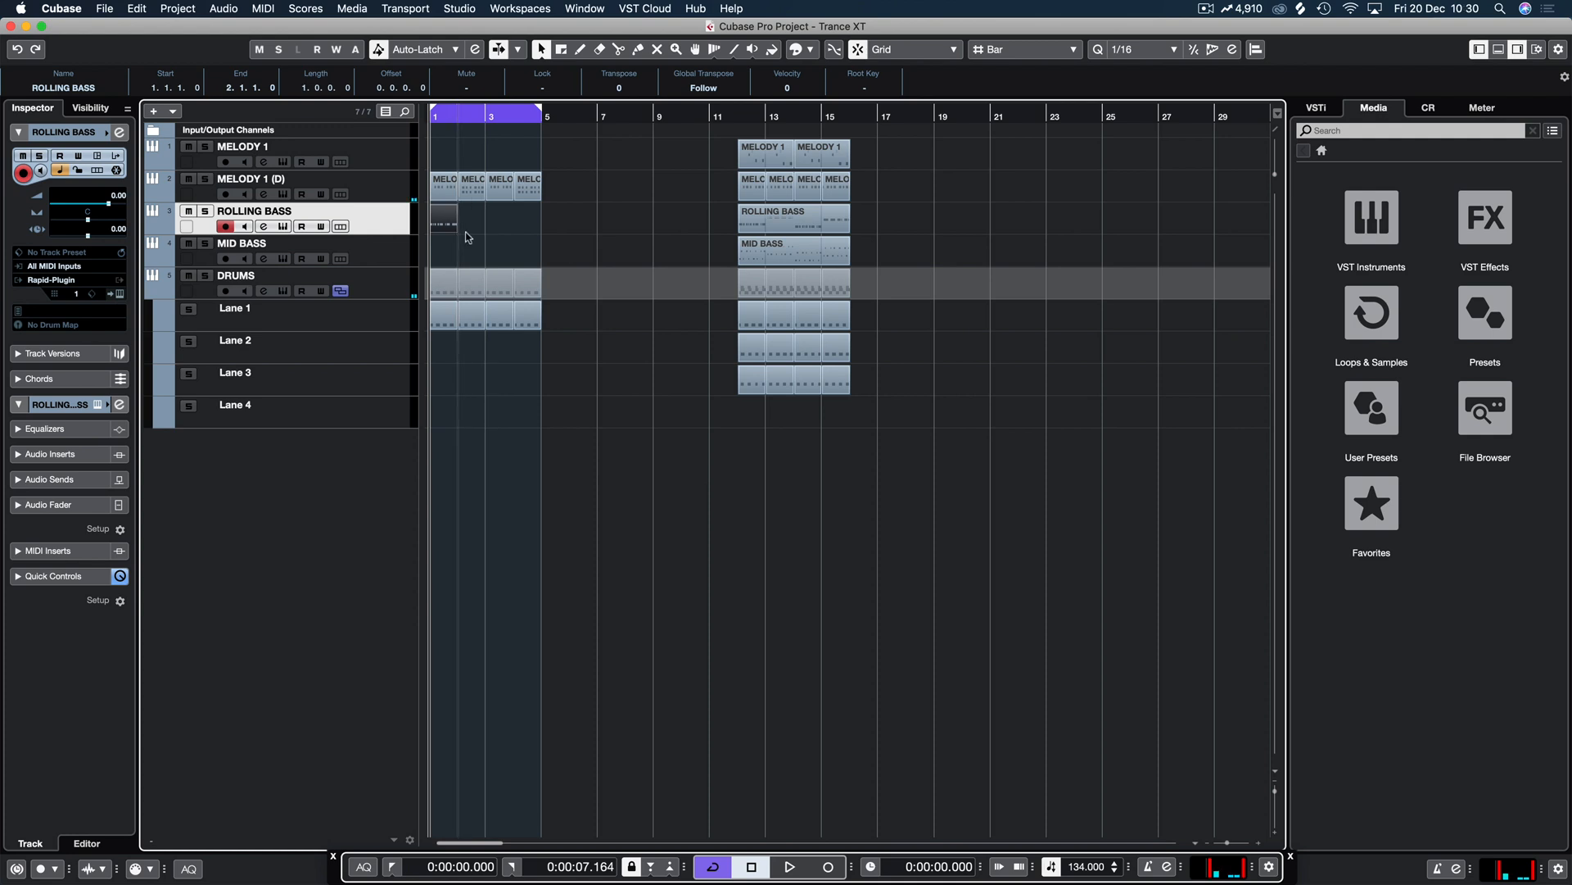
key("space")
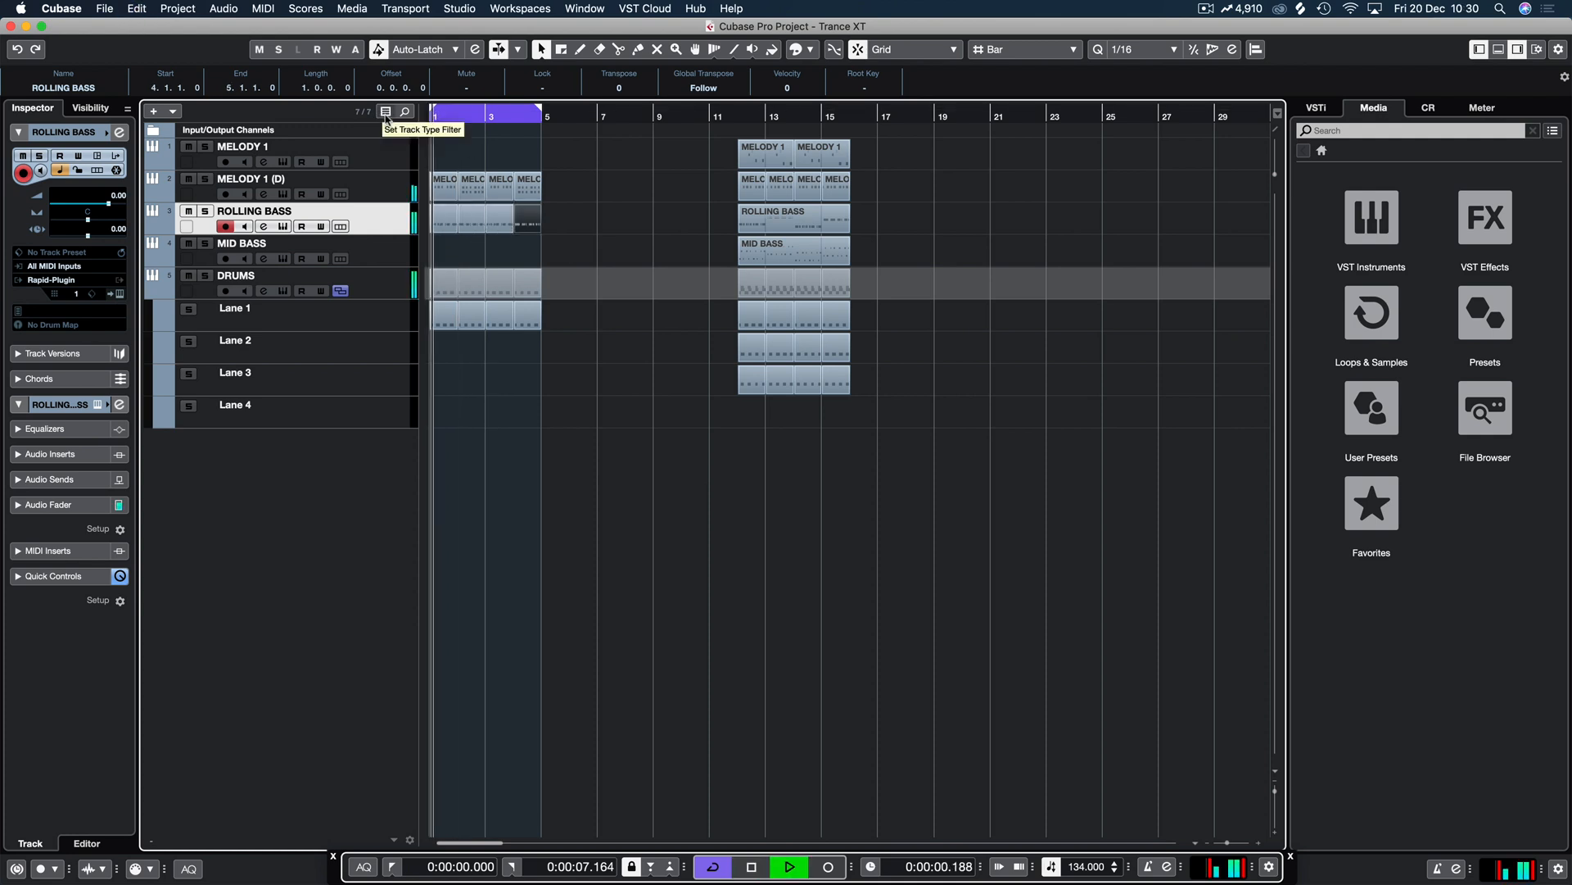
left_click_drag(780, 259, 443, 255)
key("super+d")
key("super+d")
key("super+d")
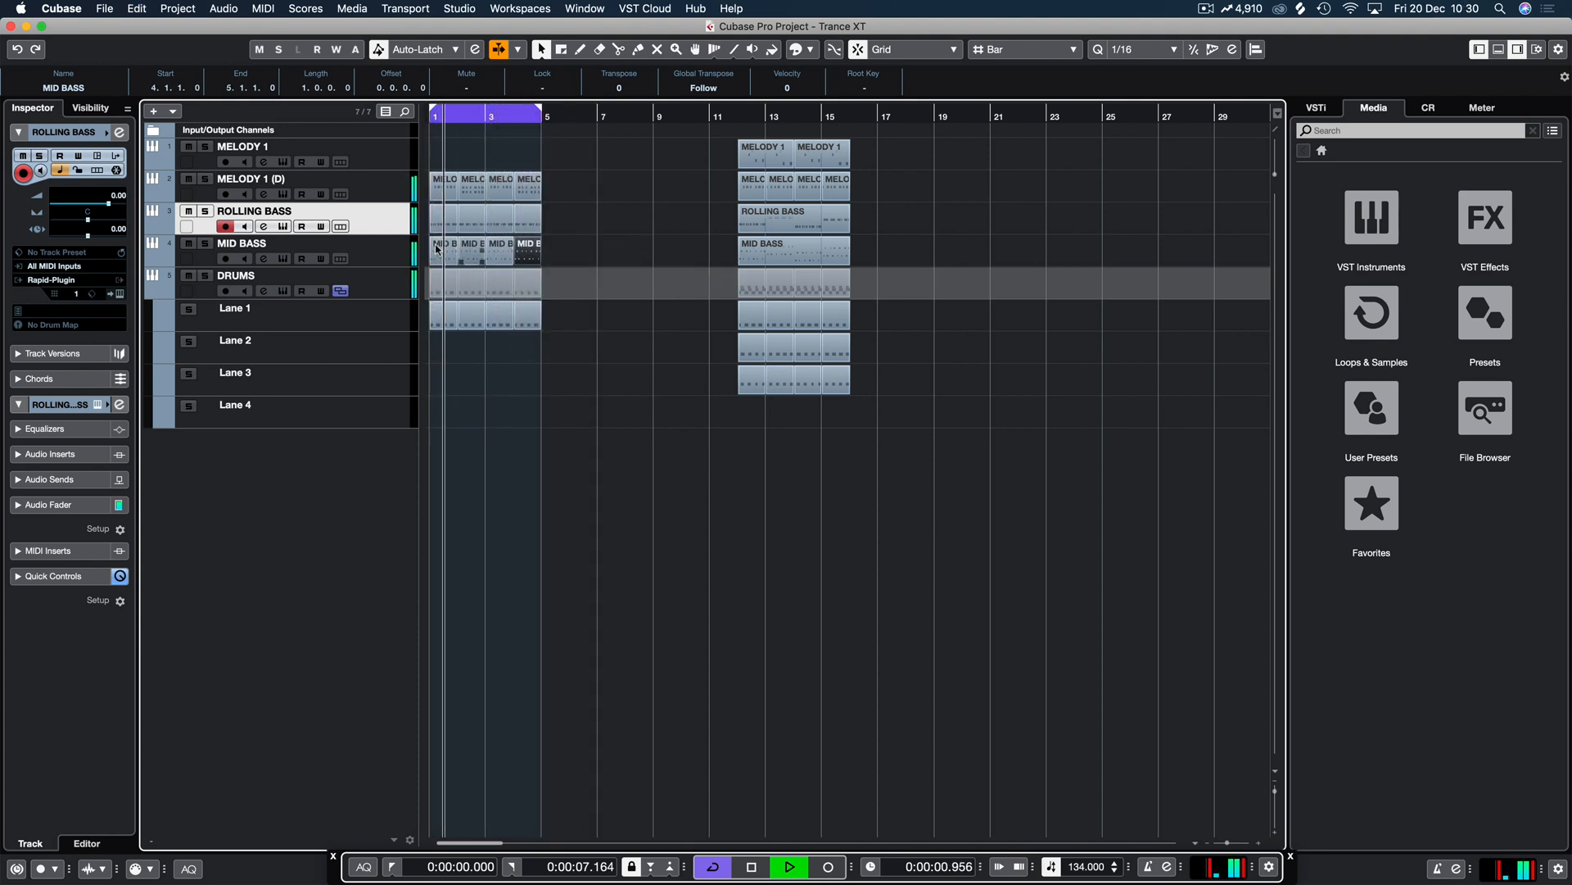
Step: Solo MID BASS and lower the Bass layer's Gain in its Rapid synth while the loop plays
left_click(380, 255)
key("s")
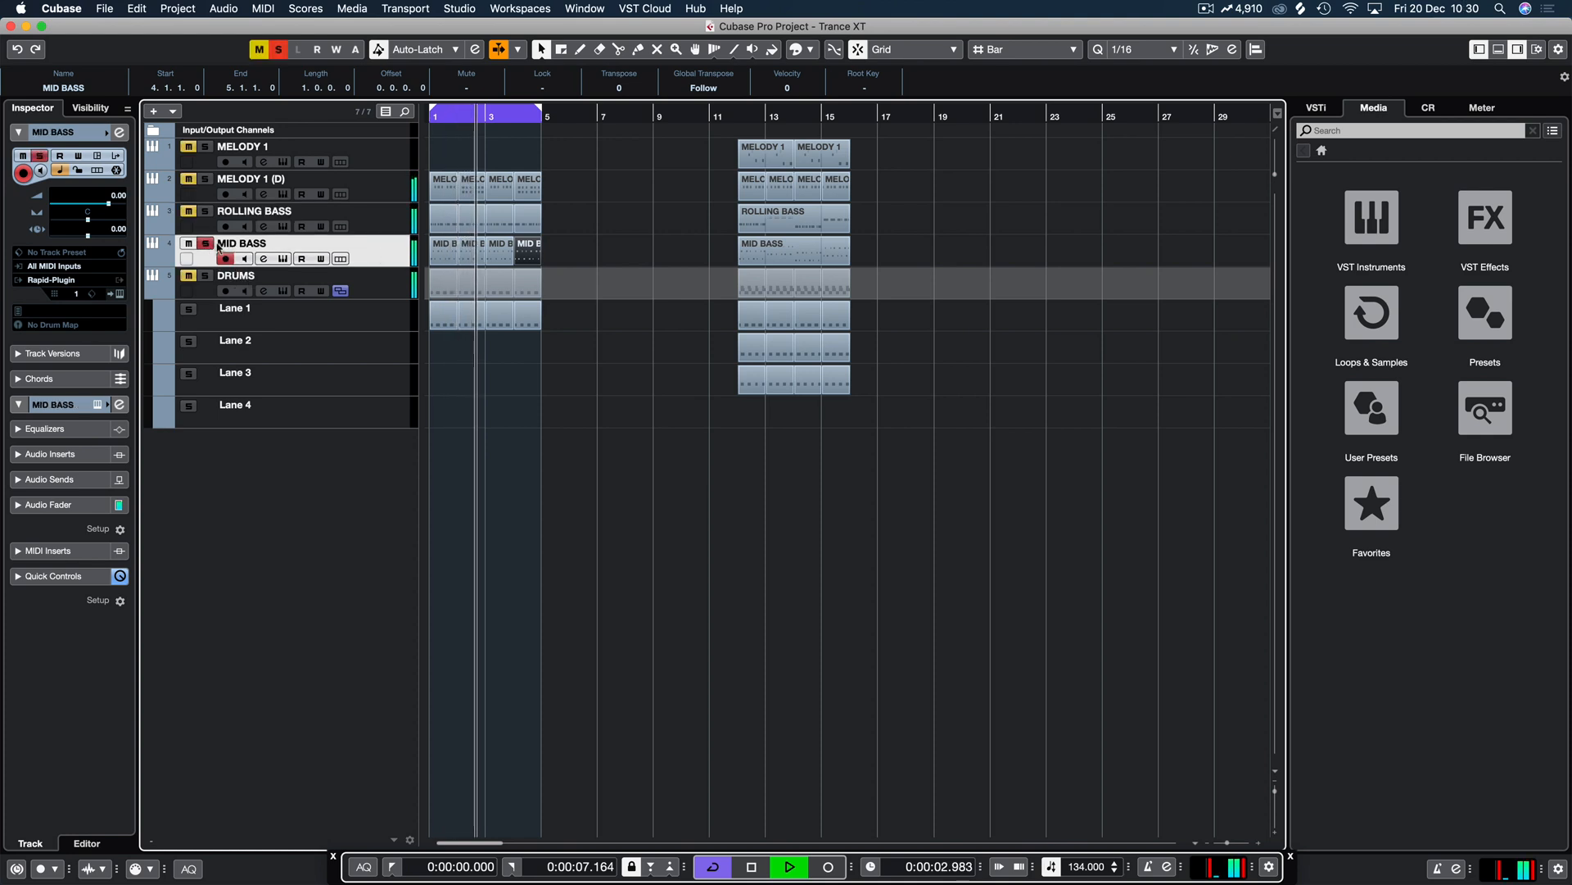
key("space")
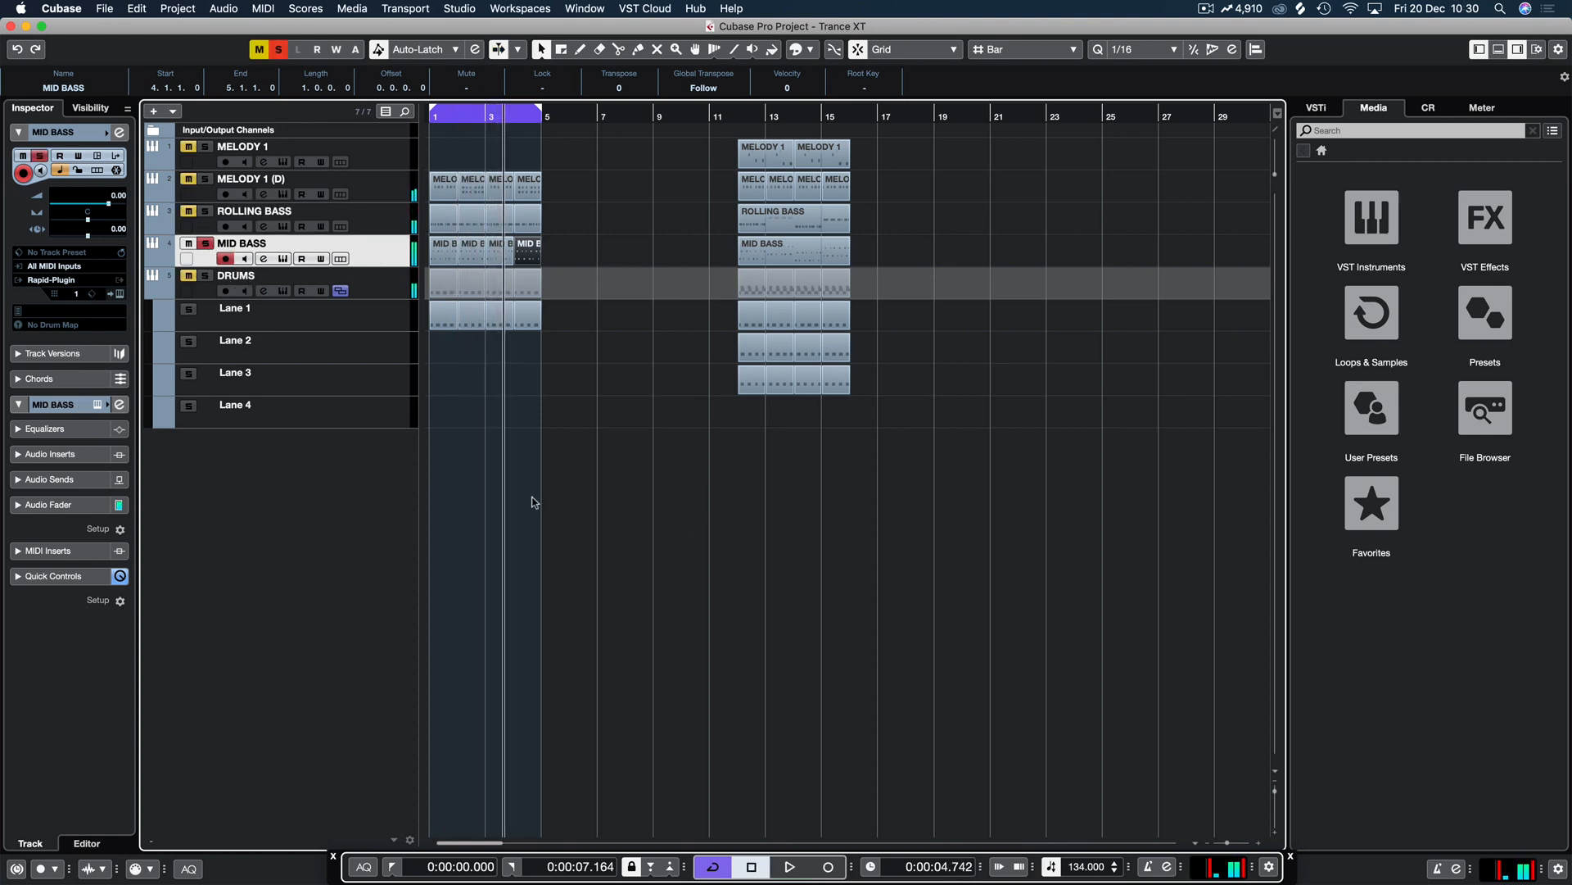
left_click(120, 293)
key("space")
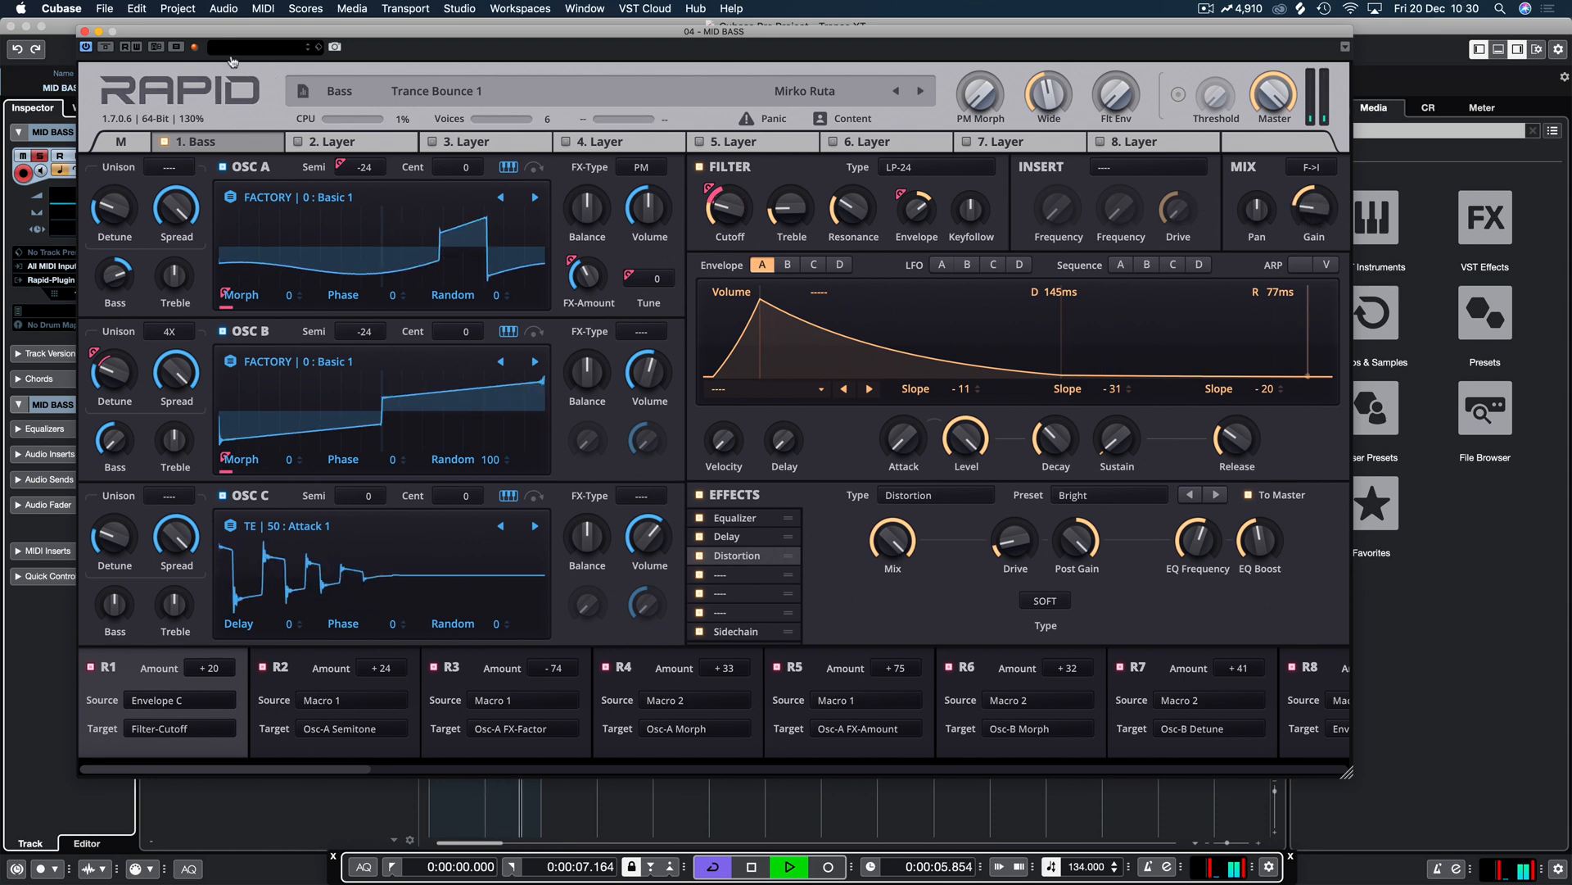
Step: Close the MID BASS synth, clear all solos, and play the full four-bar loop
left_click(85, 31)
key("space")
left_click(279, 49)
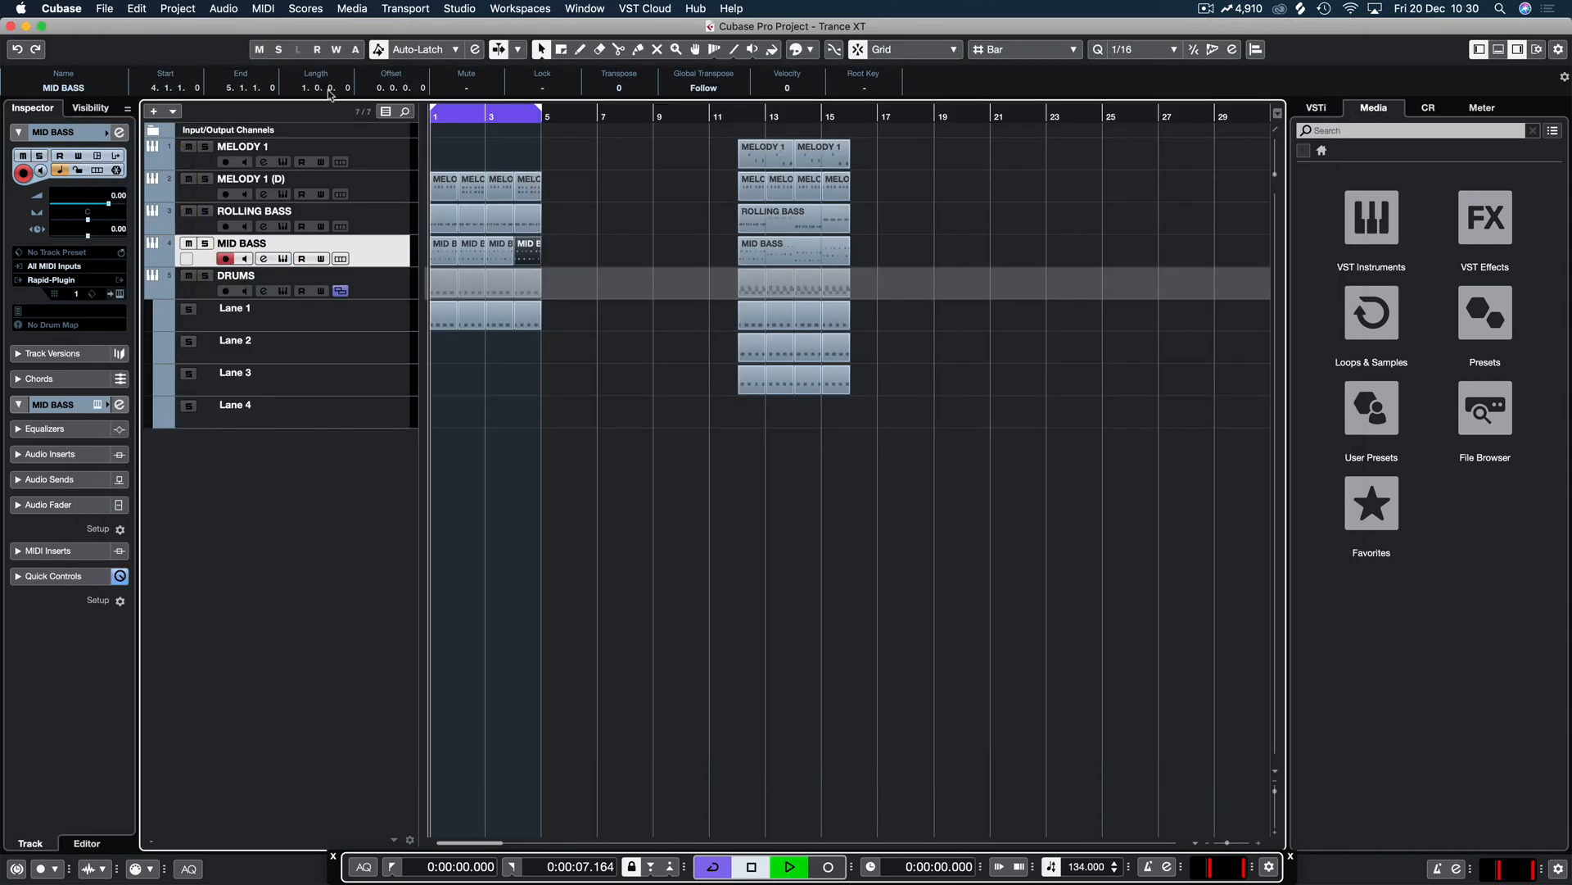
key("space")
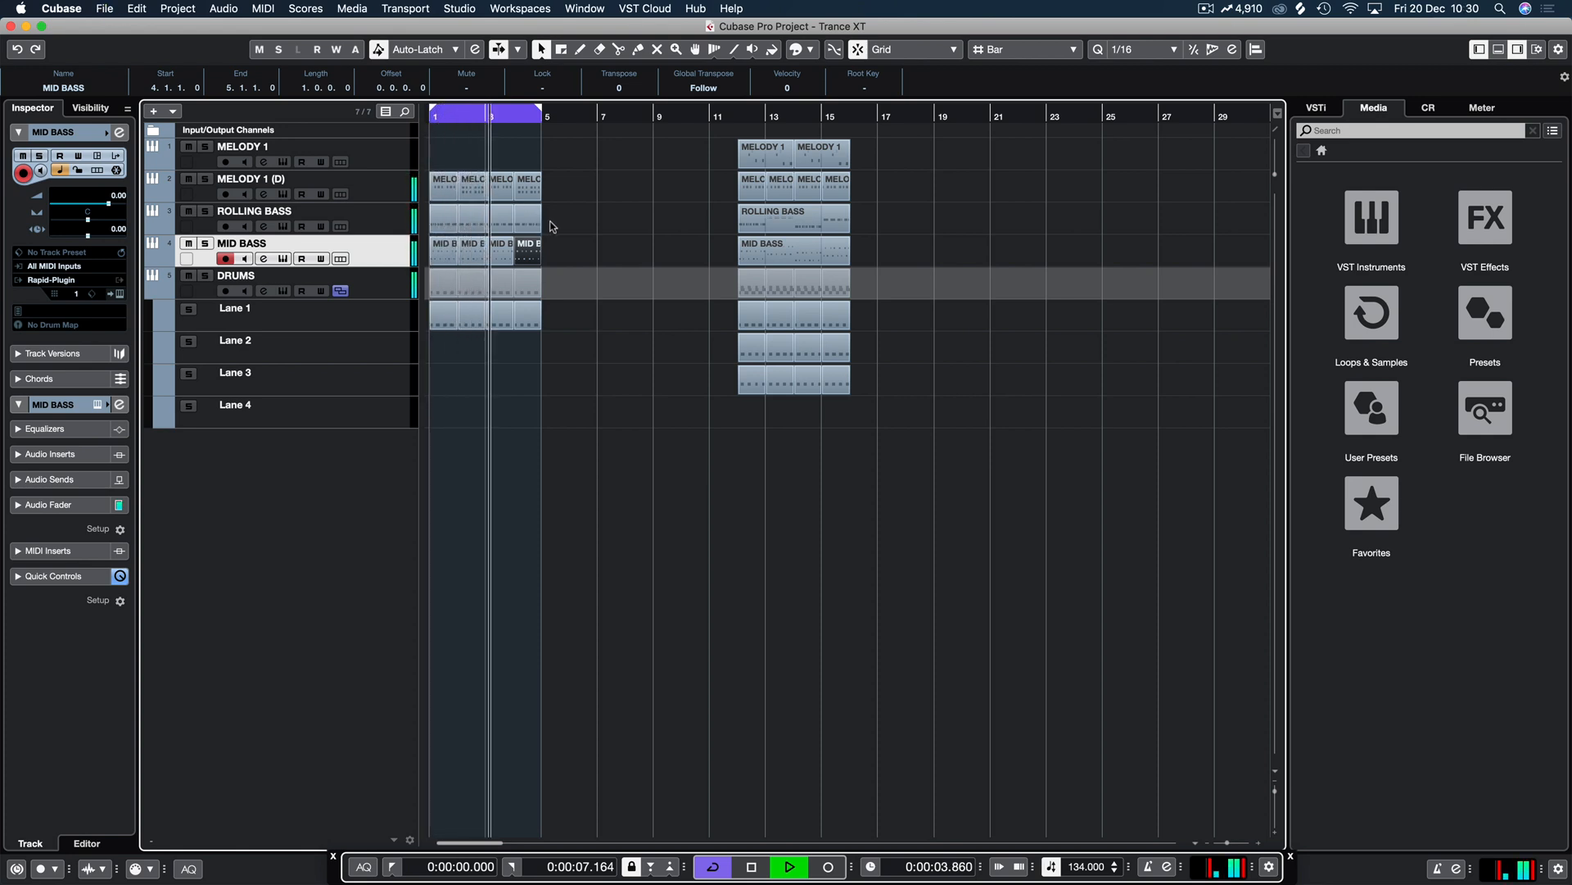
left_click(609, 206)
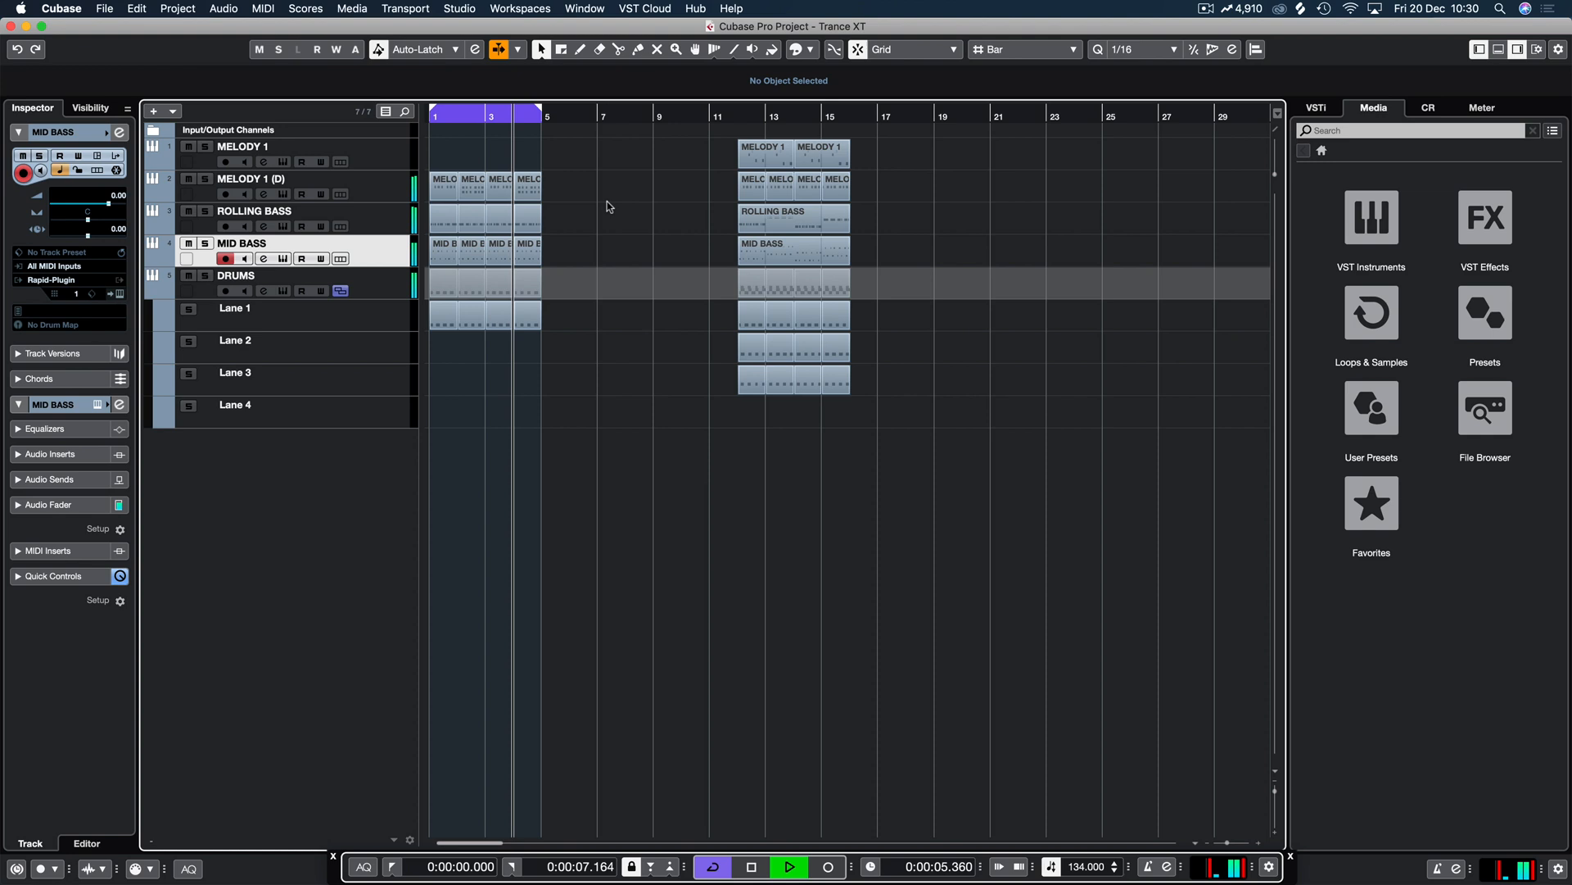
Step: Copy the first two-bar MELODY 1 part from bar 12 to bar 1 on the same track
left_click(381, 149)
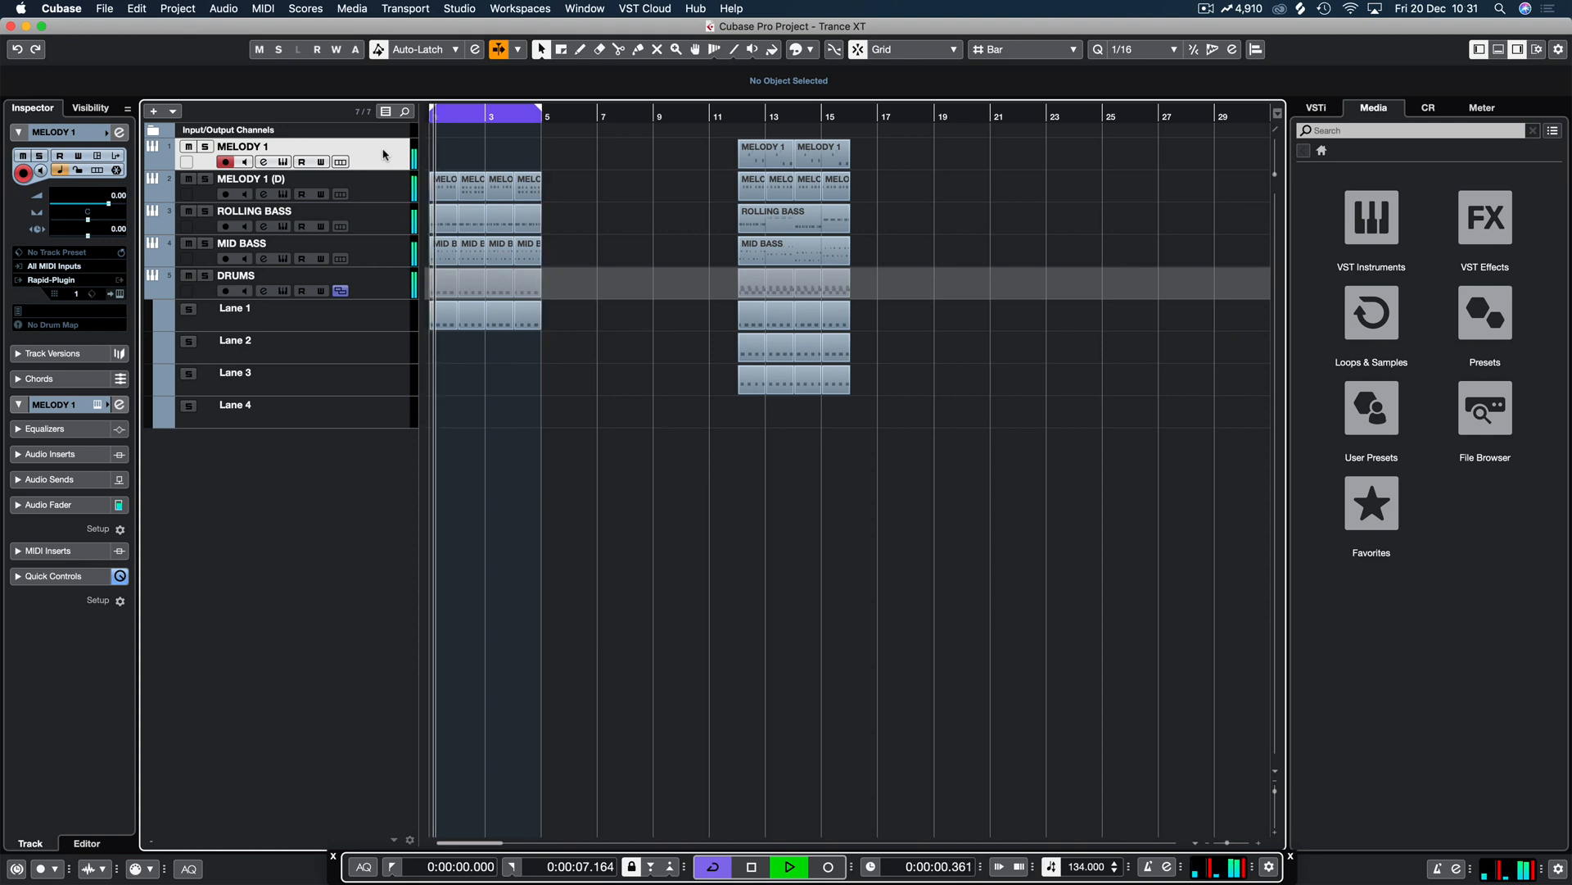
key("space")
left_click_drag(762, 157, 462, 155)
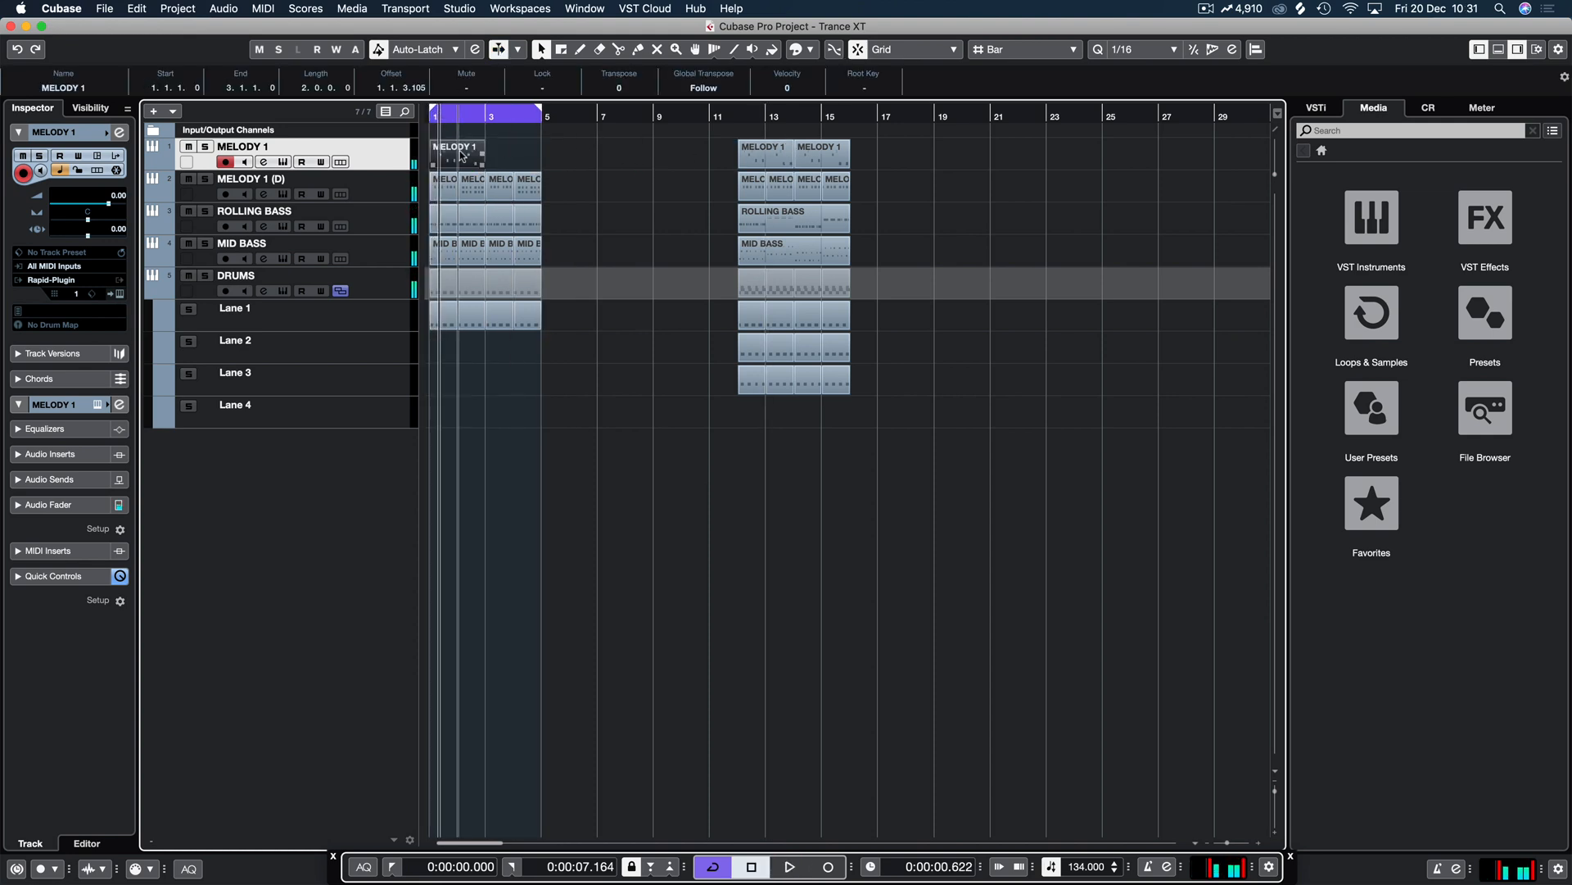
Step: Copy the MELODY 1 part to bar 3 and duplicate all parts of bars 1 to 4 starting at bar 5
left_click_drag(583, 155, 376, 381)
key("space")
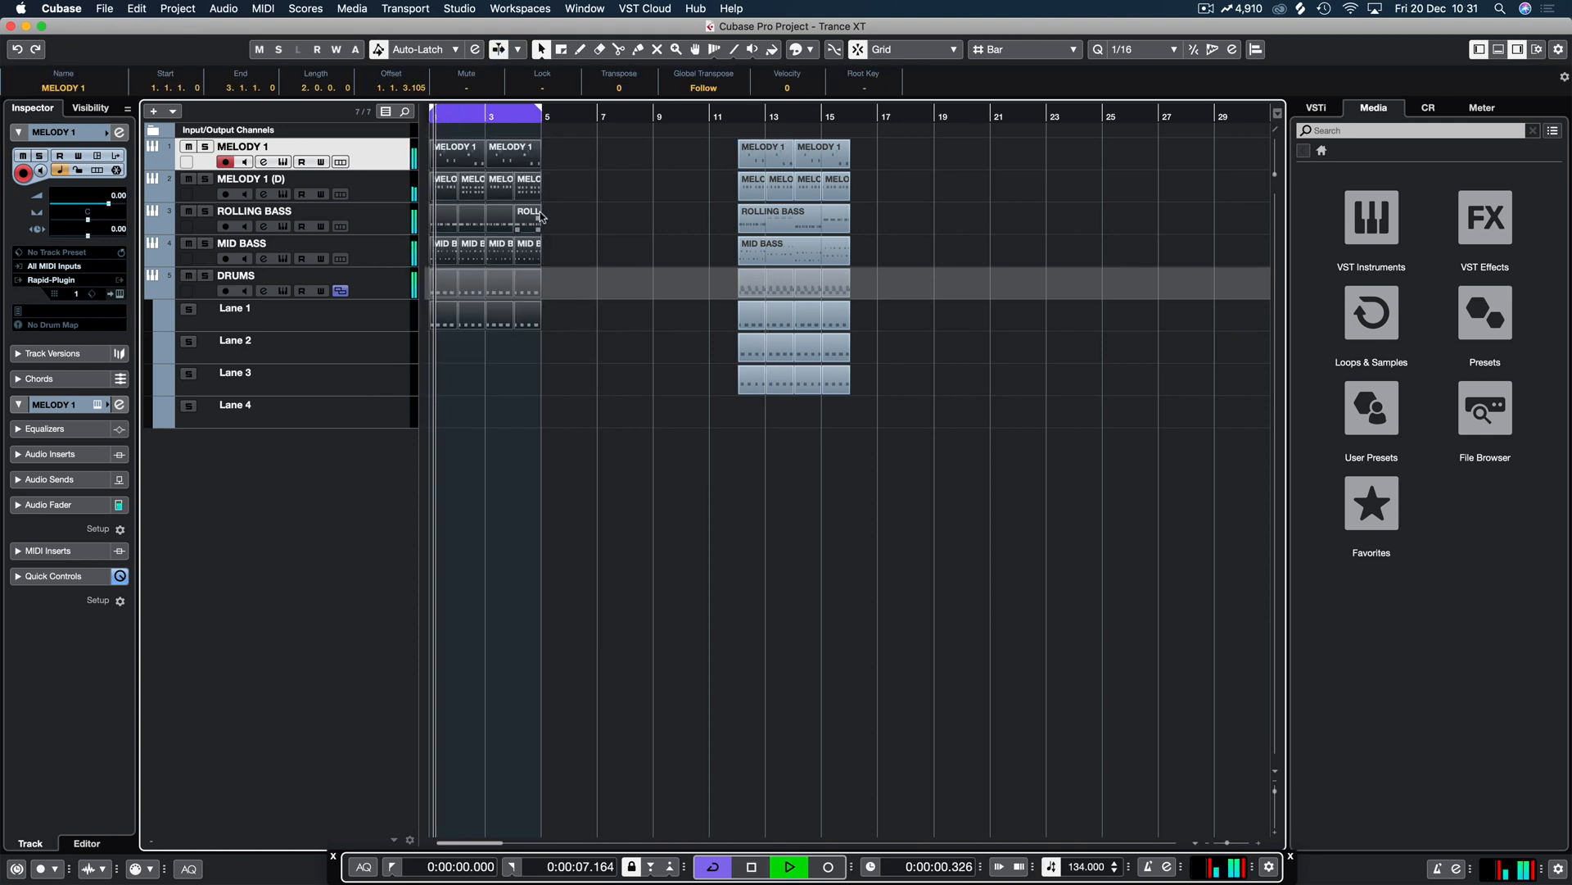
key("super+d")
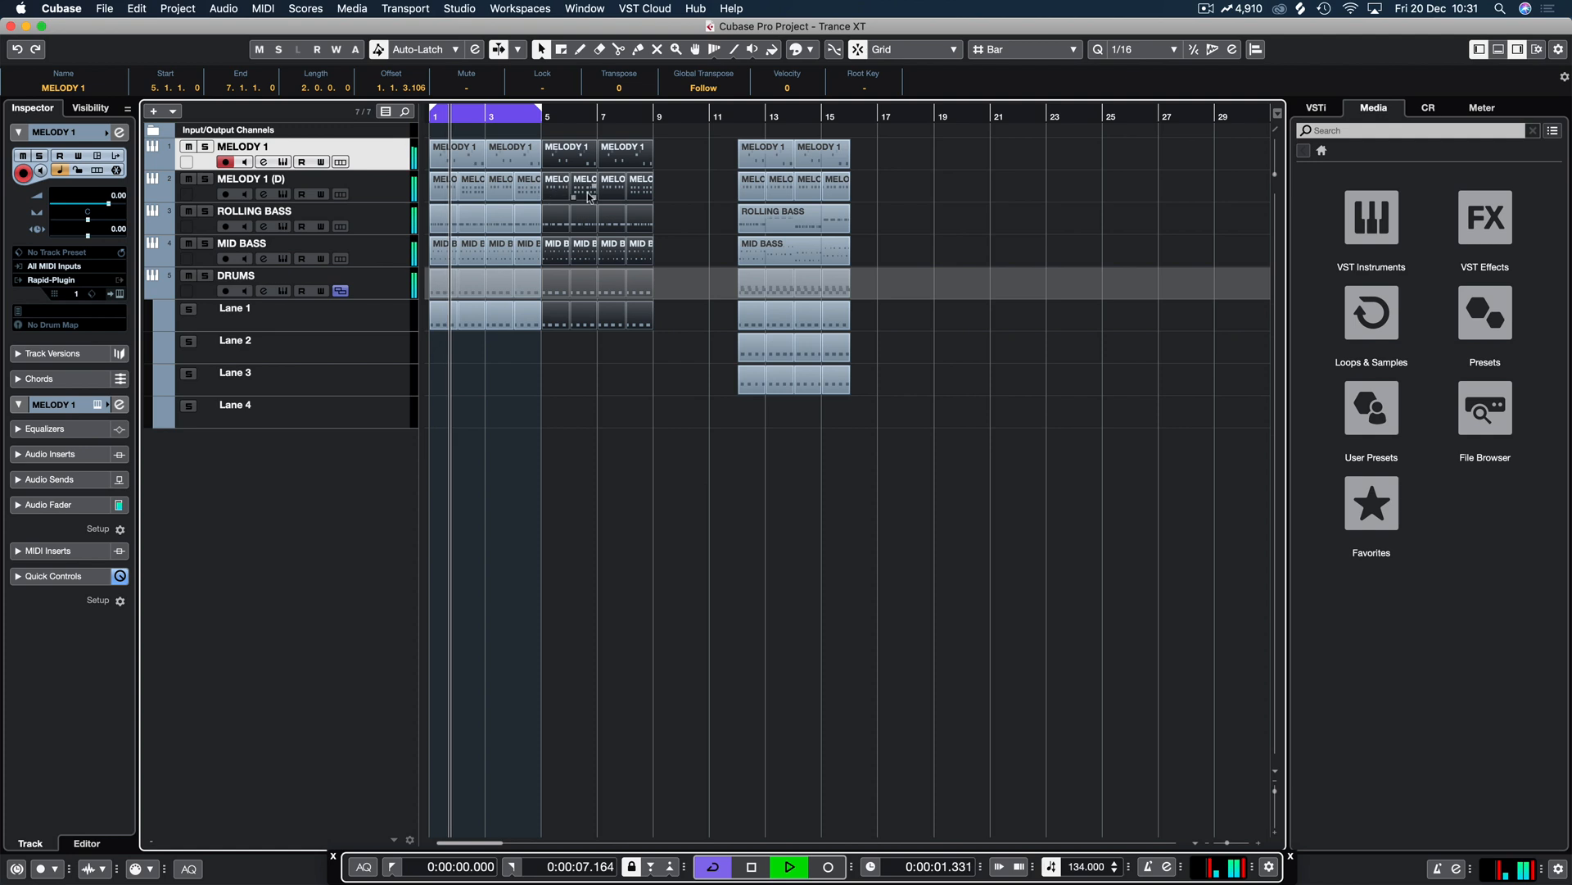
left_click(676, 156)
key("space")
Step: In the first MELODY 1 part, move the last D3 of bar 1 and the last C3 of bar 2 one sixteenth earlier
double_click(469, 157)
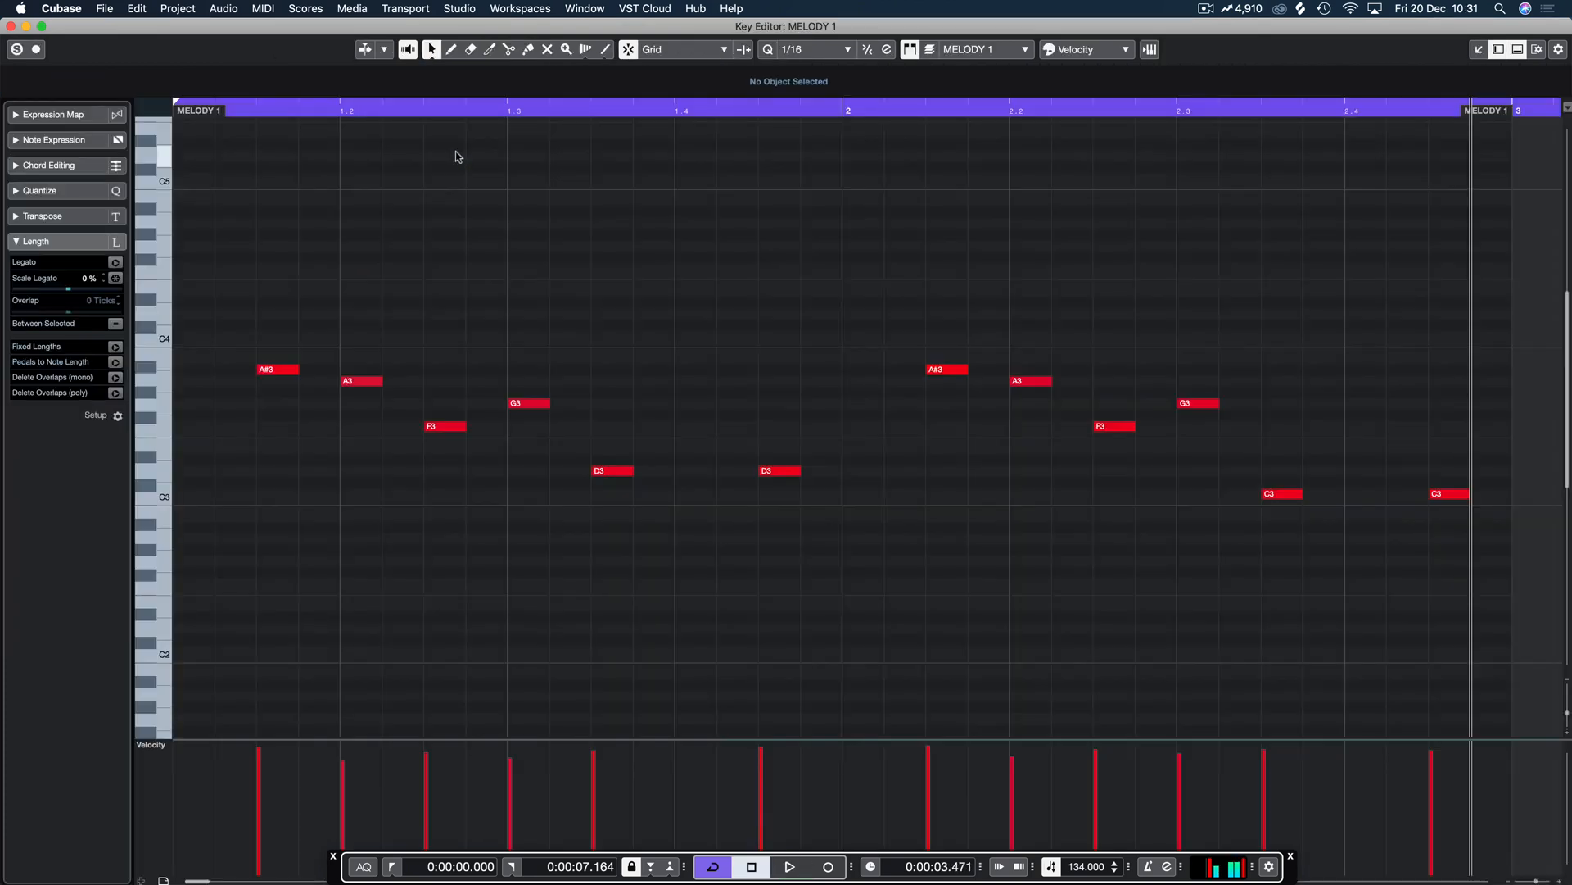
left_click_drag(725, 478, 726, 476)
left_click(739, 431)
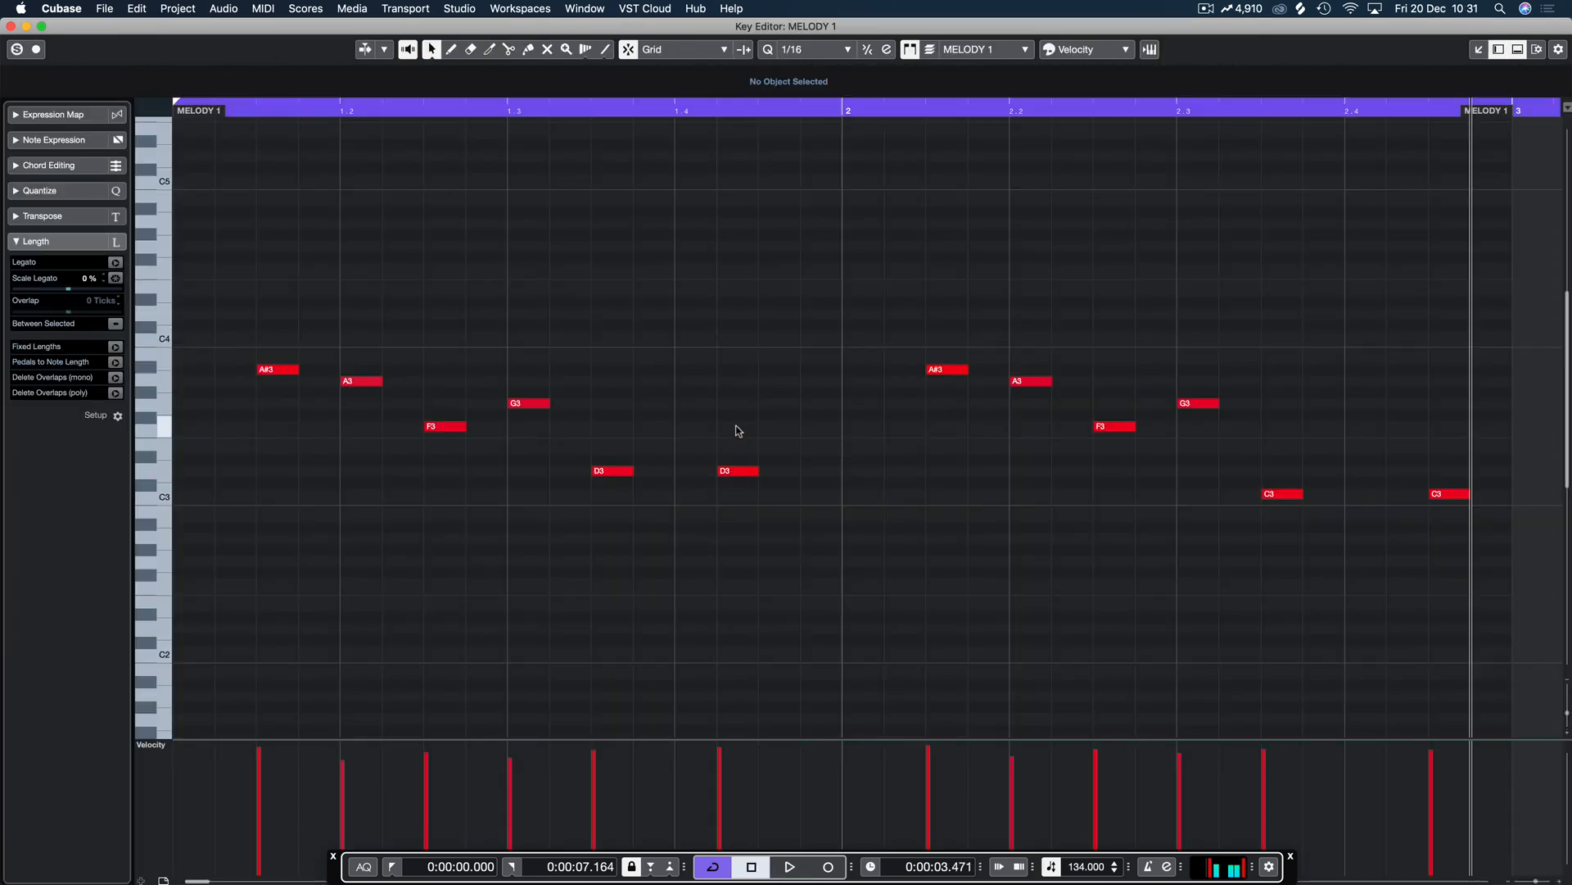
left_click_drag(1423, 498, 1422, 496)
left_click(1389, 408)
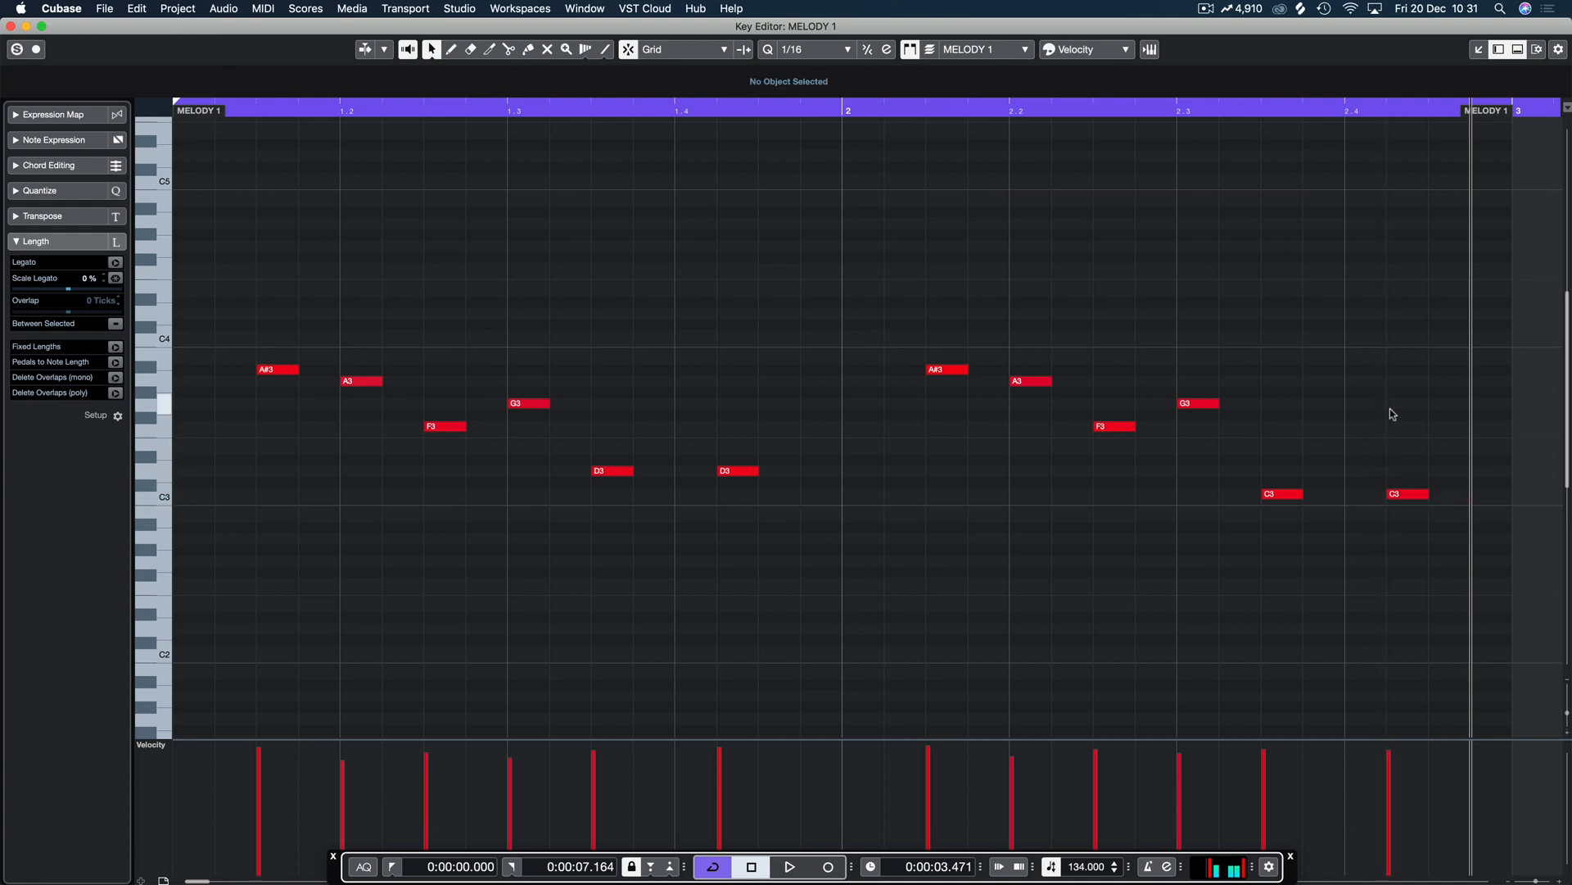
Step: Close the note editor, delete the MELODY 1 copies in bars 3 to 8, and duplicate the edited first part to bar 3
key("Return")
key("comma")
key("space")
left_click_drag(668, 163, 531, 157)
key("Delete")
left_click(450, 164)
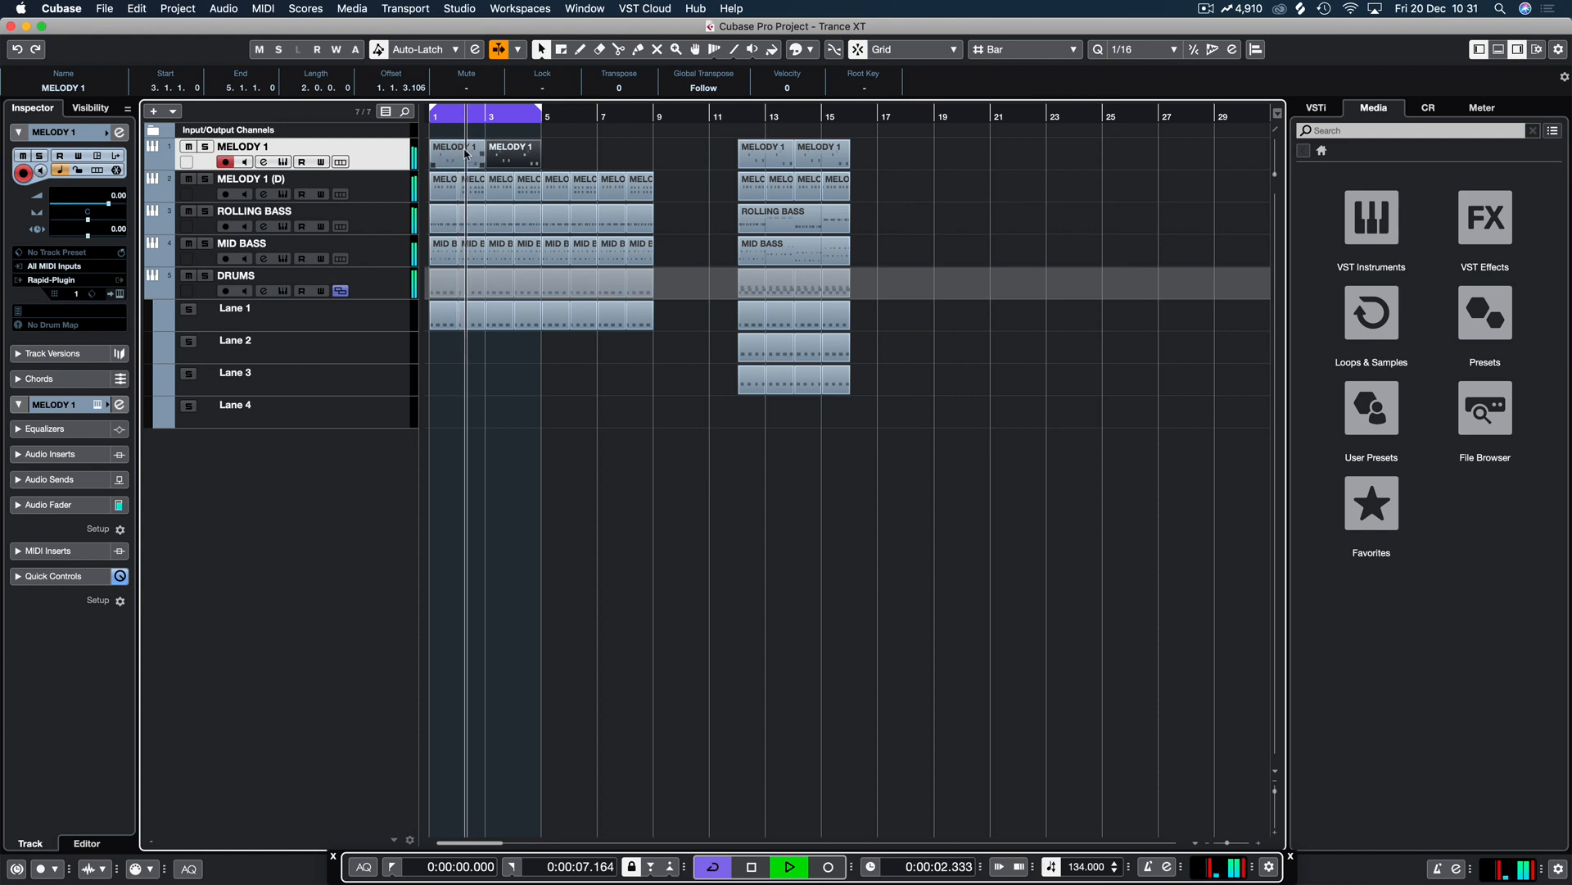
Step: Reopen the first MELODY 1 part and shift the last D3 of bar 1 to position 1.4.3
double_click(451, 160)
left_click_drag(734, 473, 818, 473)
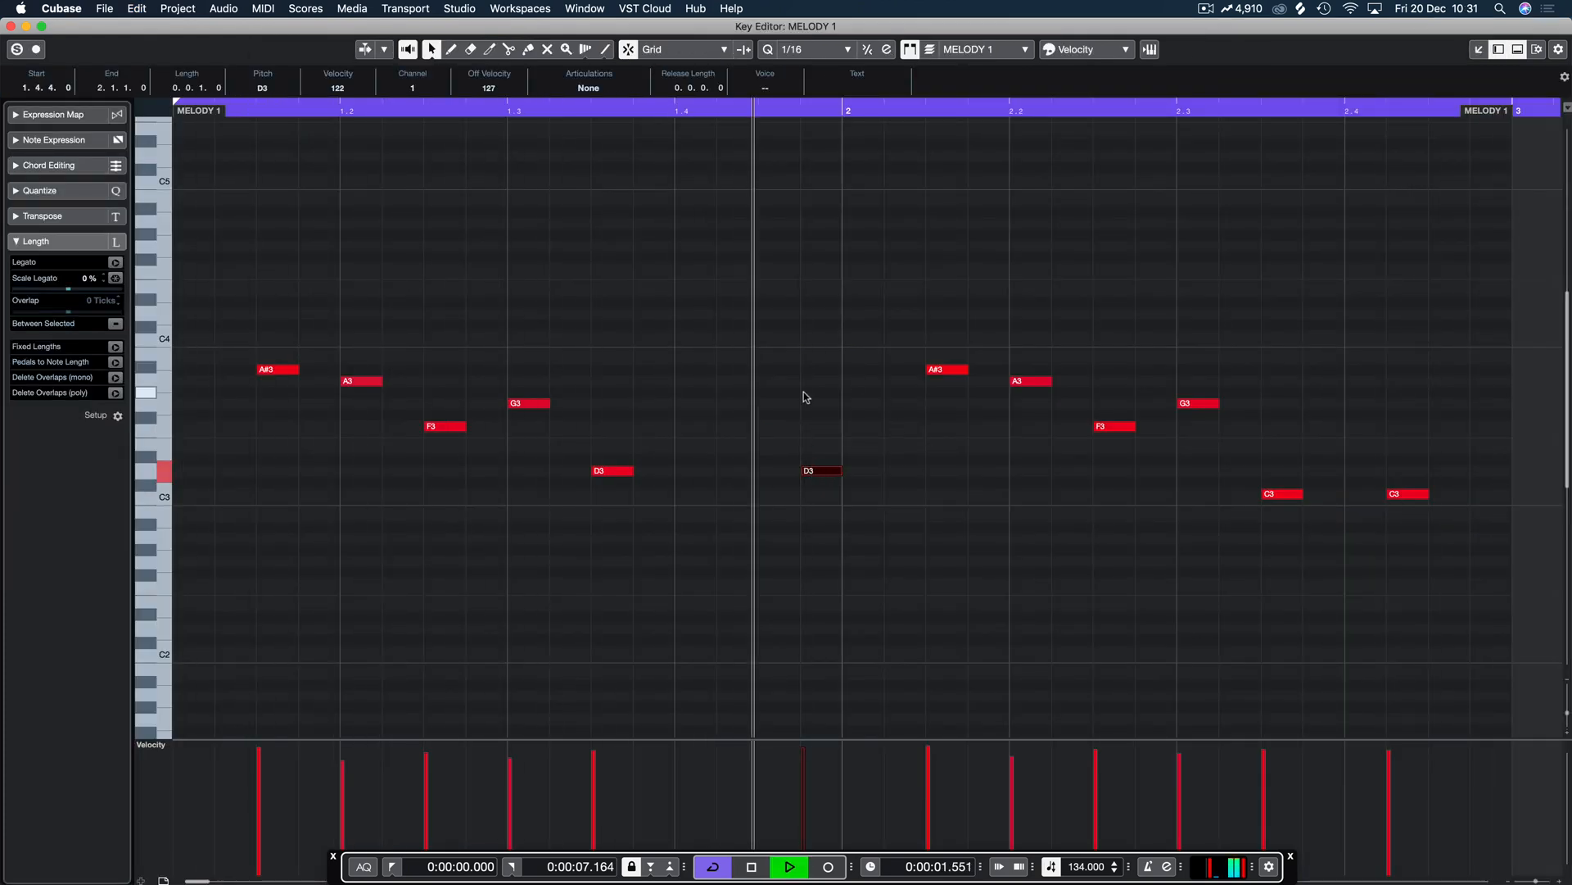
key("space")
left_click_drag(804, 471, 762, 471)
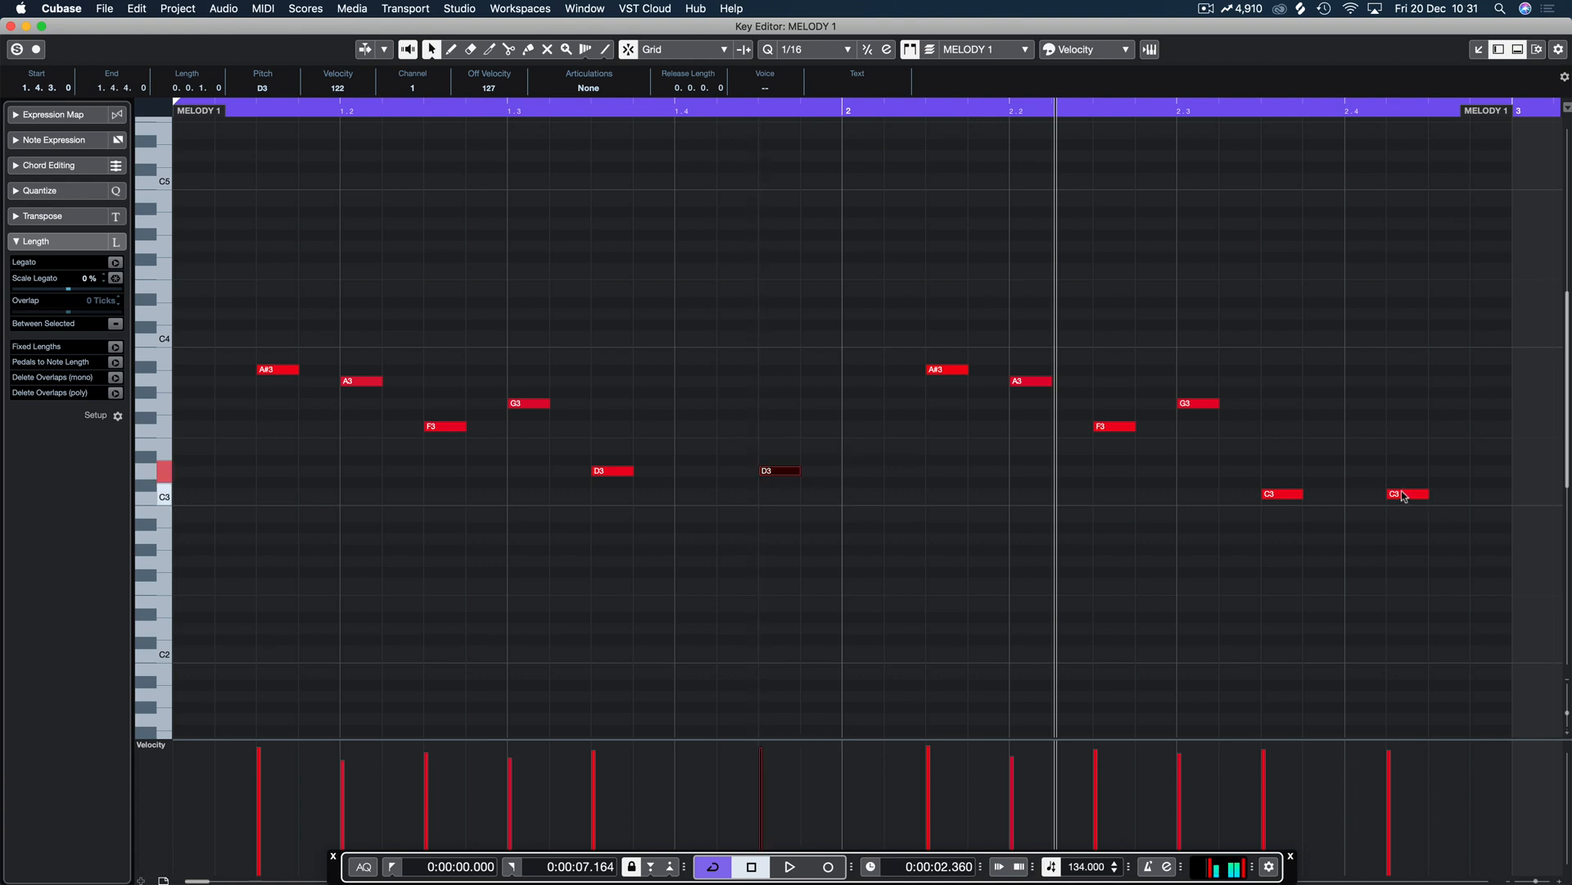
left_click(1425, 418)
key("Return")
Step: Replace the bar 3 MELODY 1 copy with duplicates of the edited first part through bar 8, and play the arrangement from the start
left_click(524, 161)
key("Delete")
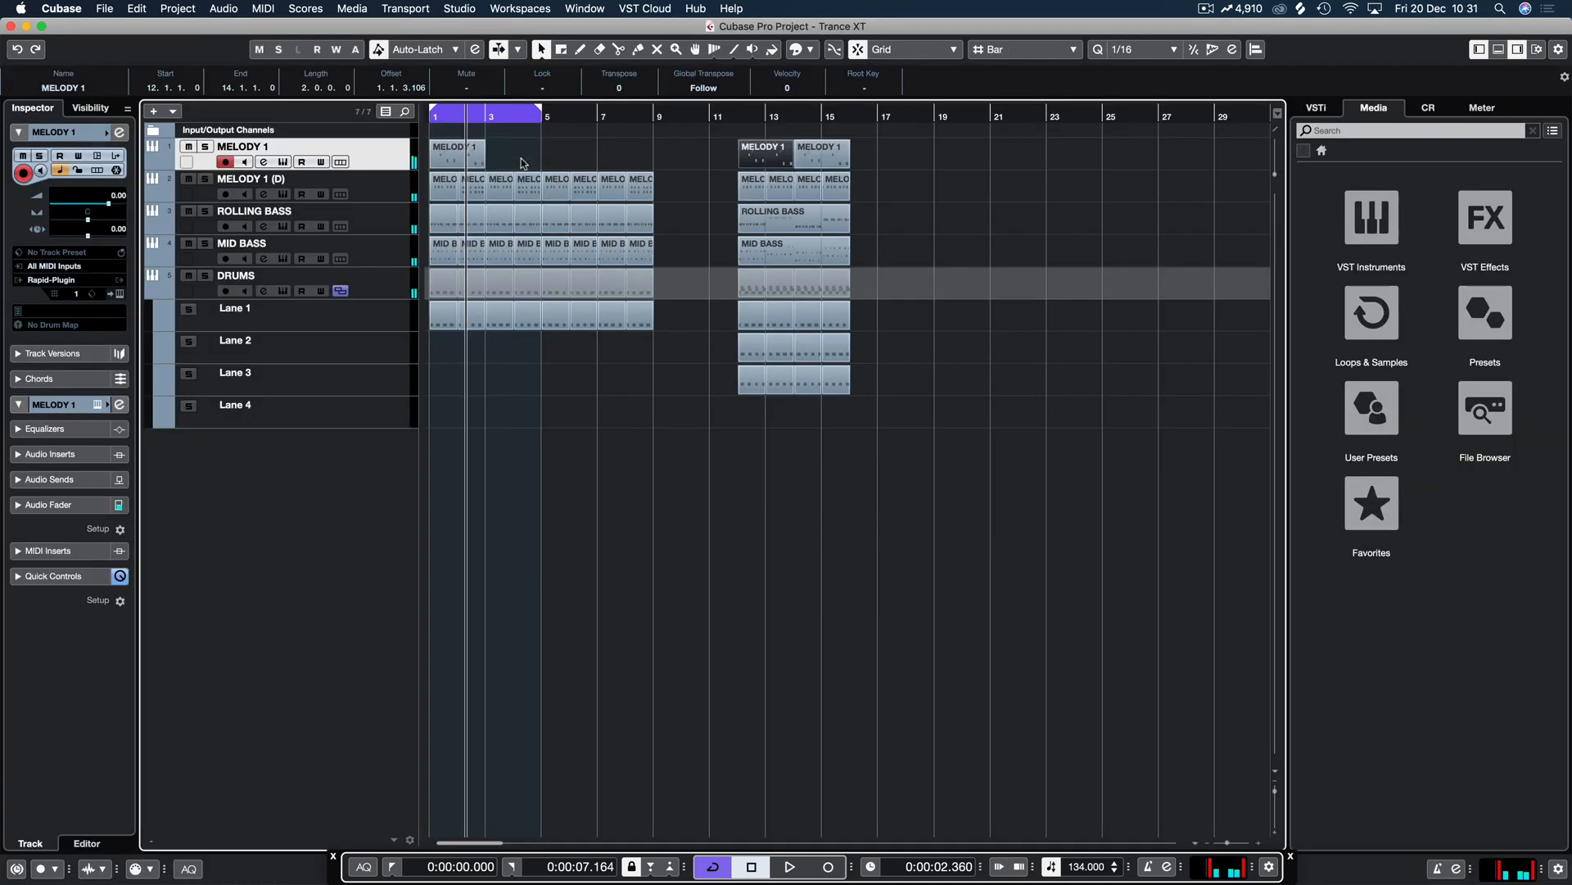
key("super+d")
key("super+d")
key("super+d")
left_click_drag(673, 144, 282, 347)
key("period")
key("space")
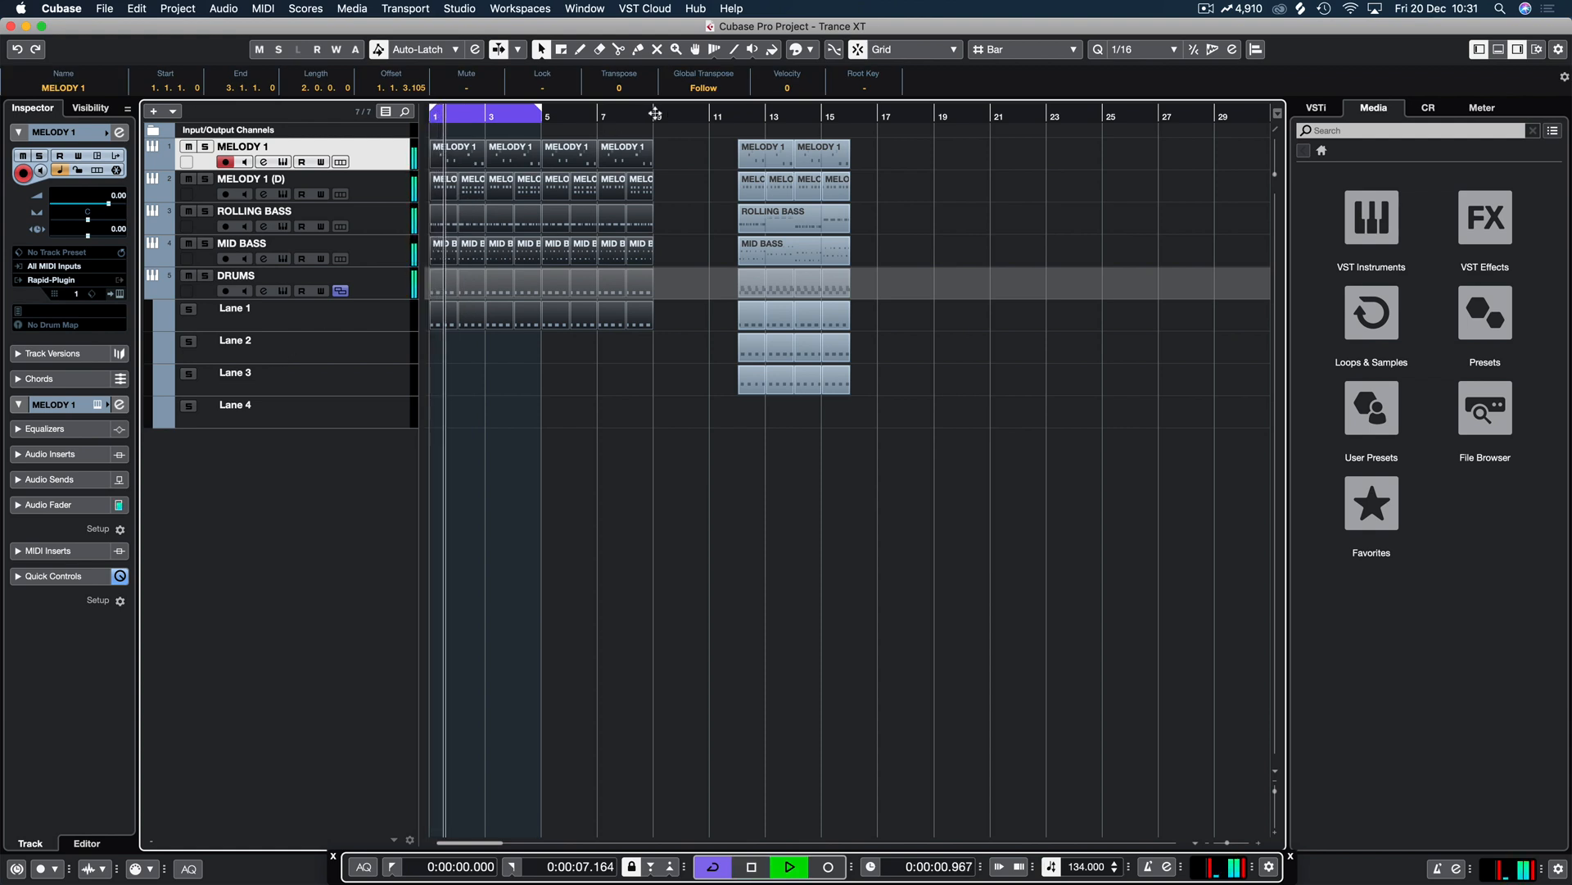
Step: Copy the four one-bar DRUMS parts in Lane 3 from bar 12 to bar 5 and set the loop range to bars 5 through 7
left_click(653, 397)
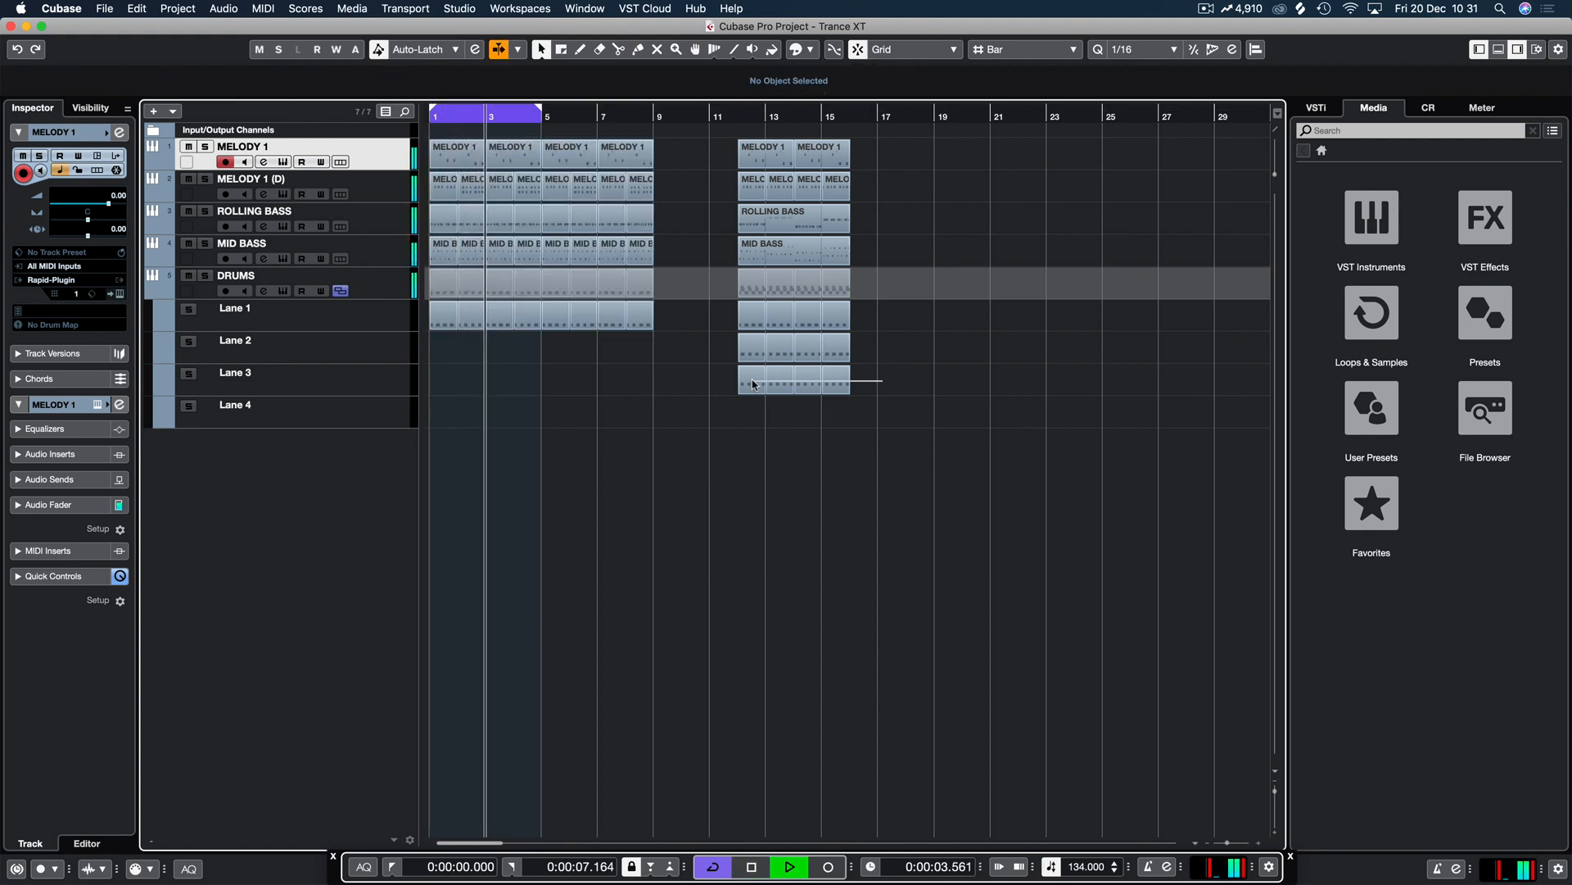
left_click_drag(750, 380, 562, 326)
key("p")
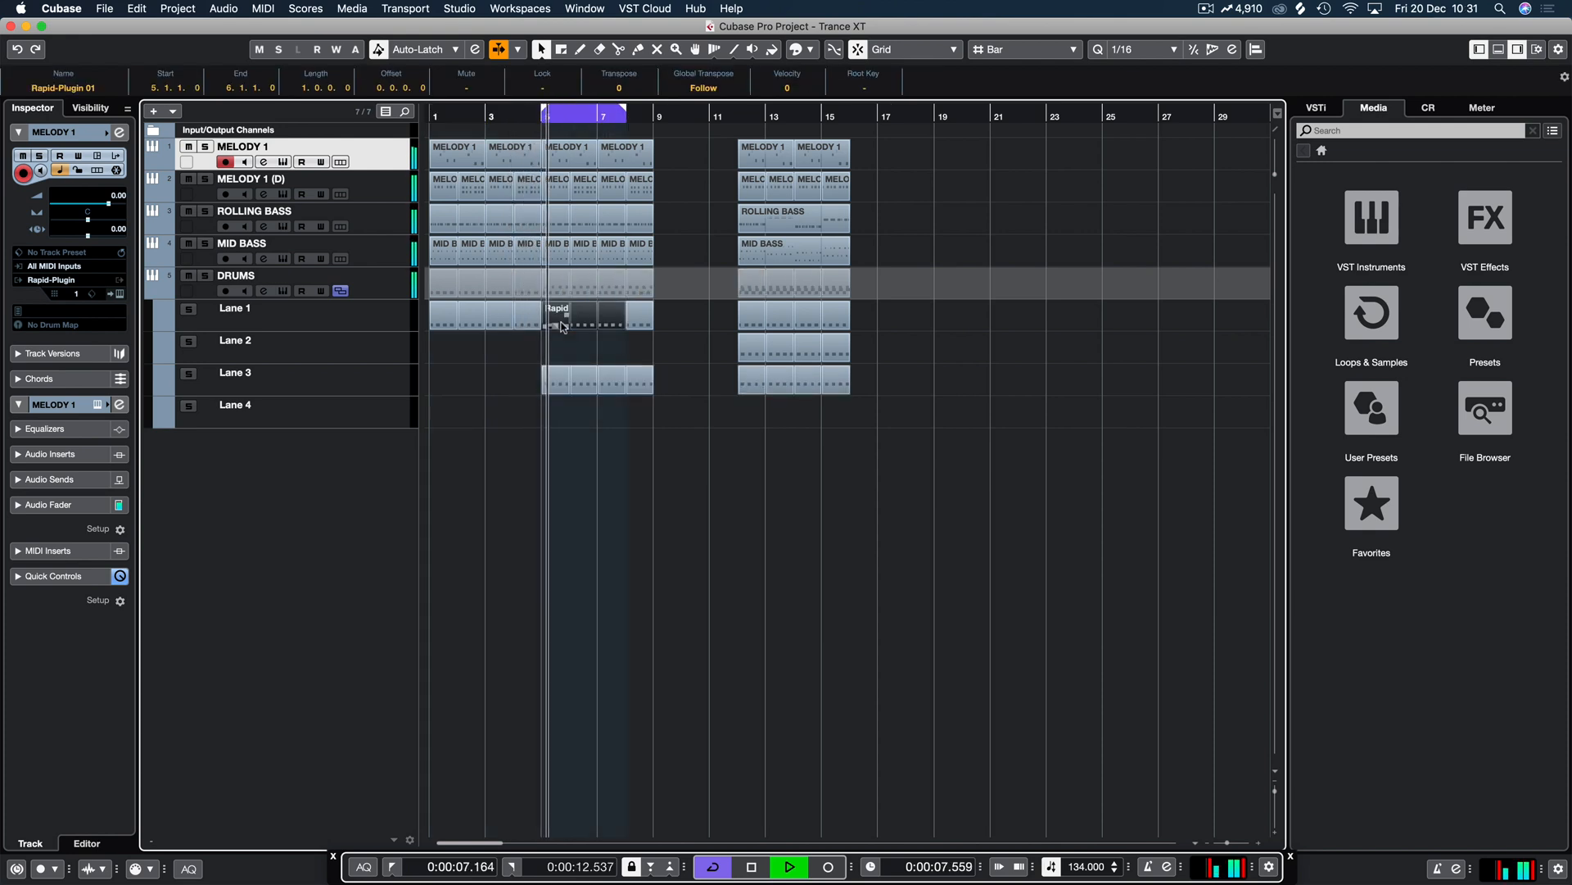
Step: Shift the original parts to bar 17 and duplicate all parts of bars 5 to 8 starting at bar 9
left_click_drag(720, 140, 547, 388)
key("super+d")
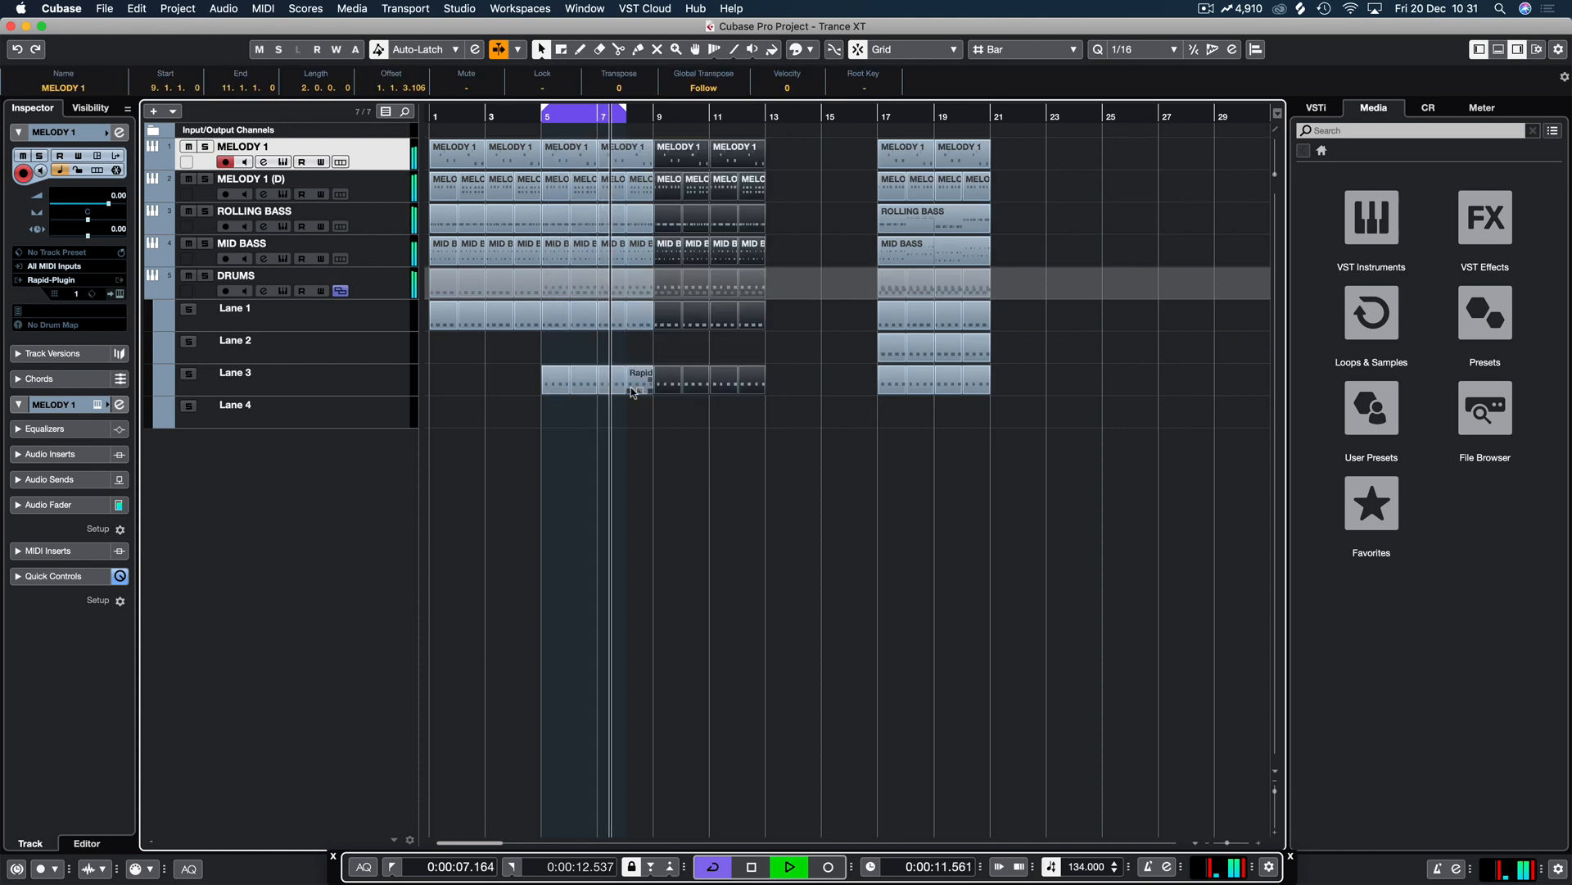
Step: Copy the four DRUMS parts in Lane 2 from bar 17 to bar 9 and set the loop range to bars 9 through 12
left_click_drag(1027, 344, 898, 341)
left_click_drag(715, 351, 683, 355)
key("p")
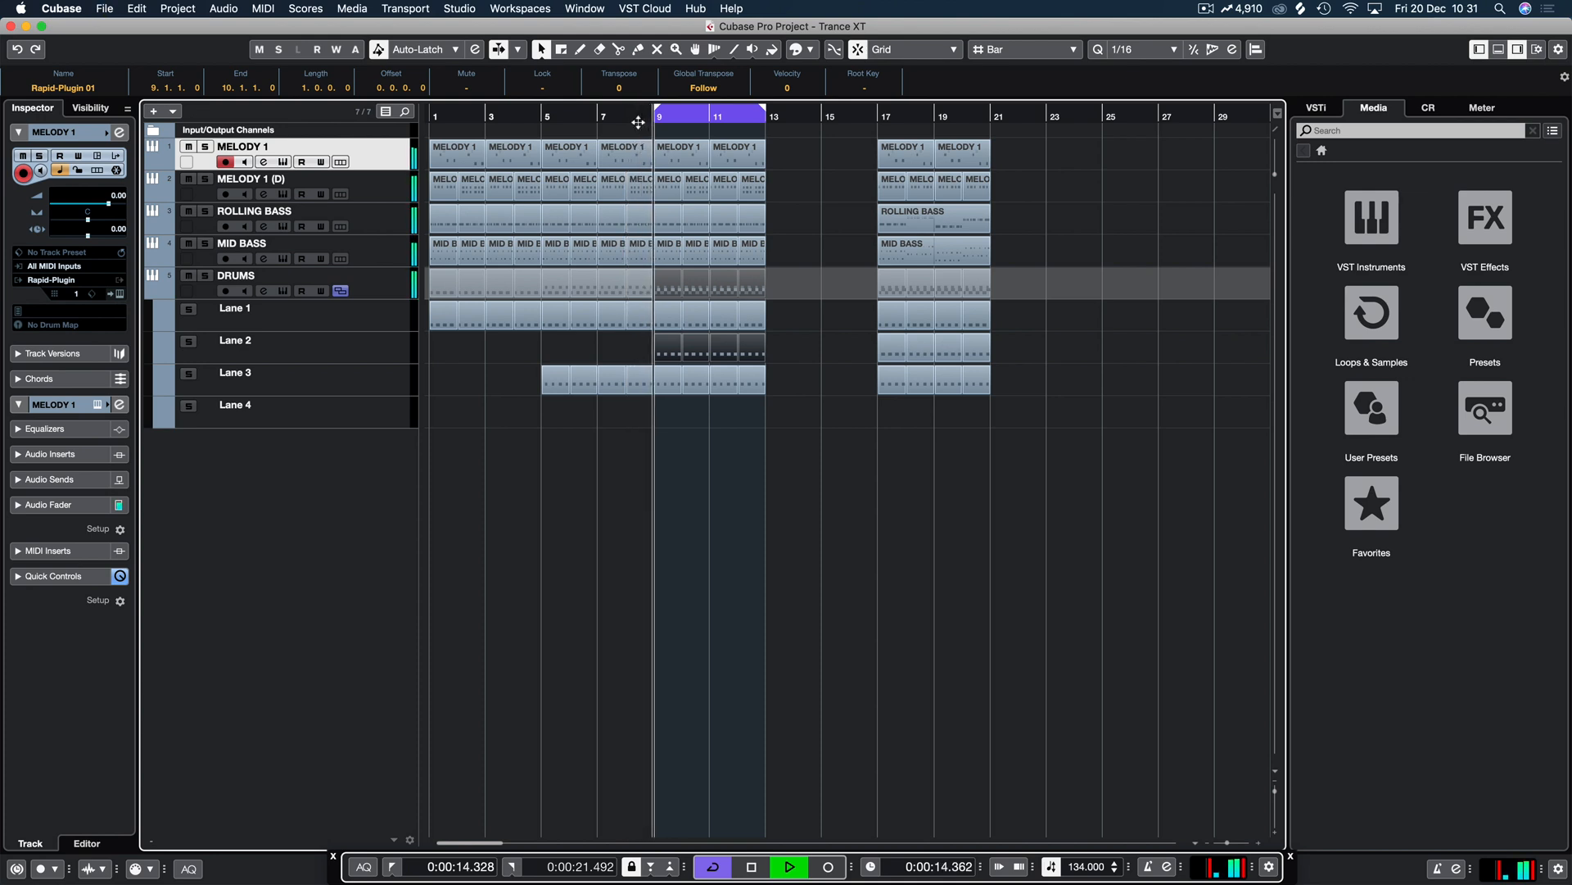
left_click(823, 424)
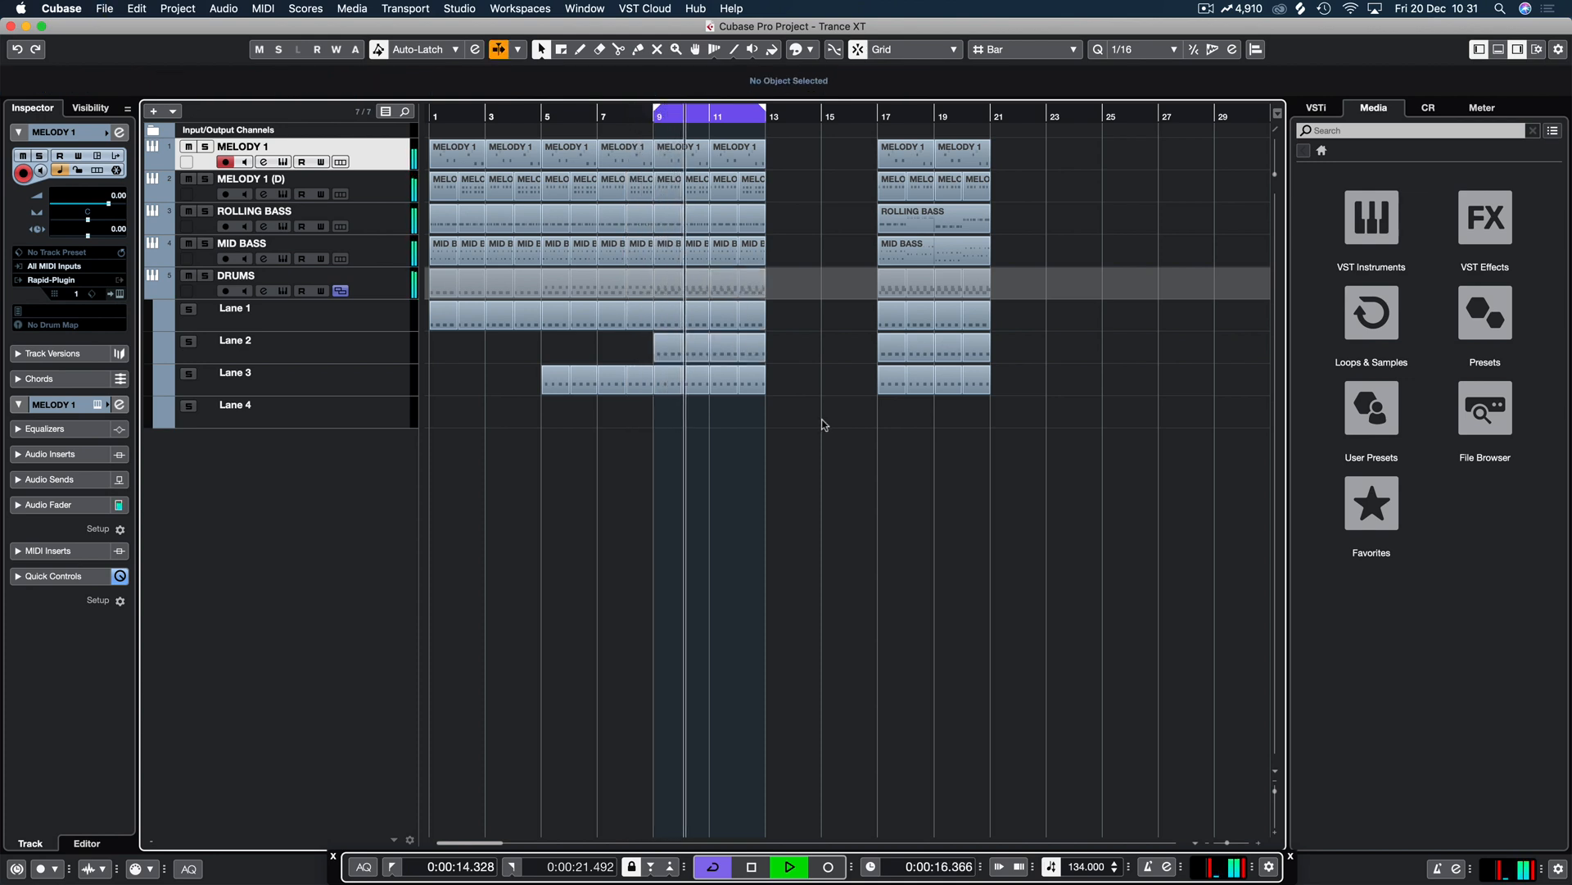
Step: Play the arrangement from the start and briefly solo MELODY 1 (D) to check it
scroll(823, 425, "right", 10)
scroll(823, 424, "left", 10)
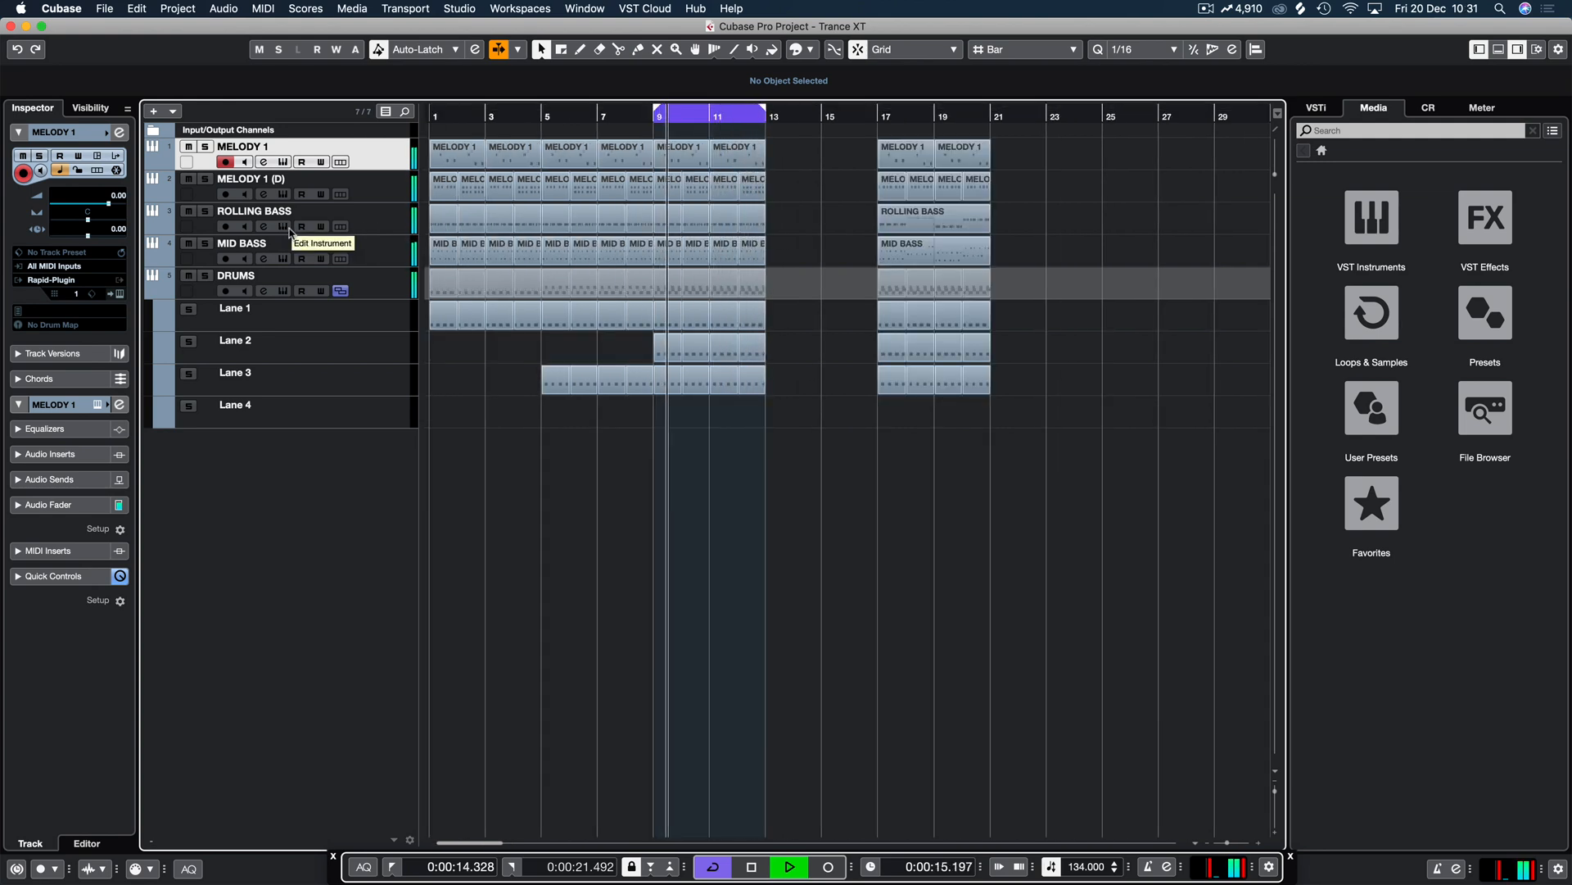
key("Home")
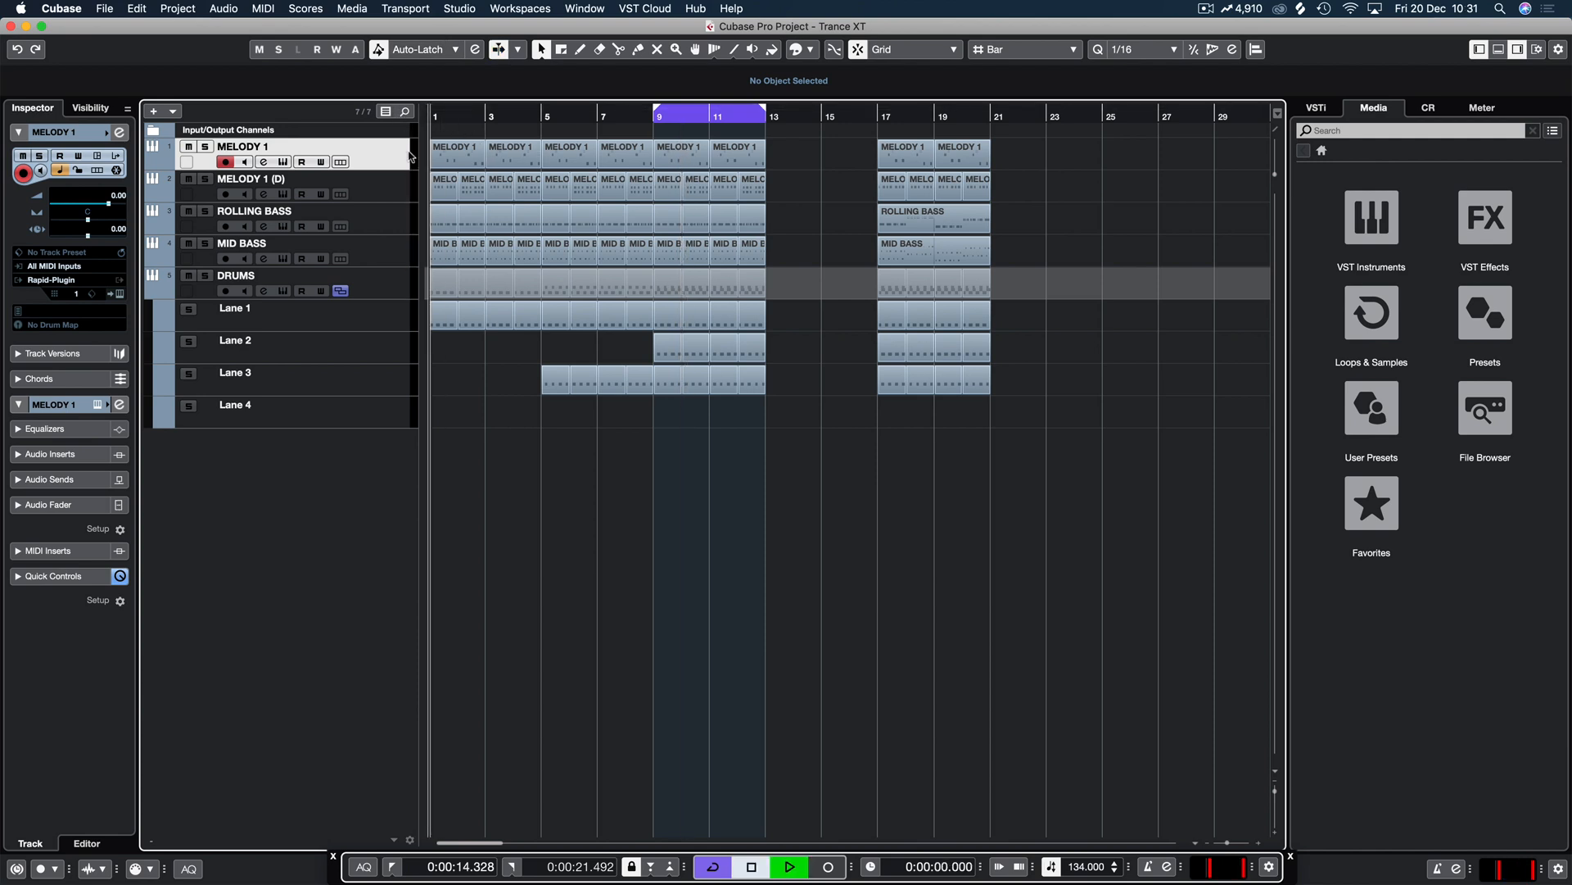
key("space")
left_click(205, 180)
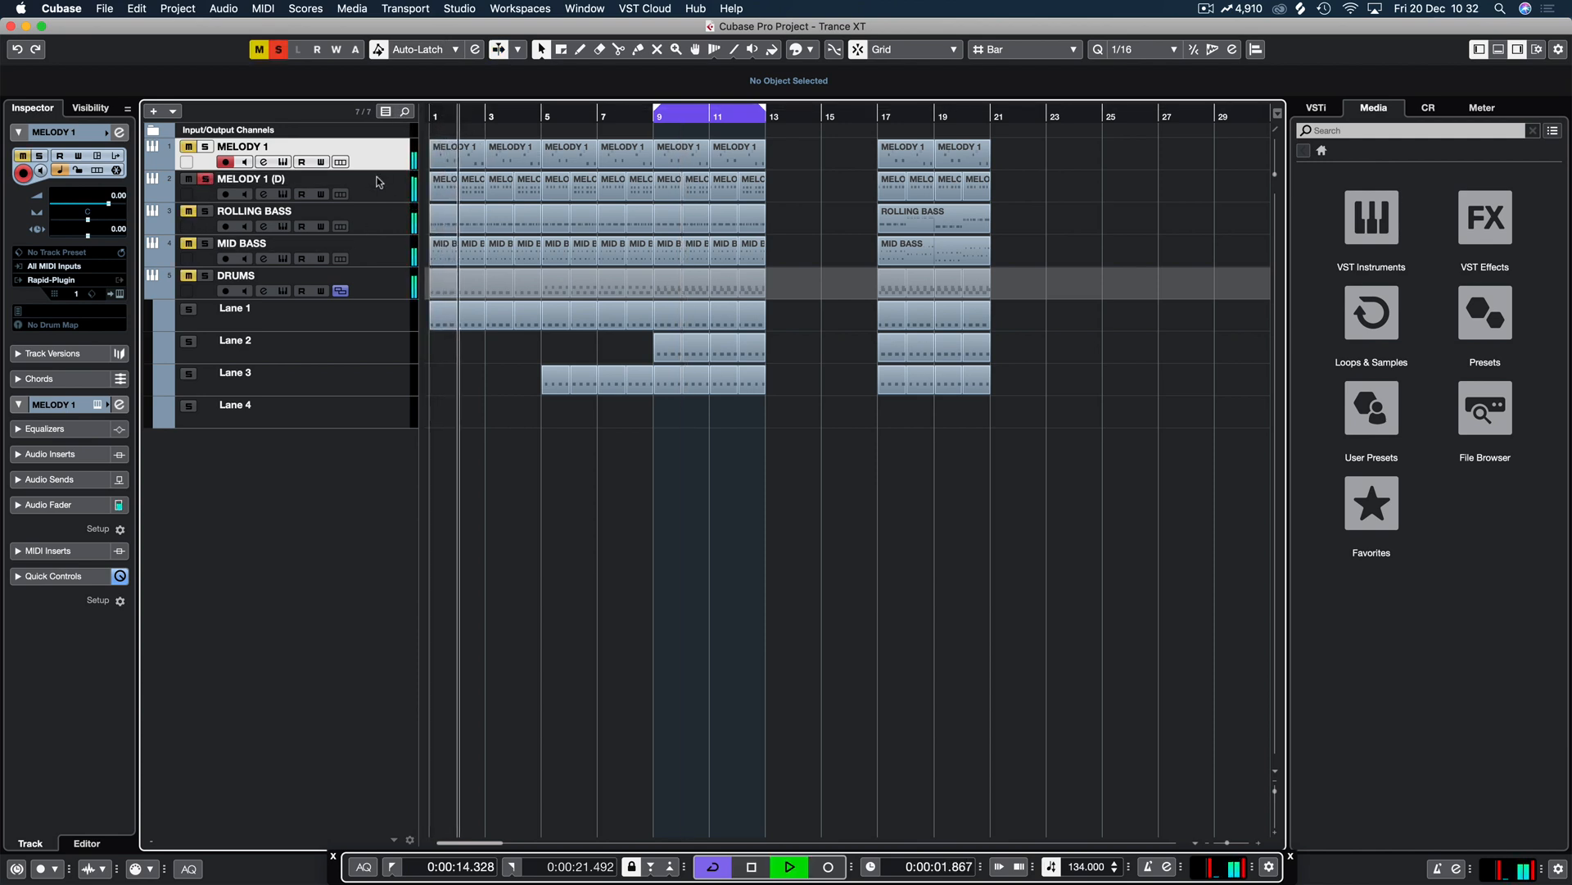
left_click(216, 181)
left_click(206, 180)
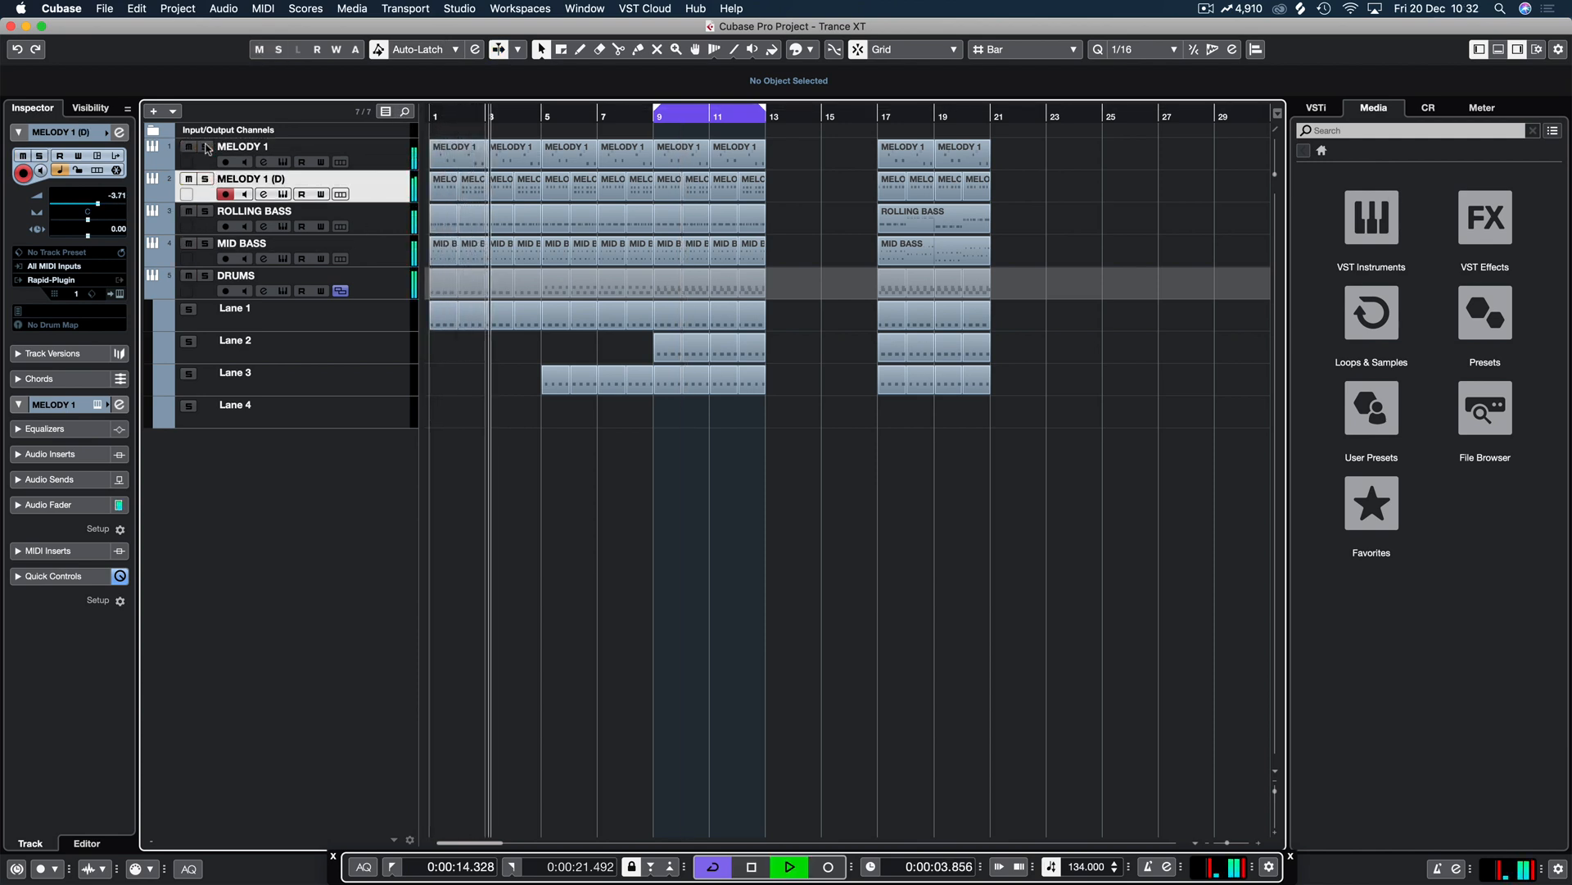
Step: Solo MELODY 1, enable its automation read and write, and record a Highpass knob movement in its Rapid synth
left_click(205, 147)
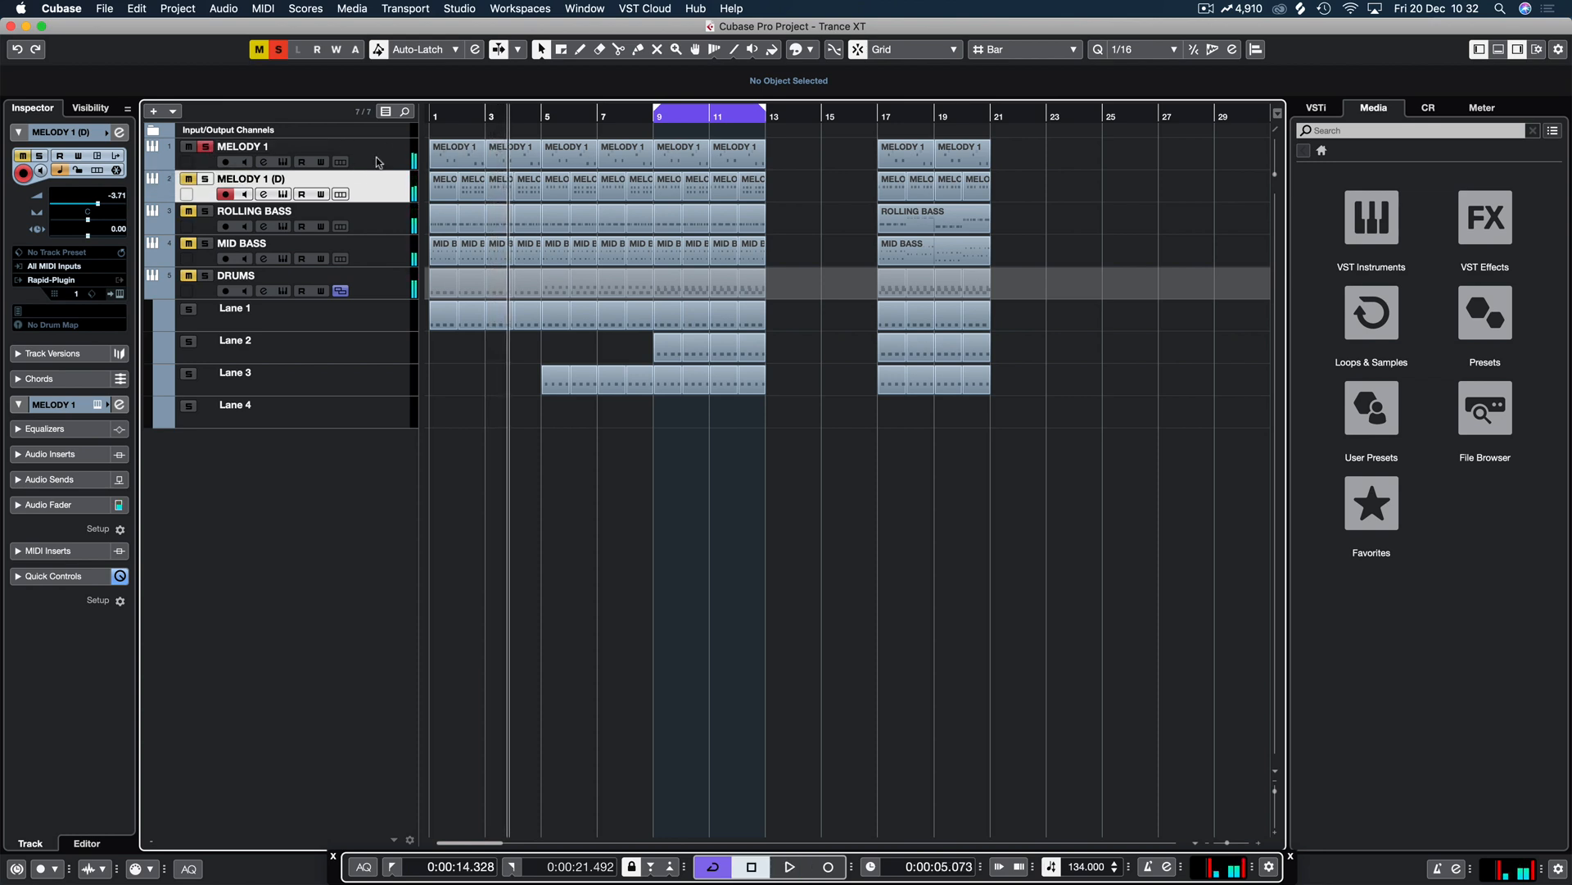
left_click(225, 162)
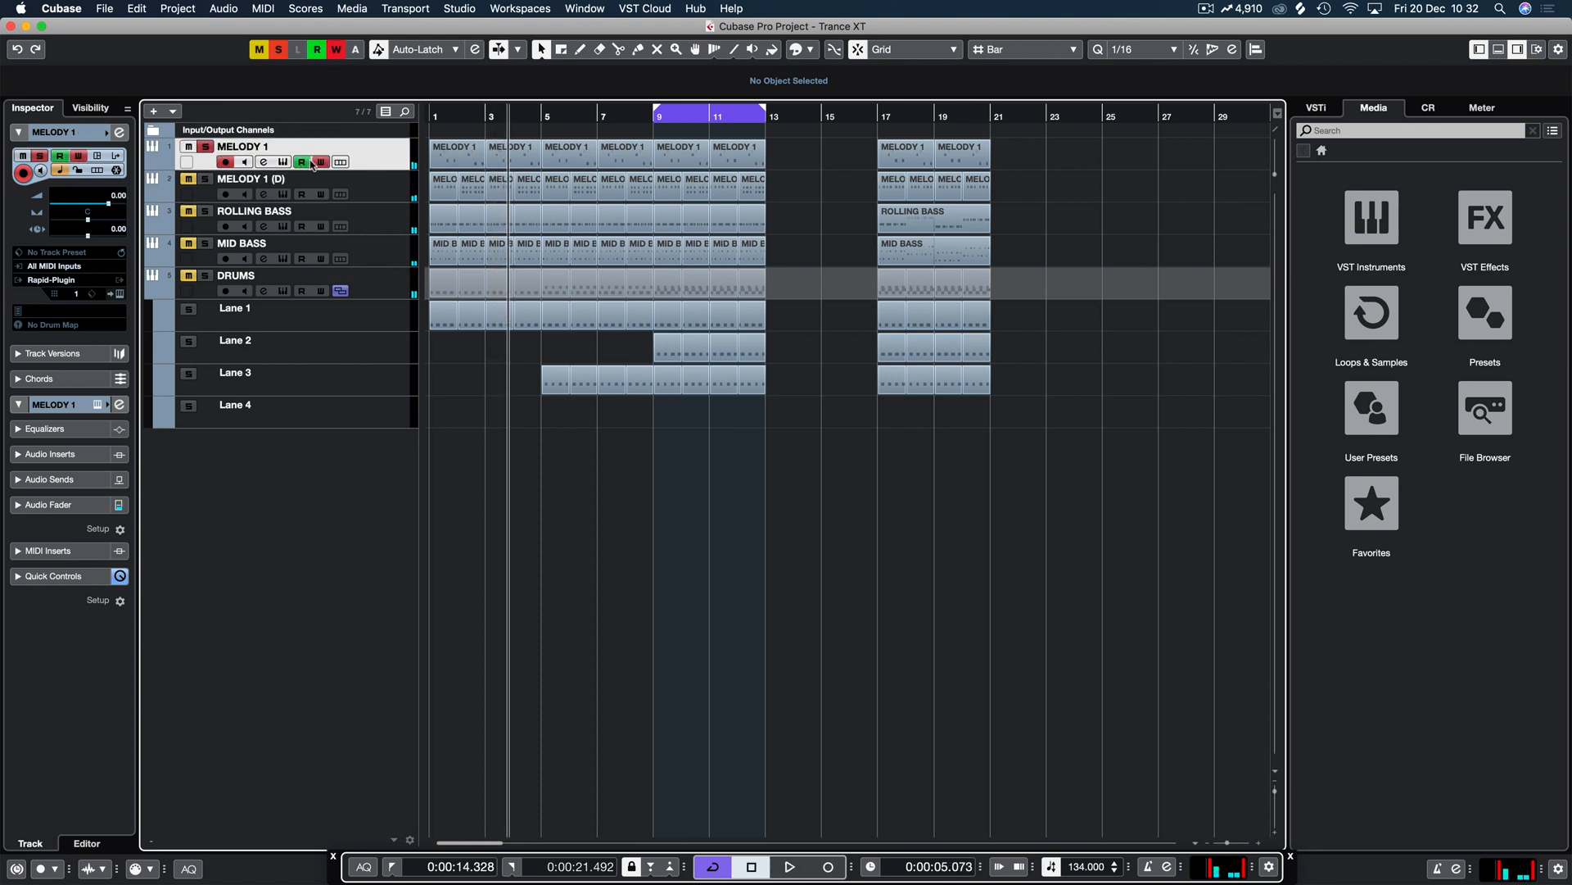
left_click(98, 405)
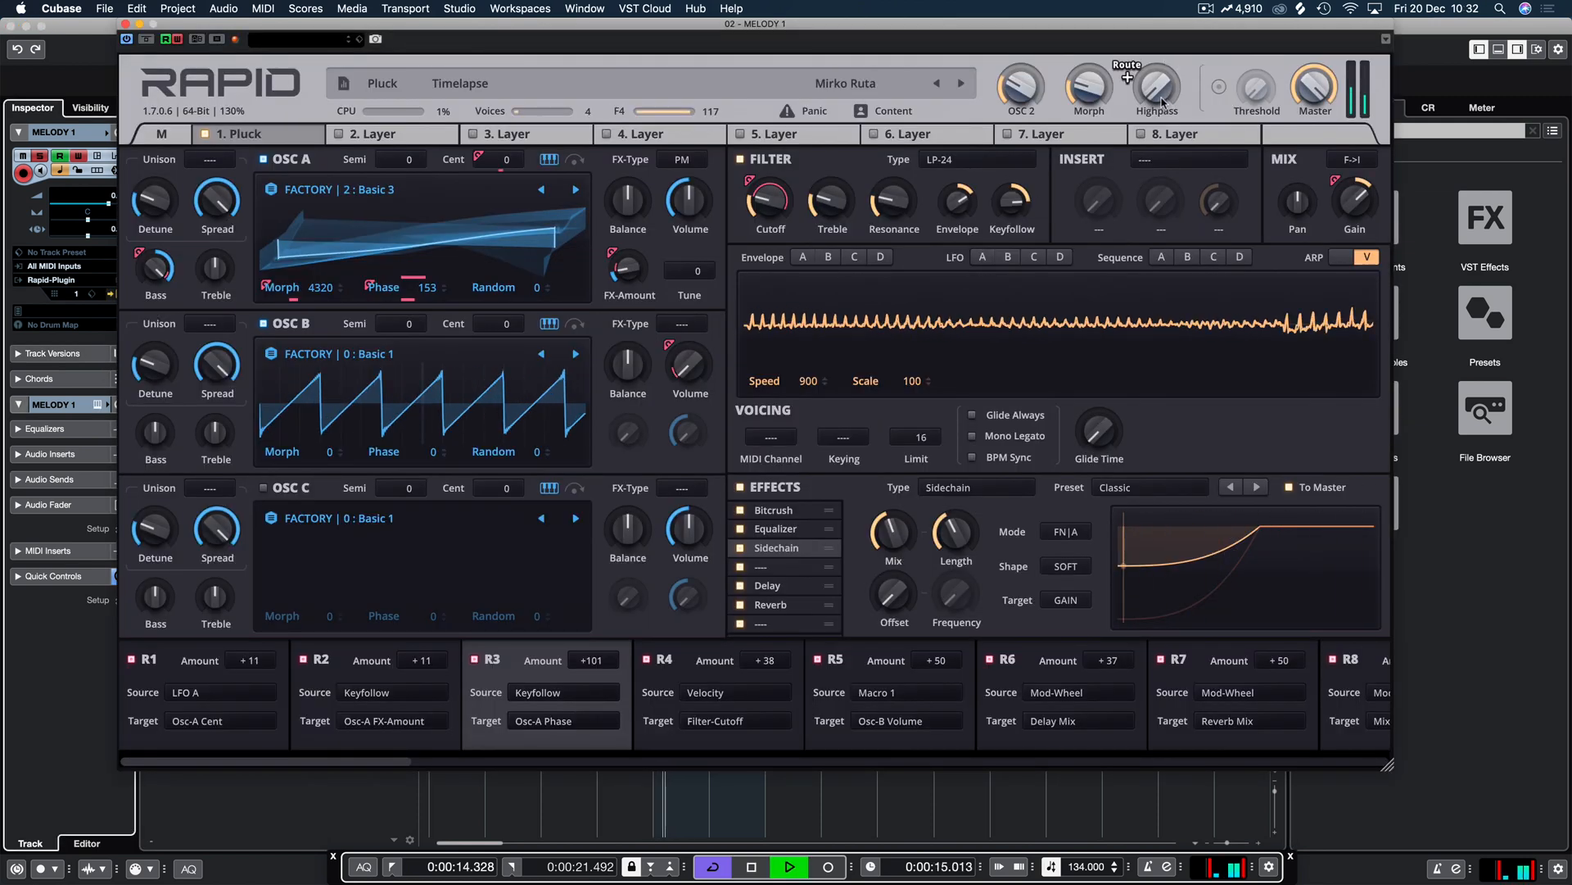
key("space")
left_click(125, 25)
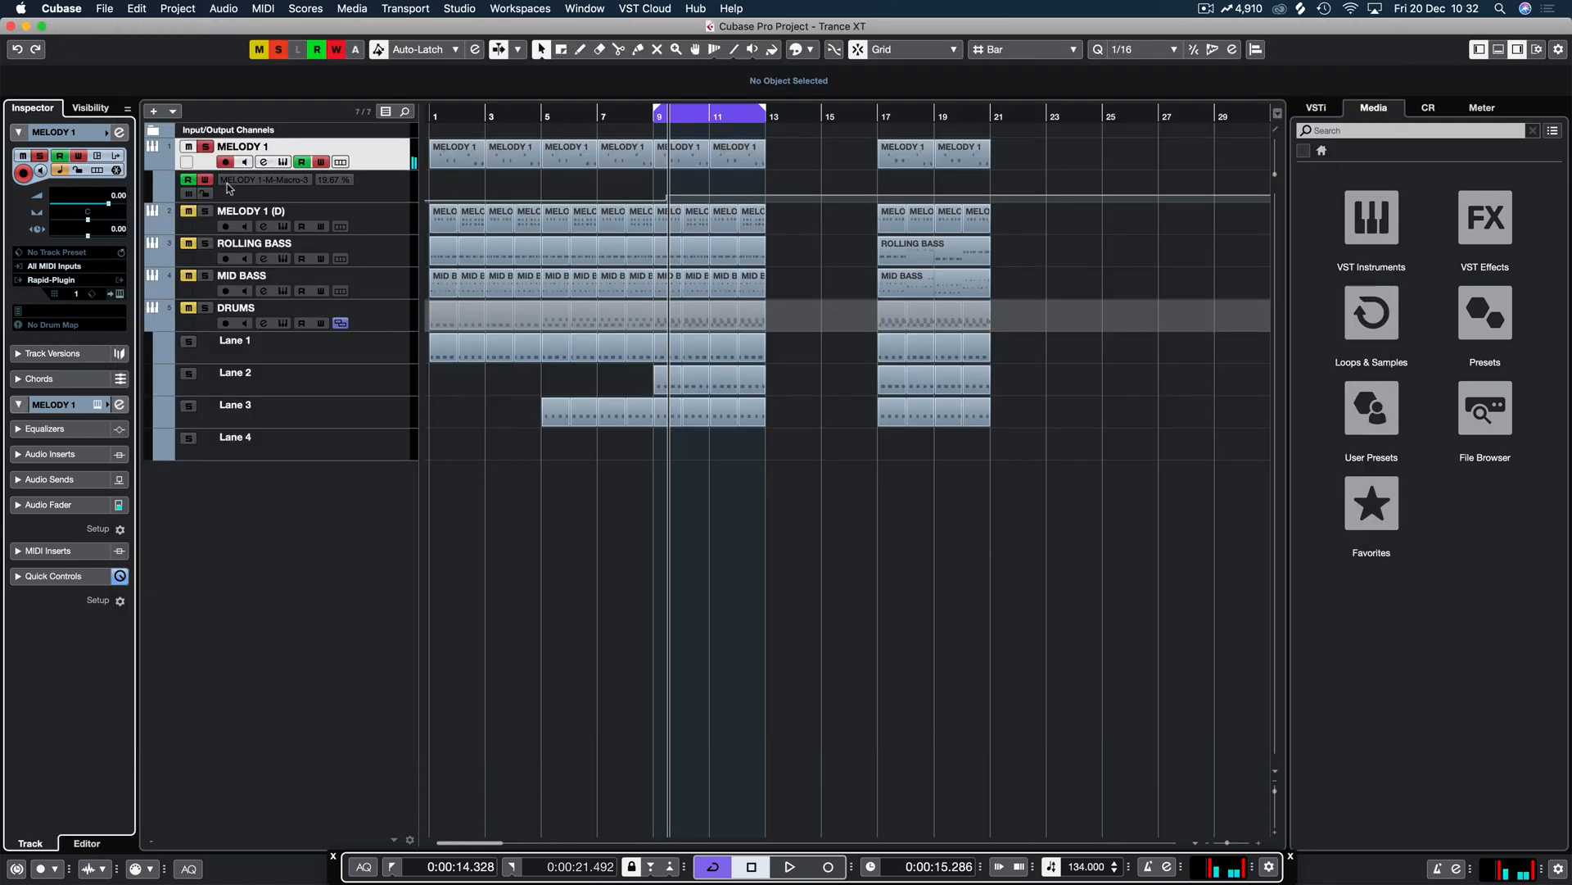
Step: Disable automation writing on MELODY 1 and delete the recorded points on its M-Macro-3 automation track
left_click(323, 161)
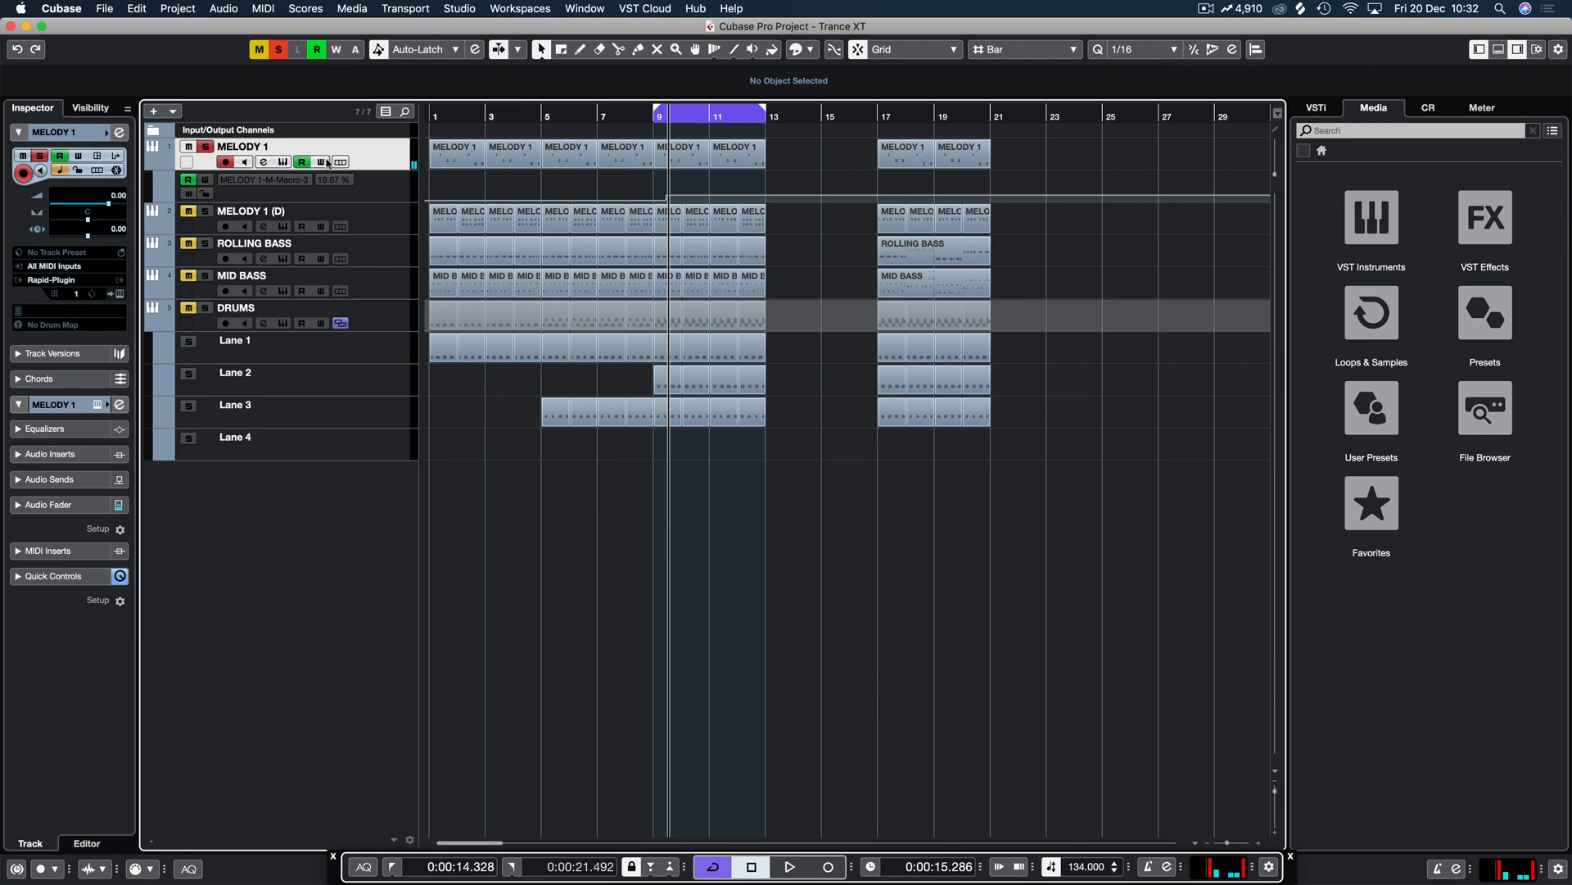
left_click(238, 183)
left_click(401, 571)
left_click_drag(689, 203, 688, 201)
key("Delete")
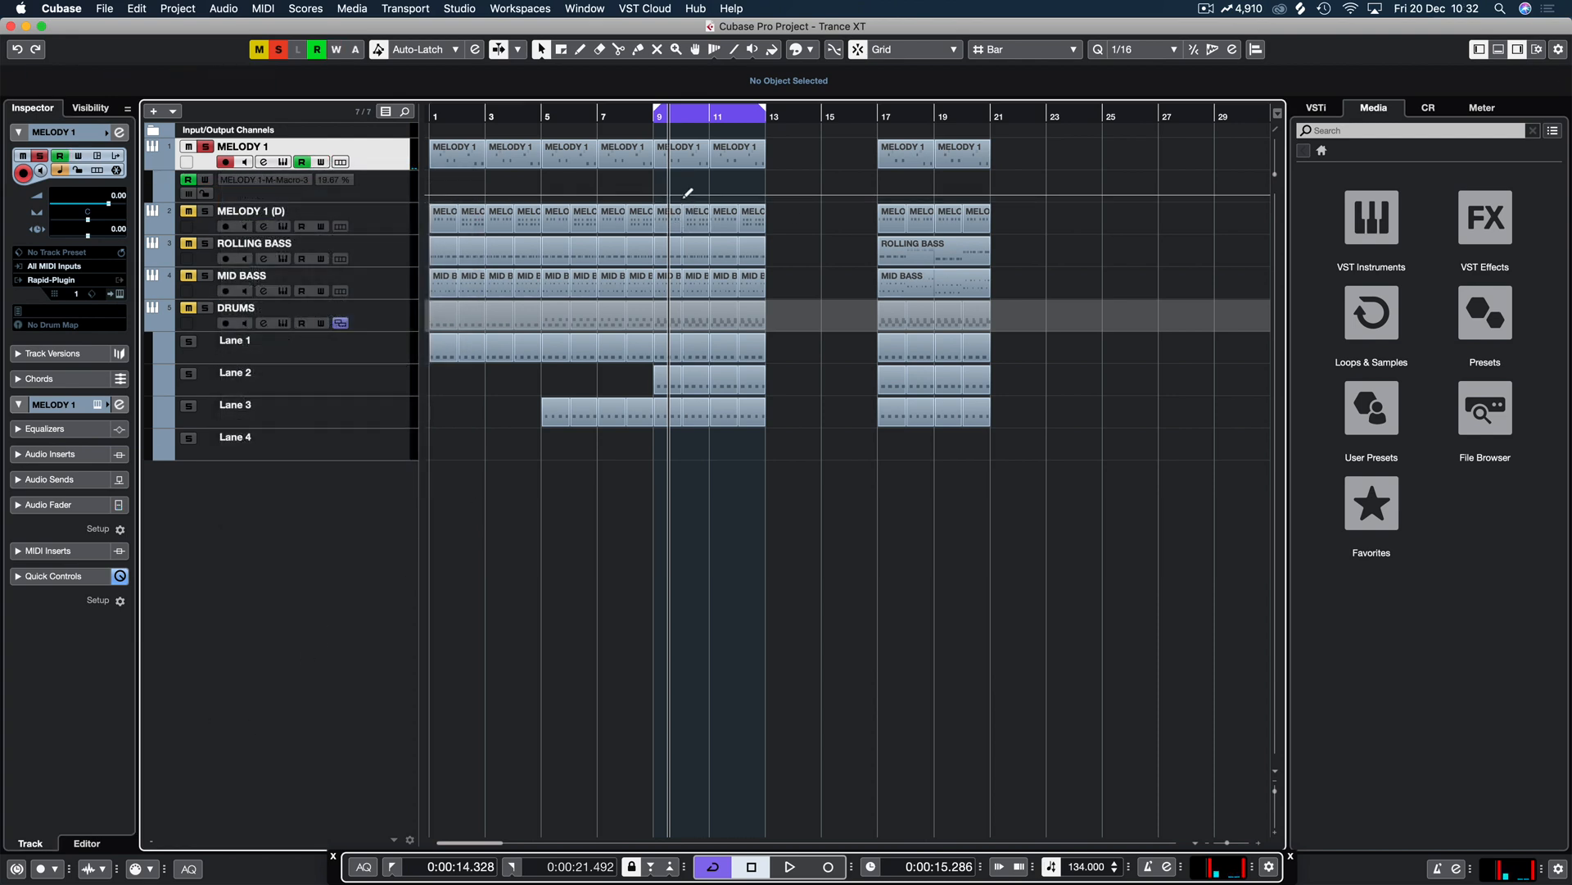
Step: Draw an M-Macro-3 automation ramp from 75 at bar 1 to 0 at bar 9, and play it from the start
left_click_drag(422, 195, 422, 175)
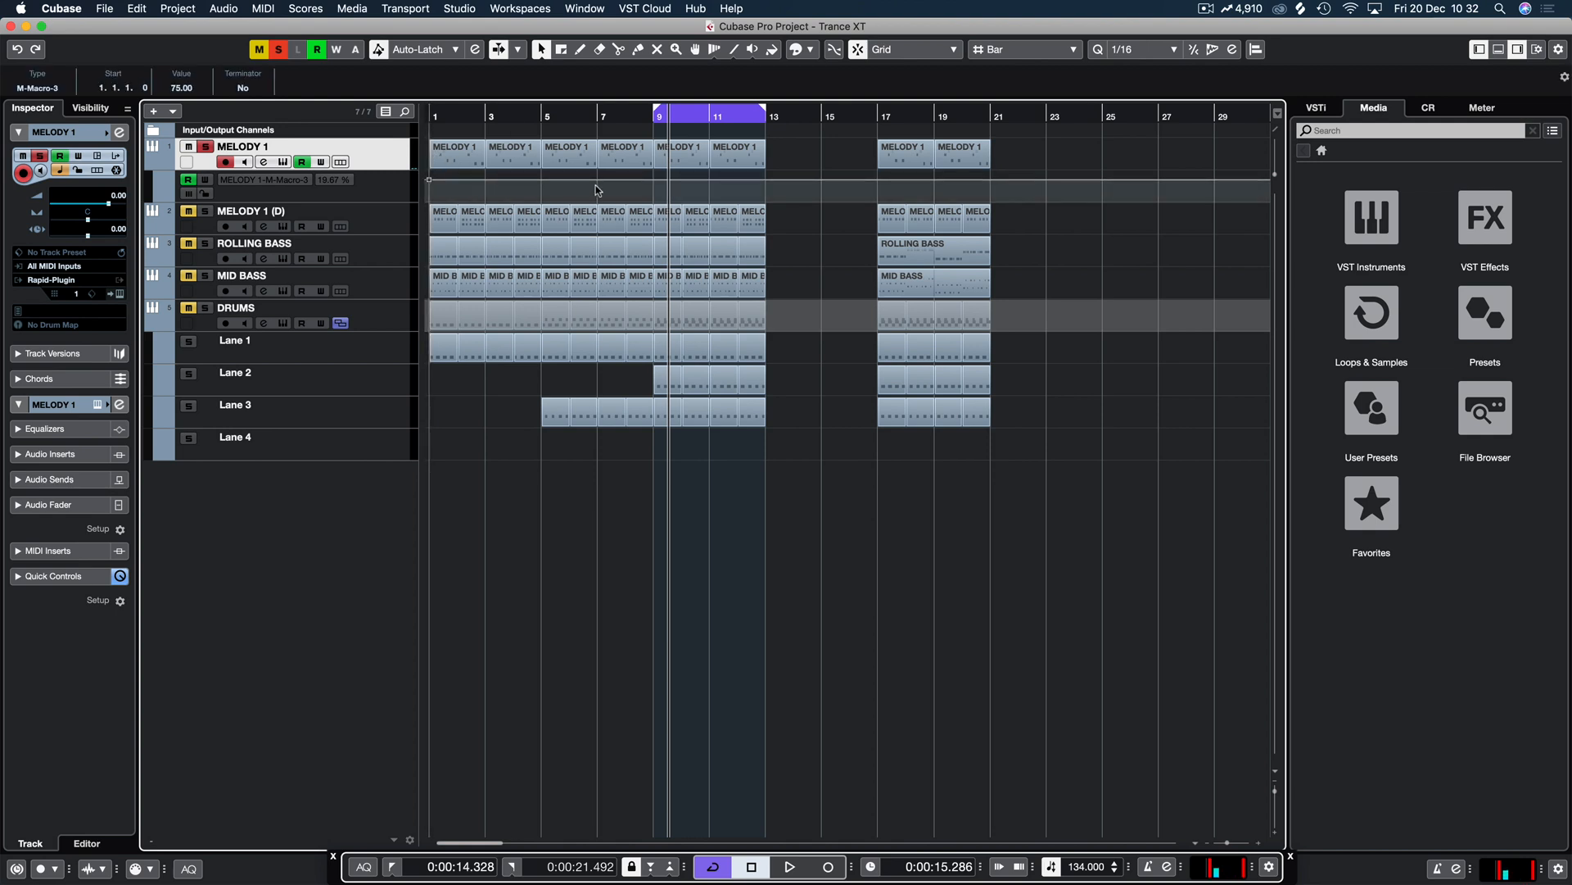
left_click(655, 198)
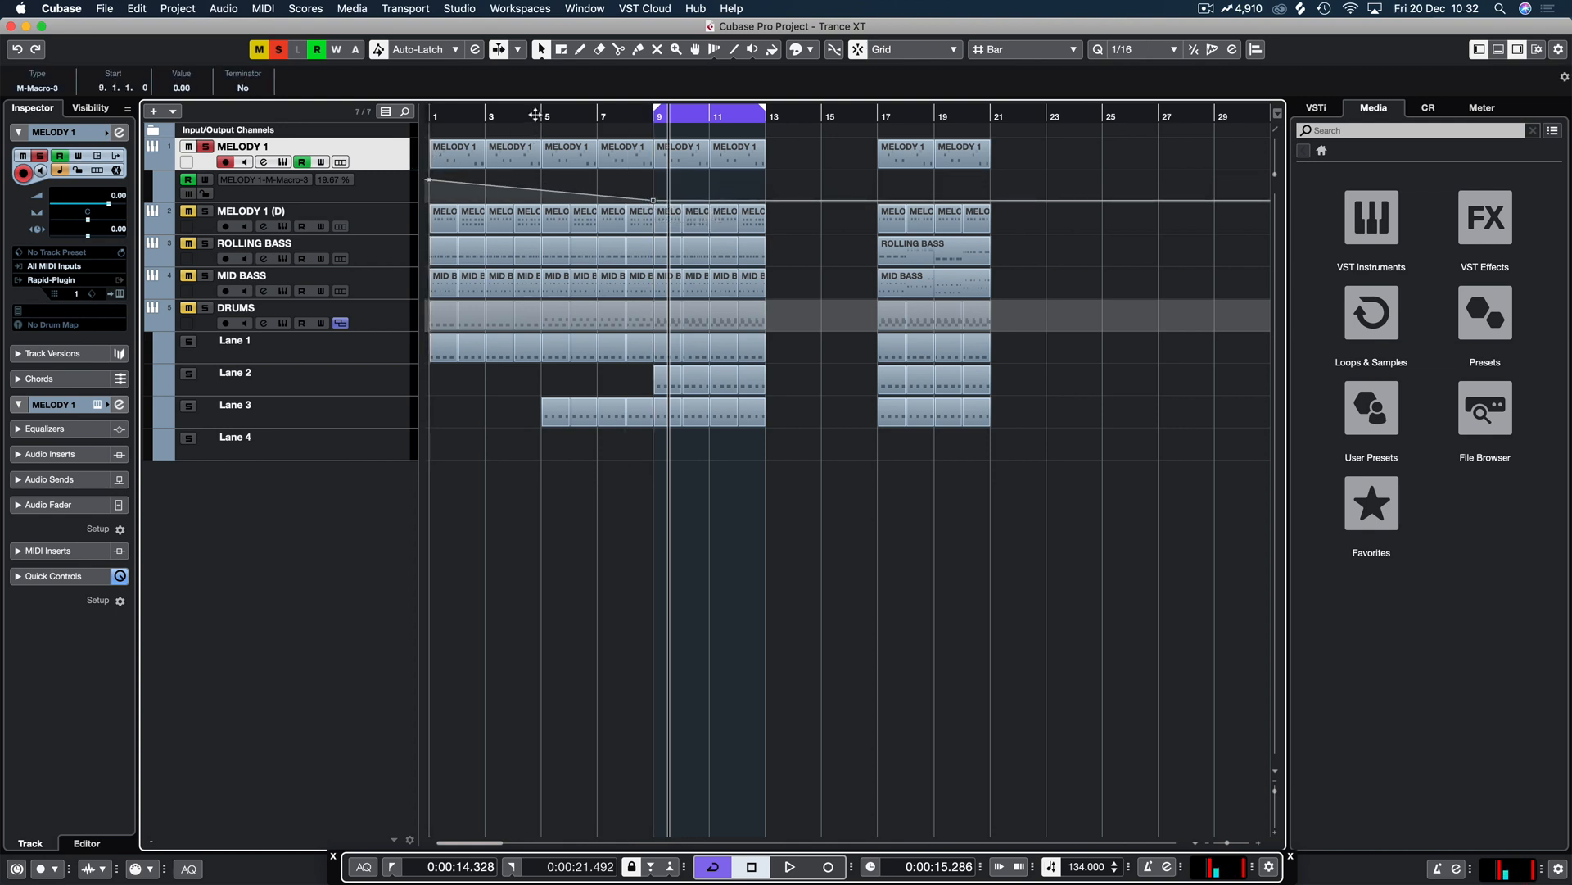
left_click(431, 116)
key("space")
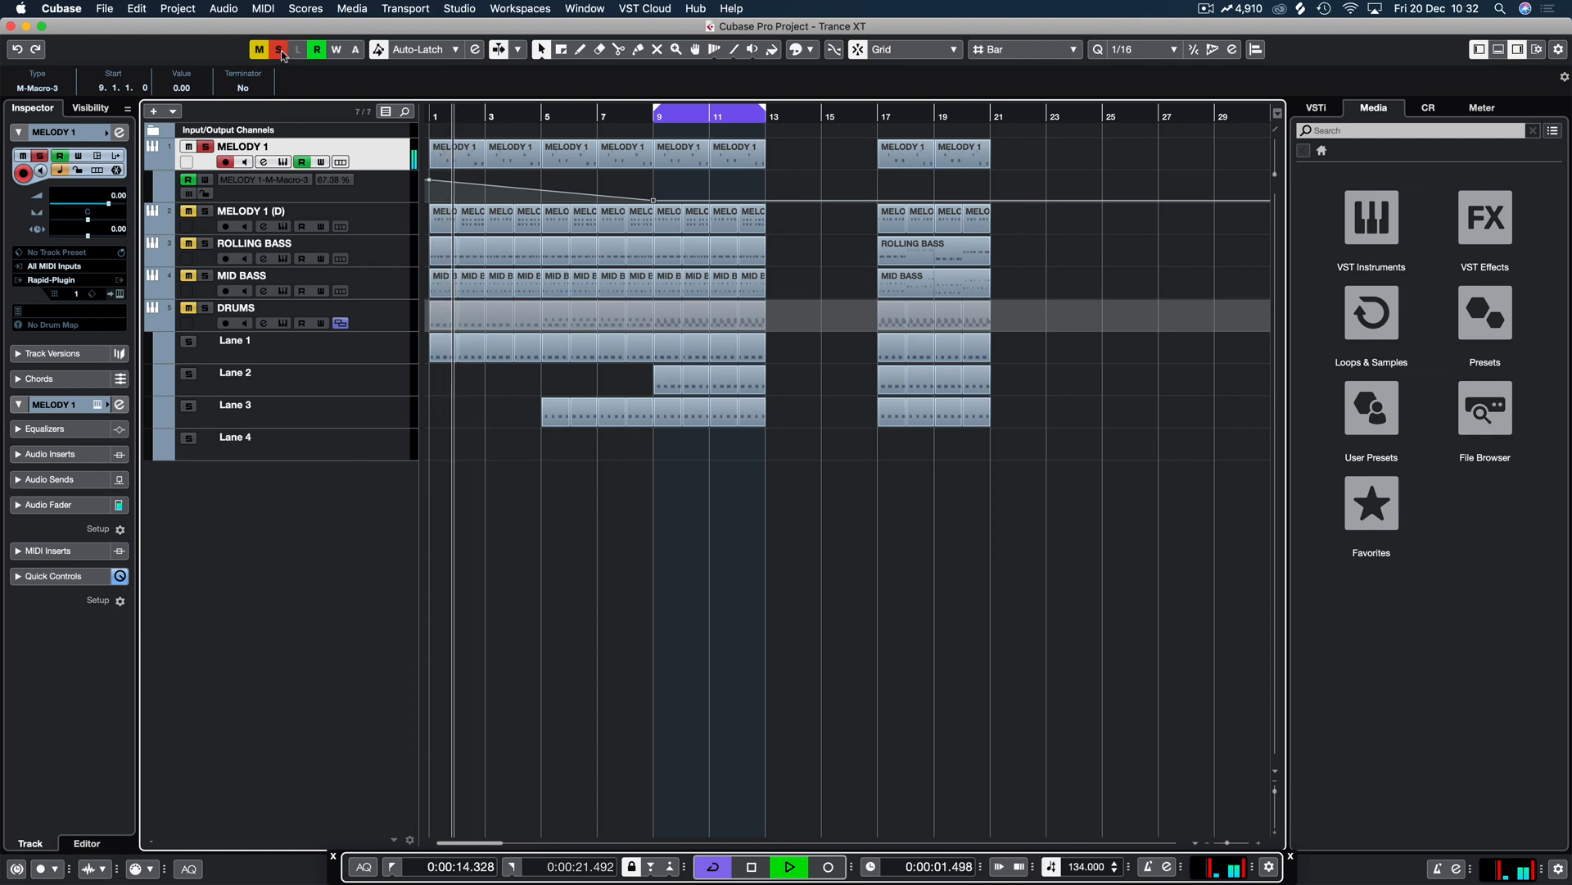
Step: Bend the M-Macro-3 ramp into a curve, add a point at bar 8, and curve the final drop to bar 9
left_click_drag(541, 194, 541, 190)
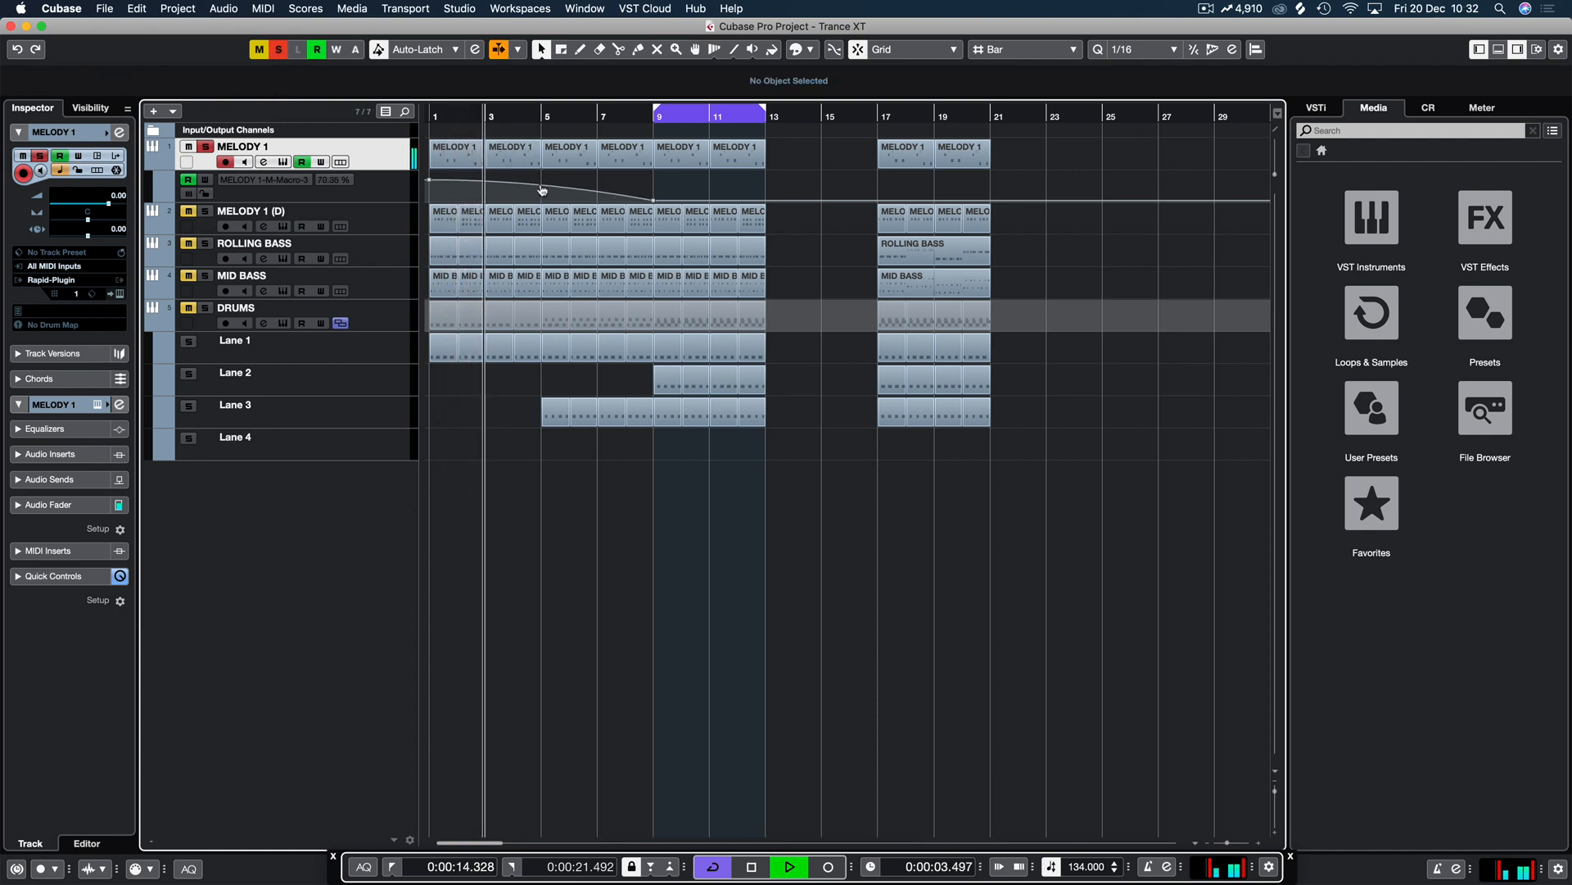
left_click(627, 192)
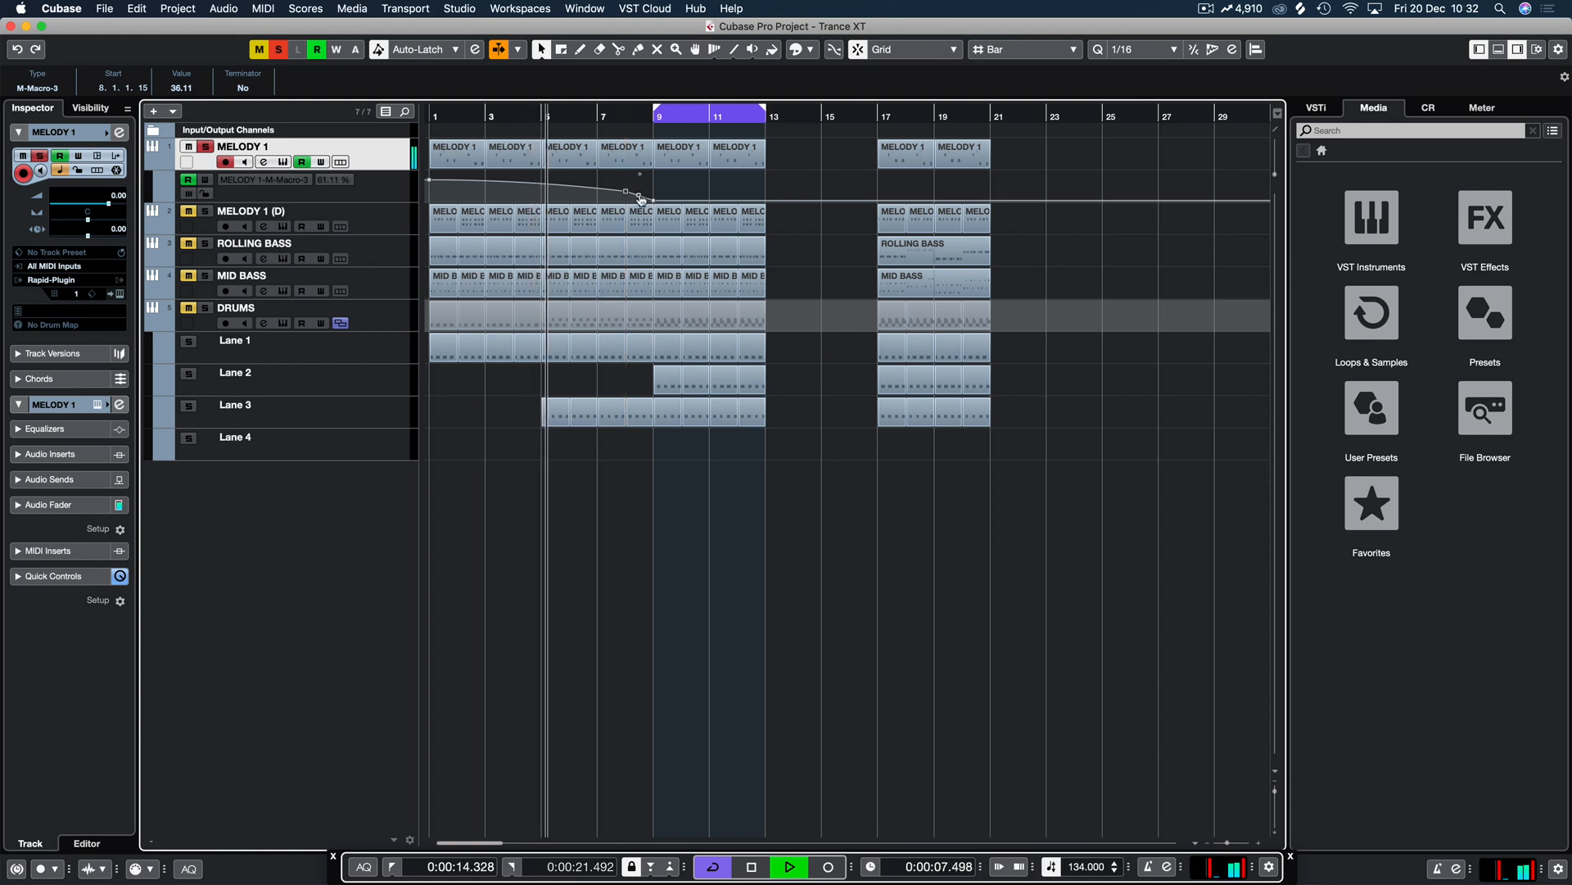
left_click_drag(640, 196, 638, 200)
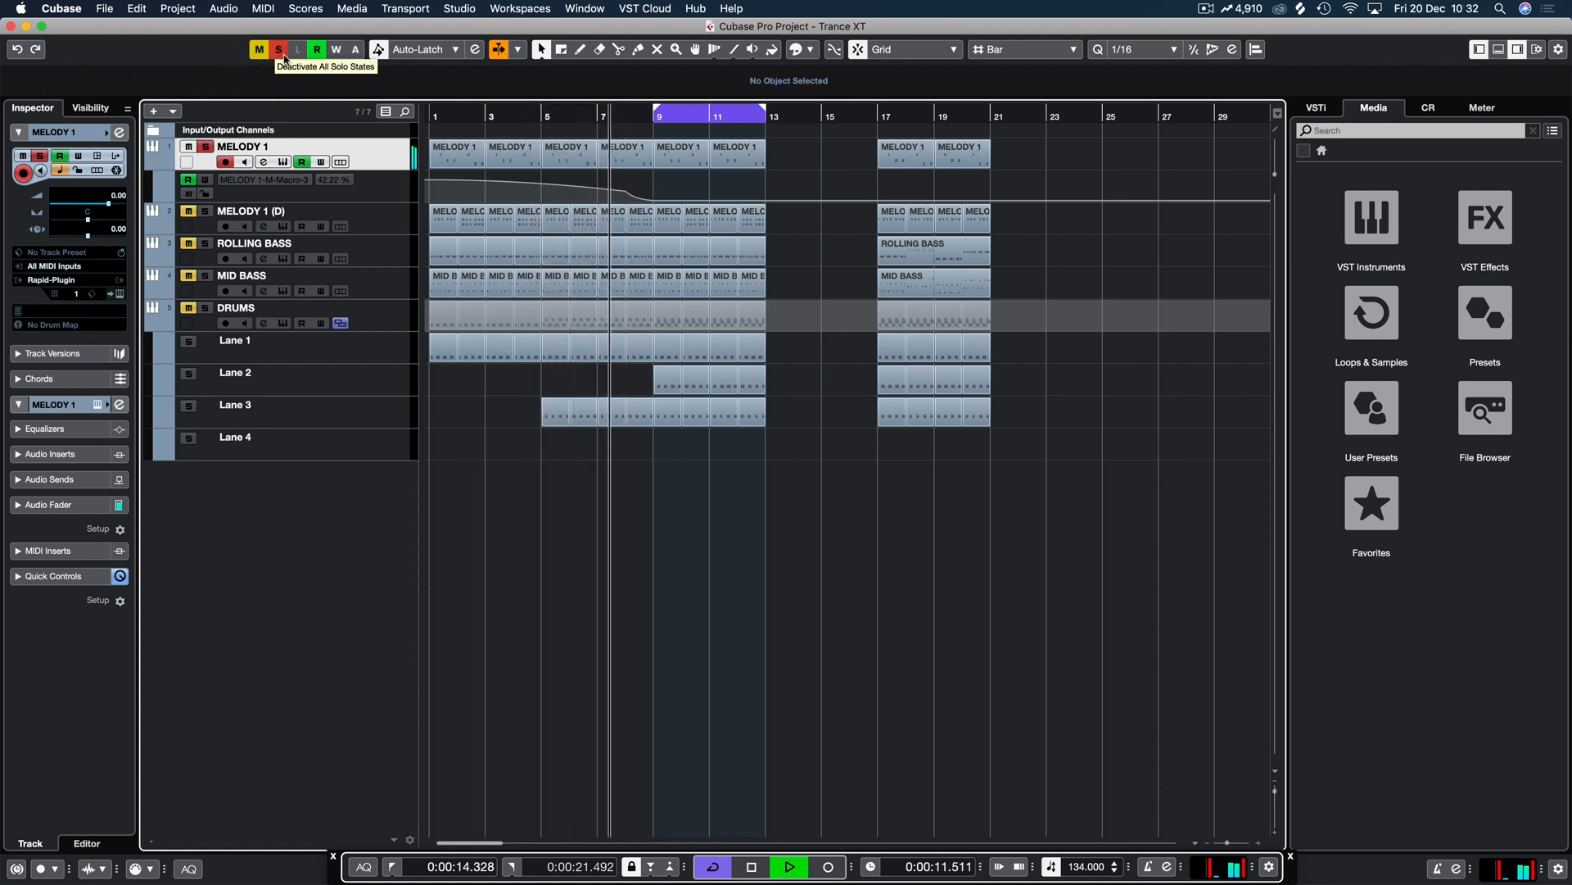
Step: Audition both melody tracks soloed, clear all solos for a full playback, and set the bar 1 M-Macro-3 point to 72.22
left_click(205, 213)
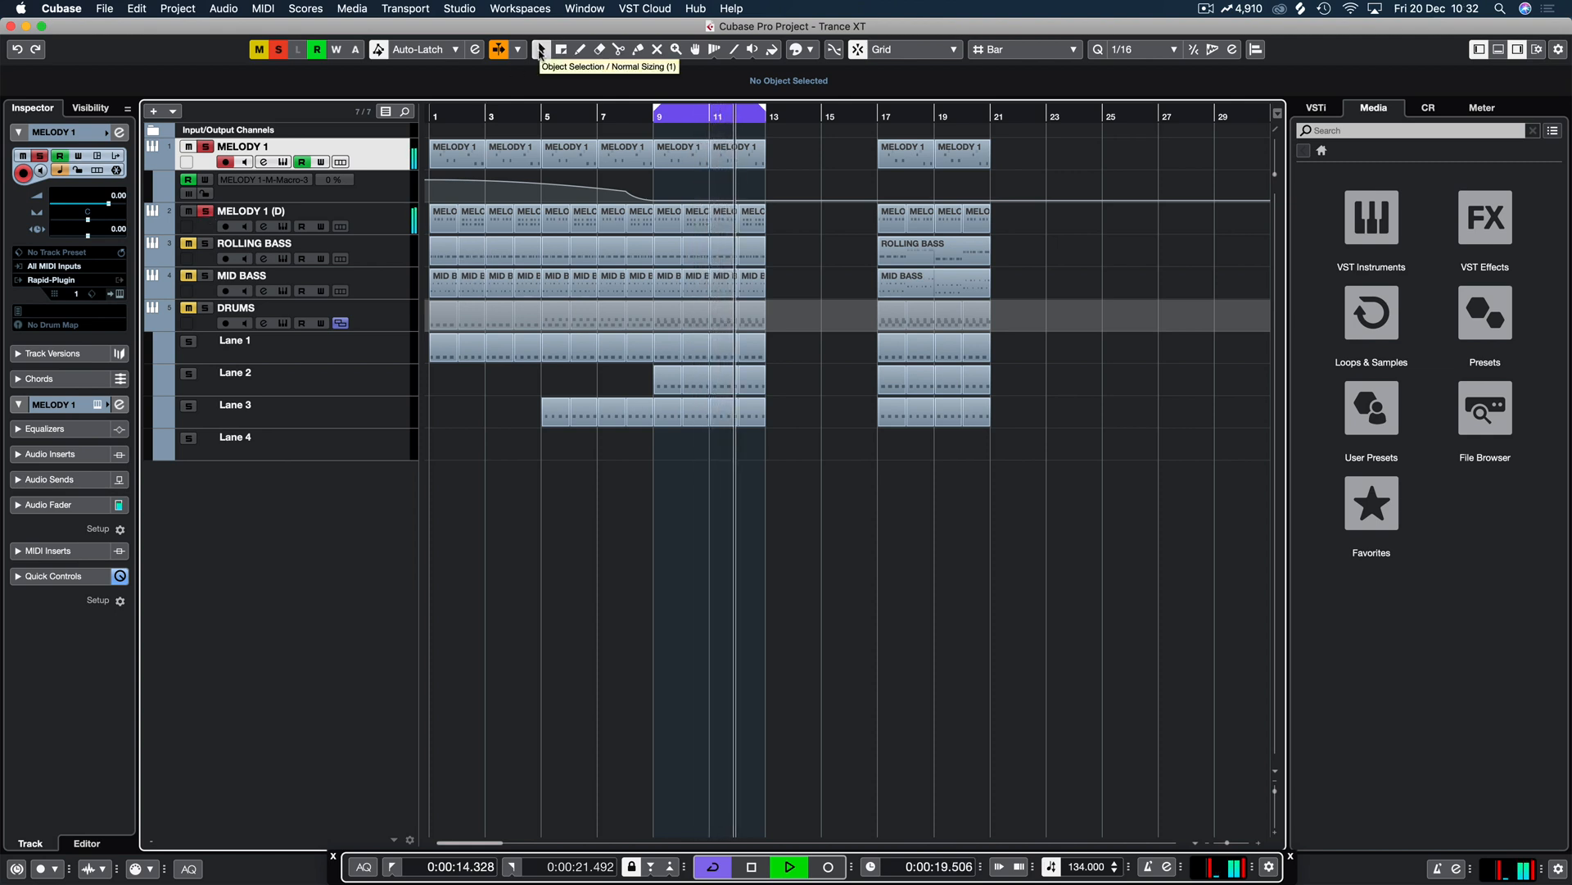
key("space")
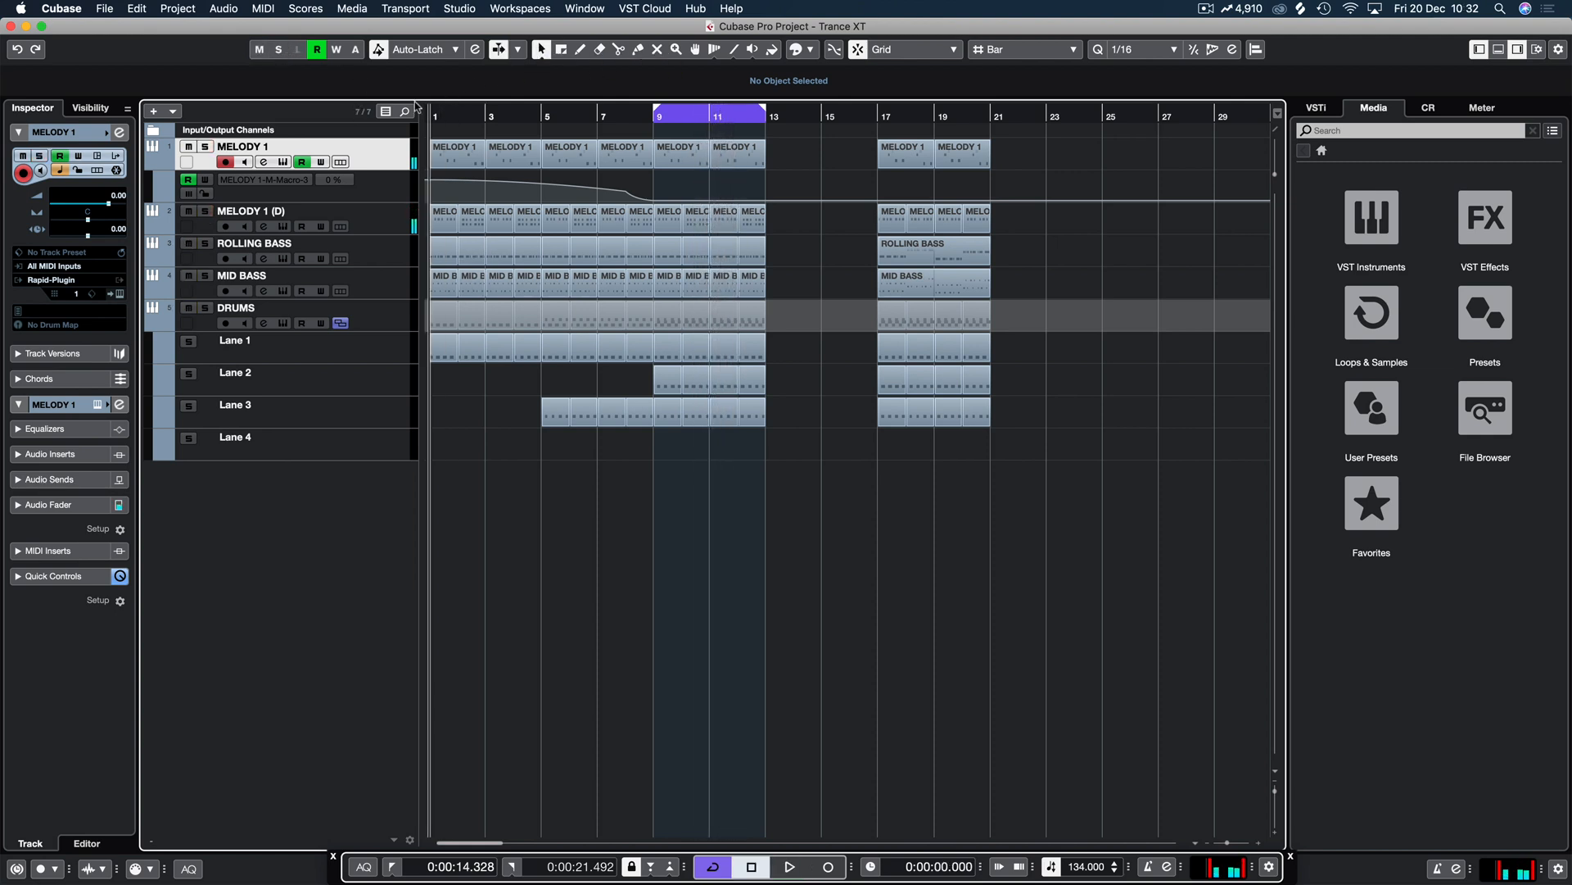
key("space")
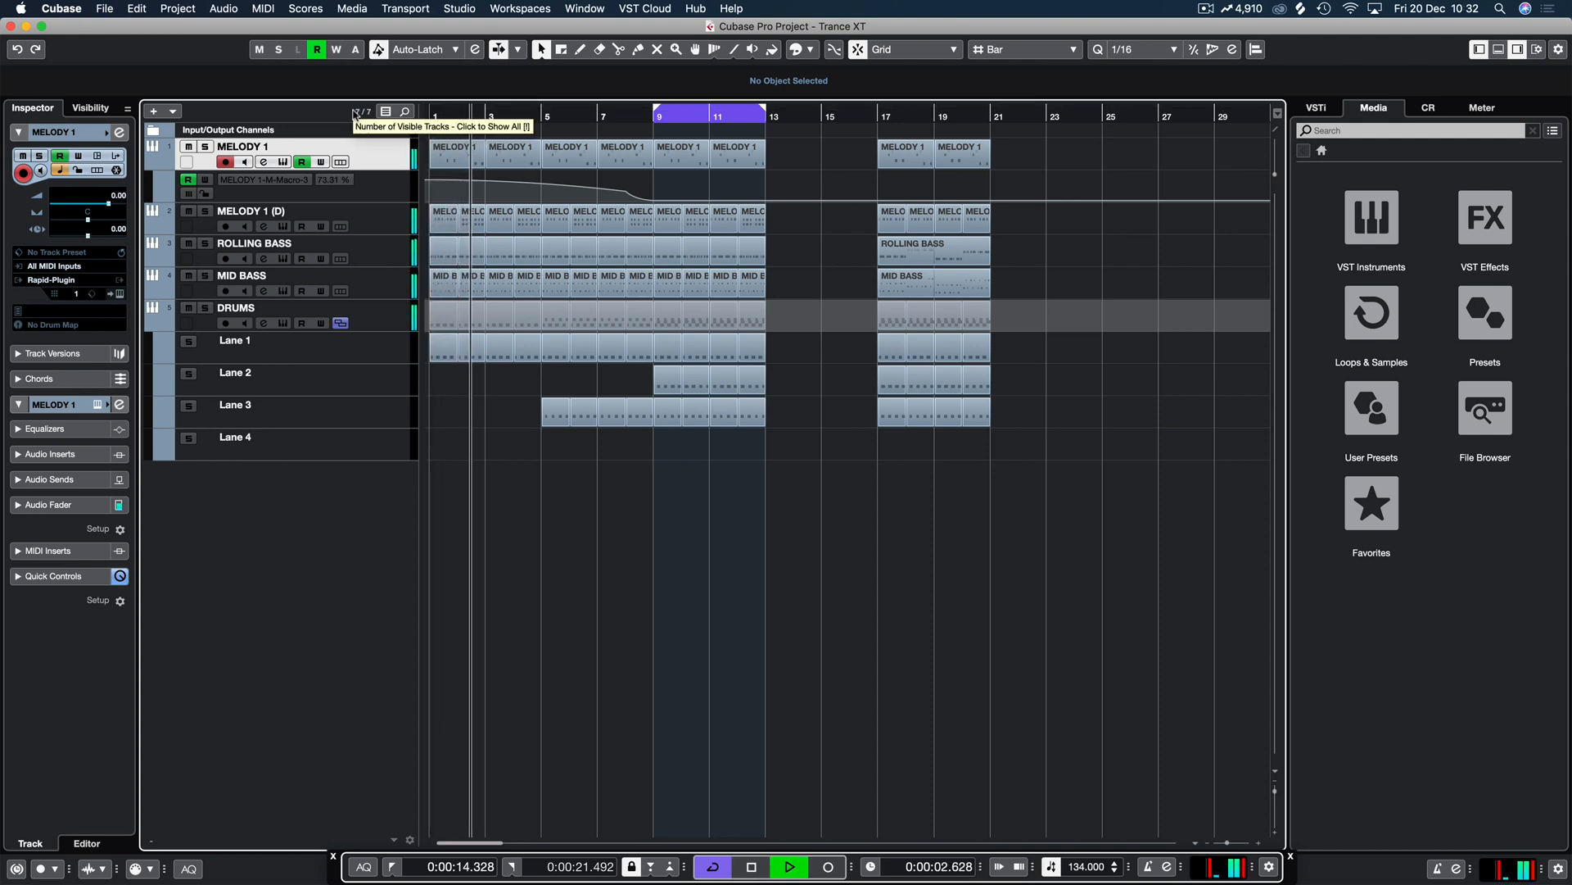
left_click(428, 182)
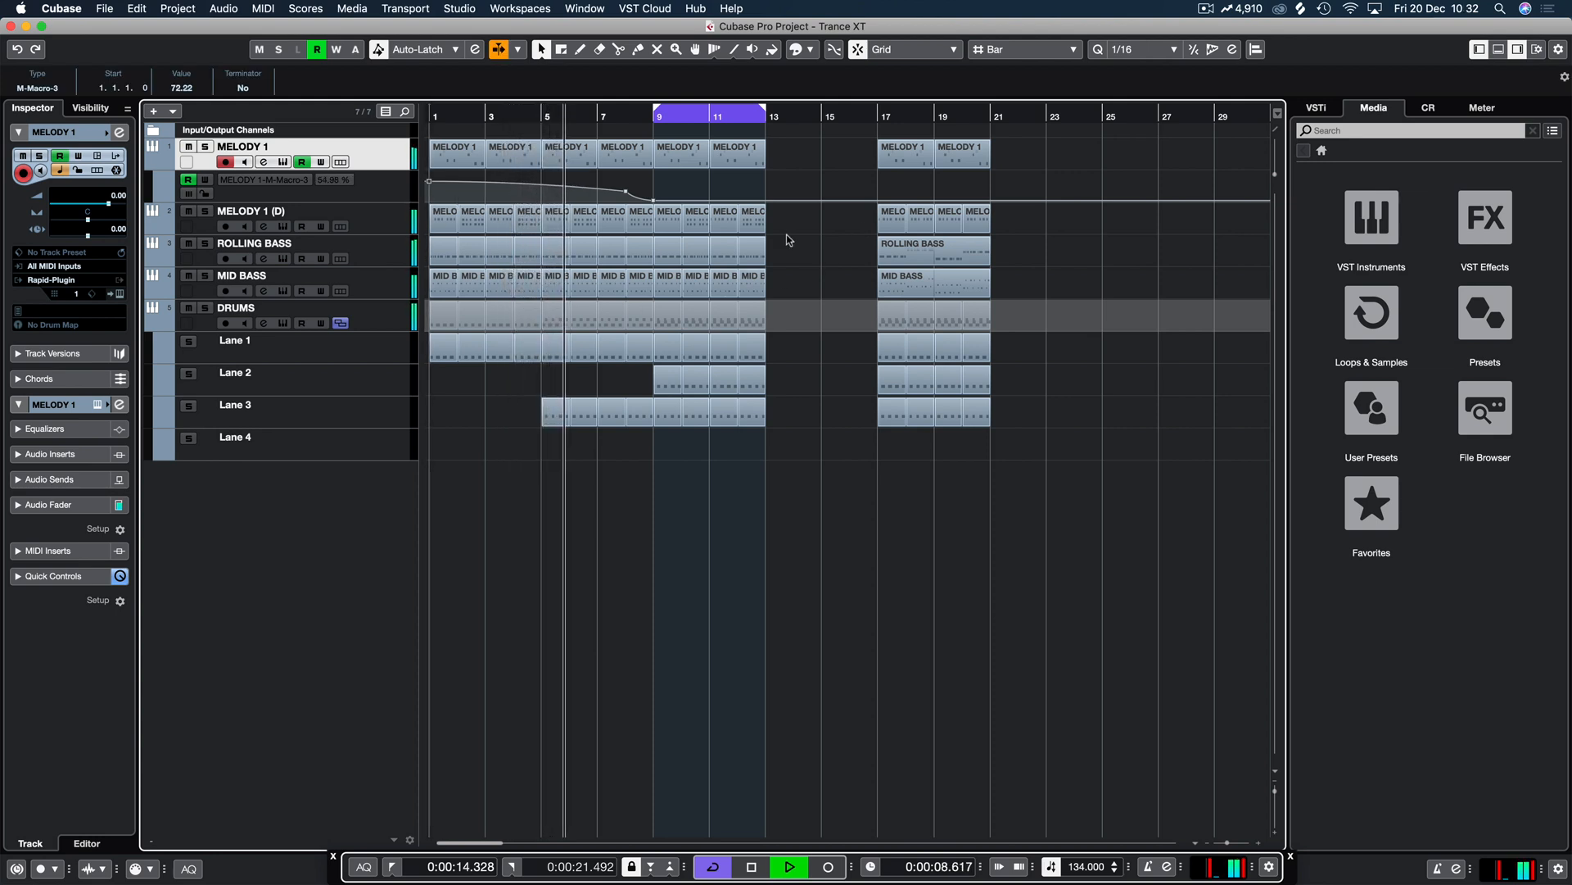
Step: Delete the last three C3 notes from the bar 8 drum event in Lane 1
double_click(639, 346)
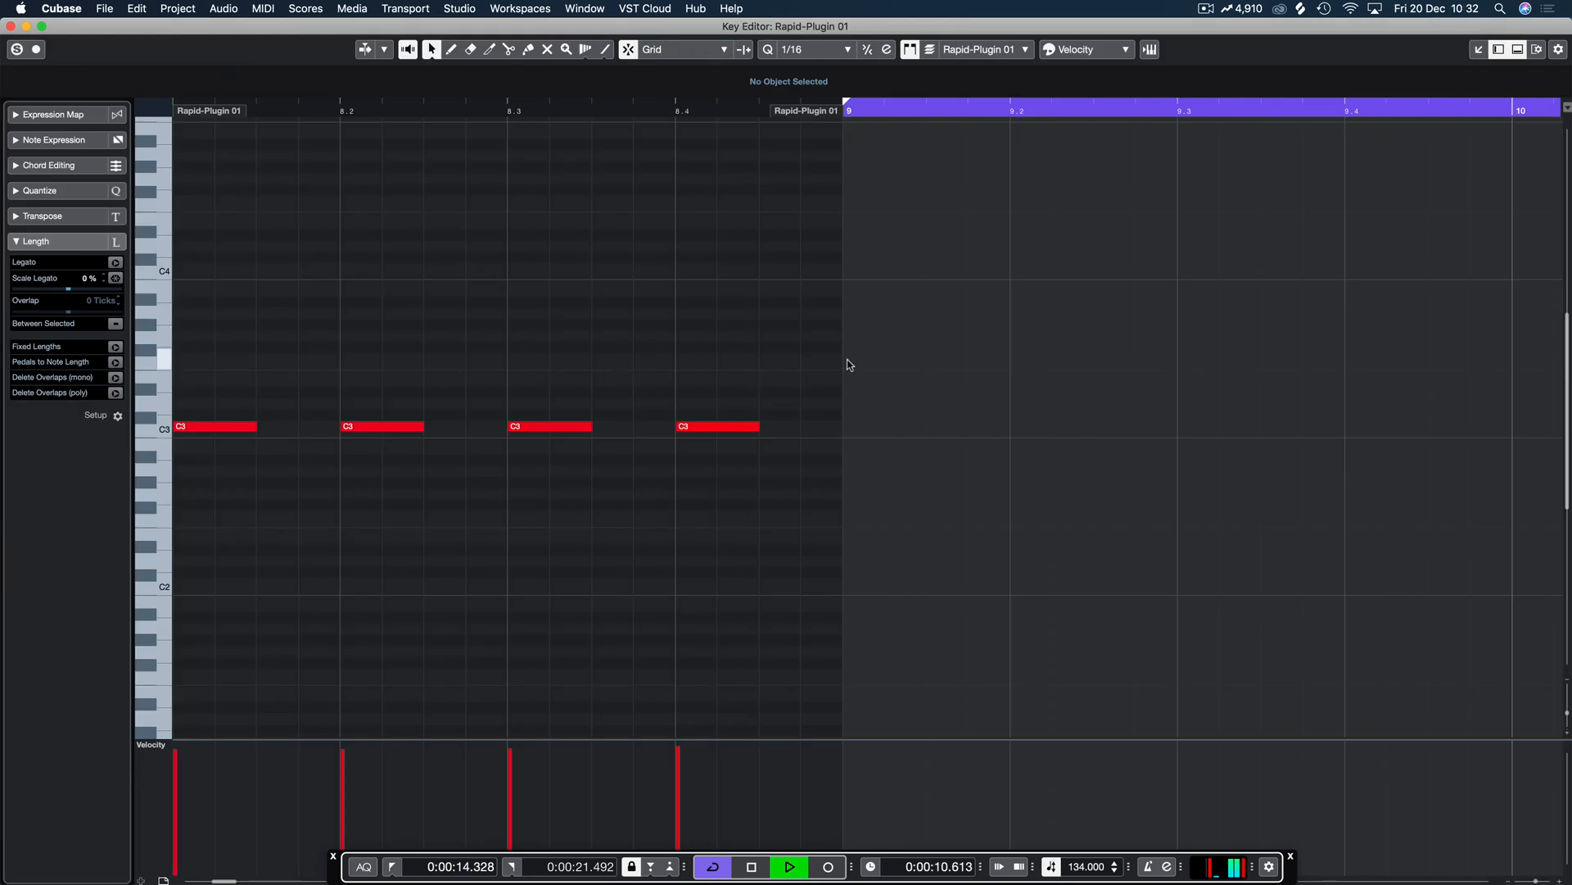
left_click_drag(849, 365, 358, 474)
key("Escape")
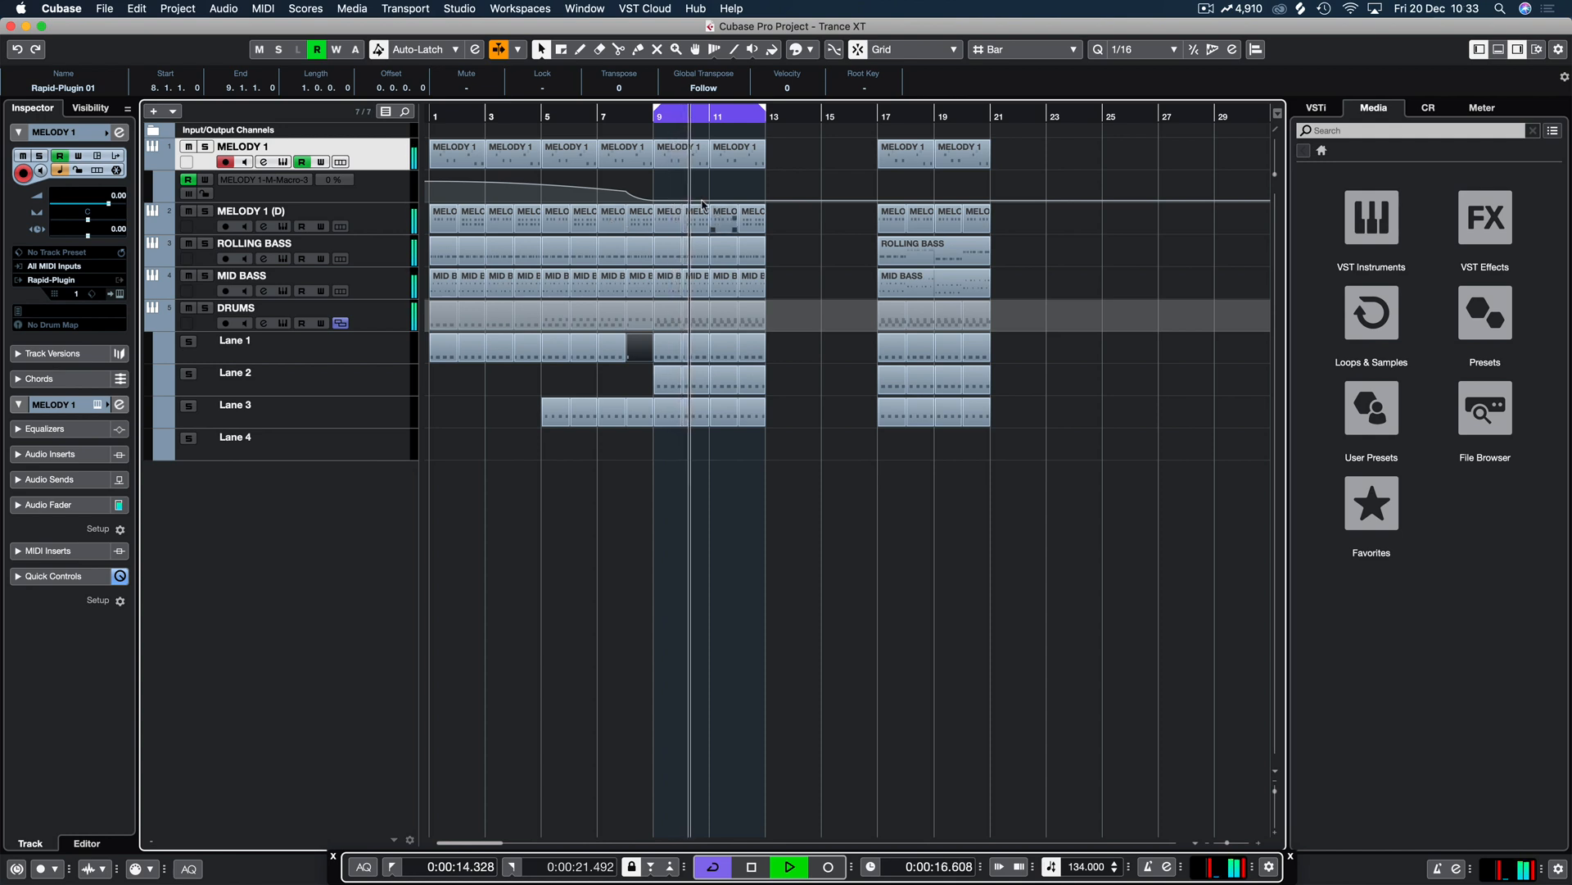
Step: Play MELODY 1 (D) soloed from bar 1 and set its Rapid insert to Lowpass 12dB, keeping the mix order
left_click_drag(628, 114, 438, 110)
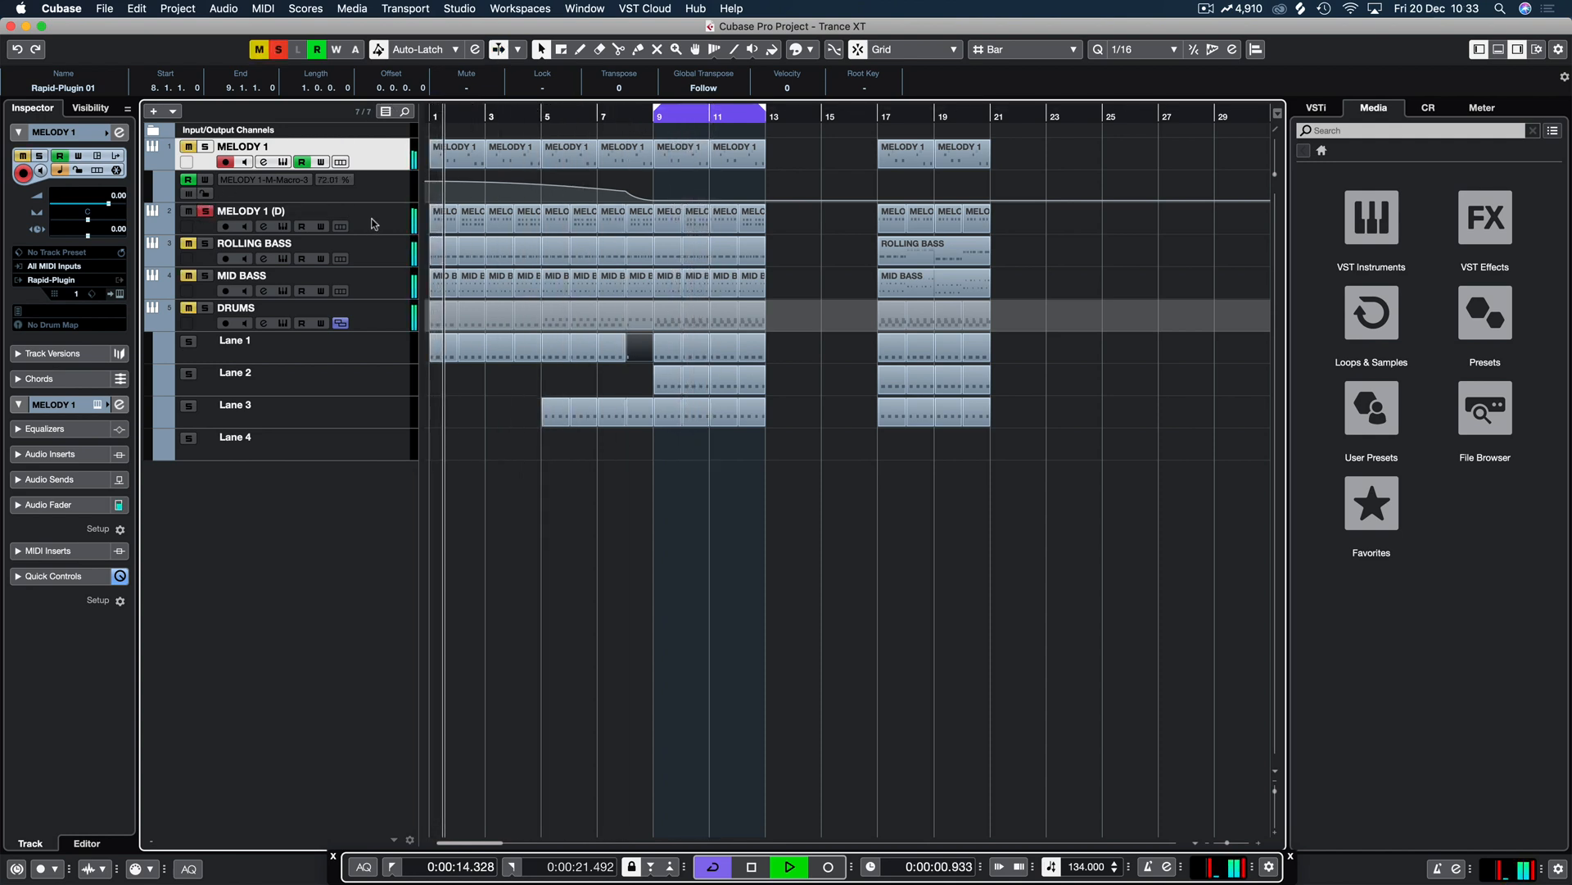
left_click(206, 211)
left_click(97, 405)
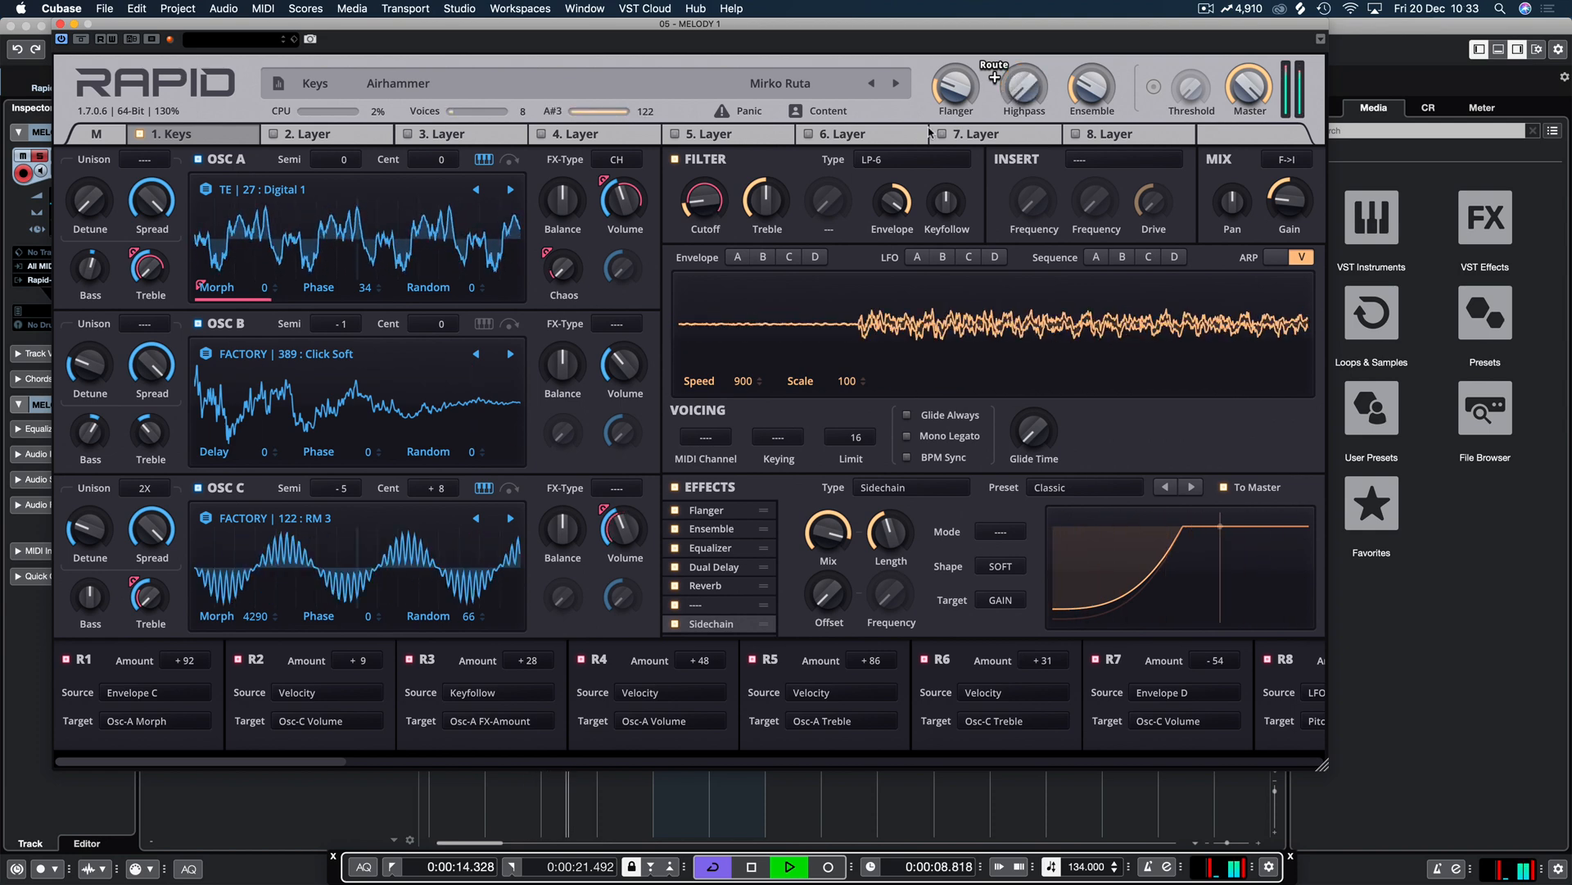
key("space")
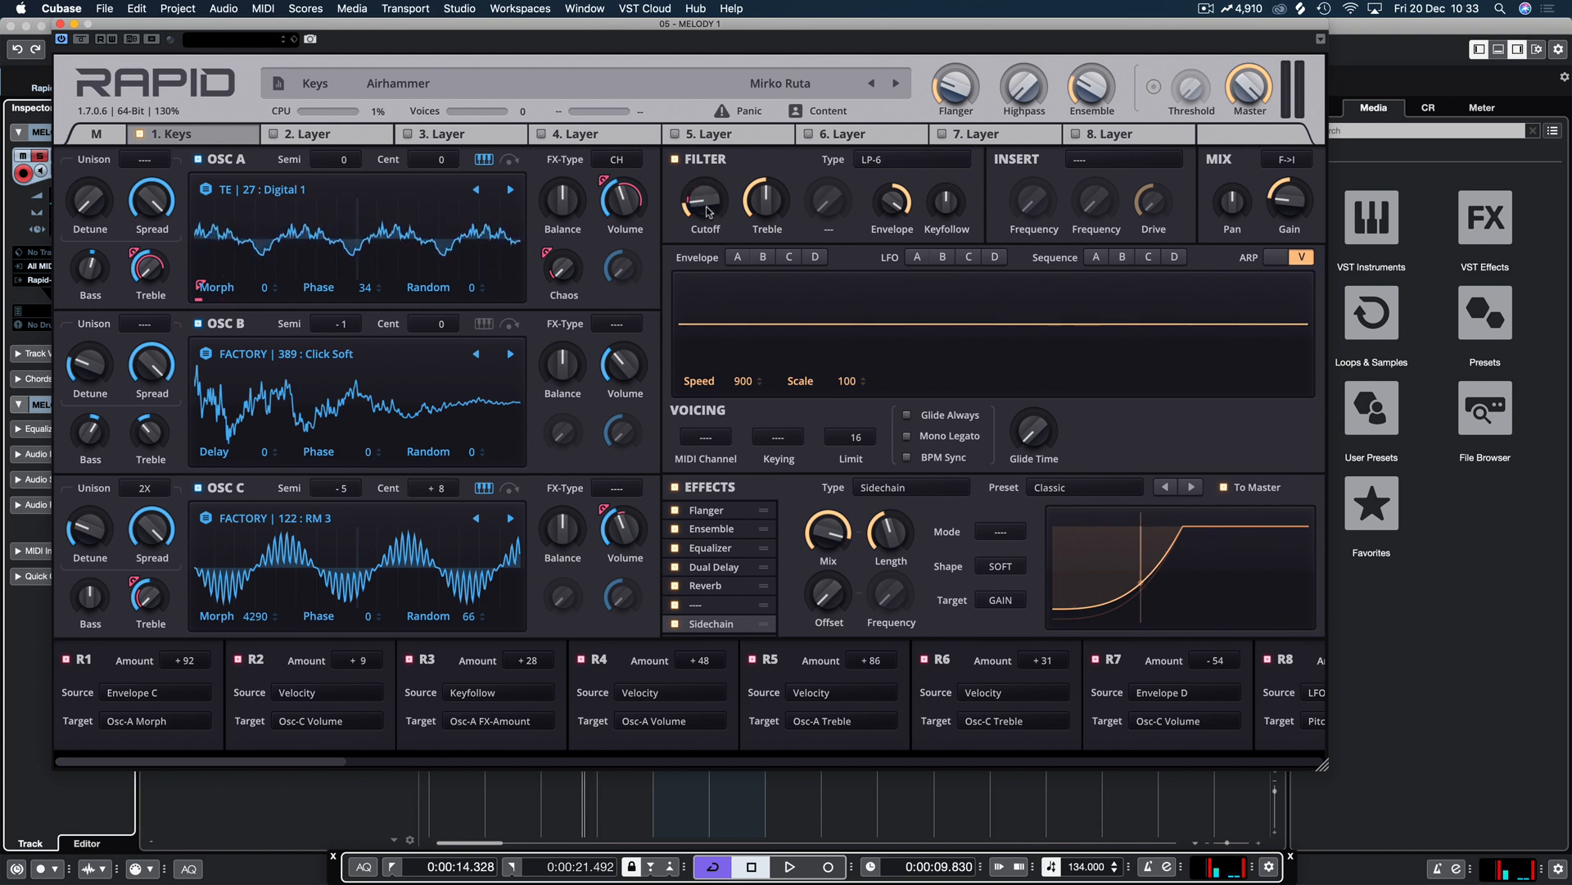
left_click(1104, 158)
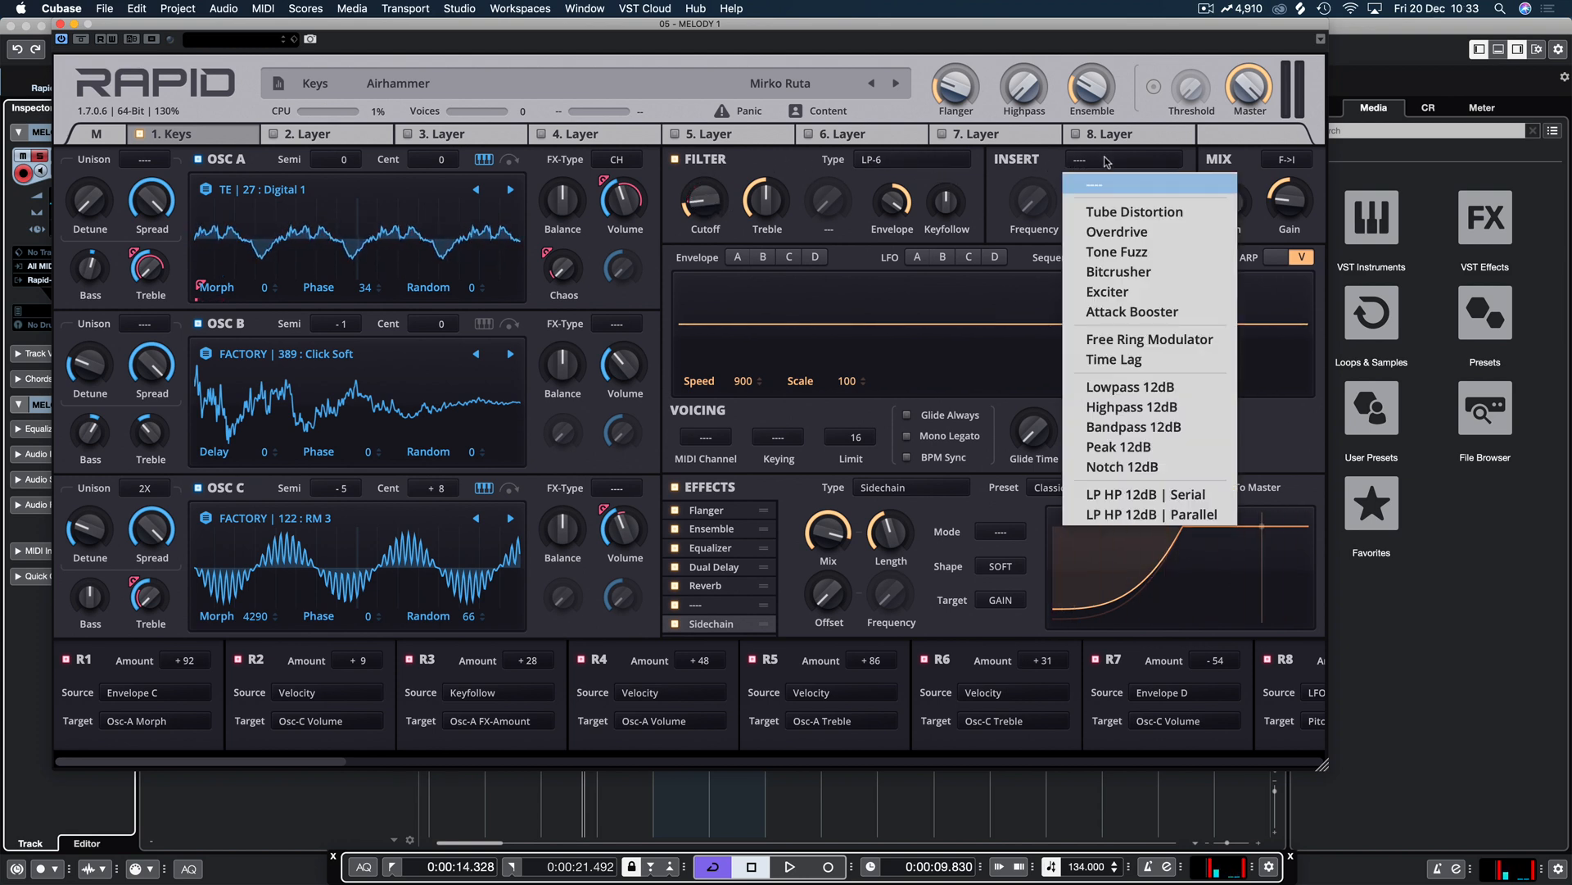
left_click(1131, 390)
left_click(1287, 160)
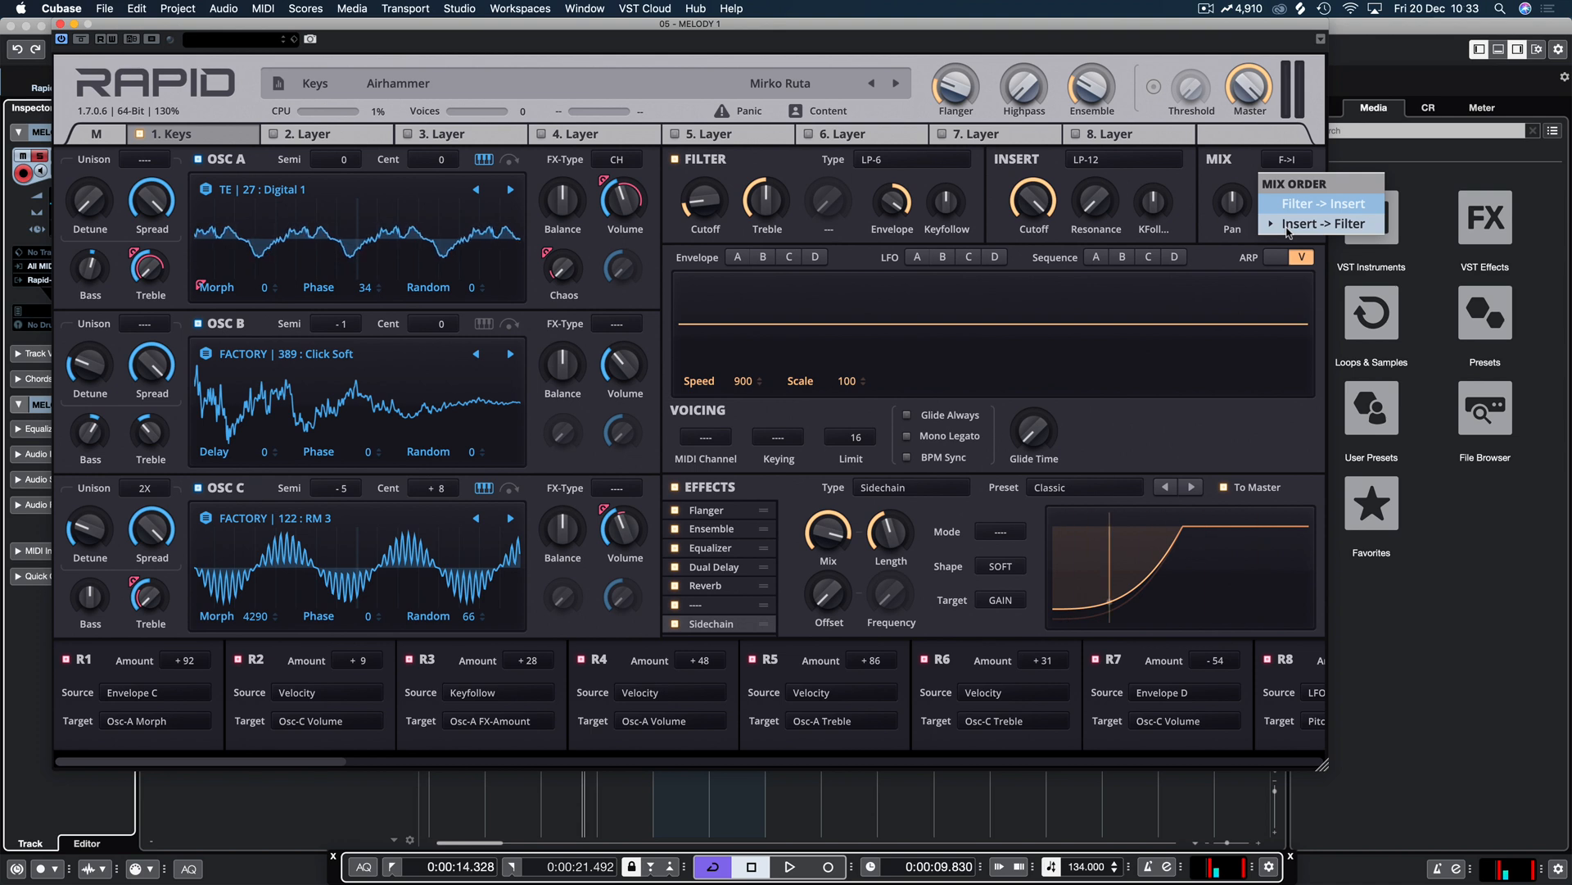
left_click(1206, 183)
Step: Audition a sweep of the insert's Cutoff on MELODY 1 (D) from bar 9, then close the instrument
key("KP_1")
key("space")
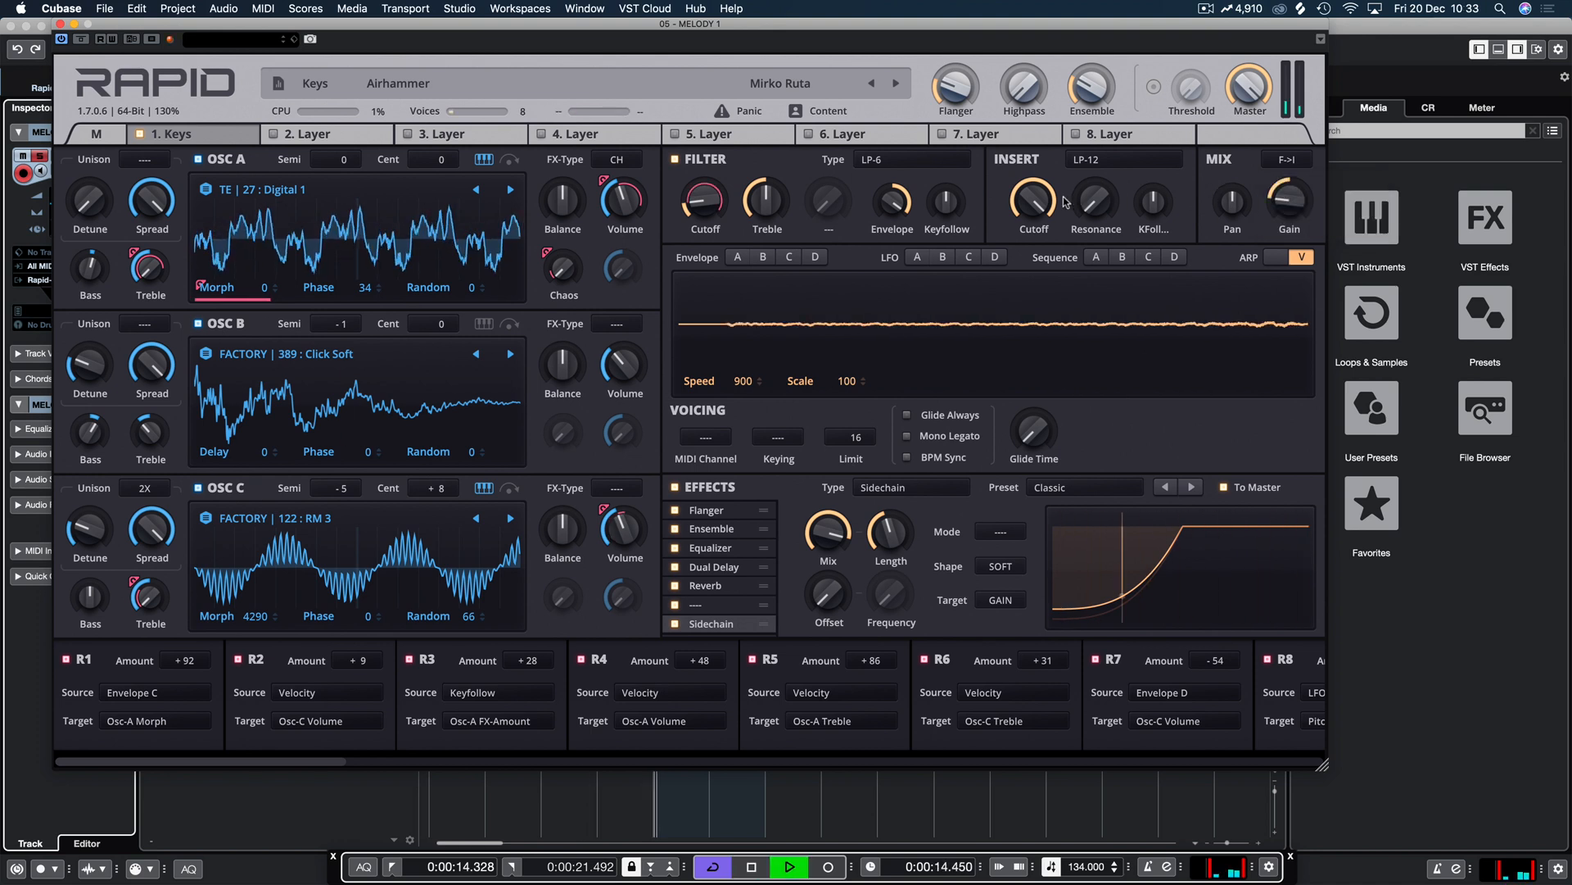
left_click_drag(1034, 200, 1033, 307)
key("space")
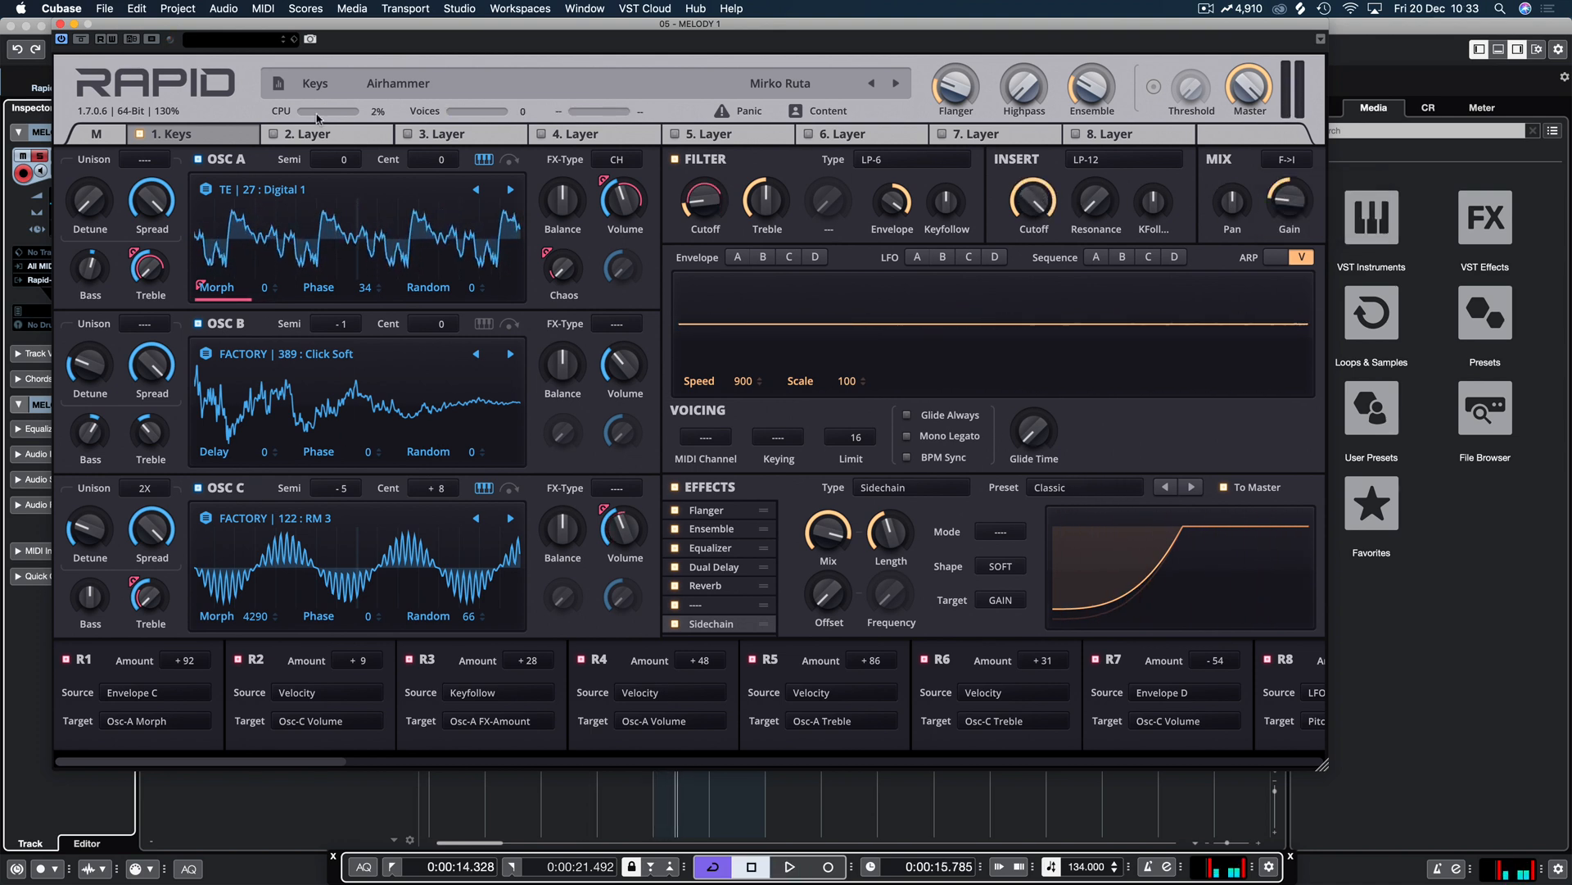
left_click(61, 25)
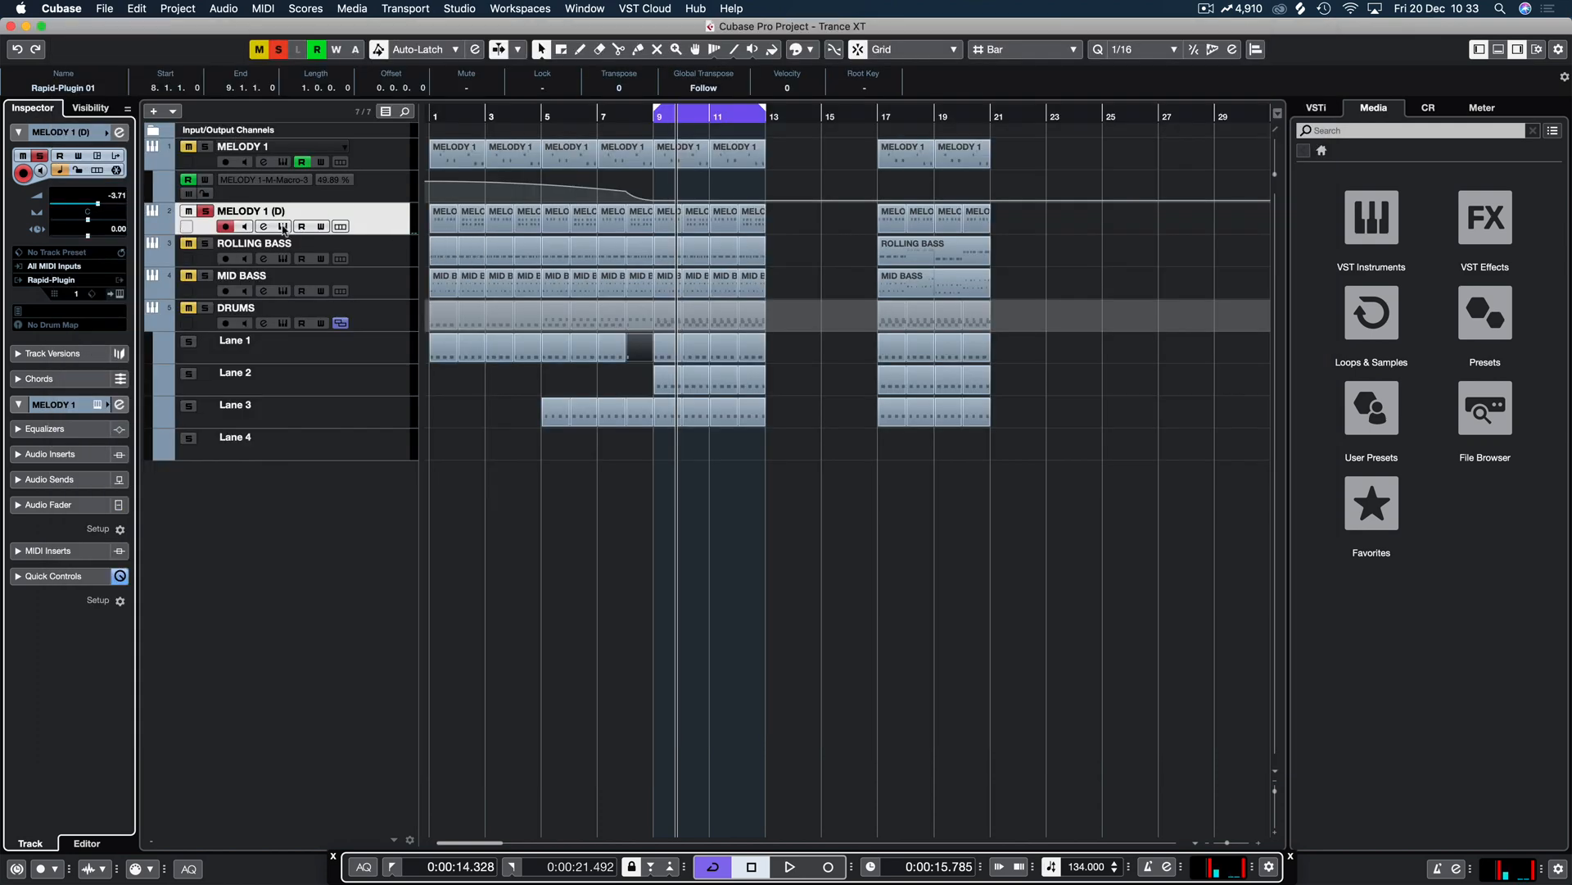
Step: Enable automation writing on MELODY 1 (D) and show its automation track
left_click(318, 227)
left_click(111, 294)
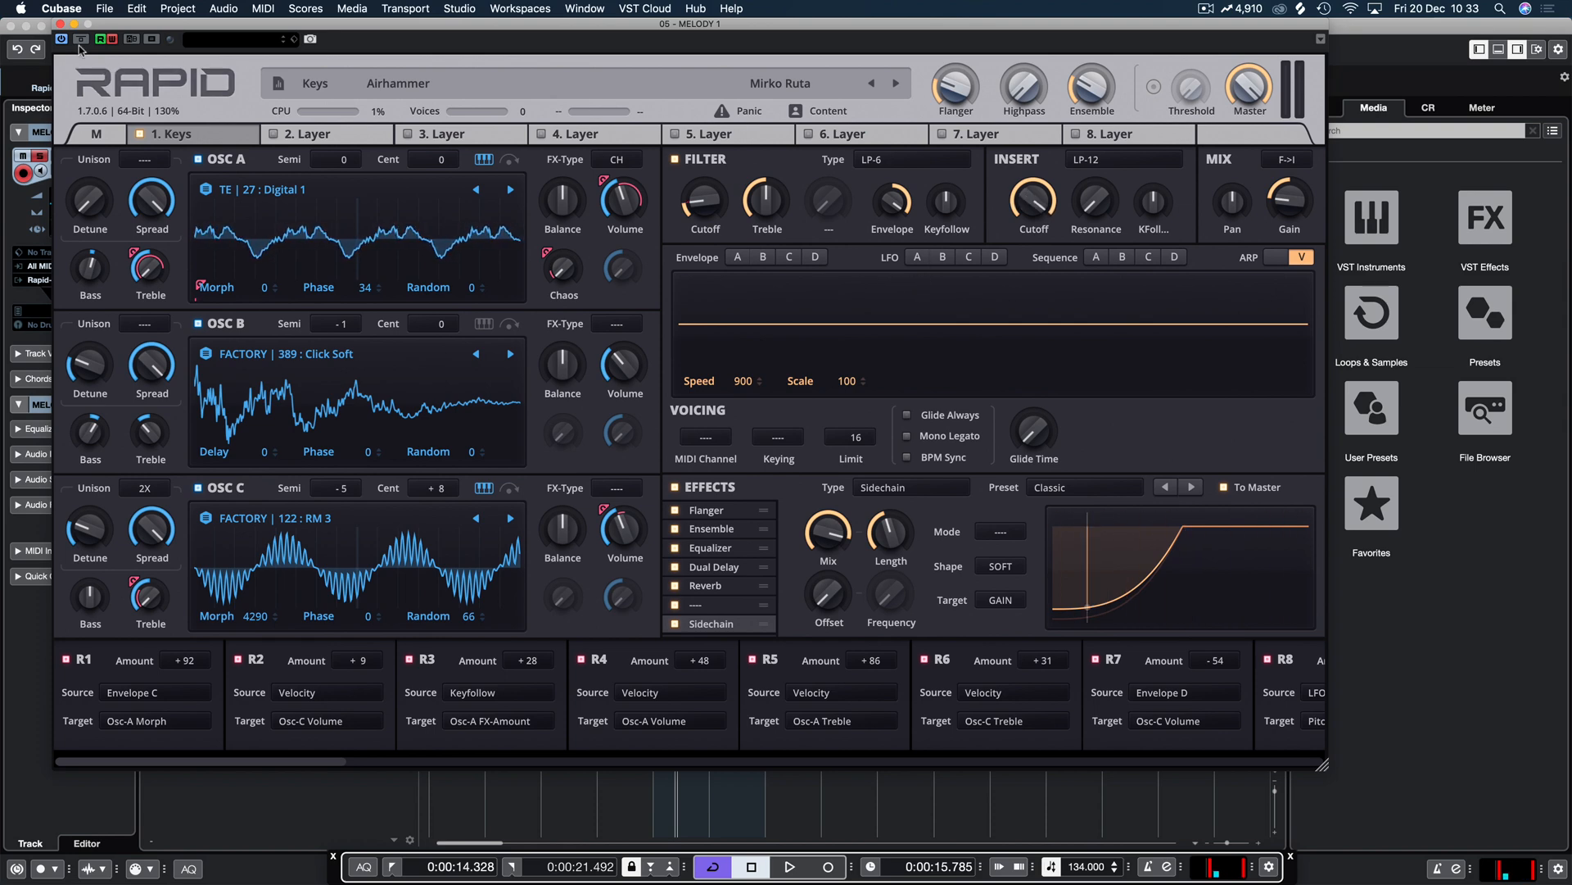
left_click(60, 26)
left_click(151, 228)
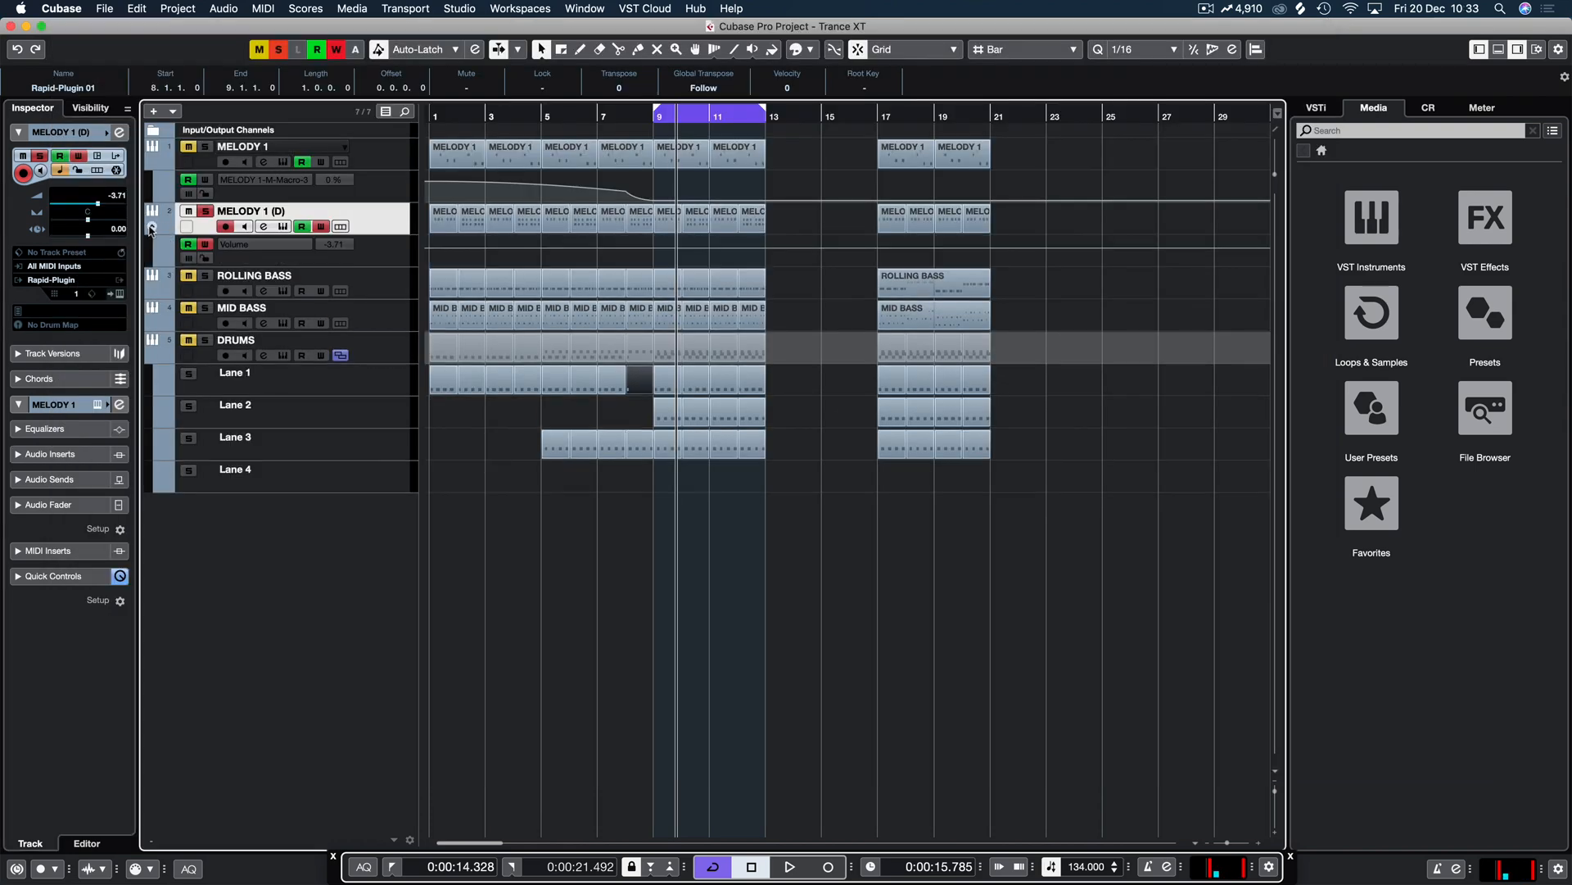
left_click(297, 250)
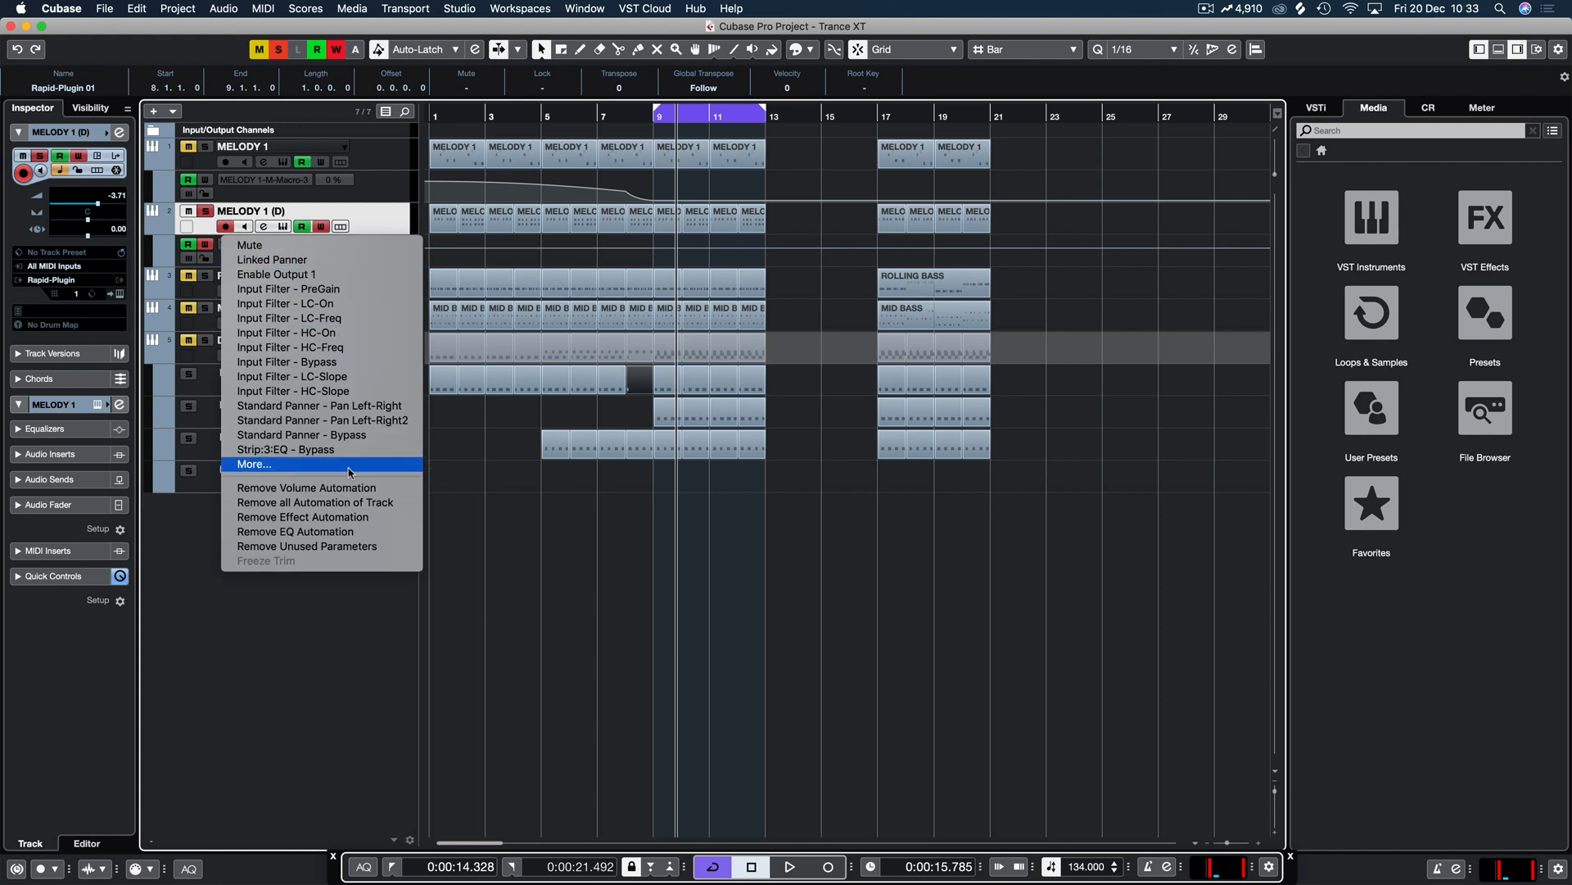
left_click(591, 504)
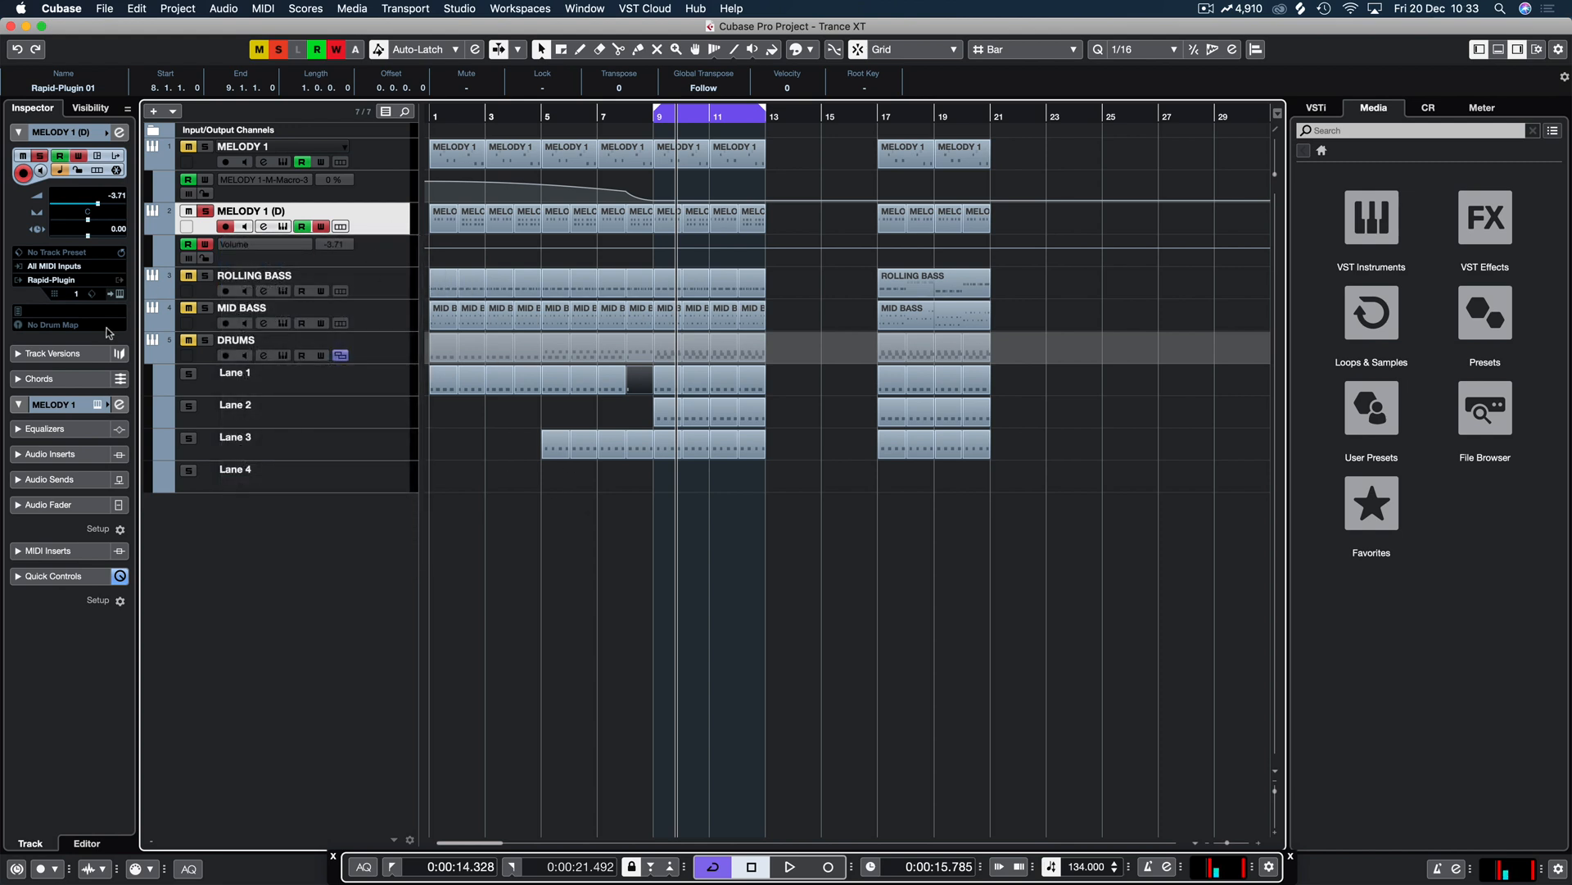
Step: Record a move of Rapid's insert Cutoff during playback to create its automation on MELODY 1 (D)
left_click(117, 294)
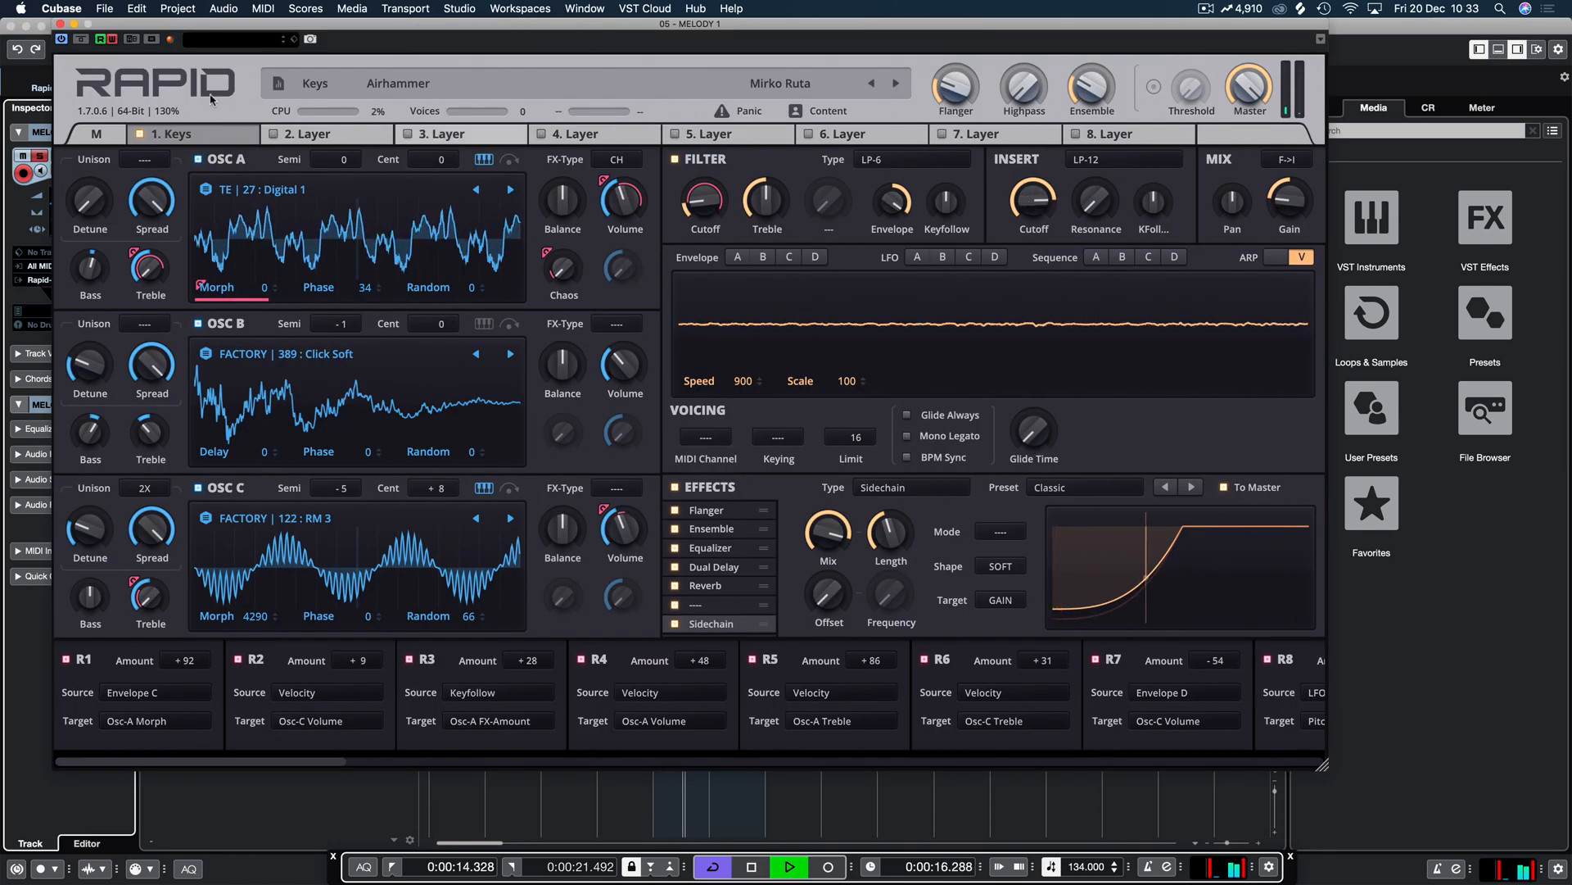
key("space")
left_click(60, 24)
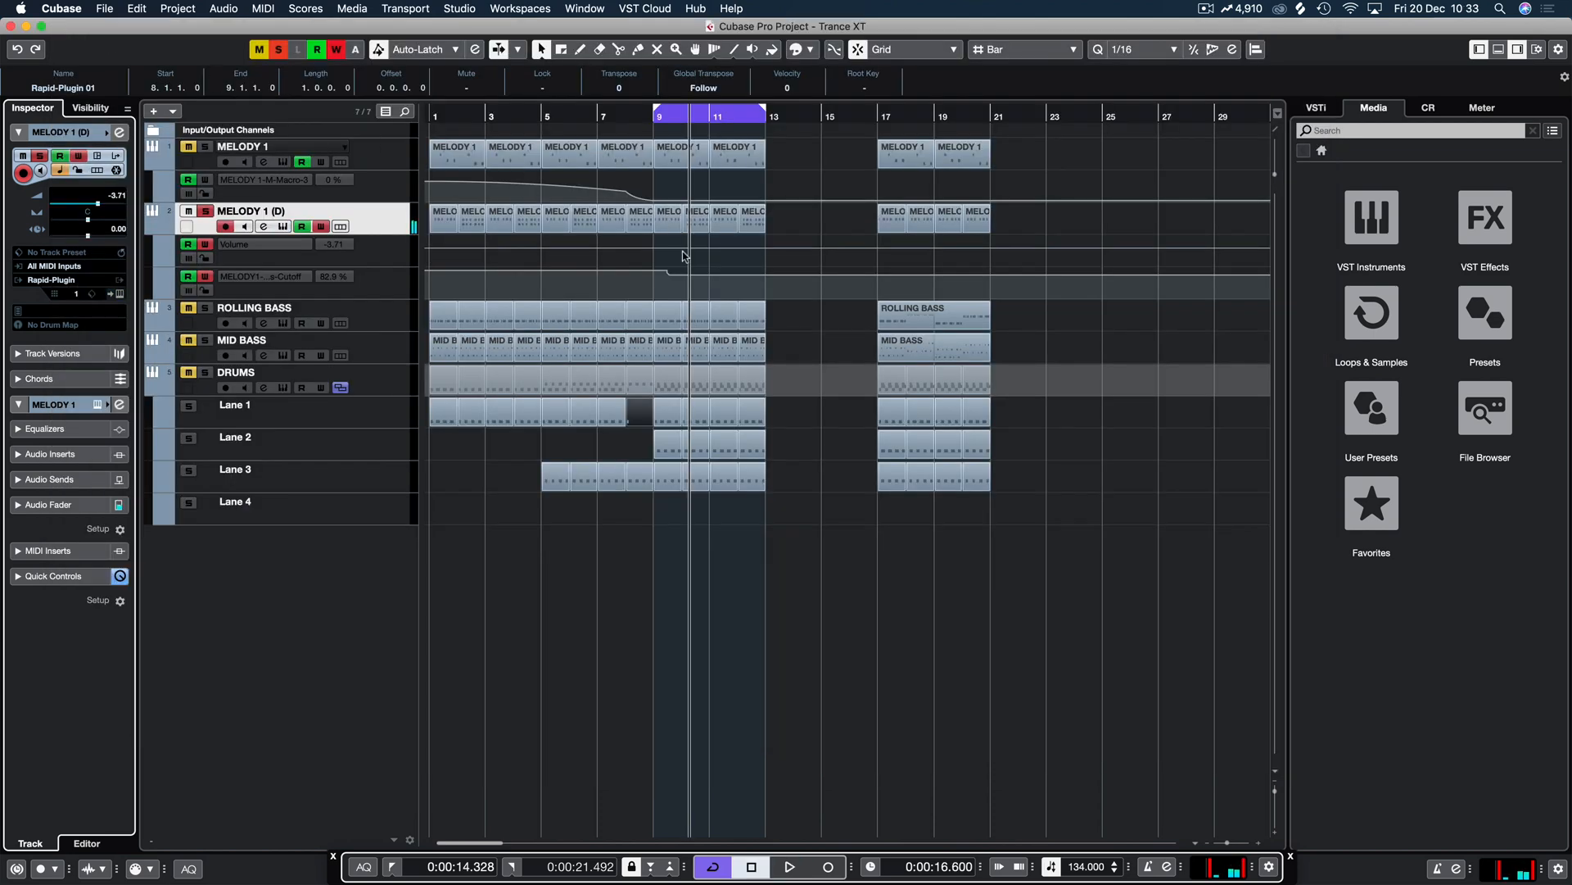
Step: Shape the insert Cutoff automation on MELODY 1 (D) into a ramp from 47.22 at bar 1 to 100 at bar 9
mouse_move(653, 282)
left_mouse_down()
mouse_move(685, 265)
mouse_move(655, 263)
left_mouse_up()
key("space")
key("space")
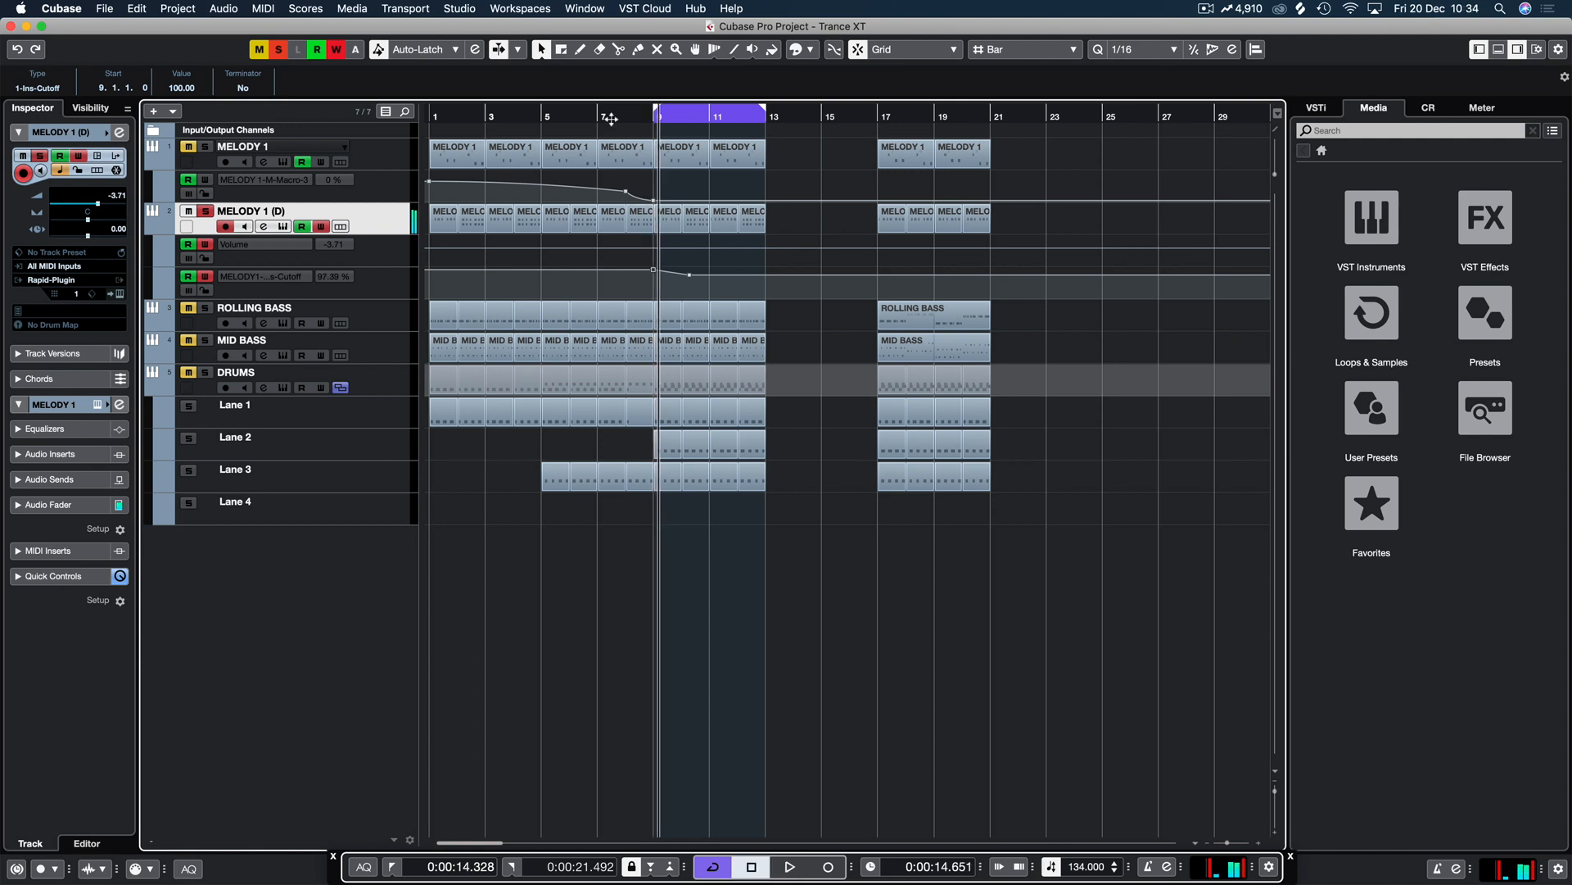
left_click_drag(602, 118, 430, 118)
key("space")
left_click_drag(428, 273, 426, 281)
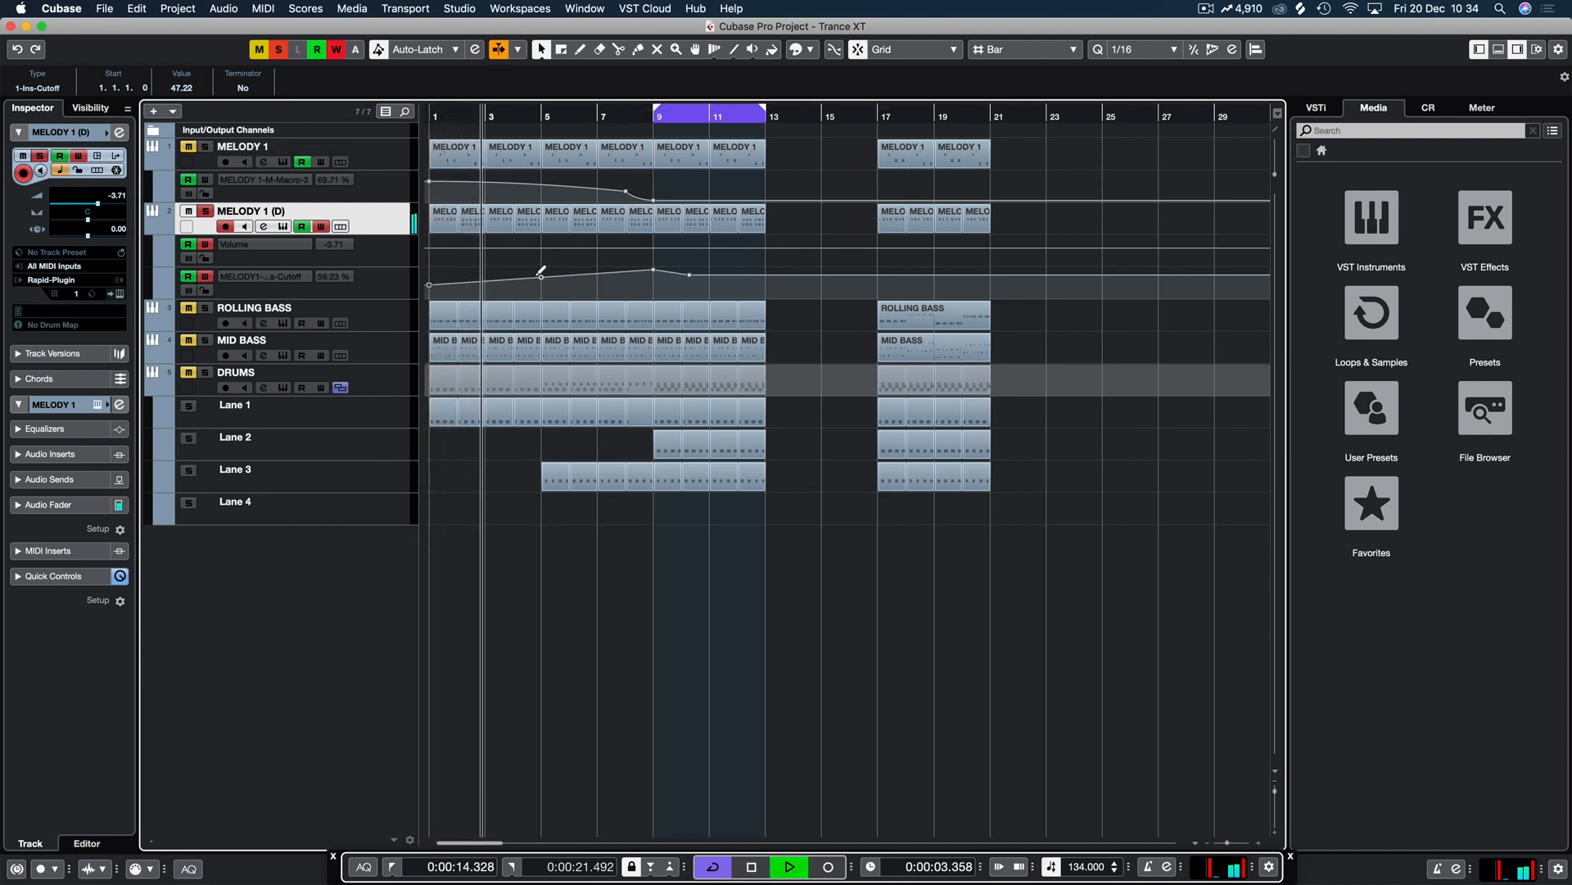
left_click_drag(540, 282, 541, 281)
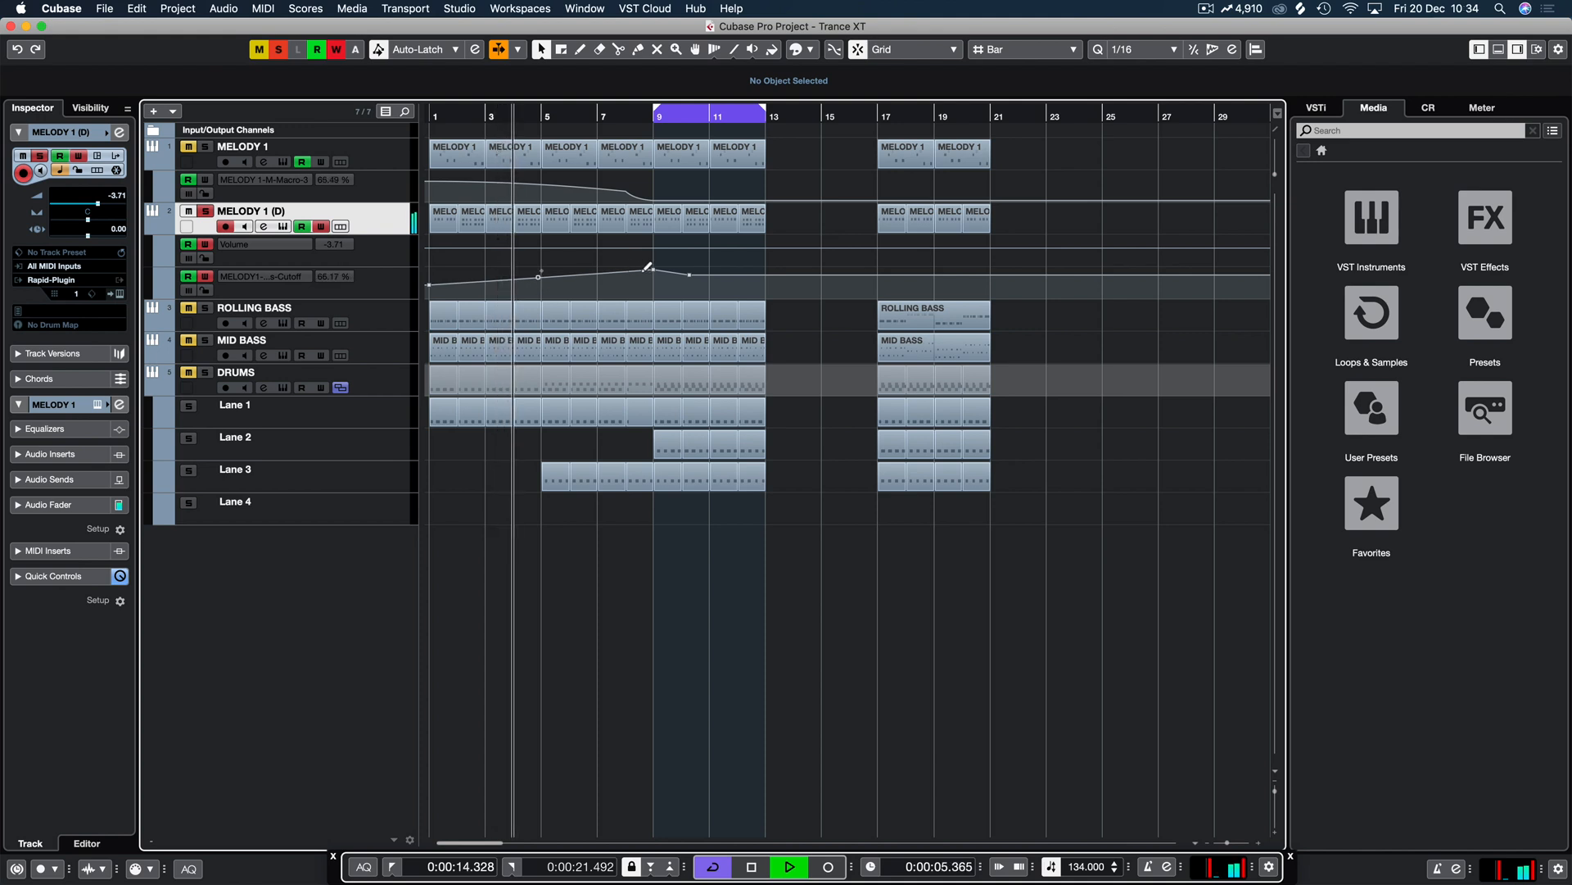
Step: Move the Cutoff peak to bar 8, drop it to 69.44 at bar 9, and disable automation writing on MELODY 1 (D)
mouse_move(634, 270)
left_mouse_down()
mouse_move(653, 275)
mouse_move(641, 269)
left_mouse_up()
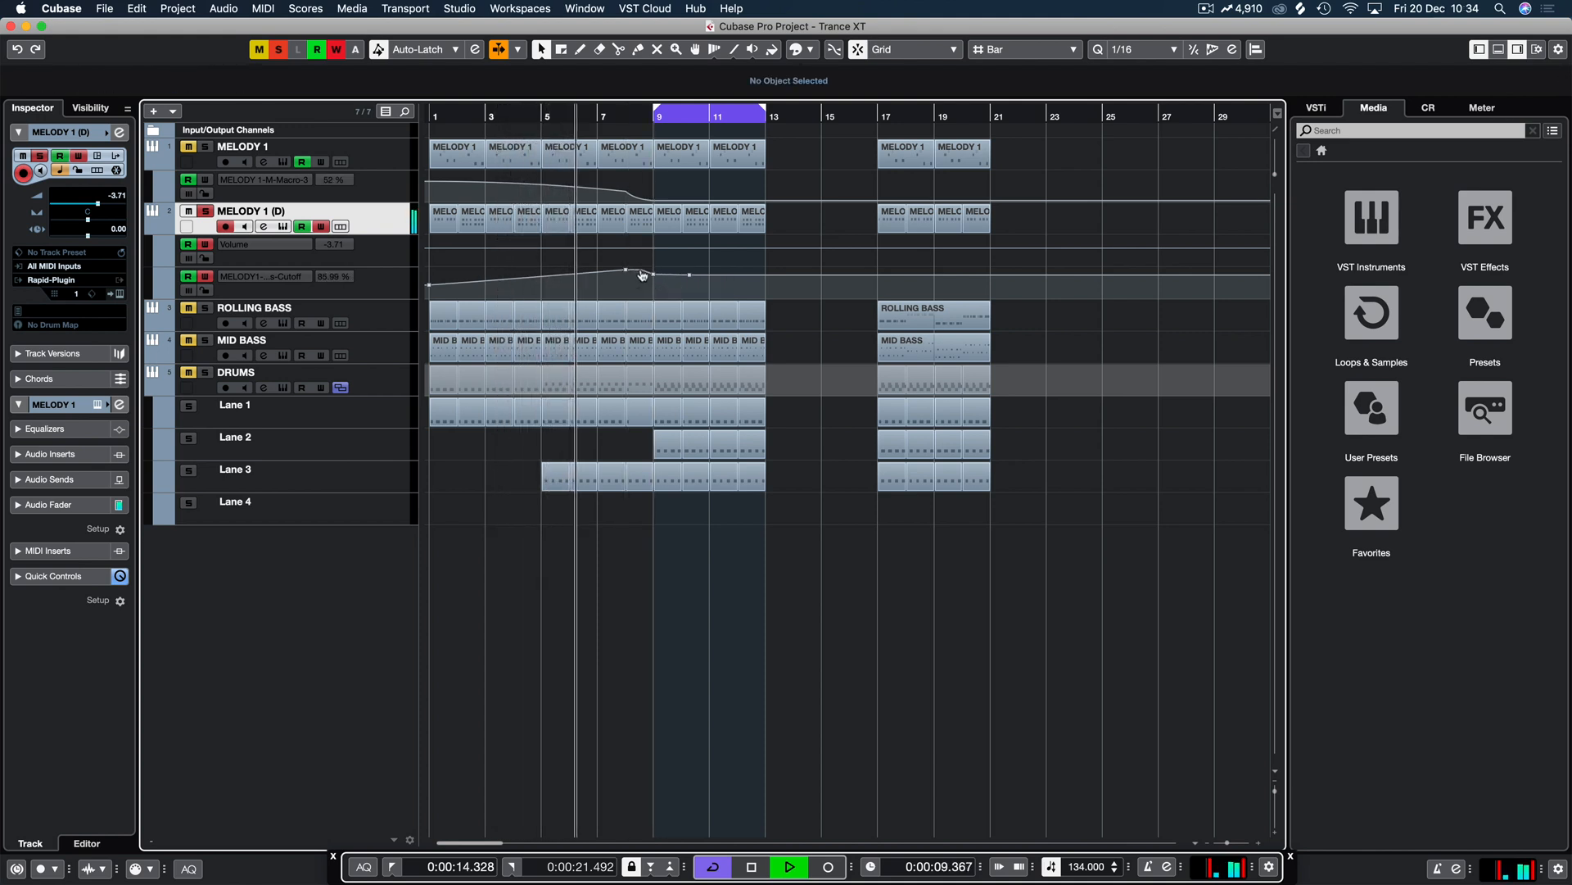
left_click(682, 275)
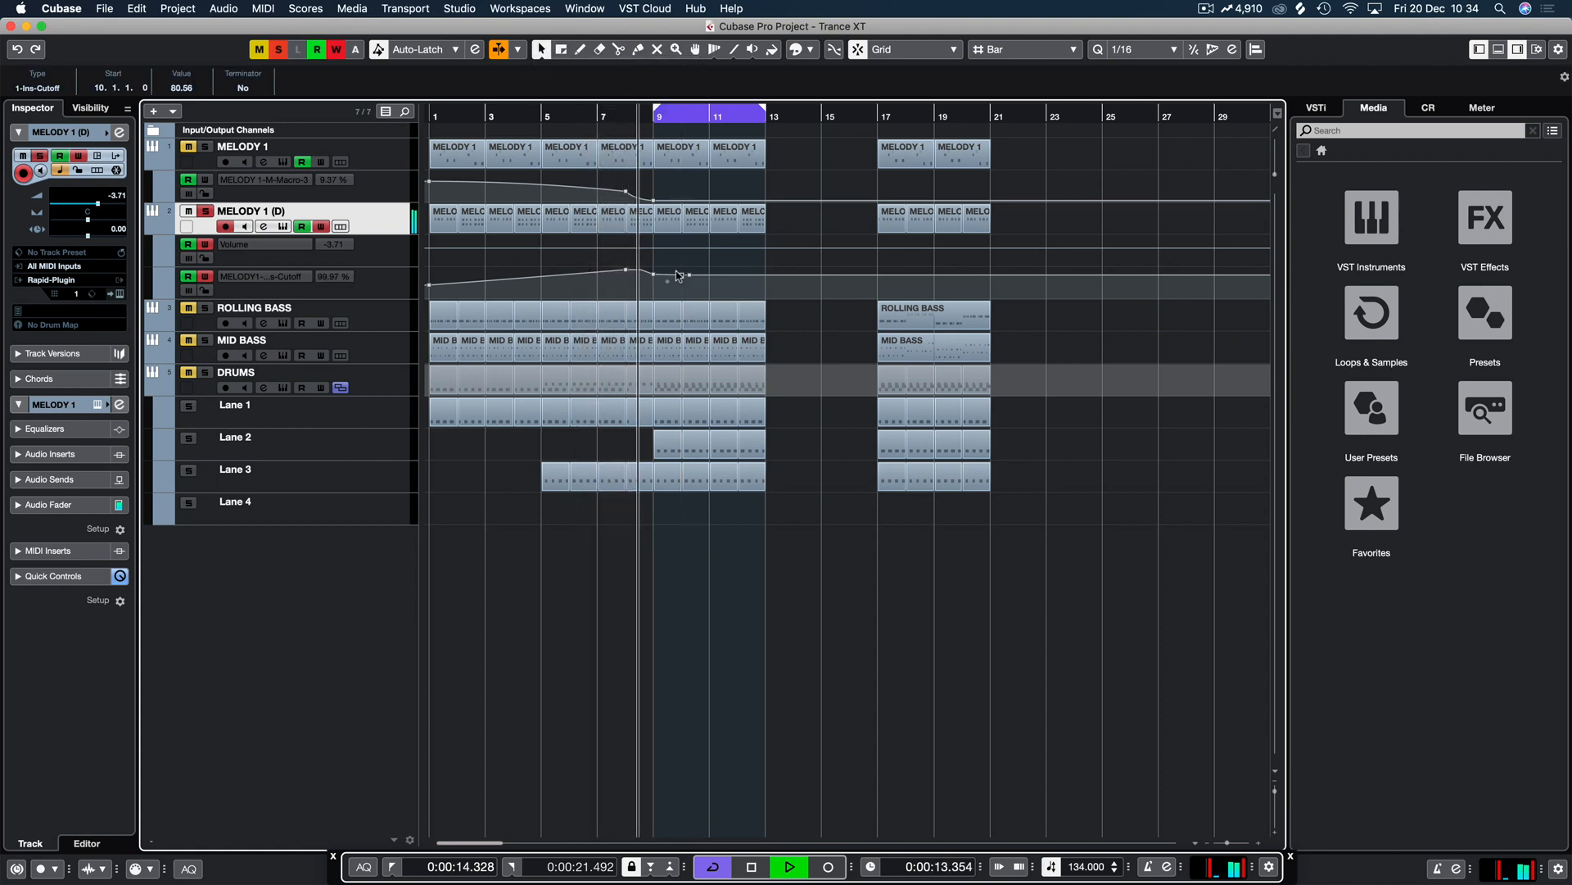
left_click_drag(690, 276, 653, 279)
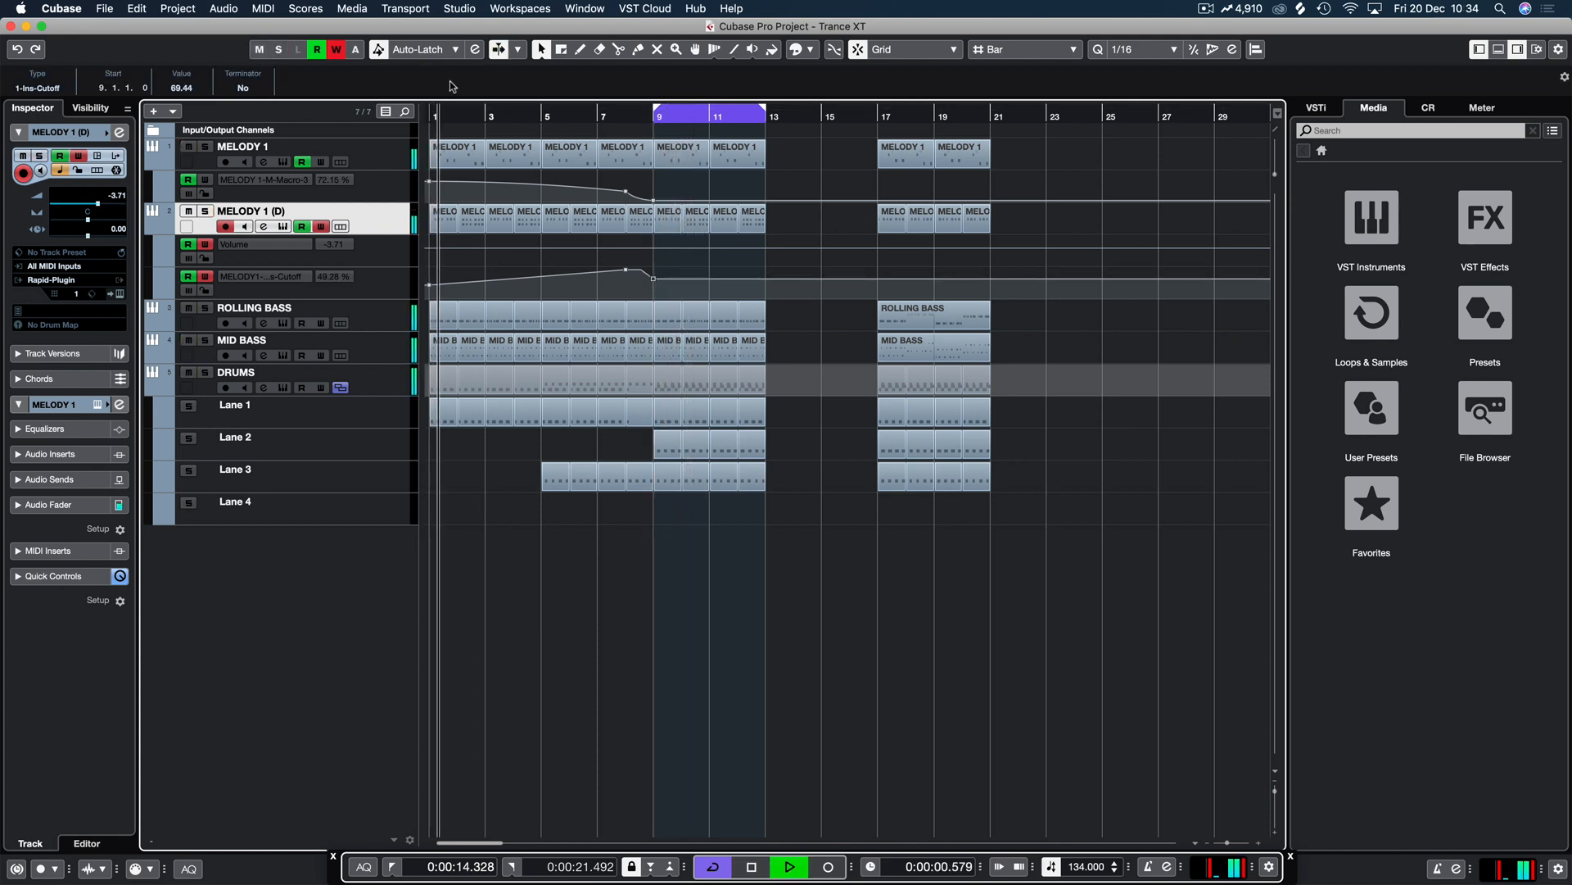
left_click(205, 277)
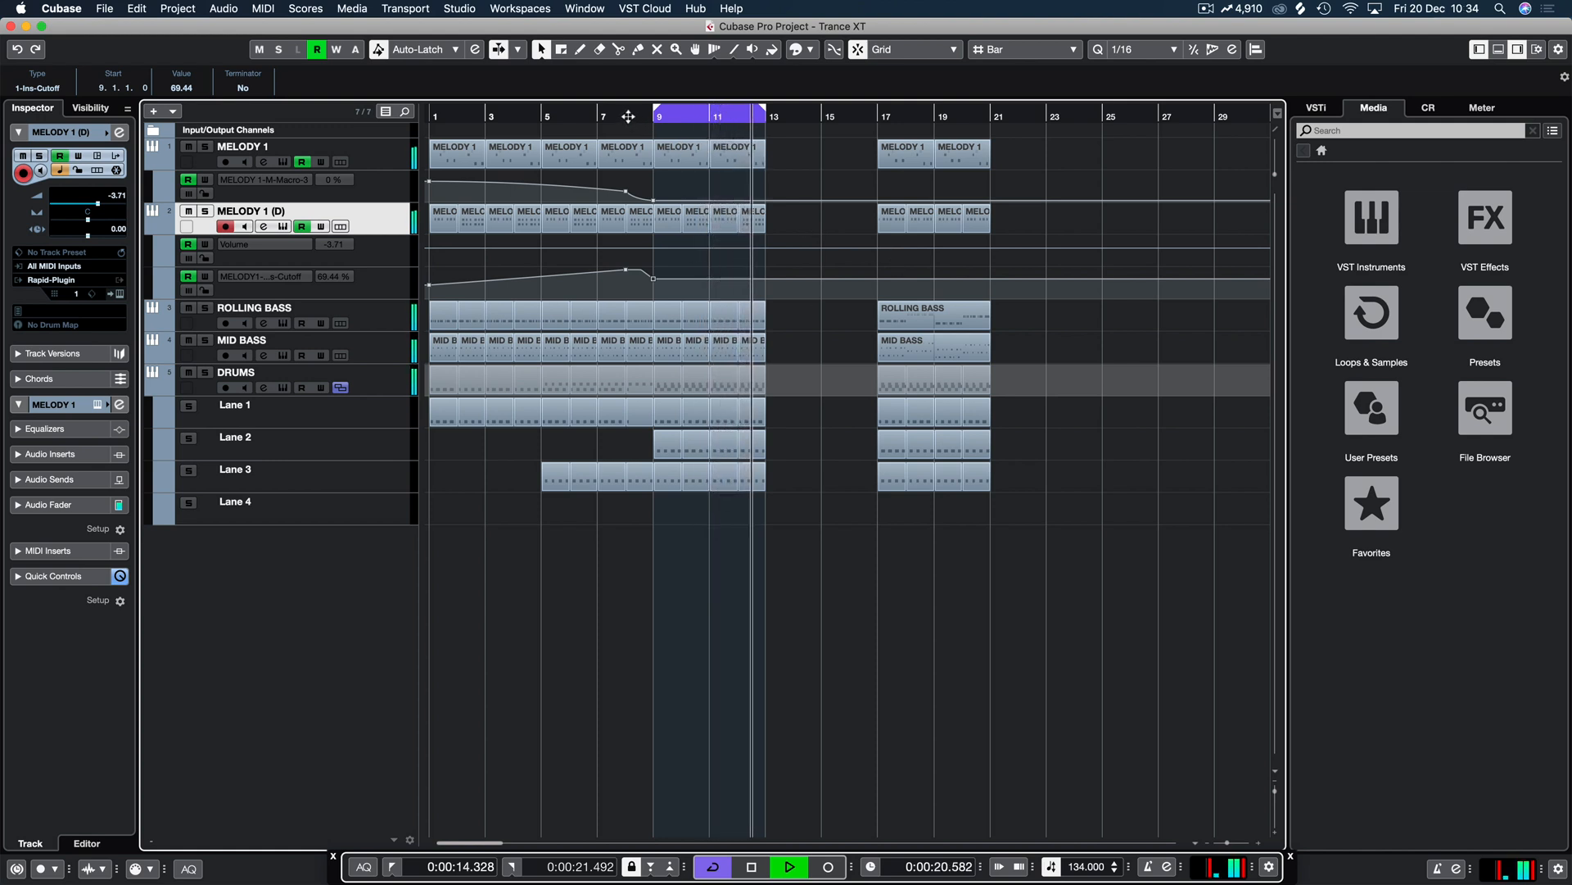
key("space")
Step: Delete the MELODY 1 (D) events in bars 9 to 12 and replace the ROLLING BASS events there with the part from bar 17
left_click_drag(780, 217, 661, 215)
key("Delete")
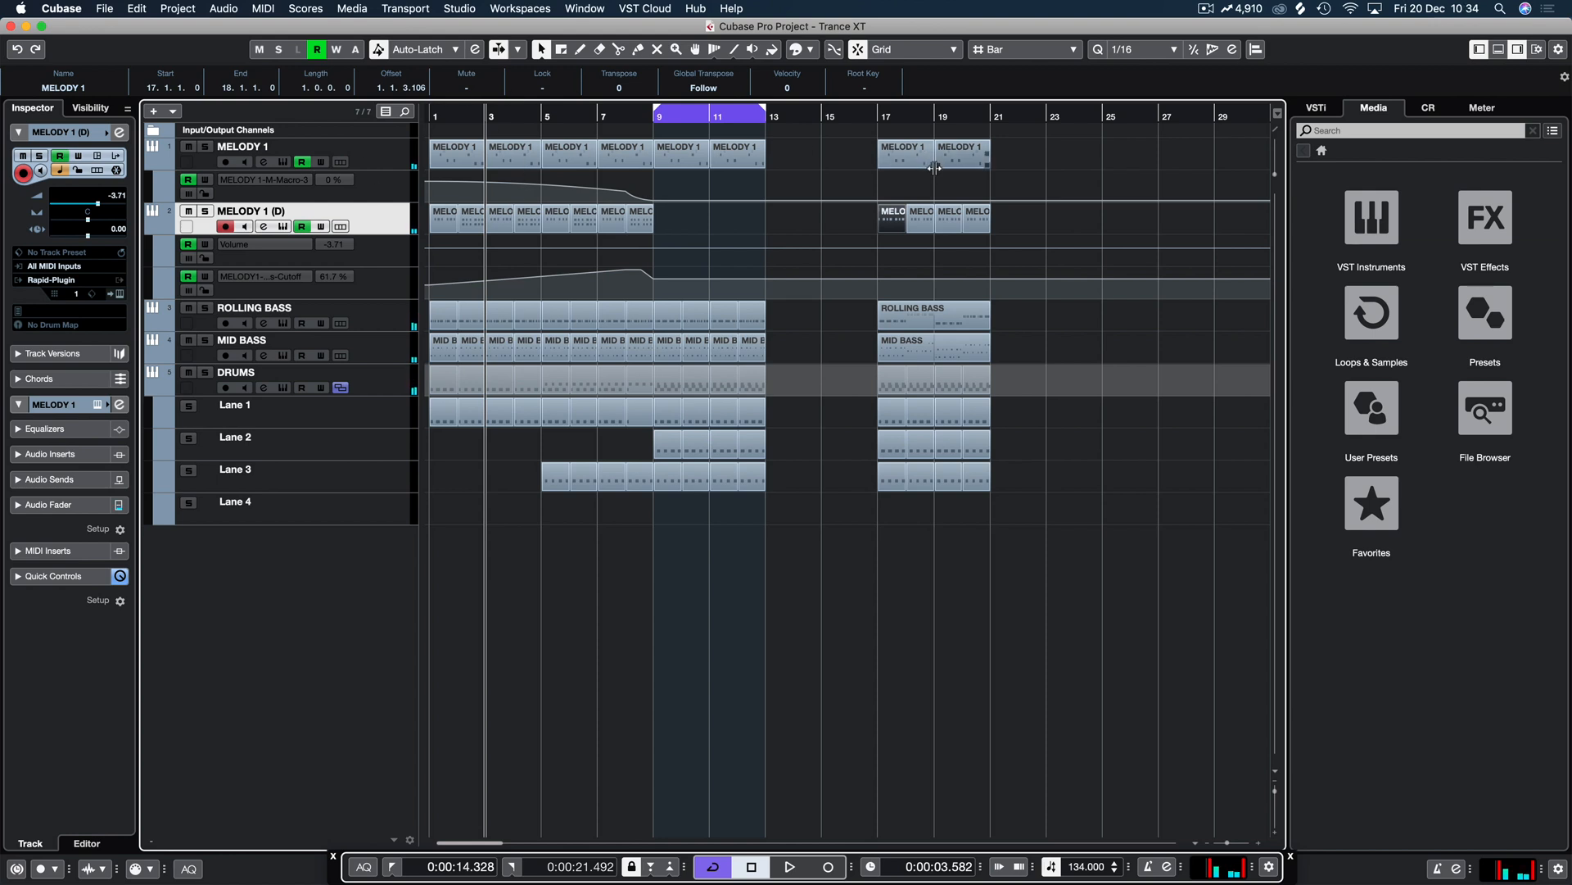
left_click_drag(1014, 312, 663, 318)
key("Delete")
left_click_drag(946, 319, 722, 319)
Step: Play the arrangement from bar 7 and delete the Lane 3 drum event at bar 8
left_click(602, 117)
key("space")
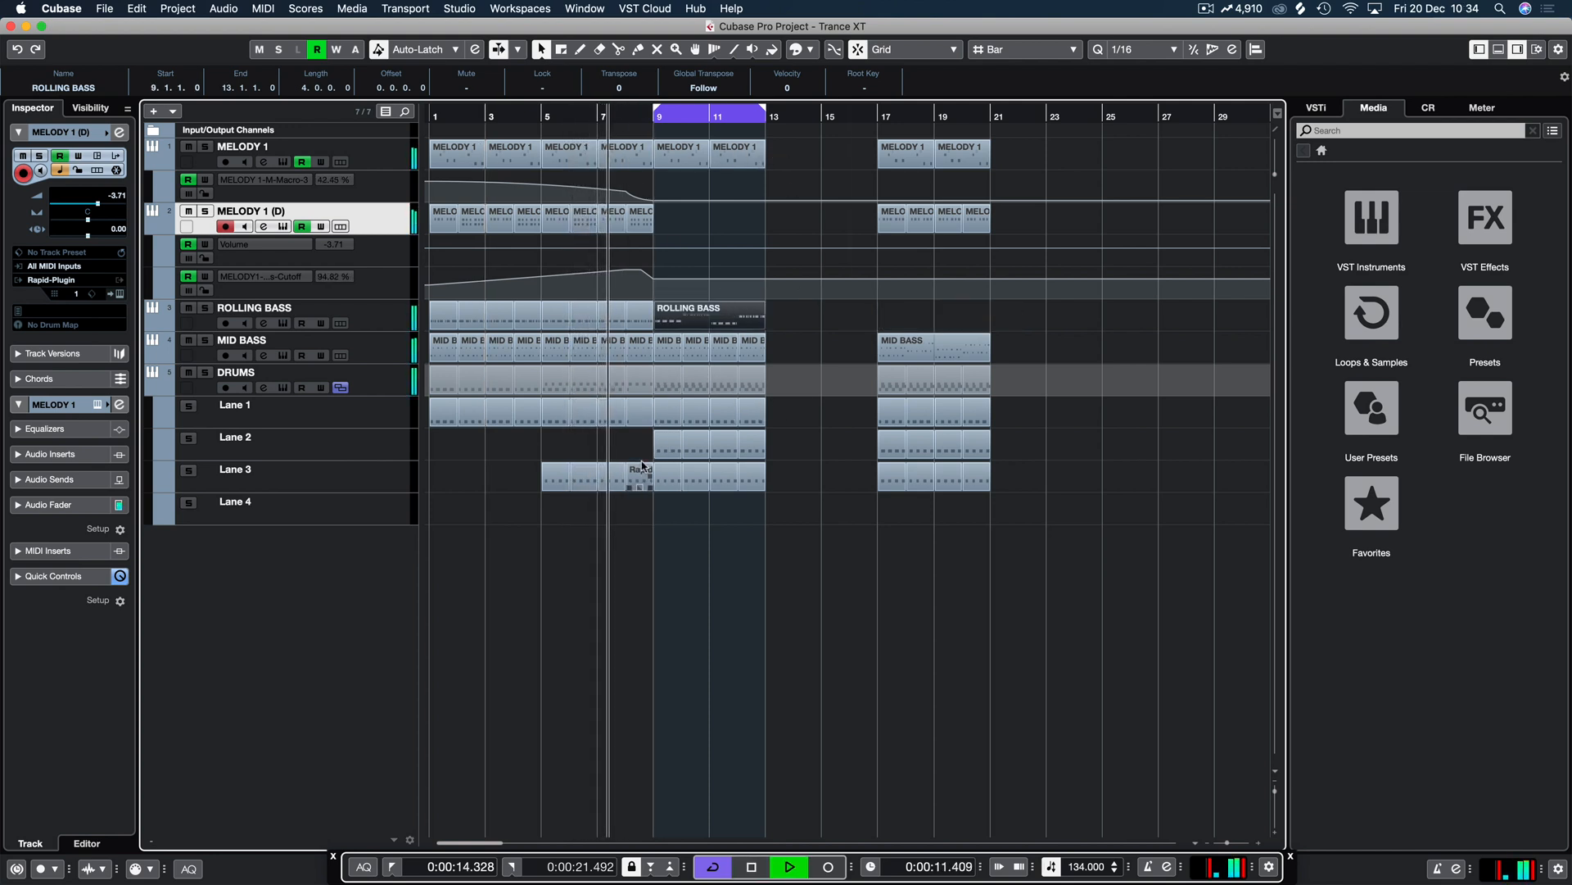
left_click_drag(642, 498, 642, 489)
key("Delete")
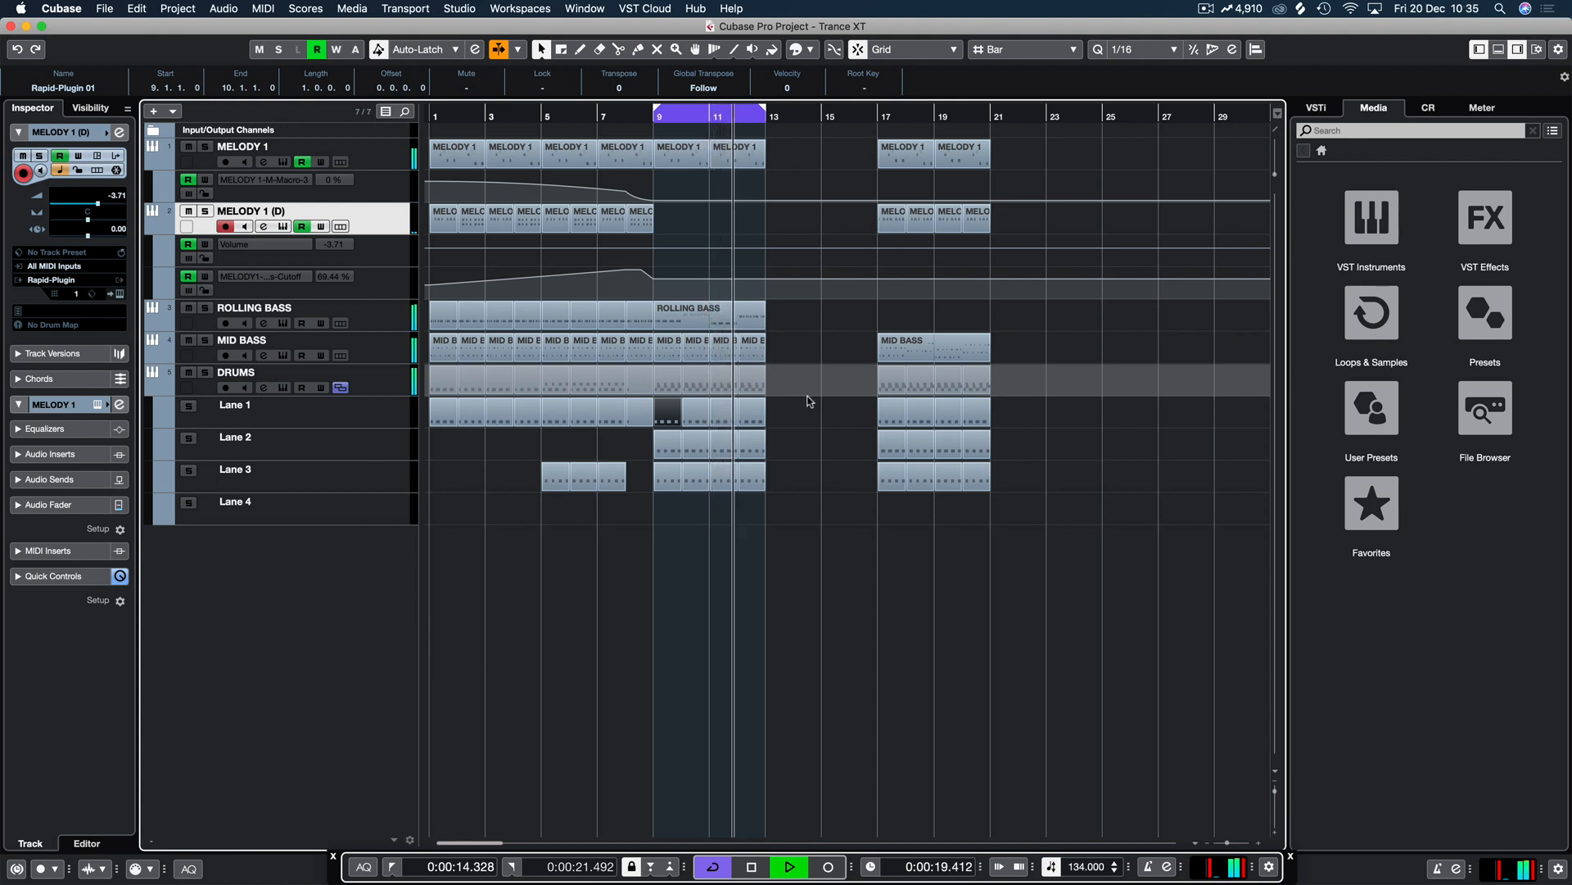
Step: Copy the MID BASS part from bar 17 to bar 9 and the ROLLING BASS part from bar 9 back to bar 17
left_click_drag(920, 353, 695, 352)
left_click_drag(684, 326, 909, 321)
left_click(844, 325)
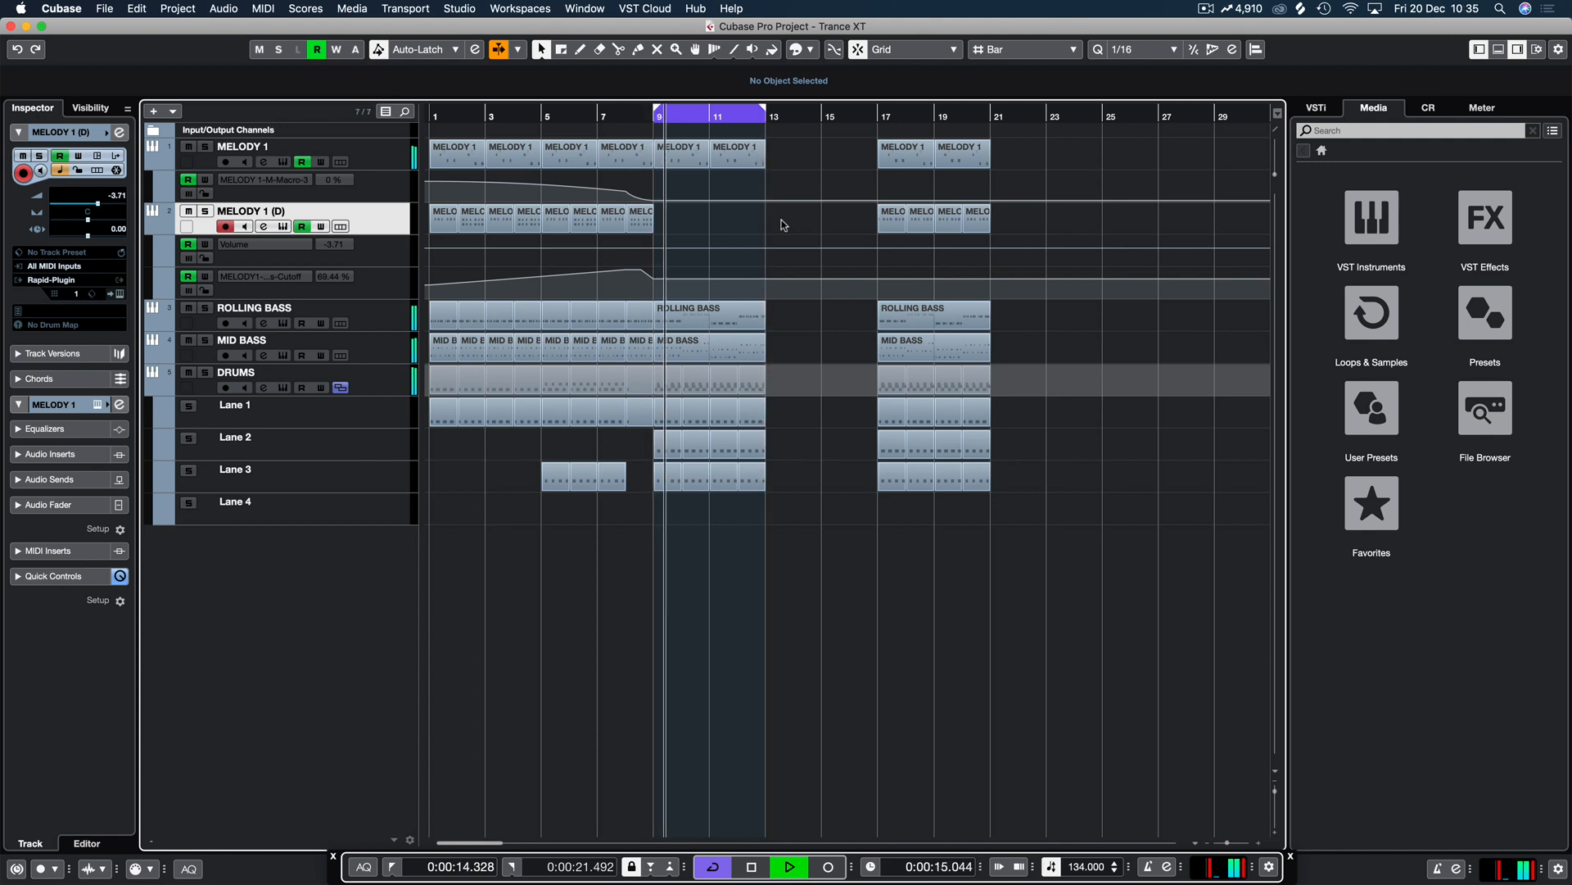
key("space")
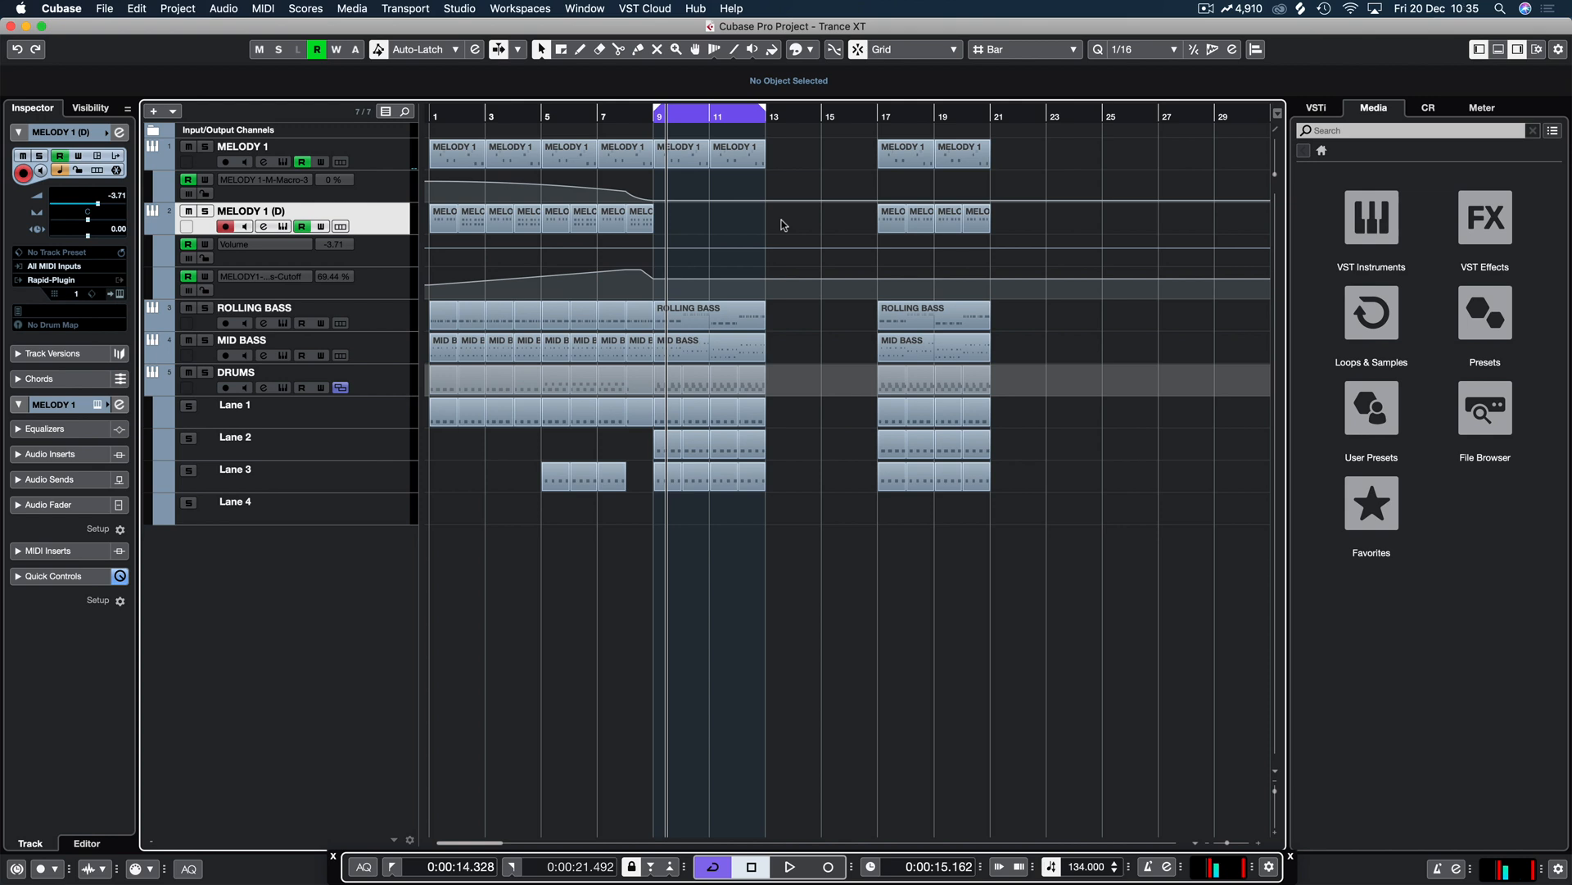
Step: Inspect the ROLLING BASS and MELODY 1 events at bar 9 and the Rapid patch on MELODY 1
left_click(718, 306)
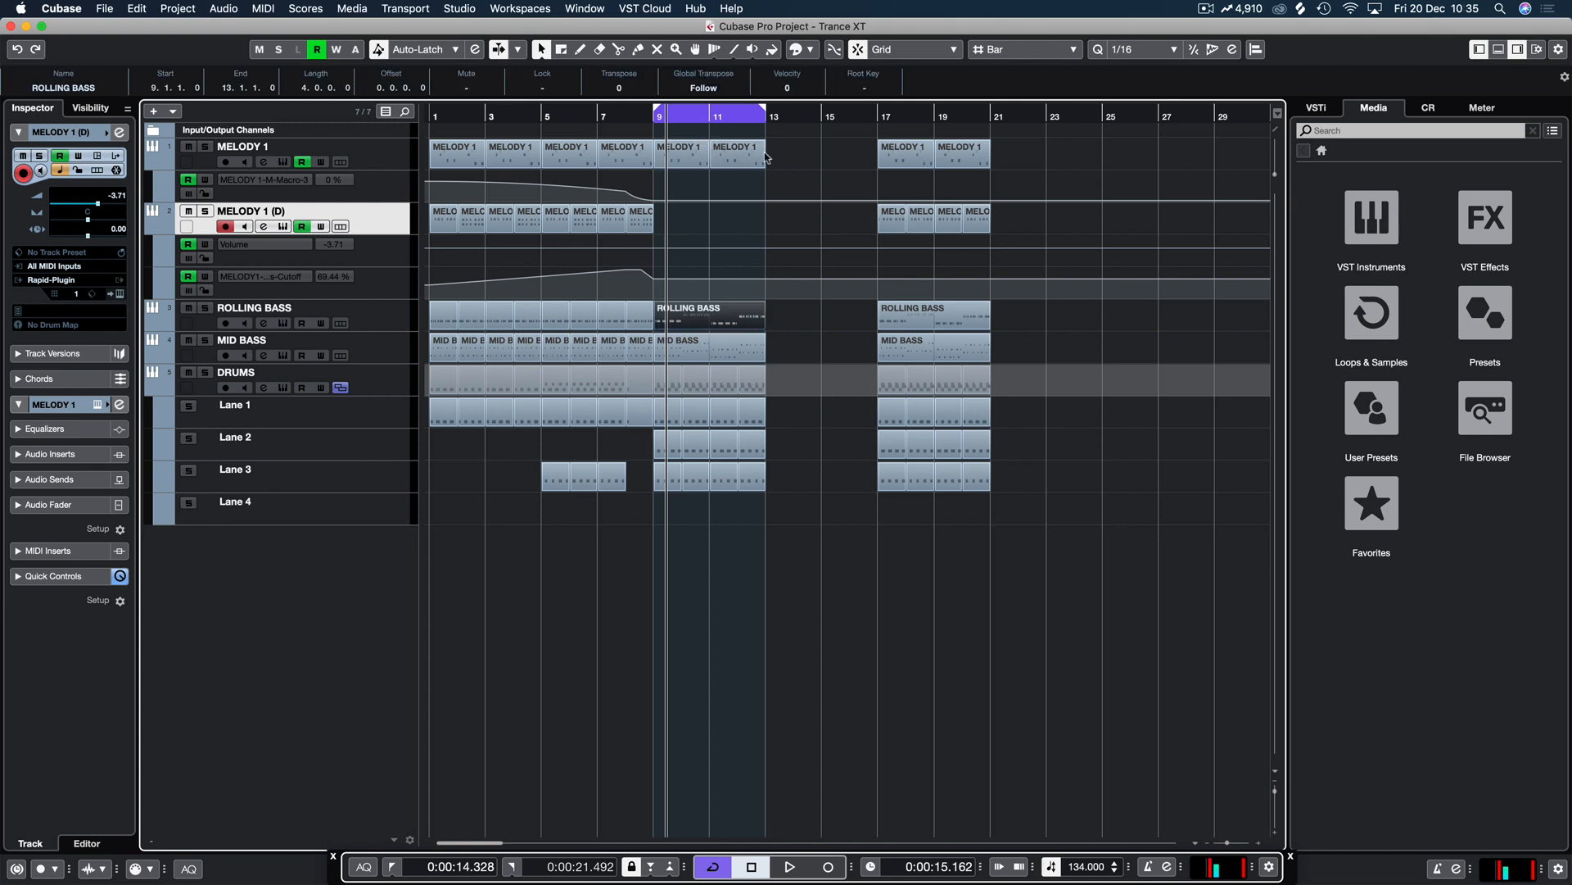
double_click(720, 153)
key("Escape")
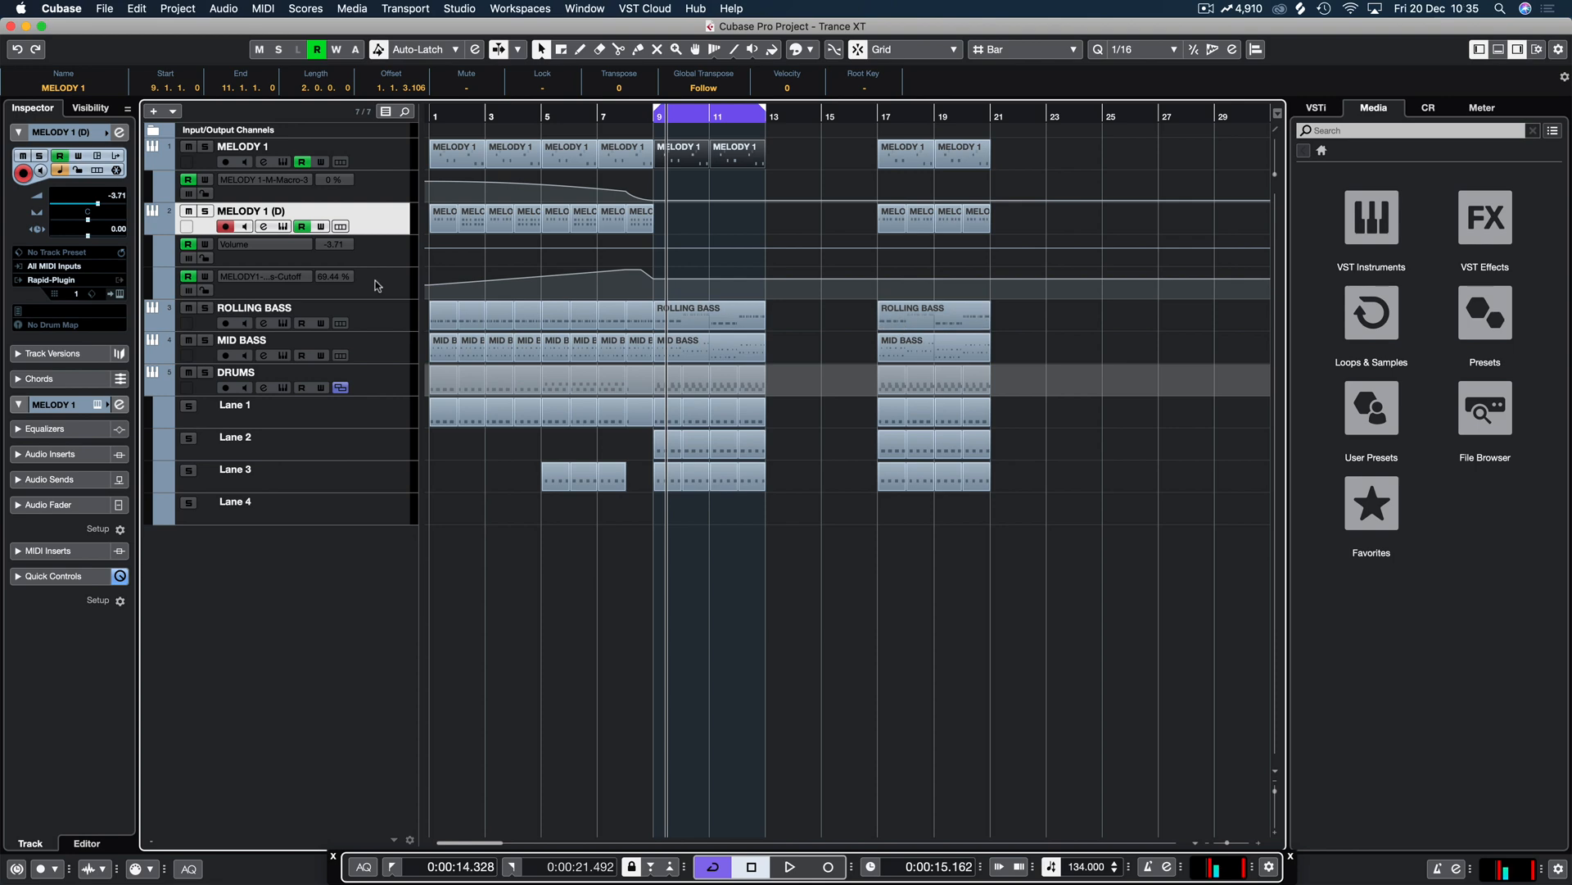
left_click(370, 153)
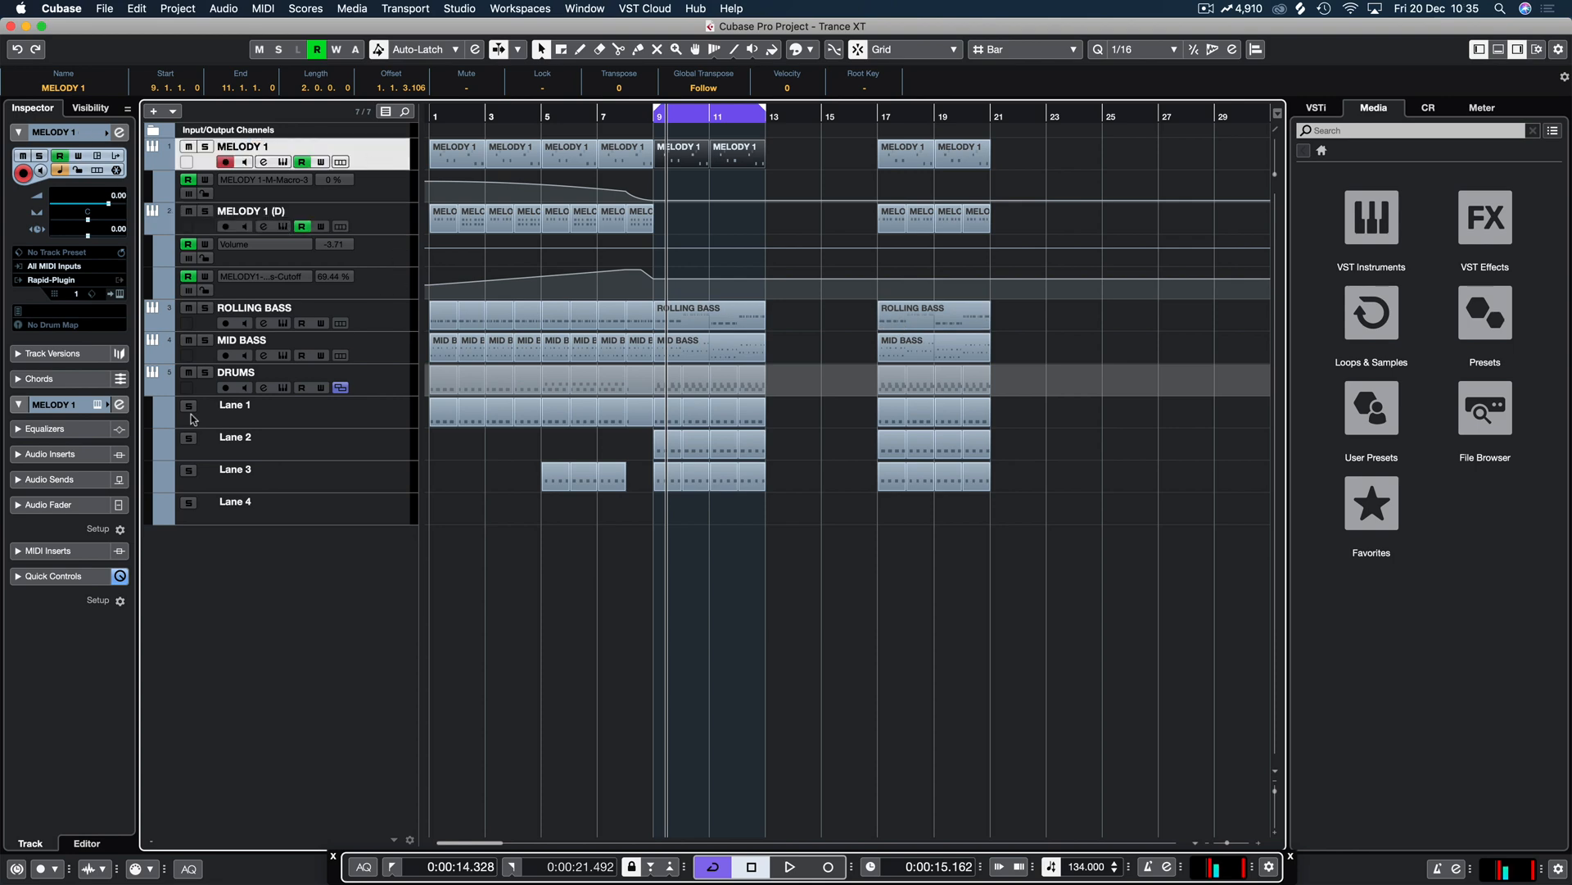
left_click(98, 405)
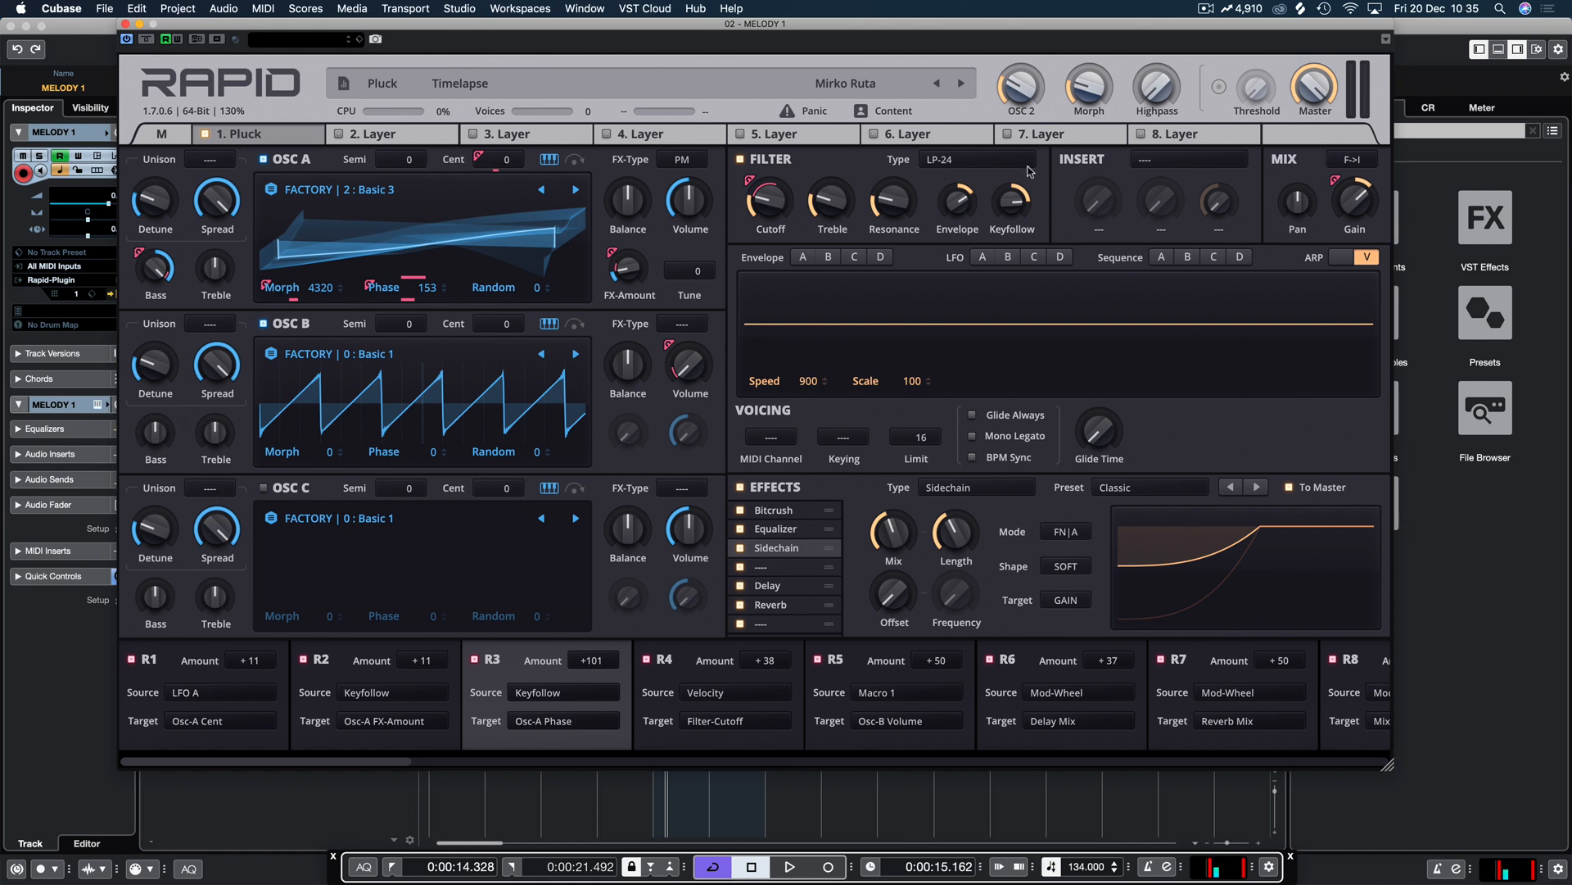
left_click(126, 23)
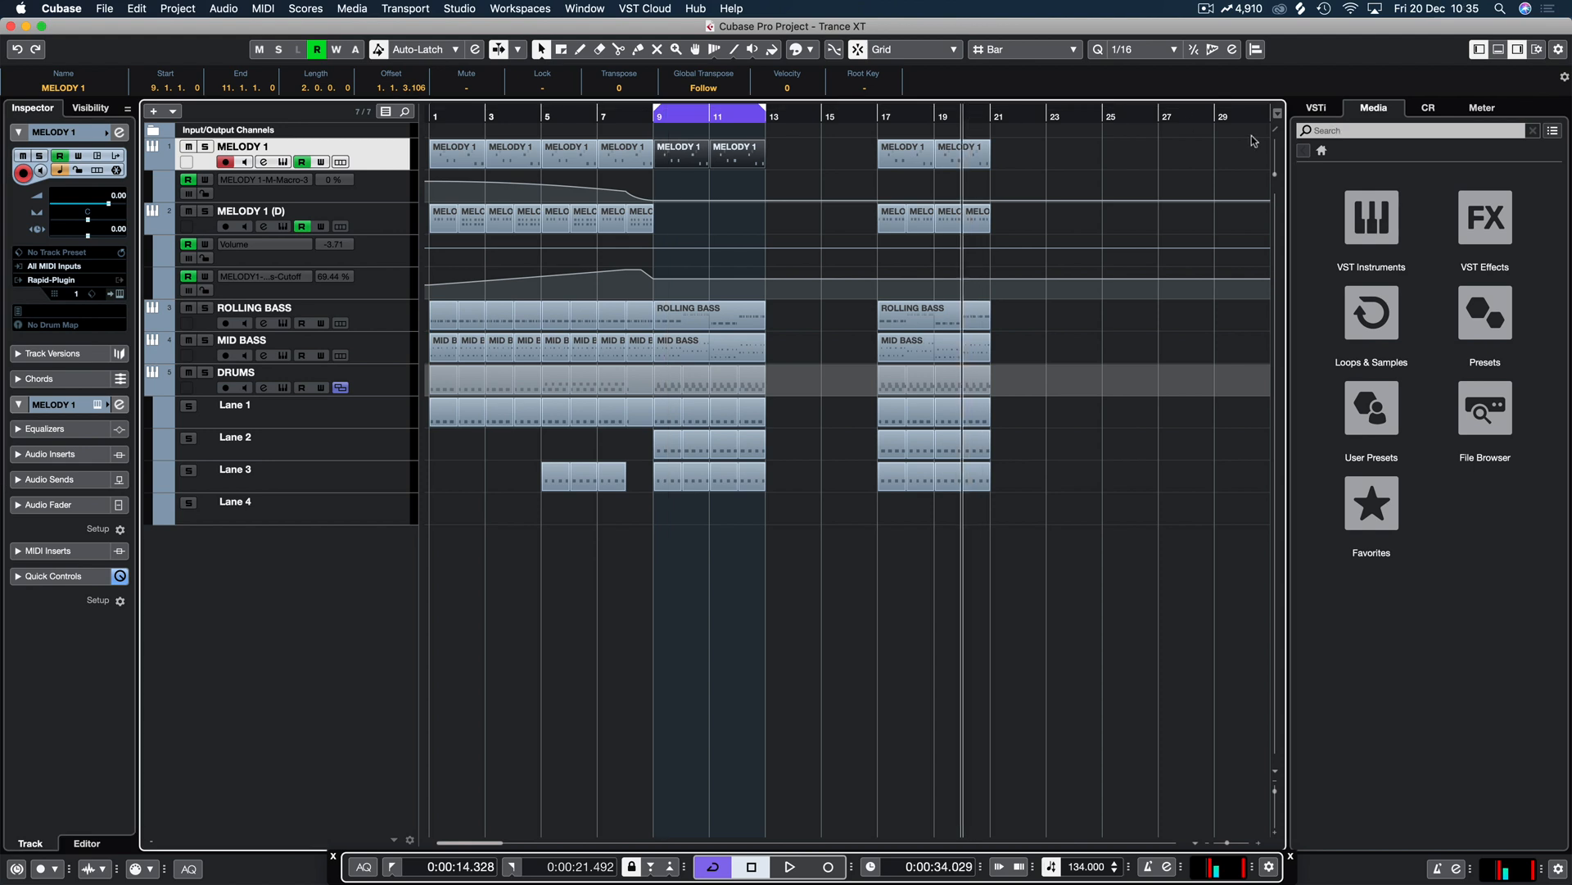
Step: Duplicate the MID BASS track, move the copy below the DRUMS lanes and delete all its events
left_click(1317, 108)
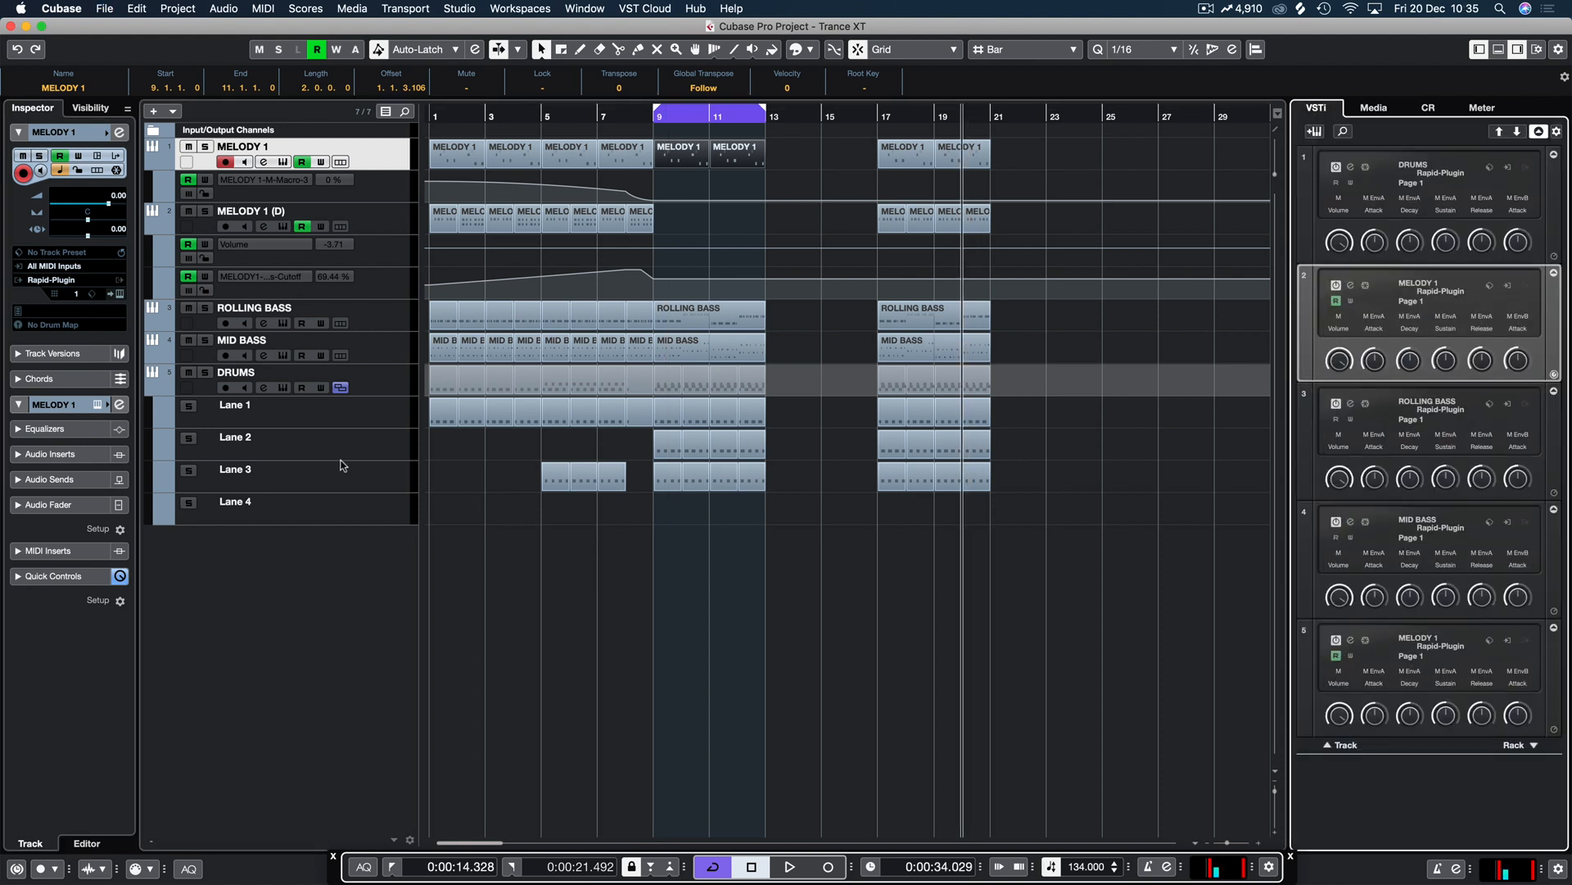
right_click(393, 348)
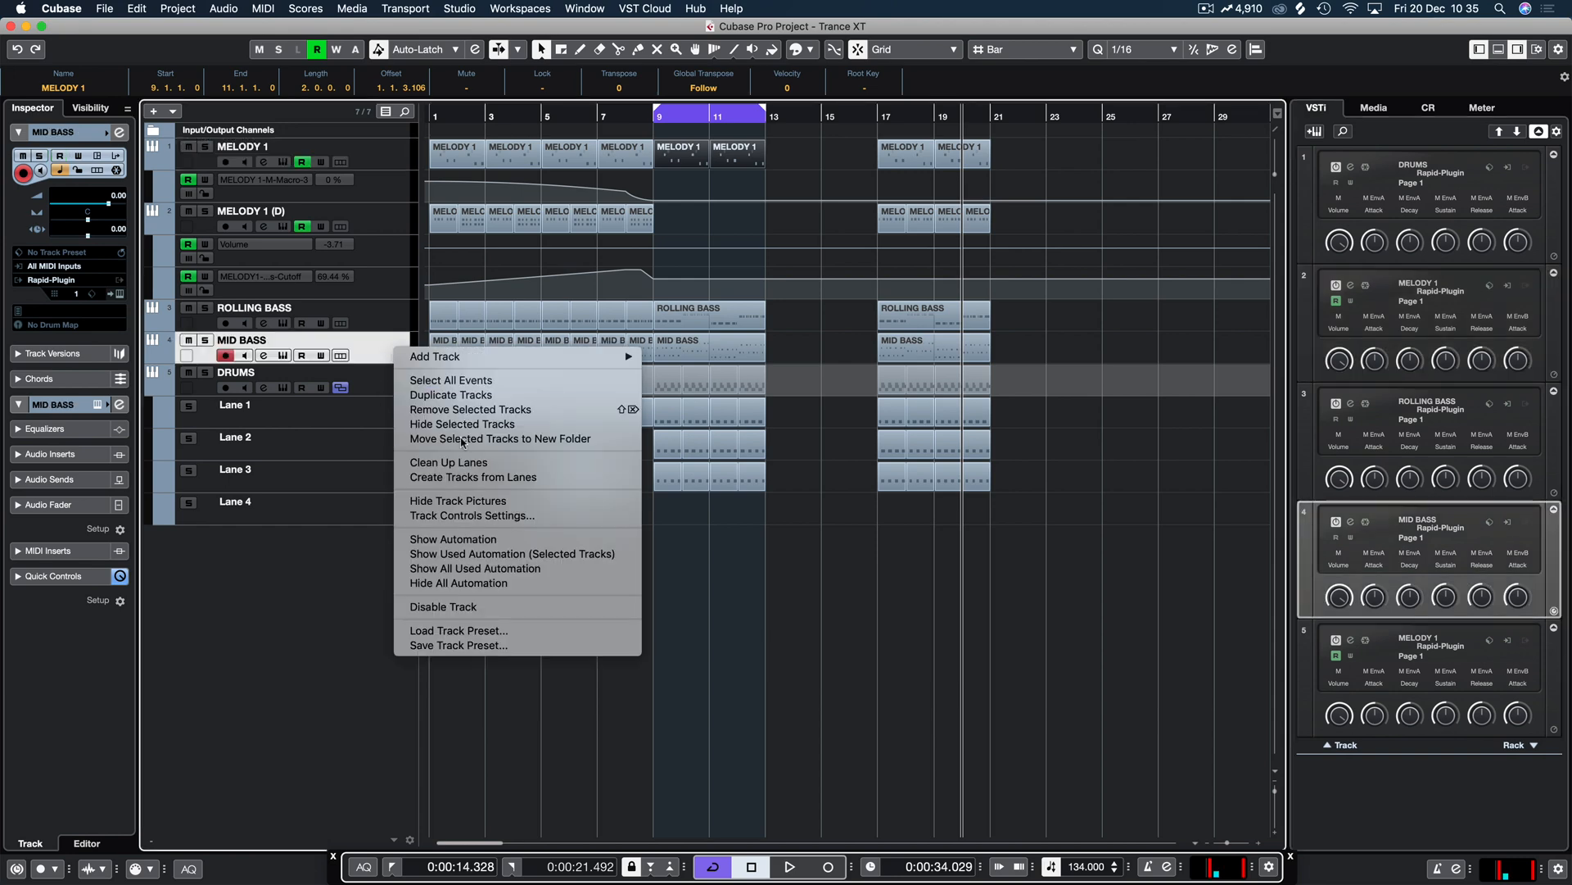
left_click(463, 395)
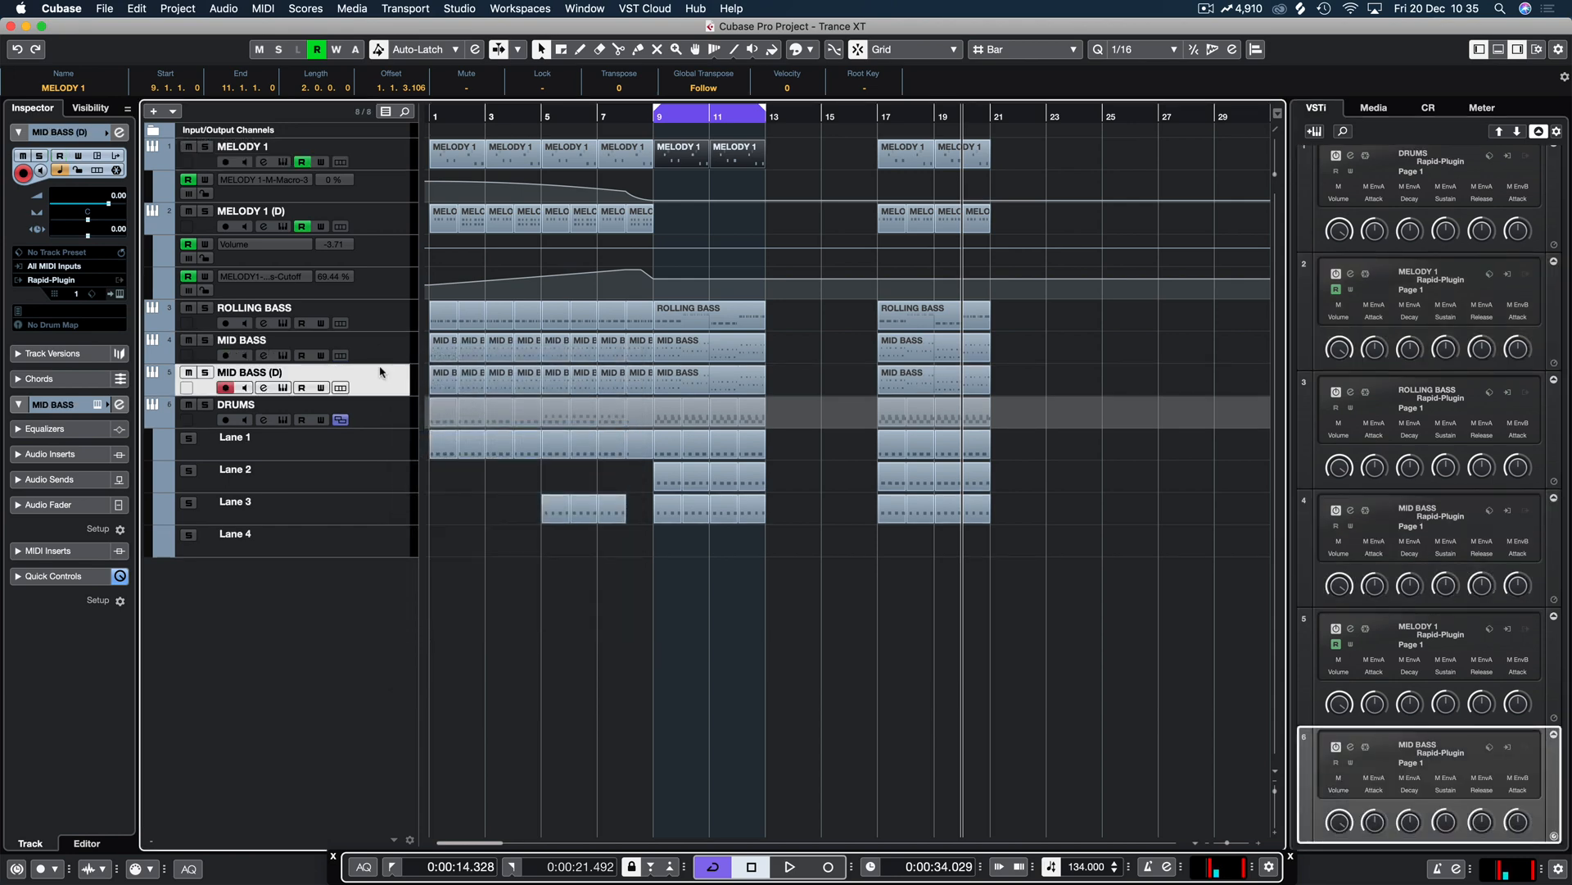
left_click_drag(384, 566, 384, 567)
left_click_drag(1105, 533, 424, 548)
key("Delete")
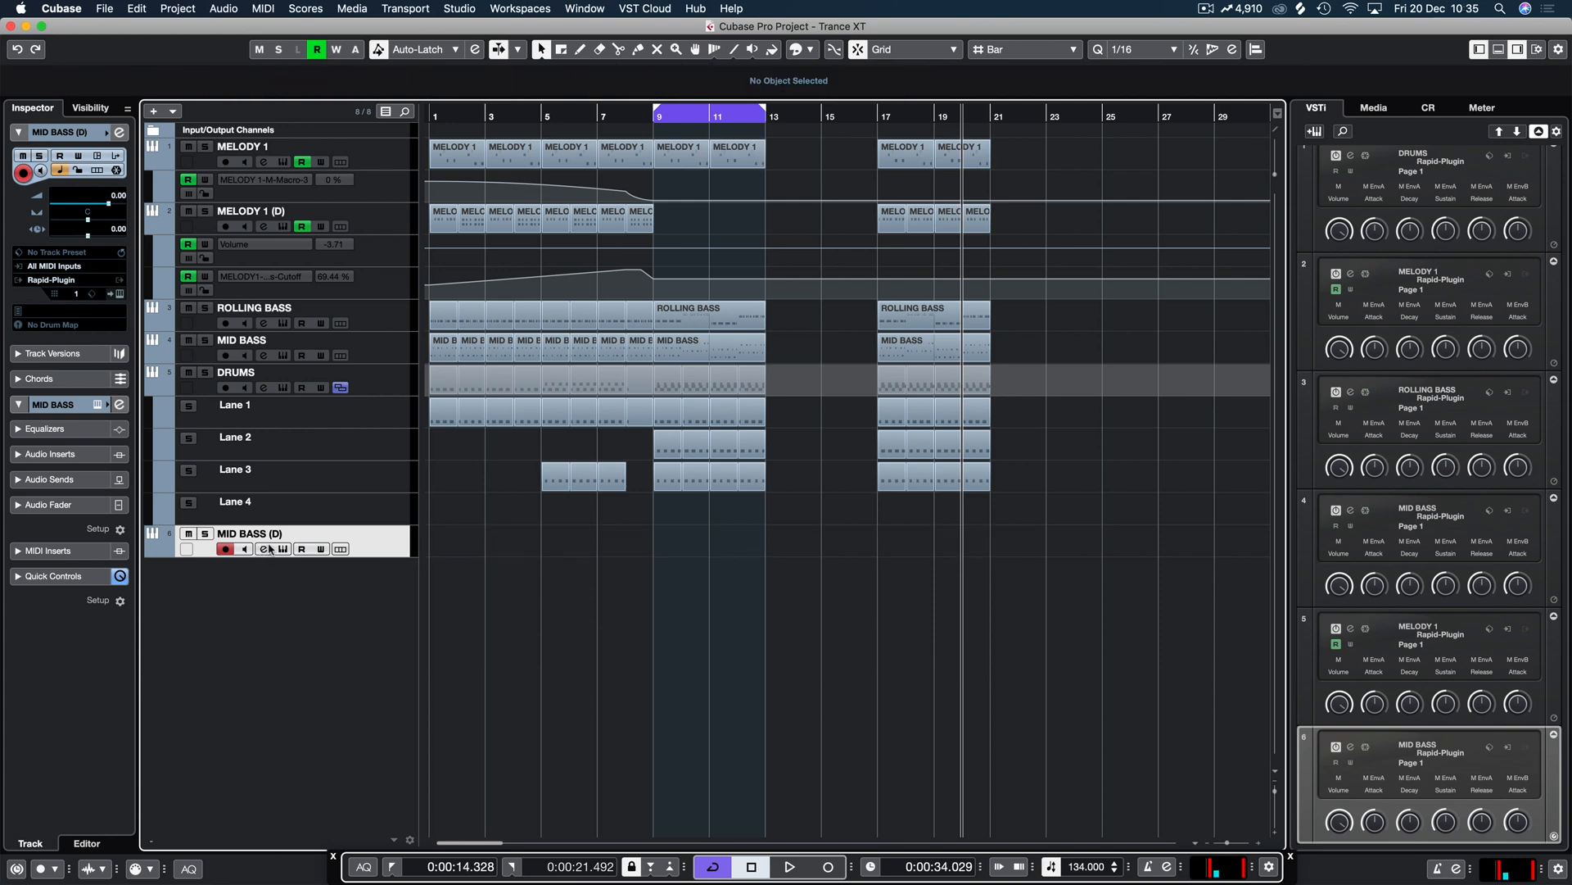
Step: Open the duplicated track's Rapid instrument and load the At The Beach sequence preset from the Trance Essence bank
left_click(96, 404)
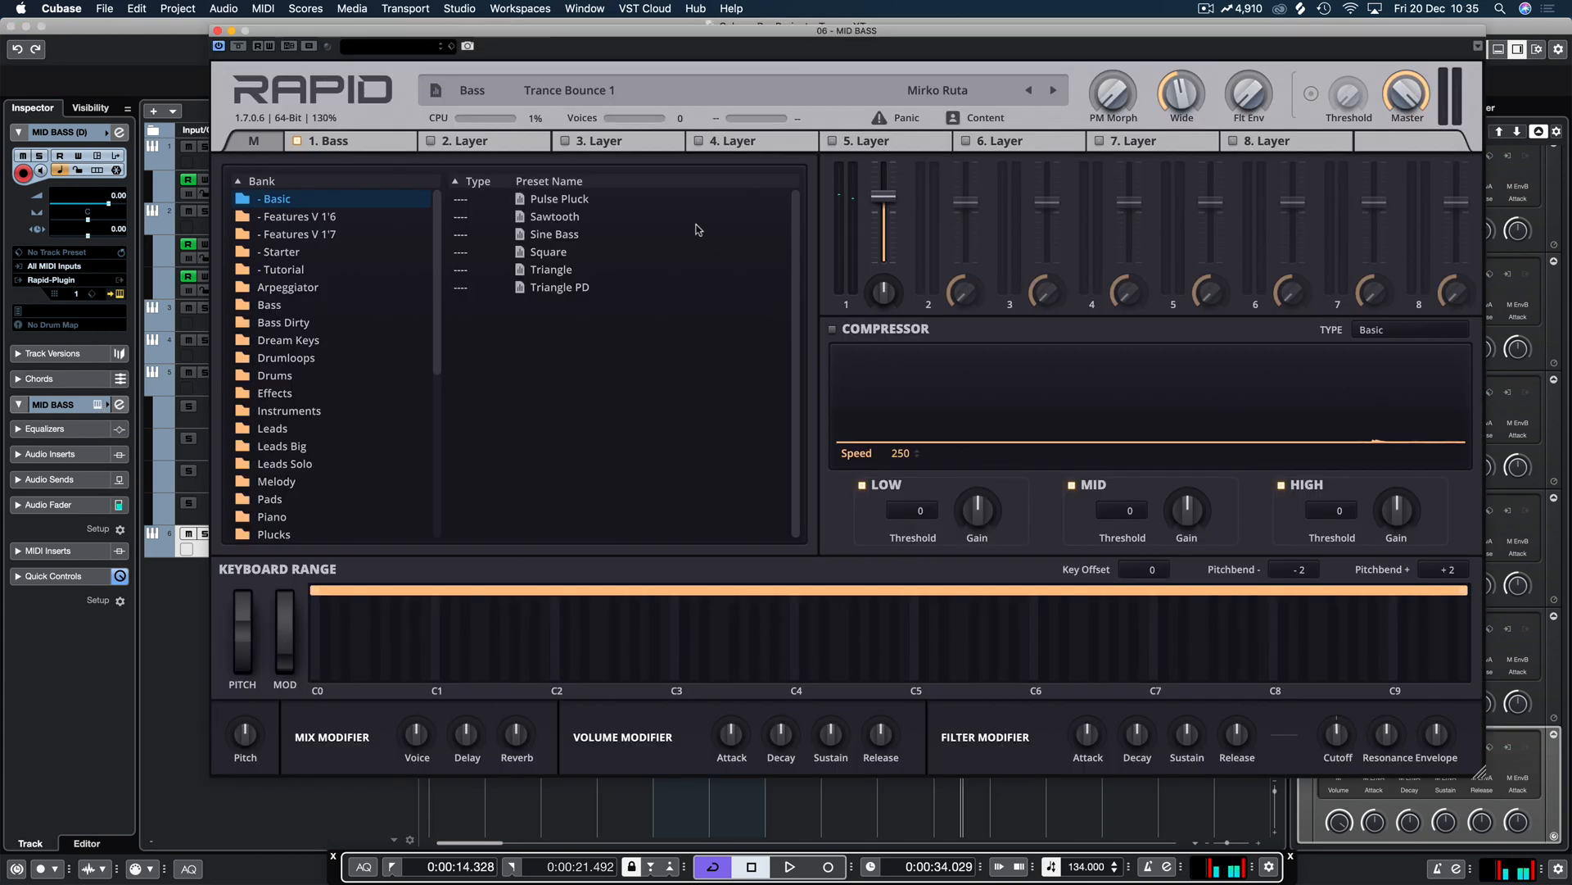
scroll(302, 296, "down", 5)
left_click(283, 473)
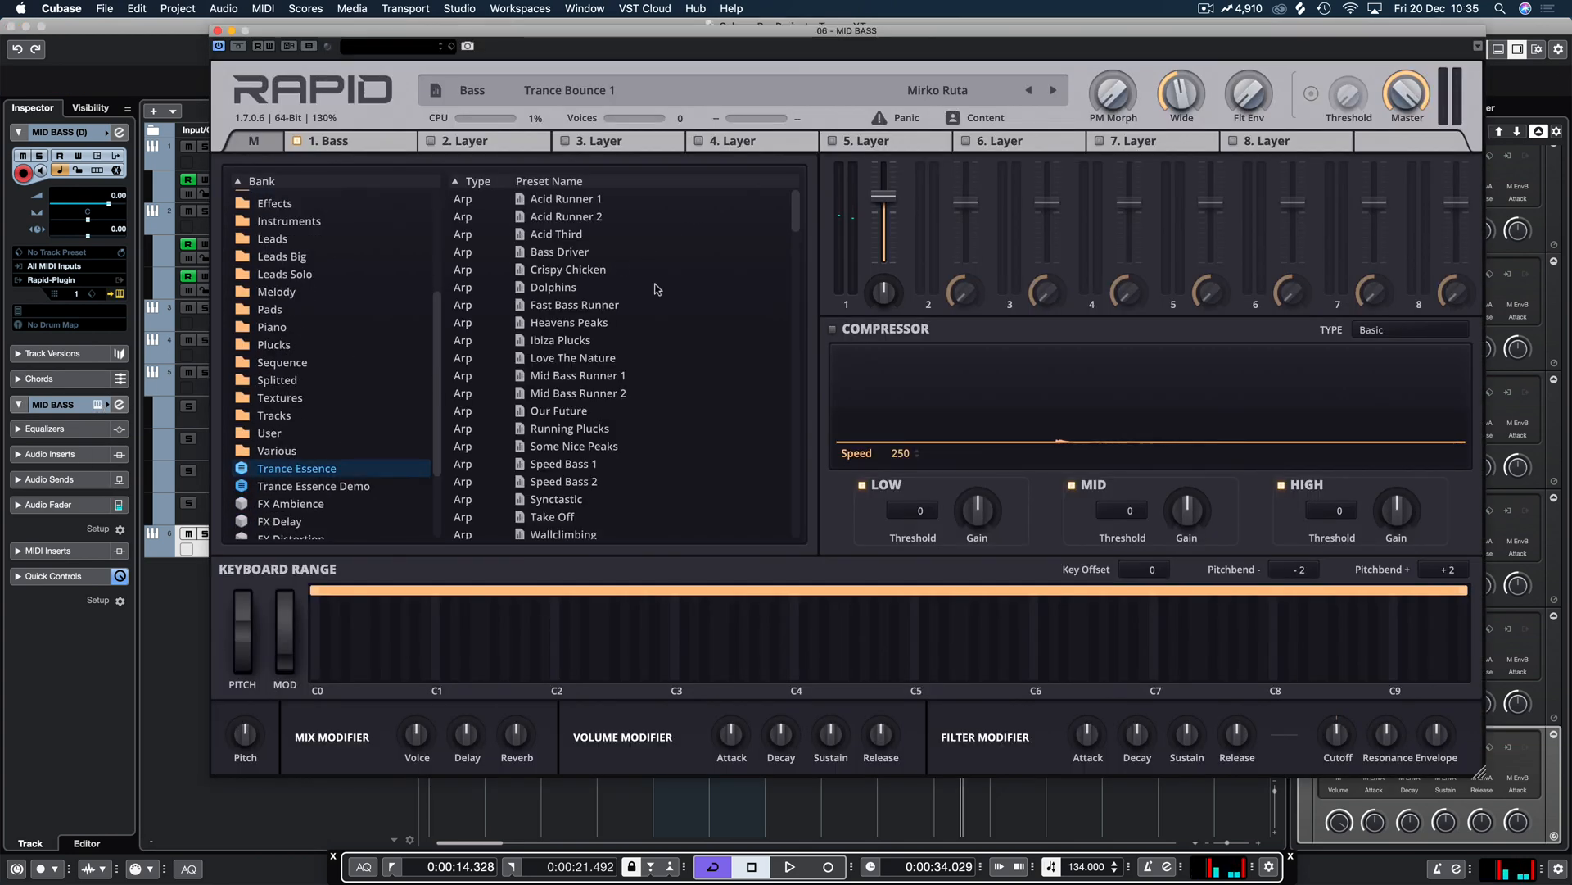
scroll(681, 262, "down", 15)
scroll(684, 315, "down", 10)
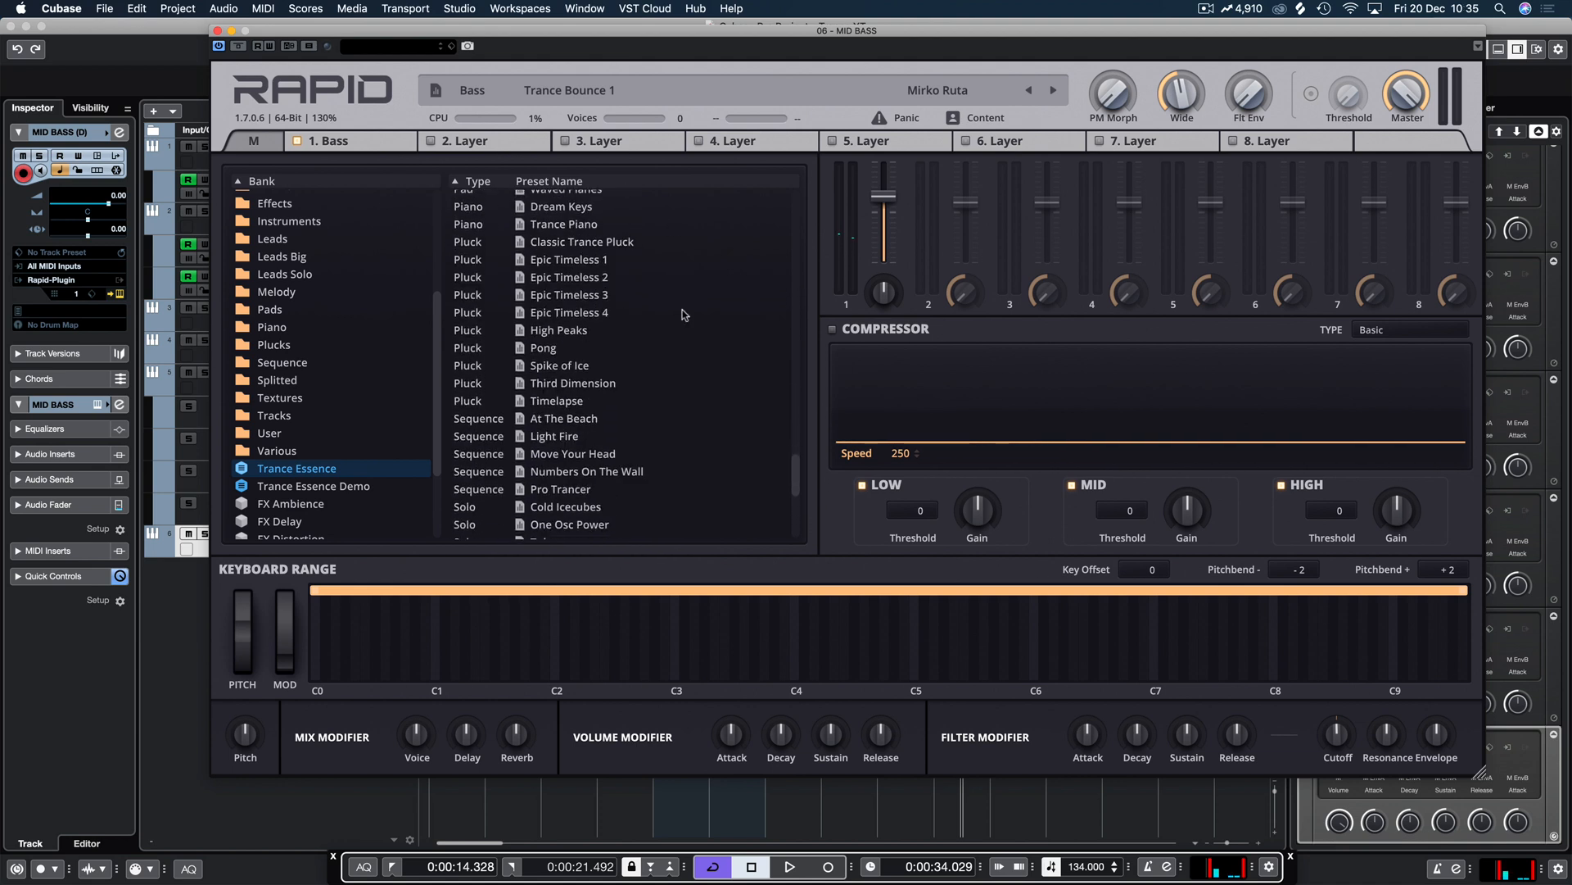
left_click(593, 420)
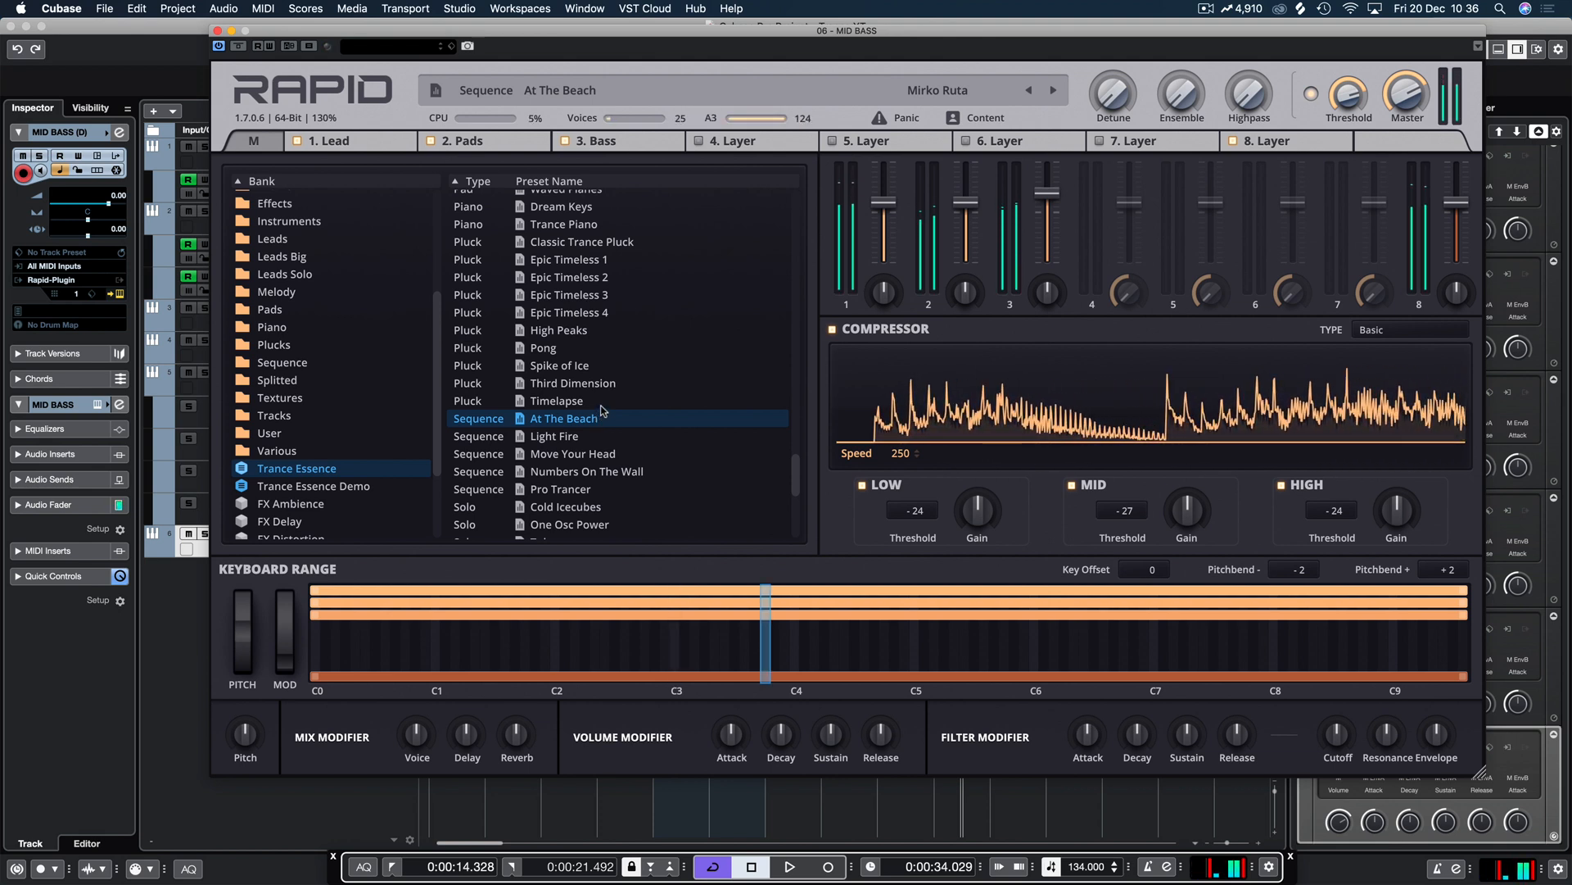
Step: Examine the arpeggiator of the Lead layer in the At The Beach preset and return to the preset browser
left_click(356, 149)
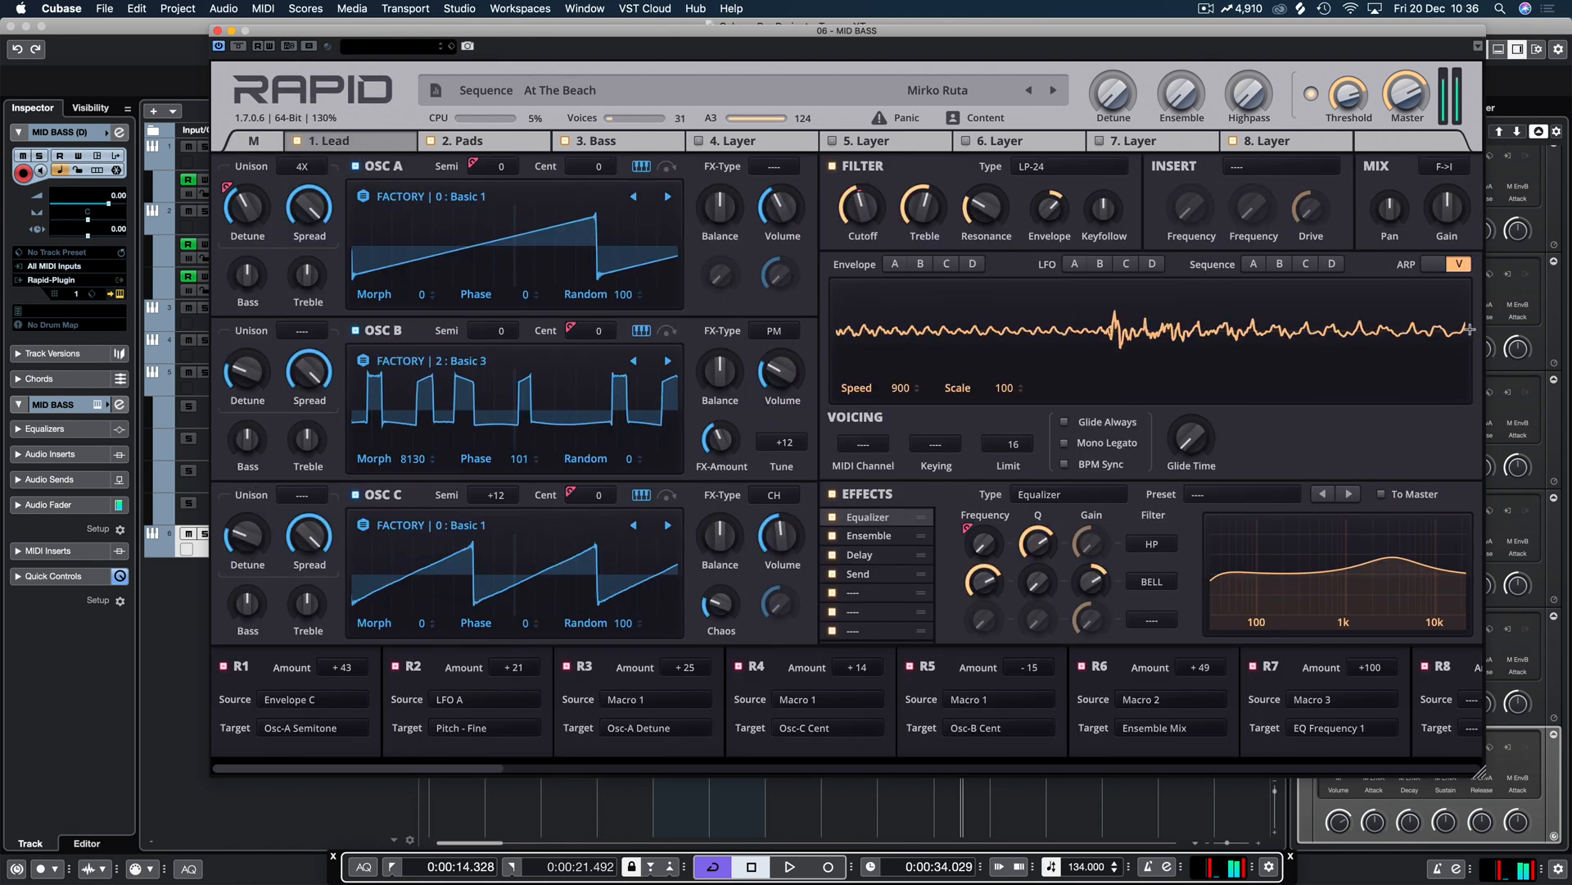
left_click(1433, 264)
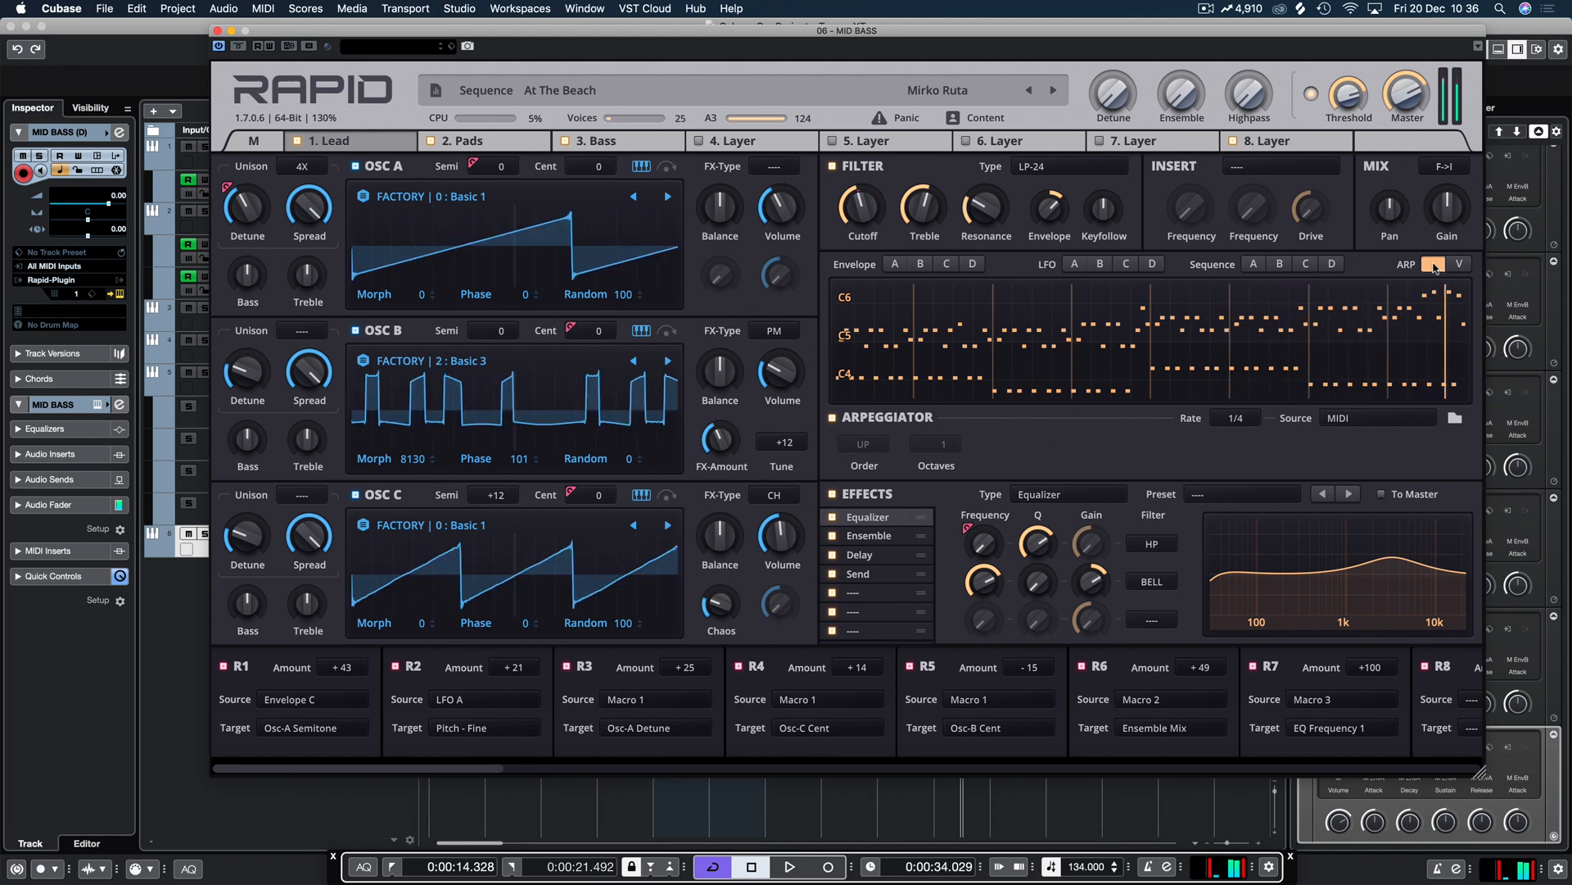
left_click(1174, 346)
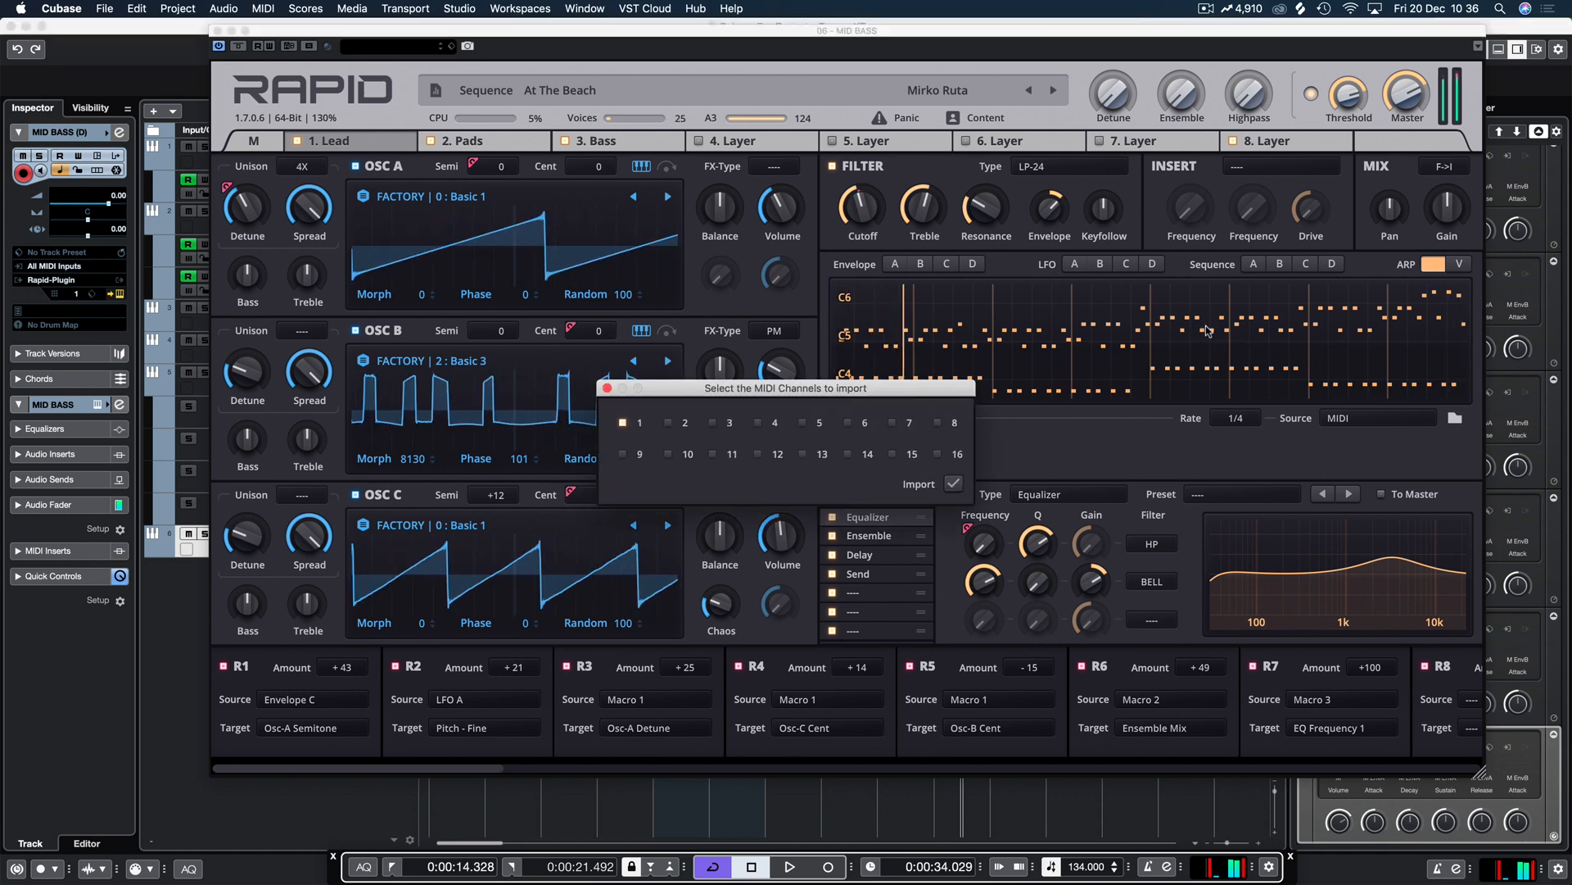
left_click(607, 388)
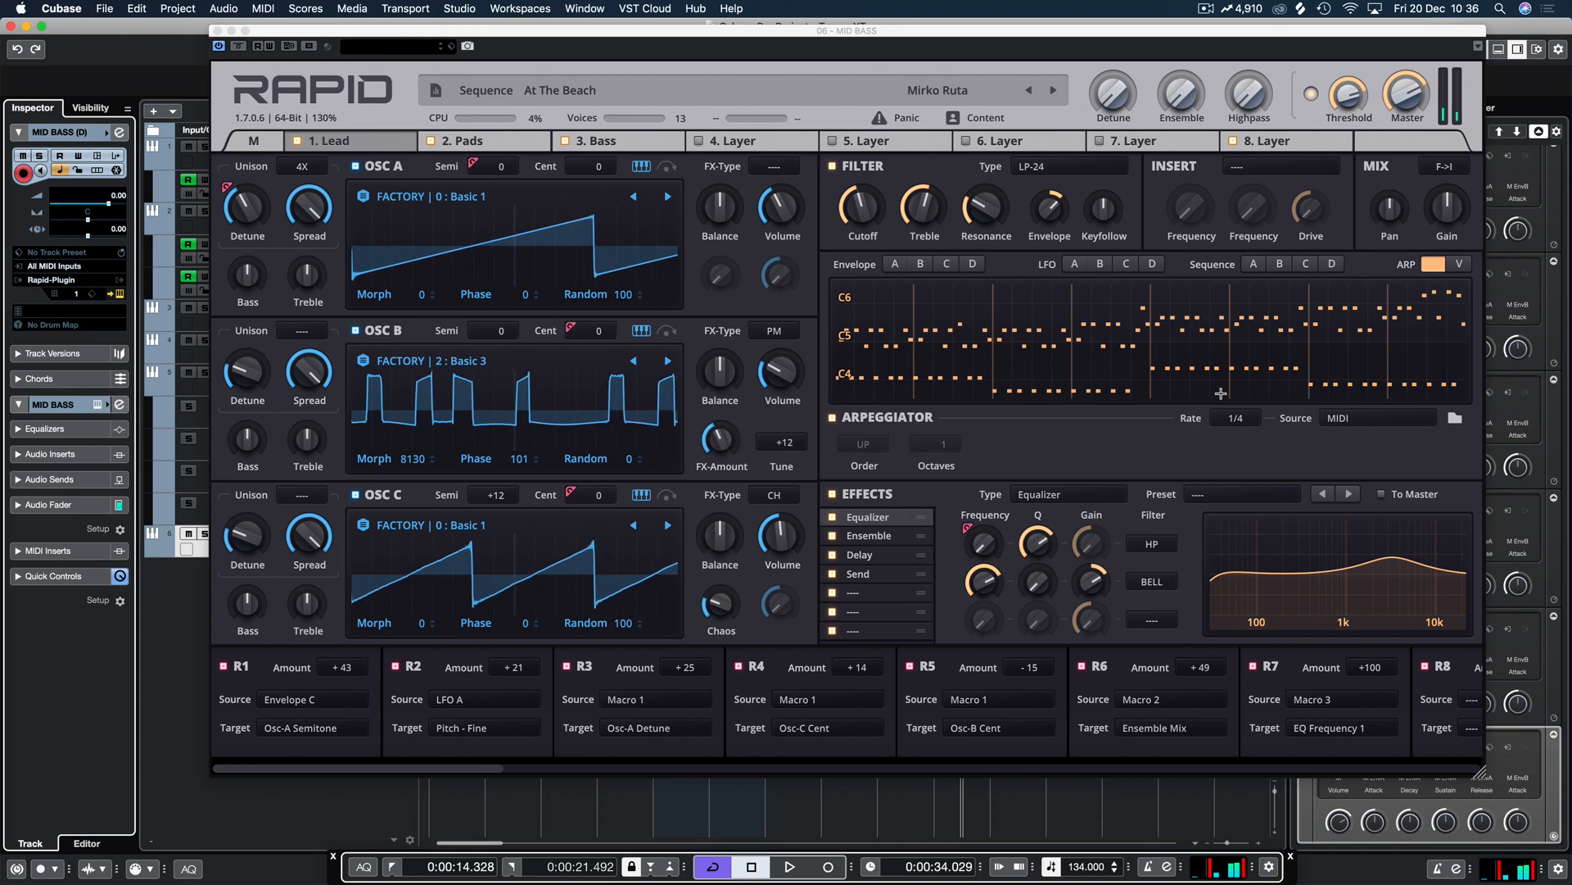
left_click(271, 146)
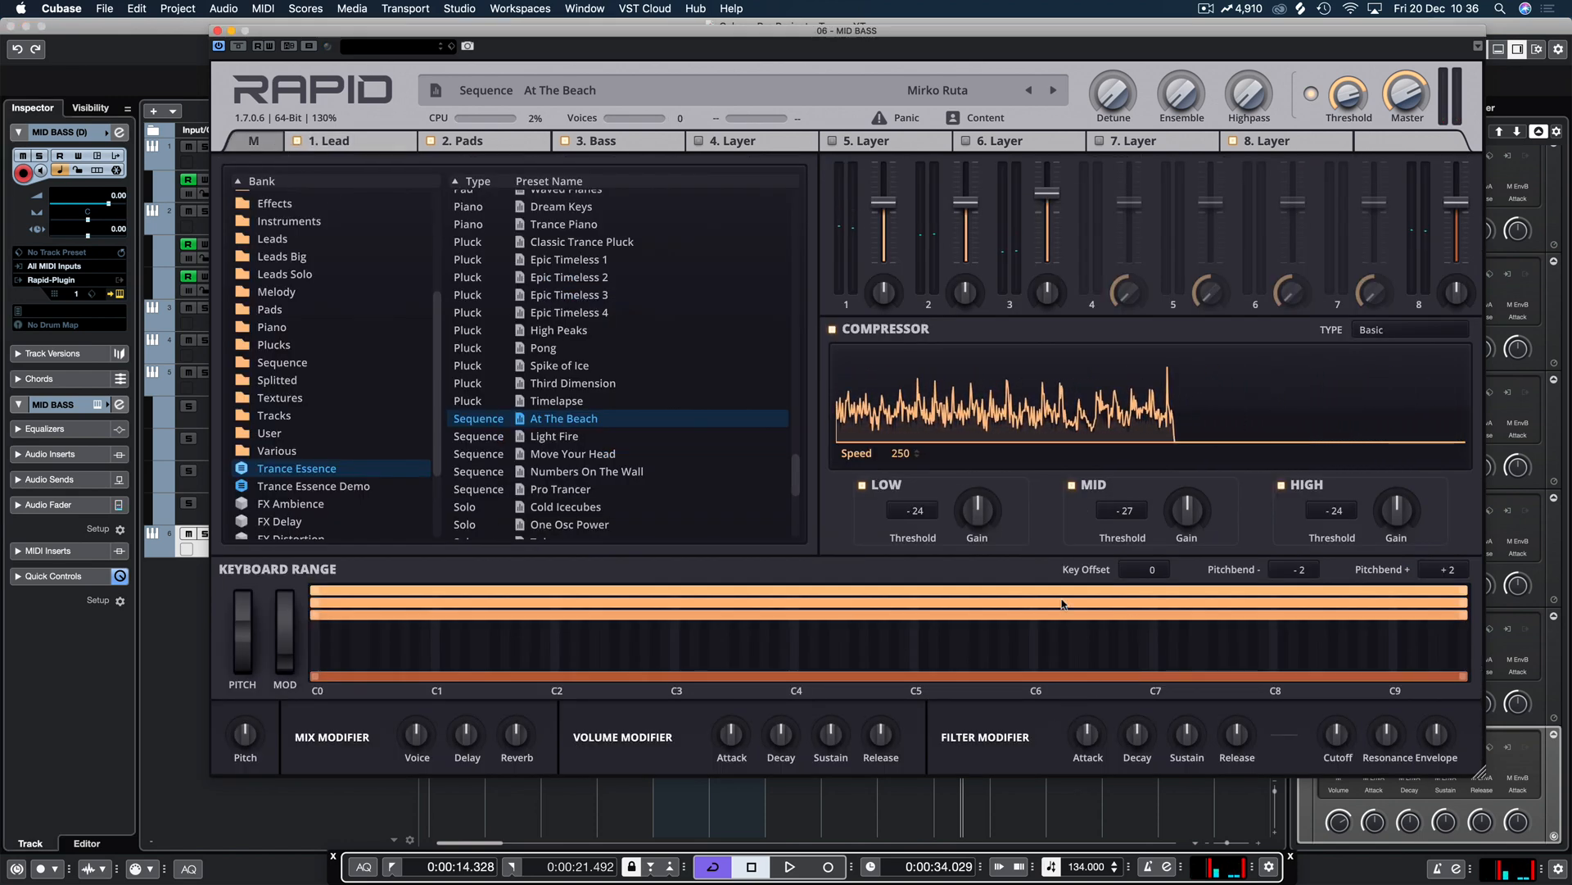
Step: Audition the Light Fire sequence preset and look at its Brass layer
left_click(556, 436)
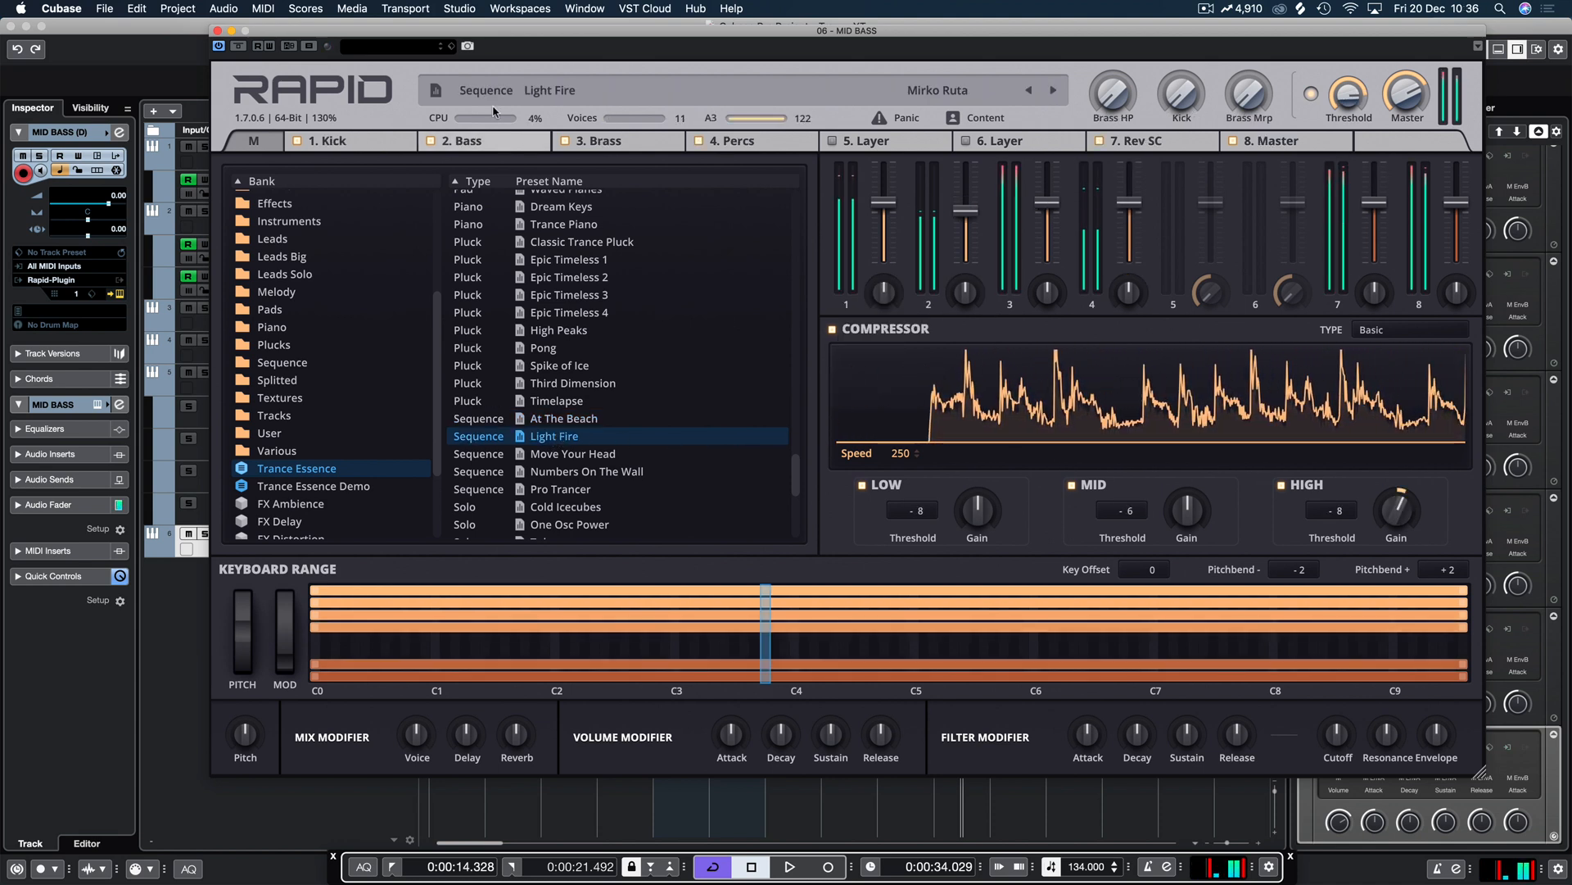
left_click(602, 141)
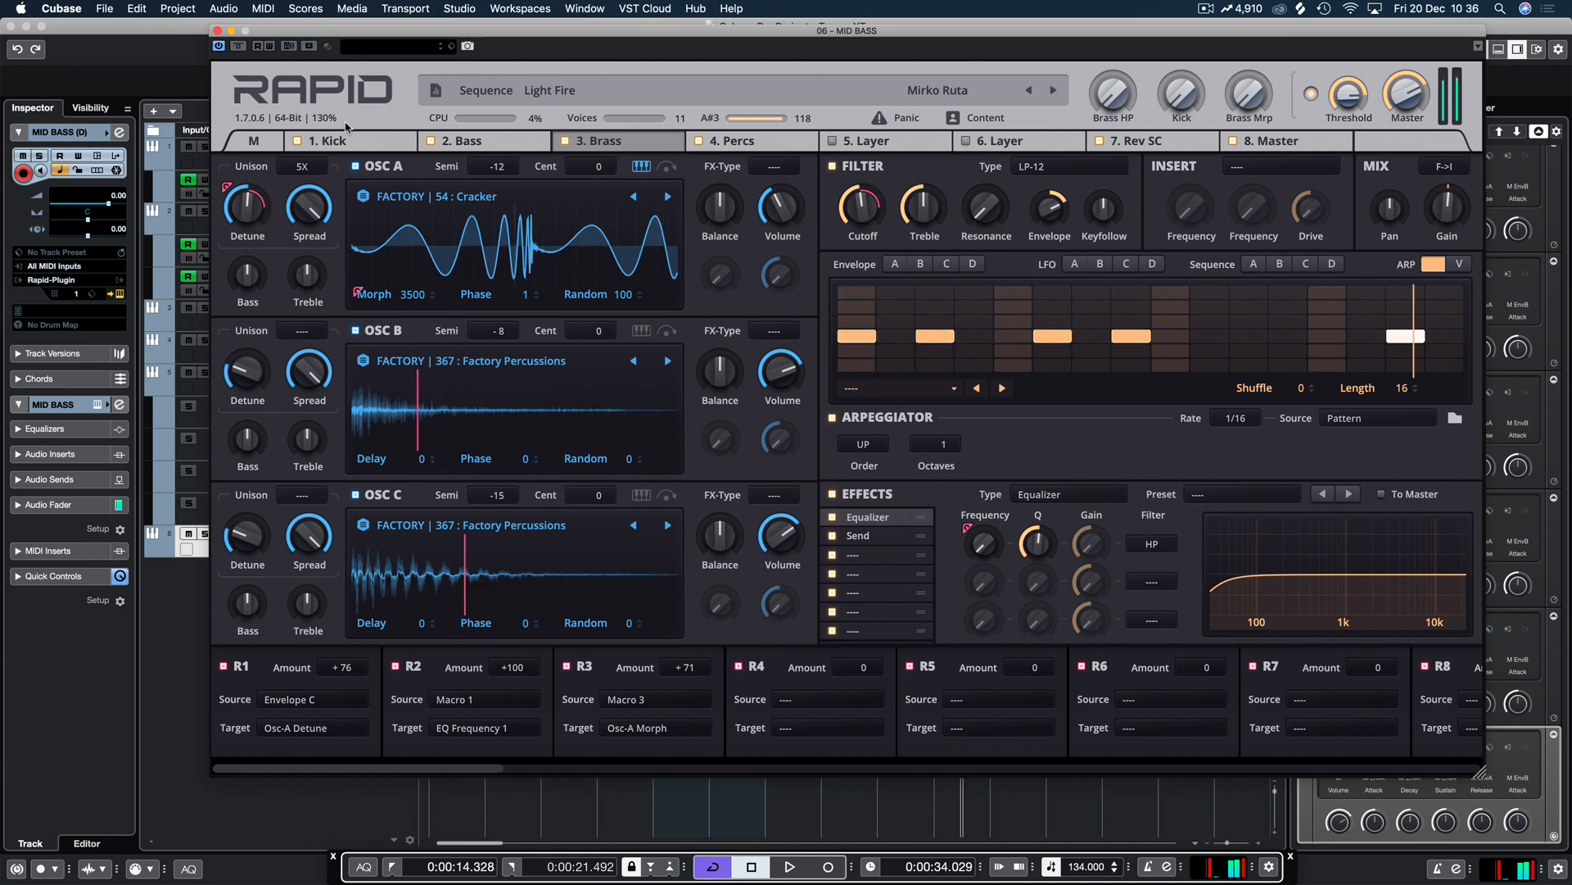
left_click(256, 140)
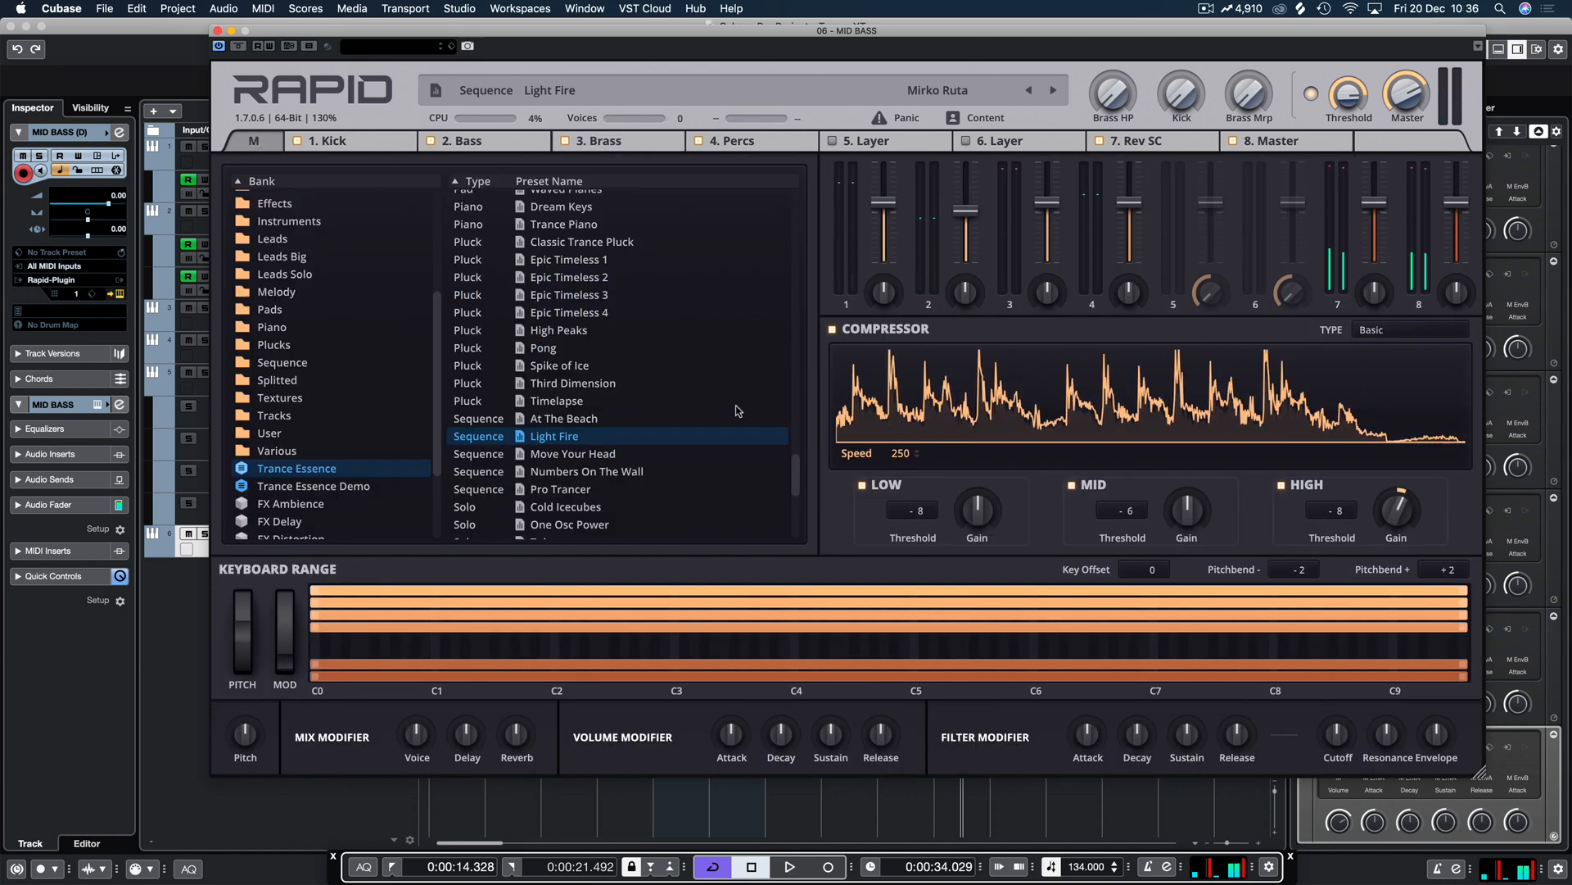
Step: Audition the Move Your Head sequence preset and examine Sequence A in its Sequence layer
left_click(542, 455)
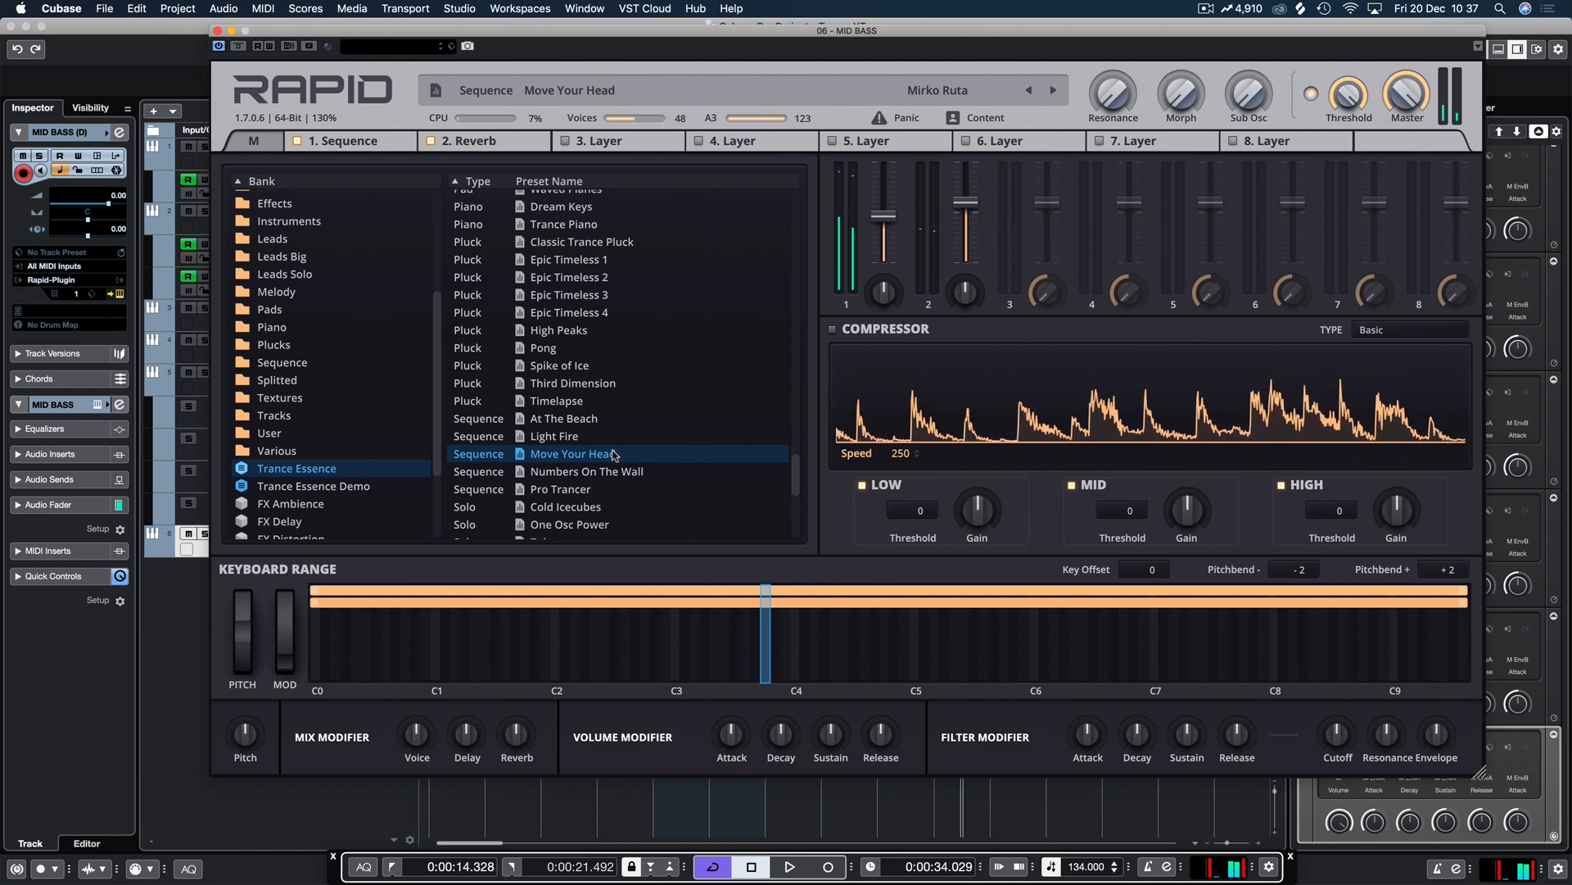
left_click(366, 140)
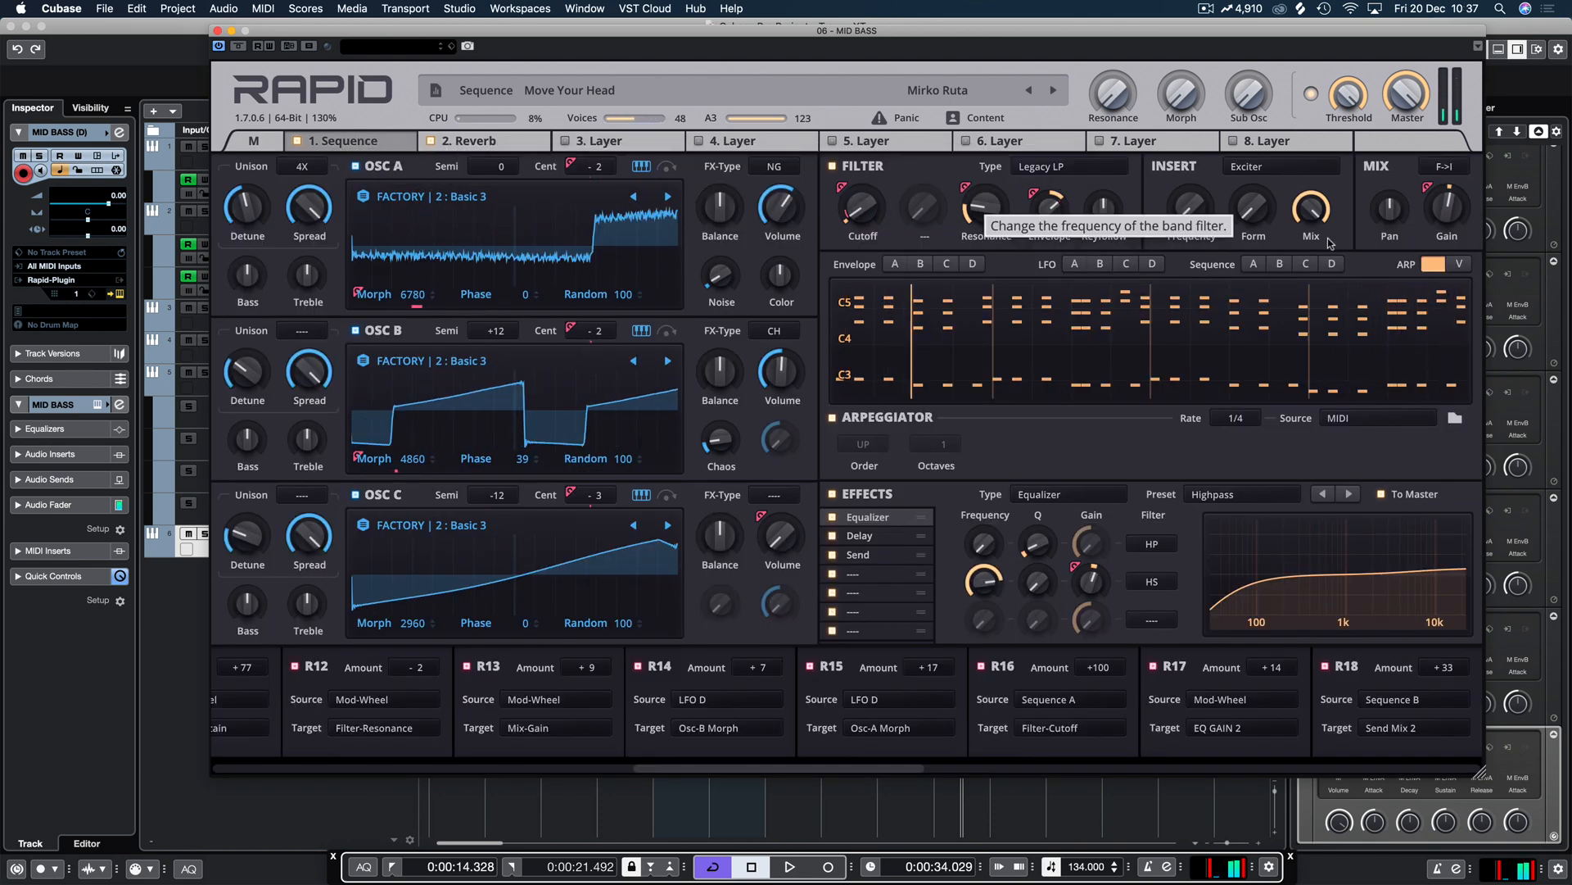
left_click(1251, 264)
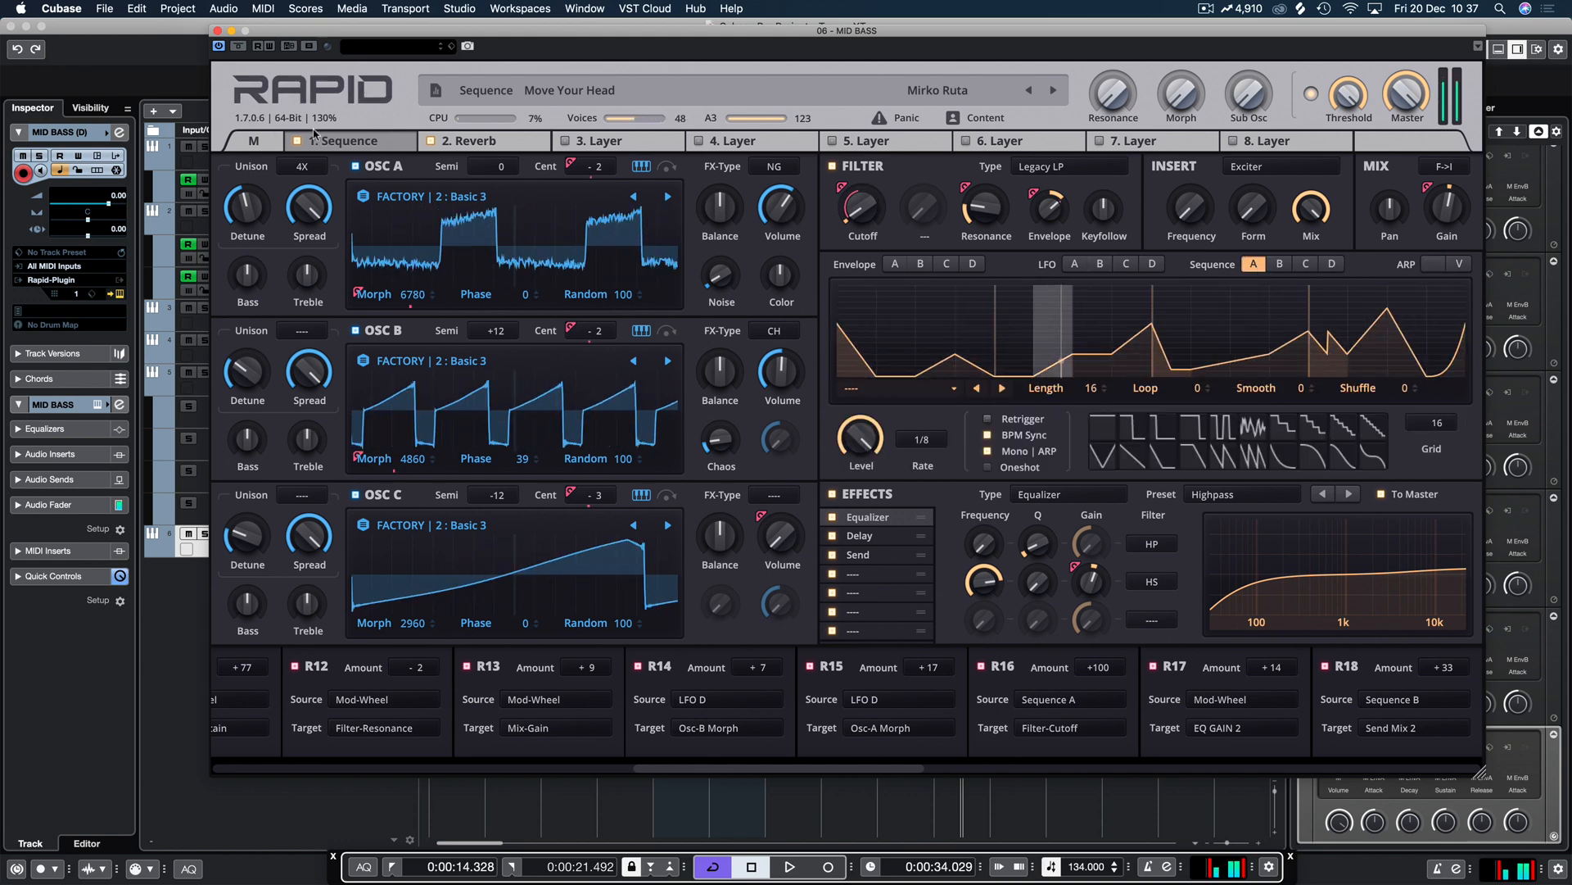
left_click(255, 141)
Step: Audition the Numbers On The Wall sequence preset and examine the arpeggiator and sequences of its Sines and Chords layers
left_click(565, 472)
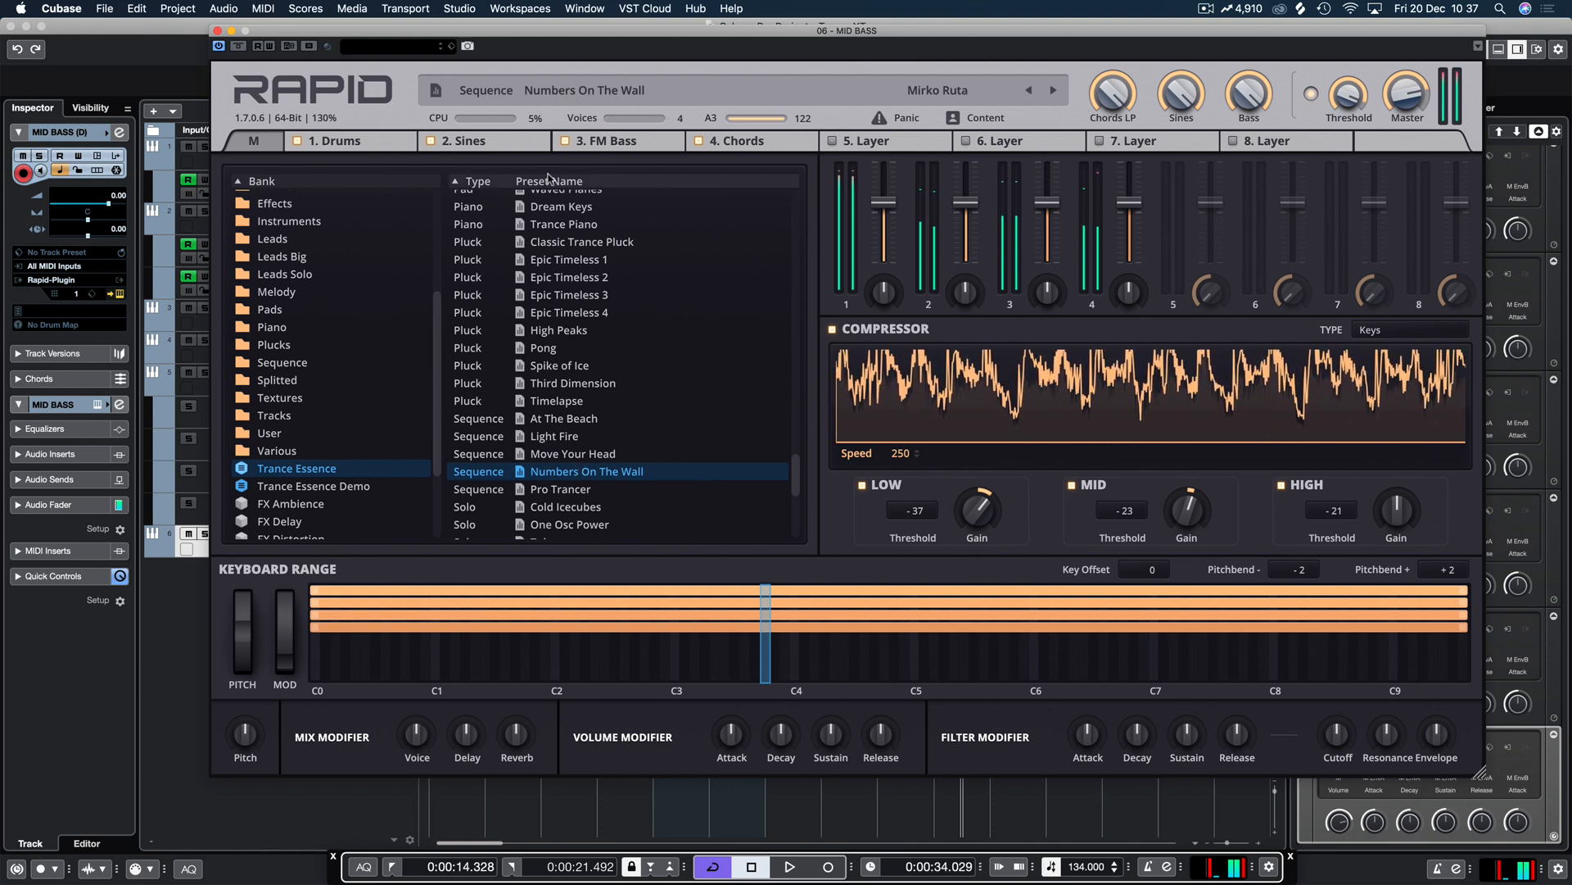
left_click(504, 145)
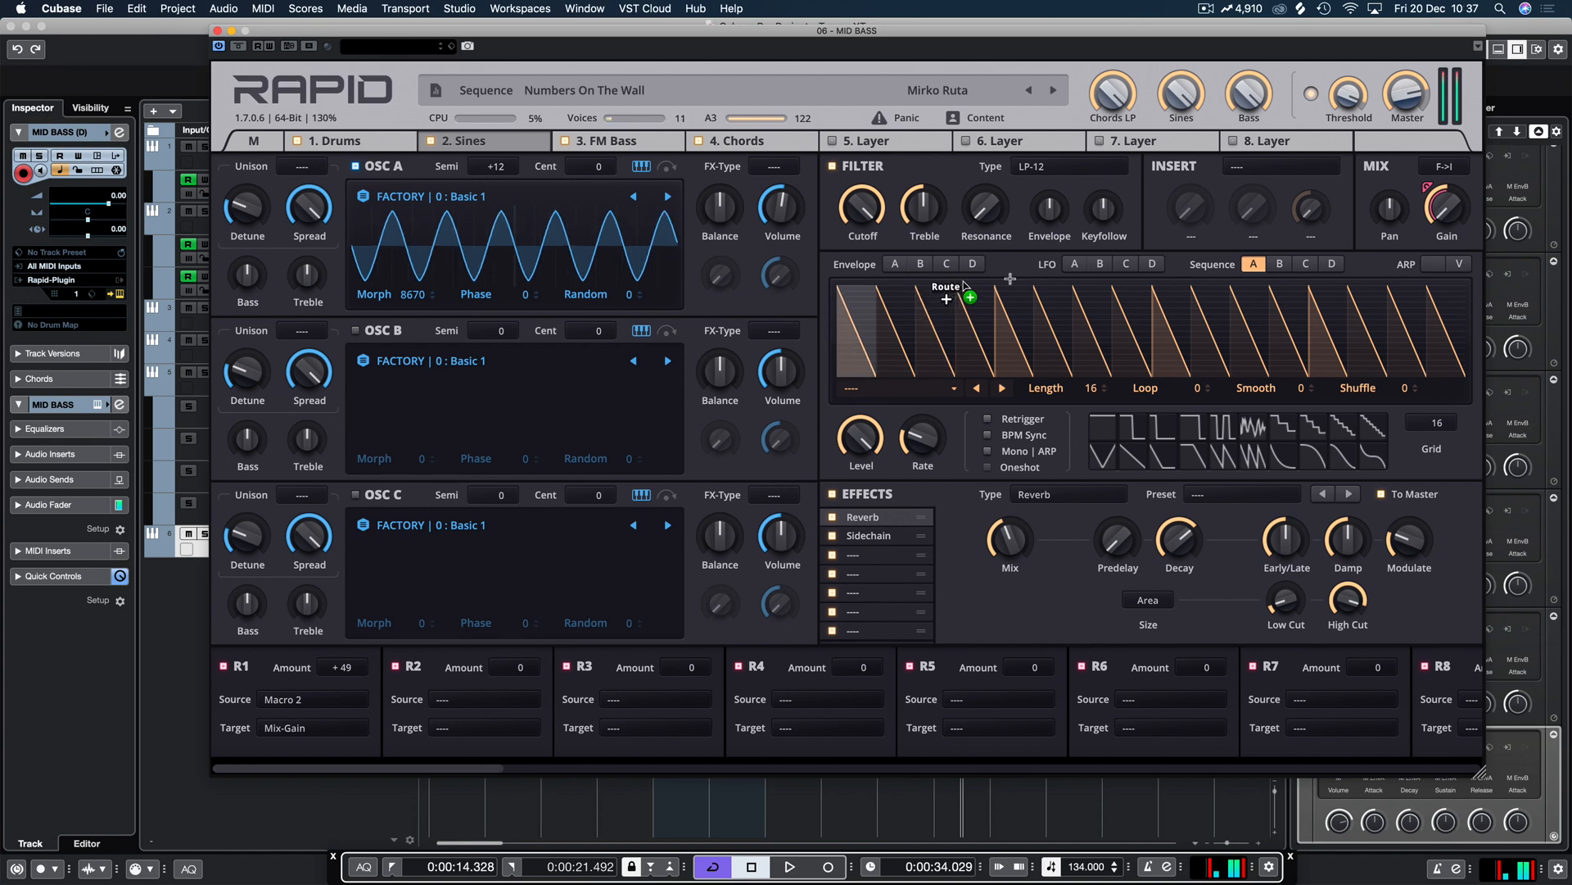
left_click(1440, 265)
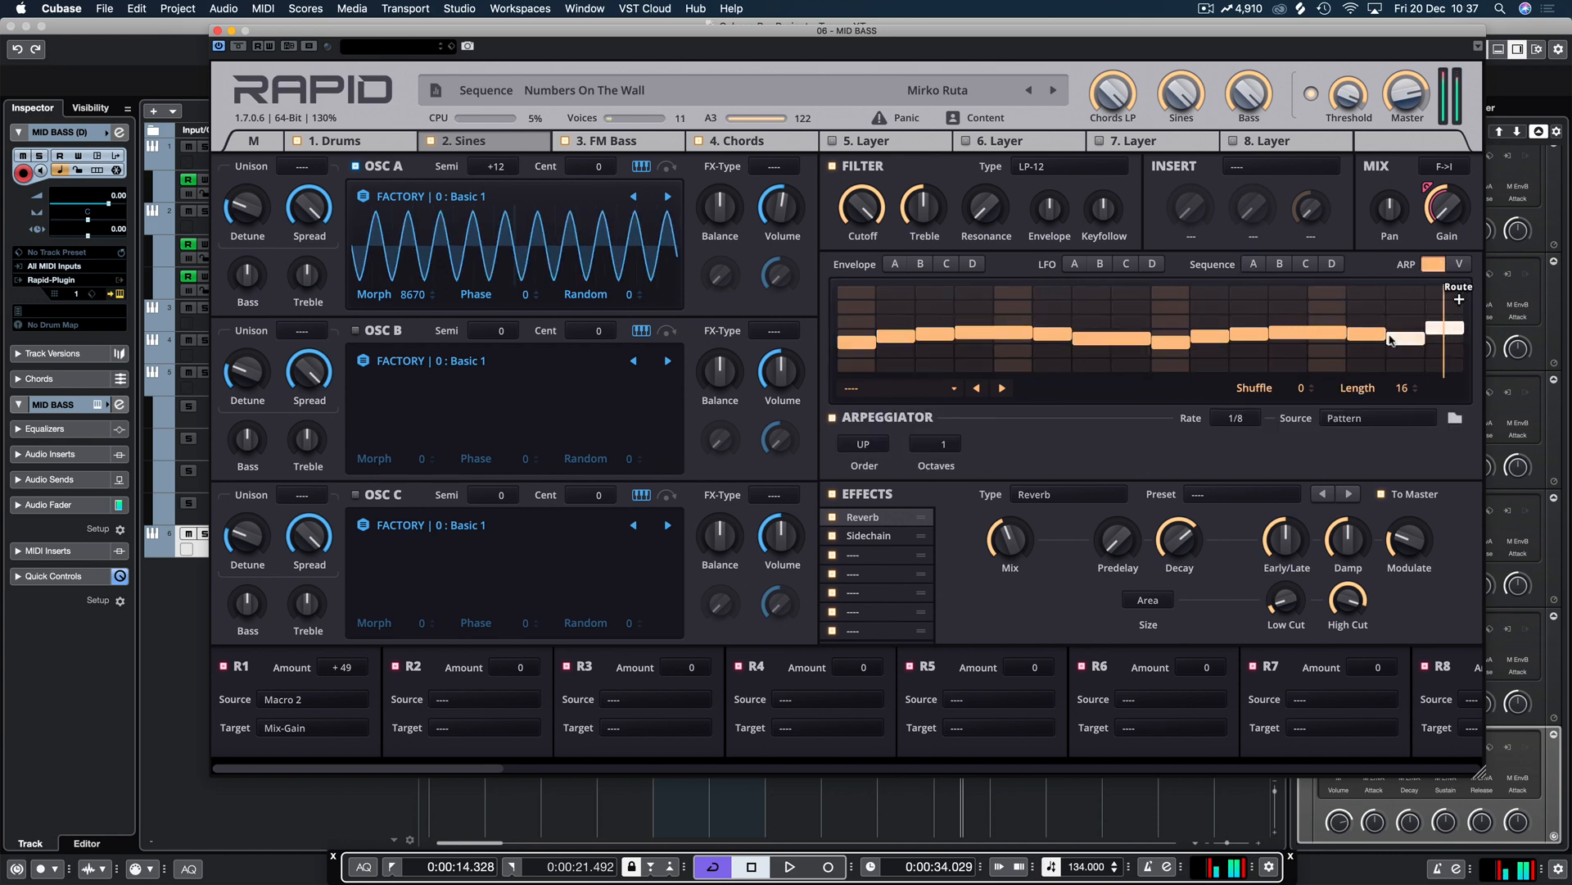
left_click(1305, 264)
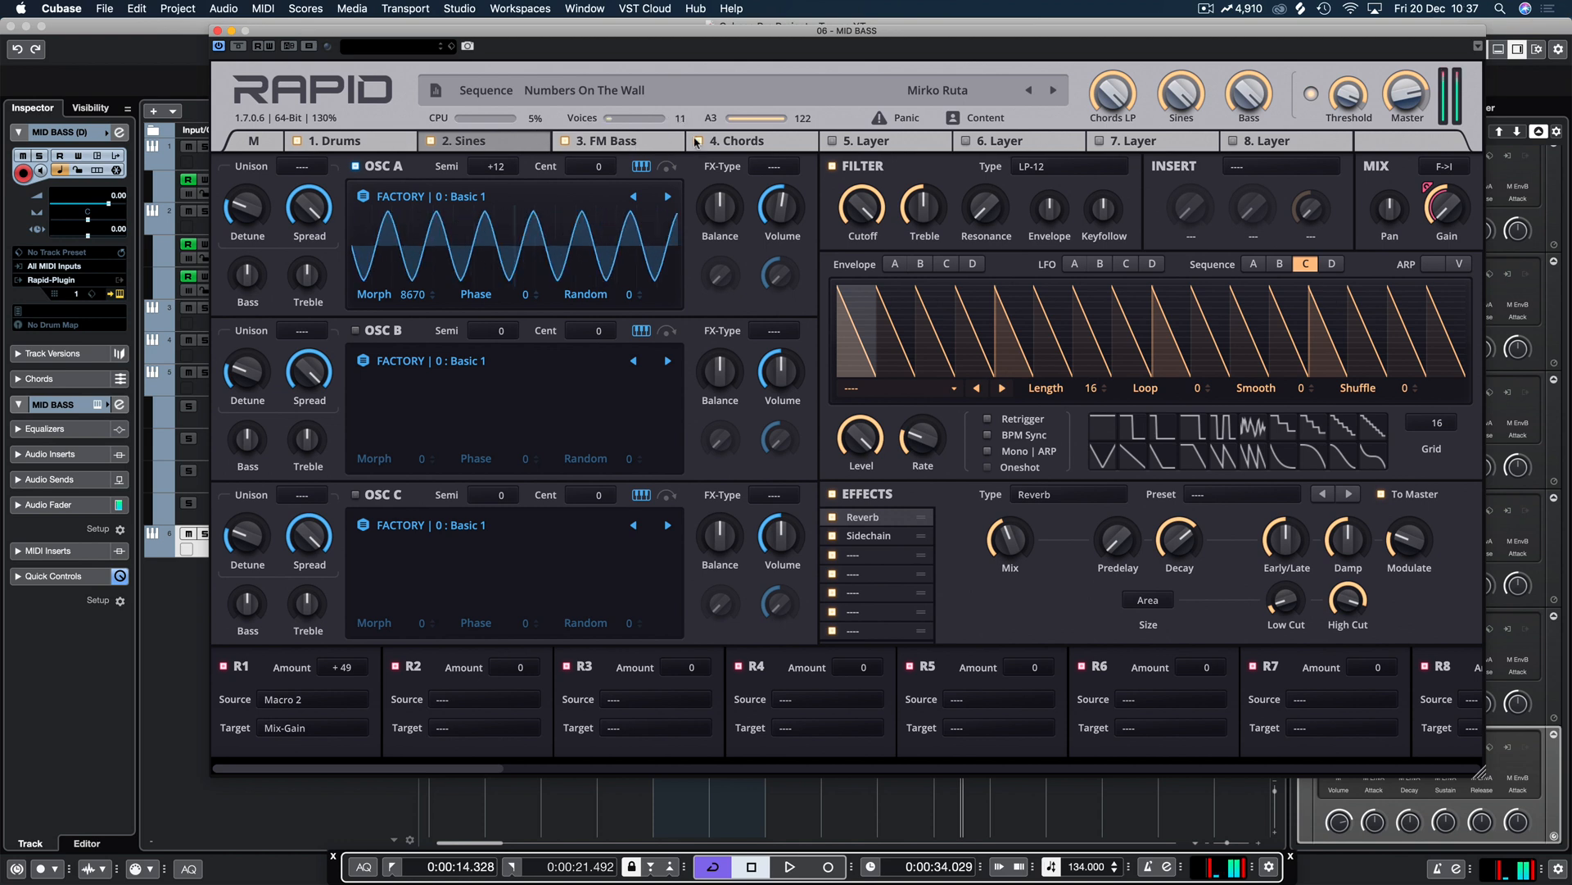
left_click(793, 140)
left_click(1254, 263)
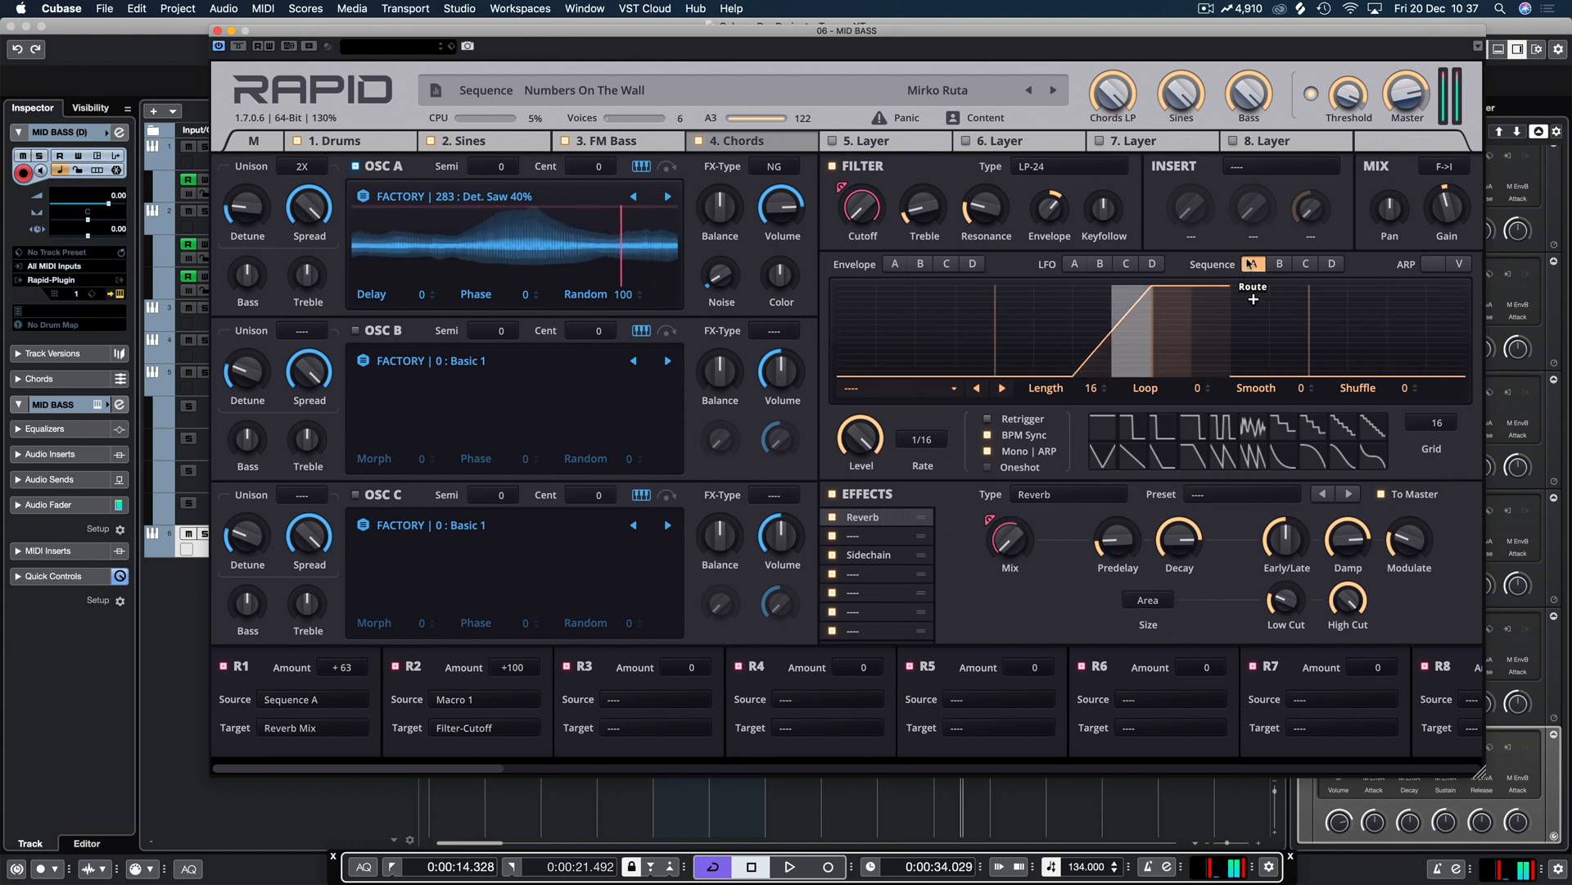
left_click(1280, 264)
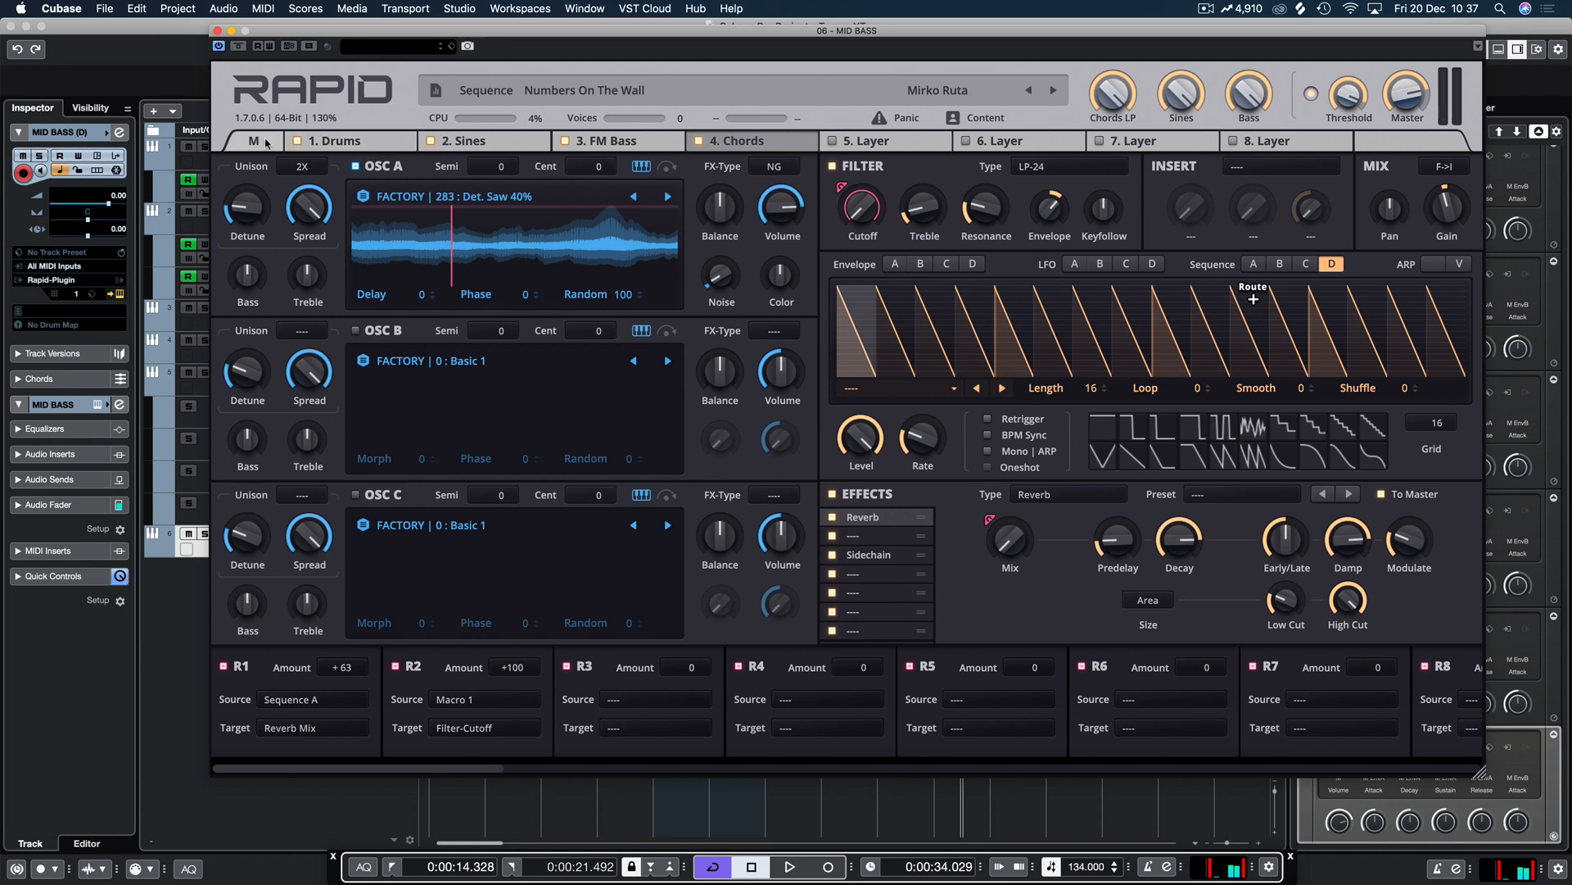
left_click(266, 143)
Step: Load the Pro Trancer sequence preset and view the arpeggiators of its Bass 2 and Drums layers
left_click(561, 490)
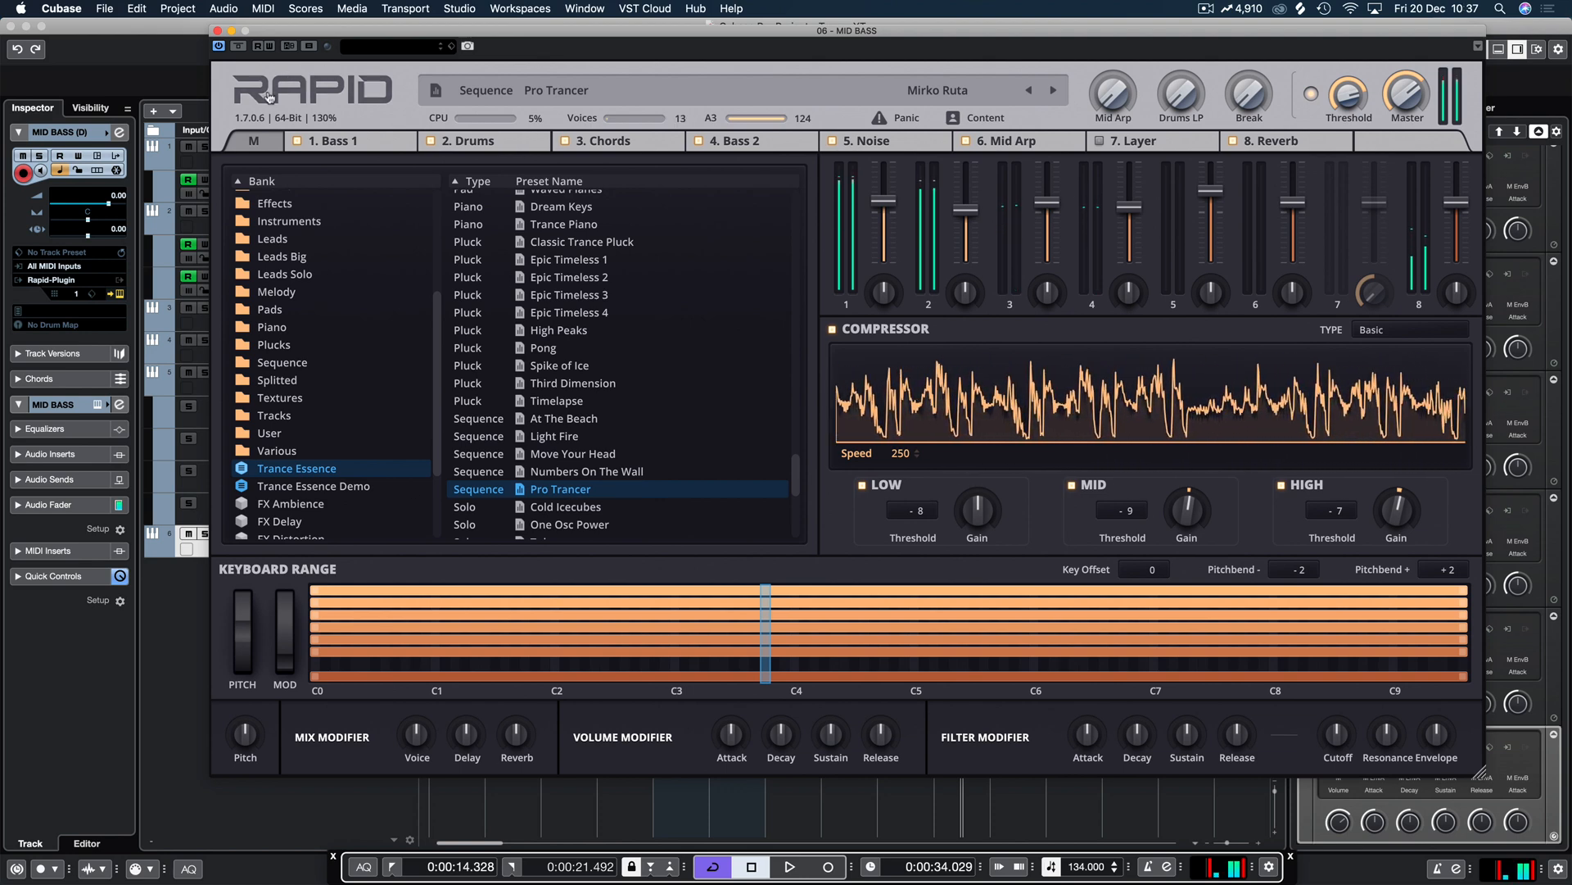
left_click(373, 141)
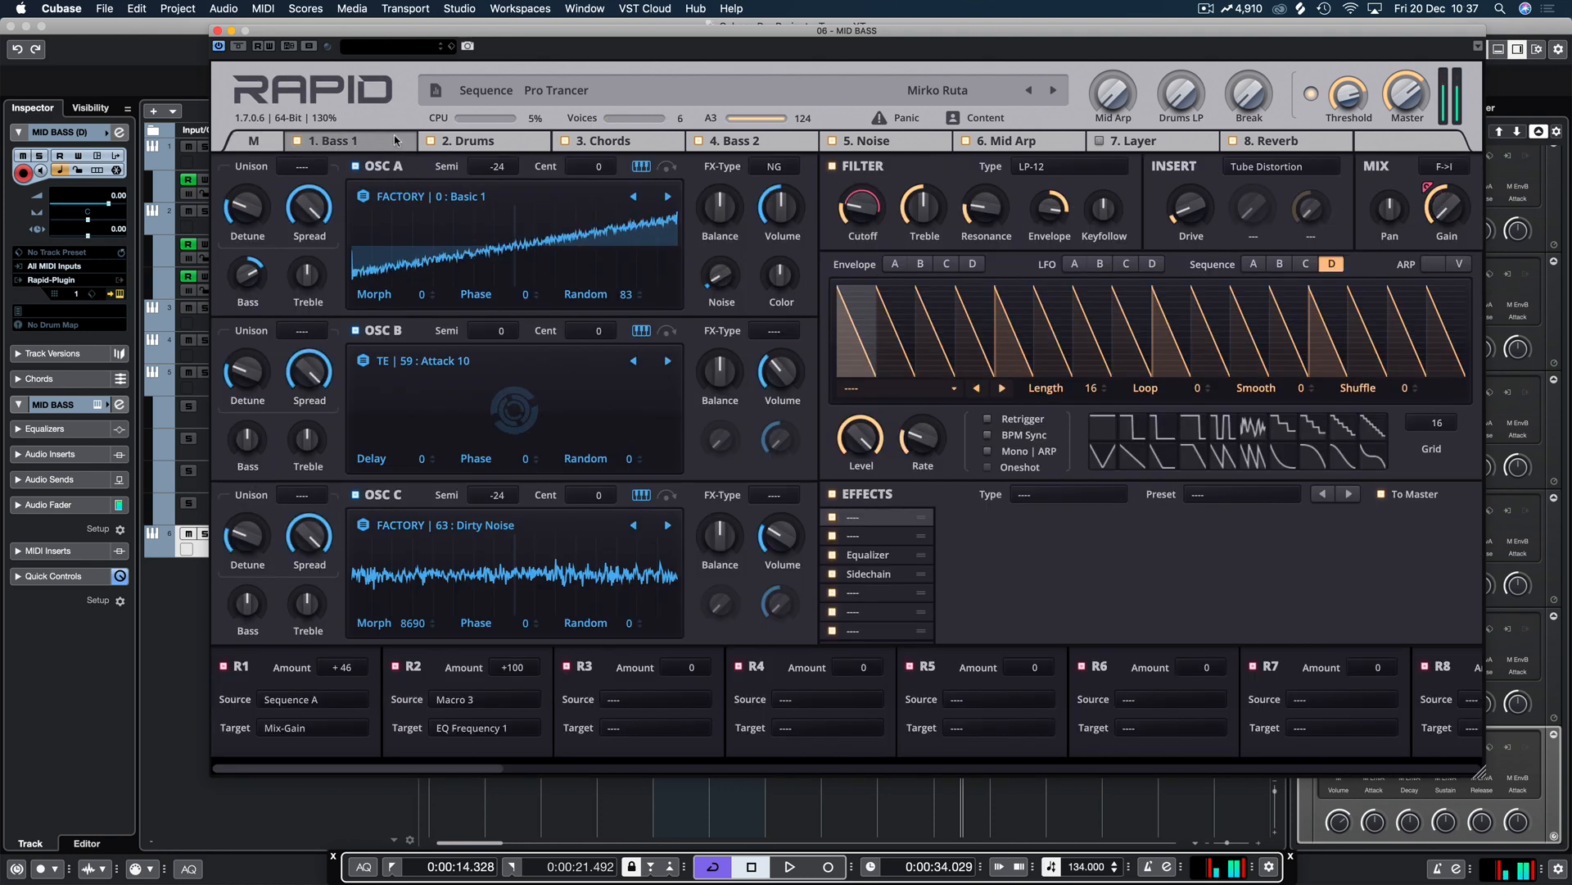
left_click(737, 141)
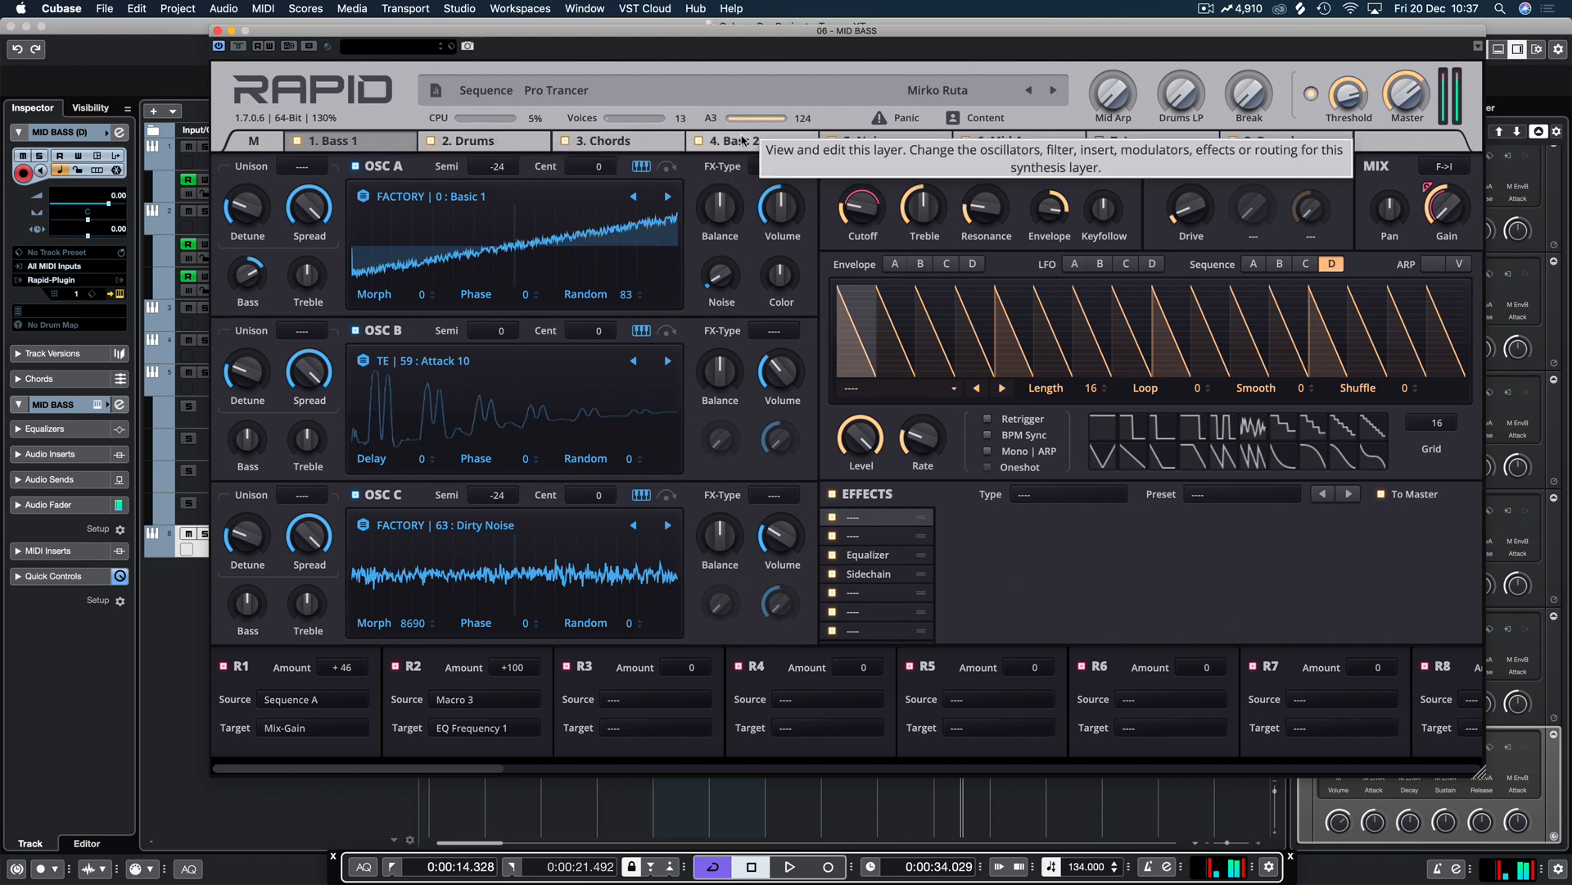
left_click(1432, 264)
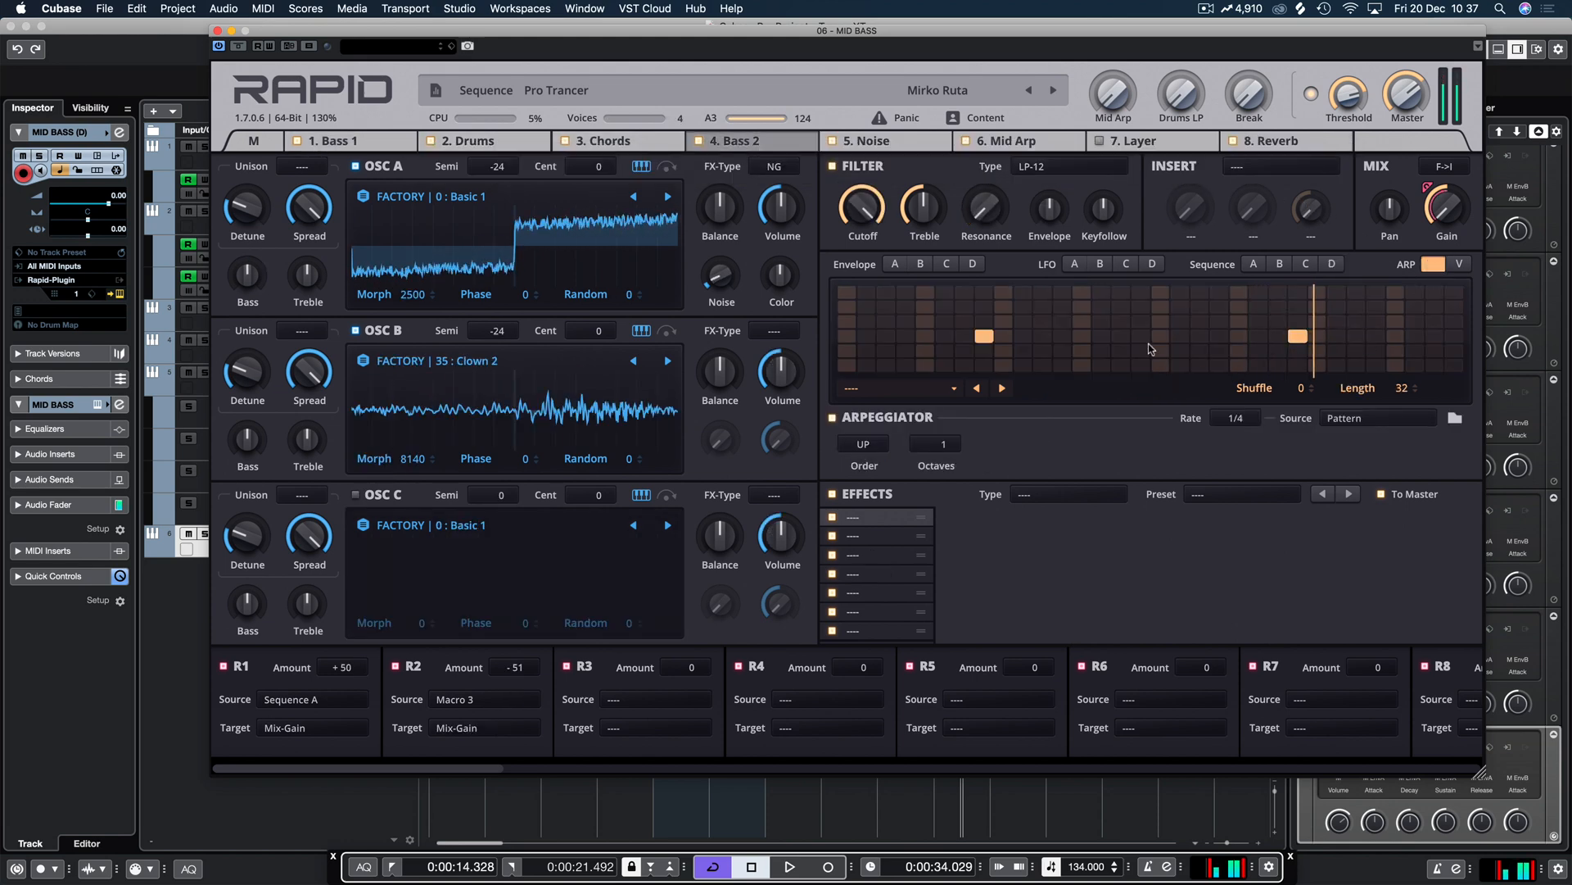
left_click(484, 141)
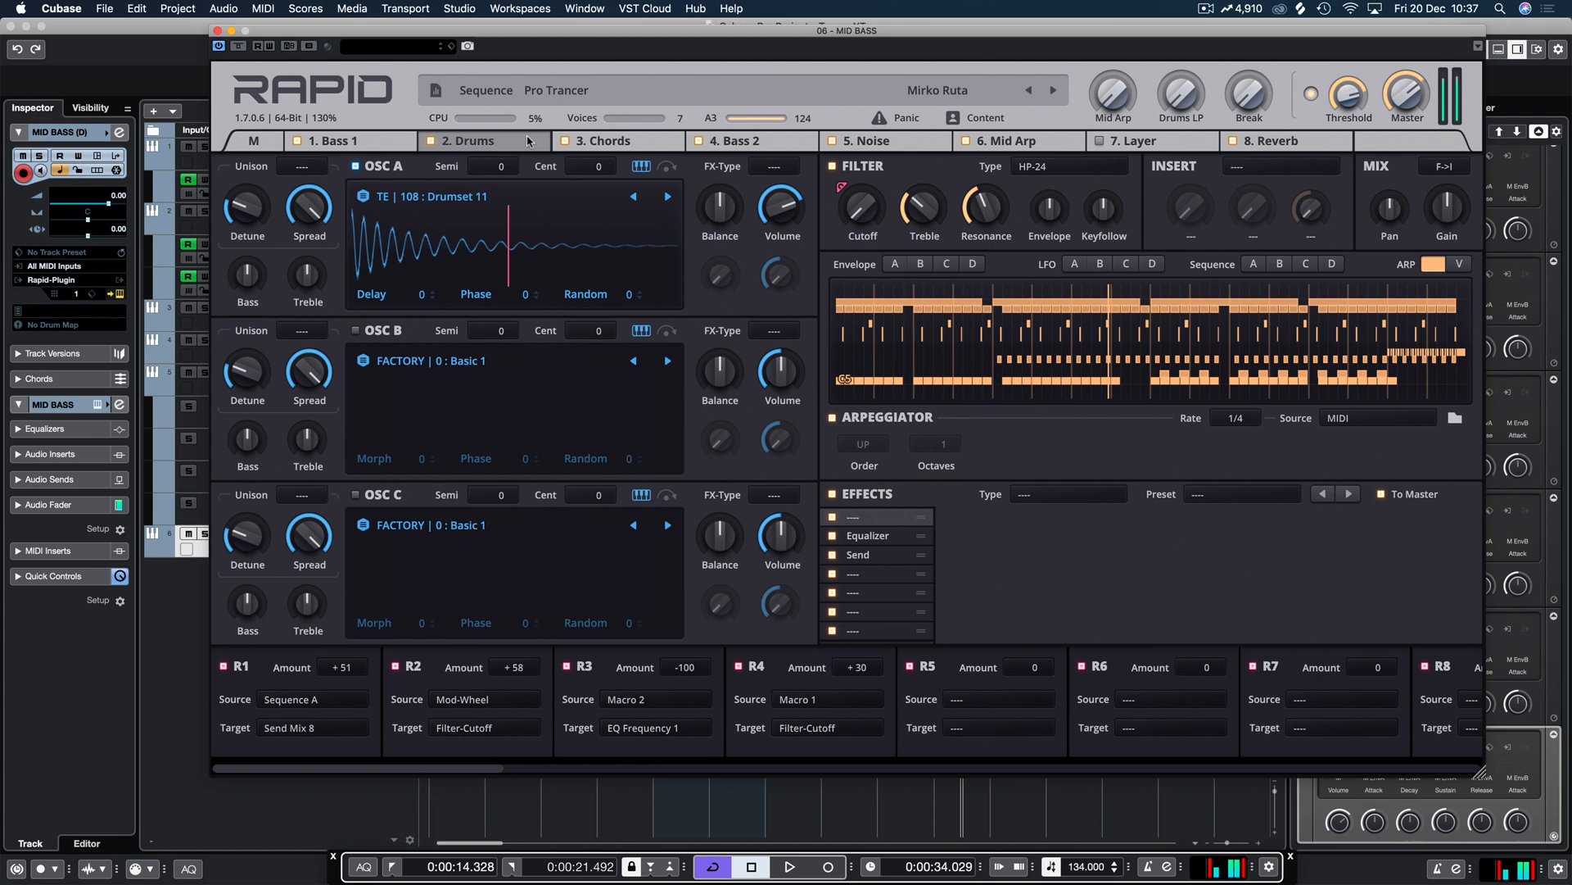
Step: Examine Sequence A on Pro Trancer's Bass 1, Bass 2 and Noise layers, and the Bass 1 arpeggiator pattern
left_click(390, 137)
left_click(1253, 263)
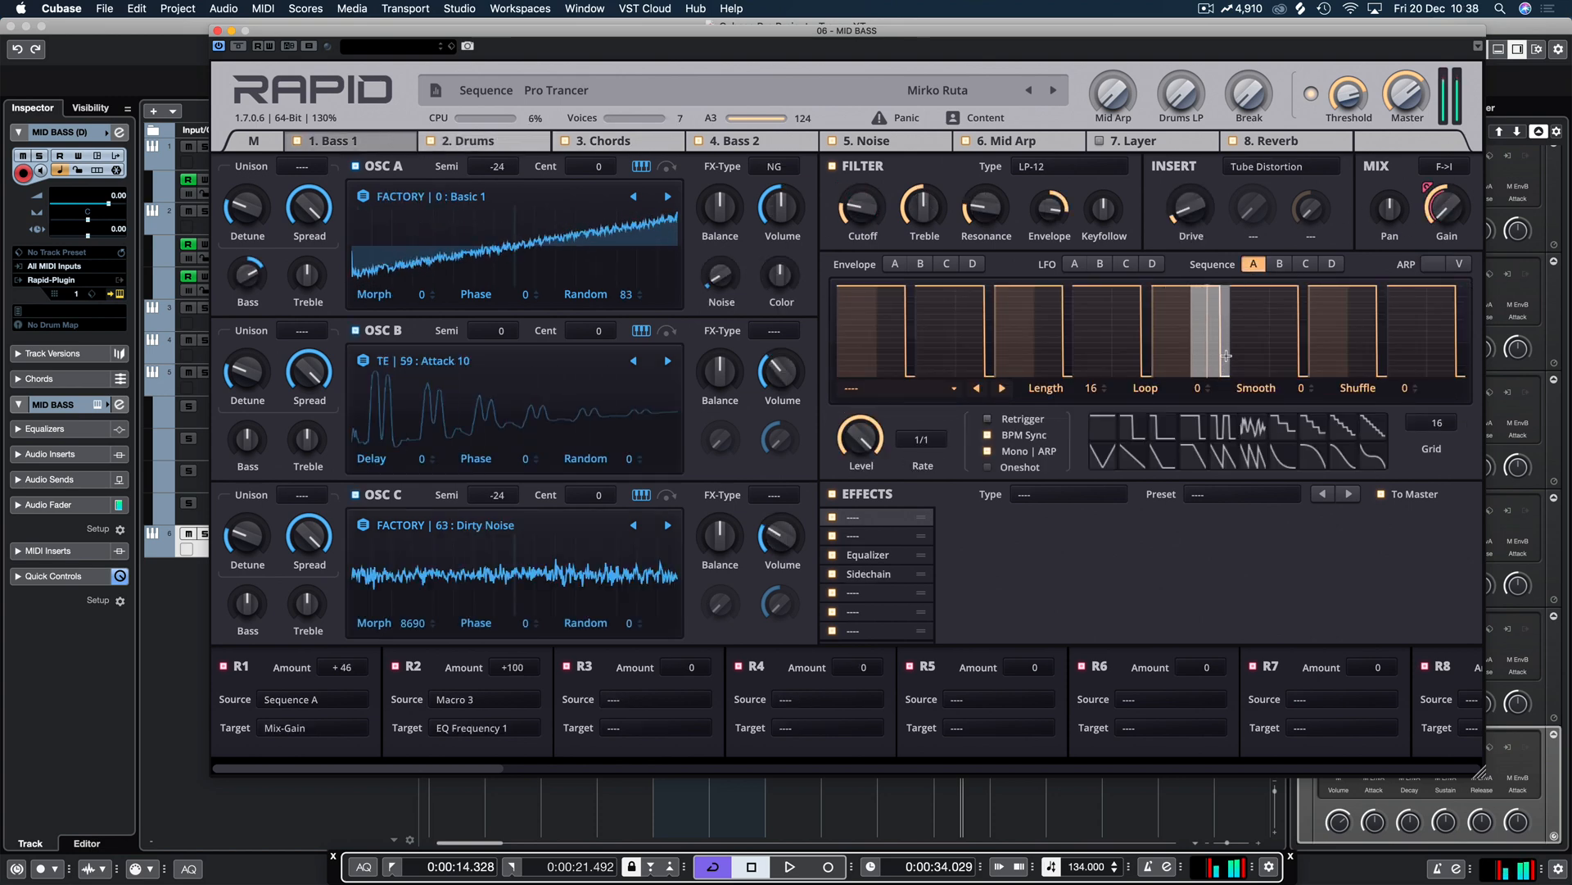
left_click(489, 141)
left_click(743, 141)
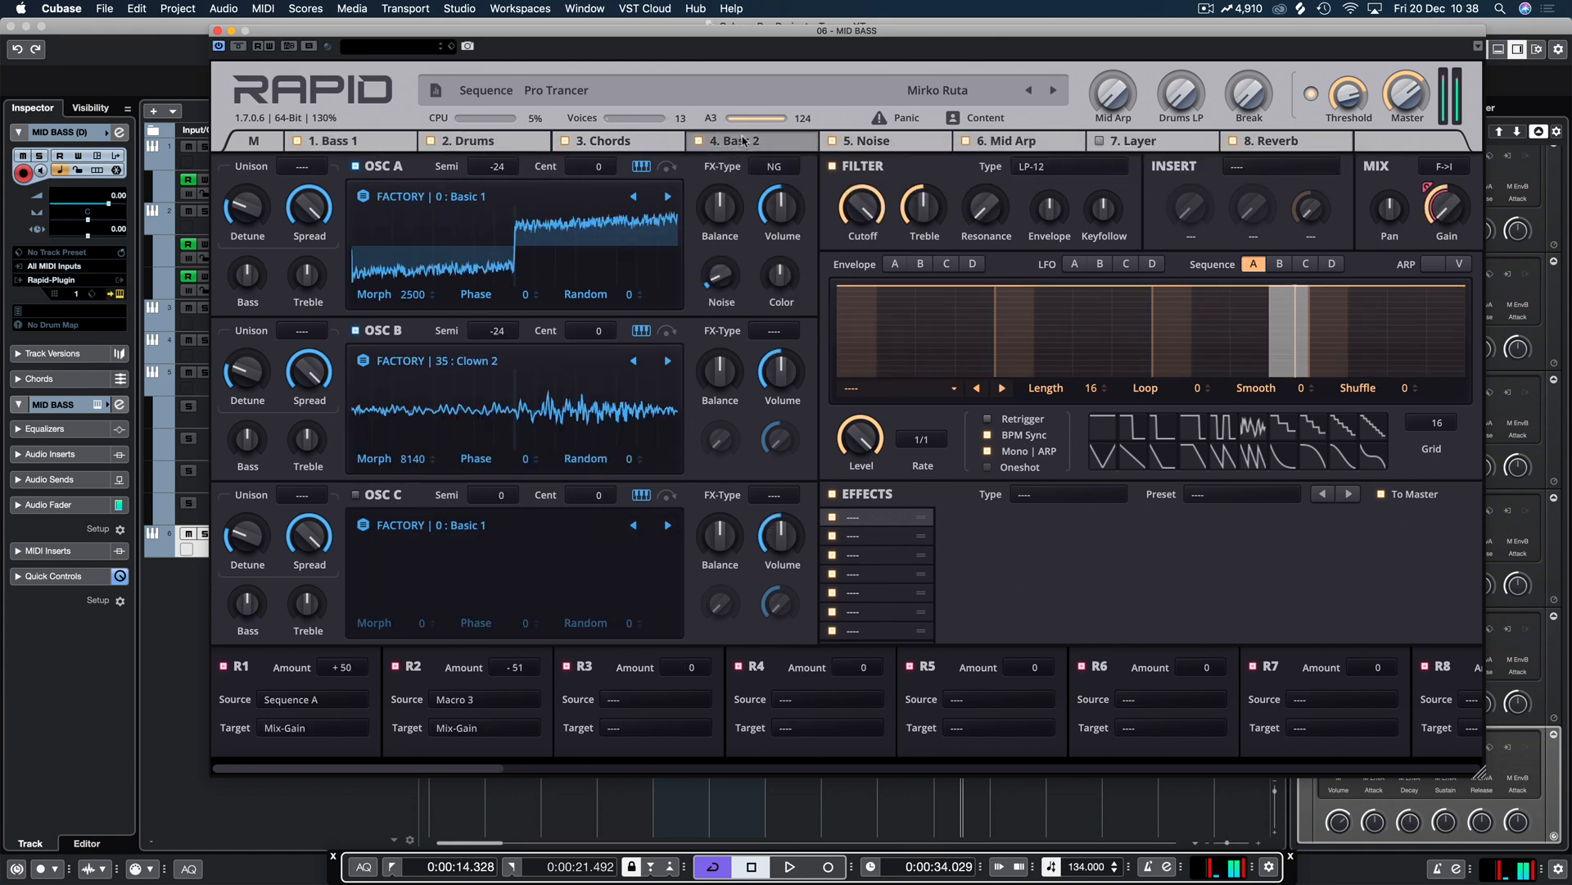
left_click(885, 141)
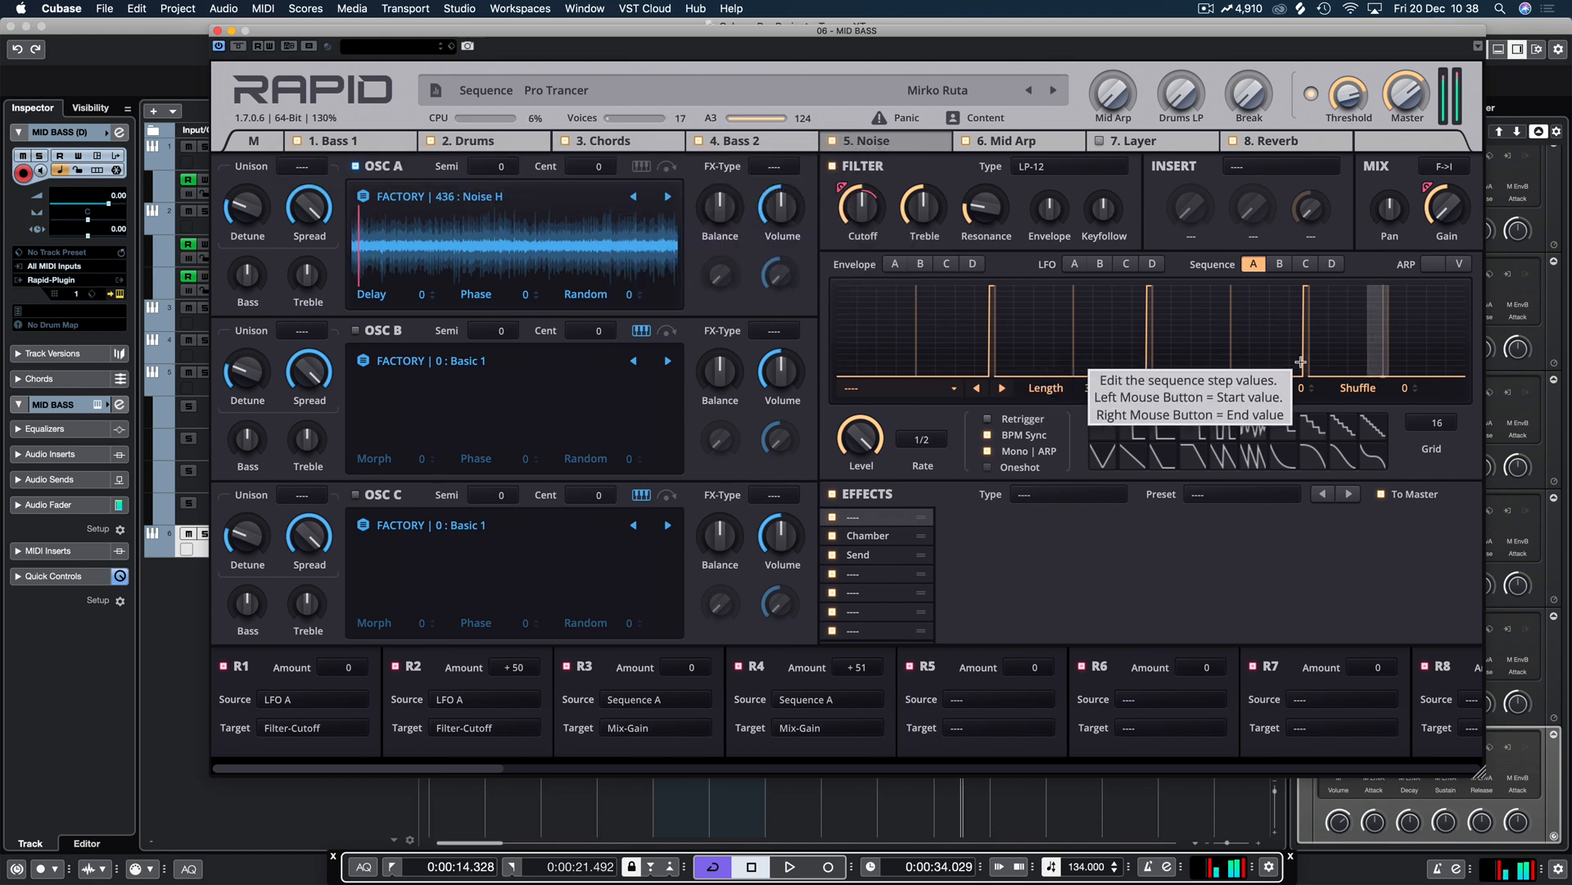
left_click(327, 141)
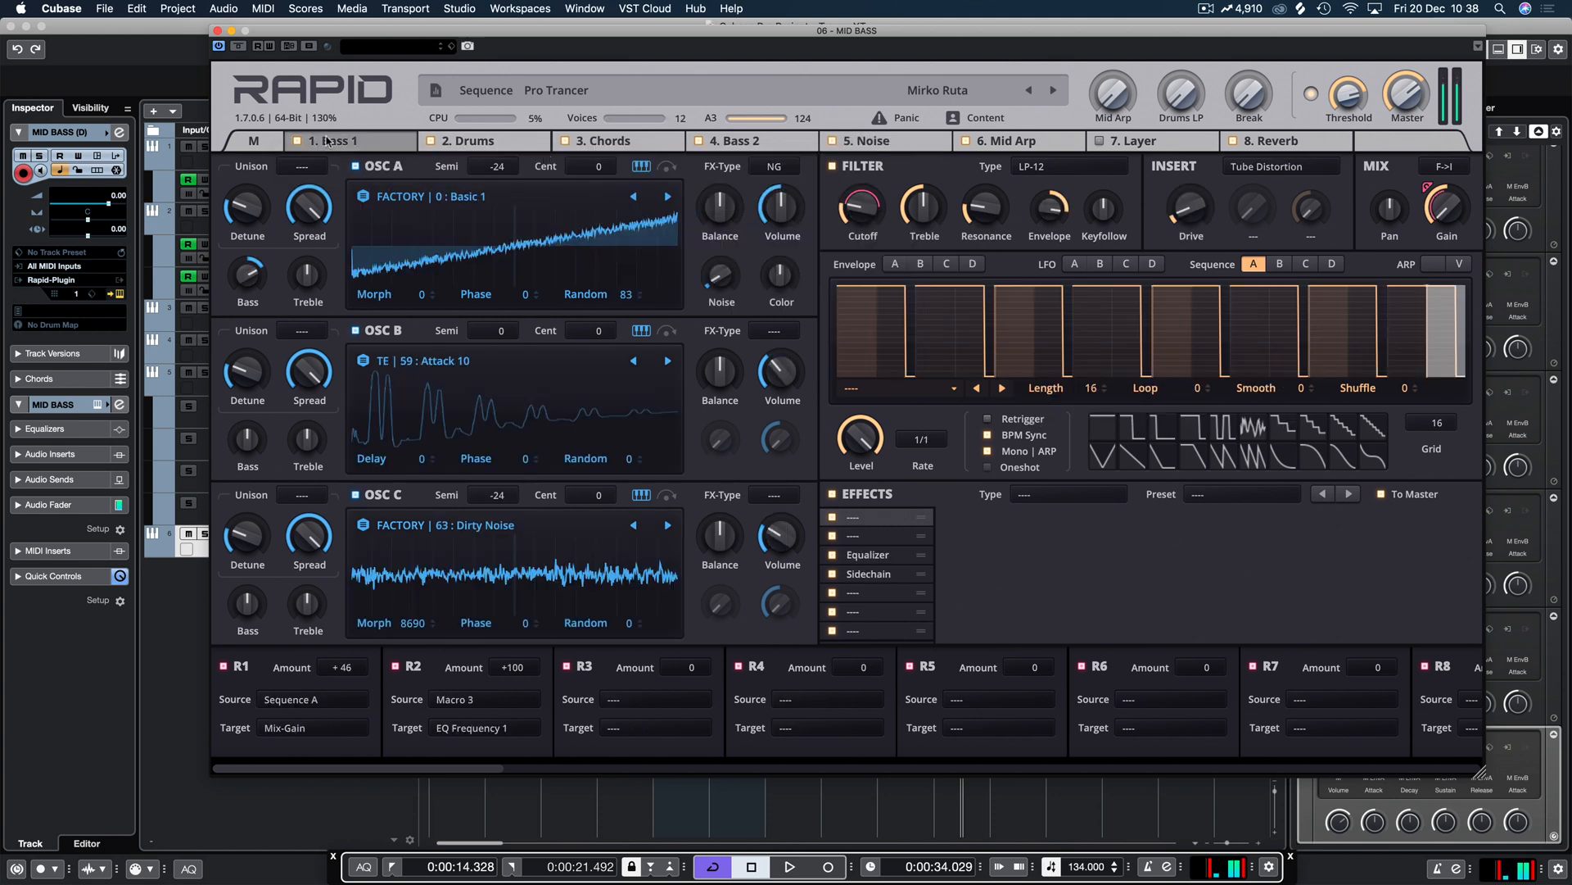
left_click(1433, 264)
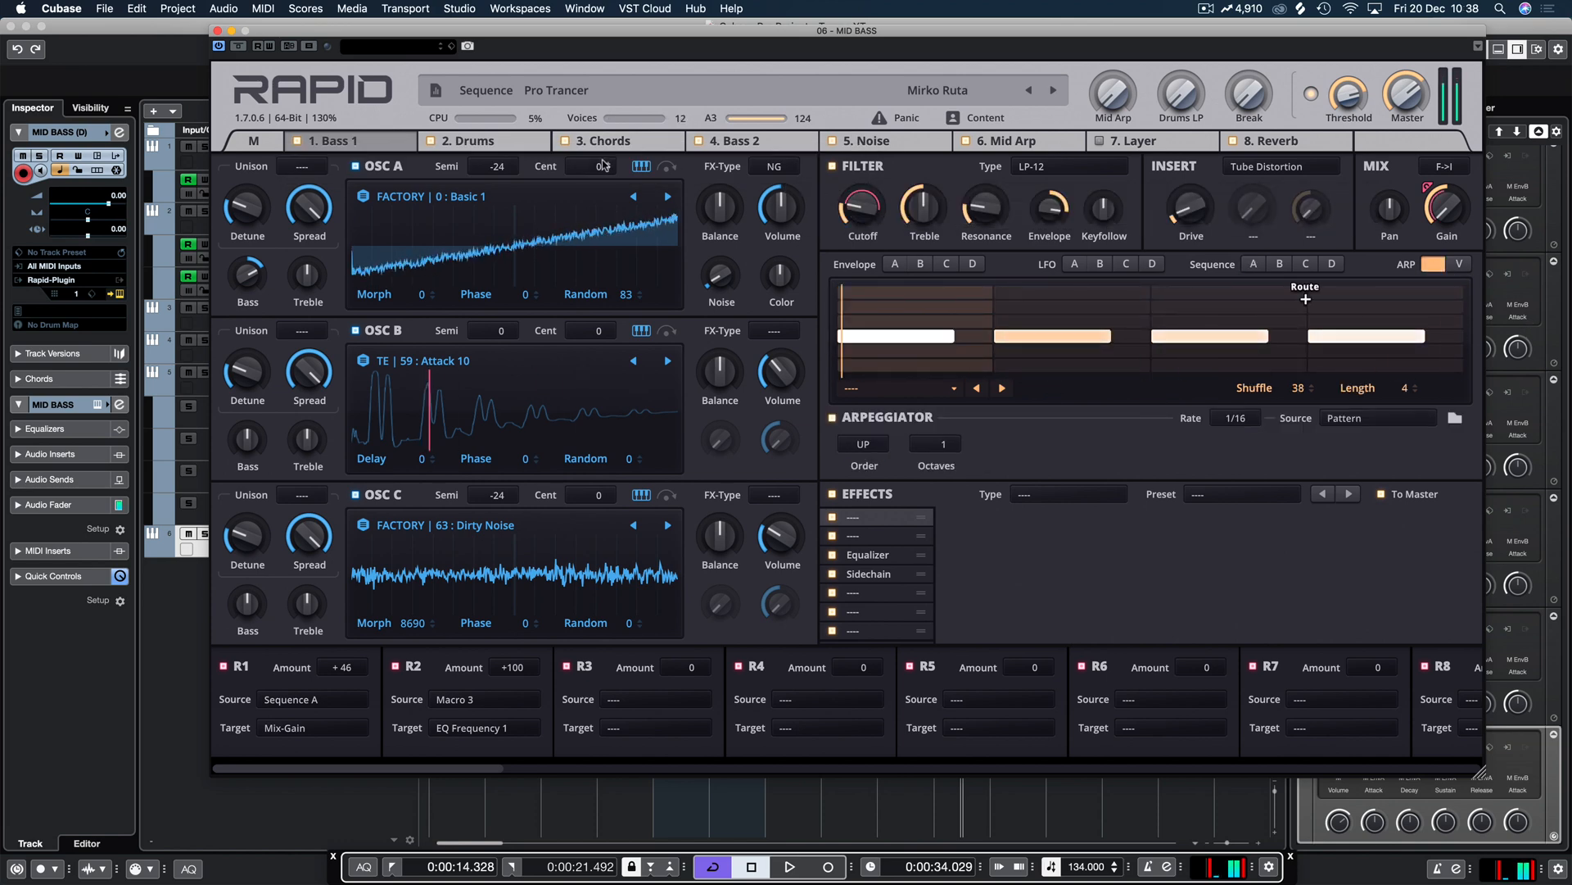
Step: Examine the arpeggiator patterns of Pro Trancer's Drums and Chords layers
left_click(507, 143)
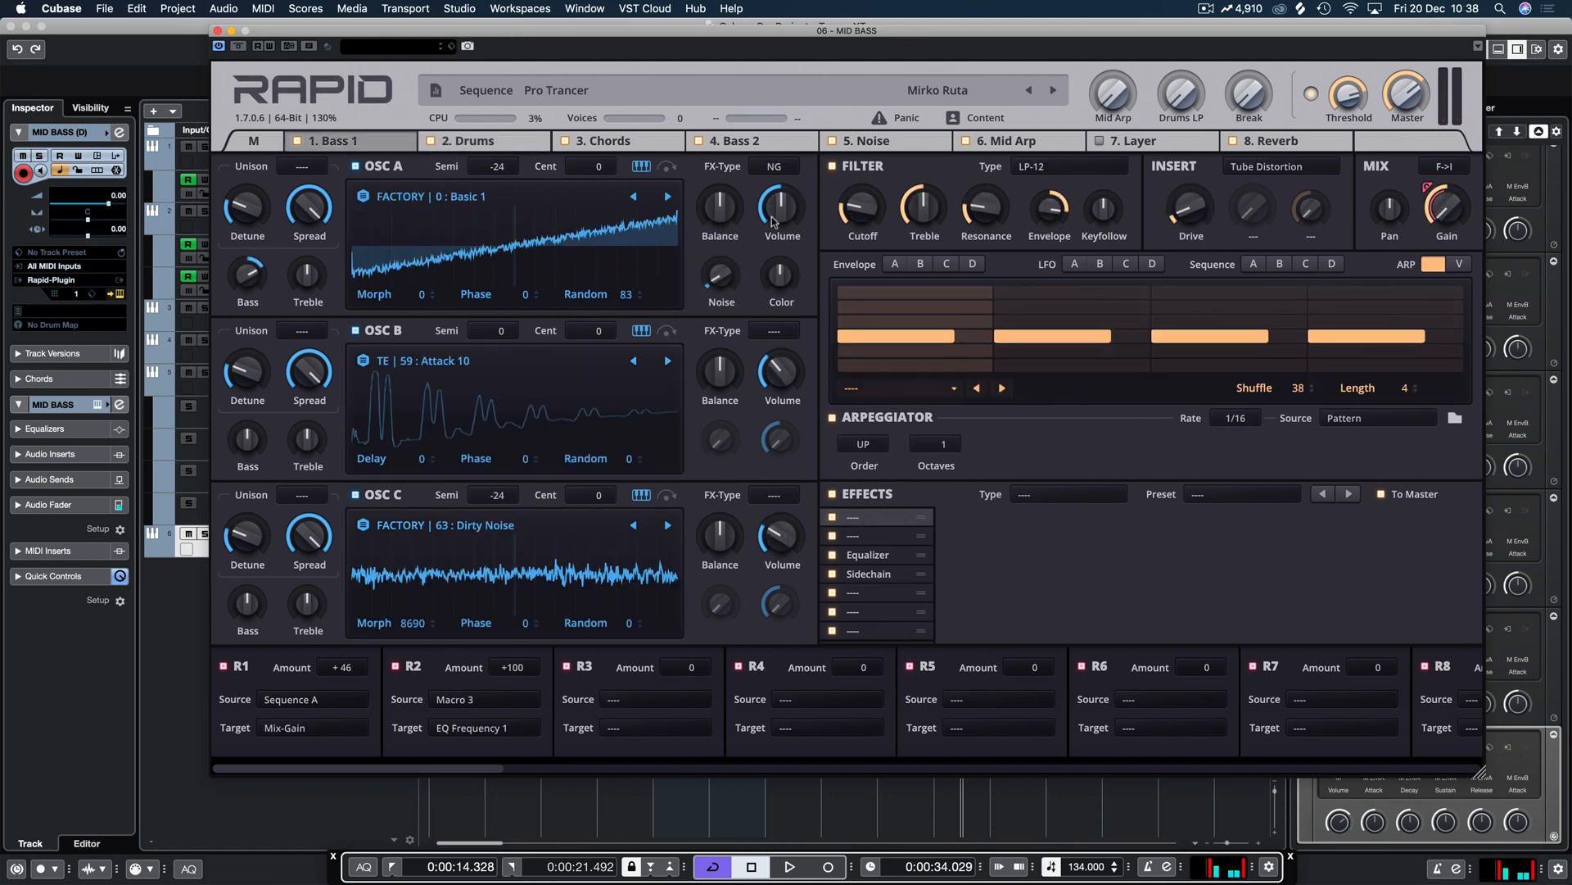
left_click(603, 141)
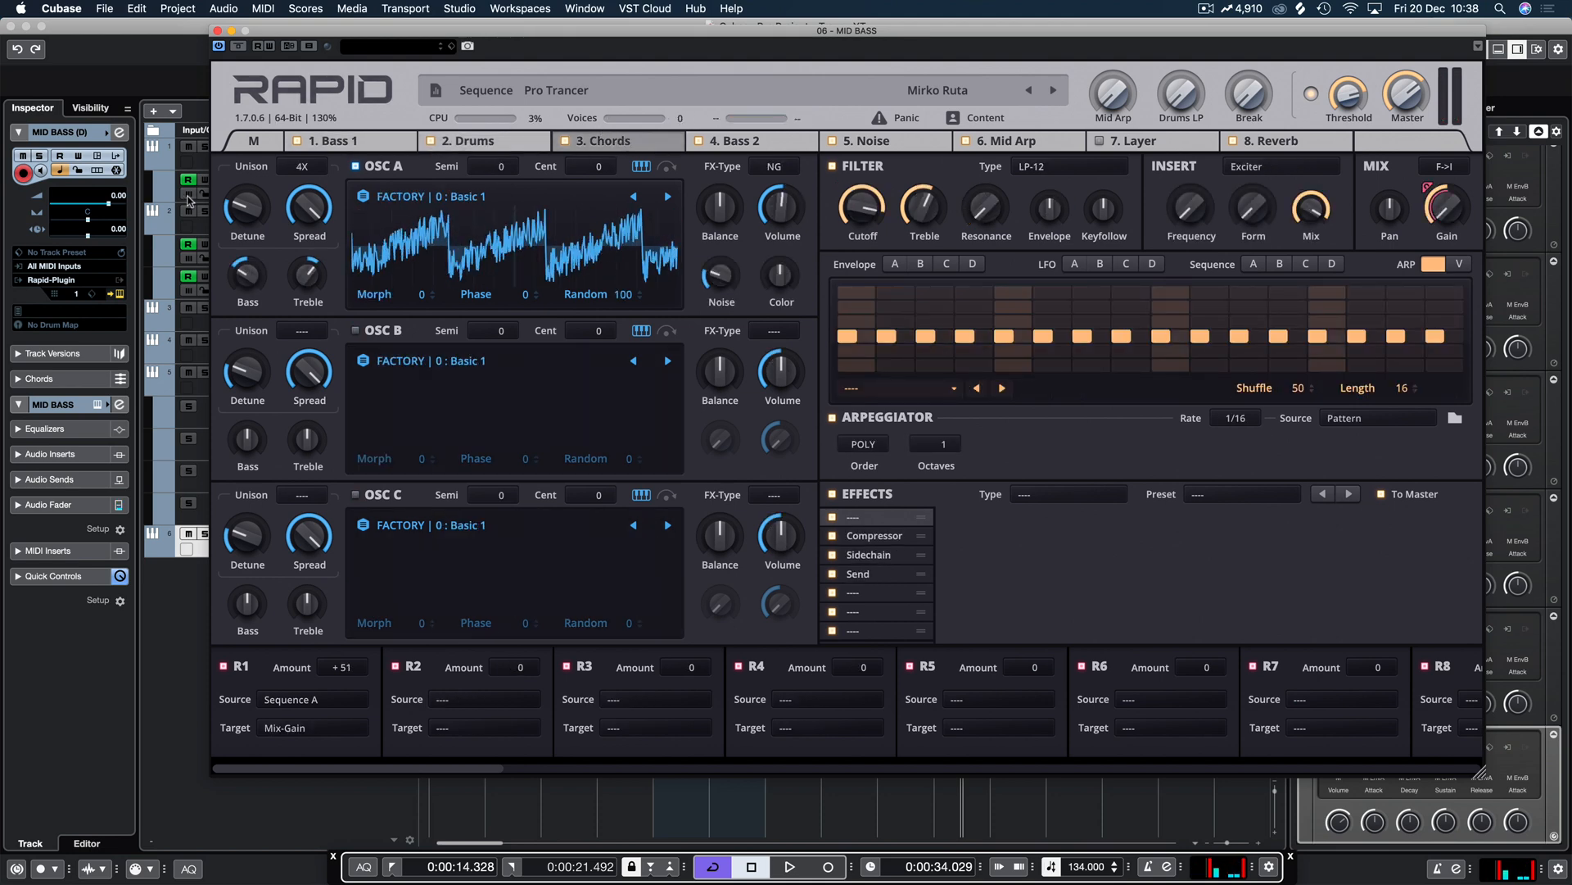
Step: Audition the split presets Face To Face and Fractal Combs from the Trance Essence bank
left_click(259, 138)
scroll(557, 332, "down", 5)
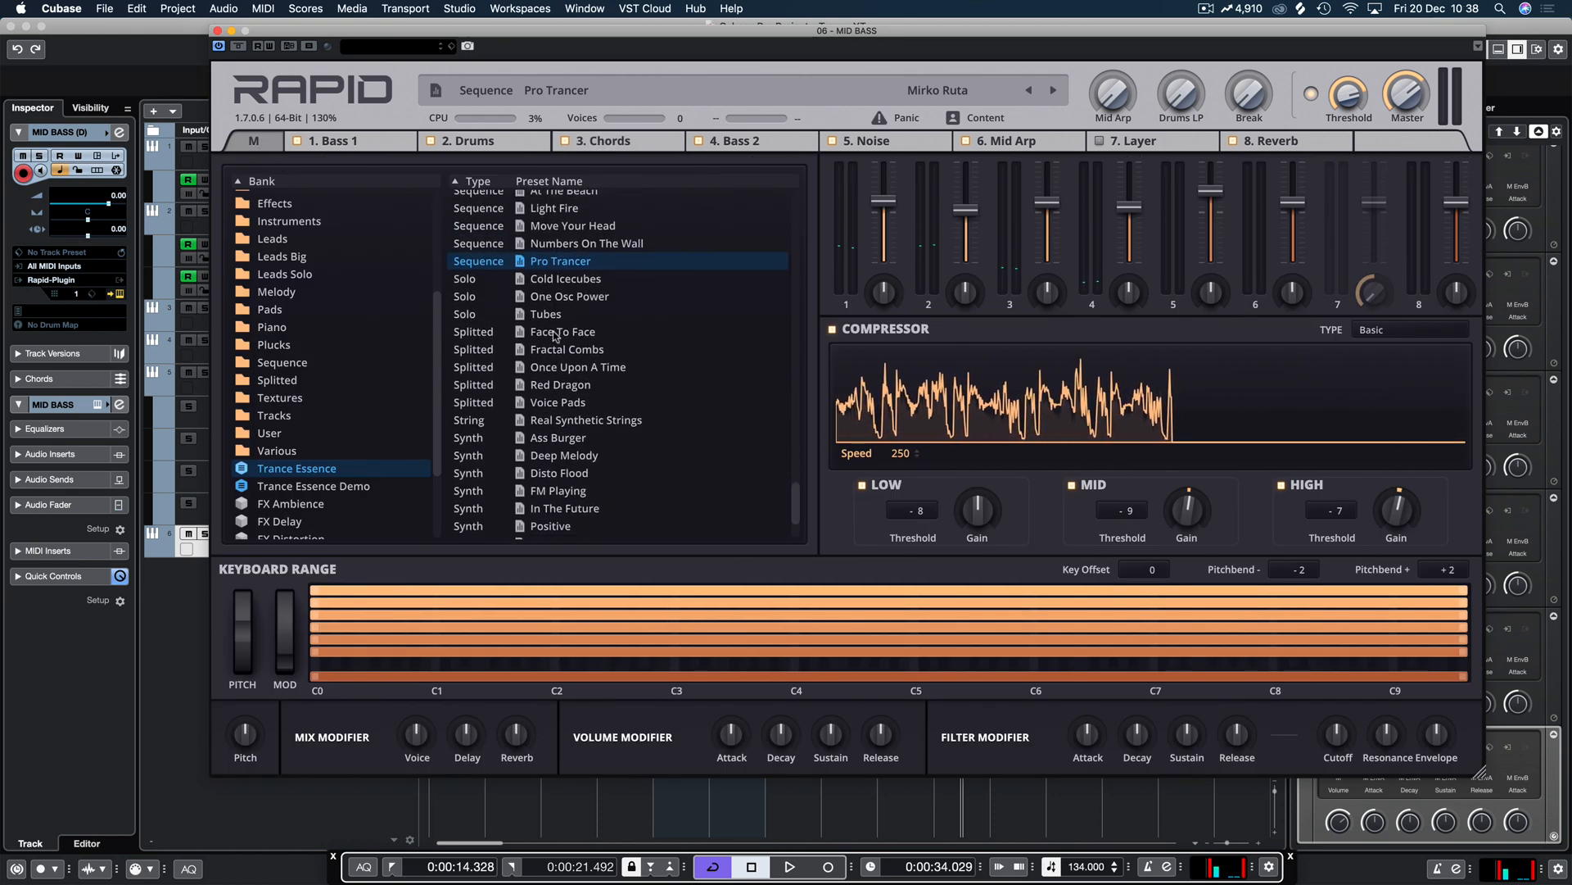
left_click(561, 327)
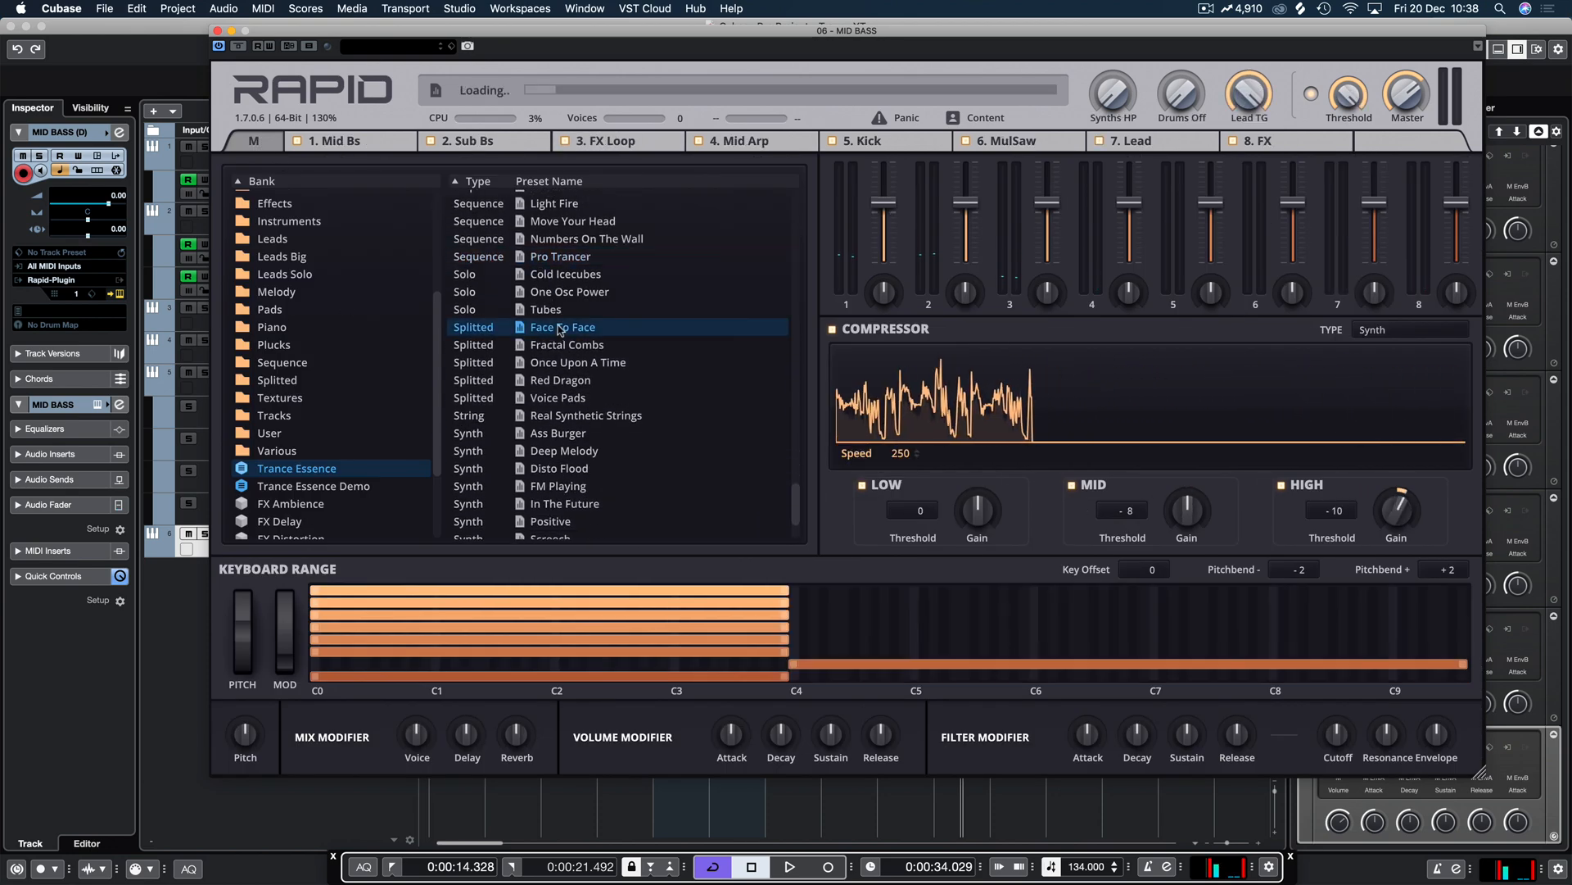
left_click(668, 598)
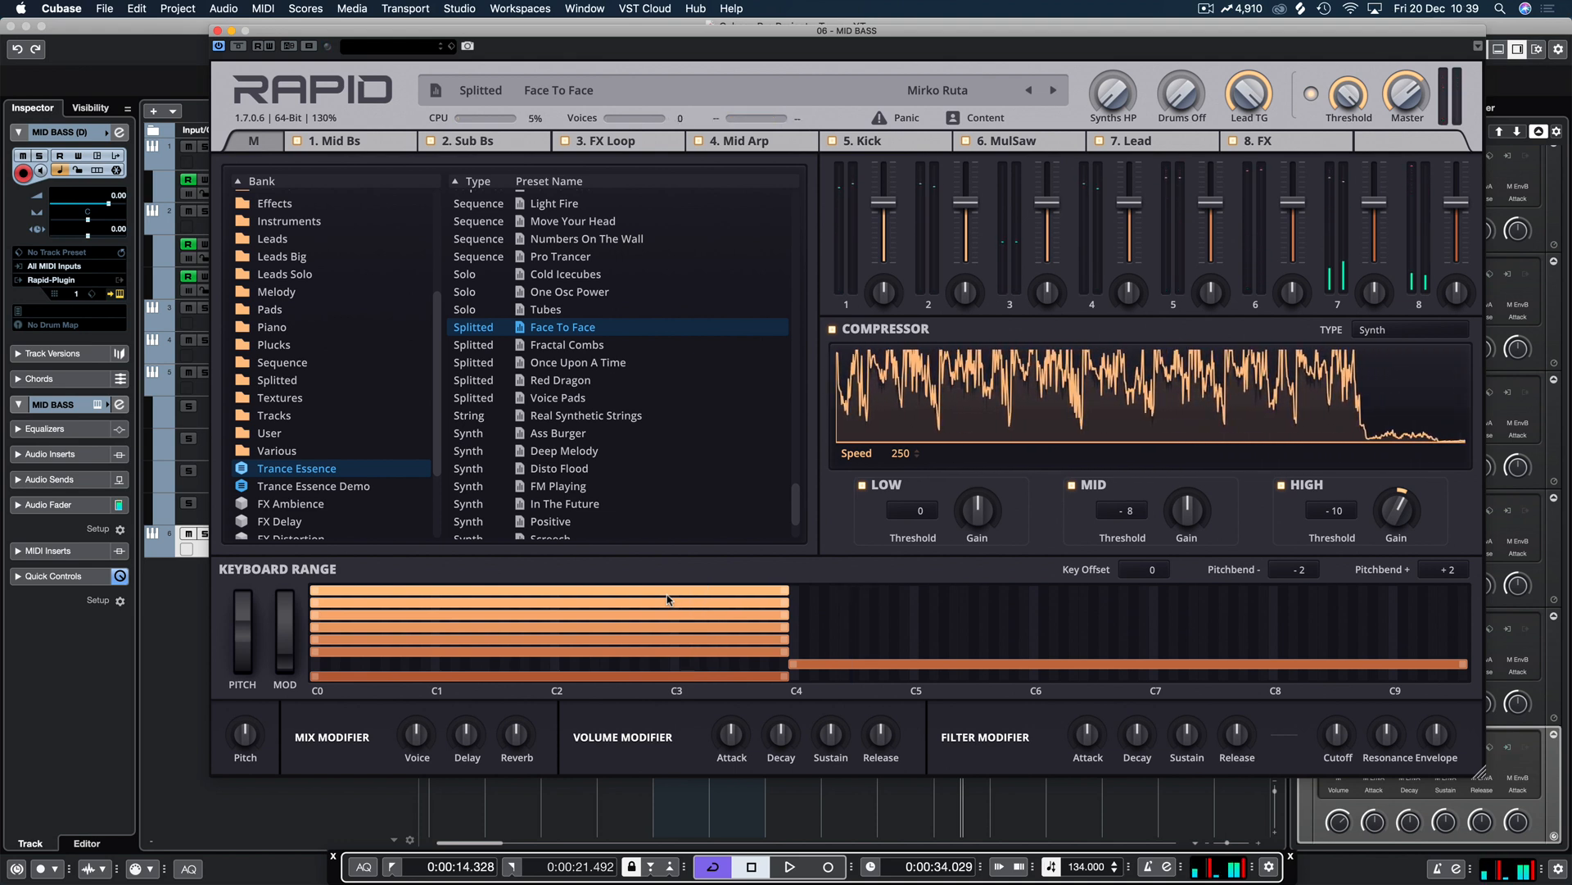
left_click(563, 345)
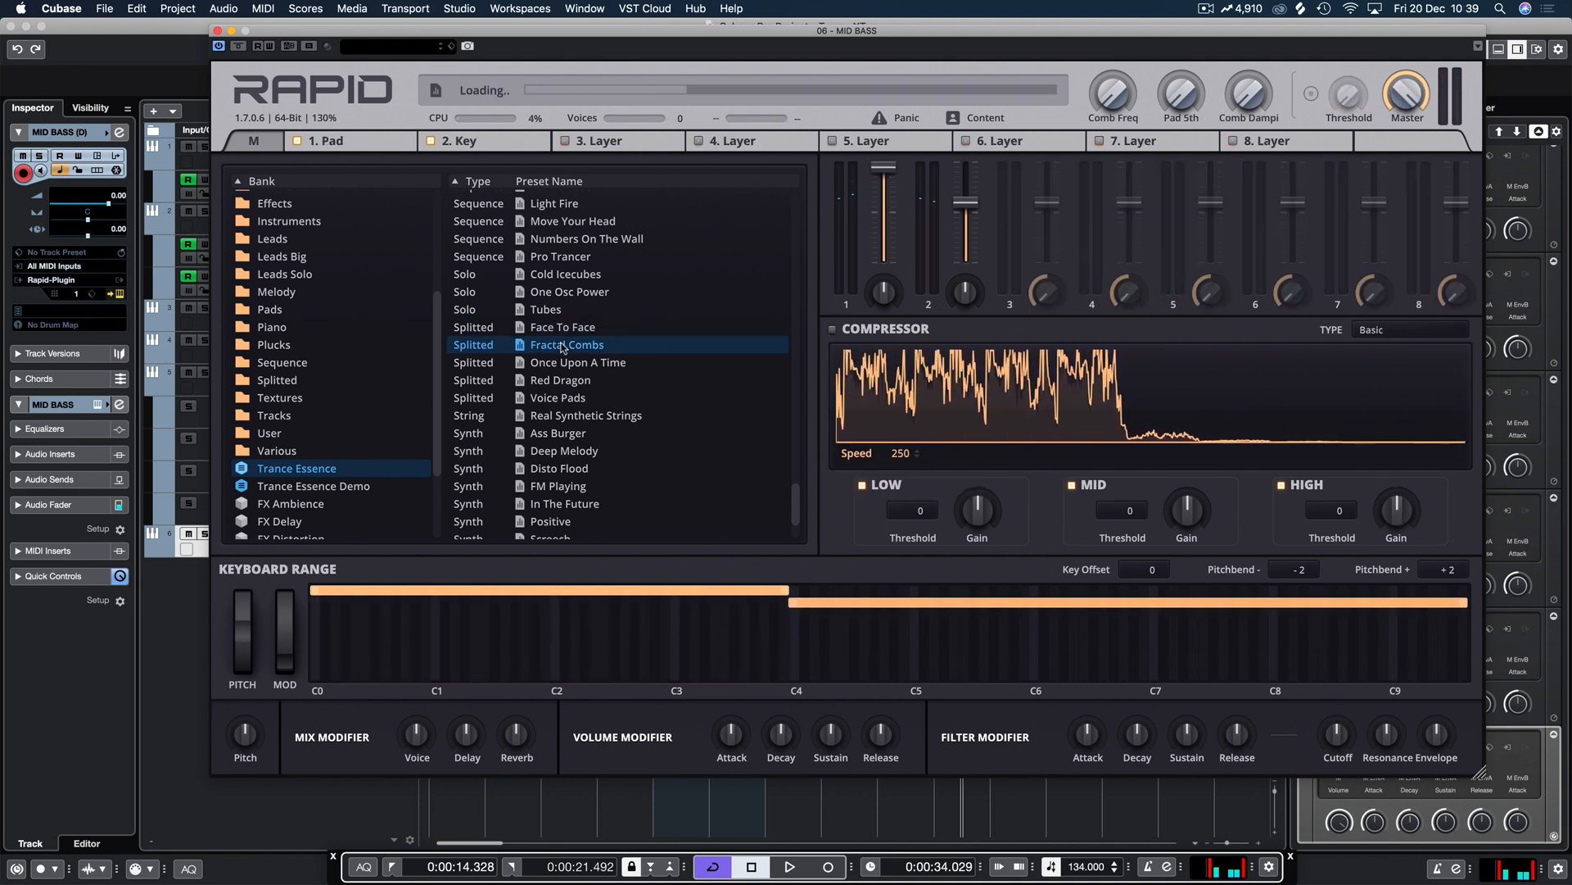
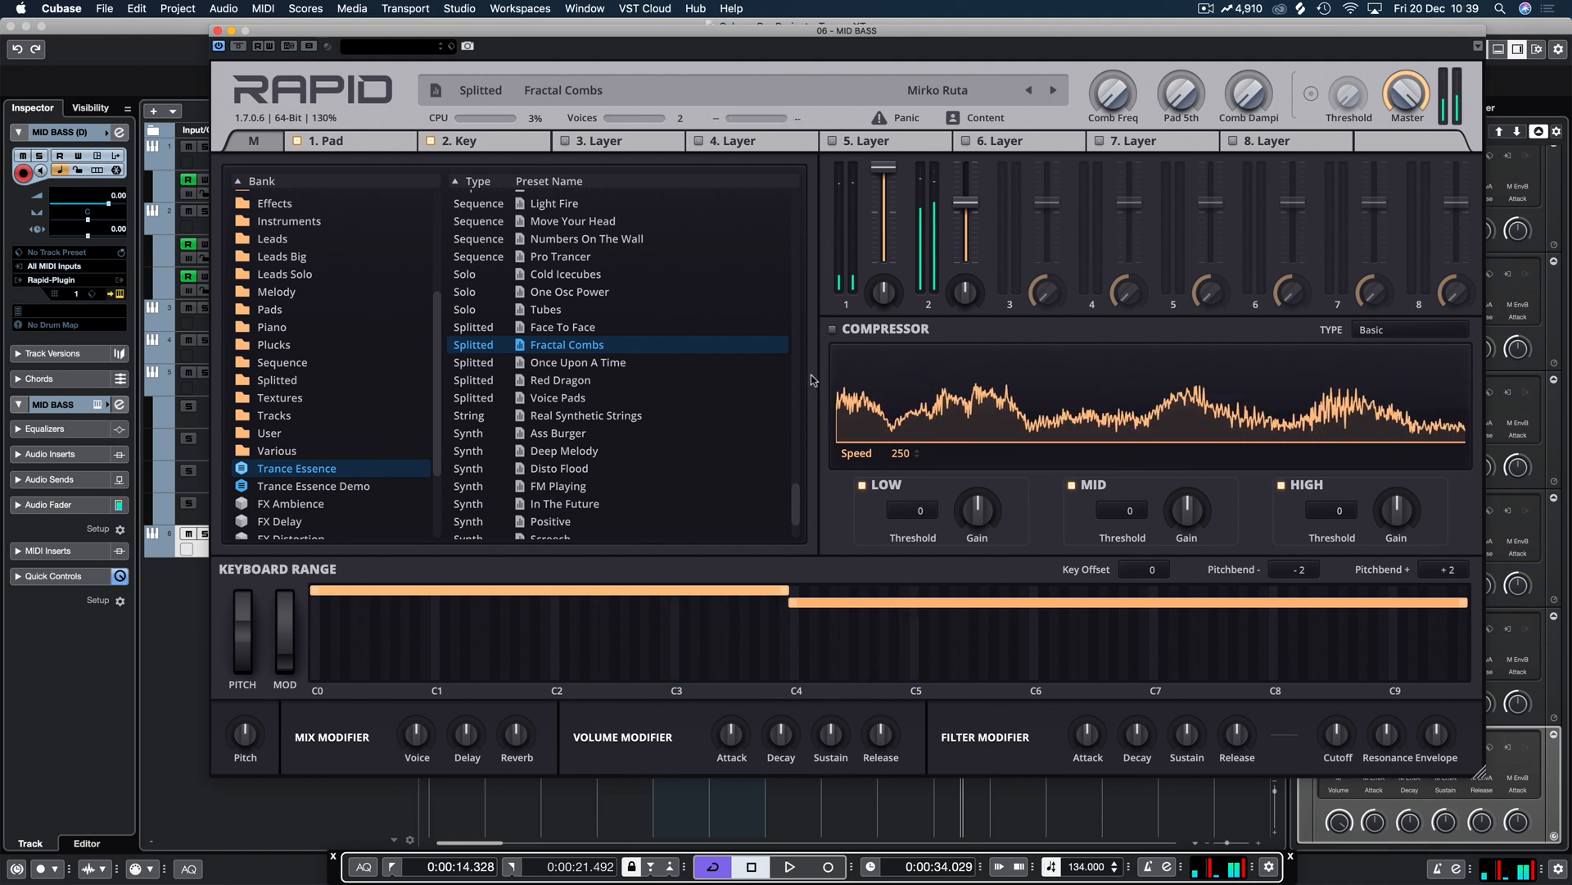
Step: Audition the Once Upon A Time split preset and examine the arpeggiator of its Drm 1 layer
left_click(562, 364)
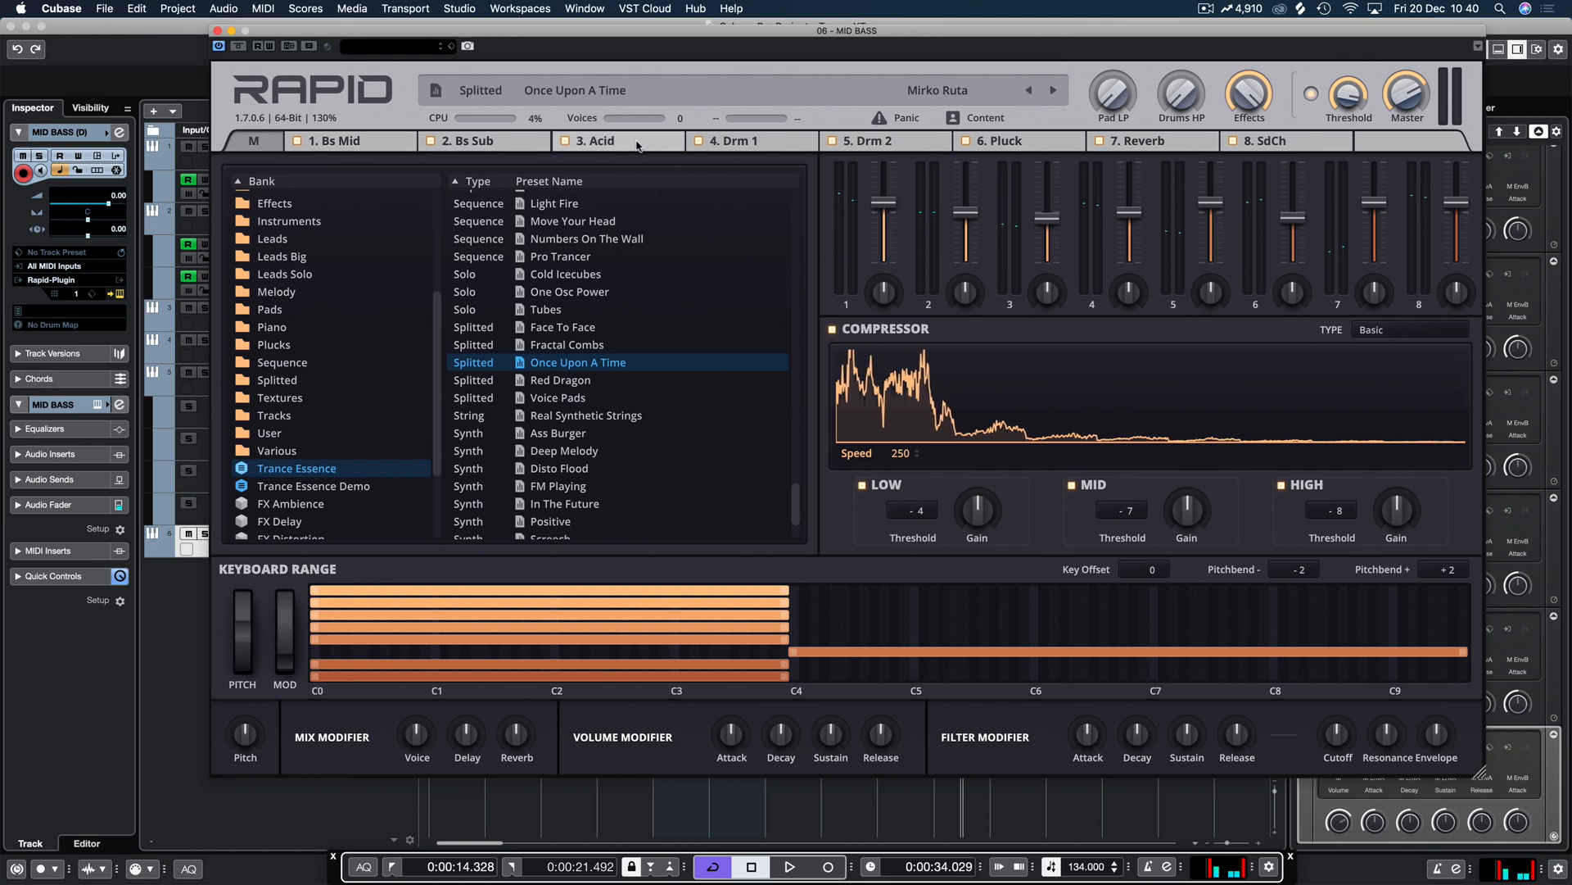
left_click(762, 135)
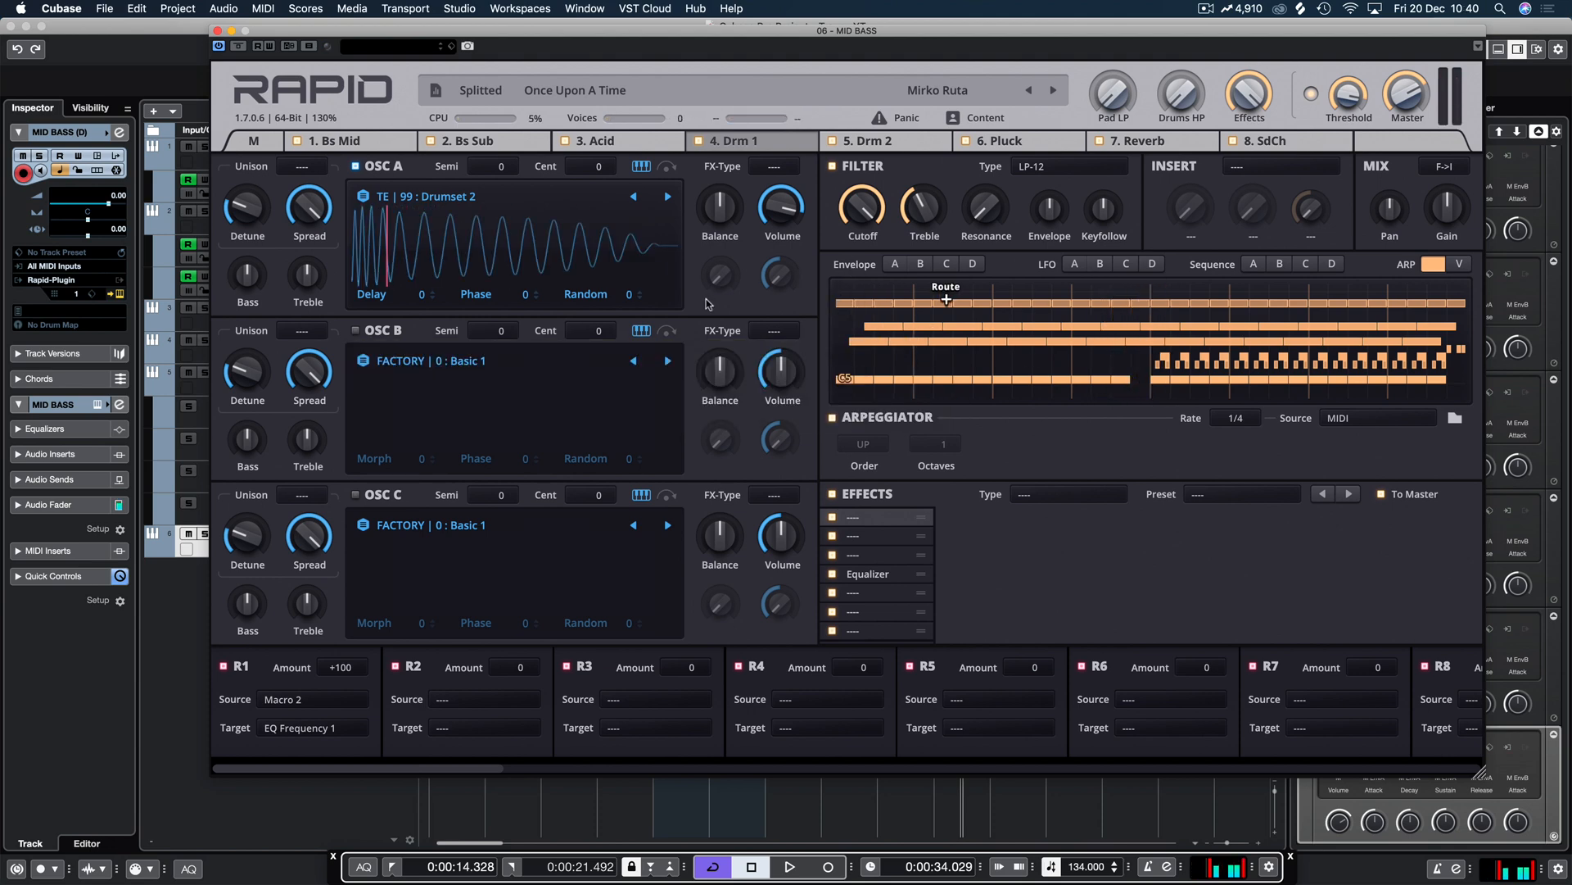
left_click(256, 140)
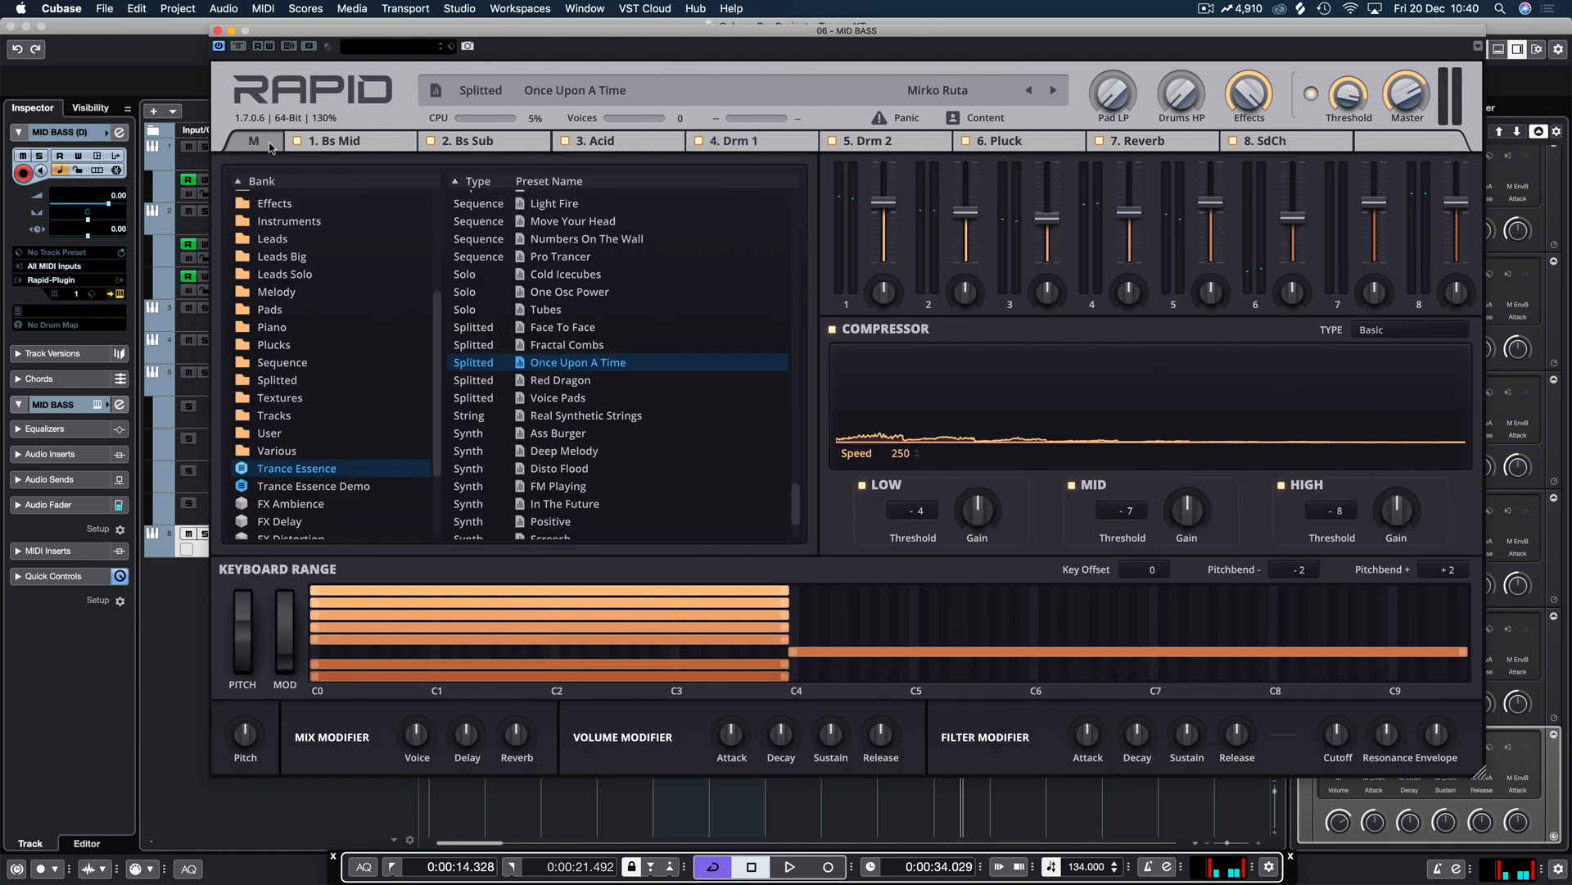
Step: Audition the presets Red Dragon, Voice Pads, Real Synthetic Strings and Disto Flood
left_click(554, 380)
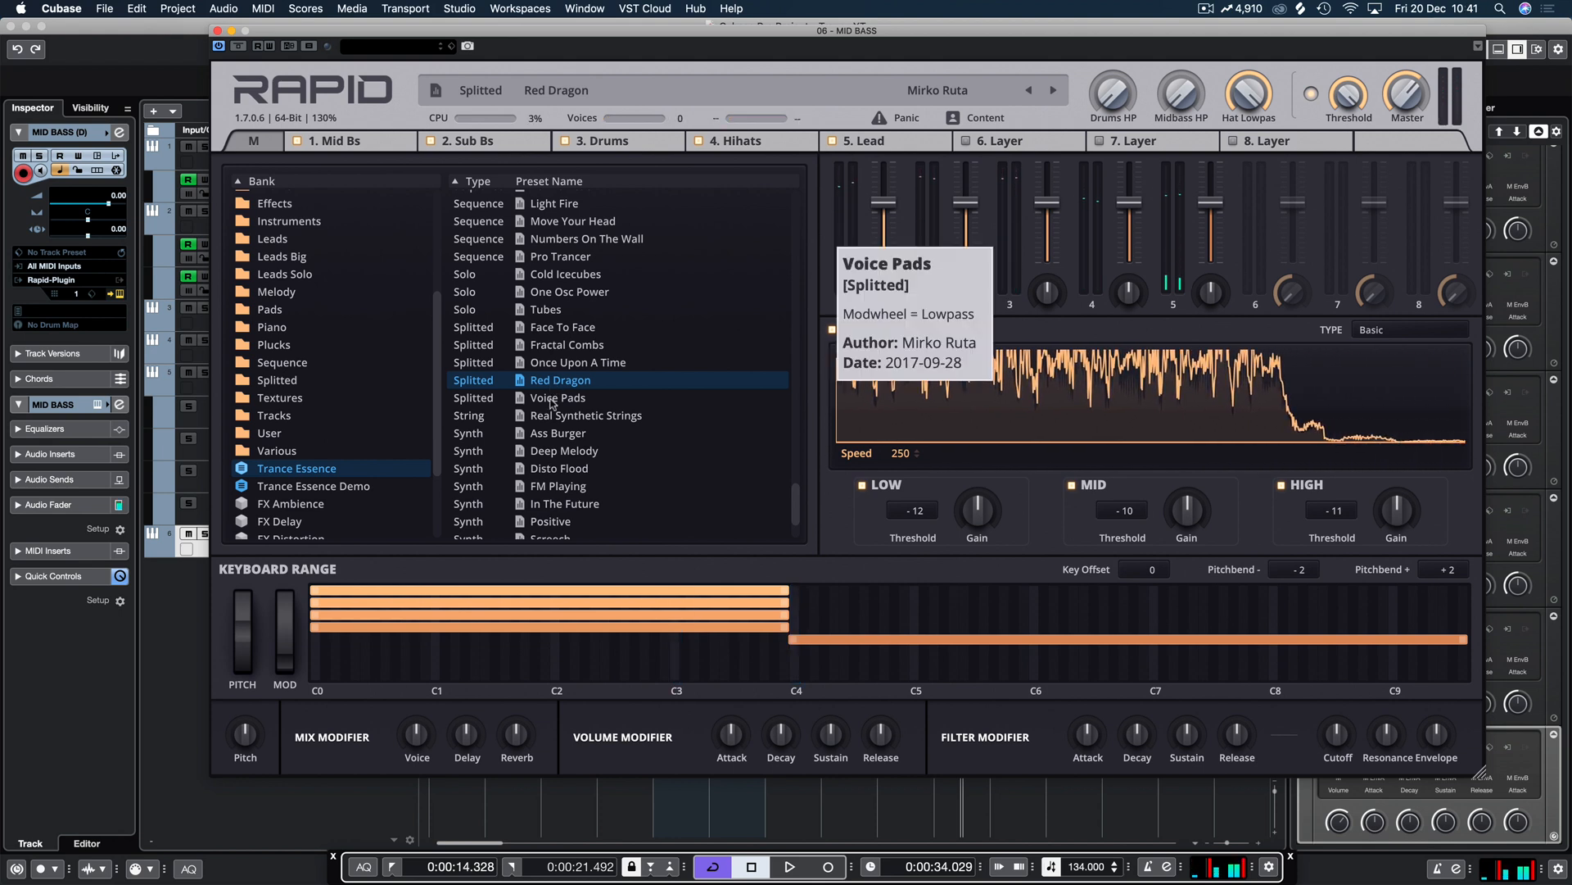
left_click(552, 401)
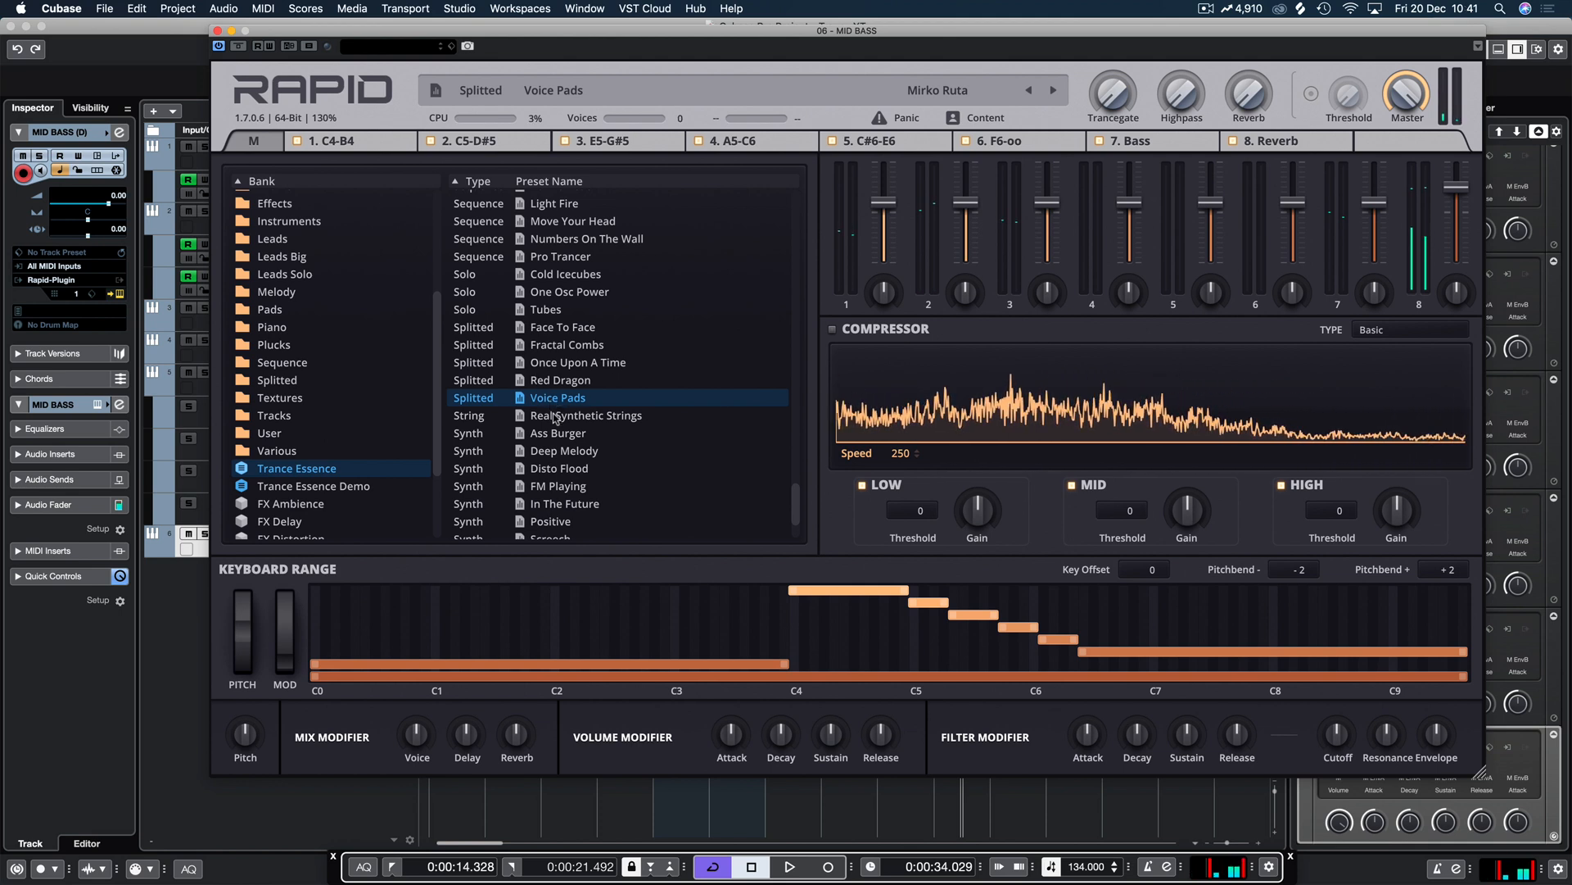
left_click(555, 416)
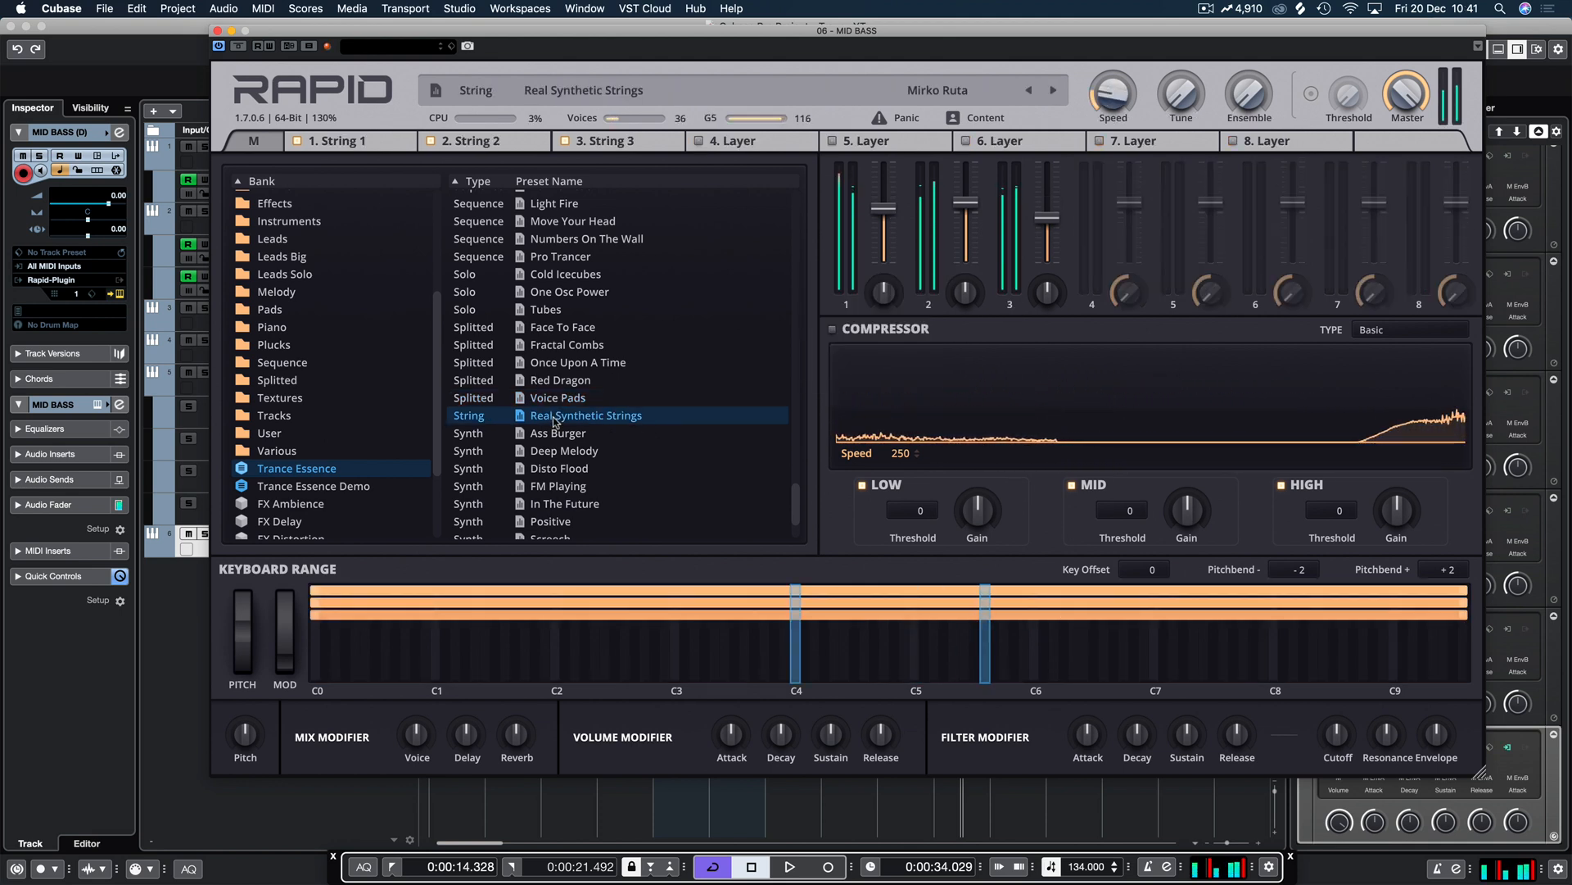
left_click(571, 471)
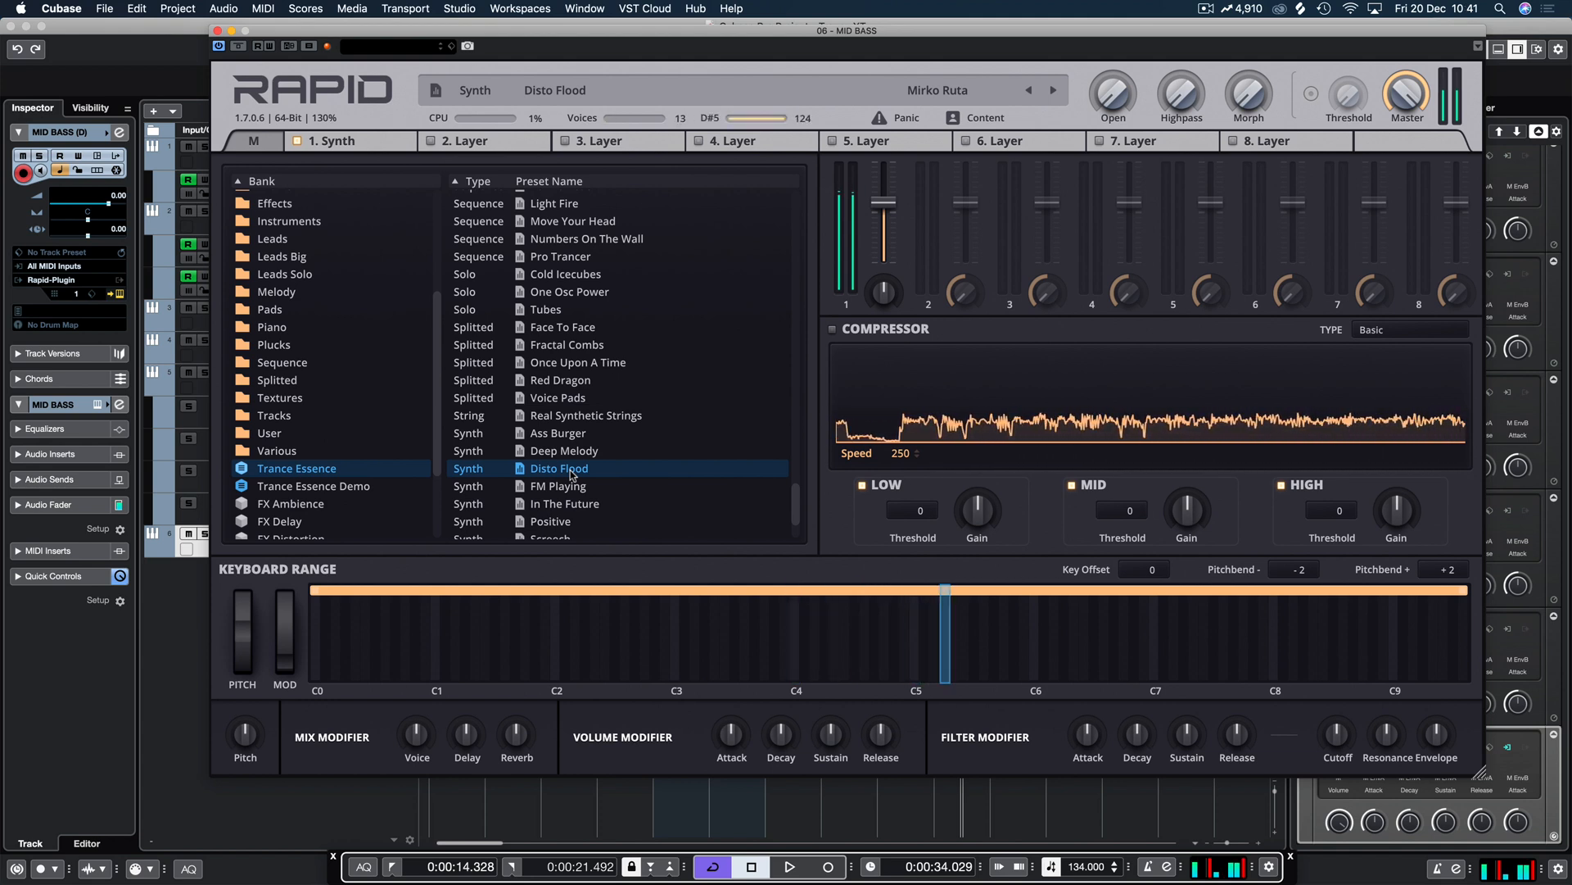
Step: Audition the Harder Stuff track preset and examine the arpeggiator patterns of its Kick, Bass and Melo layers
scroll(691, 436, "down", 5)
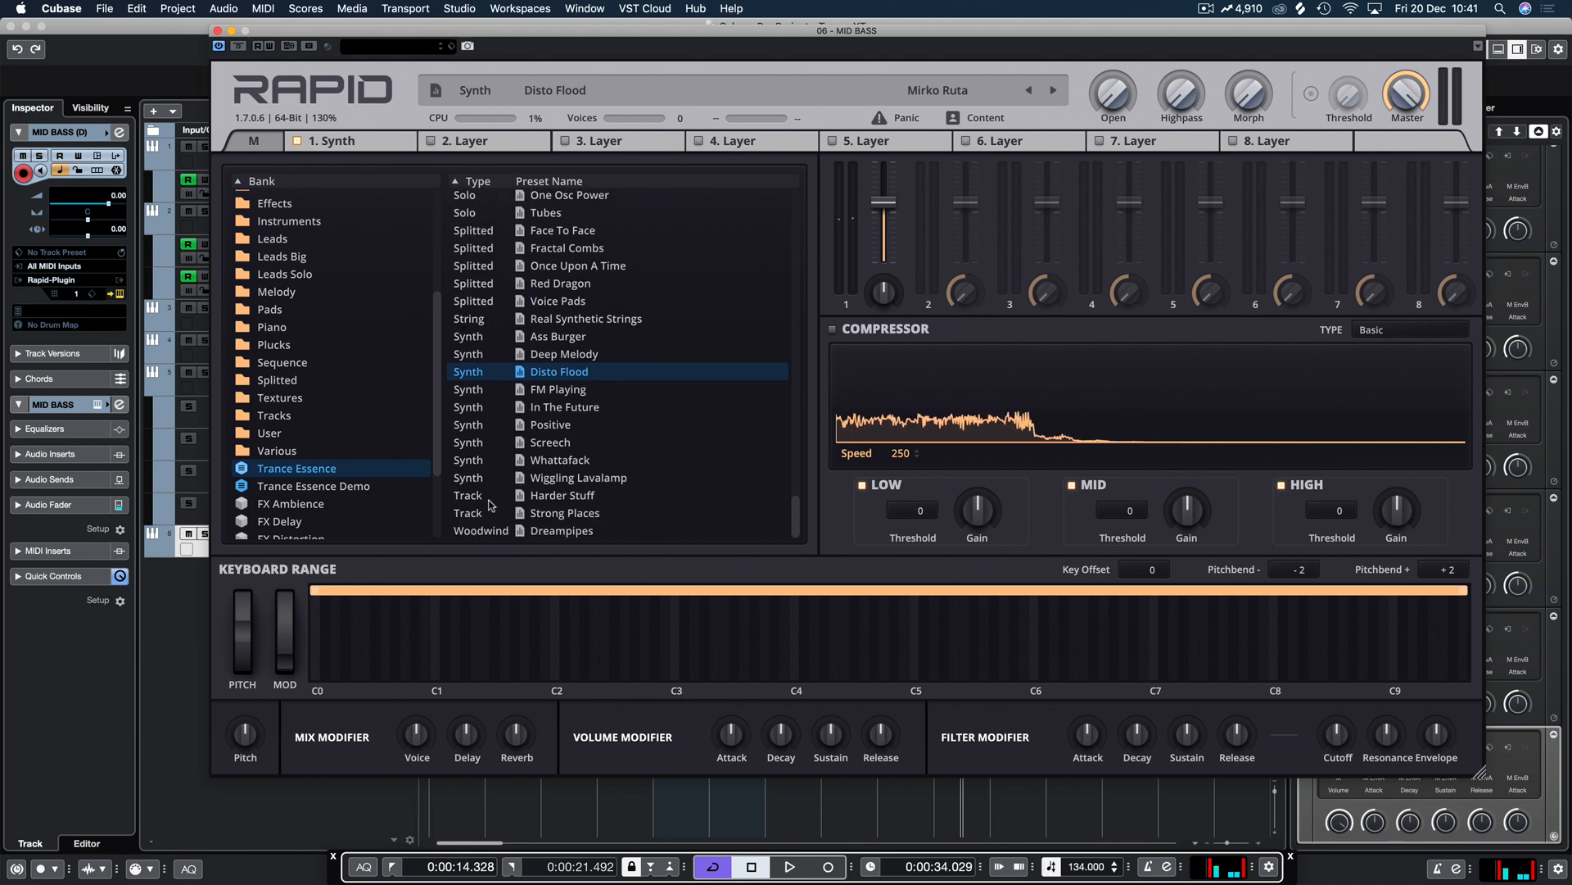
left_click(546, 496)
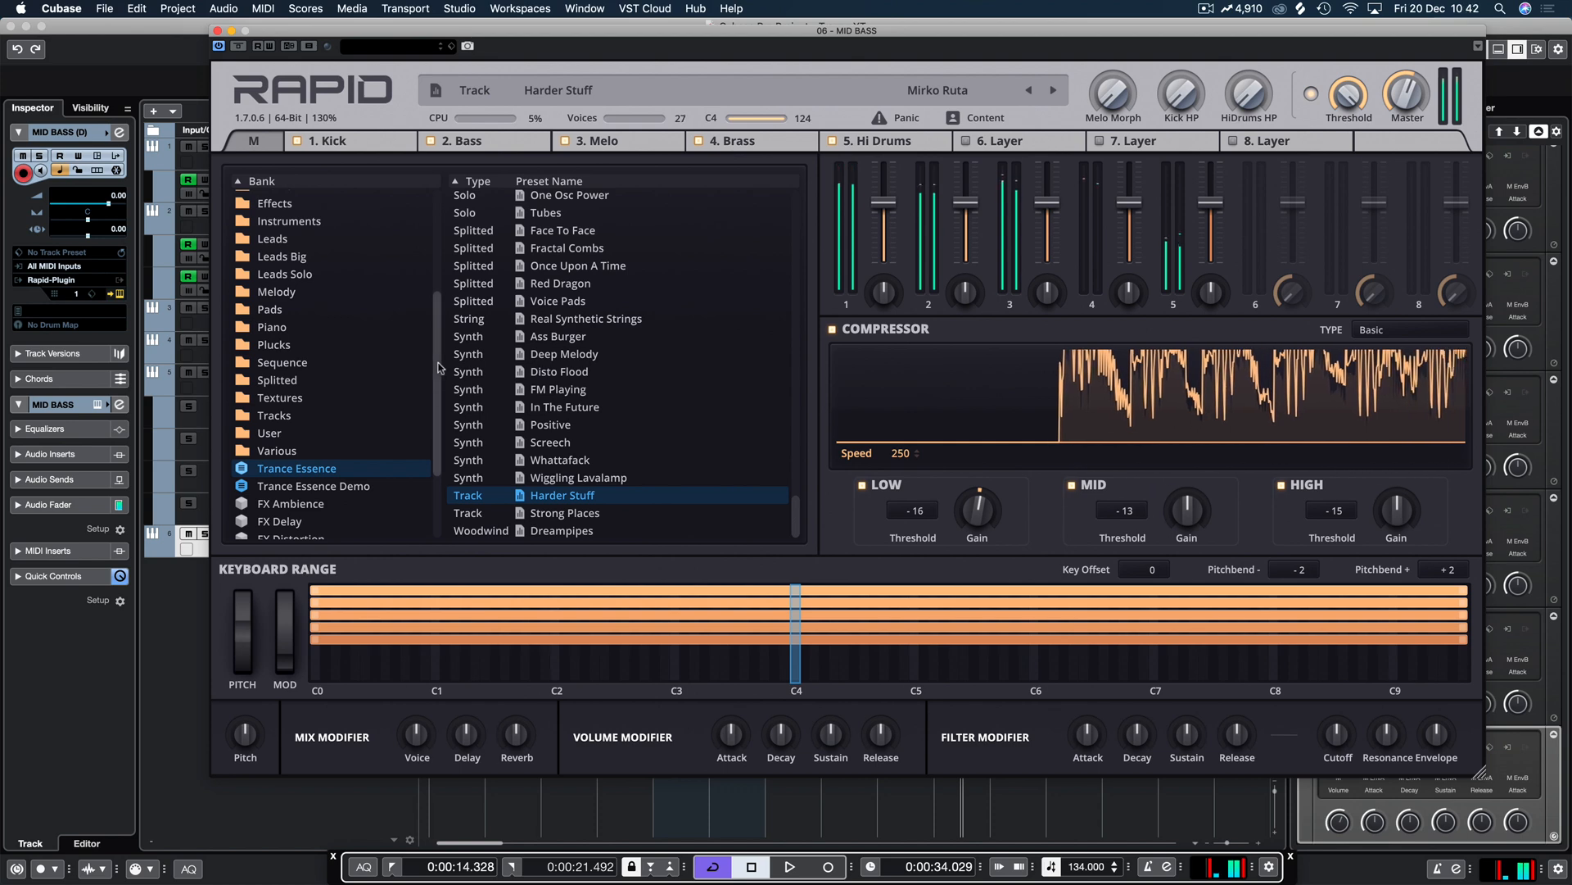
left_click(354, 140)
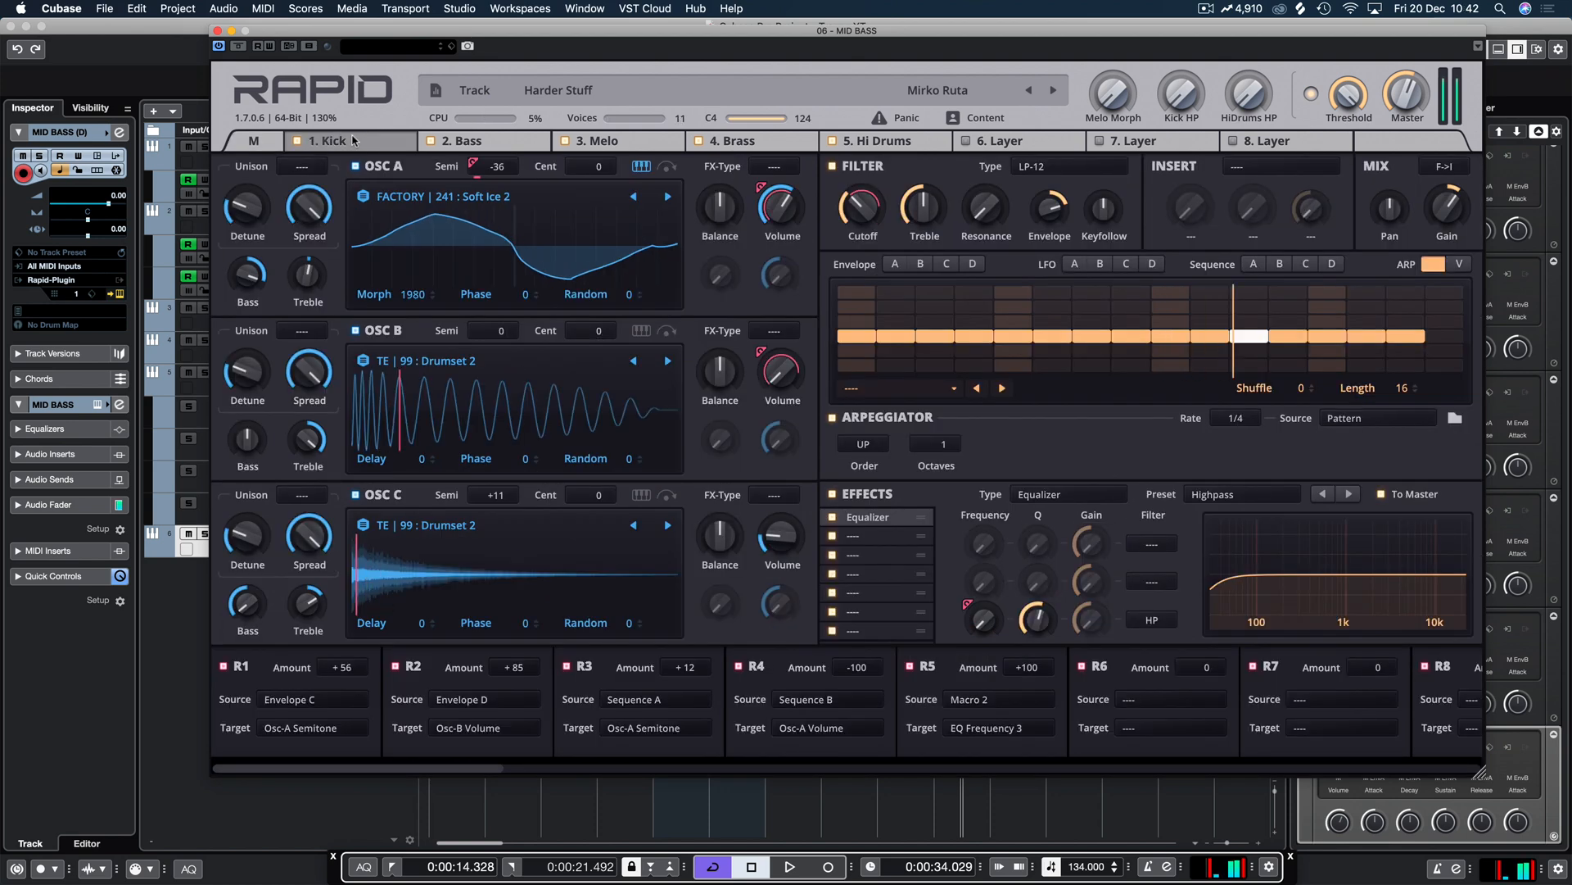
left_click(543, 144)
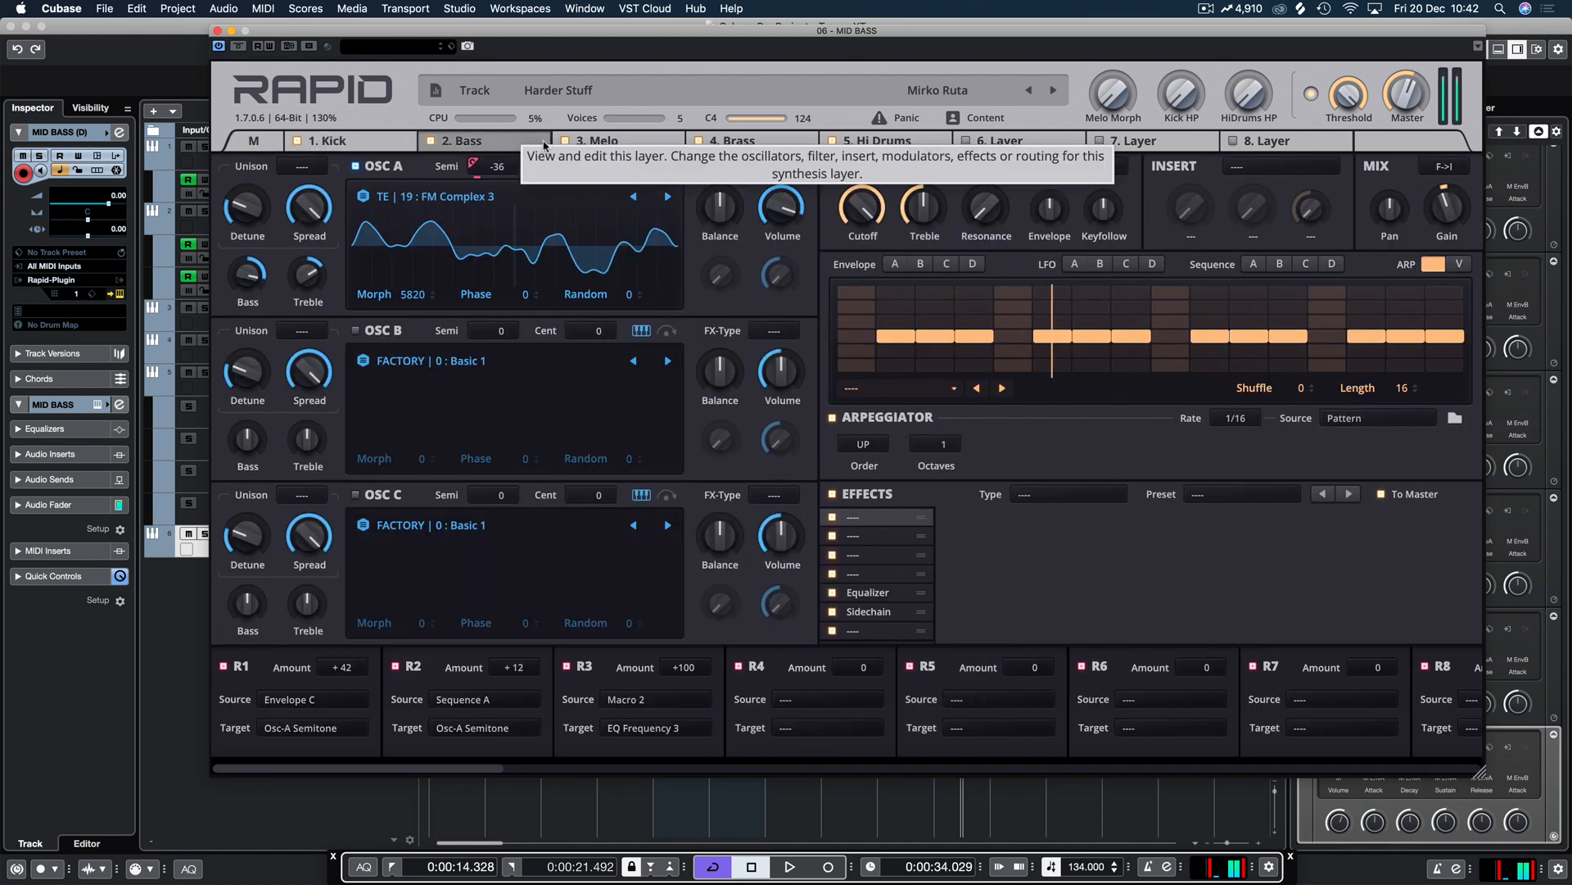
left_click(603, 144)
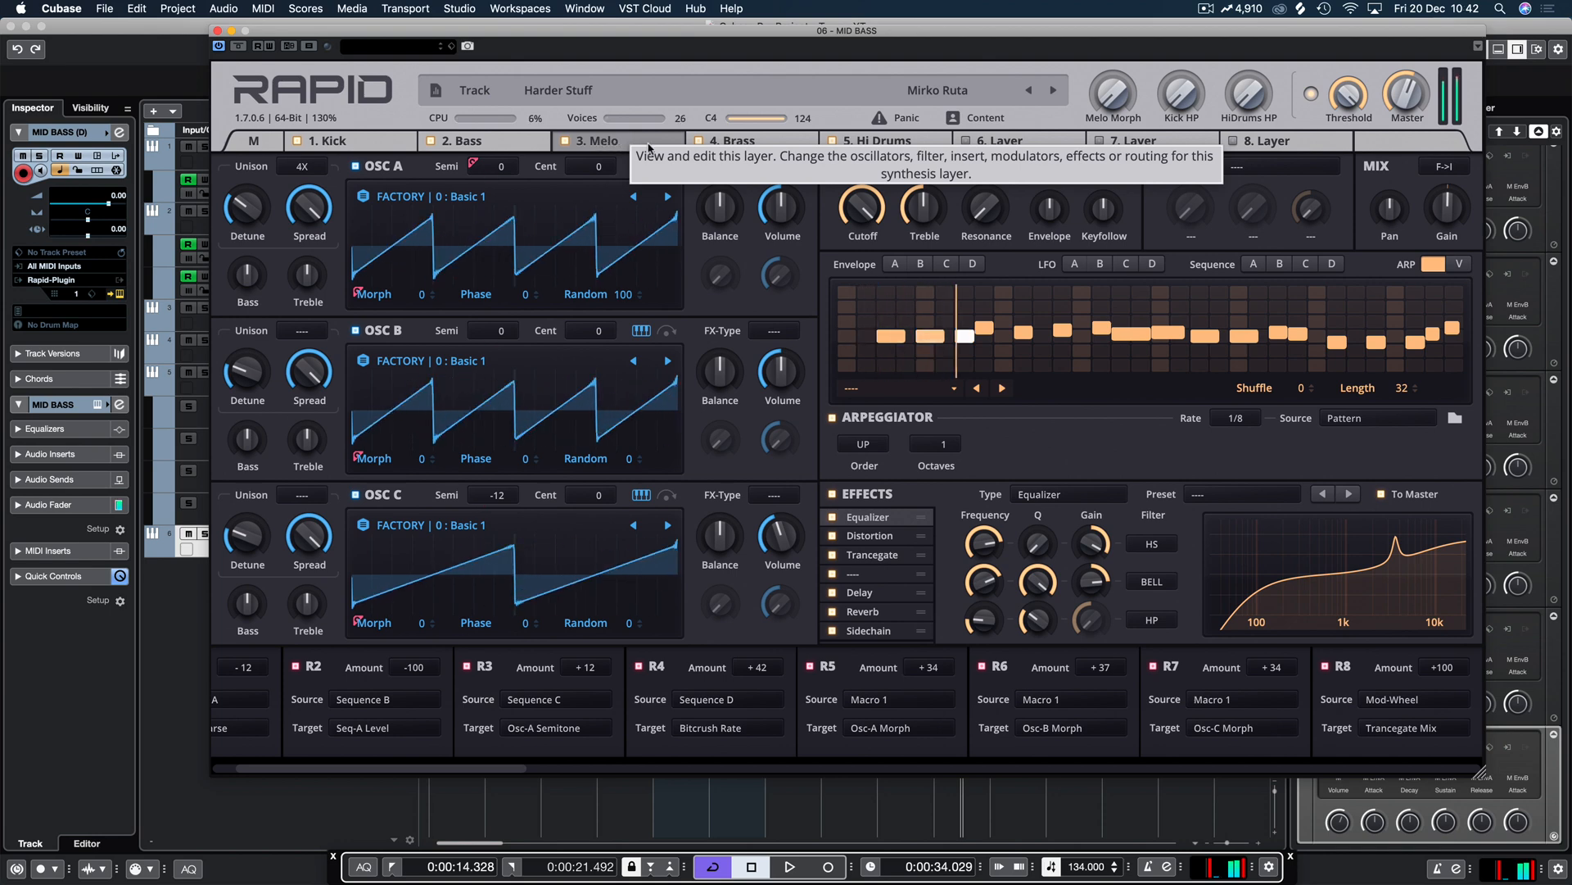
left_click(509, 143)
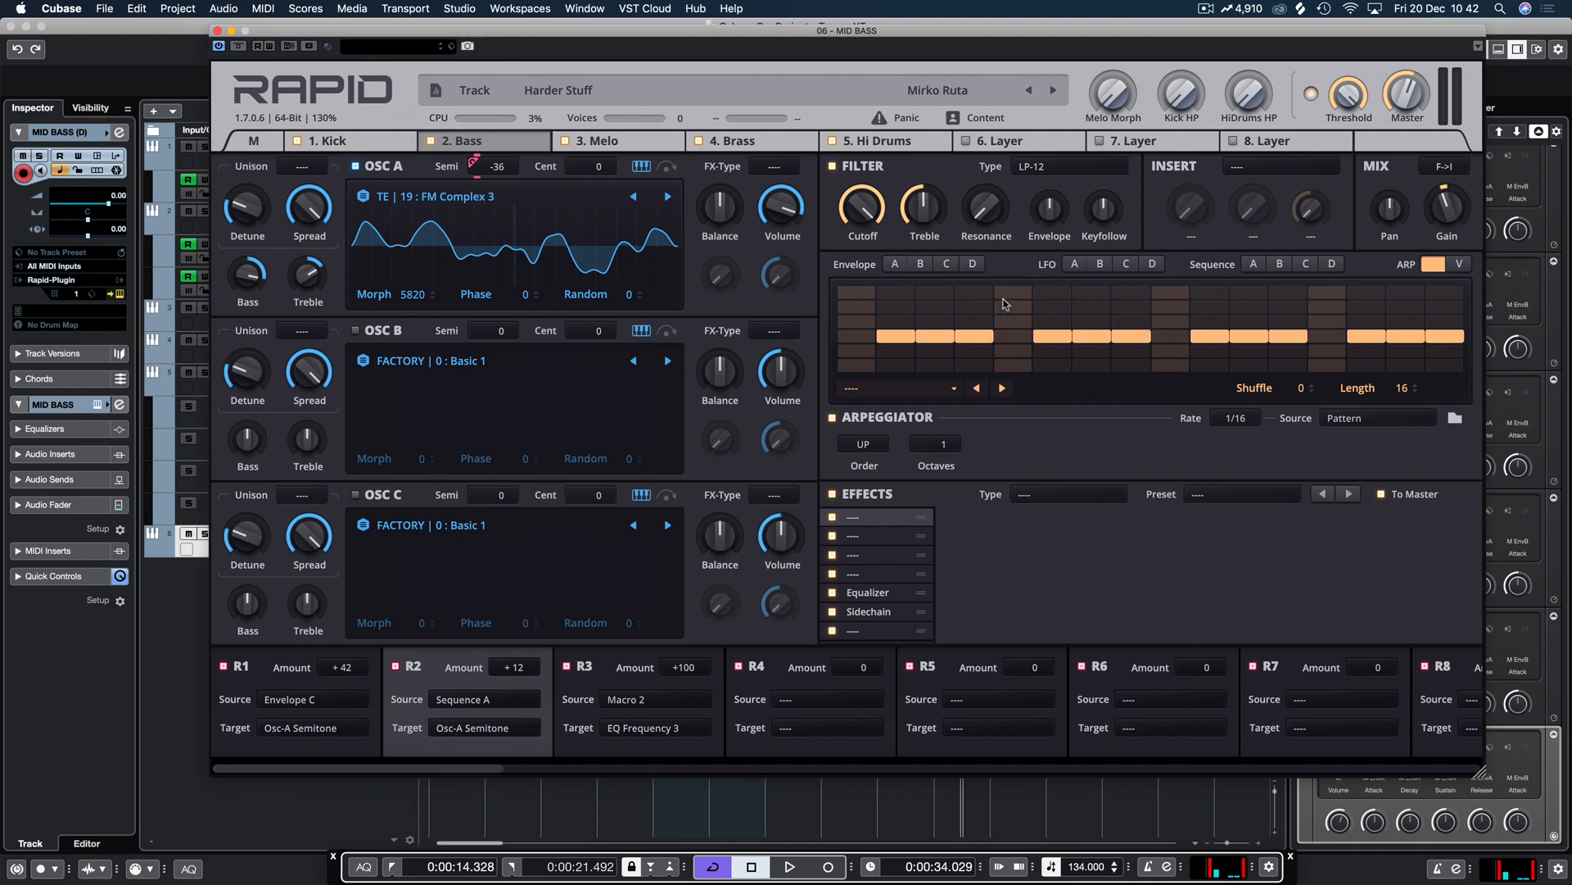
Step: Audition the Strong Places track preset and view the arpeggiators of its layers from Lead through Kick
left_click(271, 142)
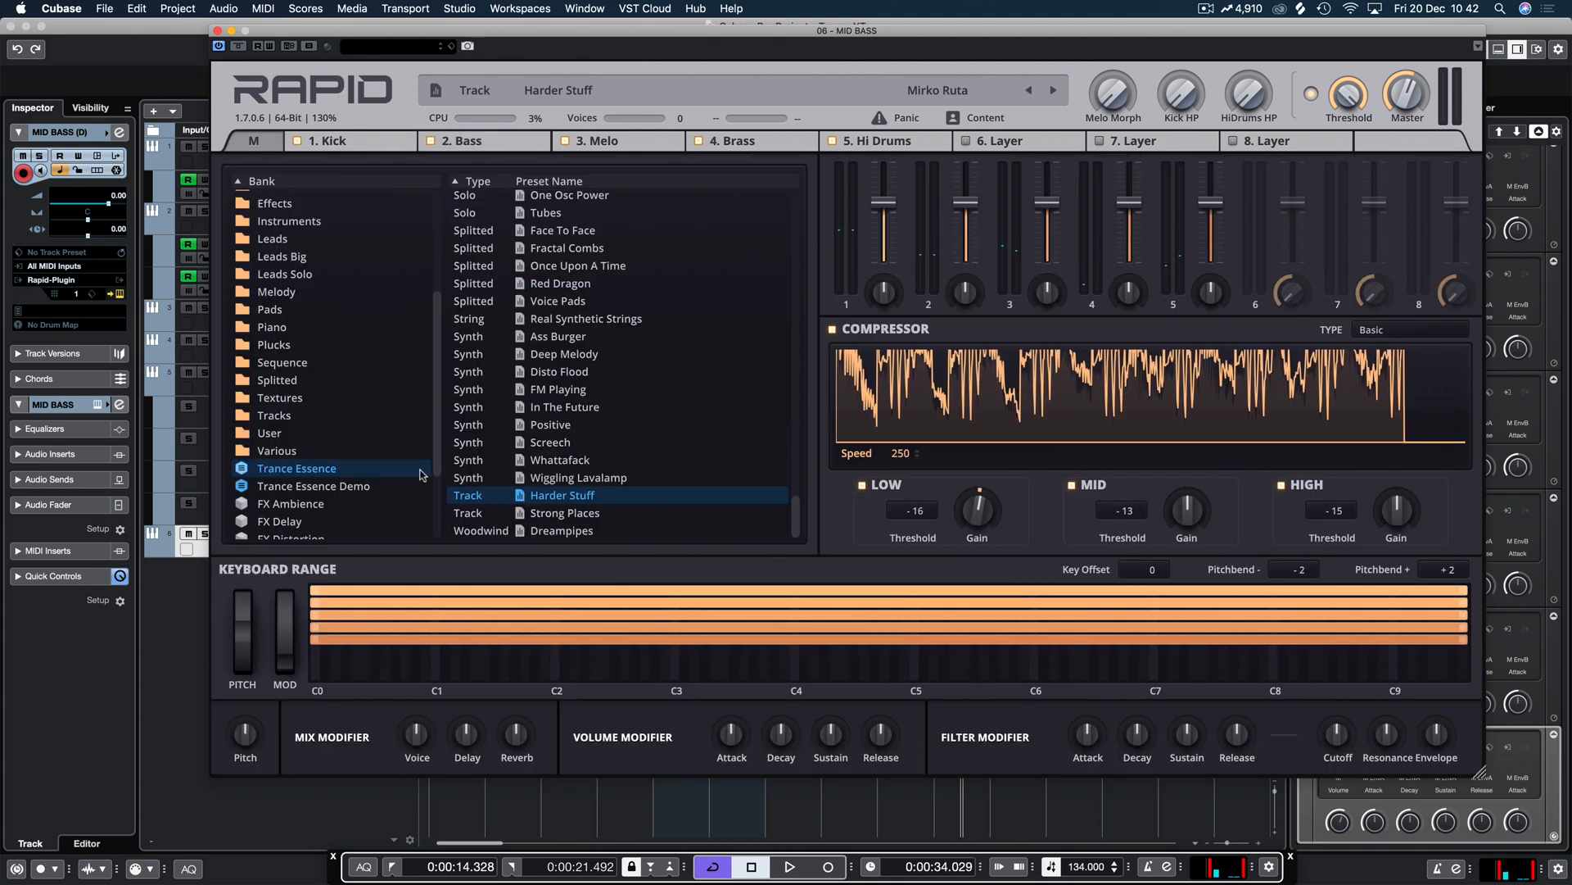
left_click(577, 514)
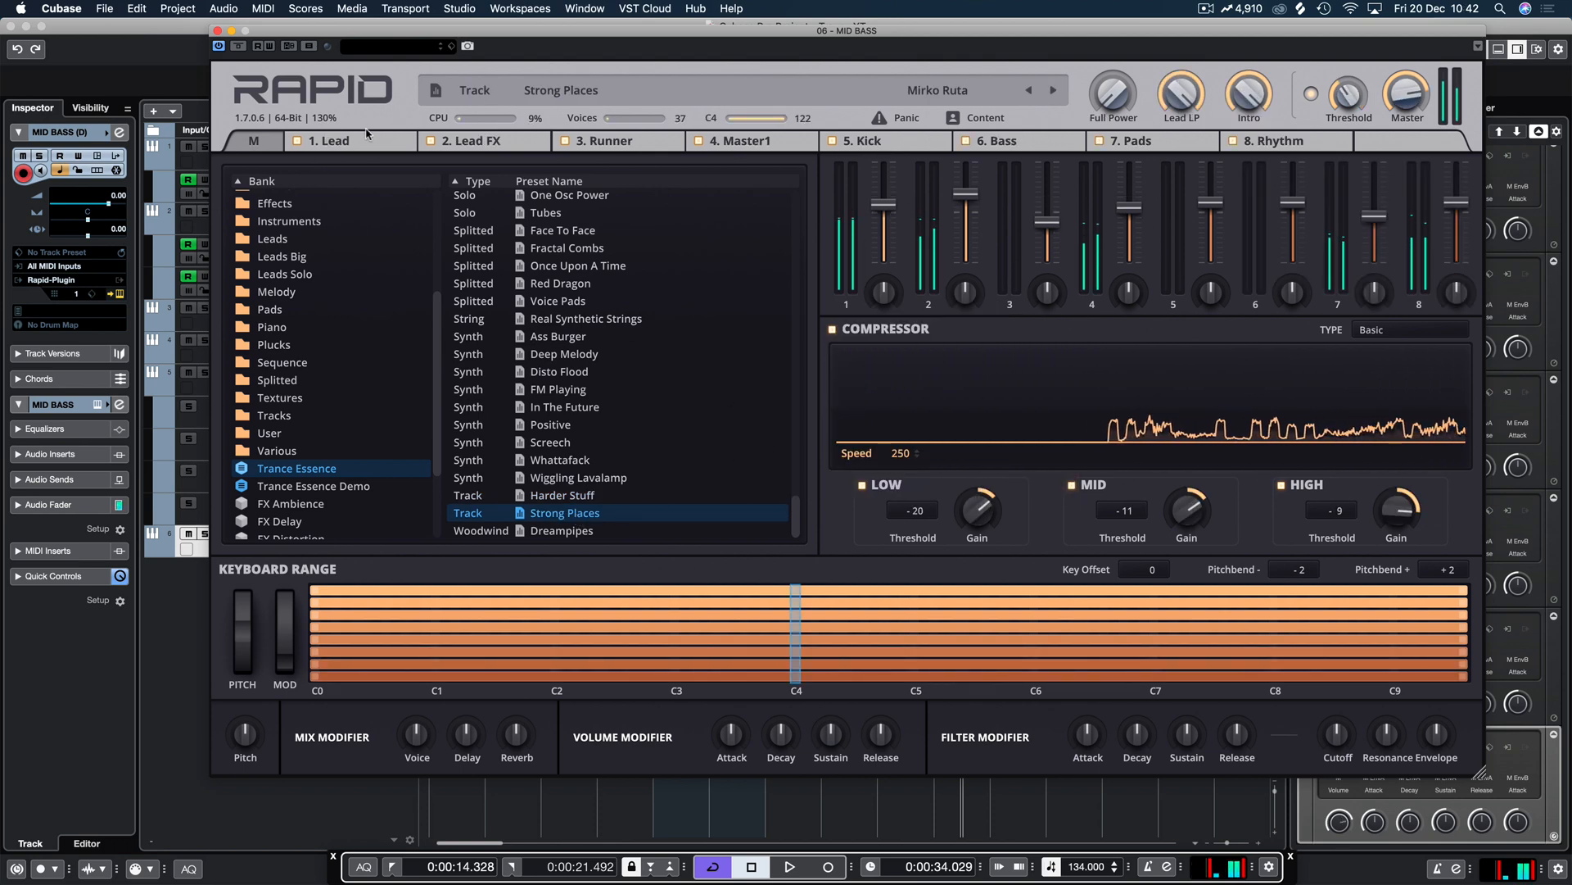
left_click(328, 141)
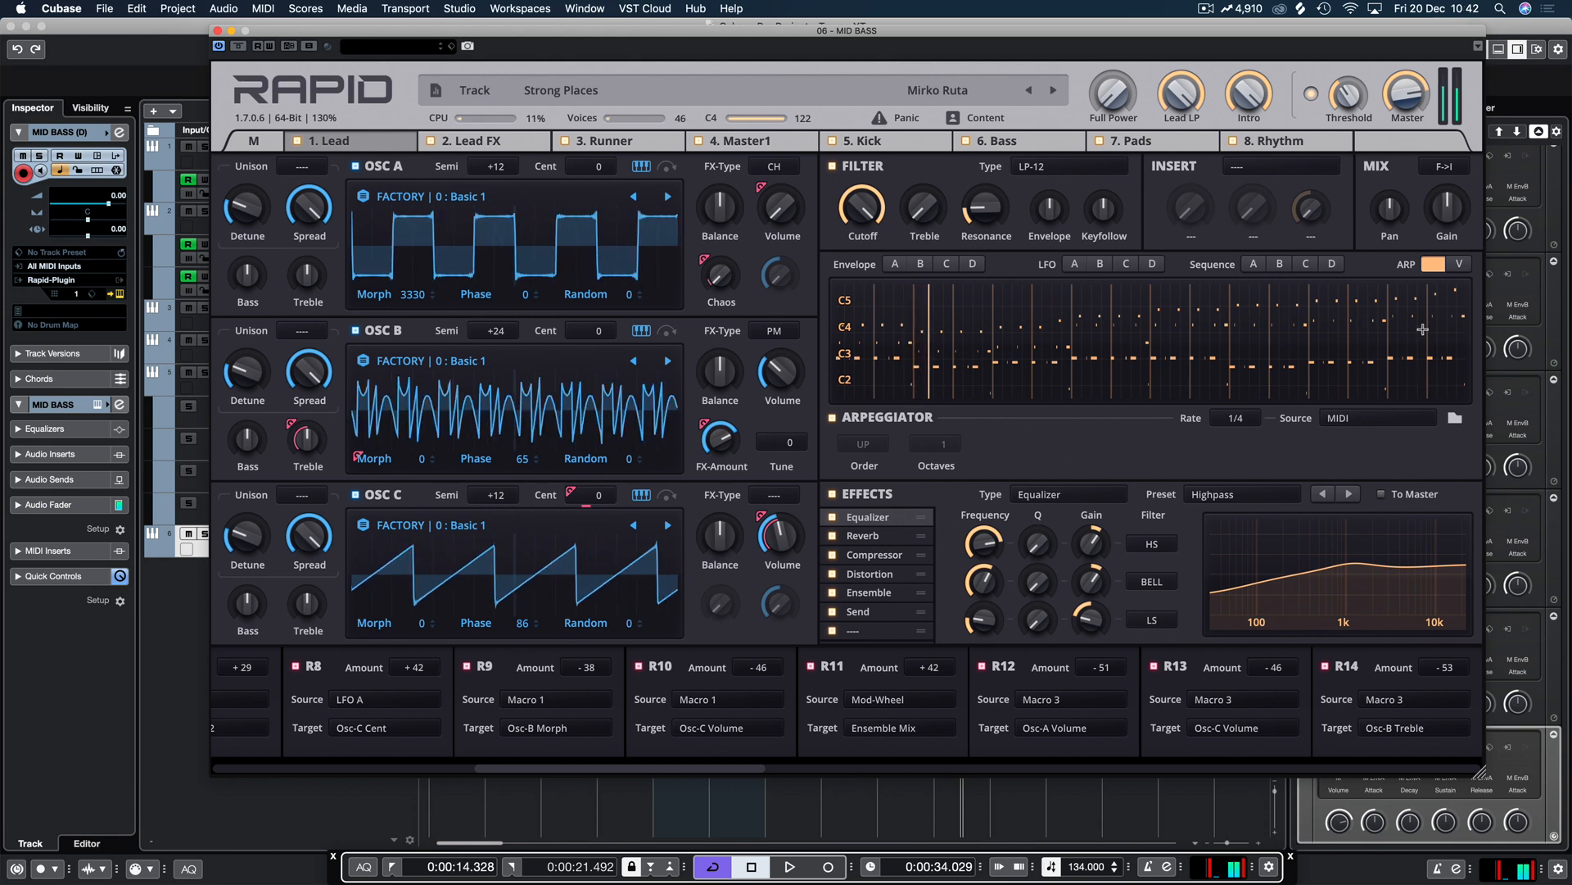
left_click(502, 146)
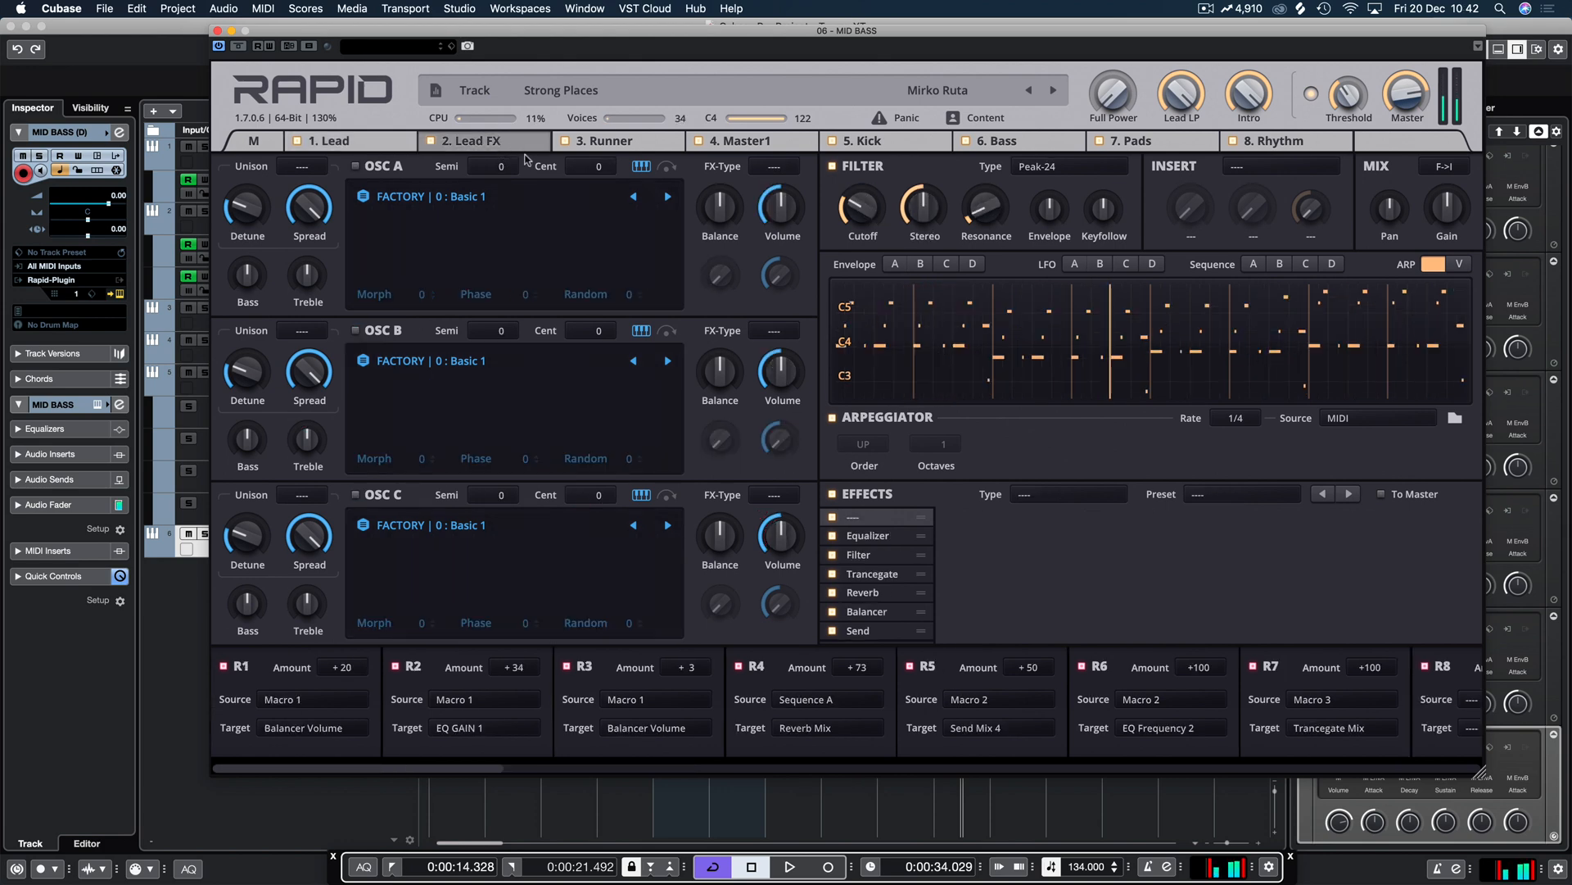
left_click(610, 144)
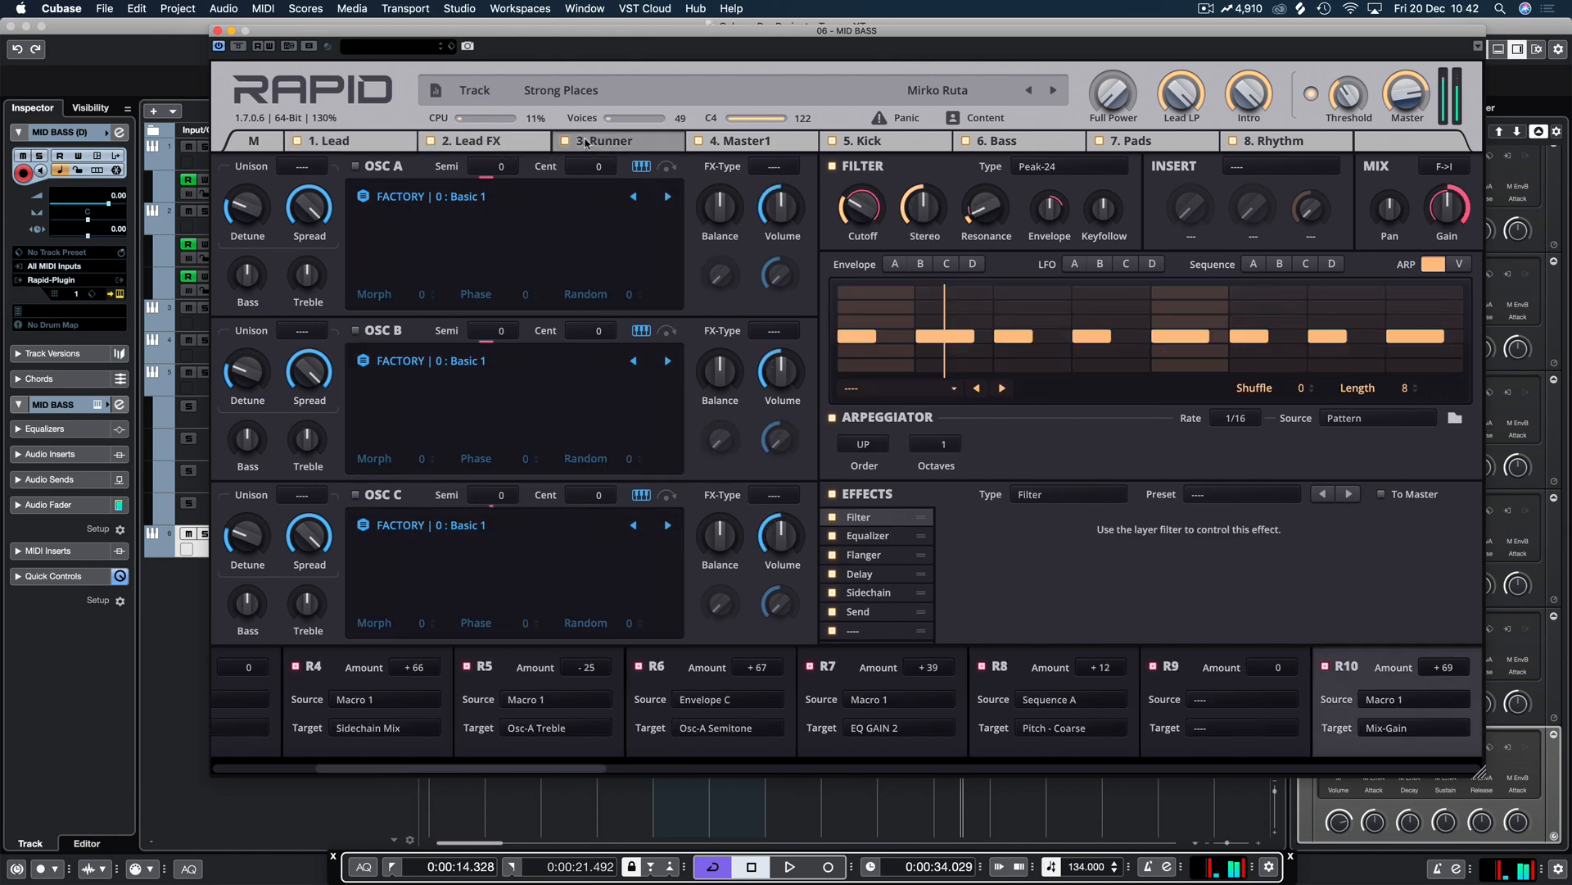
left_click(761, 143)
left_click(903, 144)
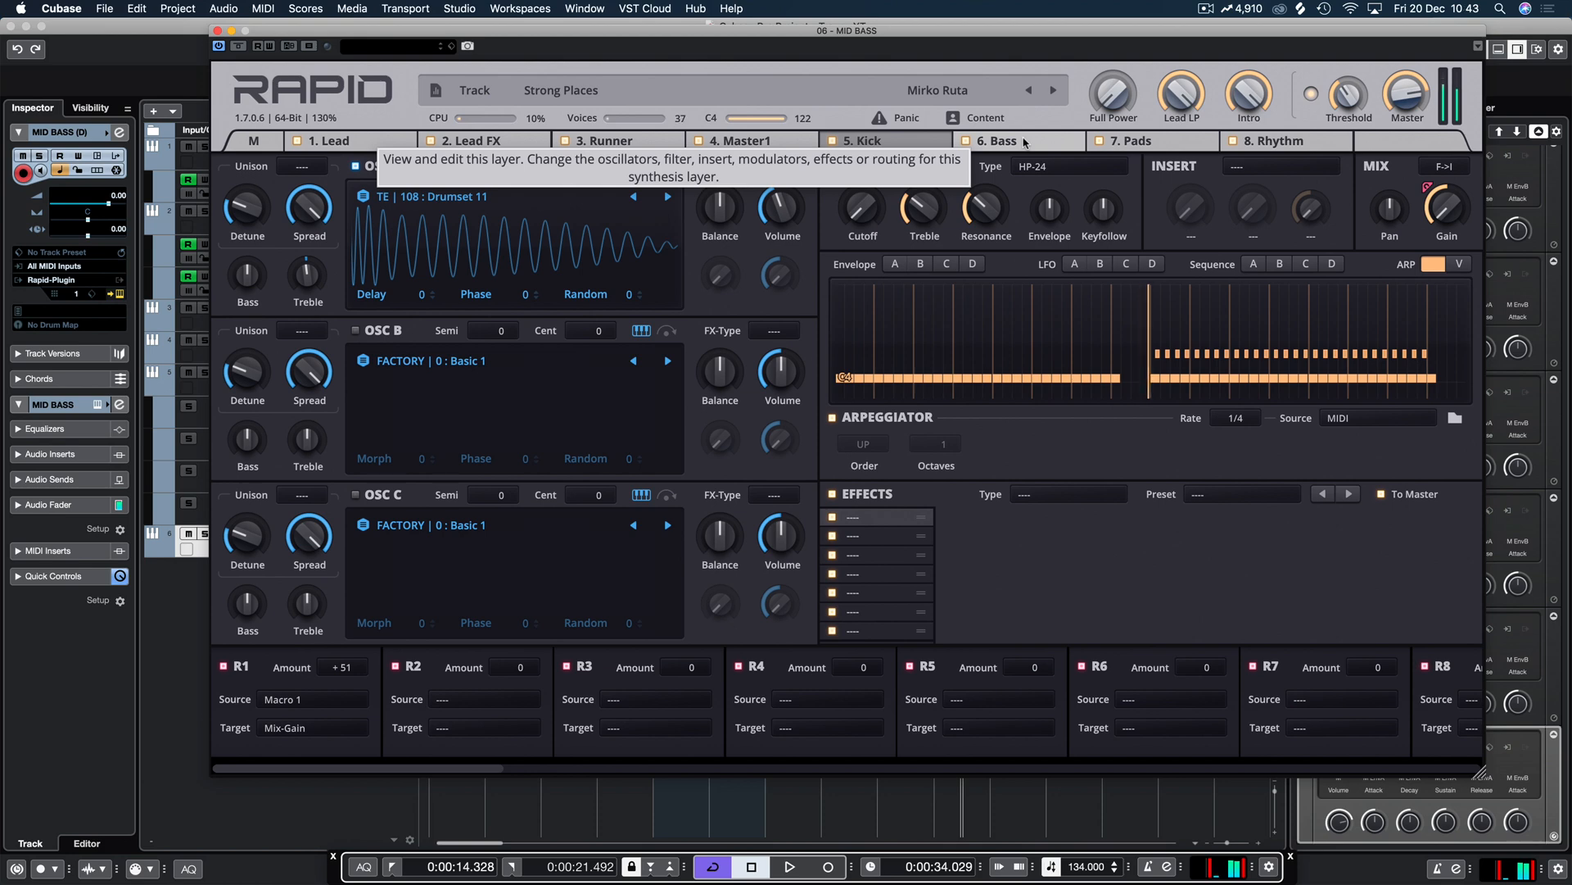
Step: Examine Sequence A on Strong Places' Kick and Bass layers and try out the Intro macro
left_click(1253, 264)
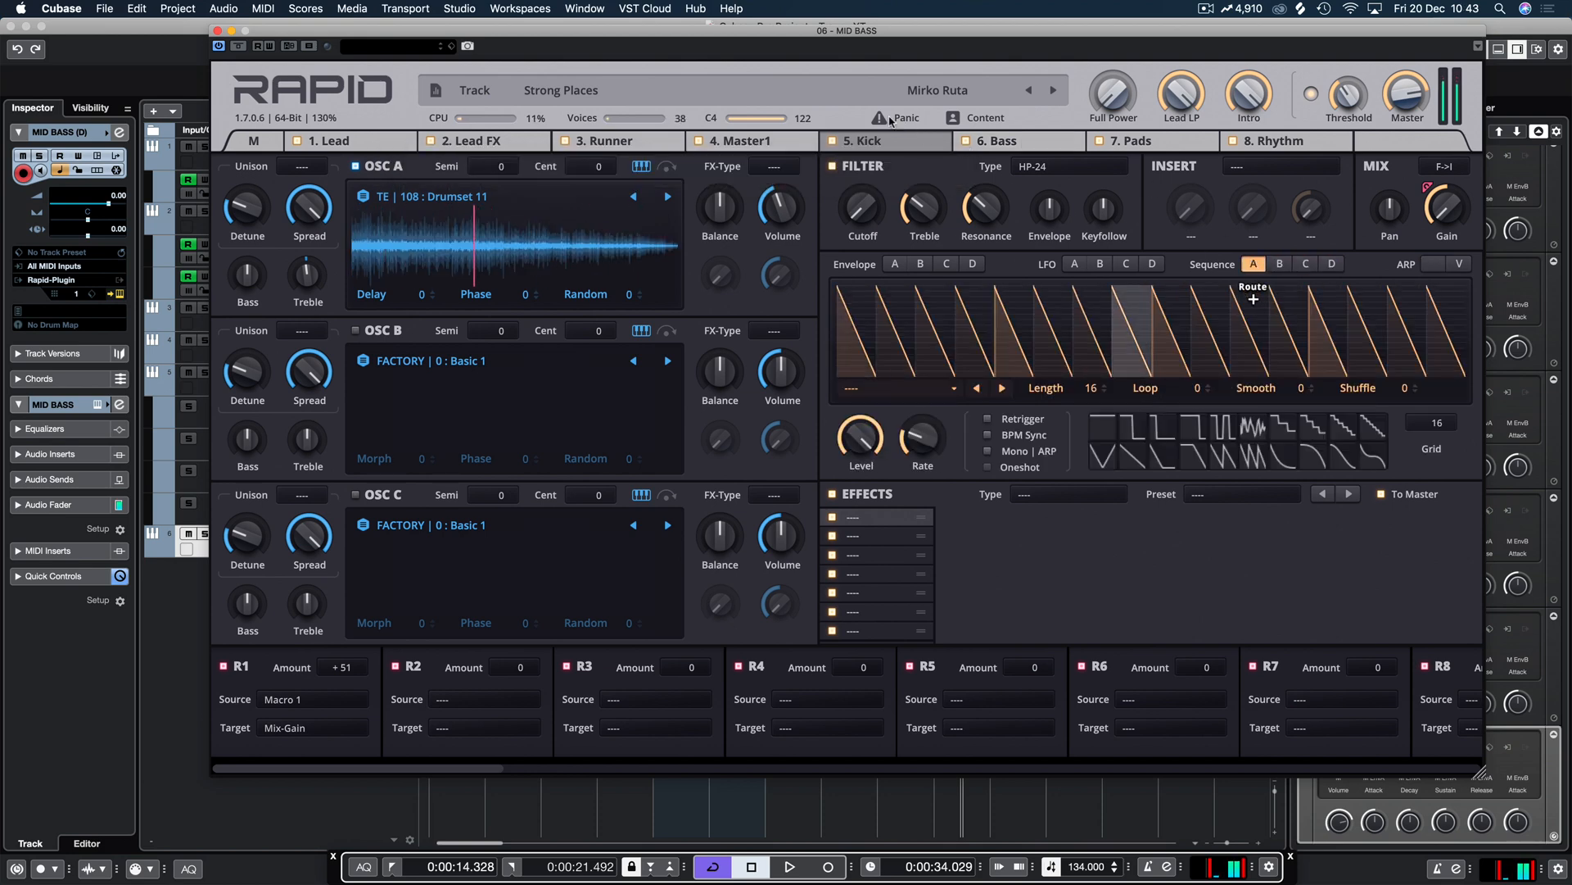
left_click(1007, 141)
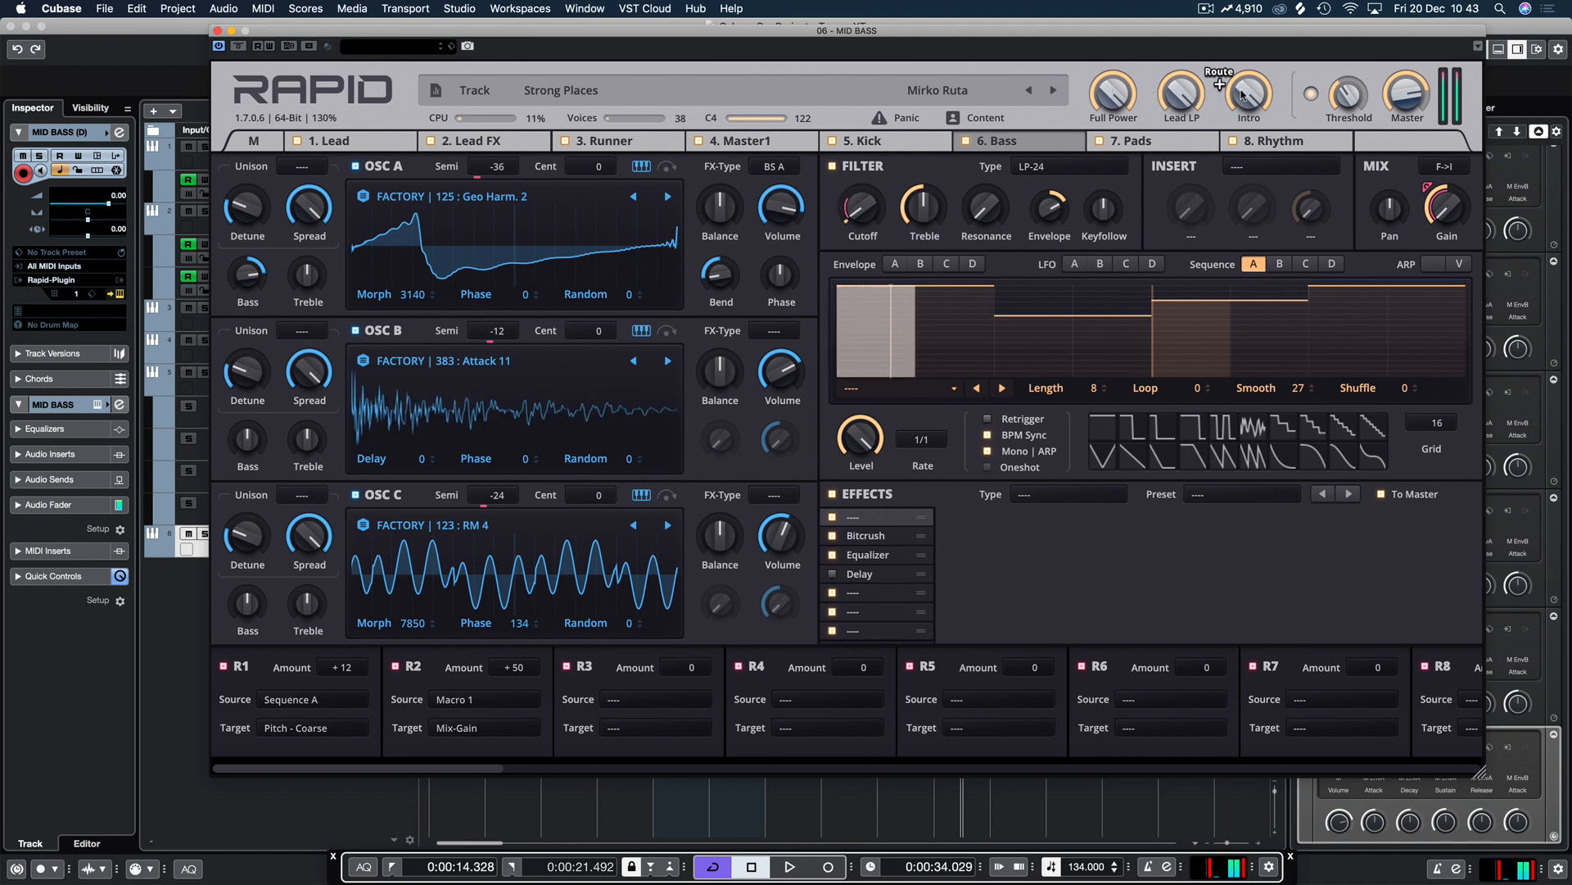
mouse_move(1220, 83)
left_mouse_down()
mouse_move(1153, 84)
mouse_move(1219, 83)
left_mouse_up()
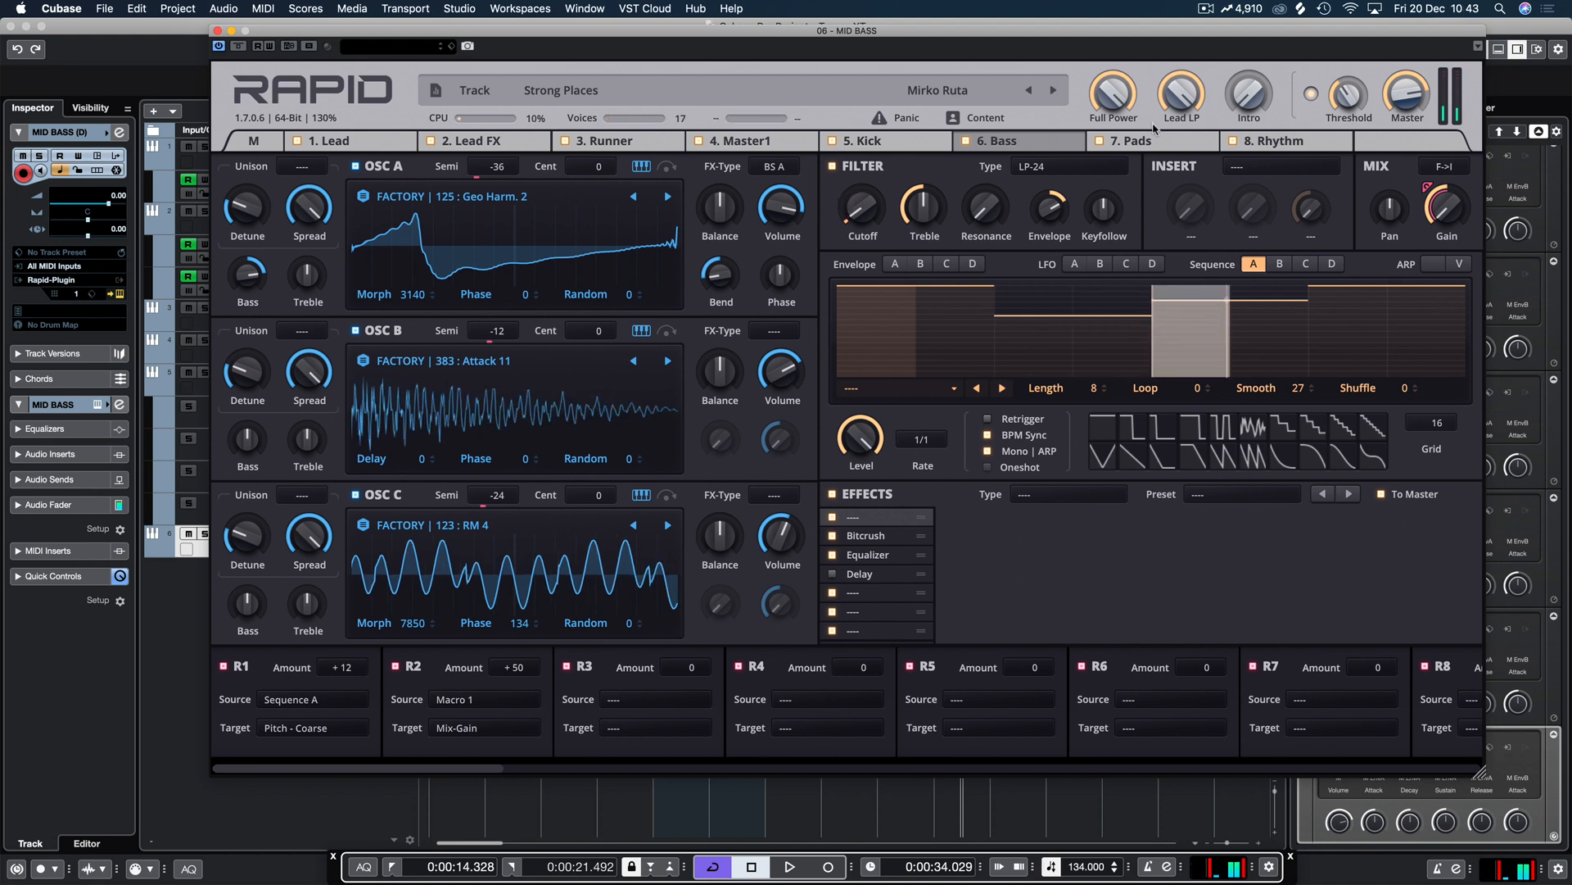
Step: Reload the Harder Stuff track preset and audition it while sweeping the Melo Morph macro
left_click(253, 139)
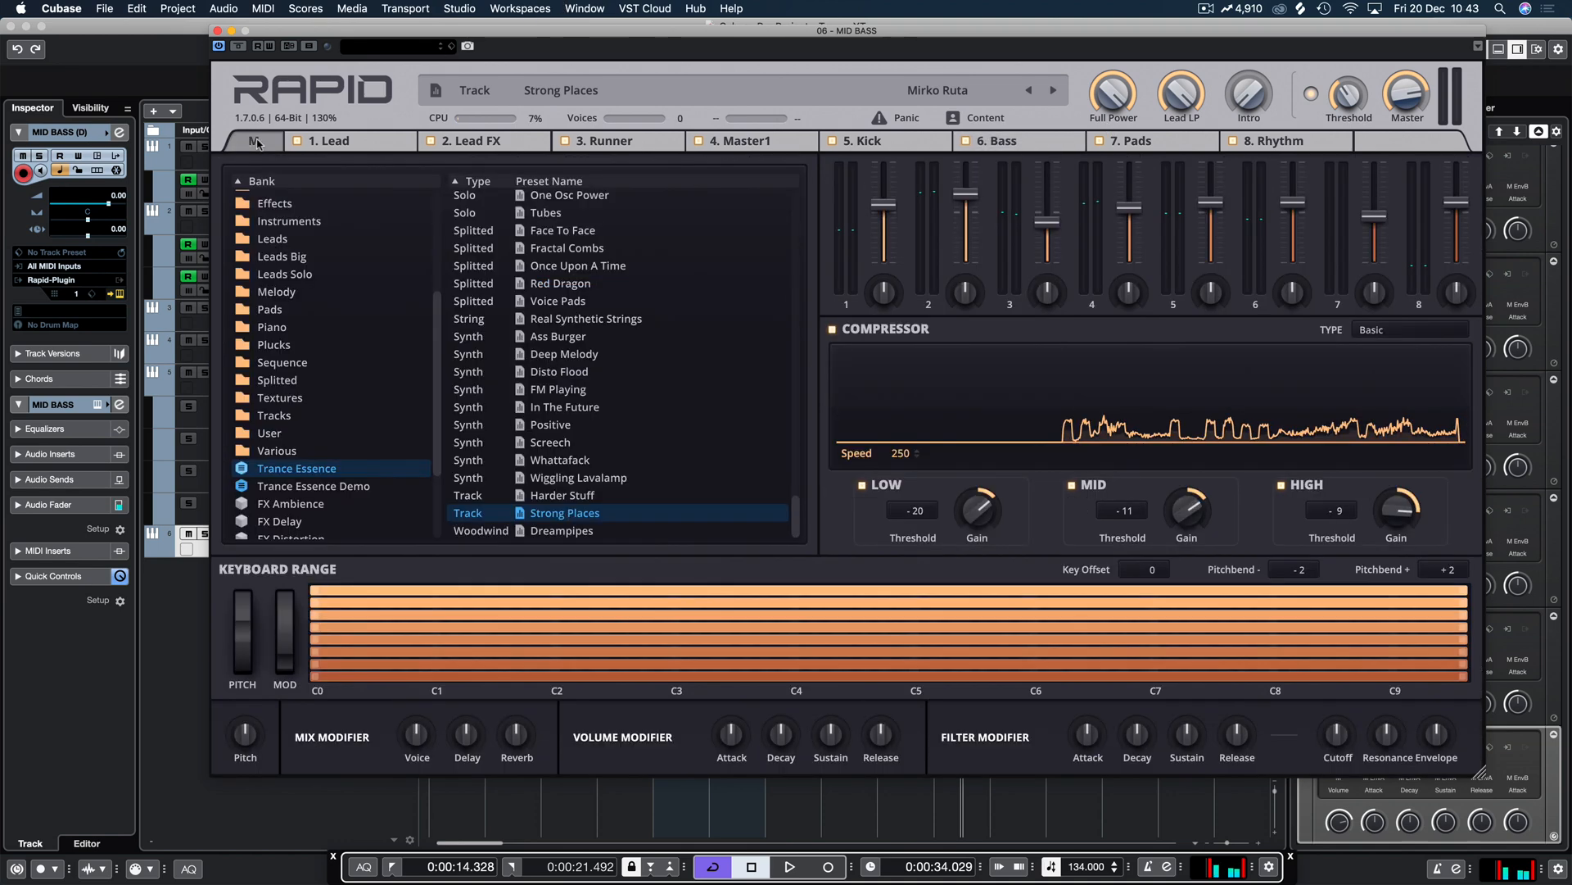
double_click(563, 495)
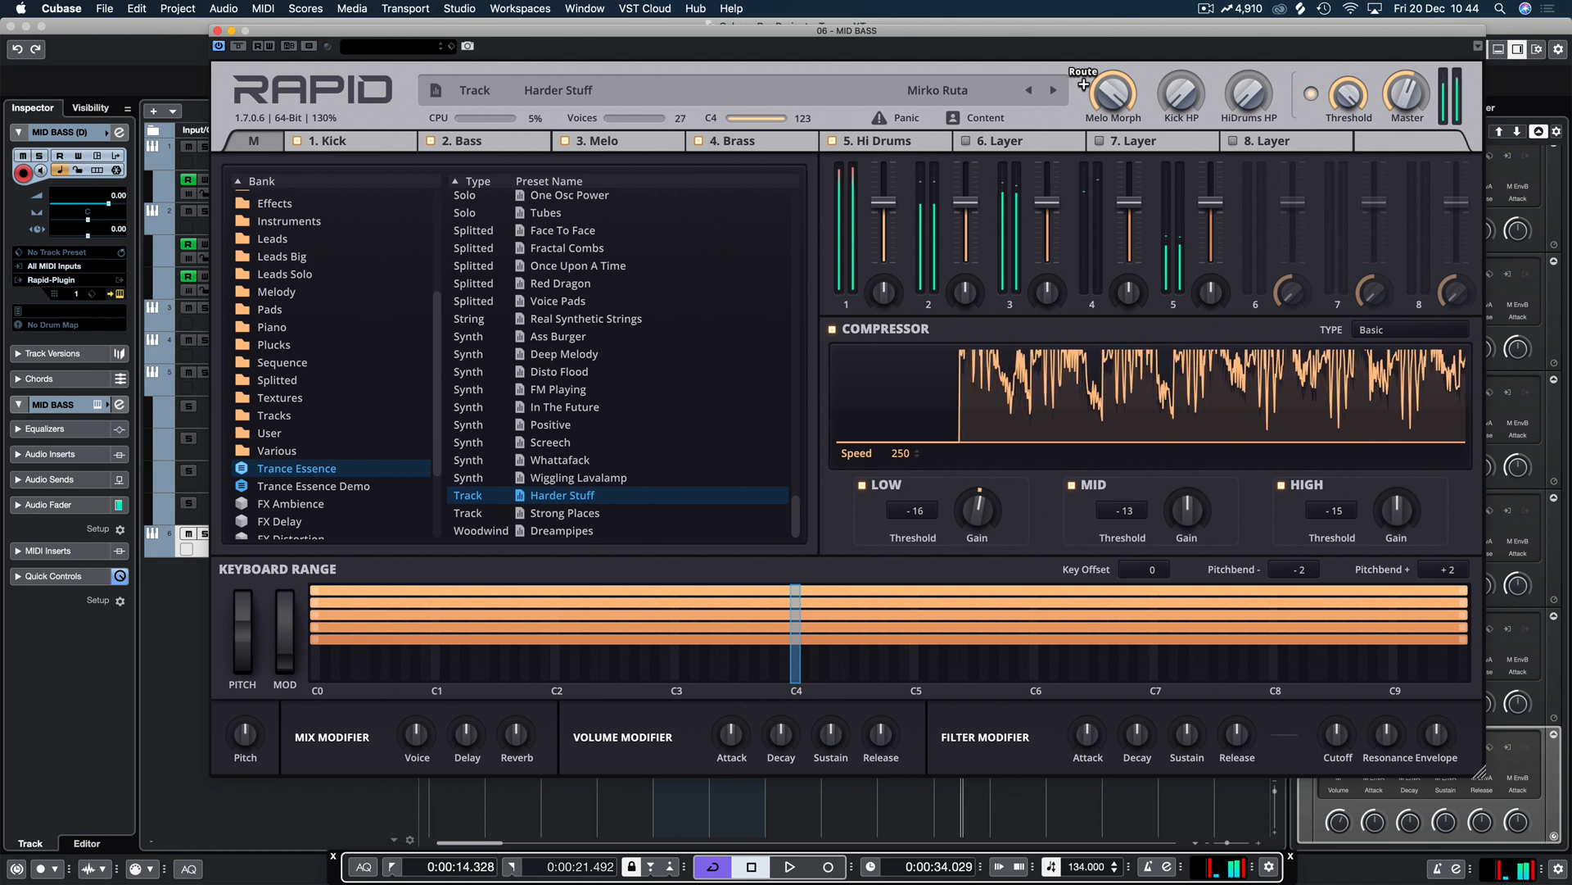
left_click_drag(1116, 111, 1182, 53)
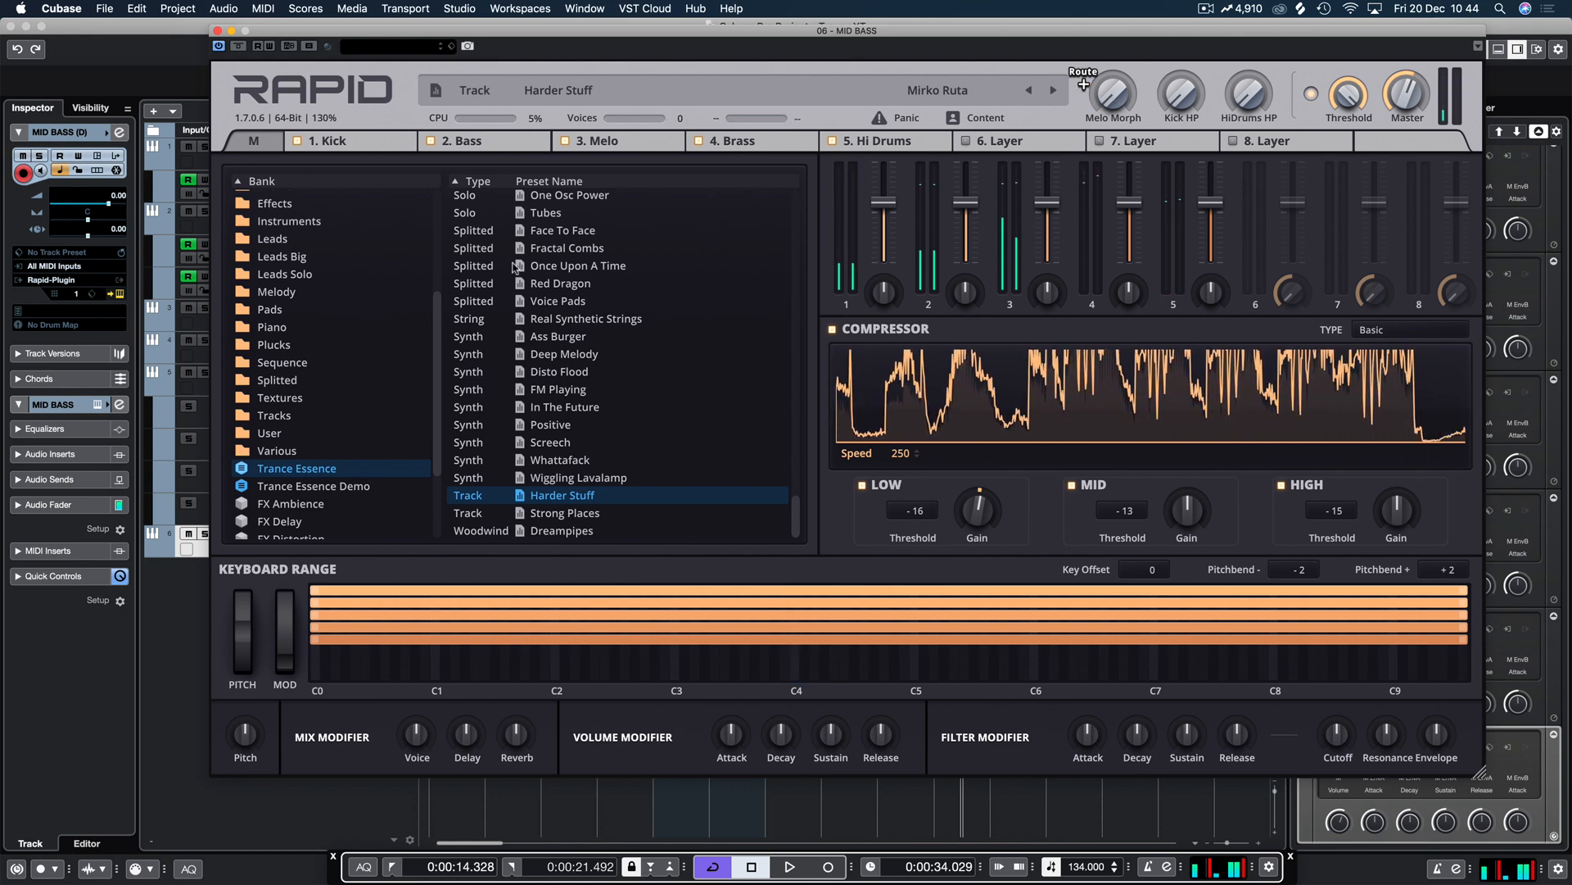
Step: Audition the Trance Essence pad presets Deep Space, Holy Clouds, Resynth Pads 1 and Waved Planes
scroll(606, 344, "up", 10)
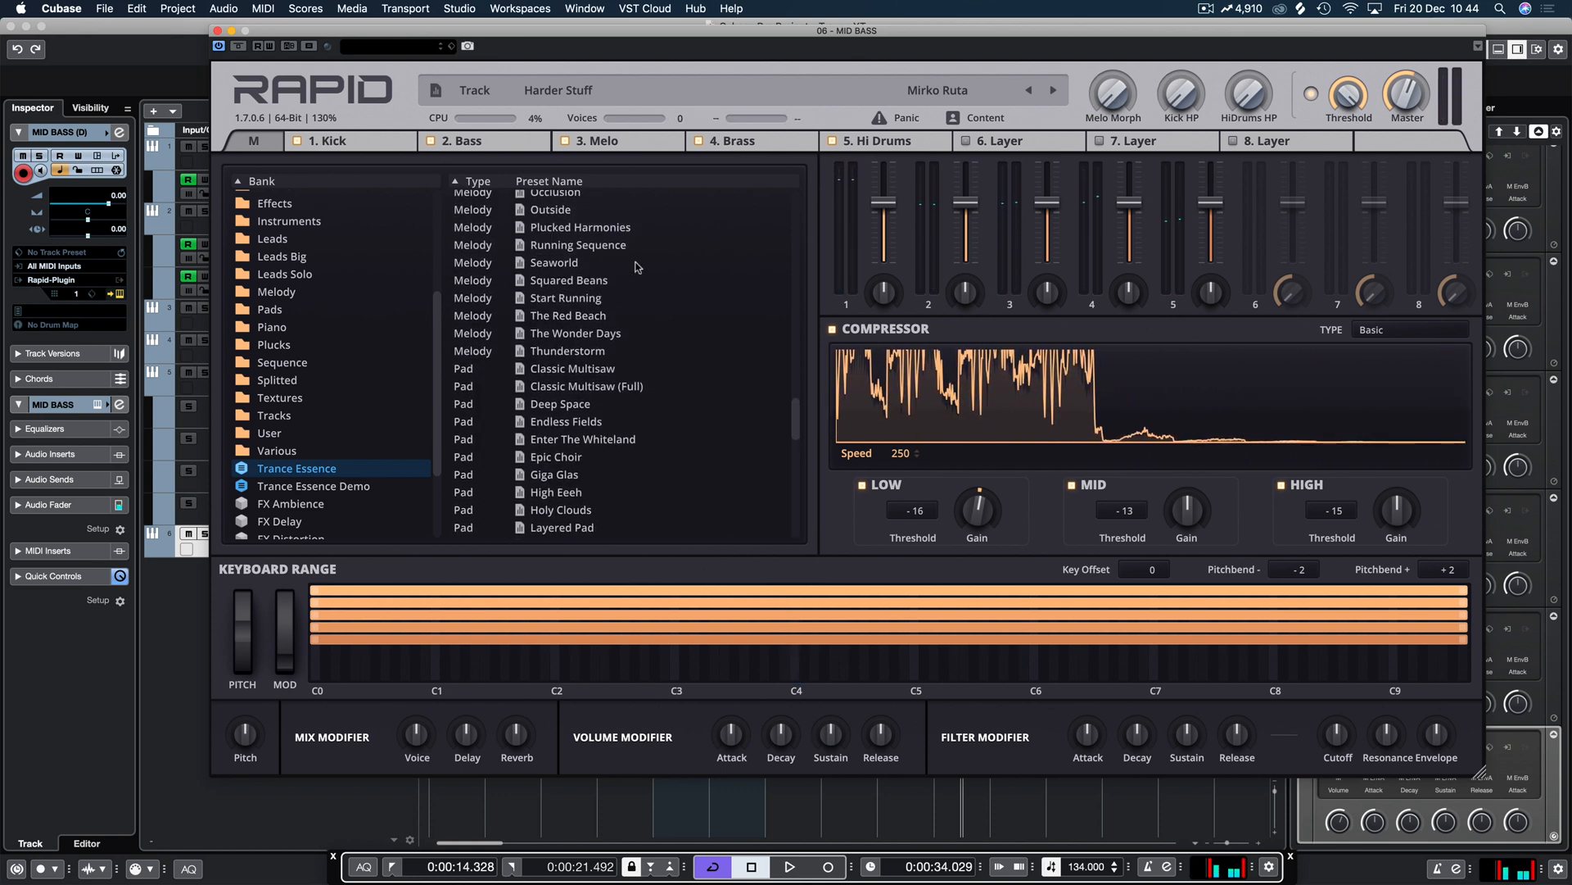
left_click(566, 429)
scroll(606, 435, "down", 3)
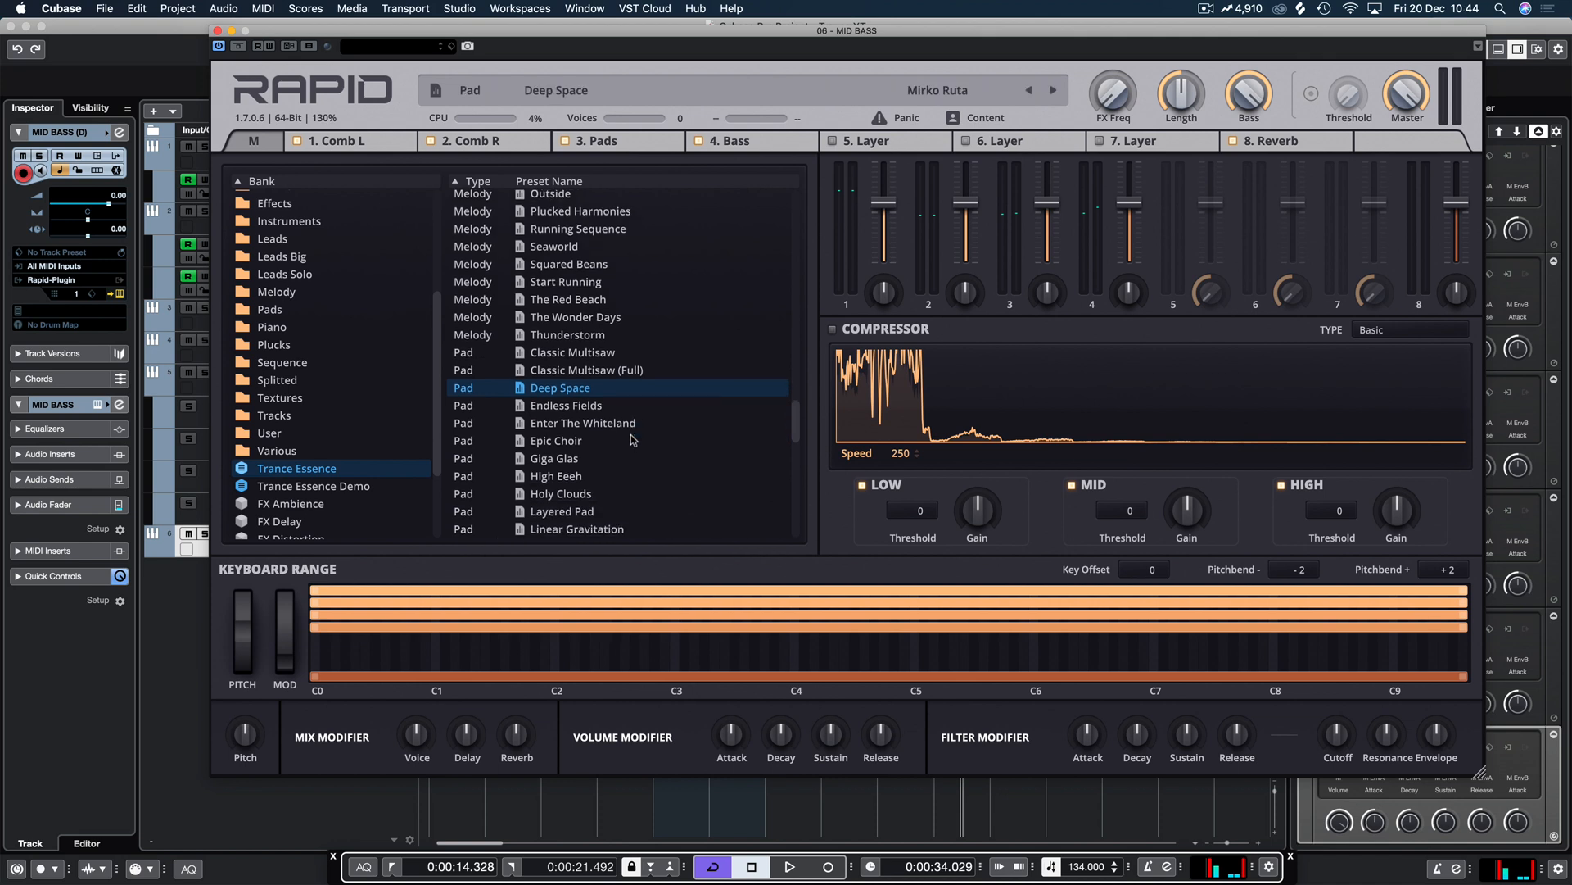
left_click(557, 459)
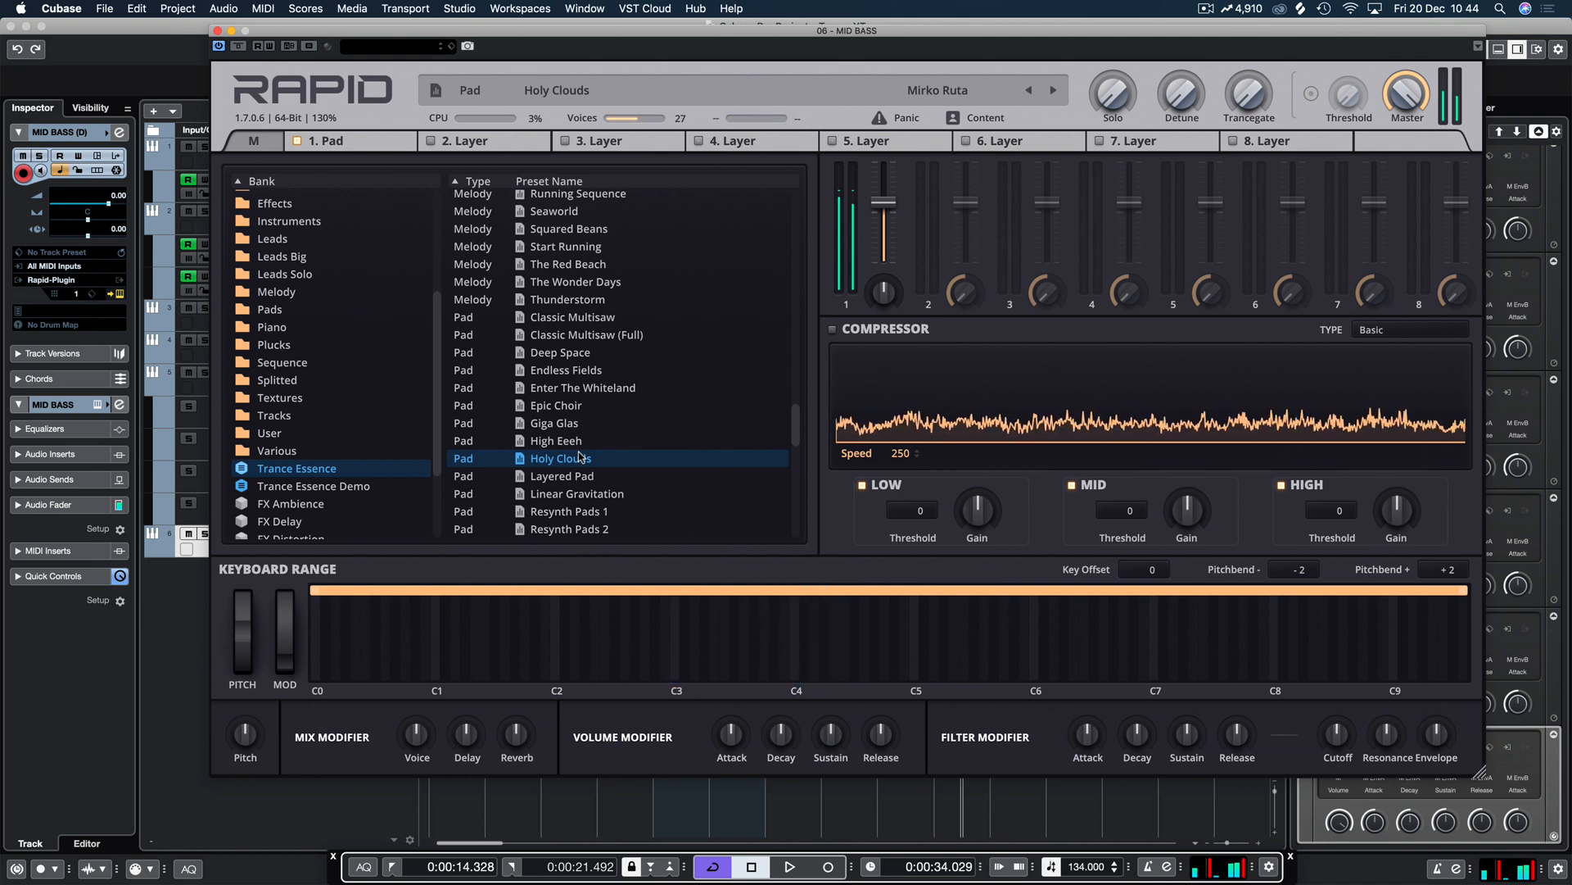
left_click(572, 511)
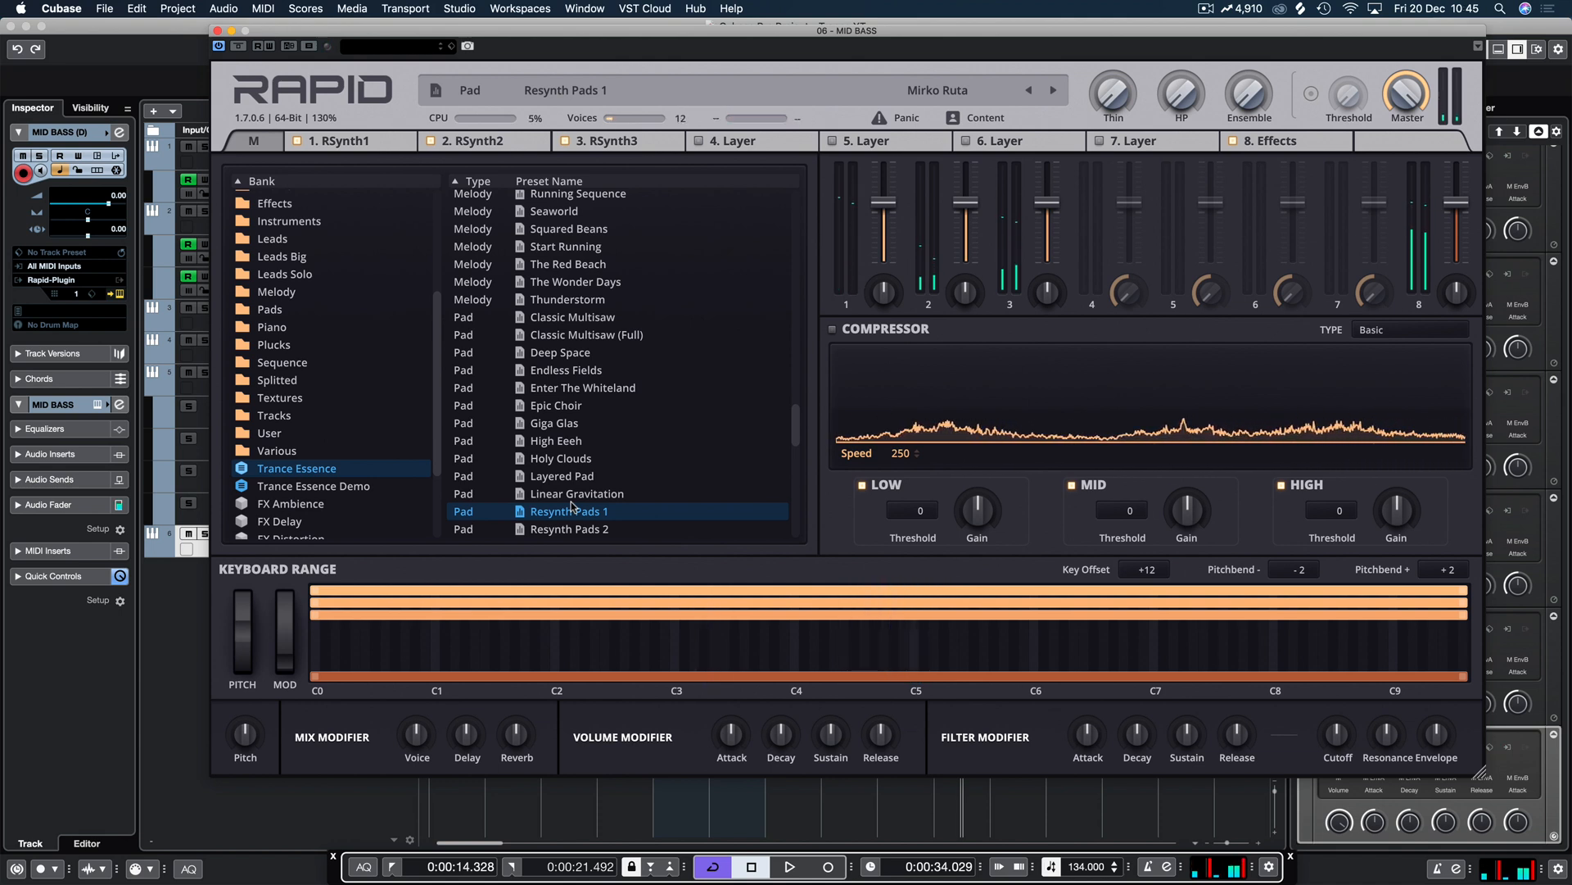
scroll(572, 436, "down", 2)
scroll(572, 436, "down", 2)
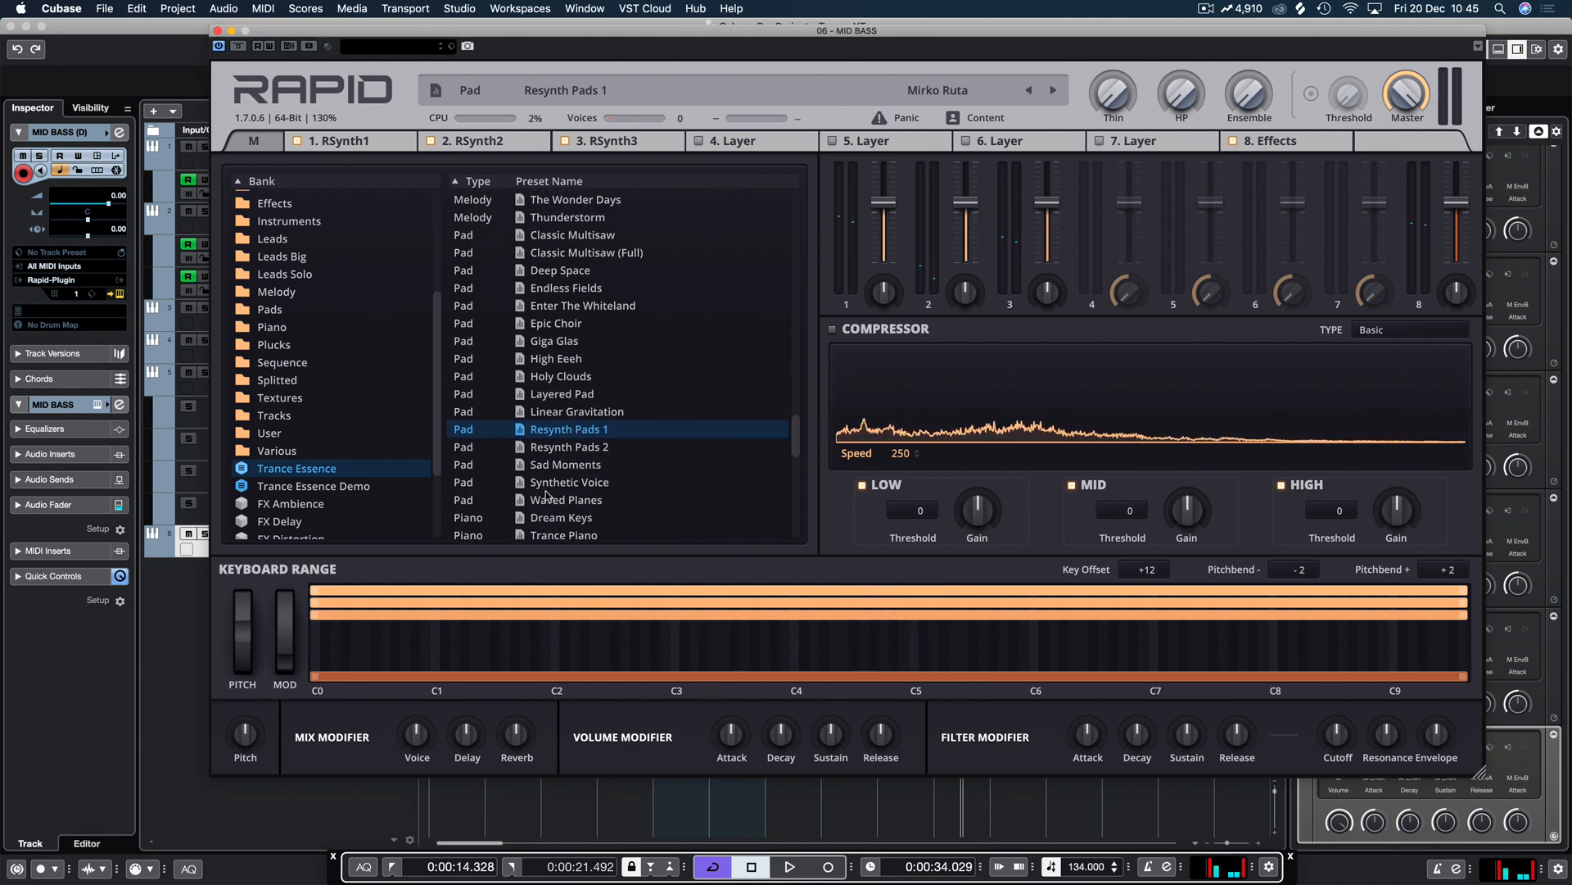
left_click(548, 498)
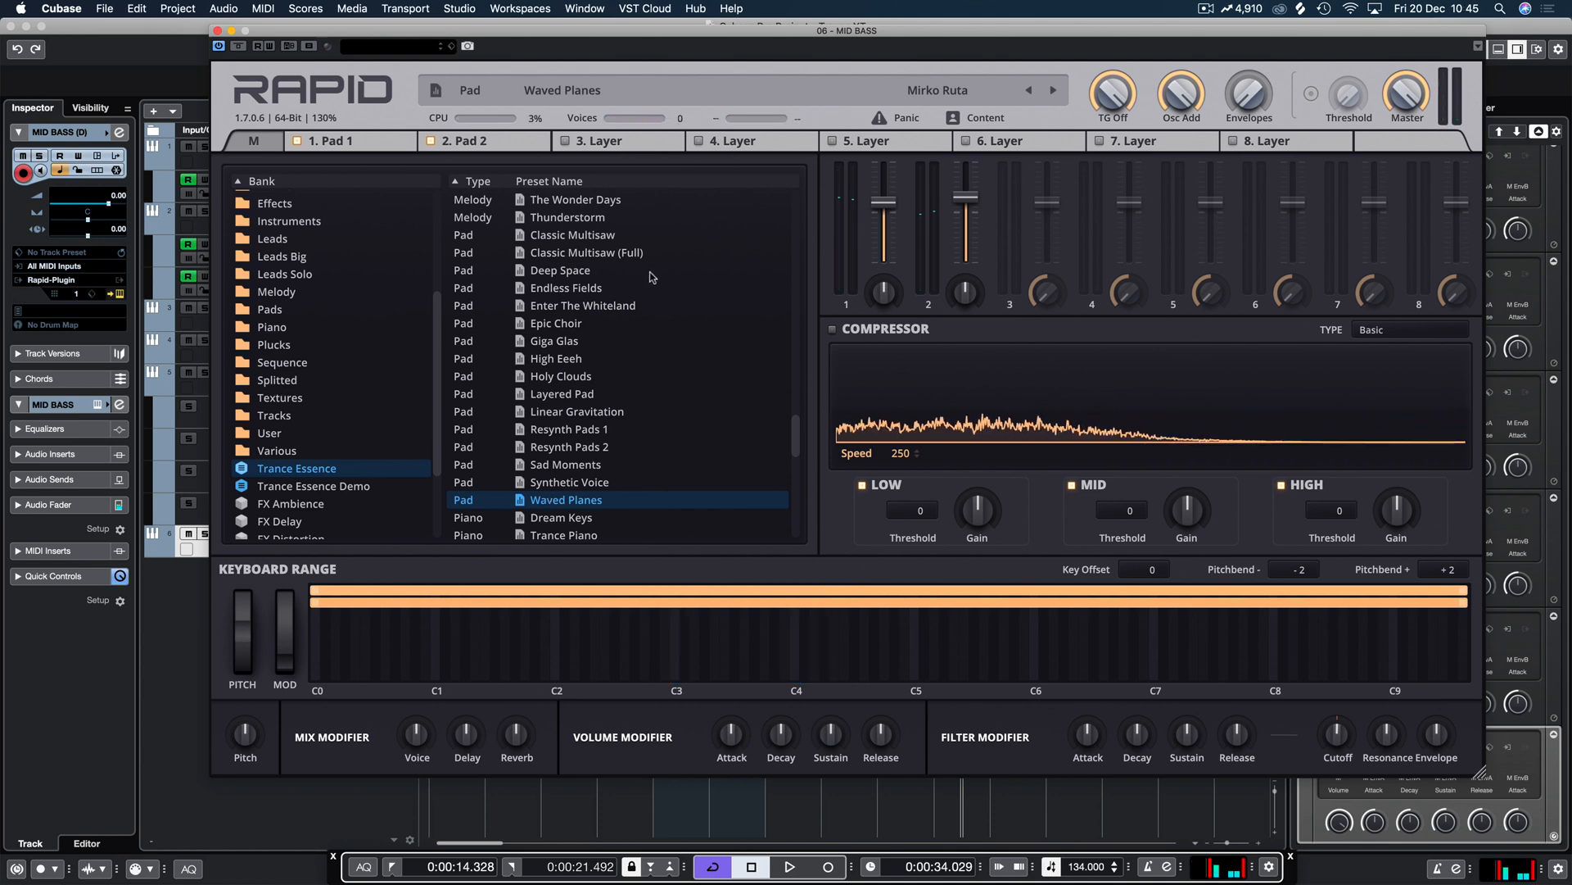
Step: Load the Acid Runner 1 arp preset from the Trance Essence bank
scroll(651, 276, "up", 15)
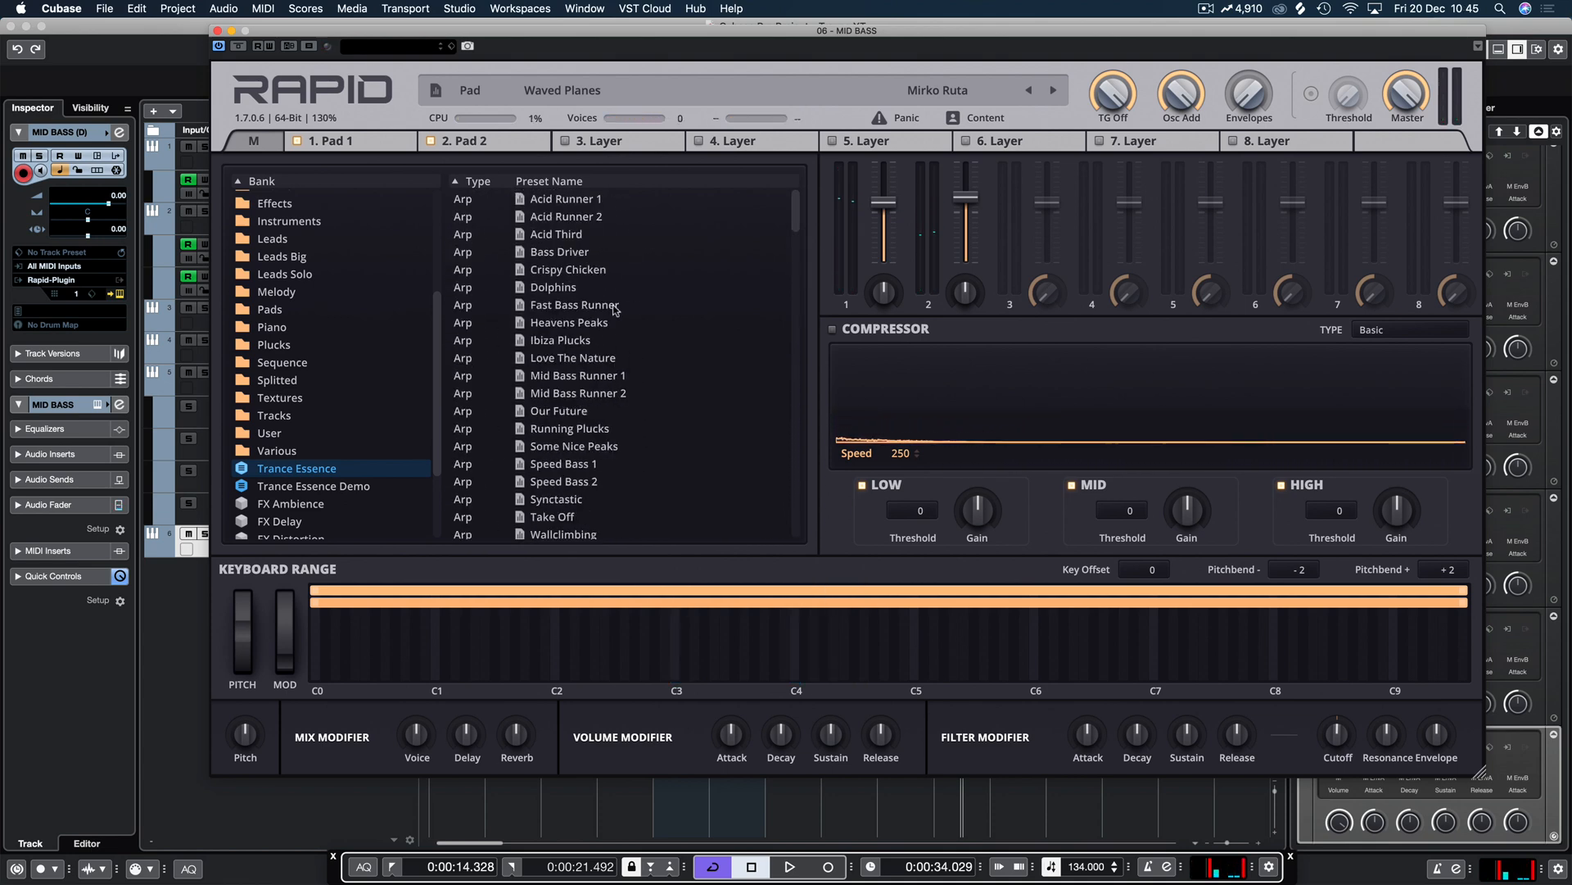
left_click(570, 203)
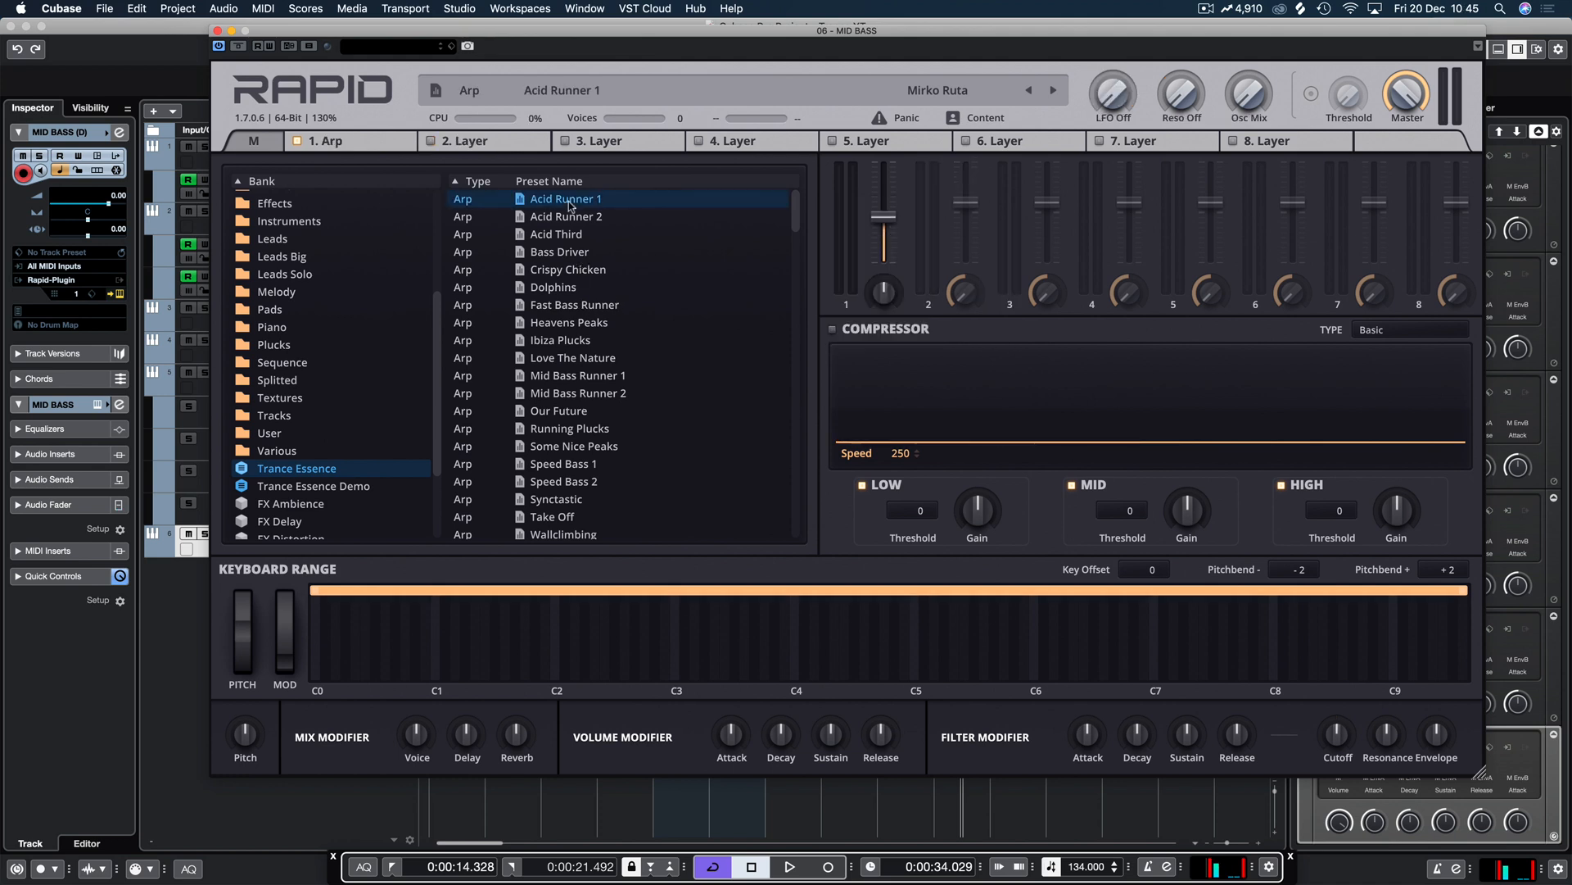